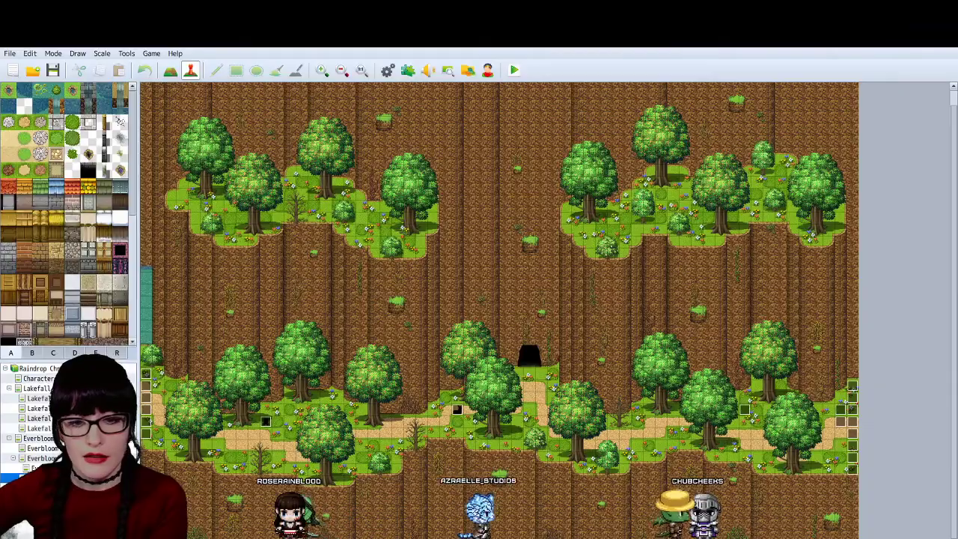
# Switch to Photoshop and inspect the left-facing sprites in the second row of Rose's walk sheet
pyautogui.hotkey('alt', 'Tab')
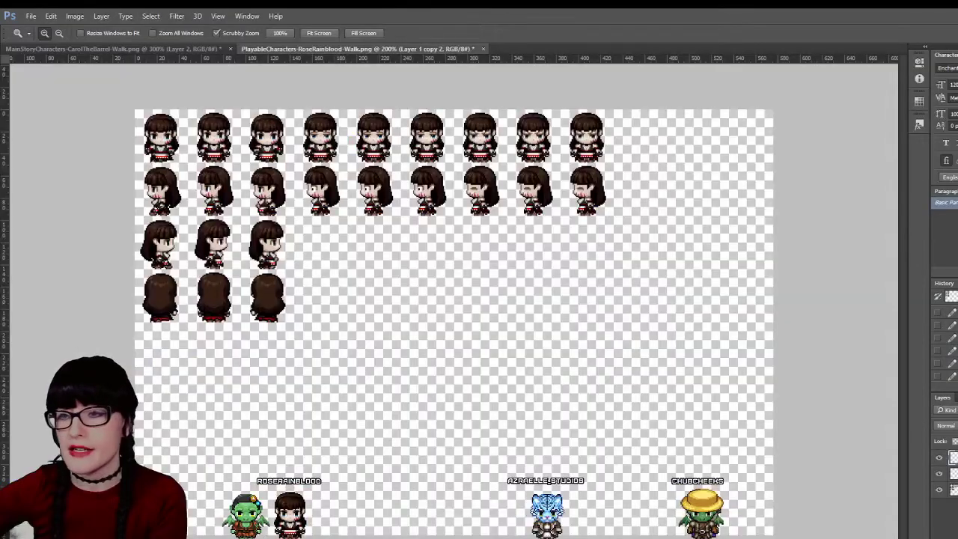
pyautogui.moveTo(323, 186); pyautogui.dragTo(377, 199)
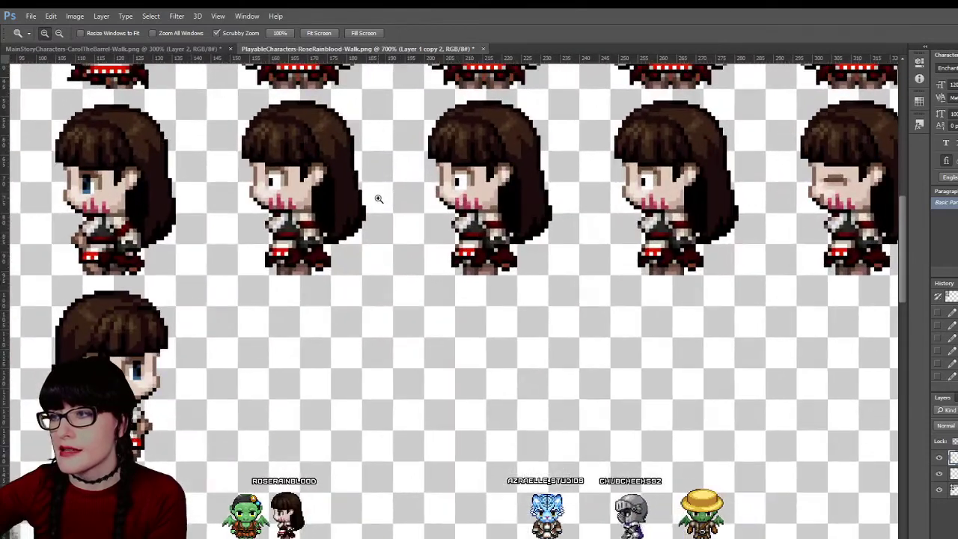
pyautogui.click(2, 98)
pyautogui.moveTo(231, 97); pyautogui.dragTo(375, 290)
pyautogui.click(380, 293)
pyautogui.moveTo(397, 123); pyautogui.dragTo(762, 306)
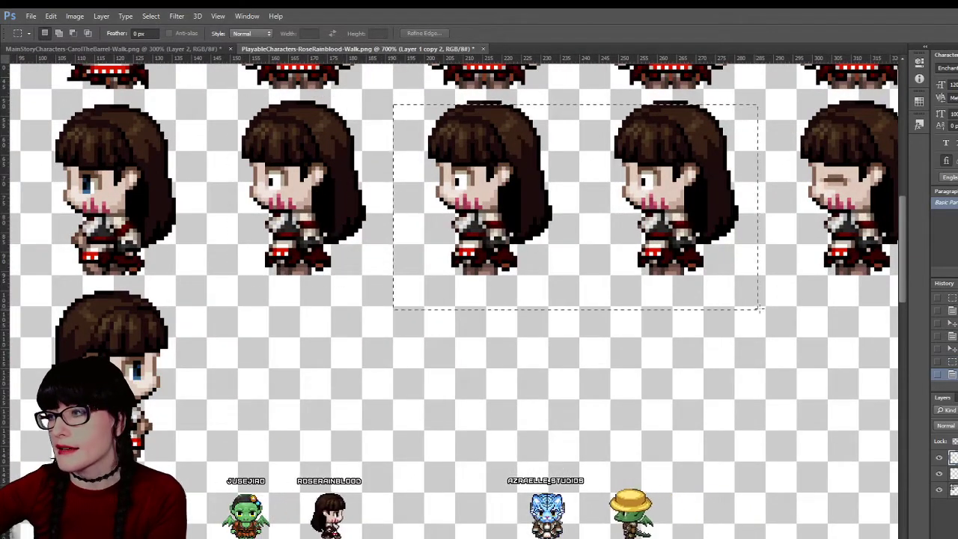
pyautogui.click(763, 314)
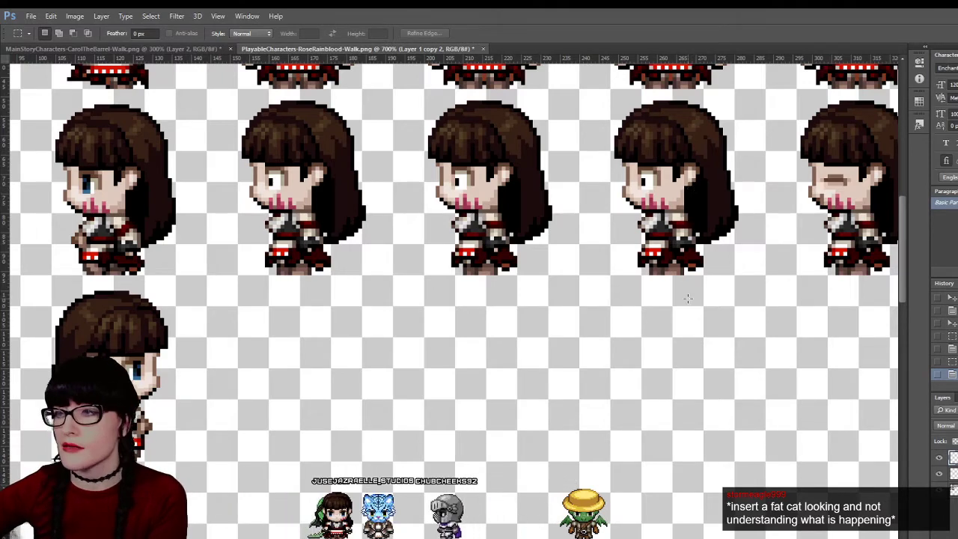
# Examine the front-facing and left-facing expression sprites across the first two rows of Rose's walk sheet
pyautogui.scroll(2, 636, 317)
pyautogui.scroll(-2, 598, 336)
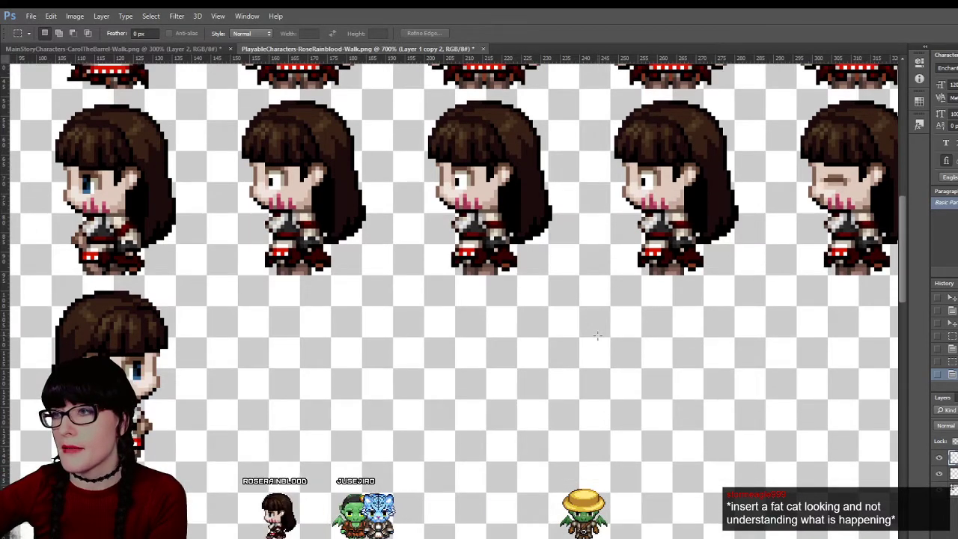
pyautogui.scroll(1, 597, 335)
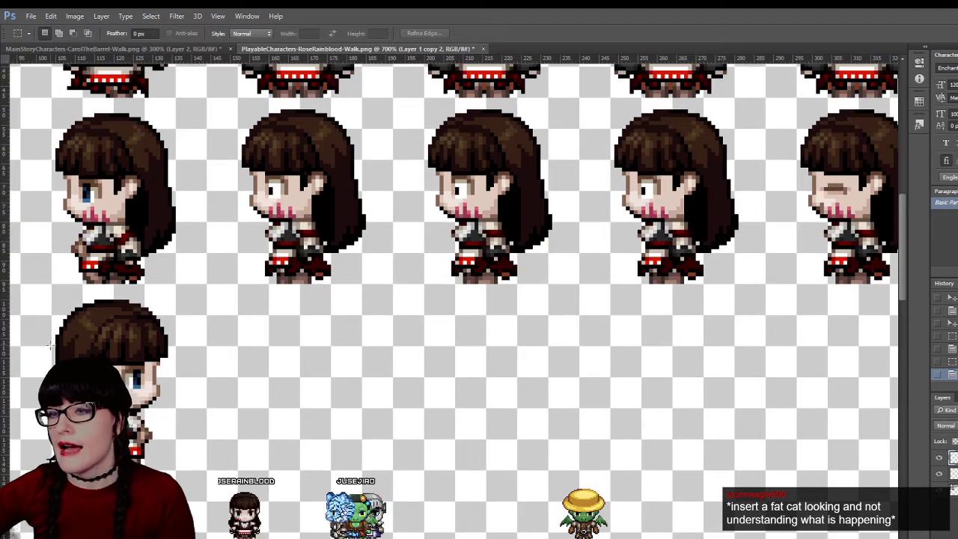
pyautogui.press('z')
pyautogui.keyDown('alt'); pyautogui.click(453, 237); pyautogui.keyUp('alt')
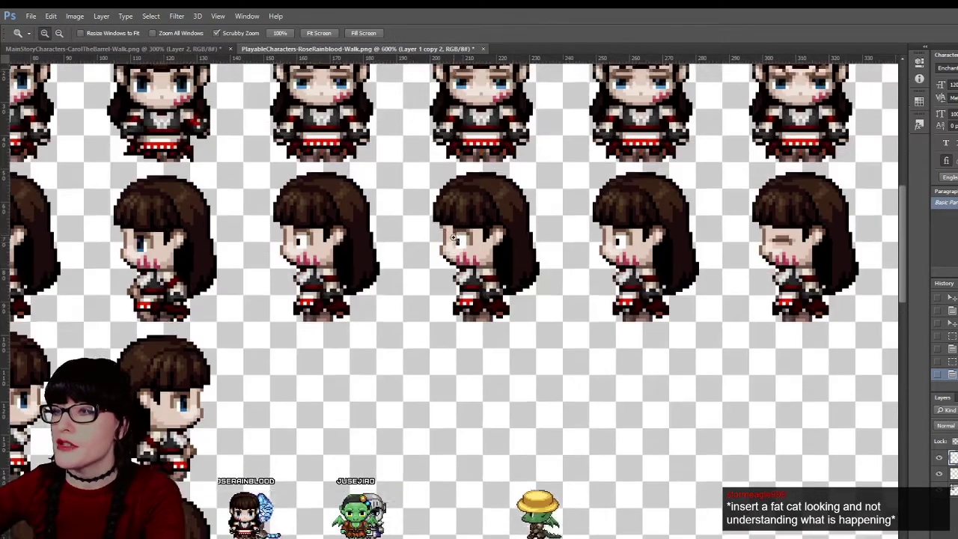
pyautogui.scroll(3, 453, 238)
pyautogui.keyDown('alt'); pyautogui.click(562, 280); pyautogui.keyUp('alt')
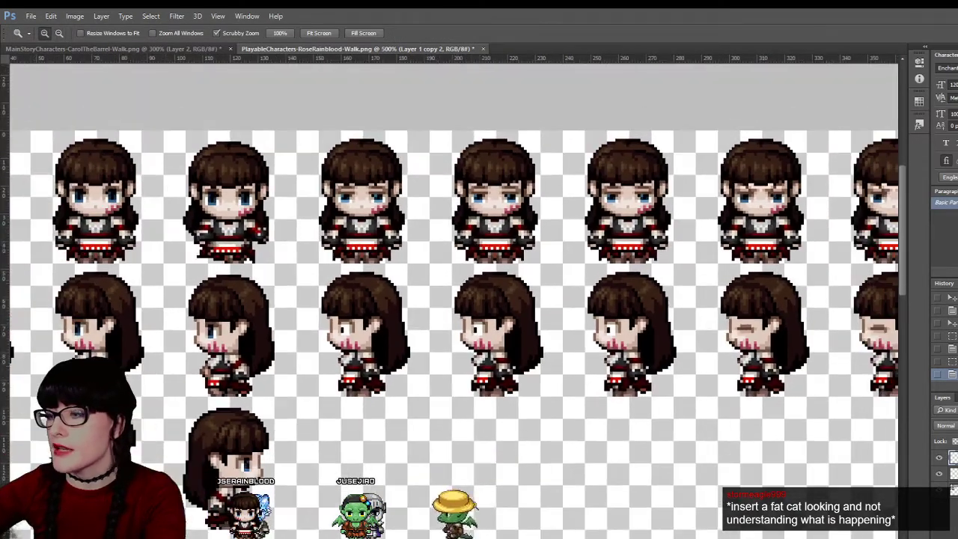
pyautogui.hscroll(6, 562, 281)
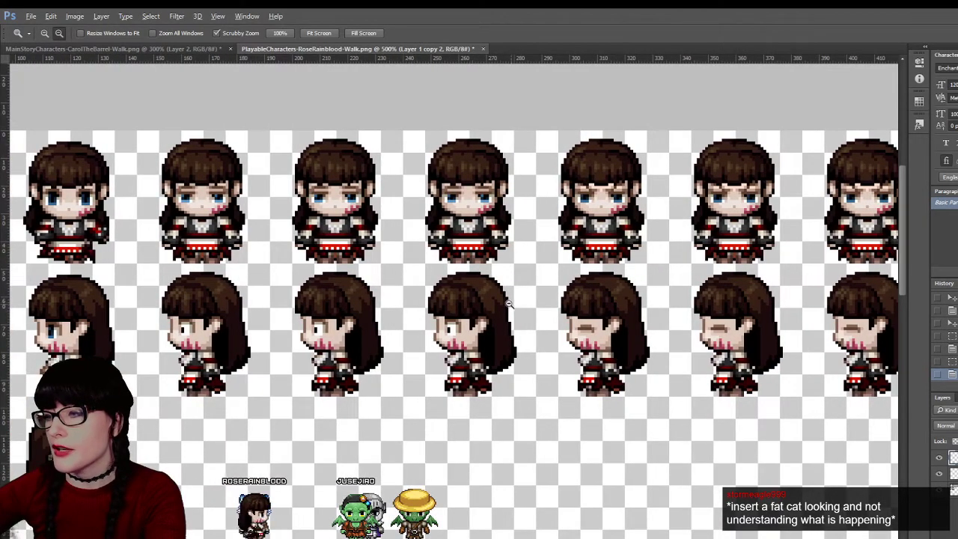
pyautogui.keyDown('alt'); pyautogui.click(508, 303); pyautogui.keyUp('alt')
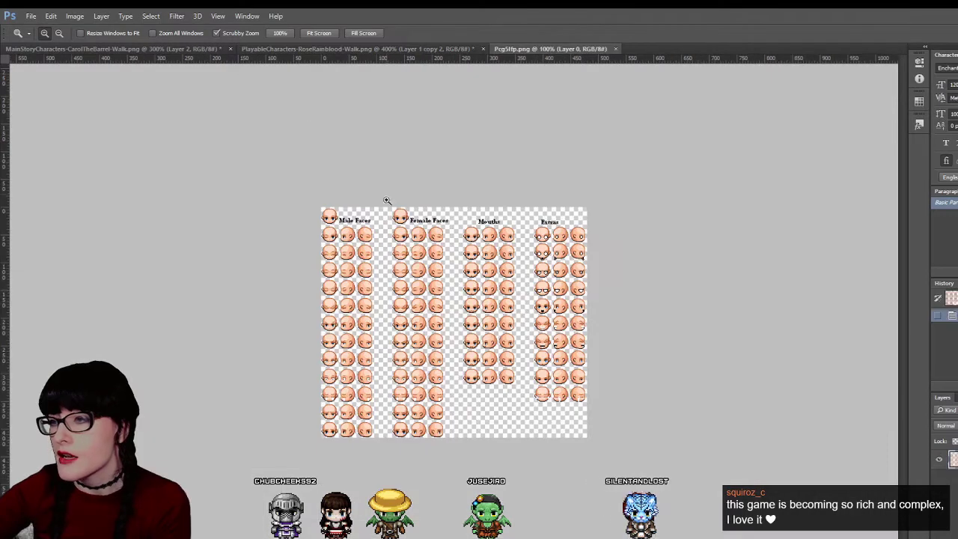
# Examine the male, female, mouth and extra face variants in the bald-head face reference image
pyautogui.click(555, 274)
pyautogui.click(556, 274)
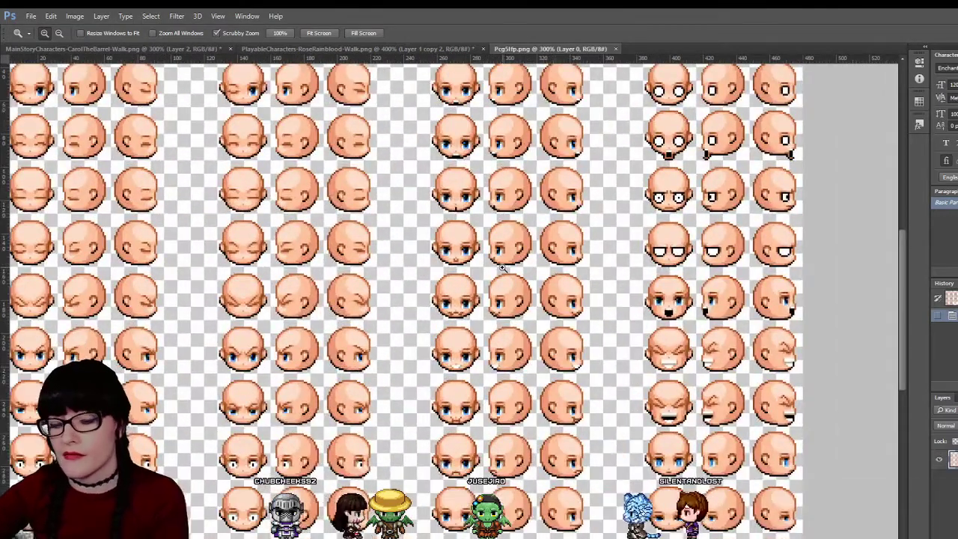
pyautogui.keyDown('alt'); pyautogui.click(505, 271); pyautogui.keyUp('alt')
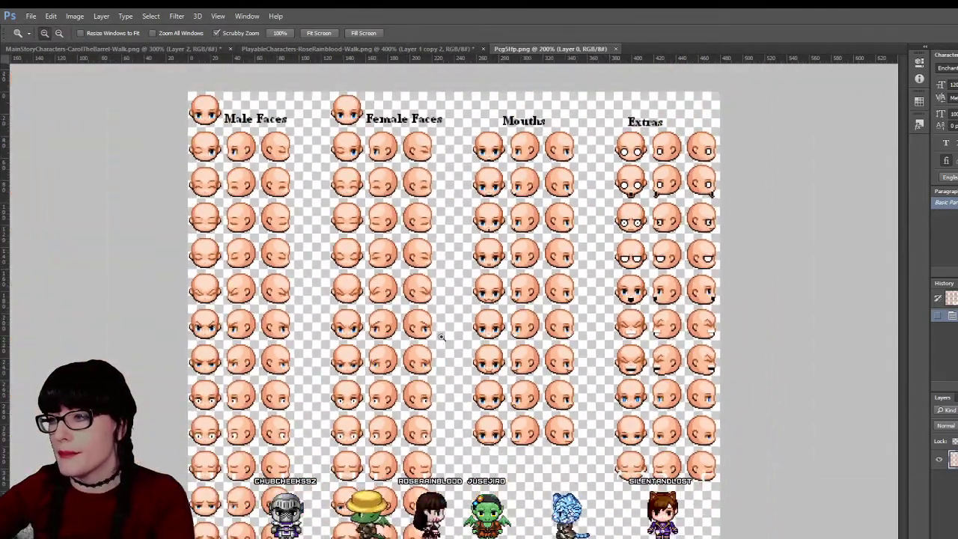
pyautogui.click(515, 397)
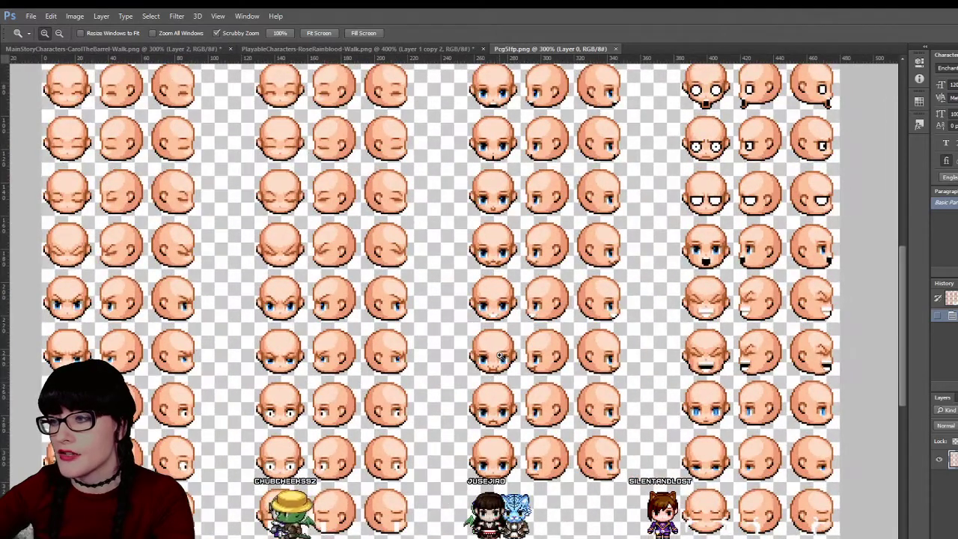
pyautogui.click(514, 396)
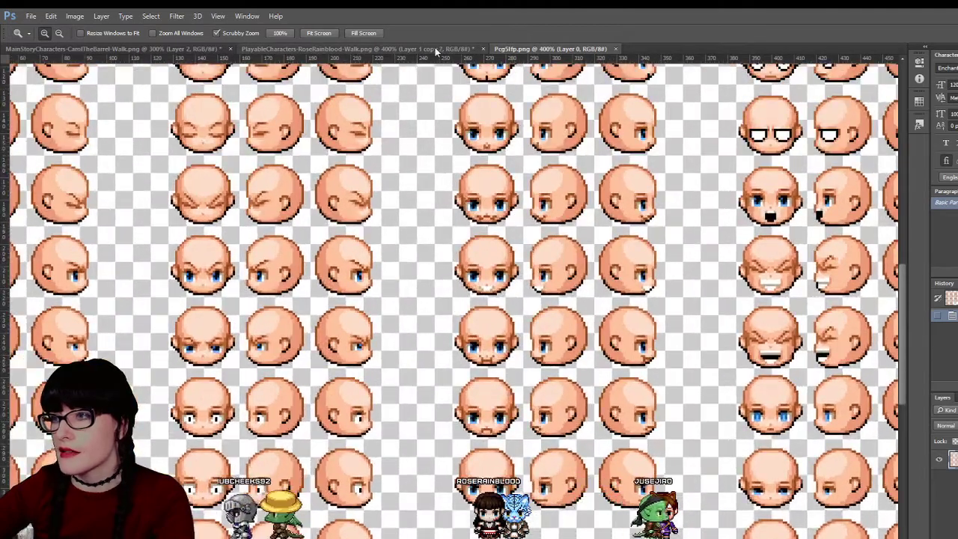
# Compare the face reference image with the expressions on Rose's walk sheet and close the reference image
pyautogui.click(436, 49)
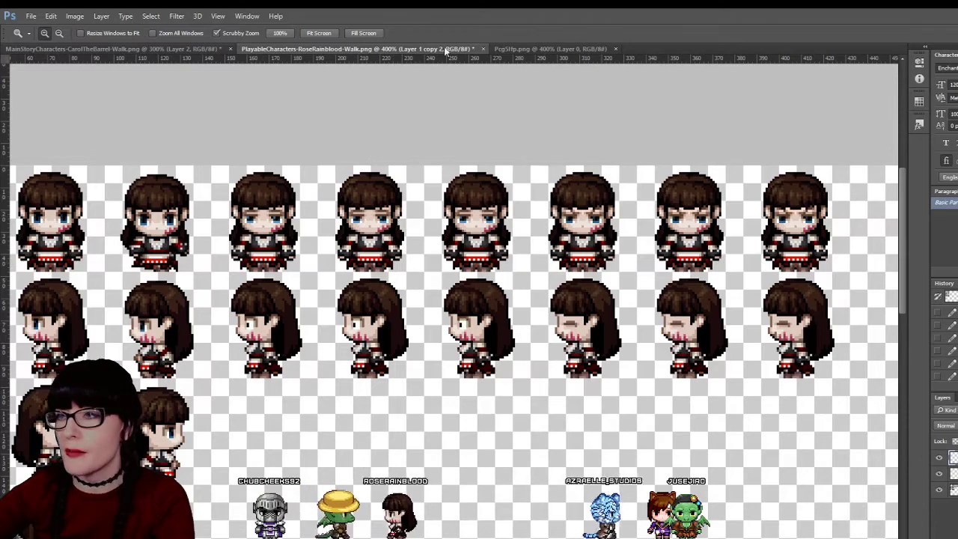
pyautogui.click(550, 49)
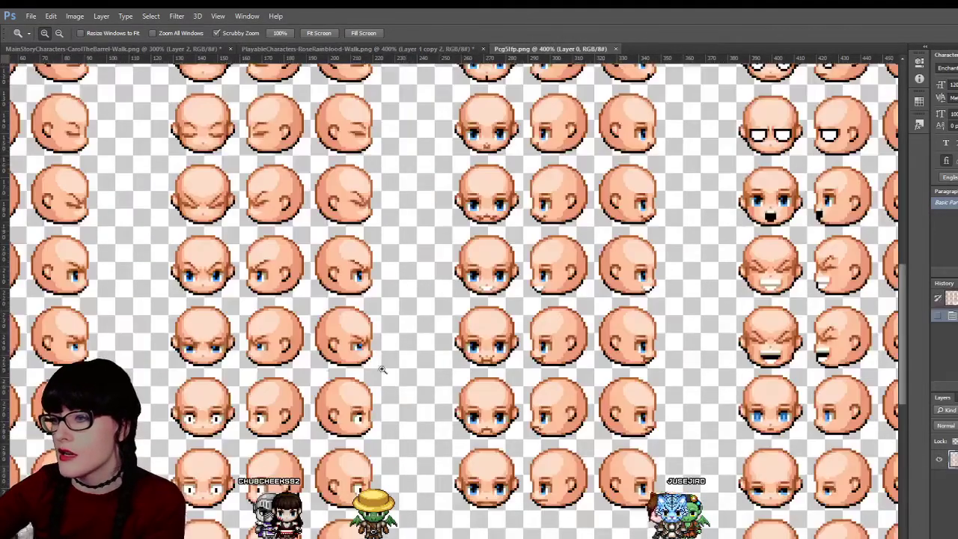
pyautogui.scroll(-5, 565, 305)
pyautogui.scroll(2, 565, 304)
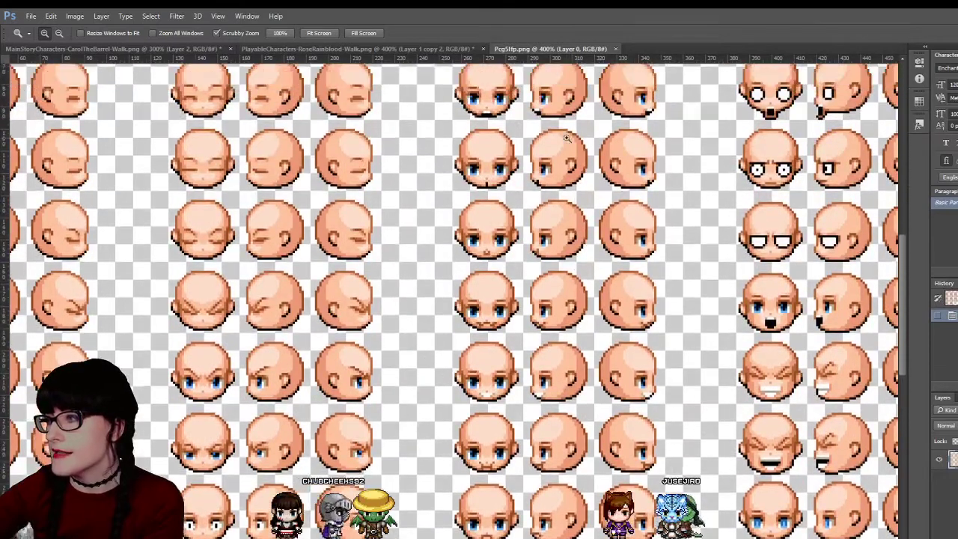
pyautogui.click(615, 49)
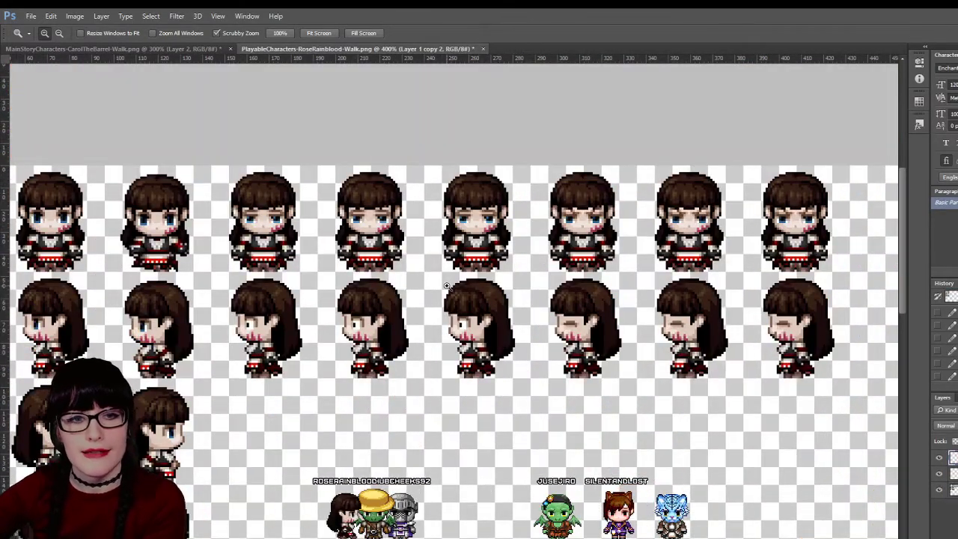
# Review the whole layout of Rose's walk sheet and inspect its front-facing and left-facing expression sprites up close
pyautogui.keyDown('alt'); pyautogui.click(442, 291); pyautogui.keyUp('alt')
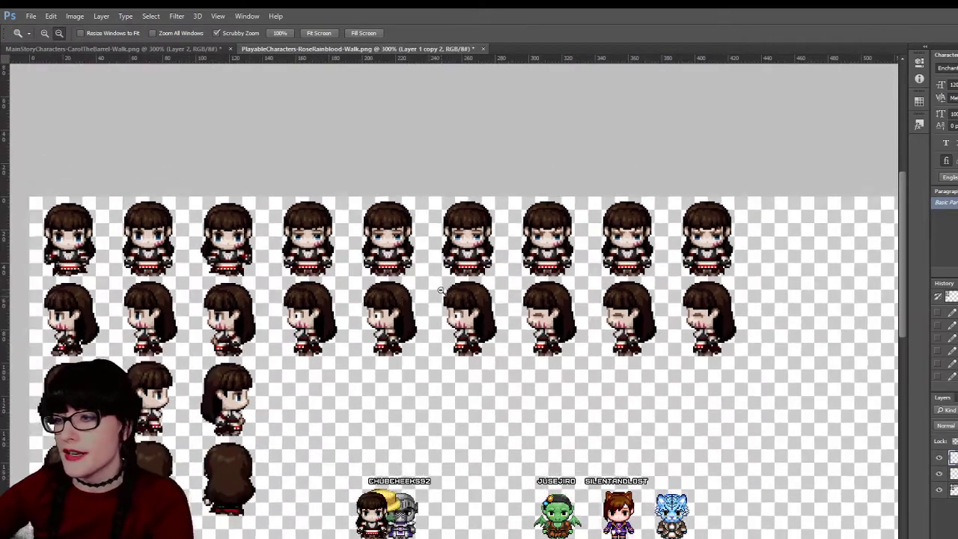
pyautogui.keyDown('alt'); pyautogui.click(442, 291); pyautogui.keyUp('alt')
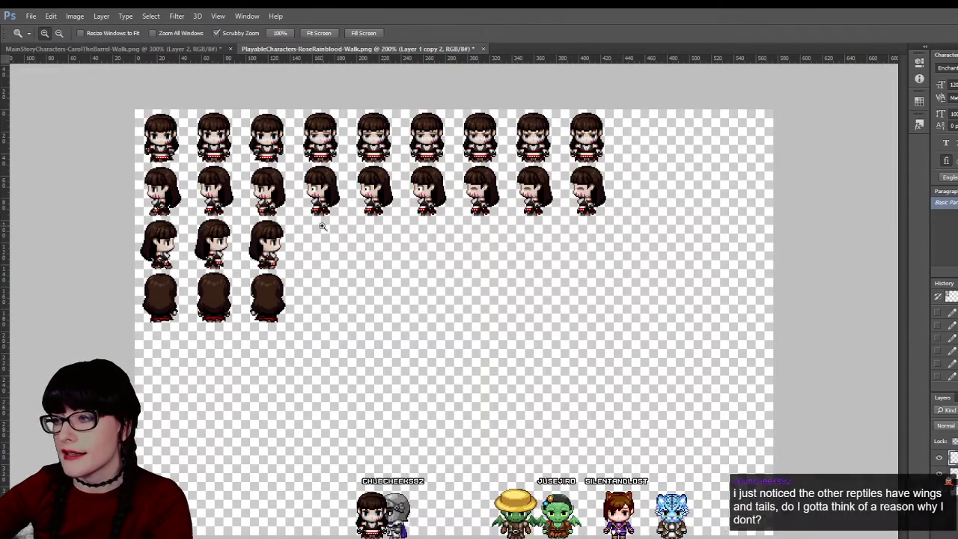
pyautogui.keyDown('alt'); pyautogui.click(600, 170); pyautogui.keyUp('alt')
pyautogui.click(377, 191)
pyautogui.click(374, 201)
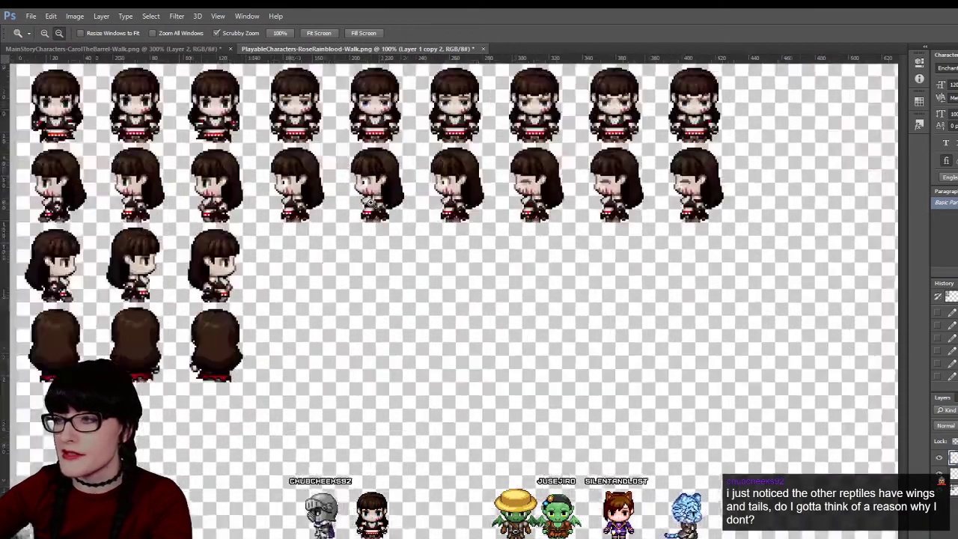
pyautogui.click(381, 200)
pyautogui.click(292, 150)
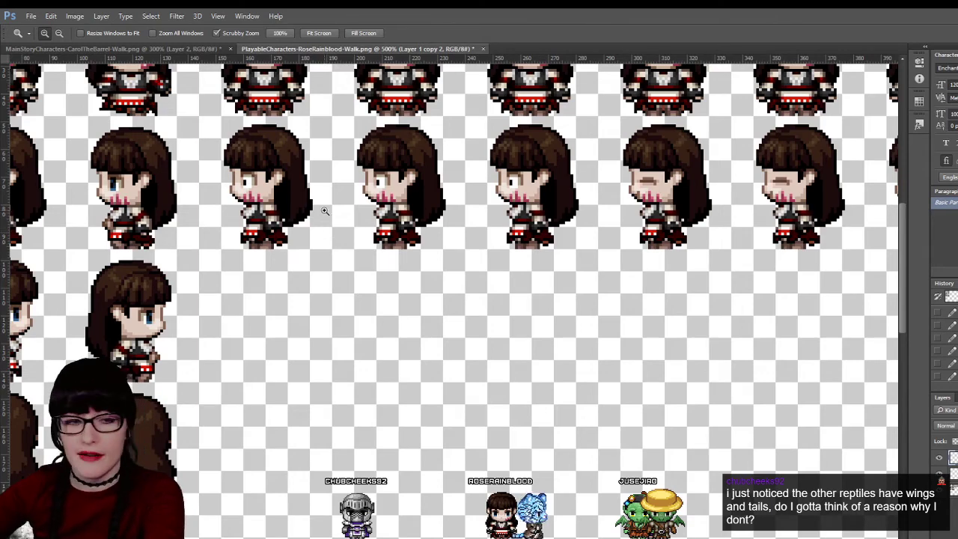
pyautogui.scroll(3, 319, 274)
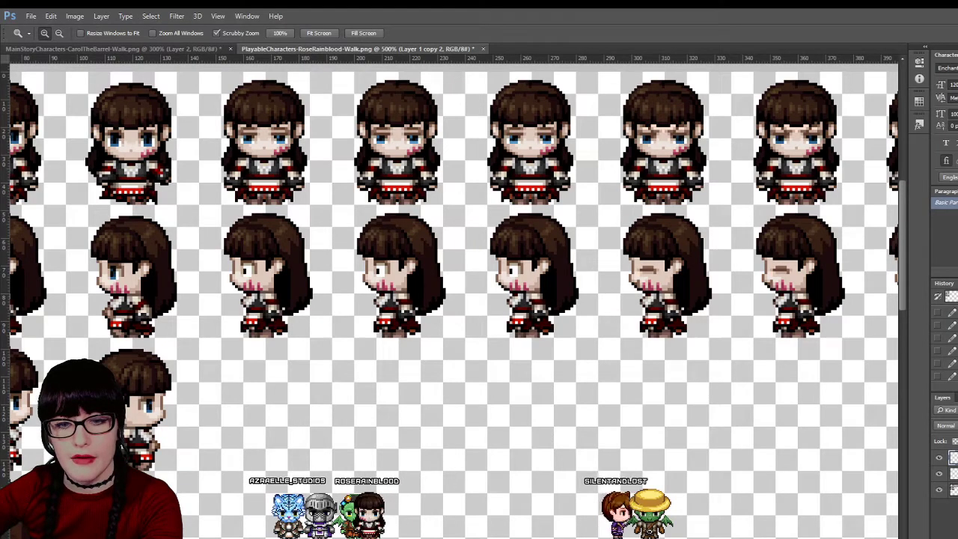
# Switch to the draw.io dialogue diagram for the Episode 1 scenes
pyautogui.hotkey('alt', 'Tab')
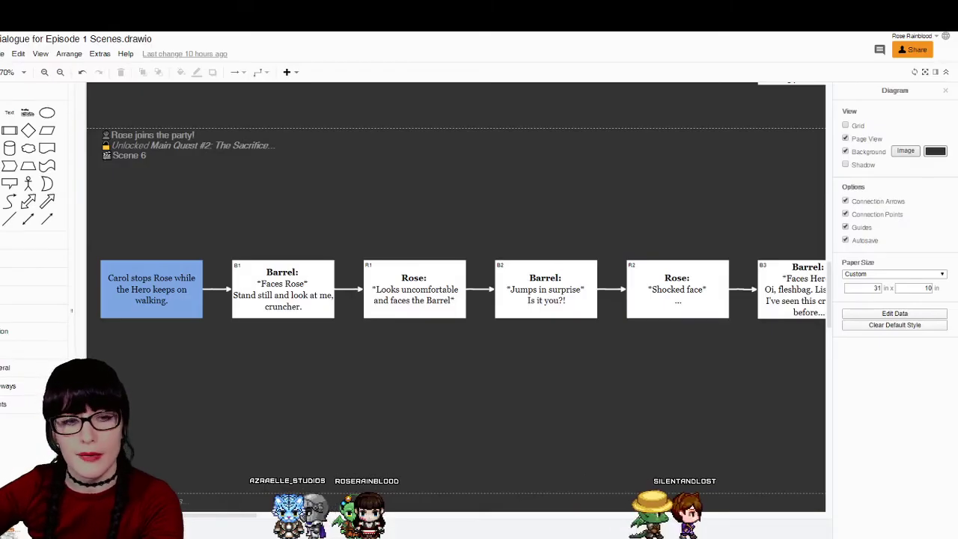
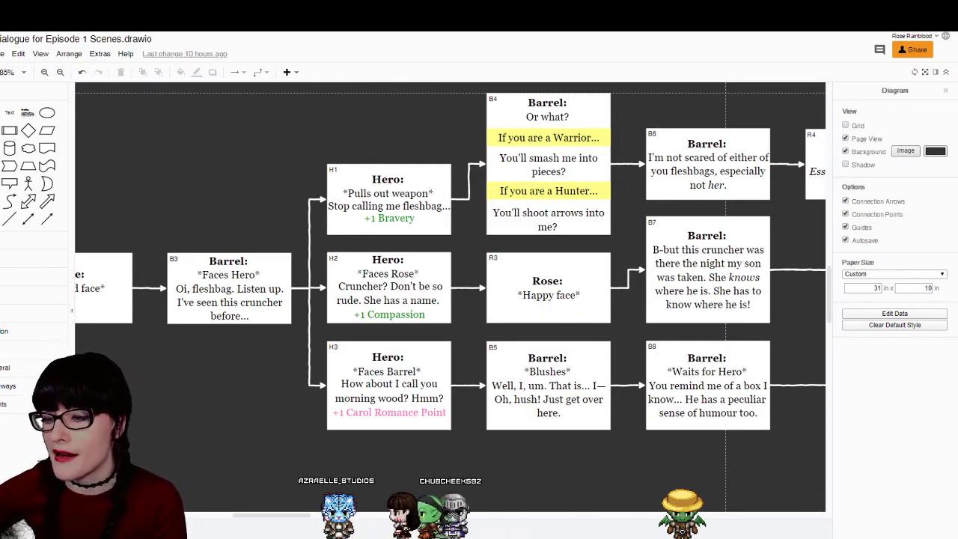
# Switch to Photoshop and examine the barrel character's walk sheet, its face sprites up close and its whole layout
pyautogui.hotkey('alt', 'Tab')
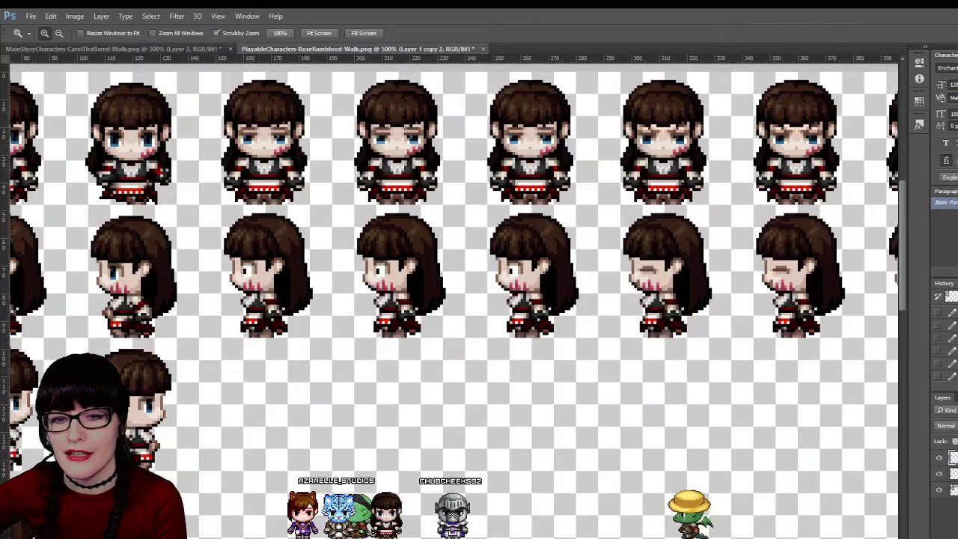
pyautogui.click(112, 49)
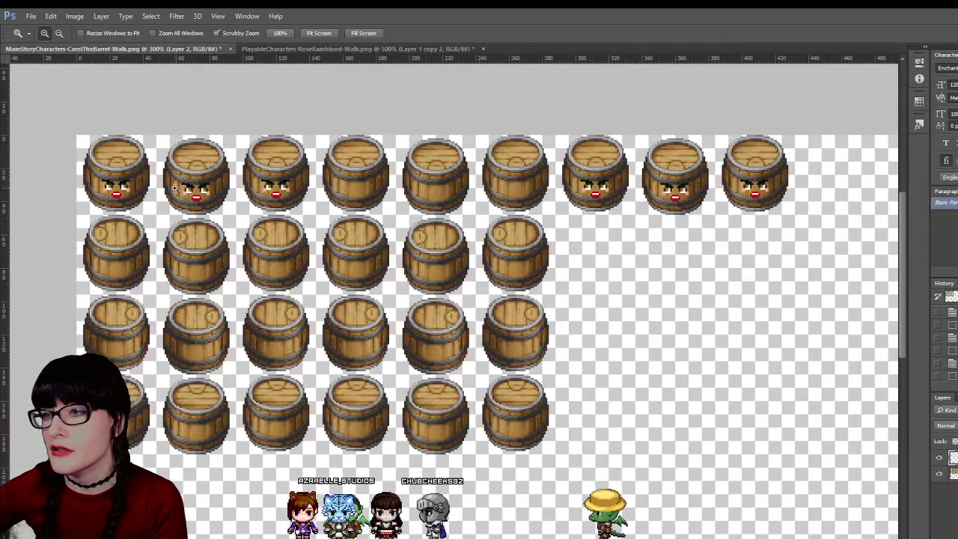
pyautogui.moveTo(201, 181); pyautogui.dragTo(273, 182)
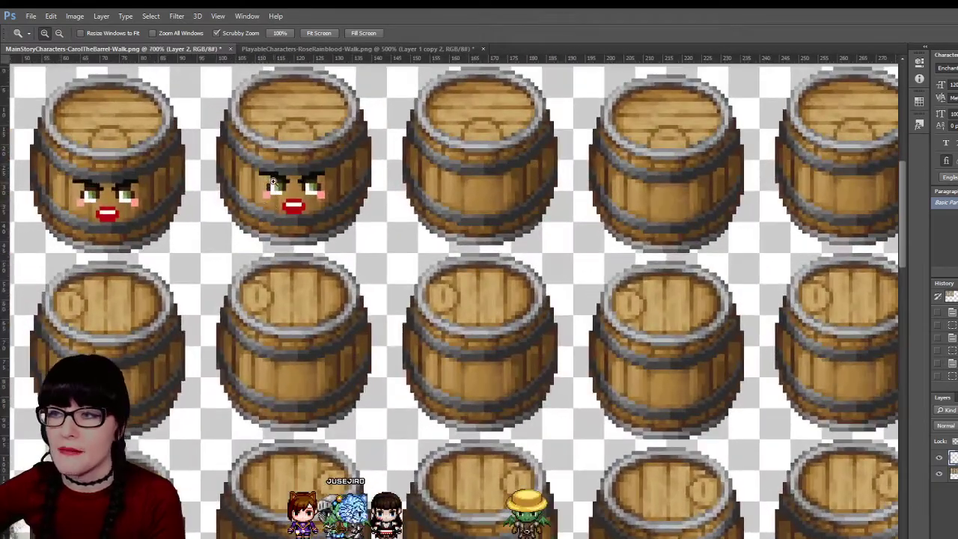
pyautogui.click(581, 210)
pyautogui.moveTo(577, 210); pyautogui.dragTo(570, 218)
pyautogui.keyDown('alt'); pyautogui.click(573, 217); pyautogui.keyUp('alt')
pyautogui.keyDown('alt'); pyautogui.click(625, 267); pyautogui.keyUp('alt')
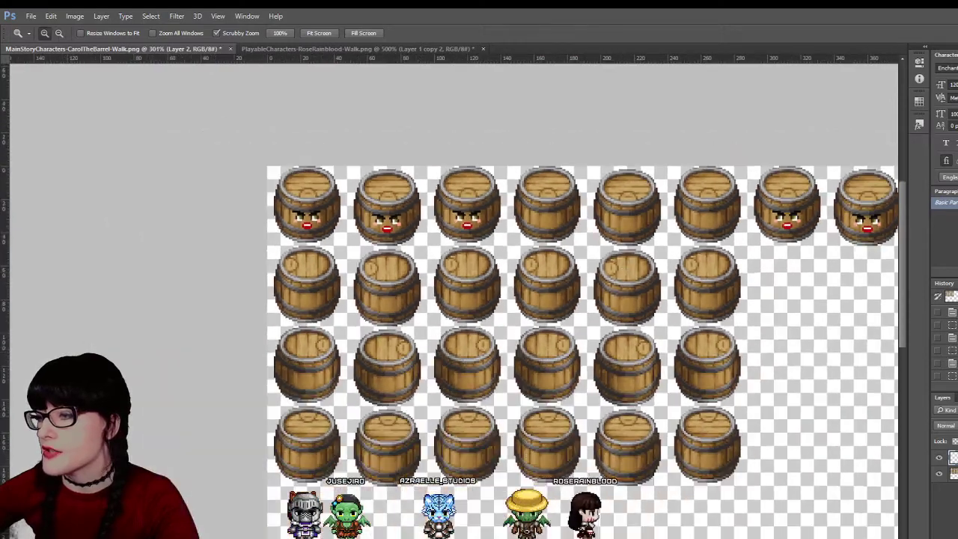
pyautogui.hscroll(2, 454, 300)
pyautogui.scroll(-1, 521, 389)
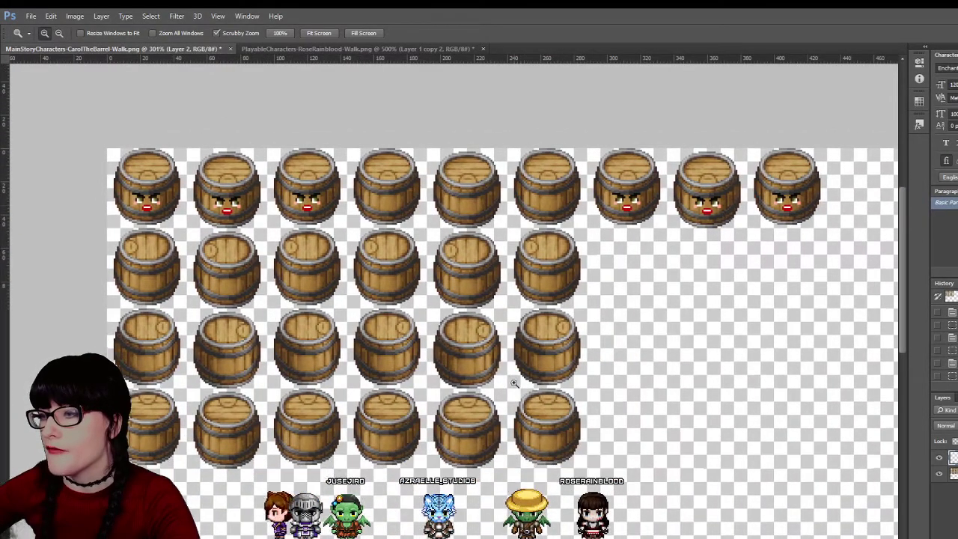
# Compare Rose's walk sheet with the barrel's walk sheet and check them against the Episode 1 dialogue diagram
pyautogui.click(241, 46)
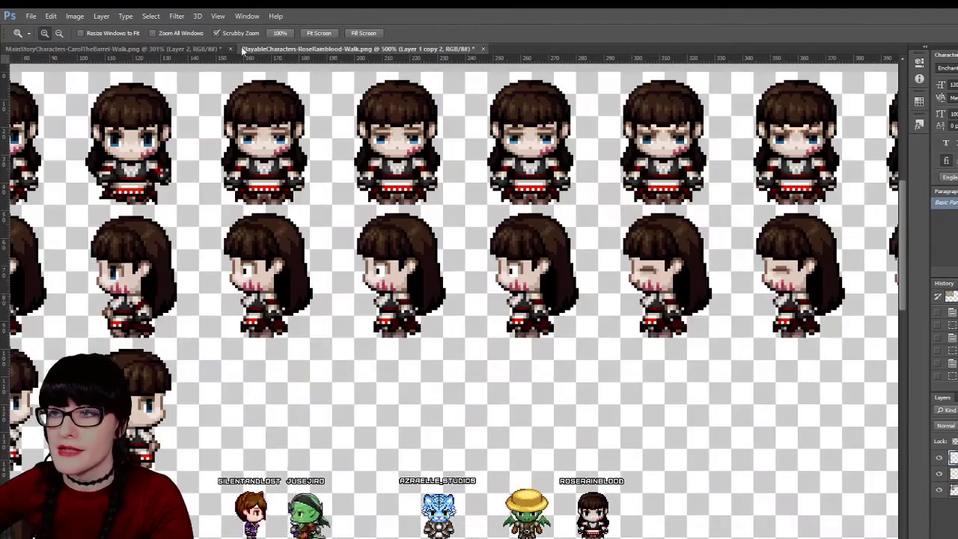
pyautogui.click(202, 47)
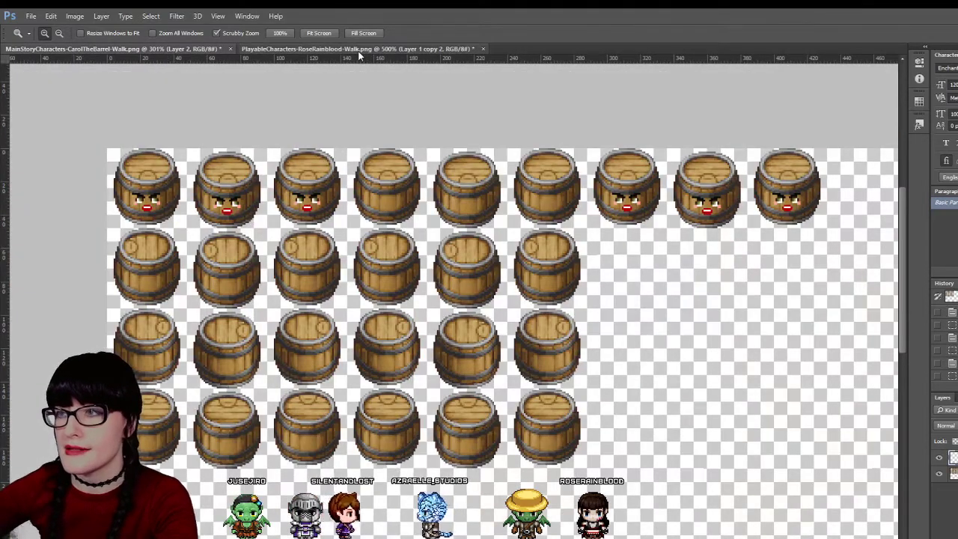
pyautogui.click(357, 50)
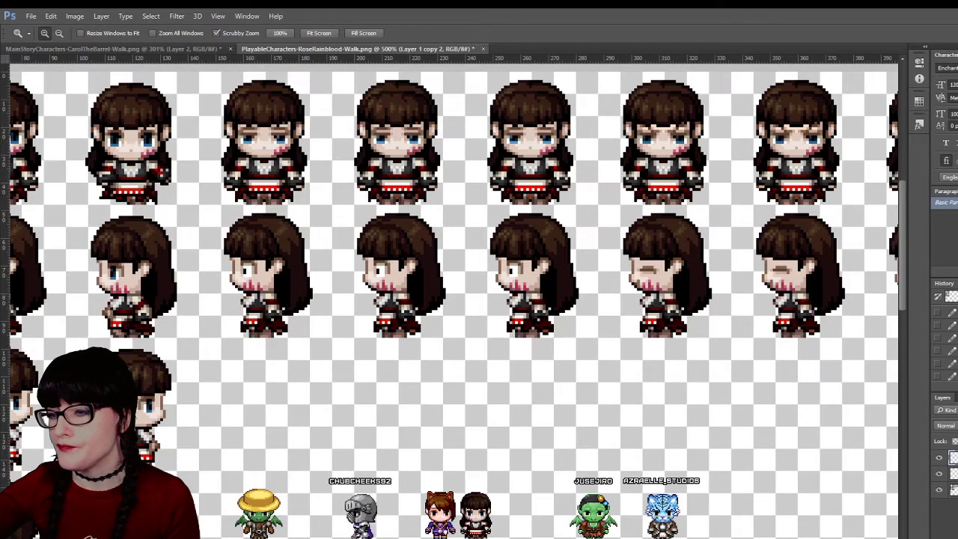
pyautogui.hotkey('alt', 'Tab')
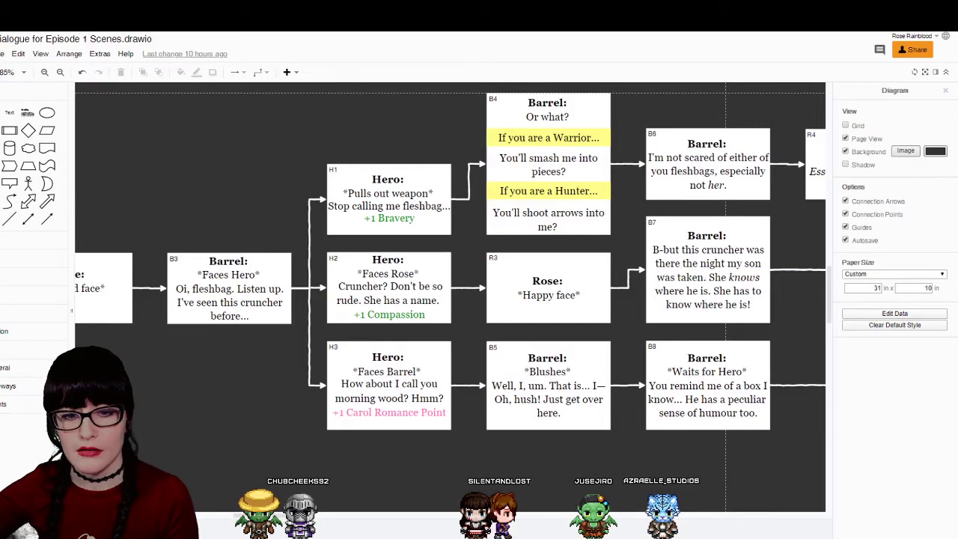
# Switch to the Raindrop Chronicles playtest and continue from a saved game
pyautogui.hotkey('alt', 'Tab')
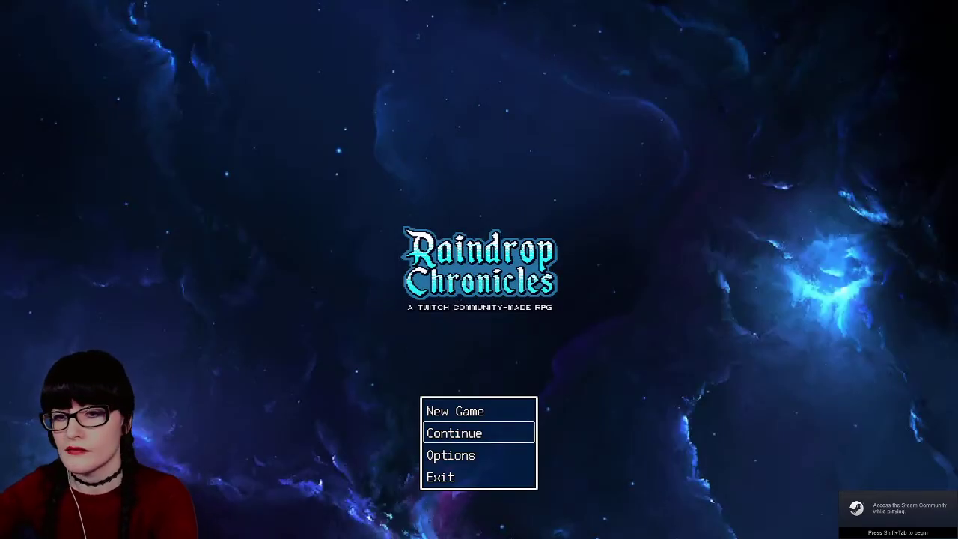
pyautogui.press('Return')
pyautogui.press('Return')
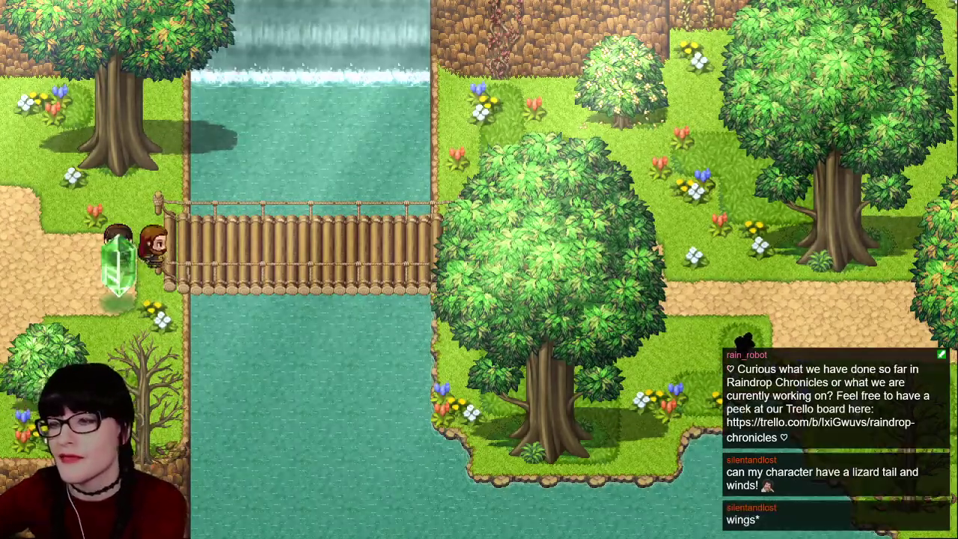
# Walk the hero away from the bridge, entering the forest map to the west and triggering the barrel encounter
pyautogui.press('Right')
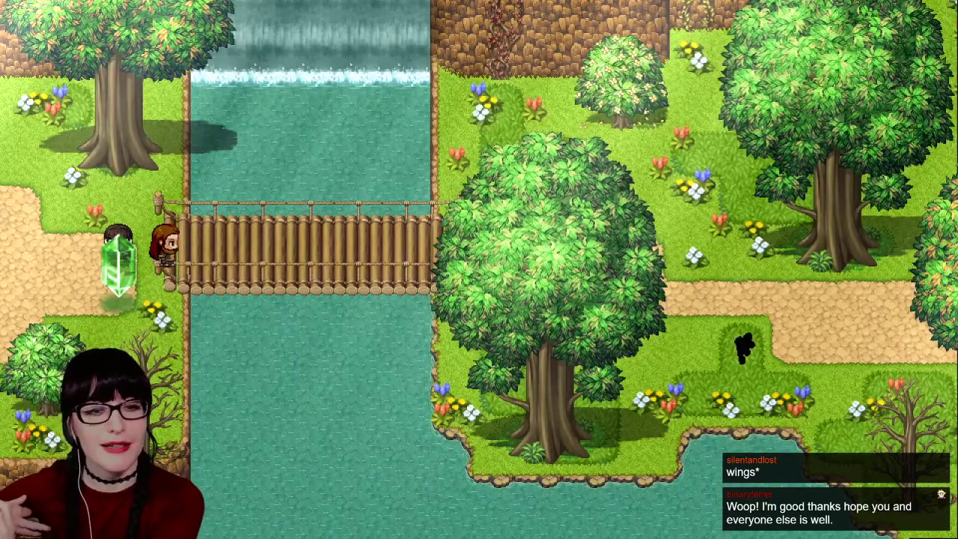
pyautogui.press('Left')
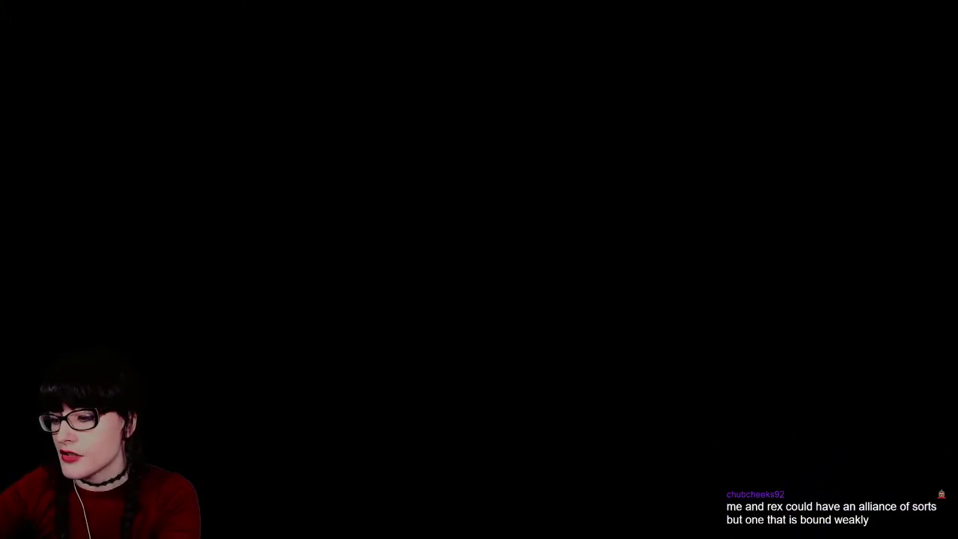
pyautogui.press('Left')
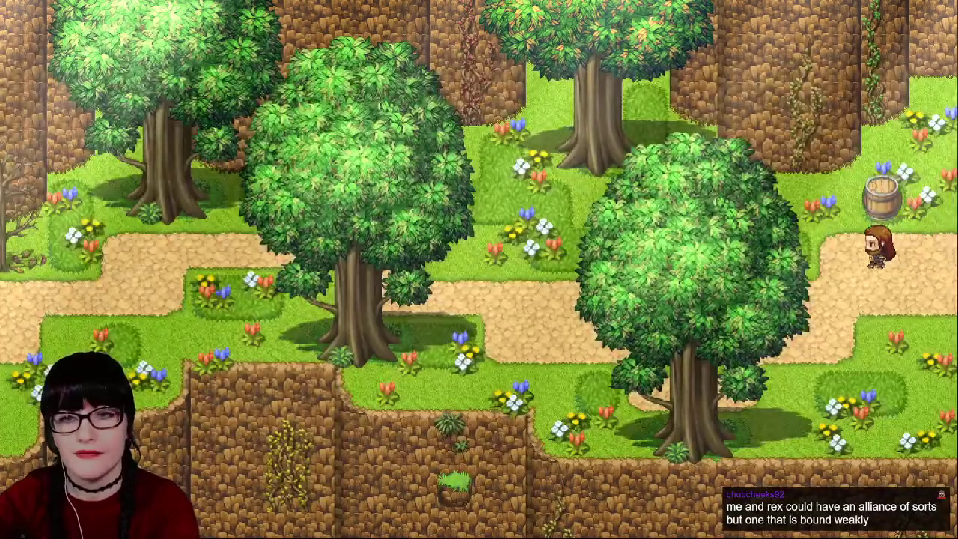
pyautogui.press('Left')
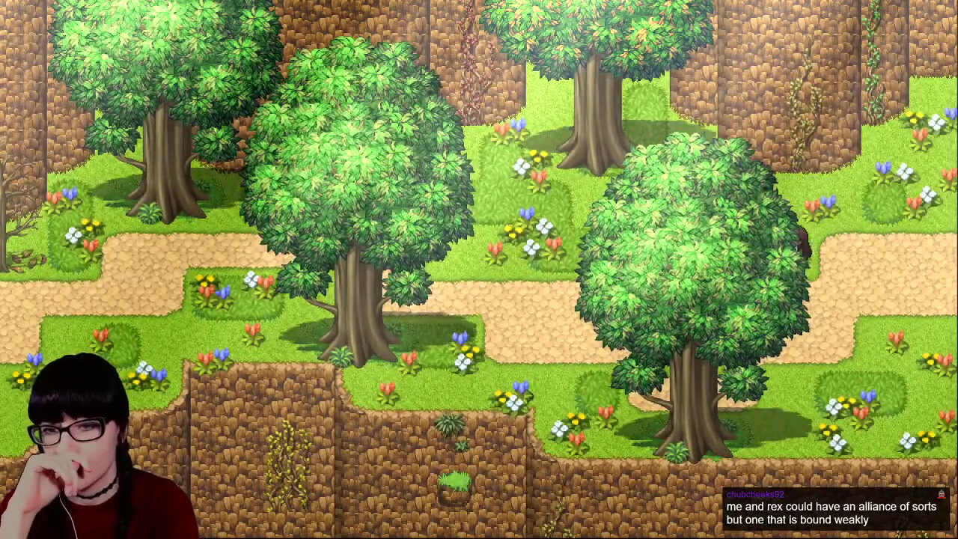
pyautogui.press('Left')
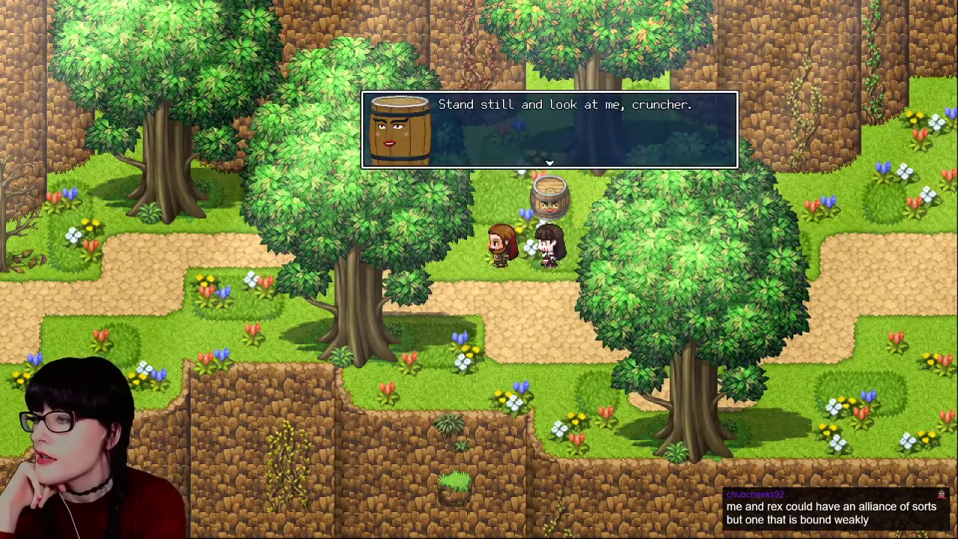
# Advance the barrel's opening dialogue and answer with "Cruncher? Don't be so rude. She has a name."
pyautogui.press('Return')
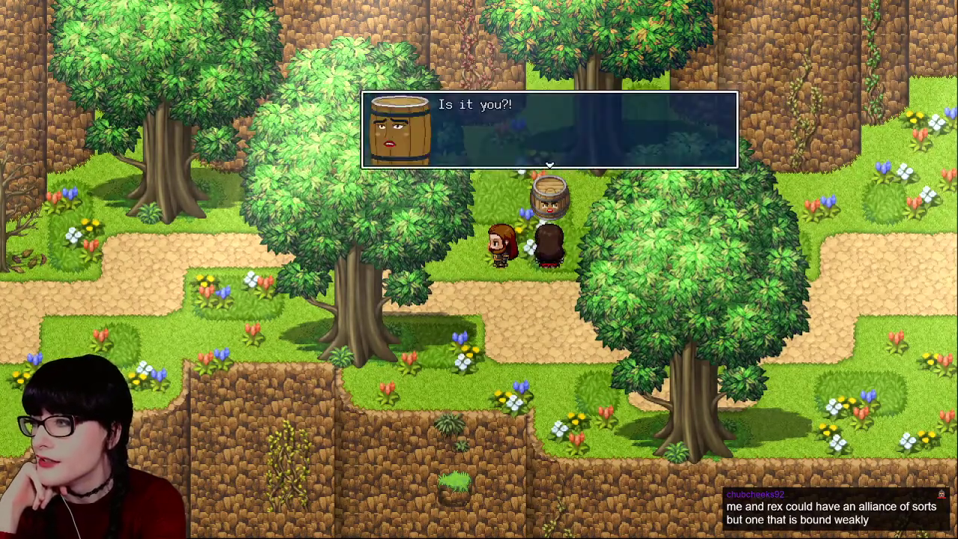
pyautogui.press('Return')
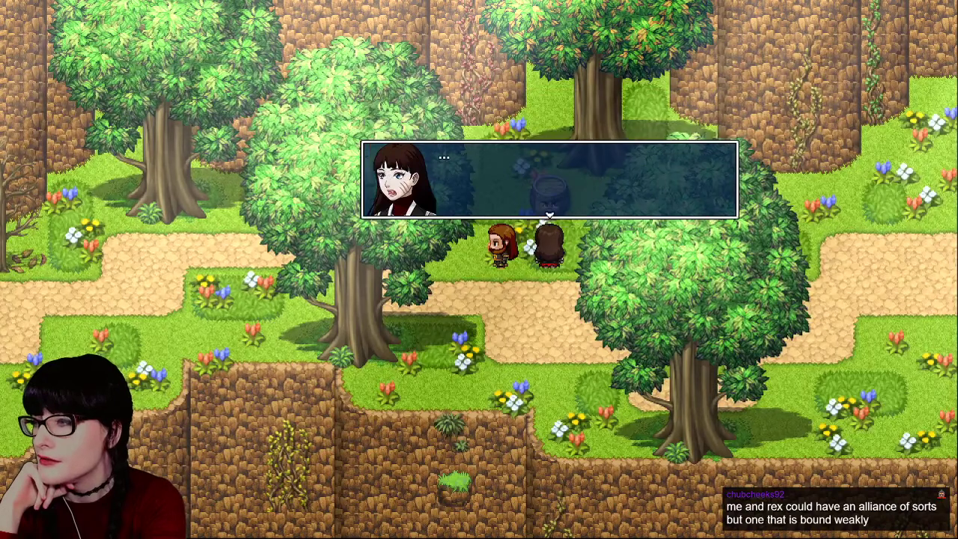
pyautogui.press('Return')
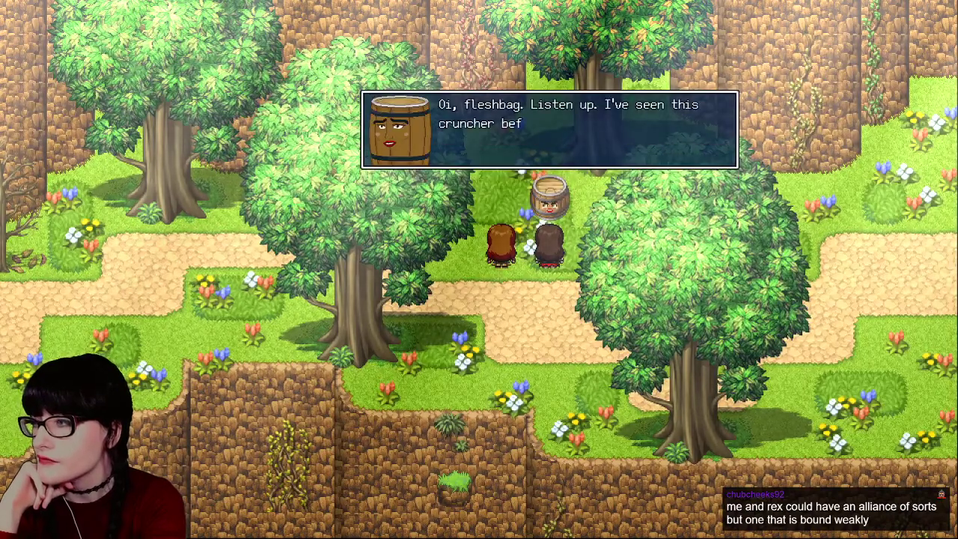
pyautogui.press('Down')
pyautogui.press('Down')
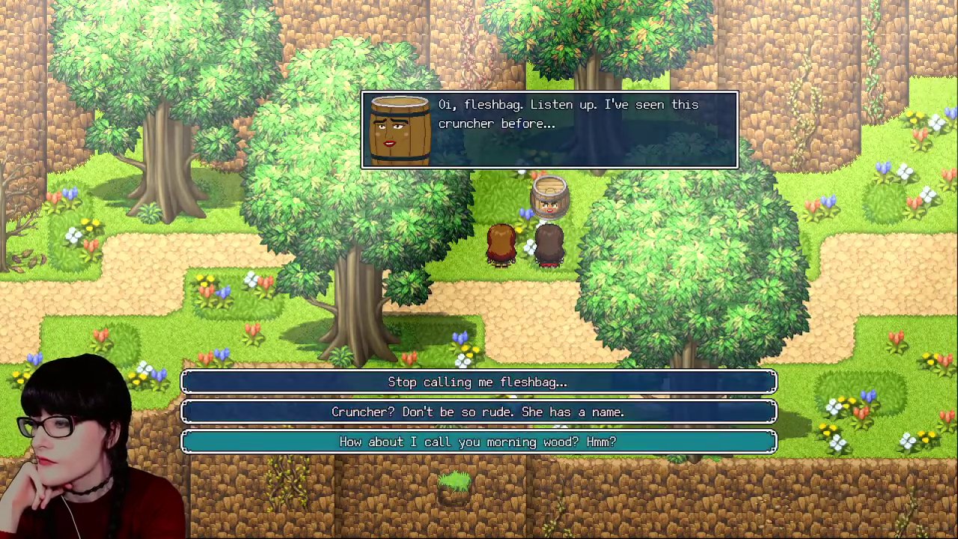
pyautogui.press('Up')
pyautogui.press('Up')
pyautogui.press('Down')
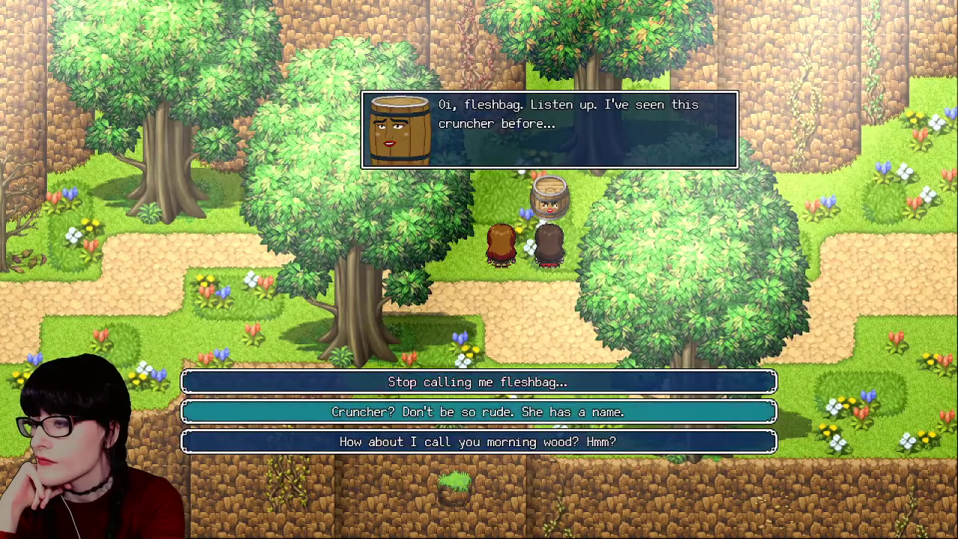
pyautogui.press('Return')
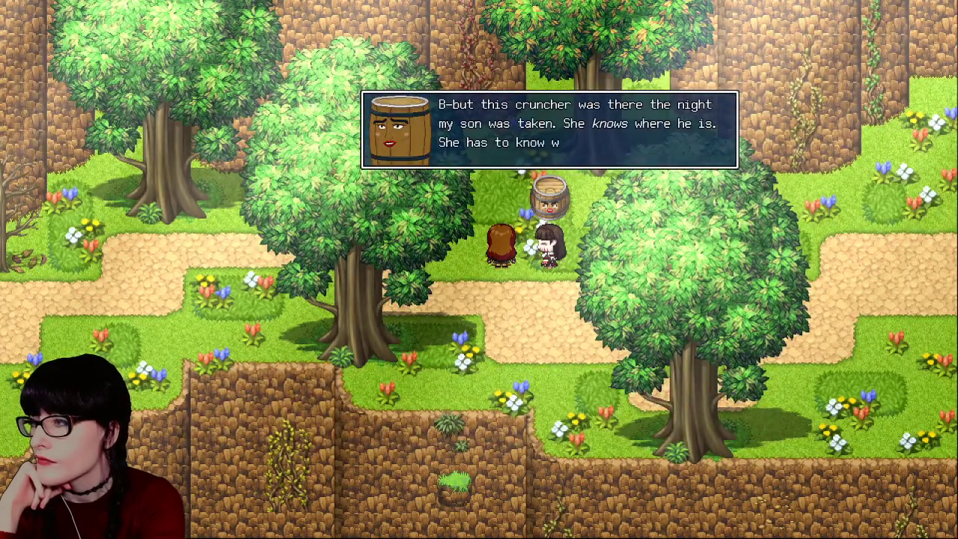
# Continue past the barrel's line about her son and choose the reply "Please tell me how you know her."
pyautogui.press('Return')
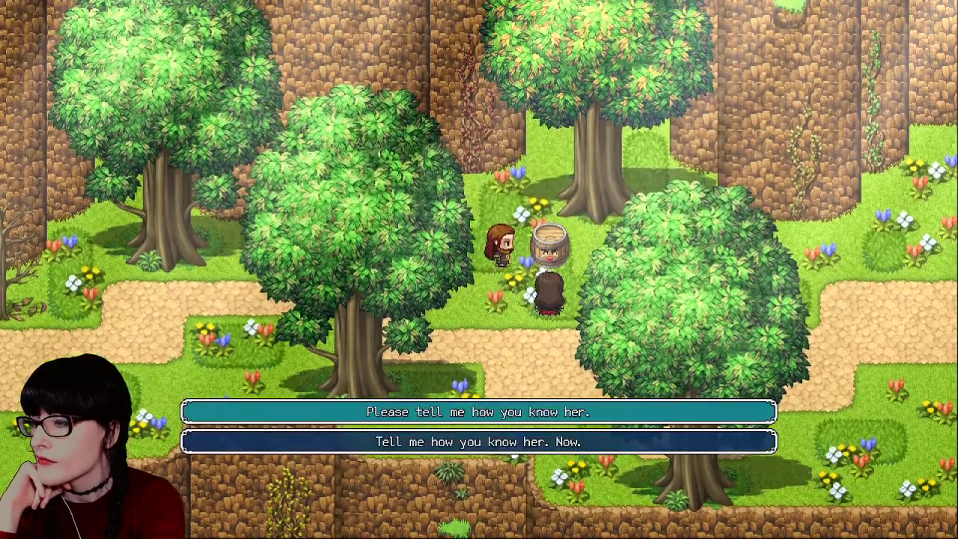
pyautogui.press('Down')
pyautogui.press('Up')
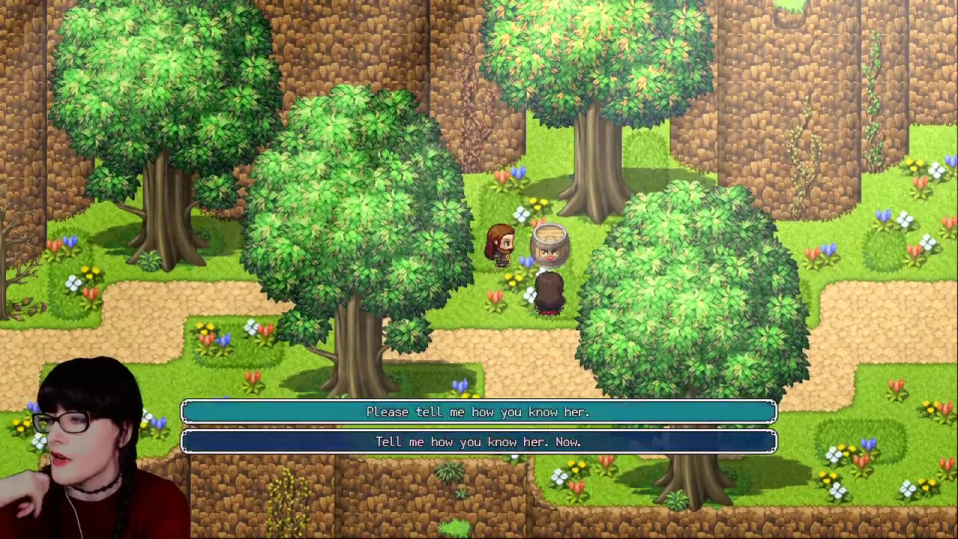
pyautogui.press('Down')
pyautogui.press('Up')
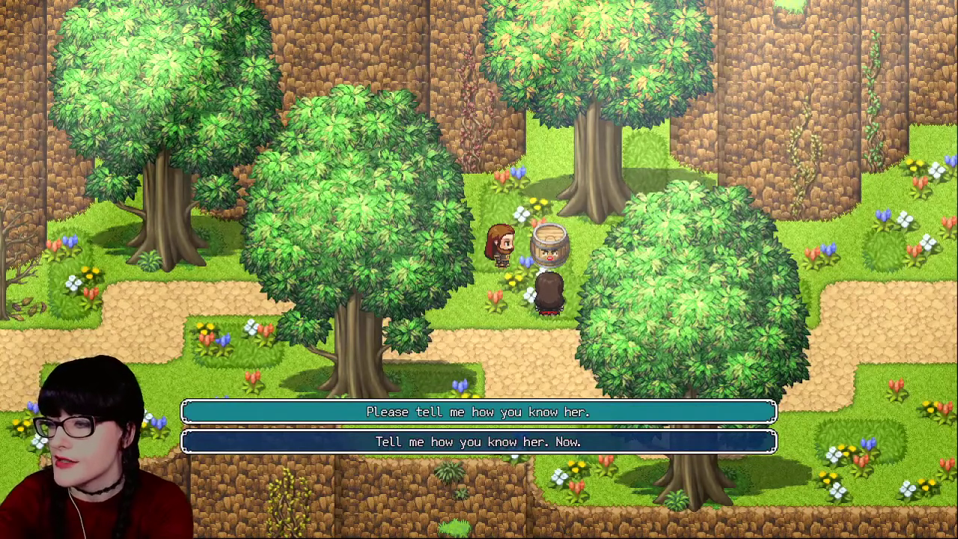
pyautogui.press('Down')
pyautogui.press('Up')
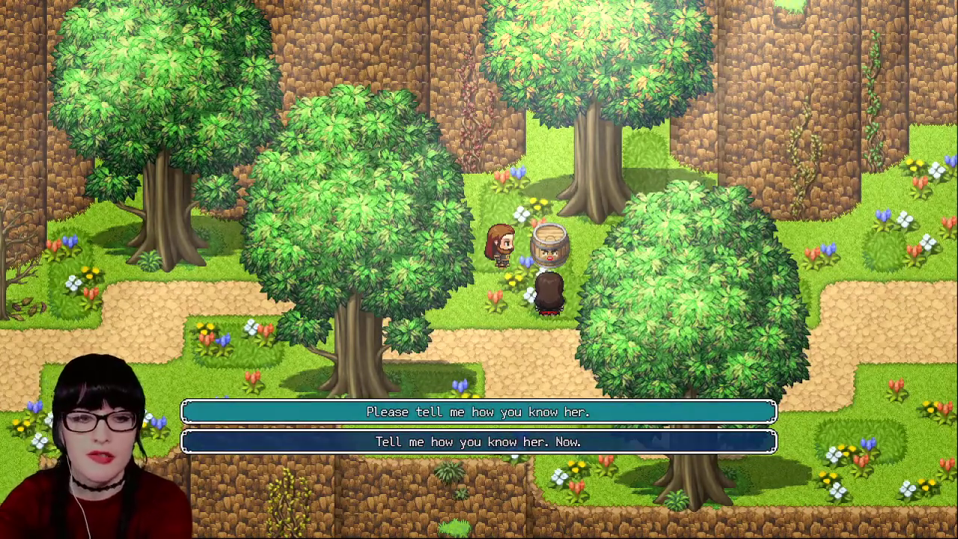
pyautogui.press('Return')
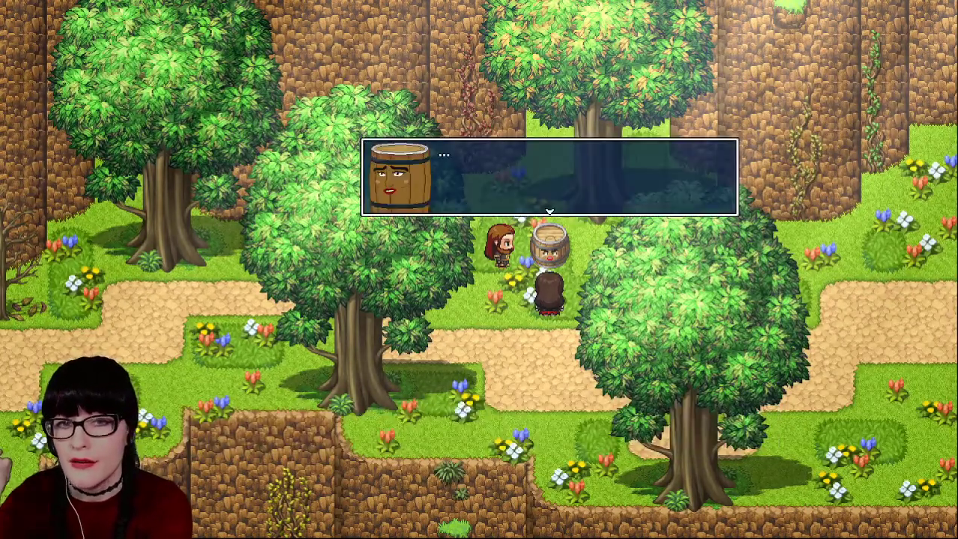
# Play through the barrel's story about the cart and Rose's reply, checking the portraits and sprite expressions
pyautogui.press('Return')
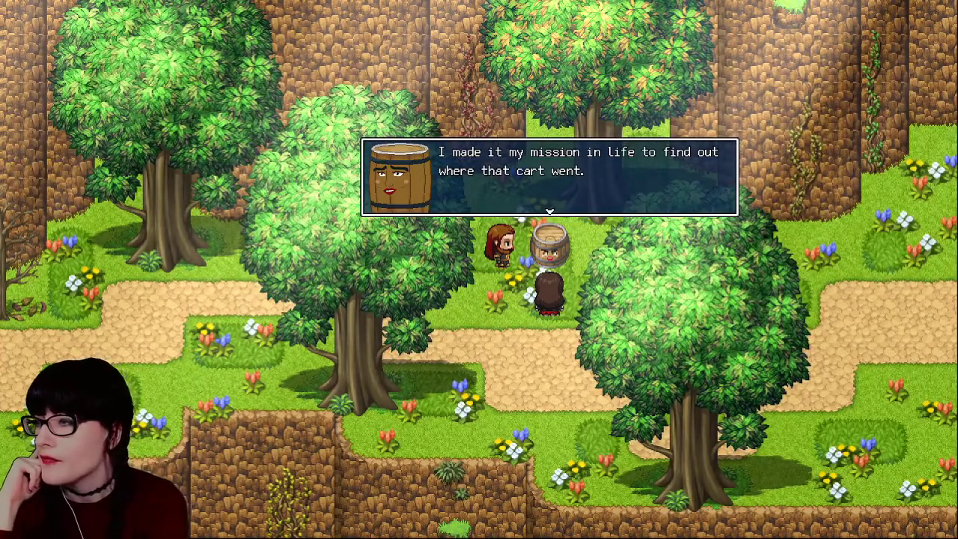
pyautogui.press('Return')
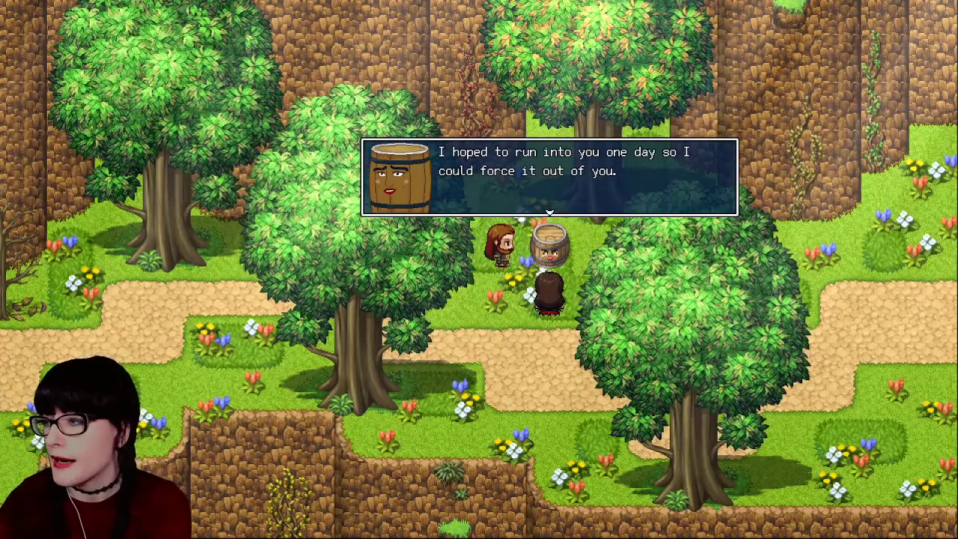
pyautogui.press('Return')
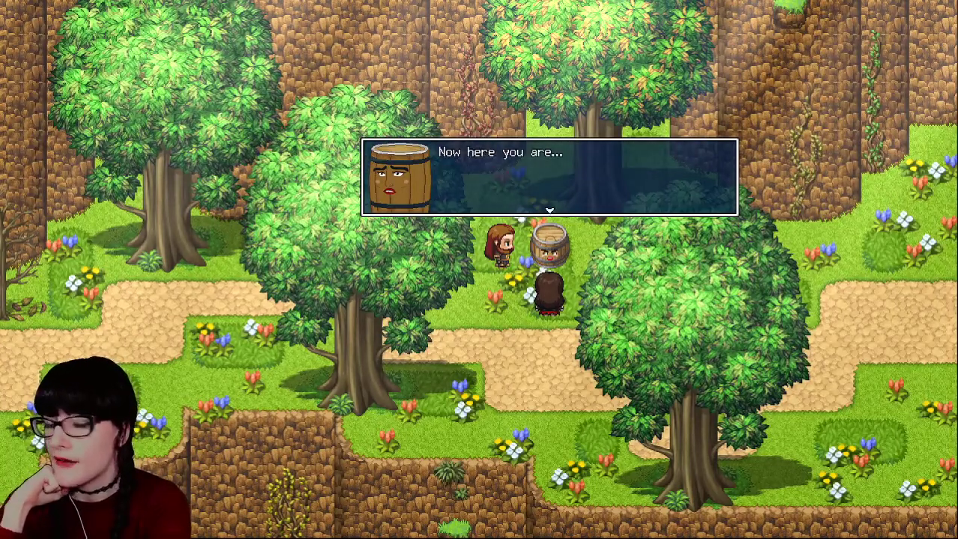
pyautogui.press('Return')
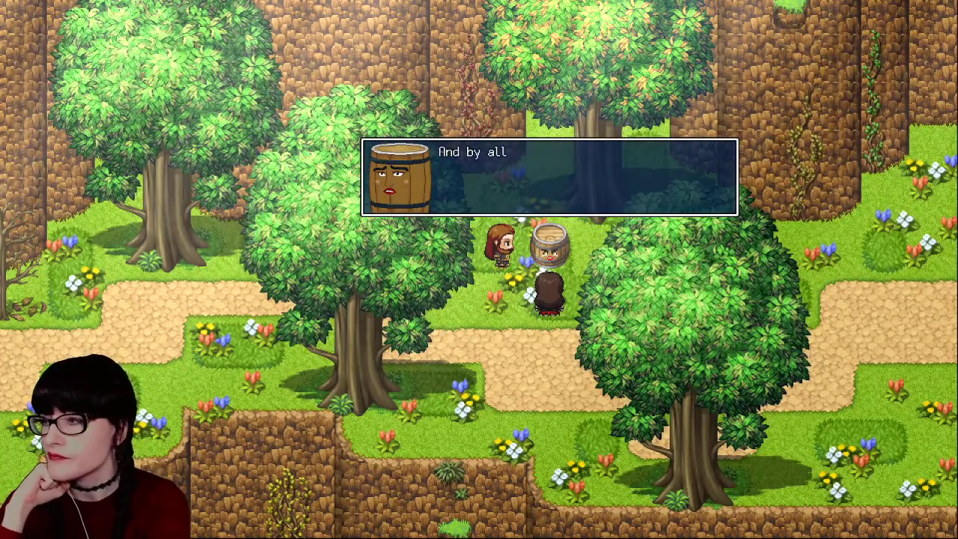
pyautogui.press('Return')
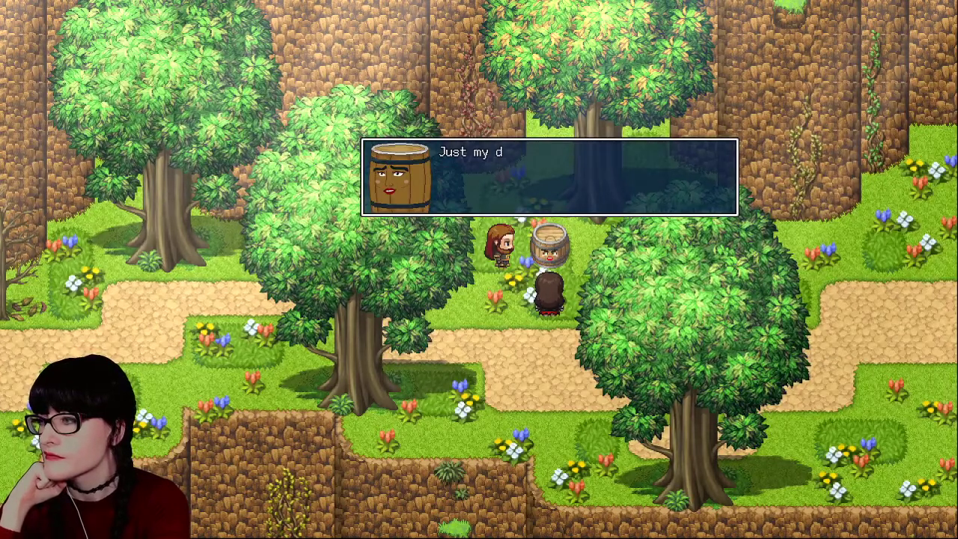
pyautogui.press('Return')
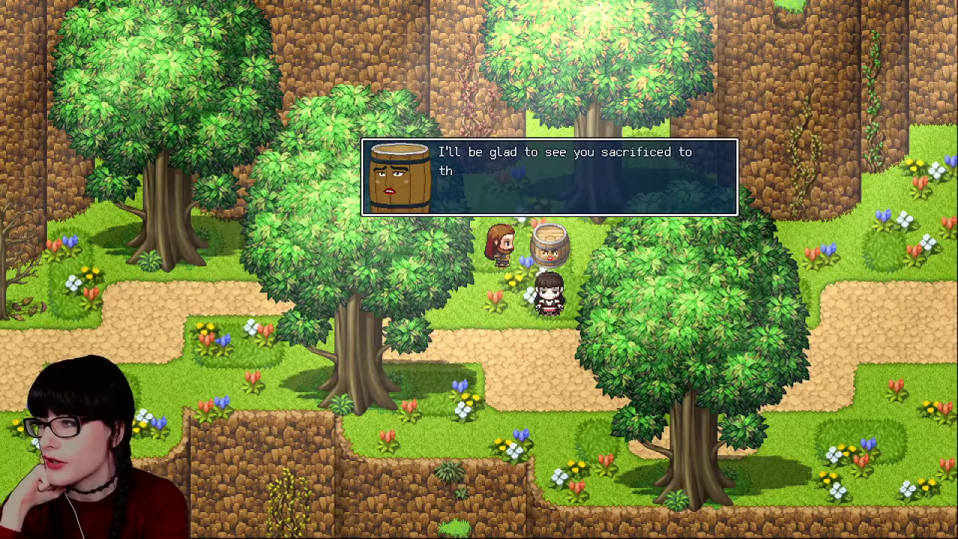
pyautogui.press('Return')
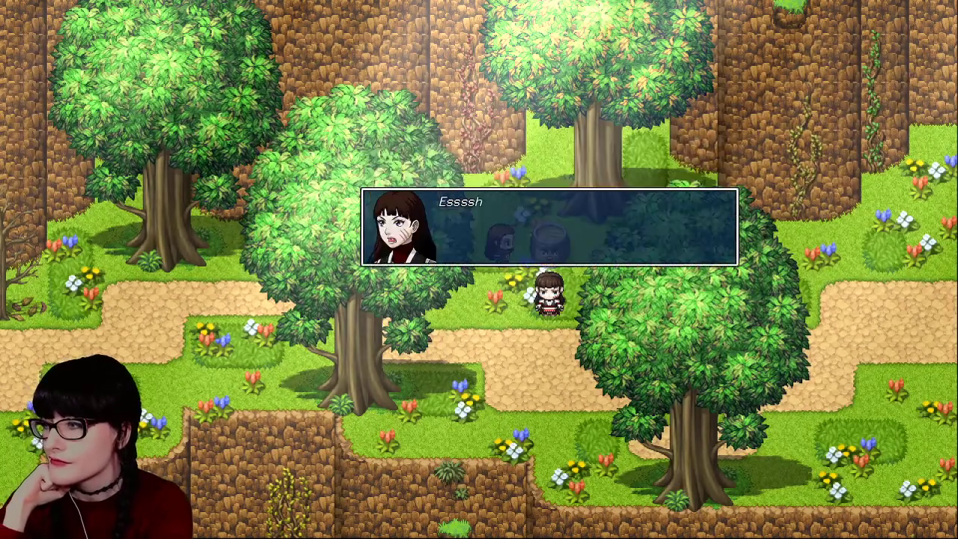
pyautogui.press('Return')
pyautogui.press('Left')
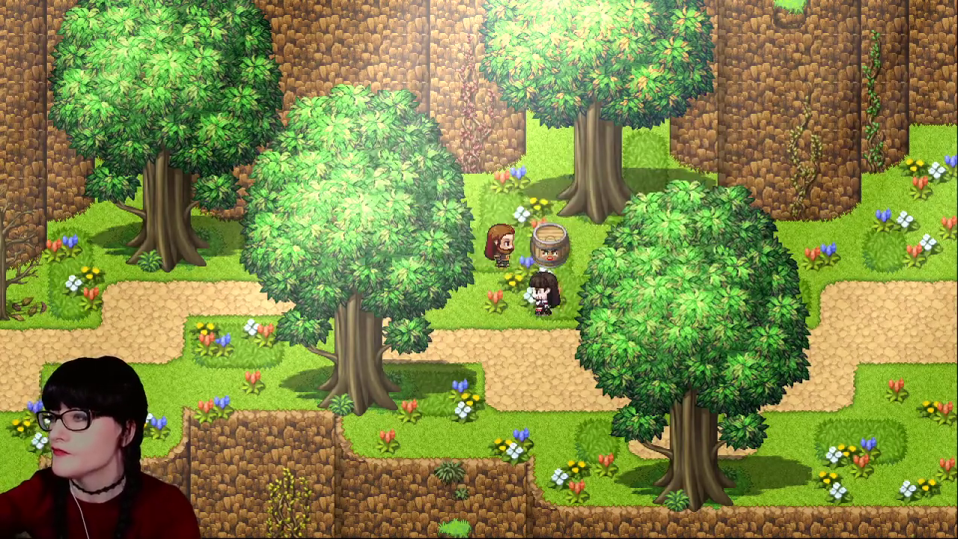
# Play the barrel encounter to its end and walk the hero south and east from the forest clearing
pyautogui.press('Up')
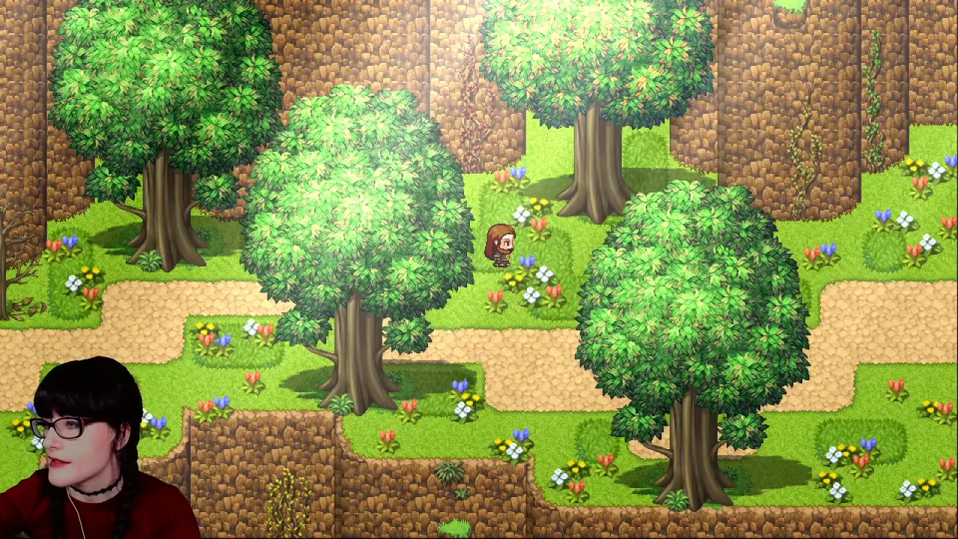
pyautogui.press('Down')
pyautogui.press('Down')
pyautogui.press('Down')
pyautogui.press('Right')
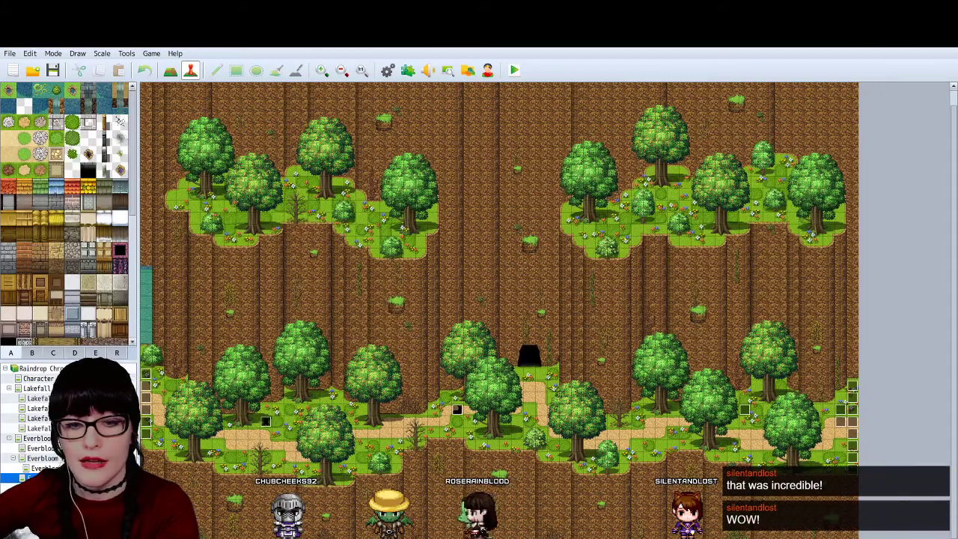
# Switch to the Episode 1 dialogue diagram and review Scene 6 from the box where Carol stops Rose
pyautogui.hotkey('alt', 'Tab')
pyautogui.click(60, 72)
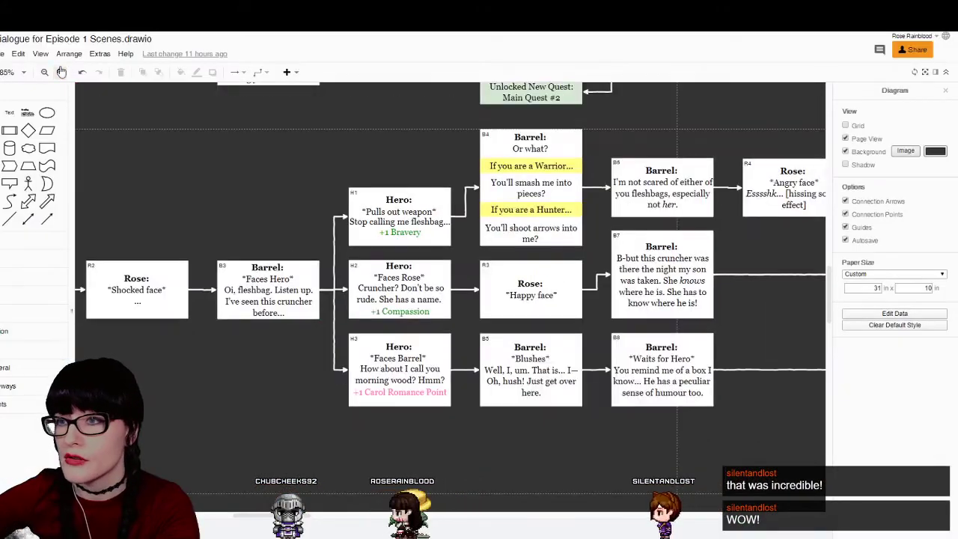
pyautogui.click(61, 72)
pyautogui.scroll(2, 356, 485)
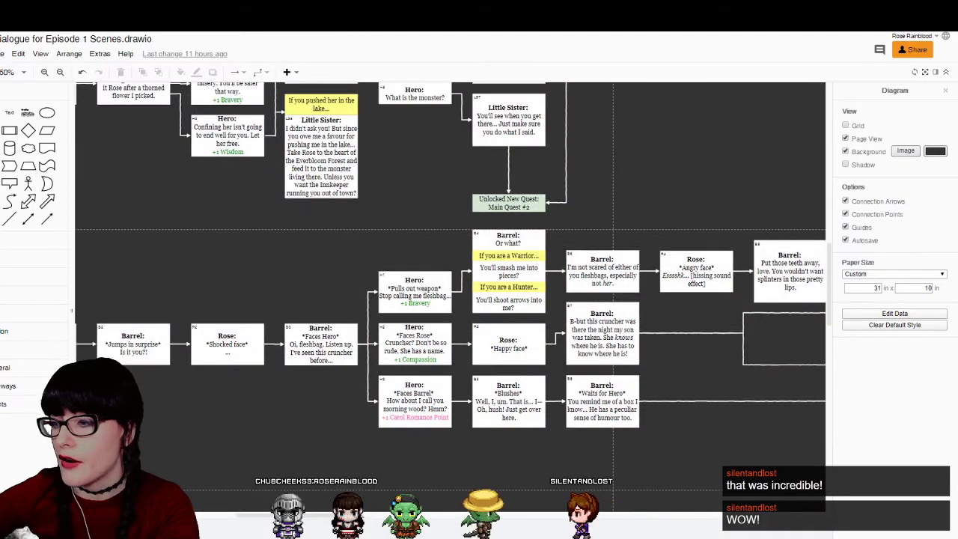
pyautogui.moveTo(327, 522); pyautogui.dragTo(280, 522)
pyautogui.scroll(1, 307, 424)
pyautogui.scroll(7, 297, 397)
pyautogui.scroll(-10, 268, 343)
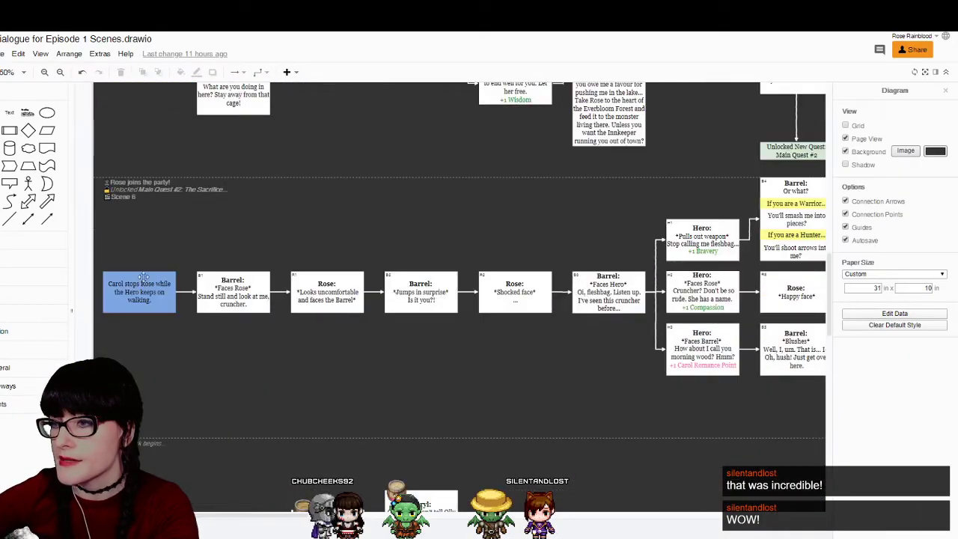
pyautogui.scroll(-2, 170, 299)
# Follow Scene 6's branches through the hero's replies and look over the dialogue of Scenes 7 and 8
pyautogui.moveTo(237, 520); pyautogui.dragTo(319, 519)
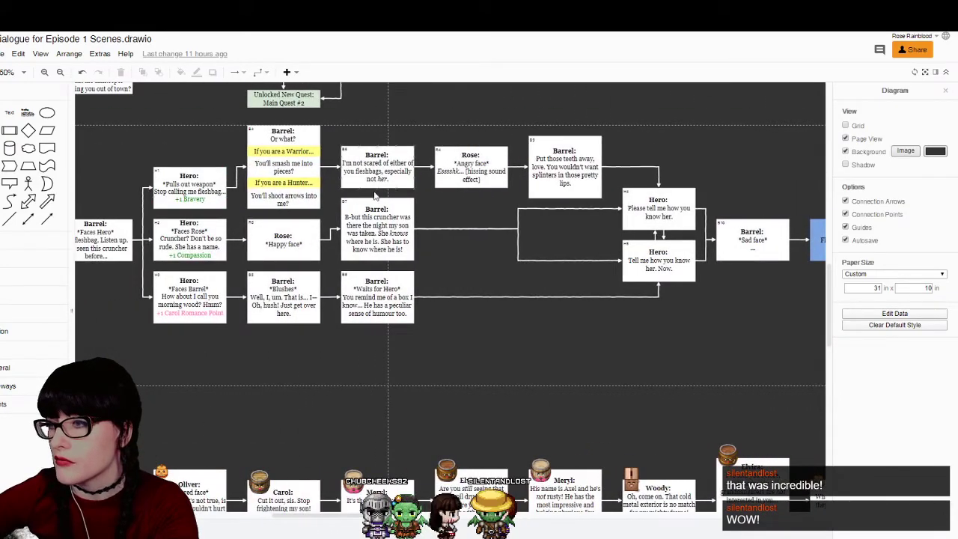
pyautogui.moveTo(344, 526); pyautogui.dragTo(246, 526)
pyautogui.scroll(-3, 298, 404)
pyautogui.scroll(-8, 297, 404)
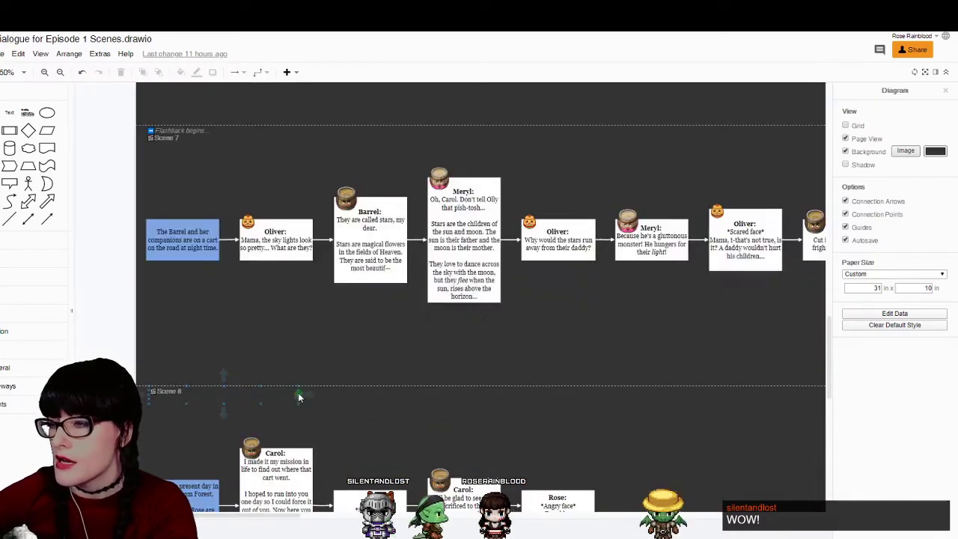
pyautogui.scroll(5, 344, 283)
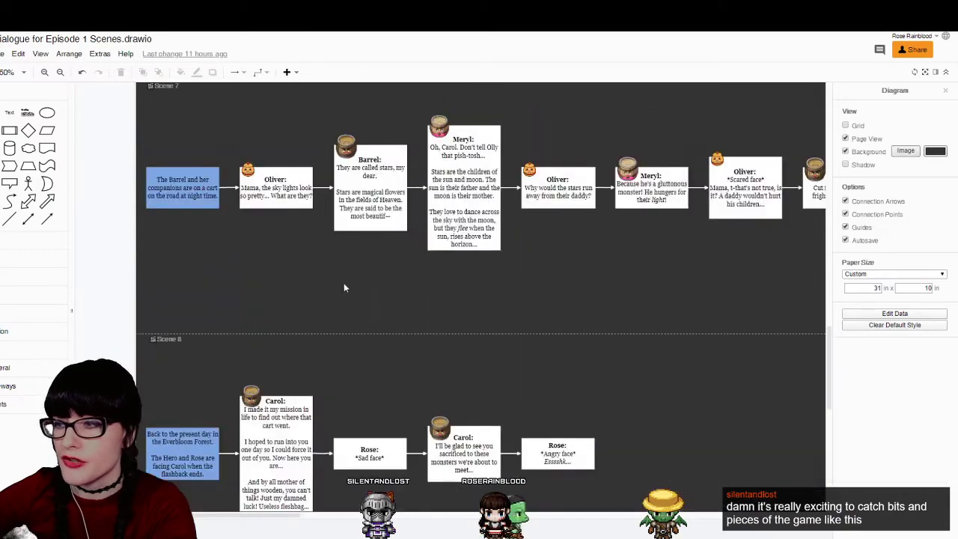
# Review the Scene 7 flashback from the cart opening through to the pink cart hijacking notes
pyautogui.click(44, 73)
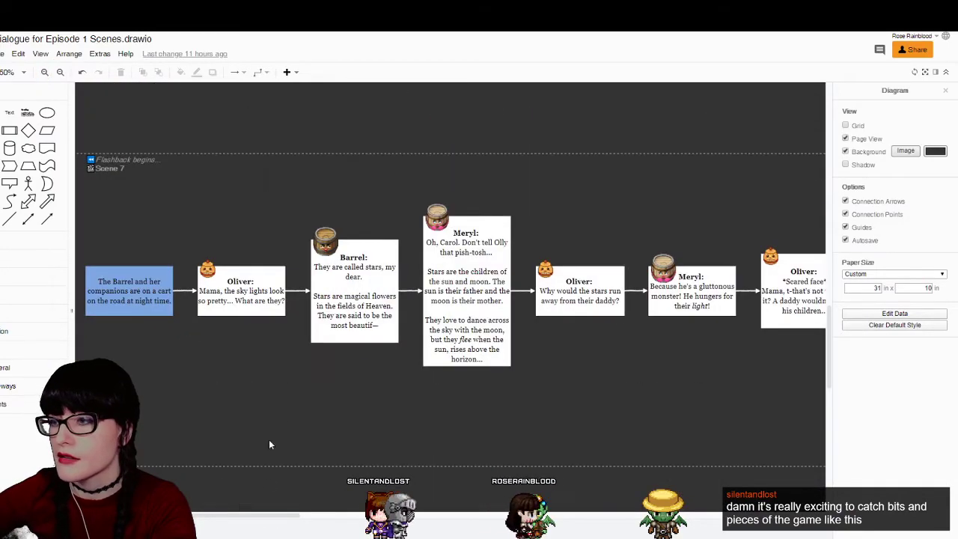
pyautogui.moveTo(228, 522); pyautogui.dragTo(411, 532)
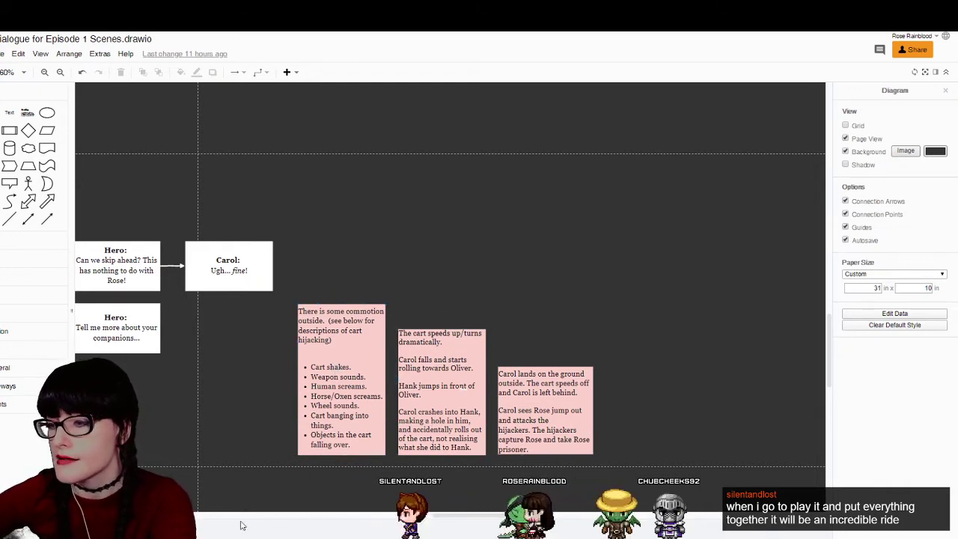
pyautogui.moveTo(509, 534); pyautogui.dragTo(256, 538)
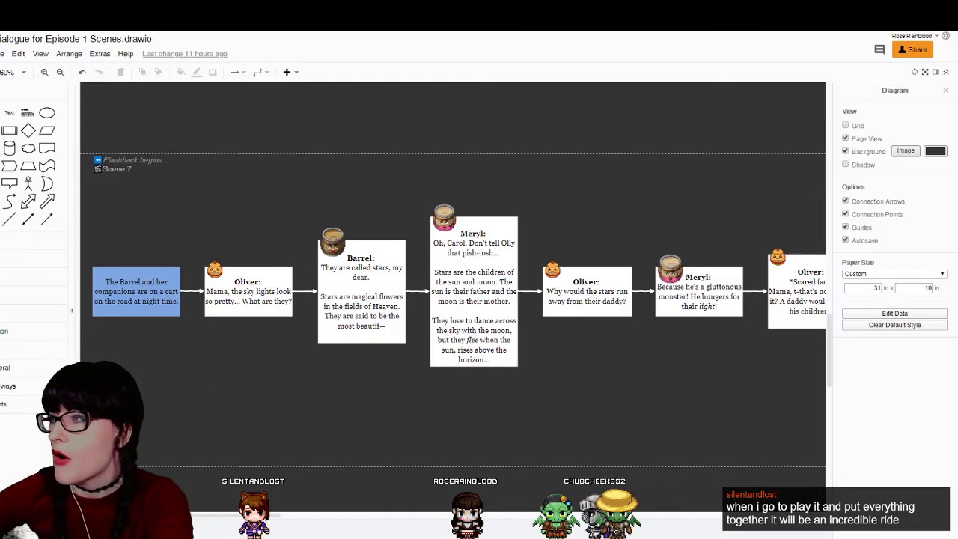
# Switch to the YouTube "Cut Scene (Train Version)" video and watch the moving train example in full screen
pyautogui.hotkey('ctrl', 'Tab')
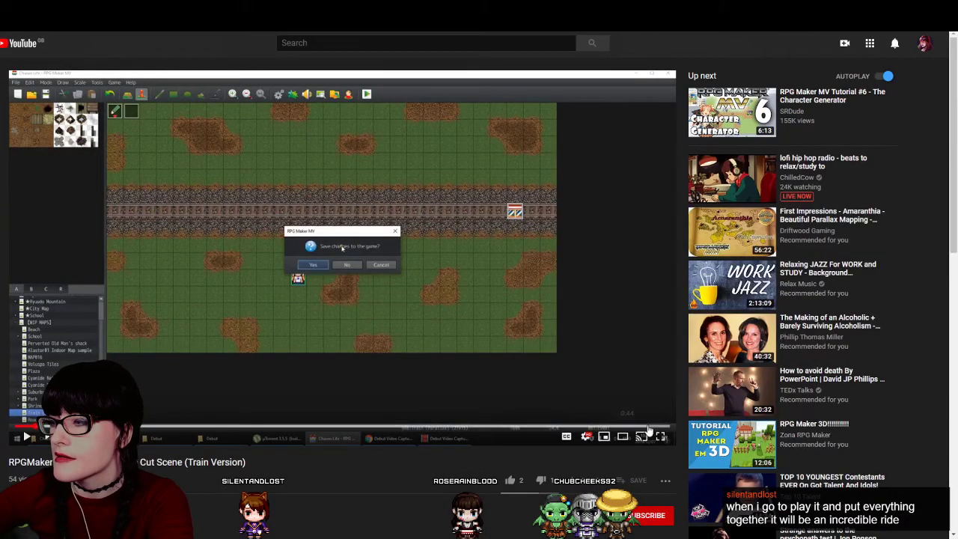
pyautogui.scroll(-1, 664, 443)
pyautogui.press('f')
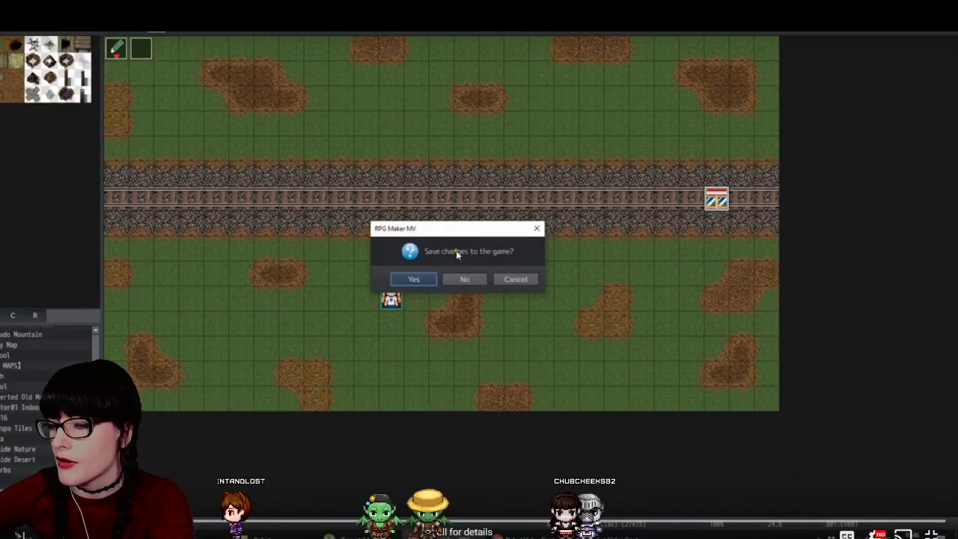
pyautogui.click(20, 535)
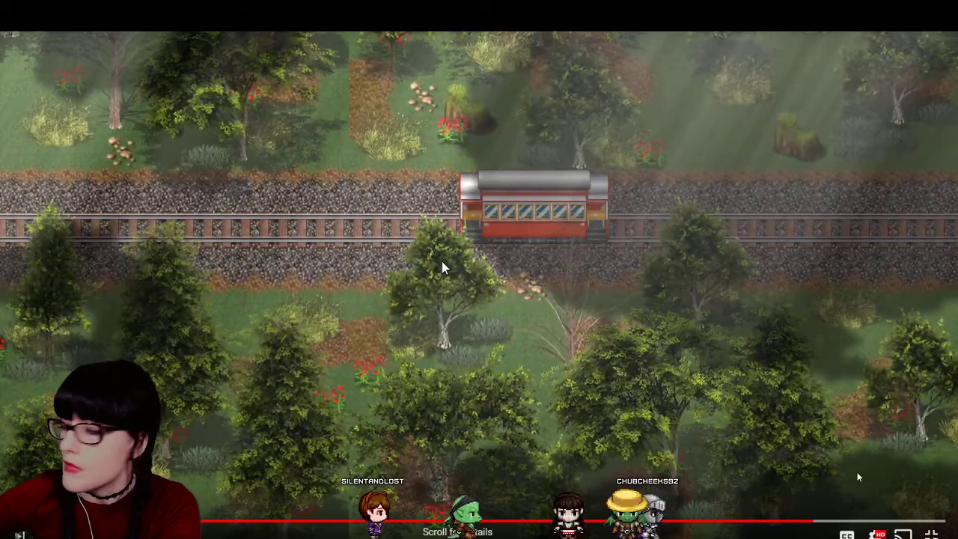
pyautogui.click(931, 534)
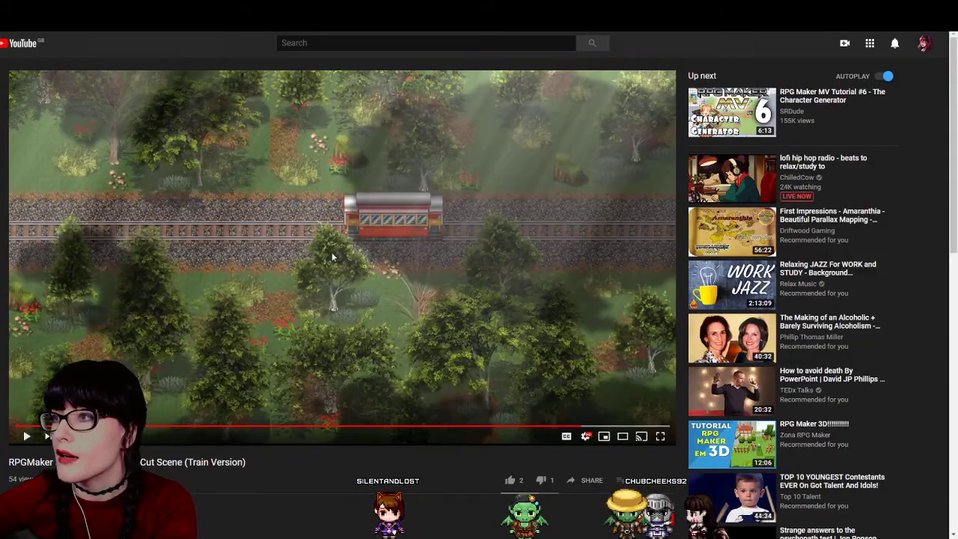
# Look at the covered wagon sprite sheet, the wagon interior tileset and the image results for "wagon interior rpg maker"
pyautogui.click(333, 9)
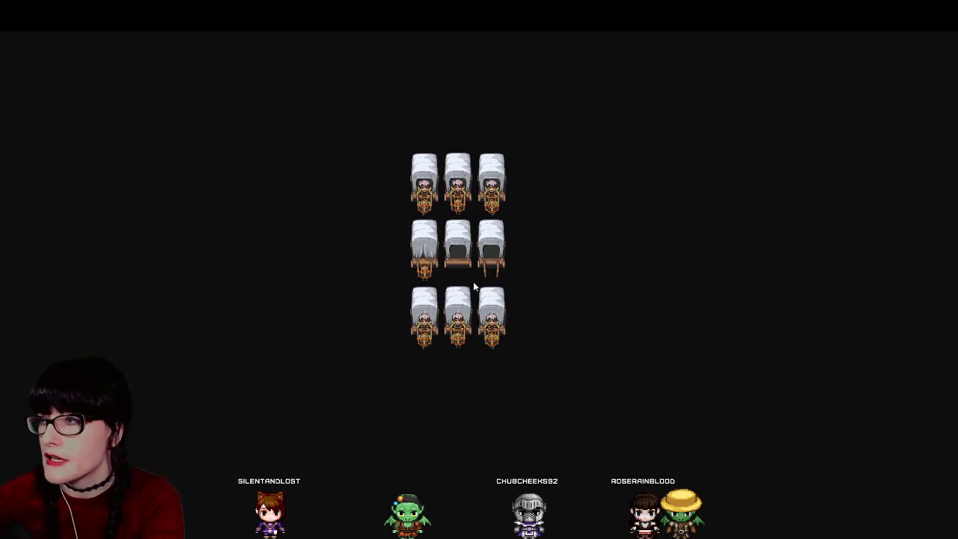
pyautogui.press('Right')
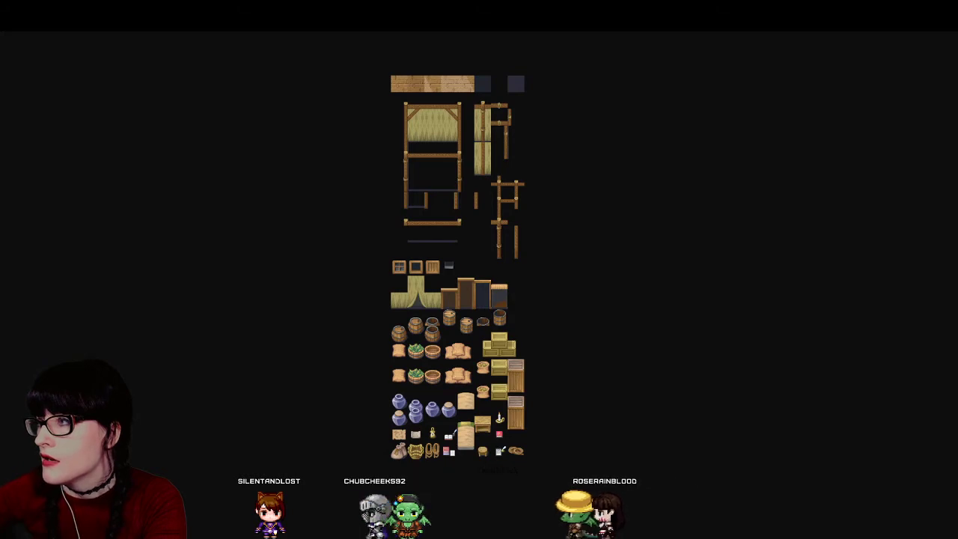
pyautogui.press('Right')
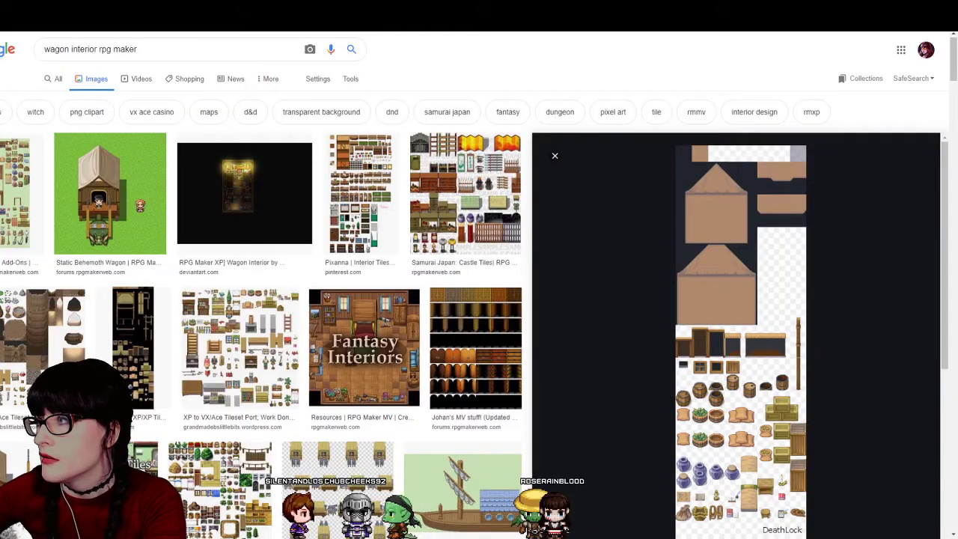
# Read the Scrolling Backgrounds thread on the RPG Maker Web Forums and recheck the wagon interior tileset
pyautogui.click(637, 16)
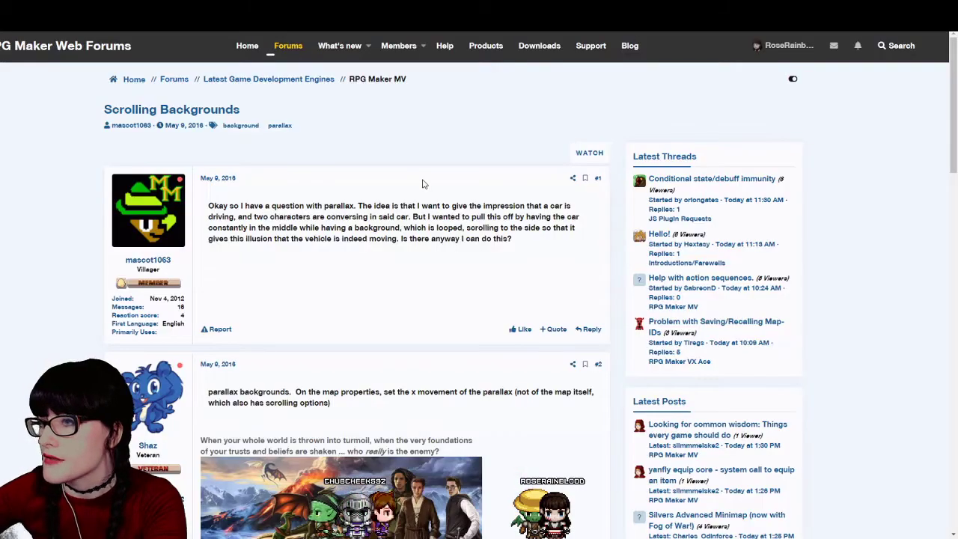
pyautogui.scroll(-3, 333, 200)
pyautogui.scroll(3, 305, 265)
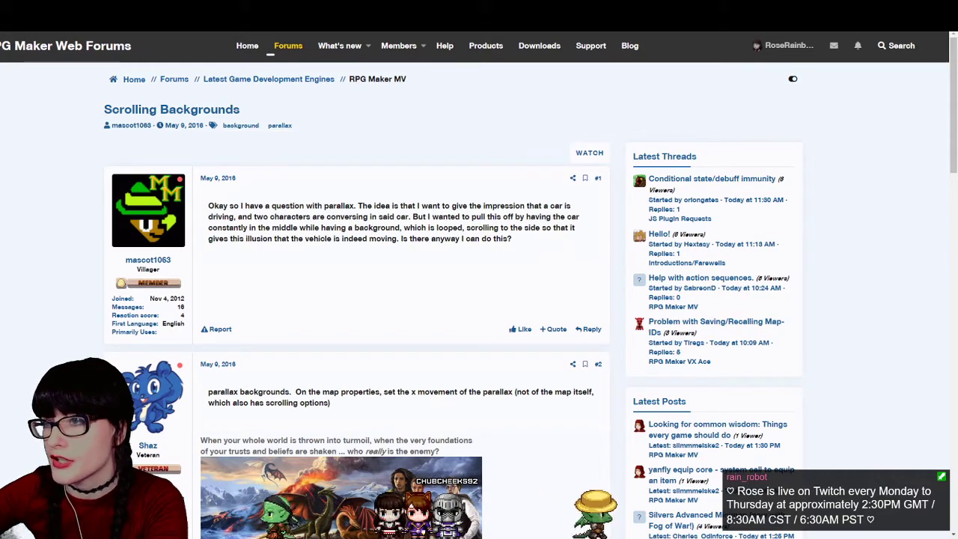
pyautogui.hotkey('alt', 'Tab')
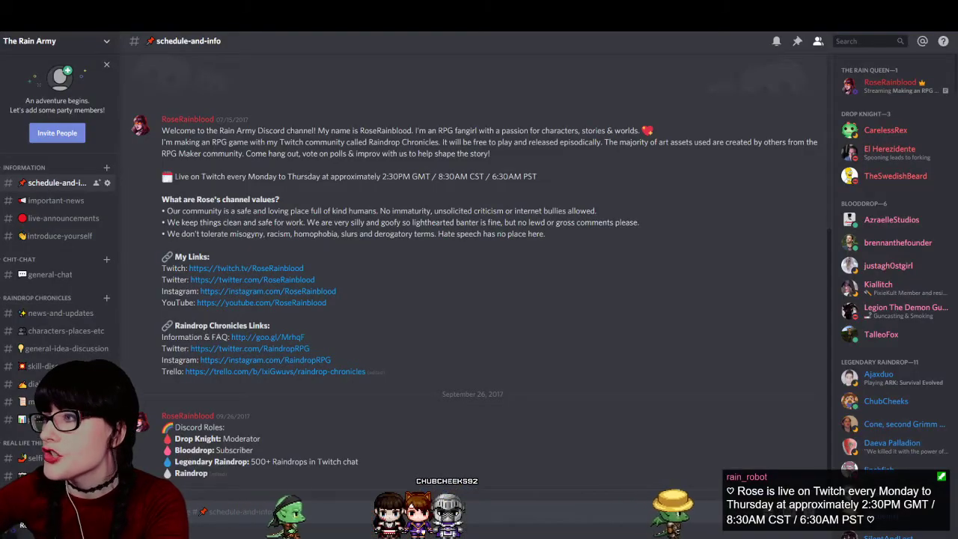
pyautogui.hotkey('alt', 'Tab')
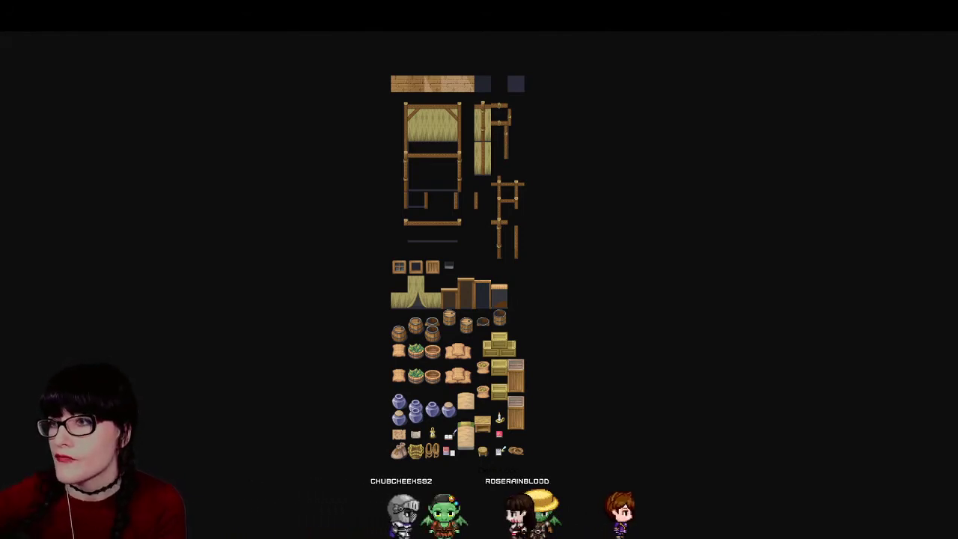
# Return to the dialogue diagram and compare Meryl's stars line in Scene 7 with the hero's reply branches in Scene 6
pyautogui.hotkey('ctrl', 'Tab')
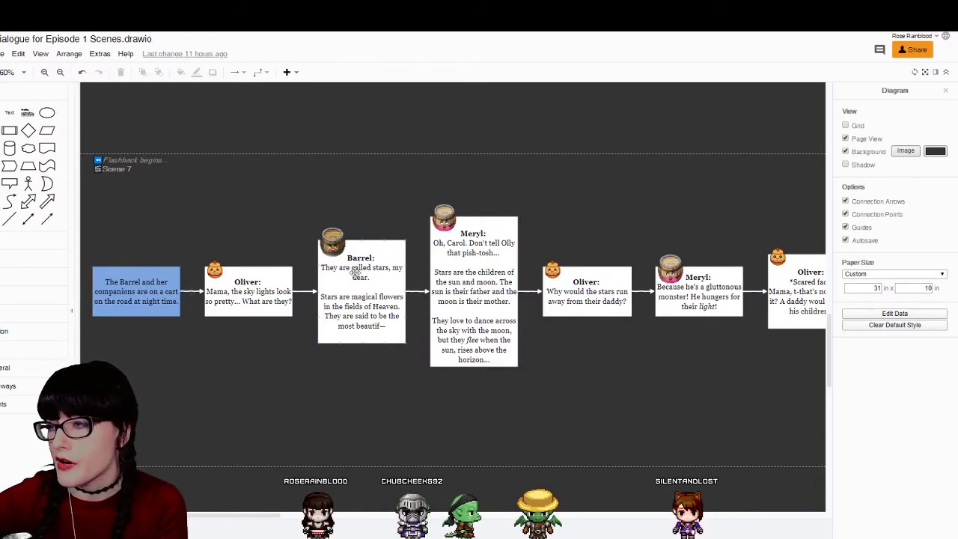
pyautogui.click(488, 270)
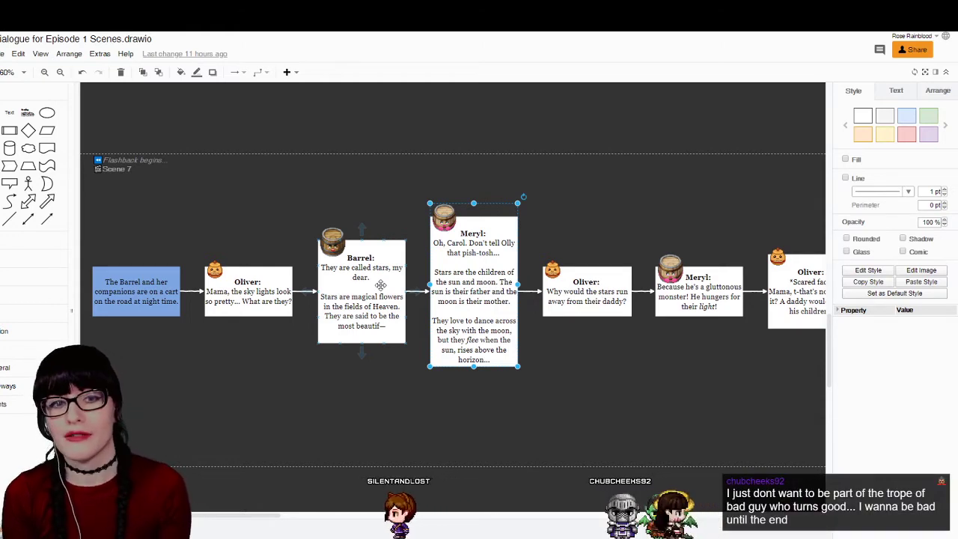
pyautogui.scroll(5, 407, 427)
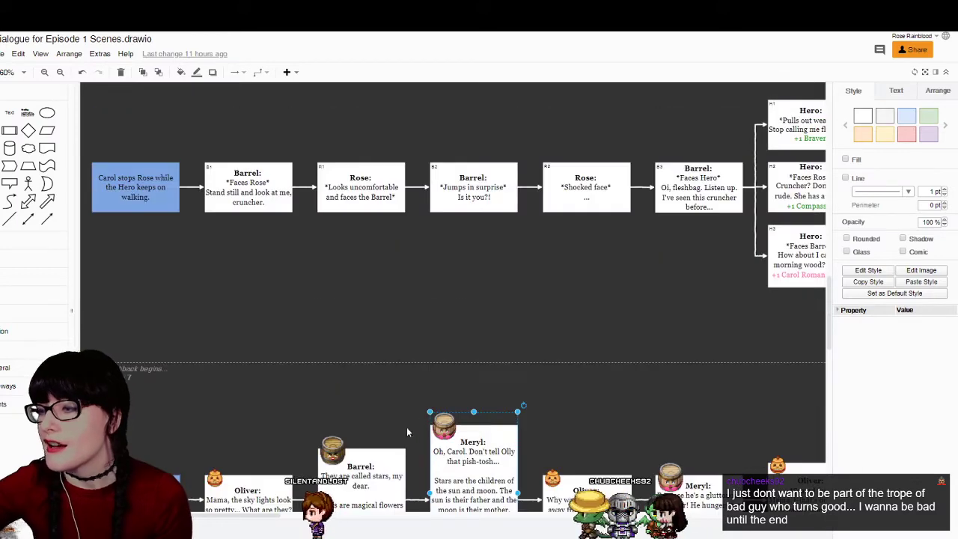
pyautogui.moveTo(272, 515); pyautogui.dragTo(344, 534)
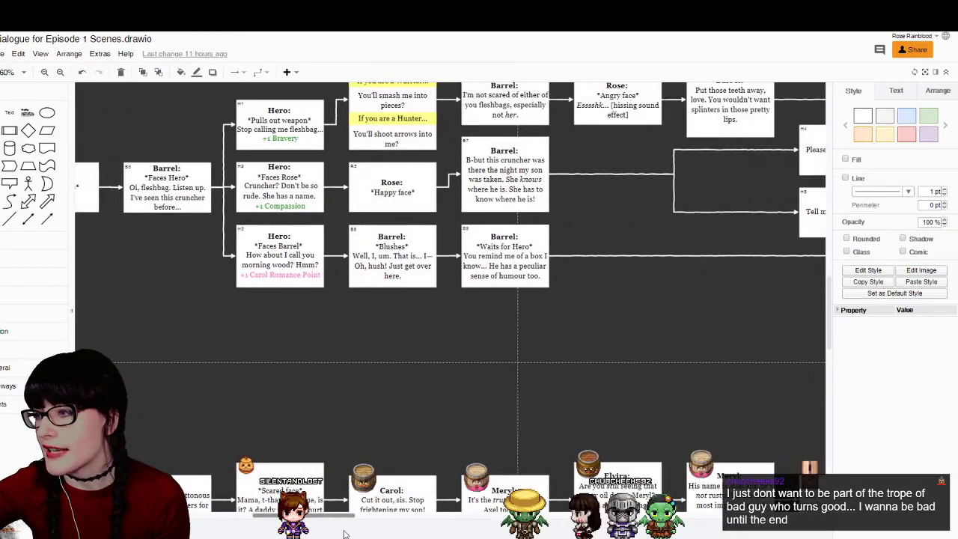
pyautogui.click(45, 72)
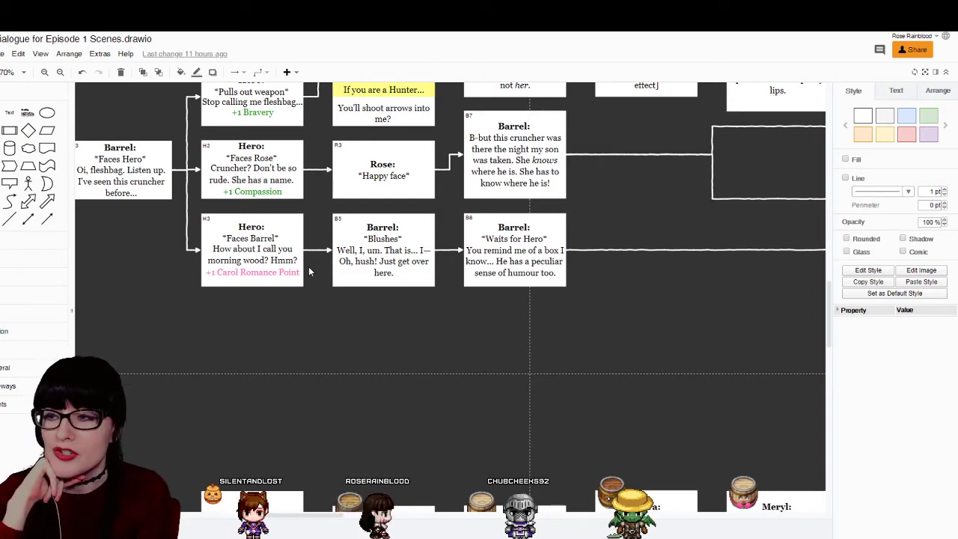
# Go back to the start of Scene 7 and review the opening lines of the cart flashback
pyautogui.scroll(-4, 387, 320)
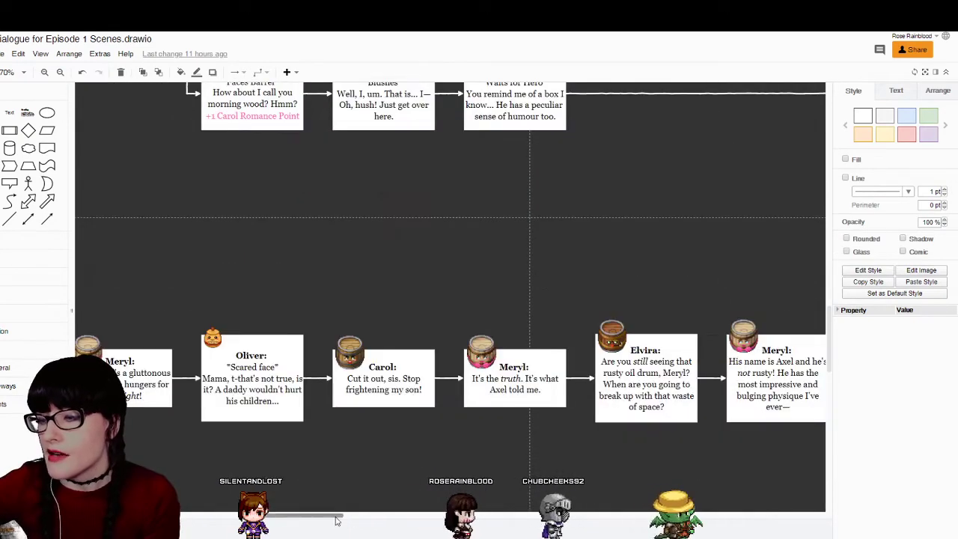
pyautogui.moveTo(278, 515); pyautogui.dragTo(198, 490)
pyautogui.click(219, 477)
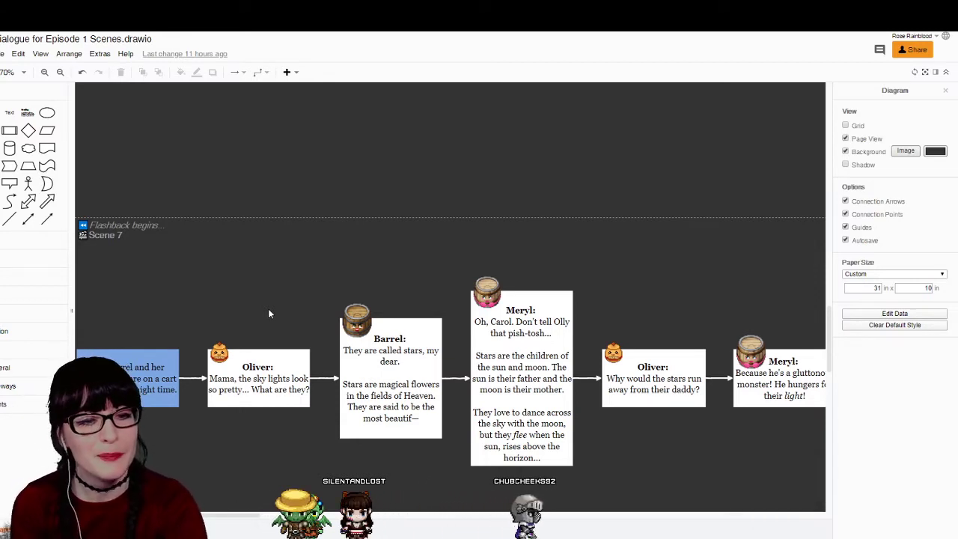
pyautogui.scroll(-3, 266, 329)
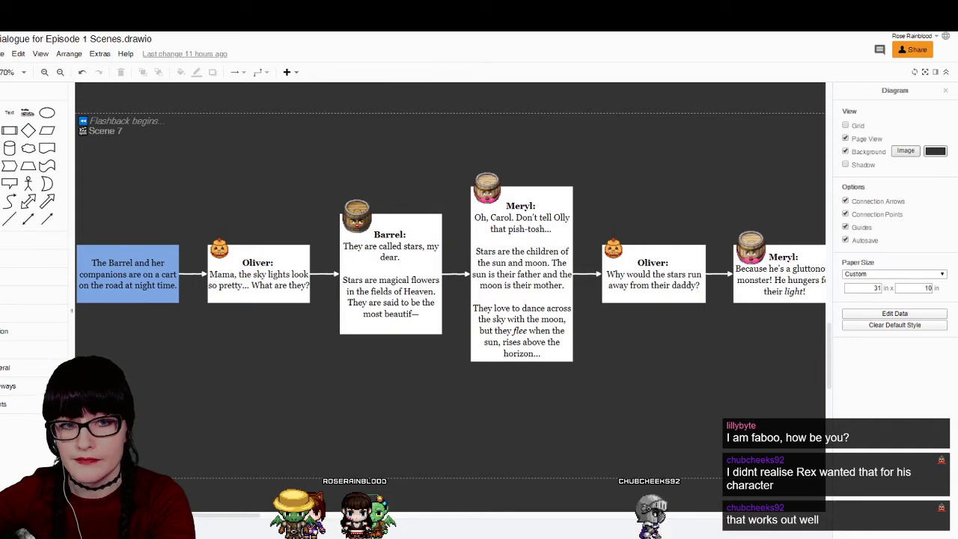
# Switch to RPG Maker MV and set the selected Tallstone Mountain map's name to "Everbloom Forest - Flashback #1" in its properties
pyautogui.hotkey('alt', 'Tab')
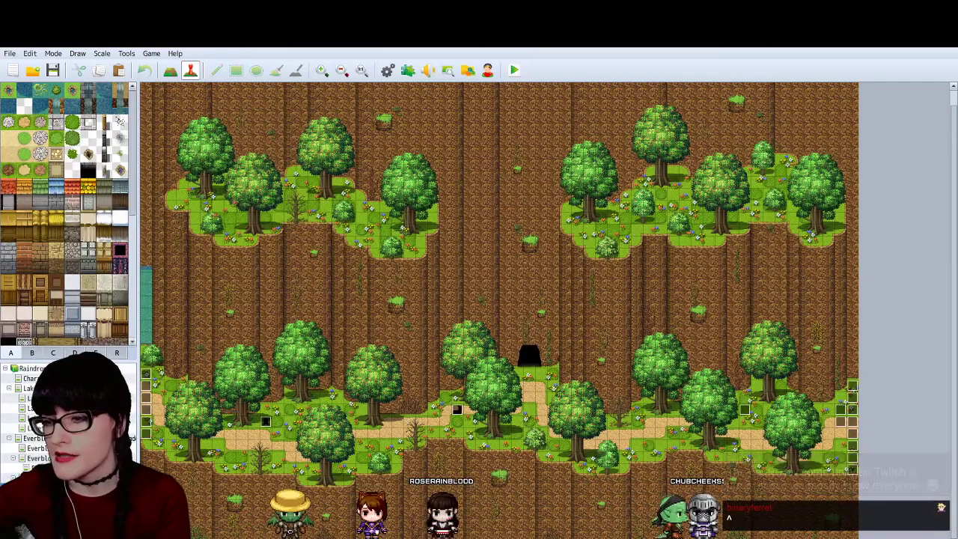
pyautogui.press('space')
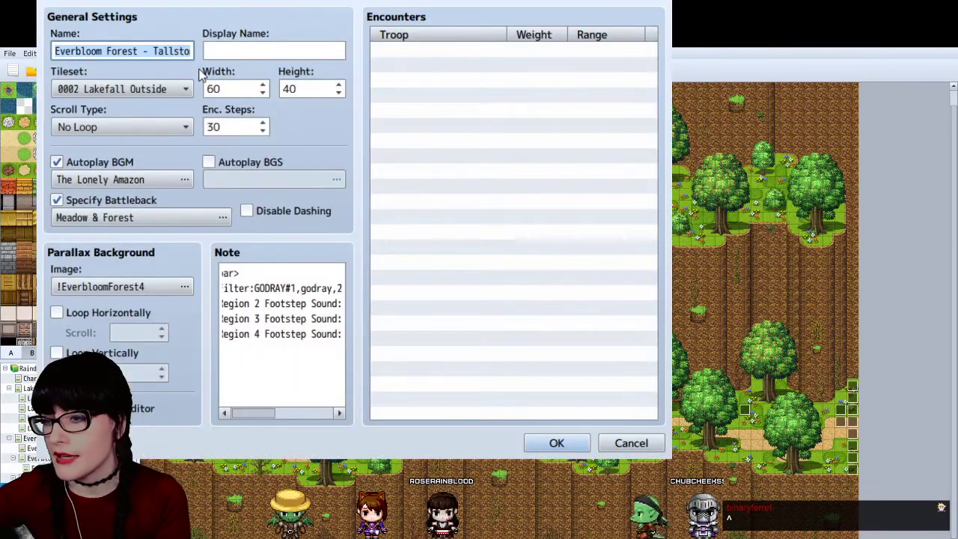
pyautogui.moveTo(192, 51); pyautogui.dragTo(232, 53)
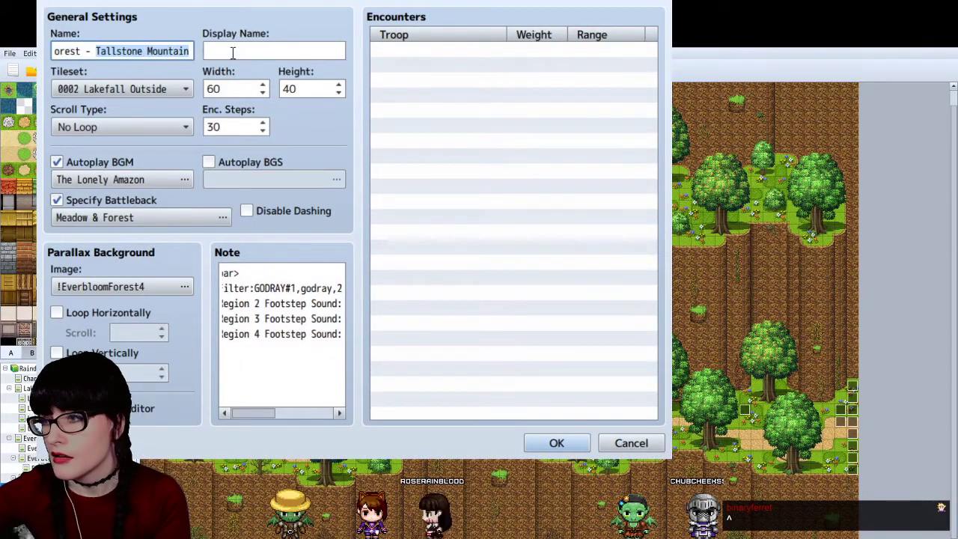
pyautogui.write('Flac')
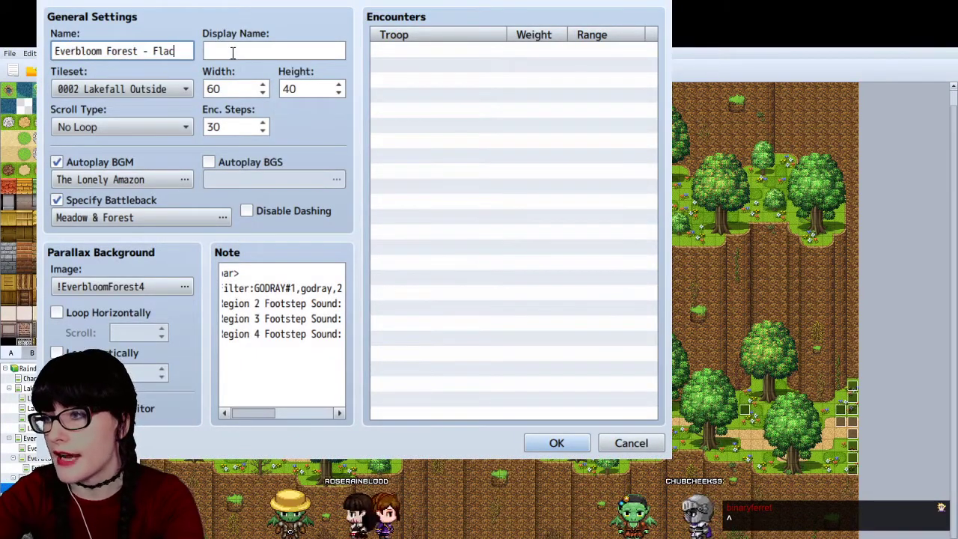
pyautogui.write('hback #1')
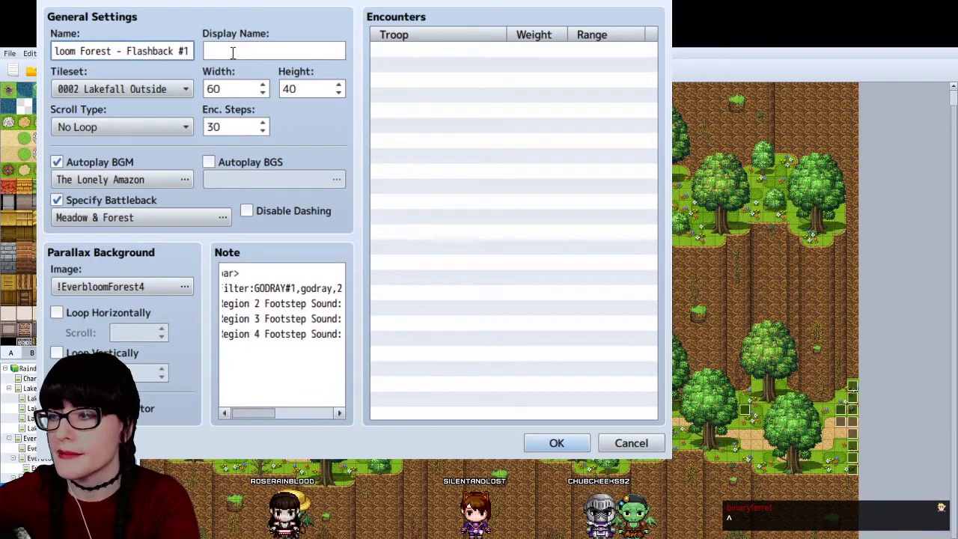
# Apply the map's new name and remove the !EverbloomForest4 parallax background from the flashback map's properties
pyautogui.click(567, 444)
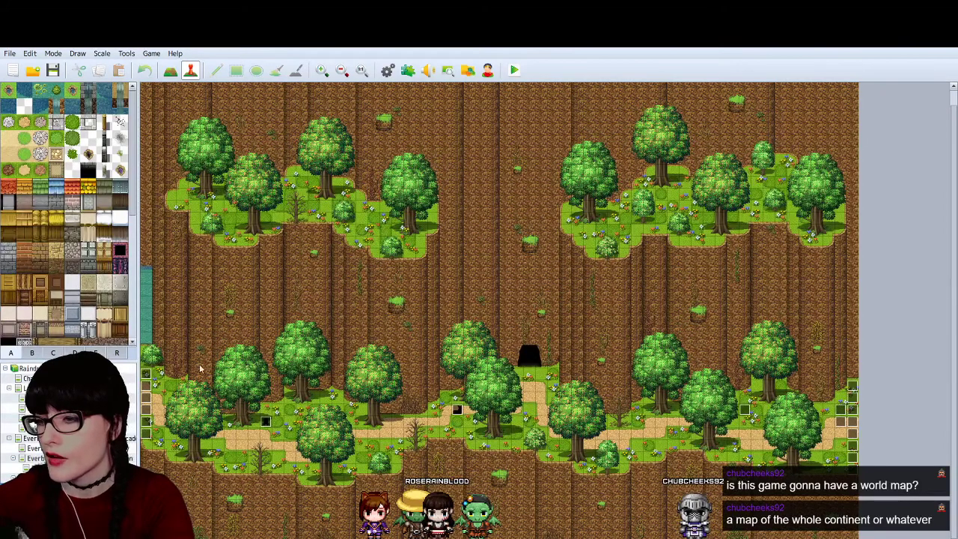
pyautogui.press('space')
pyautogui.click(58, 408)
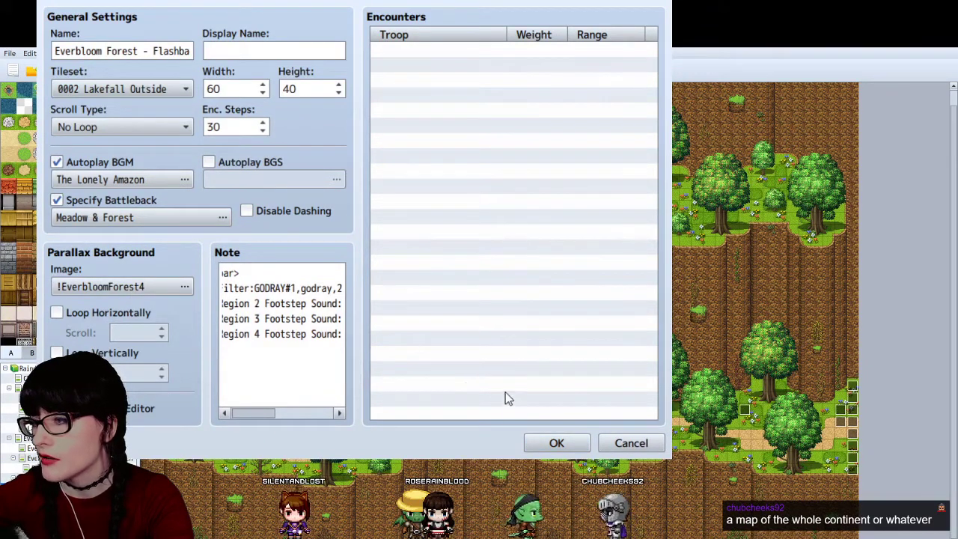
pyautogui.click(545, 443)
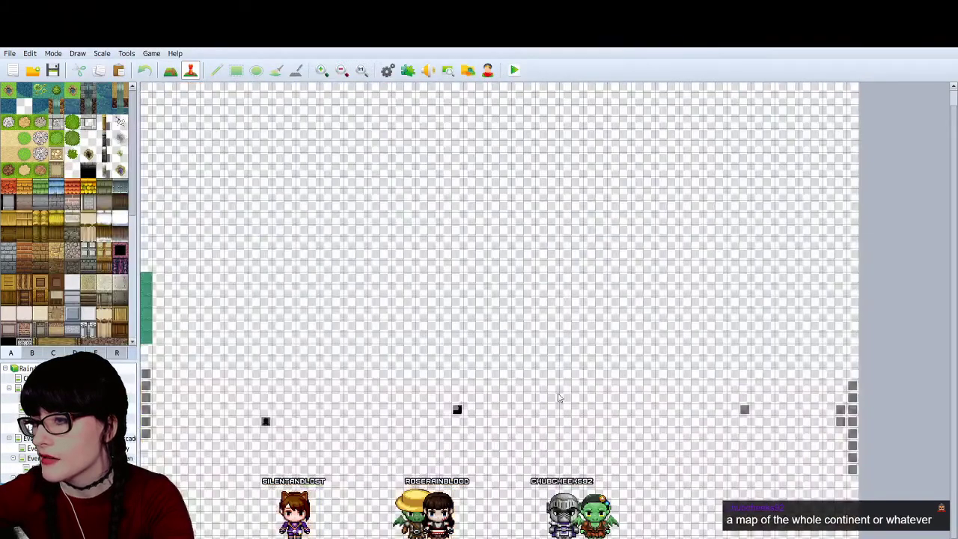
# Delete the leftover events from the flashback map and erase the teal tile strip along the map's left edge with empty tiles
pyautogui.click(191, 70)
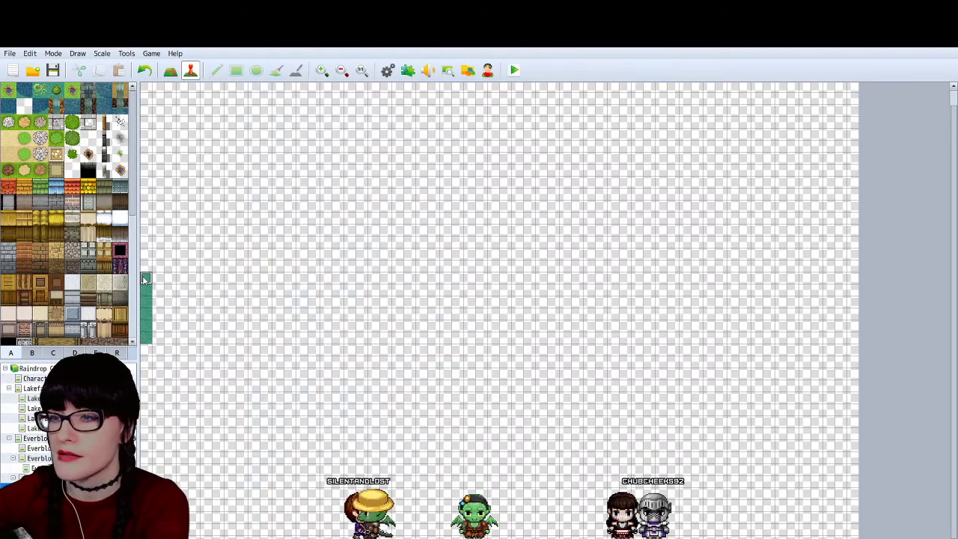
pyautogui.click(189, 71)
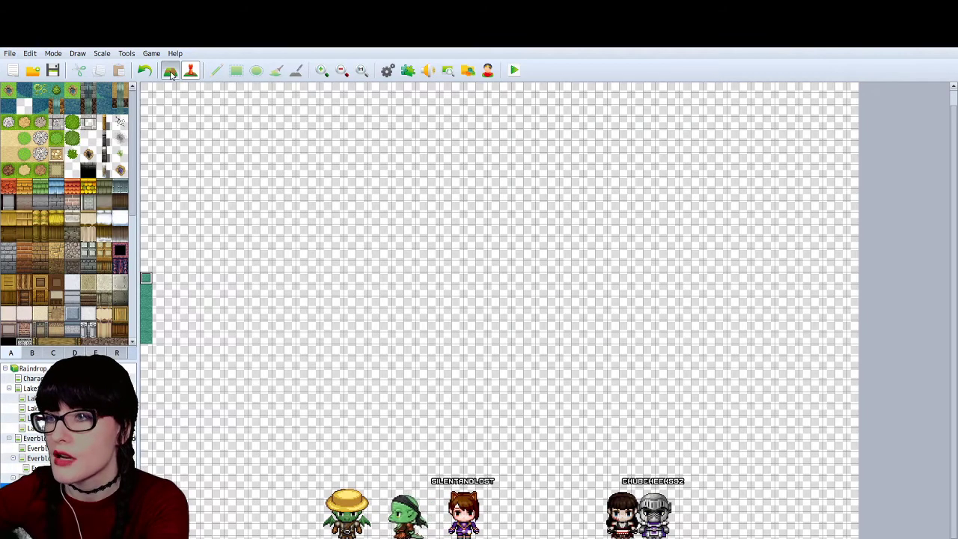
pyautogui.click(171, 71)
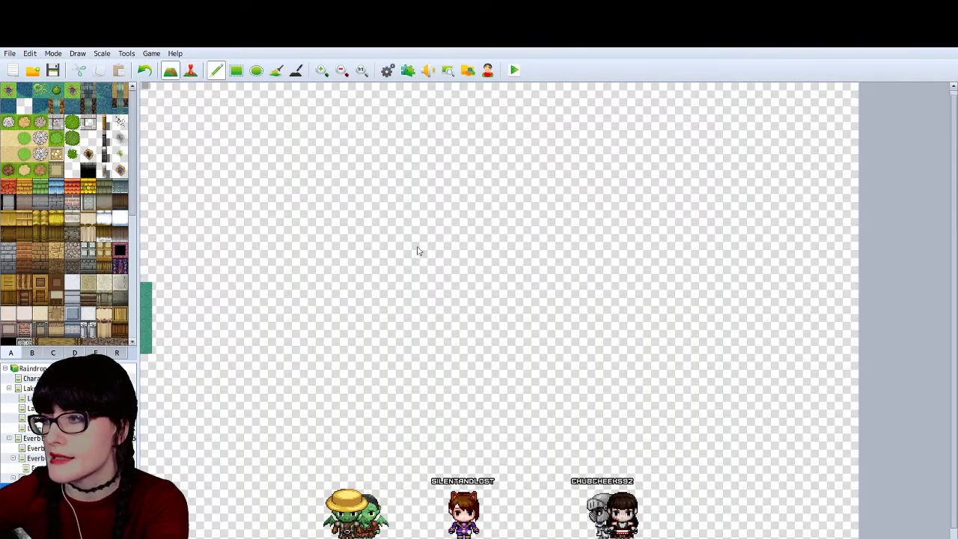
pyautogui.scroll(-1, 458, 177)
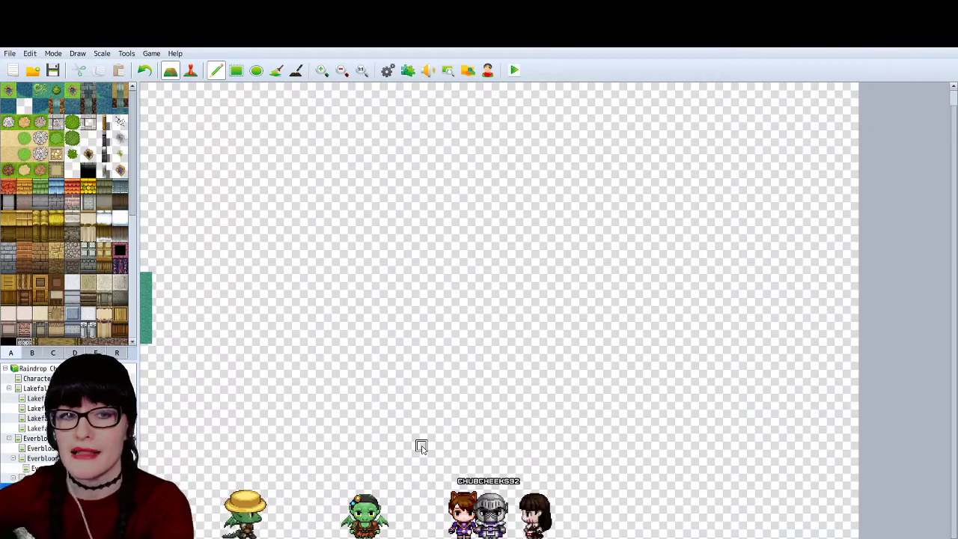
pyautogui.scroll(1, 217, 135)
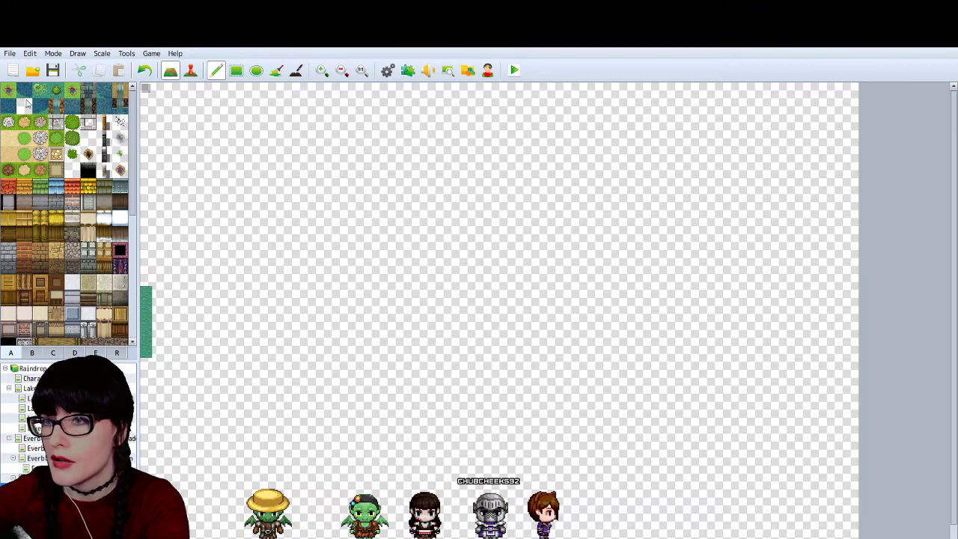
pyautogui.moveTo(147, 280); pyautogui.dragTo(147, 364)
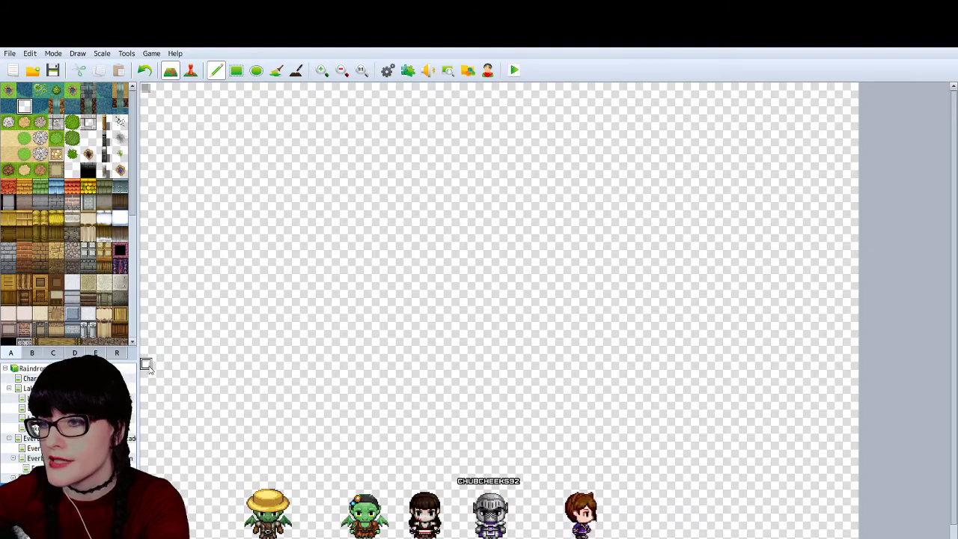
pyautogui.click(190, 72)
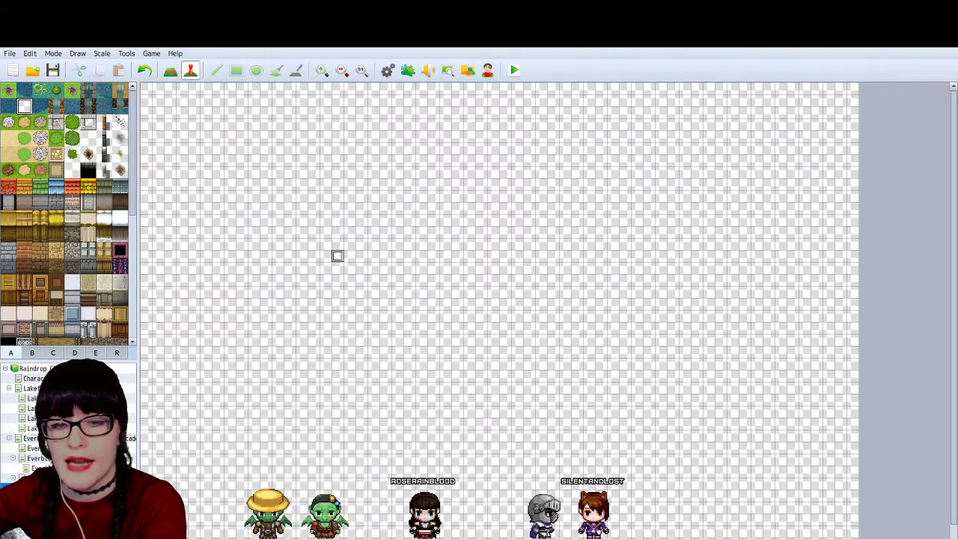
# Switch to the browser and watch the train version of the RPG Maker vehicle cut scene on YouTube as a reference
pyautogui.hotkey('alt', 'Tab')
pyautogui.hotkey('ctrl', 'Tab')
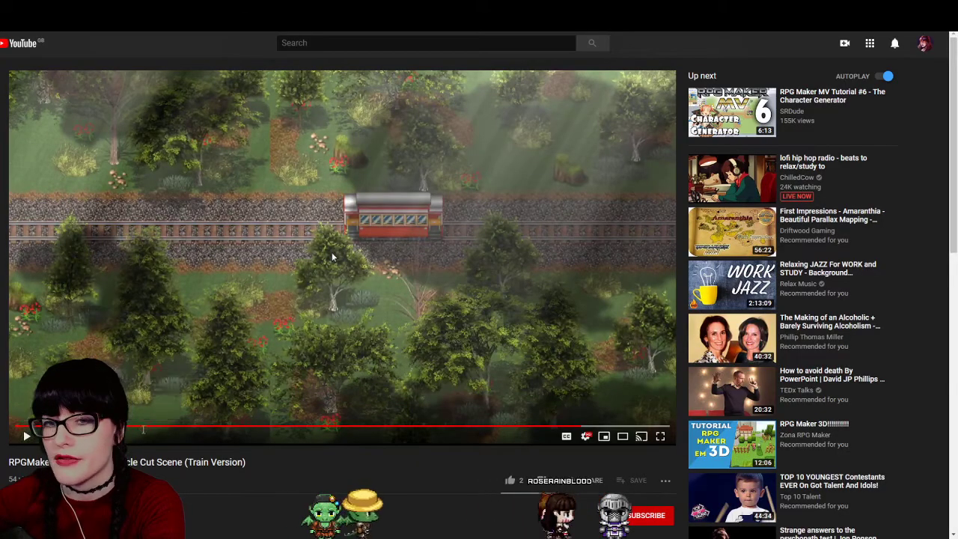
pyautogui.click(23, 438)
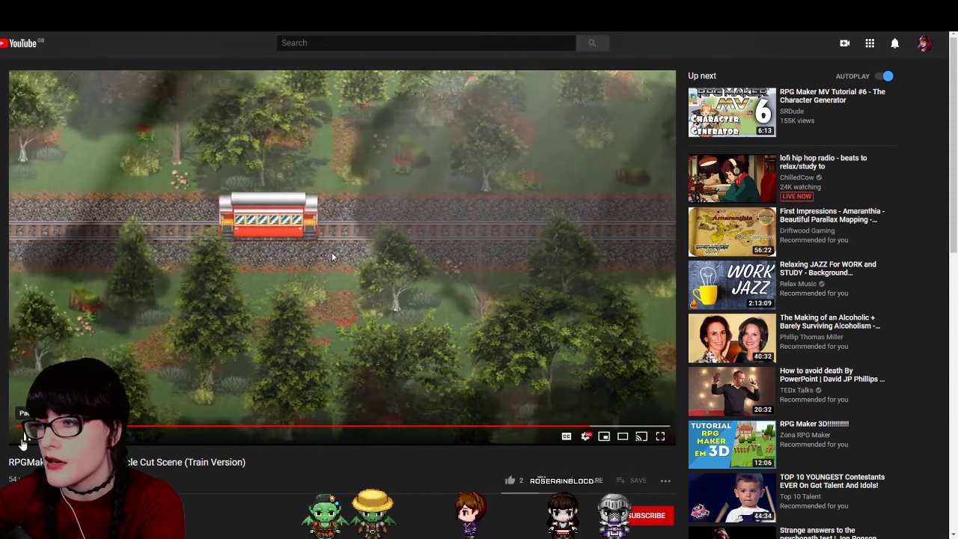
pyautogui.click(326, 428)
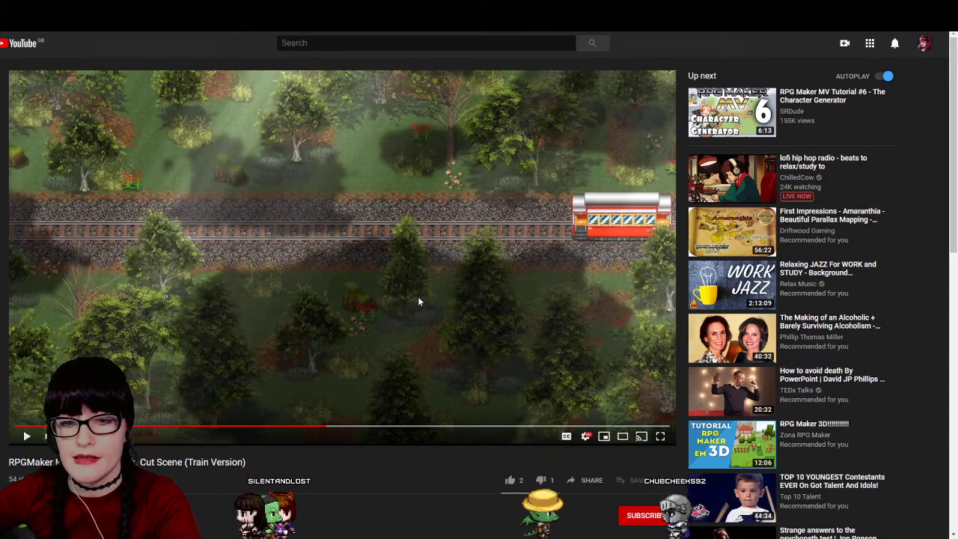
# Return to RPG Maker MV and draw a vertical brown dirt road, about six tiles wide, down the middle of the grass map
pyautogui.hotkey('alt', 'Tab')
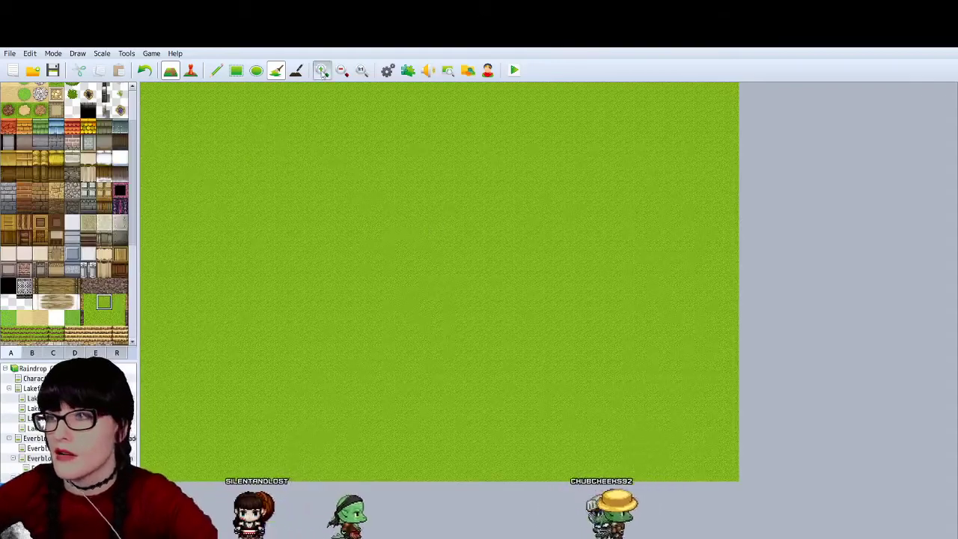
pyautogui.click(322, 71)
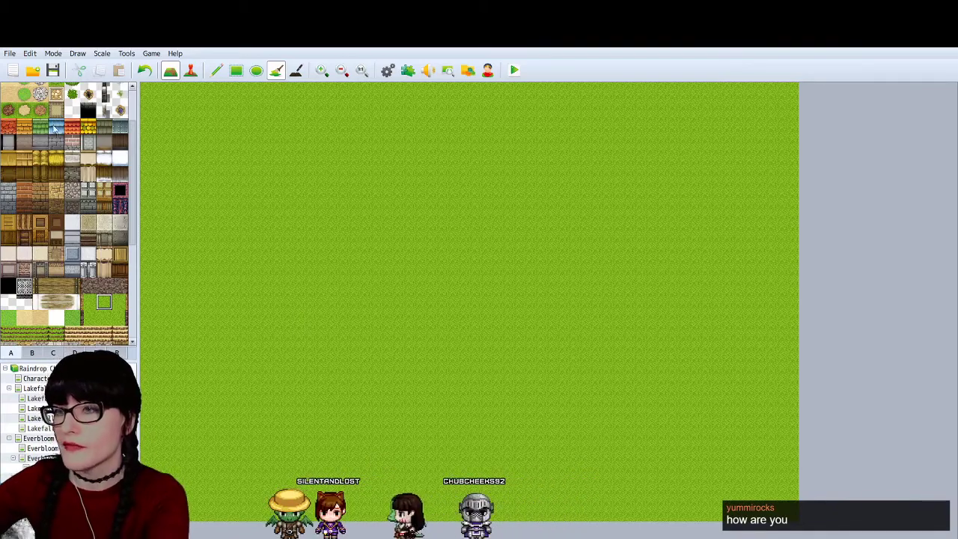
pyautogui.scroll(2, 53, 128)
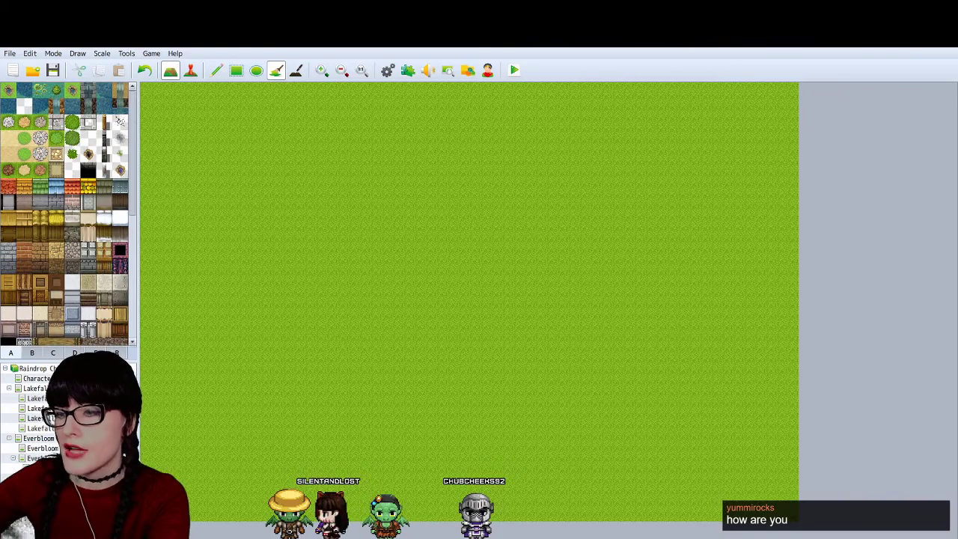
pyautogui.hotkey('ctrl', 'z')
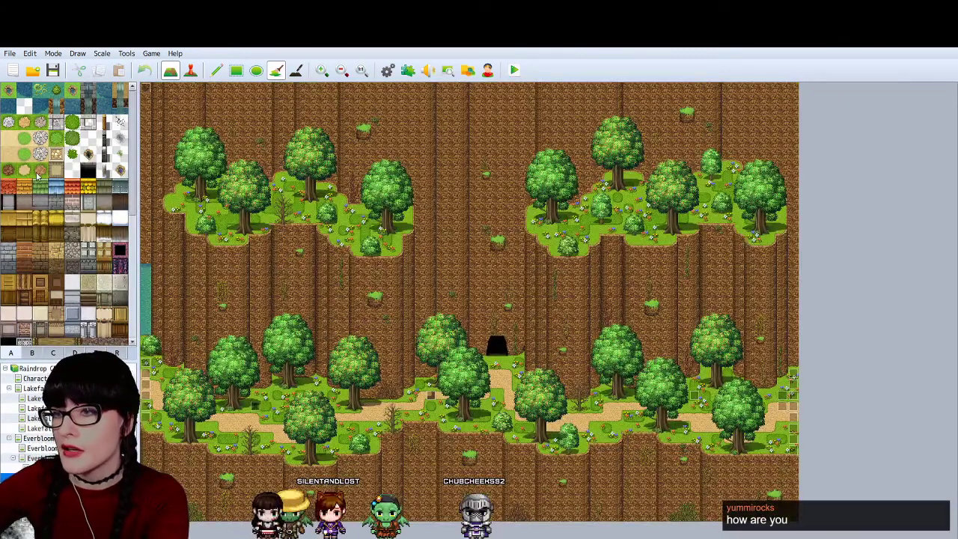
pyautogui.hotkey('ctrl', 'z')
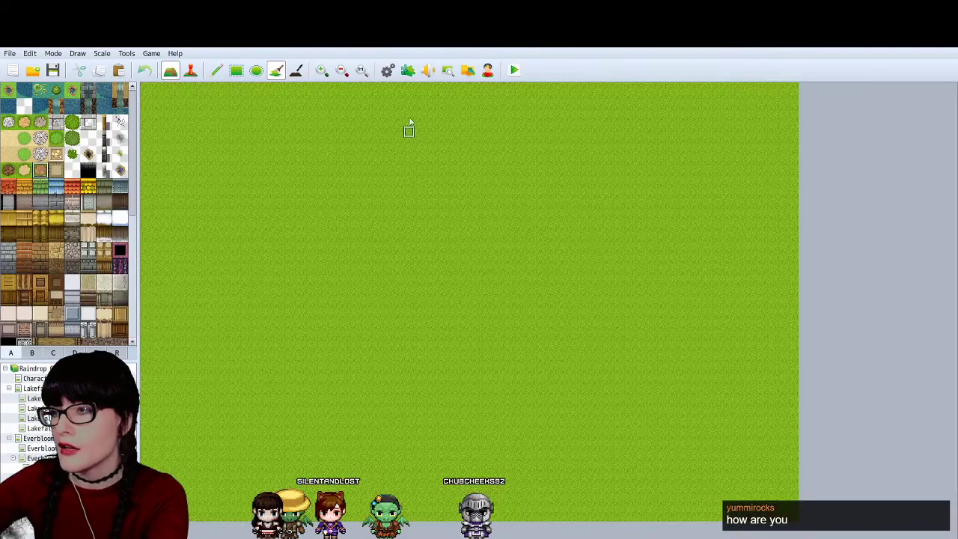
pyautogui.click(408, 124)
pyautogui.hotkey('ctrl', 'z')
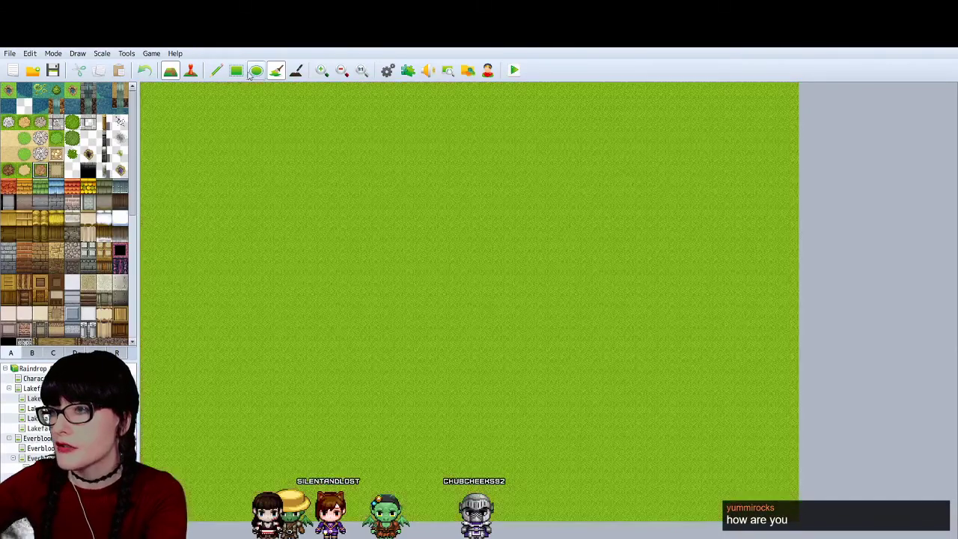
pyautogui.click(235, 71)
pyautogui.moveTo(432, 96)
pyautogui.mouseDown()
pyautogui.moveTo(487, 299)
pyautogui.moveTo(486, 516)
pyautogui.mouseUp()
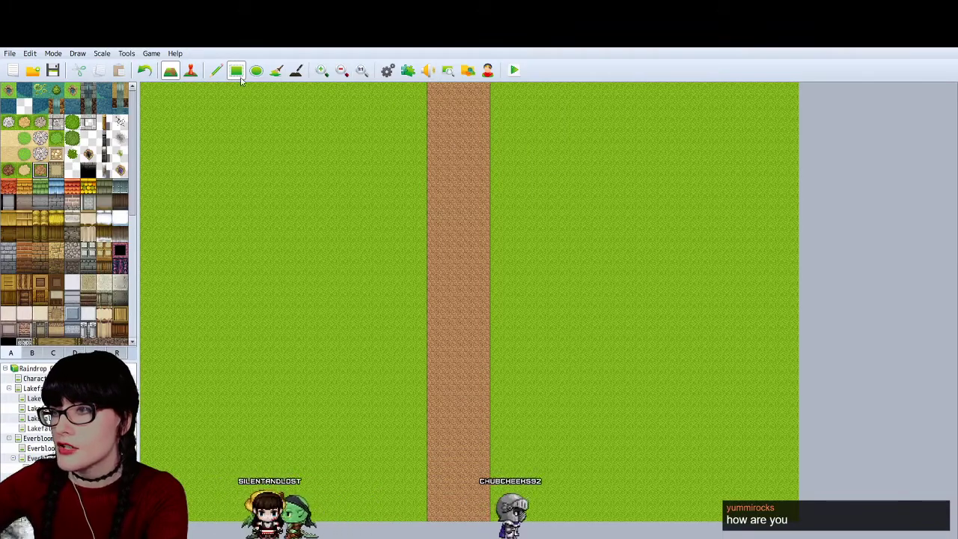
# Flood fill the road with dark soil and pale sand as trials, finishing with the orange-tan sandy path tile
pyautogui.click(9, 170)
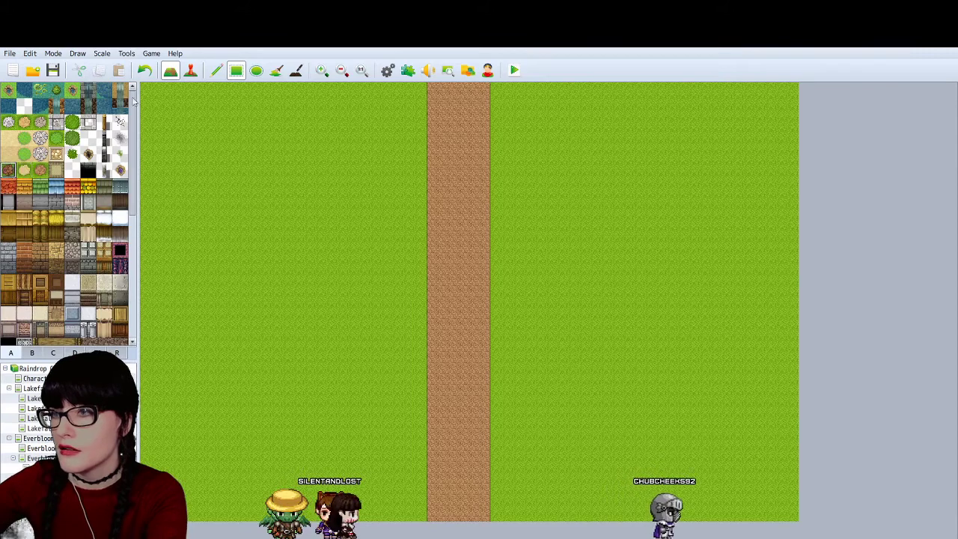
pyautogui.click(276, 71)
pyautogui.click(459, 187)
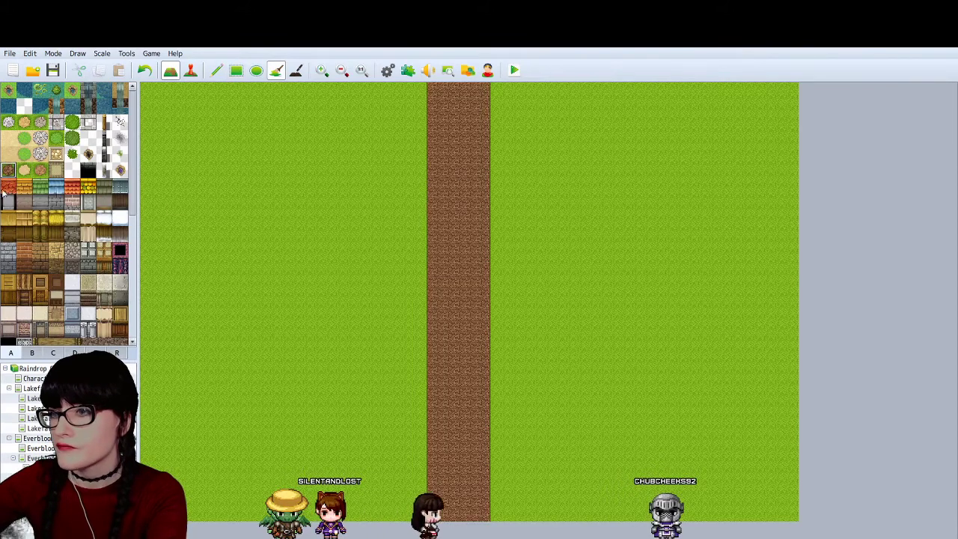
pyautogui.click(476, 122)
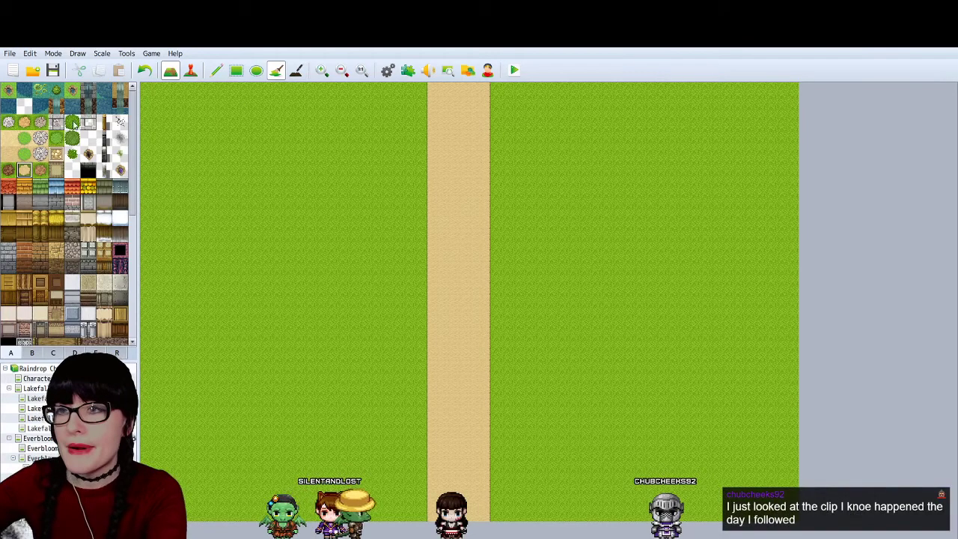
pyautogui.click(485, 142)
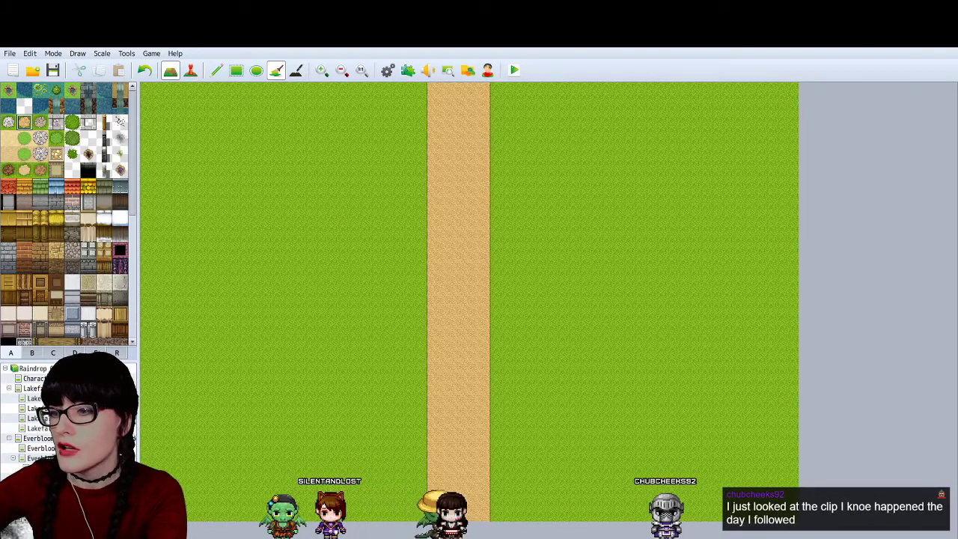
# Compare the road with the neighbouring mountain map's path and widen it by one tile column along its right side
pyautogui.click(44, 477)
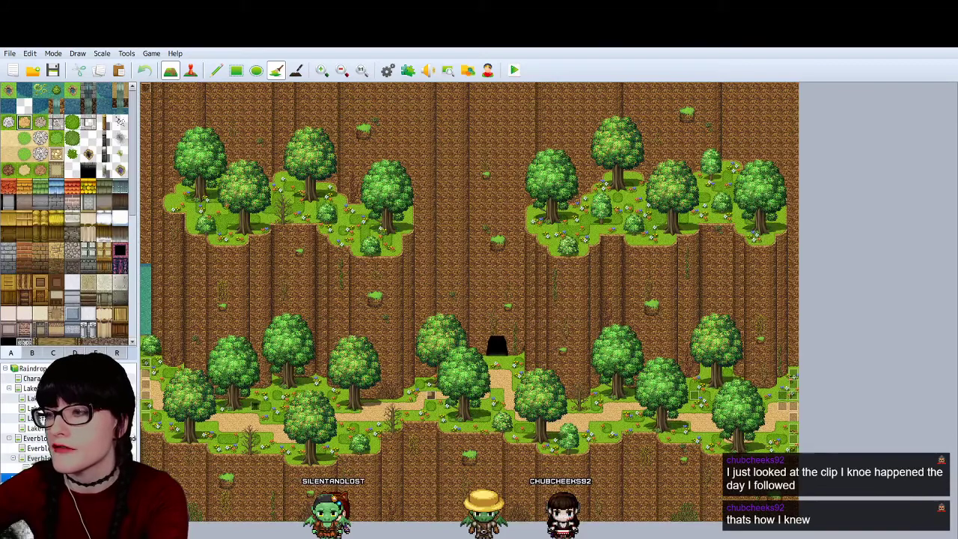
pyautogui.click(60, 487)
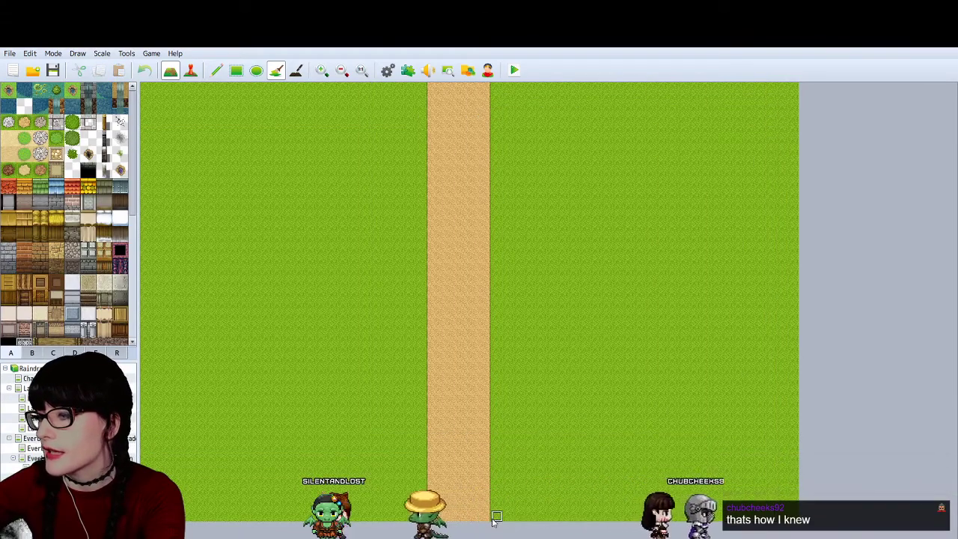
pyautogui.click(513, 332)
pyautogui.hotkey('ctrl', 'z')
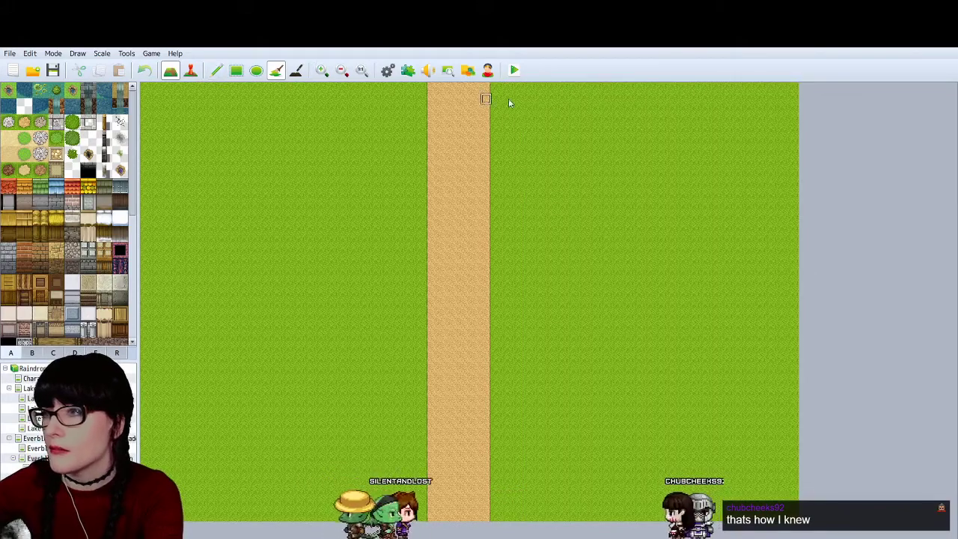
pyautogui.click(498, 90)
pyautogui.hotkey('ctrl', 'z')
pyautogui.click(236, 70)
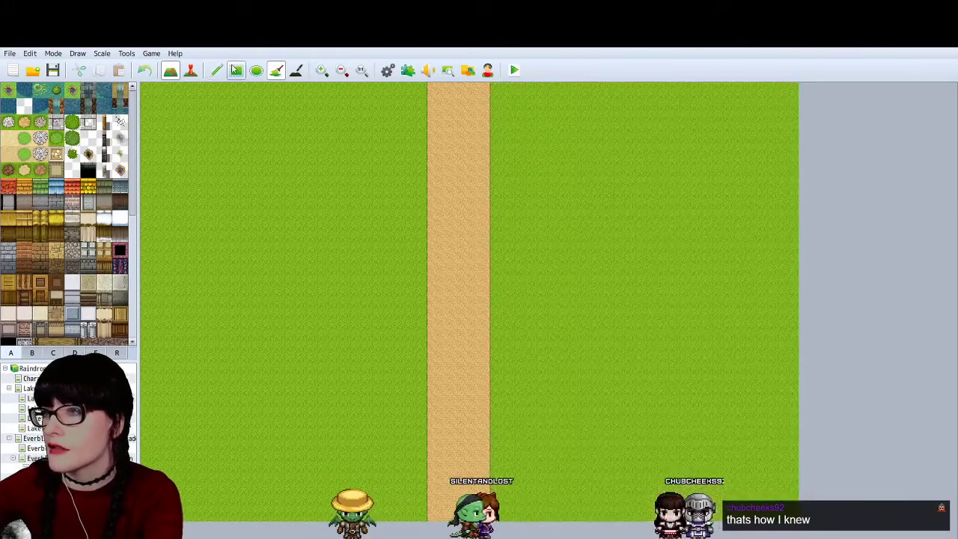
pyautogui.moveTo(495, 88); pyautogui.dragTo(494, 487)
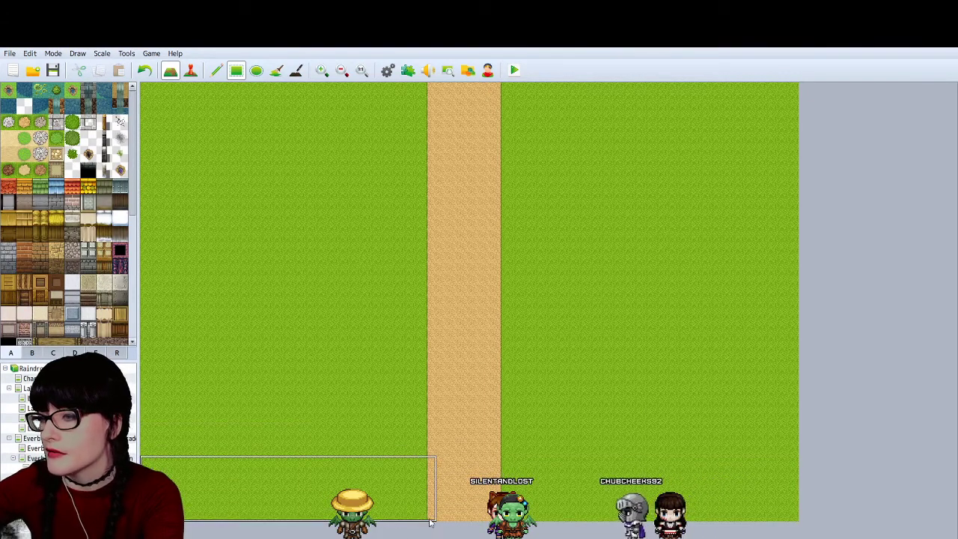
# Replace the road's leftmost tile column with grass along the full height of the map
pyautogui.moveTo(431, 522)
pyautogui.mouseDown()
pyautogui.moveTo(413, 526)
pyautogui.moveTo(429, 520)
pyautogui.mouseUp()
pyautogui.moveTo(437, 434); pyautogui.dragTo(735, 505)
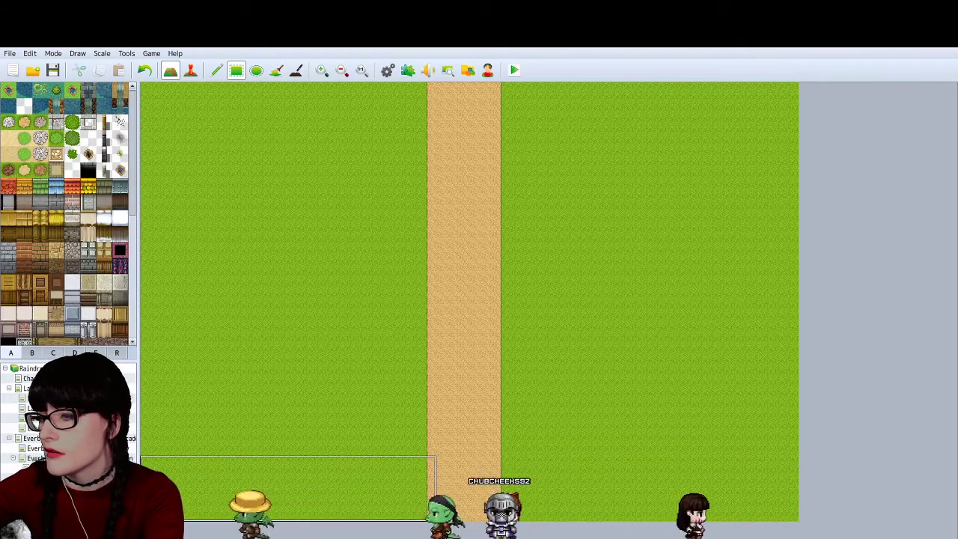
pyautogui.moveTo(431, 520); pyautogui.dragTo(432, 84)
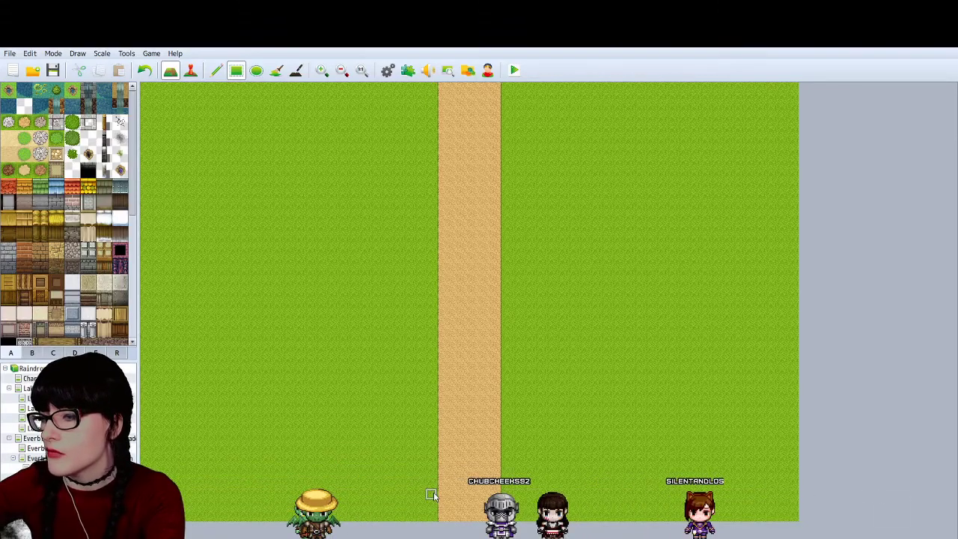
# Roughen both edges of the straight sandy road with one-tile-deep sand bulges and grass notches at irregular intervals
pyautogui.click(68, 477)
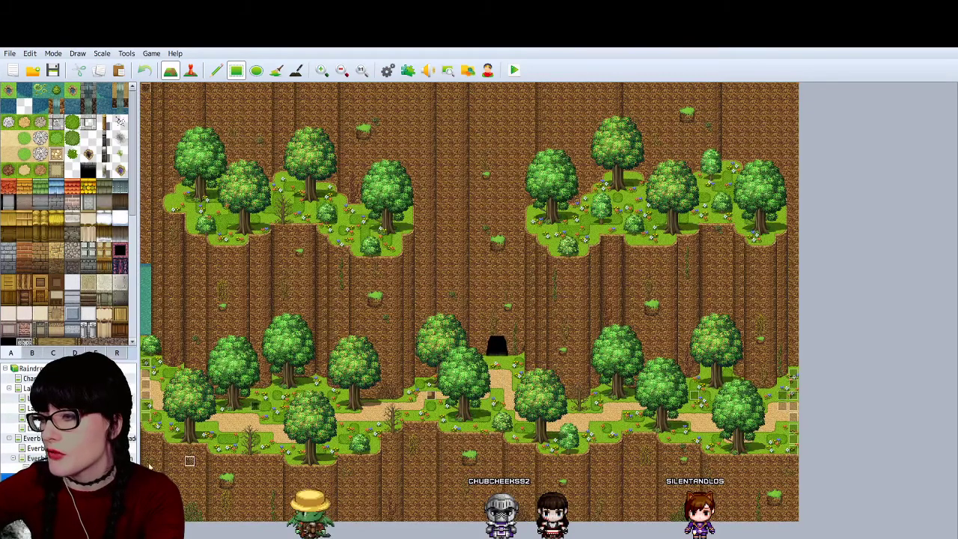
pyautogui.click(67, 486)
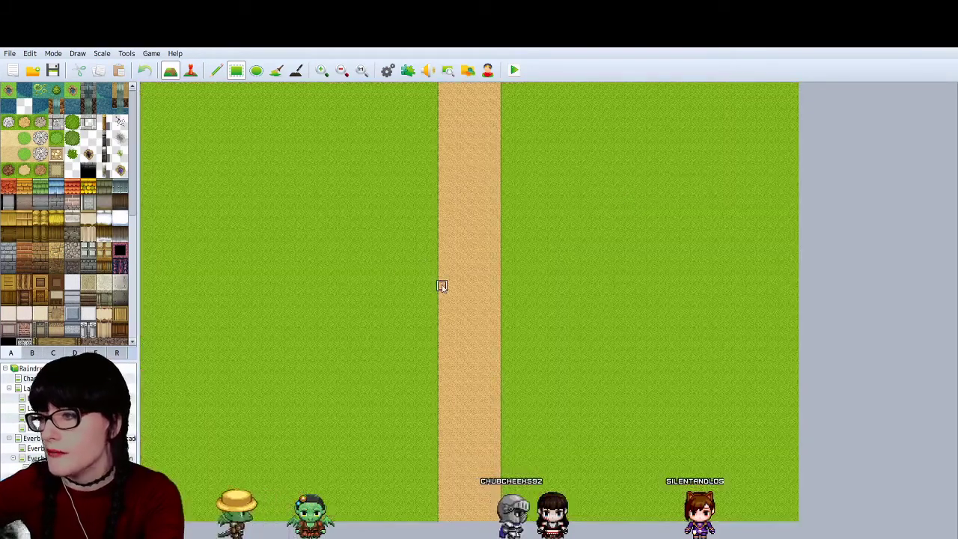
pyautogui.moveTo(441, 340)
pyautogui.mouseDown()
pyautogui.moveTo(418, 432)
pyautogui.moveTo(429, 435)
pyautogui.mouseUp()
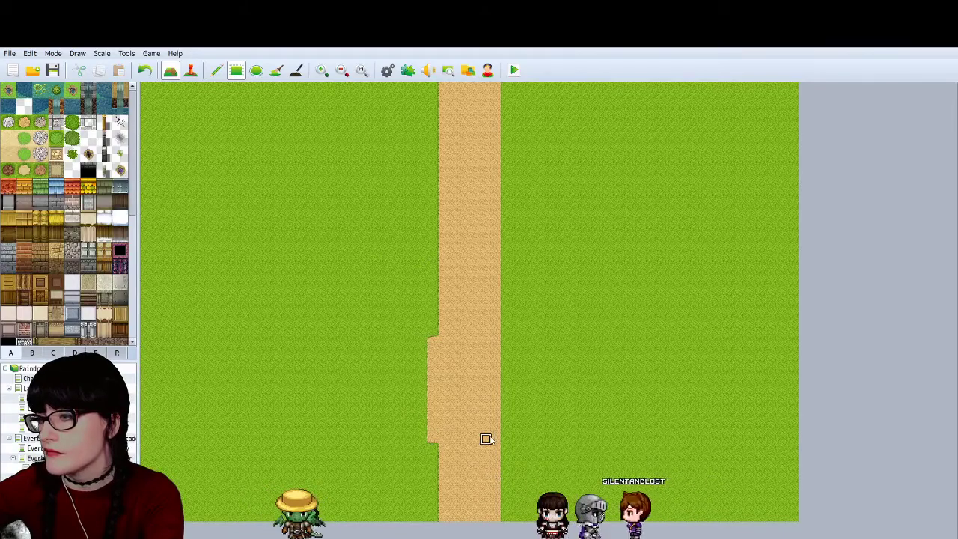
pyautogui.moveTo(508, 338)
pyautogui.mouseDown()
pyautogui.moveTo(507, 253)
pyautogui.moveTo(432, 246)
pyautogui.moveTo(441, 261)
pyautogui.moveTo(507, 207)
pyautogui.mouseUp()
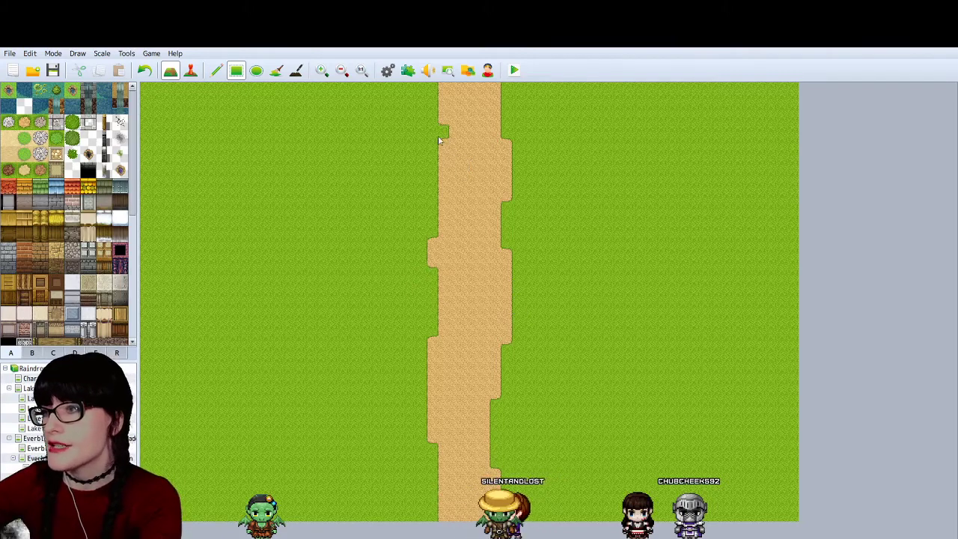
pyautogui.moveTo(431, 121); pyautogui.dragTo(443, 200)
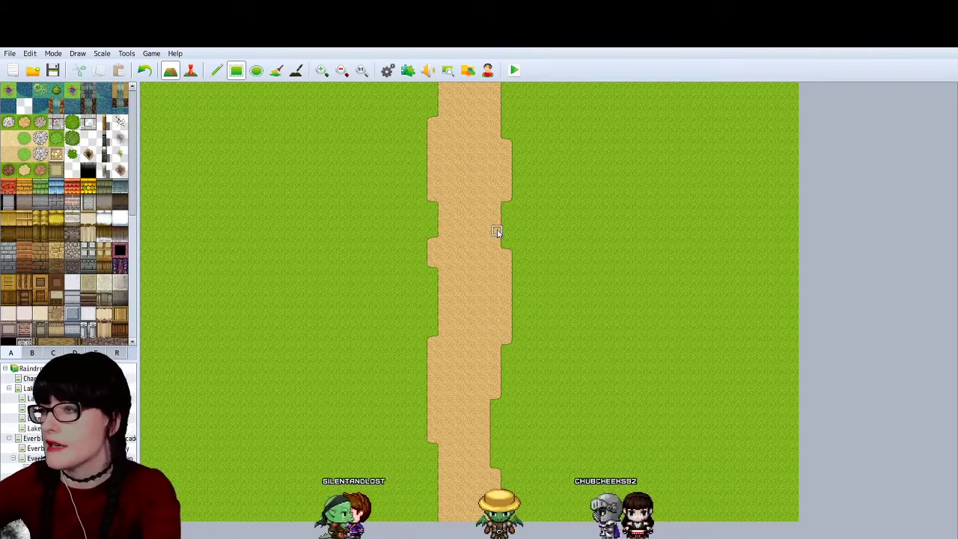
pyautogui.moveTo(496, 430); pyautogui.dragTo(495, 462)
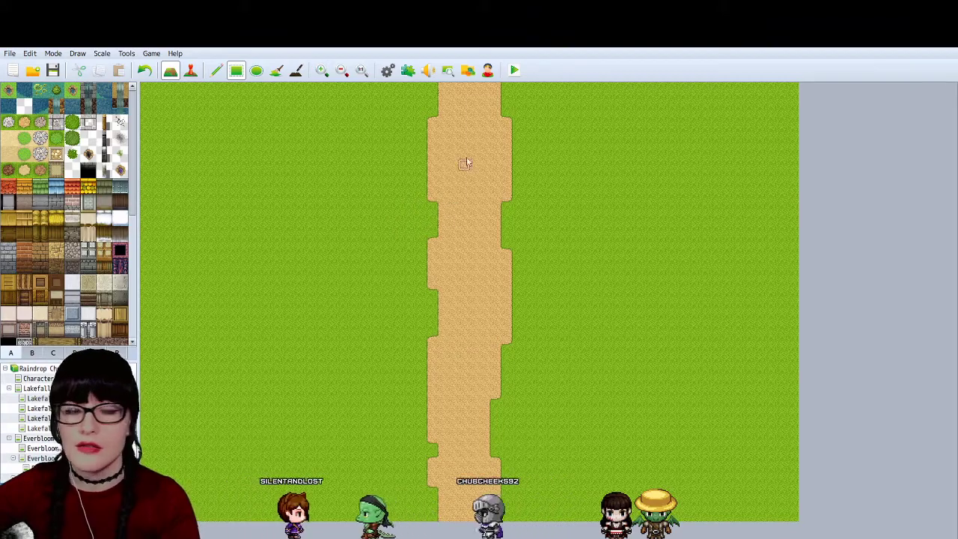
# Add further bulges and notches to the road's edges, extending some sand two tiles outward and narrowing the left side near the top
pyautogui.click(322, 70)
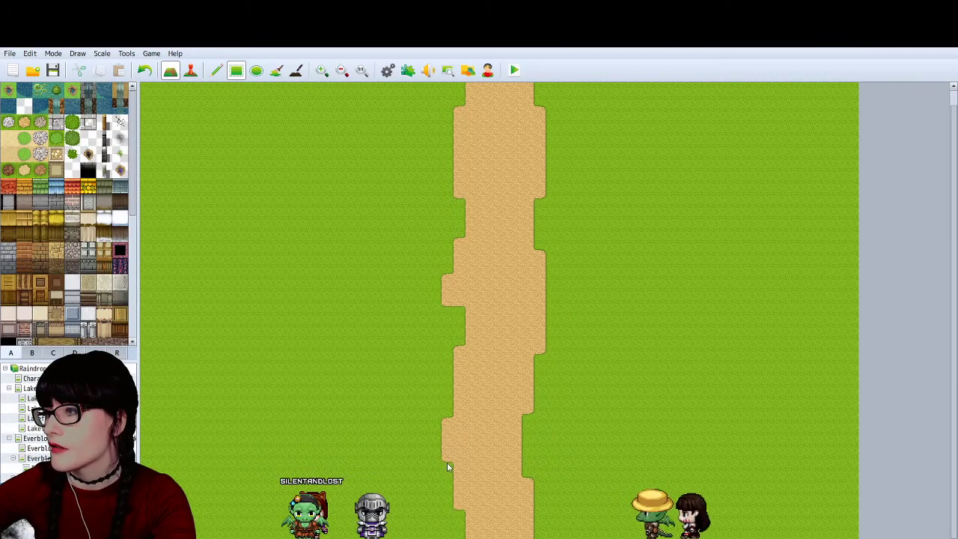
pyautogui.click(548, 144)
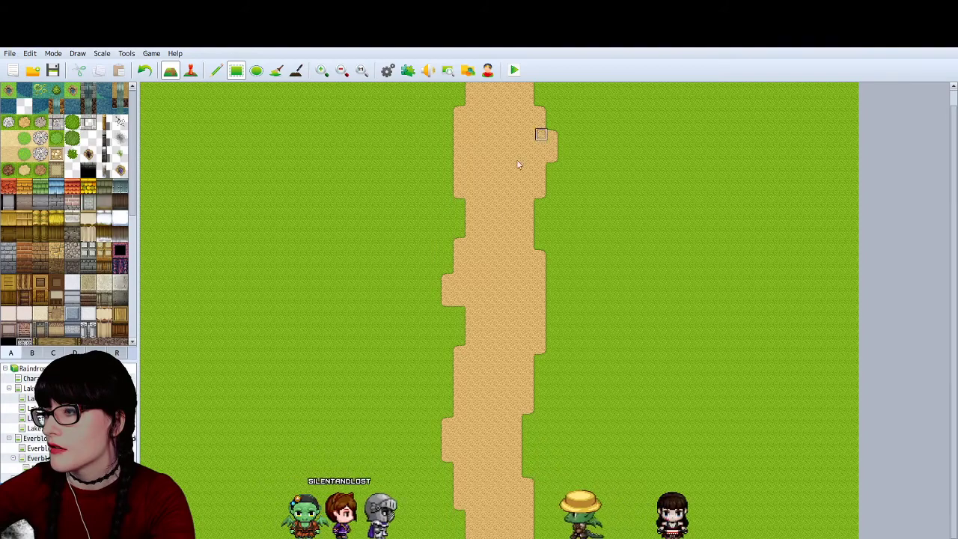
pyautogui.click(552, 301)
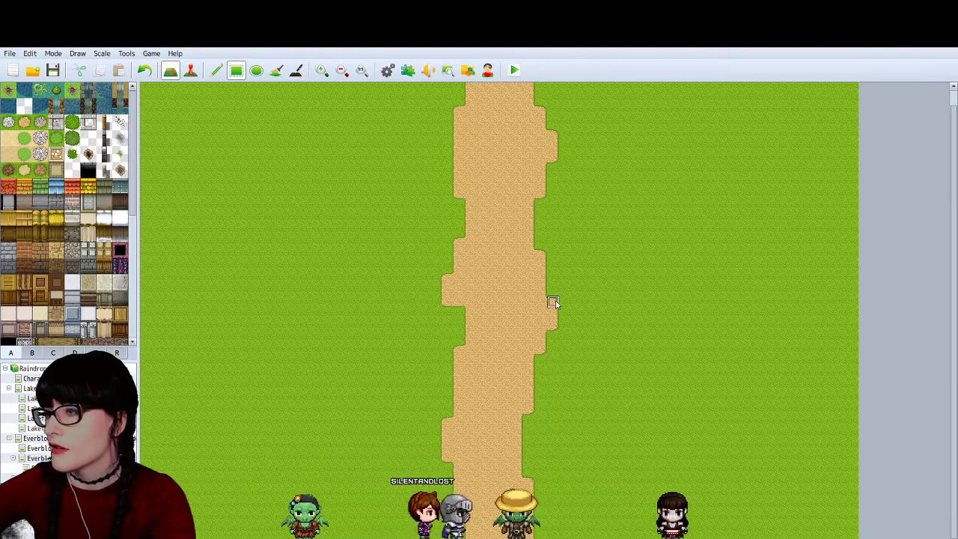
pyautogui.click(446, 184)
pyautogui.hotkey('ctrl', 'z')
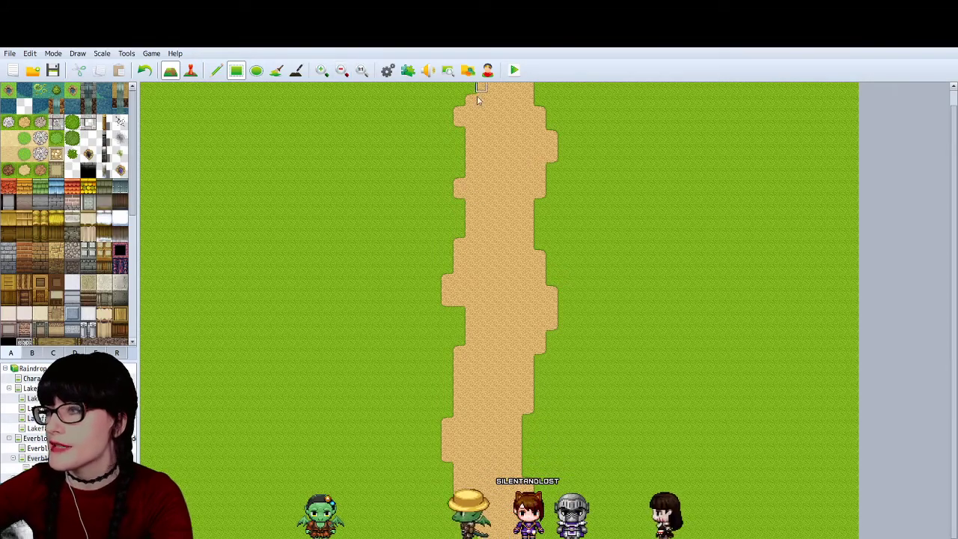
pyautogui.scroll(2, 295, 92)
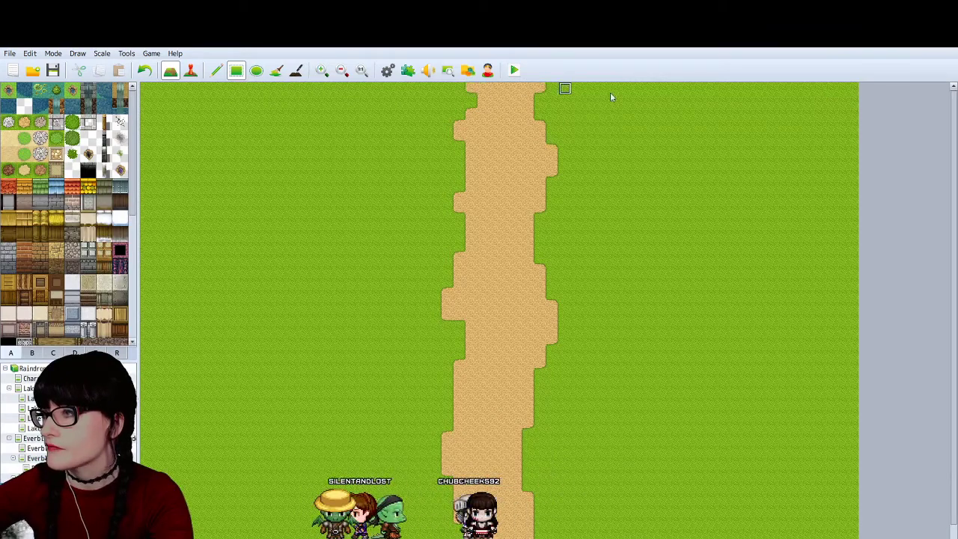
pyautogui.moveTo(851, 92); pyautogui.dragTo(144, 85)
pyautogui.scroll(-2, 303, 164)
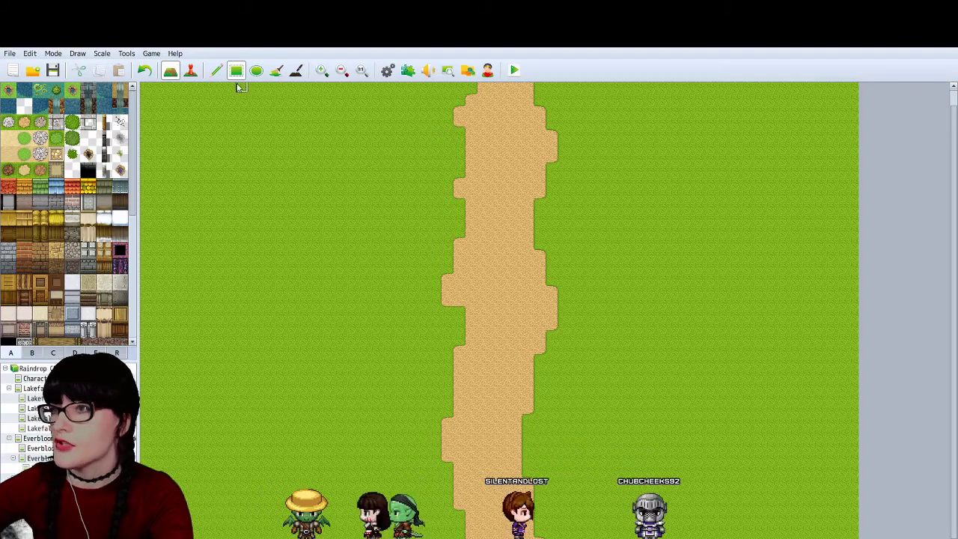
# Check the road's overall shape against the train cut scene video on YouTube, and return to RPG Maker MV
pyautogui.click(216, 70)
pyautogui.click(342, 70)
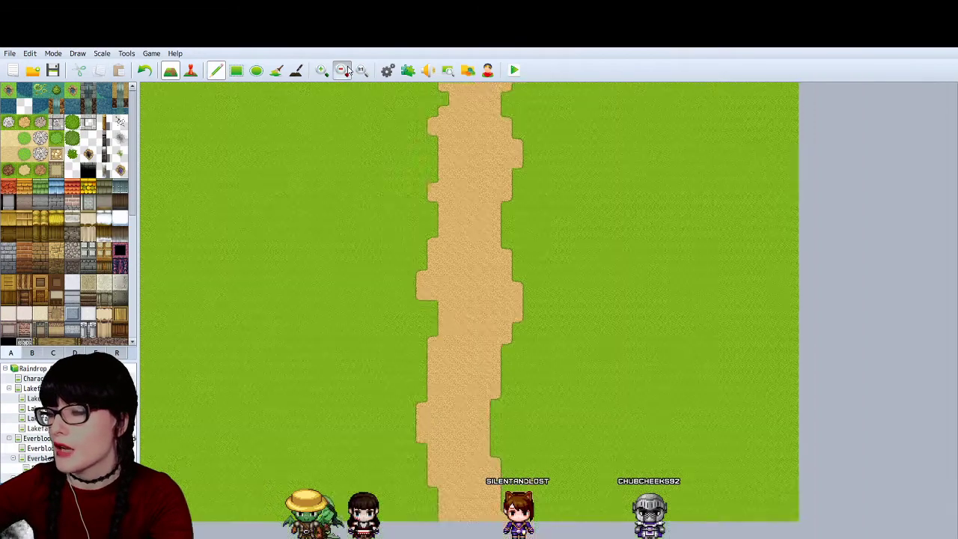
pyautogui.click(341, 70)
pyautogui.click(324, 70)
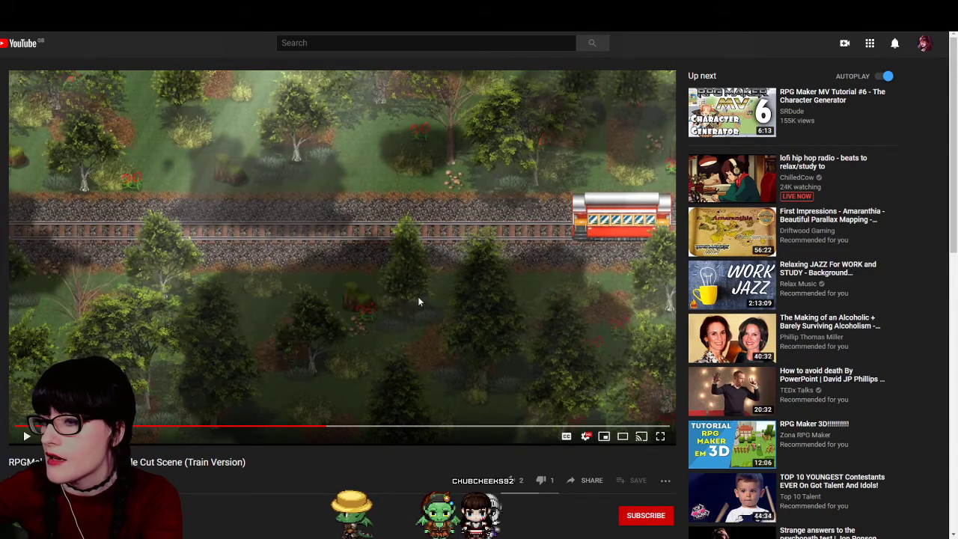
pyautogui.click(419, 298)
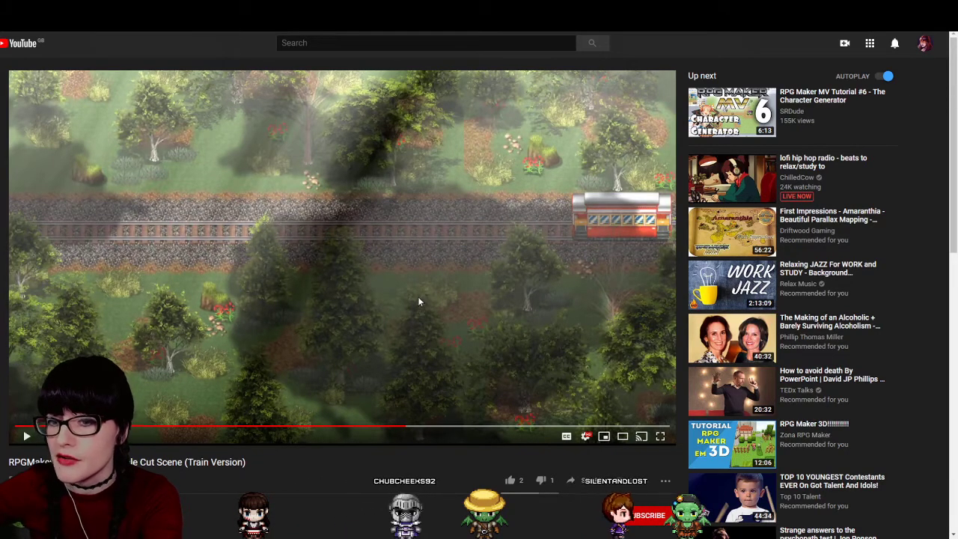
pyautogui.hotkey('alt', 'Tab')
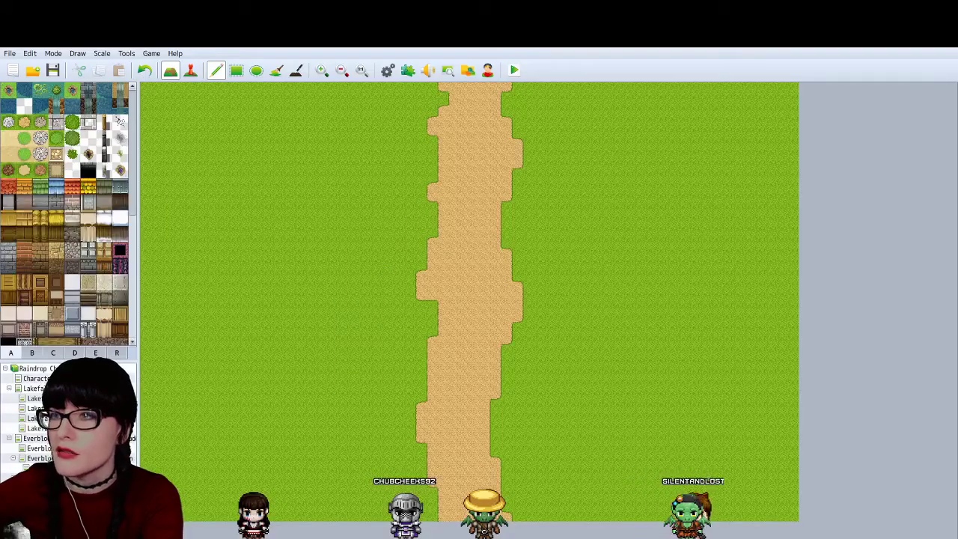
# Compare the road map with the neighbouring mountain map and frame a large area of grass left of the road to gauge tree space
pyautogui.click(60, 479)
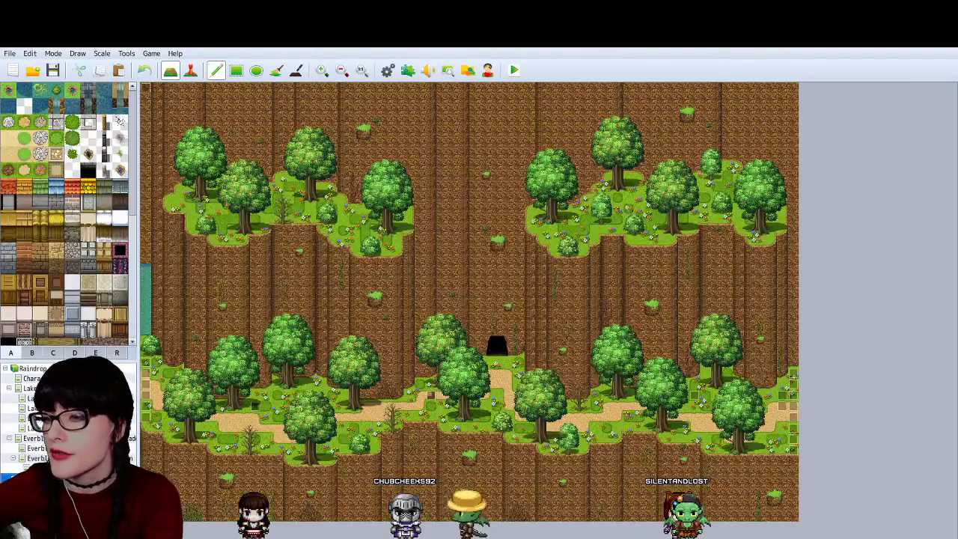
pyautogui.click(60, 488)
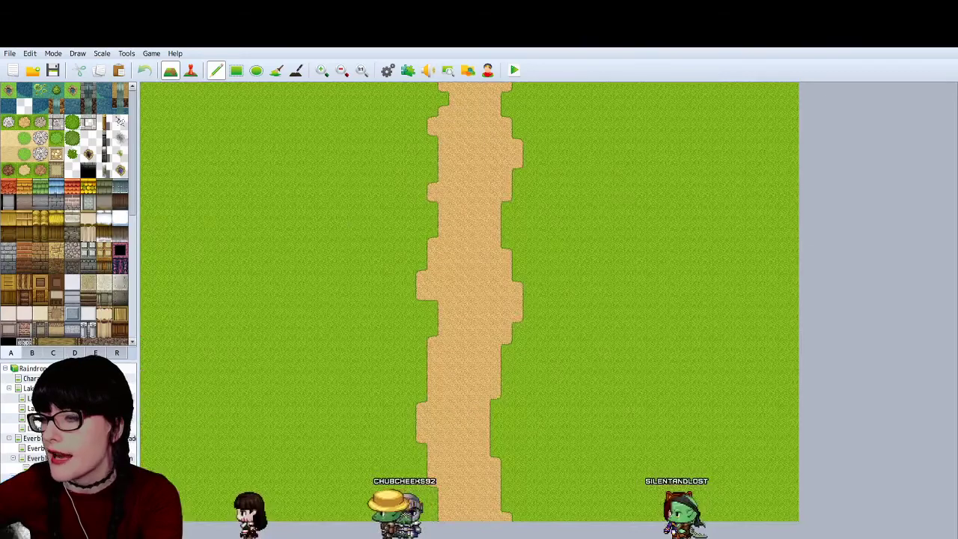
pyautogui.click(60, 479)
pyautogui.click(60, 488)
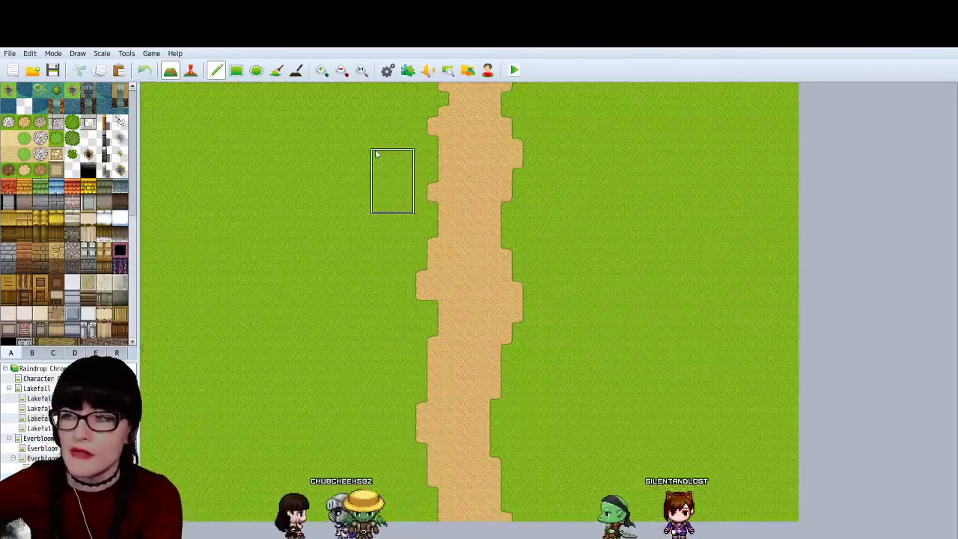
pyautogui.moveTo(398, 132); pyautogui.dragTo(245, 442)
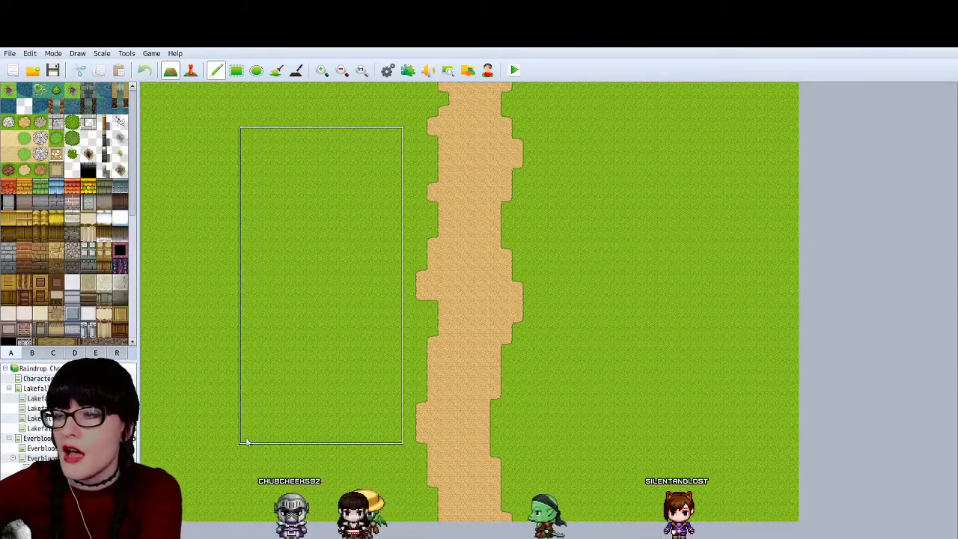
pyautogui.press('Down')
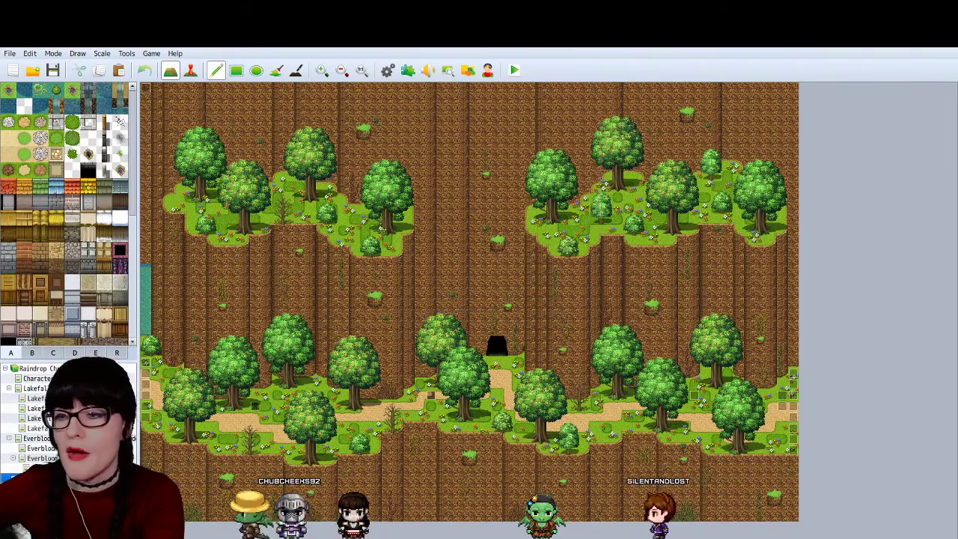
pyautogui.press('Up')
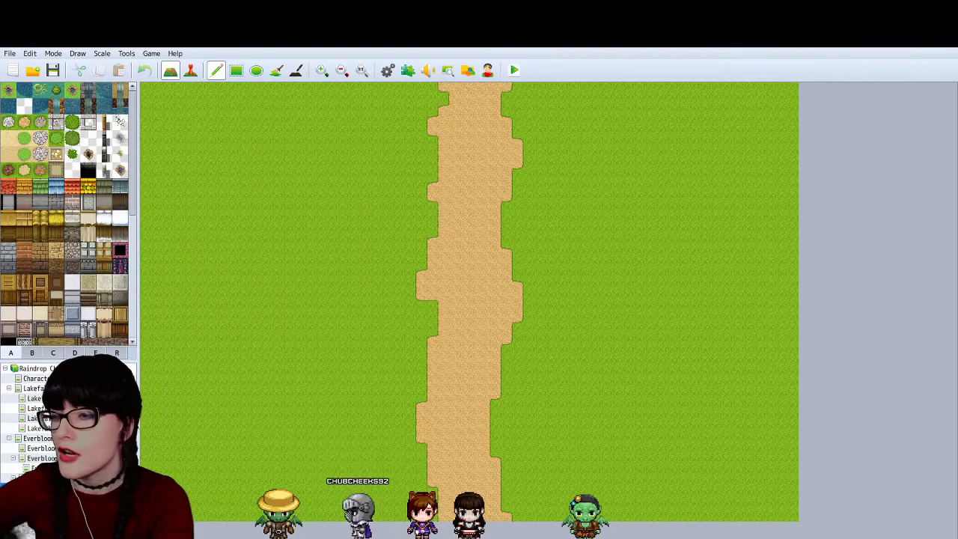
pyautogui.click(53, 478)
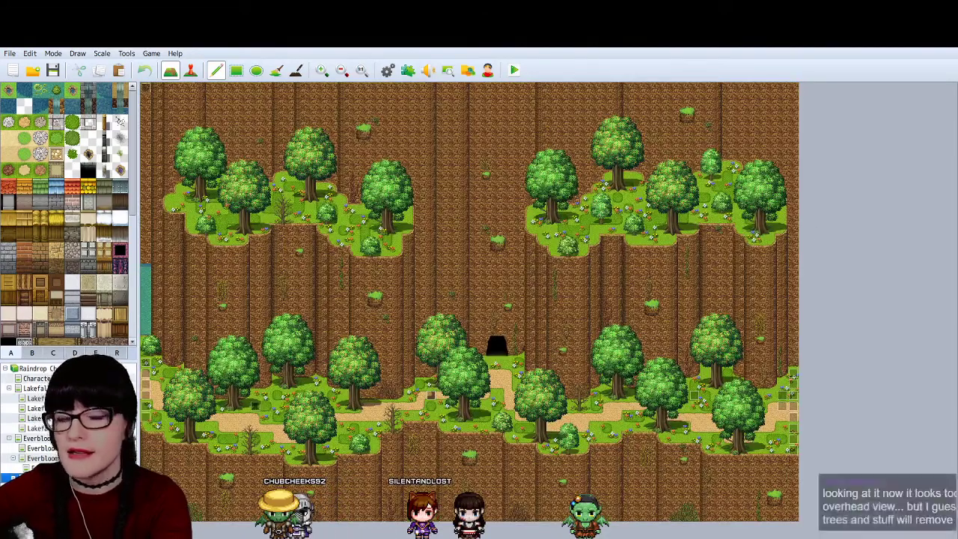
pyautogui.click(53, 487)
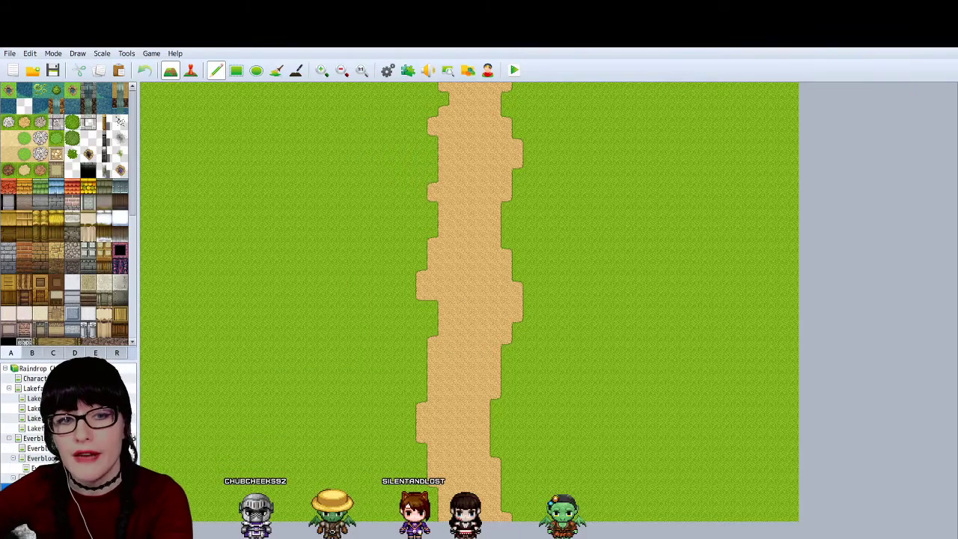
pyautogui.click(34, 478)
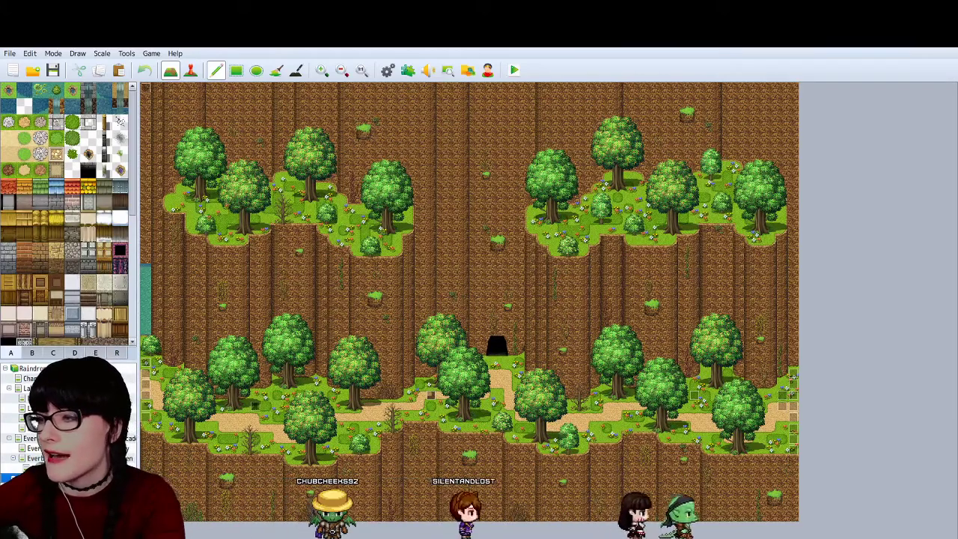
pyautogui.click(34, 488)
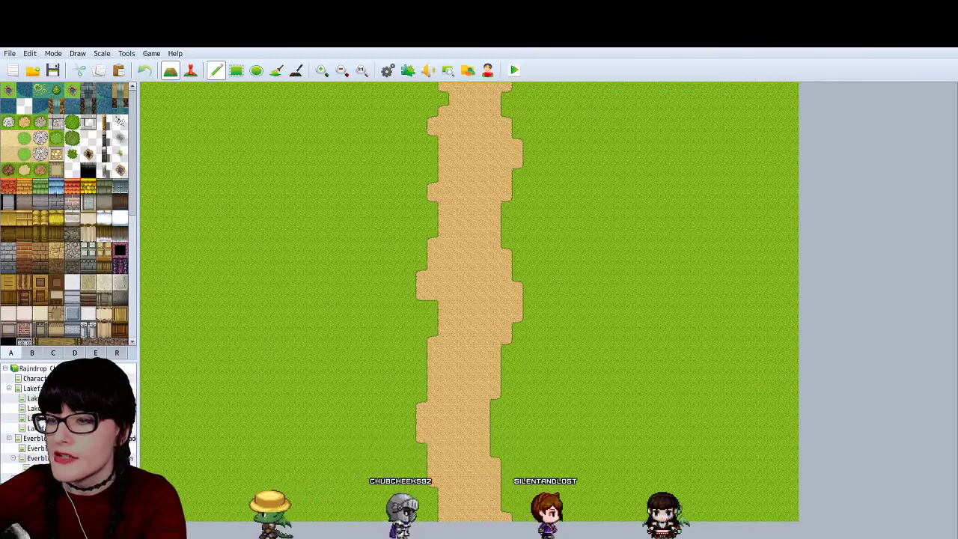
# Examine the Lakefall village map, its shop and inn interiors, and an Everbloom house interior
pyautogui.press('Down')
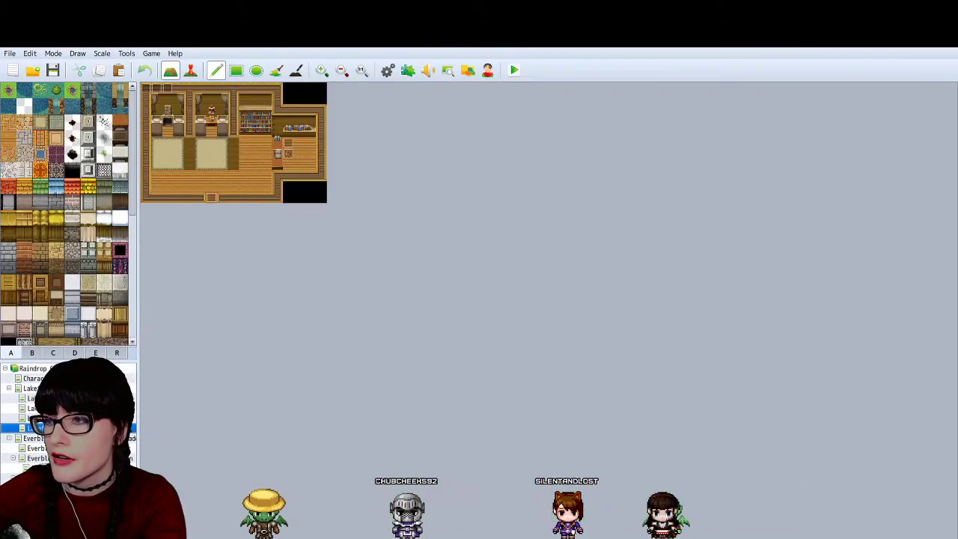
pyautogui.press('Up')
pyautogui.press('Up')
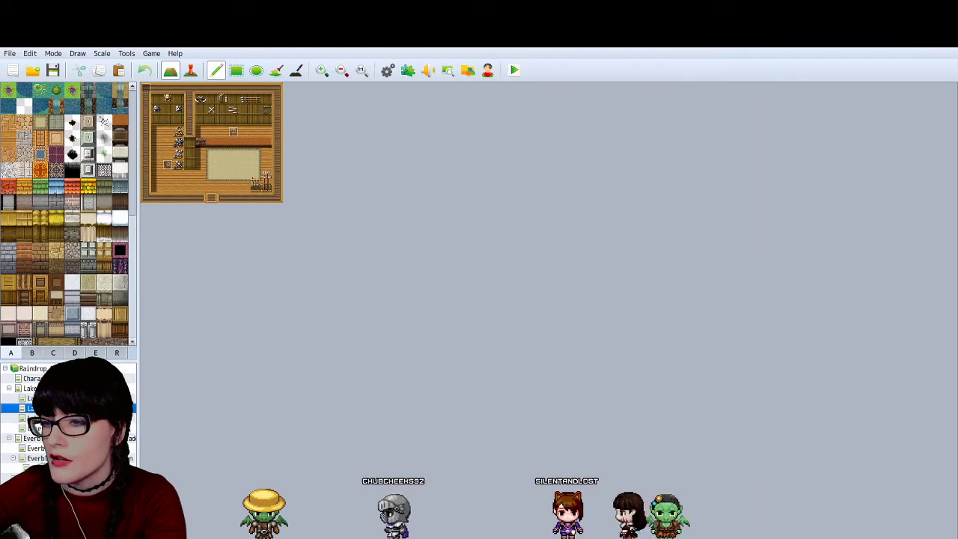
pyautogui.click(31, 388)
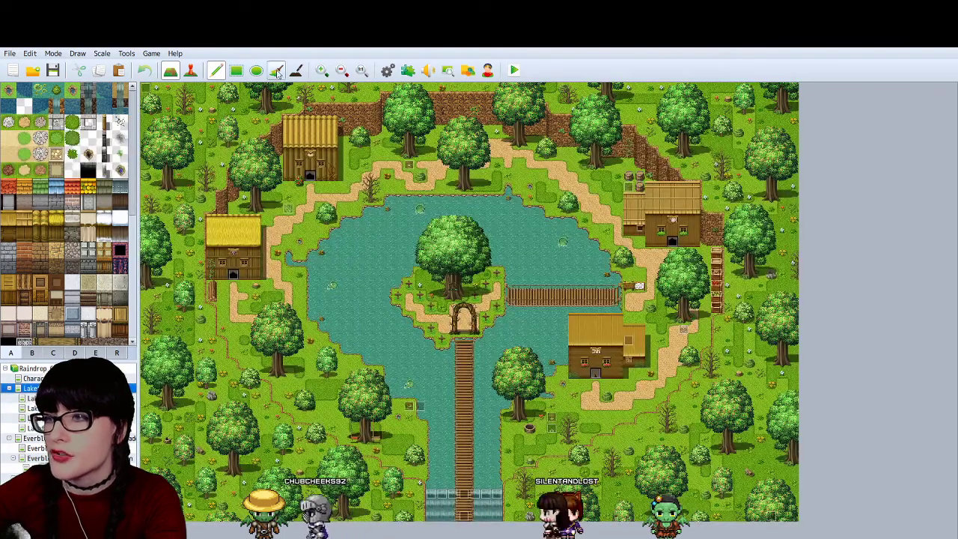
pyautogui.click(322, 71)
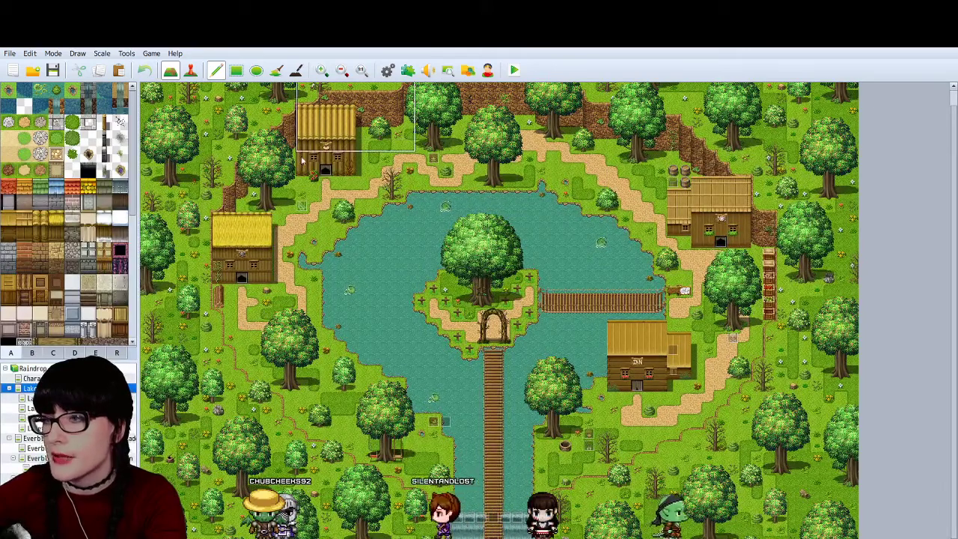
pyautogui.click(90, 399)
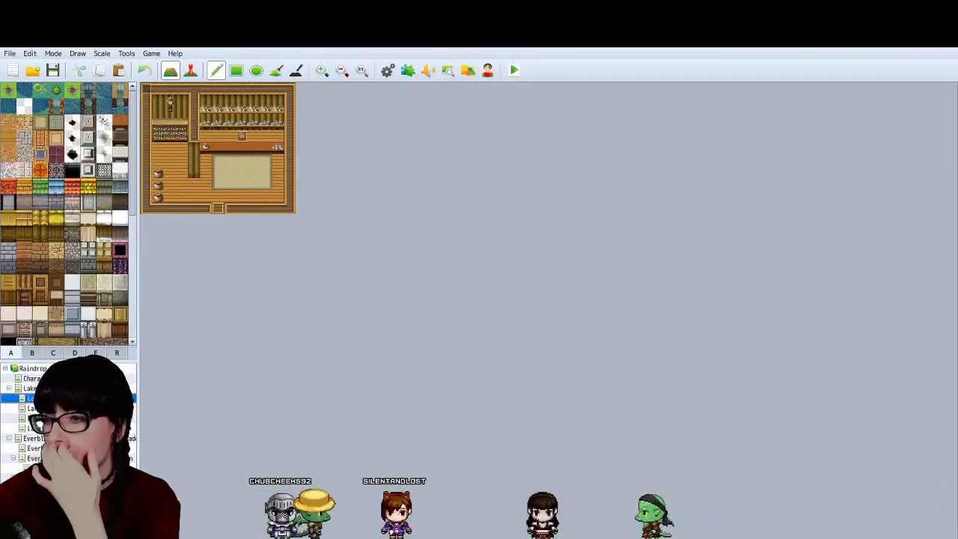
pyautogui.click(90, 408)
pyautogui.click(30, 388)
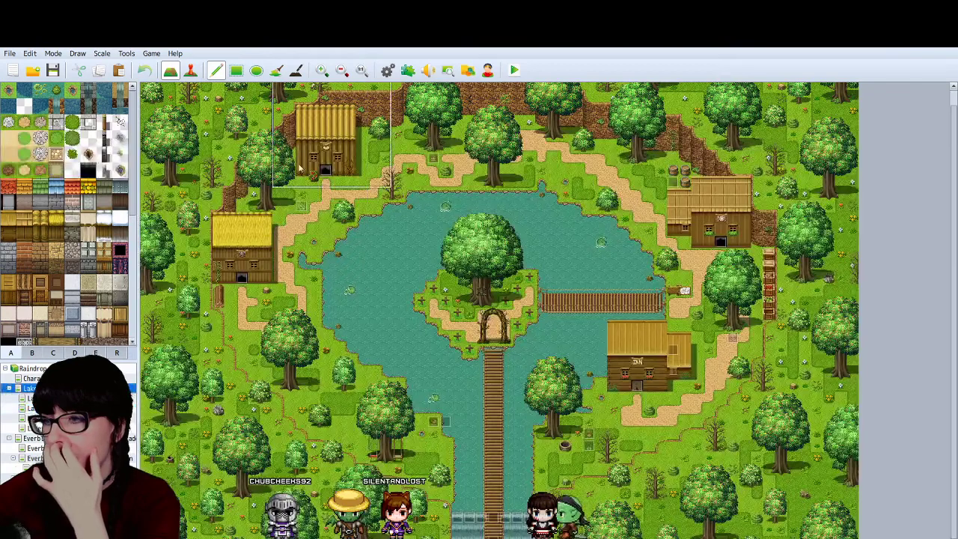
pyautogui.click(60, 418)
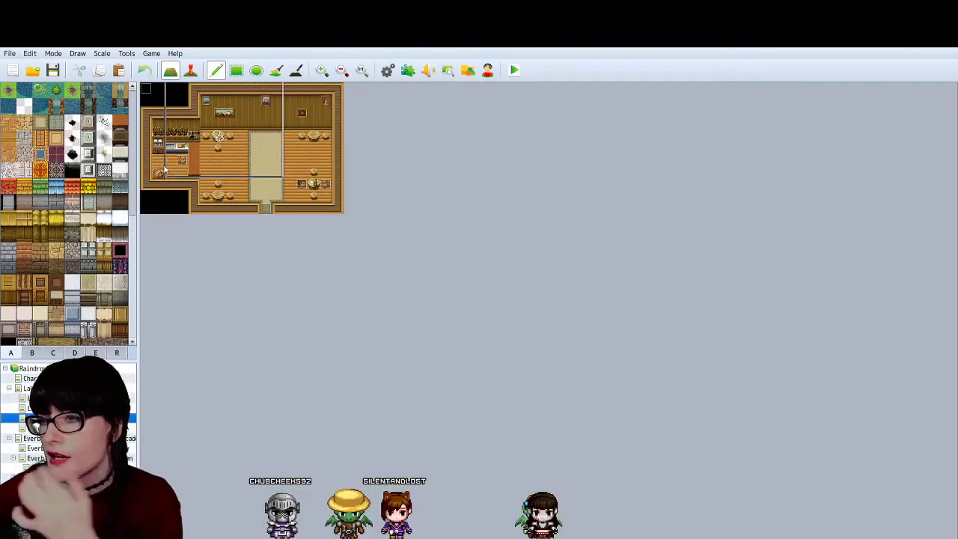
pyautogui.click(30, 387)
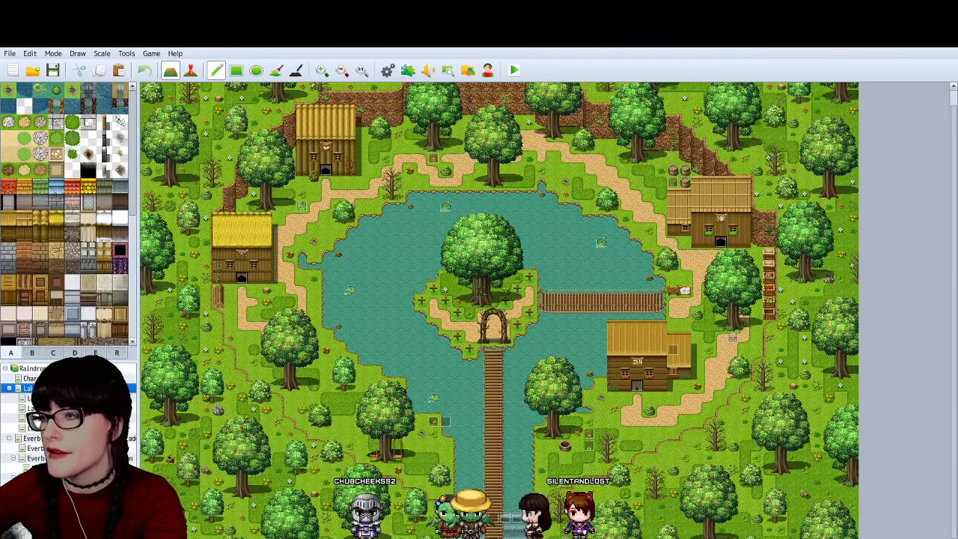
pyautogui.click(60, 467)
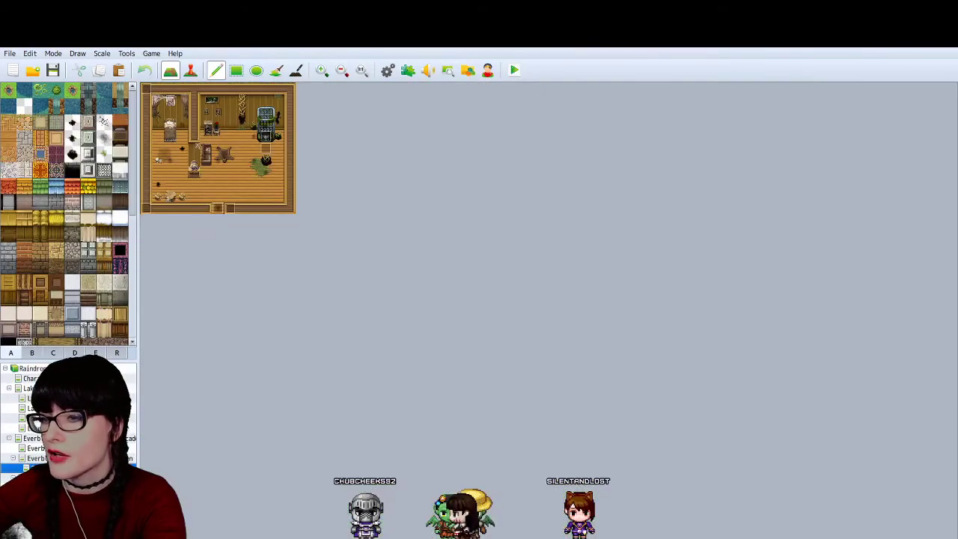
# Return to the cart flashback road map and frame areas of grass and road to gauge the space around the road
pyautogui.click(60, 458)
pyautogui.click(60, 478)
pyautogui.click(60, 487)
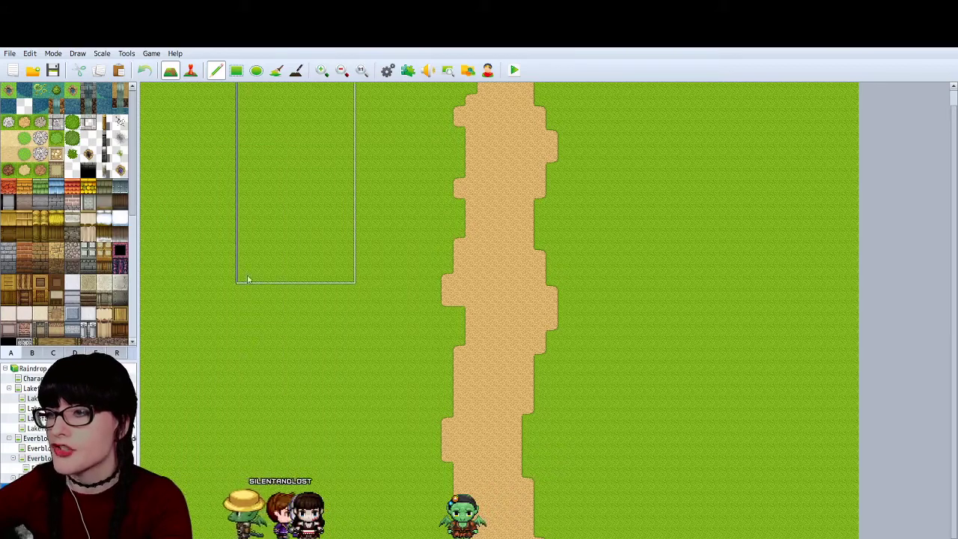
pyautogui.moveTo(292, 122); pyautogui.dragTo(506, 536)
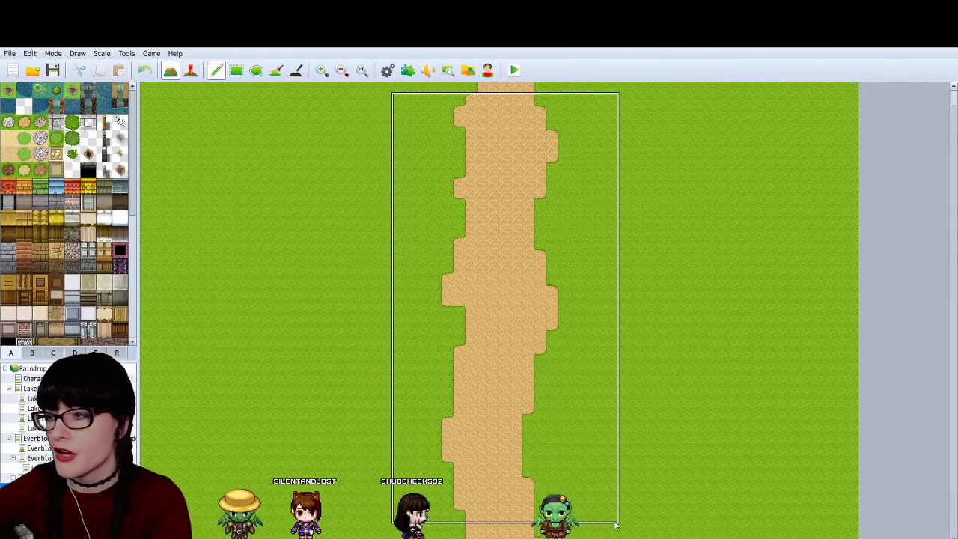
pyautogui.moveTo(809, 239)
pyautogui.mouseDown()
pyautogui.moveTo(141, 488)
pyautogui.moveTo(238, 473)
pyautogui.moveTo(216, 458)
pyautogui.mouseUp()
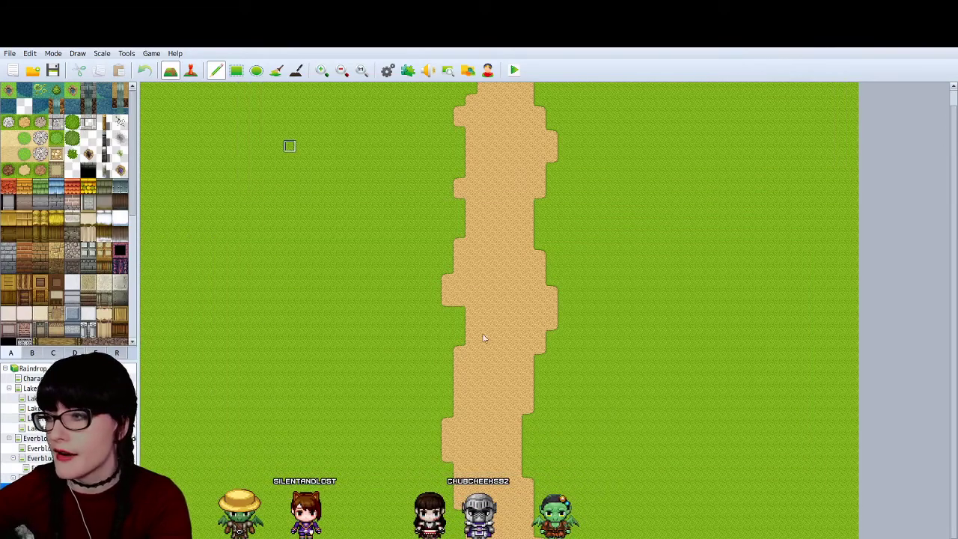
pyautogui.rightClick(541, 295)
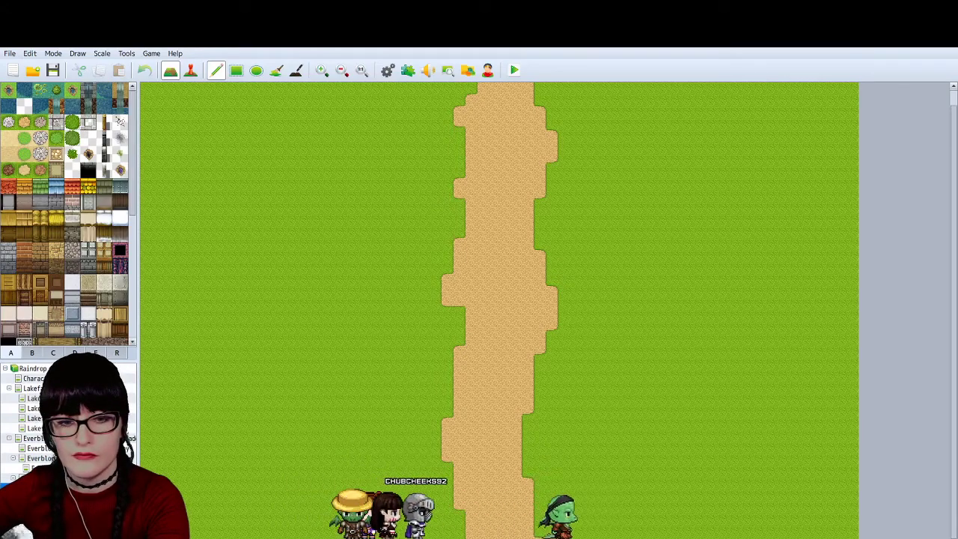
# Switch to Photoshop, enlarge the covered wagon sprite sheet DaH3l.png to 200% and activate the Rectangular Marquee tool
pyautogui.hotkey('alt', 'Tab')
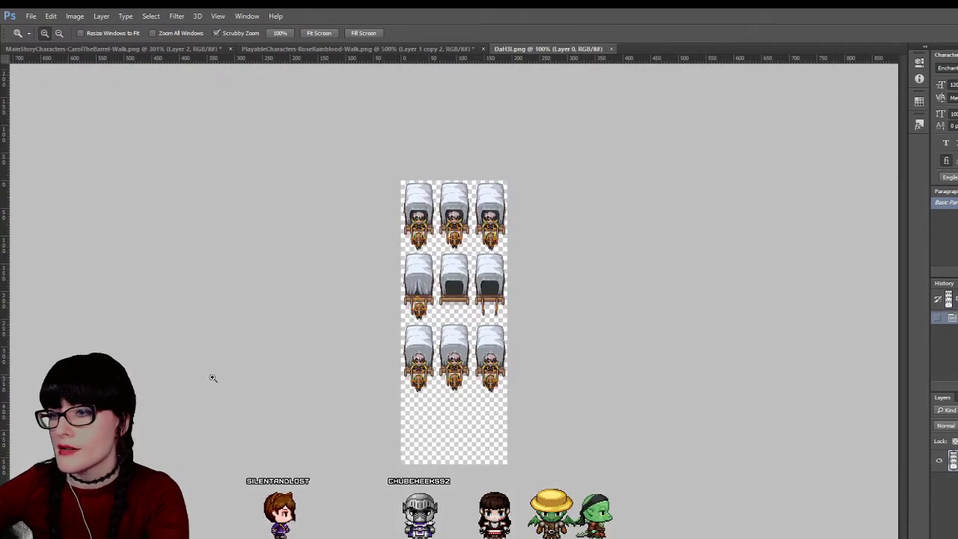
pyautogui.click(431, 256)
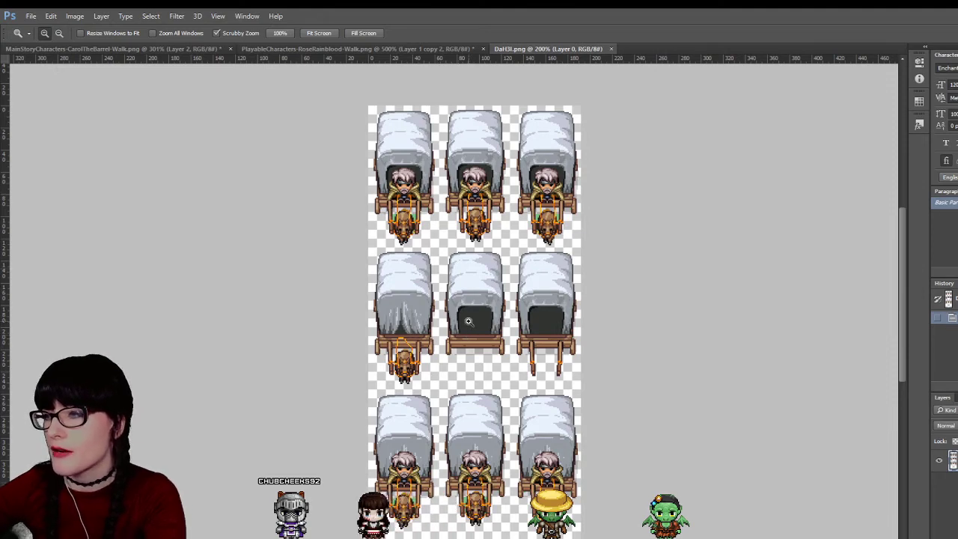
pyautogui.click(481, 292)
pyautogui.keyDown('alt'); pyautogui.click(468, 338); pyautogui.keyUp('alt')
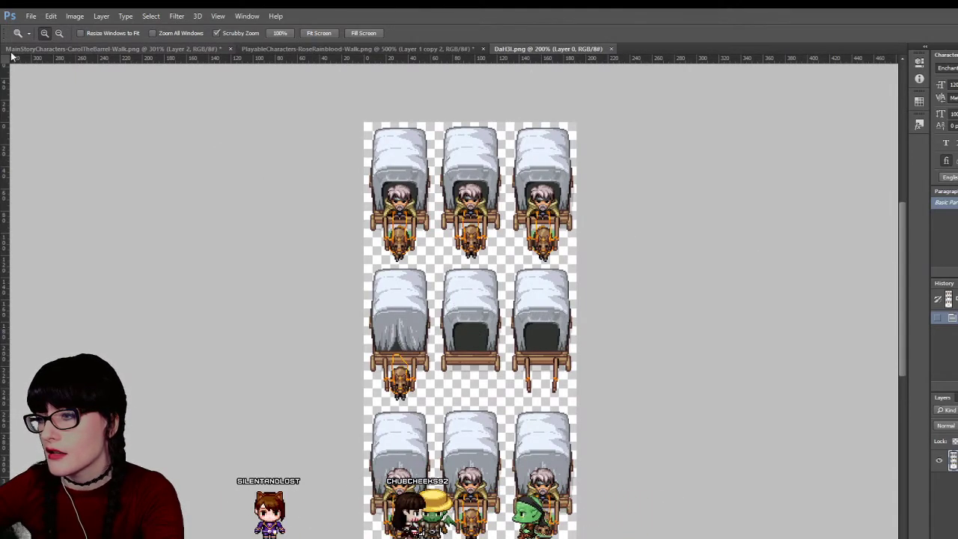
pyautogui.press('m')
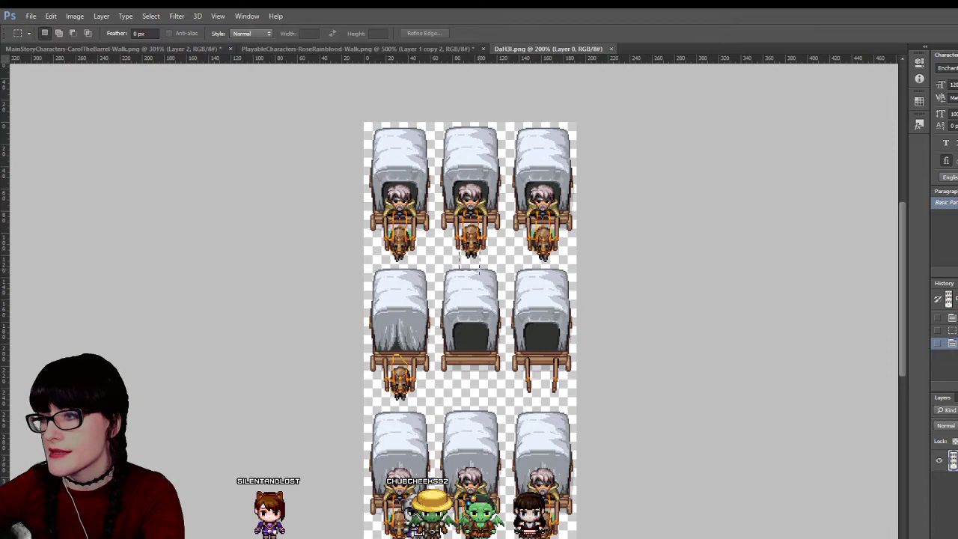
pyautogui.moveTo(459, 259); pyautogui.dragTo(500, 349)
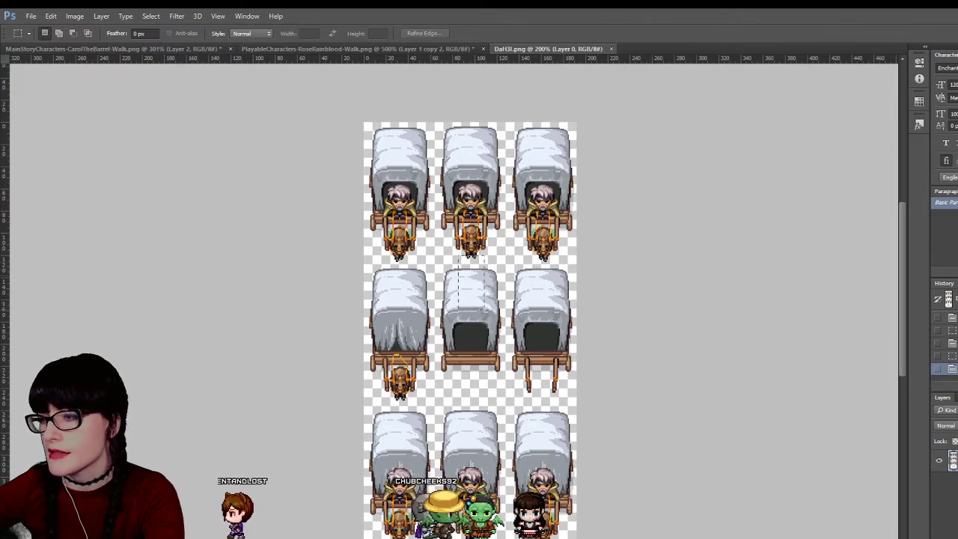
pyautogui.click(500, 256)
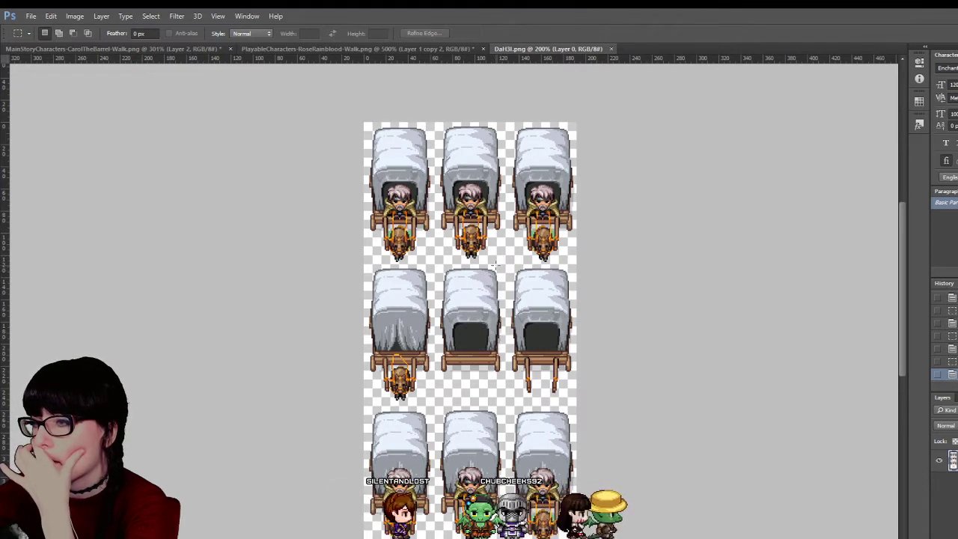
pyautogui.moveTo(509, 264); pyautogui.dragTo(428, 385)
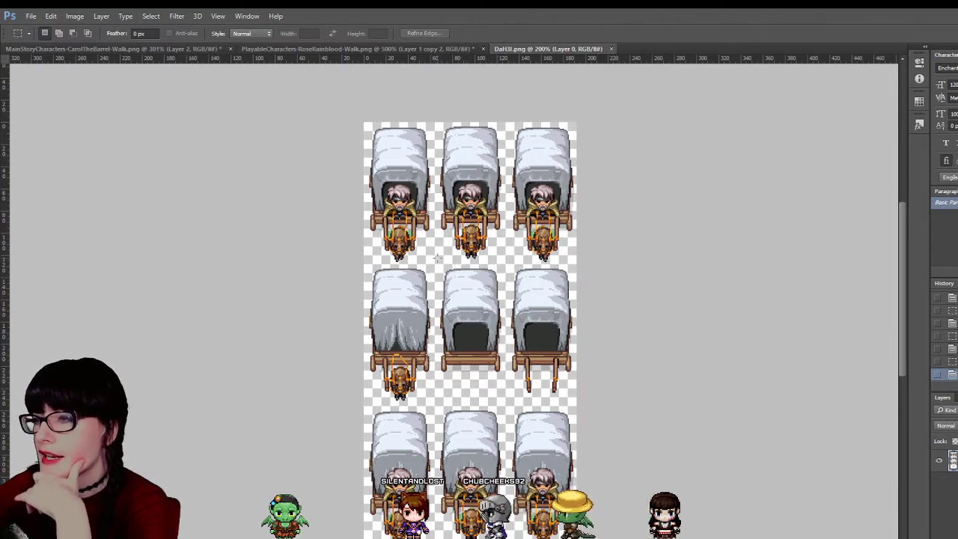
pyautogui.click(518, 384)
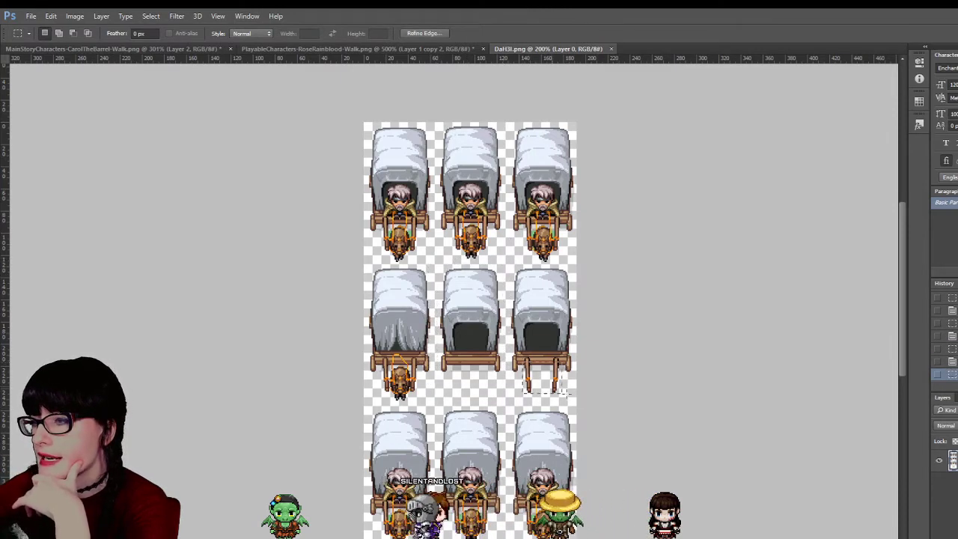
pyautogui.moveTo(523, 365); pyautogui.dragTo(566, 392)
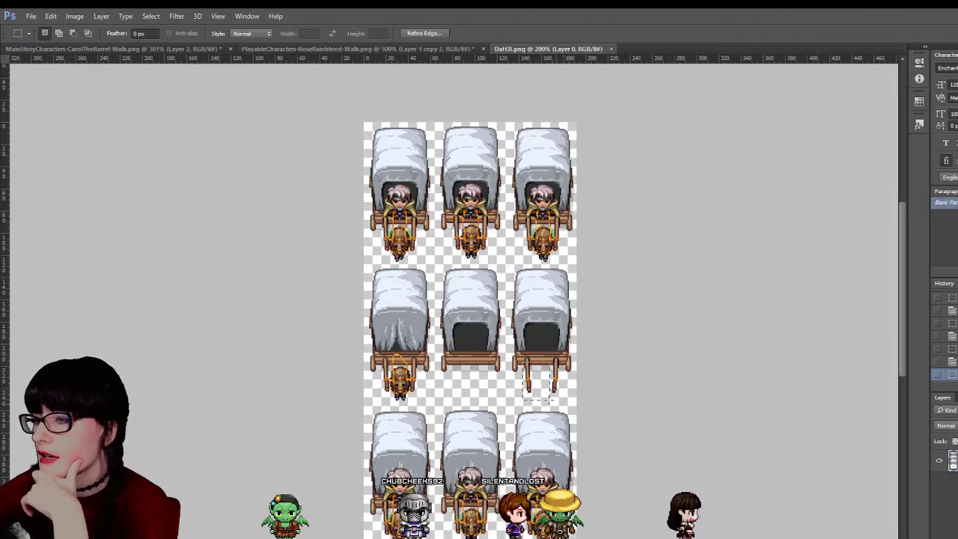
pyautogui.click(563, 402)
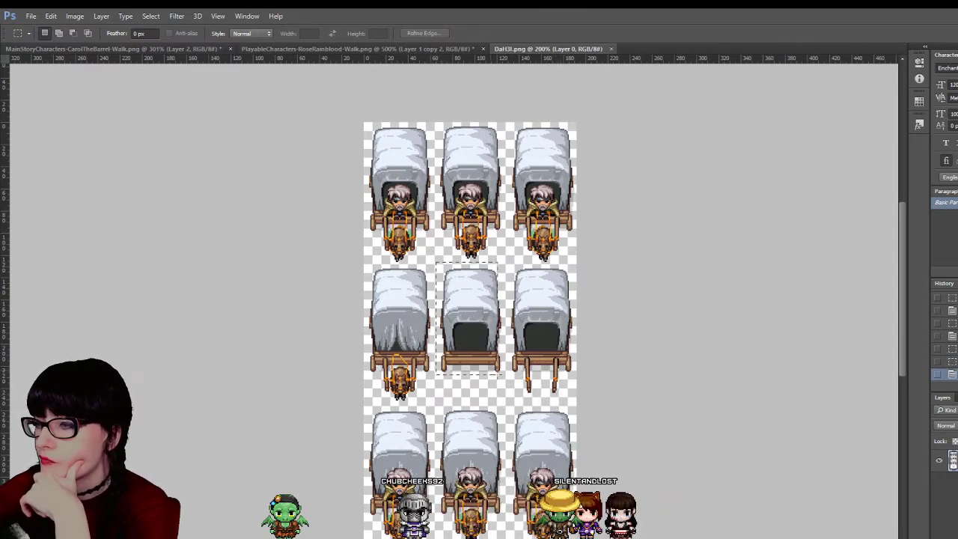
pyautogui.moveTo(505, 384); pyautogui.dragTo(435, 262)
pyautogui.click(507, 387)
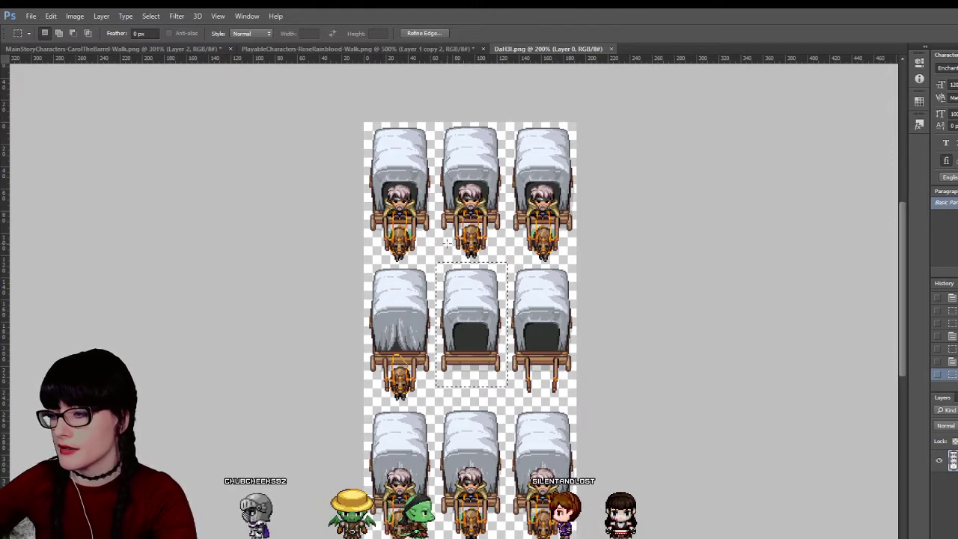
pyautogui.click(90, 98)
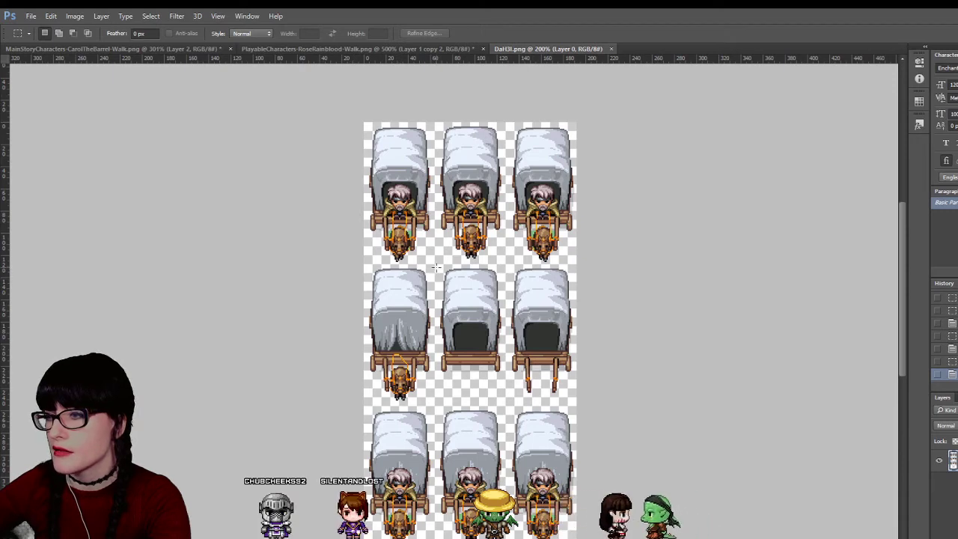
# Select the empty covered wagon without shafts in the centre of the sprite sheet and nudge the selection up slightly
pyautogui.moveTo(435, 267); pyautogui.dragTo(506, 376)
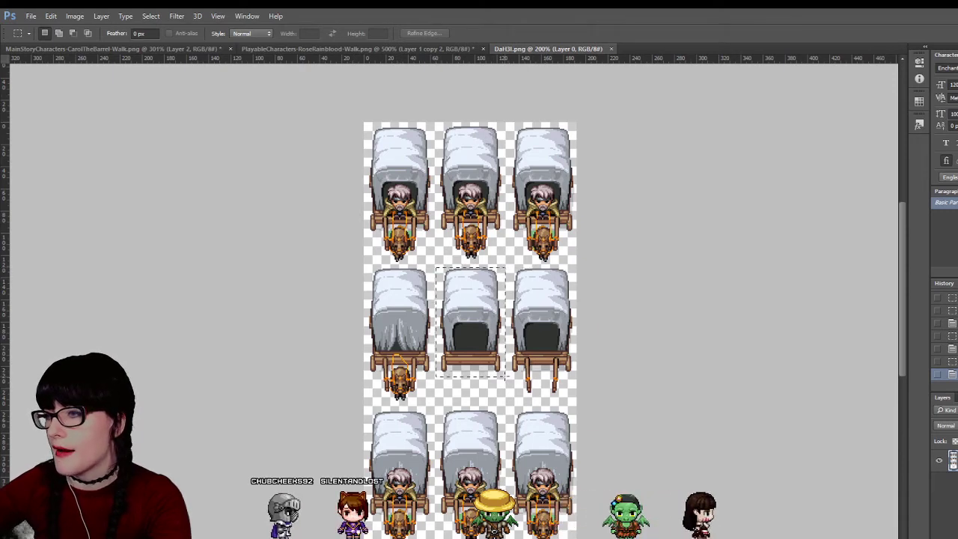
pyautogui.press('Up')
pyautogui.press('Up')
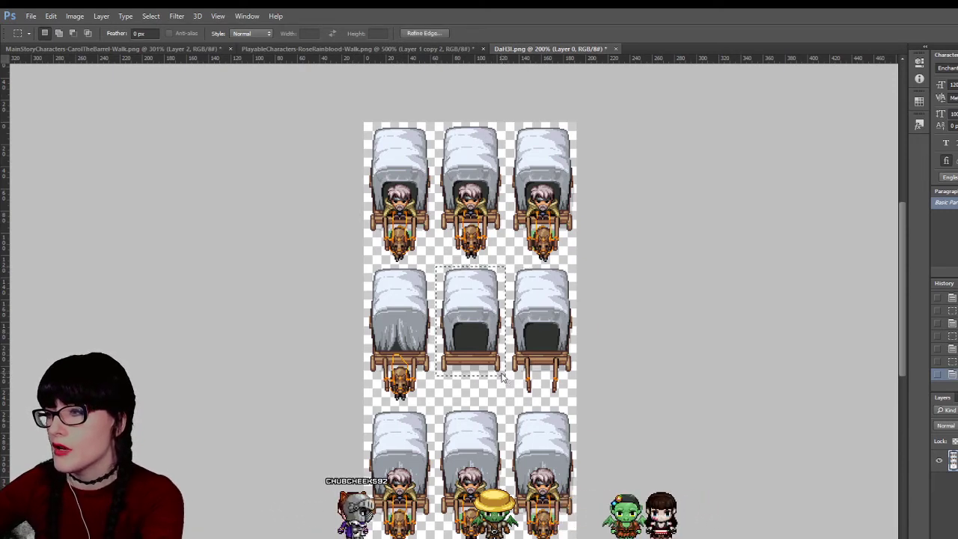
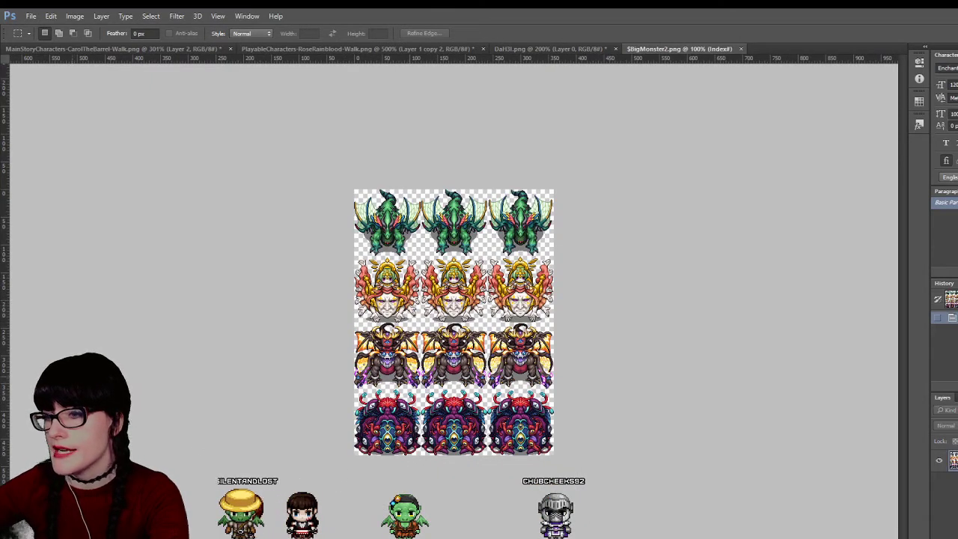
# Convert the indexed $BigMonster2.png to RGB, add a new layer, hide the monster layer and enlarge the sheet to 200%
pyautogui.press('h')
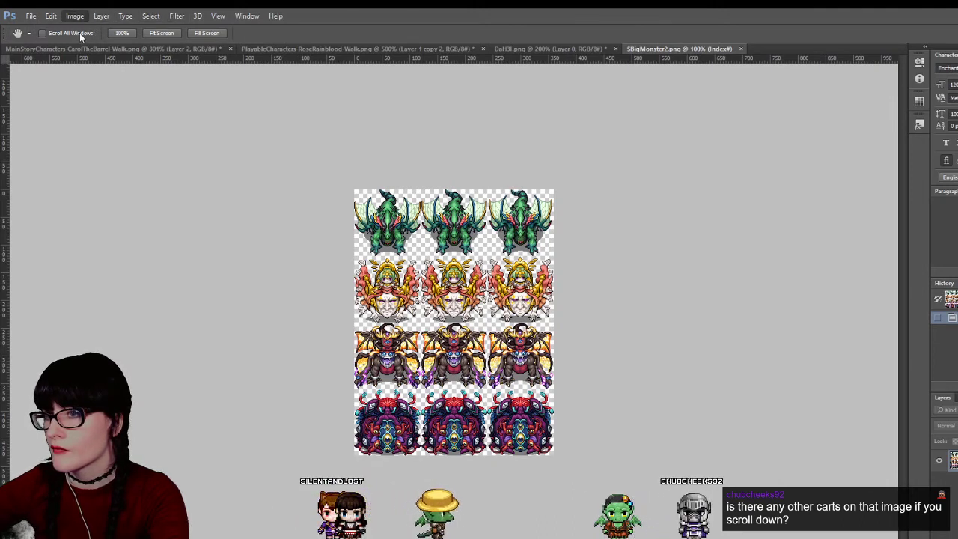
pyautogui.click(227, 76)
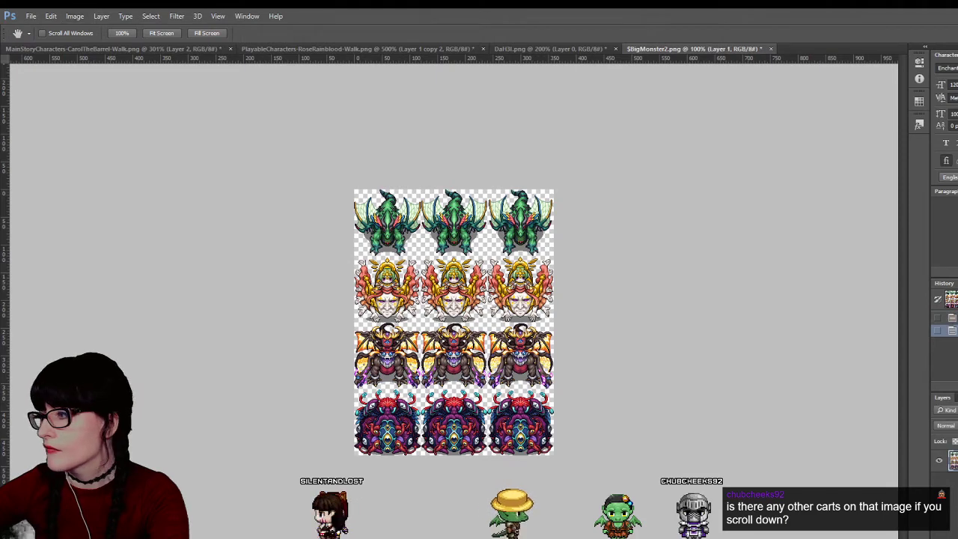
pyautogui.hotkey('ctrl', 'alt', 'shift', 'n')
pyautogui.click(939, 479)
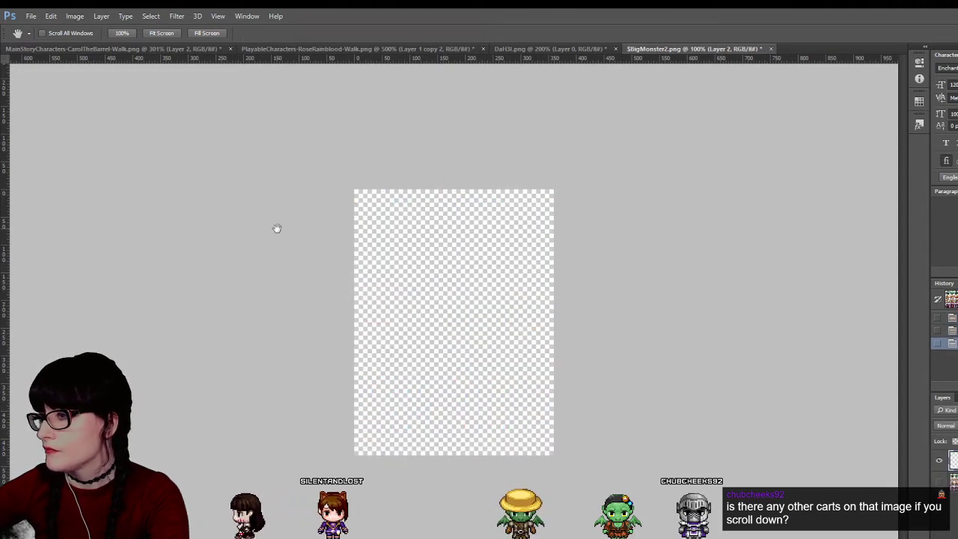
pyautogui.press('z')
pyautogui.click(539, 306)
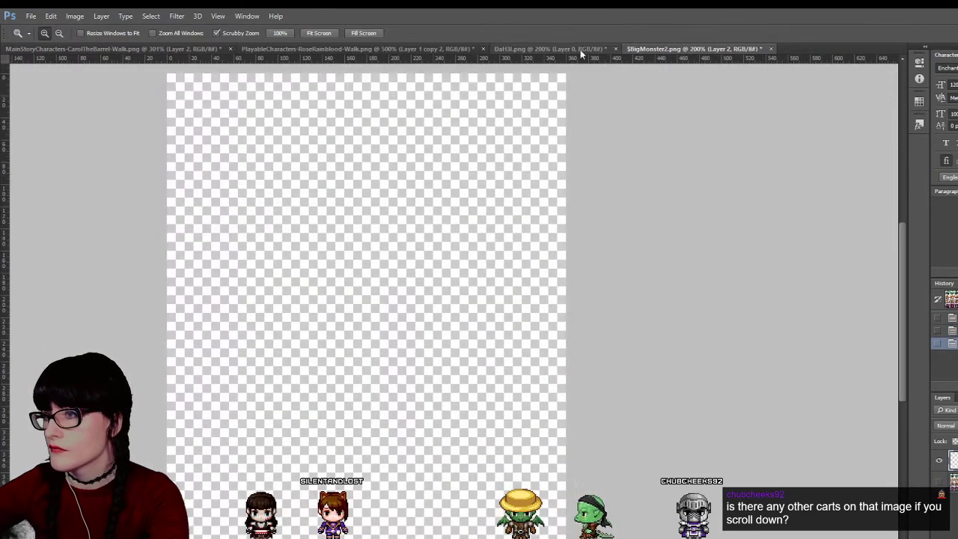
# Copy the empty shaftless wagon from the middle of DaH3l.png and paste it into $BigMonster2.png
pyautogui.click(534, 49)
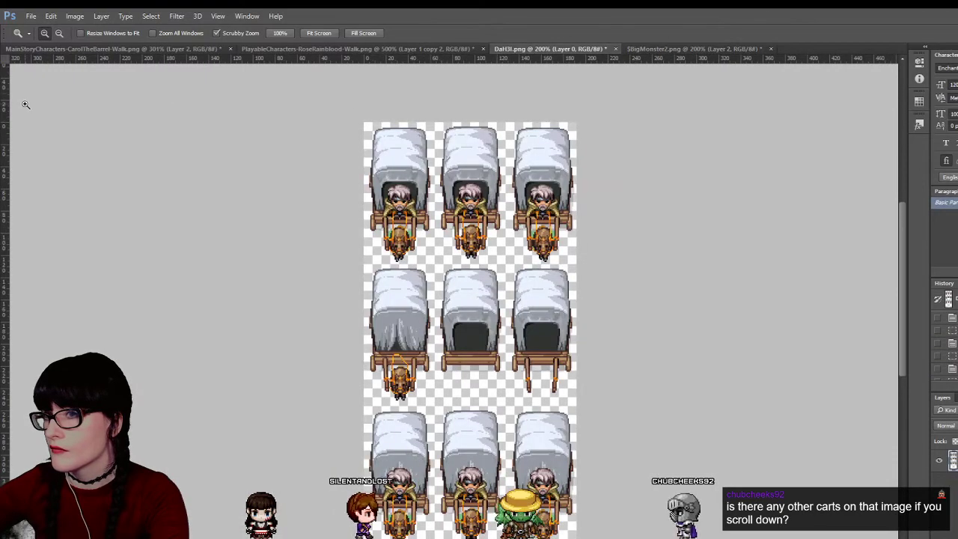
pyautogui.press('m')
pyautogui.moveTo(437, 265); pyautogui.dragTo(504, 382)
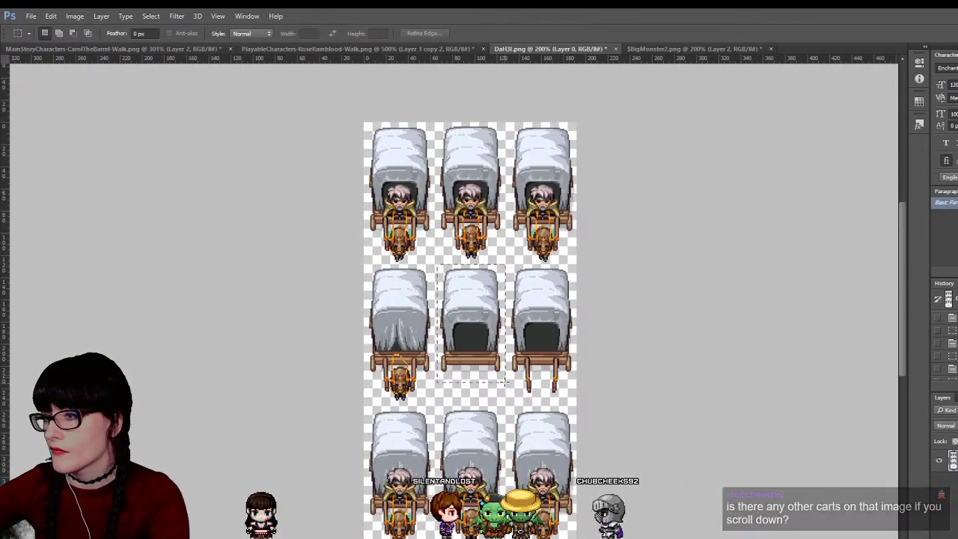
pyautogui.hotkey('ctrl', 'c')
pyautogui.click(655, 47)
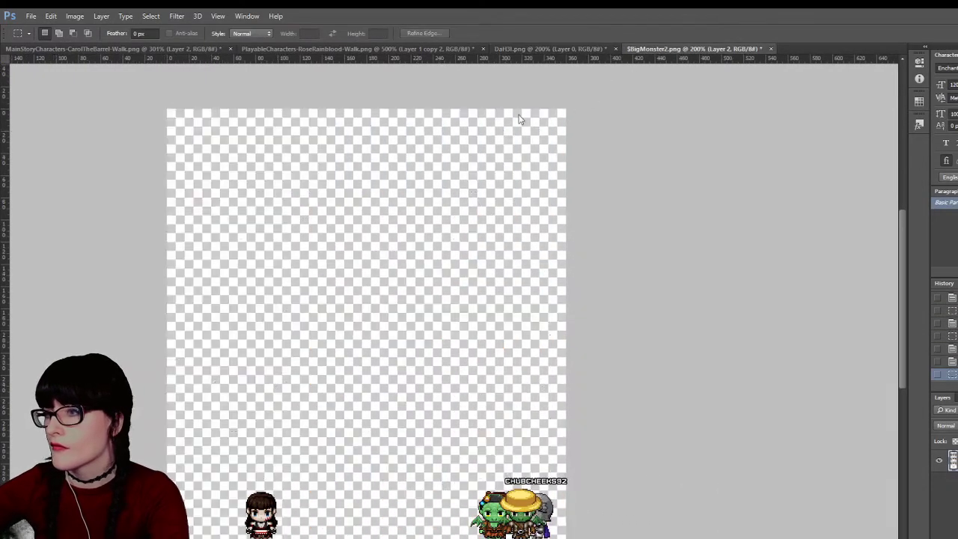
pyautogui.hotkey('ctrl', 'v')
# Place the pasted wagon in the first frame of the top row, checking its fit against the monster layer
pyautogui.press('v')
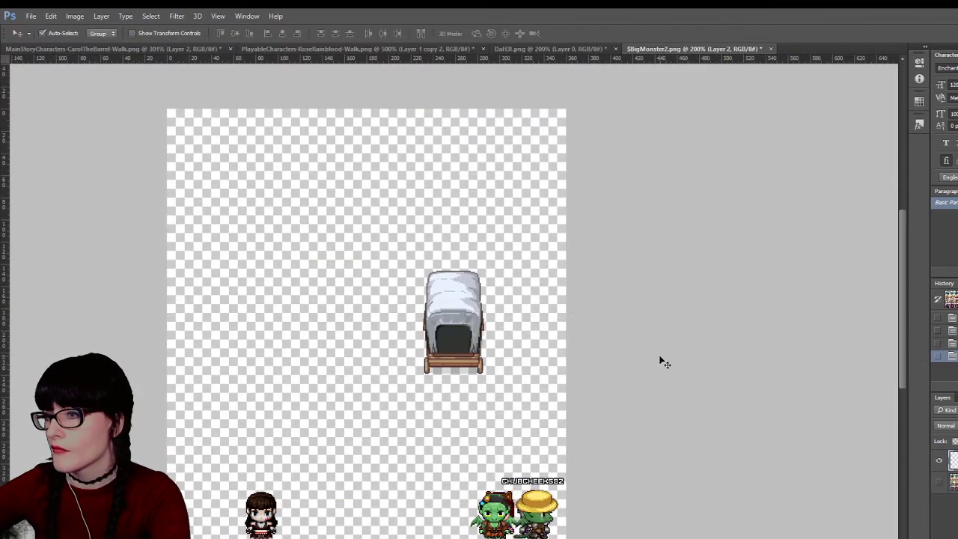
pyautogui.moveTo(463, 326); pyautogui.dragTo(232, 202)
pyautogui.click(940, 481)
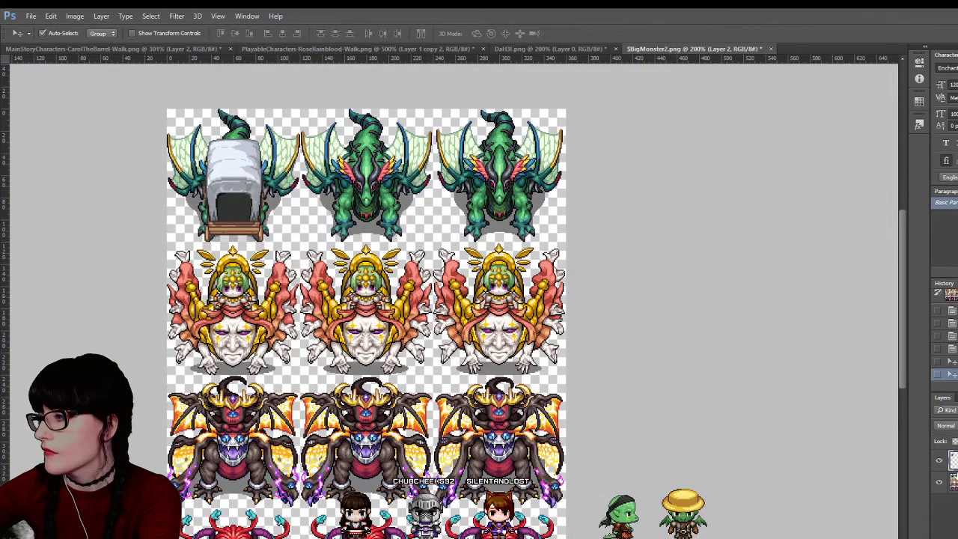
pyautogui.click(940, 481)
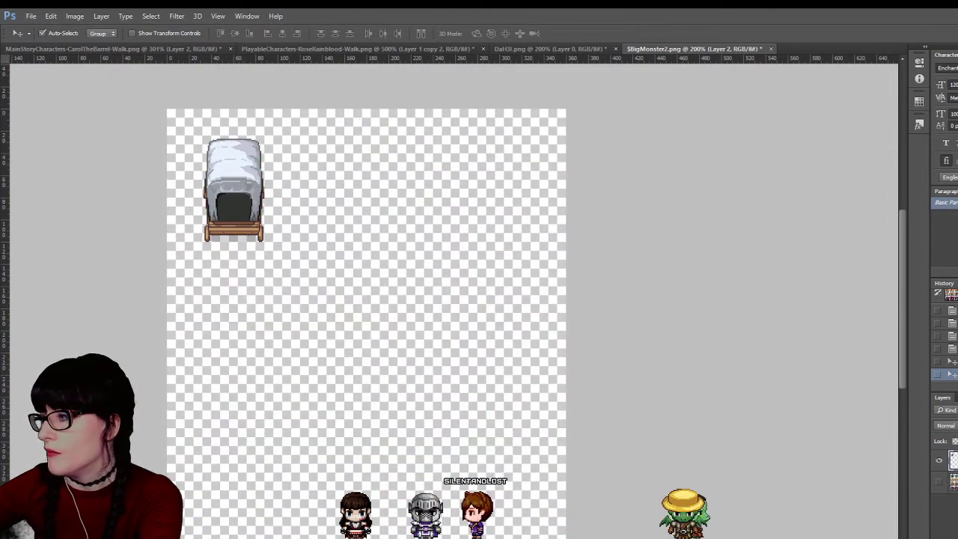
# Duplicate the wagon into the second and third frames of the top row and compare them with the monster layer
pyautogui.moveTo(242, 210); pyautogui.dragTo(381, 223)
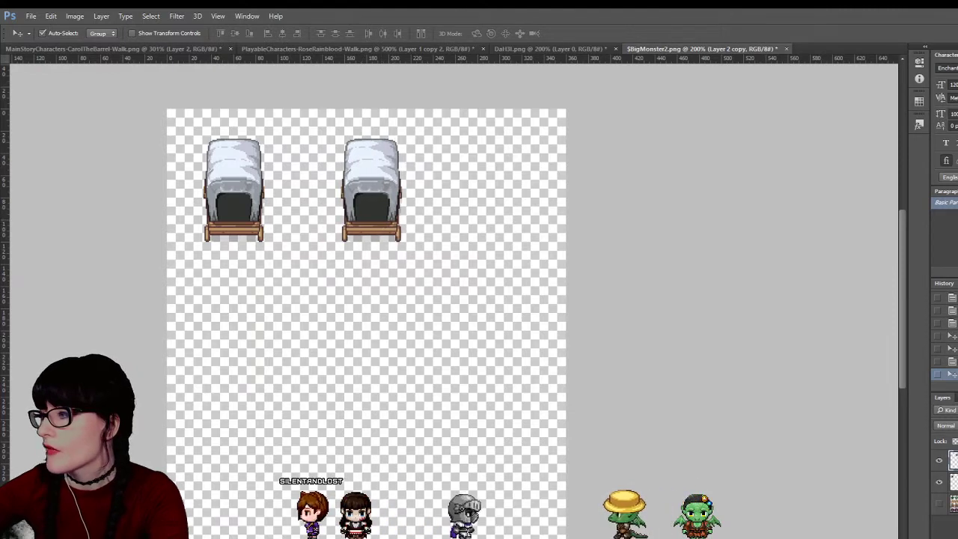
pyautogui.moveTo(394, 221); pyautogui.dragTo(522, 207)
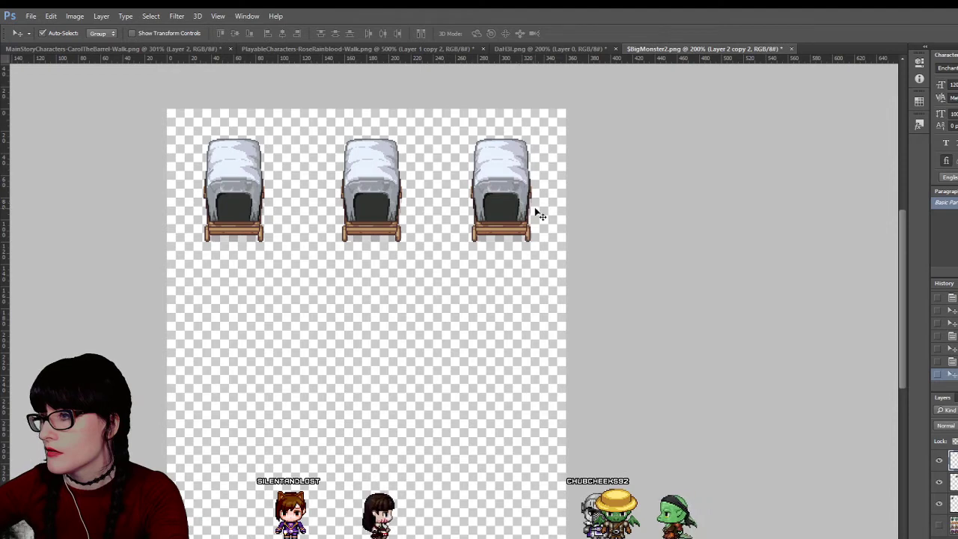
pyautogui.click(939, 503)
pyautogui.click(940, 505)
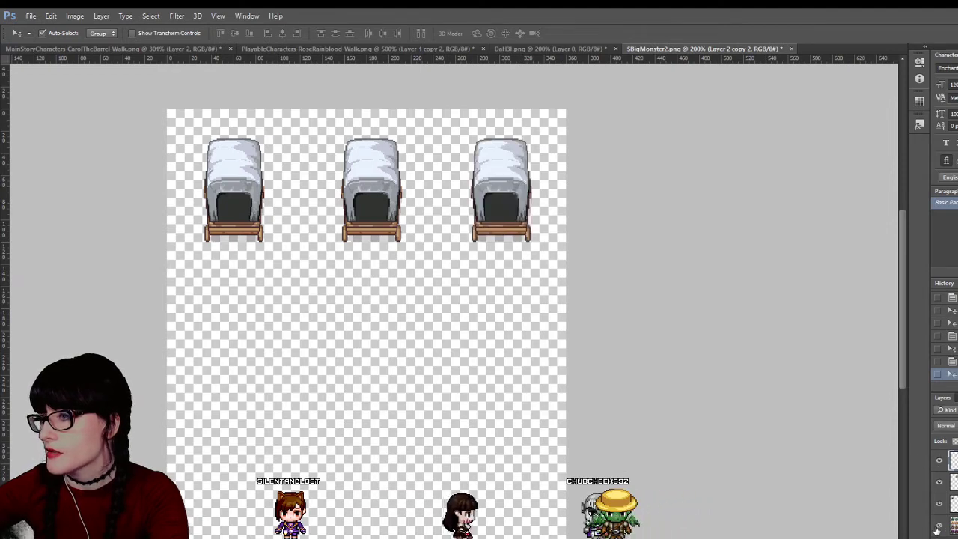
pyautogui.click(938, 526)
pyautogui.click(938, 526)
# Nudge the second and third wagons of the top row slightly to the left
pyautogui.click(383, 201)
pyautogui.press('Left')
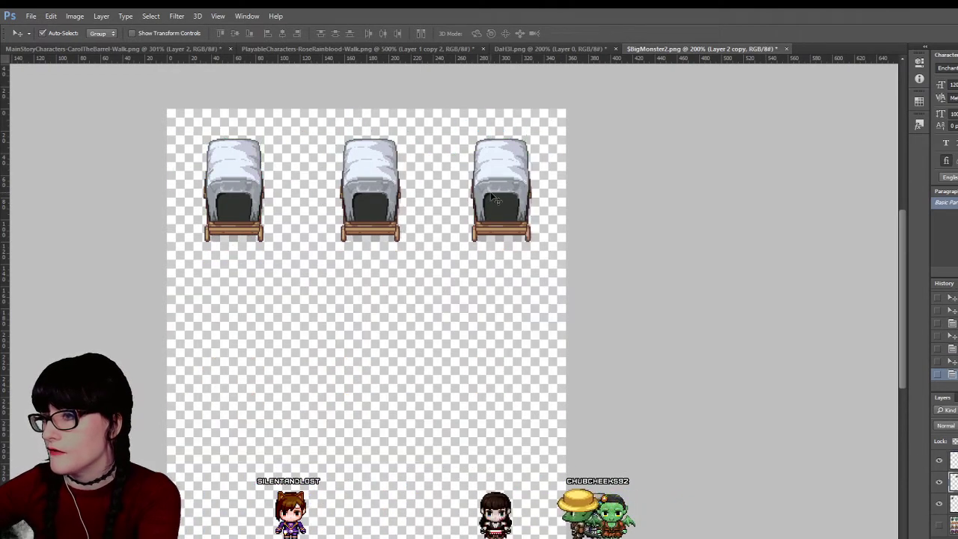
pyautogui.click(501, 196)
pyautogui.press('Left')
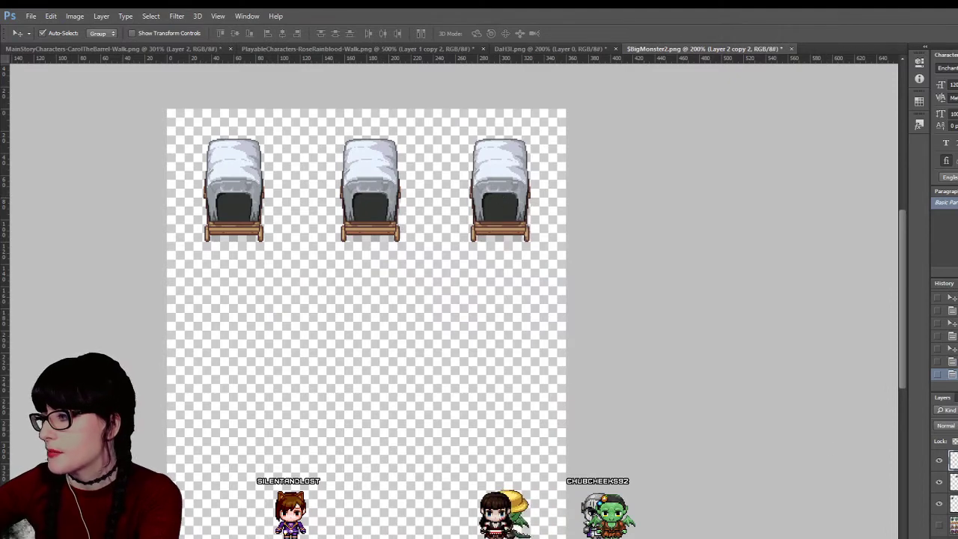
# Duplicate the wagons into a second row of three below the first
pyautogui.moveTo(517, 188); pyautogui.dragTo(502, 329)
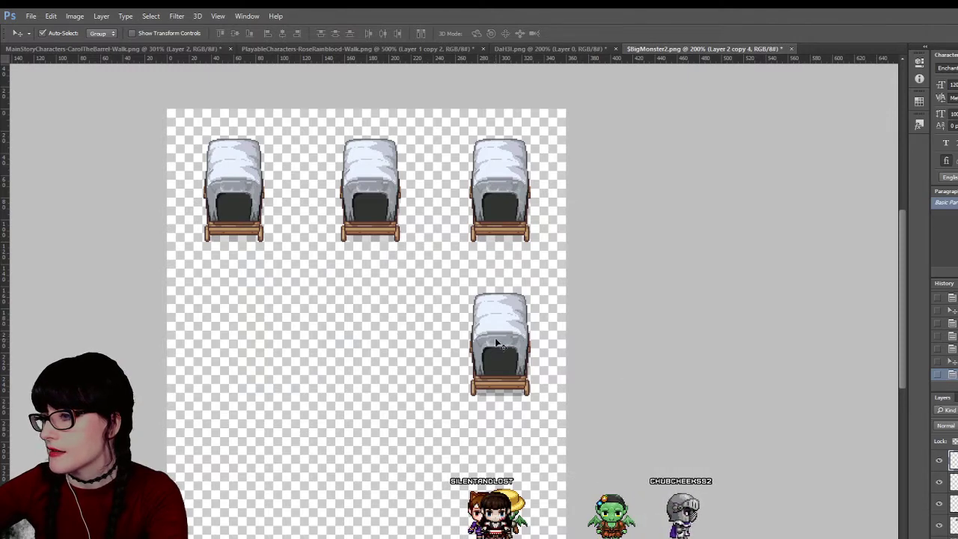
pyautogui.moveTo(496, 343); pyautogui.dragTo(233, 337)
# Duplicate a second-row wagon downward and copy it across to form a third row of three wagons
pyautogui.scroll(-3, 377, 318)
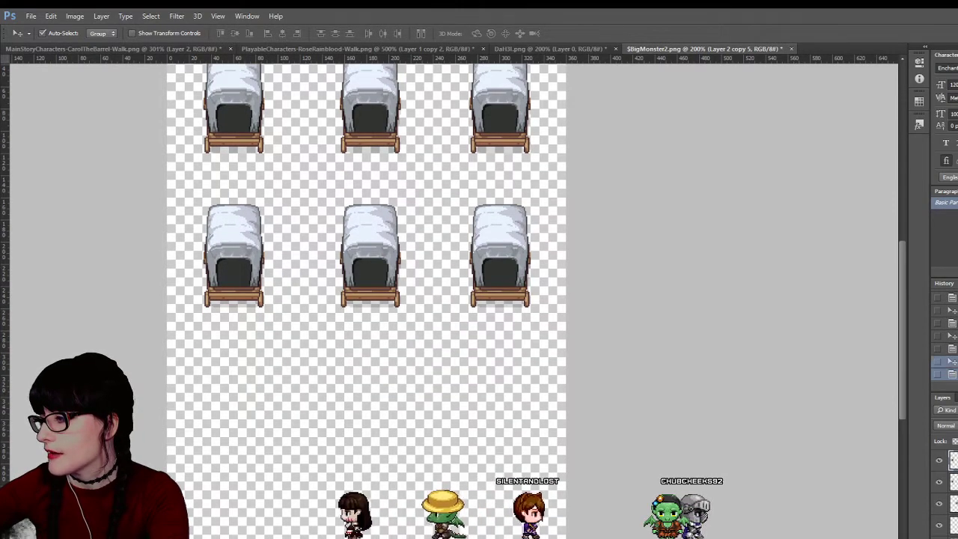
pyautogui.scroll(-2, 274, 260)
pyautogui.moveTo(231, 222); pyautogui.dragTo(232, 416)
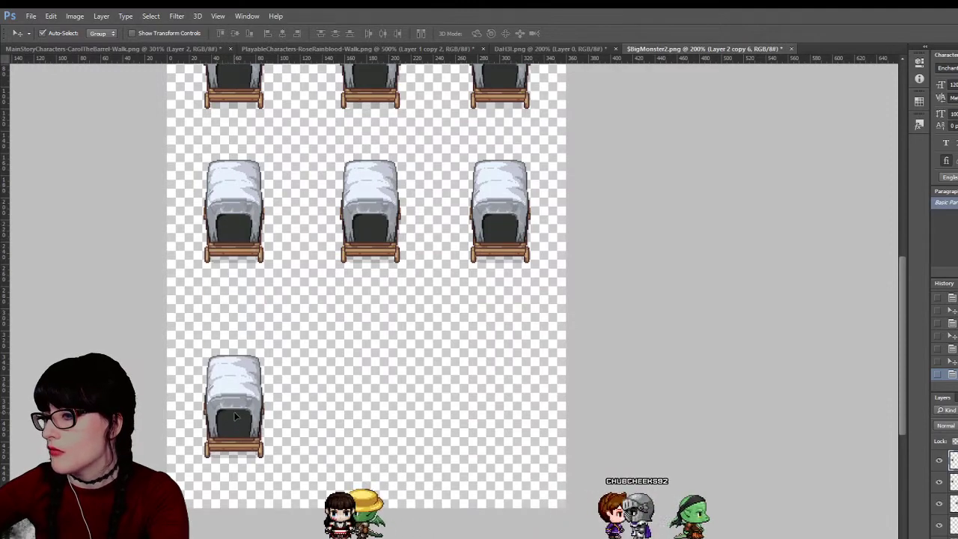
pyautogui.click(954, 461)
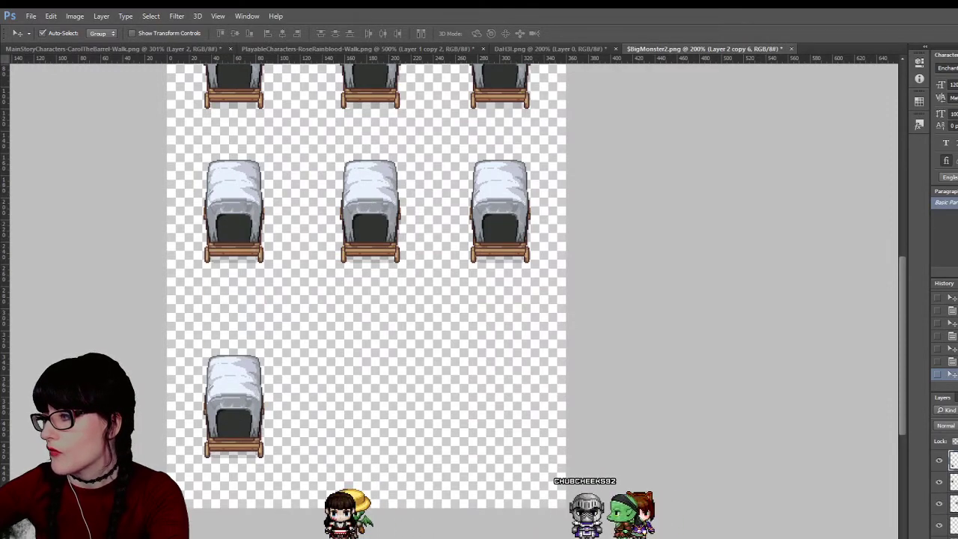
pyautogui.moveTo(241, 408); pyautogui.dragTo(372, 410)
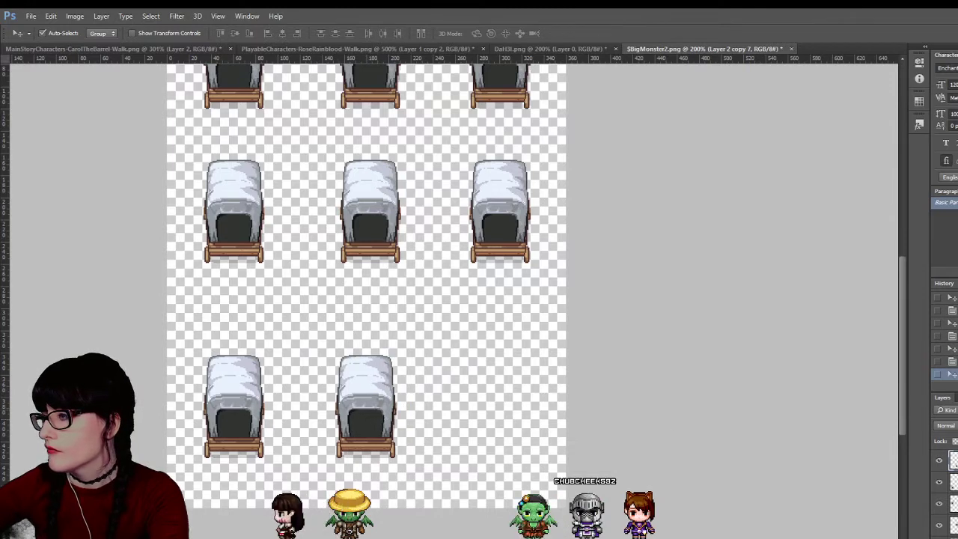
pyautogui.moveTo(365, 431); pyautogui.dragTo(497, 433)
# Compare the wagon grid with the monster layer, hide that layer again and move the three second-row wagons up
pyautogui.scroll(2, 519, 327)
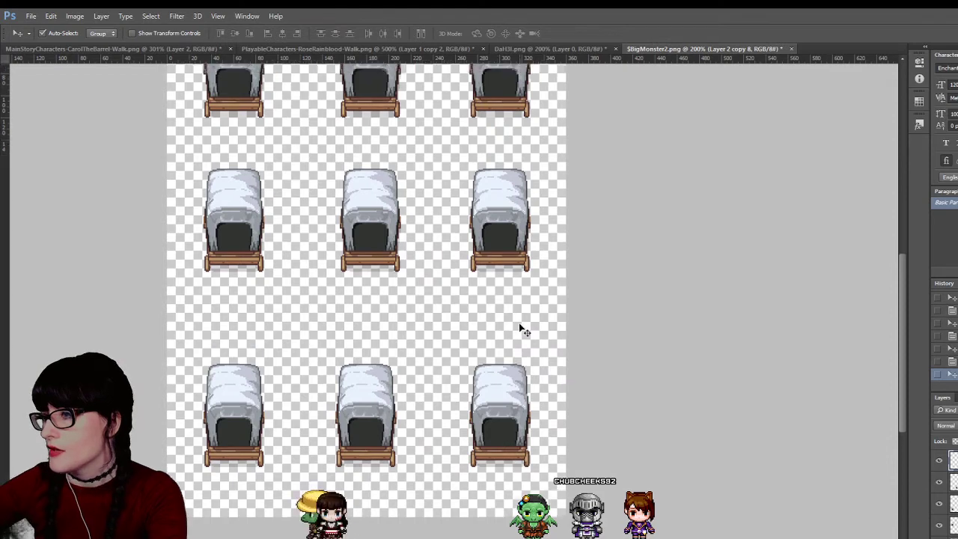
pyautogui.click(938, 536)
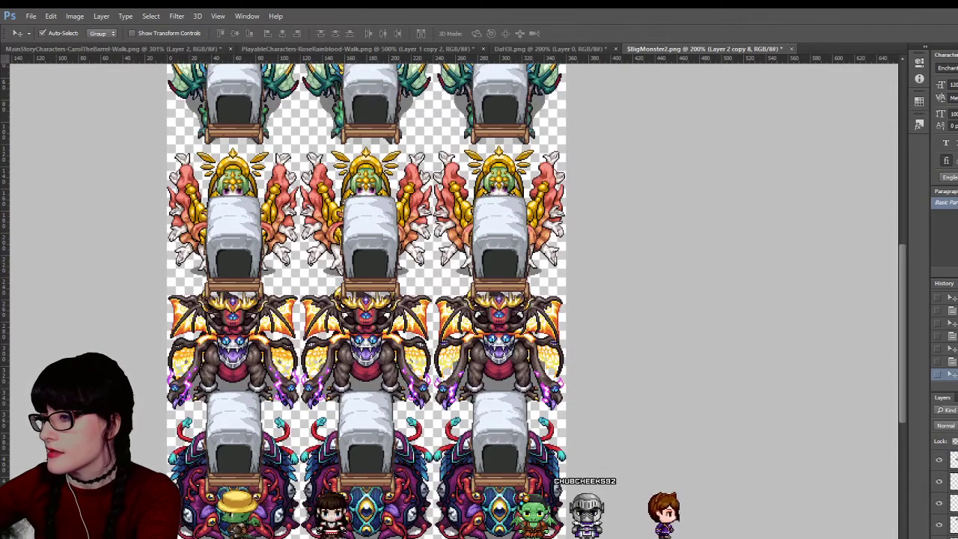
pyautogui.scroll(5, 642, 338)
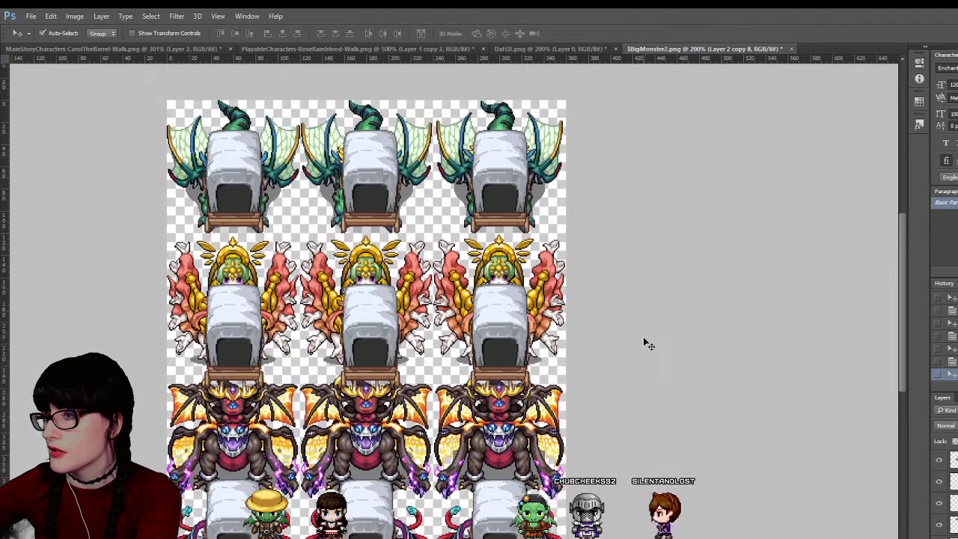
pyautogui.scroll(-4, 643, 338)
pyautogui.click(939, 536)
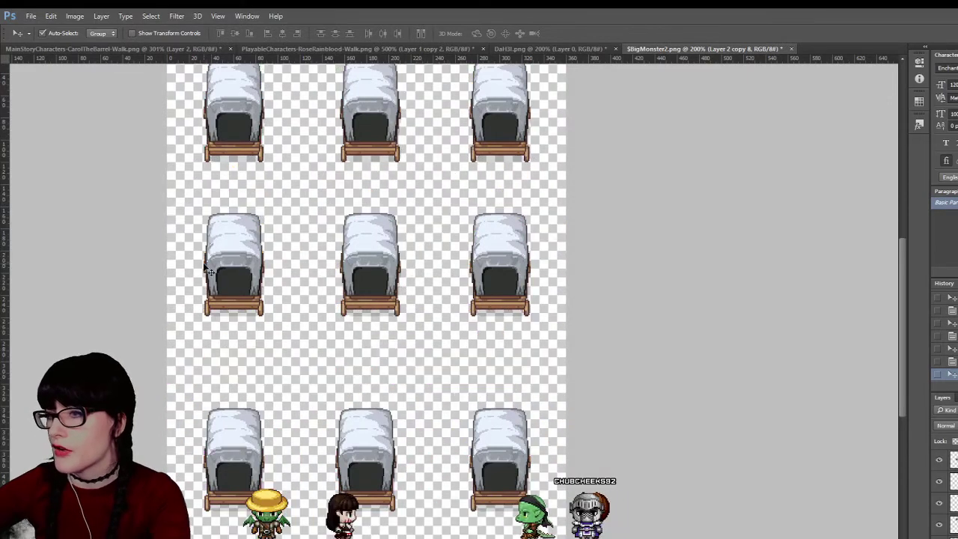
pyautogui.moveTo(248, 270); pyautogui.dragTo(248, 239)
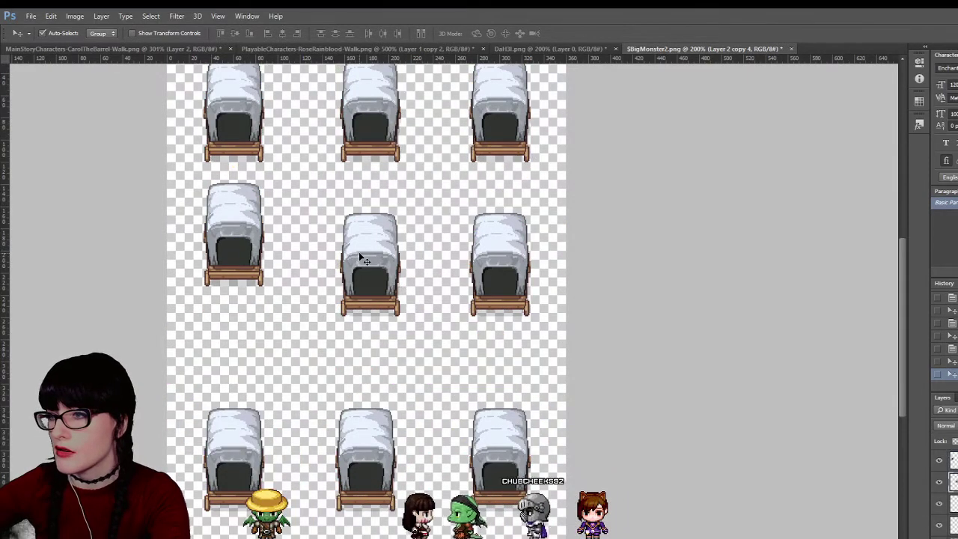
pyautogui.moveTo(364, 257); pyautogui.dragTo(363, 226)
pyautogui.moveTo(515, 252); pyautogui.dragTo(516, 211)
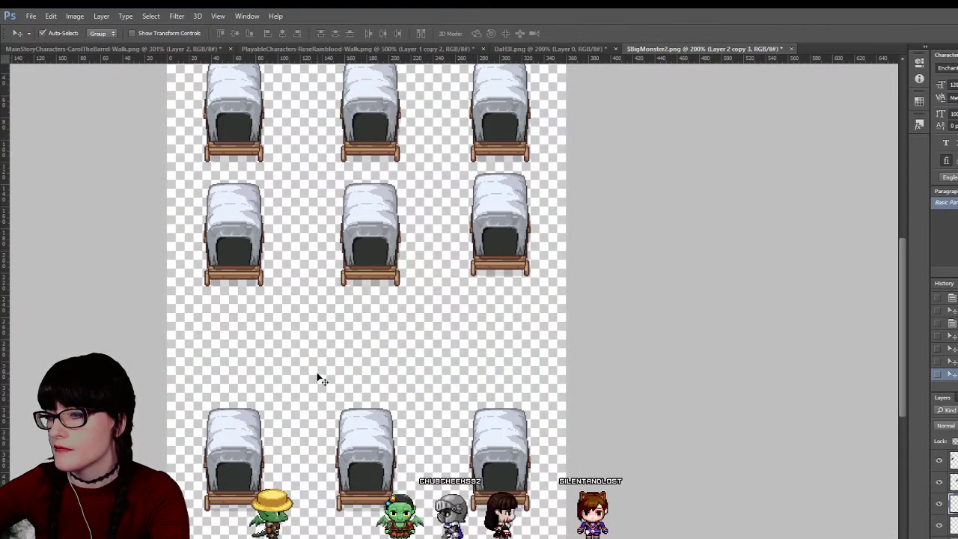
# Move the three third-row wagons up closer to the second row
pyautogui.moveTo(241, 462); pyautogui.dragTo(241, 372)
pyautogui.moveTo(371, 484); pyautogui.dragTo(375, 396)
pyautogui.moveTo(462, 469); pyautogui.dragTo(487, 389)
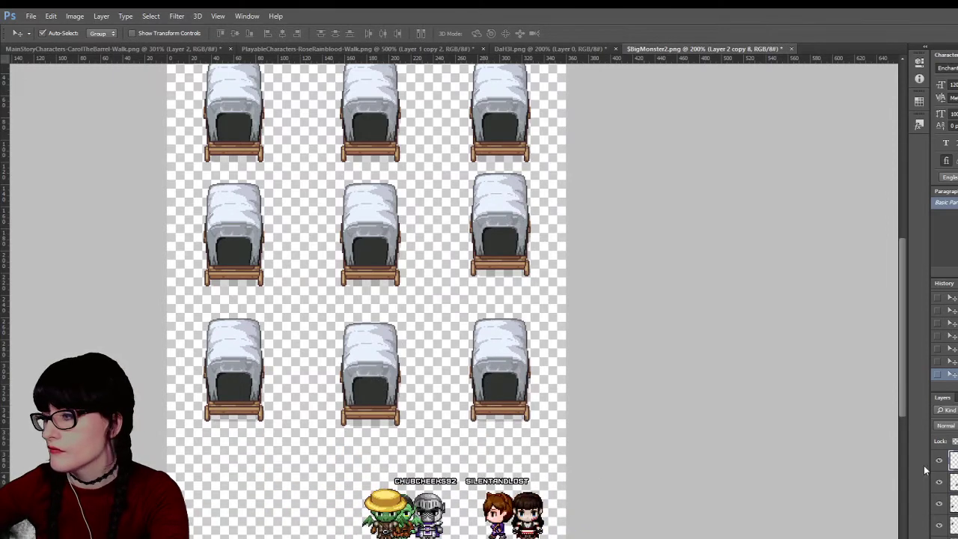
# Review the DaH3l.png wagon sheet, return to $BigMonster2.png and examine the spacing of its wagon rows at 300%
pyautogui.scroll(2, 449, 297)
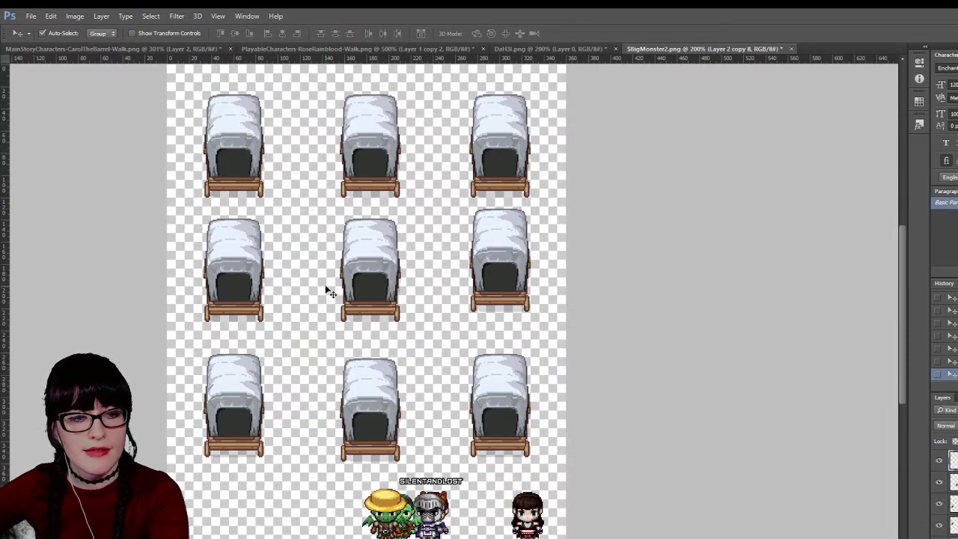
pyautogui.click(520, 48)
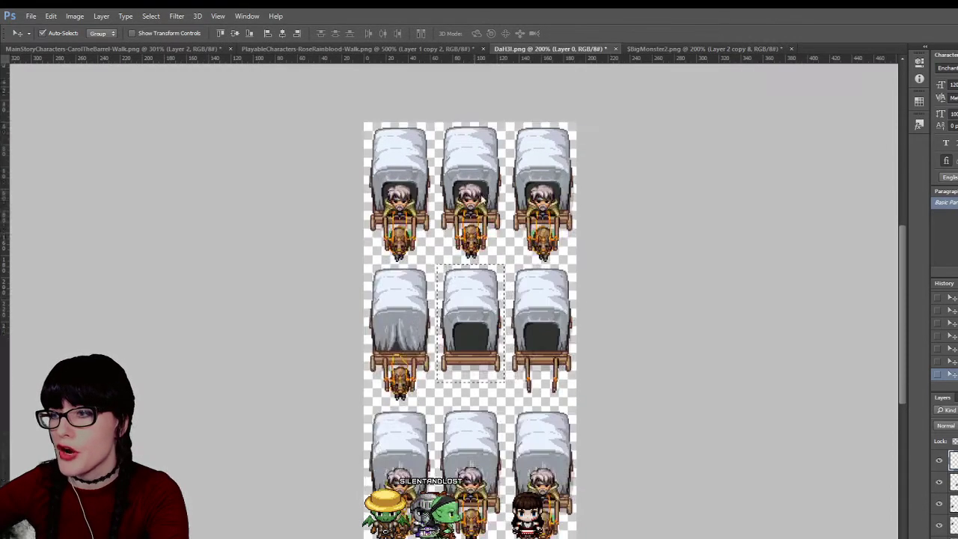
pyautogui.scroll(-4, 509, 240)
pyautogui.scroll(4, 505, 217)
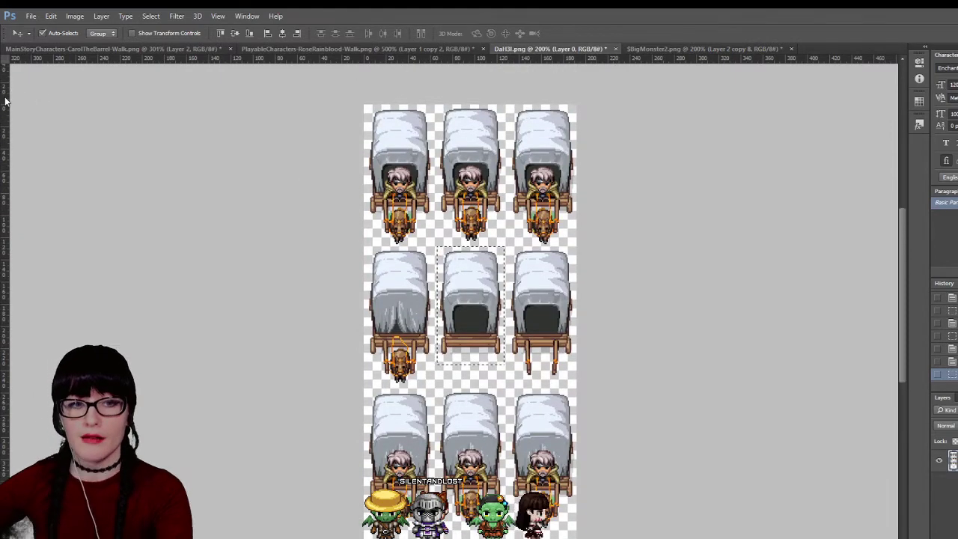
pyautogui.click(668, 48)
pyautogui.press('z')
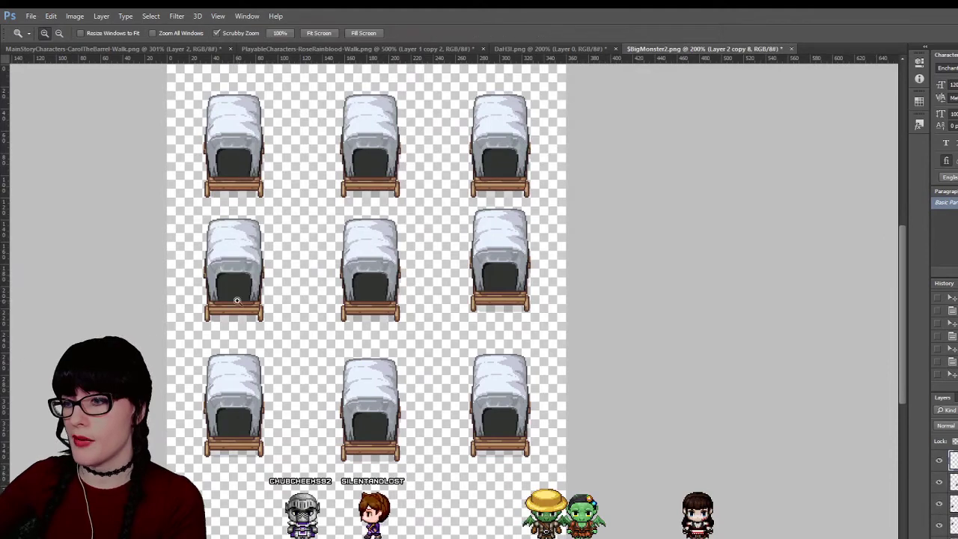
pyautogui.click(310, 100)
pyautogui.scroll(4, 299, 108)
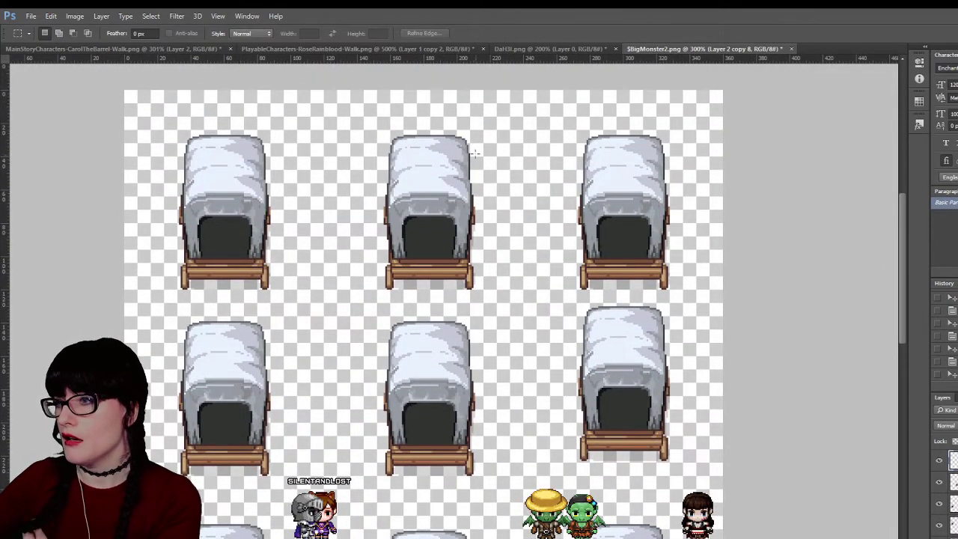
pyautogui.scroll(-5, 341, 254)
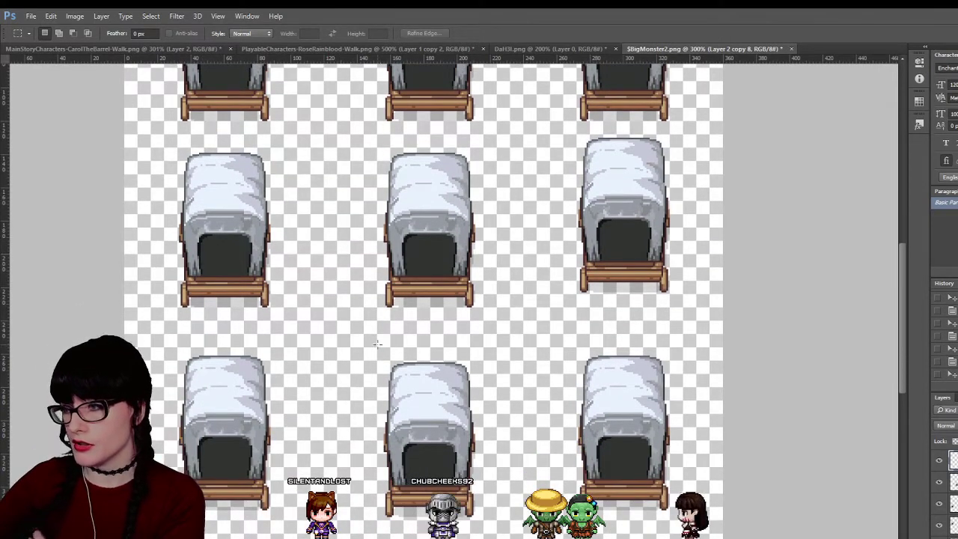
pyautogui.scroll(-1, 341, 254)
pyautogui.press('v')
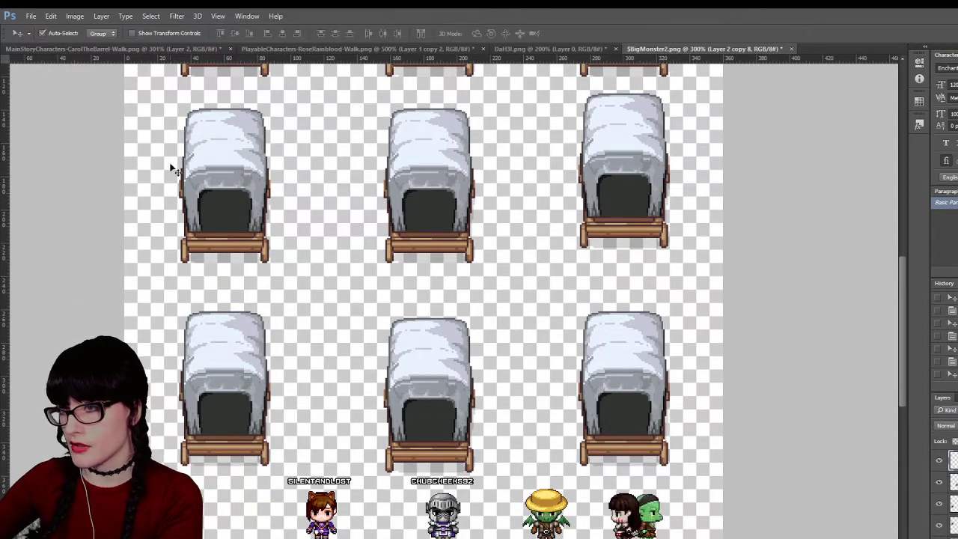
pyautogui.scroll(7, 171, 165)
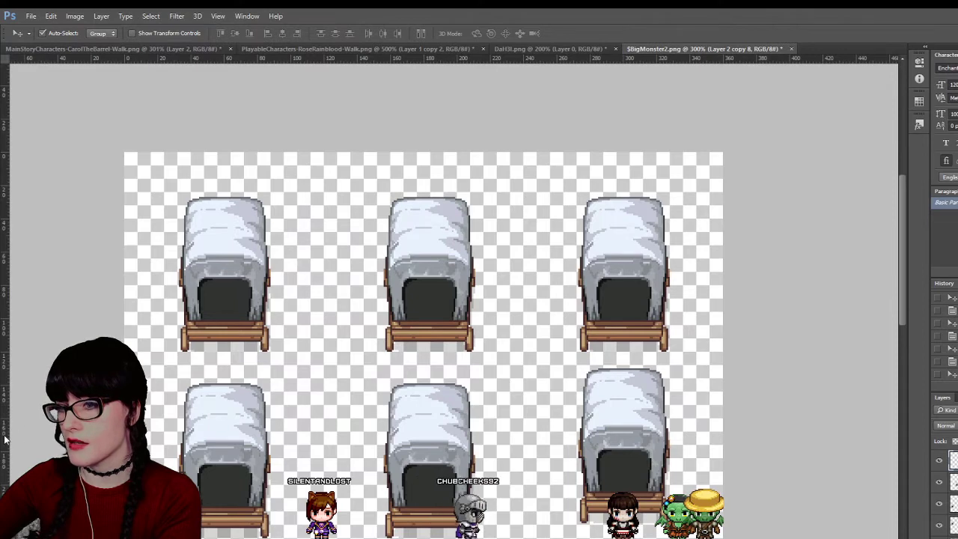
# Add vertical guides between the wagon columns, placing the one between the middle and right columns at about 240 px
pyautogui.moveTo(3, 440); pyautogui.dragTo(722, 402)
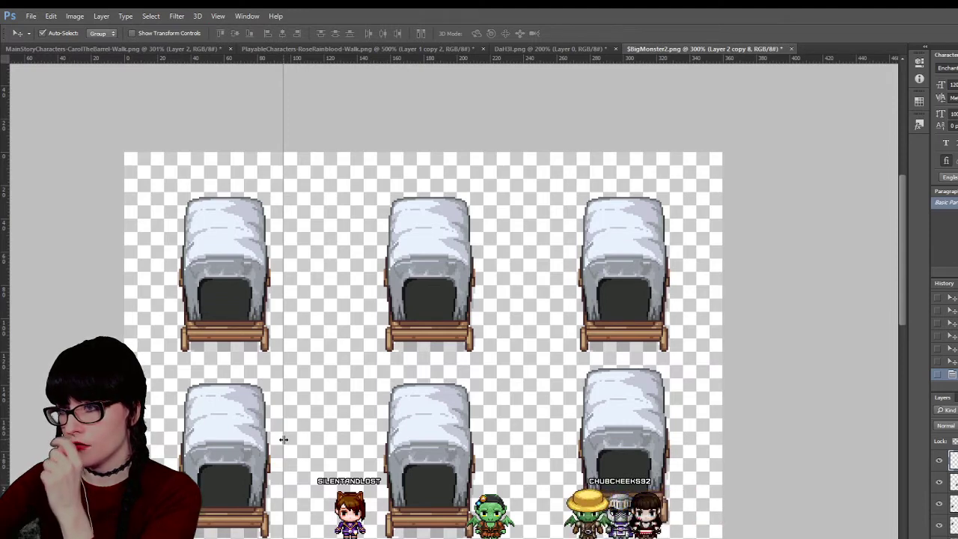
pyautogui.moveTo(284, 440); pyautogui.dragTo(5, 441)
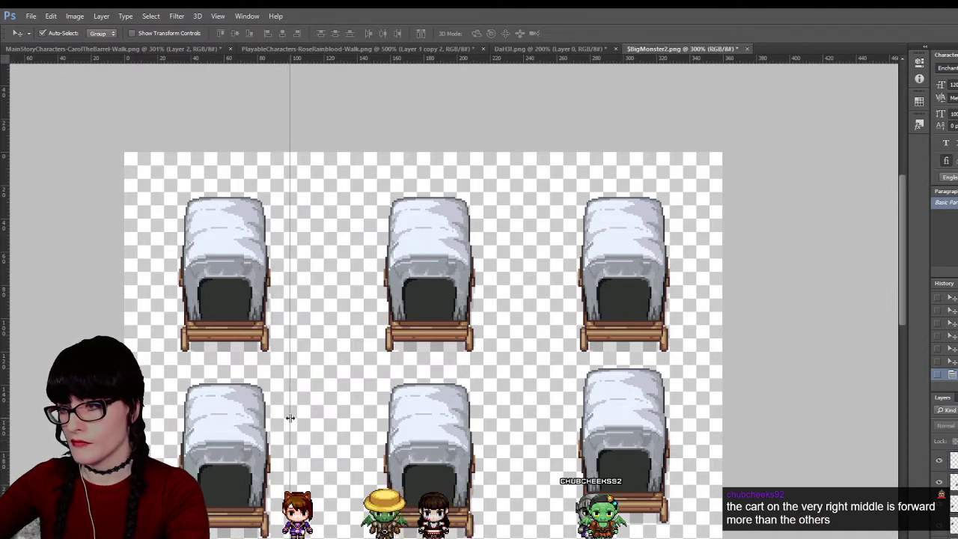
pyautogui.moveTo(297, 417); pyautogui.dragTo(522, 419)
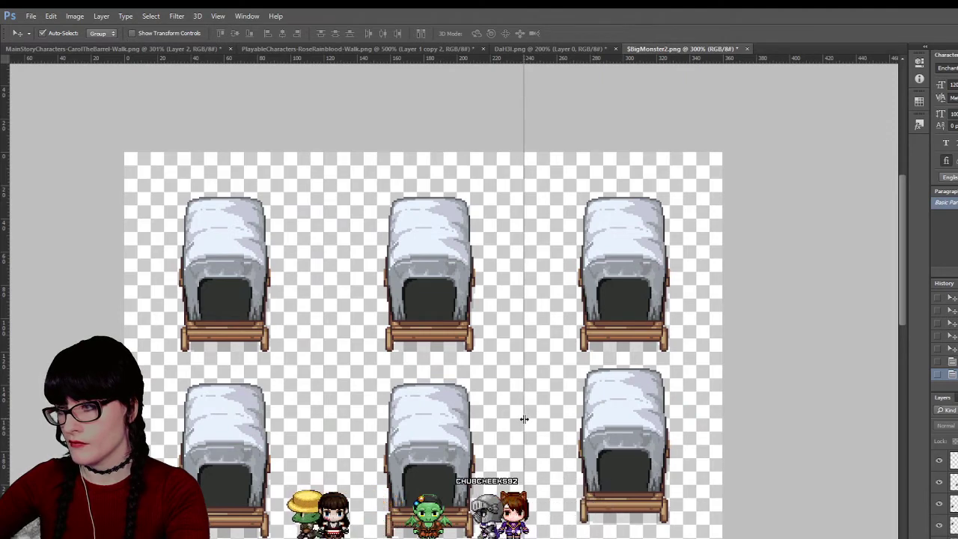
pyautogui.moveTo(522, 419); pyautogui.dragTo(524, 419)
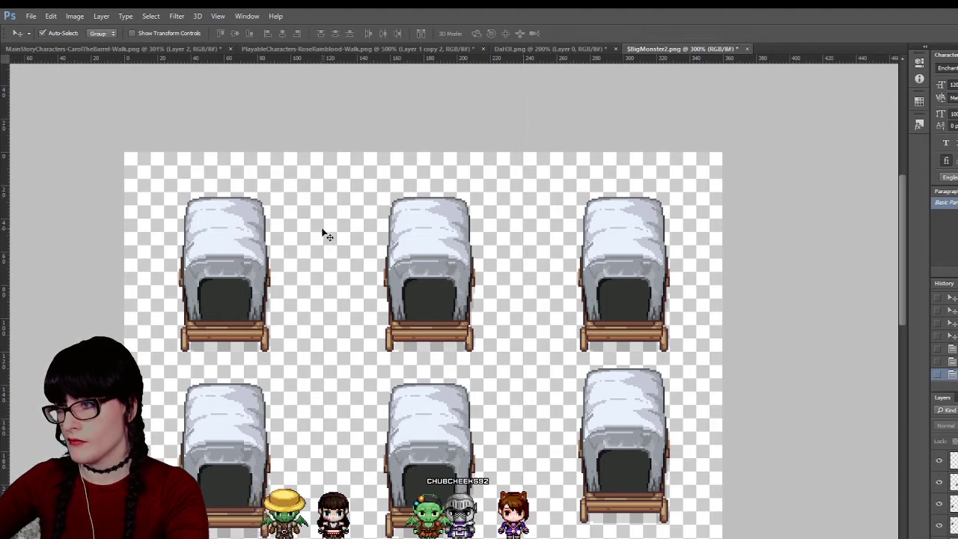
# Examine the vertical spacing and alignment of the three wagon rows across the sheet
pyautogui.scroll(-1, 337, 97)
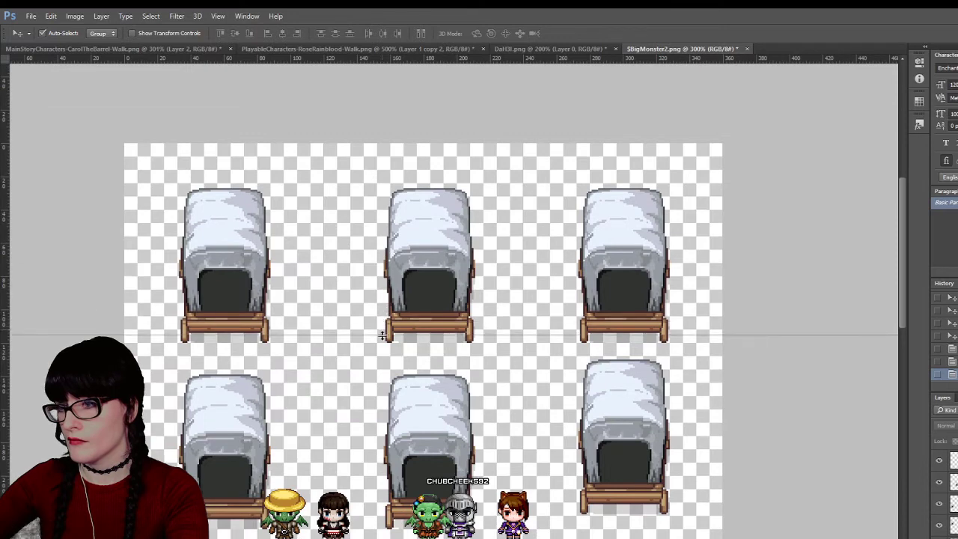
pyautogui.scroll(-1, 348, 244)
pyautogui.click(405, 237)
pyautogui.scroll(-5, 396, 228)
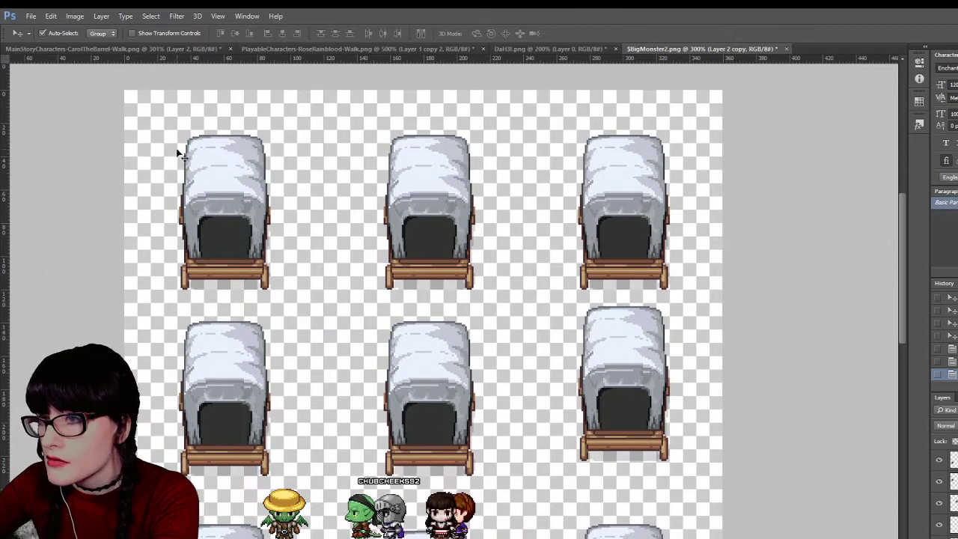
pyautogui.scroll(-10, 187, 225)
pyautogui.scroll(-5, 168, 325)
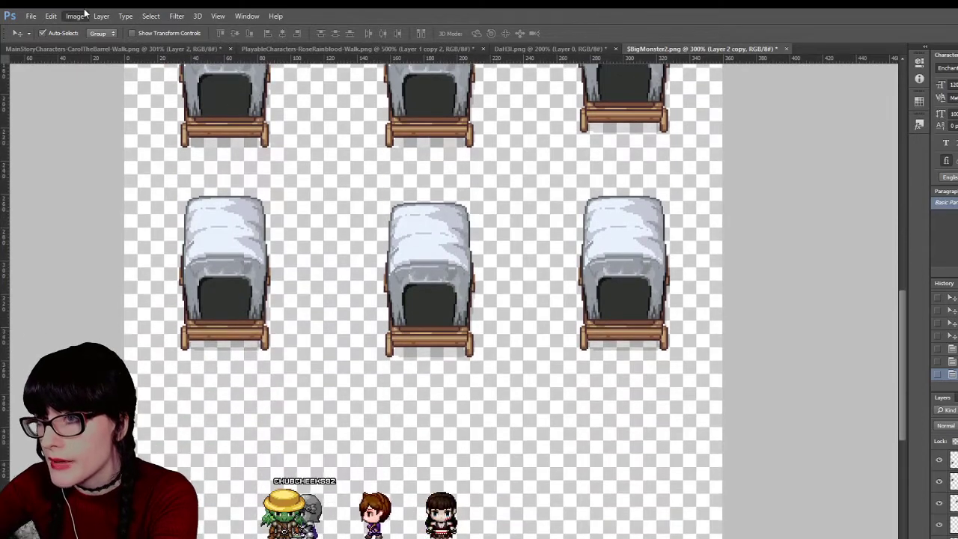
pyautogui.press('h')
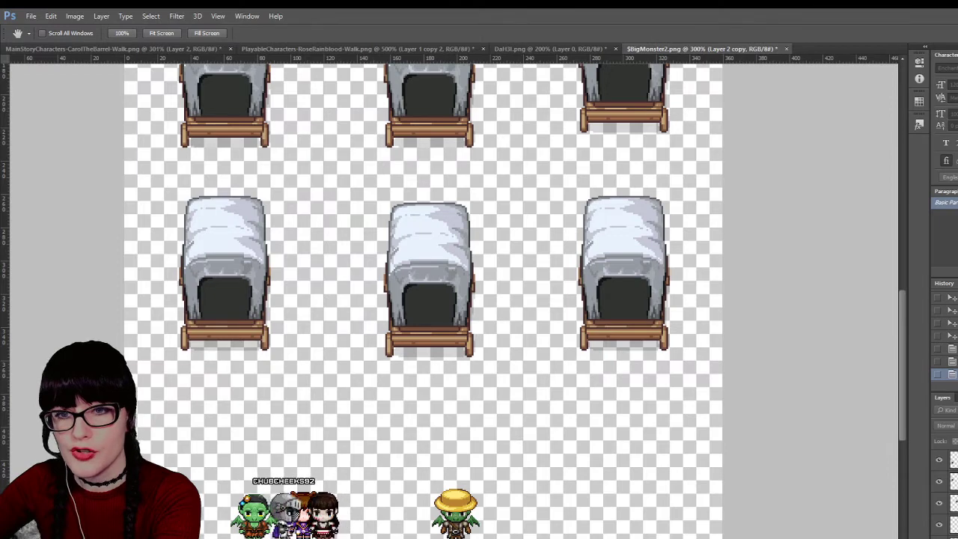
pyautogui.scroll(2, 627, 246)
pyautogui.press('v')
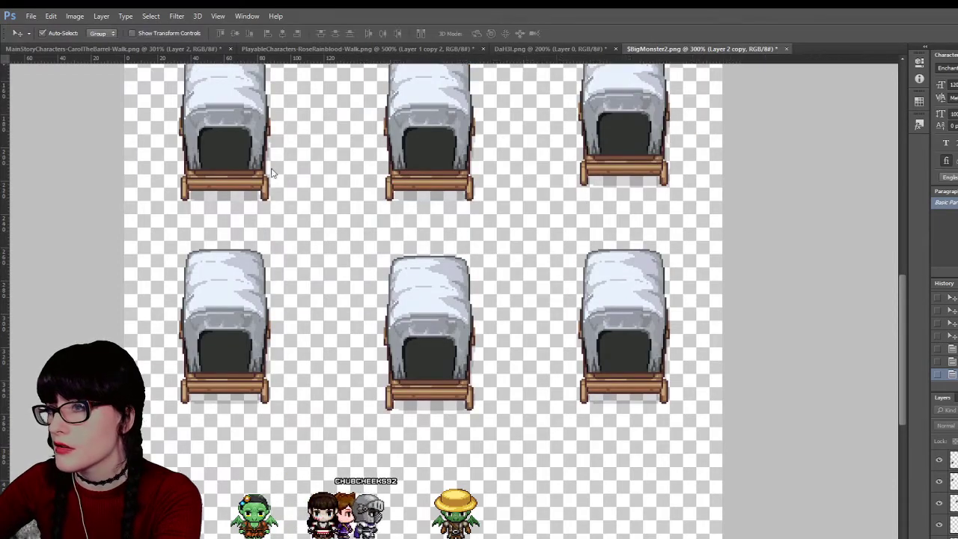
pyautogui.scroll(4, 270, 165)
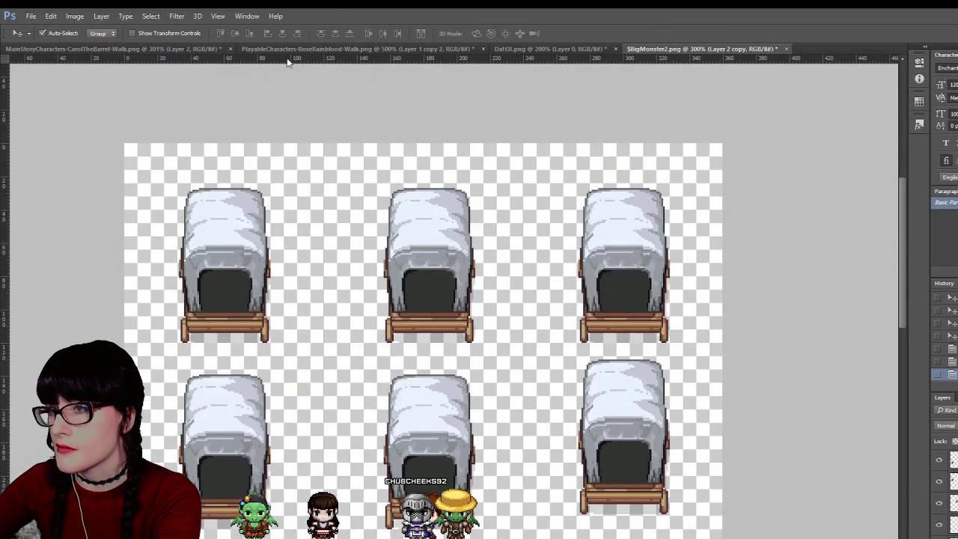
# Add horizontal guides dividing the wagon rows, including one at about 120 px and one at about 360 px
pyautogui.moveTo(288, 60); pyautogui.dragTo(262, 345)
pyautogui.moveTo(332, 59); pyautogui.dragTo(333, 75)
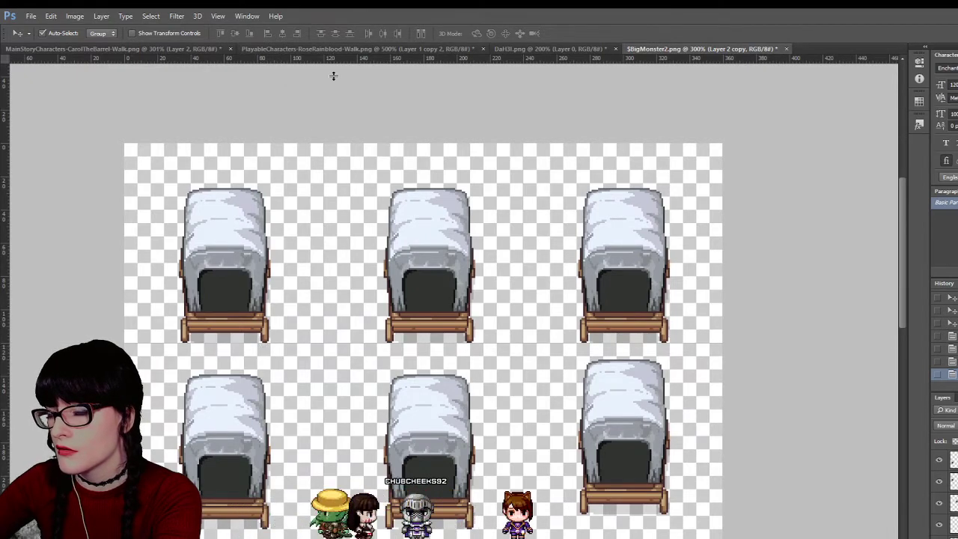
pyautogui.scroll(-3, 333, 311)
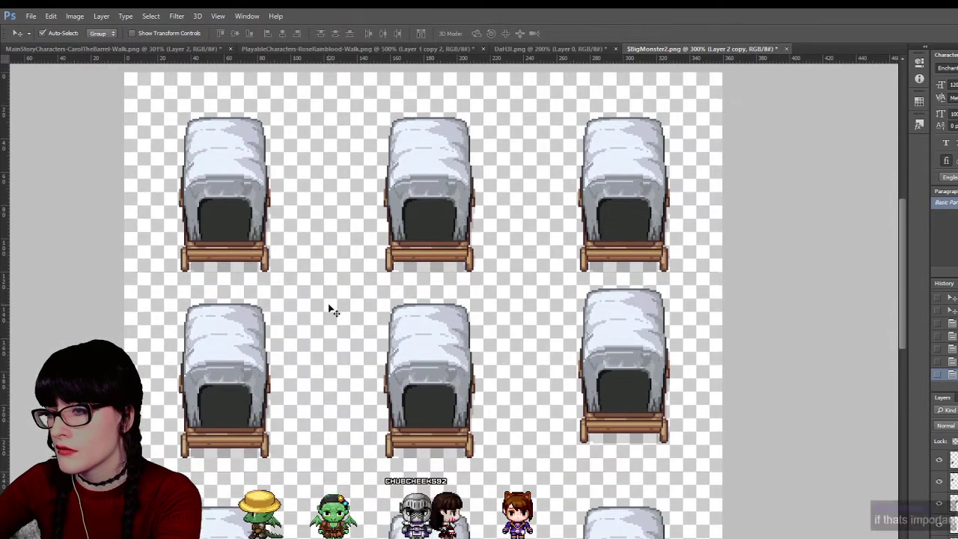
pyautogui.scroll(-10, 333, 310)
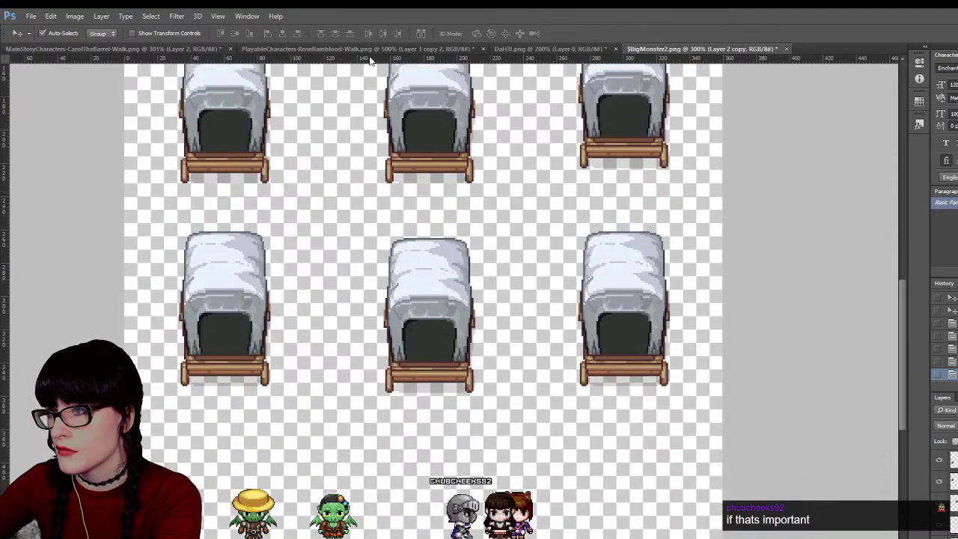
pyautogui.moveTo(369, 60); pyautogui.dragTo(351, 403)
pyautogui.moveTo(346, 402); pyautogui.dragTo(342, 395)
# Nudge the top-row middle wagon and the top-left wagon a few pixels right within their cells
pyautogui.scroll(3, 325, 349)
pyautogui.scroll(8, 326, 349)
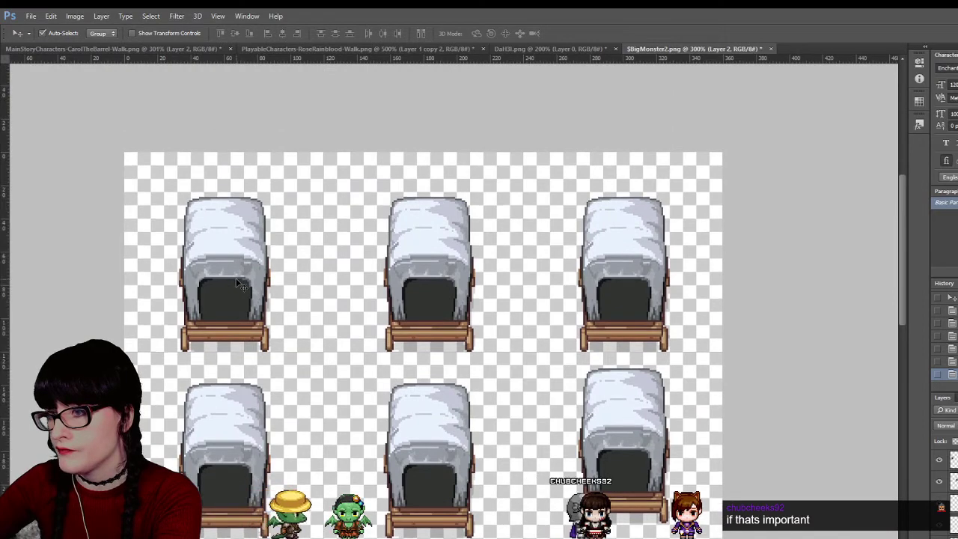
pyautogui.scroll(-3, 265, 295)
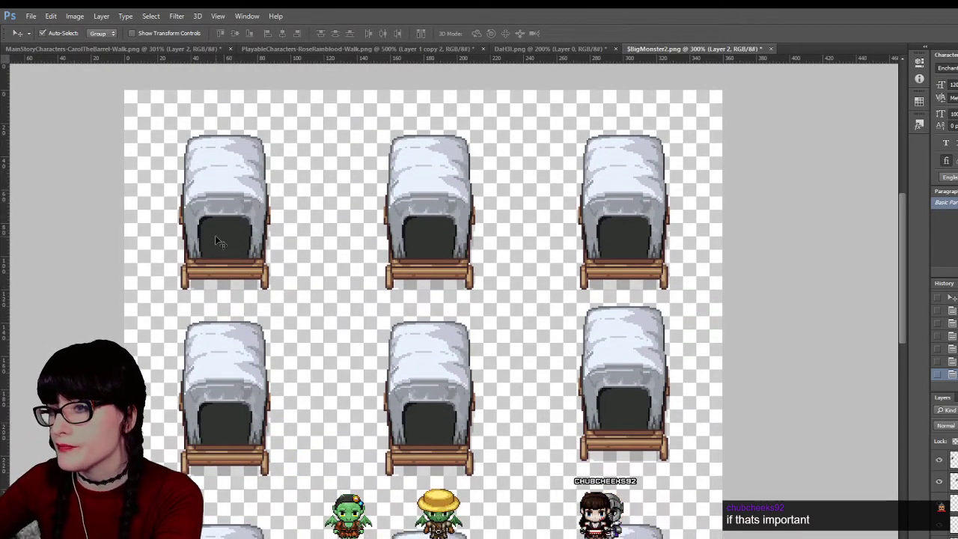
pyautogui.scroll(-2, 569, 363)
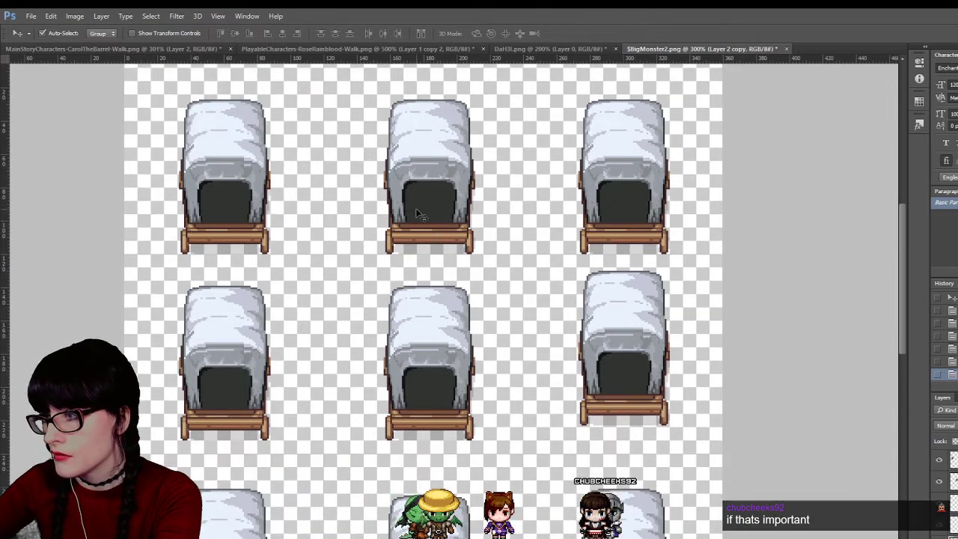
pyautogui.press('Right')
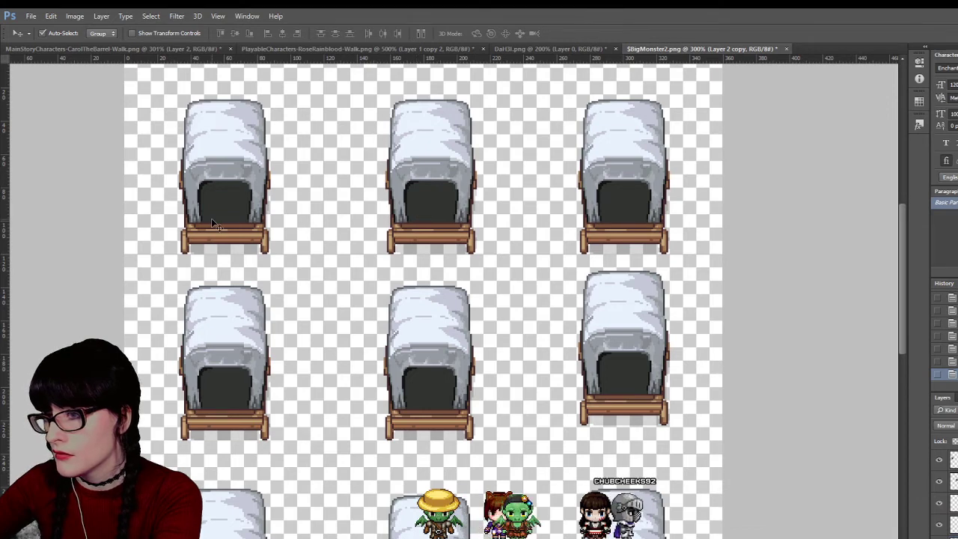
pyautogui.press('Right')
pyautogui.press('Right')
pyautogui.press('Right')
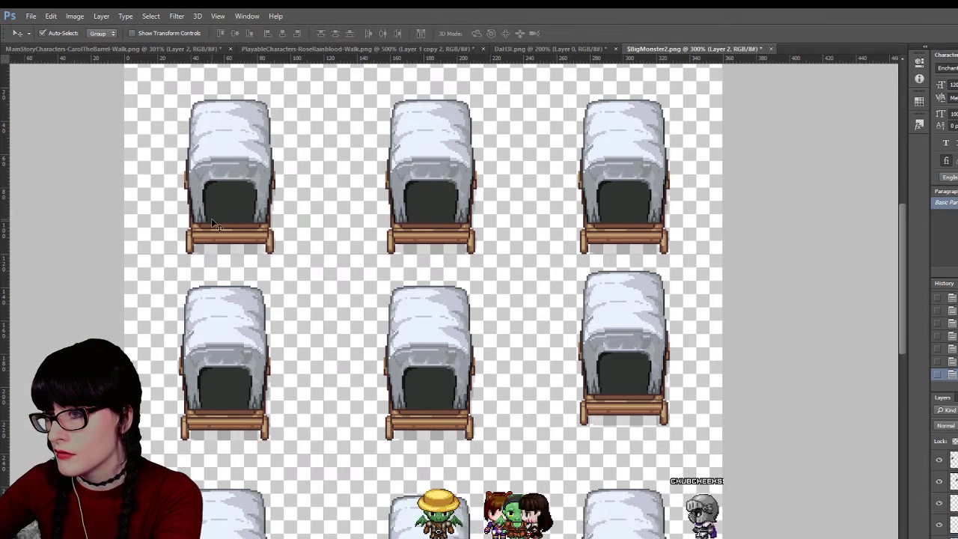
pyautogui.press('Right')
pyautogui.press('Right')
pyautogui.press('Left')
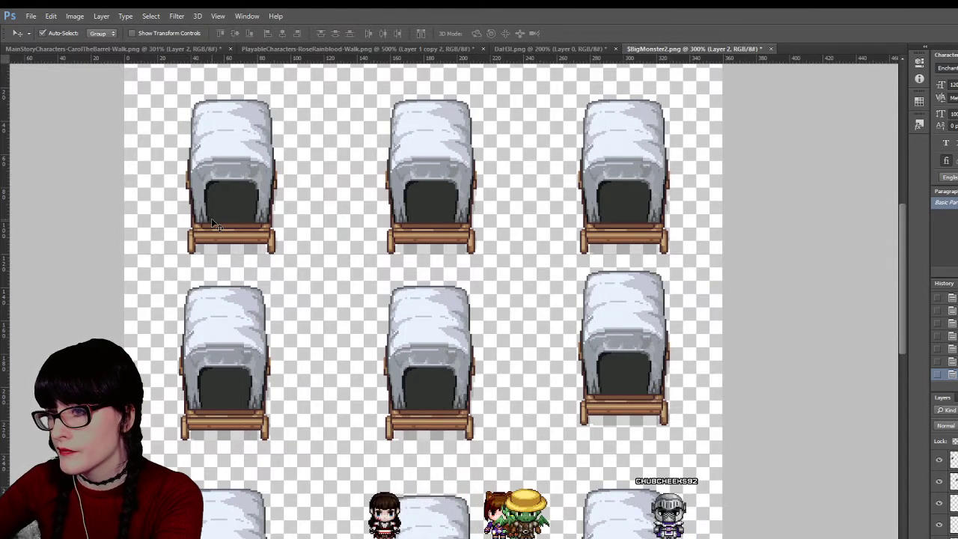
pyautogui.press('Right')
pyautogui.press('Left')
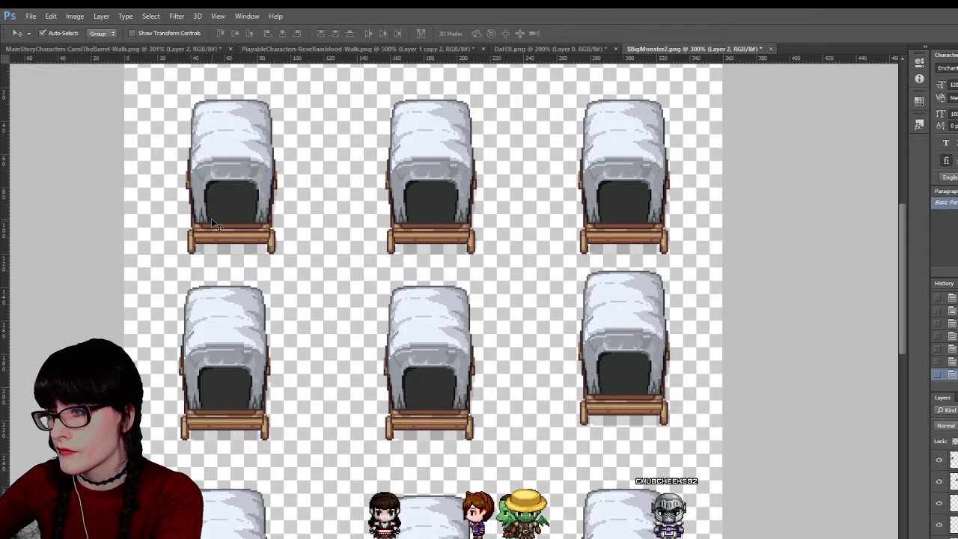
# Move the three second-row wagons down onto one level and nudge the right one slightly to the right
pyautogui.moveTo(217, 373); pyautogui.dragTo(224, 387)
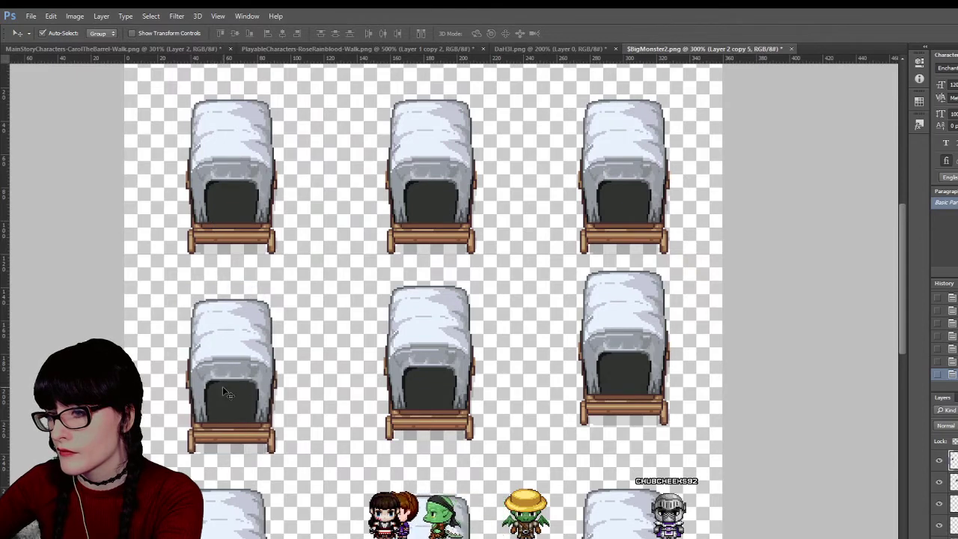
pyautogui.moveTo(447, 342); pyautogui.dragTo(447, 357)
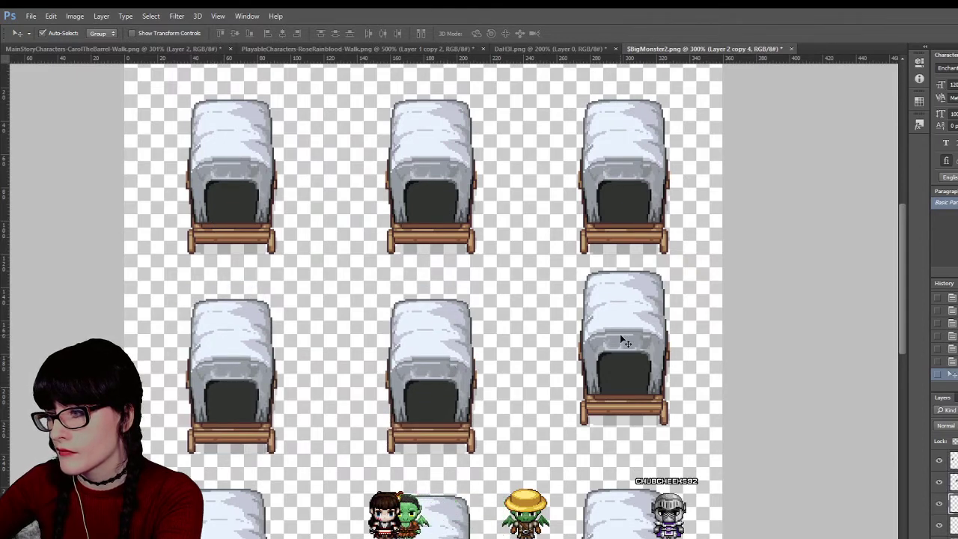
pyautogui.moveTo(620, 333); pyautogui.dragTo(621, 365)
pyautogui.scroll(-2, 621, 363)
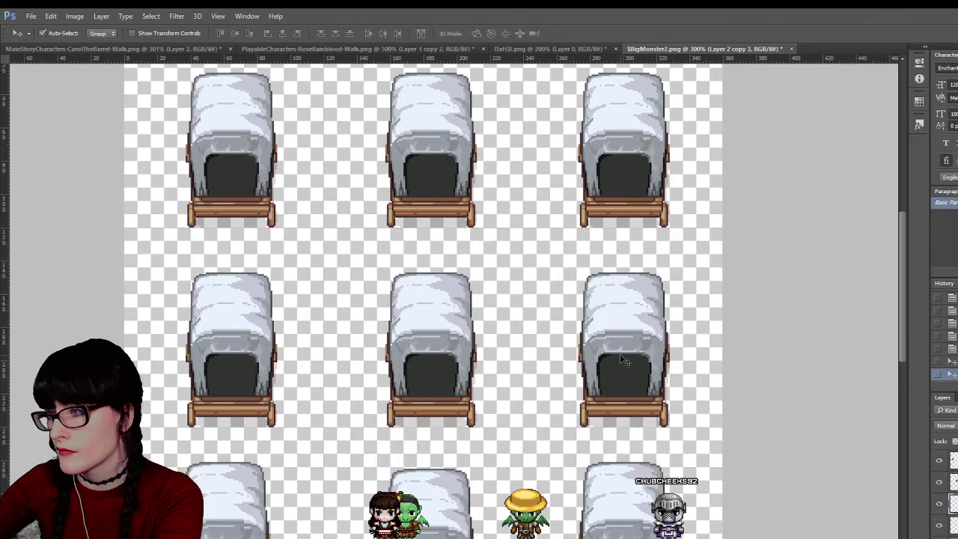
pyautogui.press('Right')
# Nudge the top-right wagon slightly right so it lines up with the wagon below it
pyautogui.press('Right')
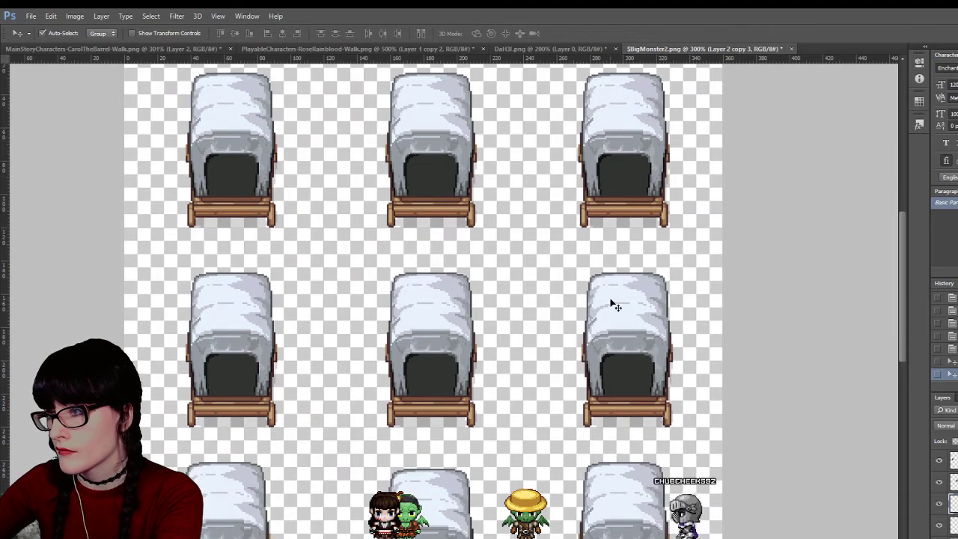
pyautogui.click(608, 169)
pyautogui.press('Right')
pyautogui.press('Right')
pyautogui.press('Right')
pyautogui.press('Right')
pyautogui.press('Right')
pyautogui.press('Right')
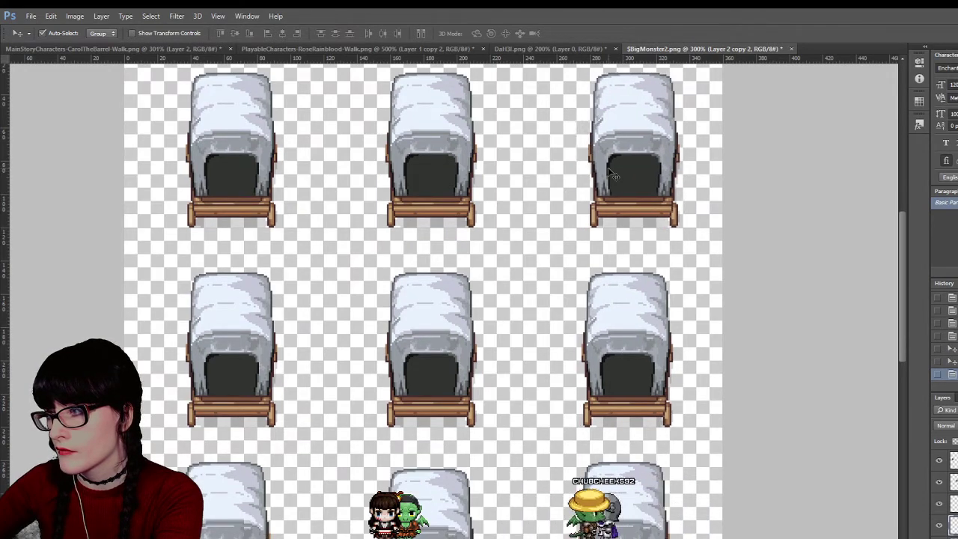
pyautogui.press('Left')
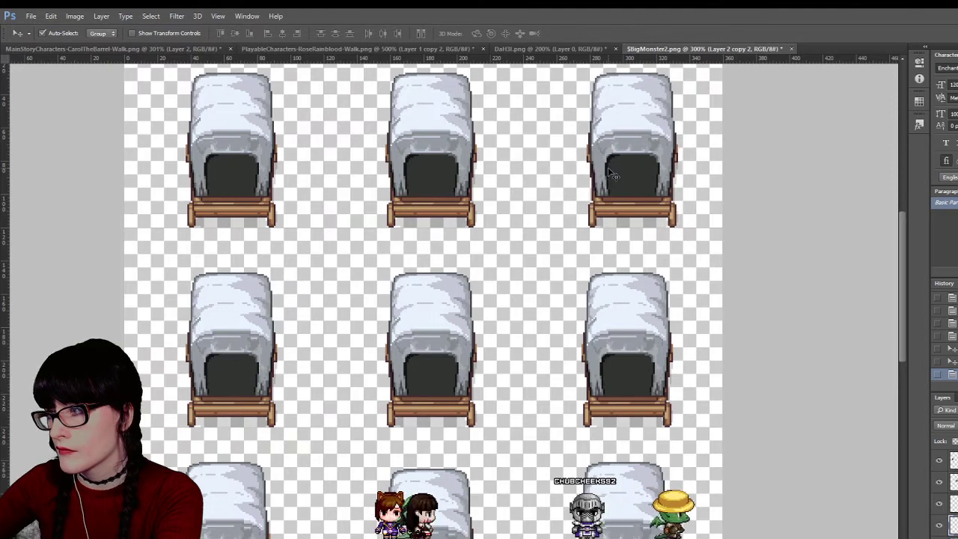
pyautogui.press('Left')
# Center the top-row middle wagon in its cell by nudging it a few pixels left
pyautogui.press('Left')
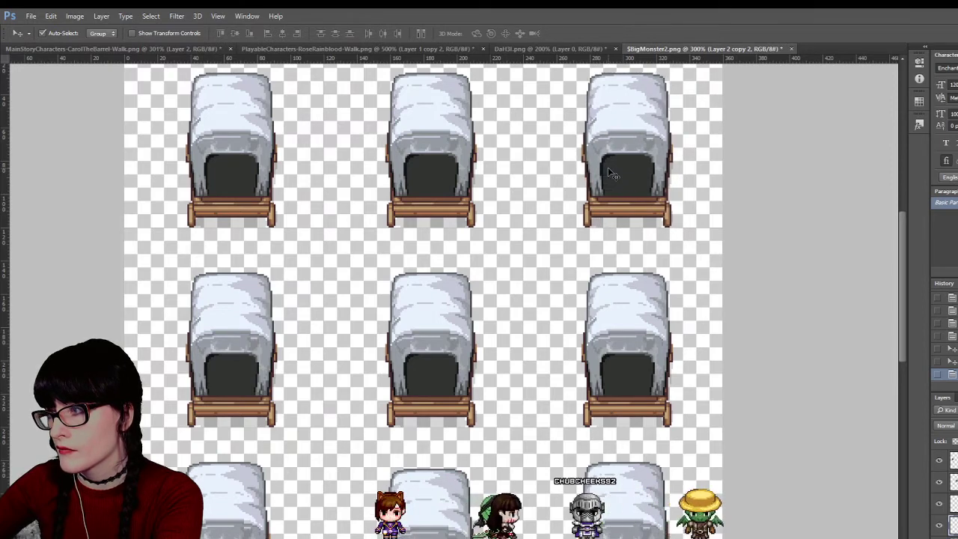
pyautogui.click(421, 196)
pyautogui.press('Right')
pyautogui.press('Right')
pyautogui.press('Right')
# Center the top-left wagon in its cell by nudging it slightly left
pyautogui.press('Left')
pyautogui.press('Left')
pyautogui.press('Left')
pyautogui.press('Left')
pyautogui.press('Left')
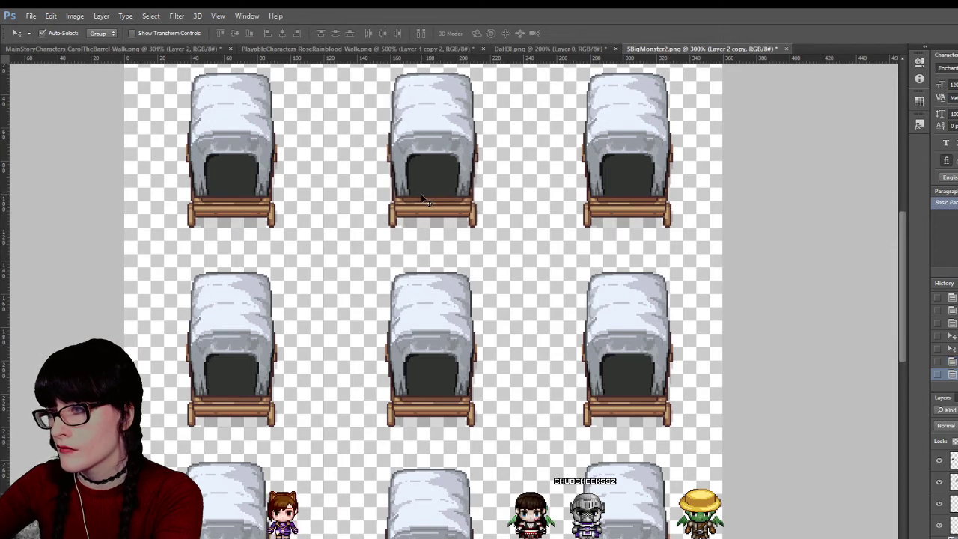
pyautogui.click(244, 189)
pyautogui.press('Right')
pyautogui.press('Right')
pyautogui.press('Left')
pyautogui.press('Left')
pyautogui.press('Left')
pyautogui.press('Left')
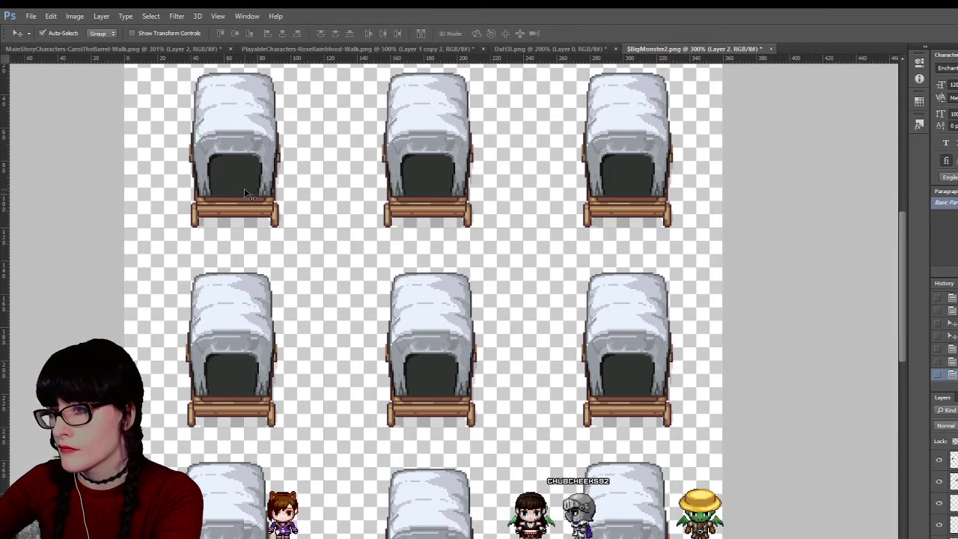
# Nudge the second-row left wagon slightly left to line up with the top-left wagon
pyautogui.click(226, 319)
pyautogui.press('Right')
pyautogui.press('Right')
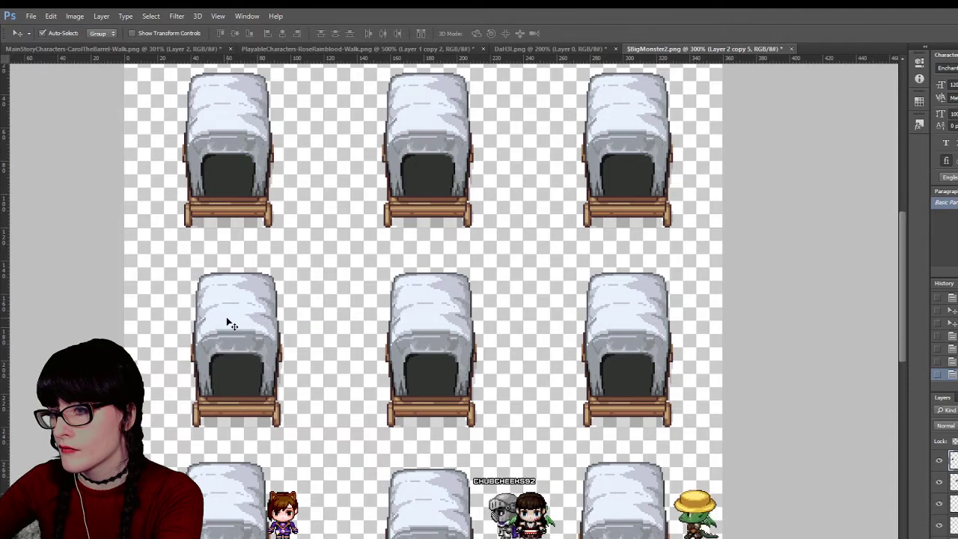
pyautogui.press('Left')
pyautogui.press('Left')
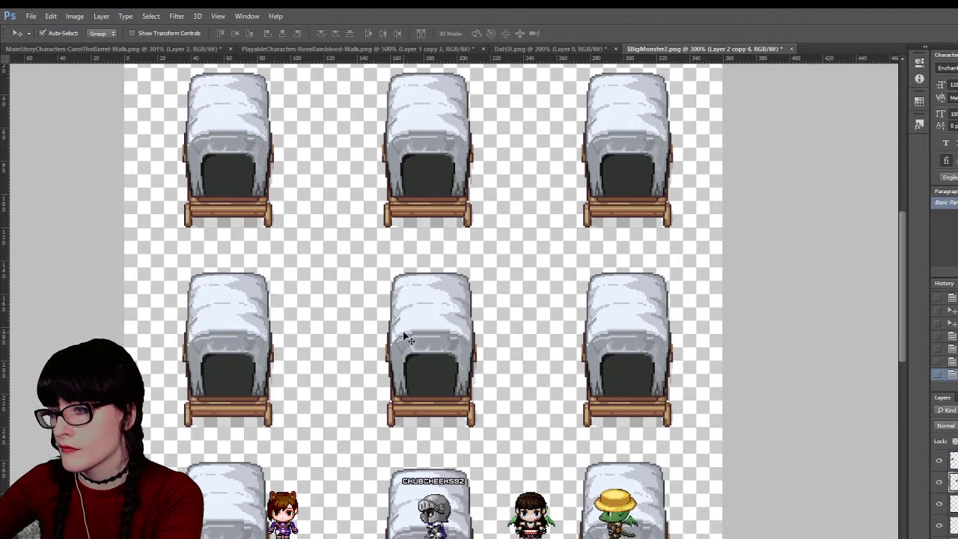
# Nudge the second-row middle wagon left to line up with the top-row middle wagon
pyautogui.click(407, 337)
pyautogui.press('Right')
pyautogui.press('Right')
pyautogui.press('Left')
pyautogui.press('Left')
pyautogui.press('Left')
pyautogui.press('Left')
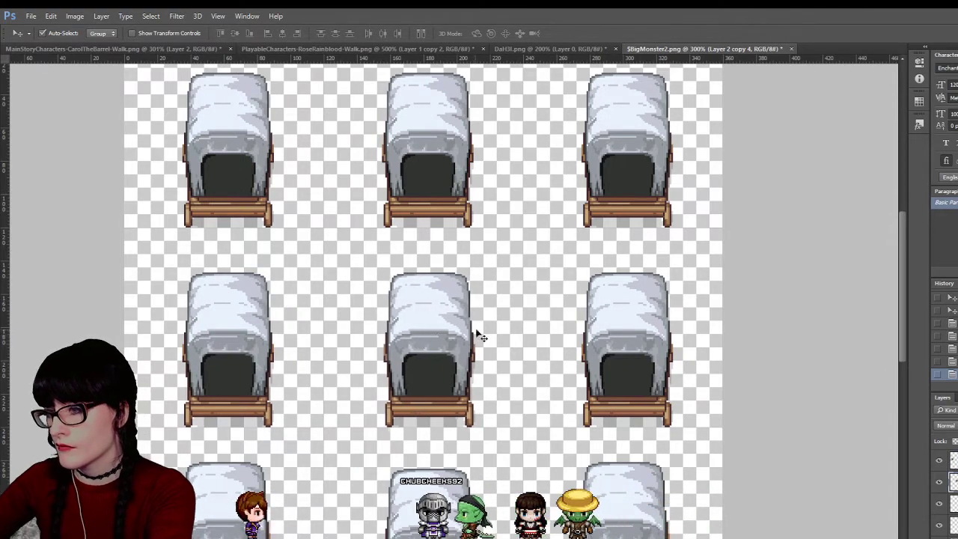
# Try shifting the second-row right wagon farther right, then bring it back beneath the top-right wagon
pyautogui.click(606, 352)
pyautogui.press('Right')
pyautogui.press('Right')
pyautogui.press('Right')
pyautogui.press('Right')
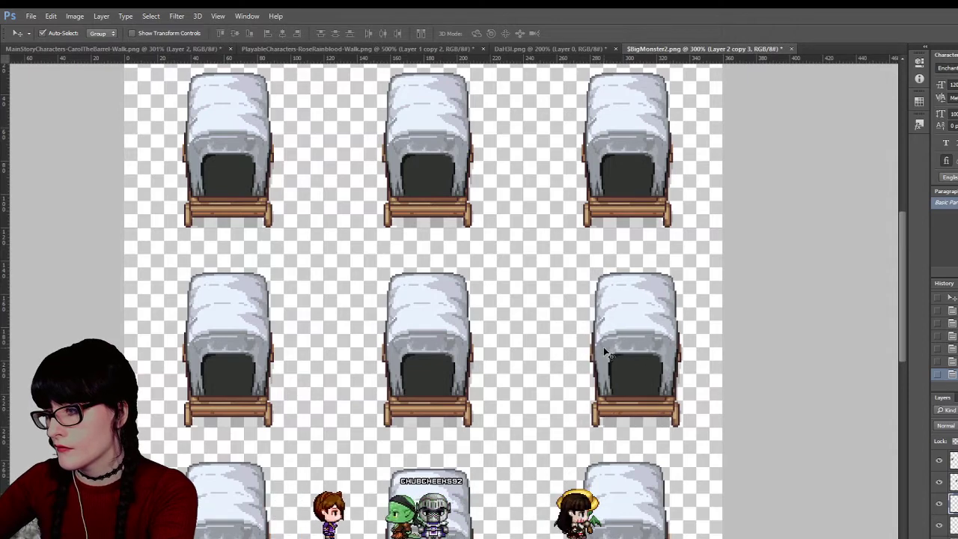
pyautogui.press('Left')
pyautogui.press('Left')
pyautogui.press('Left')
pyautogui.press('Left')
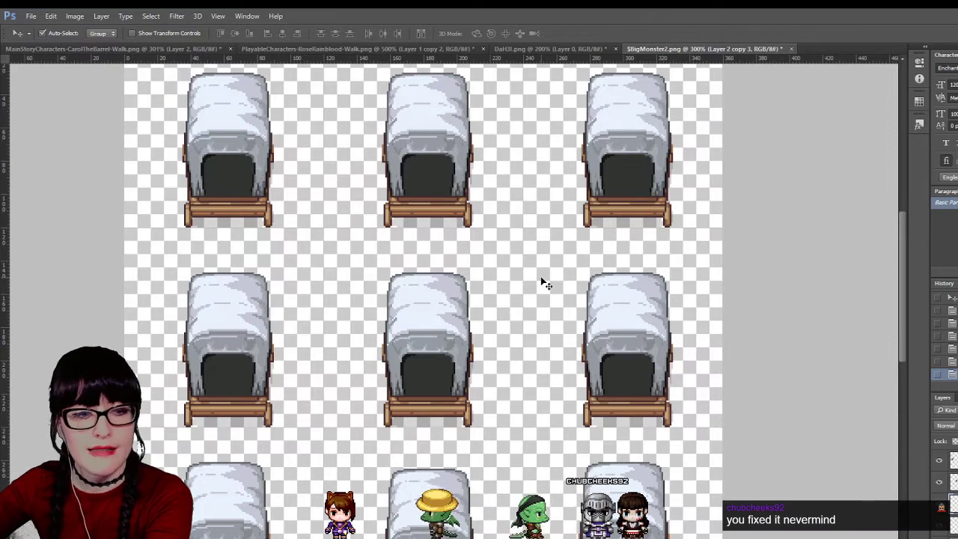
pyautogui.scroll(-2, 509, 365)
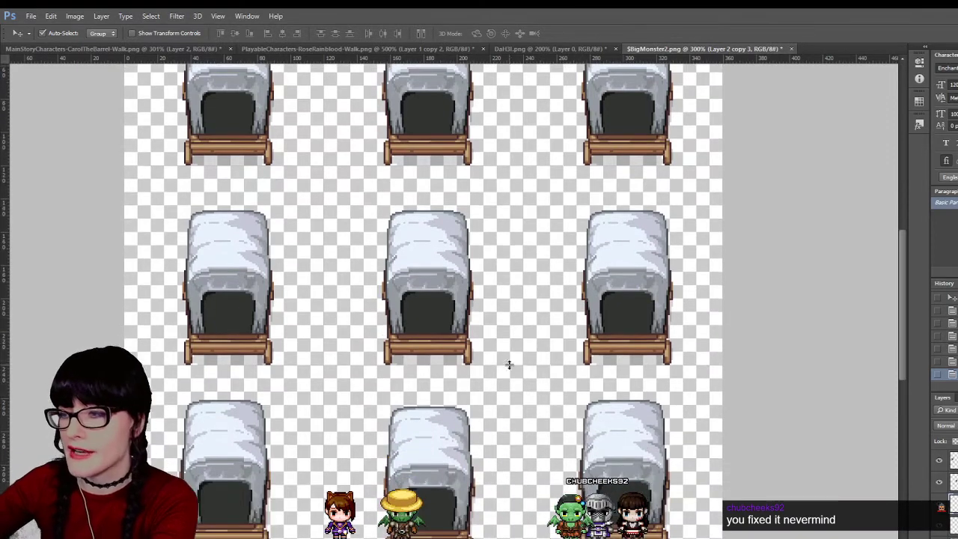
# Nudge the third-row left wagon down and slightly right to line it up beneath the second-row left wagon
pyautogui.scroll(-3, 509, 365)
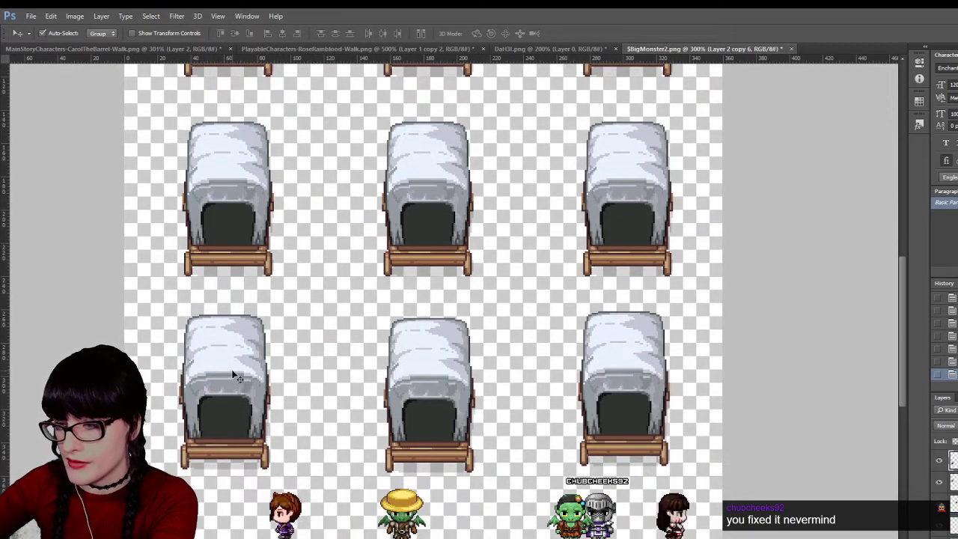
pyautogui.press('Down')
pyautogui.press('Down')
pyautogui.press('Down')
pyautogui.press('Down')
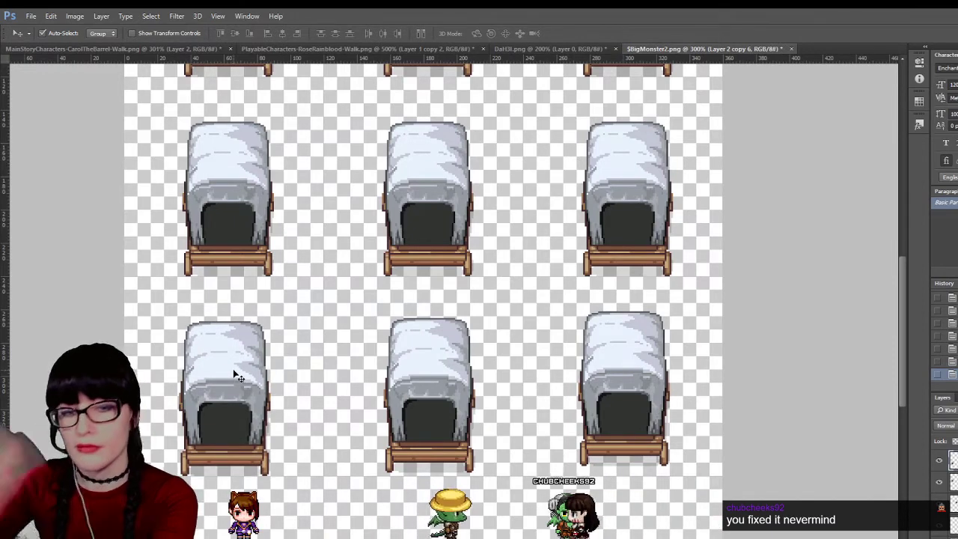
pyautogui.press('Right')
pyautogui.press('Right')
pyautogui.press('Right')
pyautogui.press('Right')
pyautogui.press('Right')
pyautogui.press('Right')
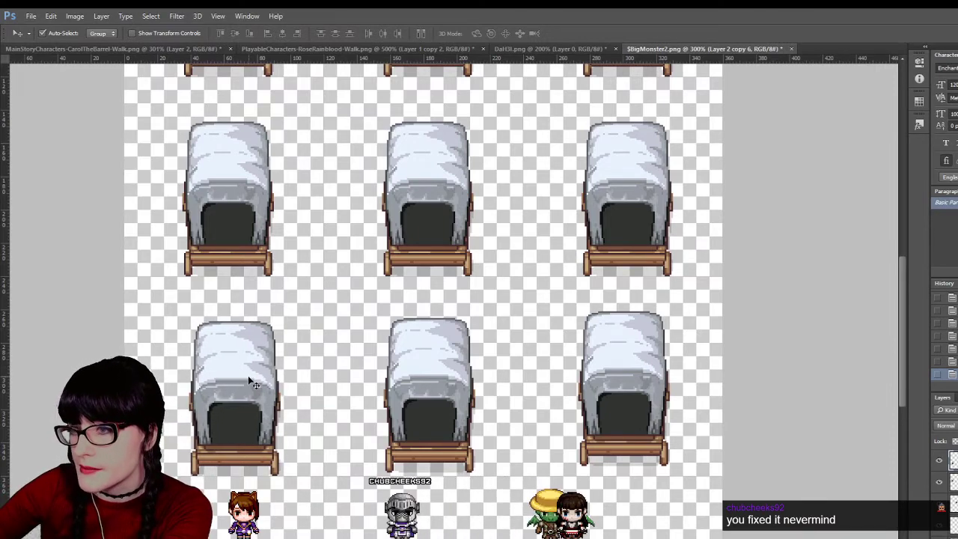
pyautogui.press('Left')
pyautogui.press('Left')
pyautogui.press('Left')
# Nudge the third-row middle wagon down level with the left one and align it beneath the second-row middle wagon
pyautogui.click(408, 411)
pyautogui.press('Down')
pyautogui.press('Down')
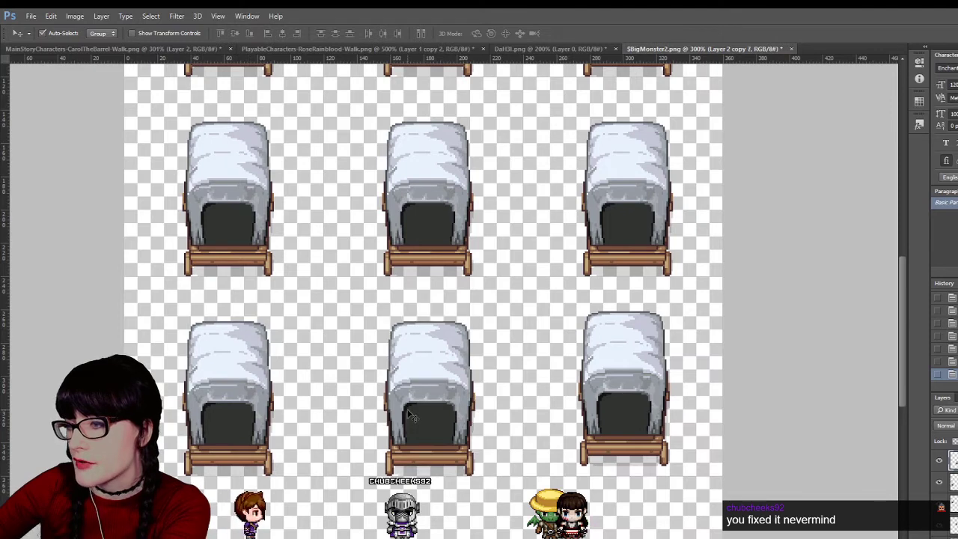
pyautogui.press('Right')
pyautogui.press('Right')
pyautogui.press('Right')
pyautogui.press('Right')
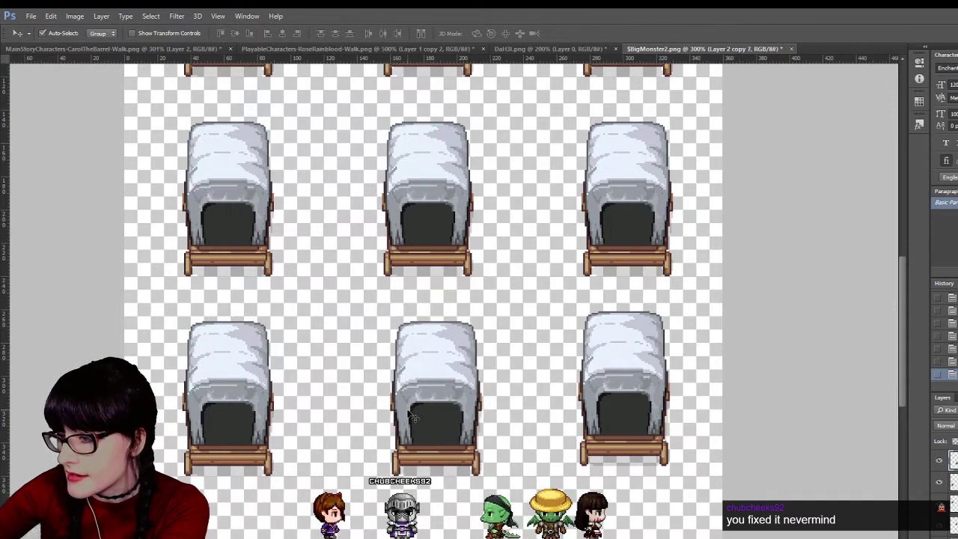
pyautogui.press('Left')
pyautogui.press('Left')
pyautogui.press('Left')
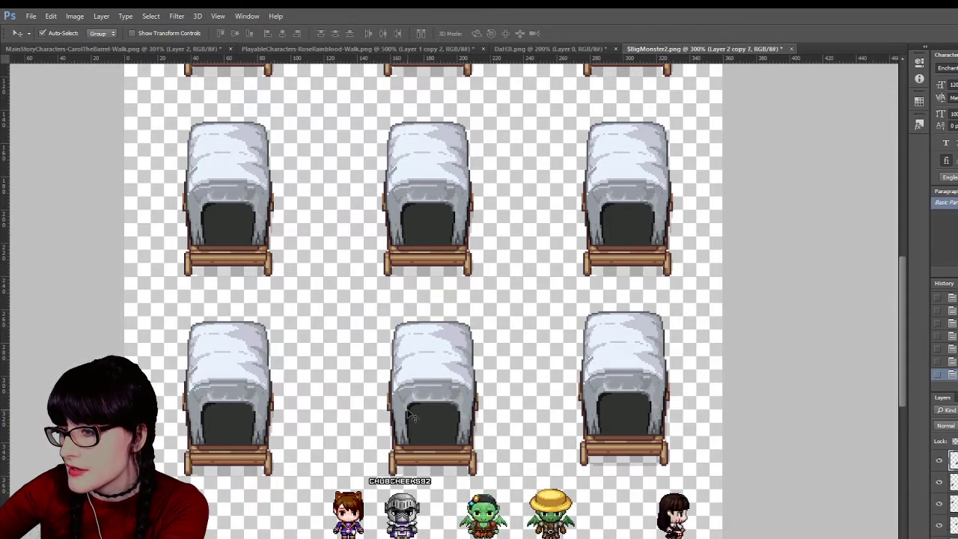
pyautogui.press('Right')
pyautogui.press('Right')
pyautogui.press('Left')
pyautogui.press('Left')
pyautogui.press('Left')
pyautogui.press('Left')
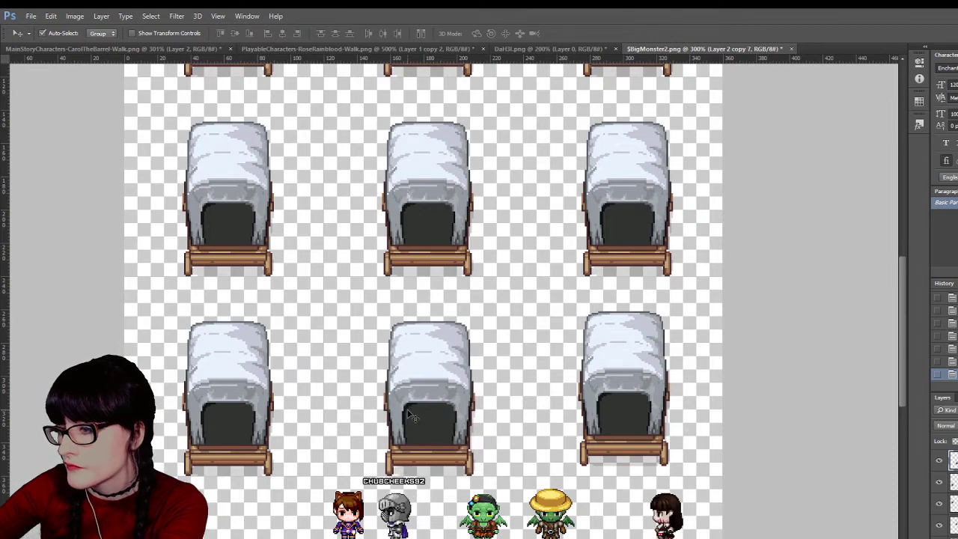
# Nudge the third-row right wagon down level with its row and right to align it beneath the second-row right wagon
pyautogui.click(621, 425)
pyautogui.press('Down')
pyautogui.press('Down')
pyautogui.press('Down')
pyautogui.press('Down')
pyautogui.press('Down')
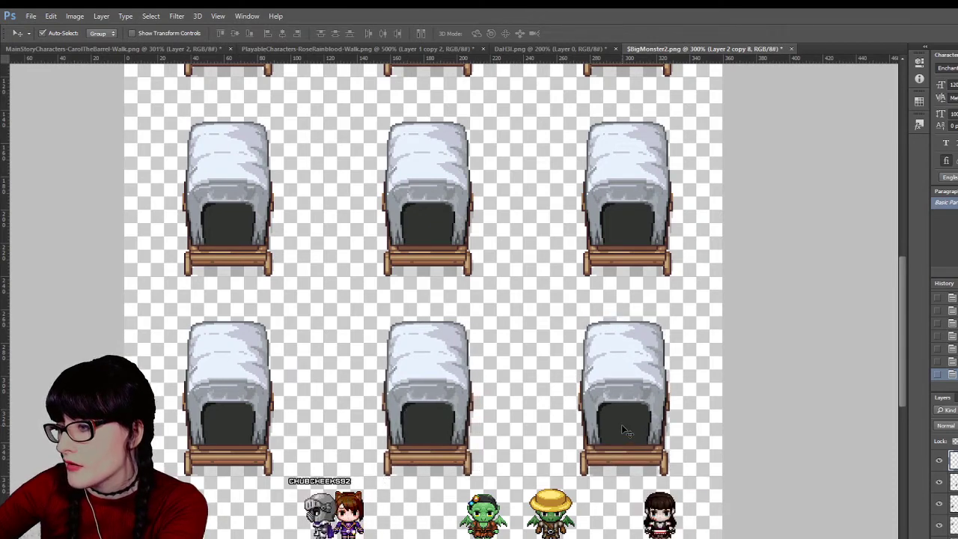
pyautogui.press('Right')
pyautogui.press('Right')
pyautogui.press('Right')
pyautogui.press('Right')
pyautogui.press('Right')
pyautogui.press('Right')
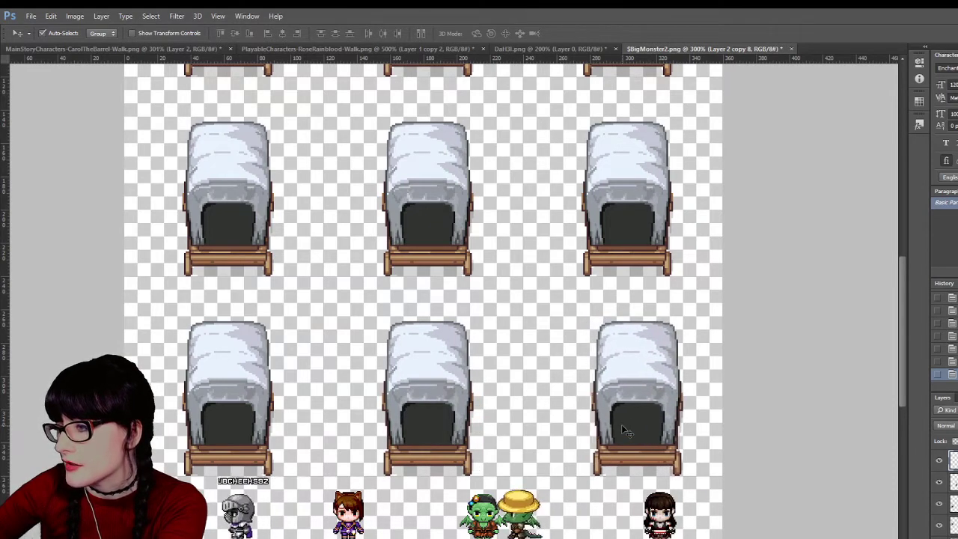
pyautogui.press('Left')
pyautogui.press('Left')
pyautogui.press('Left')
pyautogui.press('Left')
pyautogui.press('Left')
pyautogui.press('Left')
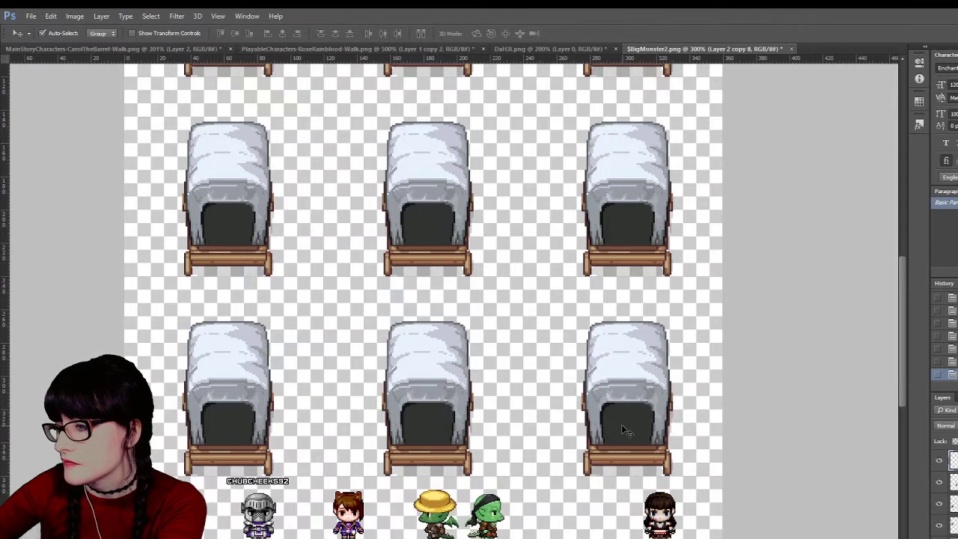
# Check the spacing beside the wagon columns with a rectangular marquee, clear the selection and review the rows
pyautogui.scroll(-3, 622, 425)
pyautogui.scroll(-1, 621, 415)
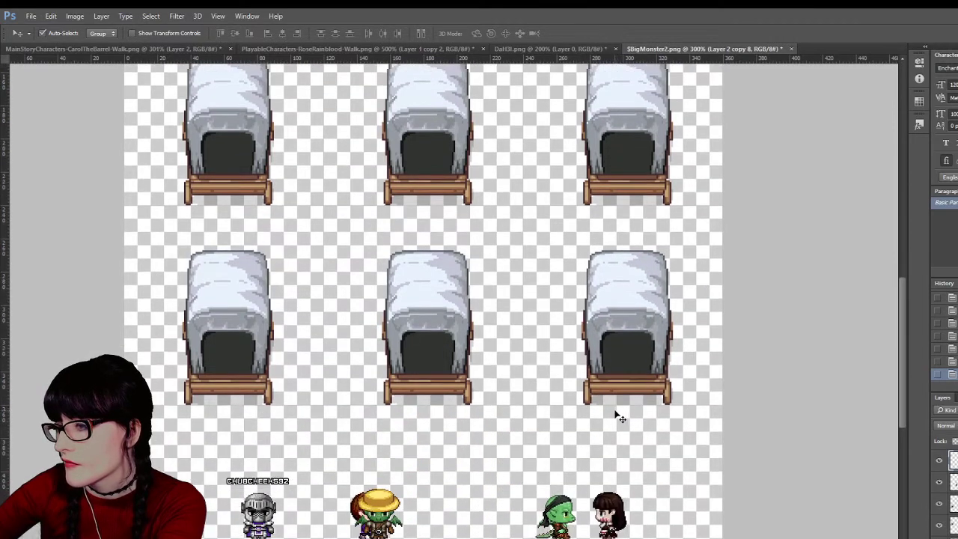
pyautogui.scroll(-1, 174, 293)
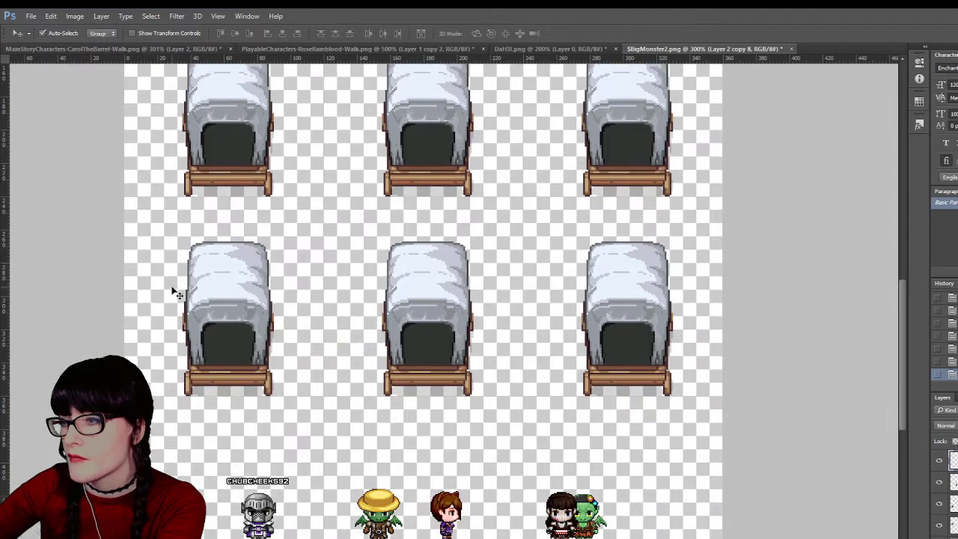
pyautogui.press('m')
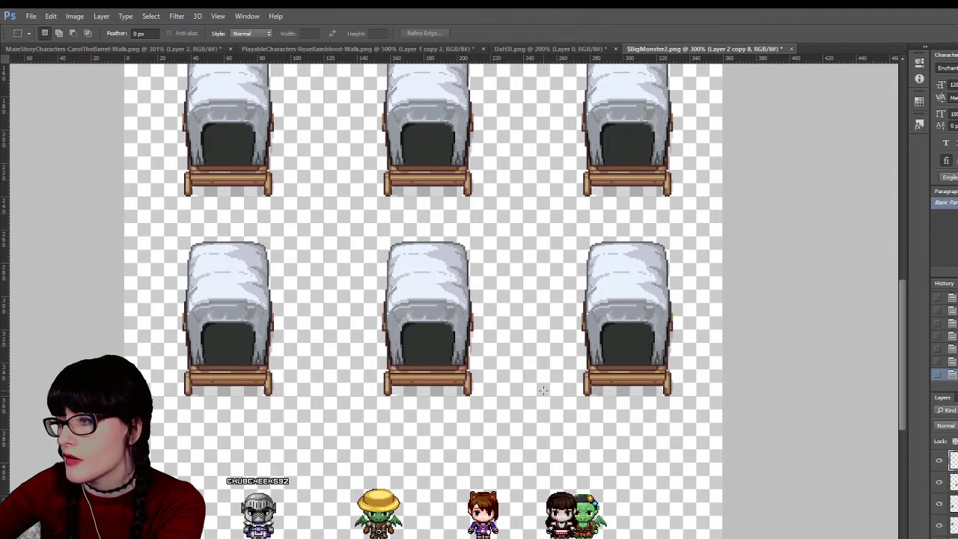
pyautogui.moveTo(507, 283); pyautogui.dragTo(403, 272)
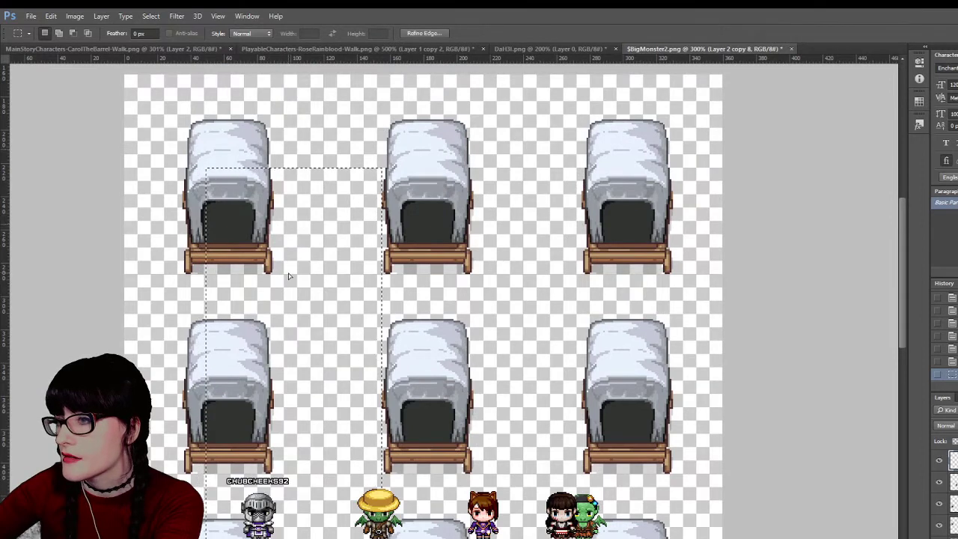
pyautogui.moveTo(288, 273); pyautogui.dragTo(90, 260)
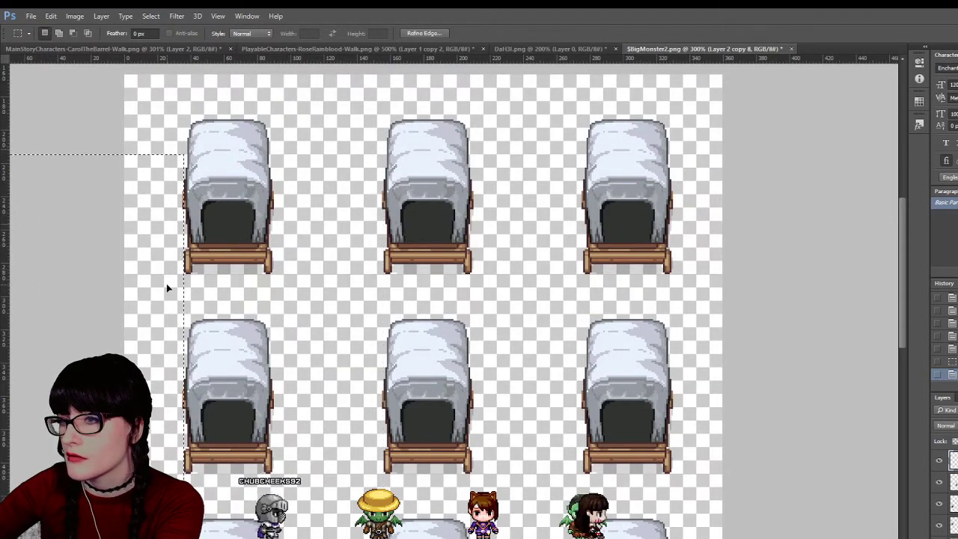
pyautogui.scroll(-10, 168, 288)
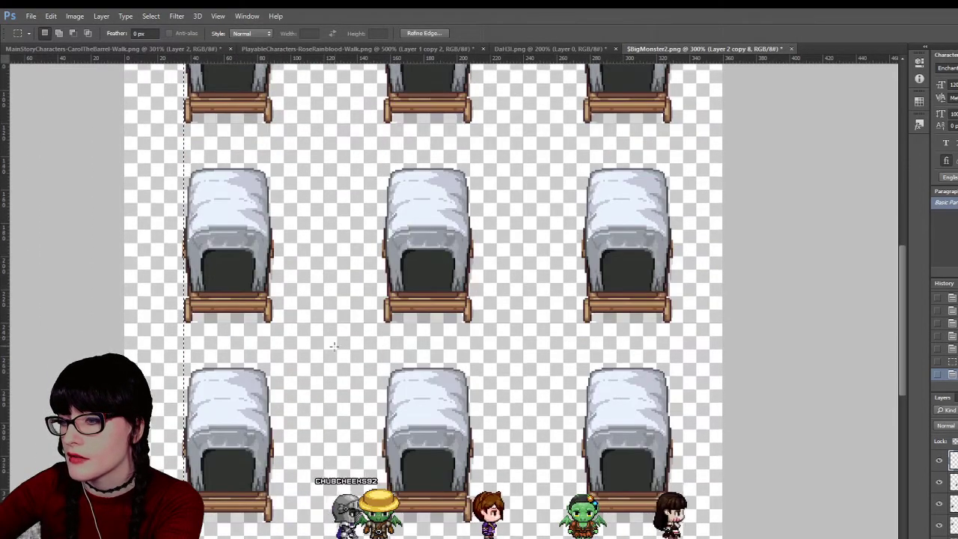
pyautogui.scroll(-5, 334, 346)
pyautogui.hotkey('ctrl', 'd')
pyautogui.scroll(3, 414, 346)
pyautogui.scroll(-1, 414, 346)
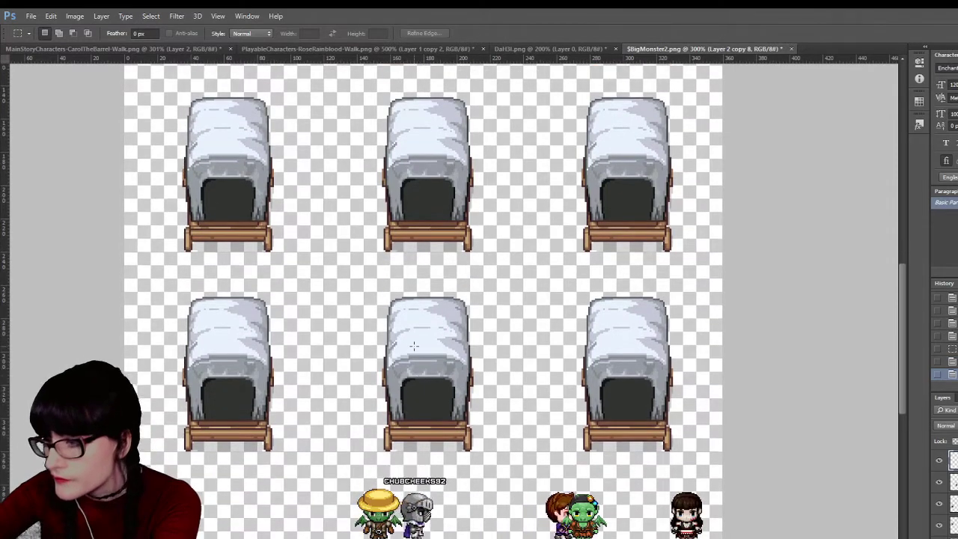
pyautogui.scroll(-10, 414, 346)
pyautogui.scroll(5, 428, 331)
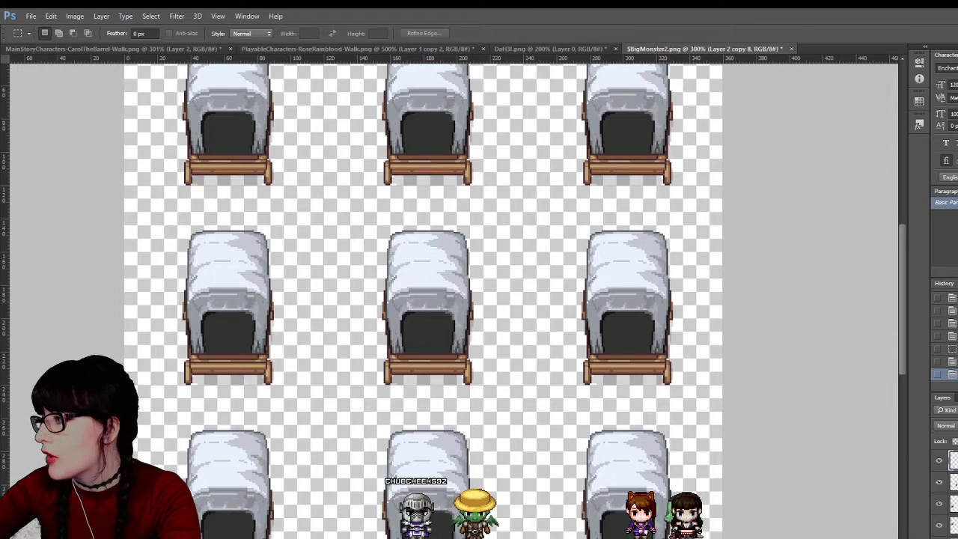
# Merge the wagon layers and duplicate the third row of three wagons into the sheet's fourth row
pyautogui.click(3, 385)
pyautogui.keyDown('alt'); pyautogui.click(235, 399); pyautogui.keyUp('alt')
pyautogui.scroll(-1, 232, 389)
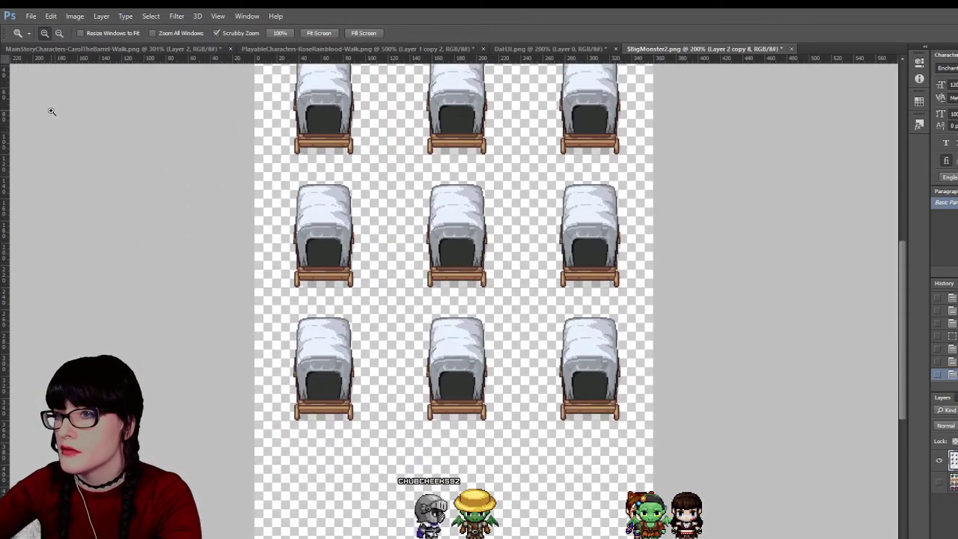
pyautogui.press('m')
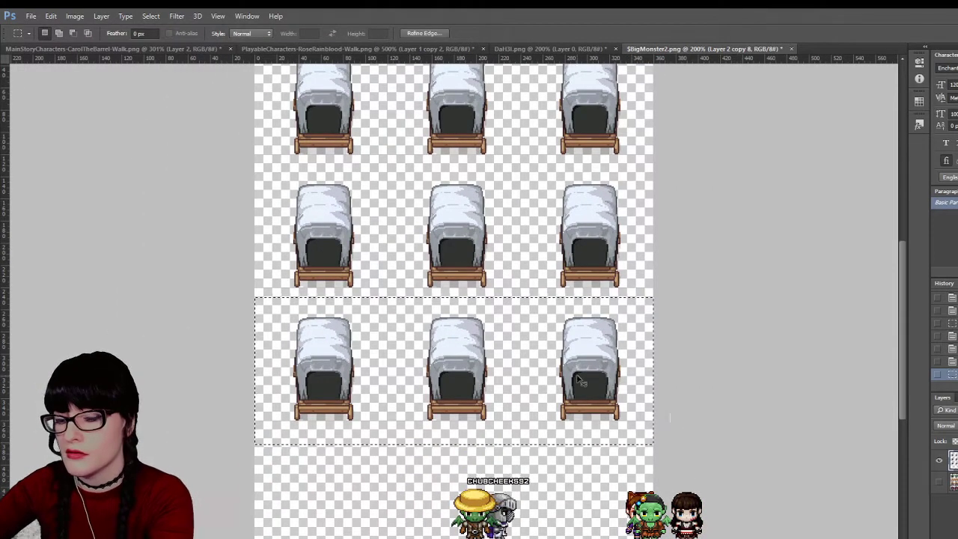
pyautogui.press('v')
pyautogui.moveTo(340, 358); pyautogui.dragTo(335, 491)
# Inspect the fourth-row wagons' alignment up close and review the whole wagon sheet
pyautogui.press('z')
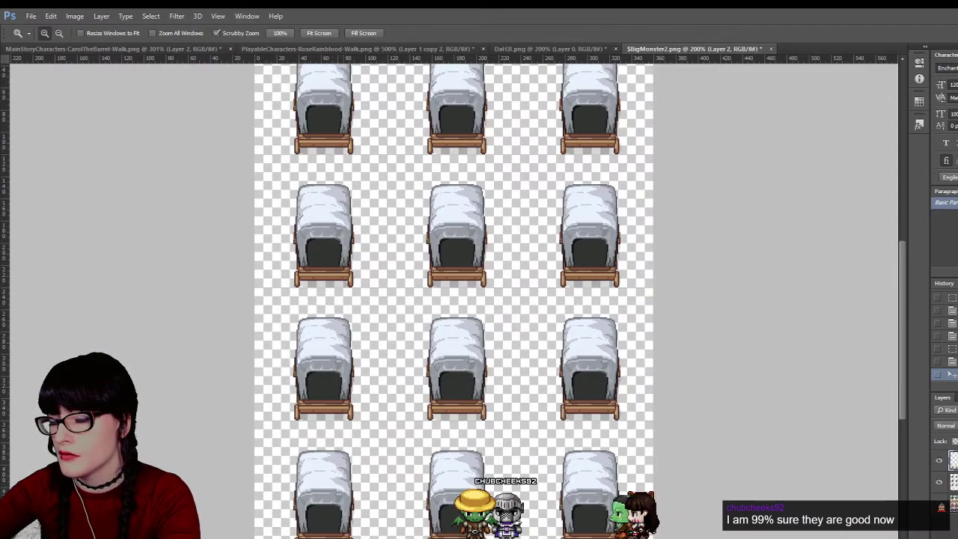
pyautogui.moveTo(337, 360); pyautogui.dragTo(382, 380)
pyautogui.keyDown('alt'); pyautogui.click(383, 380); pyautogui.keyUp('alt')
pyautogui.keyDown('alt'); pyautogui.click(382, 380); pyautogui.keyUp('alt')
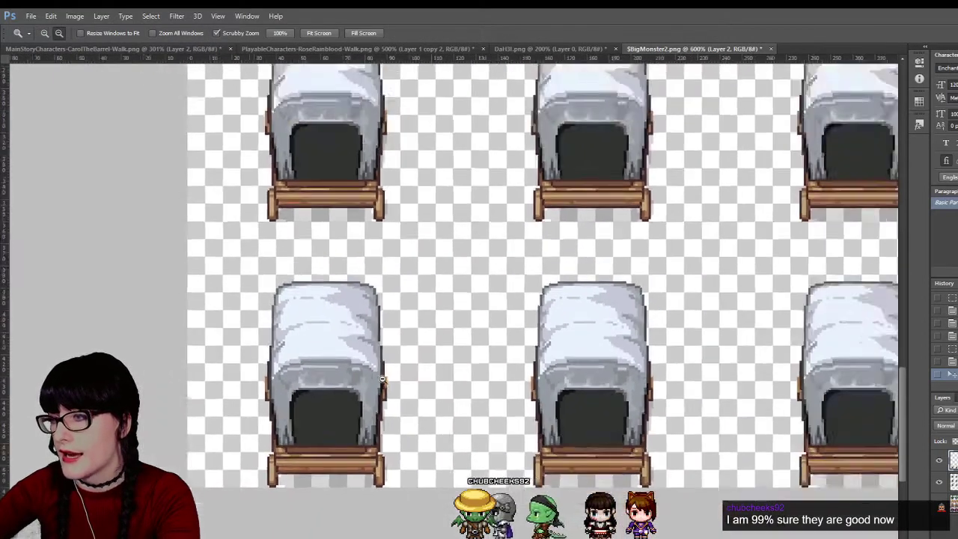
pyautogui.keyDown('alt'); pyautogui.click(382, 379); pyautogui.keyUp('alt')
pyautogui.keyDown('alt'); pyautogui.click(383, 379); pyautogui.keyUp('alt')
pyautogui.keyDown('alt'); pyautogui.click(382, 379); pyautogui.keyUp('alt')
pyautogui.click(391, 282)
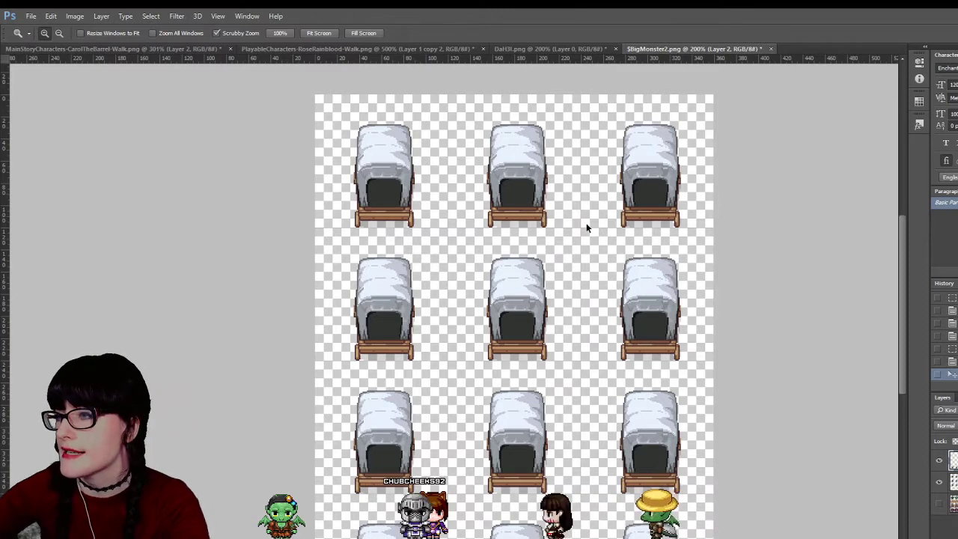
pyautogui.scroll(-2, 524, 225)
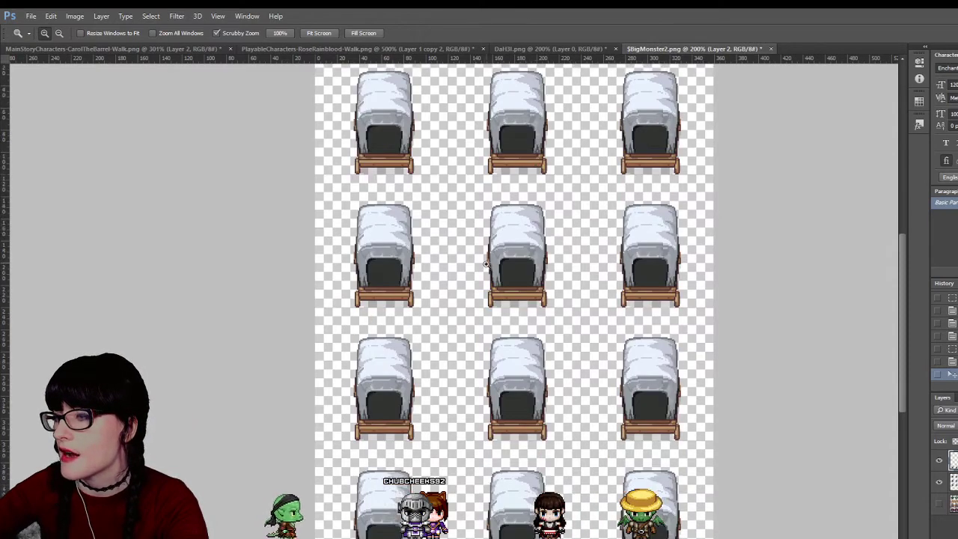
pyautogui.scroll(3, 492, 237)
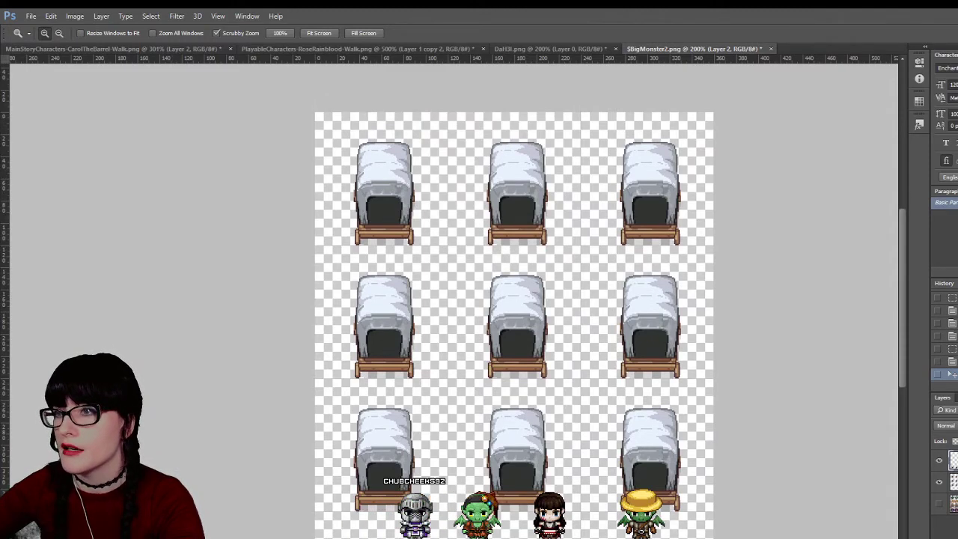
# Switch to RPG Maker and create an event on the dirt path that uses the covered wagon image
pyautogui.hotkey('alt', 'Tab')
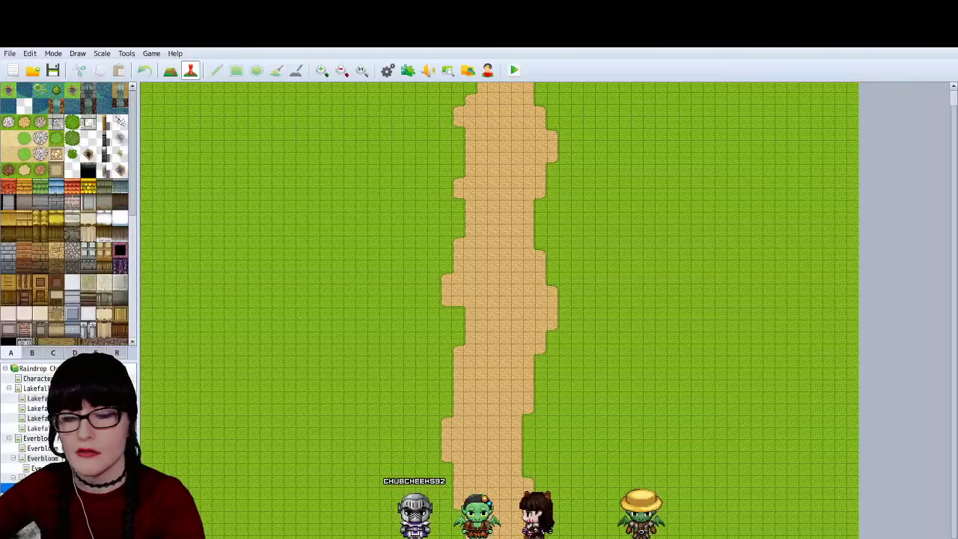
pyautogui.click(494, 349)
pyautogui.doubleClick(494, 330)
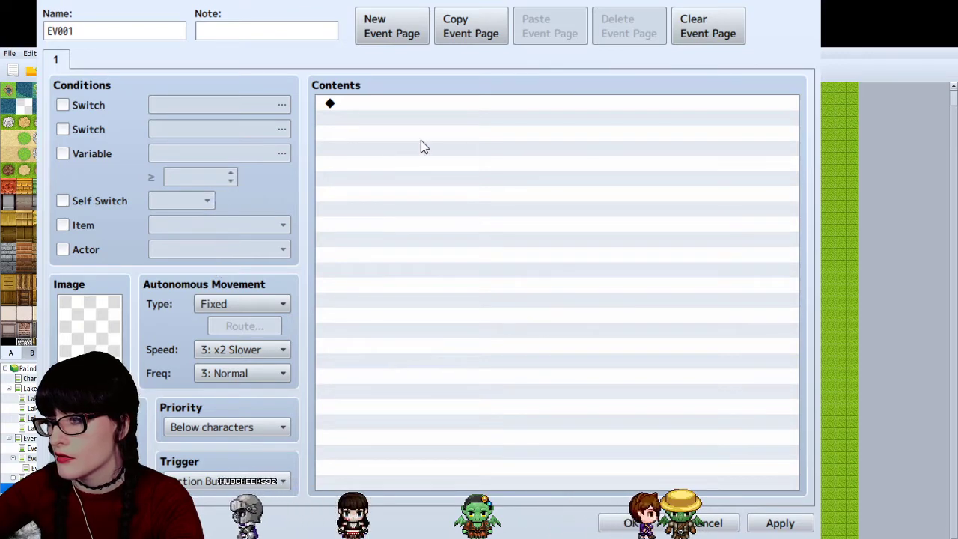
pyautogui.doubleClick(371, 152)
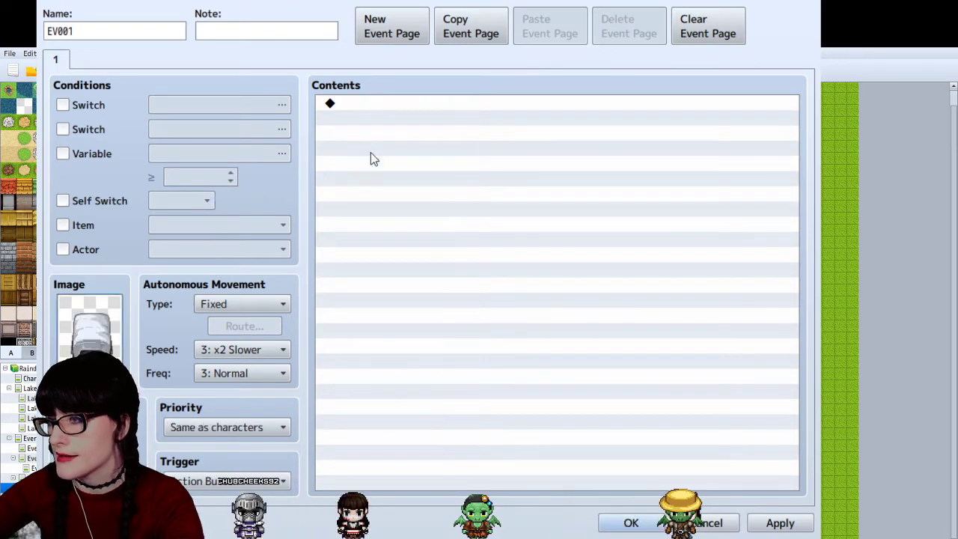
pyautogui.click(631, 522)
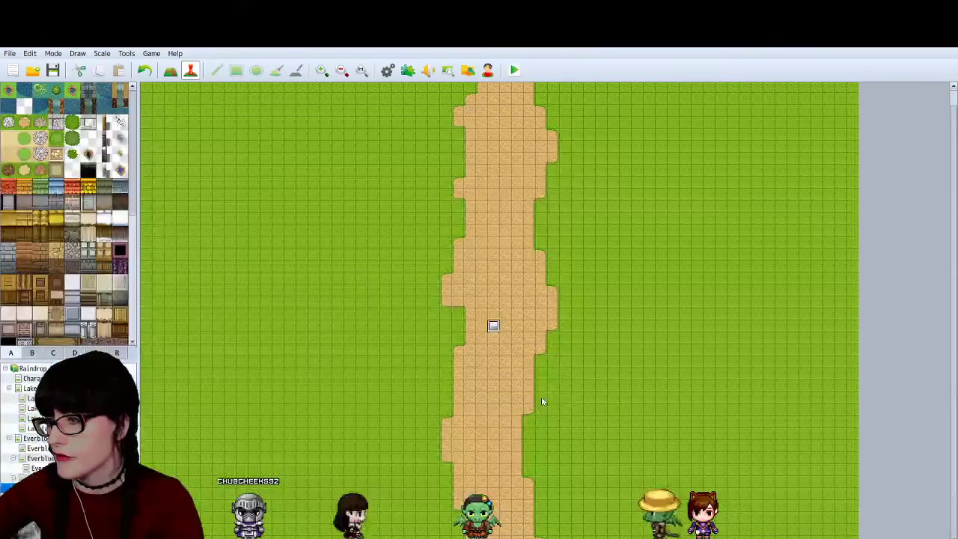
pyautogui.doubleClick(497, 327)
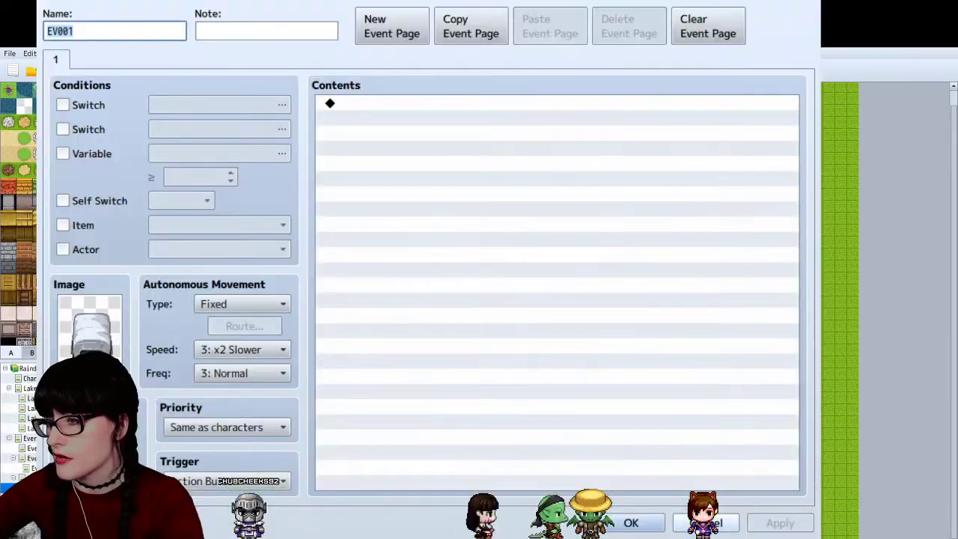
pyautogui.click(631, 523)
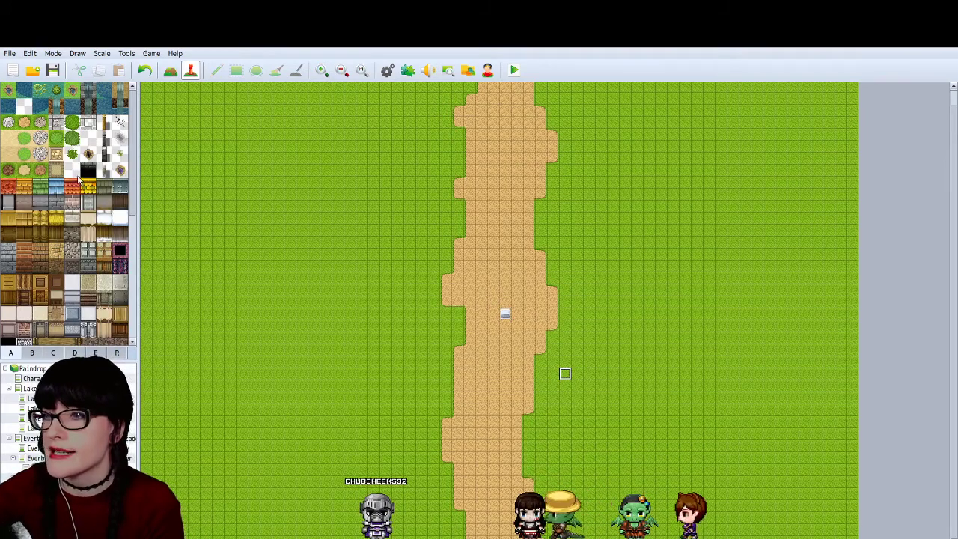
# Look through the tileset palette and view the Everbloom maps, ending on the forest map with the river and hut
pyautogui.scroll(-5, 127, 223)
pyautogui.scroll(6, 133, 96)
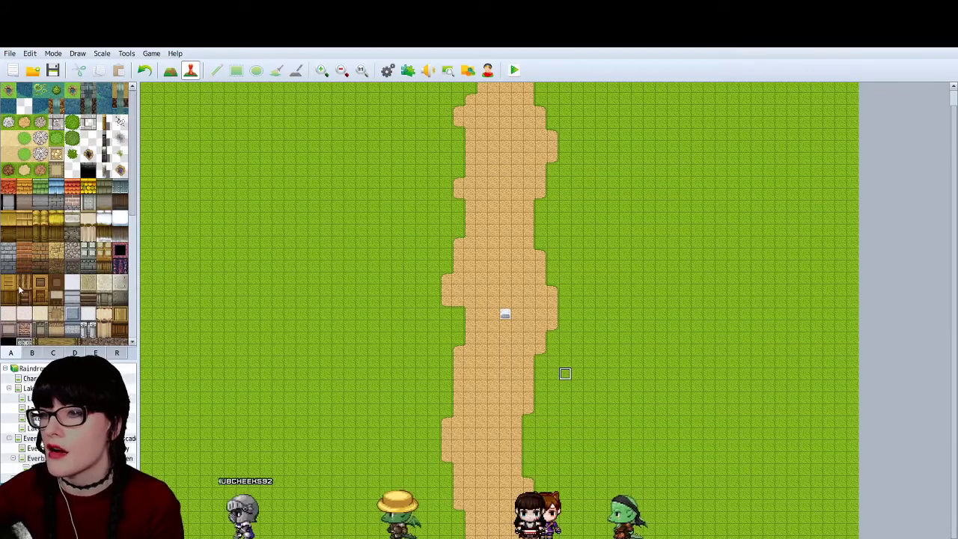
pyautogui.scroll(-2, 127, 200)
pyautogui.scroll(-4, 127, 201)
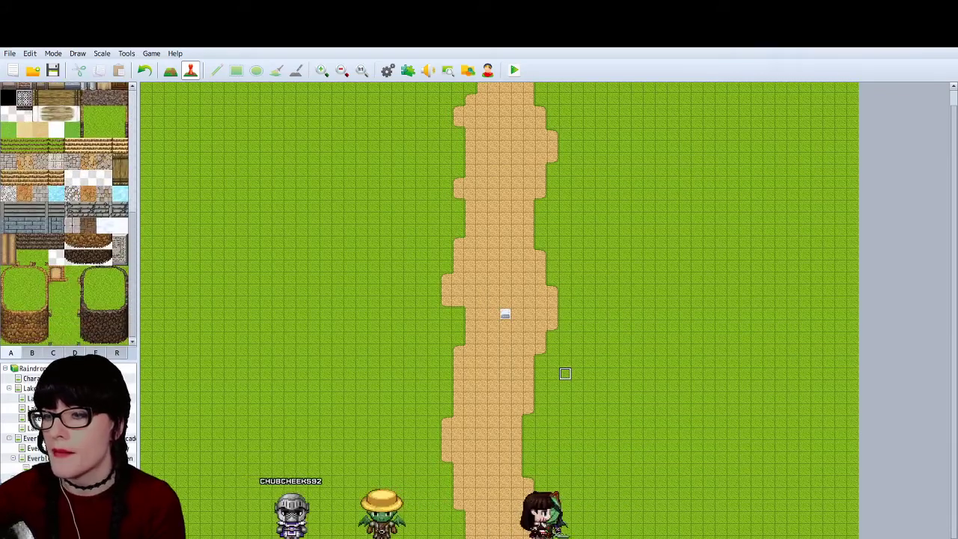
pyautogui.click(45, 477)
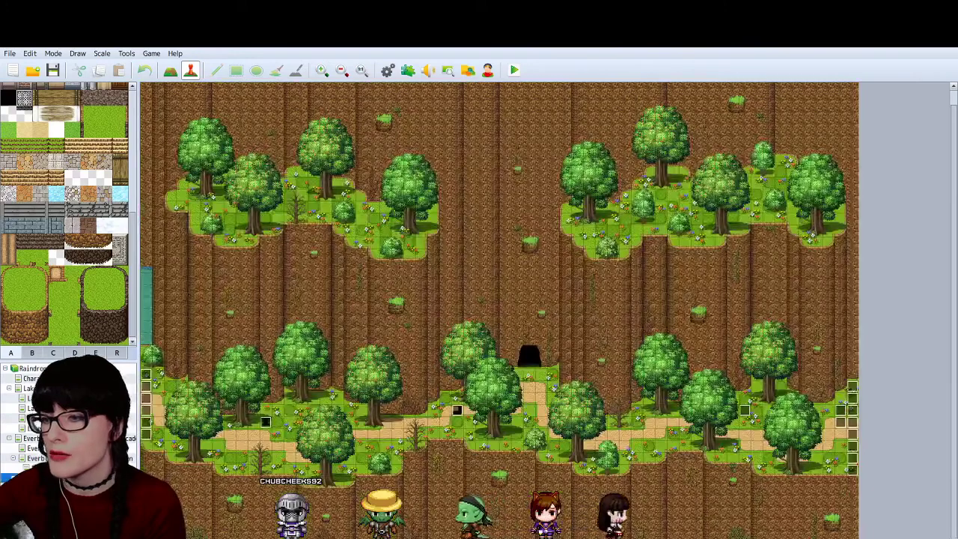
pyautogui.click(38, 458)
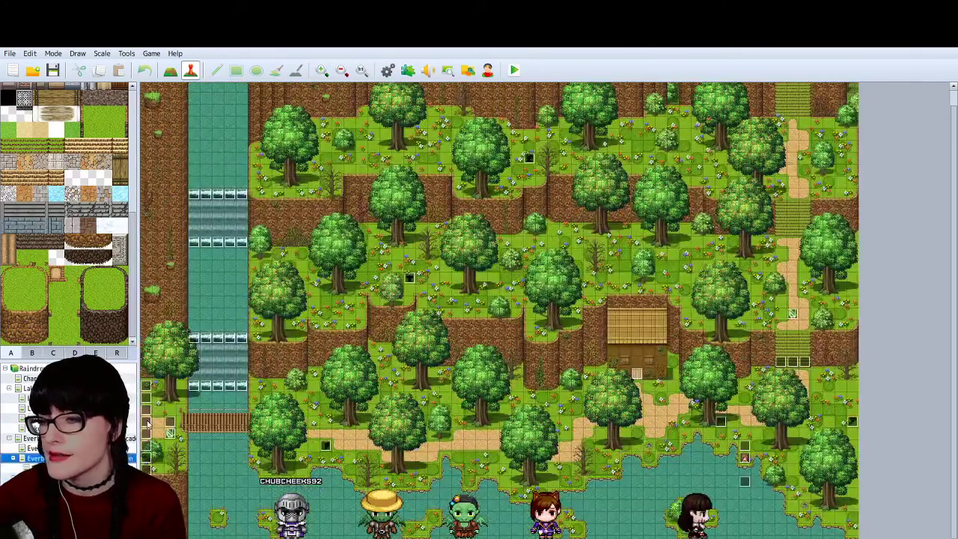
# Change the transfer event at the forest map's west edge to send the player to Everbloom Forest - Flashback #1 (30,20)
pyautogui.doubleClick(148, 423)
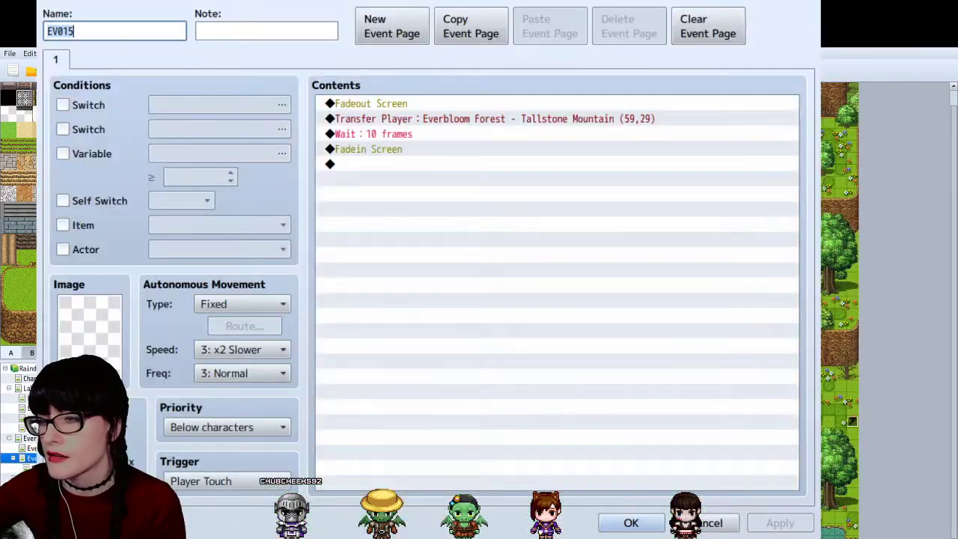
pyautogui.click(410, 108)
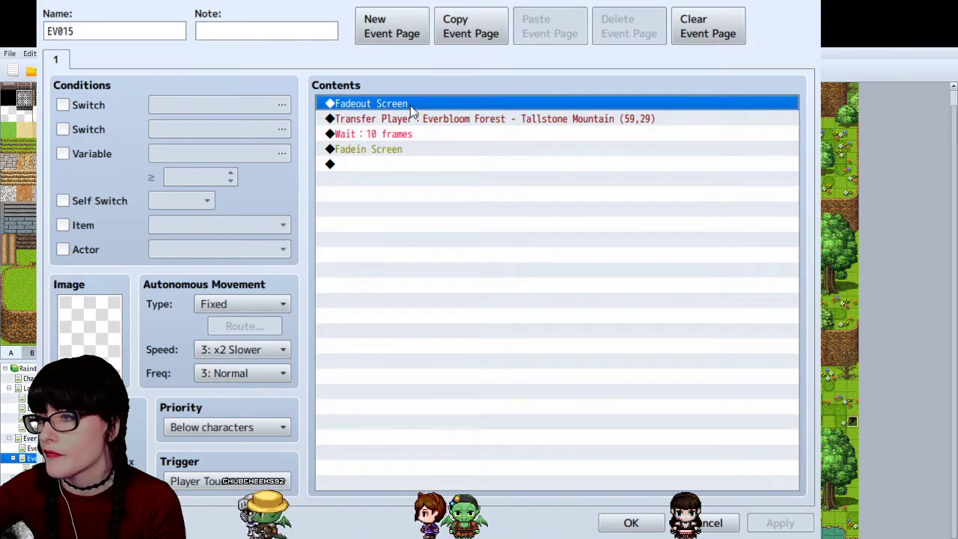
pyautogui.click(420, 119)
pyautogui.click(455, 191)
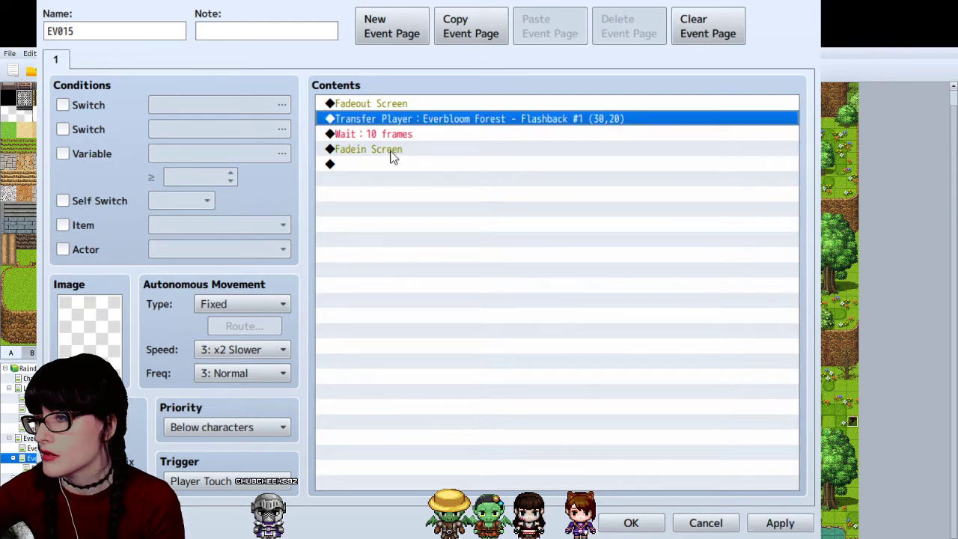
pyautogui.click(386, 149)
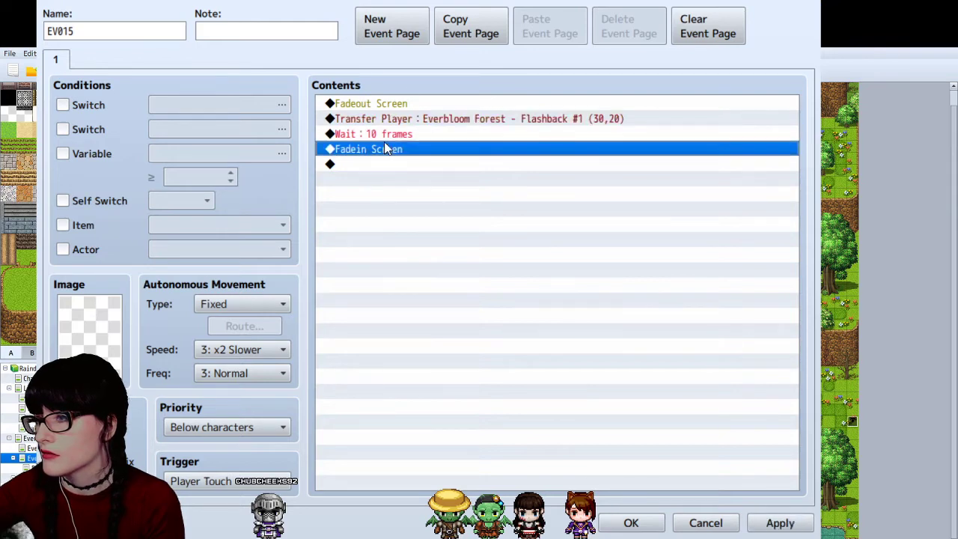
pyautogui.click(380, 143)
pyautogui.doubleClick(397, 150)
pyautogui.click(322, 23)
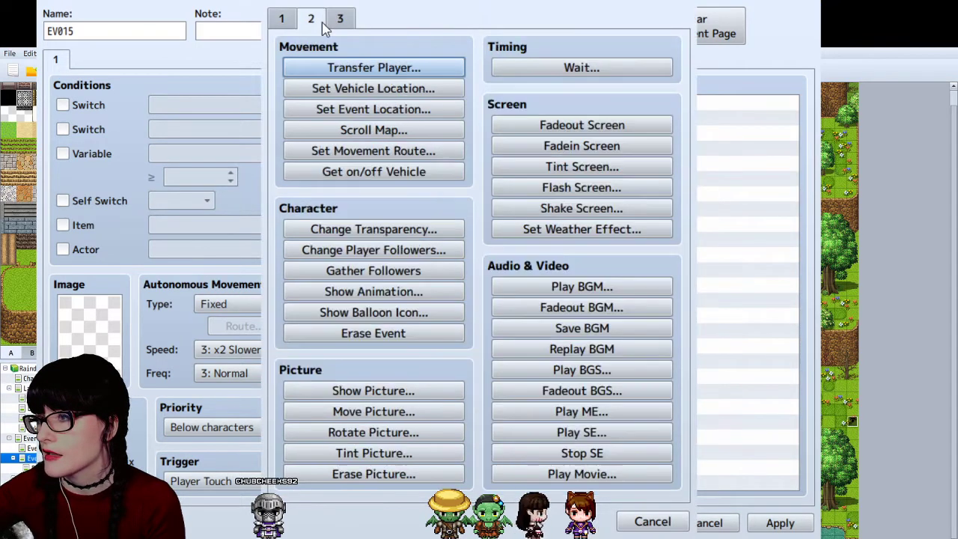
pyautogui.click(341, 20)
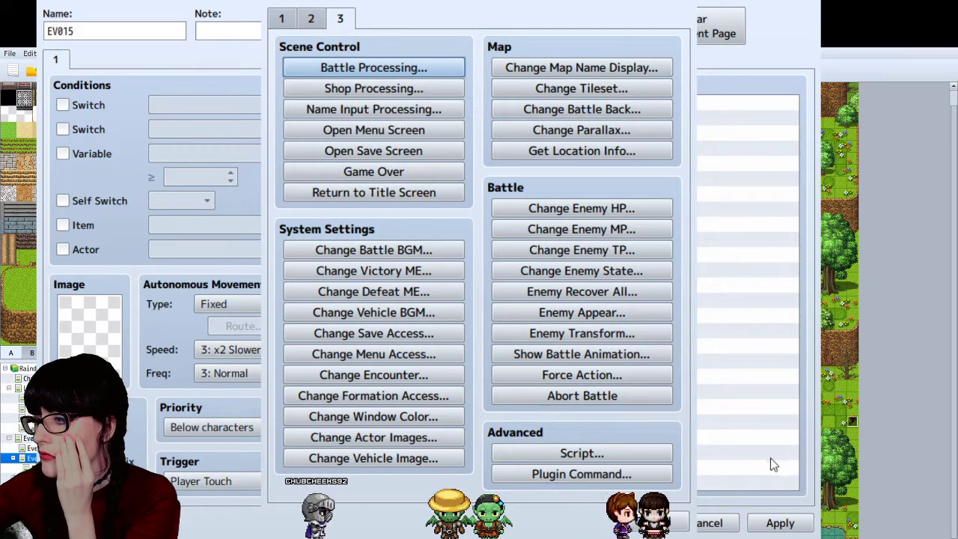
pyautogui.click(635, 521)
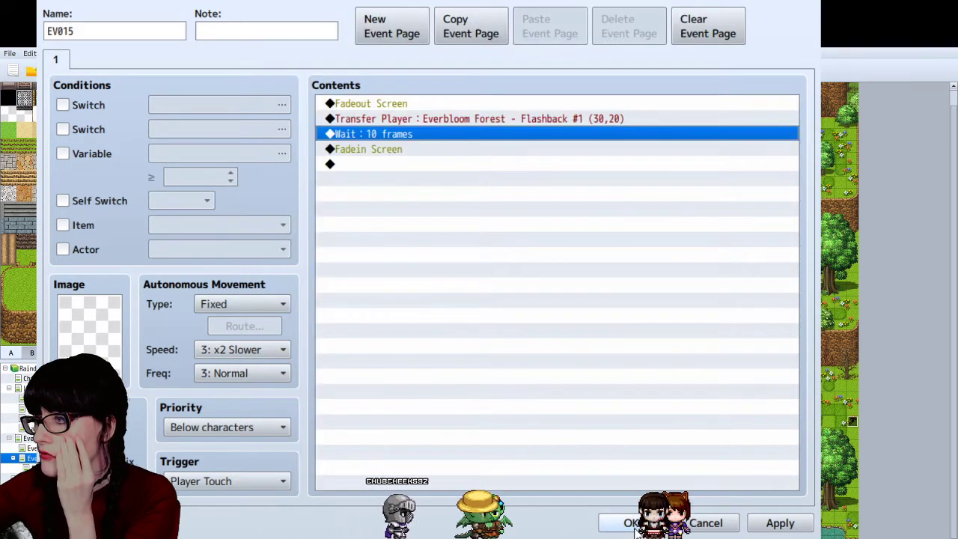
pyautogui.click(634, 523)
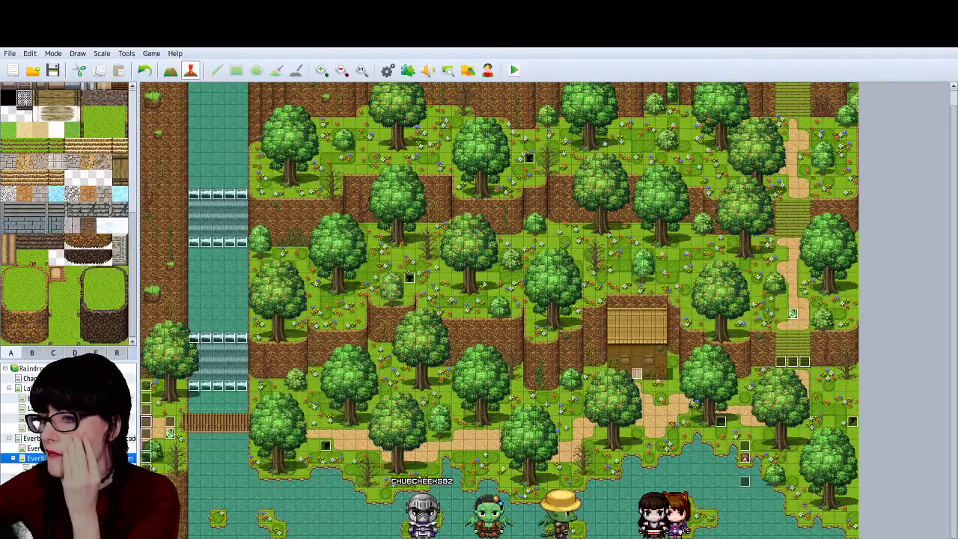
# Copy the first five commands, StopPlayerMovement through Fadeout BGM, from the cutscene event on the cave-entrance mountain path map
pyautogui.click(68, 478)
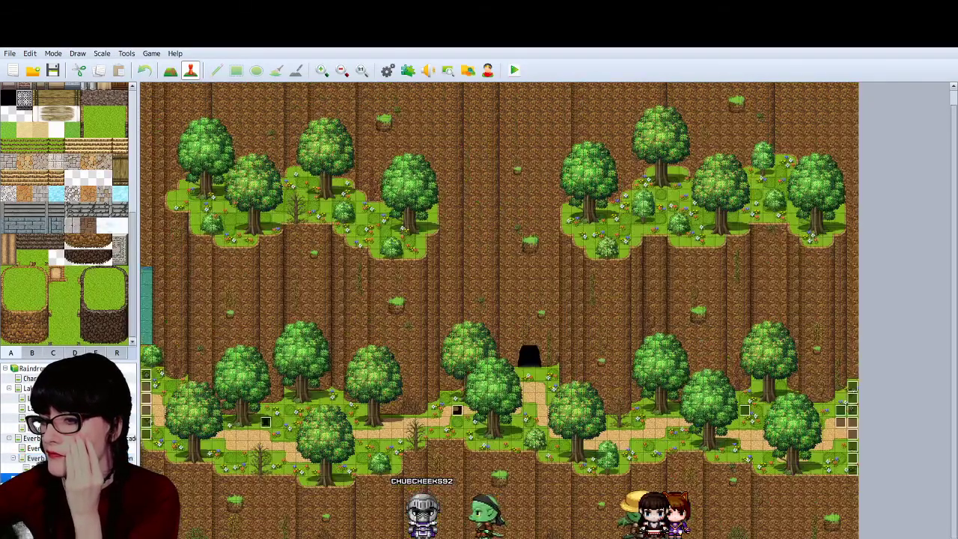
pyautogui.doubleClick(456, 409)
pyautogui.click(505, 105)
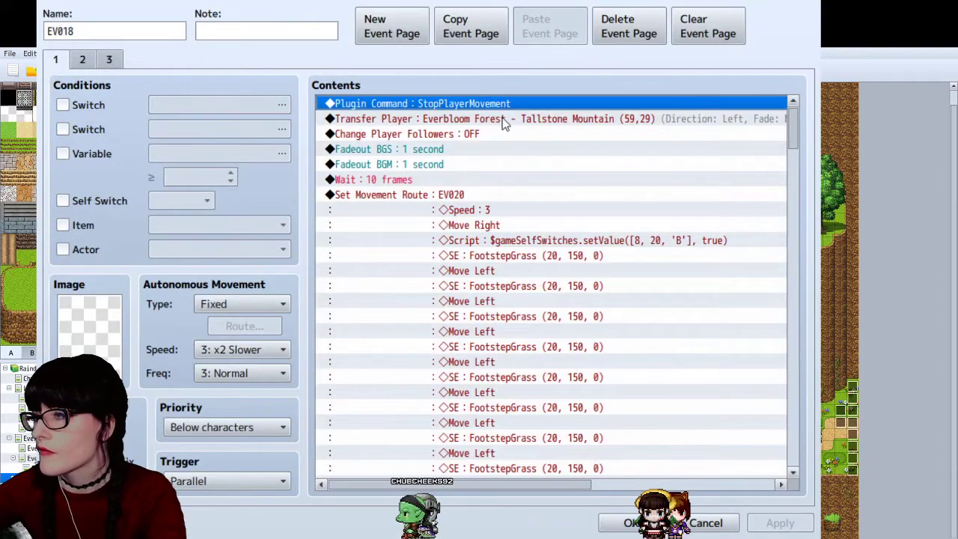
pyautogui.keyDown('shift'); pyautogui.click(461, 136); pyautogui.keyUp('shift')
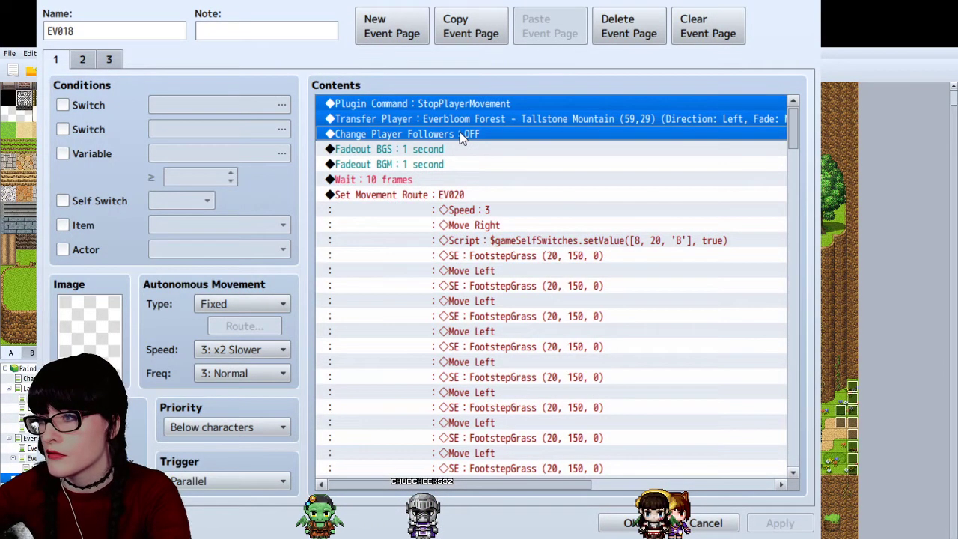
pyautogui.keyDown('shift'); pyautogui.click(407, 167); pyautogui.keyUp('shift')
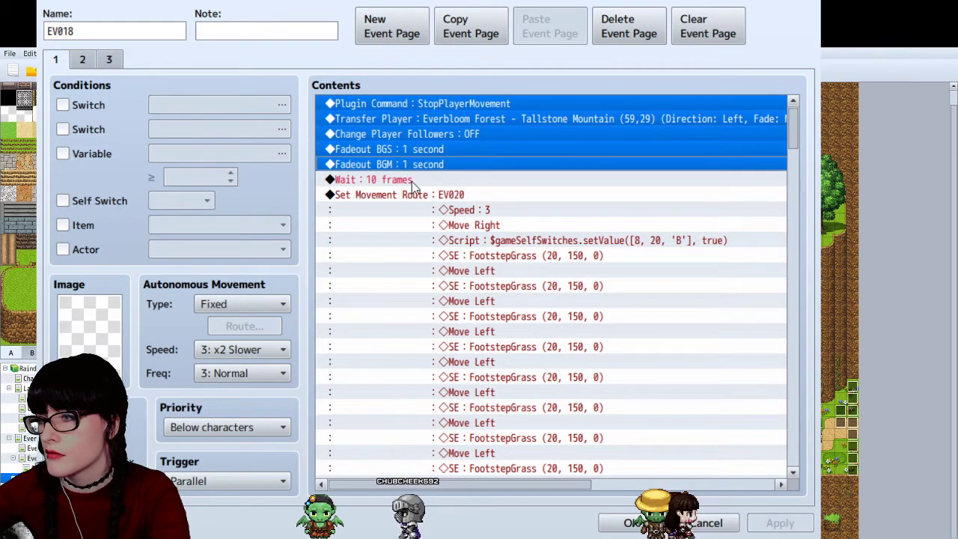
pyautogui.click(705, 517)
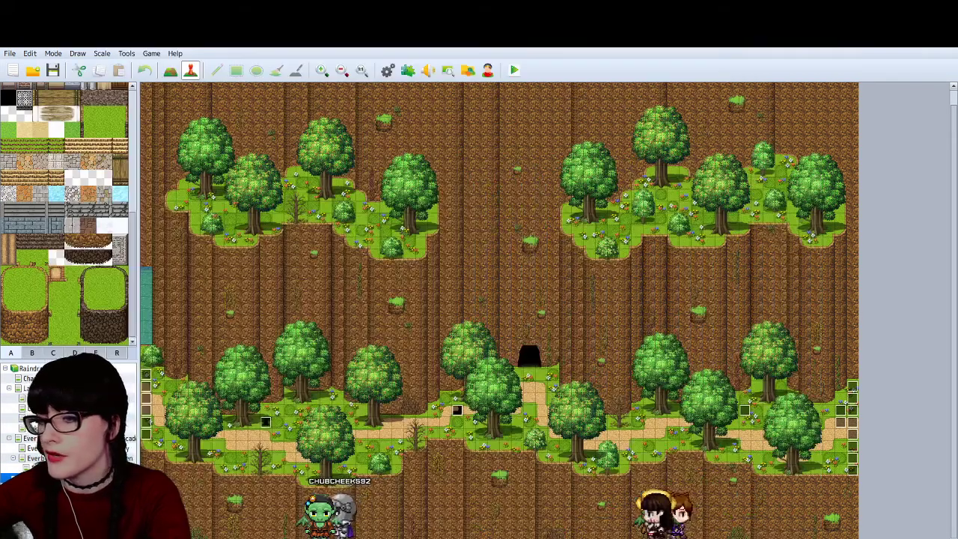
# Create a Parallel event on the flashback map's grass with the copied commands, and delete its Transfer Player command
pyautogui.click(56, 492)
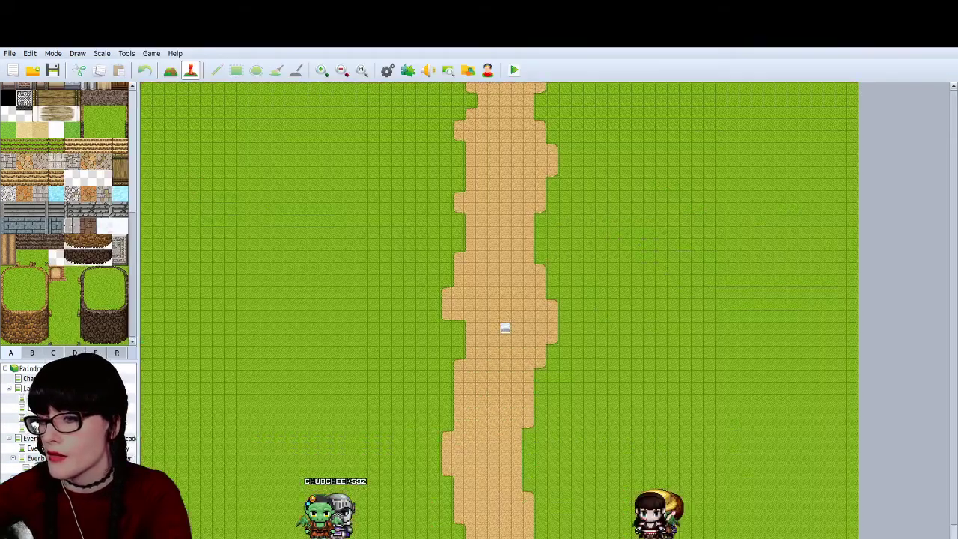
pyautogui.doubleClick(313, 447)
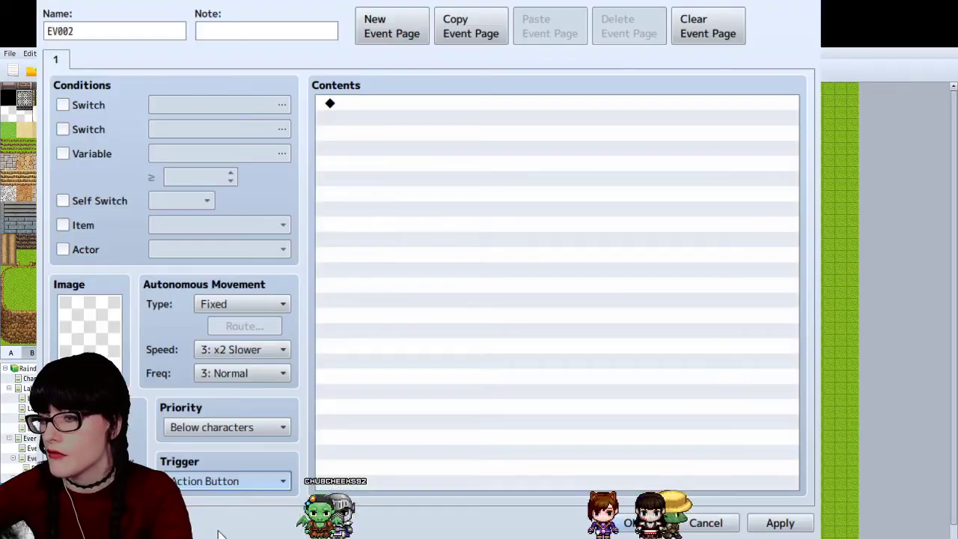
pyautogui.click(225, 535)
pyautogui.click(403, 152)
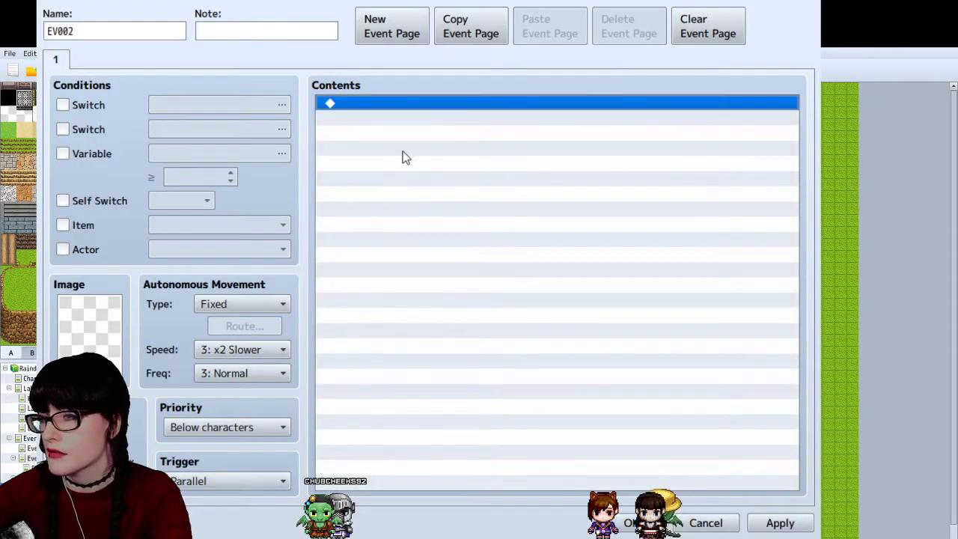
pyautogui.hotkey('ctrl', 'v')
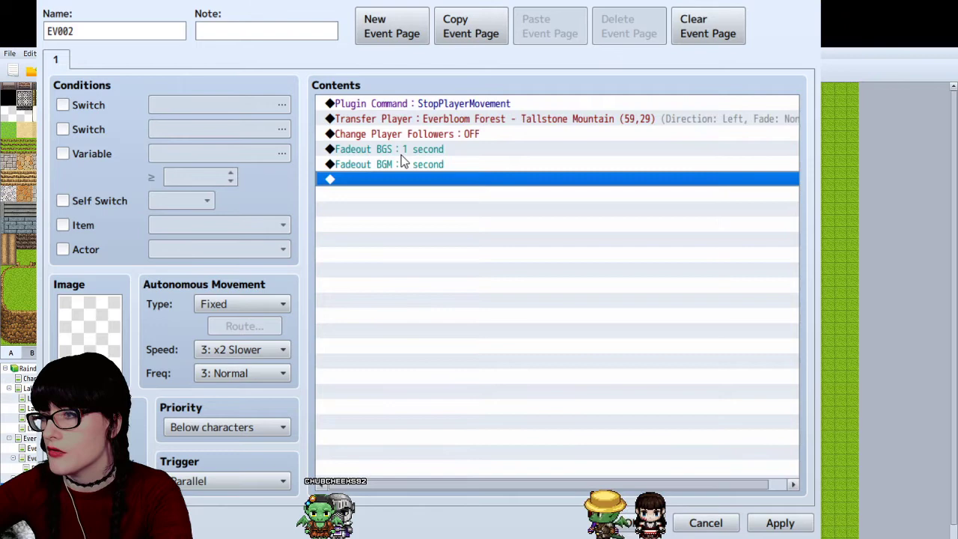
pyautogui.click(466, 119)
pyautogui.press('Delete')
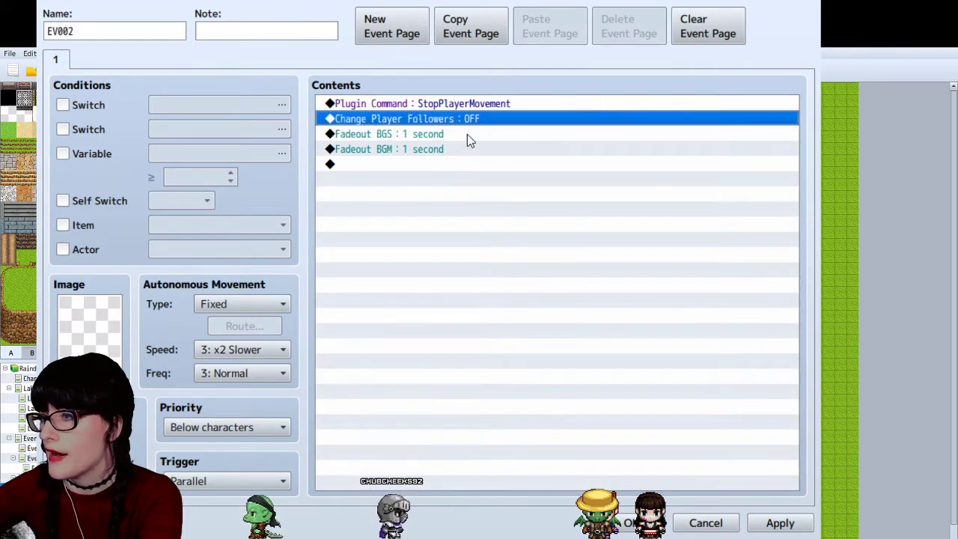
pyautogui.click(435, 107)
pyautogui.press('Down')
pyautogui.press('Down')
pyautogui.press('Up')
pyautogui.press('Up')
pyautogui.press('Down')
pyautogui.press('Down')
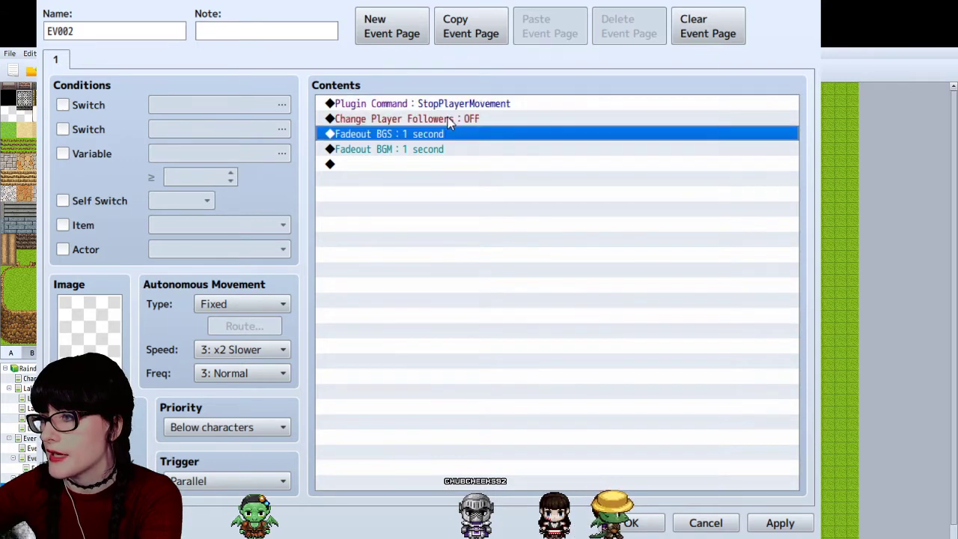
pyautogui.press('Down')
pyautogui.press('Down')
pyautogui.press('Up')
# Insert a Change Party Member command removing #0001 before Change Player Followers, and accept the new event
pyautogui.click(449, 120)
pyautogui.press('Insert')
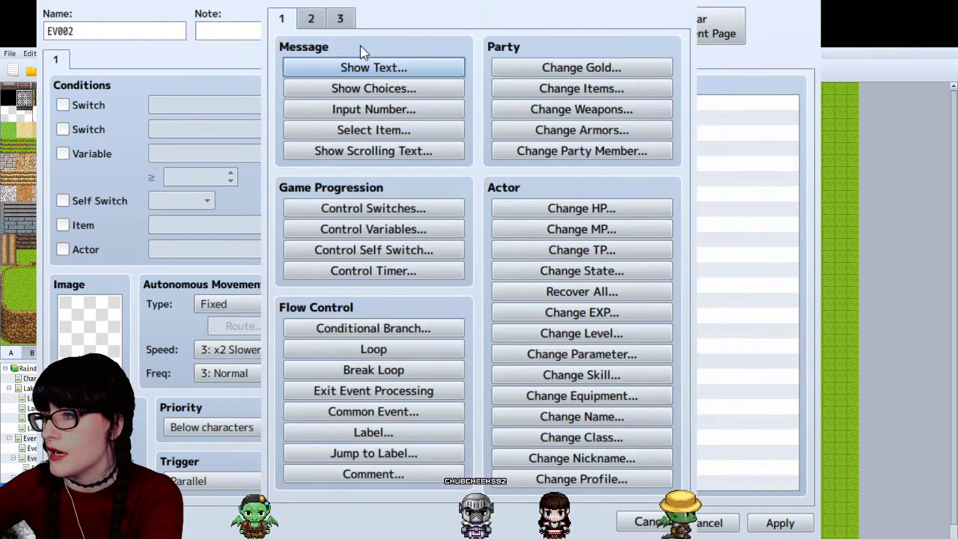
pyautogui.click(311, 20)
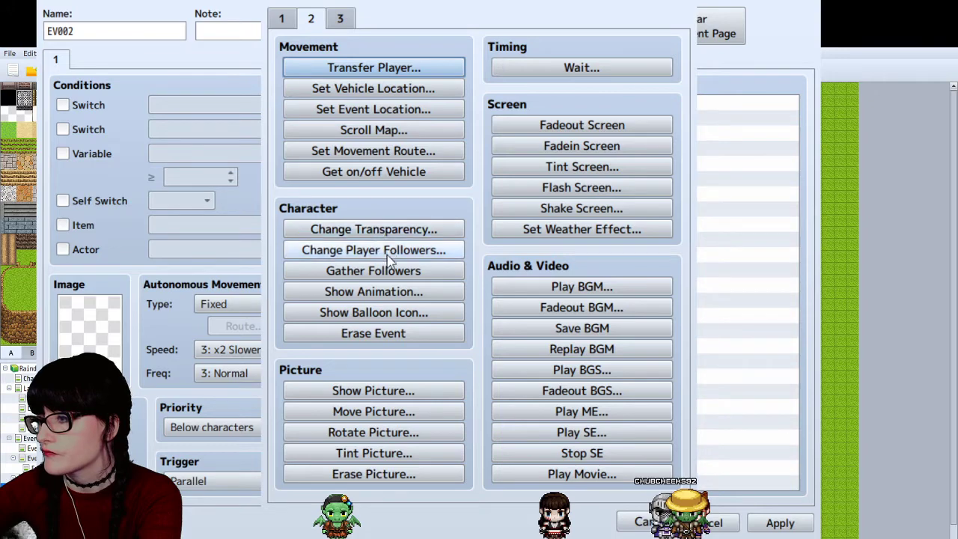
pyautogui.click(340, 18)
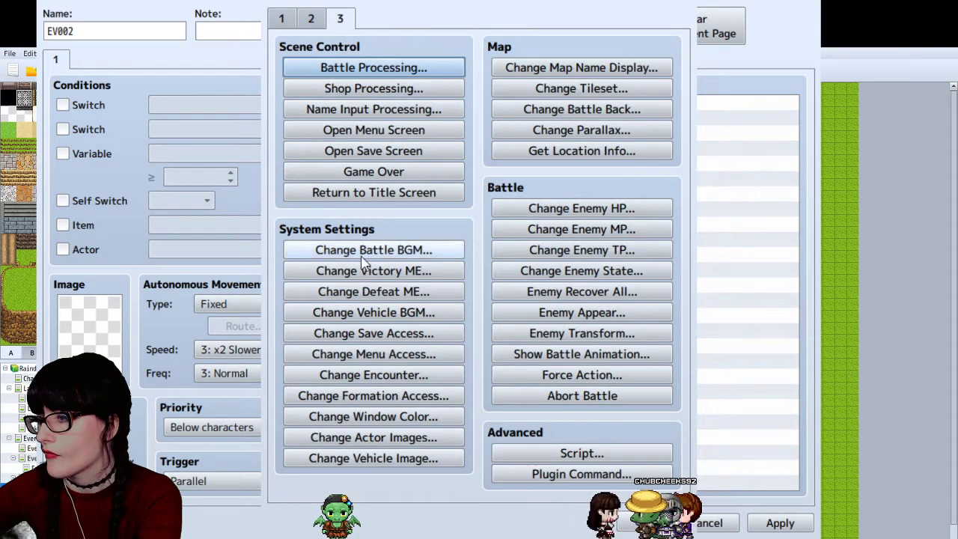
pyautogui.click(307, 18)
pyautogui.click(279, 21)
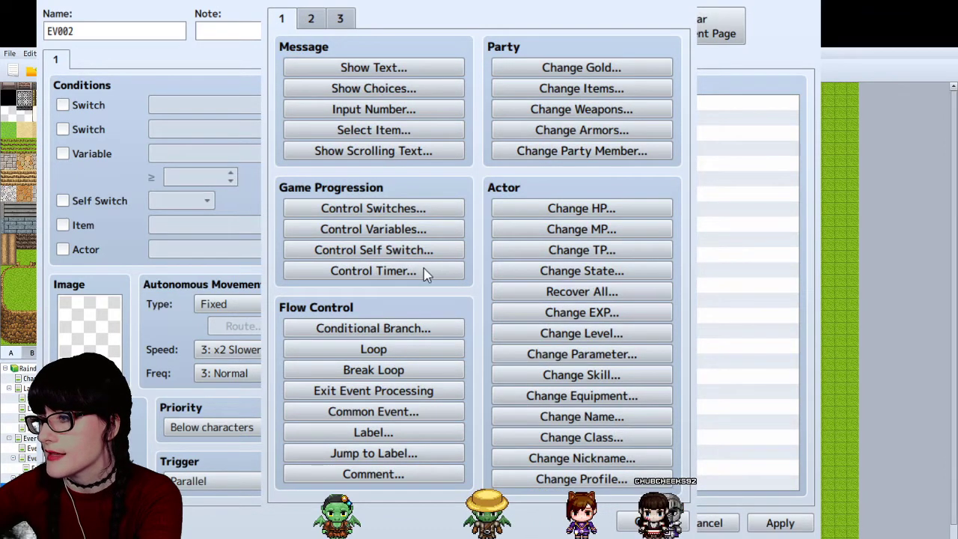
pyautogui.press('Escape')
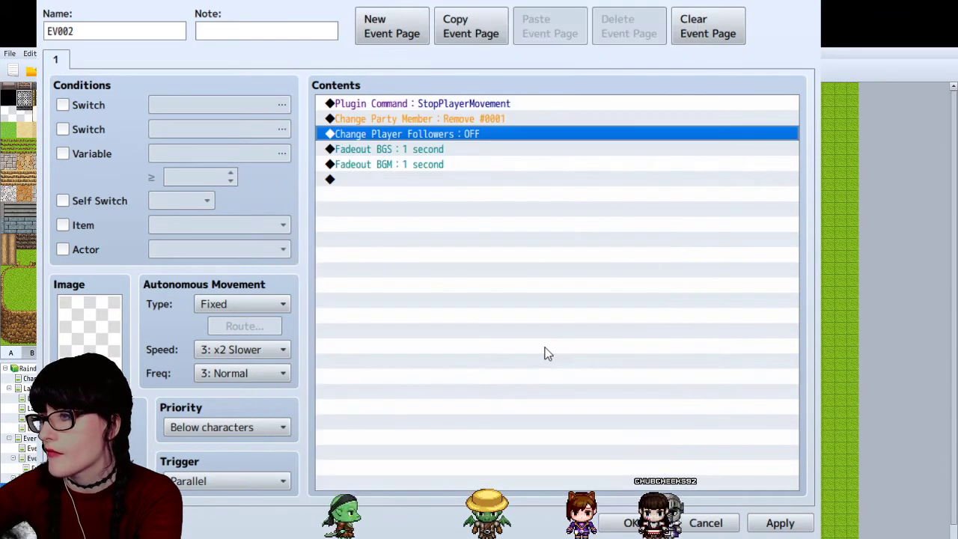
pyautogui.click(486, 122)
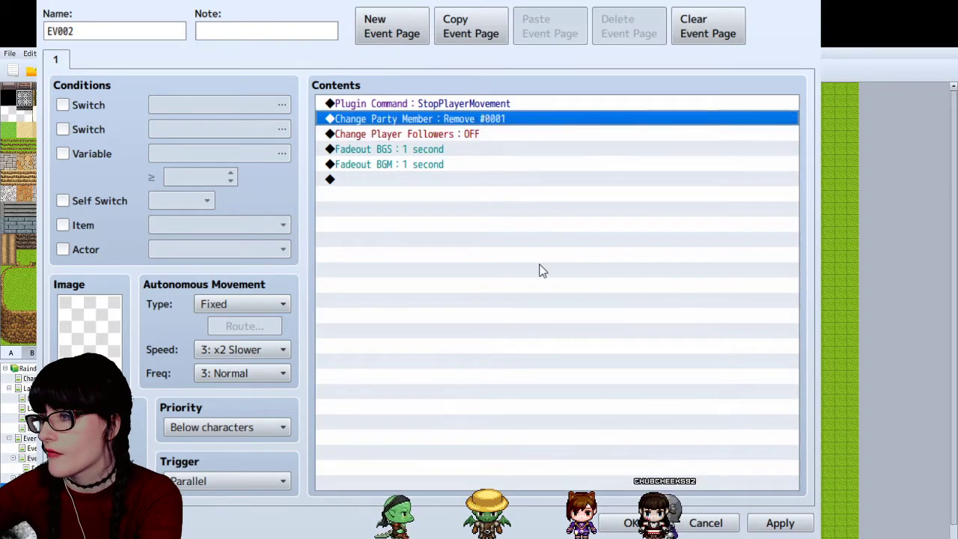
pyautogui.click(629, 523)
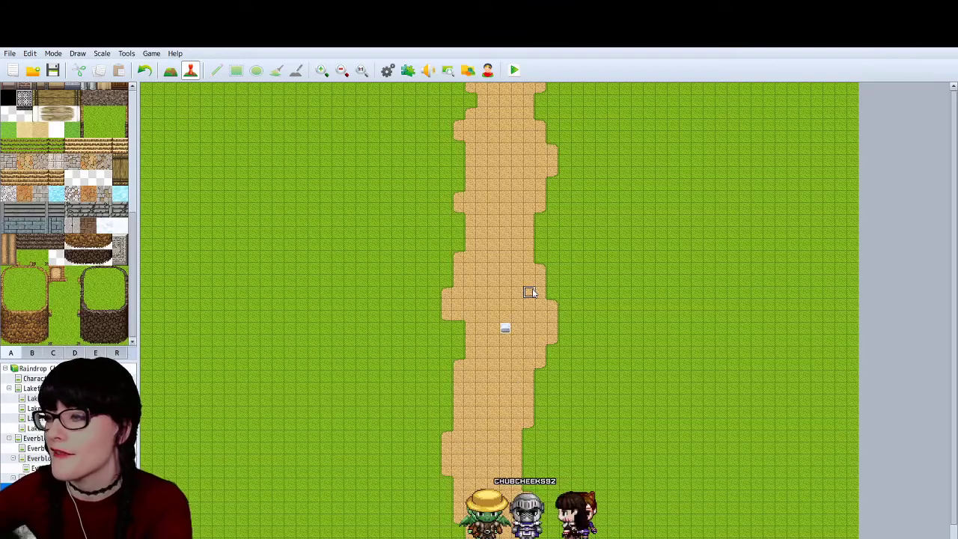
# Save the changes and playtest the flashback transfer by continuing the saved game, then close the playtest
pyautogui.click(514, 70)
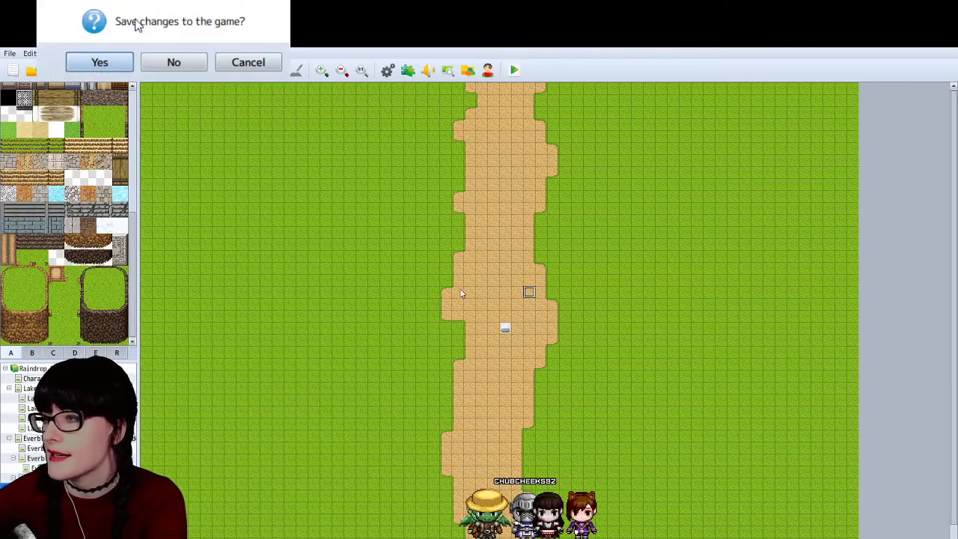
pyautogui.click(101, 63)
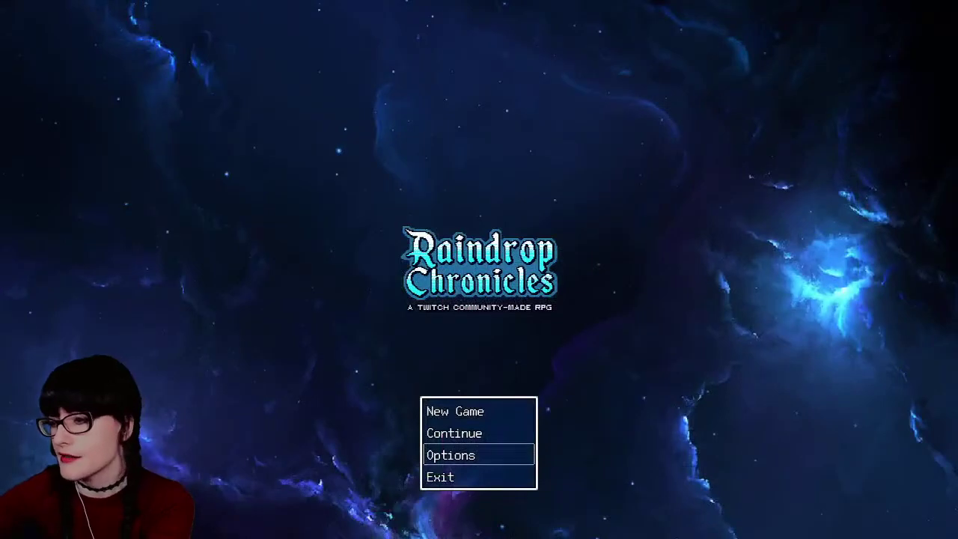
pyautogui.press('Up')
pyautogui.press('Return')
pyautogui.press('Return')
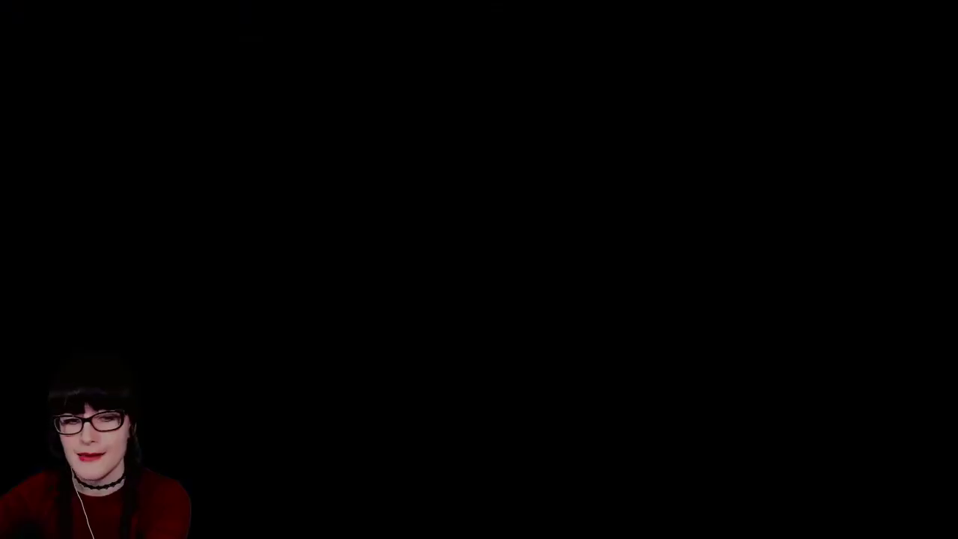
pyautogui.press('Left')
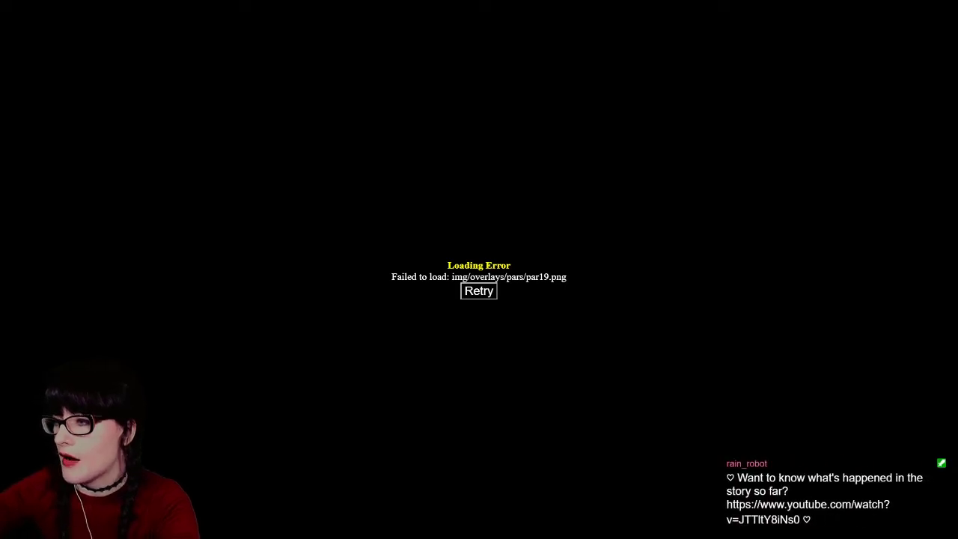
pyautogui.hotkey('alt', 'F4')
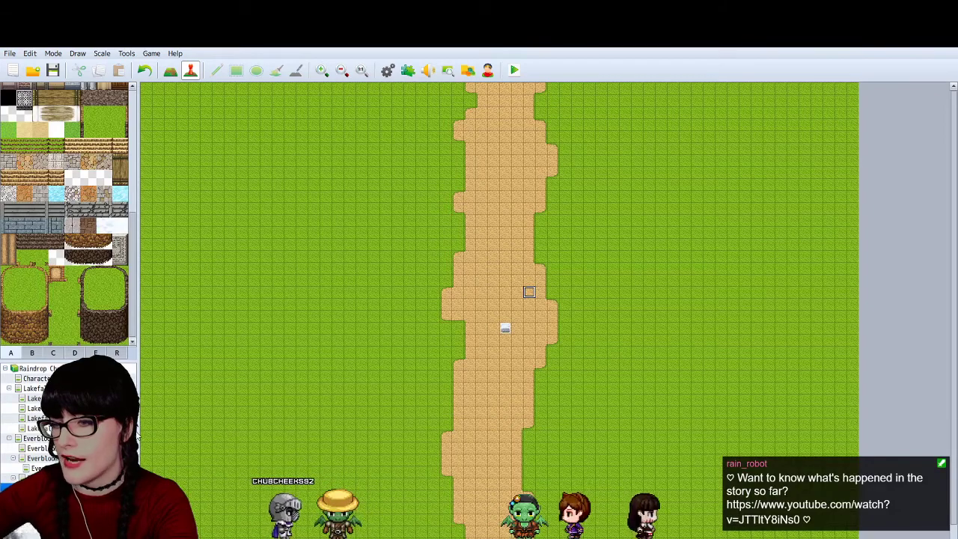
# Clear all note tags from the Everbloom Forest flashback map's properties, including <par>, the godray filter and the footstep sounds
pyautogui.press('space')
pyautogui.moveTo(314, 414); pyautogui.dragTo(209, 421)
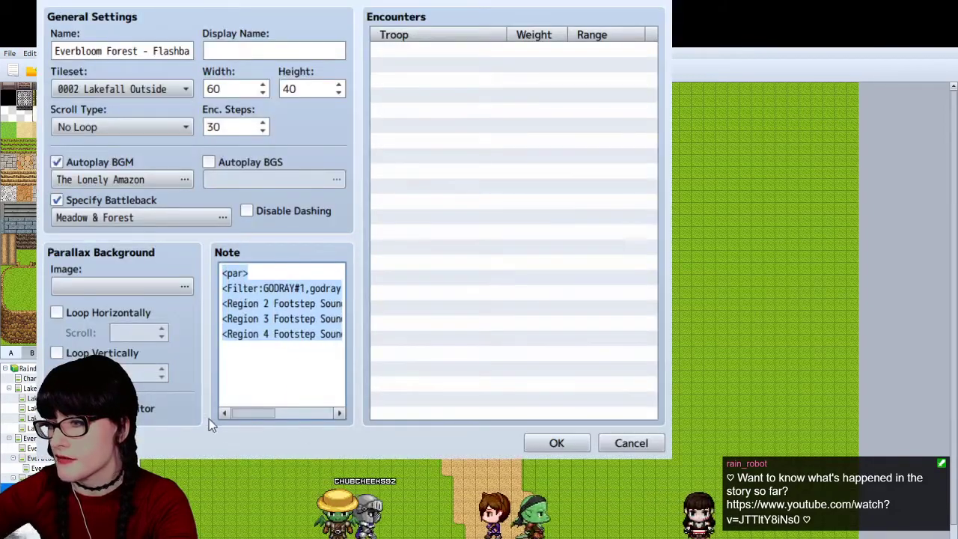
pyautogui.moveTo(248, 274); pyautogui.dragTo(420, 337)
pyautogui.press('Delete')
pyautogui.press('Delete')
pyautogui.press('BackSpace')
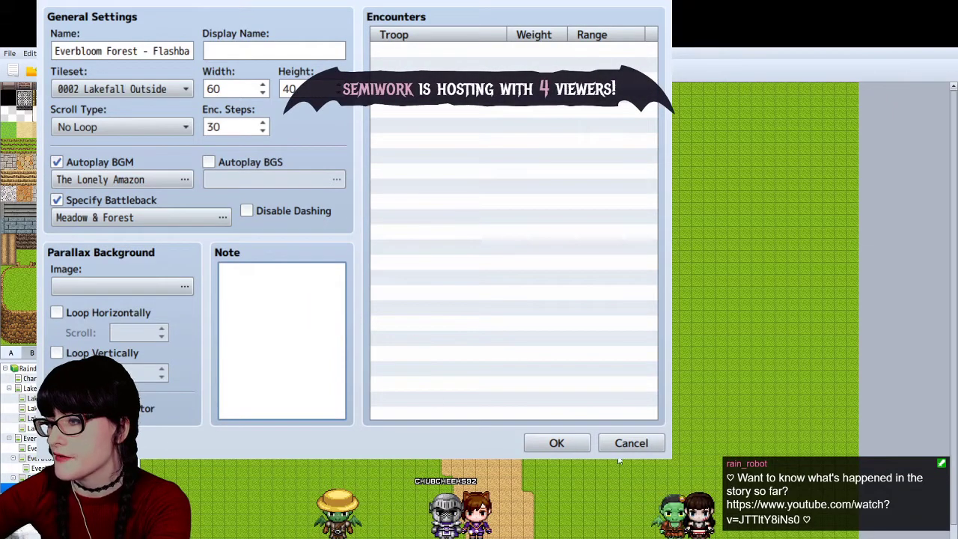
pyautogui.click(562, 442)
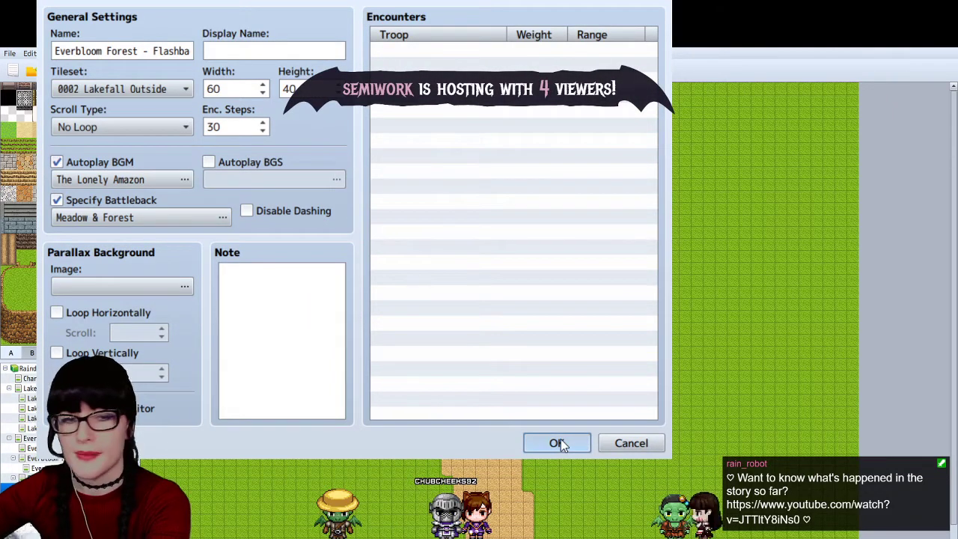
pyautogui.click(560, 443)
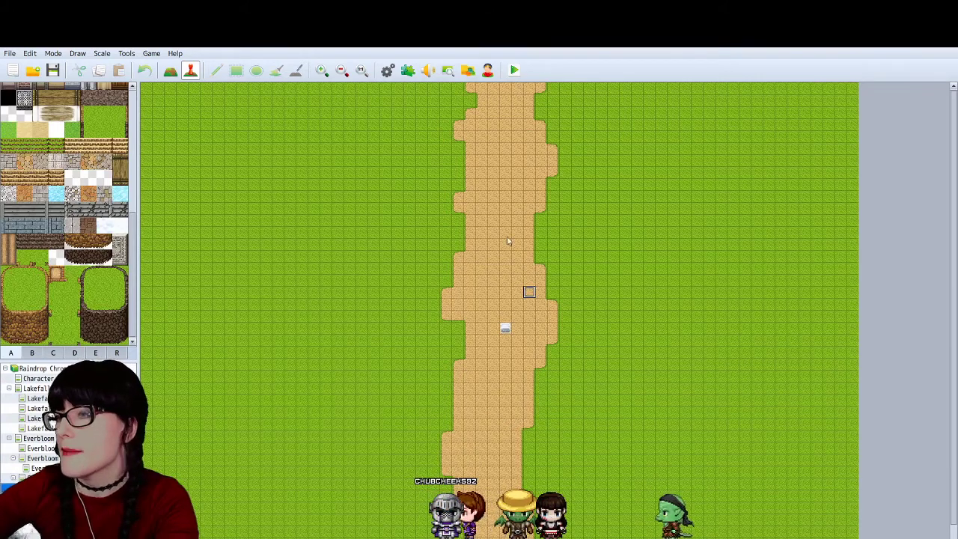
# Save the changes, playtest the cleared flashback map from the saved game to check the covered wagon, and close the playtest
pyautogui.scroll(-1, 240, 441)
pyautogui.scroll(-1, 240, 441)
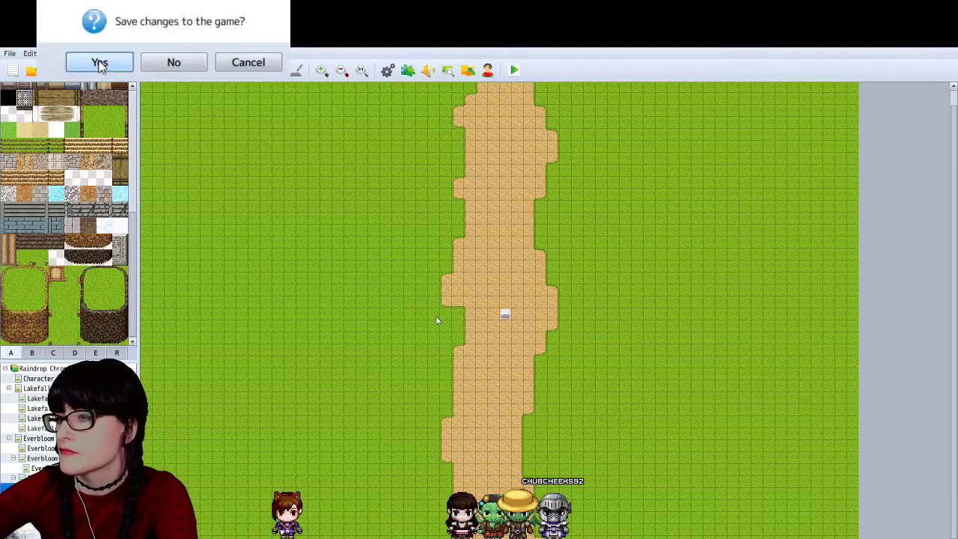
pyautogui.press('Return')
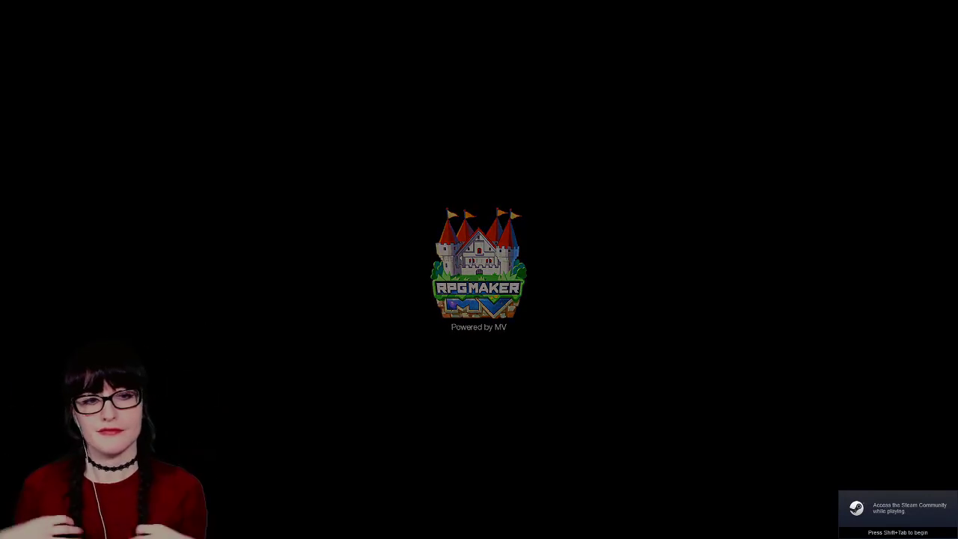
pyautogui.press('Return')
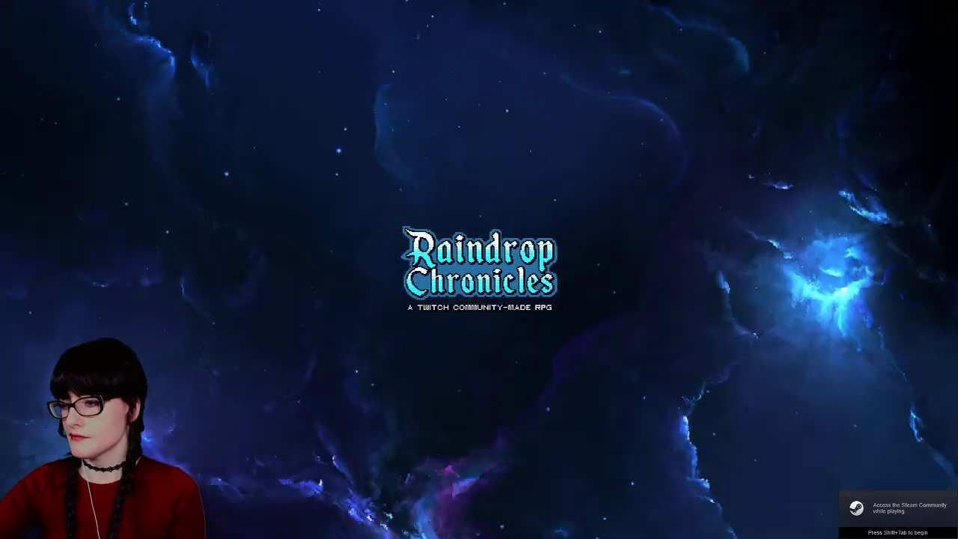
pyautogui.press('Return')
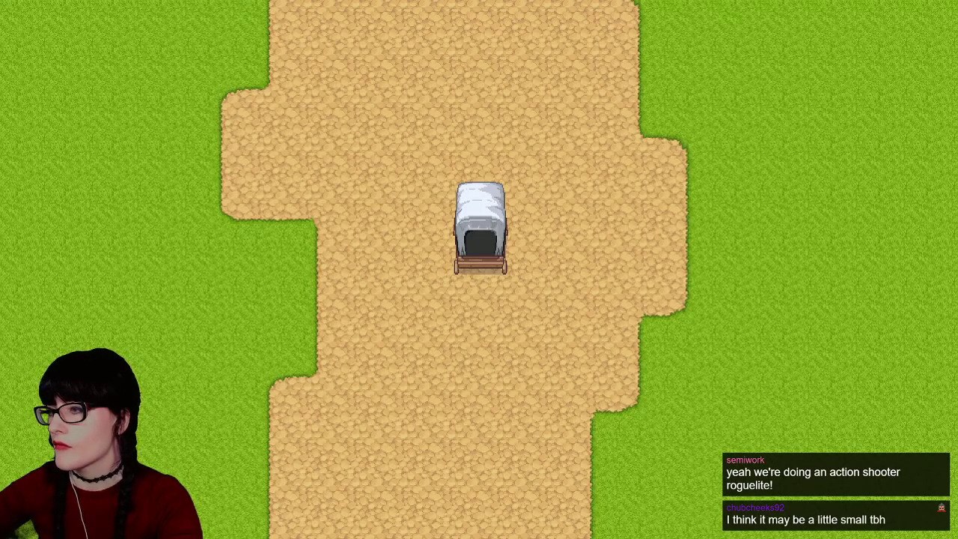
pyautogui.press('super')
pyautogui.rightClick(231, 532)
pyautogui.click(231, 513)
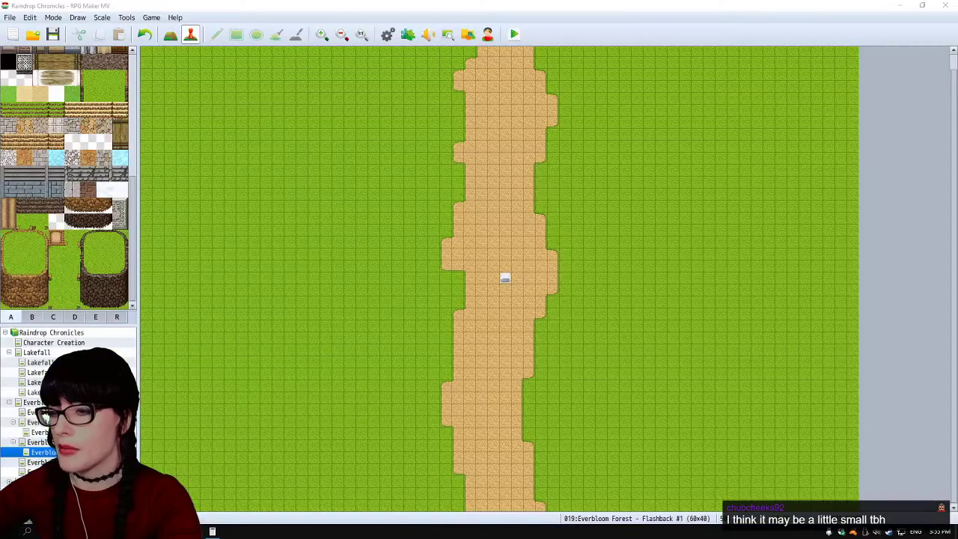
# Examine the Lakefall, Lakefall item shop and Everbloom Forest Ancient Overlook maps, including Lakefall's house beside the lake
pyautogui.click(40, 443)
pyautogui.click(37, 353)
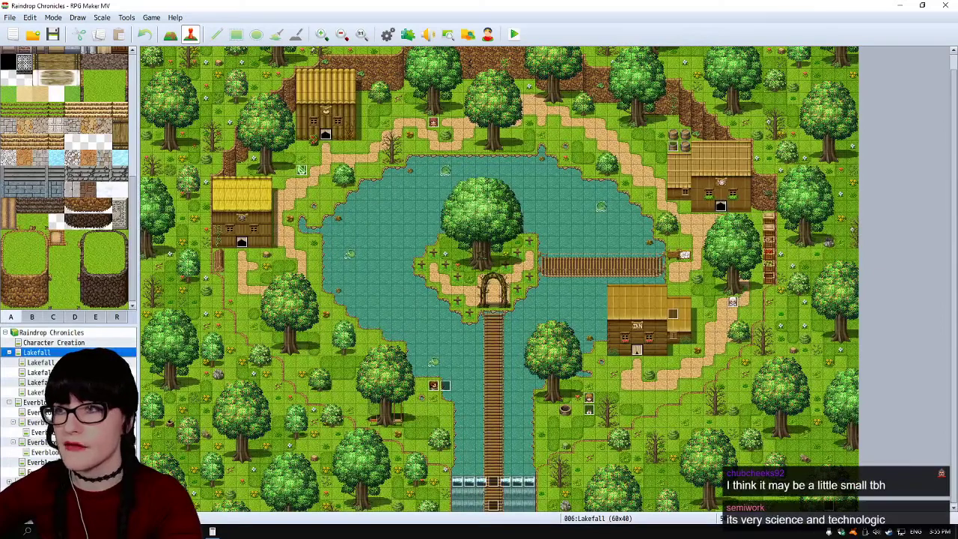
pyautogui.click(230, 182)
pyautogui.click(254, 230)
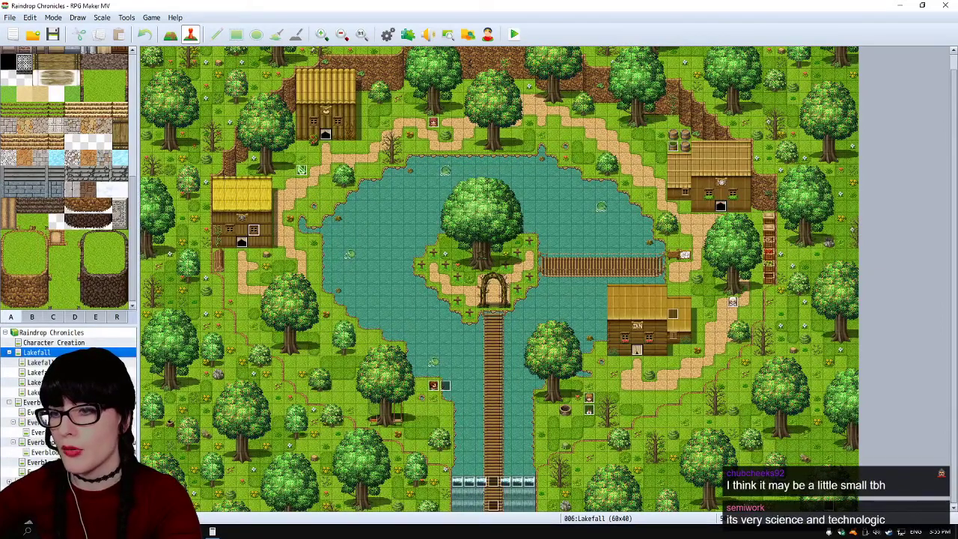
pyautogui.click(40, 363)
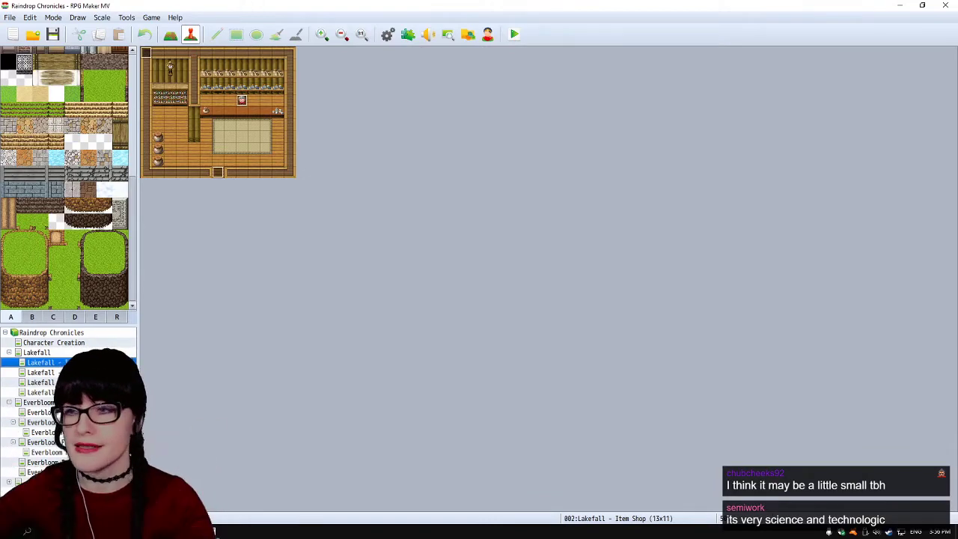
pyautogui.click(37, 353)
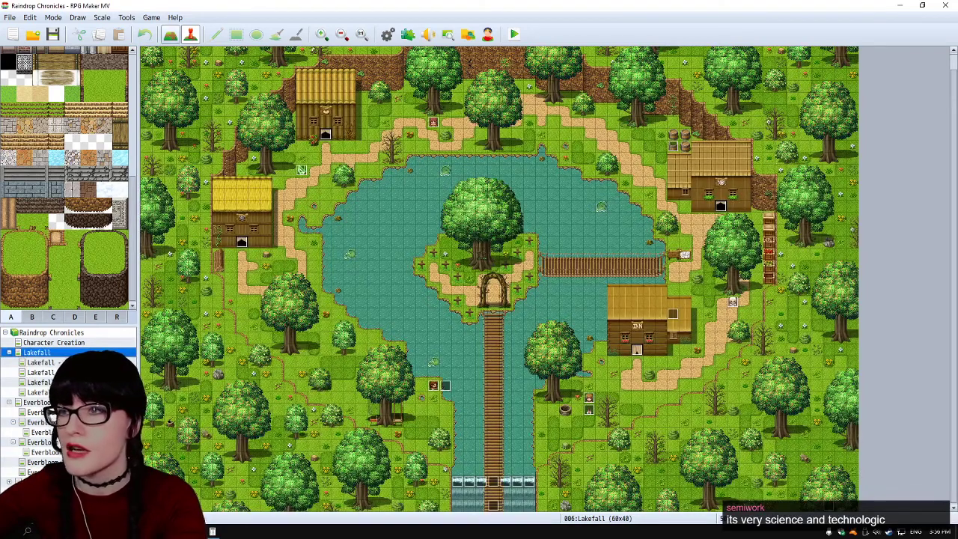
pyautogui.click(217, 182)
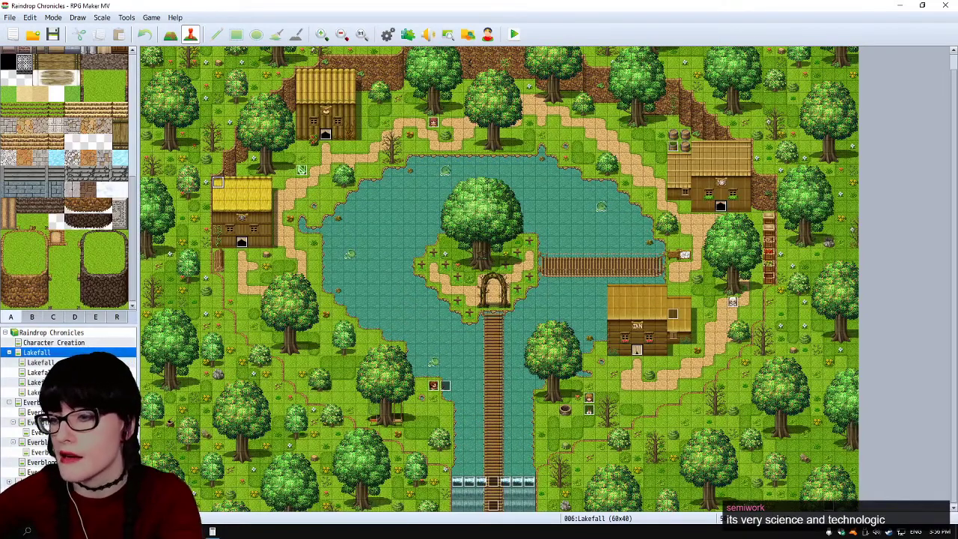
pyautogui.click(34, 472)
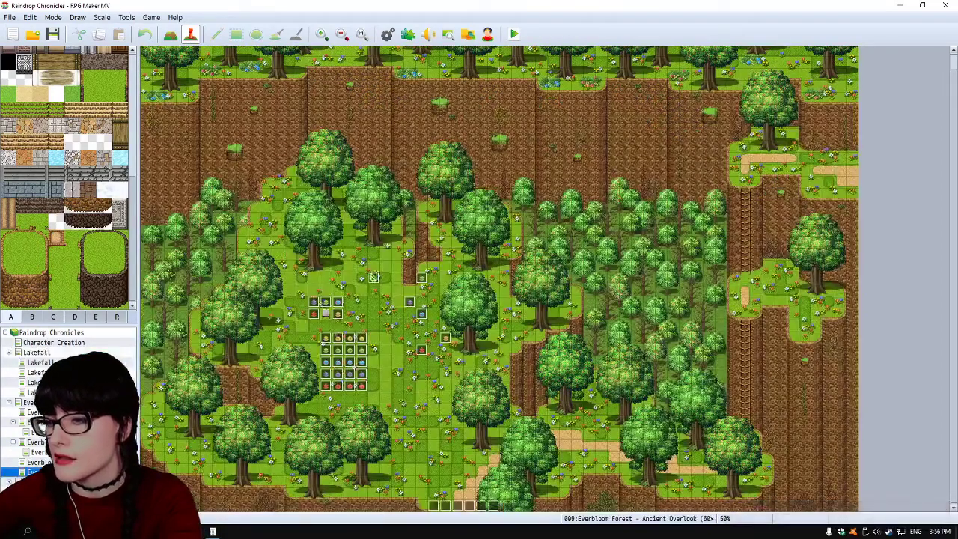
# Create an event at 29,20 beside the wagon on the Flashback #1 map, using the PlayableCharacters-RoseRainblood-Walk front-facing sprite
pyautogui.click(38, 452)
pyautogui.doubleClick(494, 279)
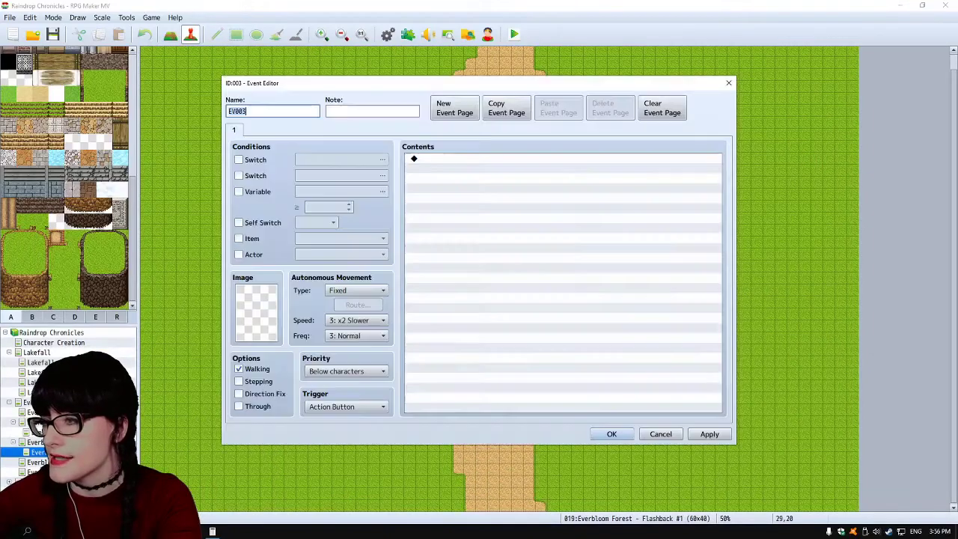
pyautogui.doubleClick(256, 313)
pyautogui.scroll(-15, 350, 259)
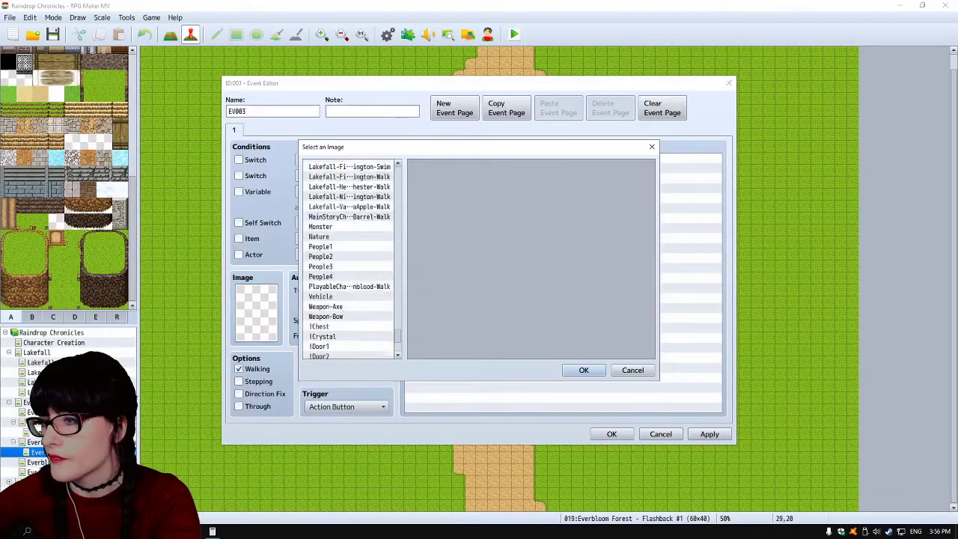
pyautogui.scroll(-2, 348, 274)
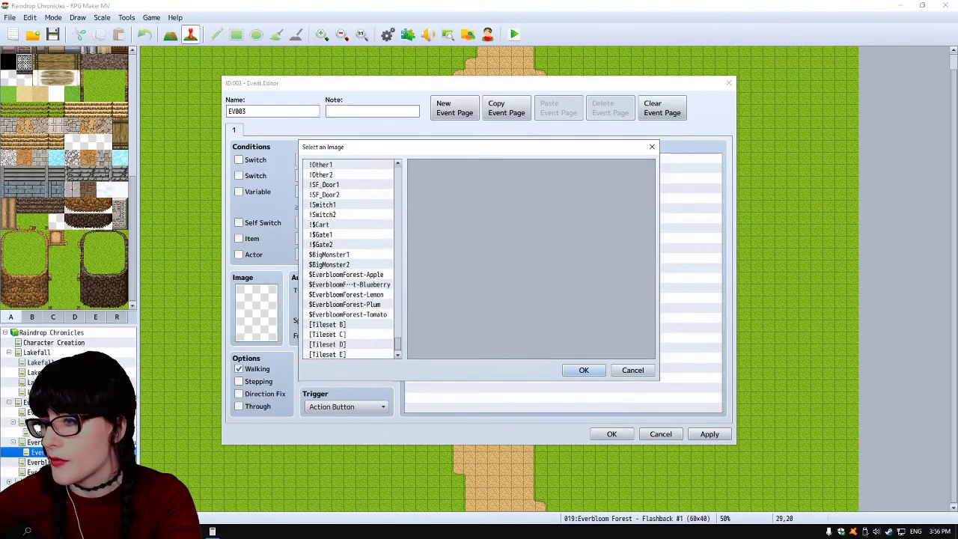
pyautogui.click(347, 274)
pyautogui.click(347, 264)
pyautogui.scroll(5, 347, 264)
pyautogui.click(347, 225)
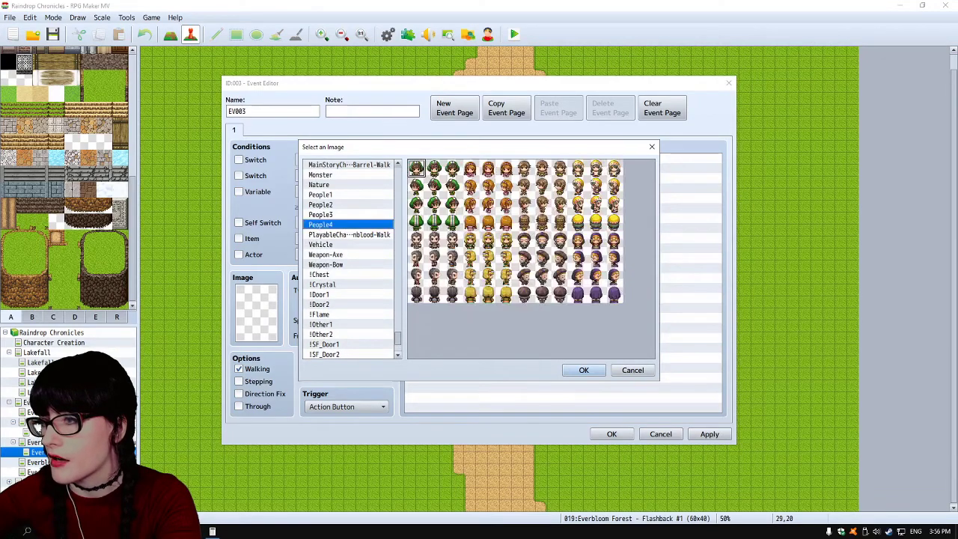
pyautogui.doubleClick(489, 259)
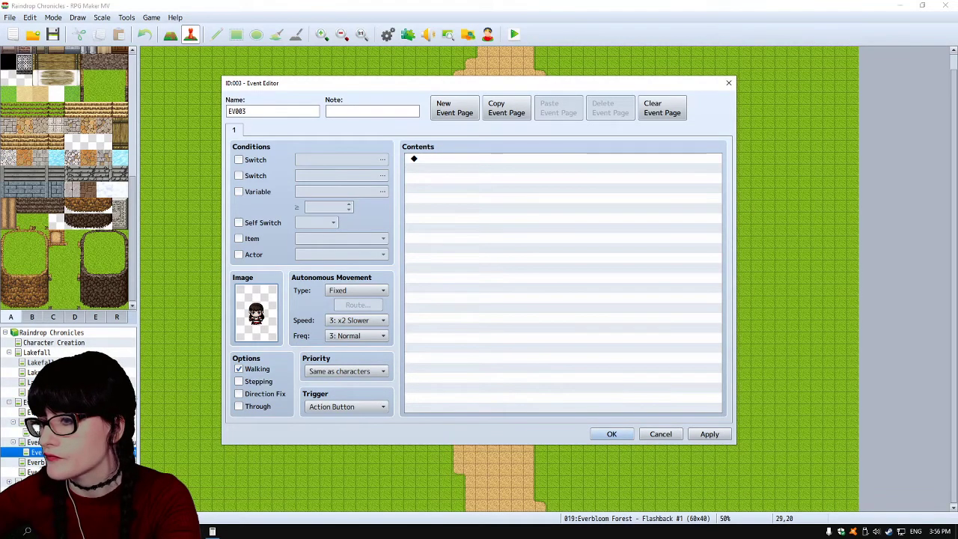
pyautogui.doubleClick(256, 313)
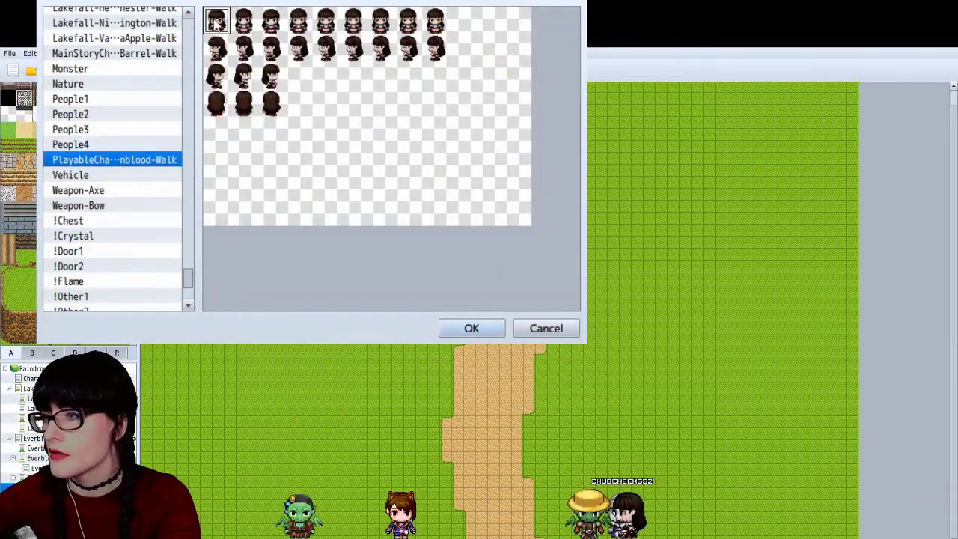
pyautogui.doubleClick(216, 24)
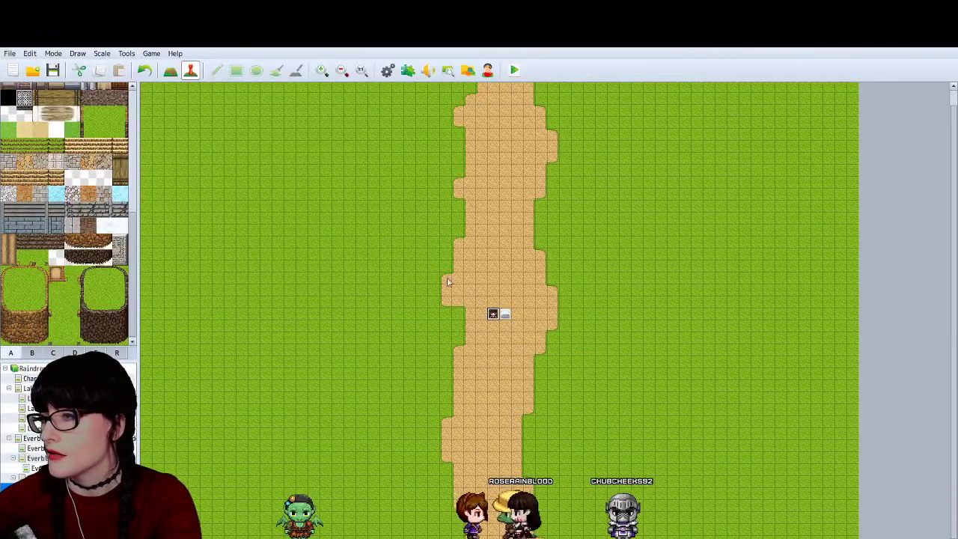
# Copy the character event to the wagon's other side and change the copy's image to the MainStoryCharacters-CarolTheBarrel-Walk barrel
pyautogui.hotkey('ctrl', 'c')
pyautogui.click(518, 319)
pyautogui.hotkey('ctrl', 'v')
pyautogui.doubleClick(519, 319)
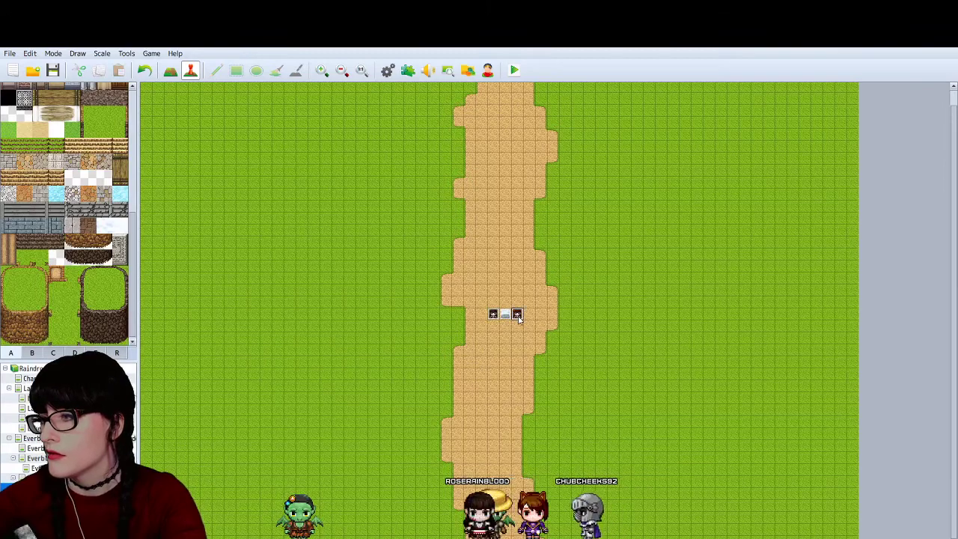
pyautogui.doubleClick(254, 354)
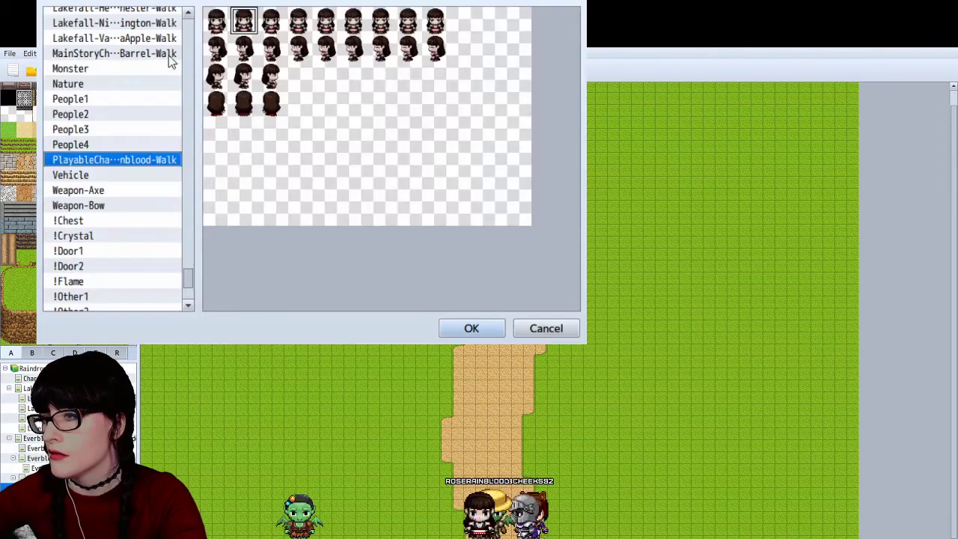
pyautogui.click(120, 57)
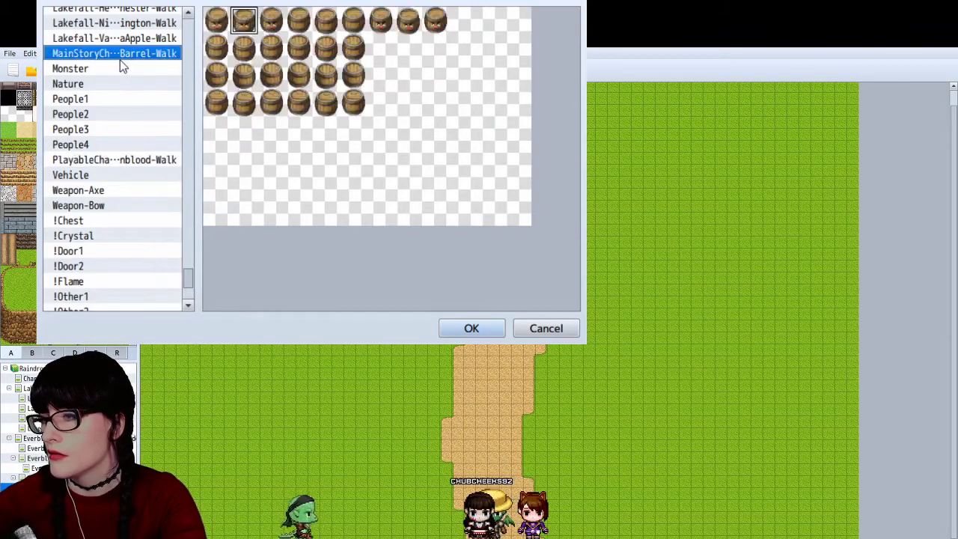
pyautogui.doubleClick(242, 31)
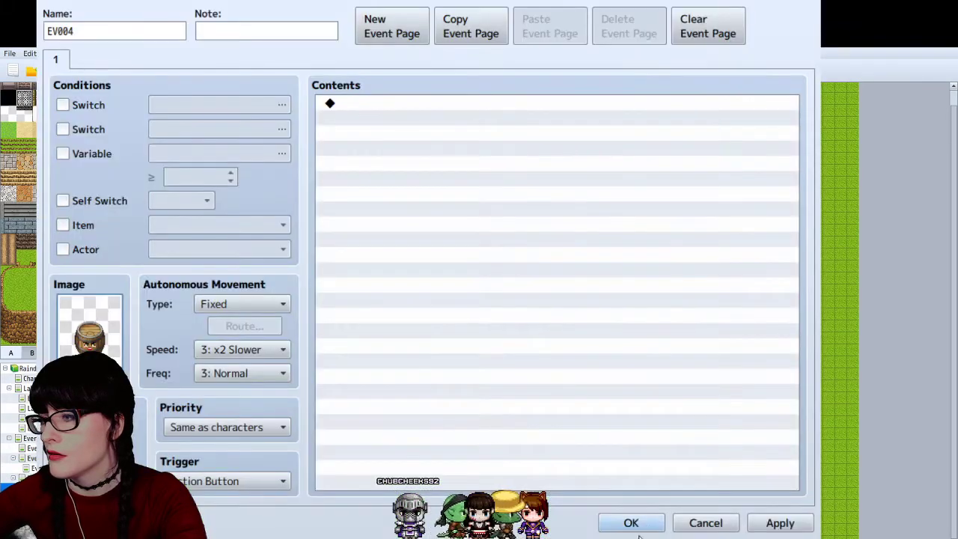
pyautogui.click(635, 524)
pyautogui.click(543, 387)
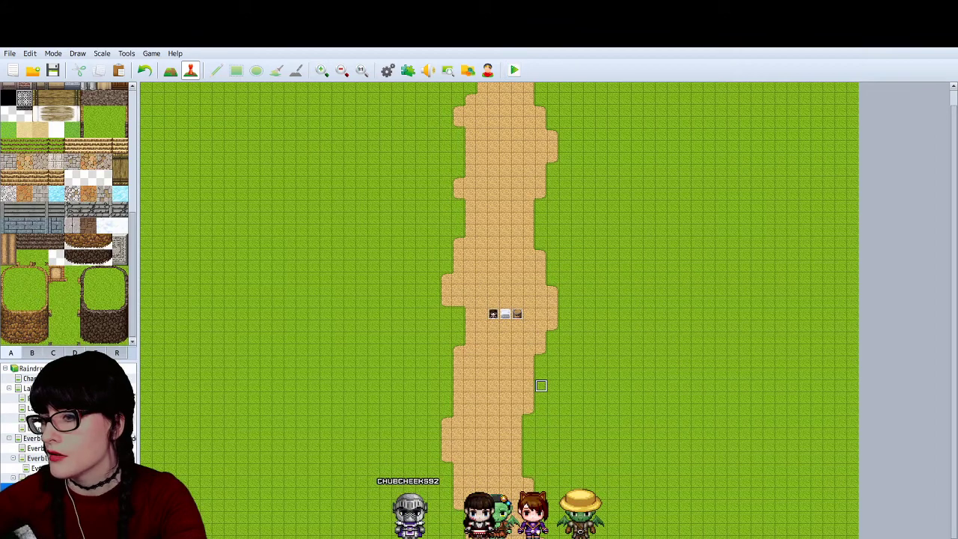
# Playtest the flashback by loading save File 4 and walking west along the path, and return to the flashback map in the editor
pyautogui.click(29, 389)
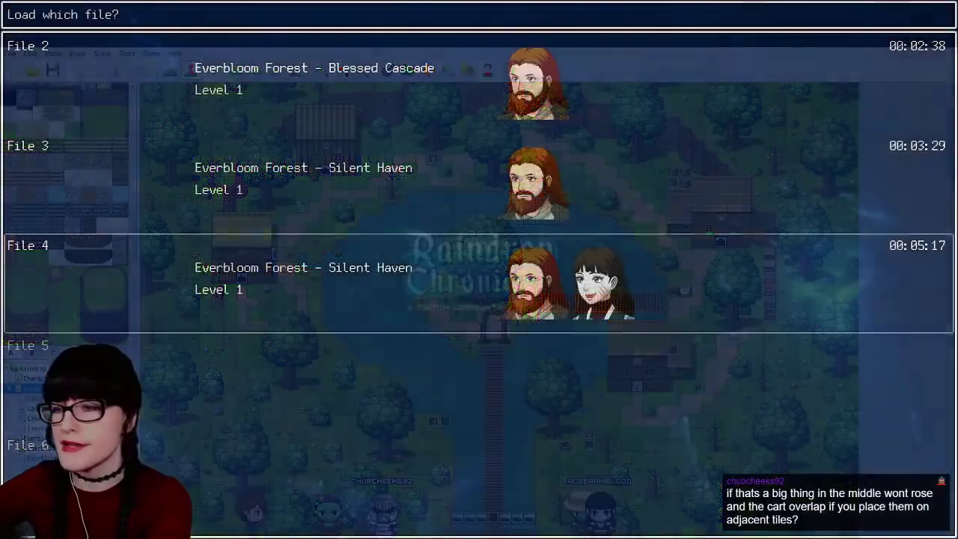
pyautogui.press('Return')
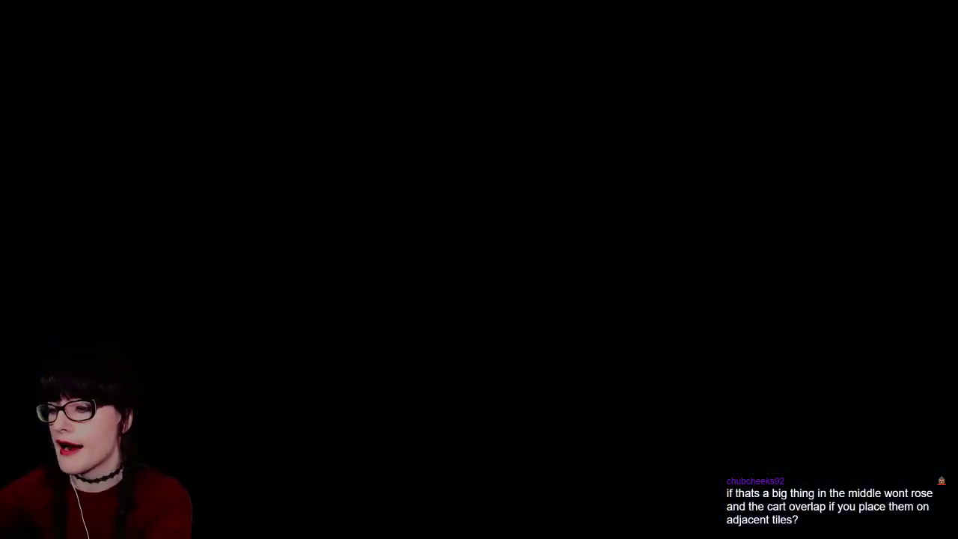
pyautogui.press('Left')
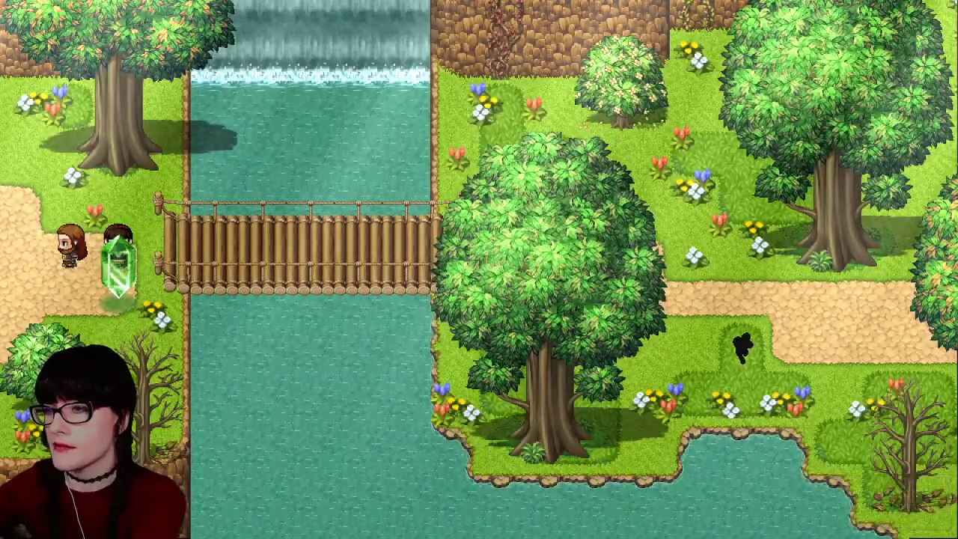
pyautogui.press('Left')
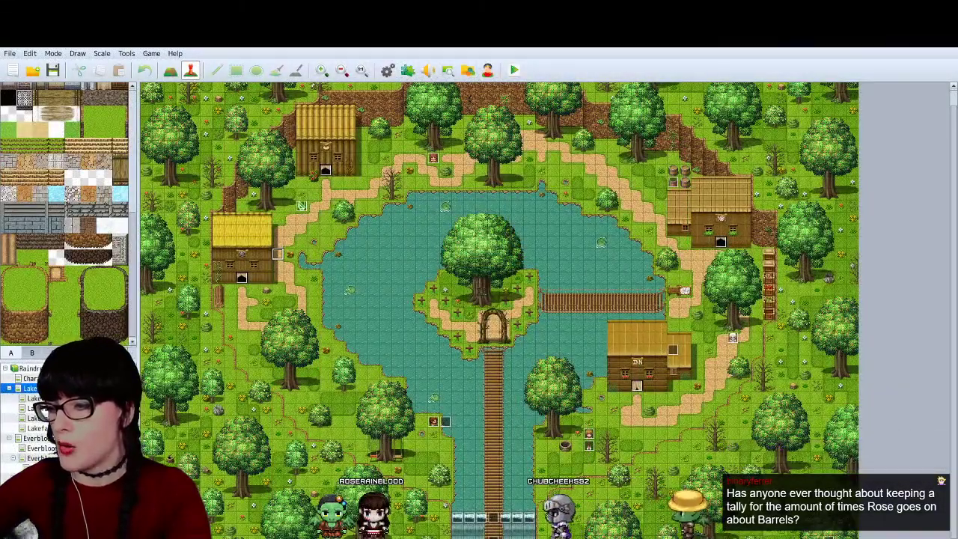
pyautogui.click(49, 479)
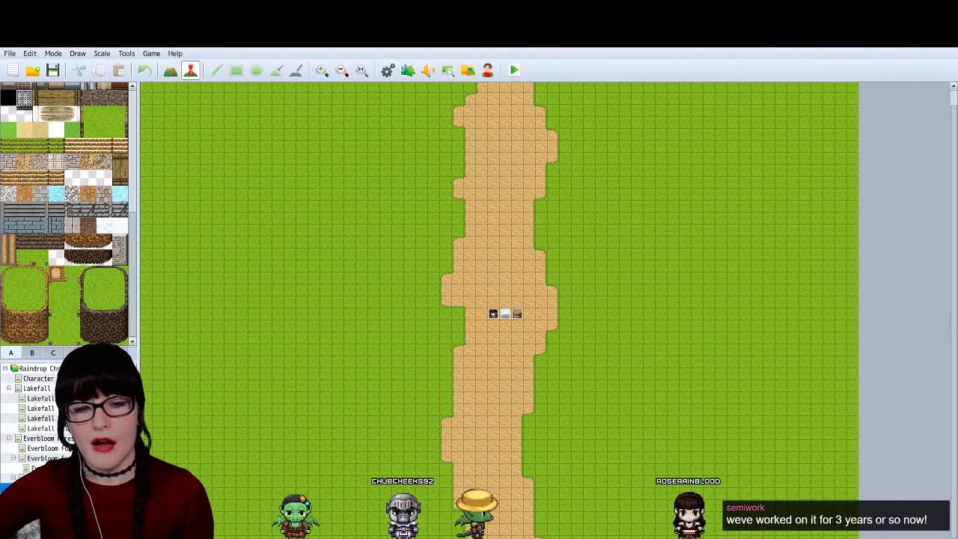
# Switch to Photoshop and copy the first covered wagon of the $BigMonster2.png sprite sheet onto its own layer
pyautogui.hotkey('alt', 'Tab')
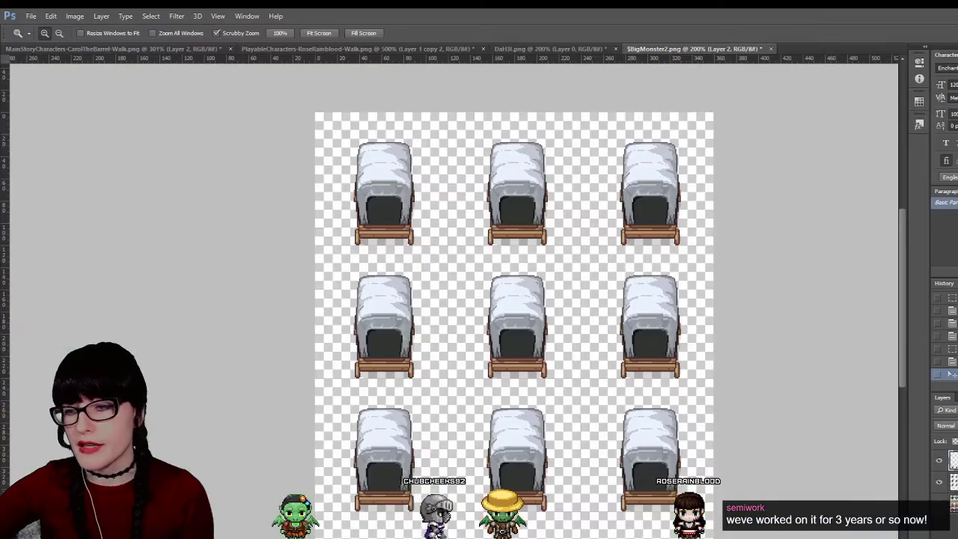
pyautogui.click(382, 203)
pyautogui.click(348, 168)
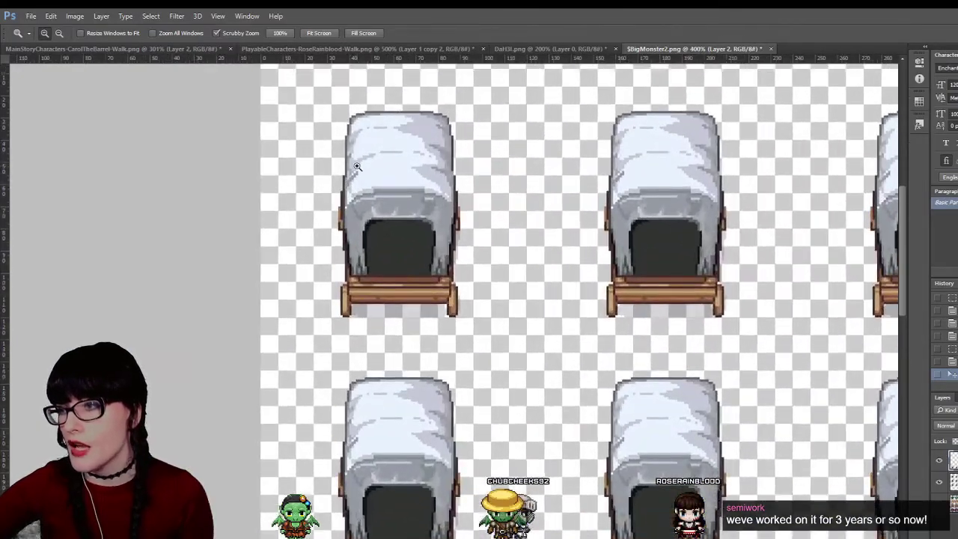
pyautogui.scroll(1, 210, 146)
pyautogui.press('m')
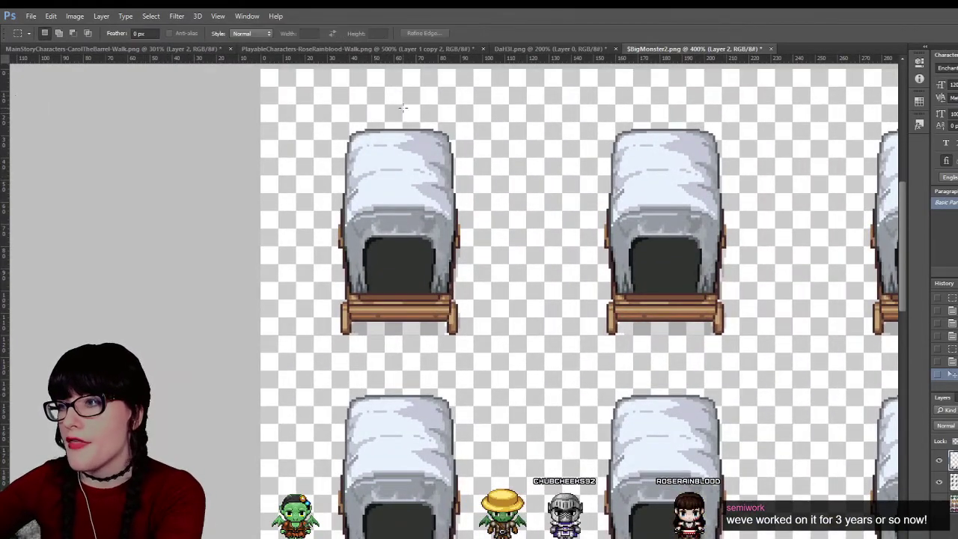
pyautogui.moveTo(315, 104); pyautogui.dragTo(502, 343)
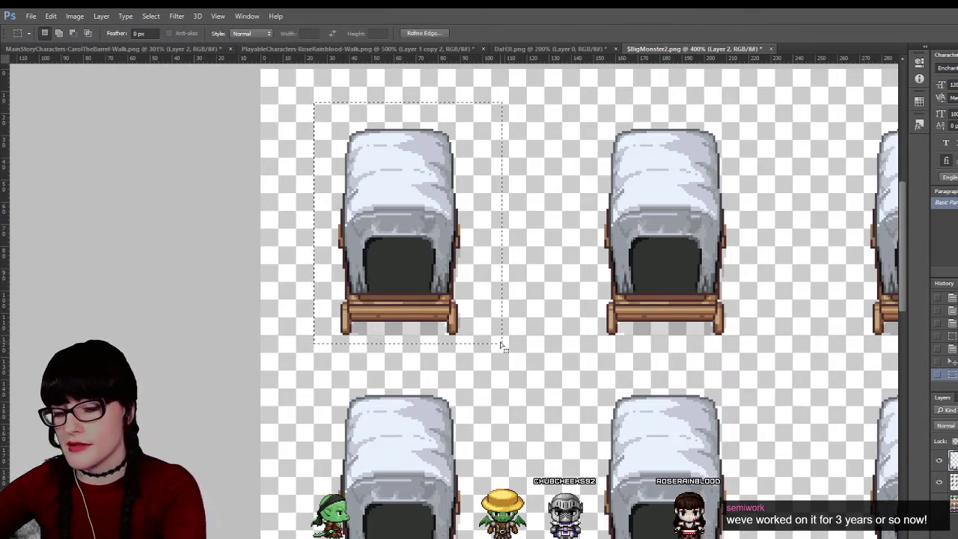
pyautogui.hotkey('ctrl', 'j')
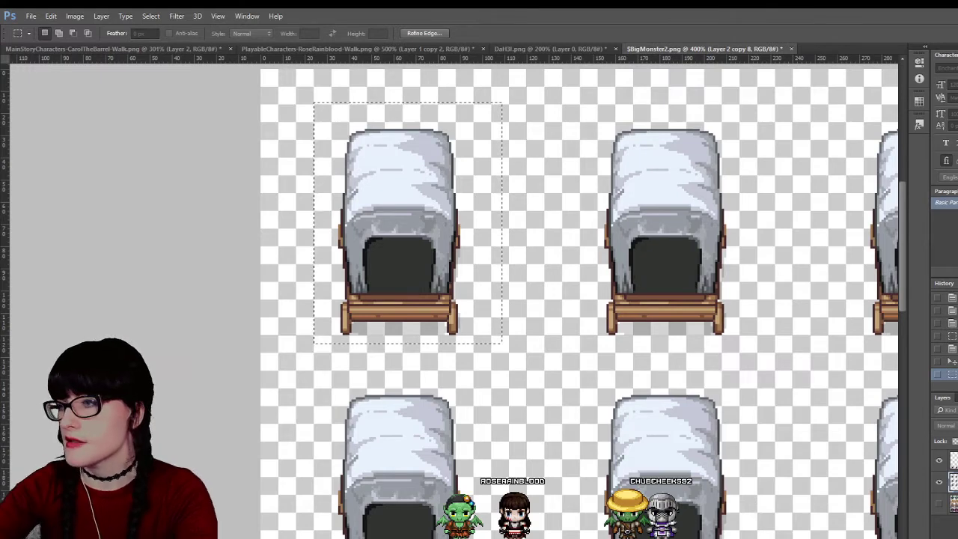
# Create a new transparent document and paste the covered wagon into it, enlarged to 300% for viewing
pyautogui.hotkey('ctrl', 'n')
pyautogui.press('Return')
pyautogui.hotkey('ctrl', 'v')
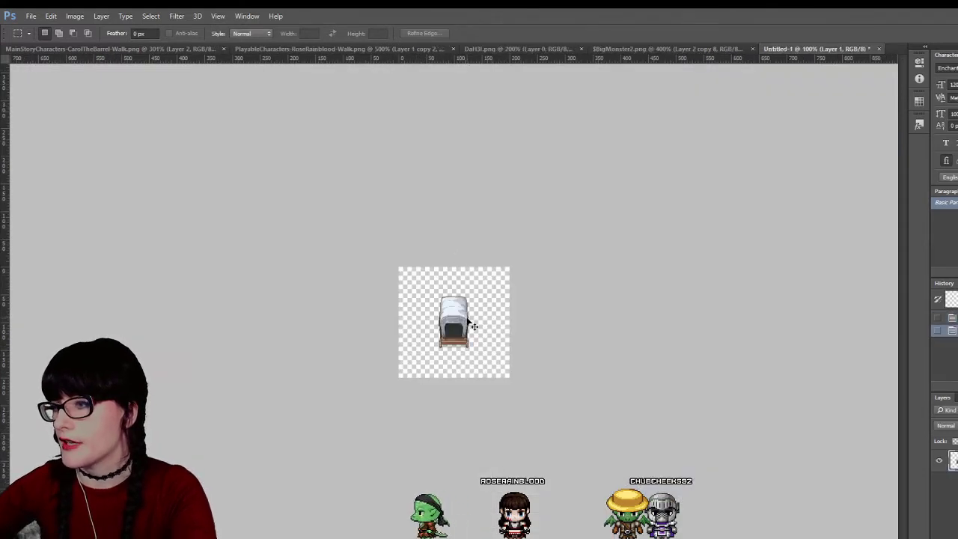
pyautogui.press('z')
pyautogui.click(414, 360)
pyautogui.click(413, 360)
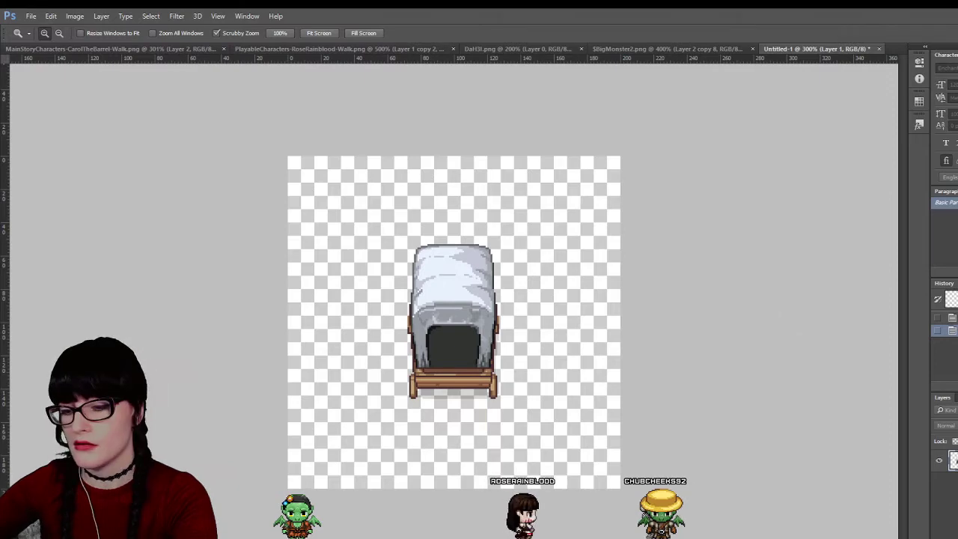
# Enlarge the transparent canvas around the covered wagon to about 600 px square
pyautogui.click(887, 250)
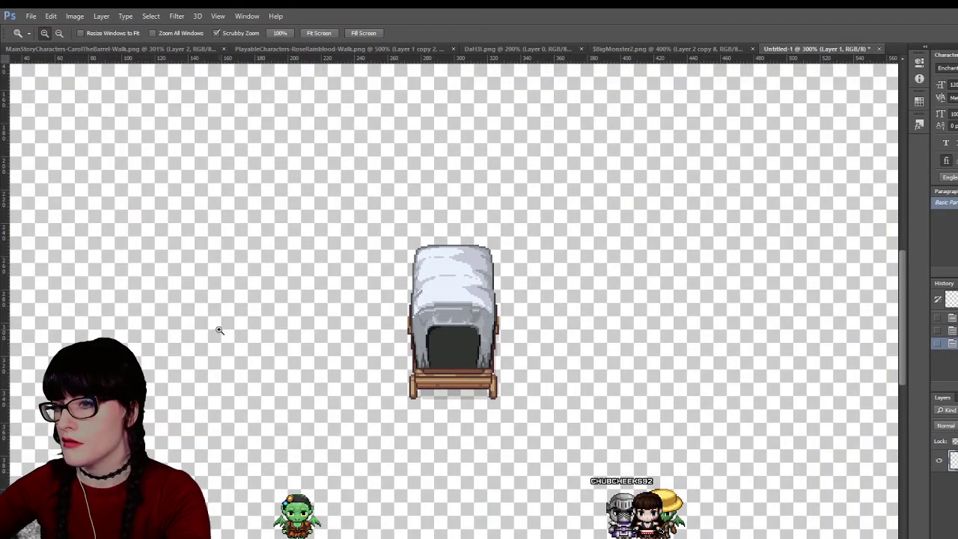
pyautogui.keyDown('alt'); pyautogui.click(529, 269); pyautogui.keyUp('alt')
pyautogui.keyDown('alt'); pyautogui.click(512, 267); pyautogui.keyUp('alt')
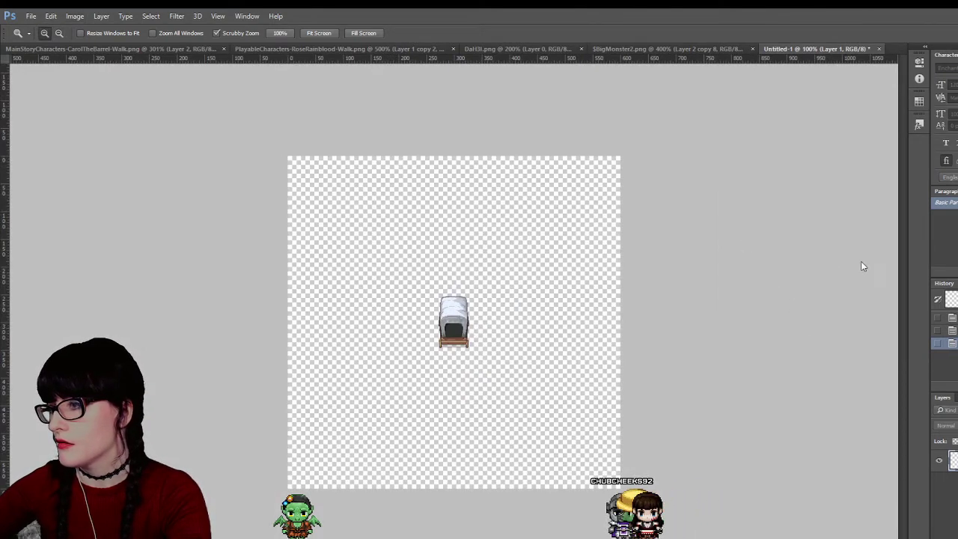
pyautogui.click(552, 330)
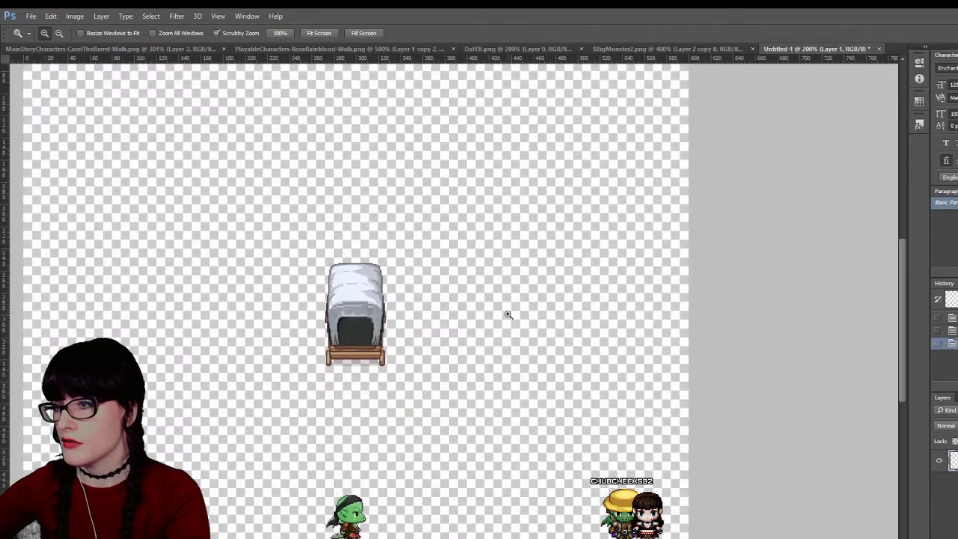
pyautogui.click(292, 271)
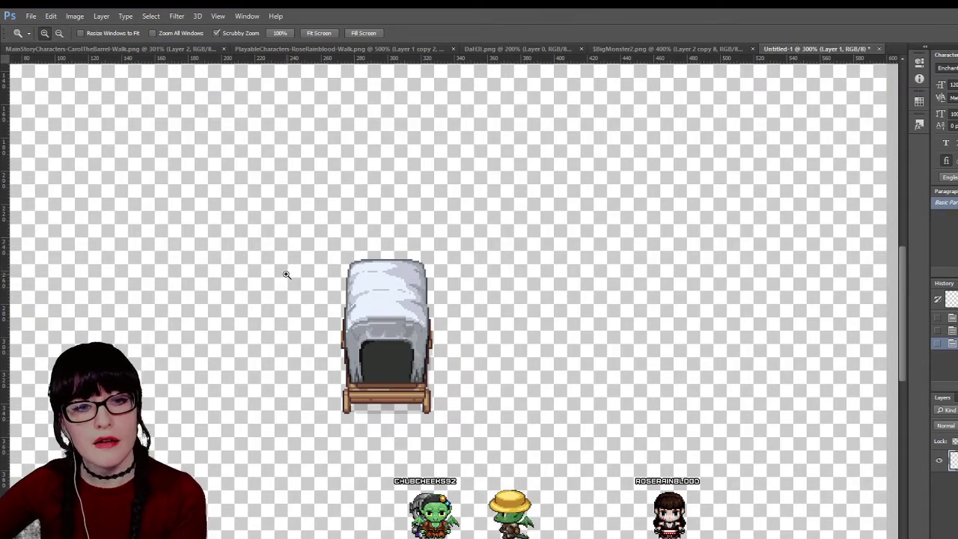
pyautogui.moveTo(393, 538); pyautogui.dragTo(390, 538)
pyautogui.hscroll(-3, 449, 299)
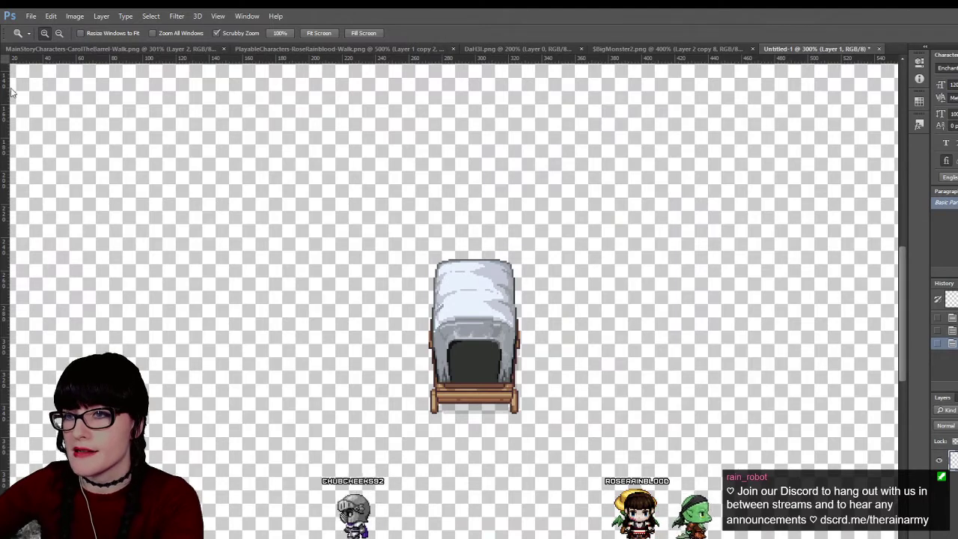
# Split the wagon down the middle by shifting its left half leftward, opening a gap about 19 px wide
pyautogui.press('m')
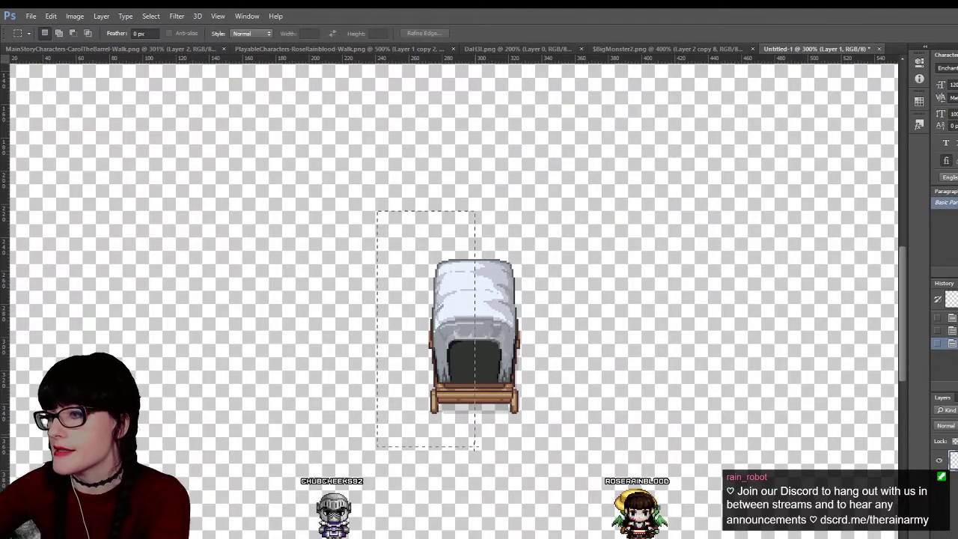
pyautogui.moveTo(475, 447); pyautogui.dragTo(475, 447)
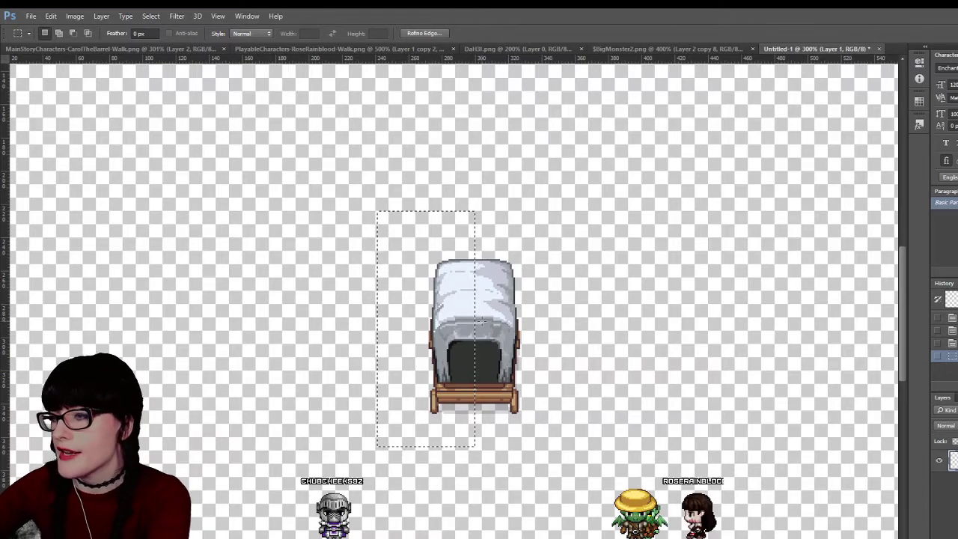
pyautogui.press('Left')
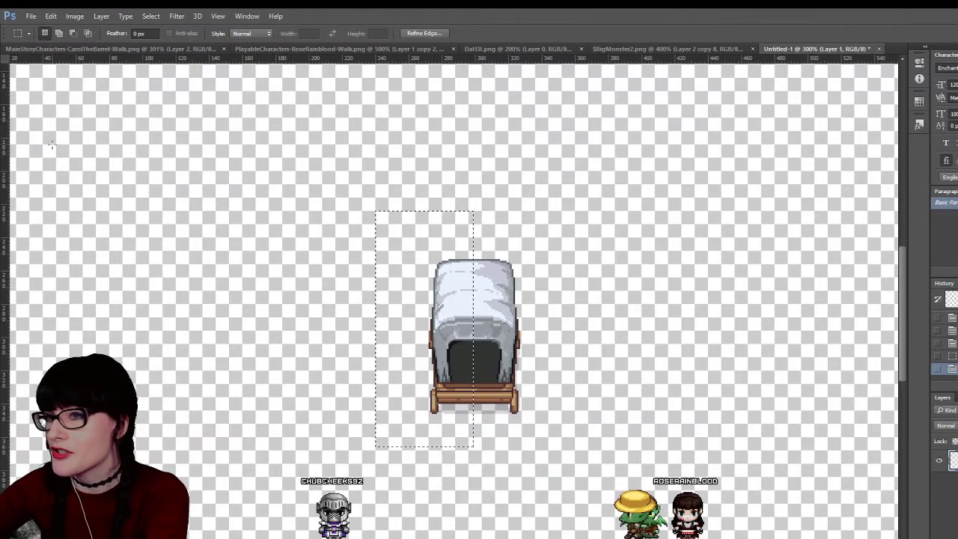
pyautogui.press('v')
pyautogui.press('Left')
pyautogui.press('Left')
pyautogui.press('Left')
pyautogui.press('Left')
pyautogui.press('Left')
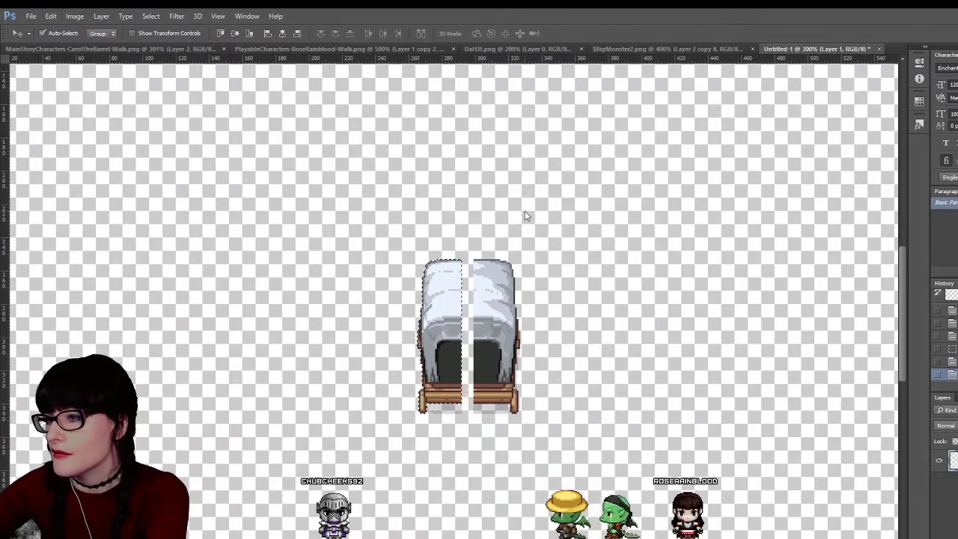
pyautogui.press('Left')
pyautogui.press('Left')
pyautogui.press('Left')
pyautogui.press('Left')
pyautogui.press('Left')
pyautogui.press('Left')
pyautogui.press('Left')
pyautogui.press('Left')
pyautogui.press('Left')
pyautogui.press('Left')
pyautogui.press('Left')
pyautogui.press('Left')
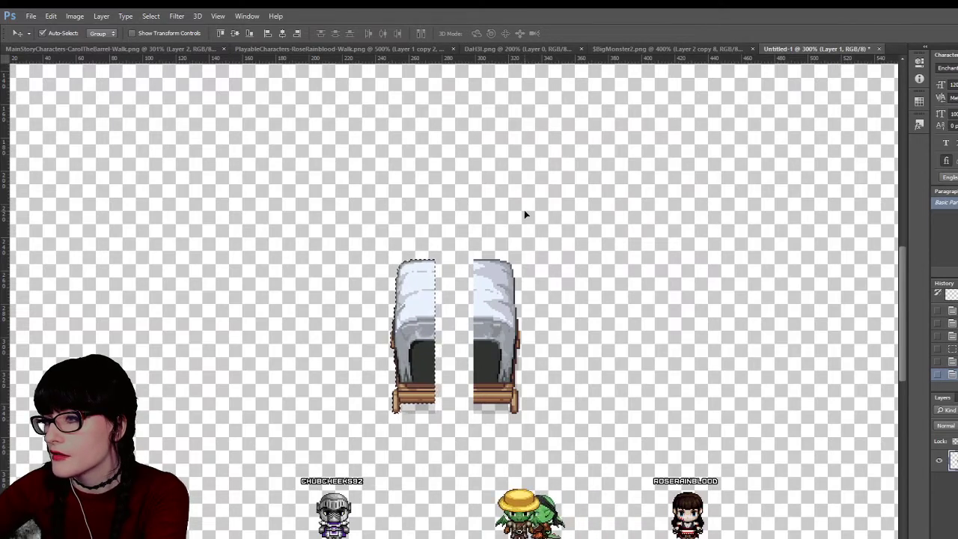
pyautogui.press('Right')
pyautogui.press('Right')
pyautogui.press('Right')
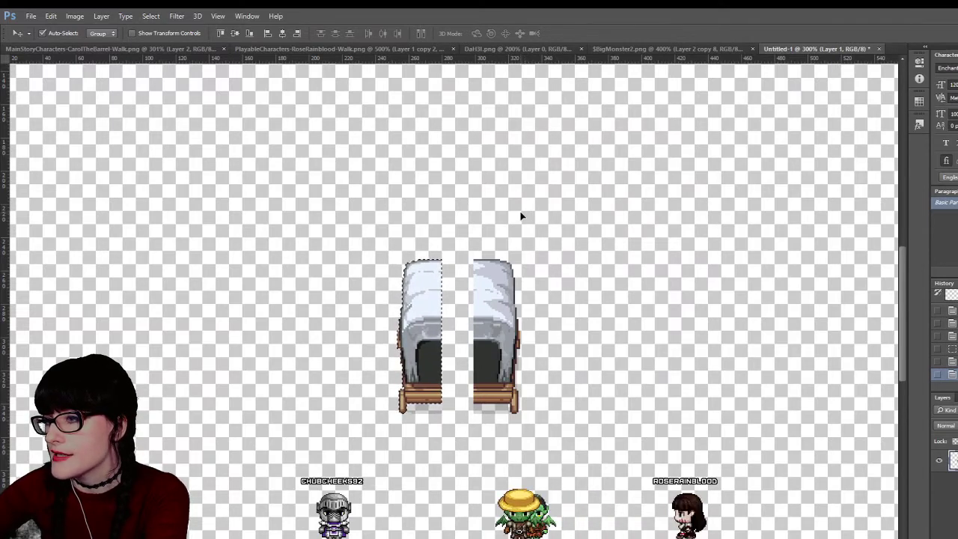
# Copy a narrow vertical strip from the left half's inner edge to a new layer and shift it right into the gap
pyautogui.press('m')
pyautogui.moveTo(427, 239); pyautogui.dragTo(443, 444)
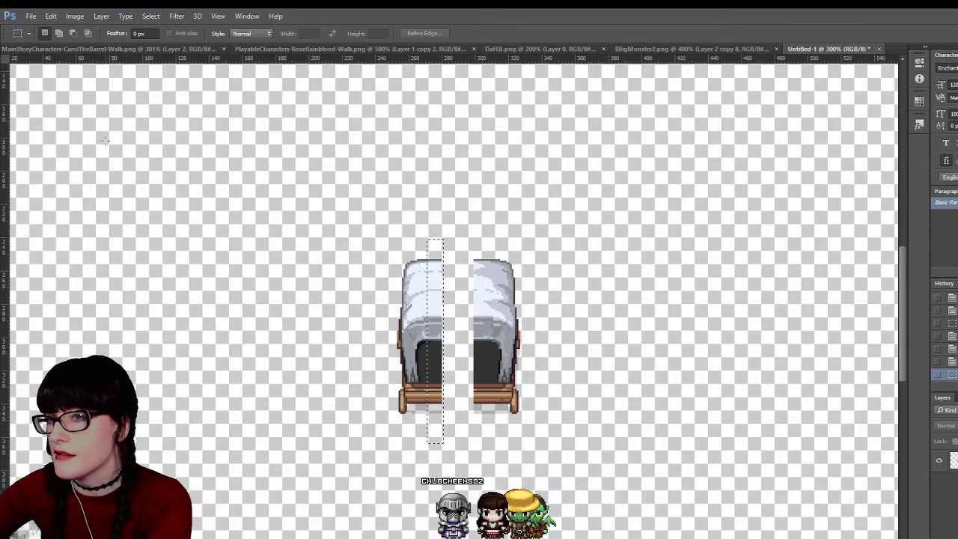
pyautogui.click(955, 461)
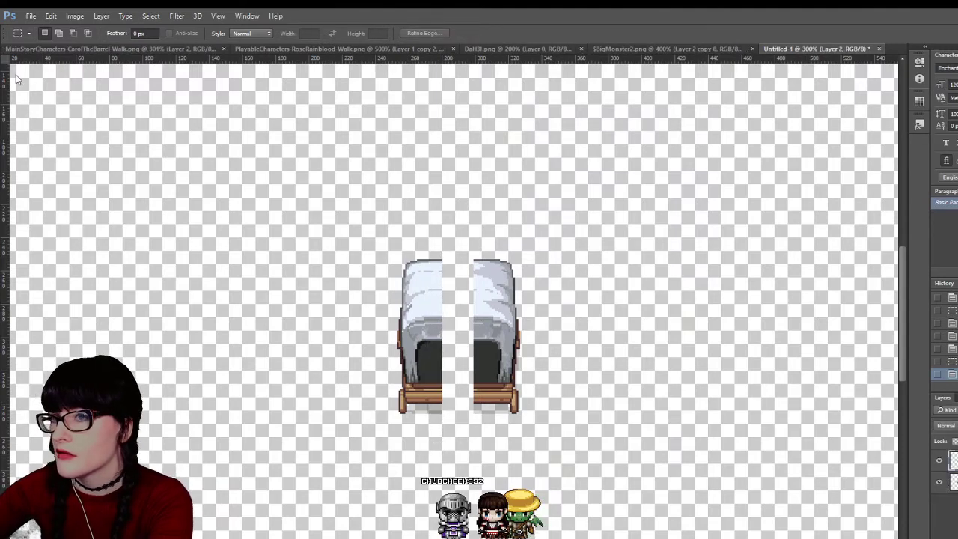
pyautogui.press('v')
pyautogui.press('Right')
pyautogui.press('Right')
pyautogui.press('Right')
pyautogui.press('Right')
pyautogui.press('Right')
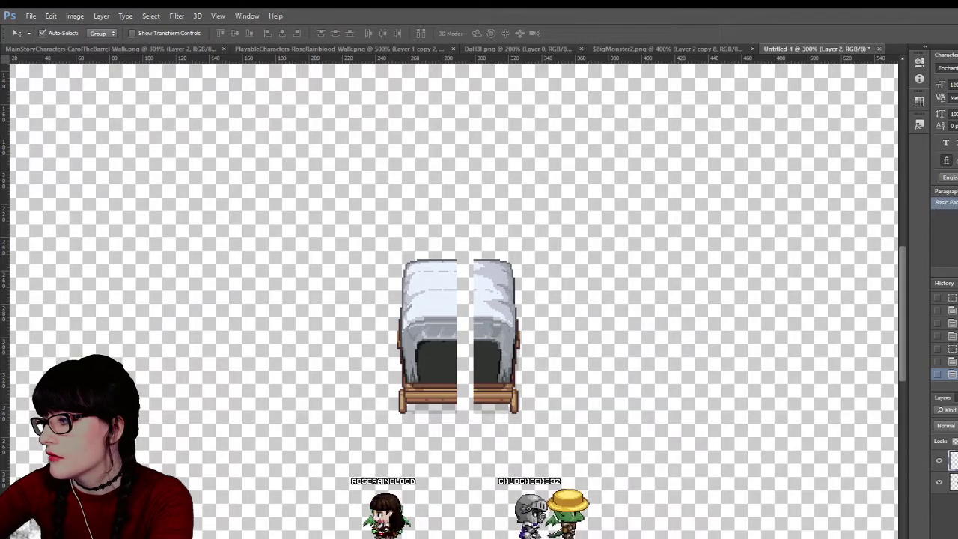
# Duplicate the strip layer and shift the copy right to fill most of the remaining gap
pyautogui.hotkey('ctrl', 'j')
pyautogui.press('Right')
pyautogui.press('Right')
pyautogui.press('Right')
pyautogui.press('Right')
pyautogui.press('Right')
pyautogui.press('Right')
pyautogui.press('Right')
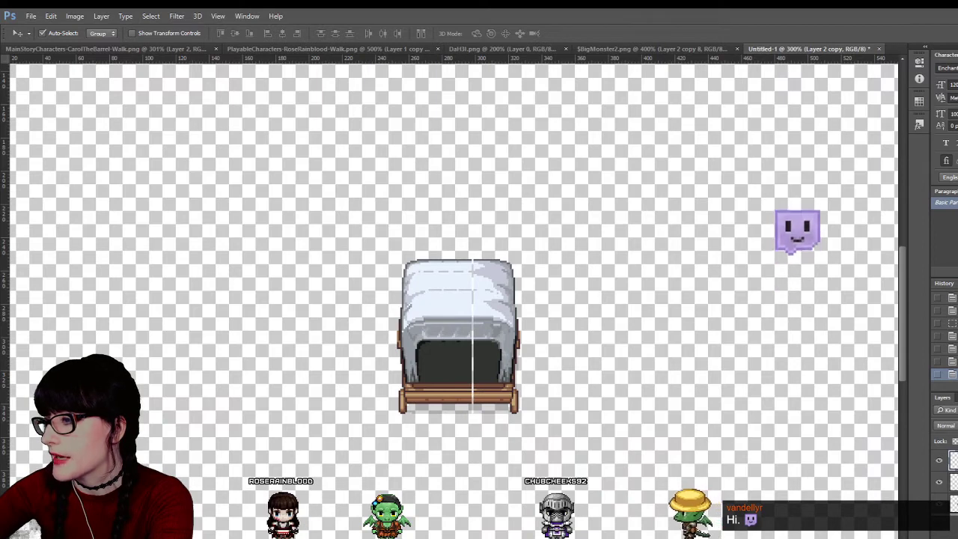
# Copy a thin sliver beside the remaining seam to its own layer and nudge it right to close the seam
pyautogui.click(484, 349)
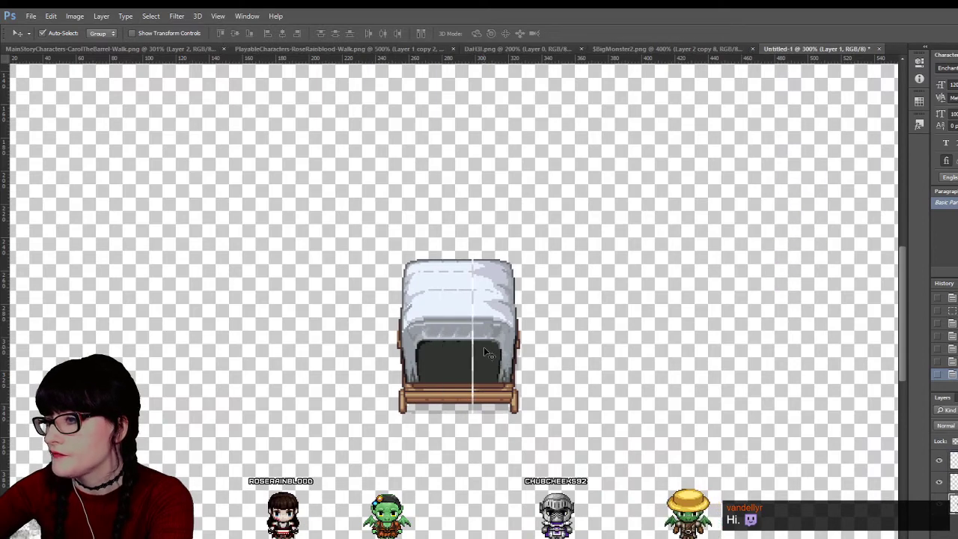
pyautogui.click(954, 458)
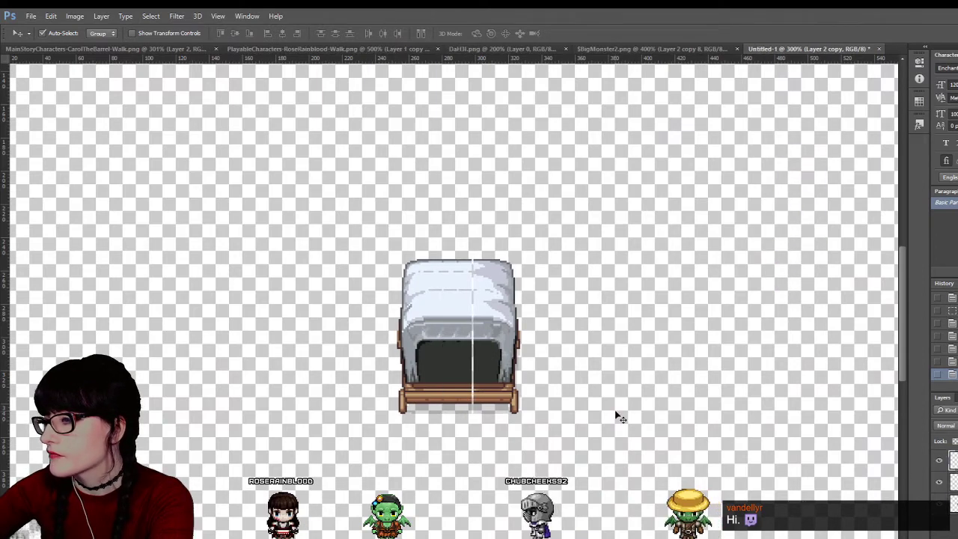
pyautogui.click(1, 364)
pyautogui.click(463, 348)
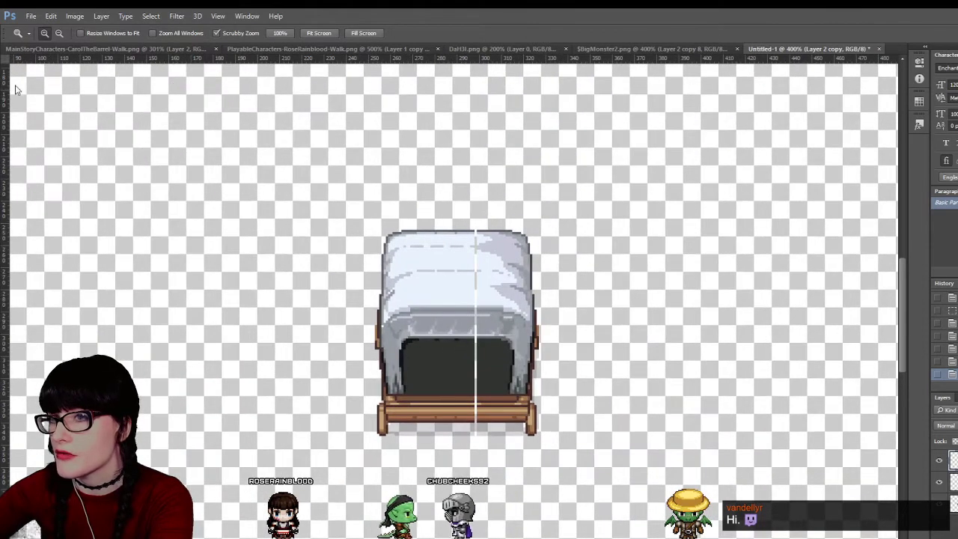
pyautogui.click(1, 87)
pyautogui.click(954, 504)
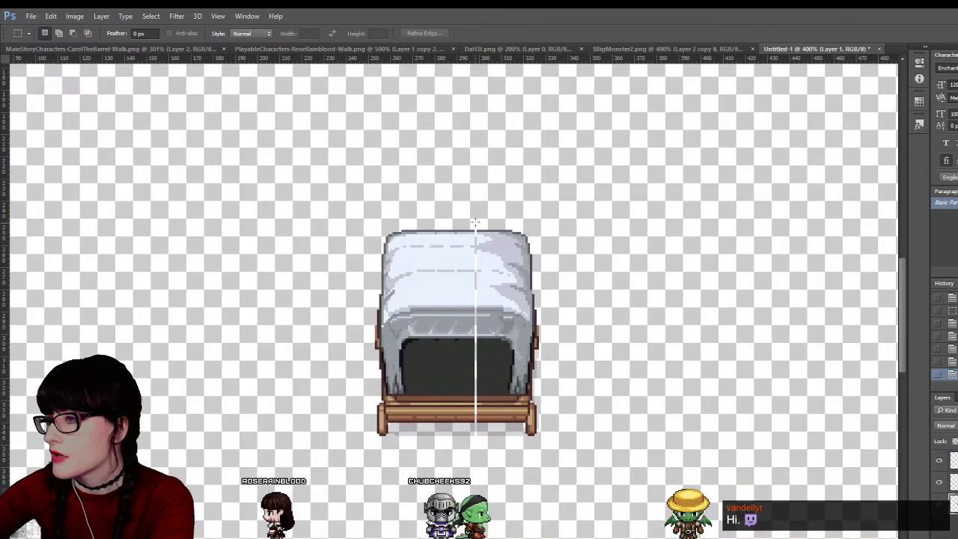
pyautogui.moveTo(476, 221); pyautogui.dragTo(476, 481)
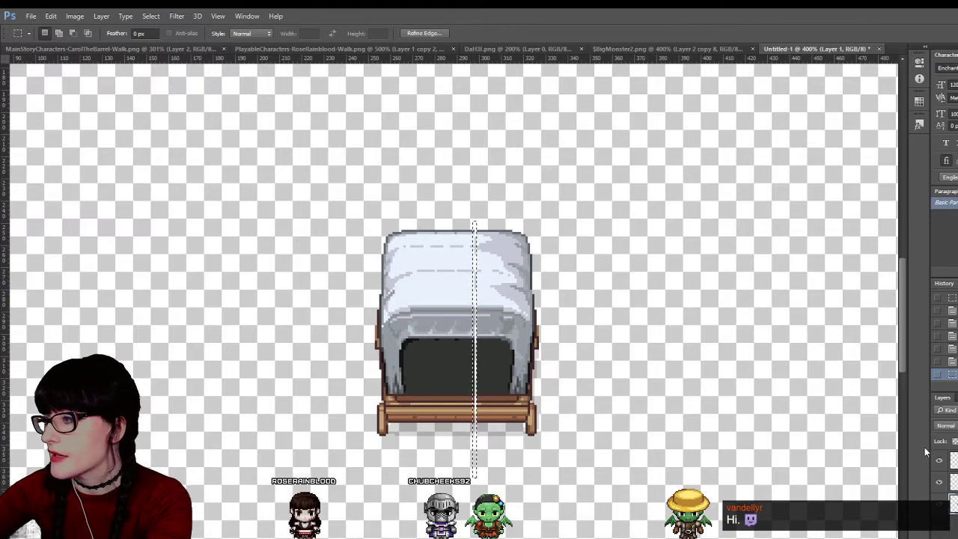
pyautogui.click(953, 482)
pyautogui.click(939, 482)
pyautogui.click(938, 482)
pyautogui.click(939, 461)
pyautogui.click(939, 461)
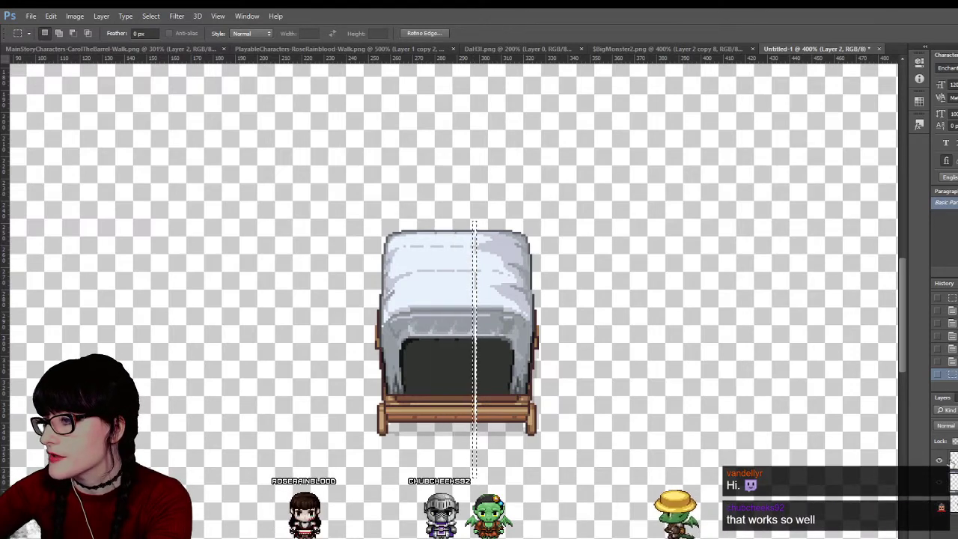
pyautogui.hotkey('ctrl', 'j')
pyautogui.press('v')
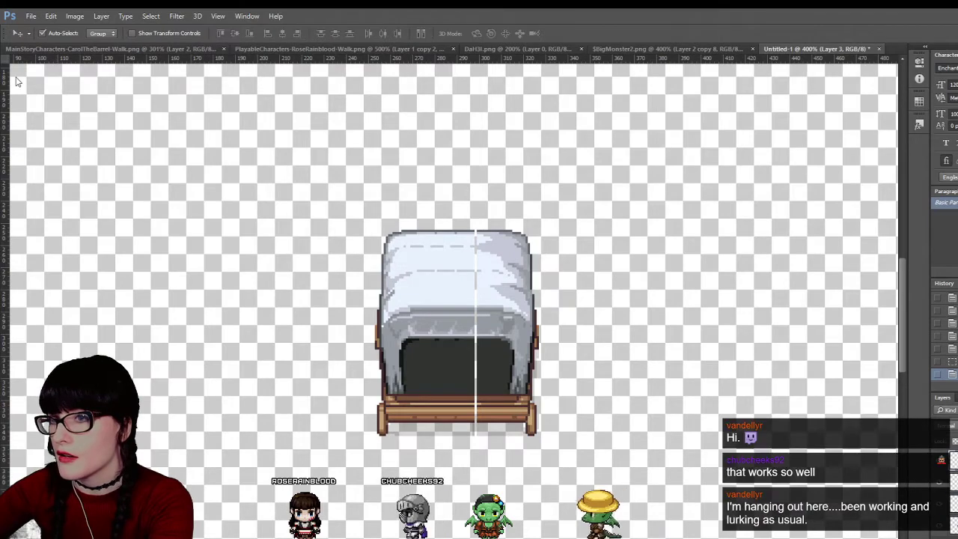
pyautogui.press('Right')
# Compare the widened wagon with the original narrow one by stepping back through the edits and restoring them
pyautogui.press('z')
pyautogui.click(537, 339)
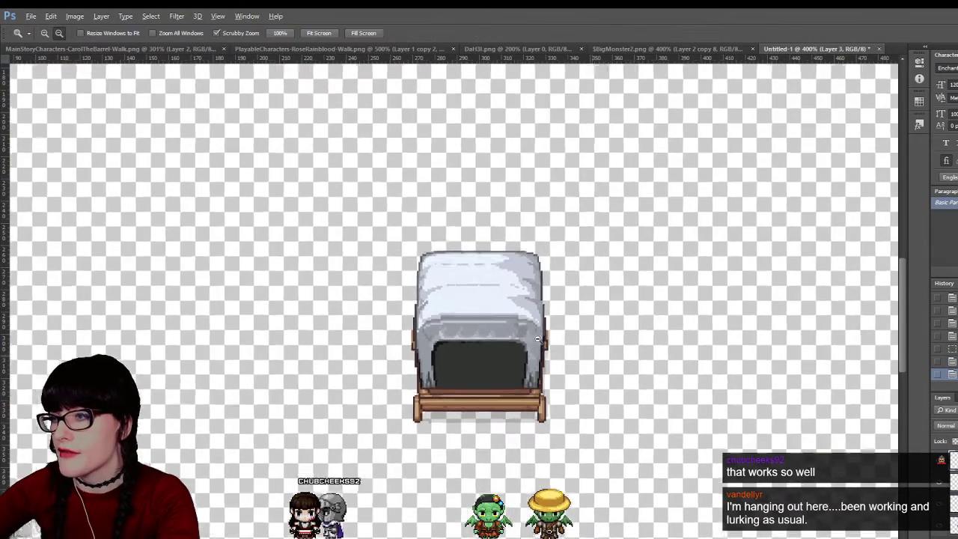
pyautogui.keyDown('alt'); pyautogui.click(538, 339); pyautogui.keyUp('alt')
pyautogui.keyDown('alt'); pyautogui.click(536, 338); pyautogui.keyUp('alt')
pyautogui.click(451, 308)
pyautogui.click(446, 314)
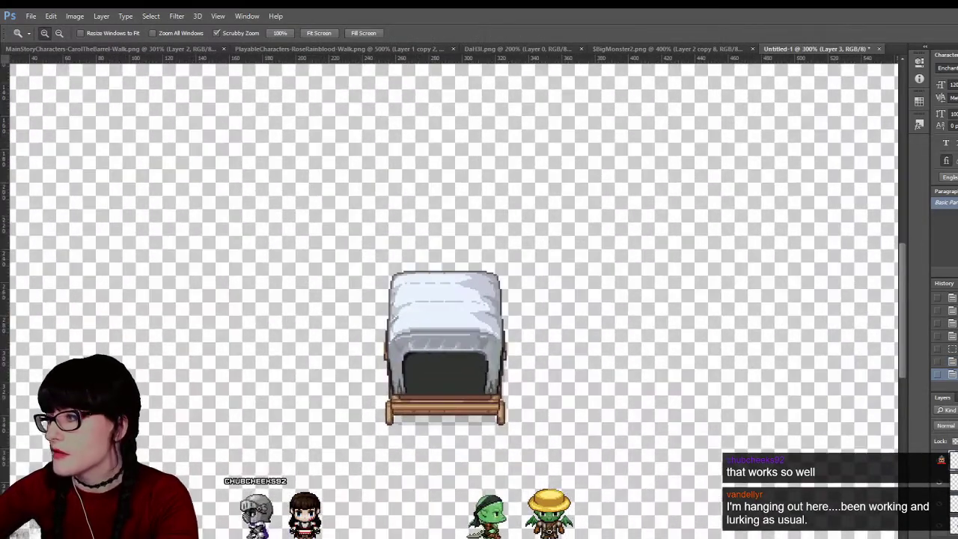
pyautogui.hotkey('ctrl', 'alt', 'z')
pyautogui.hotkey('ctrl', 'alt', 'z')
pyautogui.hotkey('ctrl', 'alt', 'z')
pyautogui.hotkey('ctrl', 'alt', 'z')
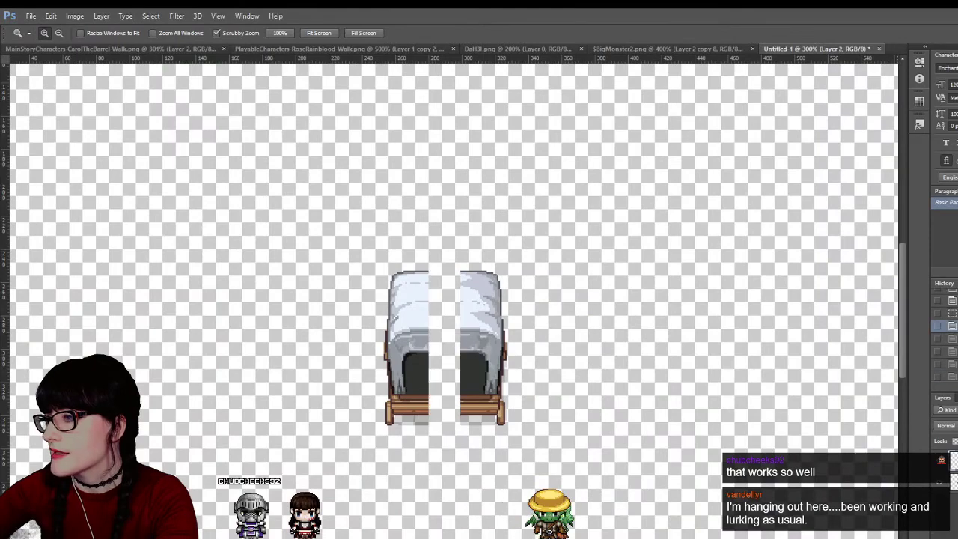
pyautogui.hotkey('ctrl', 'alt', 'z')
pyautogui.hotkey('ctrl', 'alt', 'z')
pyautogui.hotkey('ctrl', 'alt', 'z')
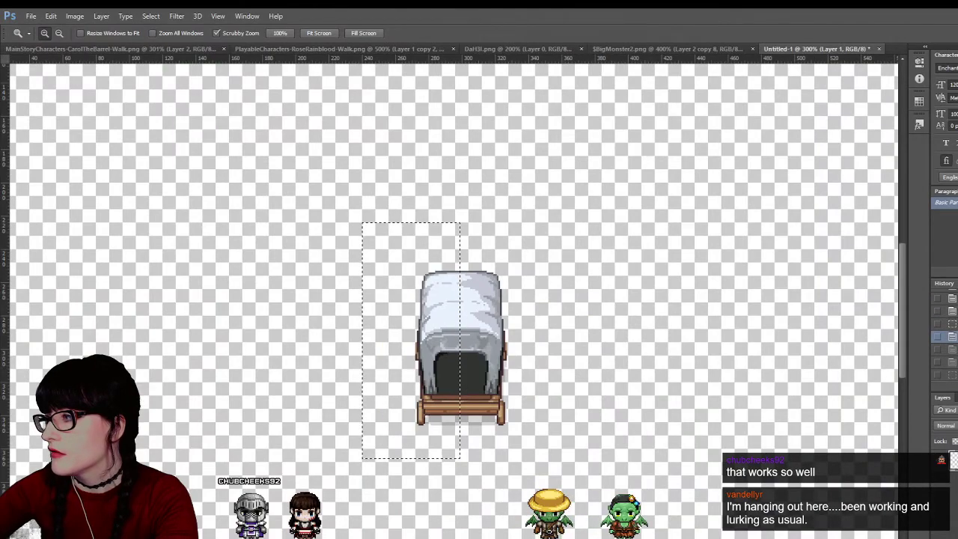
pyautogui.hotkey('ctrl', 'shift', 'z')
pyautogui.hotkey('ctrl', 'shift', 'z')
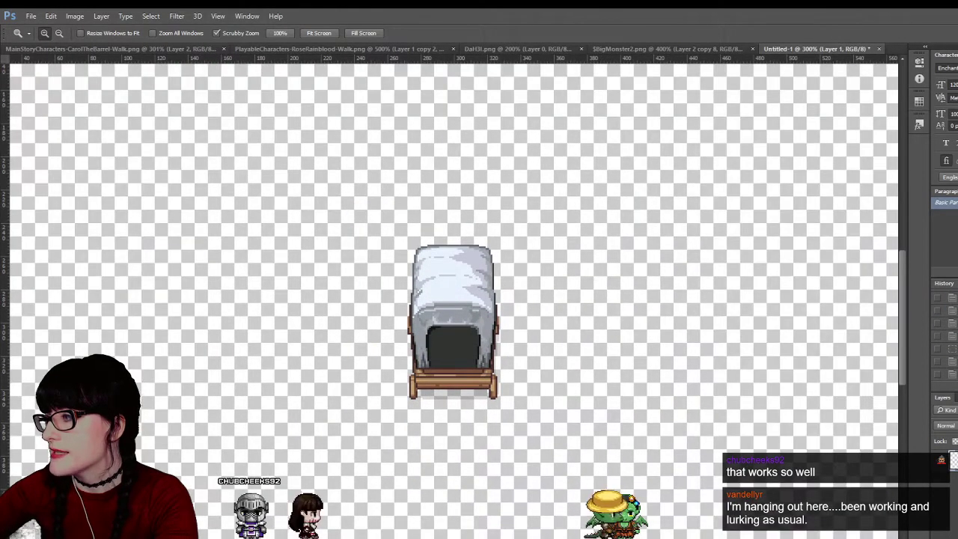
pyautogui.hotkey('ctrl', 'shift', 'z')
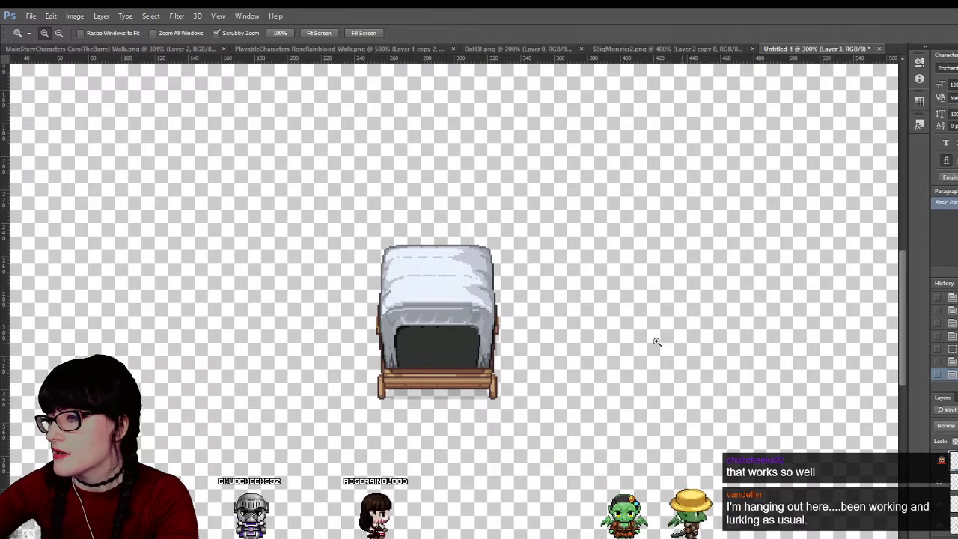
# Try to select and move the upper part of the wagon's canopy
pyautogui.press('m')
pyautogui.moveTo(277, 209); pyautogui.dragTo(532, 275)
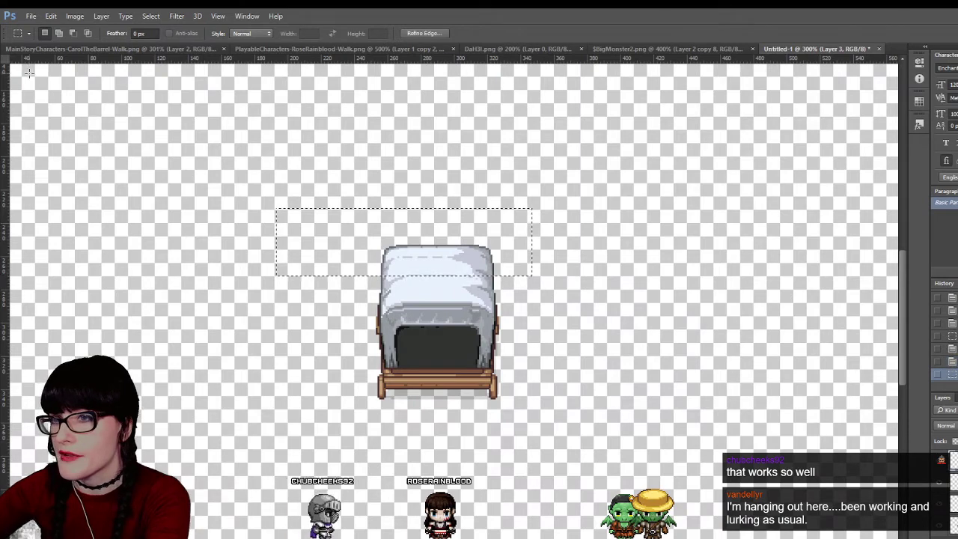
pyautogui.press('v')
pyautogui.hotkey('ctrl', 'd')
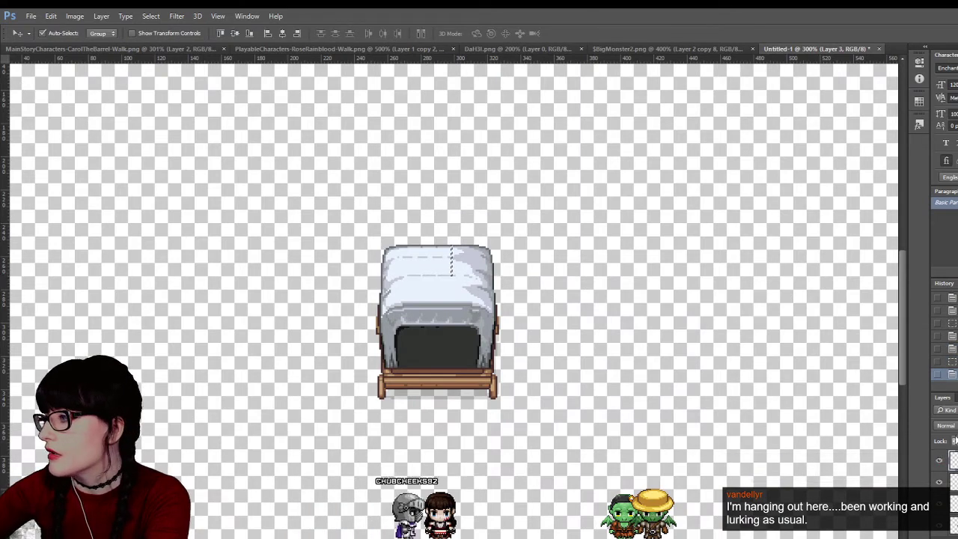
# Merge all the wagon pieces into a single layer and clear the selection made over the top of the canopy
pyautogui.press('m')
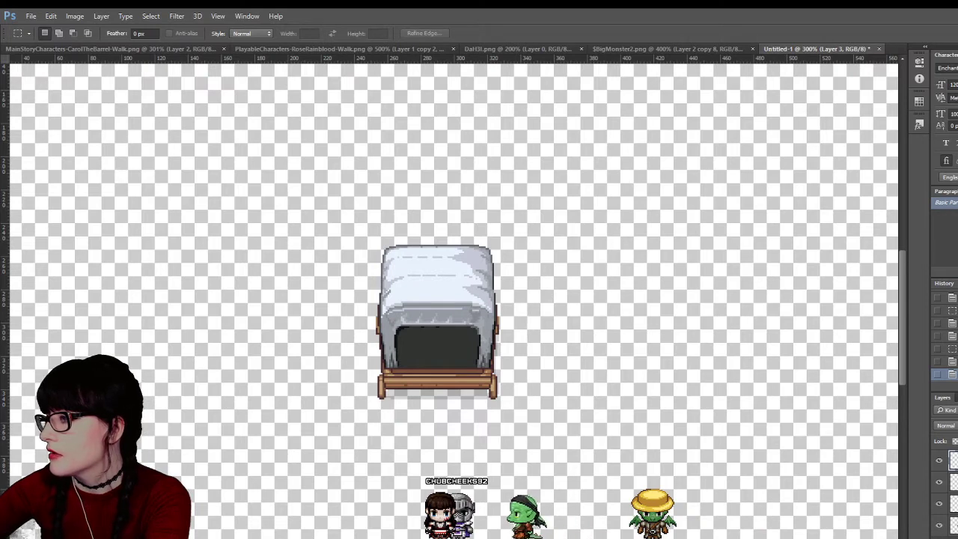
pyautogui.hotkey('ctrl', 'shift', 'e')
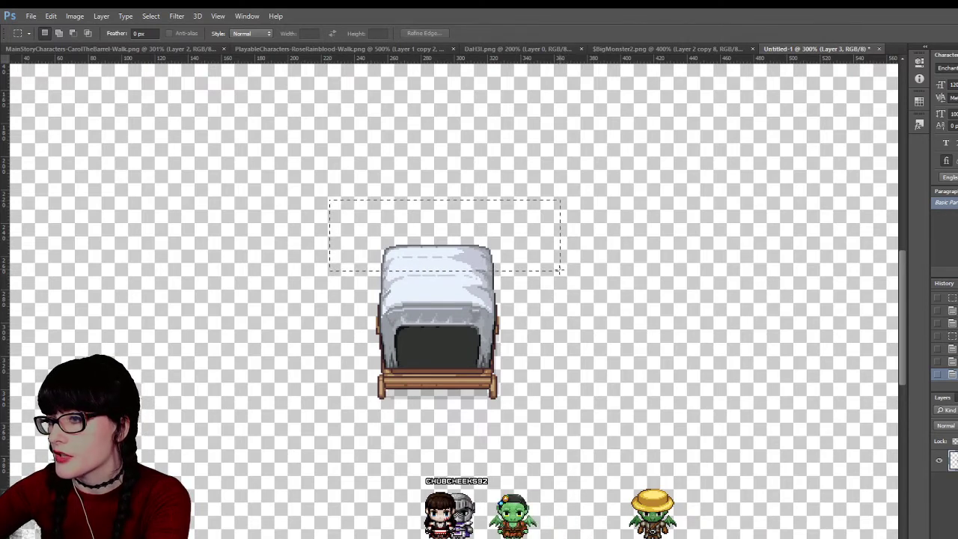
pyautogui.moveTo(561, 274); pyautogui.dragTo(562, 275)
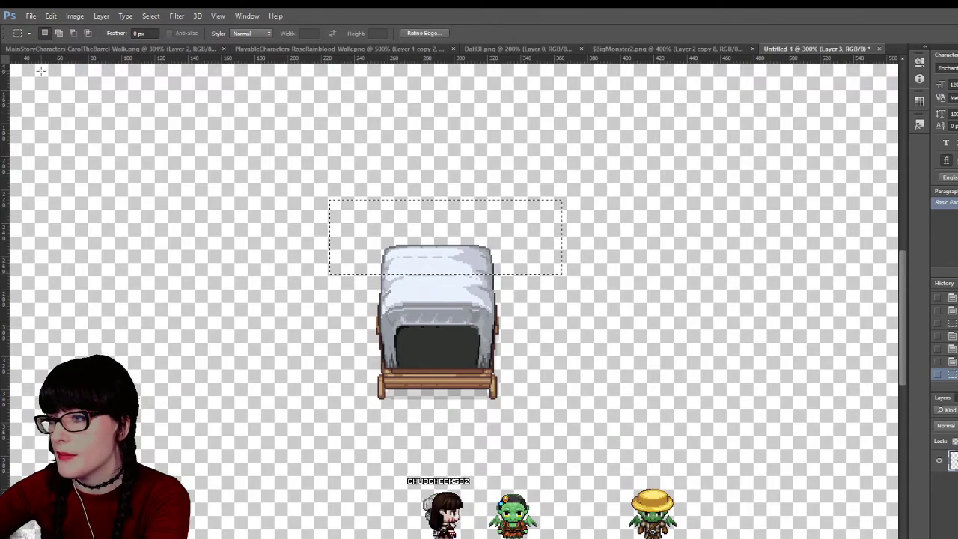
pyautogui.click(605, 298)
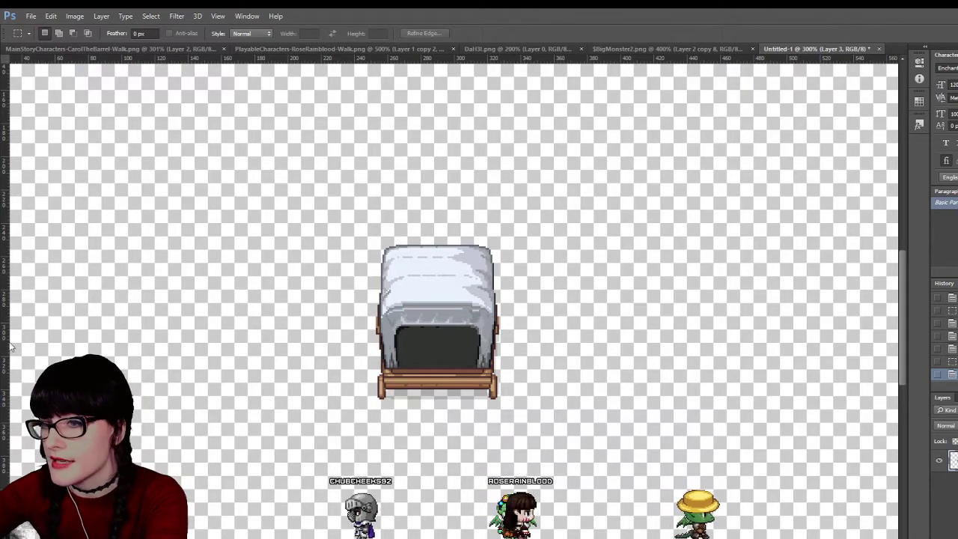
pyautogui.press('z')
pyautogui.click(373, 250)
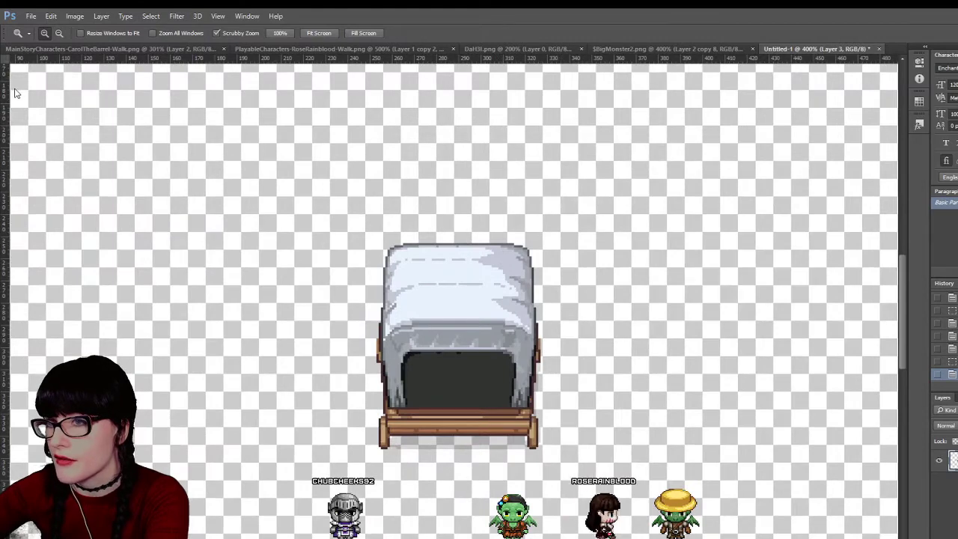
# Select the upper part of the wagon's canopy and move it up to open a gap above the front section
pyautogui.press('m')
pyautogui.moveTo(264, 171); pyautogui.dragTo(589, 286)
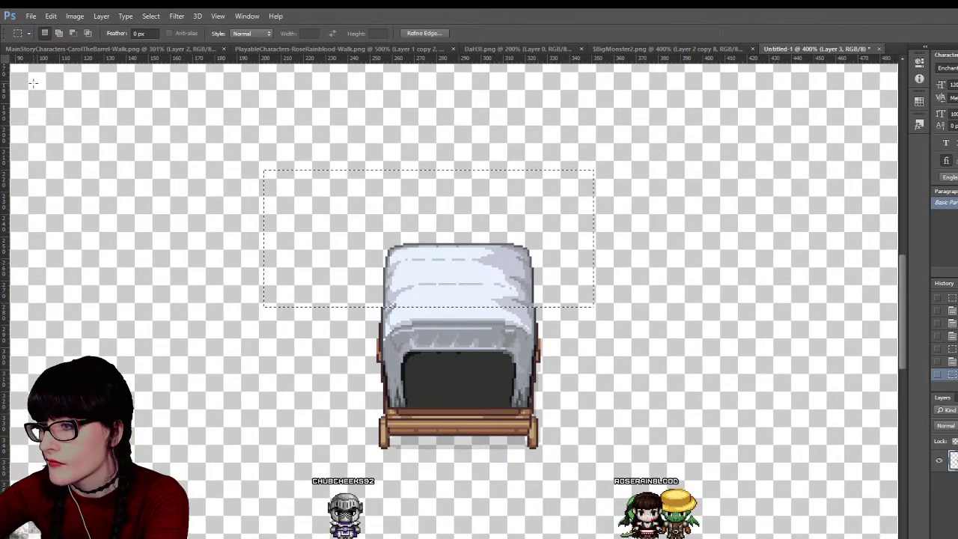
pyautogui.press('v')
pyautogui.press('Up')
pyautogui.press('Up')
pyautogui.press('Up')
pyautogui.press('Up')
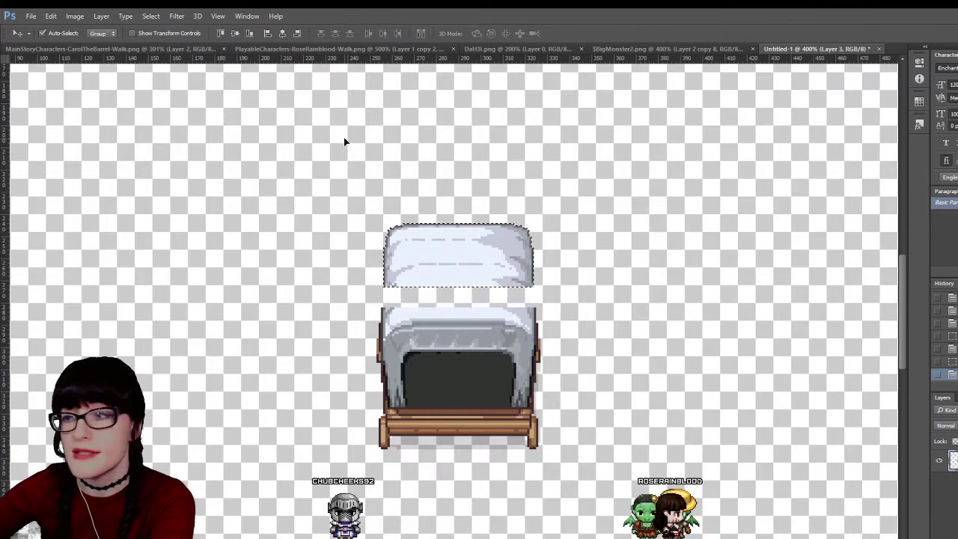
# Copy the lowest fold strip of the raised canopy section to its own layer and move it down to fill the gap
pyautogui.press('m')
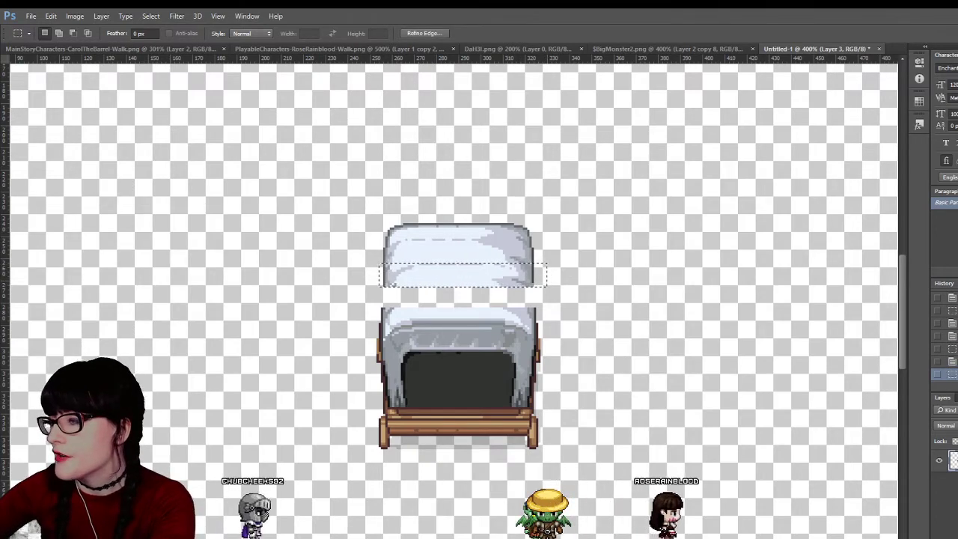
pyautogui.hotkey('ctrl', 'j')
pyautogui.press('v')
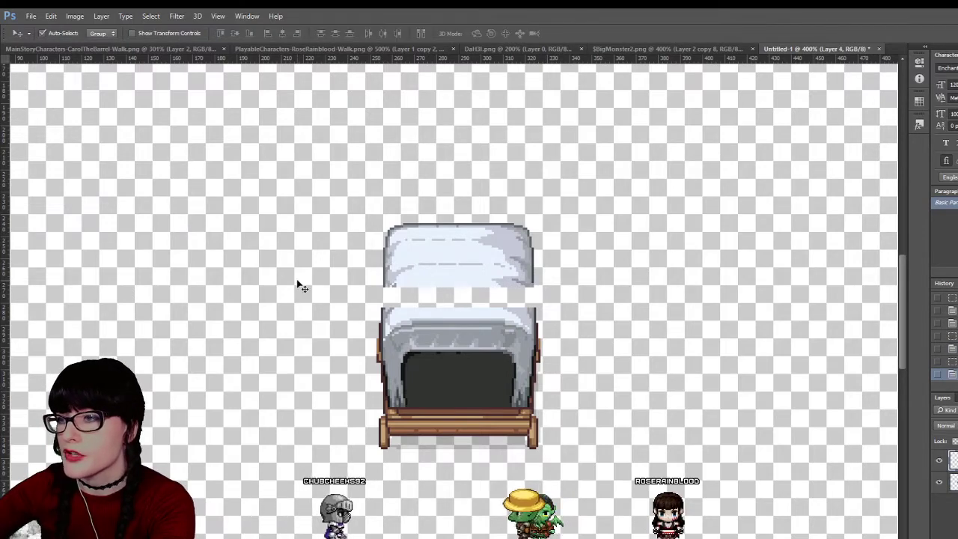
pyautogui.moveTo(407, 283); pyautogui.dragTo(410, 305)
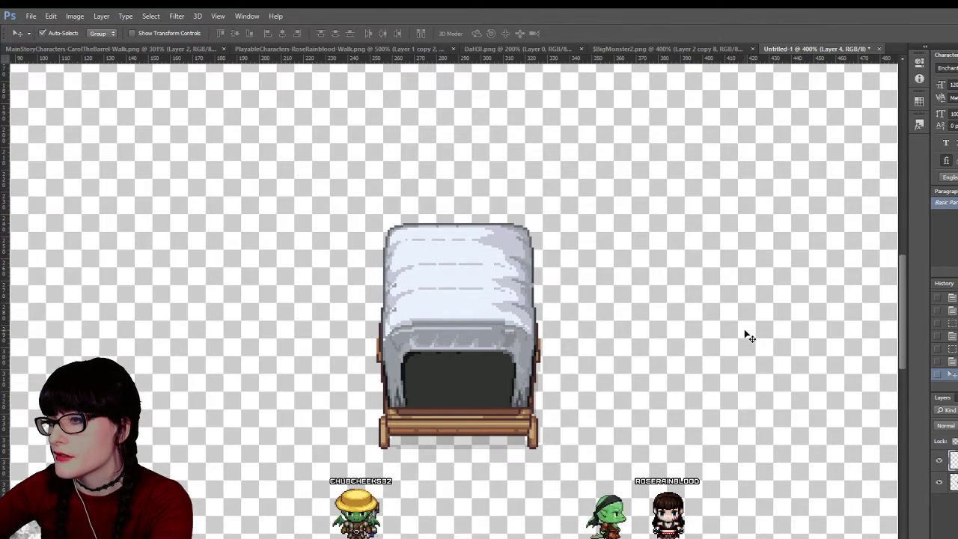
# Hide and show the layer holding the copied canopy strip several times to compare the wagon with and without it
pyautogui.click(940, 461)
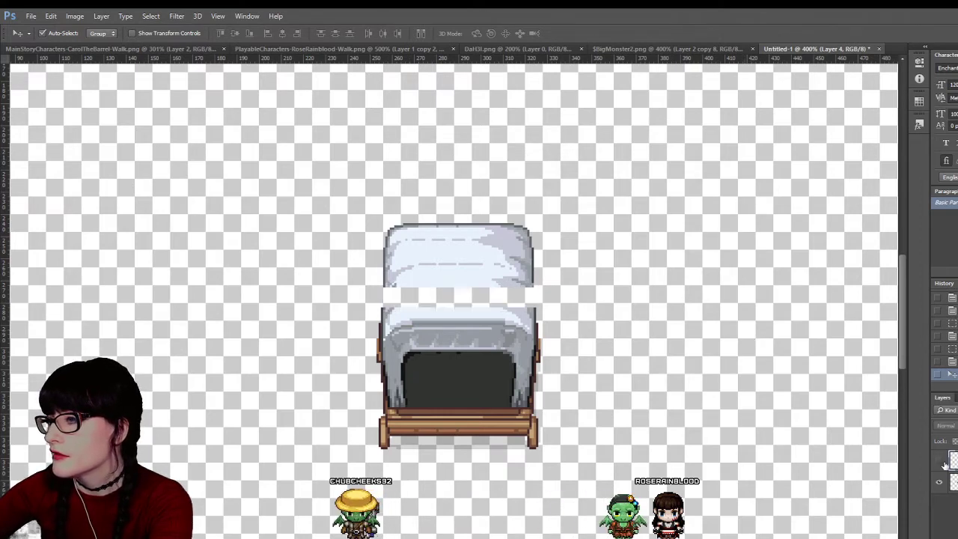
pyautogui.click(939, 461)
pyautogui.click(940, 461)
pyautogui.click(939, 461)
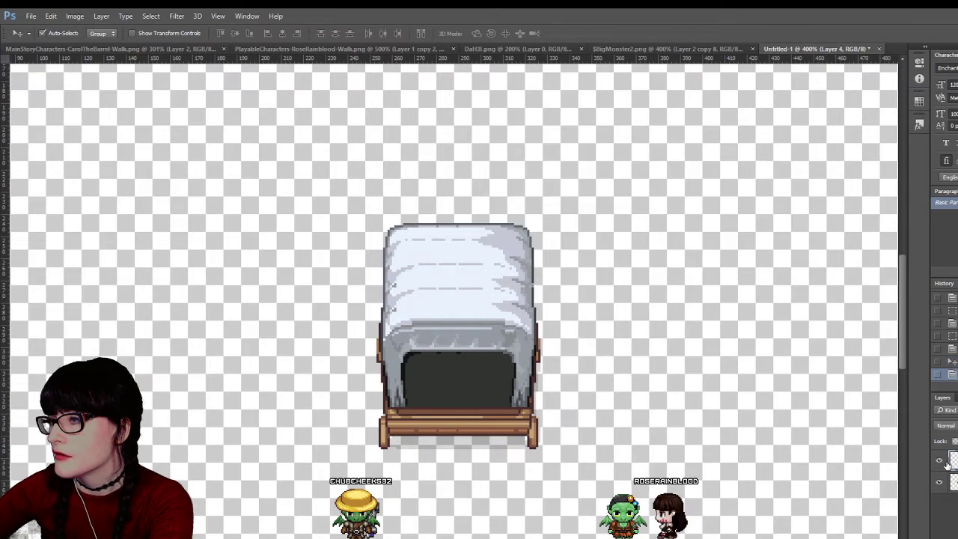
pyautogui.click(945, 461)
pyautogui.click(945, 462)
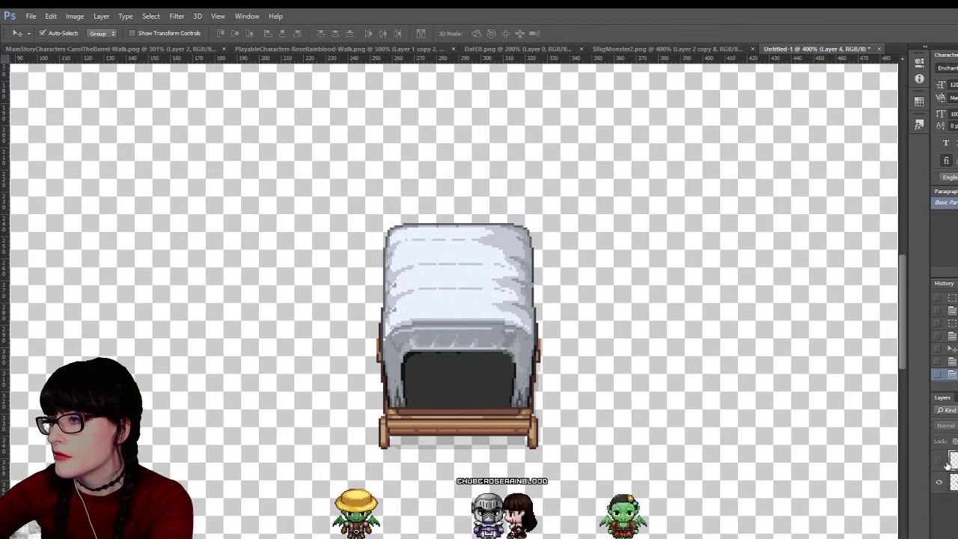
pyautogui.click(945, 462)
pyautogui.click(944, 462)
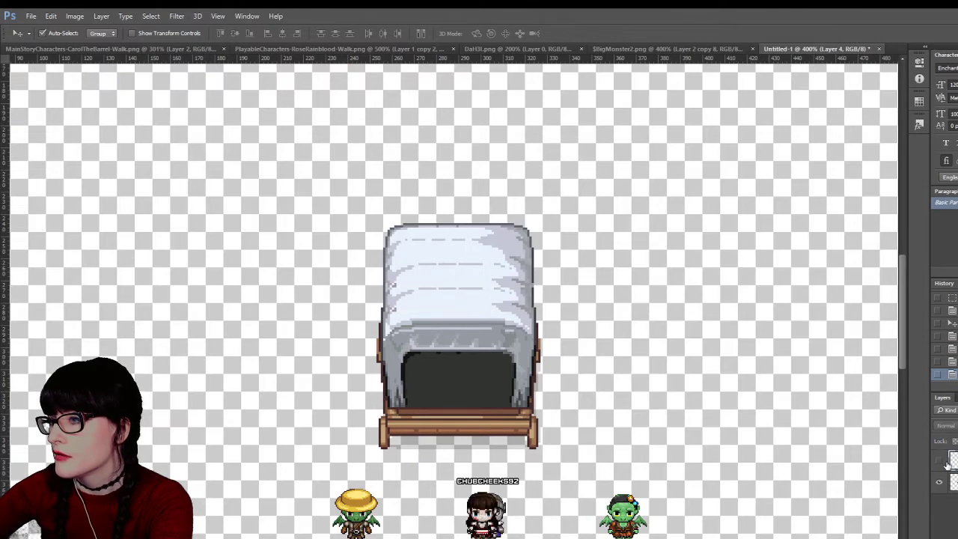
pyautogui.click(945, 462)
pyautogui.click(945, 462)
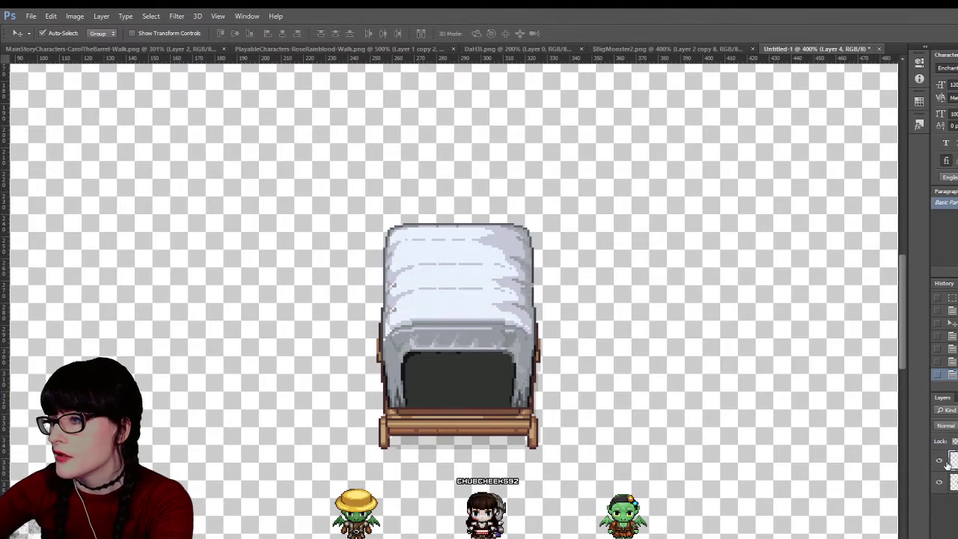
# Examine the lengthened wagon's proportions at actual size and up close
pyautogui.click(2, 354)
pyautogui.click(432, 296)
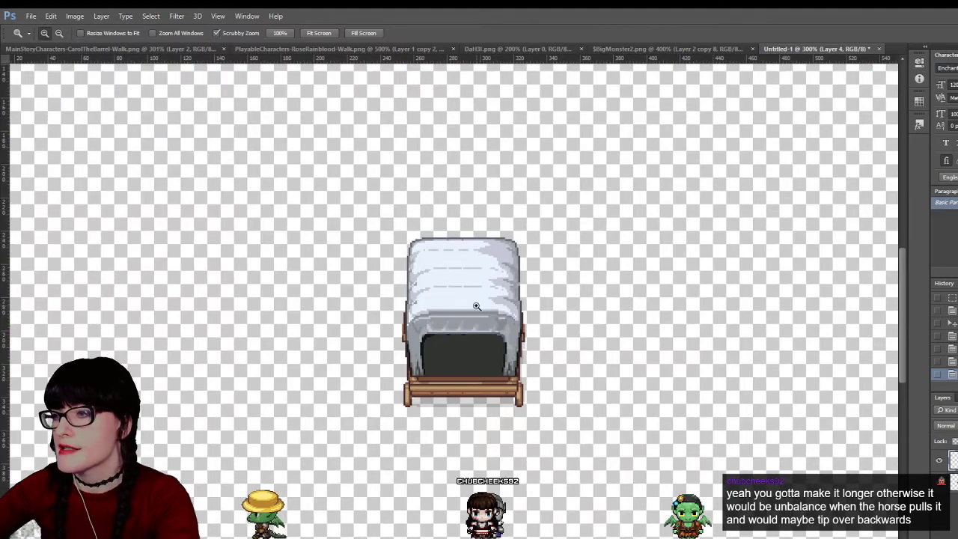
pyautogui.keyDown('alt'); pyautogui.click(446, 302); pyautogui.keyUp('alt')
pyautogui.keyDown('alt'); pyautogui.click(465, 327); pyautogui.keyUp('alt')
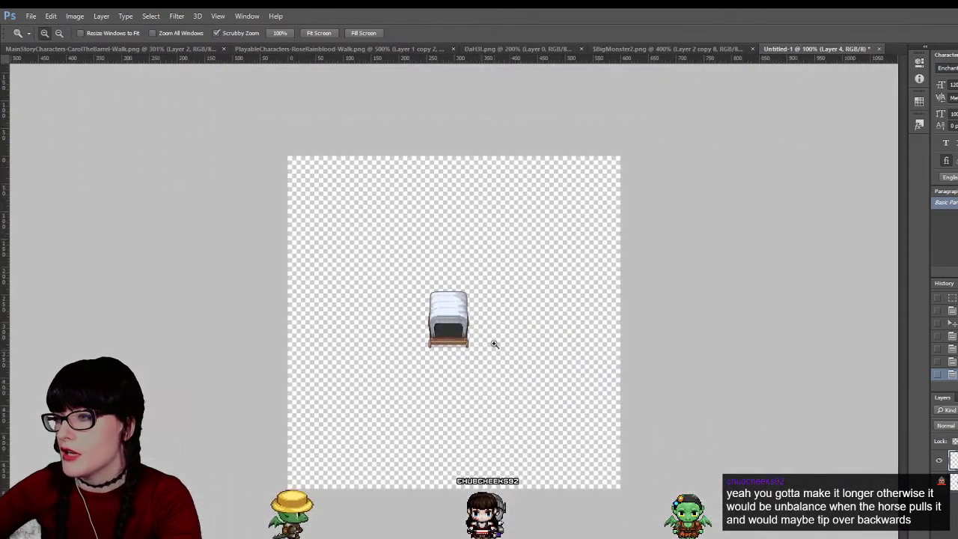
pyautogui.click(492, 342)
pyautogui.scroll(2, 464, 367)
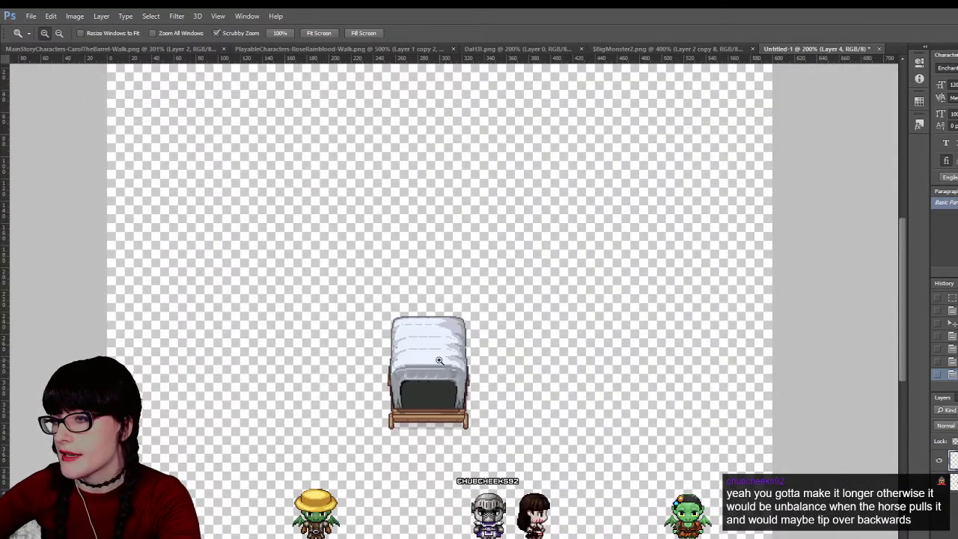
pyautogui.click(440, 360)
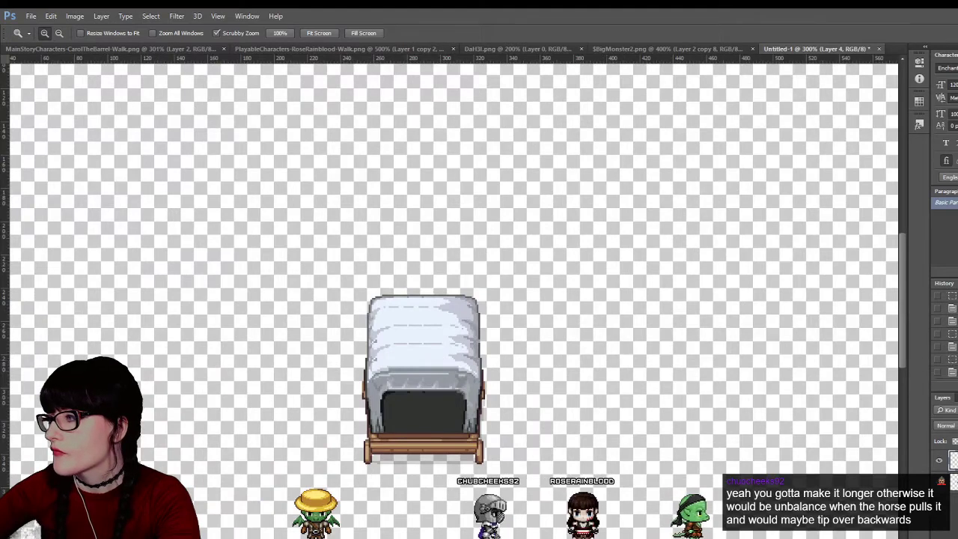
# Step back through the edit history to compare the lengthened wagon with its earlier shorter and split versions
pyautogui.hotkey('ctrl', 'alt', 'z')
pyautogui.hotkey('ctrl', 'alt', 'z')
pyautogui.hotkey('ctrl', 'alt', 'z')
pyautogui.hotkey('ctrl', 'alt', 'z')
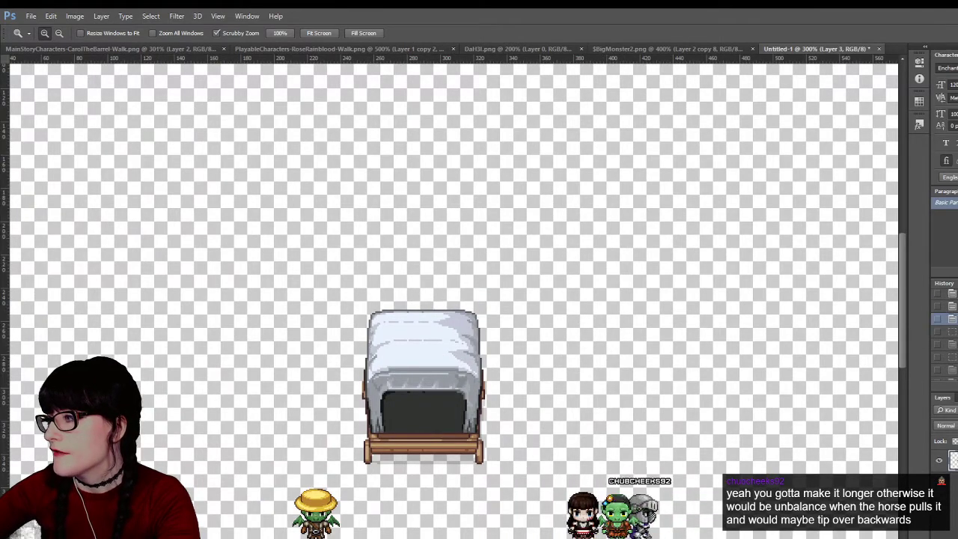
pyautogui.hotkey('ctrl', 'alt', 'z')
pyautogui.hotkey('ctrl', 'alt', 'z')
pyautogui.hotkey('ctrl', 'alt', 'z')
pyautogui.hotkey('ctrl', 'alt', 'z')
pyautogui.hotkey('ctrl', 'alt', 'z')
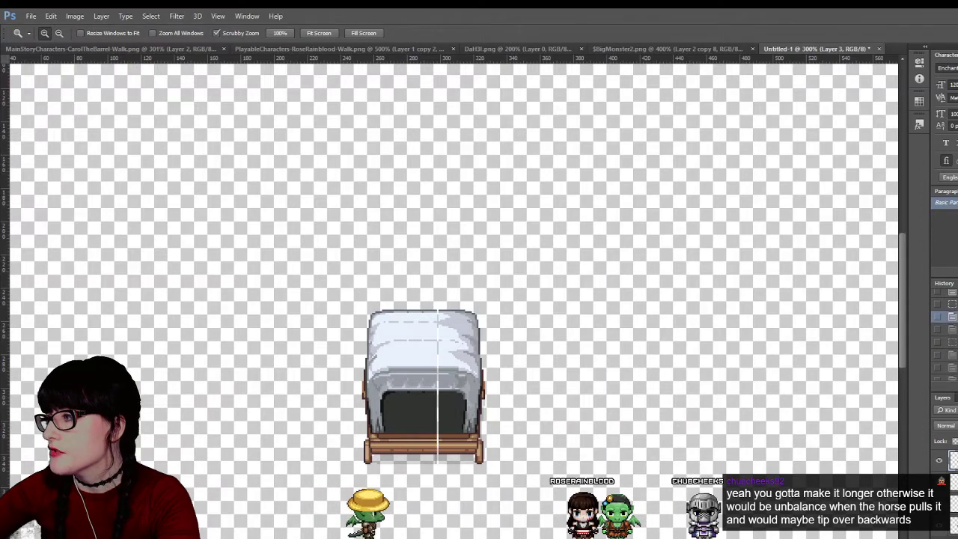
pyautogui.hotkey('ctrl', 'alt', 'z')
pyautogui.hotkey('ctrl', 'alt', 'z')
pyautogui.hotkey('ctrl', 'alt', 'z')
pyautogui.hotkey('ctrl', 'alt', 'z')
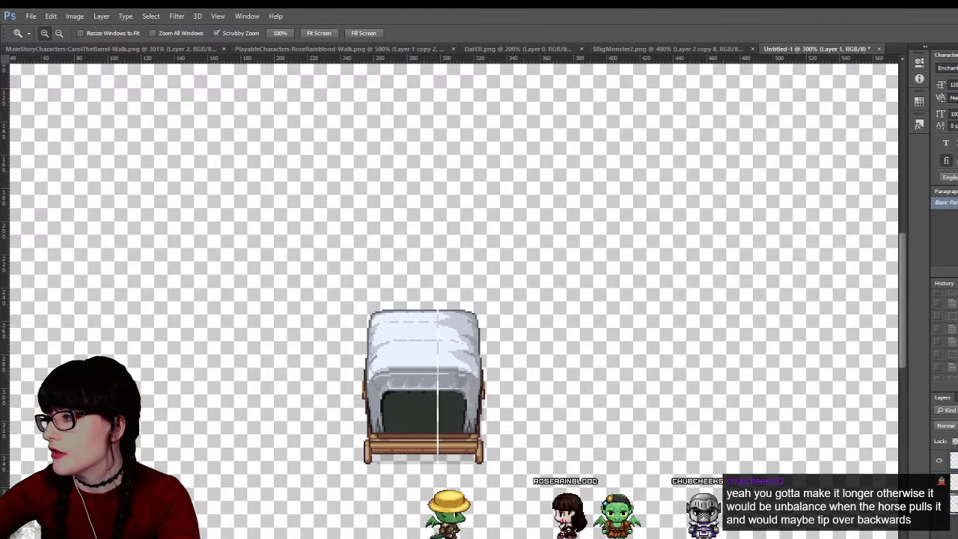
# Bring the original wagon from $BigMonster2.png into Untitled-1 and place it to the right of the enlarged wagon
pyautogui.click(96, 48)
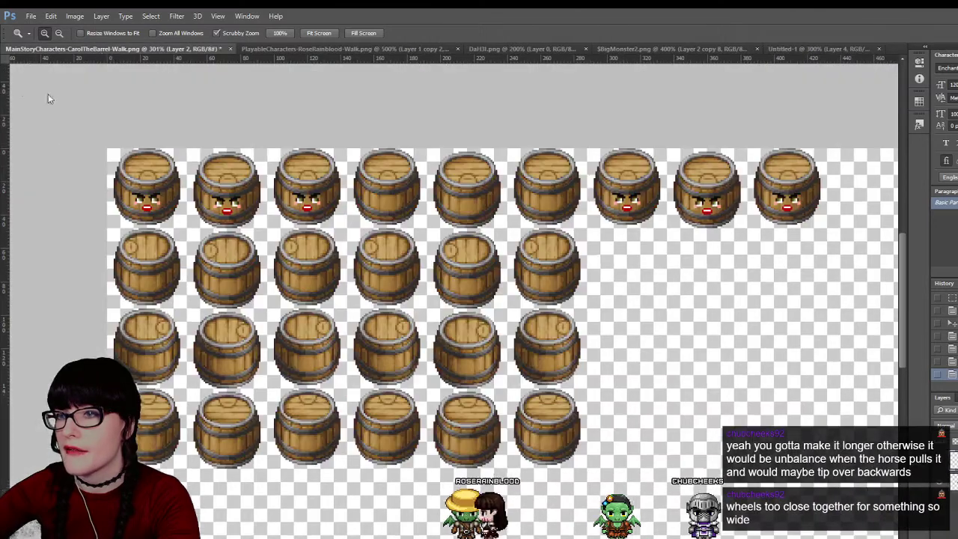
pyautogui.click(539, 47)
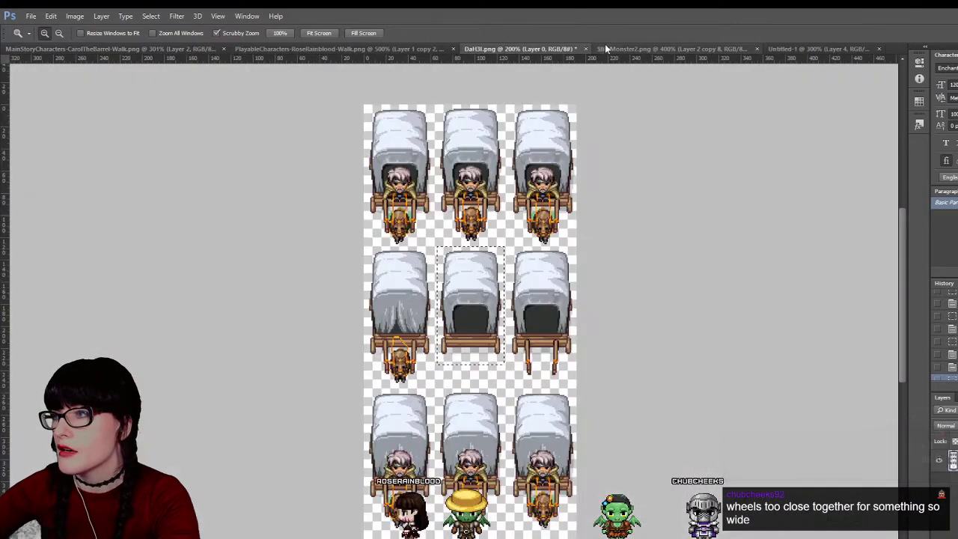
pyautogui.click(604, 47)
pyautogui.press('v')
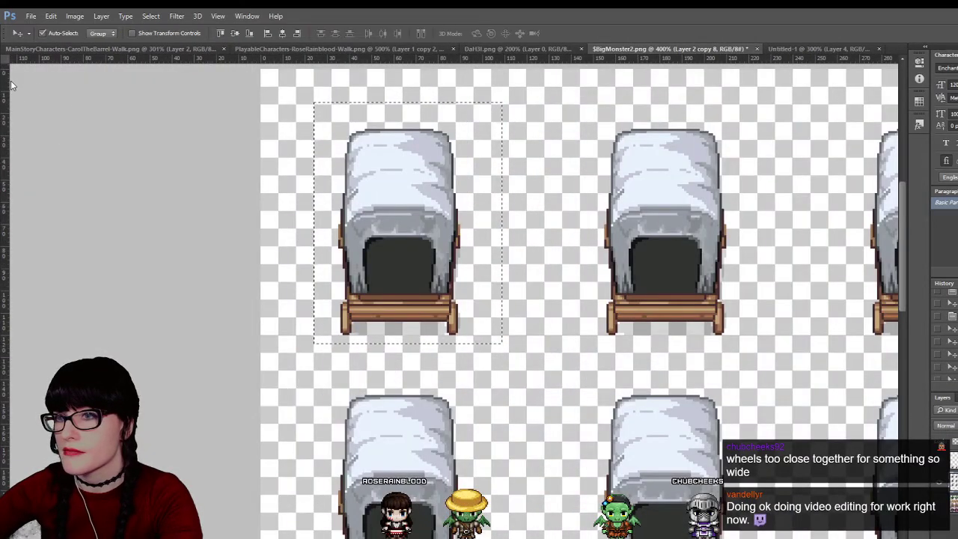
pyautogui.click(803, 47)
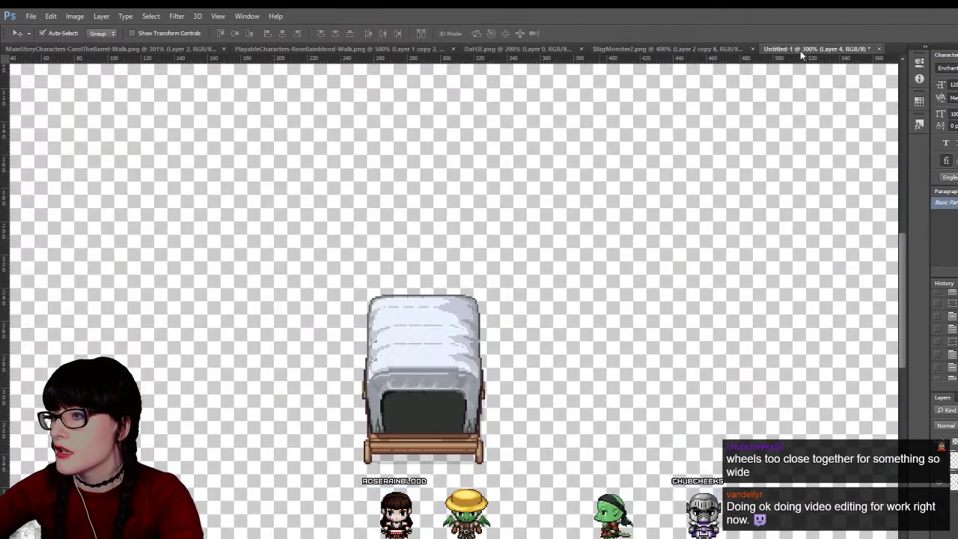
pyautogui.hotkey('ctrl', 'v')
pyautogui.moveTo(464, 330); pyautogui.dragTo(620, 384)
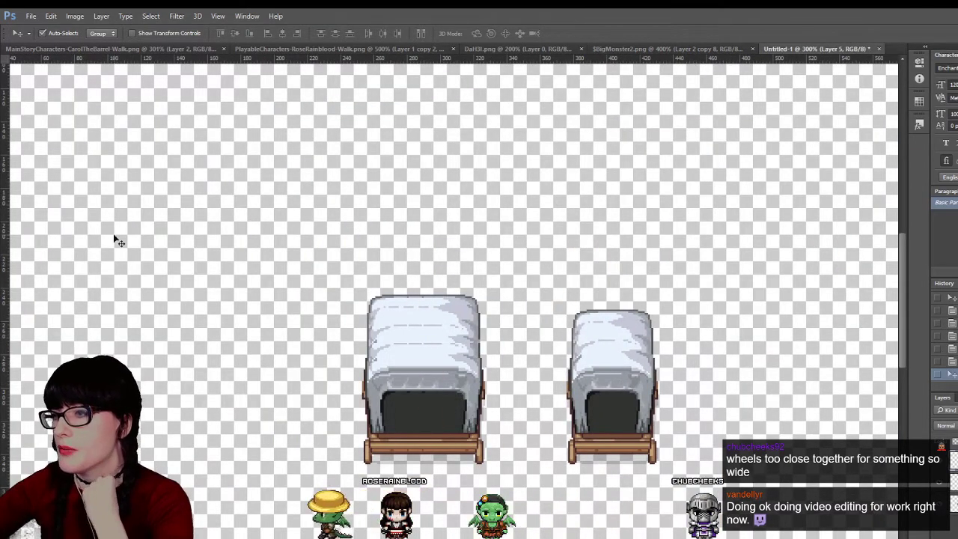
# Try nudging the enlarged wagon piece up and move it back down
pyautogui.click(421, 303)
pyautogui.press('Up')
pyautogui.press('Up')
pyautogui.press('Down')
pyautogui.press('Down')
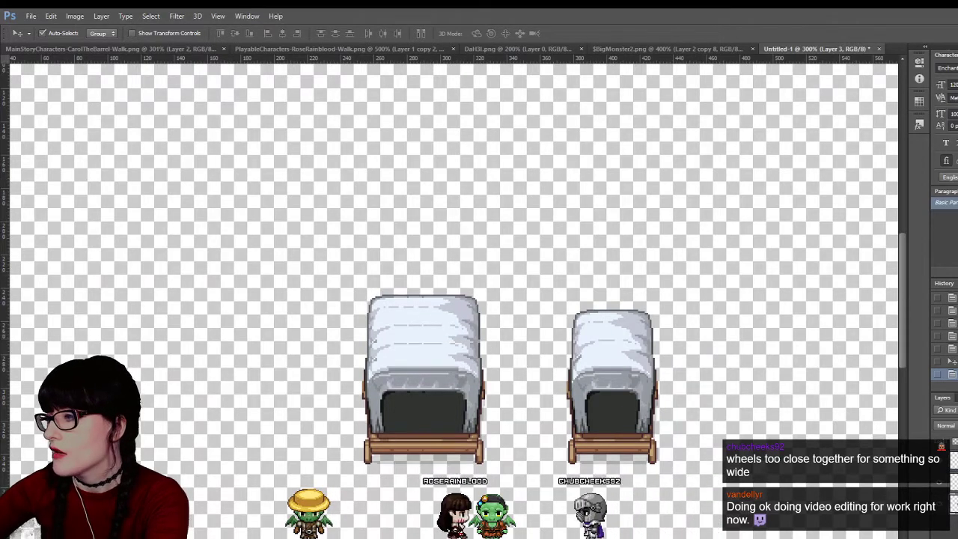
# Toggle the visibility of the wagon layers to check which pieces of the wagons each one holds
pyautogui.click(939, 483)
pyautogui.click(940, 483)
pyautogui.click(946, 488)
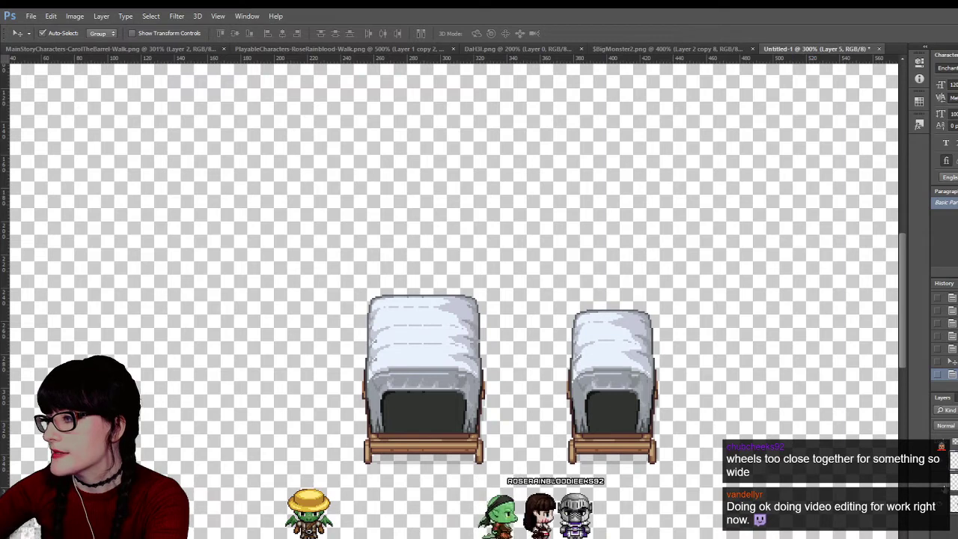
pyautogui.click(941, 485)
pyautogui.click(941, 485)
pyautogui.click(954, 486)
pyautogui.click(940, 504)
pyautogui.click(940, 505)
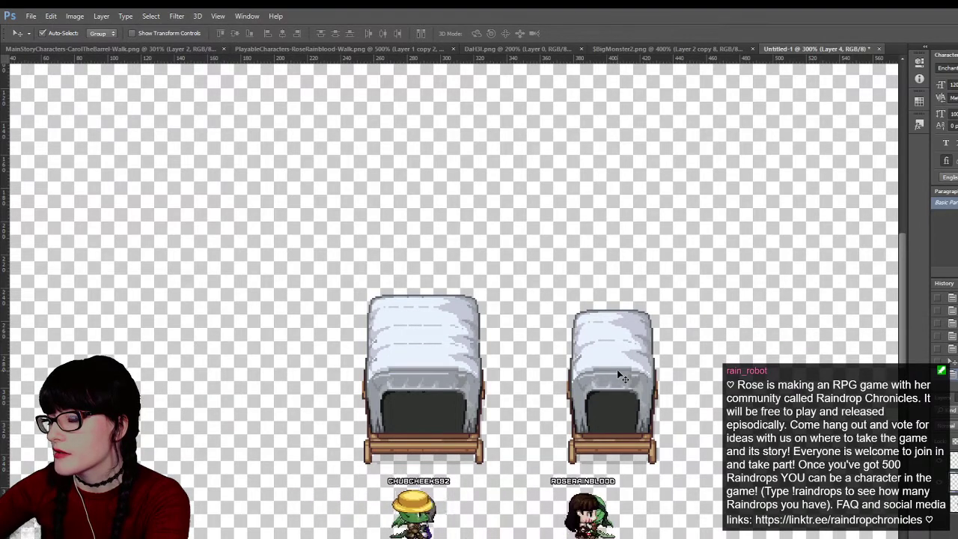
# Look through the open sprite sheets and bring up the horse-drawn wagon sheet DaH3l.png
pyautogui.click(43, 48)
pyautogui.click(325, 48)
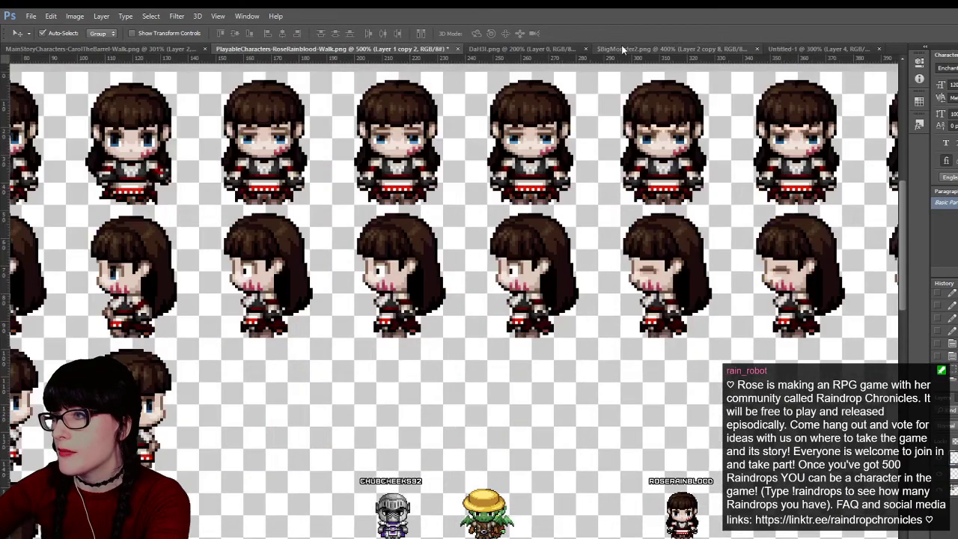
pyautogui.click(621, 46)
pyautogui.scroll(-3, 483, 289)
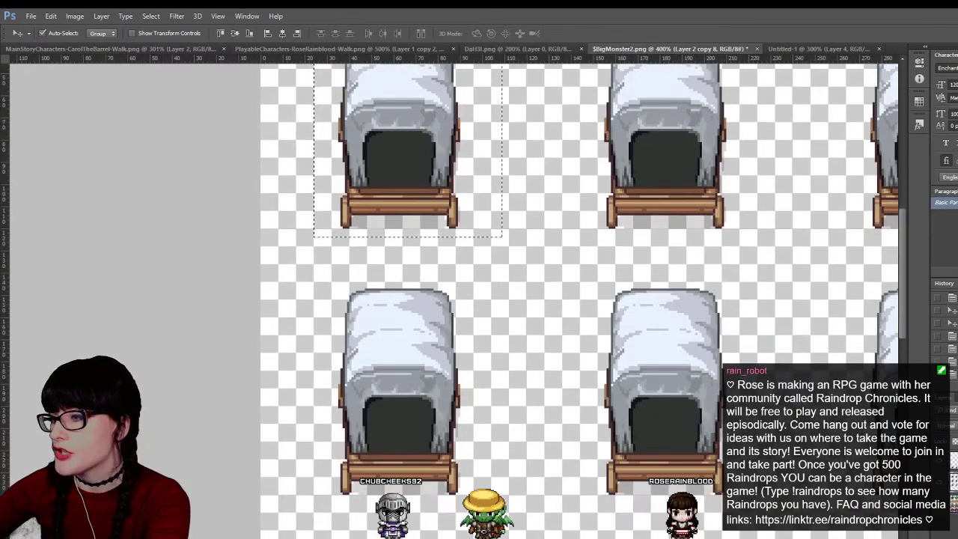
pyautogui.click(526, 48)
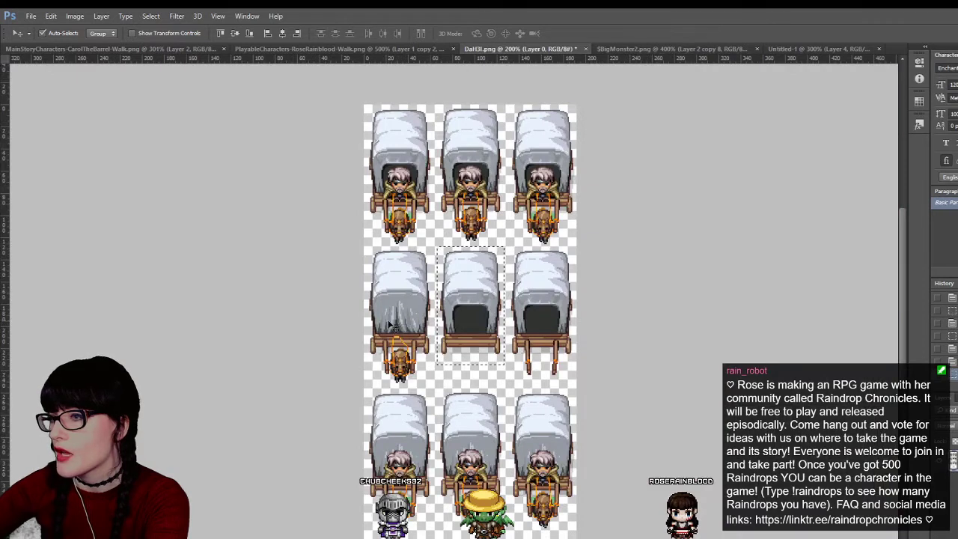
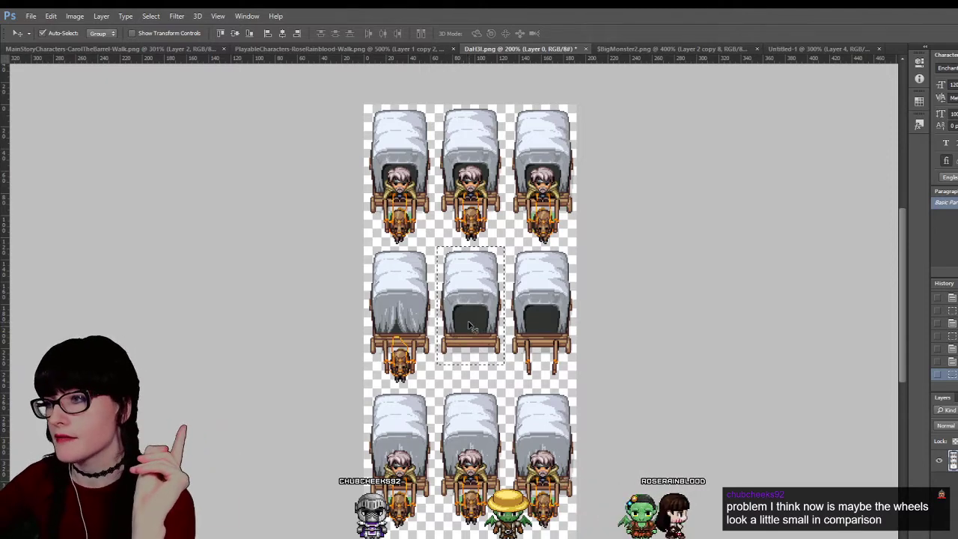
# Compare the wagons in DaH3l.png and $BigMonster2.png, and bring up the enlarged wagon in Untitled-1 again
pyautogui.click(629, 49)
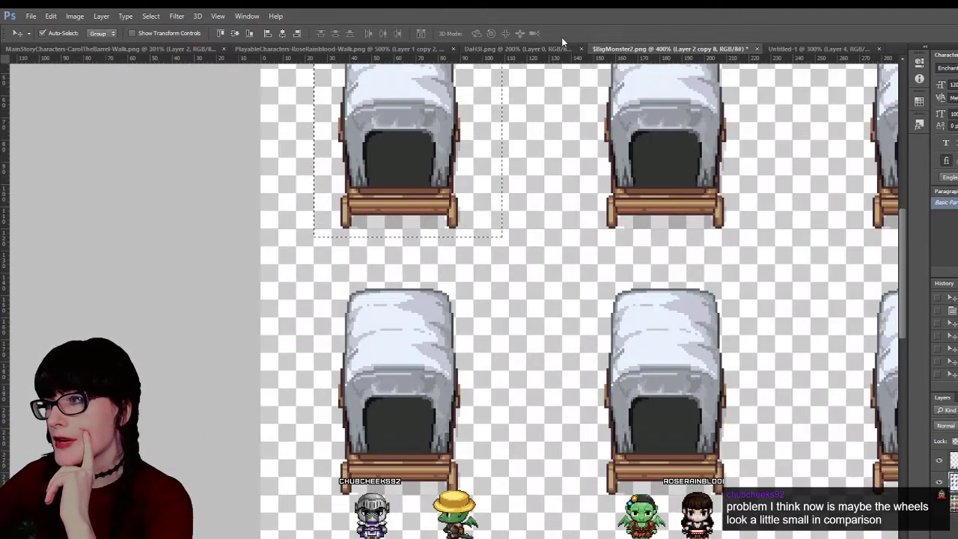
pyautogui.click(550, 49)
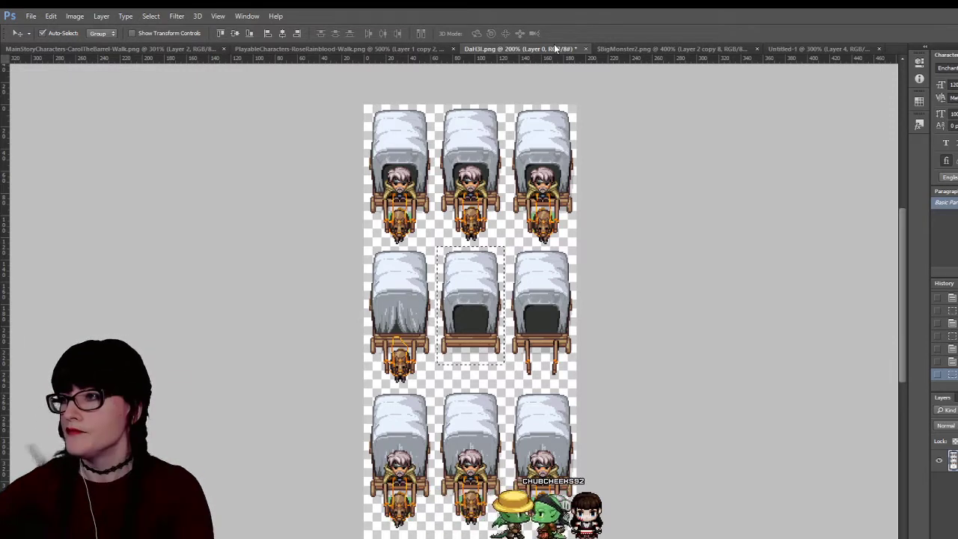
pyautogui.click(638, 50)
pyautogui.click(816, 50)
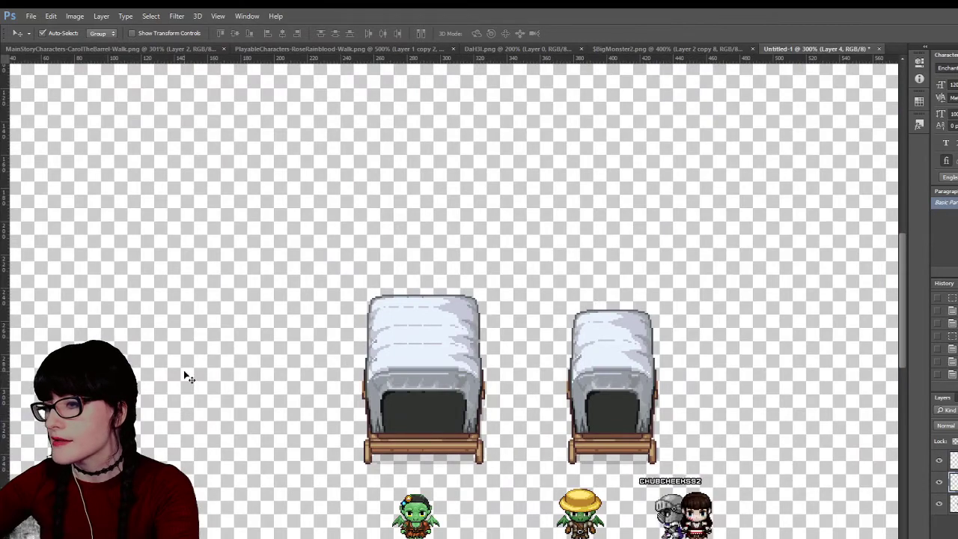
pyautogui.press('z')
pyautogui.click(479, 383)
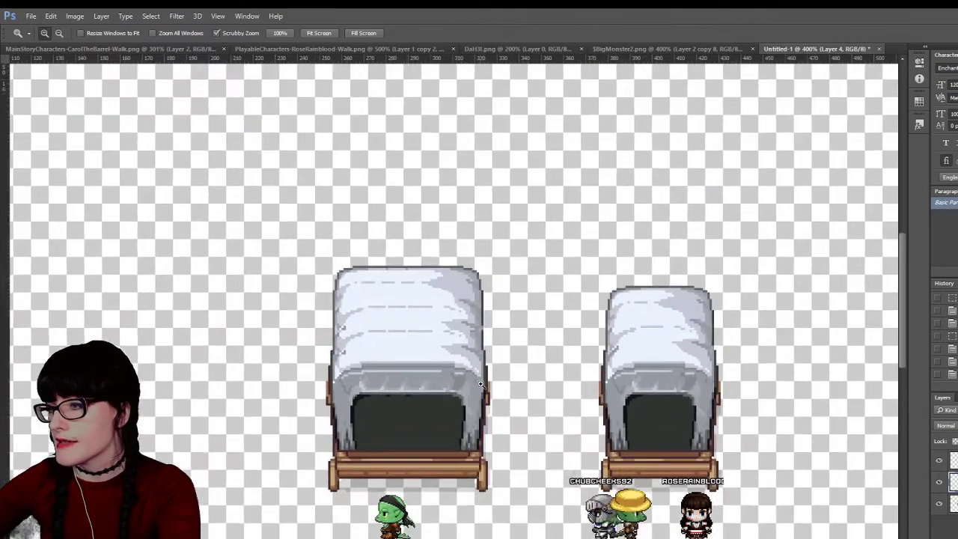
# Toggle the original wagon's layer and step through earlier history states to check how the wagon layers are split
pyautogui.click(939, 461)
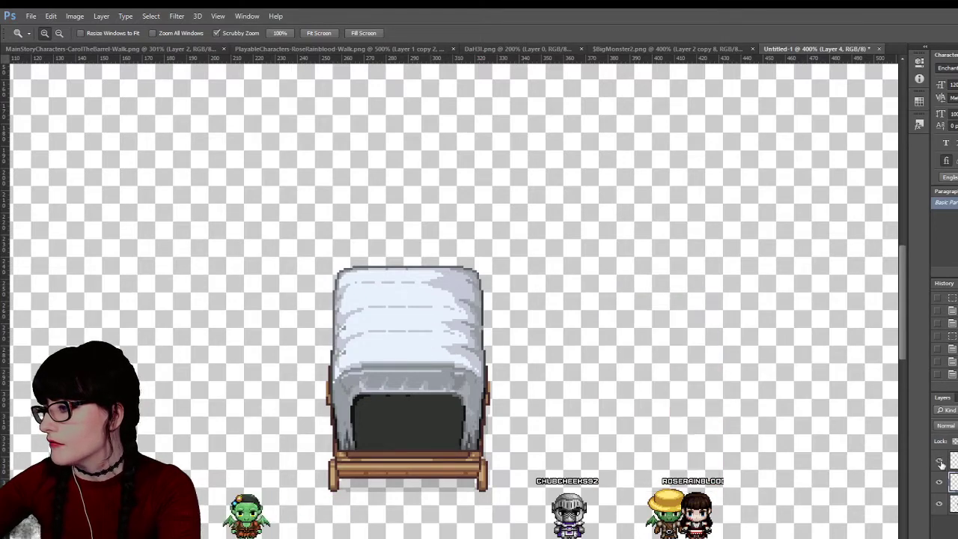
pyautogui.click(939, 462)
pyautogui.click(939, 462)
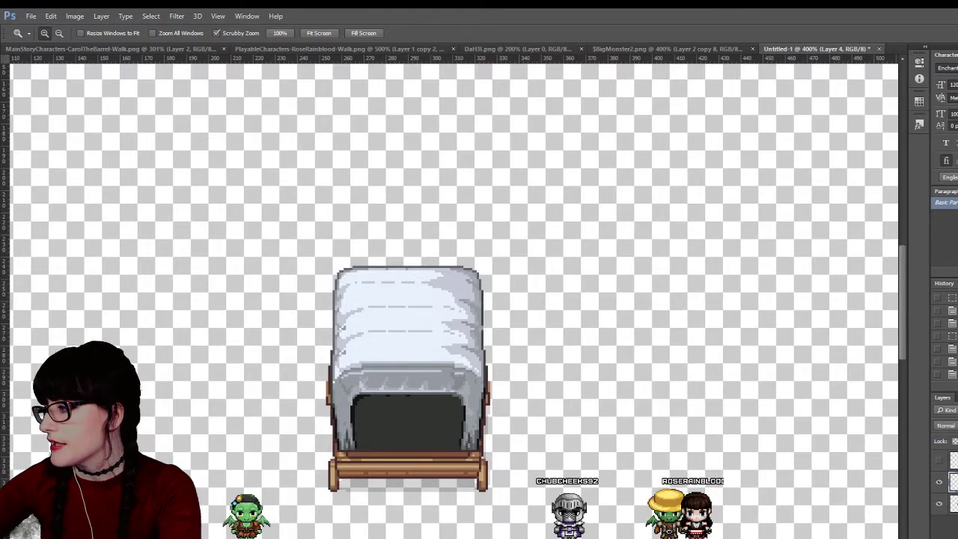
pyautogui.click(953, 324)
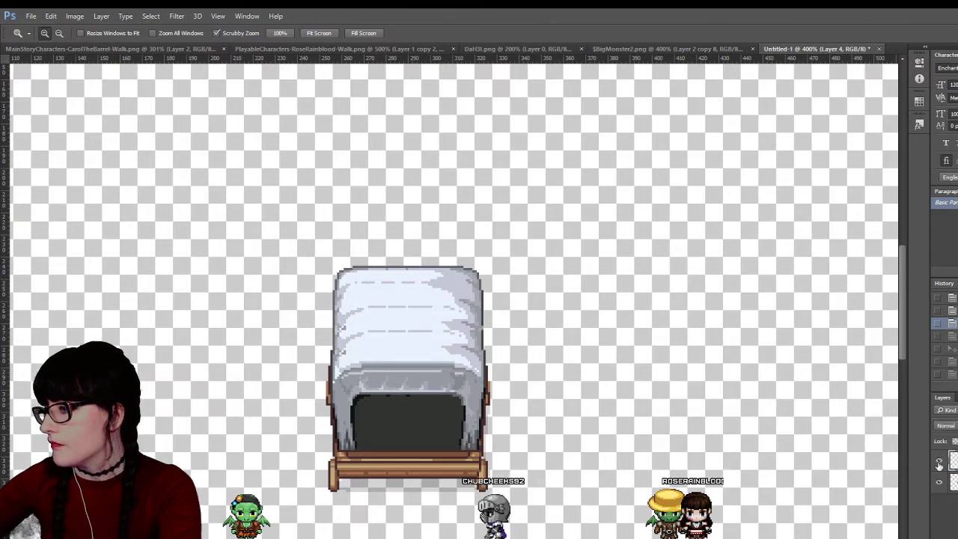
pyautogui.click(941, 485)
pyautogui.click(941, 485)
pyautogui.scroll(1, 949, 335)
pyautogui.scroll(-1, 949, 336)
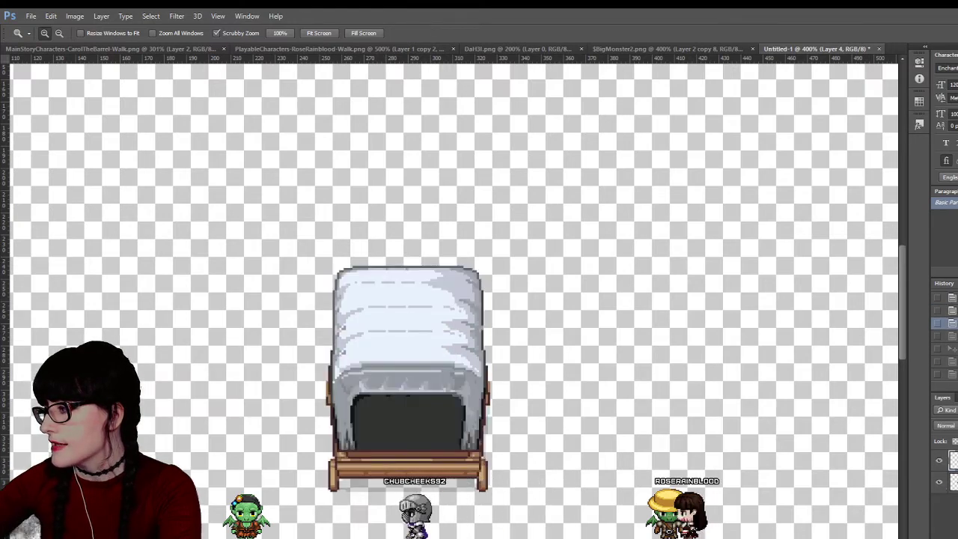
pyautogui.click(952, 348)
# Merge the enlarged wagon's pieces into a single layer while keeping the original wagon on its own layer
pyautogui.click(939, 460)
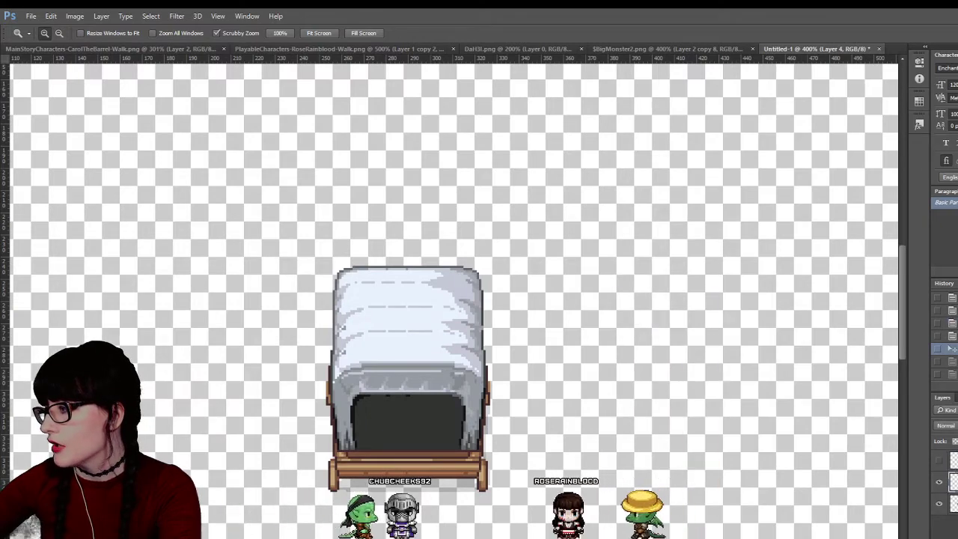
pyautogui.hotkey('ctrl', 'shift', 'e')
pyautogui.click(939, 460)
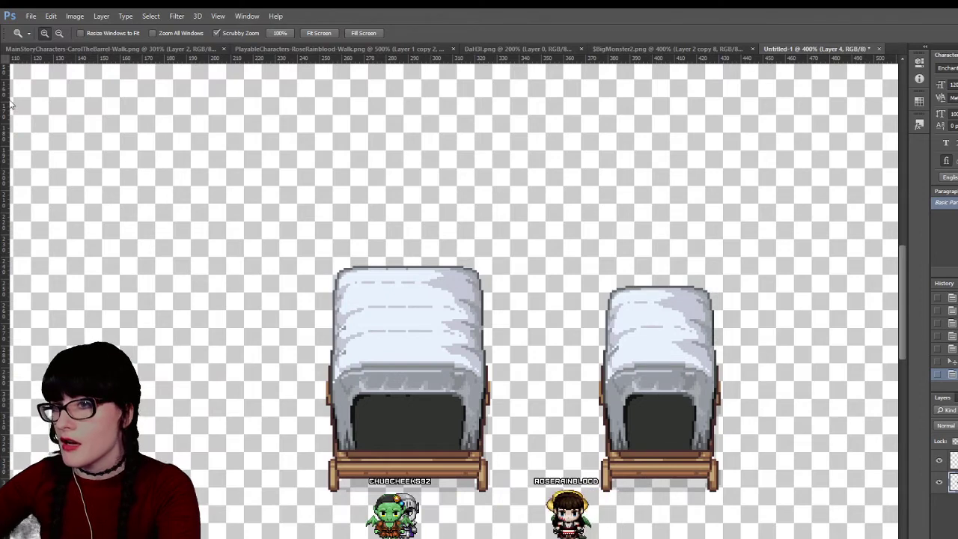
# Select the top end of the enlarged wagon's canopy and move it straight up to open a gap for extra length
pyautogui.press('m')
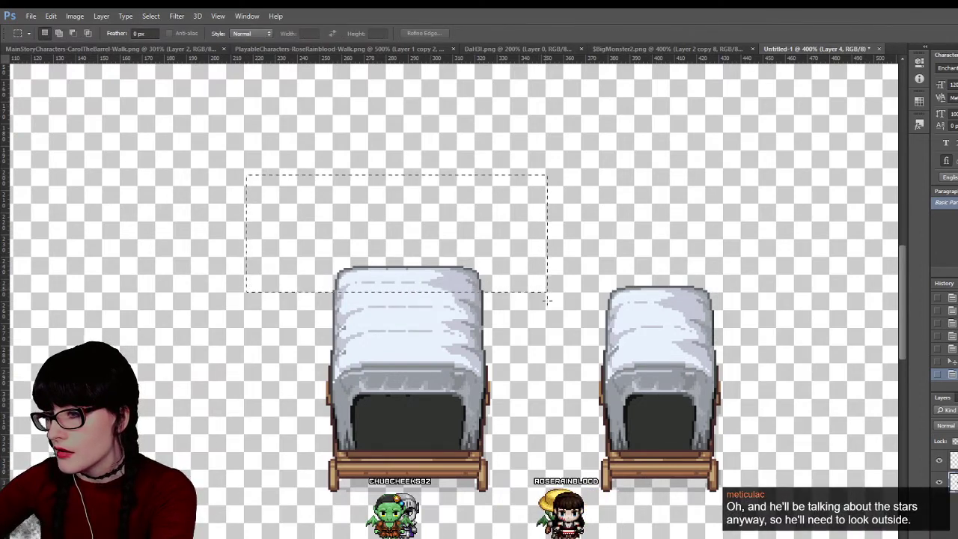
pyautogui.moveTo(555, 347); pyautogui.dragTo(562, 290)
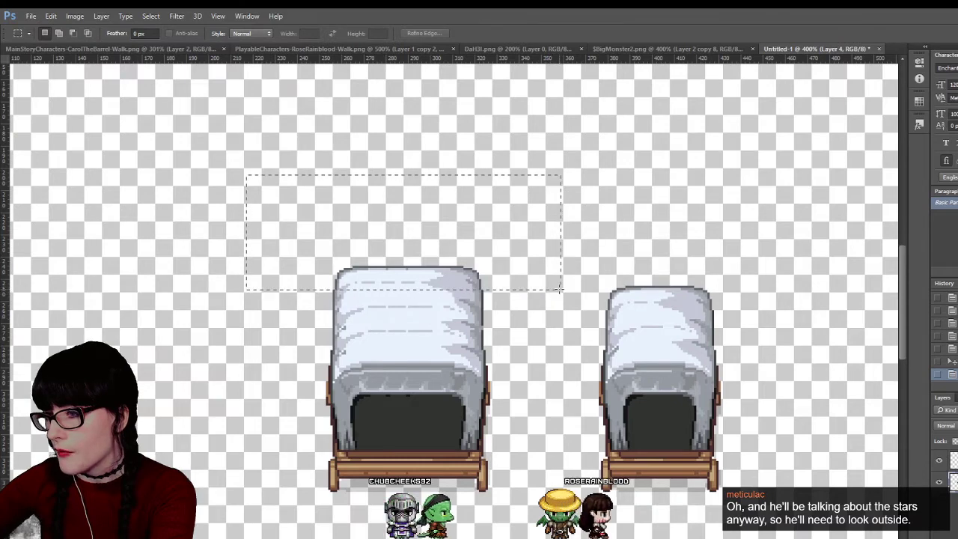
pyautogui.press('v')
pyautogui.press('Up')
pyautogui.press('Up')
pyautogui.press('Up')
pyautogui.press('Up')
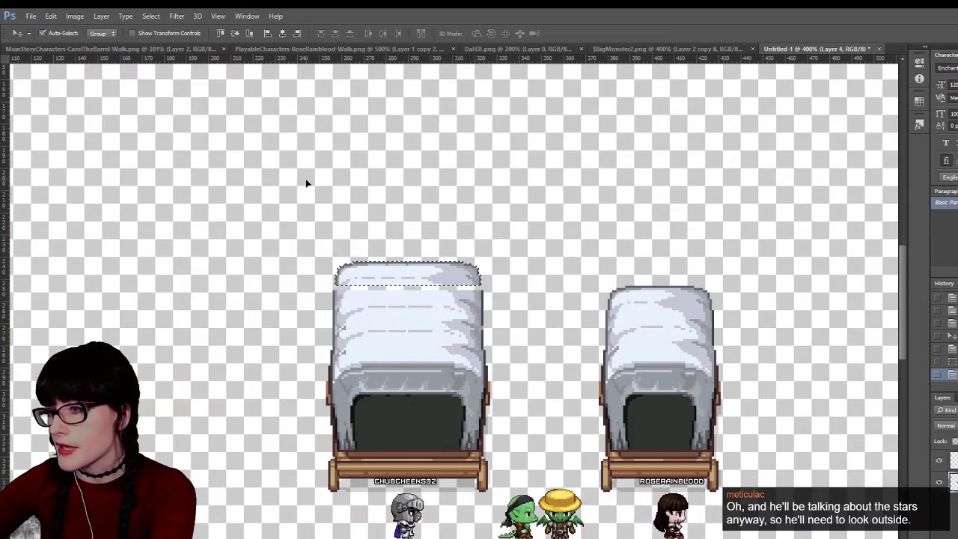
pyautogui.press('Up')
pyautogui.press('Up')
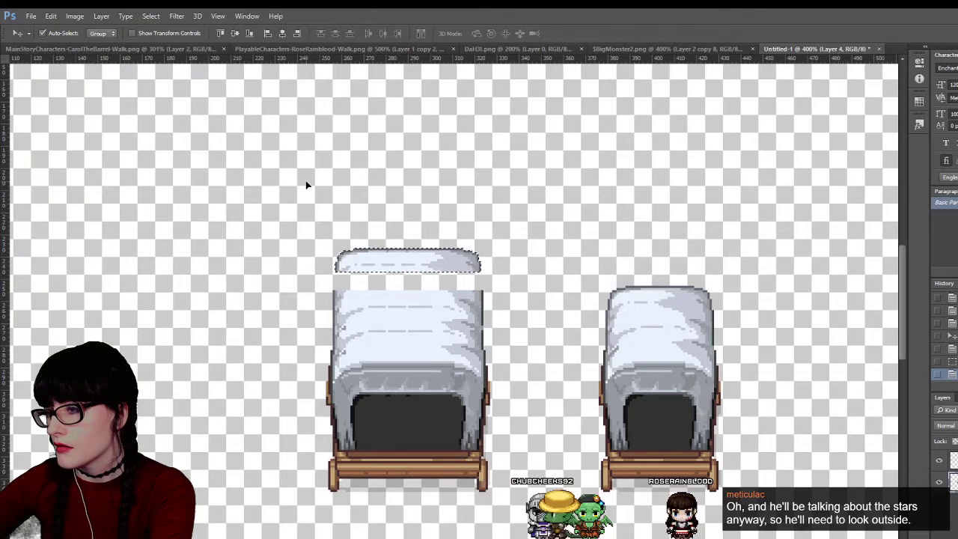
# Fill the canopy gap with a copy of the strip just below it and trim the copy along the top end
pyautogui.press('m')
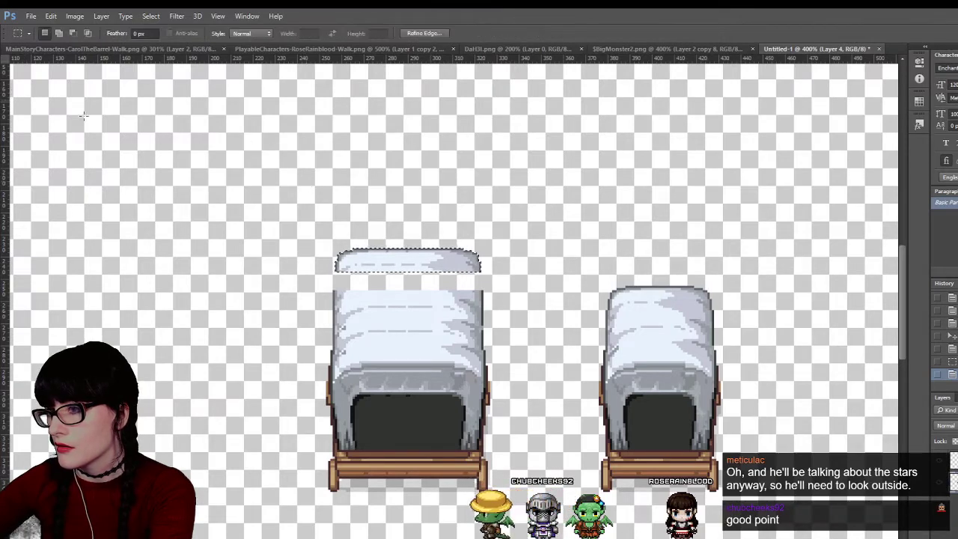
pyautogui.moveTo(466, 303); pyautogui.dragTo(503, 317)
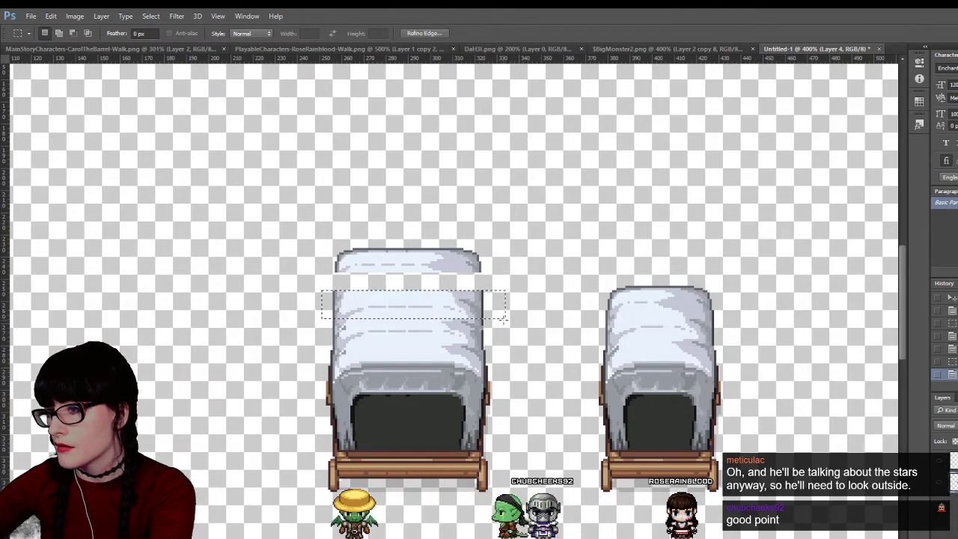
pyautogui.hotkey('ctrl', 'j')
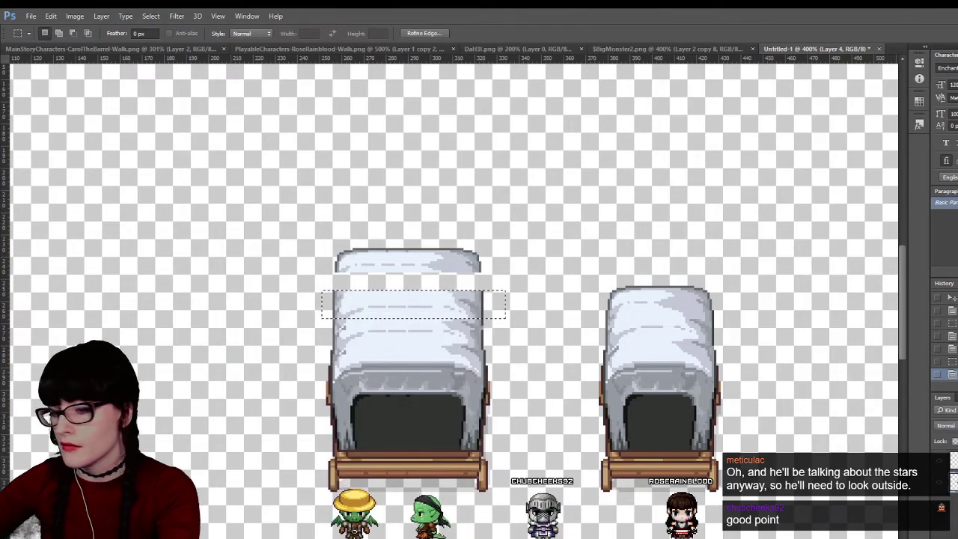
pyautogui.press('v')
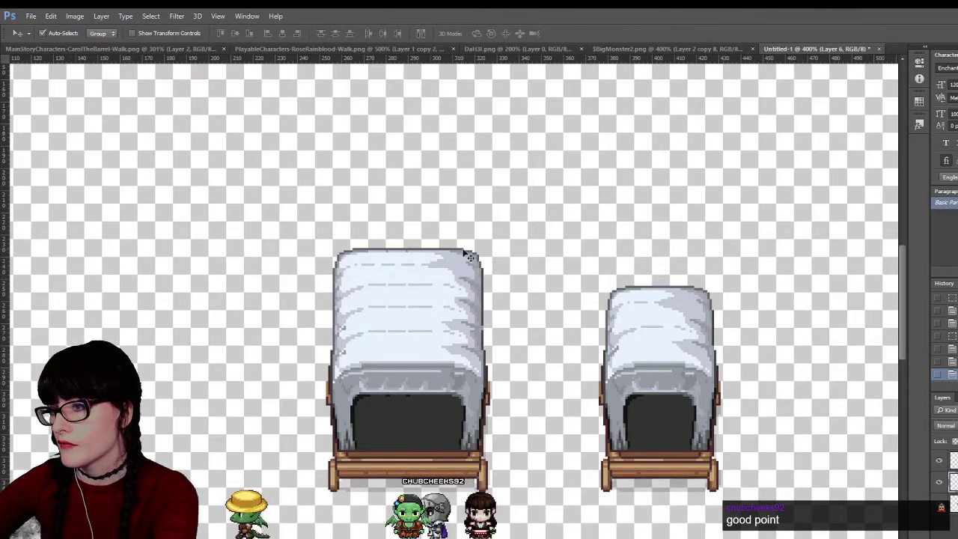
pyautogui.press('m')
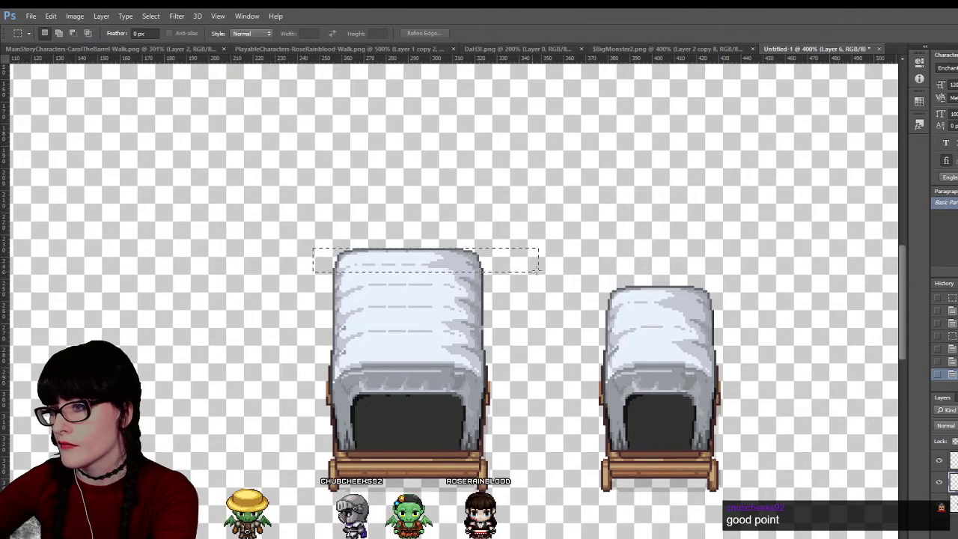
pyautogui.moveTo(312, 248); pyautogui.dragTo(538, 272)
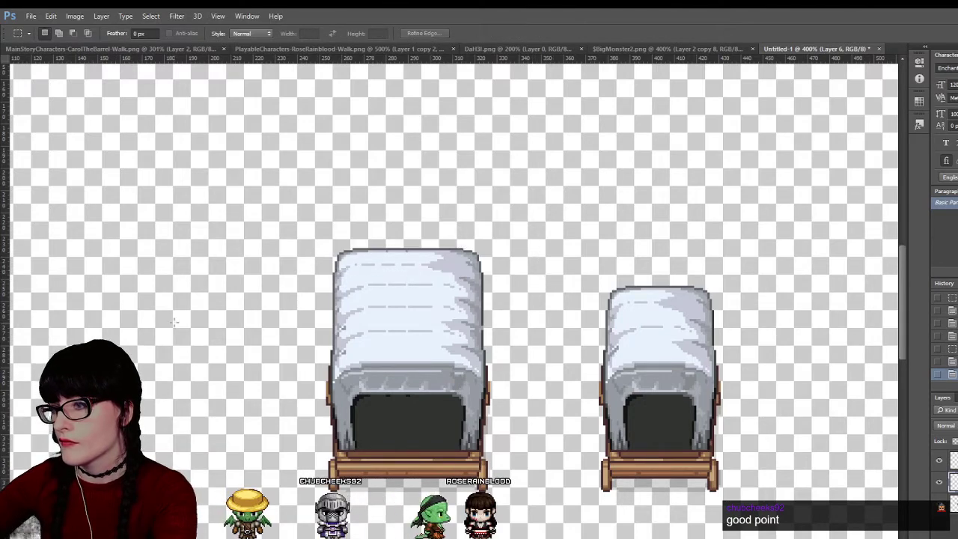
# Examine the lengthened canopy's folds, edges and opening up close and compare its overall proportions with the original wagon
pyautogui.press('z')
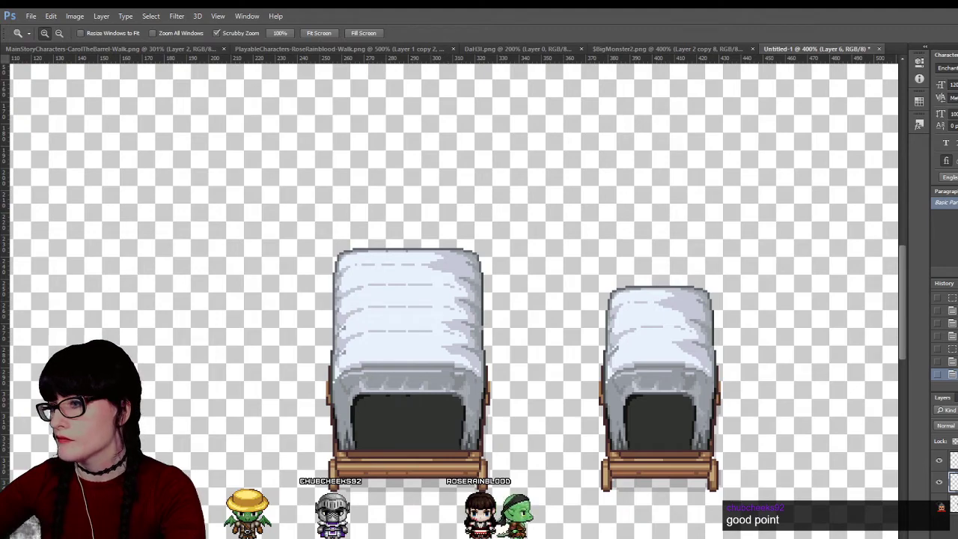
pyautogui.click(939, 458)
pyautogui.click(939, 458)
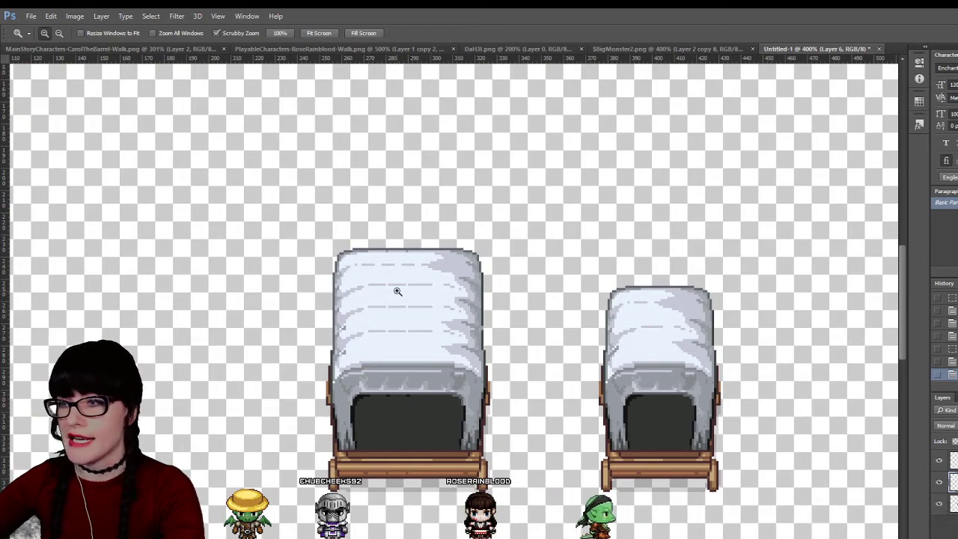
pyautogui.moveTo(406, 304); pyautogui.dragTo(427, 278)
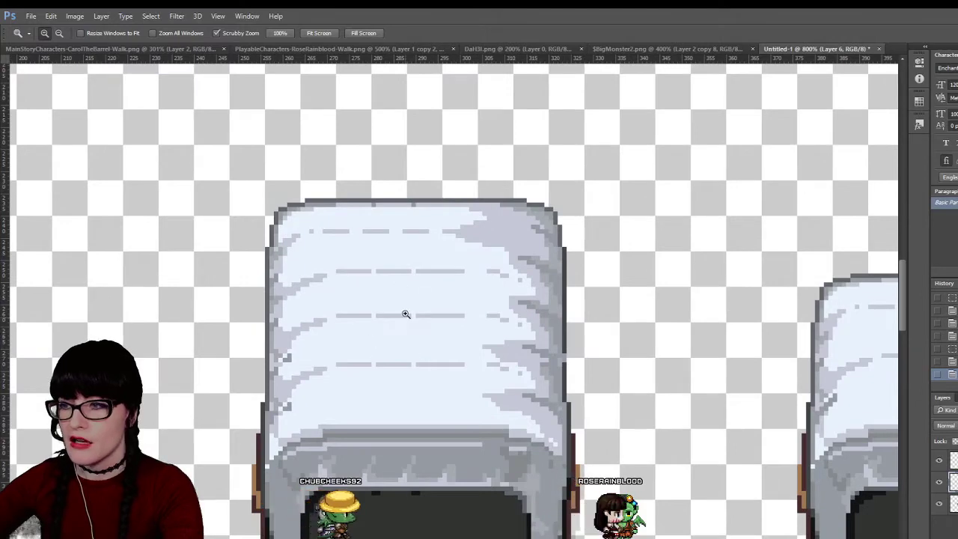
pyautogui.keyDown('alt'); pyautogui.click(459, 394); pyautogui.keyUp('alt')
pyautogui.keyDown('alt'); pyautogui.click(459, 392); pyautogui.keyUp('alt')
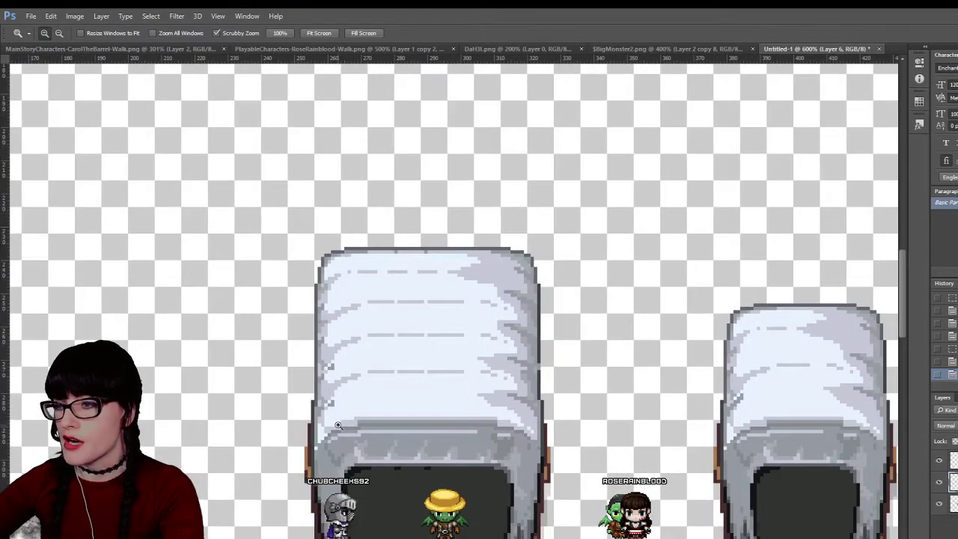
pyautogui.scroll(-5, 337, 425)
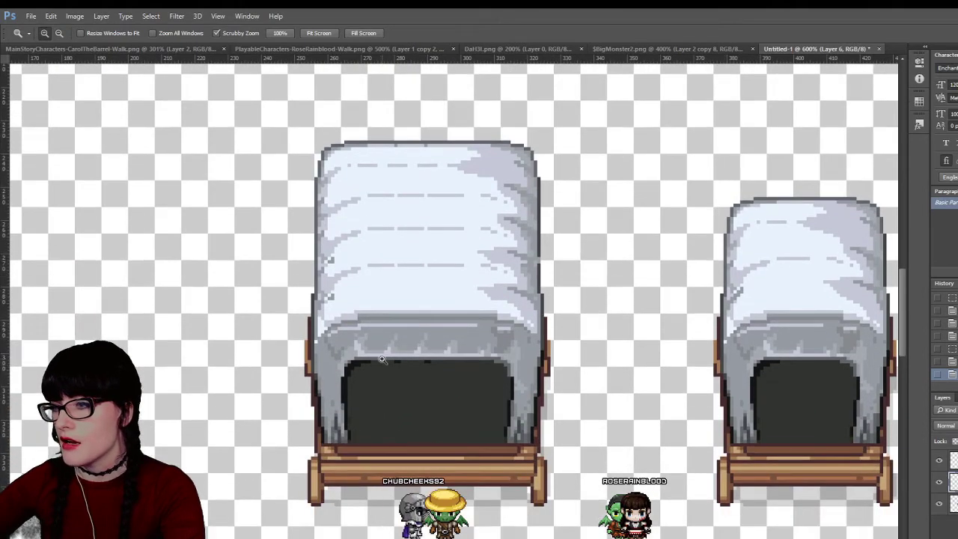
pyautogui.click(417, 362)
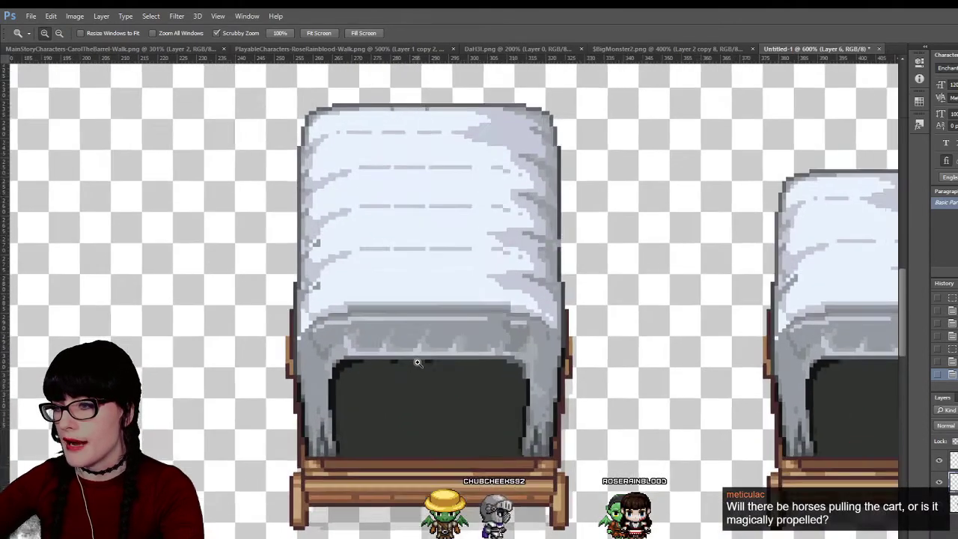
pyautogui.click(415, 362)
pyautogui.click(406, 363)
pyautogui.click(396, 362)
pyautogui.click(396, 361)
pyautogui.keyDown('alt'); pyautogui.click(424, 368); pyautogui.keyUp('alt')
pyautogui.keyDown('alt'); pyautogui.click(424, 368); pyautogui.keyUp('alt')
pyautogui.keyDown('alt'); pyautogui.click(425, 368); pyautogui.keyUp('alt')
pyautogui.keyDown('alt'); pyautogui.click(425, 367); pyautogui.keyUp('alt')
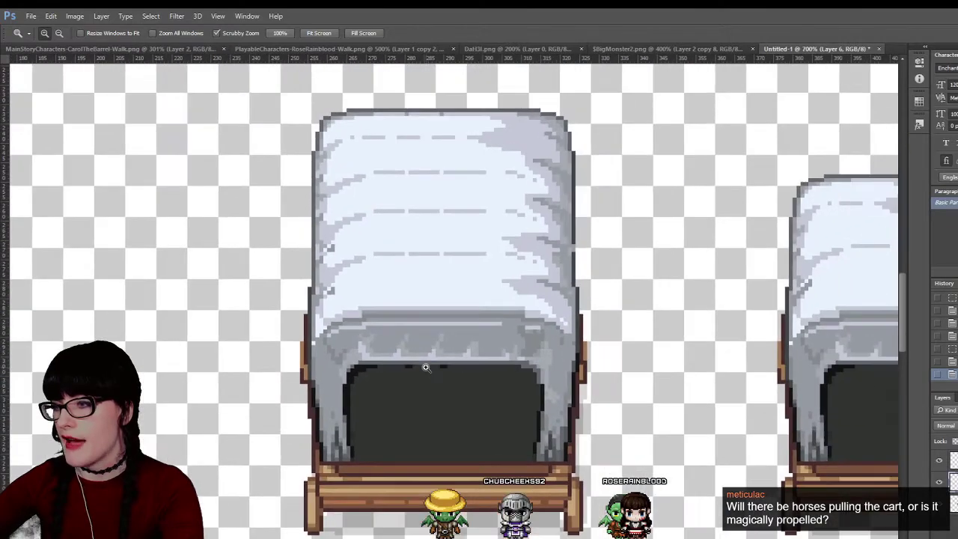
pyautogui.keyDown('alt'); pyautogui.click(424, 367); pyautogui.keyUp('alt')
pyautogui.keyDown('alt'); pyautogui.click(428, 374); pyautogui.keyUp('alt')
pyautogui.keyDown('alt'); pyautogui.click(428, 376); pyautogui.keyUp('alt')
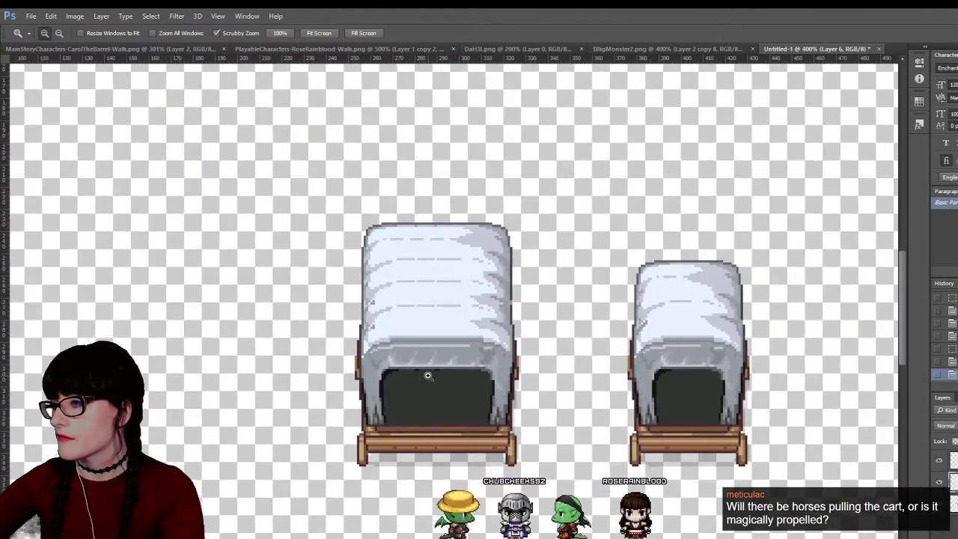
pyautogui.click(938, 470)
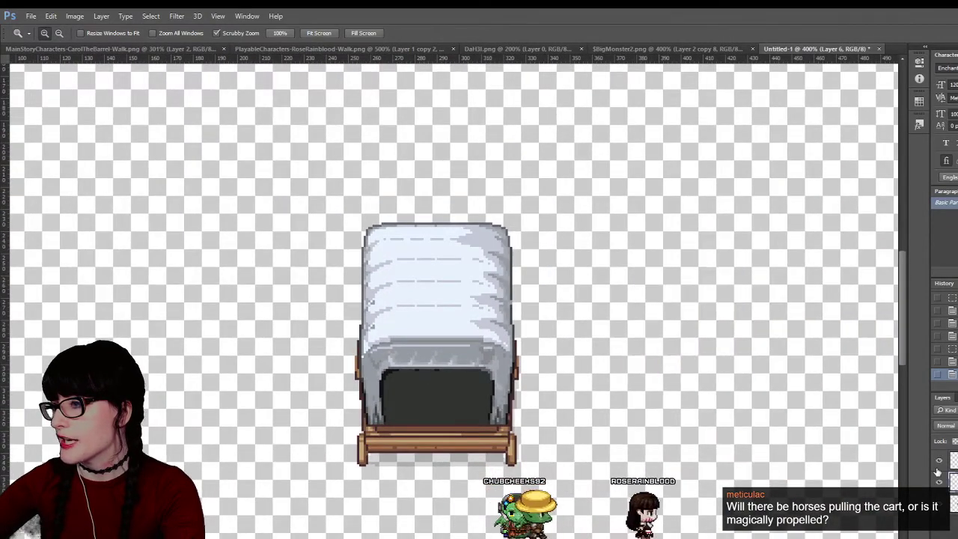
pyautogui.click(937, 470)
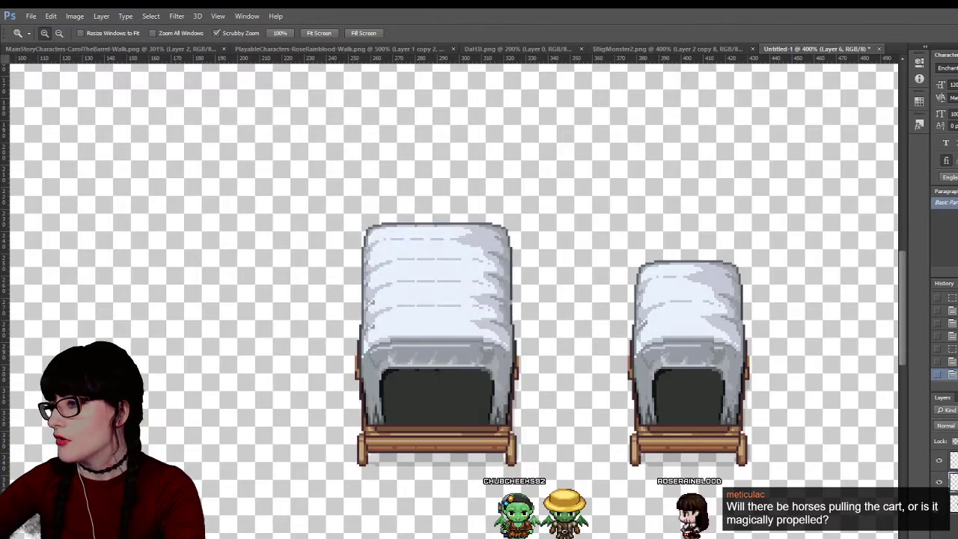
# Merge the added canopy strip into the enlarged wagon's layer, hiding the original wagon during the merge to keep it separate
pyautogui.click(938, 503)
pyautogui.click(938, 461)
pyautogui.click(940, 469)
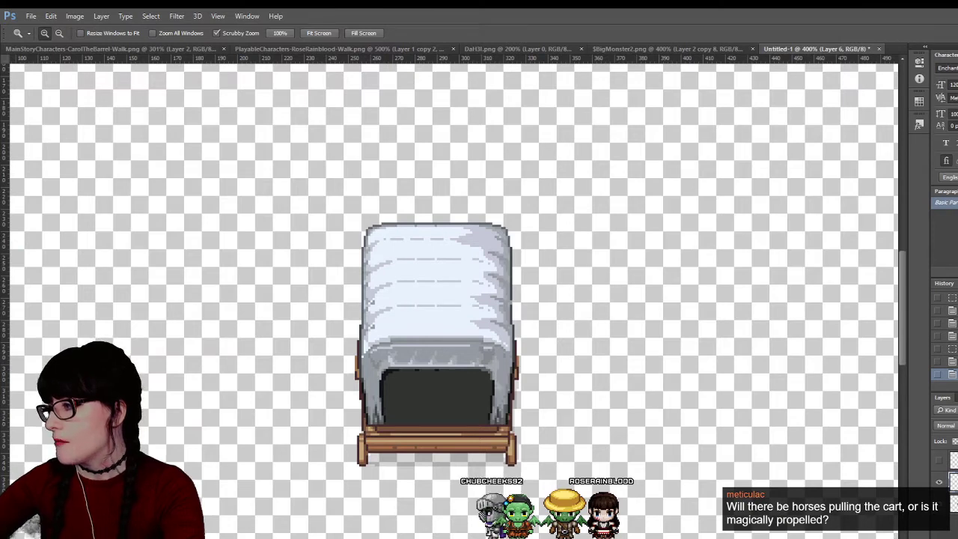
pyautogui.click(936, 476)
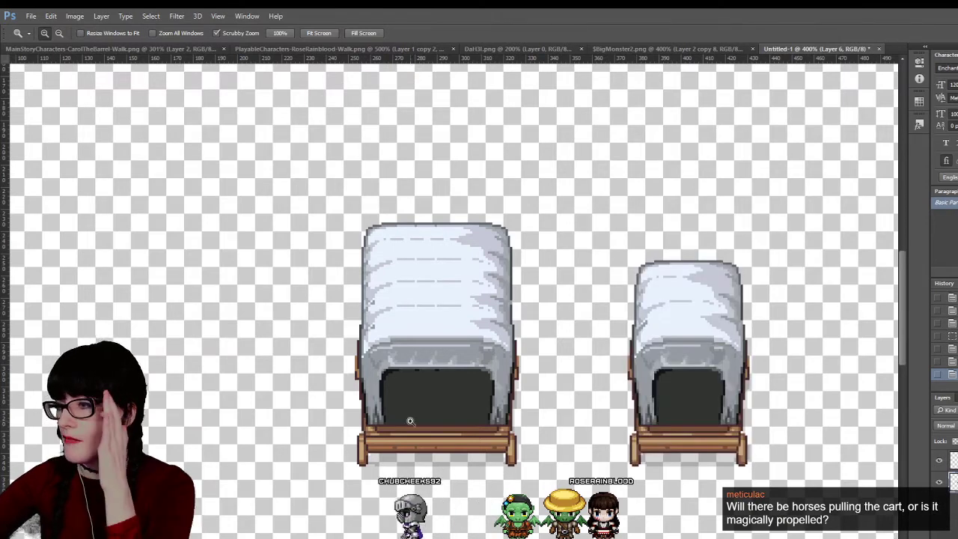
# Select the bottom end of the enlarged wagon's lower-left wheel and move it straight down to open a gap for a taller wheel
pyautogui.hotkey('ctrl', '+')
pyautogui.hotkey('ctrl', '+')
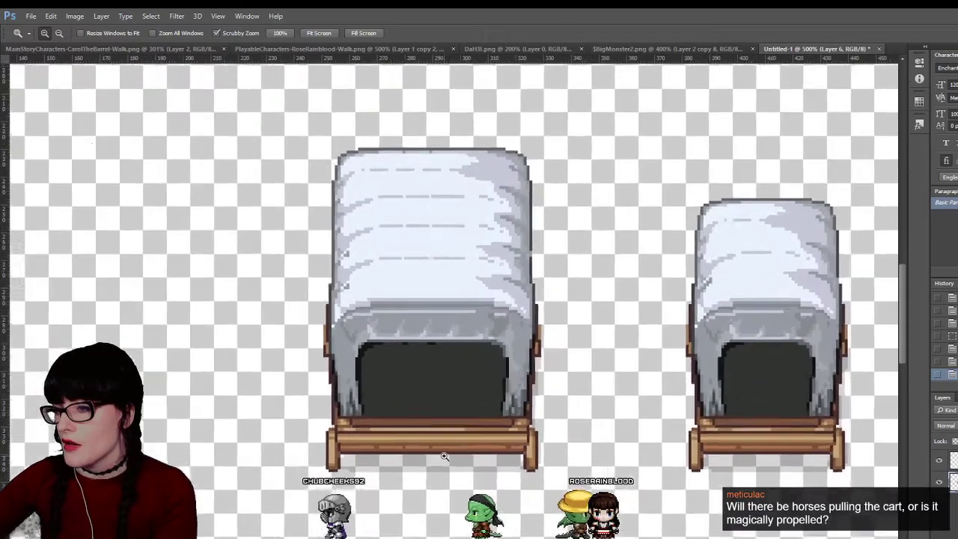
pyautogui.press('m')
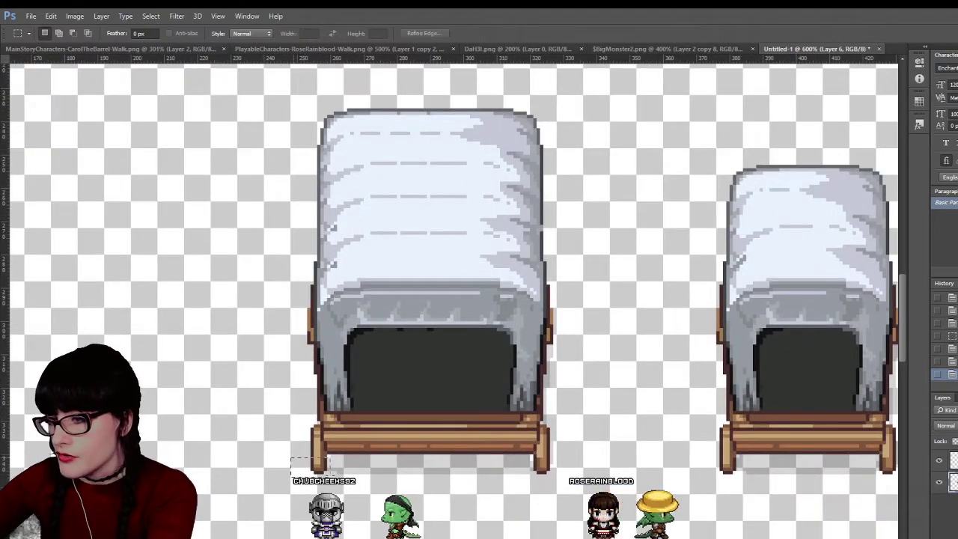
pyautogui.click(939, 462)
pyautogui.click(939, 462)
pyautogui.click(939, 482)
pyautogui.click(940, 482)
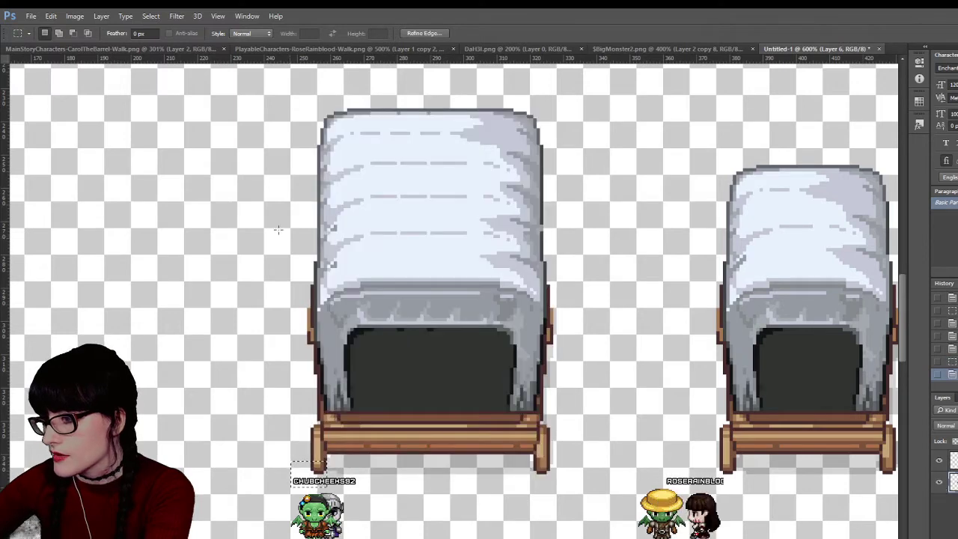
pyautogui.press('v')
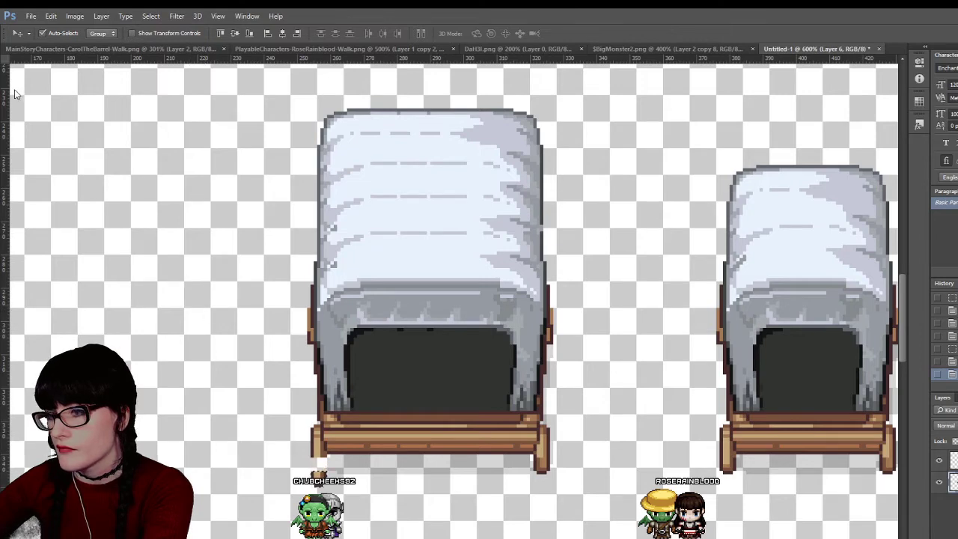
# Select the outer half of the split lower-left wheel and move it outward to open a gap for a wider wheel
pyautogui.press('m')
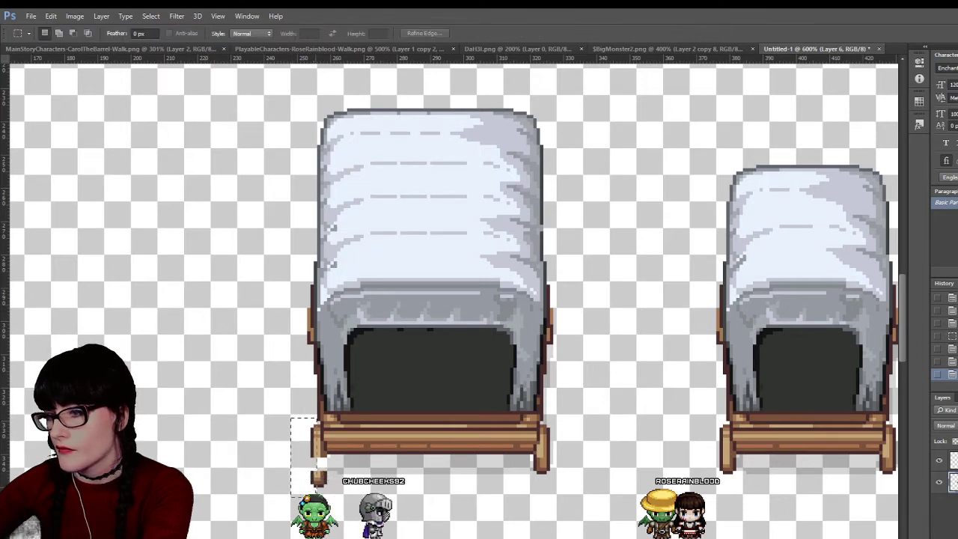
pyautogui.press('v')
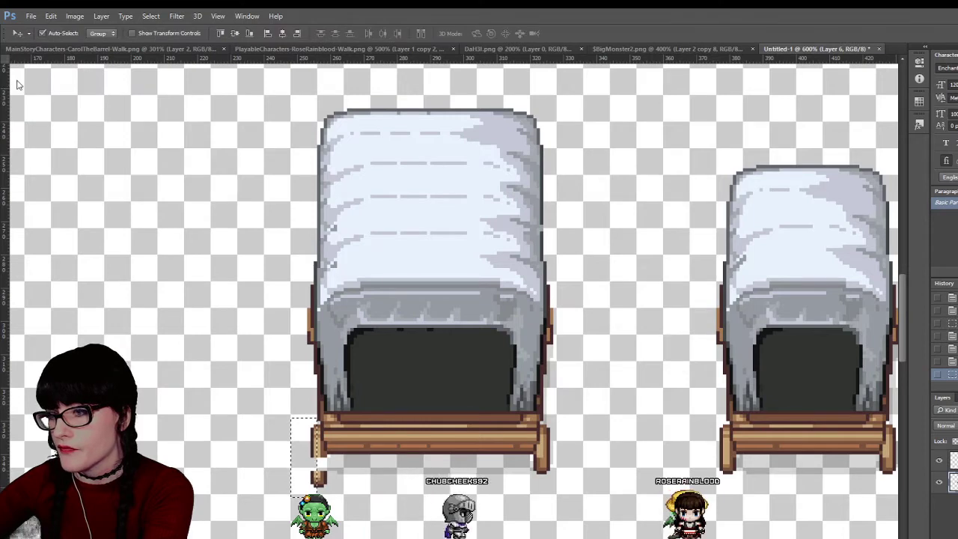
pyautogui.press('m')
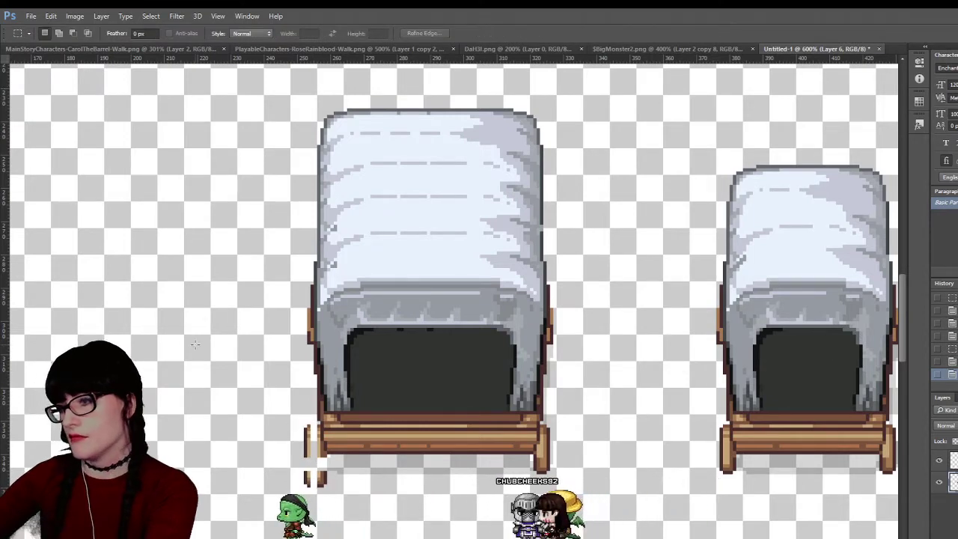
# Examine the split wheel up close and from afar, comparing the enlarged wagon's overall proportions with the original wagon
pyautogui.press('z')
pyautogui.keyDown('alt'); pyautogui.click(421, 384); pyautogui.keyUp('alt')
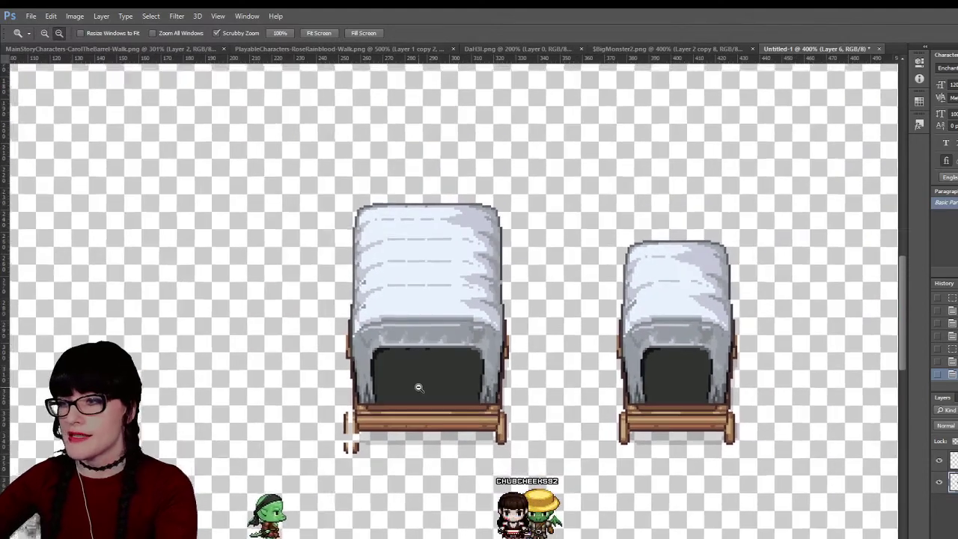
pyautogui.moveTo(418, 387); pyautogui.dragTo(387, 422)
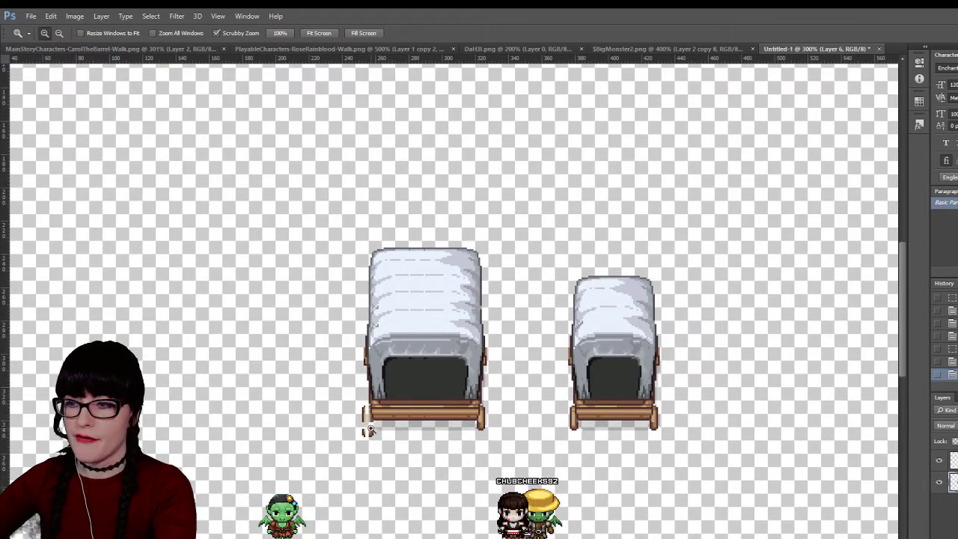
pyautogui.click(372, 427)
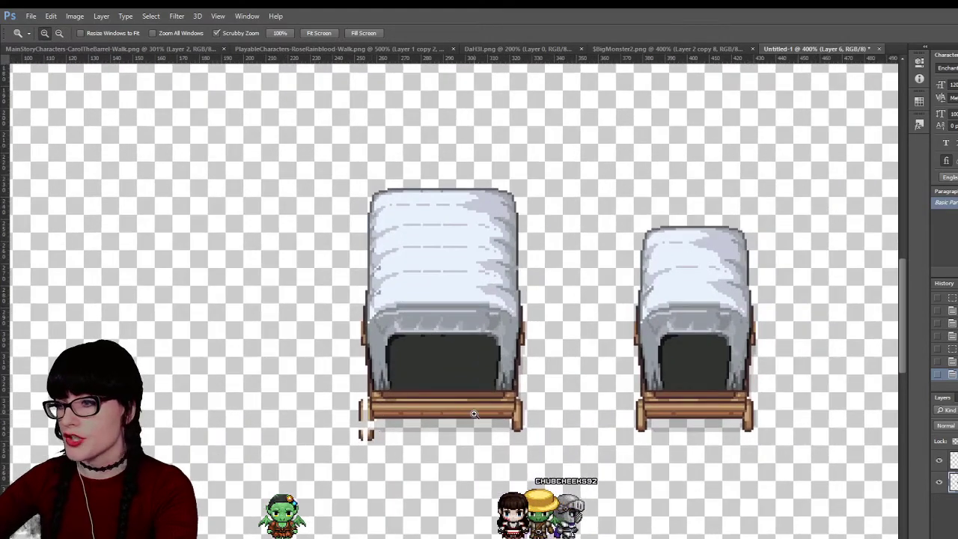
pyautogui.keyDown('alt'); pyautogui.click(473, 414); pyautogui.keyUp('alt')
pyautogui.keyDown('alt'); pyautogui.click(469, 414); pyautogui.keyUp('alt')
pyautogui.keyDown('alt'); pyautogui.click(470, 437); pyautogui.keyUp('alt')
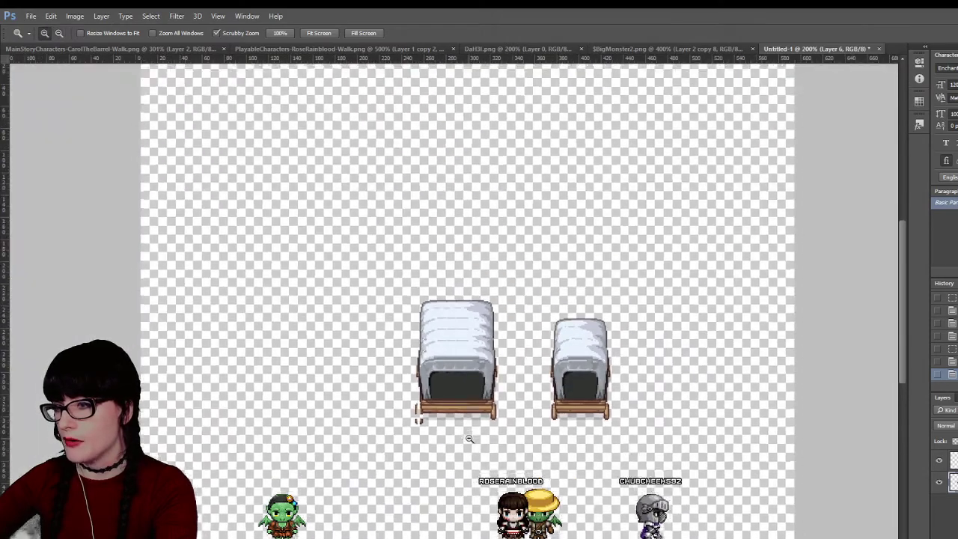
pyautogui.moveTo(447, 381); pyautogui.dragTo(451, 269)
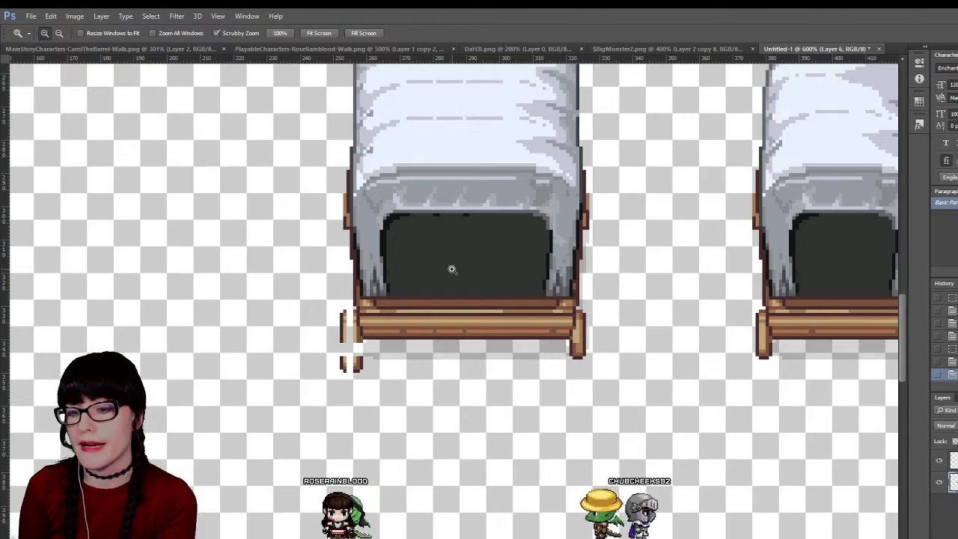
pyautogui.keyDown('alt'); pyautogui.click(451, 270); pyautogui.keyUp('alt')
pyautogui.keyDown('alt'); pyautogui.click(450, 268); pyautogui.keyUp('alt')
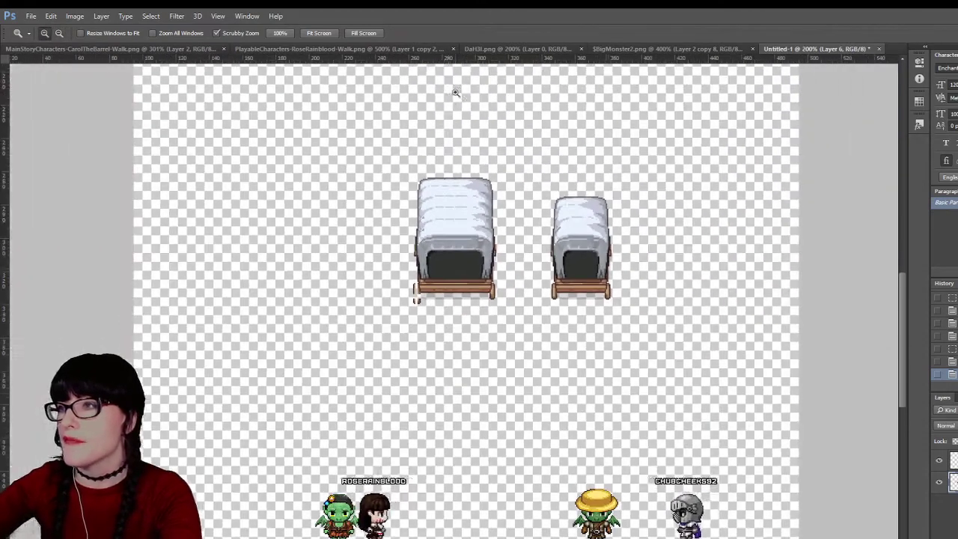
# View the sprite sheet of wagons with driver and horse as a size reference, and return to the enlarged wagon's document
pyautogui.click(540, 49)
pyautogui.press('m')
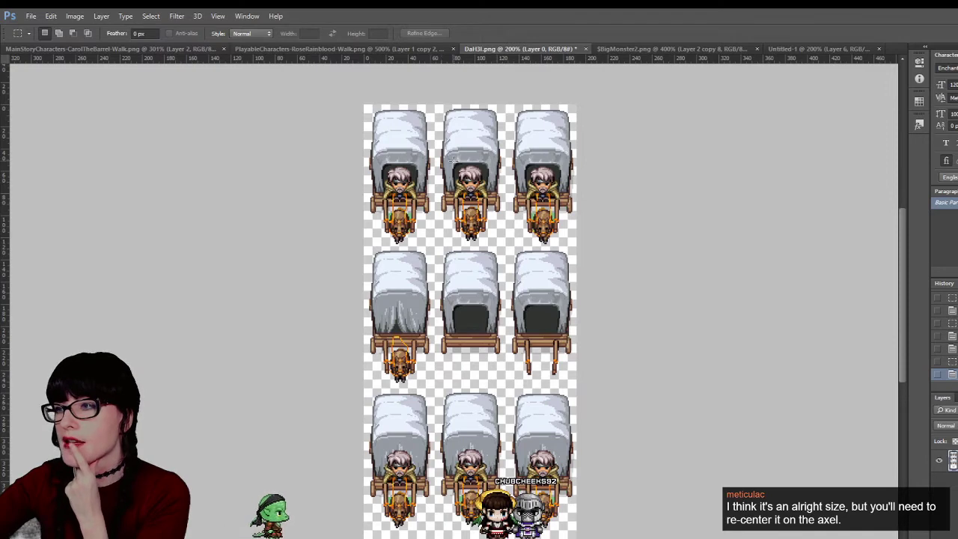
pyautogui.click(693, 50)
pyautogui.click(815, 49)
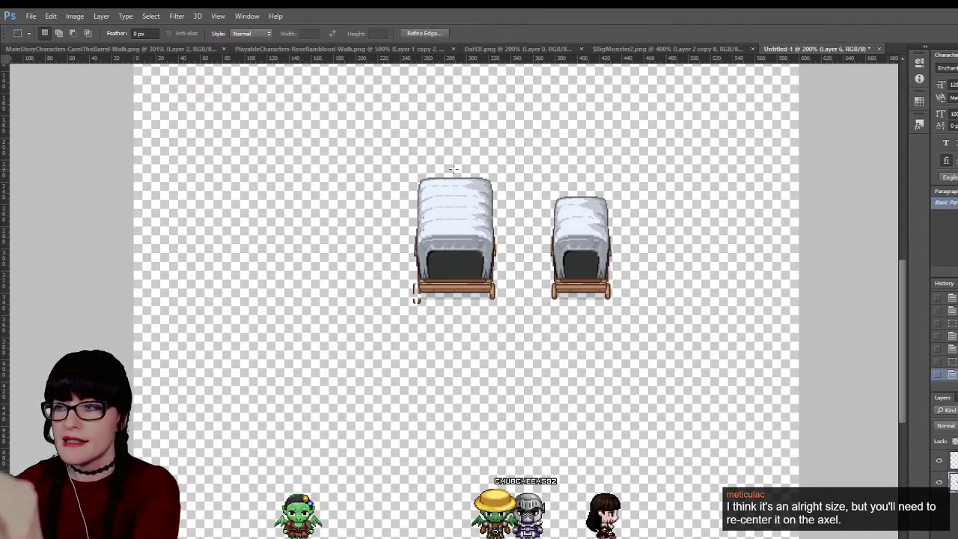
pyautogui.moveTo(443, 162); pyautogui.dragTo(470, 191)
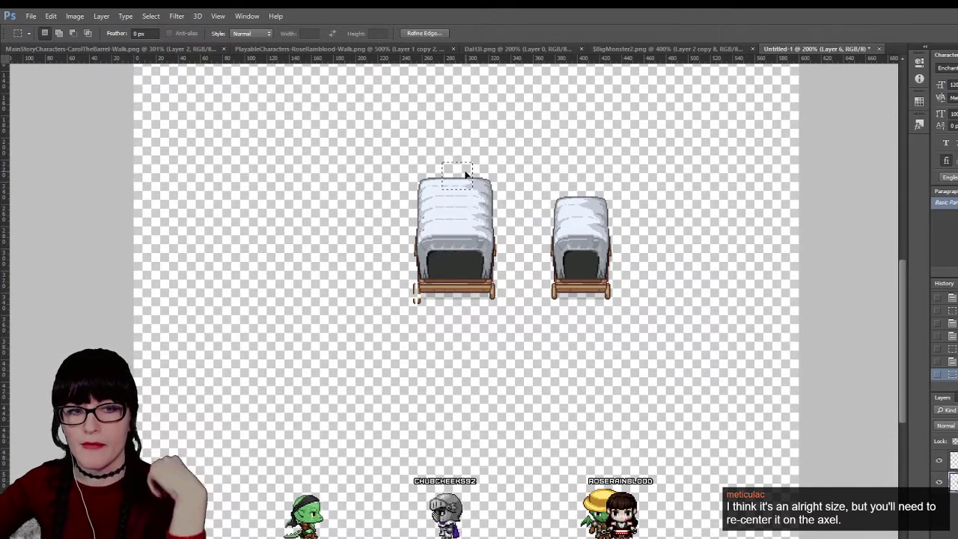
pyautogui.moveTo(455, 166); pyautogui.dragTo(452, 156)
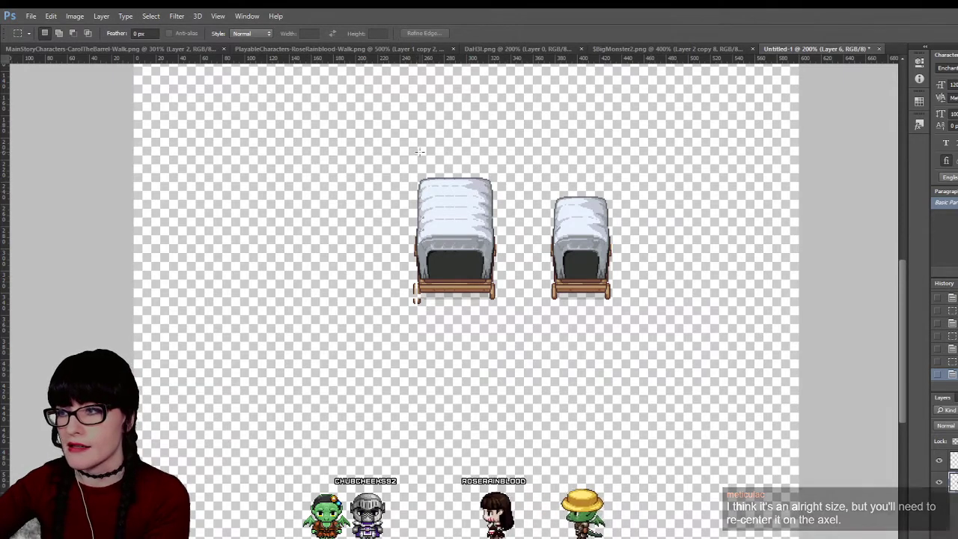
pyautogui.moveTo(415, 182); pyautogui.dragTo(505, 199)
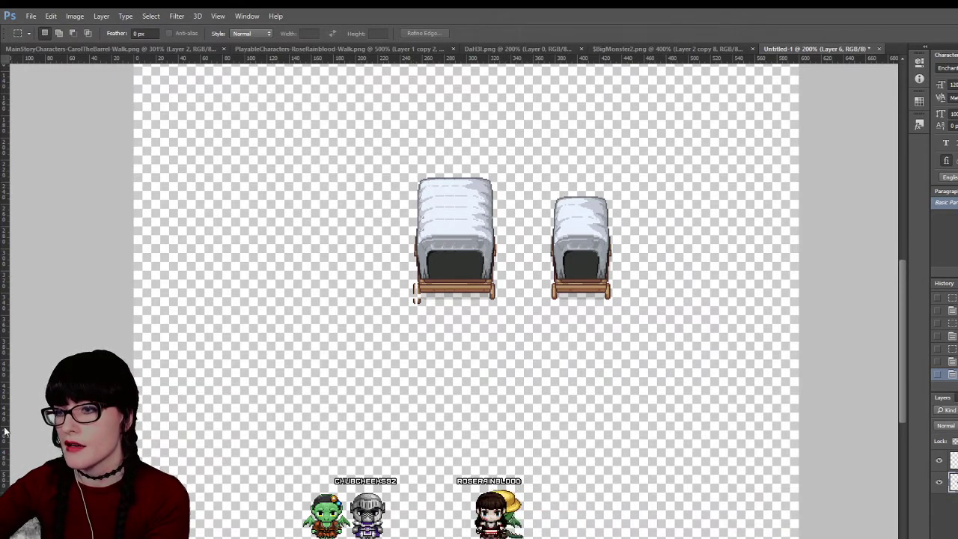
# Select all four pieces of the enlarged wagon's split lower-left wheel, checking by layer visibility that the original wagon is separate
pyautogui.press('z')
pyautogui.click(452, 240)
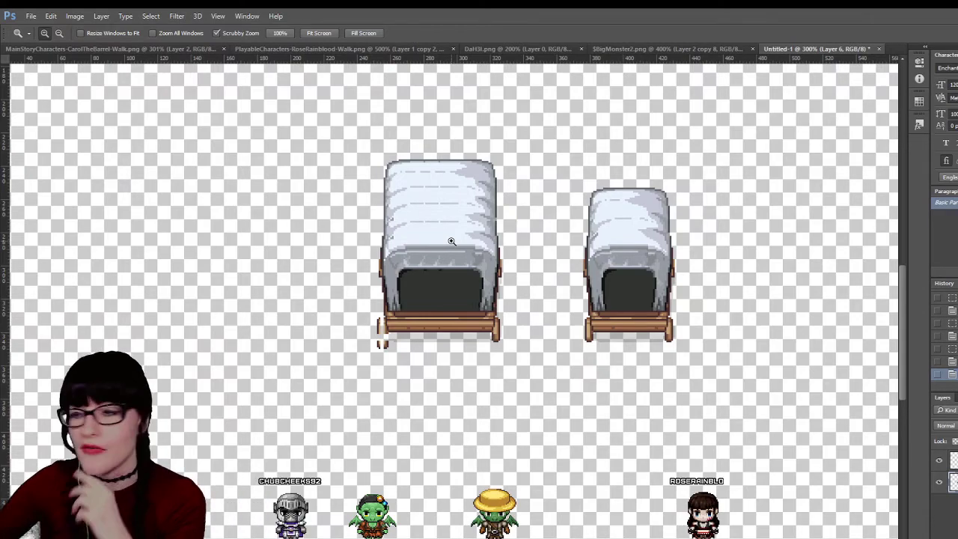
pyautogui.click(451, 241)
pyautogui.click(409, 308)
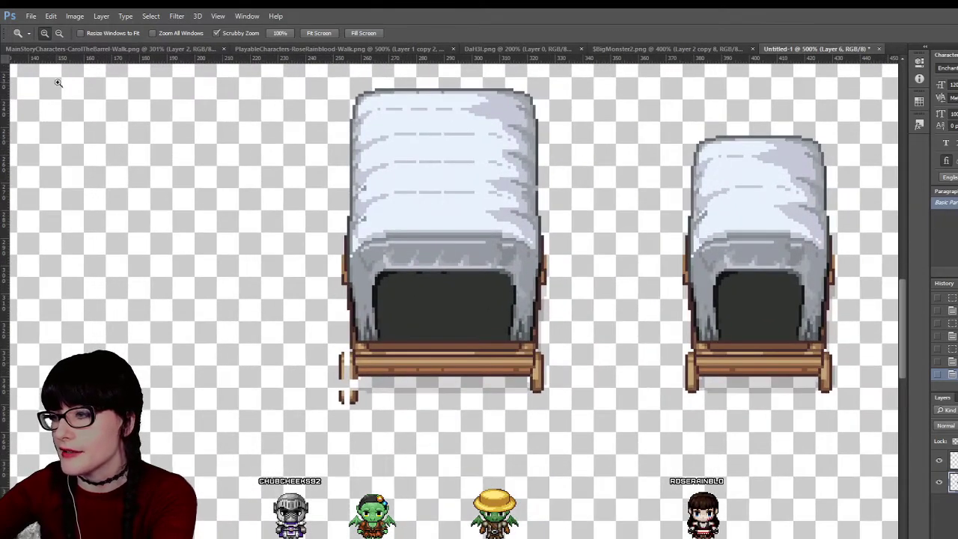
pyautogui.press('m')
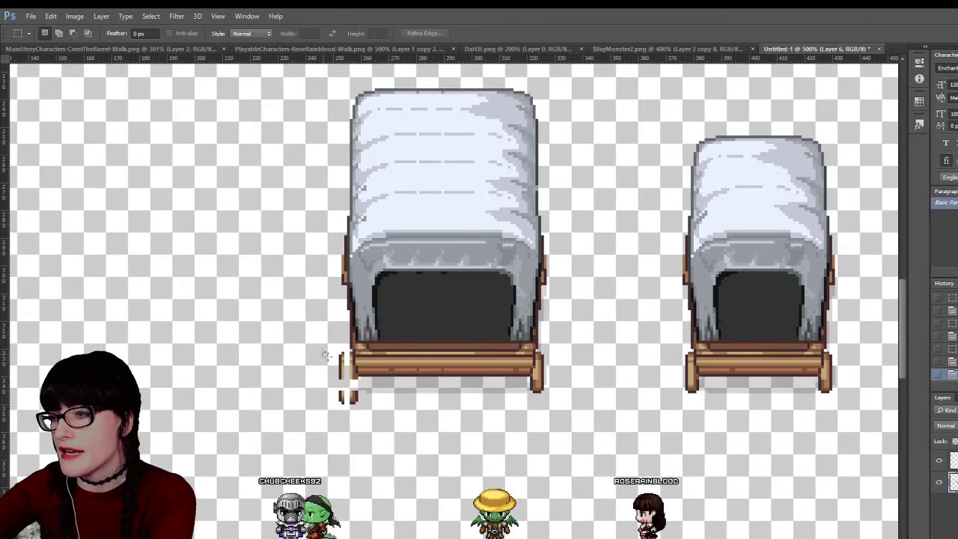
pyautogui.moveTo(323, 353); pyautogui.dragTo(358, 409)
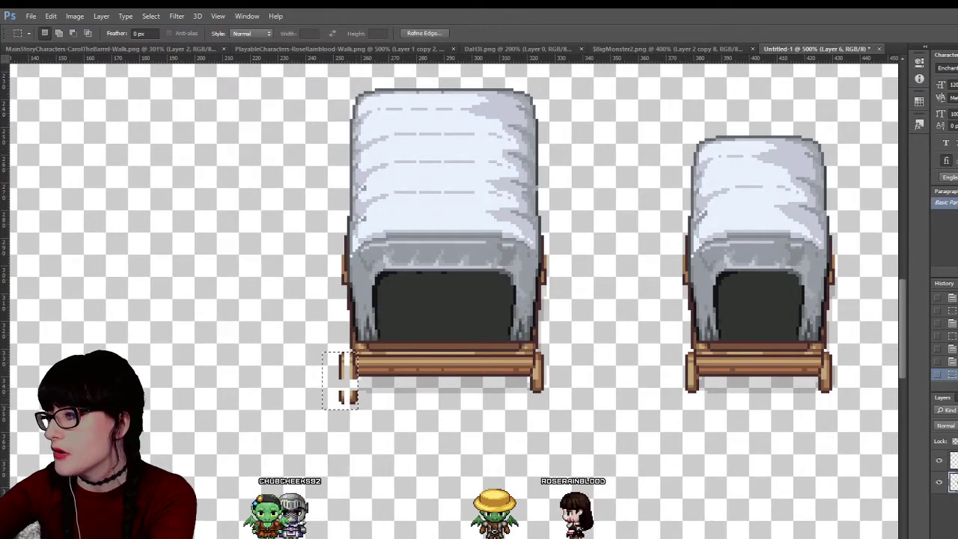
pyautogui.click(940, 462)
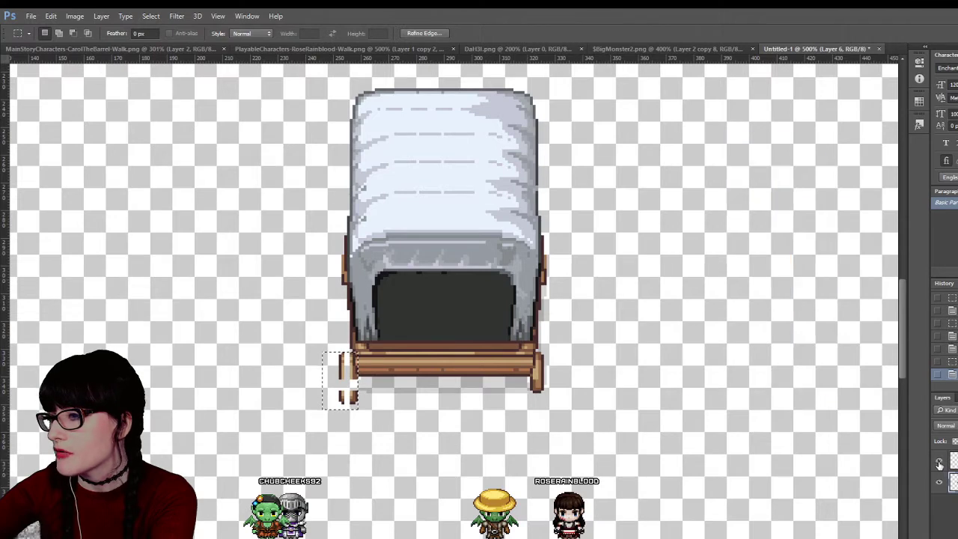
pyautogui.click(941, 462)
pyautogui.press('v')
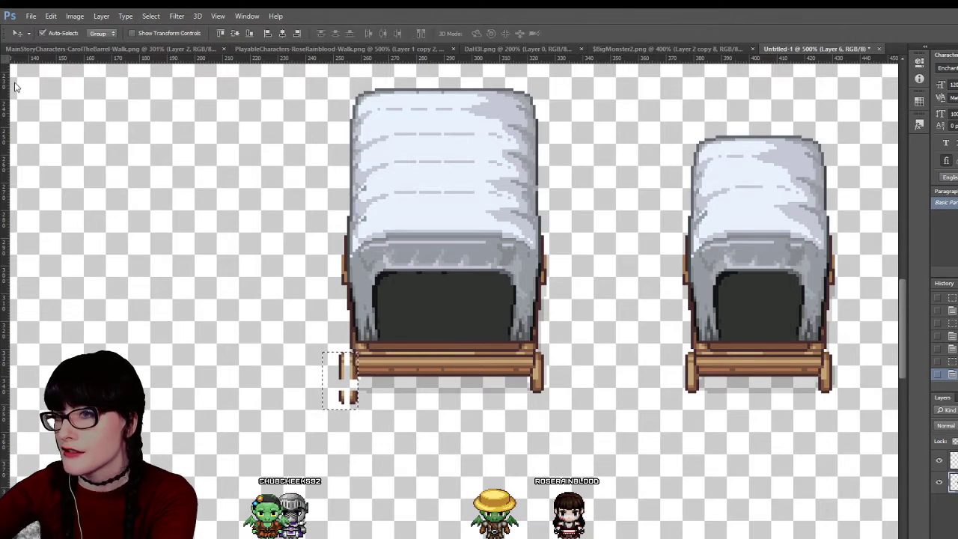
# Try the selected wheel pieces at different sideways offsets, closer to and farther from the wagon's side
pyautogui.press('Right')
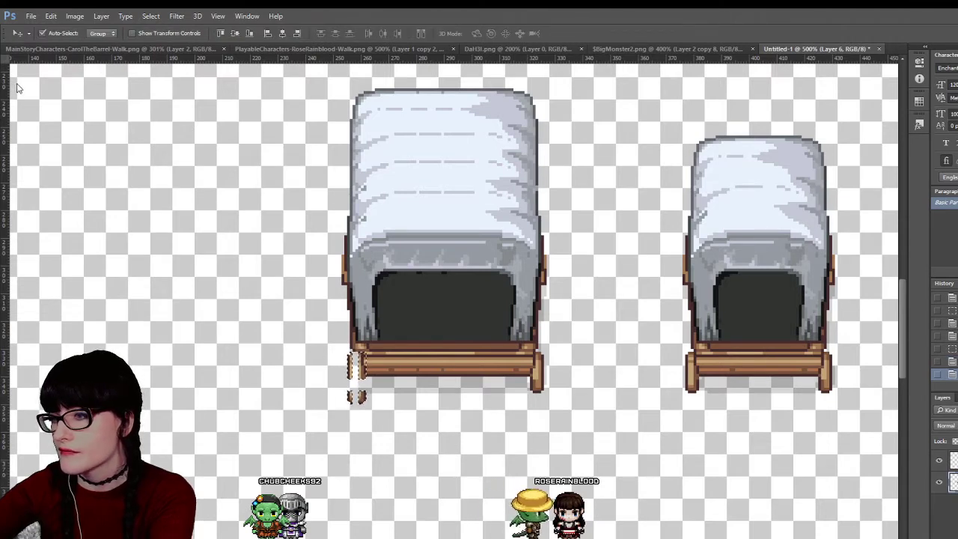
pyautogui.press('Left')
pyautogui.press('Left')
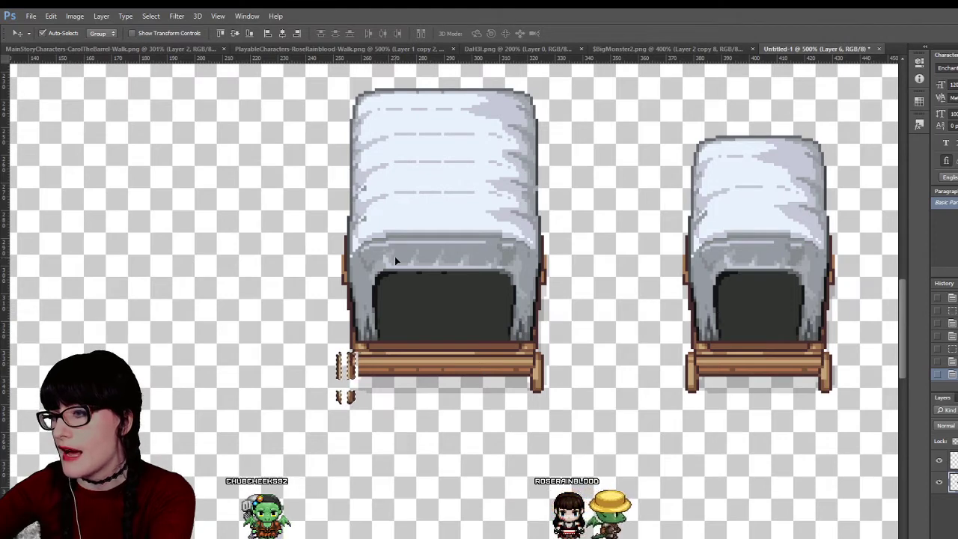
pyautogui.press('Right')
pyautogui.press('Right')
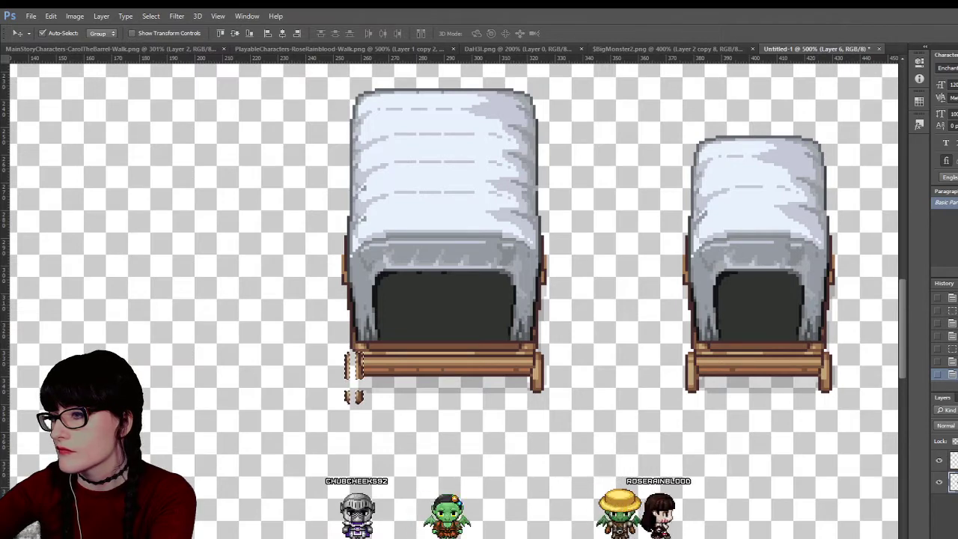
pyautogui.press('Left')
pyautogui.press('Left')
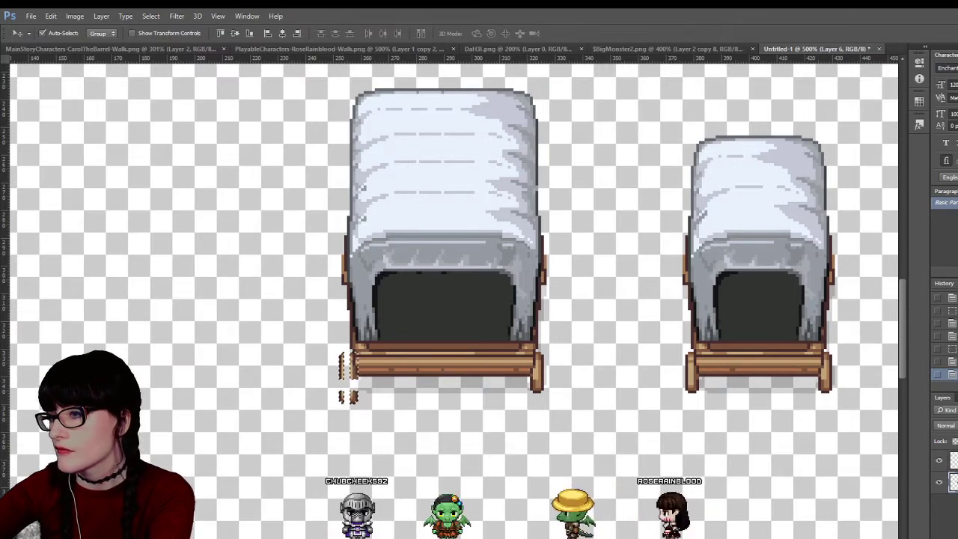
pyautogui.press('Right')
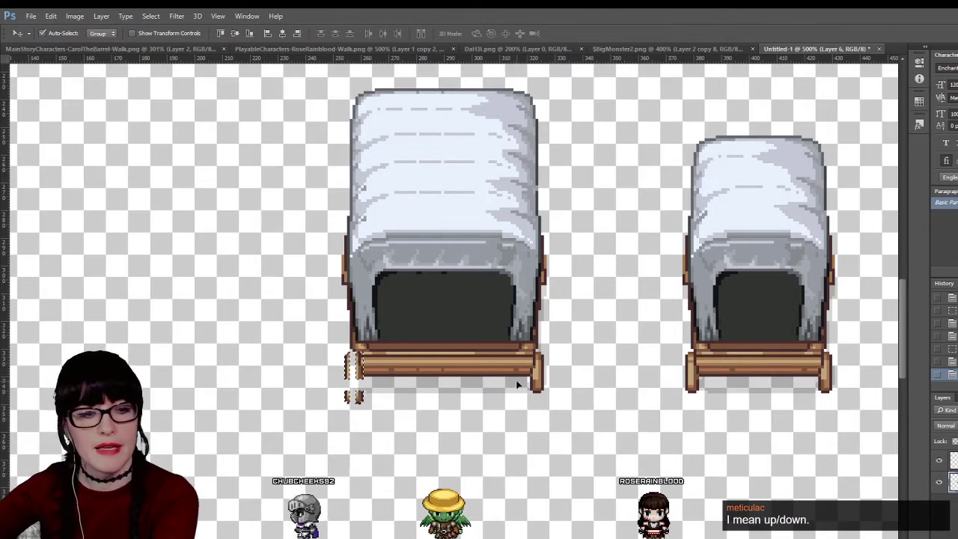
pyautogui.press('Left')
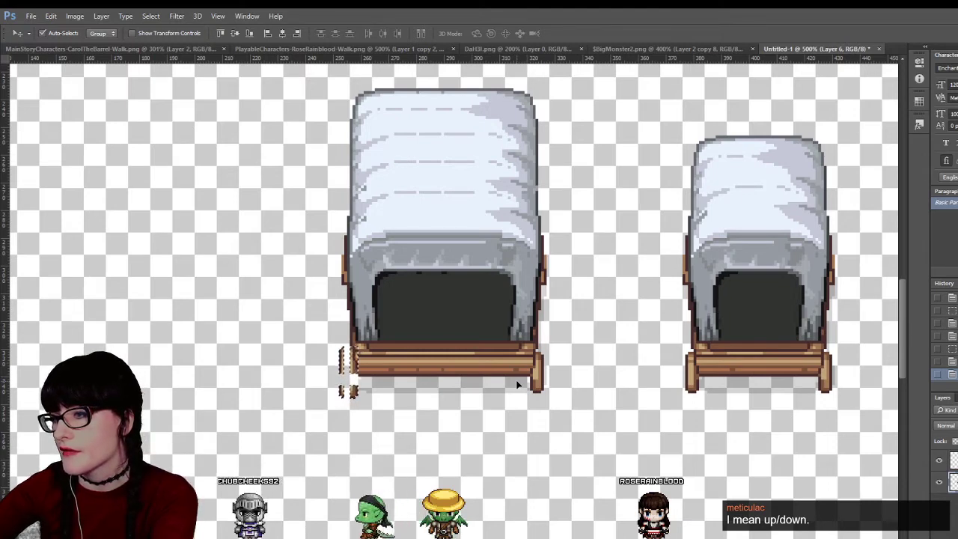
# Move the selected wheel pieces up about 4 pixels to center the wheel on the axle, checking it against the original wagon
pyautogui.press('Up')
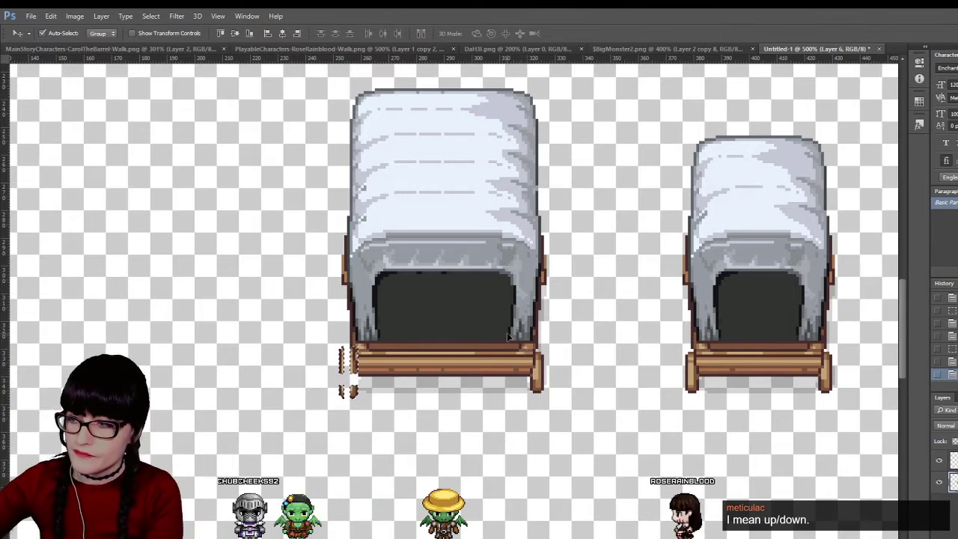
pyautogui.press('Up')
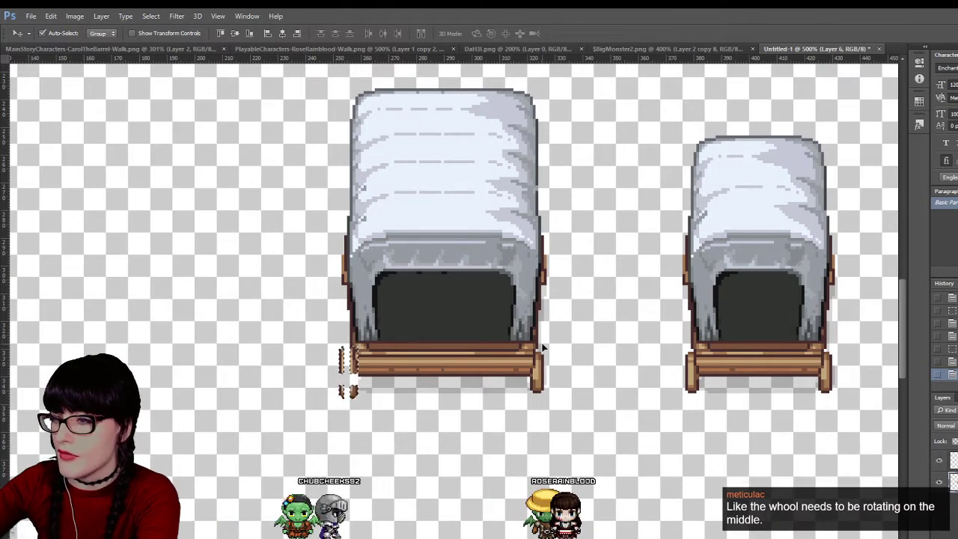
pyautogui.press('Up')
pyautogui.press('Up')
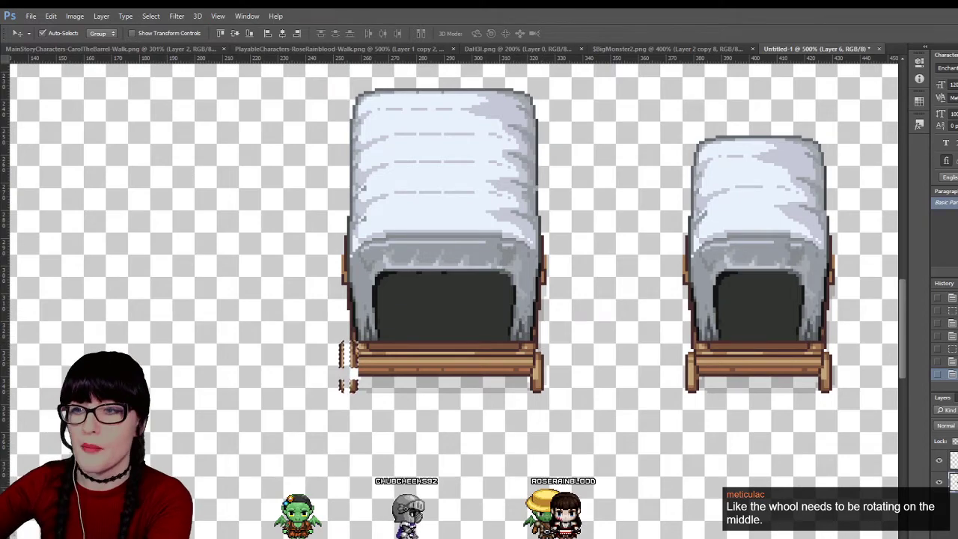
pyautogui.press('z')
pyautogui.click(478, 322)
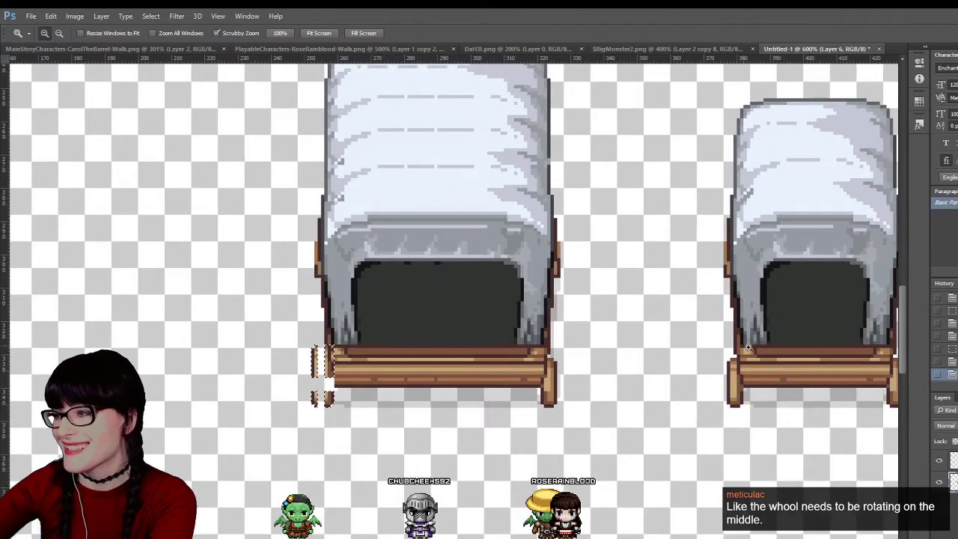
pyautogui.keyDown('alt'); pyautogui.click(525, 333); pyautogui.keyUp('alt')
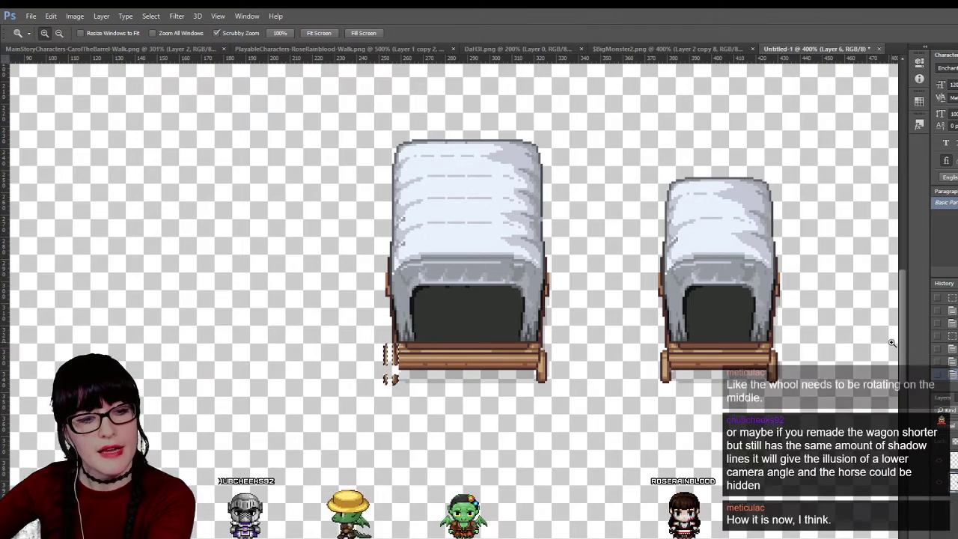
pyautogui.hotkey('ctrl', '+')
pyautogui.hotkey('ctrl', '+')
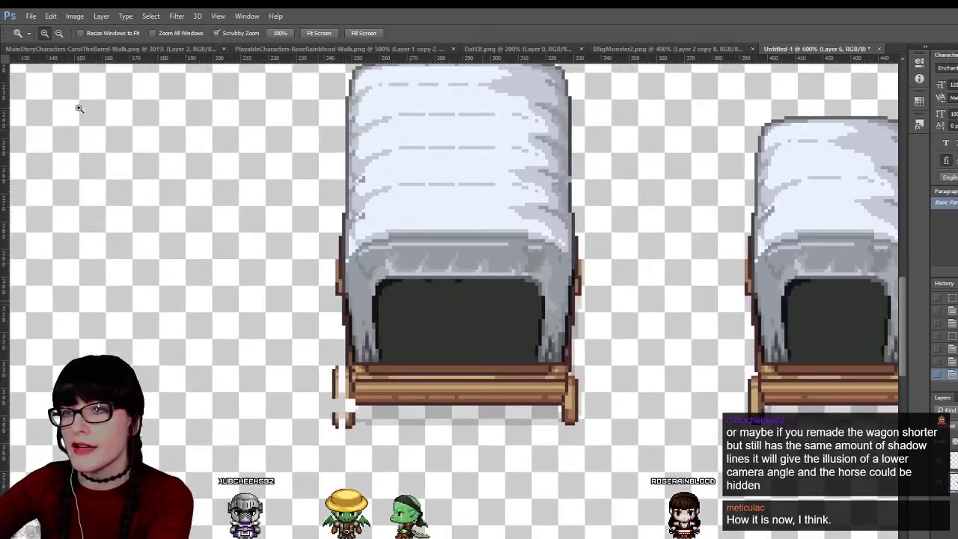
pyautogui.press('m')
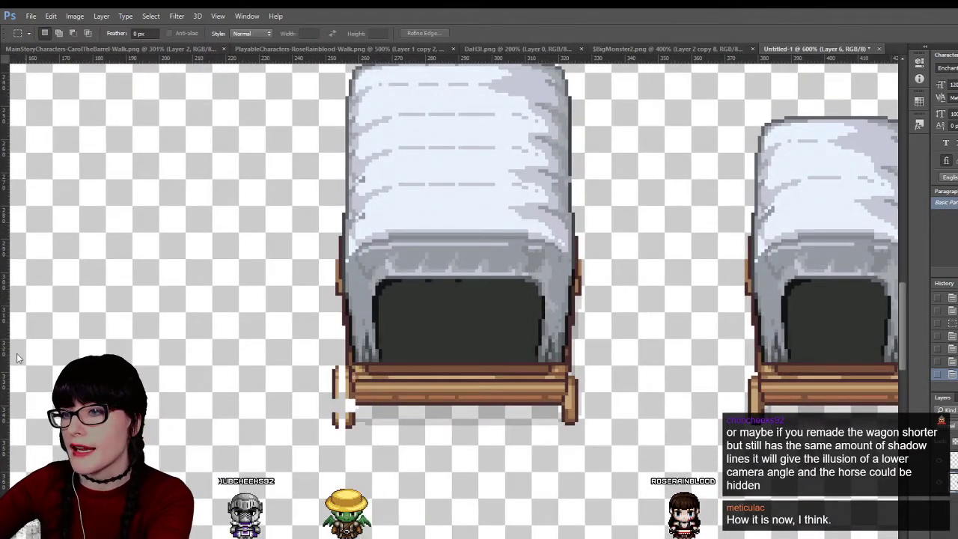
pyautogui.press('z')
pyautogui.click(410, 383)
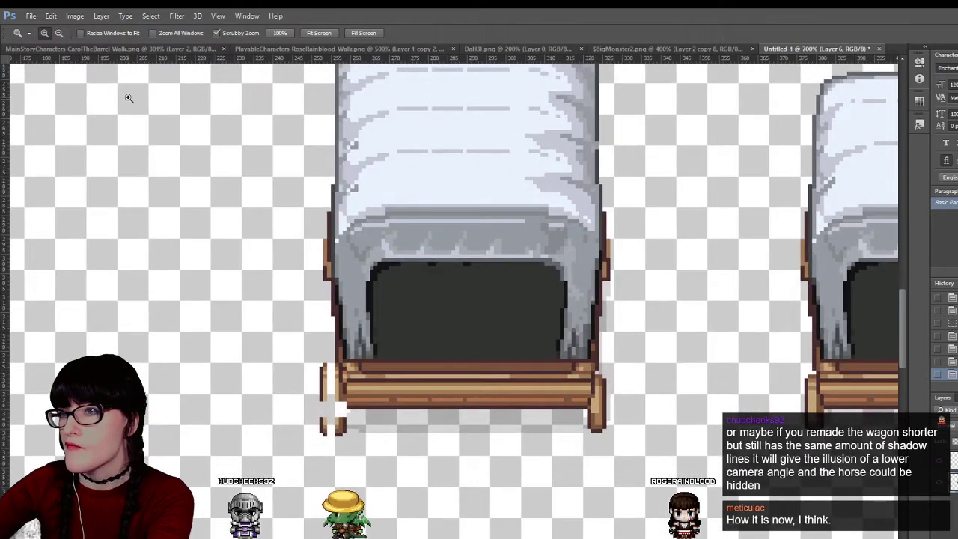
pyautogui.press('m')
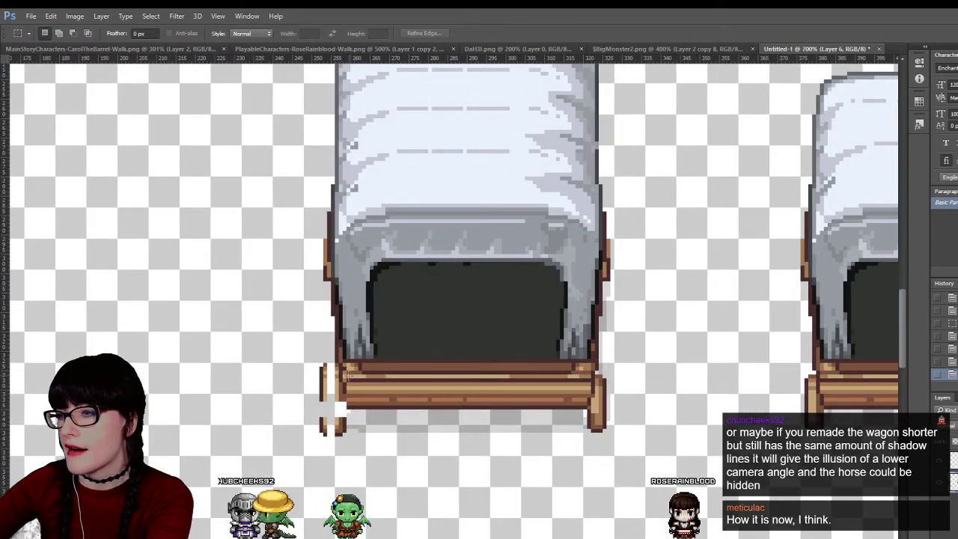
pyautogui.moveTo(315, 365); pyautogui.dragTo(347, 443)
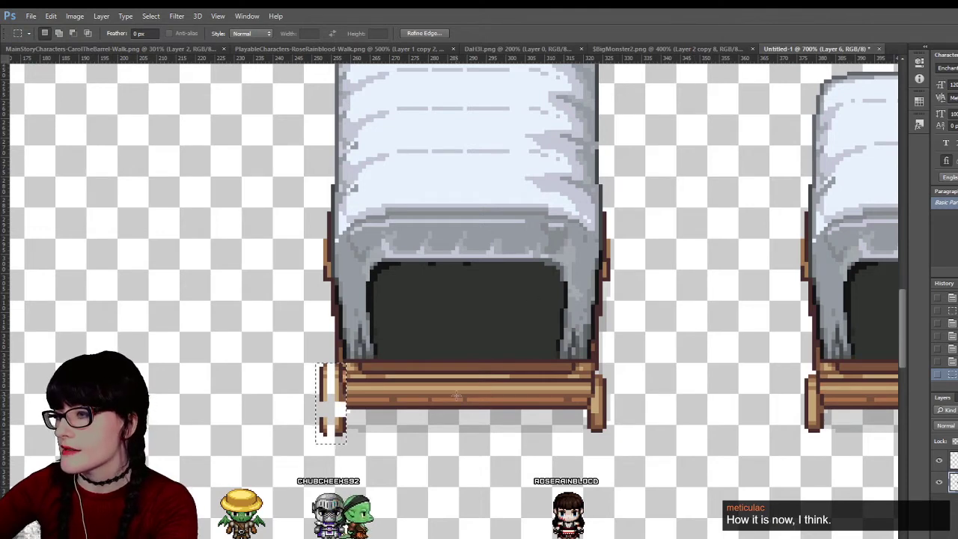
pyautogui.hotkey('ctrl', 'd')
pyautogui.press('z')
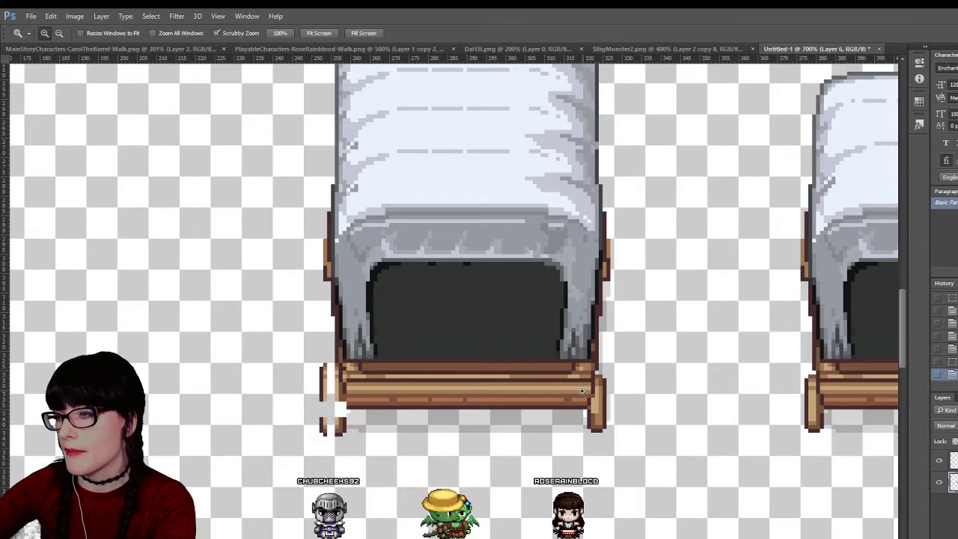
# Check by layer visibility which layer holds the enlarged wagon and make that layer active
pyautogui.click(362, 400)
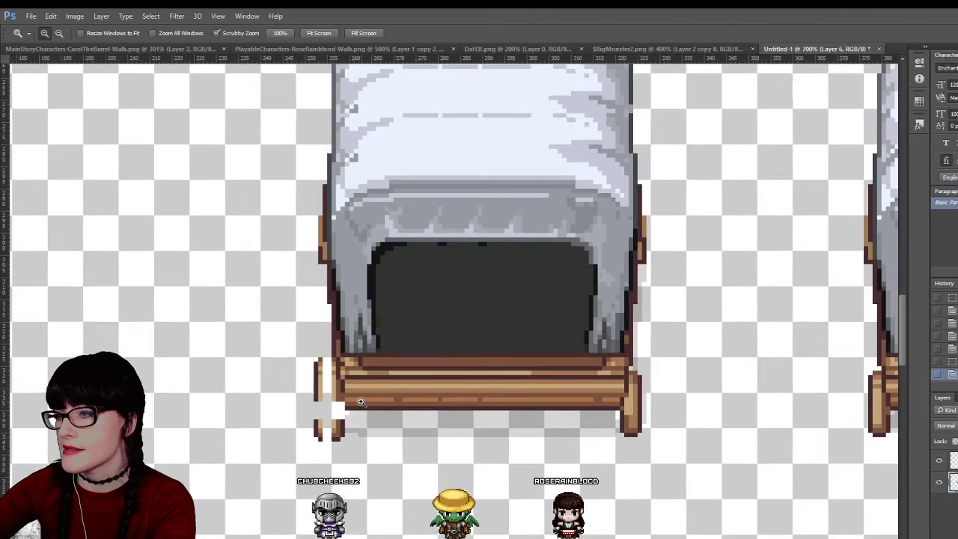
pyautogui.click(349, 395)
pyautogui.click(343, 394)
pyautogui.click(343, 393)
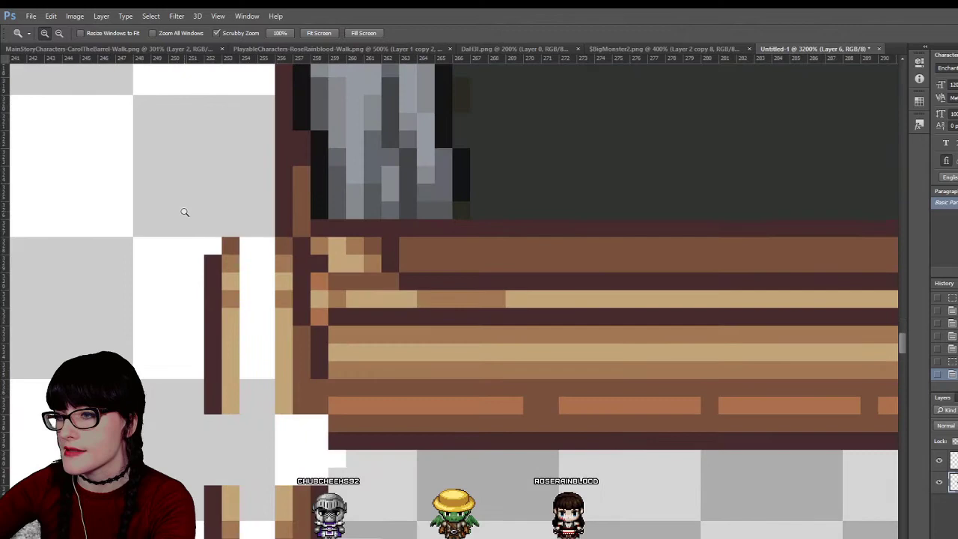
pyautogui.keyDown('alt'); pyautogui.click(325, 334); pyautogui.keyUp('alt')
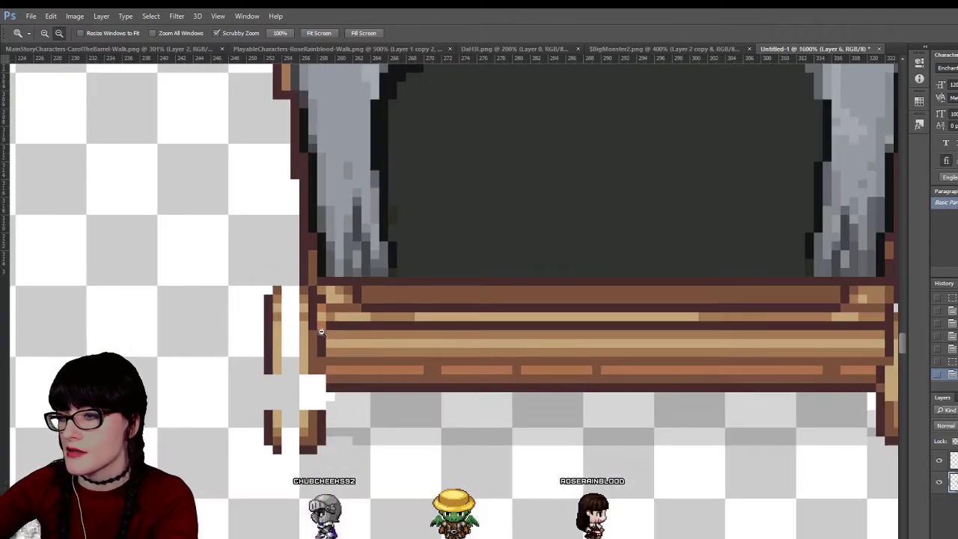
pyautogui.click(953, 461)
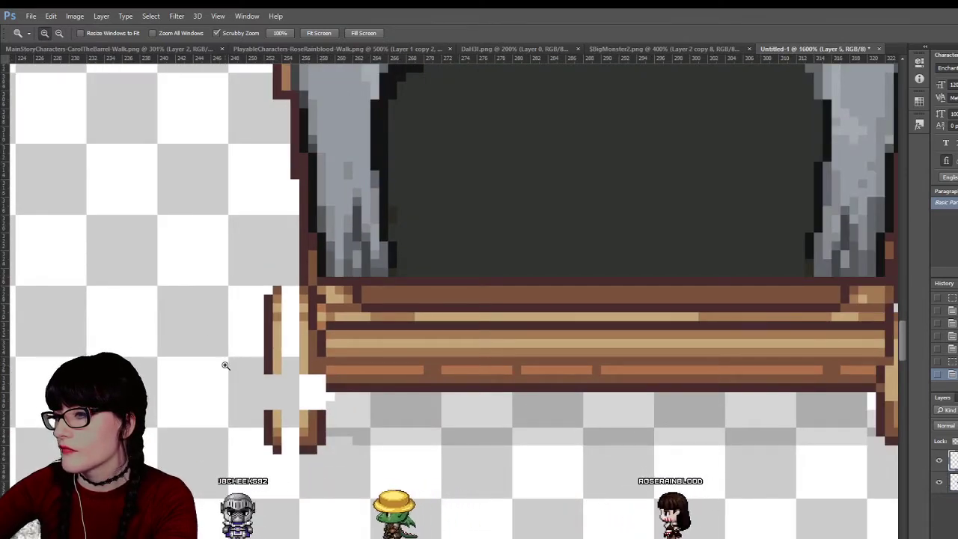
pyautogui.keyDown('alt'); pyautogui.click(328, 343); pyautogui.keyUp('alt')
pyautogui.keyDown('alt'); pyautogui.click(328, 343); pyautogui.keyUp('alt')
pyautogui.keyDown('alt'); pyautogui.click(328, 343); pyautogui.keyUp('alt')
pyautogui.click(938, 462)
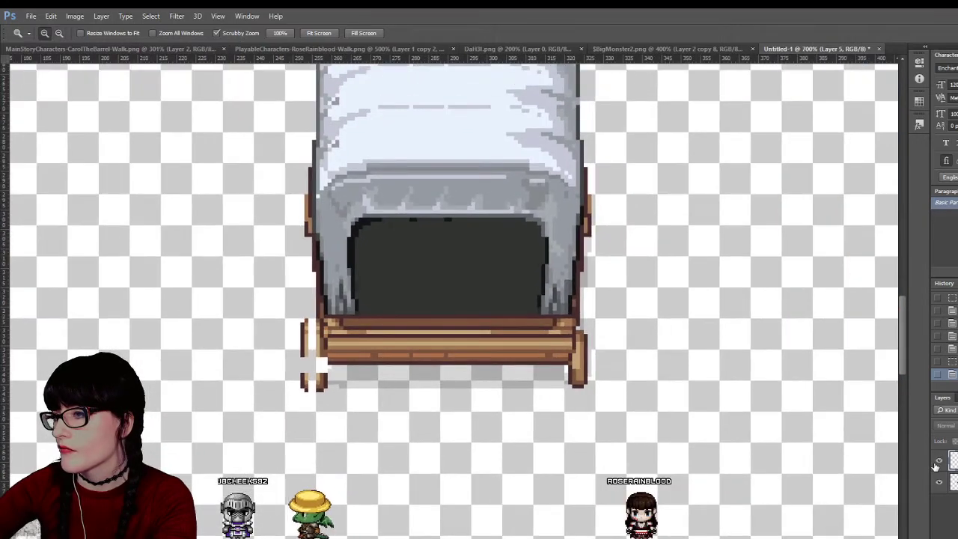
pyautogui.click(938, 462)
pyautogui.click(938, 483)
pyautogui.click(939, 483)
pyautogui.click(954, 483)
# Fill the top rows of the gap between the lower-left wheel's halves with the Pencil, matching each row's adjoining wood color
pyautogui.click(322, 318)
pyautogui.click(322, 319)
pyautogui.click(322, 319)
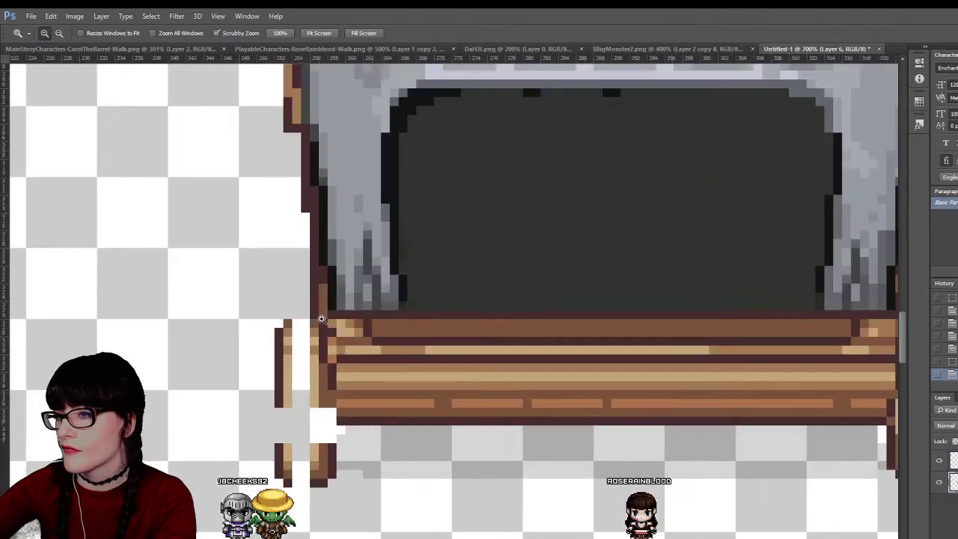
pyautogui.click(322, 319)
pyautogui.press('b')
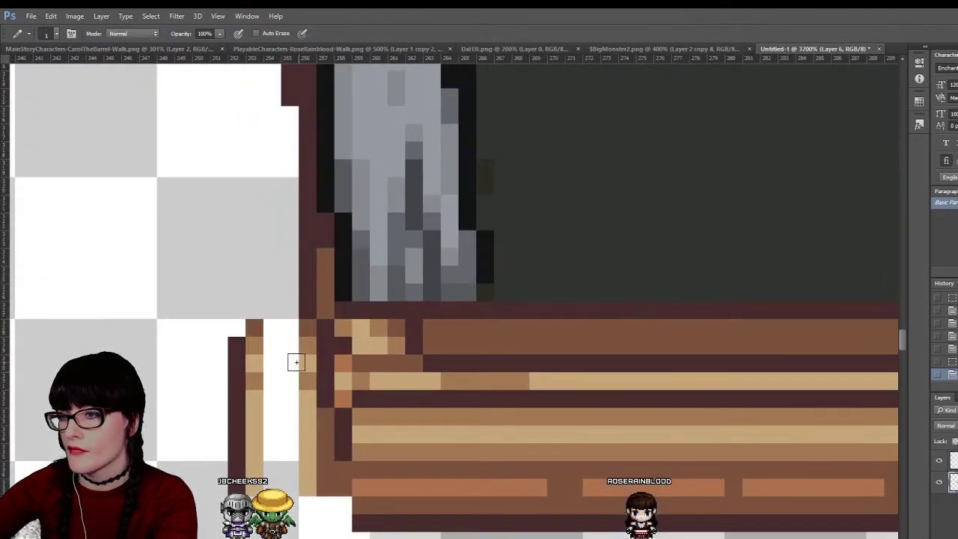
pyautogui.click(272, 363)
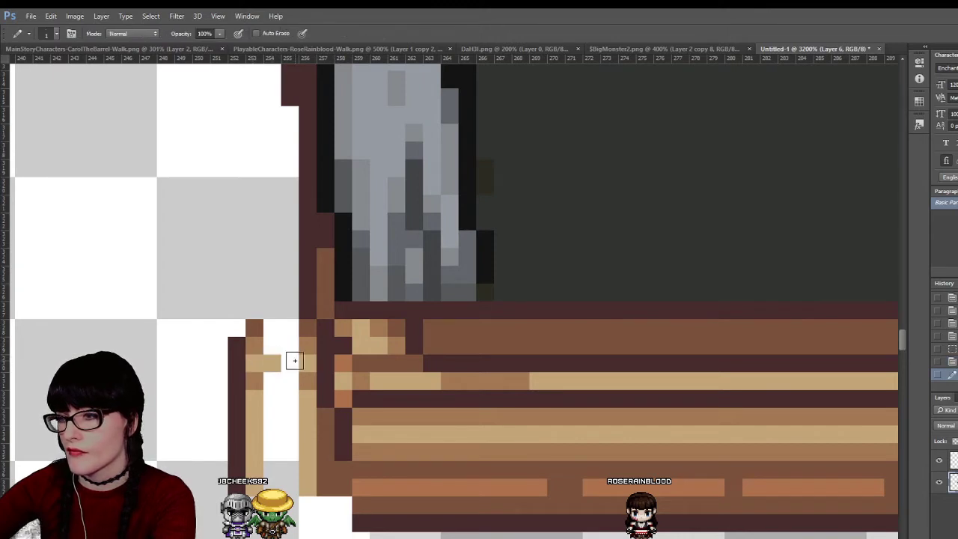
pyautogui.keyDown('alt'); pyautogui.click(308, 345); pyautogui.keyUp('alt')
pyautogui.click(290, 346)
pyautogui.click(272, 345)
pyautogui.keyDown('alt'); pyautogui.click(256, 330); pyautogui.keyUp('alt')
pyautogui.click(272, 328)
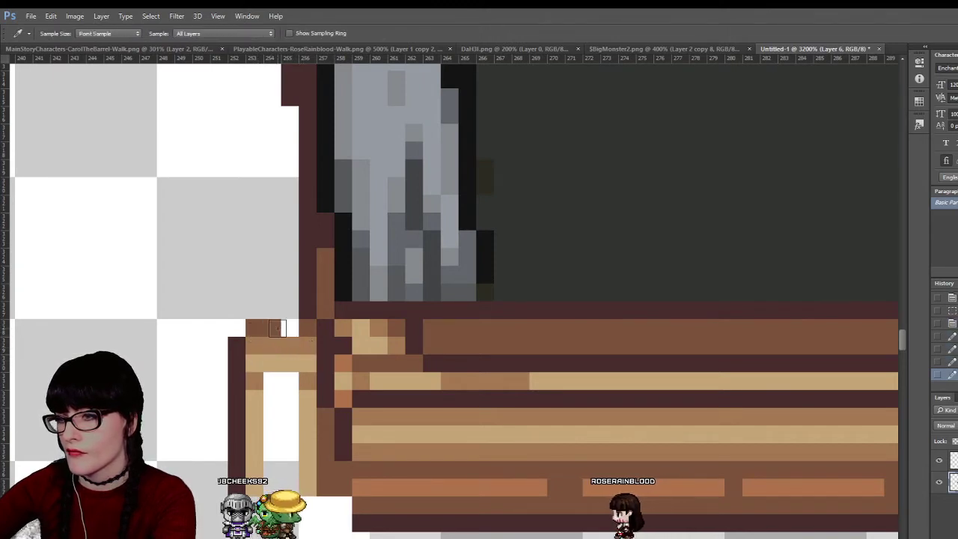
pyautogui.click(290, 327)
# Fill the rest of the wheel's central gap with light tan, continuing the brown shading rows across near its top and bottom
pyautogui.scroll(-1, 288, 361)
pyautogui.scroll(-3, 288, 361)
pyautogui.keyDown('alt'); pyautogui.click(261, 345); pyautogui.keyUp('alt')
pyautogui.moveTo(272, 345)
pyautogui.mouseDown()
pyautogui.moveTo(296, 342)
pyautogui.moveTo(258, 360)
pyautogui.moveTo(289, 366)
pyautogui.moveTo(259, 418)
pyautogui.moveTo(276, 393)
pyautogui.moveTo(287, 431)
pyautogui.moveTo(266, 443)
pyautogui.moveTo(261, 496)
pyautogui.mouseUp()
pyautogui.keyDown('alt'); pyautogui.click(255, 366); pyautogui.keyUp('alt')
pyautogui.scroll(-2, 273, 434)
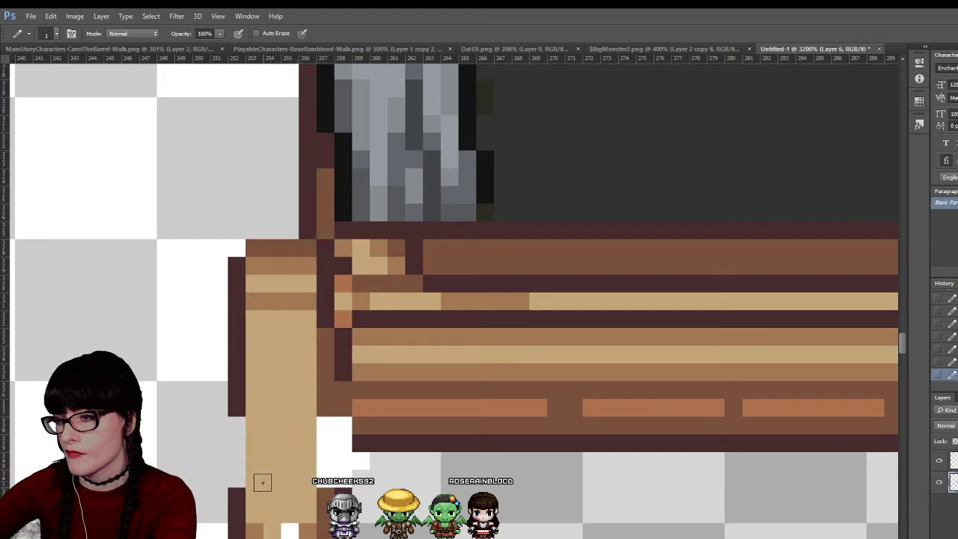
pyautogui.keyDown('alt'); pyautogui.click(260, 530); pyautogui.keyUp('alt')
pyautogui.moveTo(272, 531); pyautogui.dragTo(278, 532)
pyautogui.keyDown('alt'); pyautogui.click(256, 538); pyautogui.keyUp('alt')
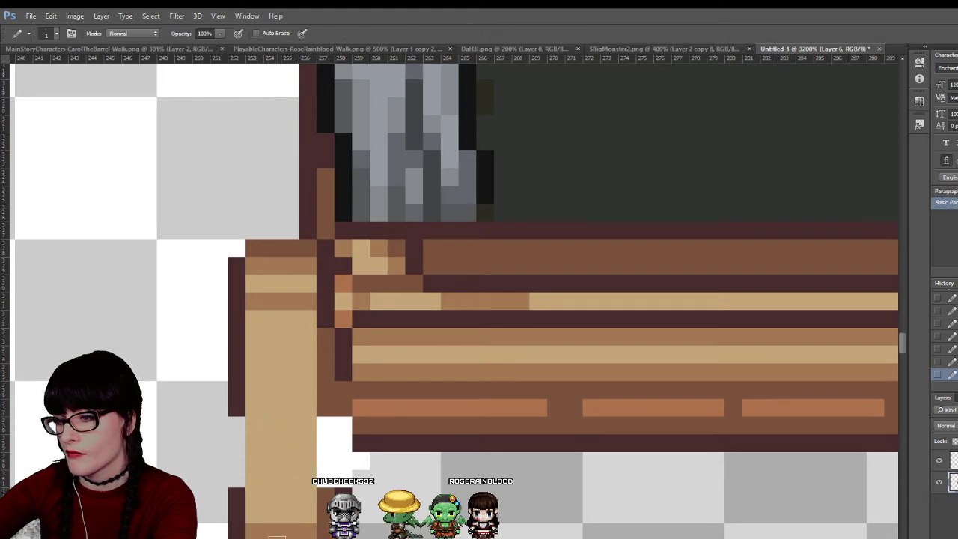
# Join the wheel's upper and lower pieces by painting the missing brown inner shading and the dark outline on both sides
pyautogui.keyDown('alt'); pyautogui.click(372, 406); pyautogui.keyUp('alt')
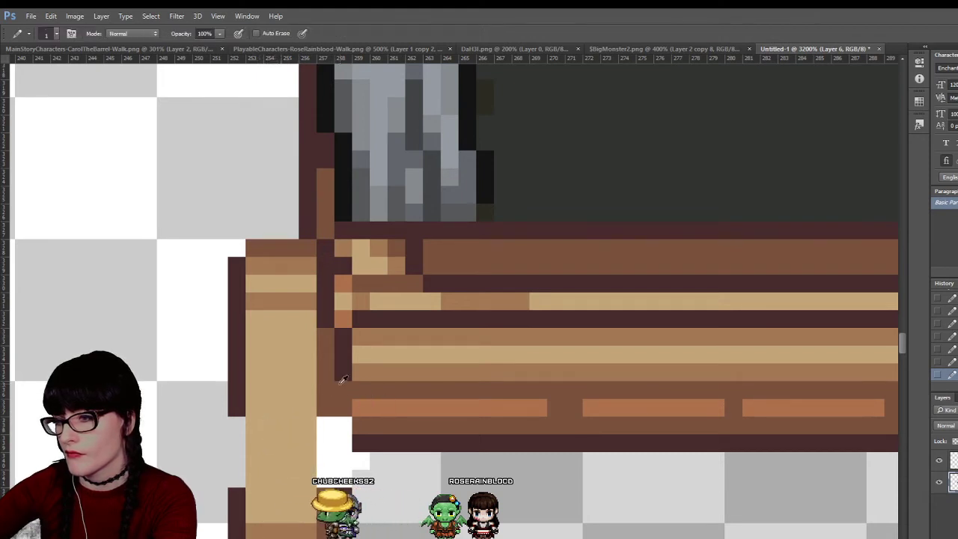
pyautogui.keyDown('alt'); pyautogui.click(327, 408); pyautogui.keyUp('alt')
pyautogui.moveTo(325, 419)
pyautogui.mouseDown()
pyautogui.moveTo(329, 497)
pyautogui.moveTo(345, 442)
pyautogui.mouseUp()
pyautogui.keyDown('alt'); pyautogui.click(341, 495); pyautogui.keyUp('alt')
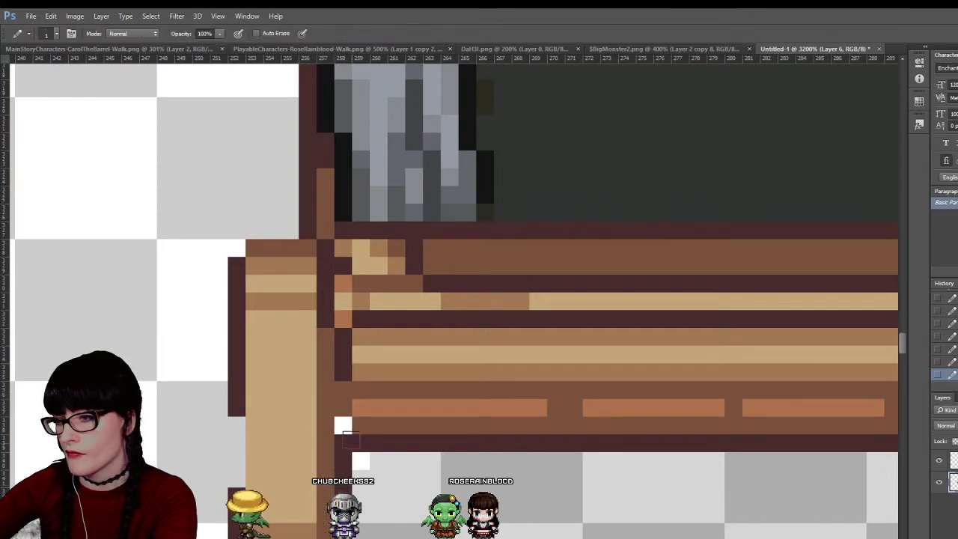
pyautogui.press('alt')
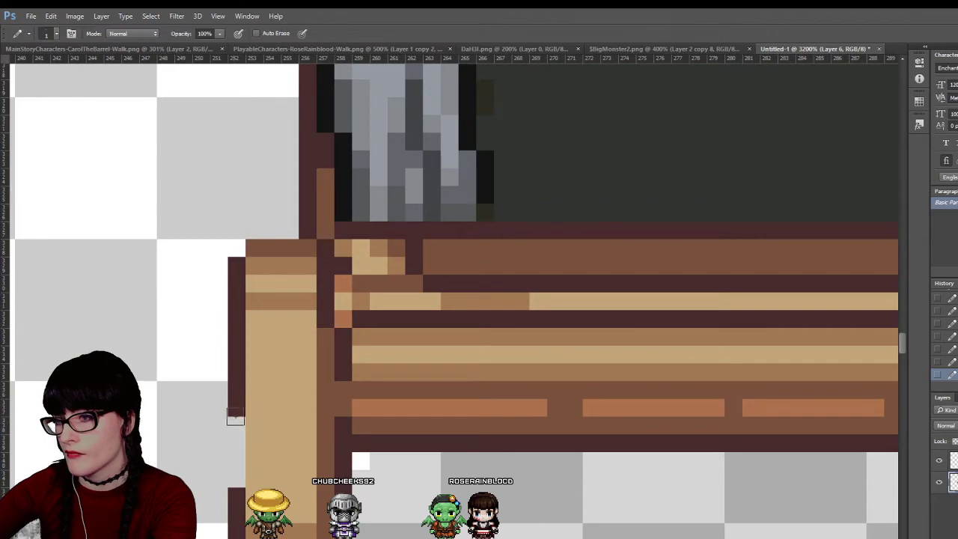
# Compare the repainted lower-left wheel with the original wagon's wheels with both wagons in view
pyautogui.press('z')
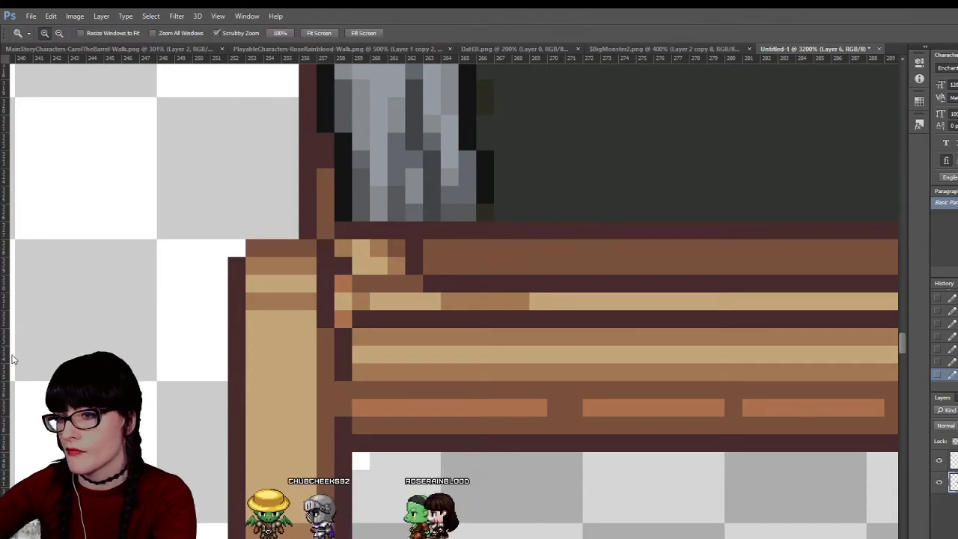
pyautogui.keyDown('alt'); pyautogui.click(595, 348); pyautogui.keyUp('alt')
pyautogui.keyDown('alt'); pyautogui.click(632, 365); pyautogui.keyUp('alt')
pyautogui.keyDown('alt'); pyautogui.click(645, 372); pyautogui.keyUp('alt')
pyautogui.keyDown('alt'); pyautogui.click(646, 372); pyautogui.keyUp('alt')
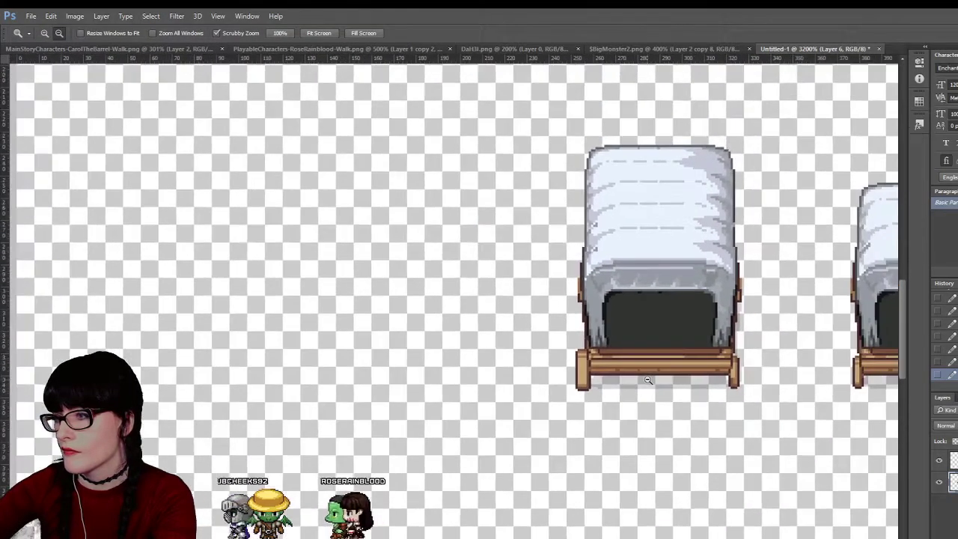
pyautogui.keyDown('alt'); pyautogui.click(646, 372); pyautogui.keyUp('alt')
pyautogui.hscroll(3, 454, 300)
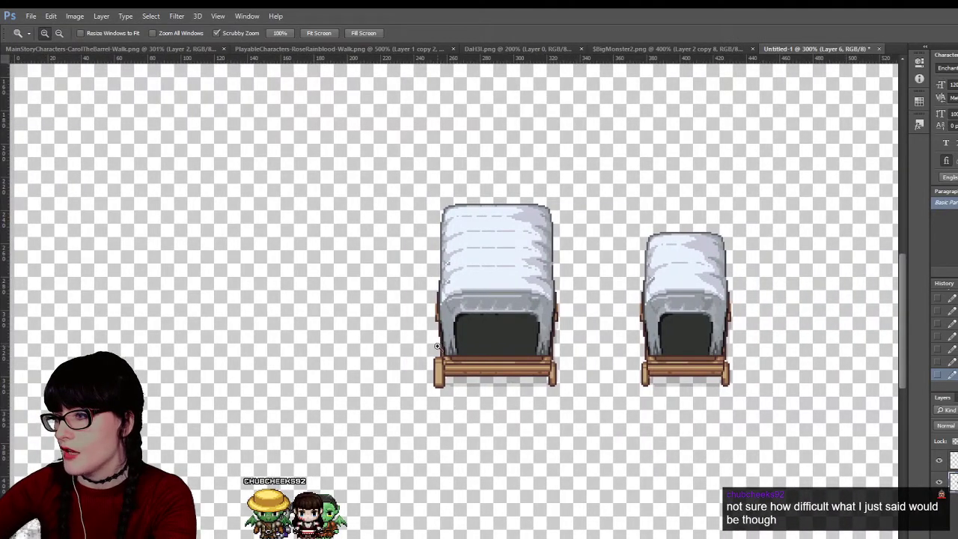
# Select the upper outer corner of the enlarged wagon's lower-left wheel and move it one pixel inward to round it
pyautogui.click(501, 371)
pyautogui.click(392, 376)
pyautogui.click(391, 378)
pyautogui.click(392, 378)
pyautogui.click(487, 379)
pyautogui.click(520, 367)
pyautogui.click(535, 366)
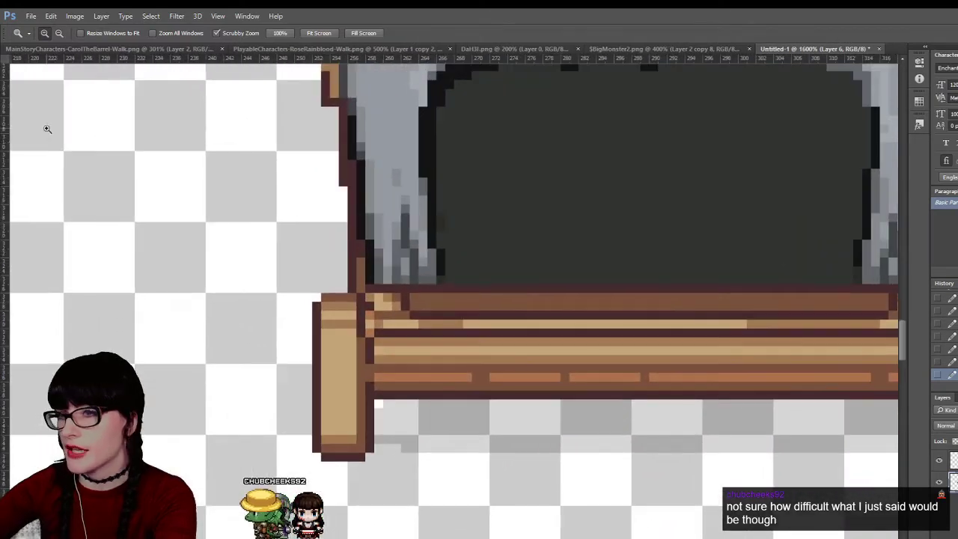
pyautogui.press('m')
pyautogui.moveTo(304, 285); pyautogui.dragTo(329, 310)
pyautogui.click(16, 79)
pyautogui.press('Right')
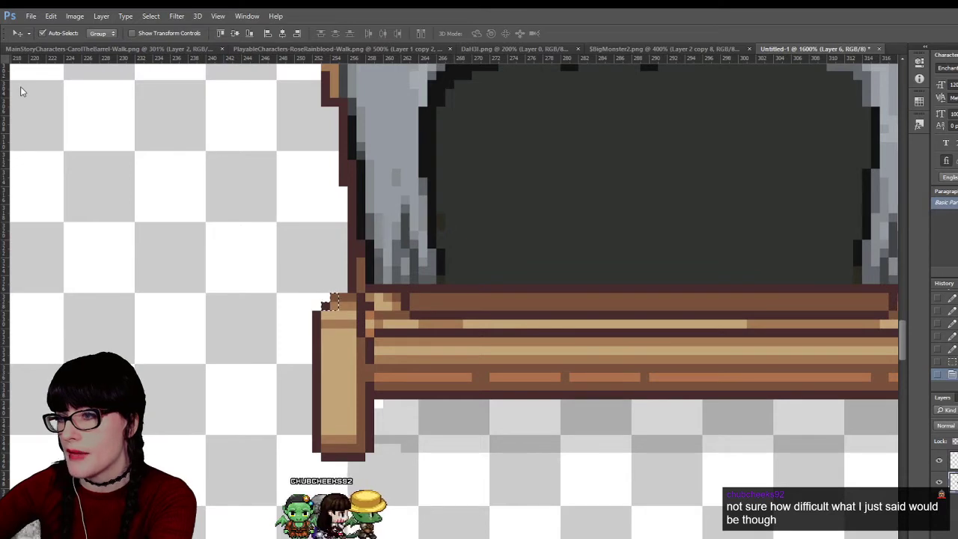
pyautogui.press('Left')
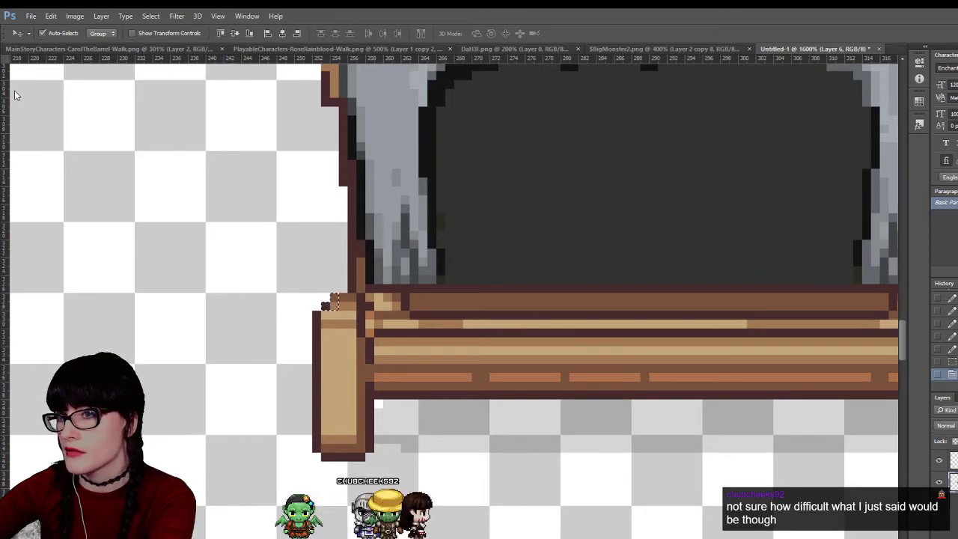
# Try to move the next pixel row below the wheel's upper outer corner one pixel inward
pyautogui.press('m')
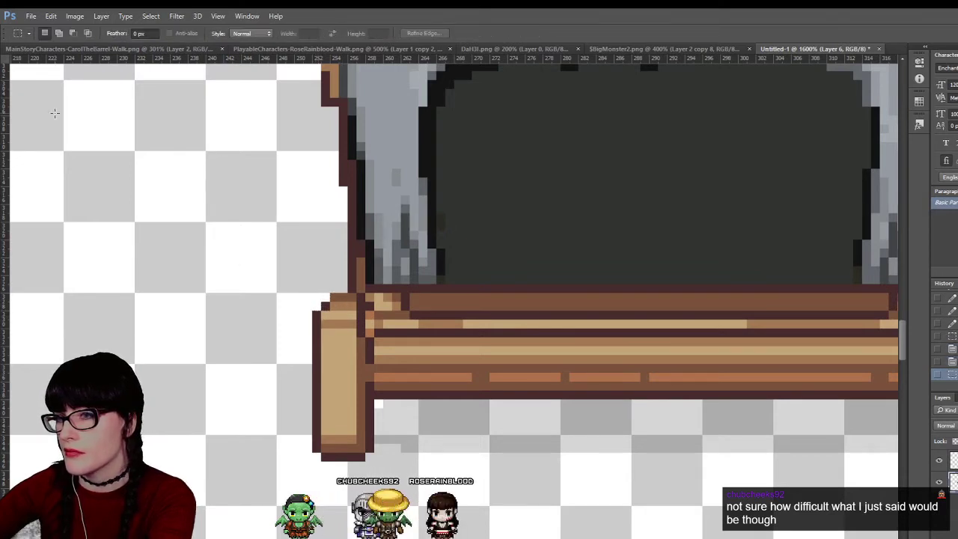
pyautogui.click(7, 81)
pyautogui.press('Right')
pyautogui.click(9, 95)
pyautogui.click(264, 366)
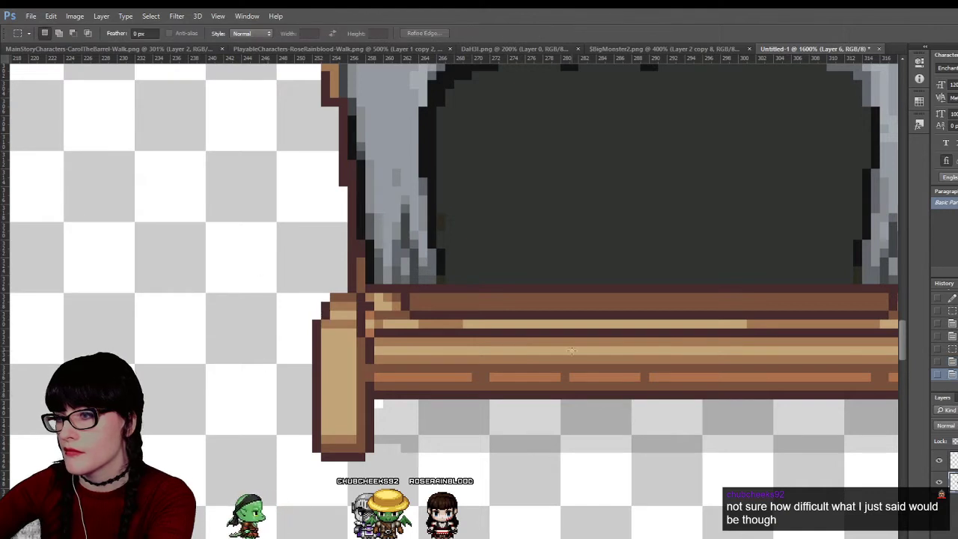
pyautogui.hotkey('ctrl', 'alt', 'z')
pyautogui.hotkey('ctrl', 'alt', 'z')
pyautogui.hotkey('ctrl', 'alt', 'z')
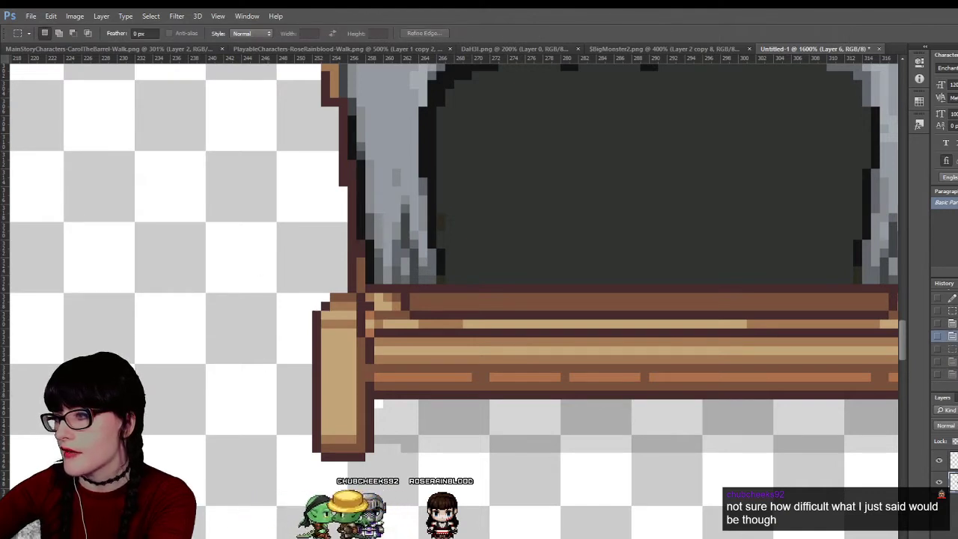
# Select the lower outer corner of the same wheel, move it one pixel inward to match the top, and deselect it
pyautogui.click(315, 450)
pyautogui.moveTo(313, 443); pyautogui.dragTo(325, 459)
pyautogui.click(14, 84)
pyautogui.press('Right')
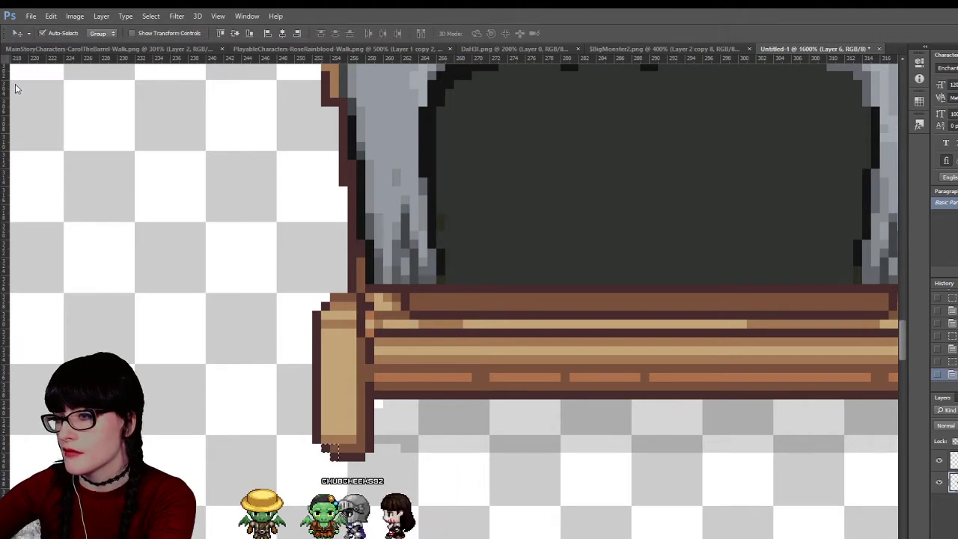
pyautogui.click(211, 262)
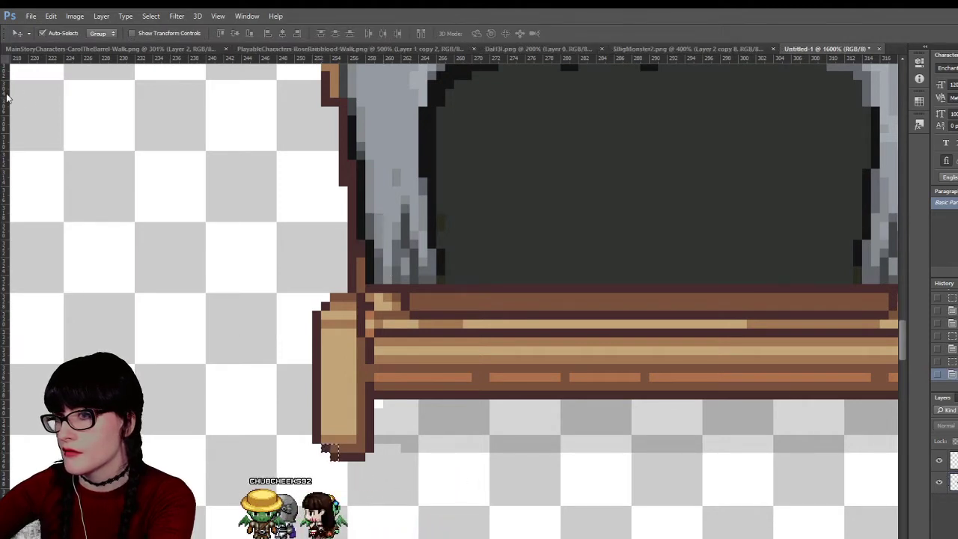
pyautogui.press('m')
pyautogui.click(32, 315)
# Select the edge pixel just below the enlarged wagon's lower-left wheel's upper outer corner and move it one pixel inward
pyautogui.press('z')
pyautogui.keyDown('alt'); pyautogui.click(591, 318); pyautogui.keyUp('alt')
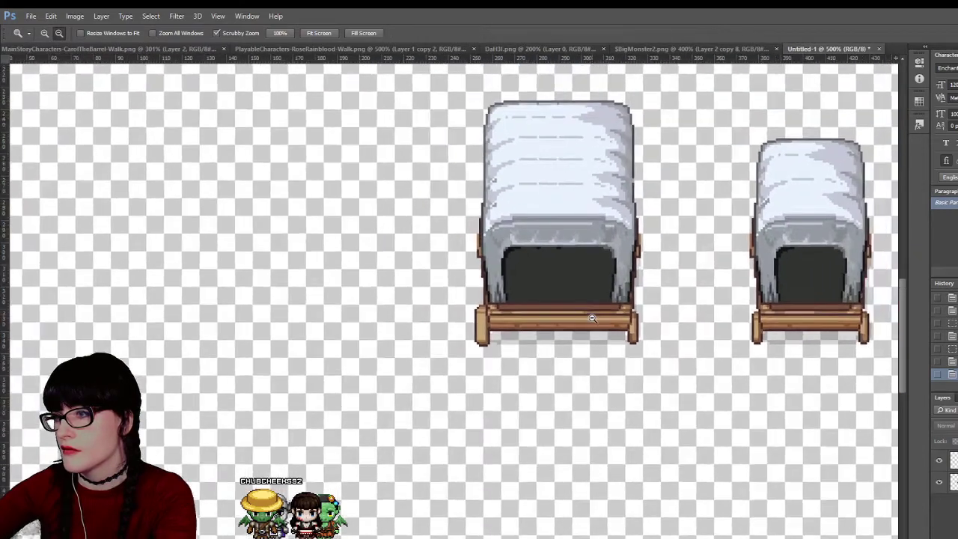
pyautogui.keyDown('alt'); pyautogui.click(591, 318); pyautogui.keyUp('alt')
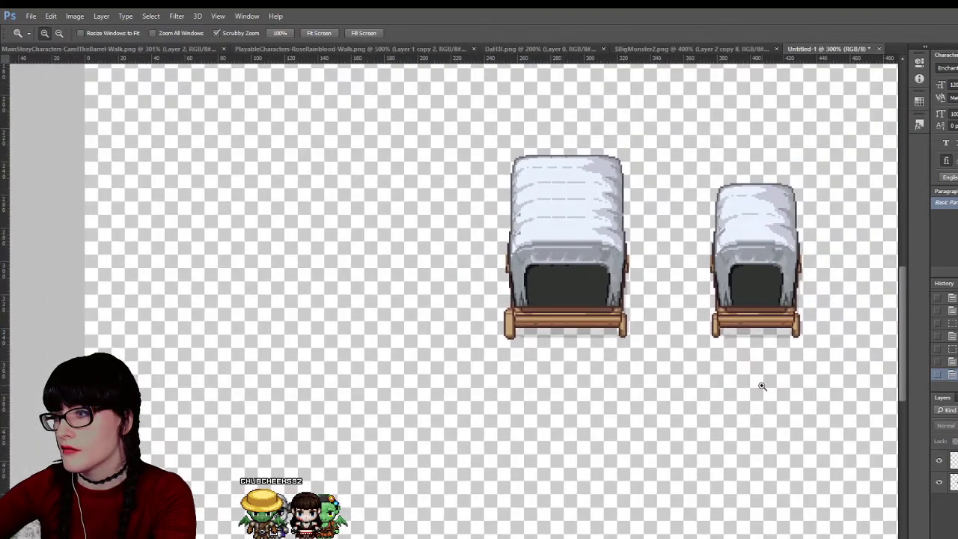
pyautogui.moveTo(529, 336); pyautogui.dragTo(528, 335)
pyautogui.press('m')
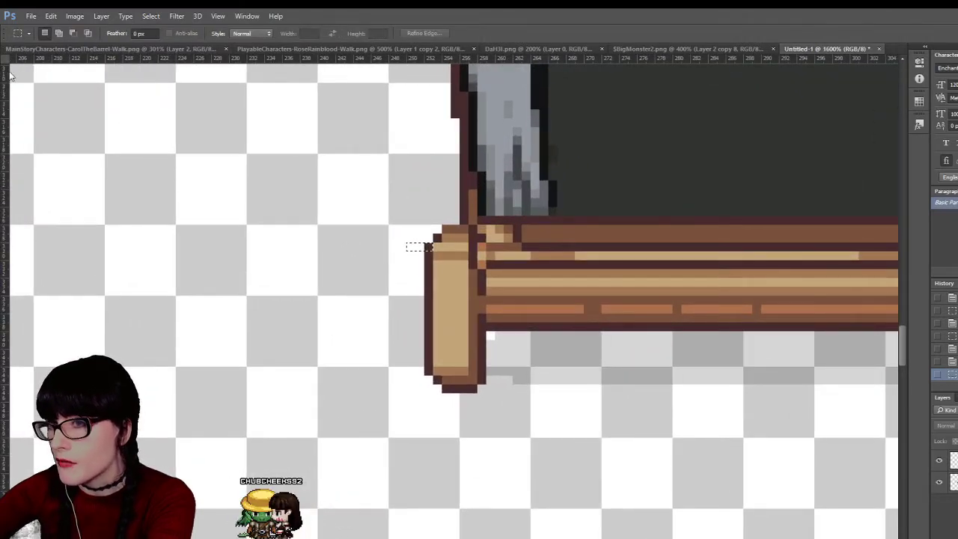
pyautogui.press('v')
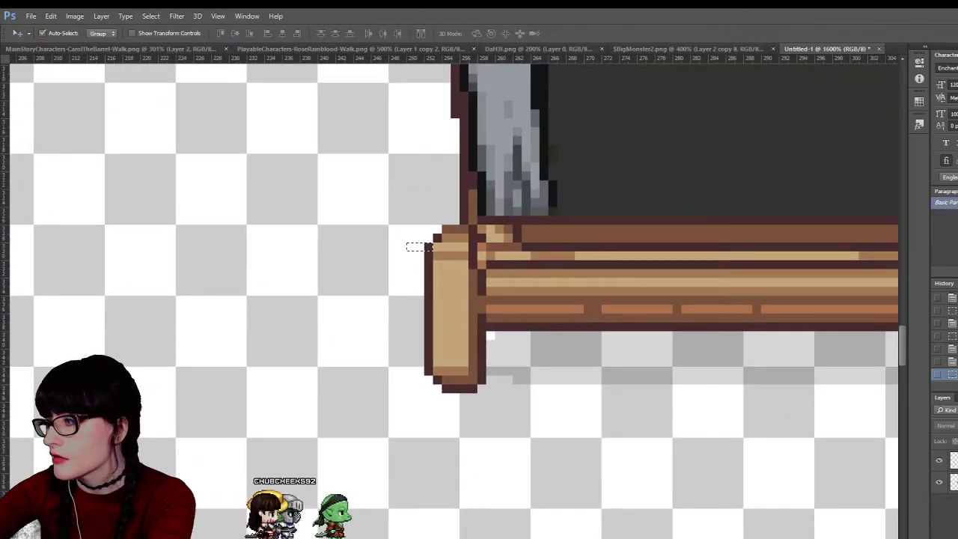
pyautogui.click(956, 482)
pyautogui.press('Right')
pyautogui.click(399, 292)
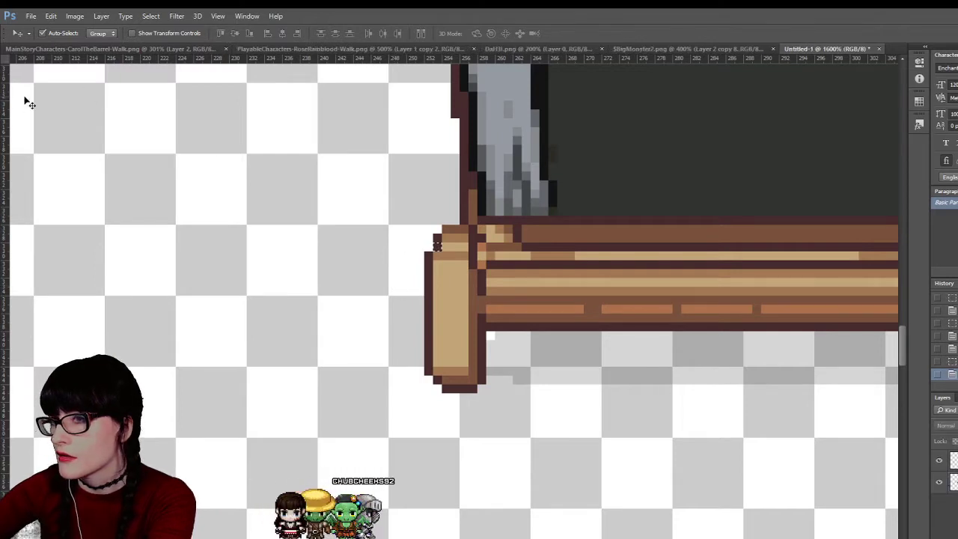
# Move the matching edge pixel above the same wheel's lower outer corner one pixel inward and clear the selection
pyautogui.press('m')
pyautogui.click(391, 361)
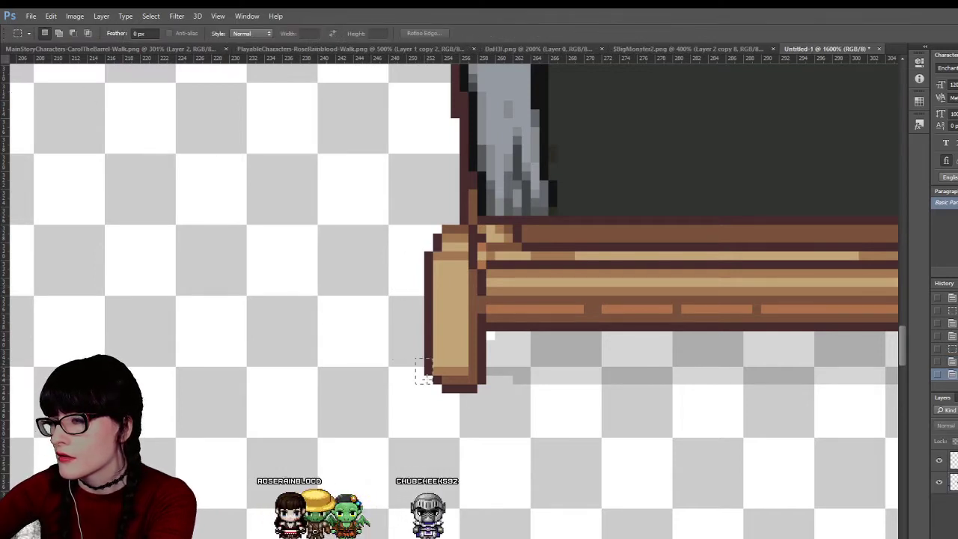
pyautogui.press('v')
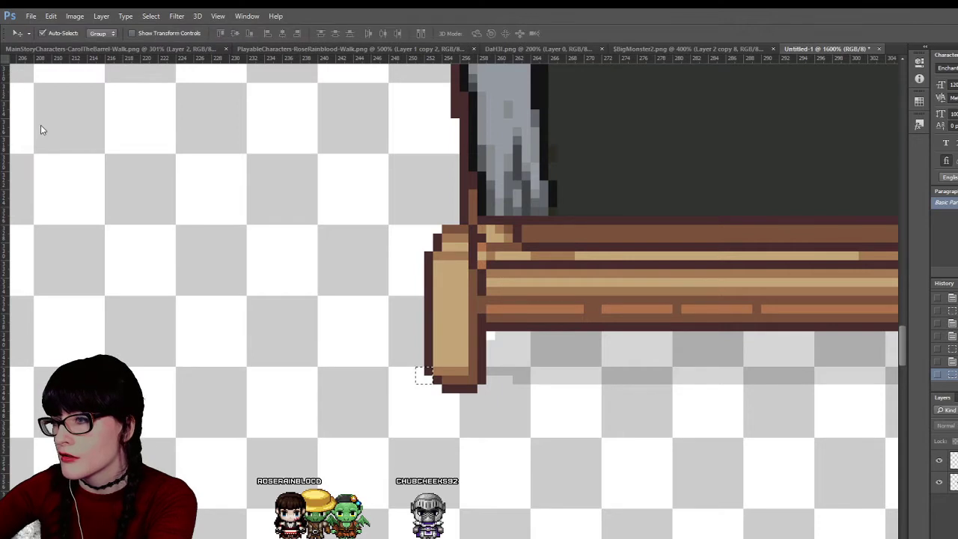
pyautogui.click(955, 461)
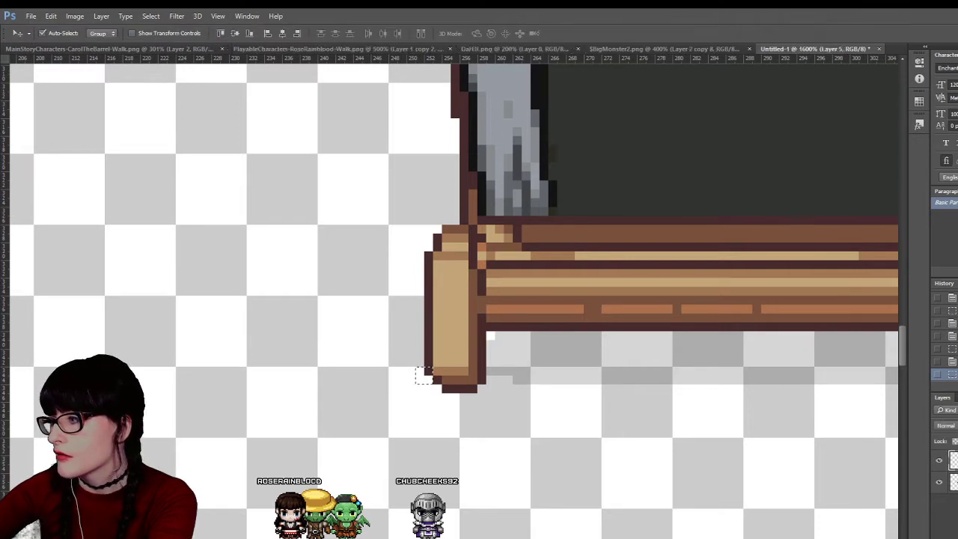
pyautogui.click(39, 370)
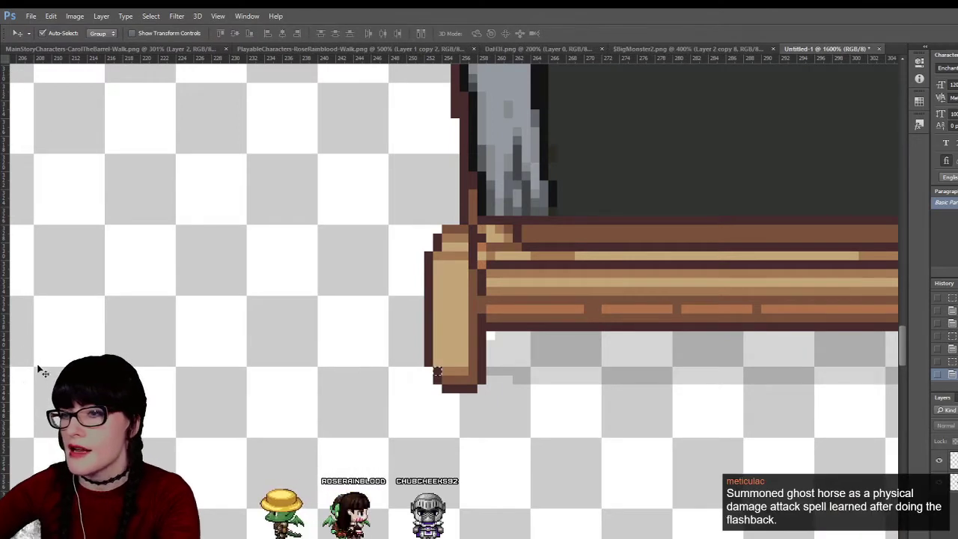
pyautogui.press('m')
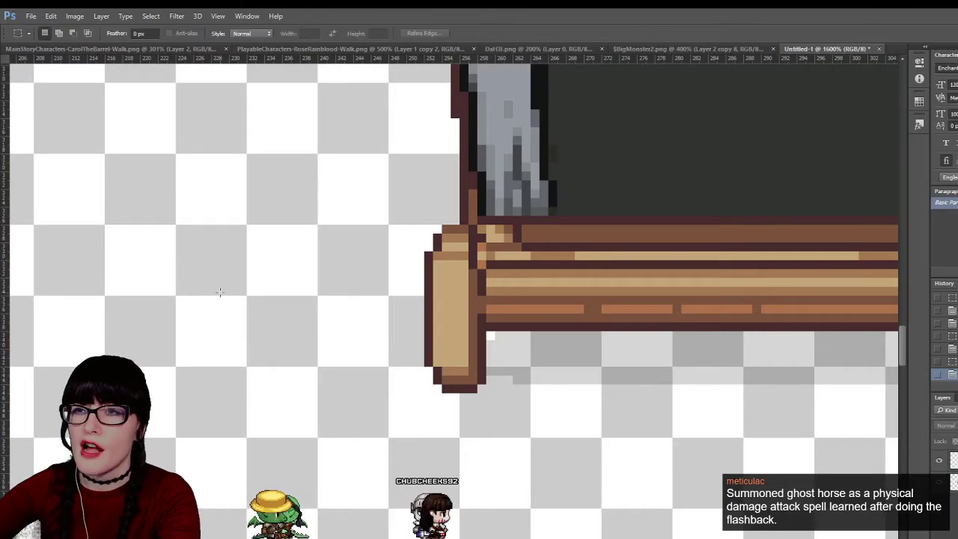
# Compare both wagons, undo the pixel moves that rounded the enlarged wagon's lower-left wheel, and clear the restored selection
pyautogui.press('z')
pyautogui.keyDown('alt'); pyautogui.click(717, 378); pyautogui.keyUp('alt')
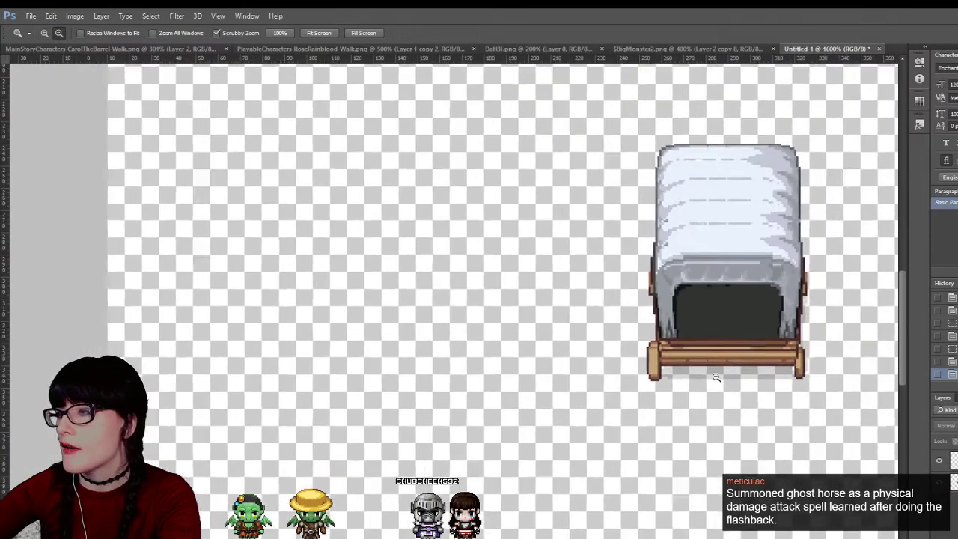
pyautogui.keyDown('alt'); pyautogui.click(717, 377); pyautogui.keyUp('alt')
pyautogui.keyDown('alt'); pyautogui.click(716, 378); pyautogui.keyUp('alt')
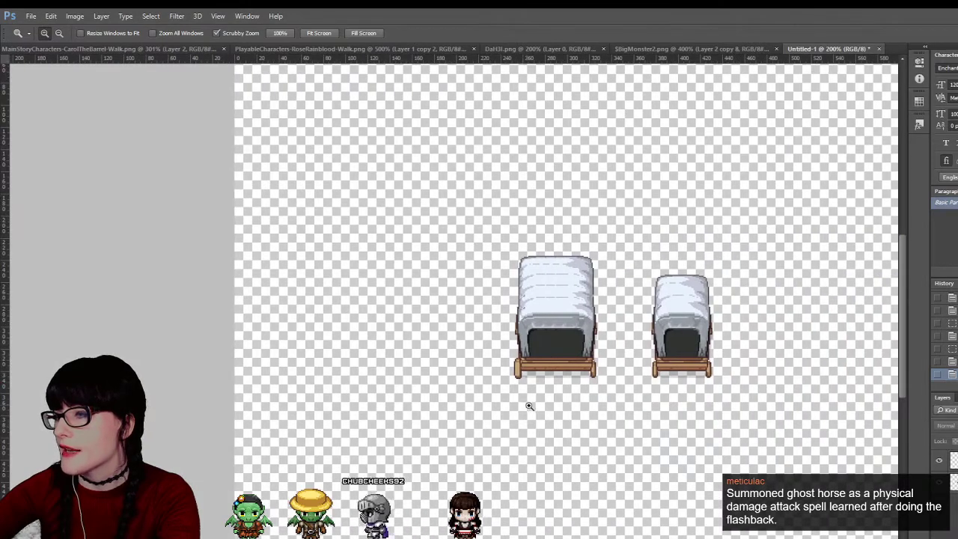
pyautogui.click(524, 402)
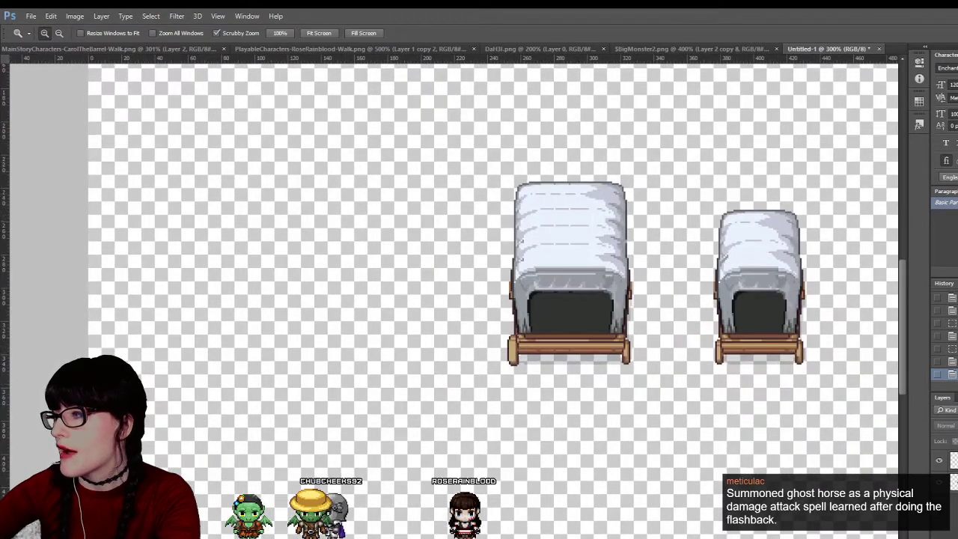
pyautogui.hotkey('ctrl', 'z')
pyautogui.hotkey('ctrl', 'alt', 'z')
pyautogui.hotkey('ctrl', 'alt', 'z')
pyautogui.hotkey('ctrl', 'alt', 'z')
pyautogui.hotkey('ctrl', 'alt', 'z')
pyautogui.hotkey('ctrl', 'alt', 'z')
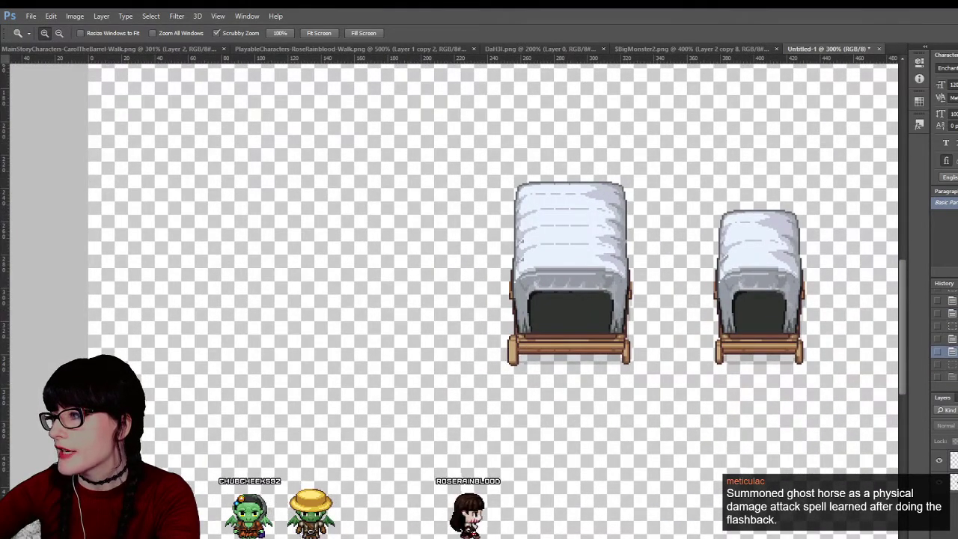
pyautogui.hotkey('ctrl', 'alt', 'z')
pyautogui.hotkey('ctrl', 'alt', 'z')
pyautogui.hotkey('ctrl', 'alt', 'z')
pyautogui.hotkey('ctrl', 'alt', 'z')
pyautogui.hotkey('ctrl', 'alt', 'z')
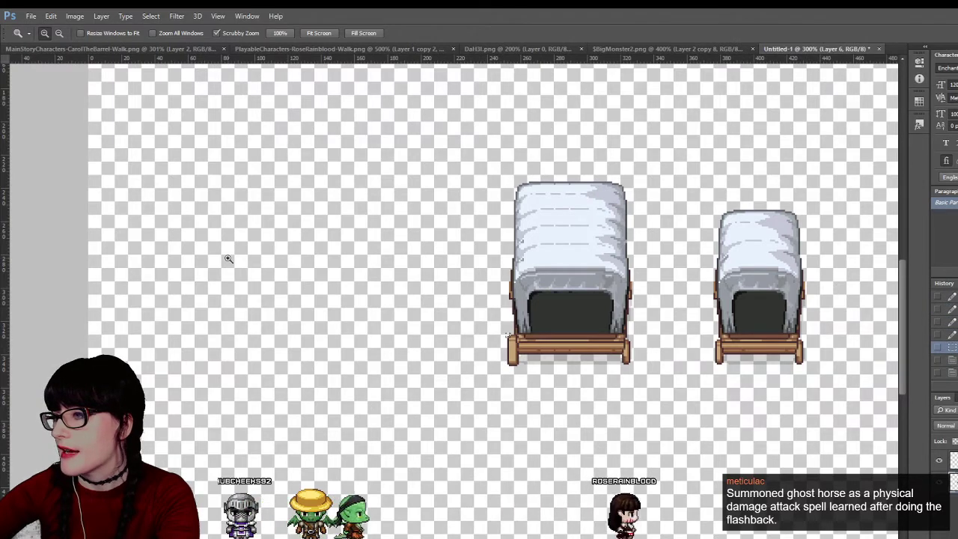
pyautogui.click(2, 87)
pyautogui.click(646, 402)
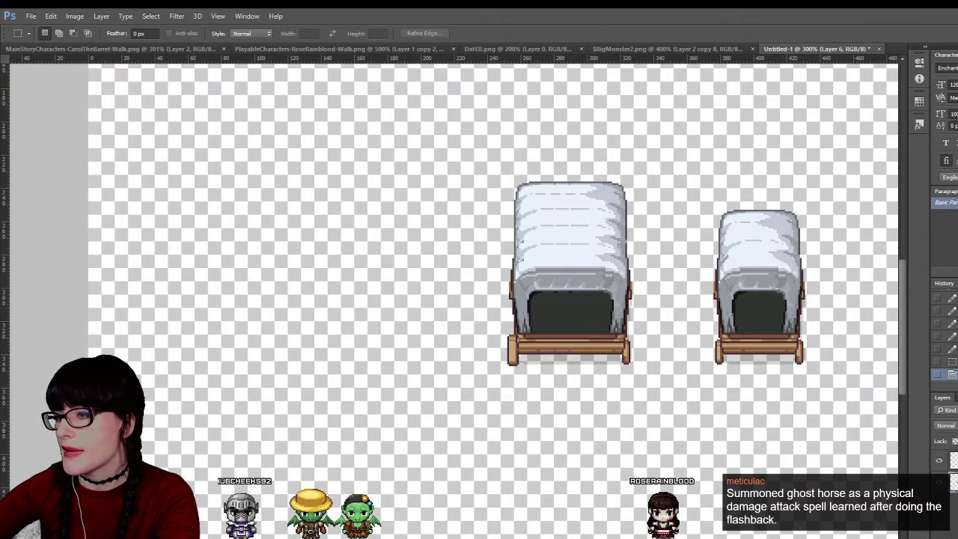
# Select the enlarged wagon's whole lower-left wheel and copy it to a new layer
pyautogui.hscroll(4, 454, 299)
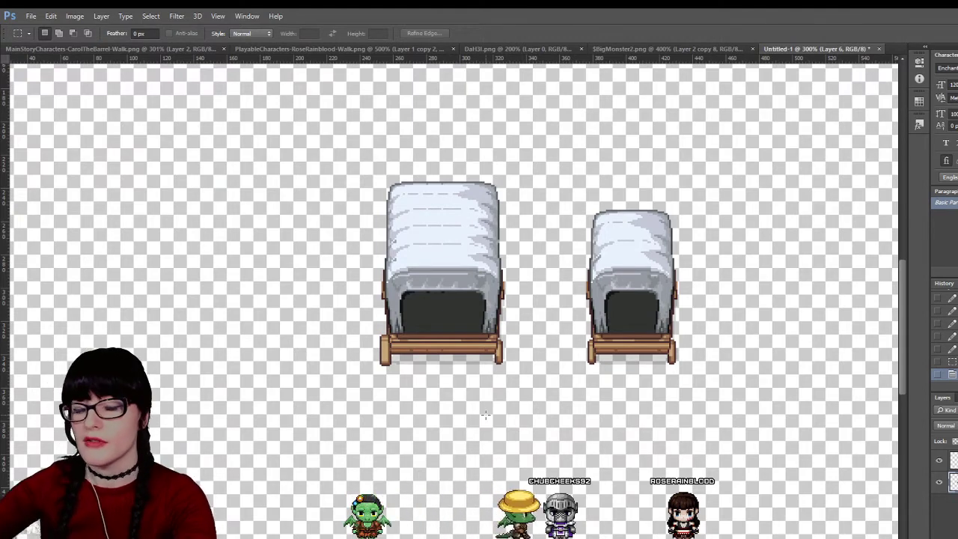
pyautogui.press('z')
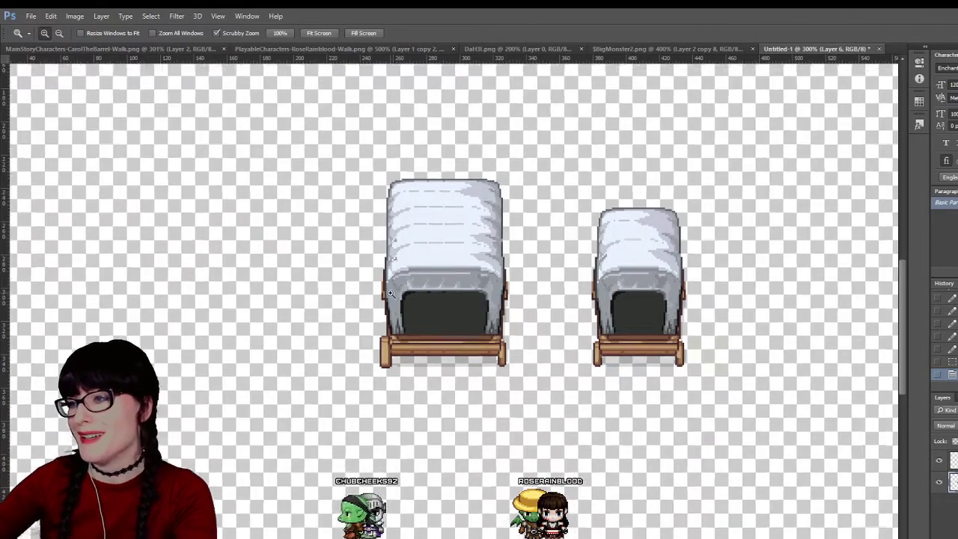
pyautogui.moveTo(390, 297); pyautogui.dragTo(394, 298)
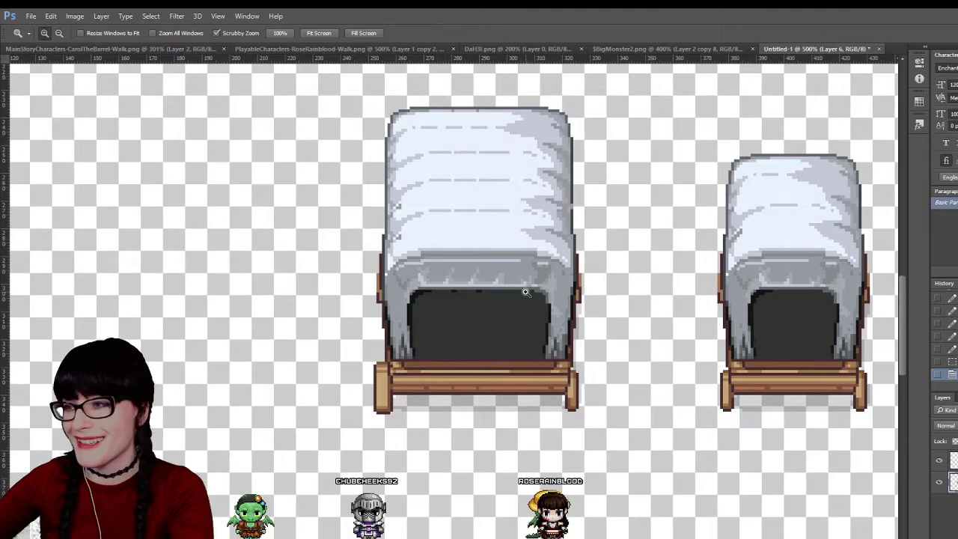
pyautogui.moveTo(525, 292); pyautogui.dragTo(461, 295)
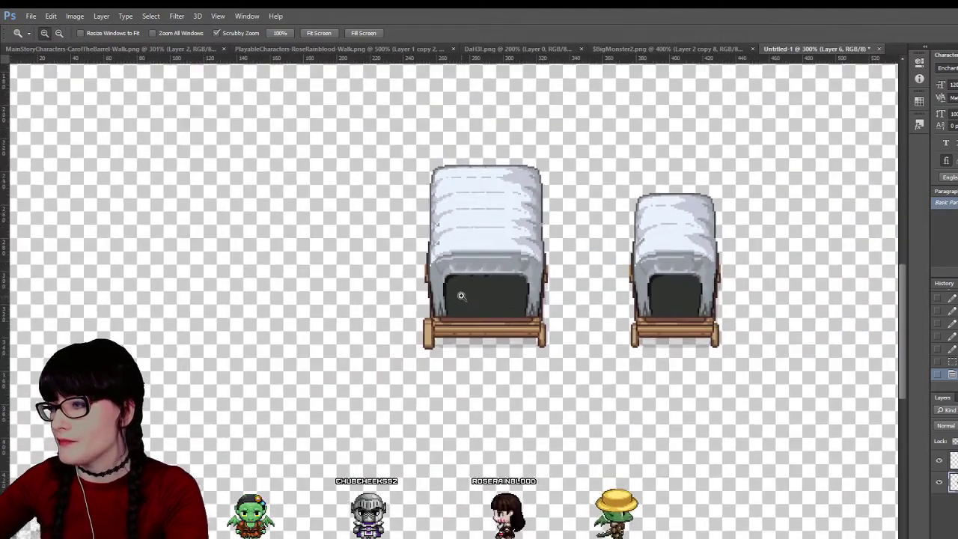
pyautogui.scroll(3, 461, 296)
pyautogui.moveTo(443, 372); pyautogui.dragTo(550, 386)
pyautogui.click(15, 97)
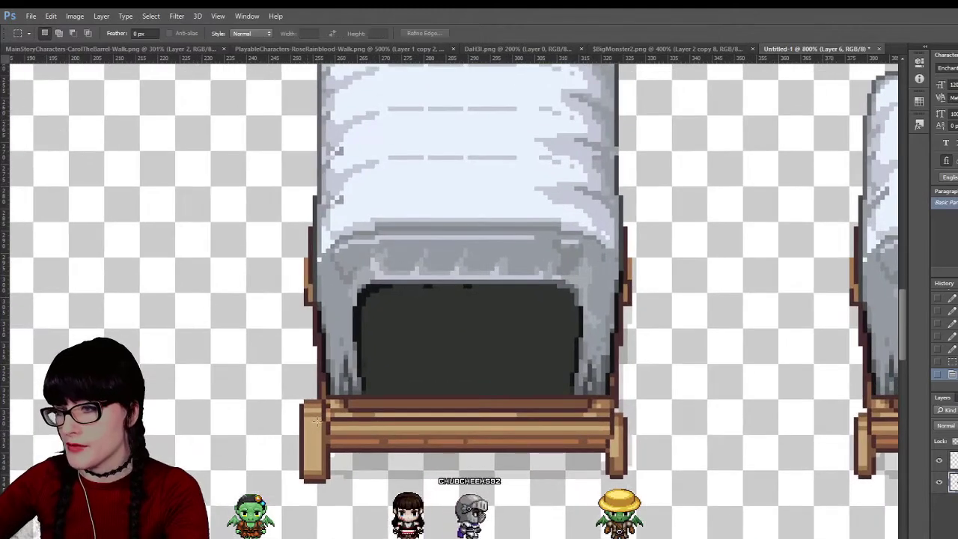
pyautogui.moveTo(273, 400); pyautogui.dragTo(330, 500)
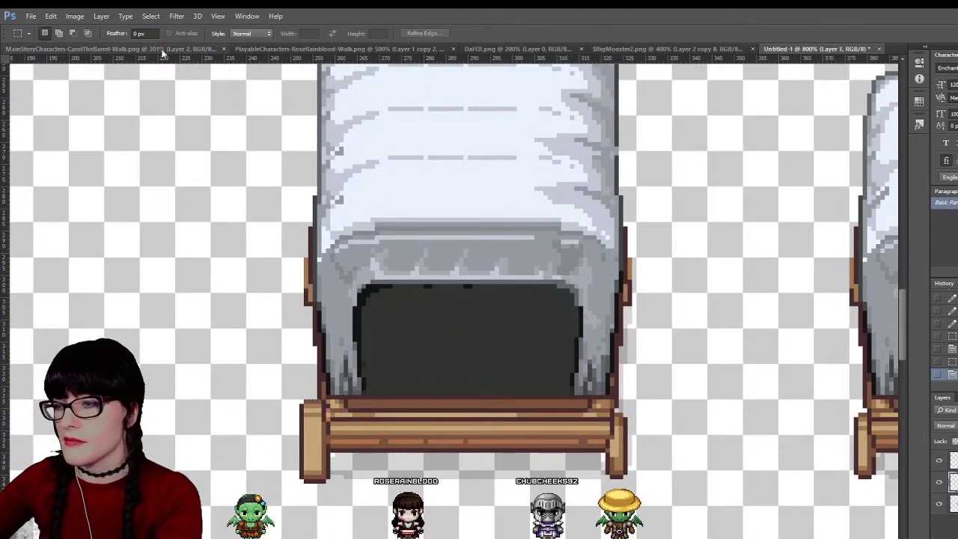
# Flip the copied wheel horizontally, place it over the enlarged wagon's lower-right wheel, and nudge it one pixel outward
pyautogui.press('v')
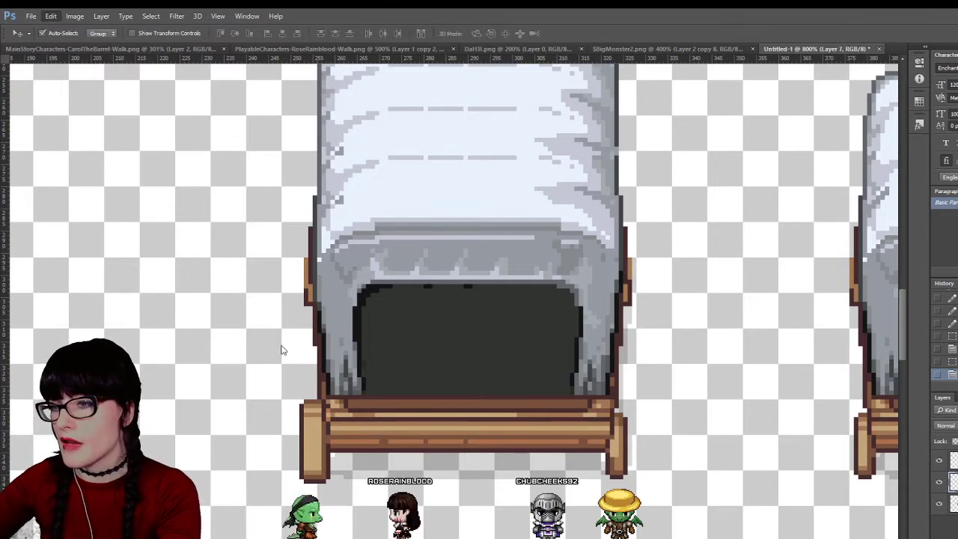
pyautogui.moveTo(310, 448); pyautogui.dragTo(611, 469)
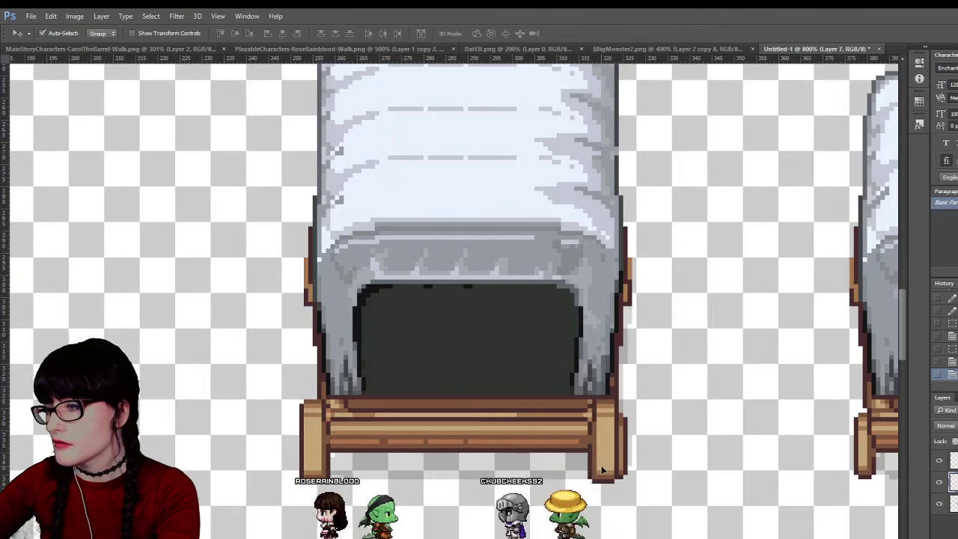
pyautogui.click(943, 482)
# Toggle the visibility of the copied wheel's layer and the wagon's layer to check the new lower-right wheel against the old one
pyautogui.click(942, 483)
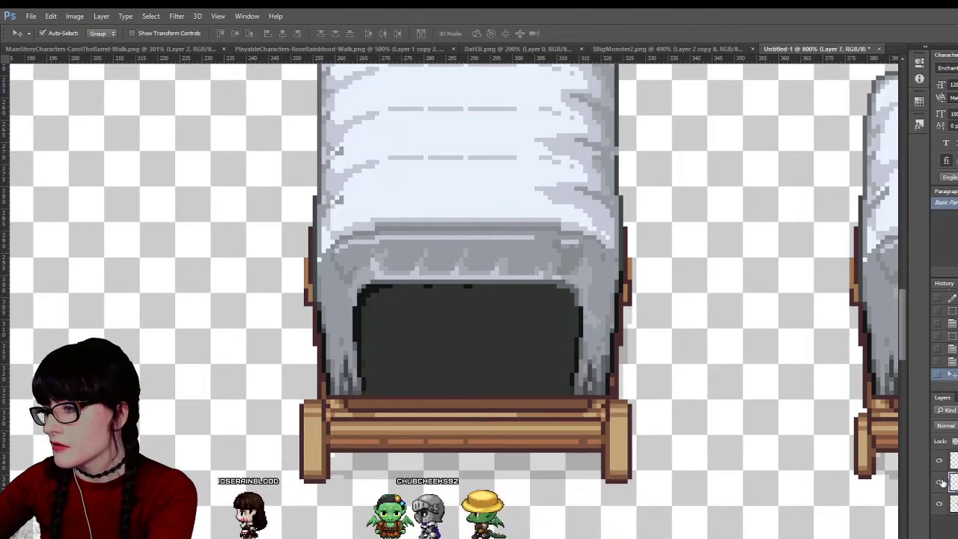
pyautogui.press('Right')
pyautogui.press('Right')
pyautogui.press('Right')
pyautogui.press('Left')
pyautogui.press('Left')
pyautogui.click(943, 482)
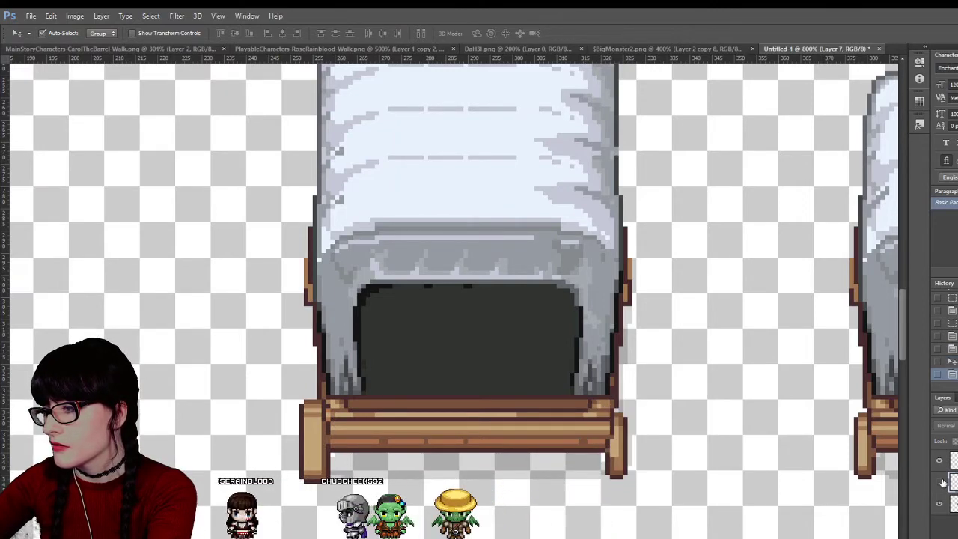
pyautogui.click(942, 483)
pyautogui.click(939, 506)
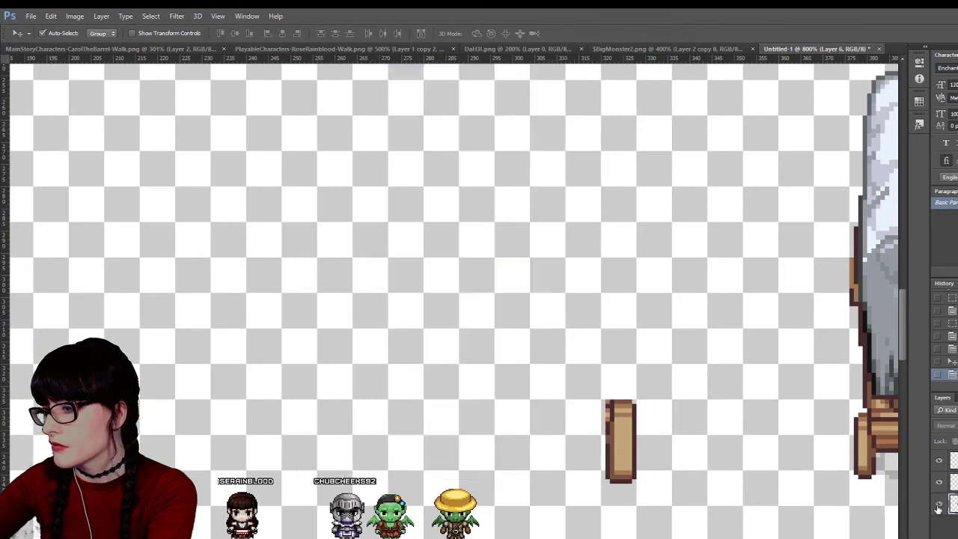
pyautogui.click(940, 506)
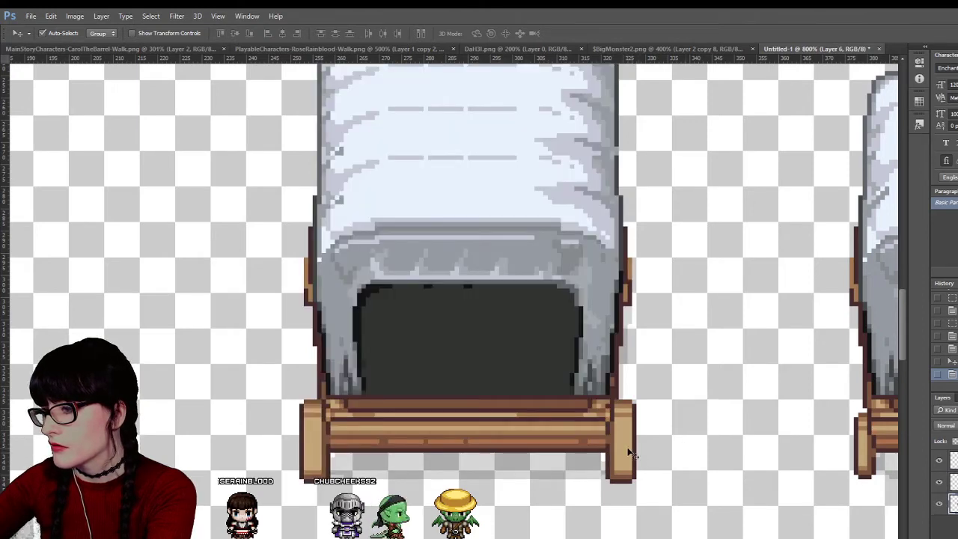
pyautogui.click(939, 482)
pyautogui.click(939, 483)
pyautogui.click(939, 483)
pyautogui.click(939, 482)
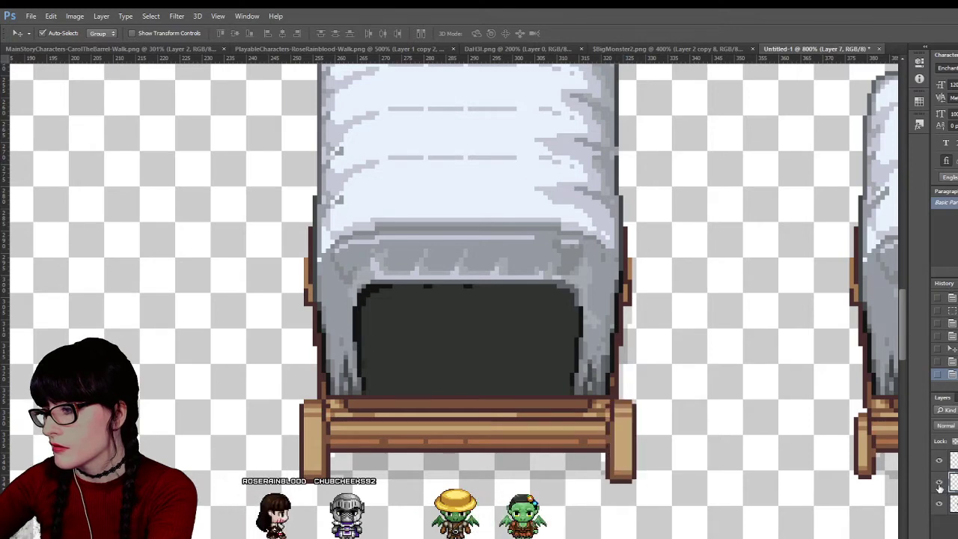
pyautogui.click(939, 486)
pyautogui.click(939, 485)
pyautogui.click(939, 485)
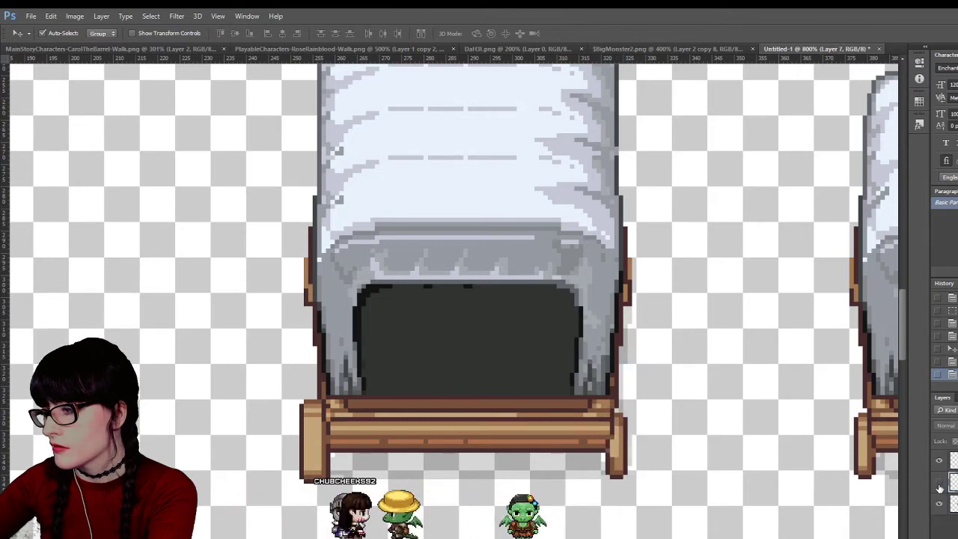
pyautogui.click(939, 485)
pyautogui.click(940, 485)
pyautogui.click(939, 485)
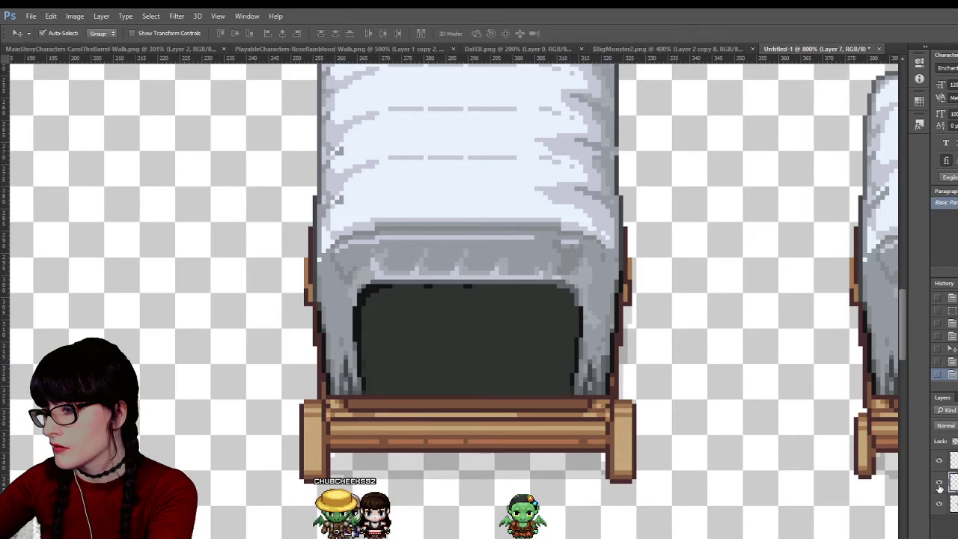
# Return to the history state of the last rectangular selection, clear that selection, and bring the original smaller wagon into view
pyautogui.press('l')
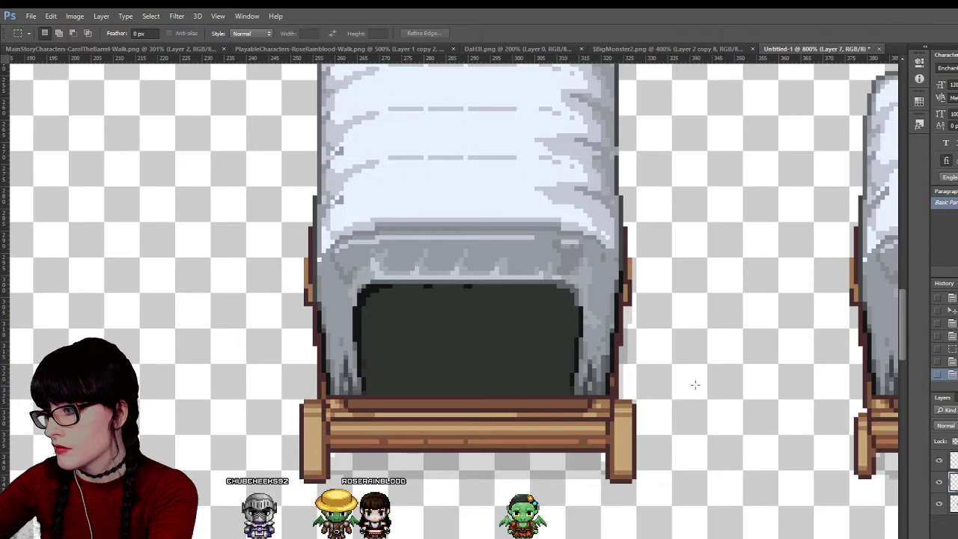
pyautogui.click(941, 349)
pyautogui.hotkey('ctrl', 'd')
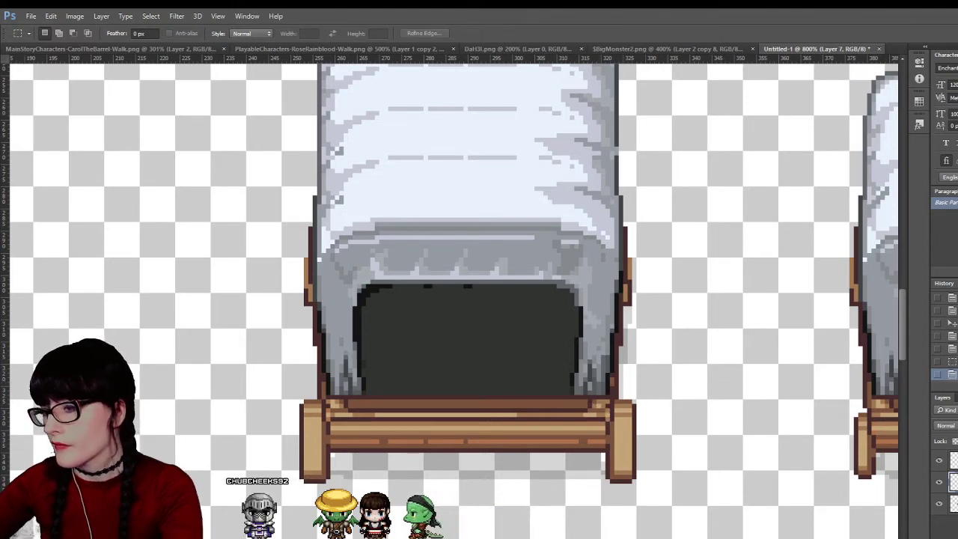
pyautogui.hscroll(3, 453, 481)
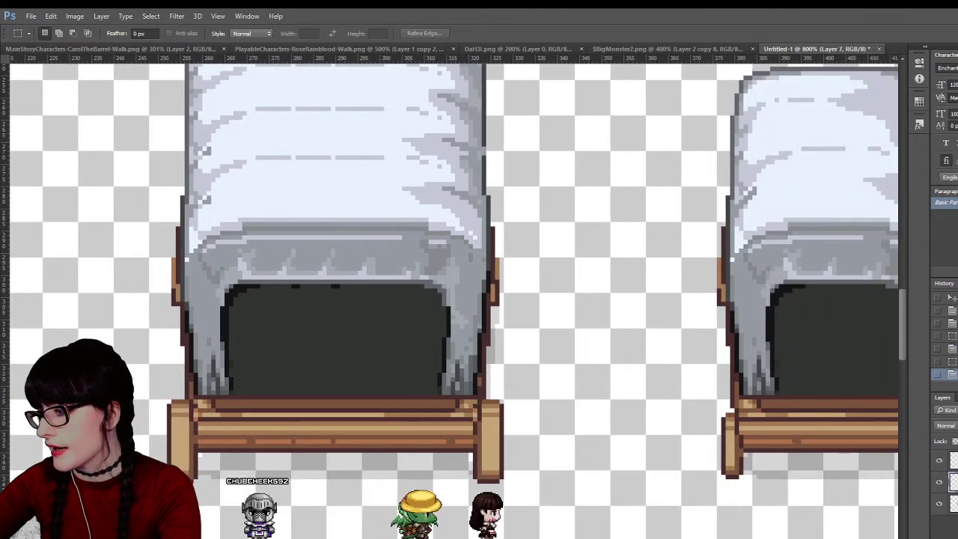
pyautogui.hscroll(6, 449, 300)
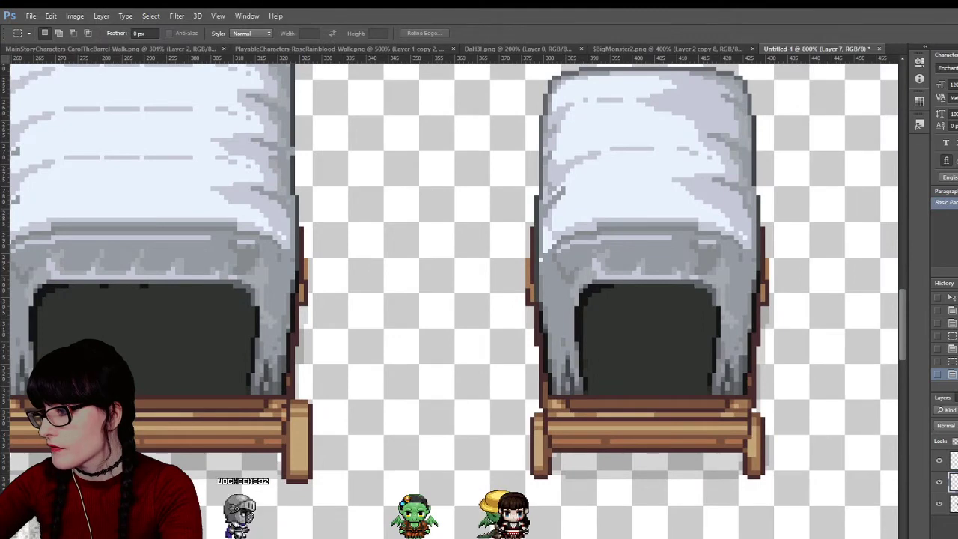
# Sample the wood colours and pencil over the pixels where the enlarged wagon's rear plank meets its lower-right wheel
pyautogui.hscroll(-10, 453, 299)
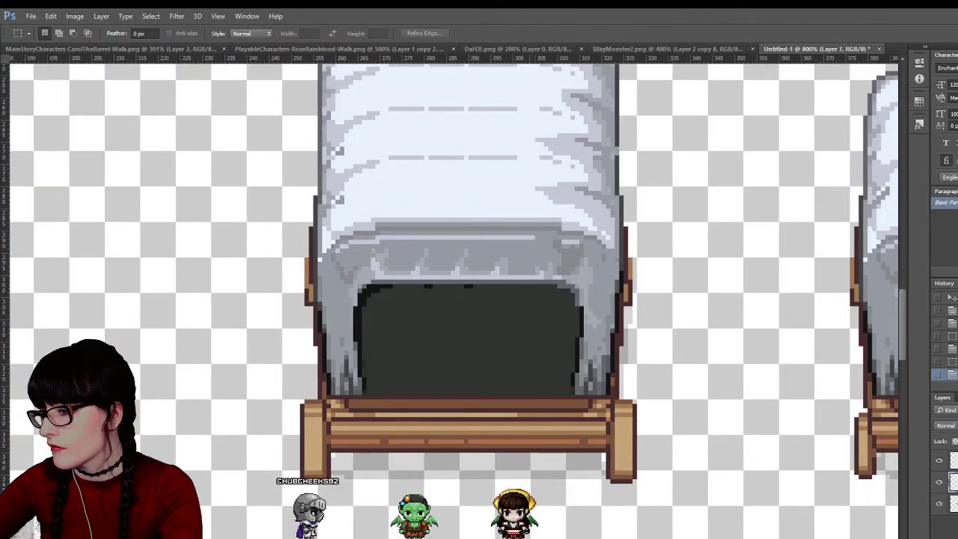
pyautogui.hscroll(7, 449, 299)
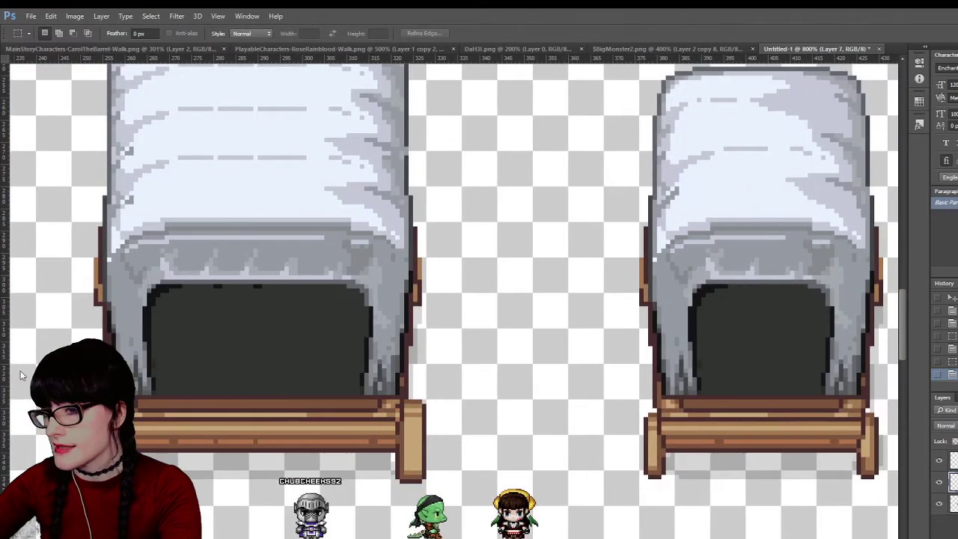
pyautogui.press('z')
pyautogui.click(310, 357)
pyautogui.click(443, 439)
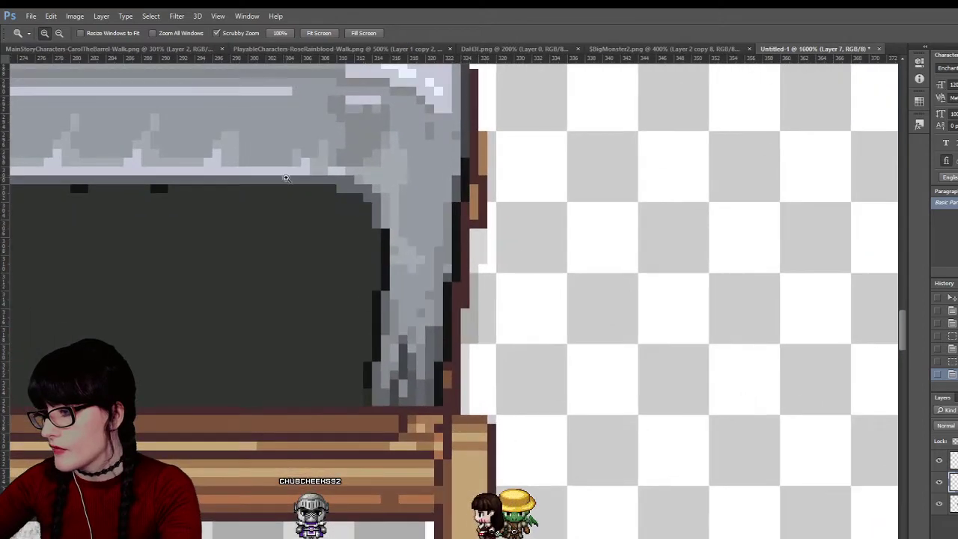
pyautogui.press('i')
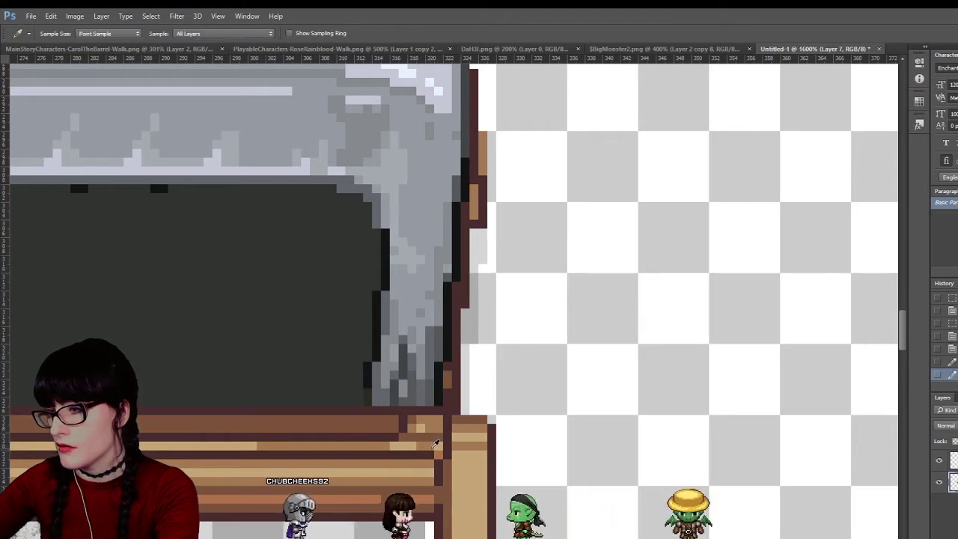
pyautogui.press('b')
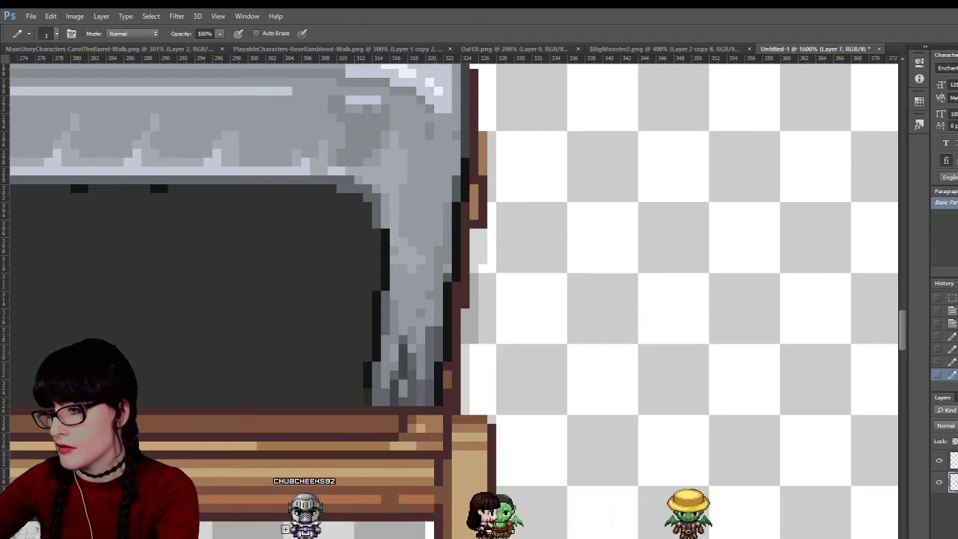
# Repaint the pixels at the rear plank's far left end, beside the lower-left wheel, with sampled wood colours
pyautogui.hscroll(-10, 453, 297)
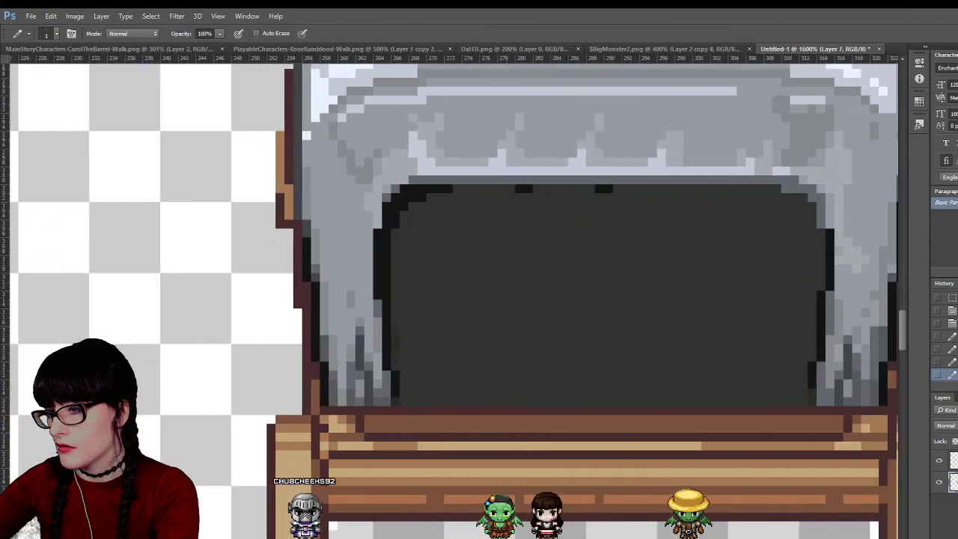
pyautogui.keyDown('alt'); pyautogui.click(333, 448); pyautogui.keyUp('alt')
pyautogui.click(325, 447)
pyautogui.keyDown('alt'); pyautogui.click(334, 437); pyautogui.keyUp('alt')
pyautogui.click(325, 437)
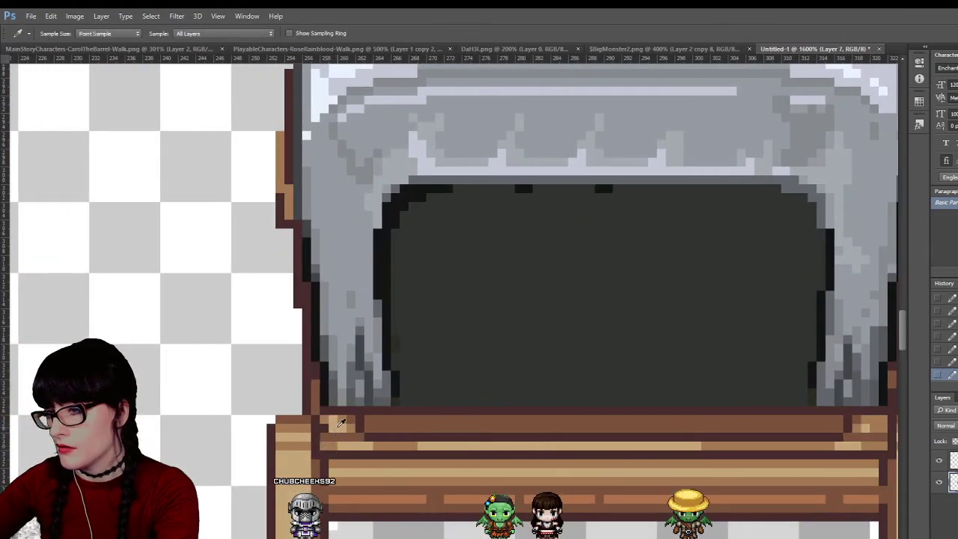
pyautogui.keyDown('alt'); pyautogui.click(334, 428); pyautogui.keyUp('alt')
pyautogui.click(325, 428)
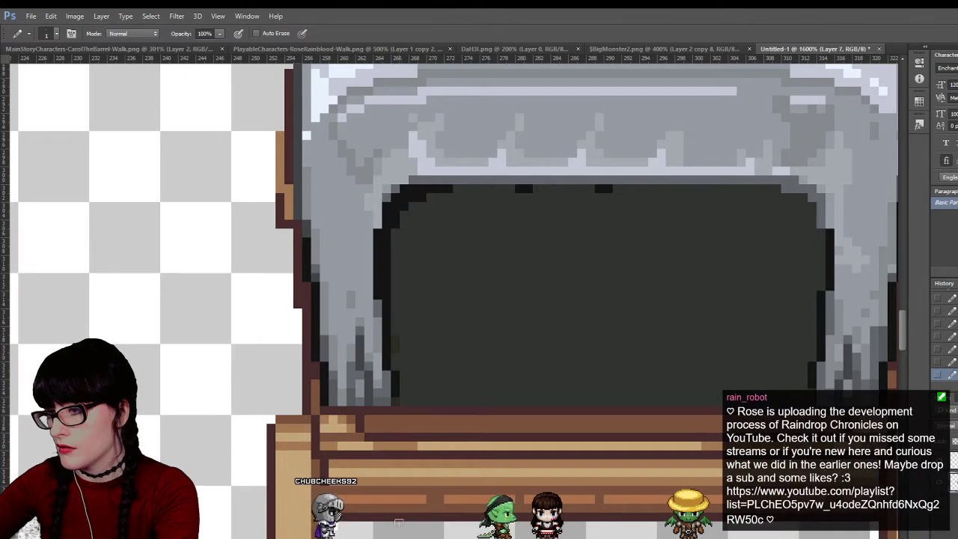
# Examine the enlarged wagon's wheels and plank ends alongside the original smaller wagon, both overall and in close-up
pyautogui.press('z')
pyautogui.keyDown('alt'); pyautogui.click(555, 394); pyautogui.keyUp('alt')
pyautogui.keyDown('alt'); pyautogui.click(554, 393); pyautogui.keyUp('alt')
pyautogui.keyDown('alt'); pyautogui.click(555, 394); pyautogui.keyUp('alt')
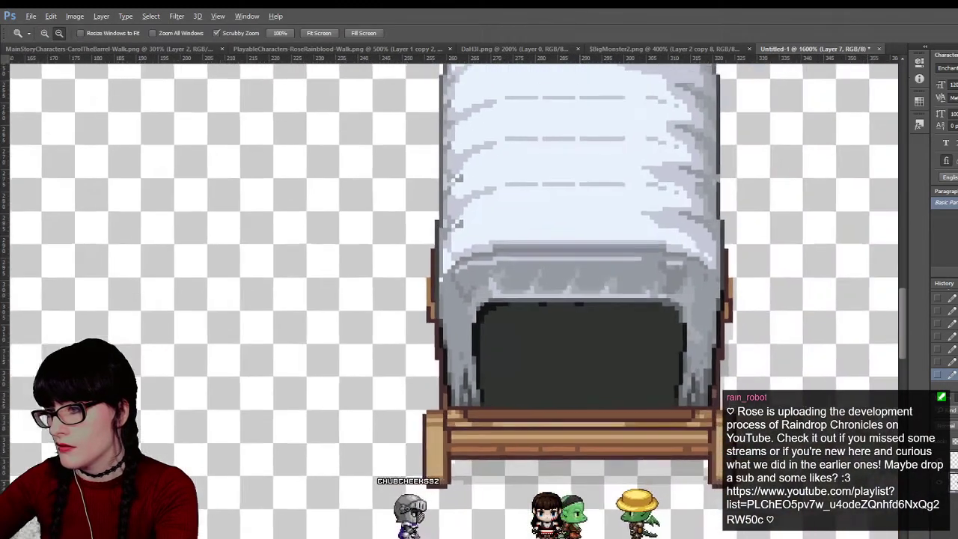
pyautogui.hscroll(4, 554, 394)
pyautogui.hscroll(-1, 554, 394)
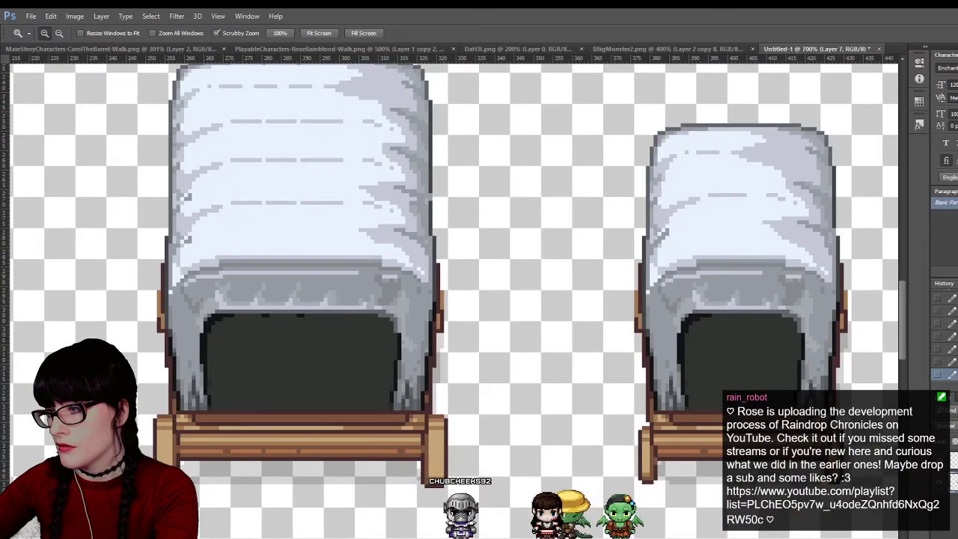
pyautogui.click(219, 409)
pyautogui.click(220, 408)
pyautogui.keyDown('alt'); pyautogui.click(278, 460); pyautogui.keyUp('alt')
pyautogui.keyDown('alt'); pyautogui.click(277, 460); pyautogui.keyUp('alt')
pyautogui.keyDown('alt'); pyautogui.click(427, 453); pyautogui.keyUp('alt')
pyautogui.keyDown('alt'); pyautogui.click(427, 453); pyautogui.keyUp('alt')
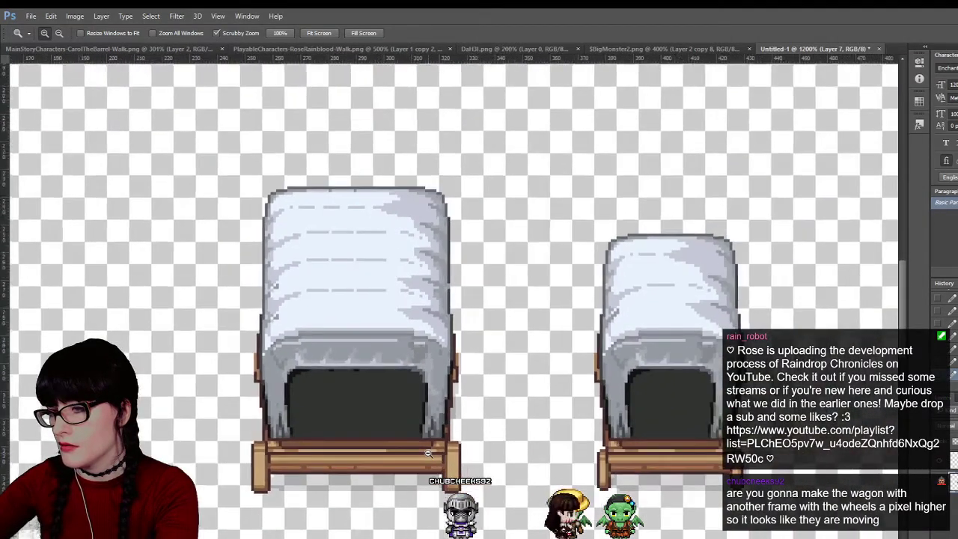
pyautogui.keyDown('alt'); pyautogui.click(428, 454); pyautogui.keyUp('alt')
pyautogui.keyDown('alt'); pyautogui.click(428, 454); pyautogui.keyUp('alt')
pyautogui.moveTo(347, 466); pyautogui.dragTo(347, 466)
pyautogui.click(347, 467)
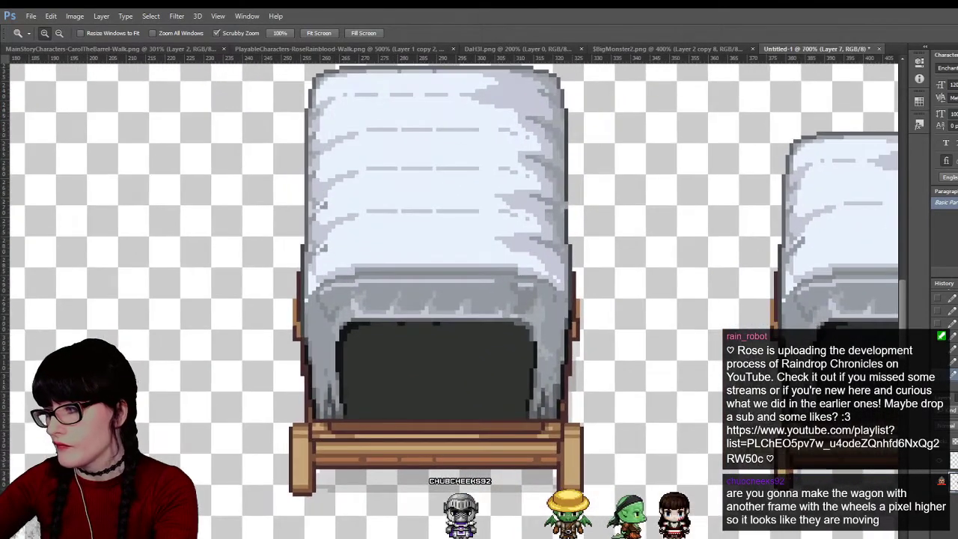
pyautogui.click(432, 458)
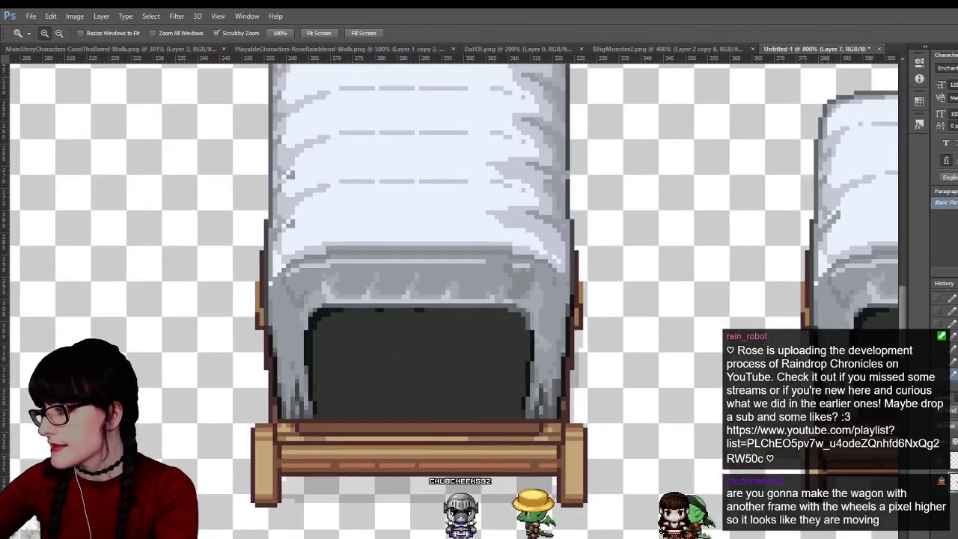
pyautogui.click(589, 467)
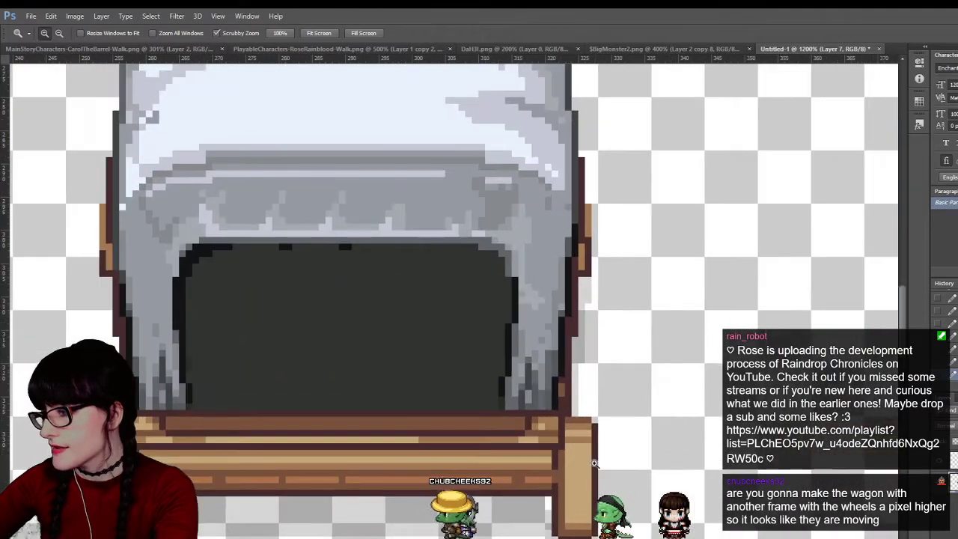
pyautogui.click(590, 468)
pyautogui.keyDown('alt'); pyautogui.click(590, 467); pyautogui.keyUp('alt')
pyautogui.keyDown('alt'); pyautogui.click(590, 467); pyautogui.keyUp('alt')
pyautogui.keyDown('alt'); pyautogui.click(590, 467); pyautogui.keyUp('alt')
pyautogui.click(586, 464)
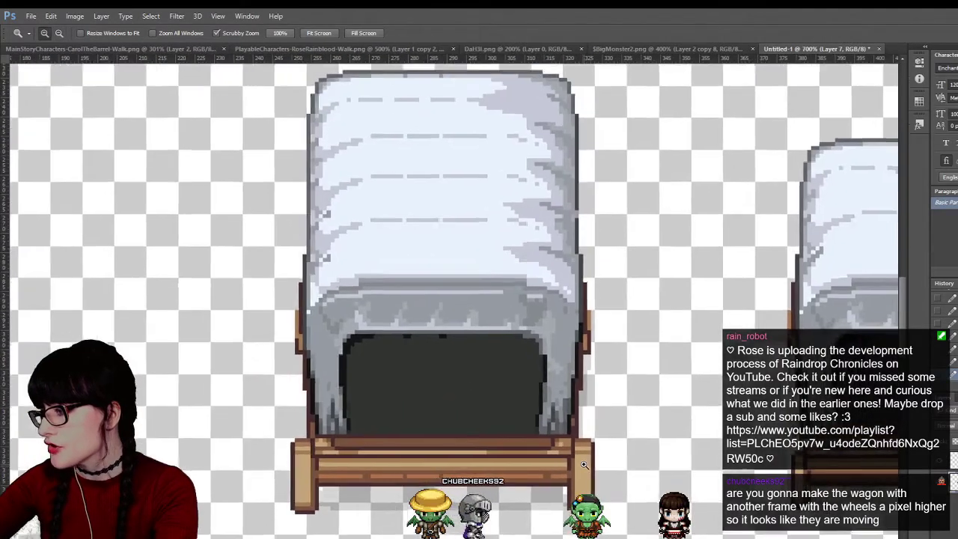
# Extend the upper rear plank's wood colour over the dark inner outline at the top of the lower-right wheel
pyautogui.click(587, 465)
pyautogui.press('i')
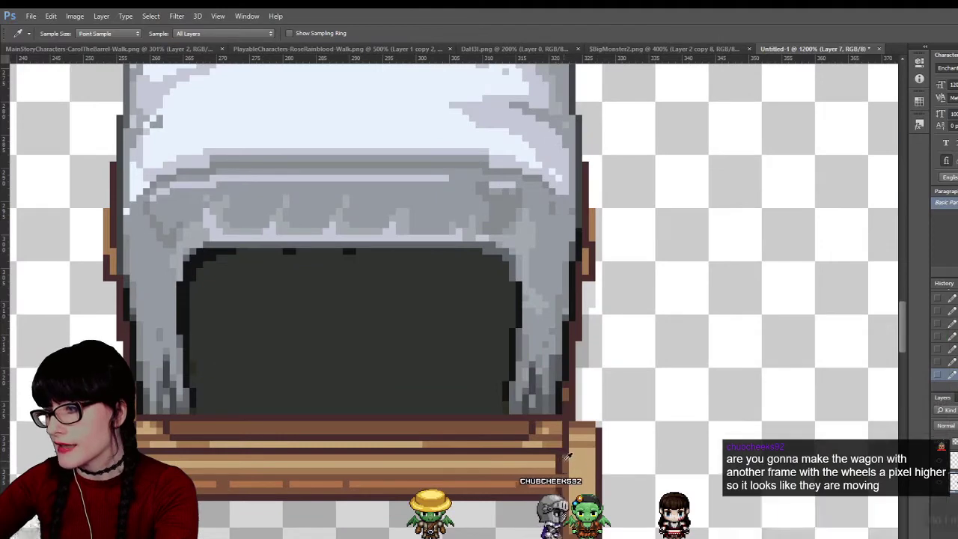
pyautogui.press('b')
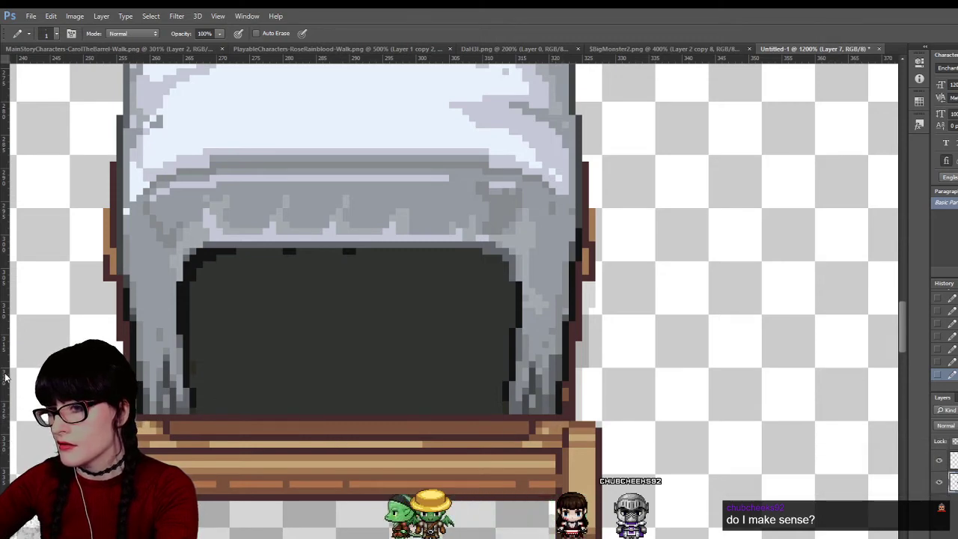
# Compare the overall shape and proportions of the enlarged wagon with the original wagon at a small display size
pyautogui.press('z')
pyautogui.keyDown('alt'); pyautogui.click(488, 419); pyautogui.keyUp('alt')
pyautogui.keyDown('alt'); pyautogui.click(488, 419); pyautogui.keyUp('alt')
pyautogui.keyDown('alt'); pyautogui.click(488, 419); pyautogui.keyUp('alt')
pyautogui.keyDown('alt'); pyautogui.click(488, 419); pyautogui.keyUp('alt')
pyautogui.keyDown('alt'); pyautogui.click(488, 420); pyautogui.keyUp('alt')
pyautogui.keyDown('alt'); pyautogui.click(522, 460); pyautogui.keyUp('alt')
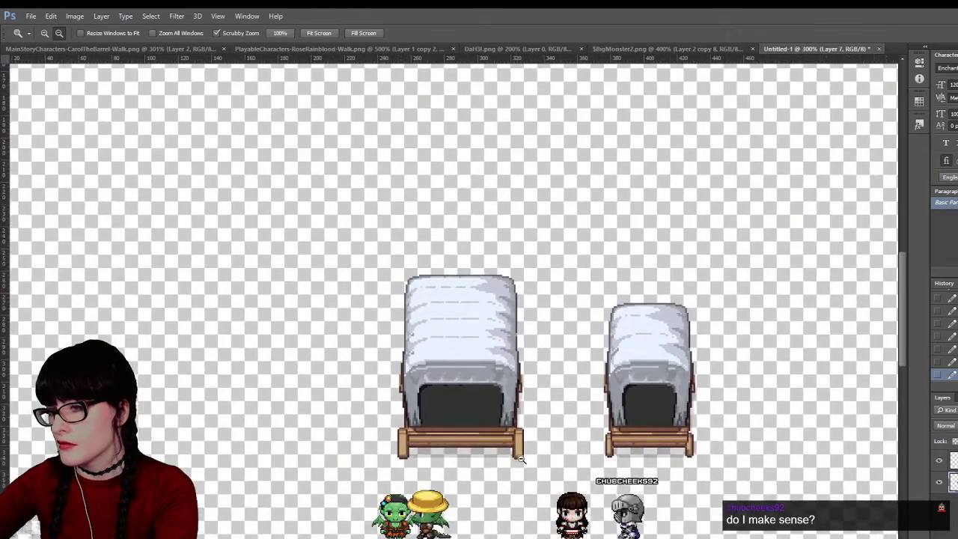
pyautogui.keyDown('alt'); pyautogui.click(508, 398); pyautogui.keyUp('alt')
pyautogui.click(466, 375)
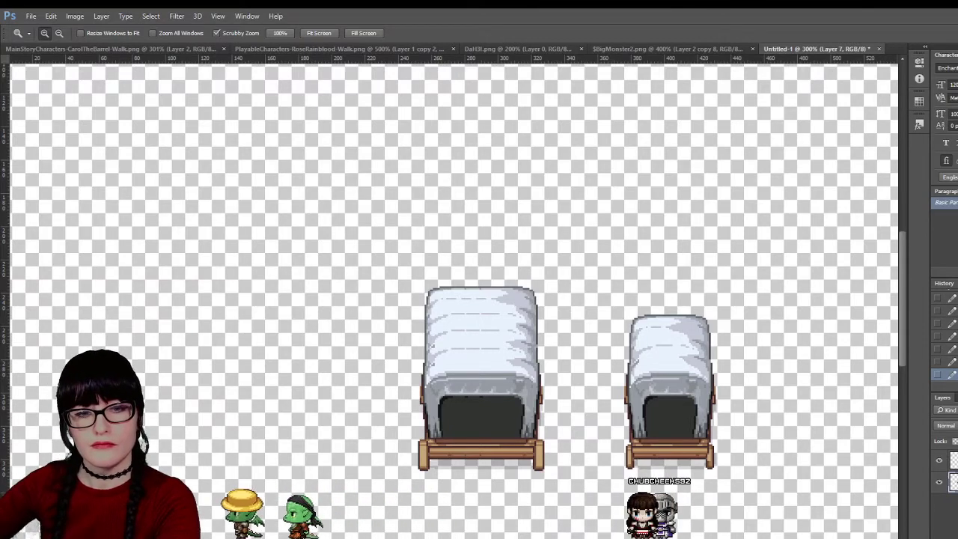
pyautogui.click(500, 379)
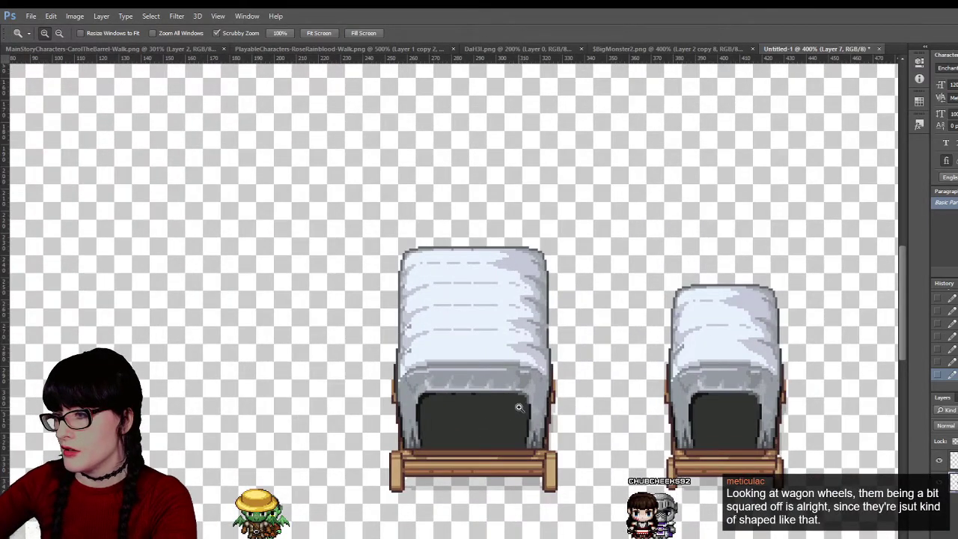
pyautogui.keyDown('alt'); pyautogui.click(512, 393); pyautogui.keyUp('alt')
pyautogui.keyDown('alt'); pyautogui.click(512, 393); pyautogui.keyUp('alt')
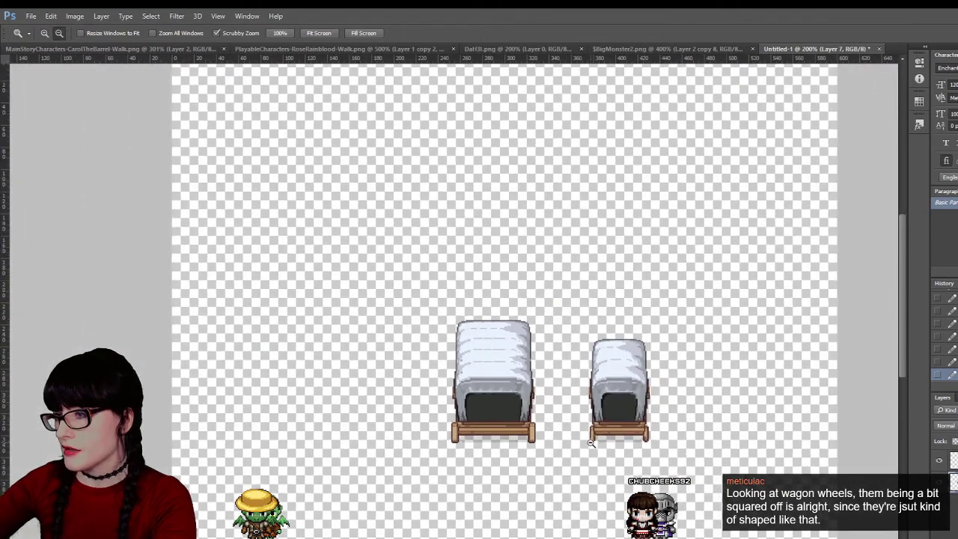
# In MainStoryCharacters-CarolTheBarrel-Walk.png, select the first barrel frame on Layer 0, copy it, and clear the selection
pyautogui.click(179, 49)
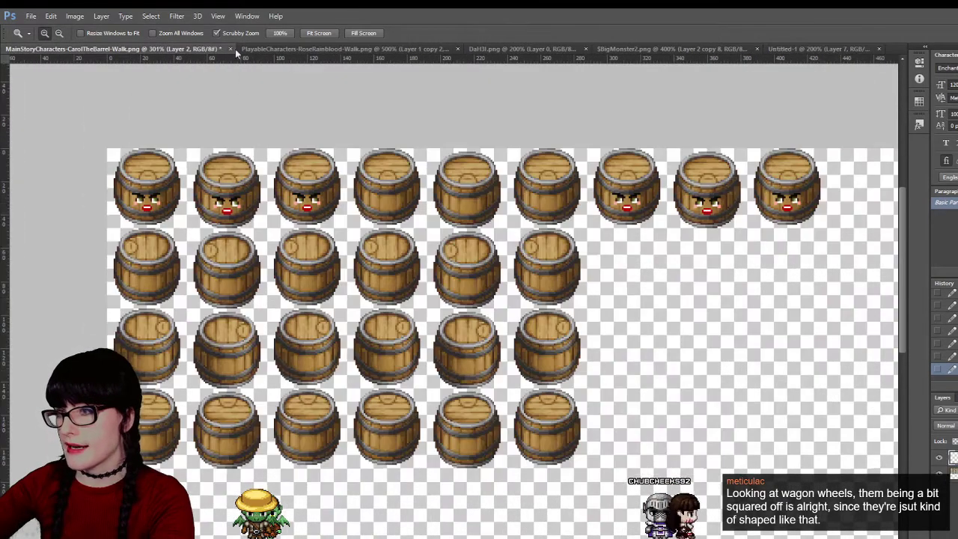
pyautogui.press('m')
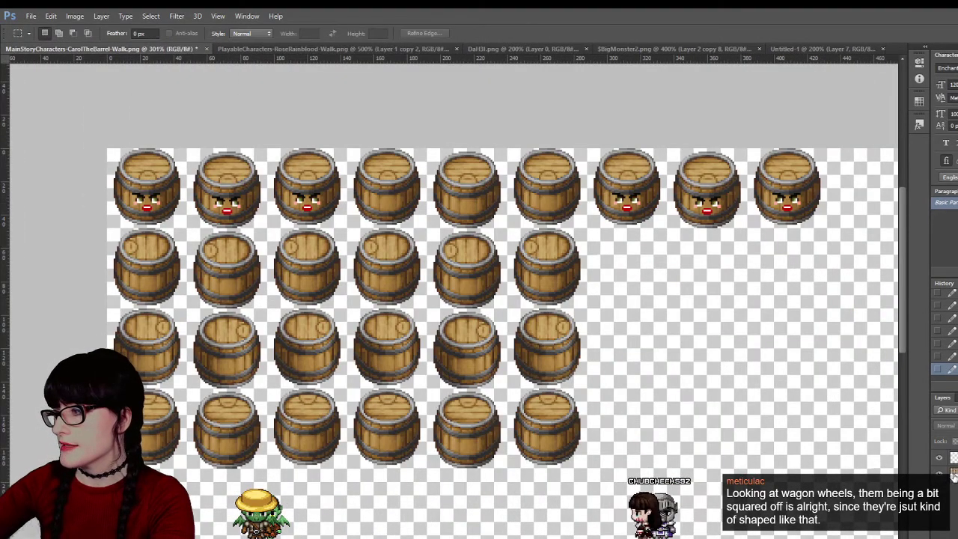
pyautogui.click(955, 472)
pyautogui.moveTo(106, 147); pyautogui.dragTo(193, 227)
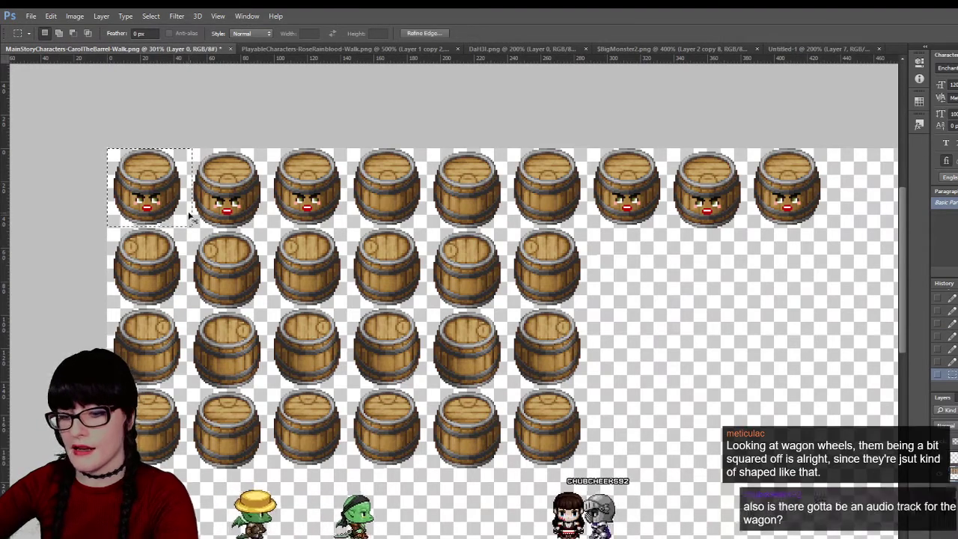
pyautogui.click(199, 108)
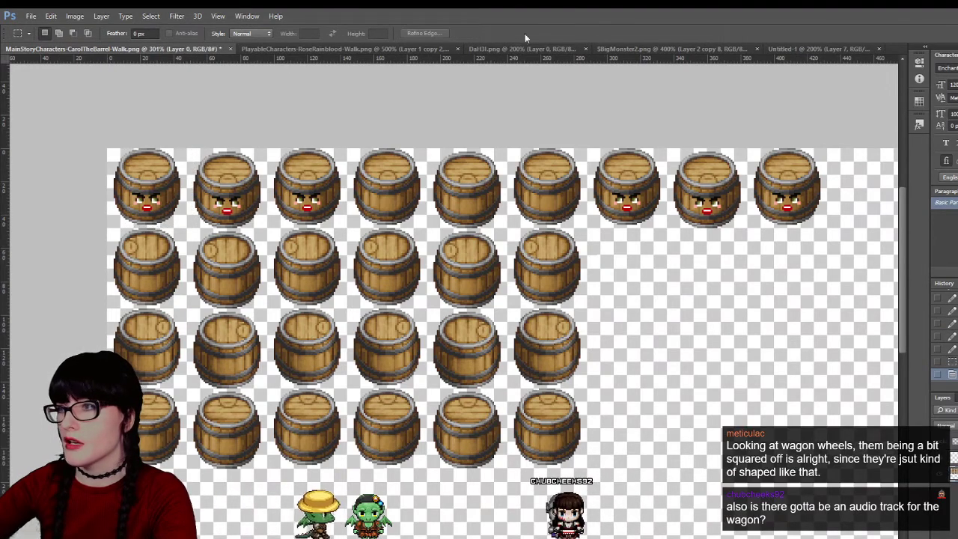
# Paste the barrel into the Untitled-1 wagon document and place it to the left of the enlarged wagon at ground level
pyautogui.click(790, 50)
pyautogui.hotkey('ctrl', 'v')
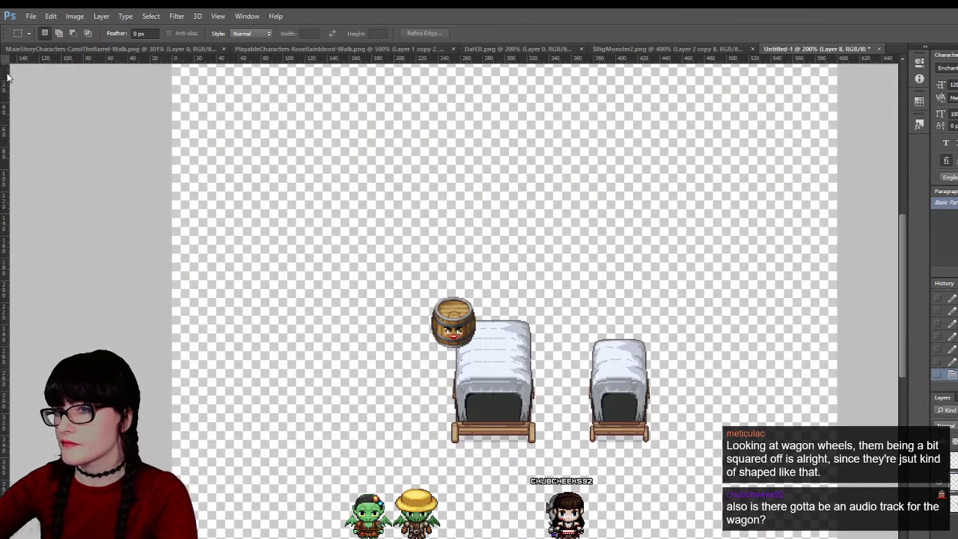
pyautogui.press('v')
pyautogui.moveTo(465, 324); pyautogui.dragTo(416, 423)
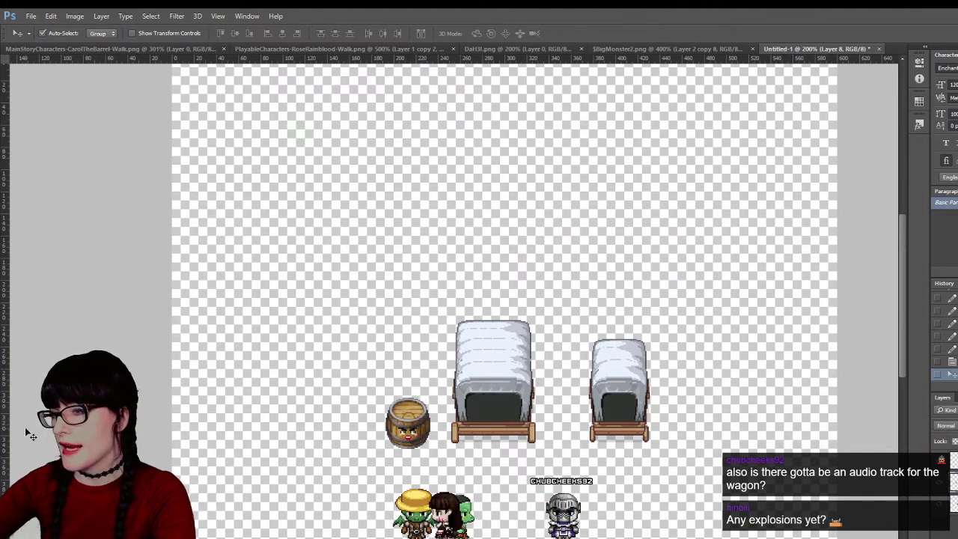
# Compare the barrel's size with the enlarged wagon and toggle the layers' visibility to identify the wagon's layer
pyautogui.press('z')
pyautogui.click(517, 402)
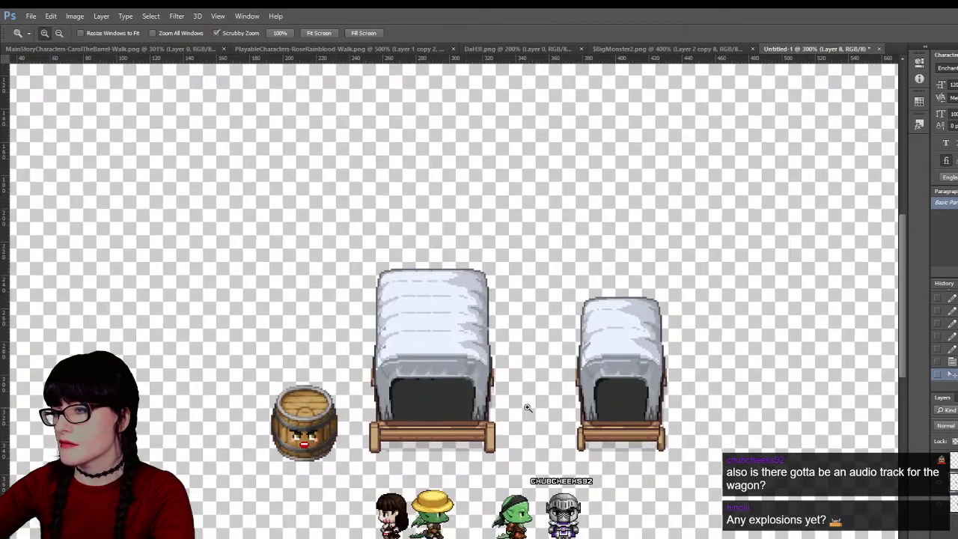
pyautogui.click(486, 400)
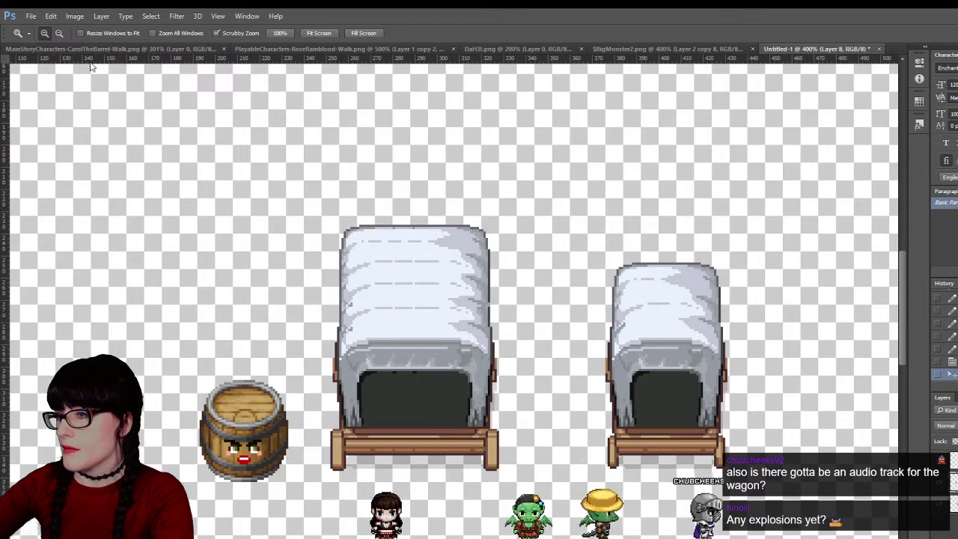
pyautogui.press('v')
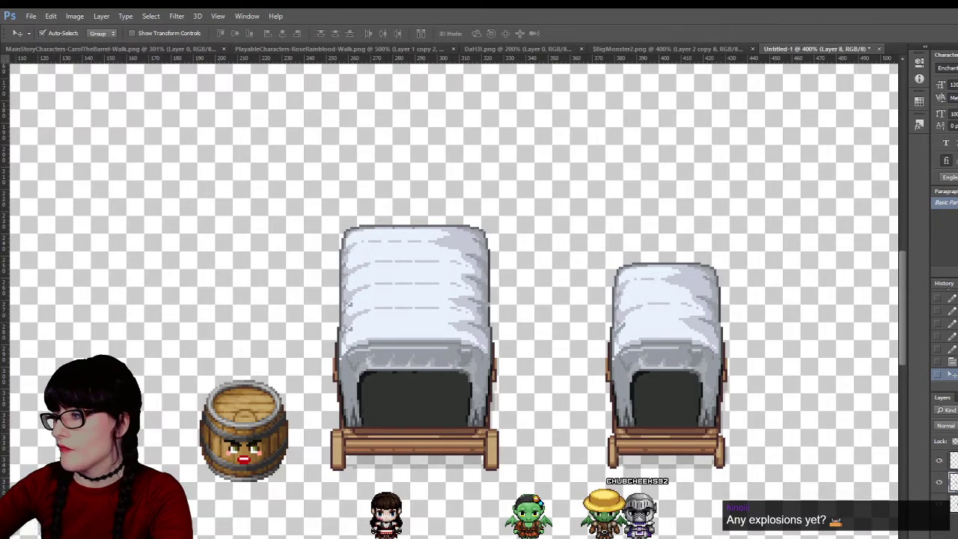
pyautogui.click(939, 506)
pyautogui.click(940, 506)
pyautogui.click(941, 458)
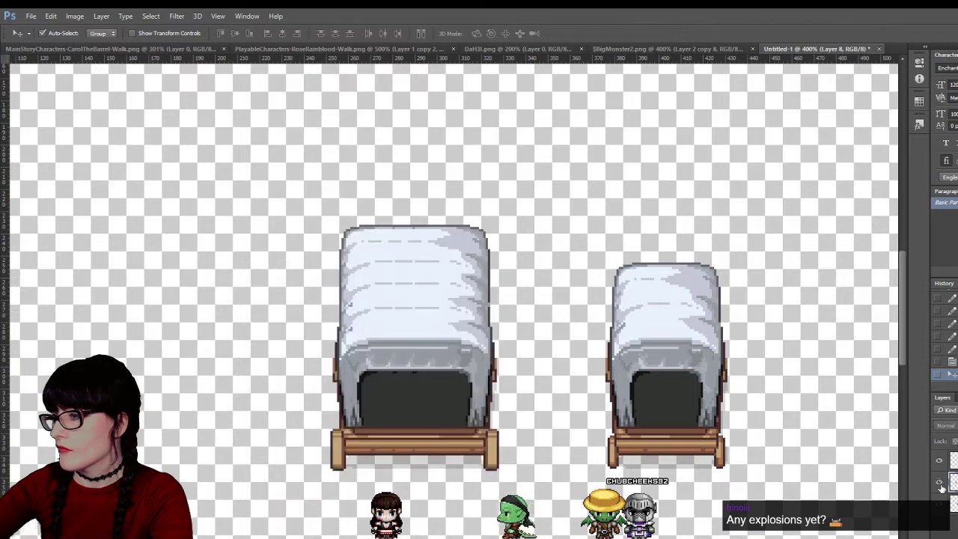
pyautogui.click(941, 458)
pyautogui.click(940, 482)
pyautogui.click(939, 482)
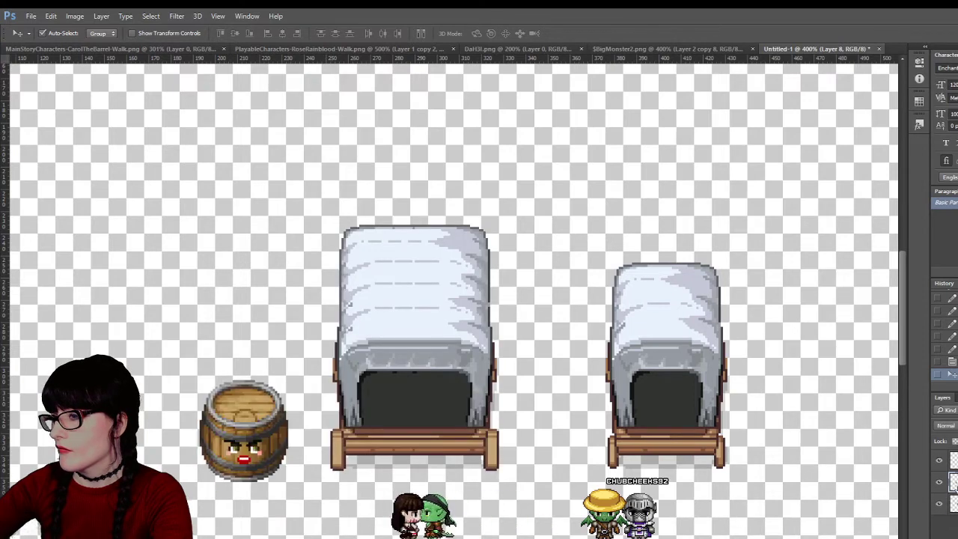
pyautogui.click(939, 507)
pyautogui.click(938, 506)
# On the enlarged wagon's layer, select the canopy and the upper part of the opening and nudge them a few pixels upward
pyautogui.click(955, 505)
pyautogui.press('m')
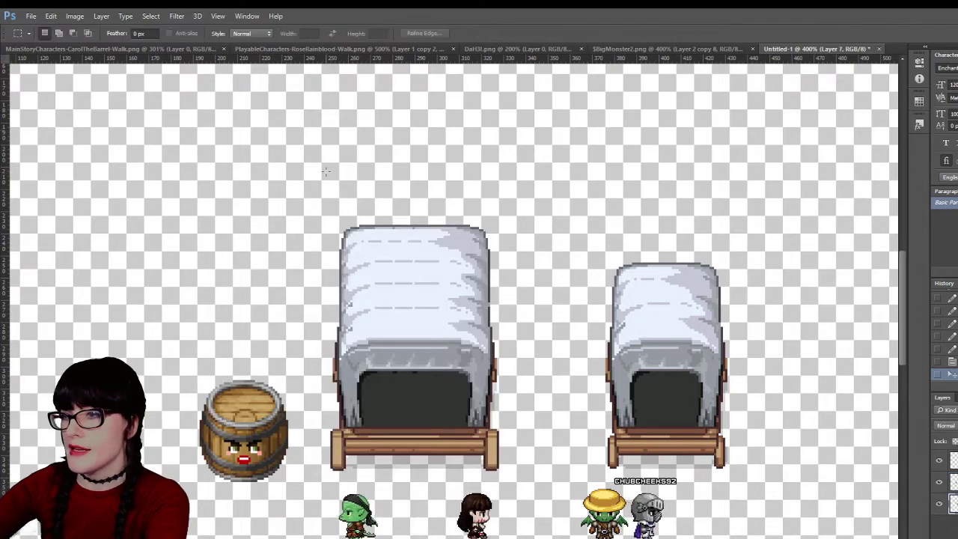
pyautogui.moveTo(295, 166); pyautogui.dragTo(529, 404)
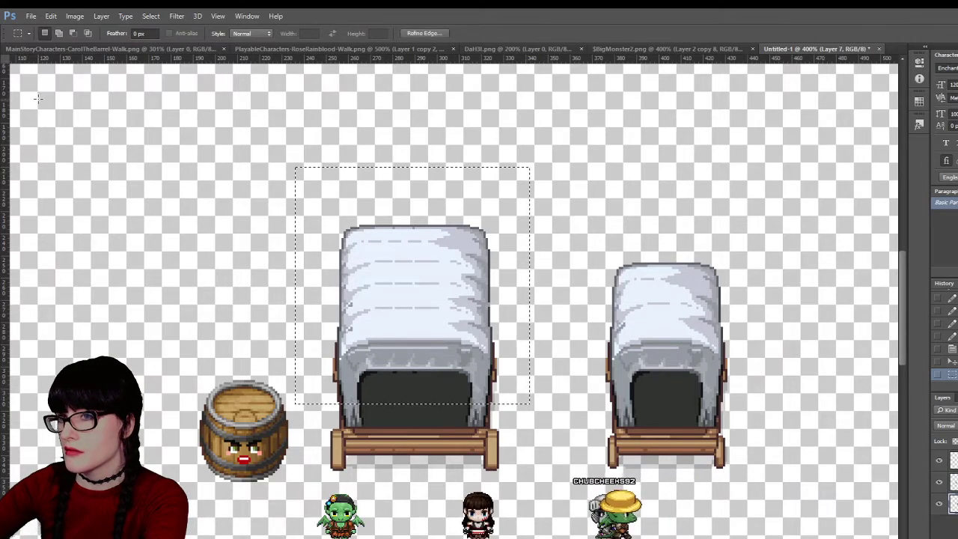
pyautogui.press('v')
pyautogui.press('Up')
pyautogui.press('Up')
pyautogui.press('Up')
pyautogui.press('Up')
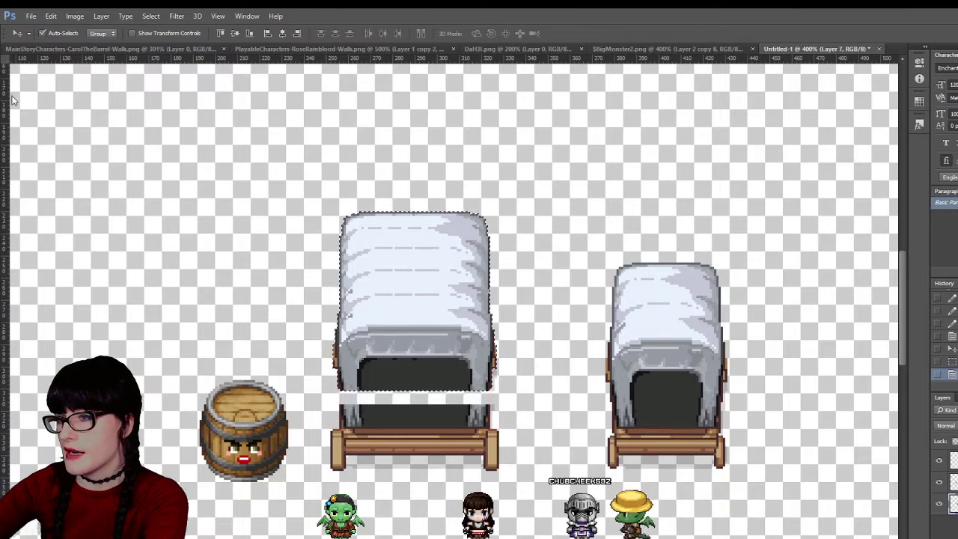
# Raise the selected canopy and upper opening of the enlarged wagon by one more pixel and clear the selection
pyautogui.press('Up')
pyautogui.press('m')
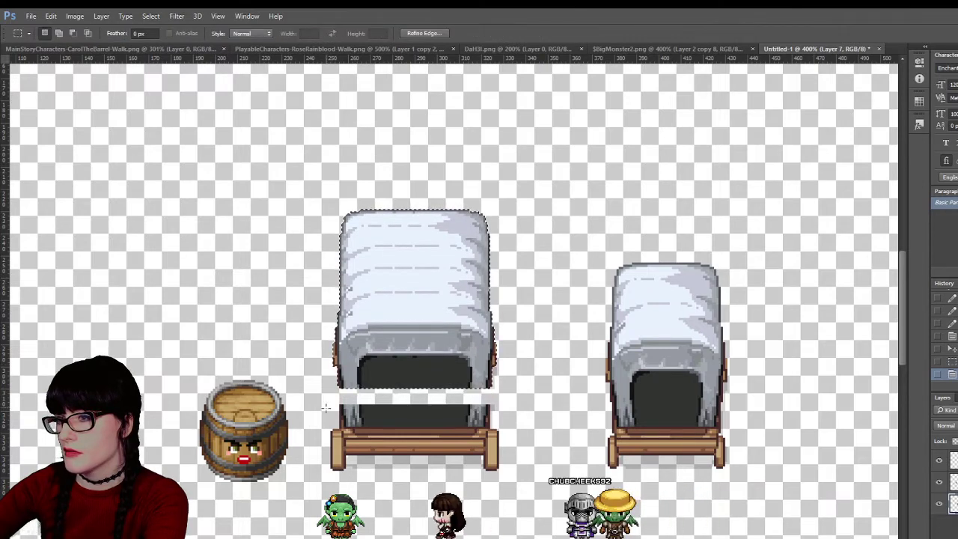
pyautogui.press('z')
pyautogui.keyDown('alt'); pyautogui.click(456, 363); pyautogui.keyUp('alt')
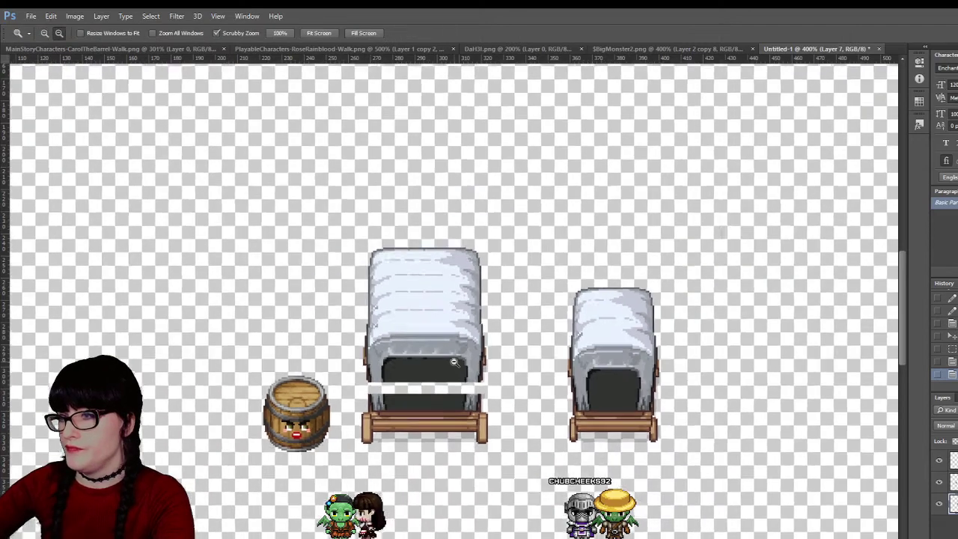
pyautogui.keyDown('alt'); pyautogui.click(456, 362); pyautogui.keyUp('alt')
pyautogui.keyDown('alt'); pyautogui.click(456, 362); pyautogui.keyUp('alt')
pyautogui.click(510, 386)
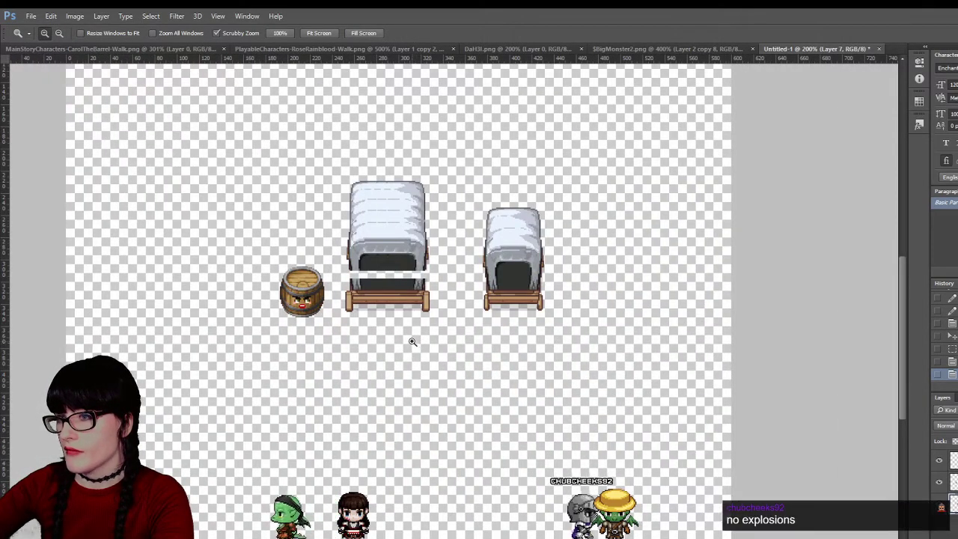
# Rotate the barrel 90° clockwise onto its side, test its fit inside the enlarged wagon's opening, and return it to the wagon's left
pyautogui.press('v')
pyautogui.moveTo(297, 296); pyautogui.dragTo(433, 276)
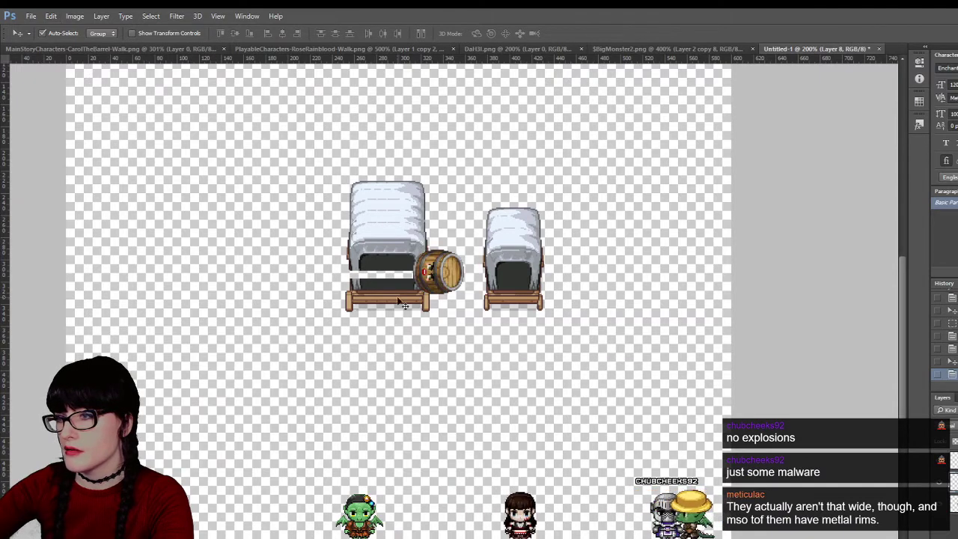
pyautogui.moveTo(436, 279); pyautogui.dragTo(390, 272)
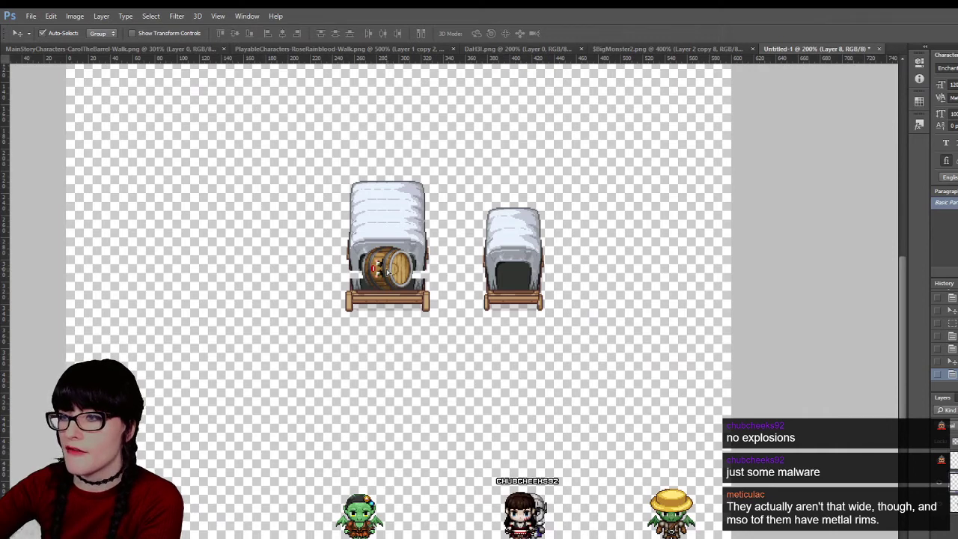
pyautogui.moveTo(386, 272); pyautogui.dragTo(386, 272)
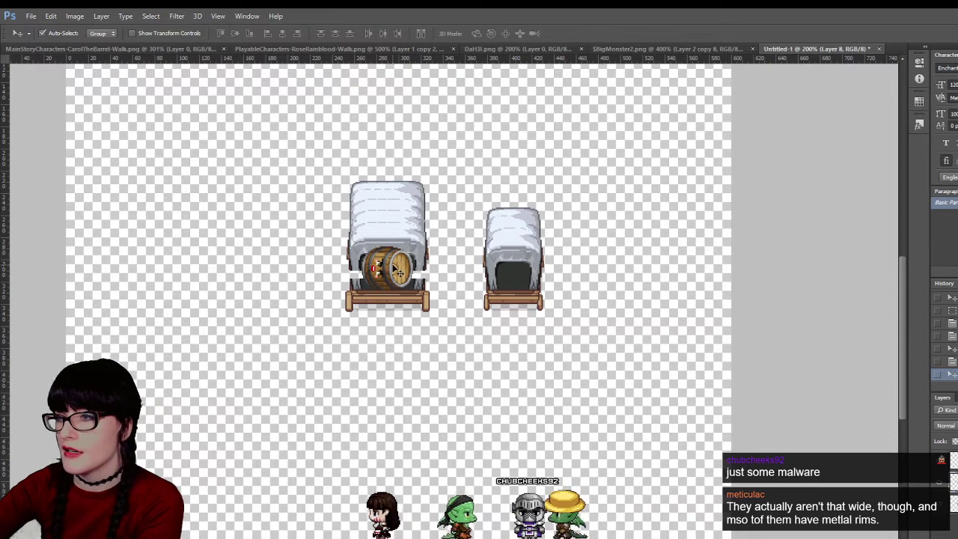
pyautogui.moveTo(399, 274); pyautogui.dragTo(307, 280)
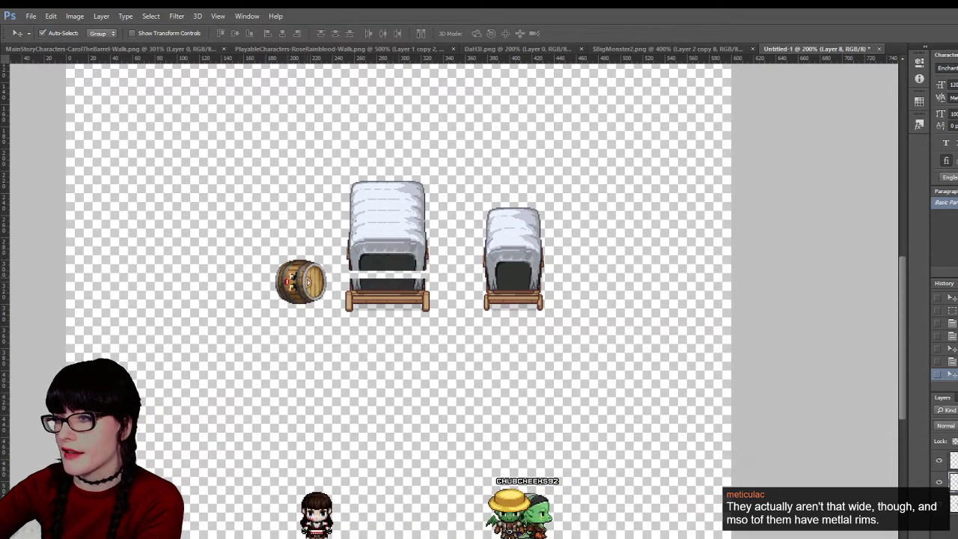
# On the enlarged wagon's layer, select the canopy and upper opening, move them up about four pixels, and clear the selection
pyautogui.click(404, 259)
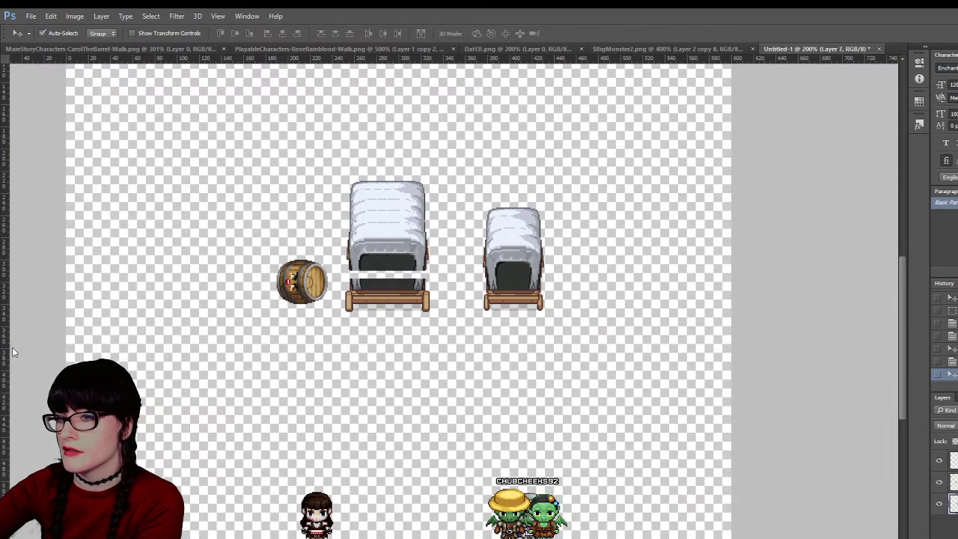
pyautogui.press('m')
pyautogui.hotkey('ctrl', '+')
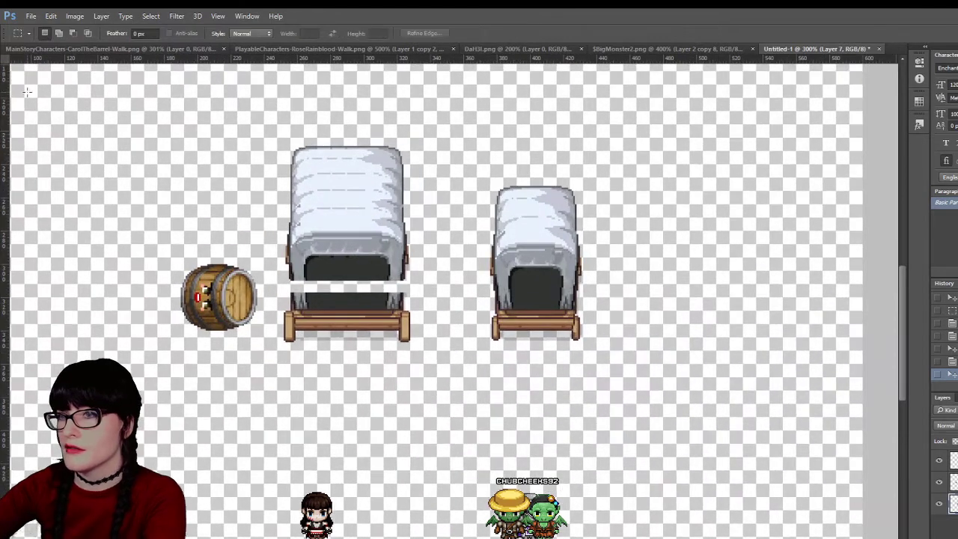
pyautogui.click(940, 504)
pyautogui.click(940, 504)
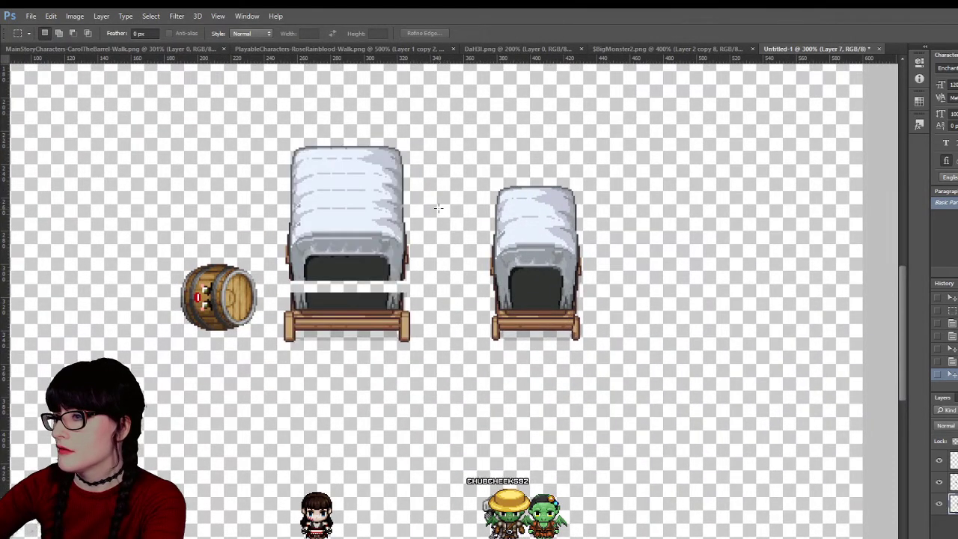
pyautogui.moveTo(378, 282); pyautogui.dragTo(278, 133)
pyautogui.press('v')
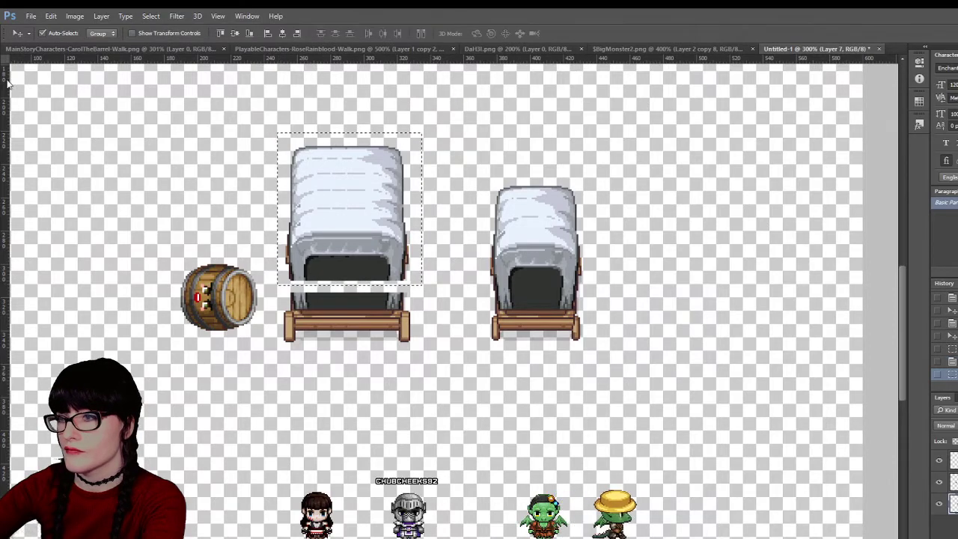
pyautogui.press('Up')
pyautogui.press('Up')
pyautogui.press('Up')
pyautogui.press('Up')
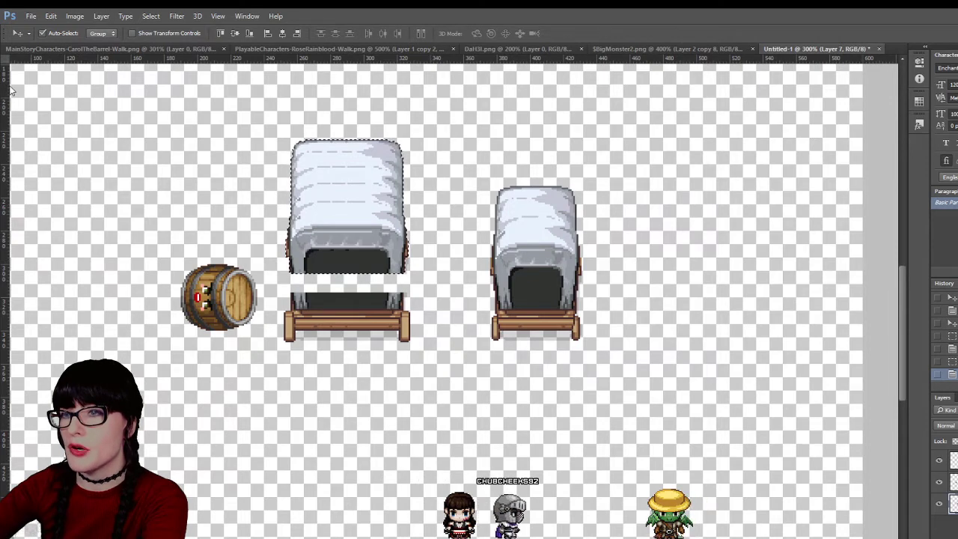
pyautogui.click(436, 261)
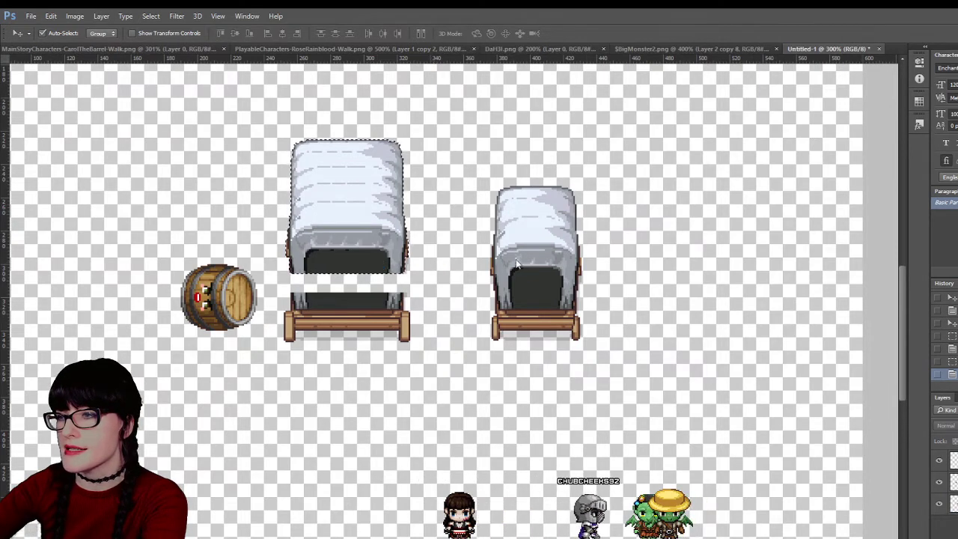
pyautogui.press('m')
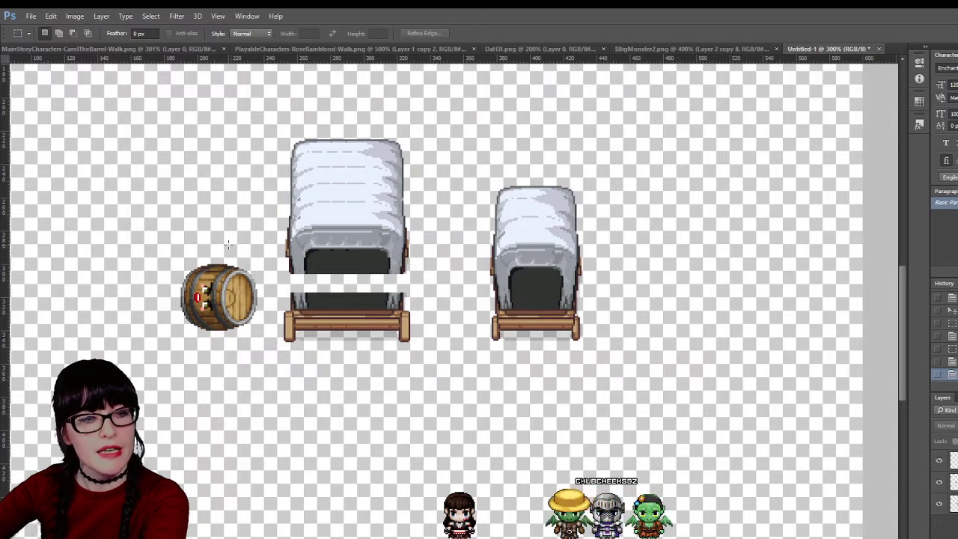
# Reselect the enlarged wagon's canopy and upper opening, raise them by one pixel, and deselect
pyautogui.press('v')
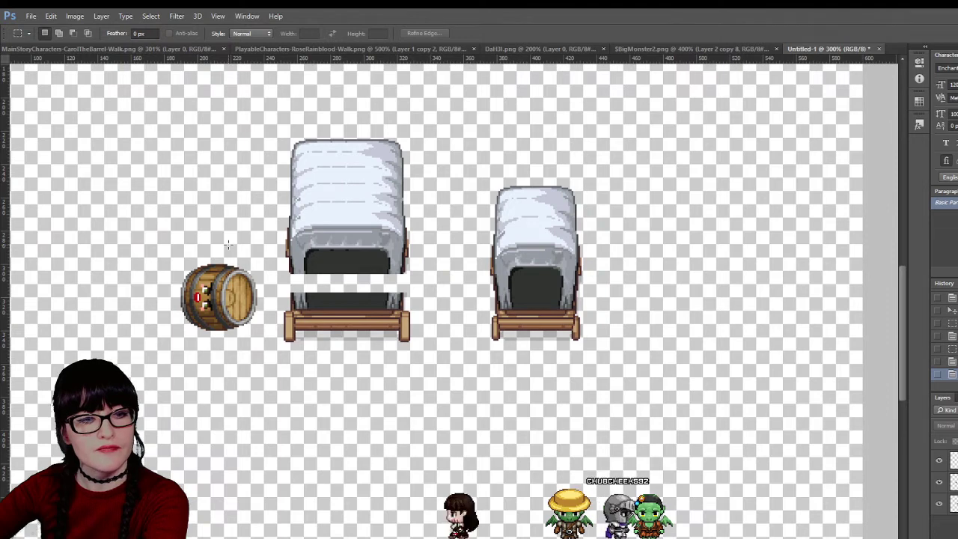
pyautogui.scroll(3, 224, 284)
pyautogui.moveTo(210, 340)
pyautogui.mouseDown()
pyautogui.moveTo(339, 326)
pyautogui.moveTo(211, 339)
pyautogui.mouseUp()
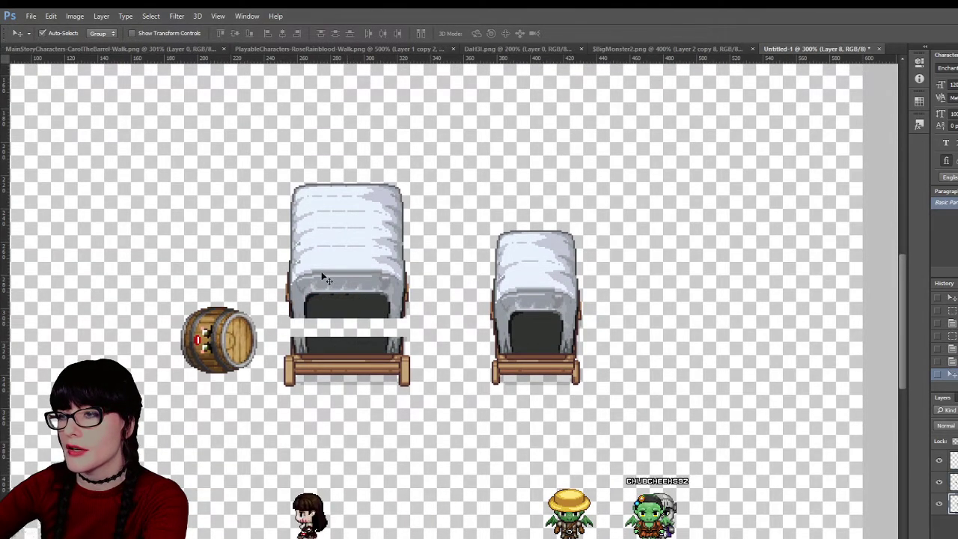
pyautogui.press('m')
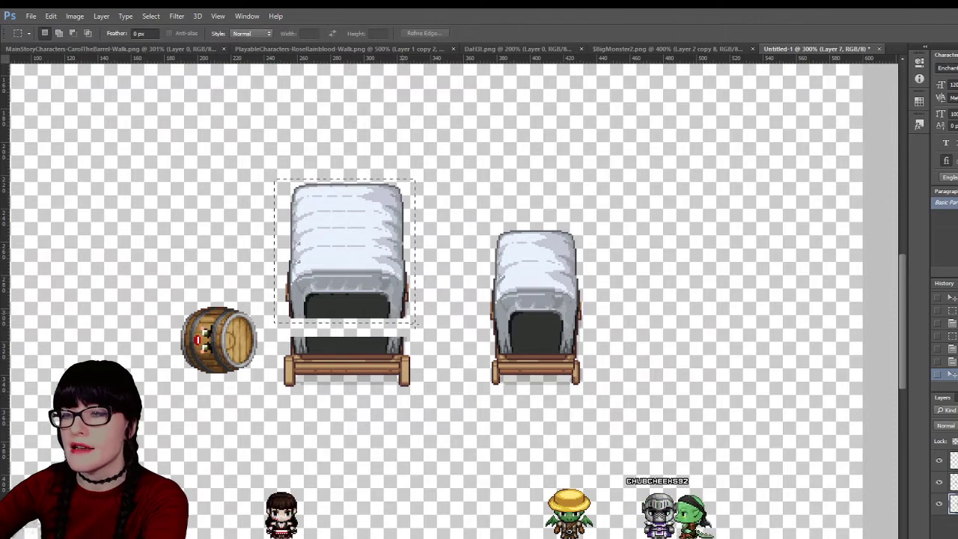
pyautogui.moveTo(423, 331); pyautogui.dragTo(286, 178)
pyautogui.click(17, 78)
pyautogui.press('Up')
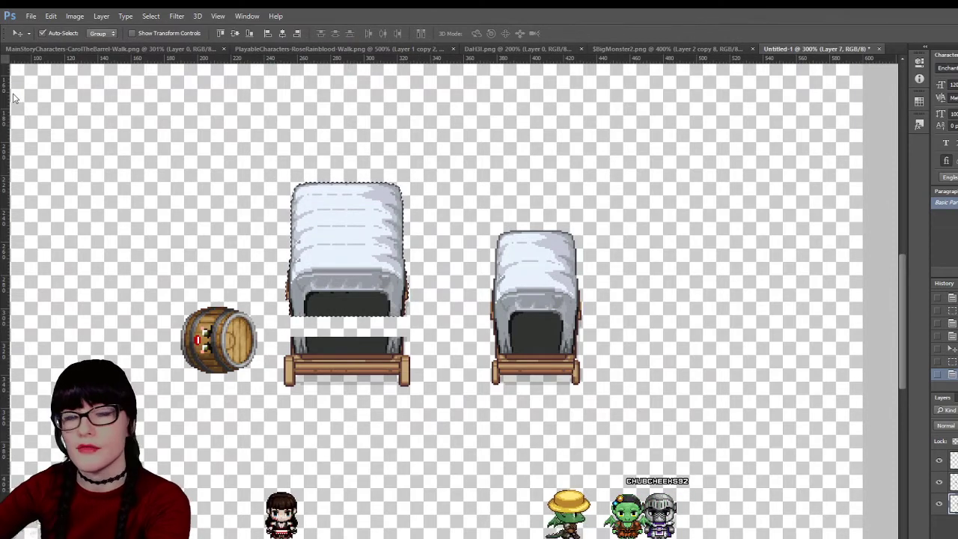
pyautogui.press('m')
pyautogui.hotkey('ctrl', 'd')
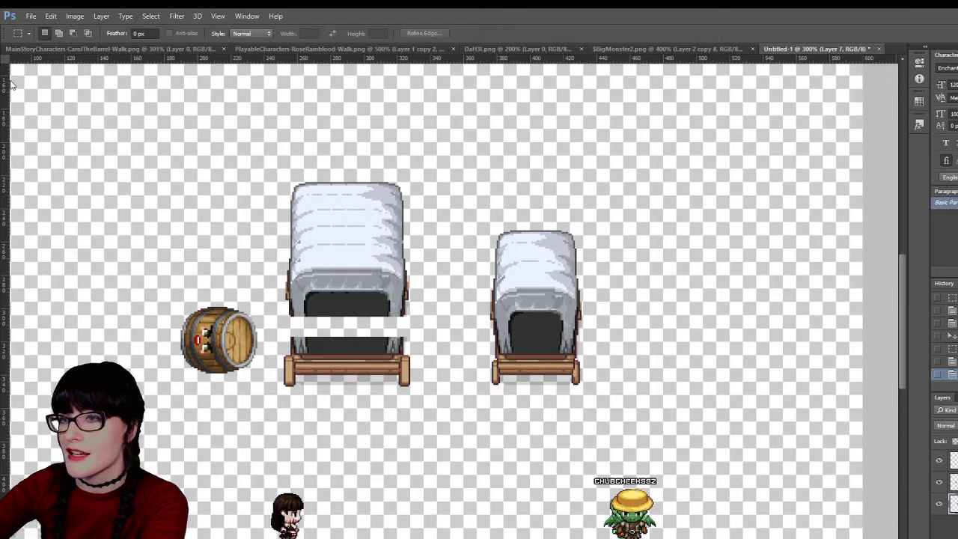
# Test the sideways barrel's fit in the heightened wagon opening and put it back beside the wagon
pyautogui.press('v')
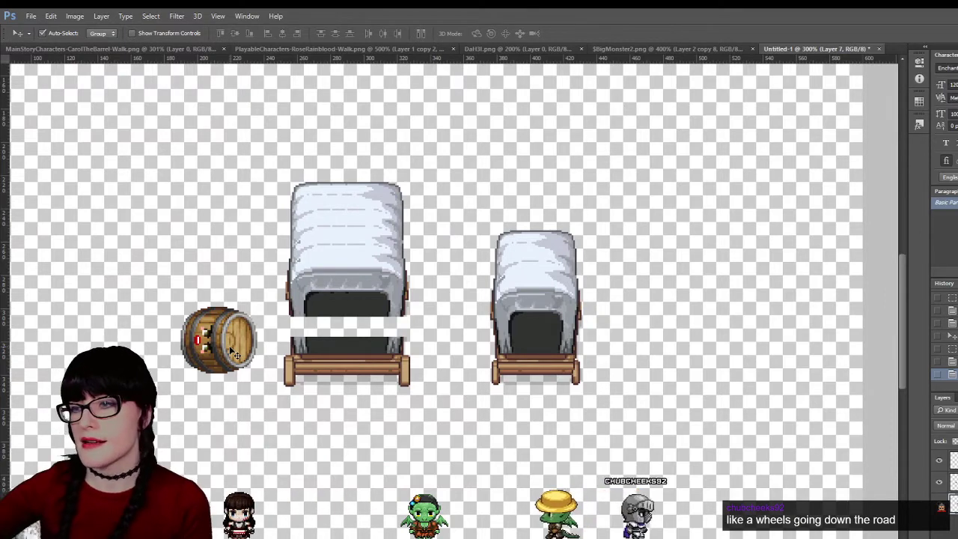
pyautogui.moveTo(232, 351); pyautogui.dragTo(360, 328)
pyautogui.press('Up')
pyautogui.press('Up')
pyautogui.press('Up')
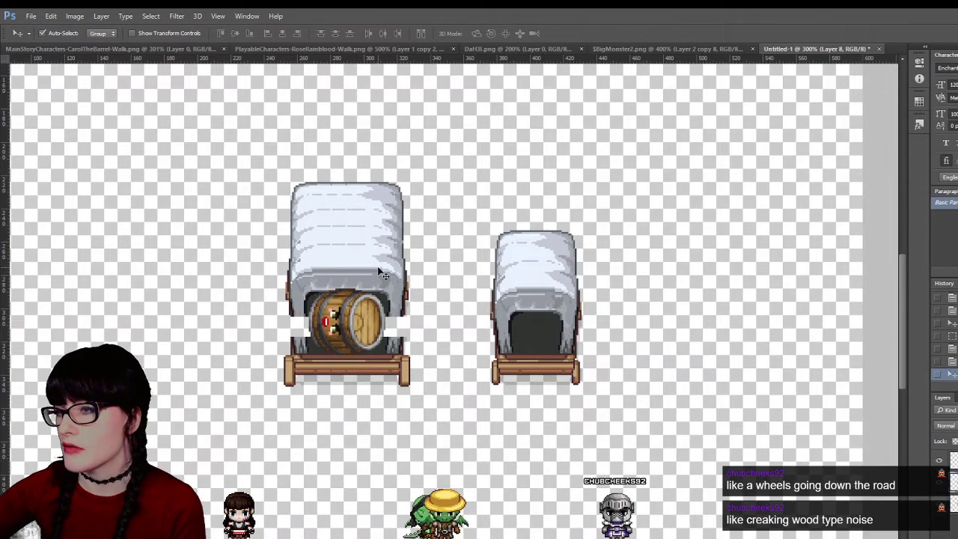
pyautogui.moveTo(380, 274); pyautogui.dragTo(250, 269)
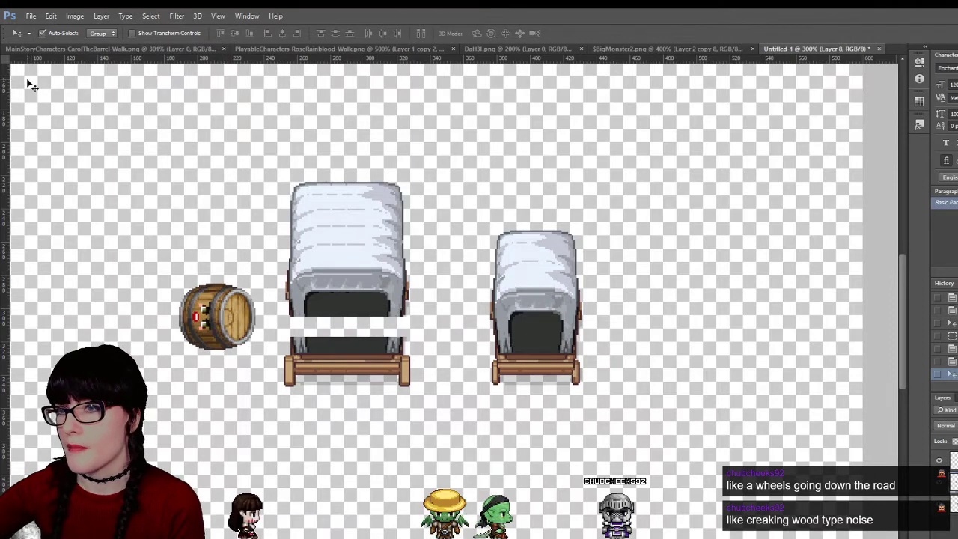
# Select the upper section of the enlarged wagon above the gap, raise it by two pixels, and deselect
pyautogui.click(312, 249)
pyautogui.click(3, 92)
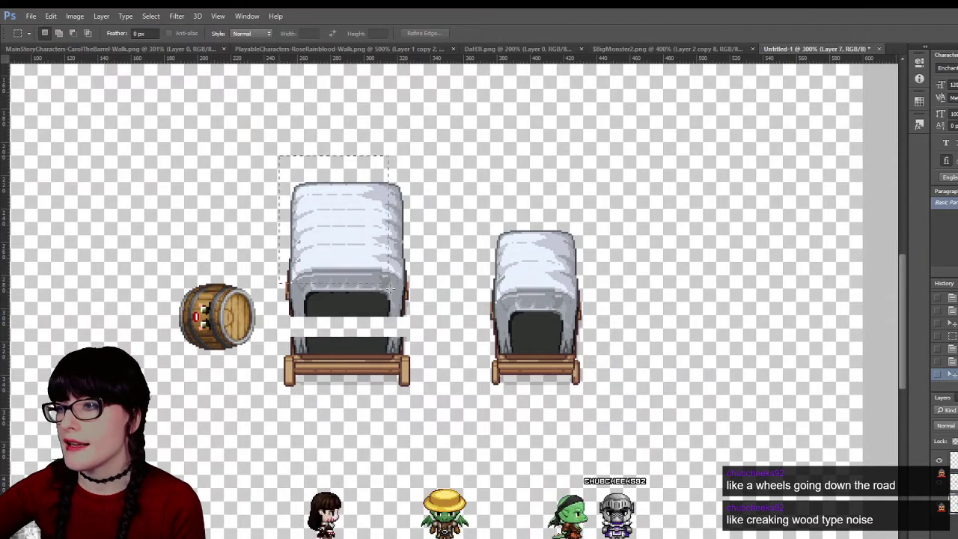
pyautogui.moveTo(278, 156); pyautogui.dragTo(418, 323)
pyautogui.click(2, 78)
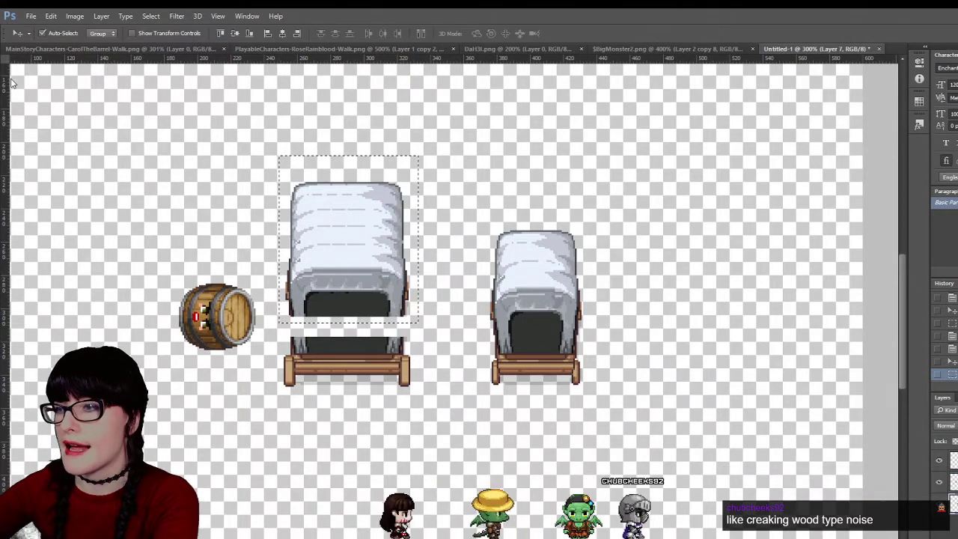
pyautogui.press('Up')
pyautogui.press('Up')
pyautogui.hotkey('ctrl', 'd')
pyautogui.click(3, 93)
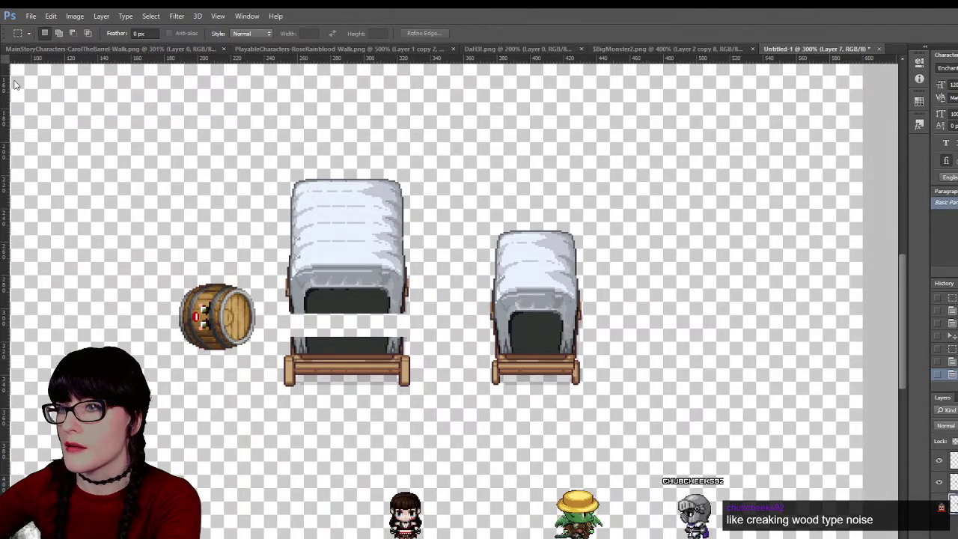
# Check how the sideways barrel fits the taller opening at a smaller view scale and return it to the wagon's left
pyautogui.press('v')
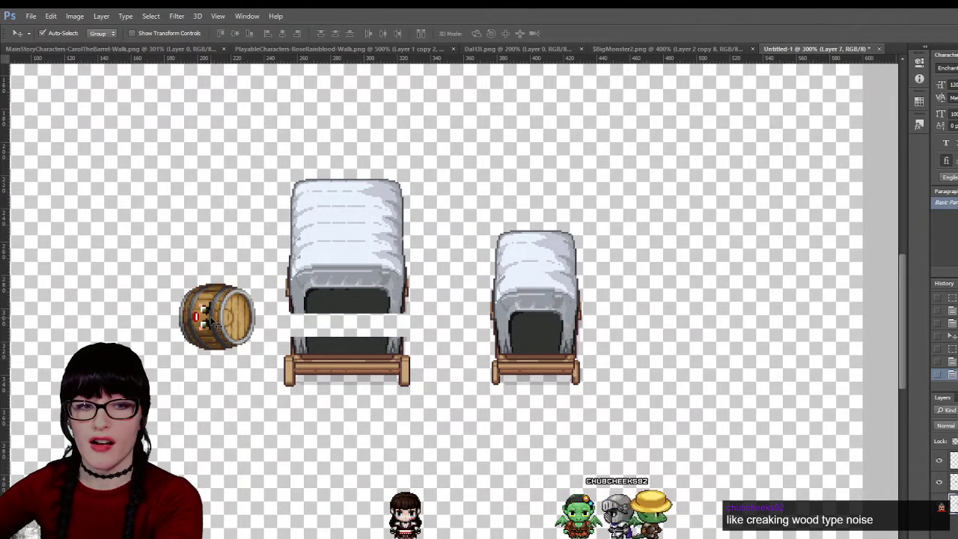
pyautogui.moveTo(209, 320); pyautogui.dragTo(342, 328)
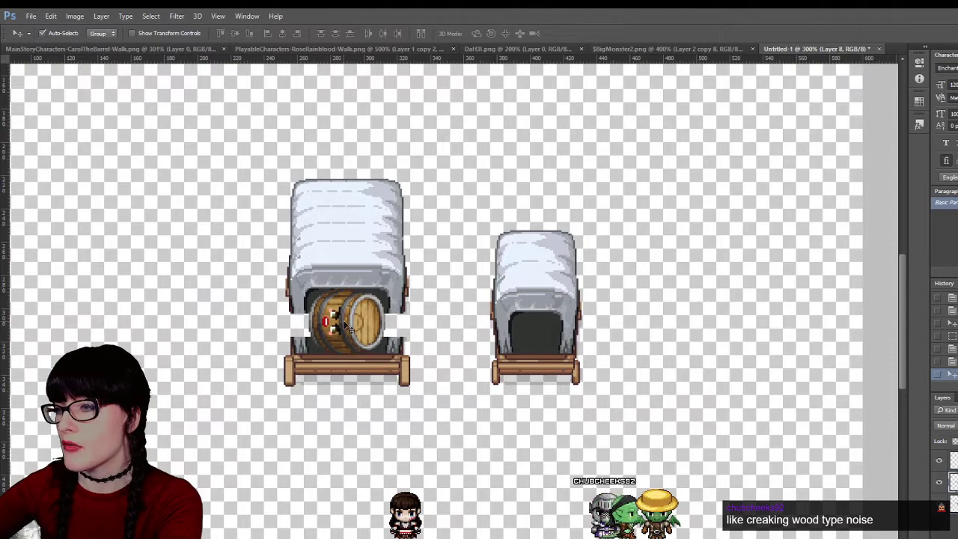
pyautogui.press('Up')
pyautogui.press('Up')
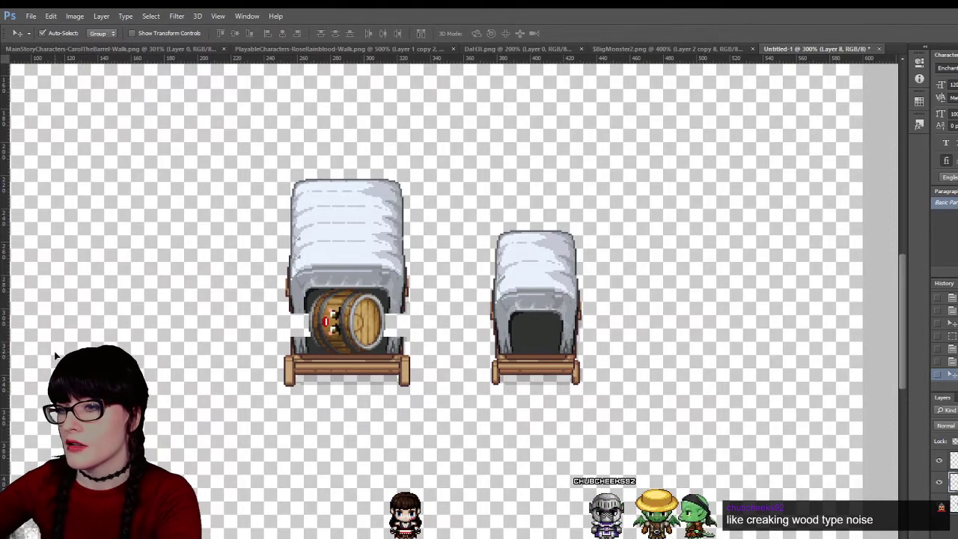
pyautogui.press('z')
pyautogui.keyDown('alt'); pyautogui.click(514, 333); pyautogui.keyUp('alt')
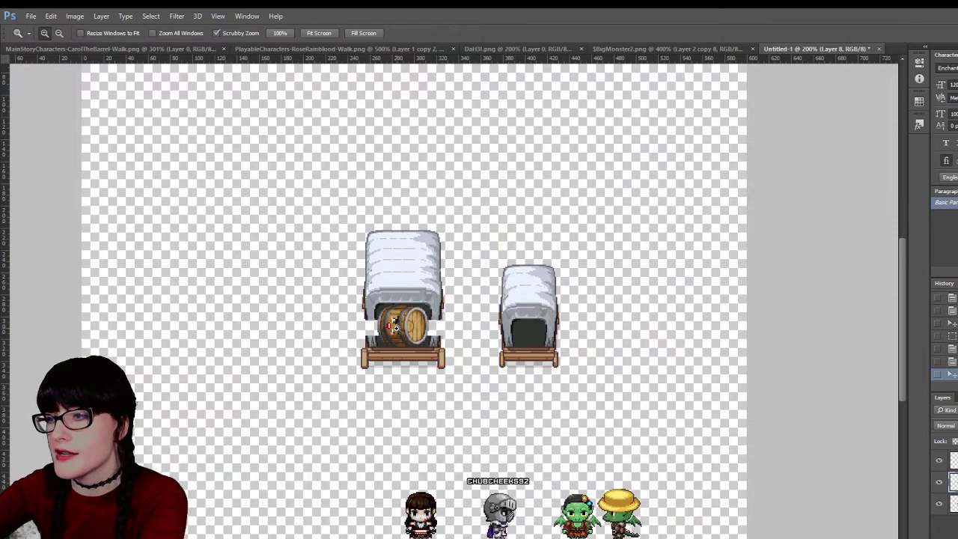
pyautogui.press('v')
pyautogui.moveTo(413, 309); pyautogui.dragTo(323, 323)
pyautogui.press('z')
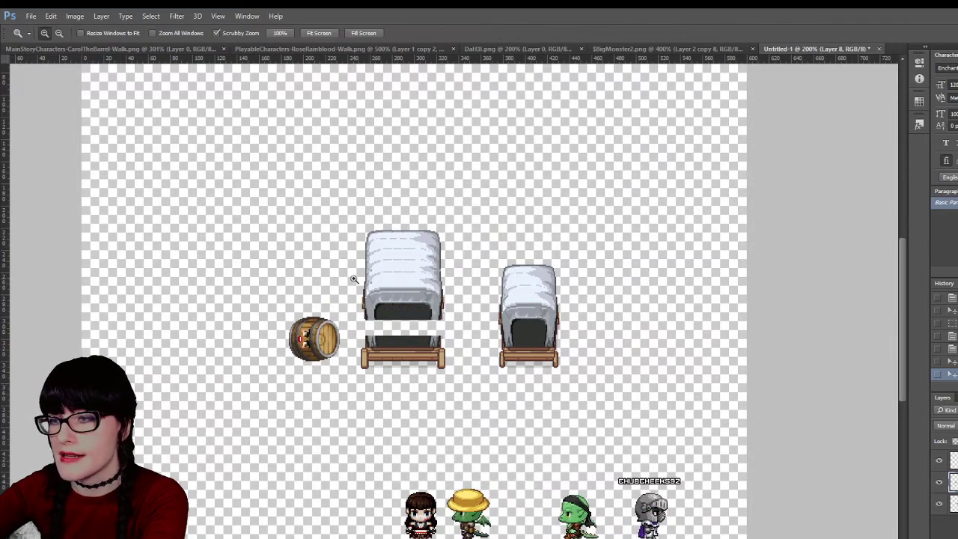
pyautogui.click(391, 285)
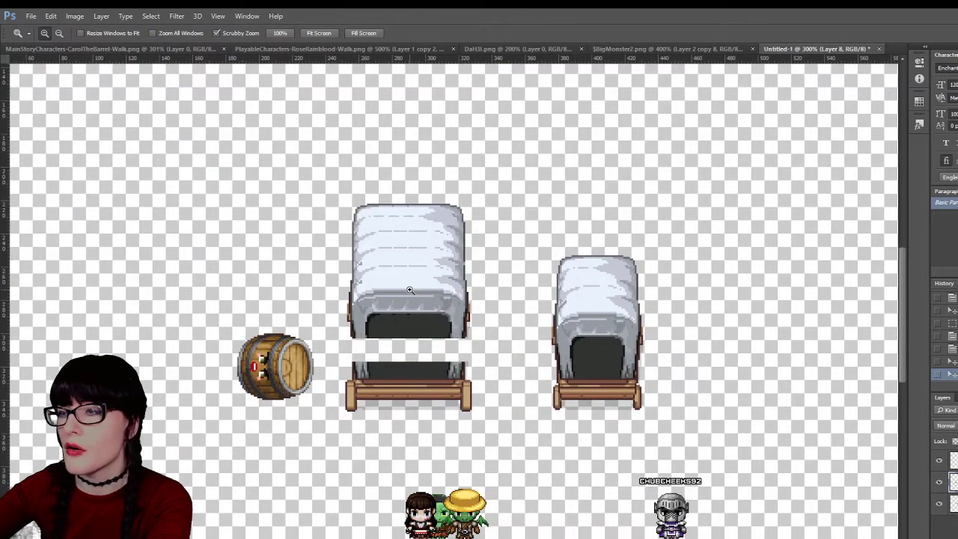
pyautogui.click(410, 290)
pyautogui.keyDown('alt'); pyautogui.click(436, 274); pyautogui.keyUp('alt')
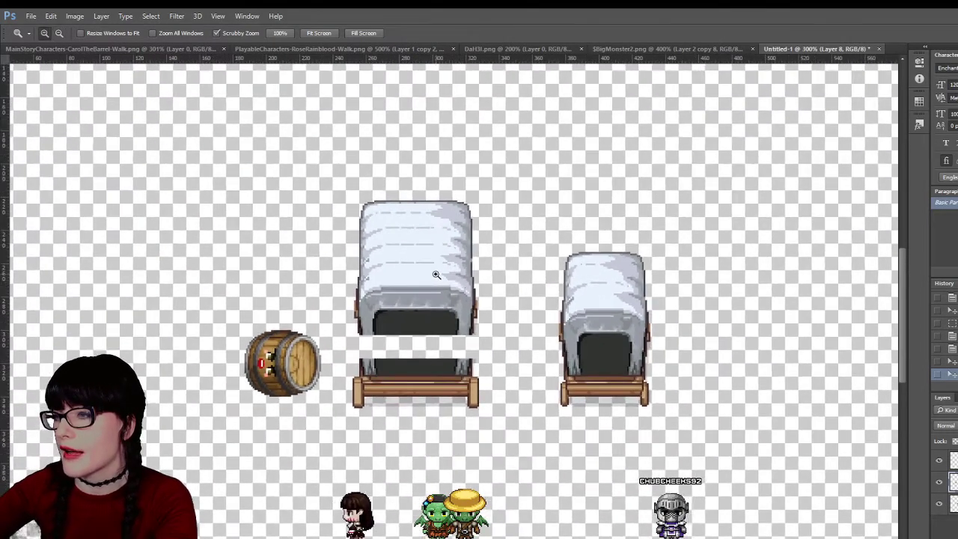
# Place the barrel in the wagon opening, rotate it upright to compare its fit, and move it back to the wagon's left
pyautogui.keyDown('alt'); pyautogui.click(434, 329); pyautogui.keyUp('alt')
pyautogui.press('v')
pyautogui.moveTo(339, 357); pyautogui.dragTo(429, 347)
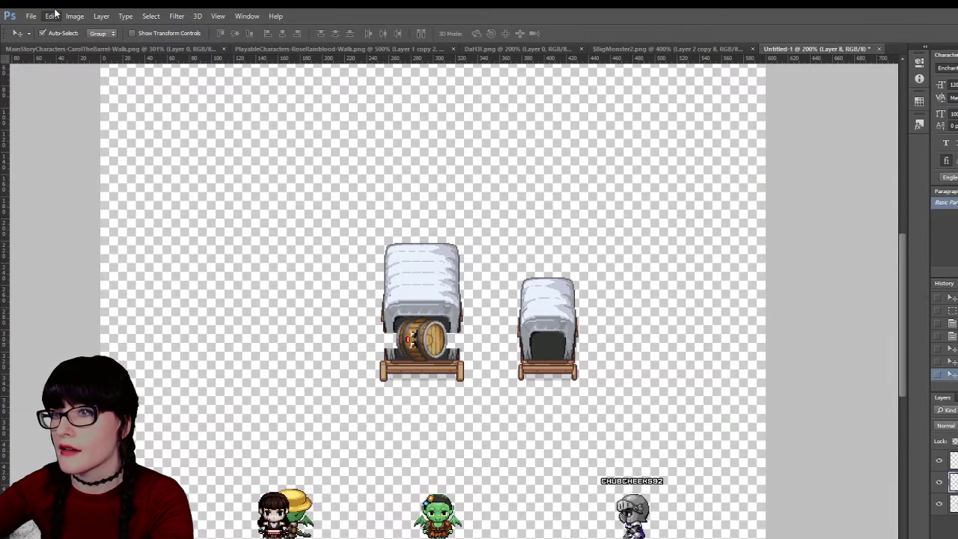
pyautogui.click(261, 349)
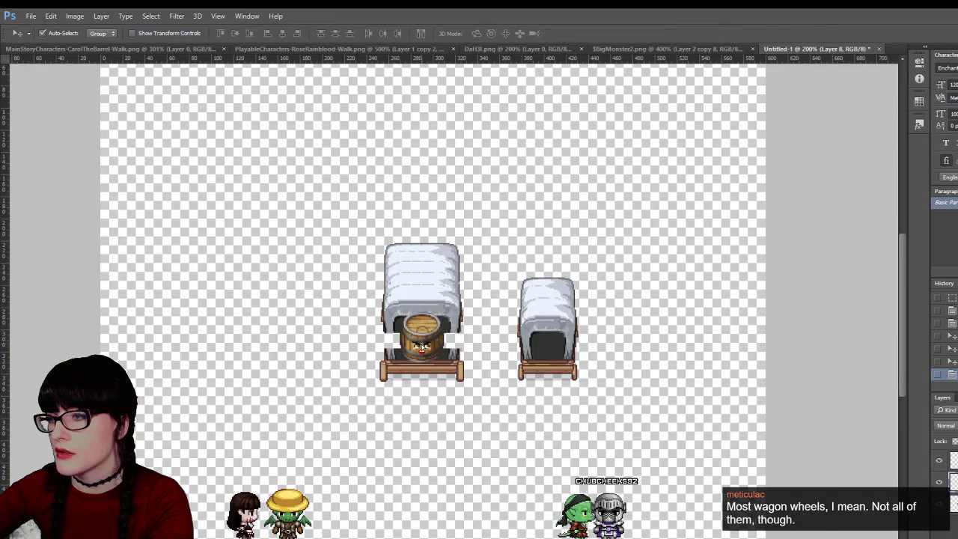
pyautogui.moveTo(422, 346); pyautogui.dragTo(319, 349)
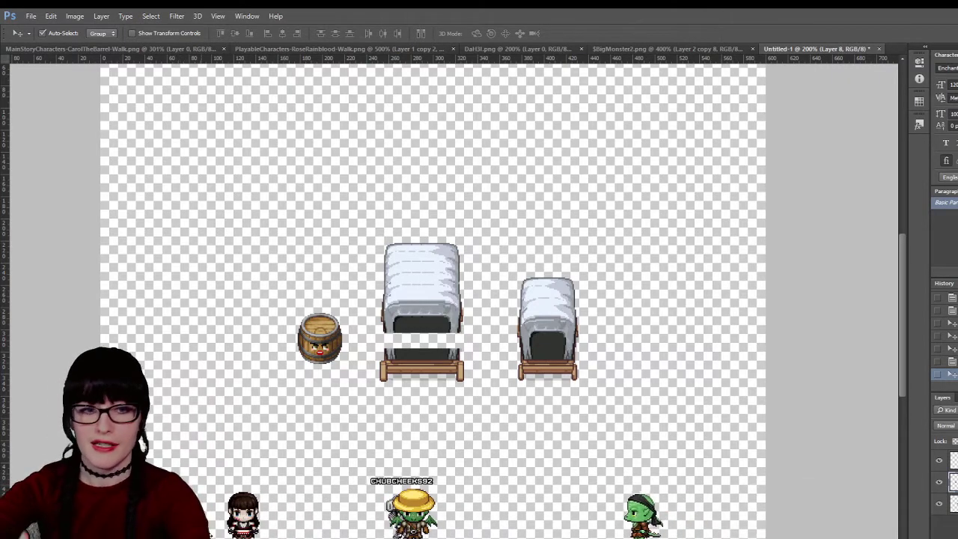
# Check the upright barrel against the gap in the enlarged wagon and set it back down beside the wagon
pyautogui.moveTo(326, 343); pyautogui.dragTo(428, 343)
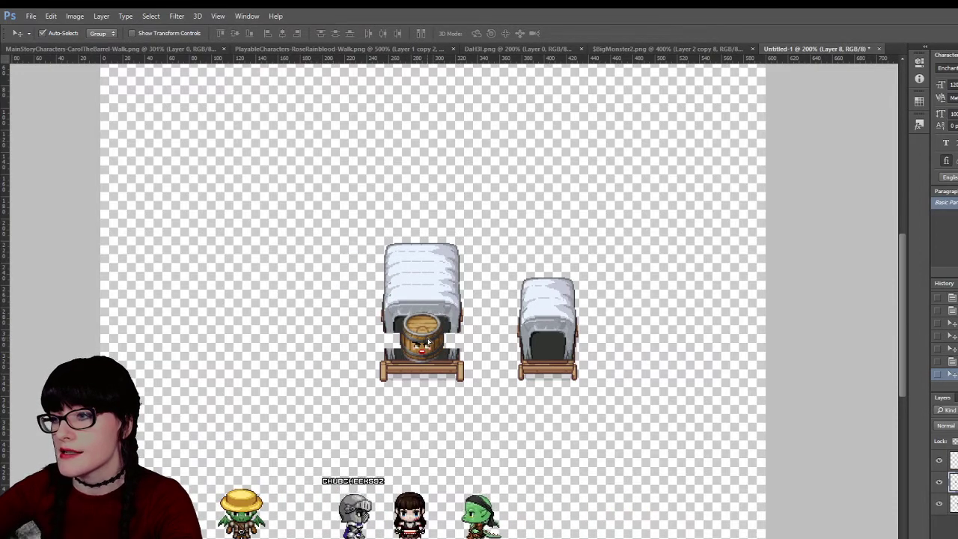
pyautogui.moveTo(428, 342); pyautogui.dragTo(320, 359)
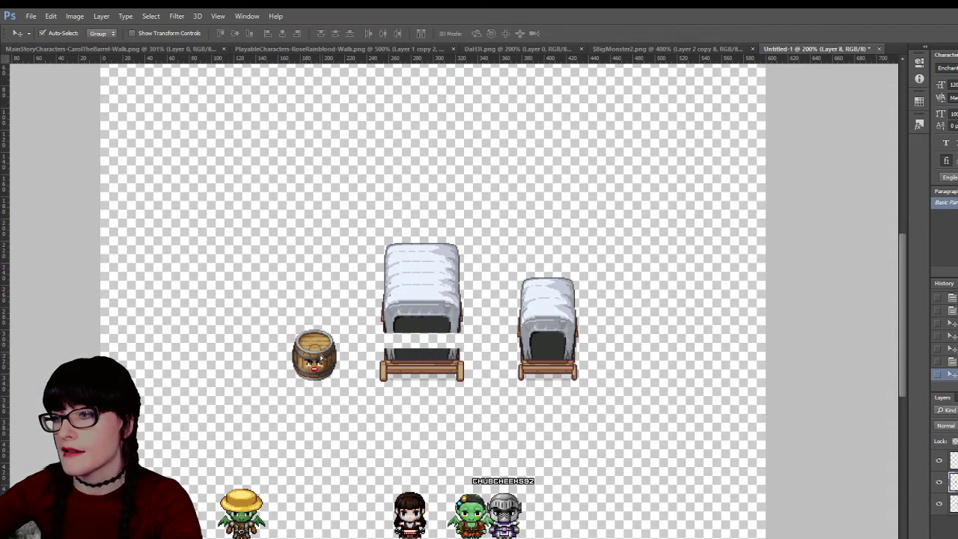
# Duplicate a strip from the upper edge of the enlarged wagon's lower section and raise it to narrow the gap
pyautogui.press('z')
pyautogui.click(450, 358)
pyautogui.click(406, 301)
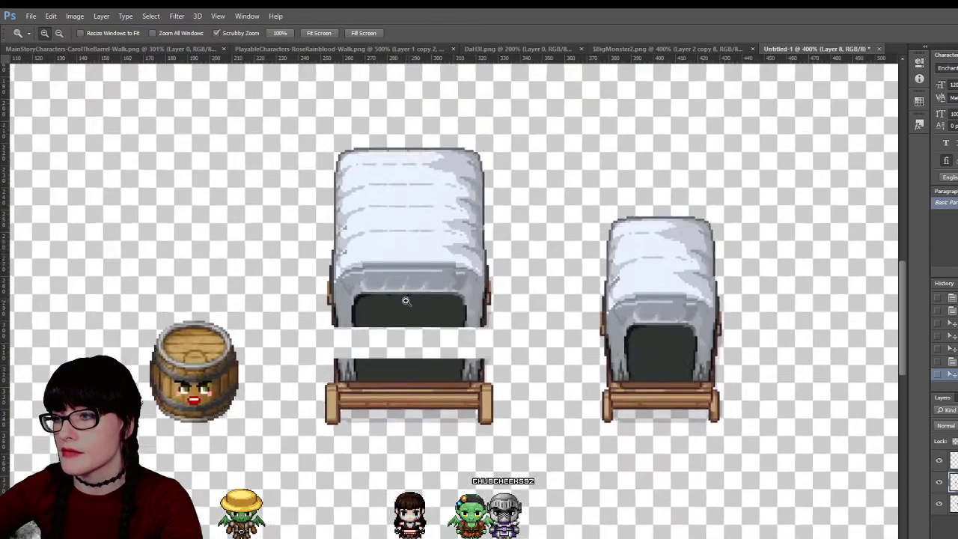
pyautogui.click(407, 302)
pyautogui.press('m')
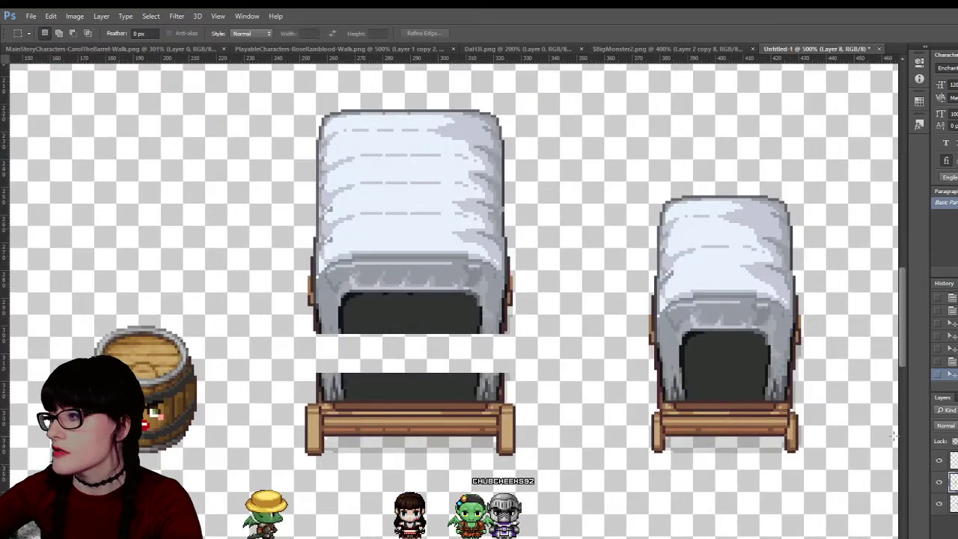
pyautogui.click(938, 482)
pyautogui.click(939, 481)
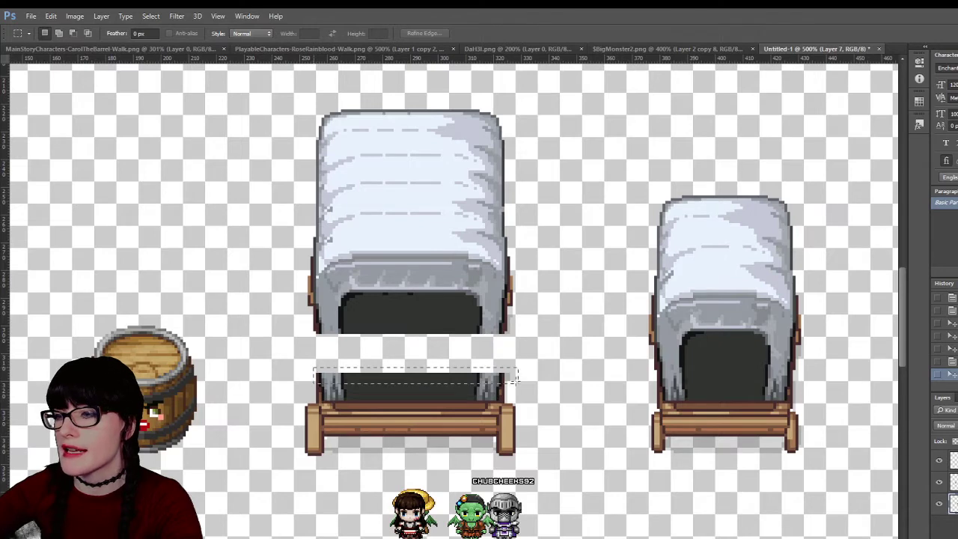
pyautogui.moveTo(530, 383); pyautogui.dragTo(533, 385)
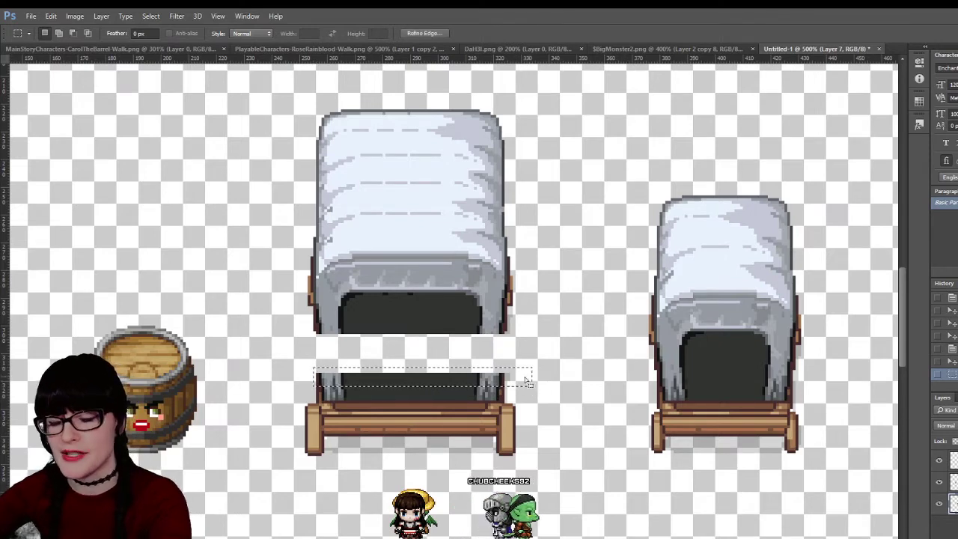
pyautogui.hotkey('ctrl', 'j')
pyautogui.click(4, 72)
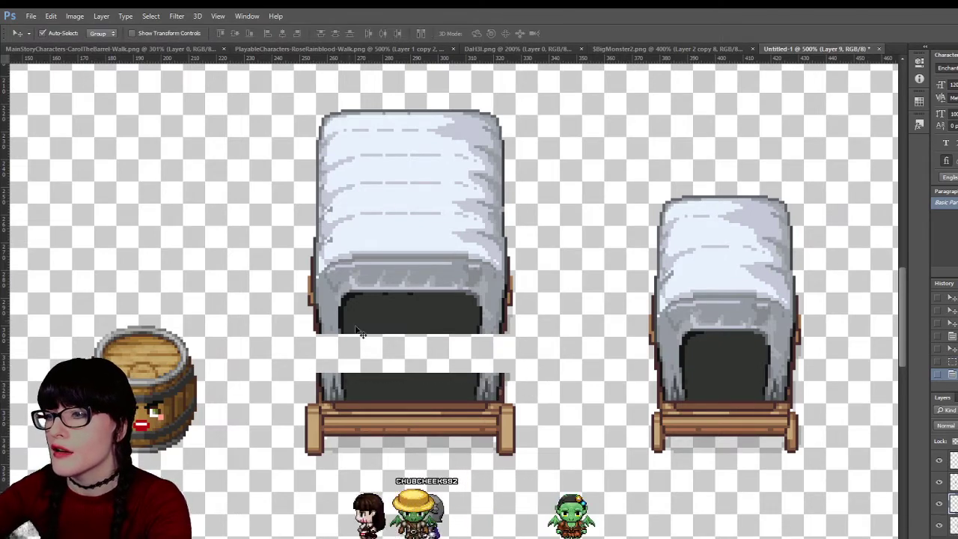
pyautogui.moveTo(339, 377)
pyautogui.mouseDown()
pyautogui.moveTo(336, 359)
pyautogui.moveTo(339, 367)
pyautogui.mouseUp()
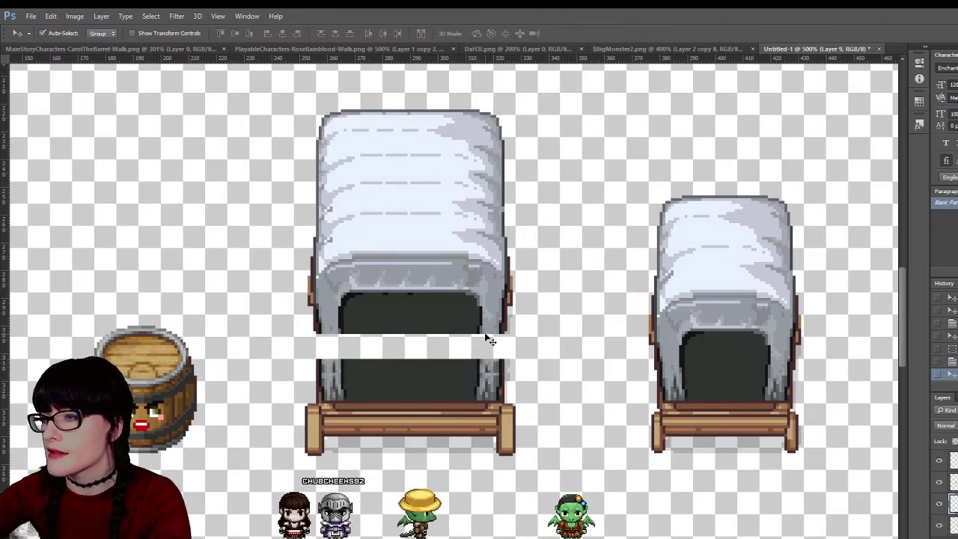
# Duplicate a strip from the lower edge of the wagon's upper section and move it down into the gap
pyautogui.press('m')
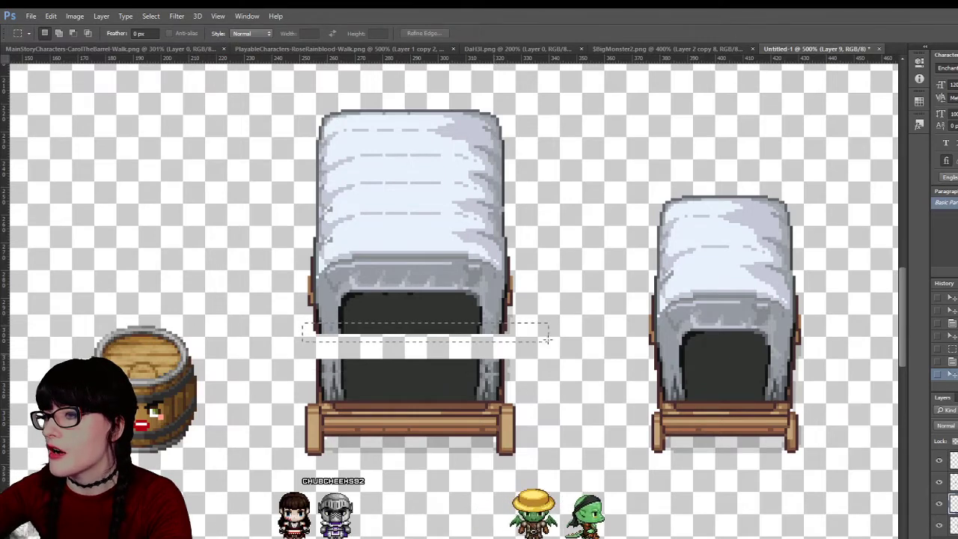
pyautogui.moveTo(548, 339); pyautogui.dragTo(548, 334)
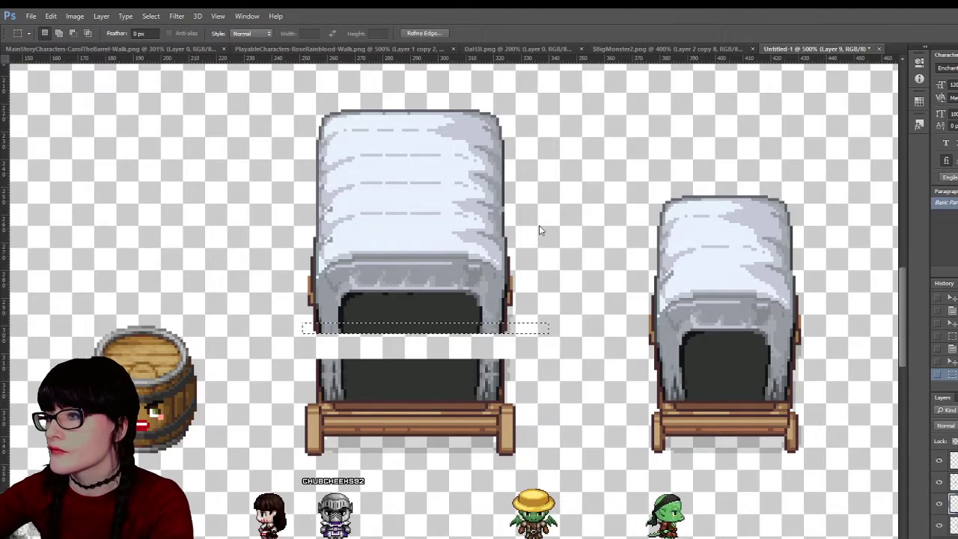
pyautogui.click(953, 482)
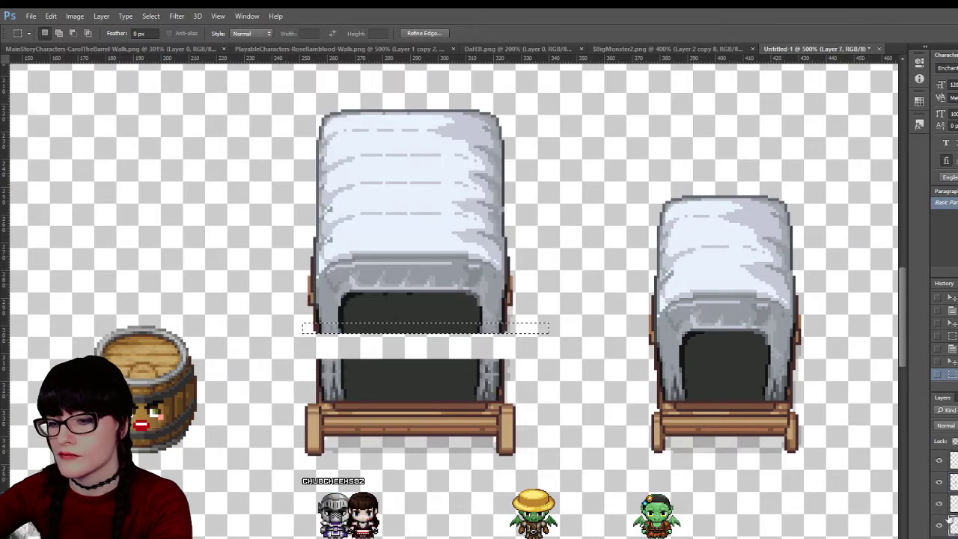
pyautogui.hotkey('ctrl', 'j')
pyautogui.press('v')
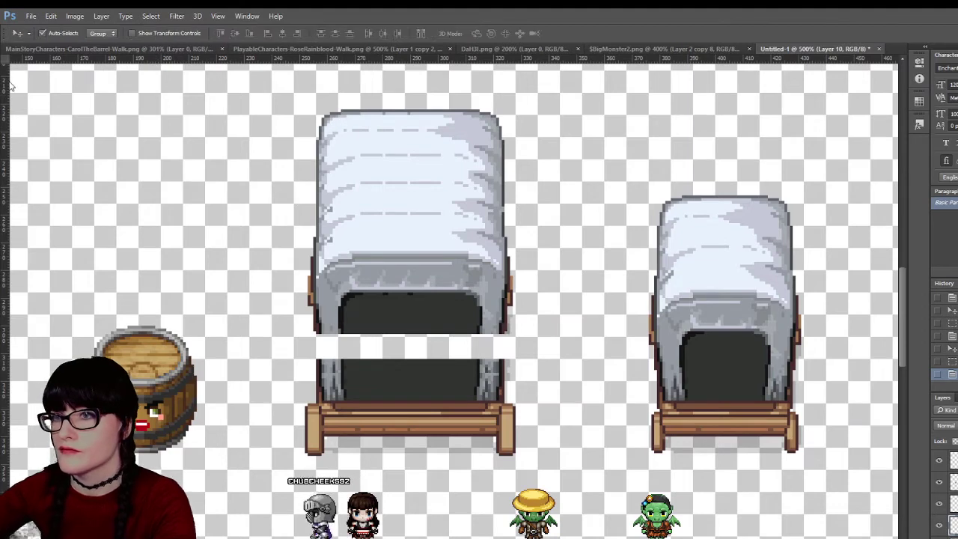
pyautogui.moveTo(381, 342); pyautogui.dragTo(381, 345)
# Hide the barrel and small wagon layers, then copy another thin strip from the lower section's upper edge and shift it up
pyautogui.click(451, 365)
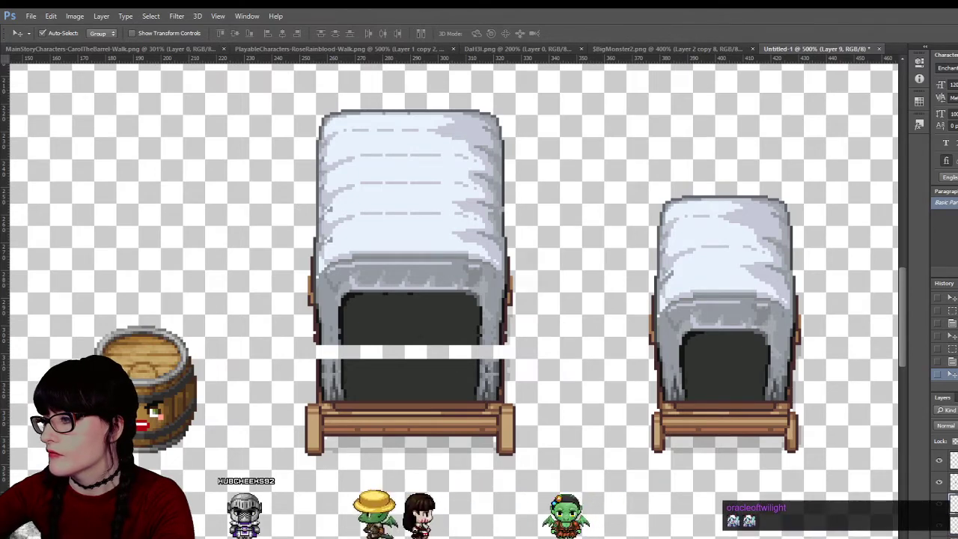
pyautogui.click(938, 482)
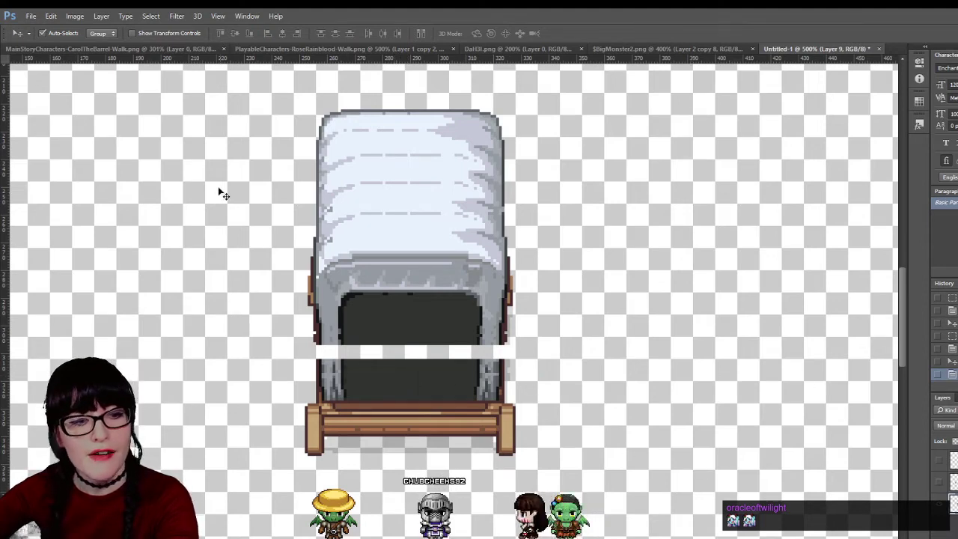
pyautogui.press('m')
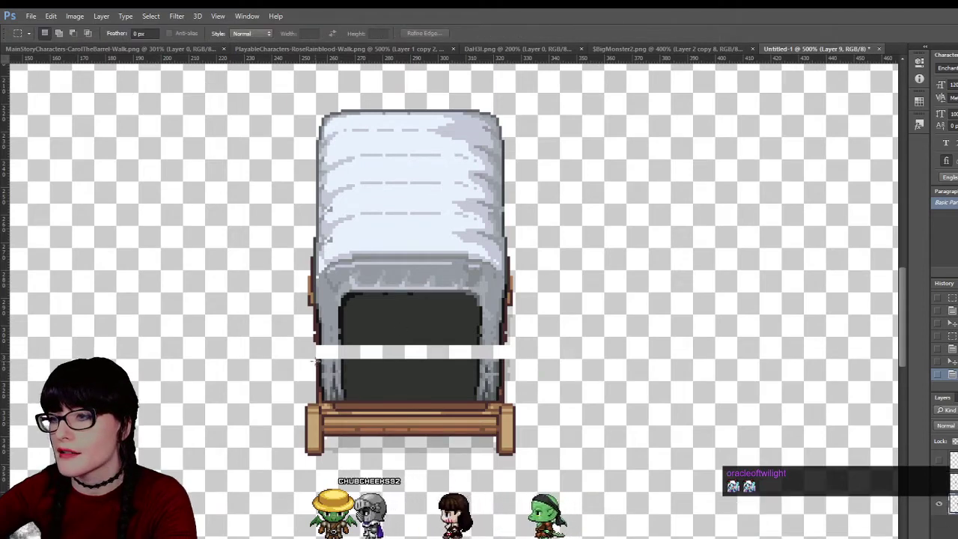
pyautogui.moveTo(315, 360); pyautogui.dragTo(539, 367)
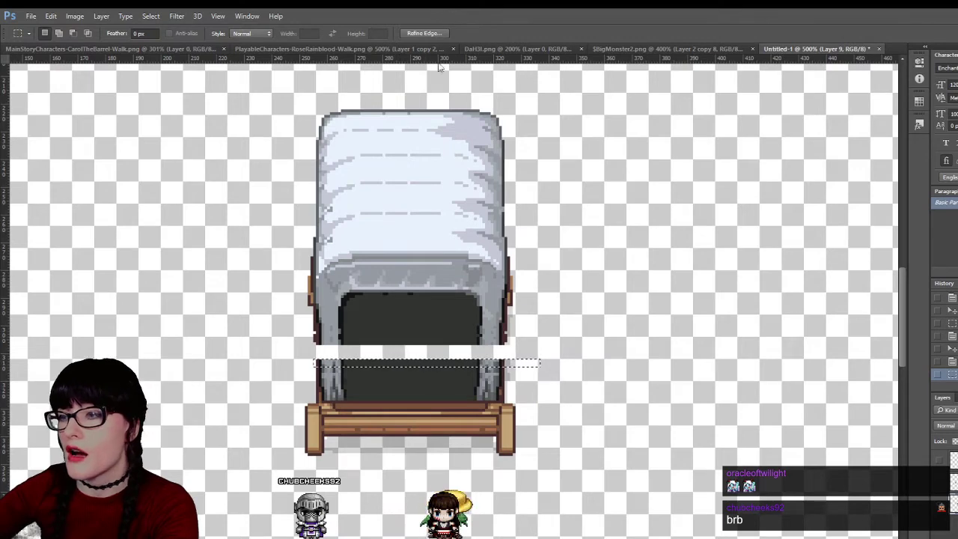
pyautogui.hotkey('ctrl', 'j')
pyautogui.press('v')
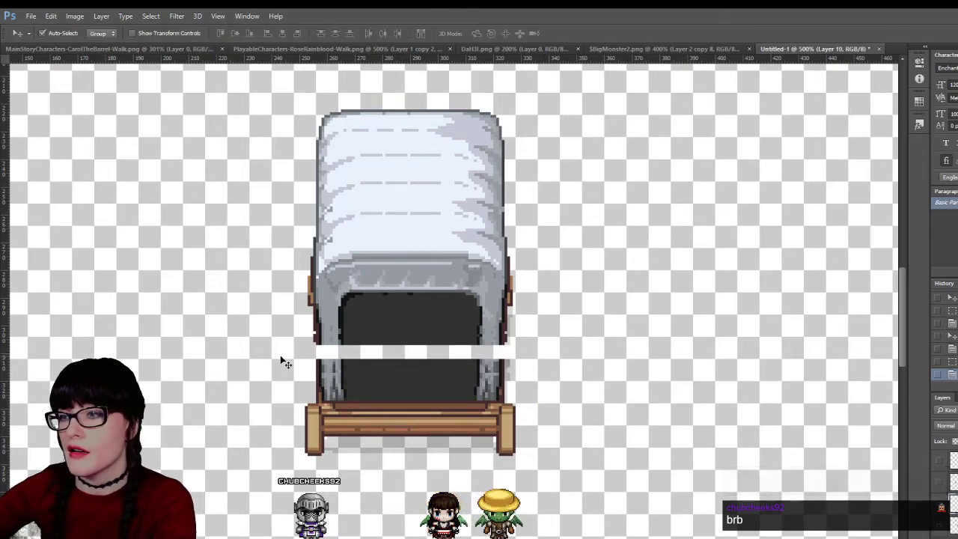
pyautogui.moveTo(329, 360); pyautogui.dragTo(332, 357)
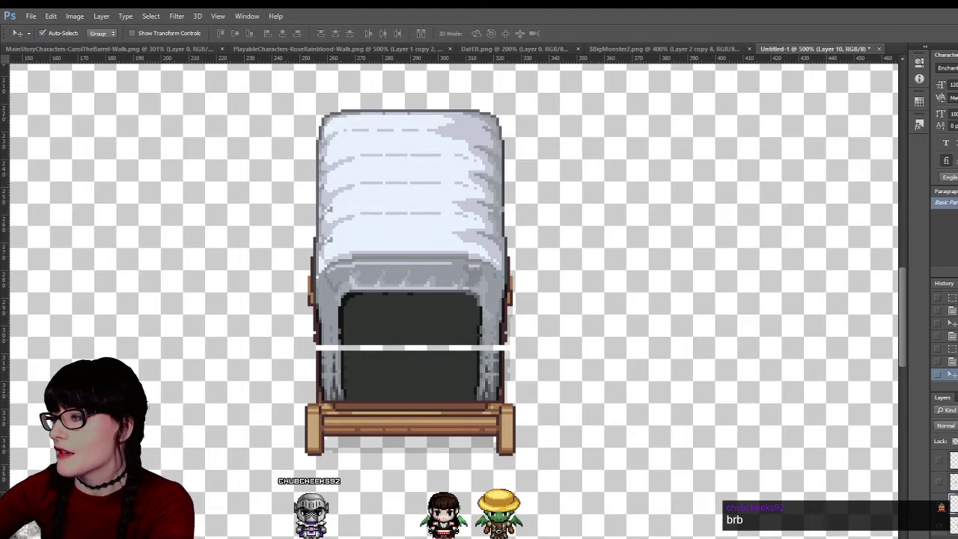
# Close the remaining gap with a thin strip copied from the upper section's lower edge, and merge the wagon pieces
pyautogui.hotkey('alt', '[')
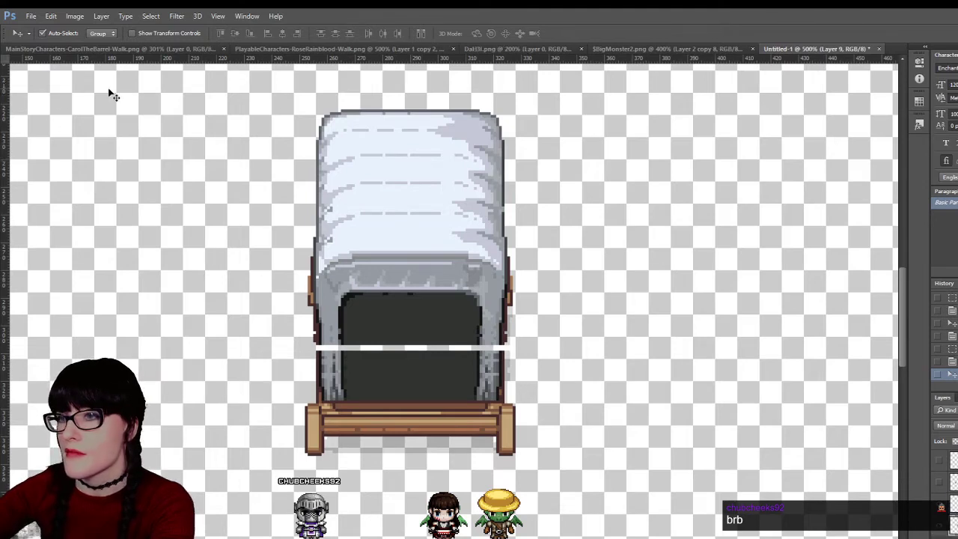
pyautogui.press('m')
pyautogui.moveTo(310, 337); pyautogui.dragTo(520, 343)
pyautogui.hotkey('ctrl', 'j')
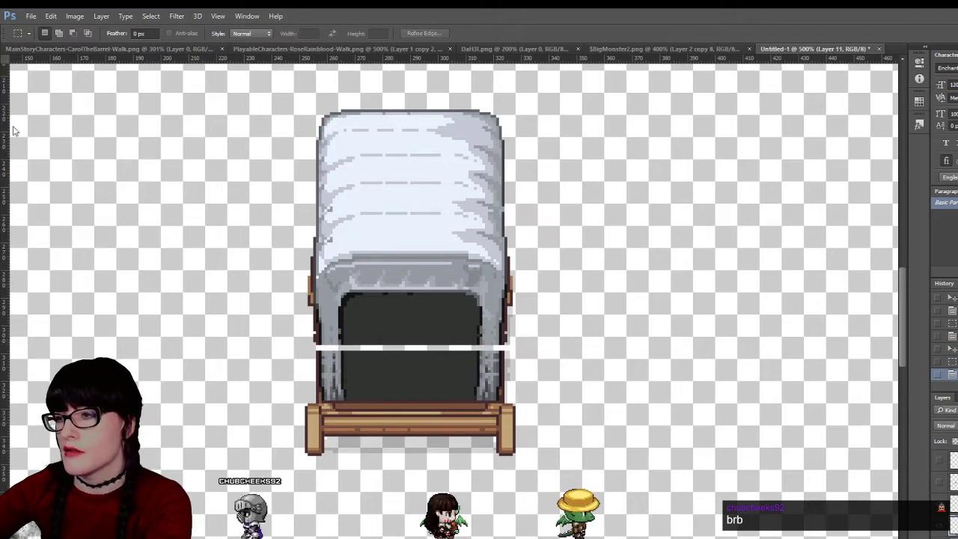
pyautogui.click(14, 87)
pyautogui.moveTo(400, 344); pyautogui.dragTo(399, 350)
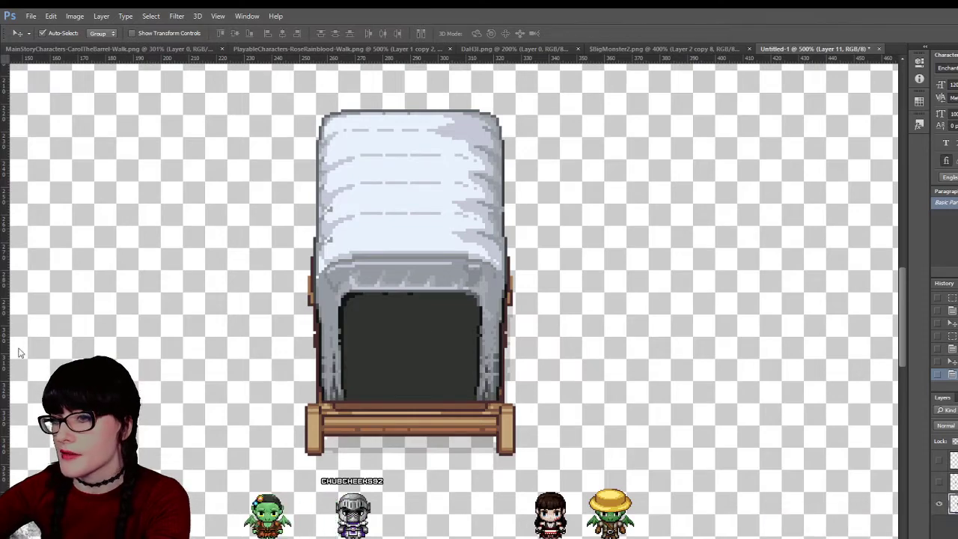
# Delete the stray edge pixels protruding from both sides of the wagon beside the filled-in section, and deselect
pyautogui.press('z')
pyautogui.moveTo(380, 325); pyautogui.dragTo(397, 366)
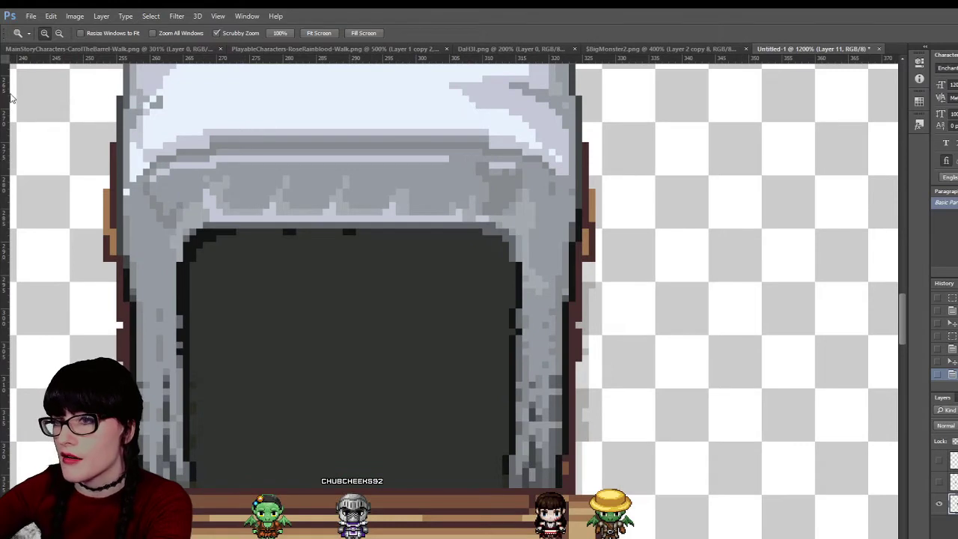
pyautogui.press('m')
pyautogui.moveTo(635, 443); pyautogui.dragTo(641, 448)
pyautogui.press('Delete')
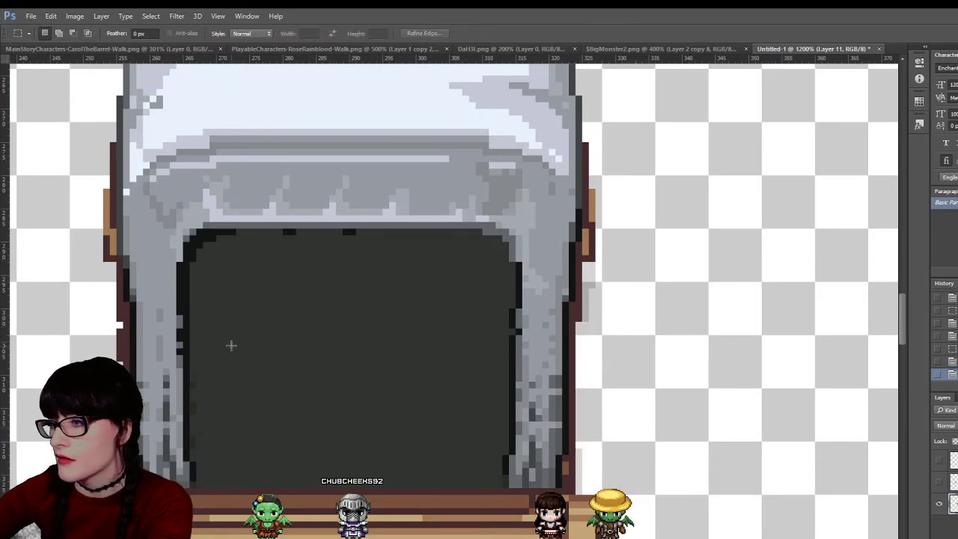
pyautogui.moveTo(123, 322); pyautogui.dragTo(83, 456)
pyautogui.press('Delete')
pyautogui.hotkey('ctrl', 'd')
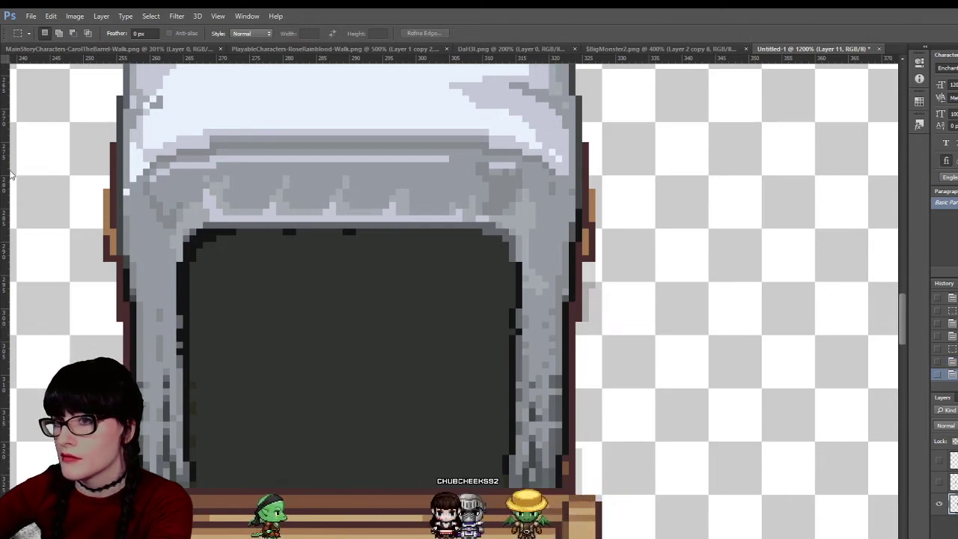
# Clean up the uneven black pixels around the wagon opening's sides and upper edge with the Pencil and sampled neighbouring colours
pyautogui.press('b')
pyautogui.press('i')
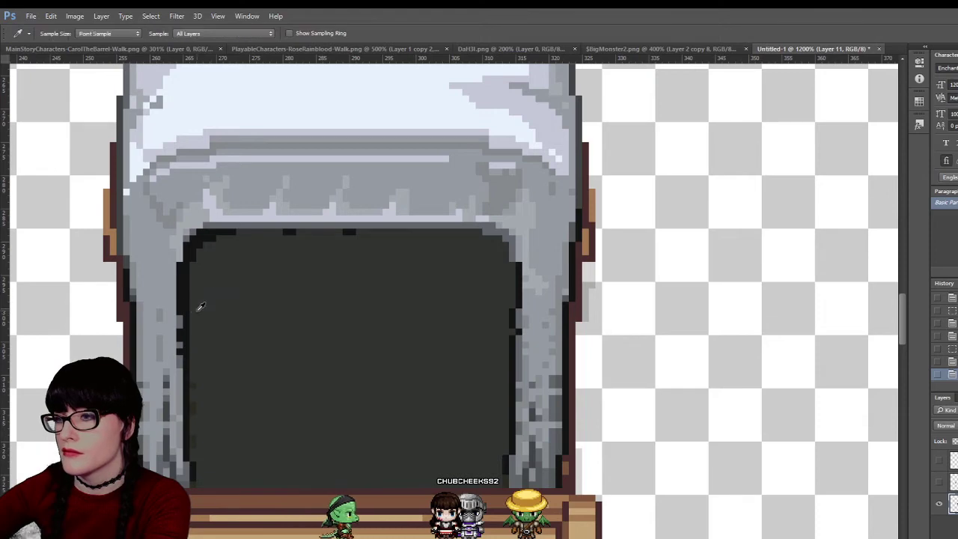
pyautogui.press('b')
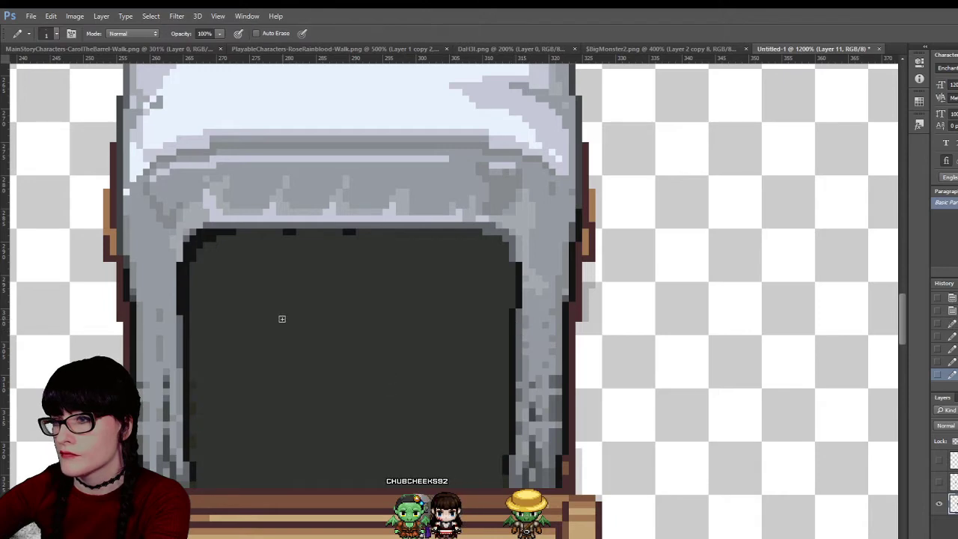
pyautogui.press('i')
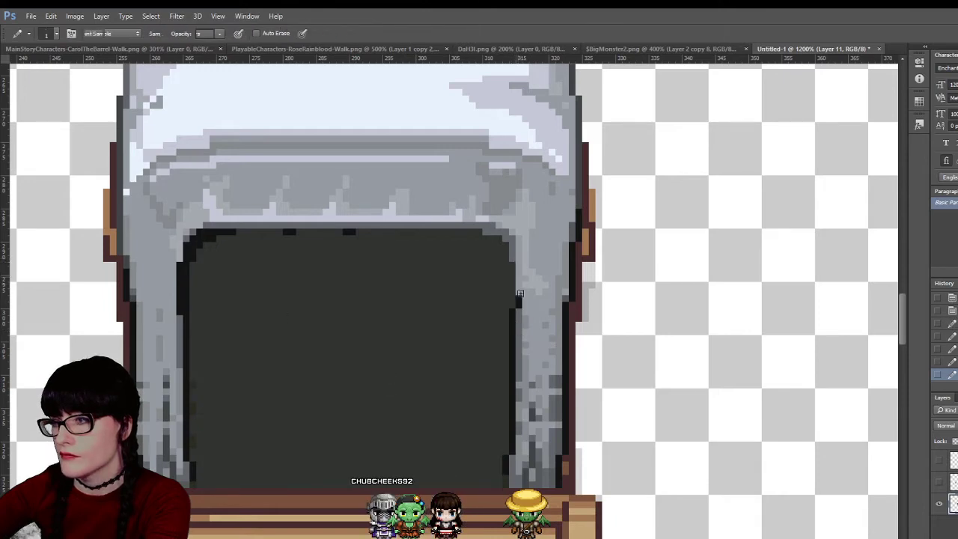
pyautogui.press('b')
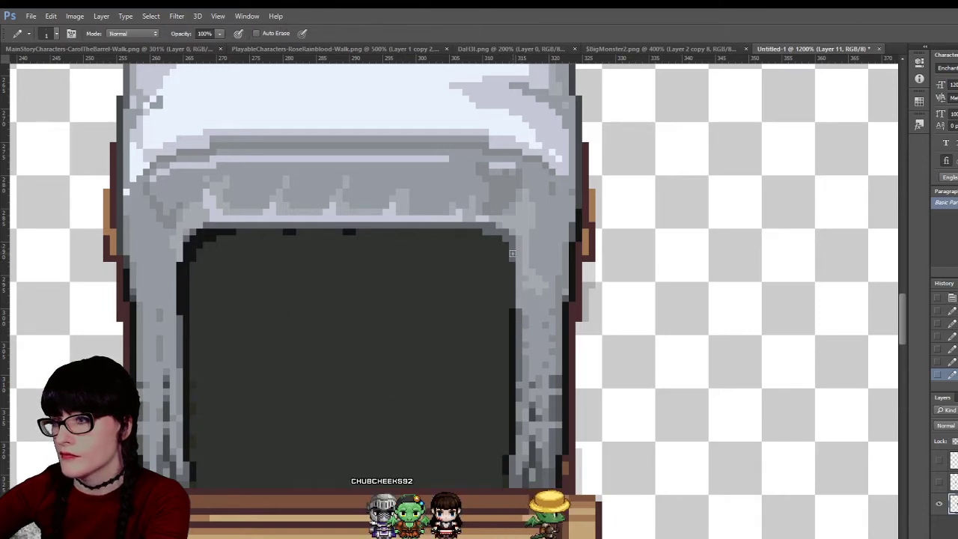
pyautogui.press('i')
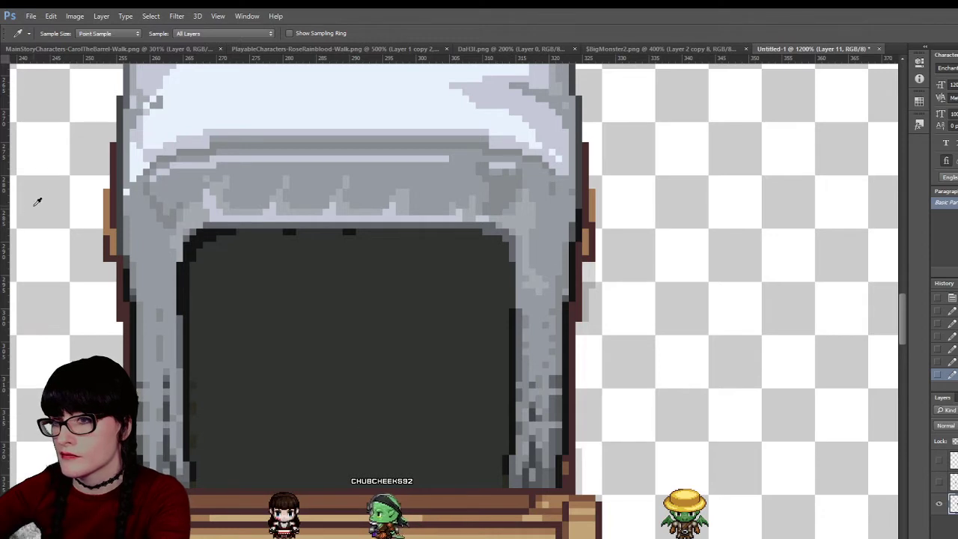
pyautogui.press('b')
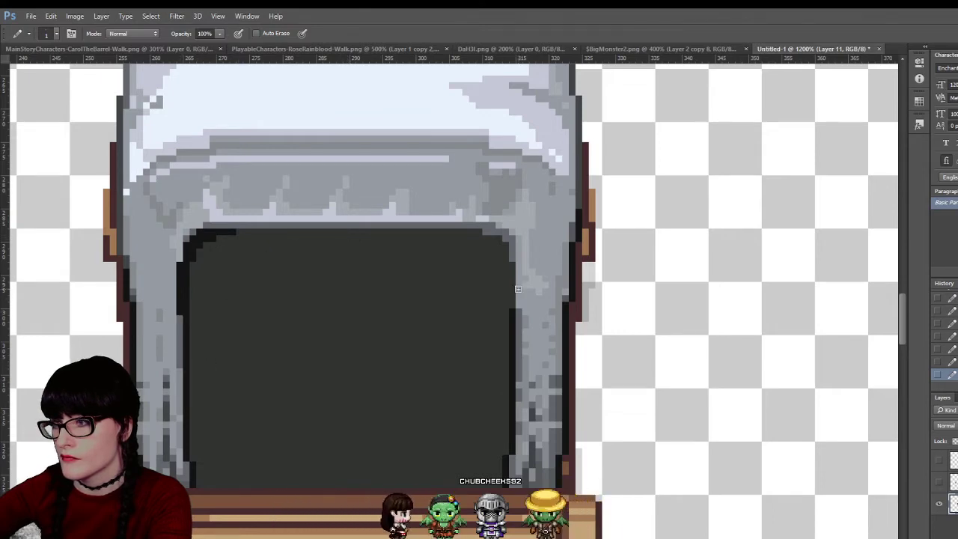
# Vary the dashed fold lines across the wagon canopy with the Pencil, shifting their gaps and lengths so the rows stop repeating
pyautogui.scroll(1, 483, 257)
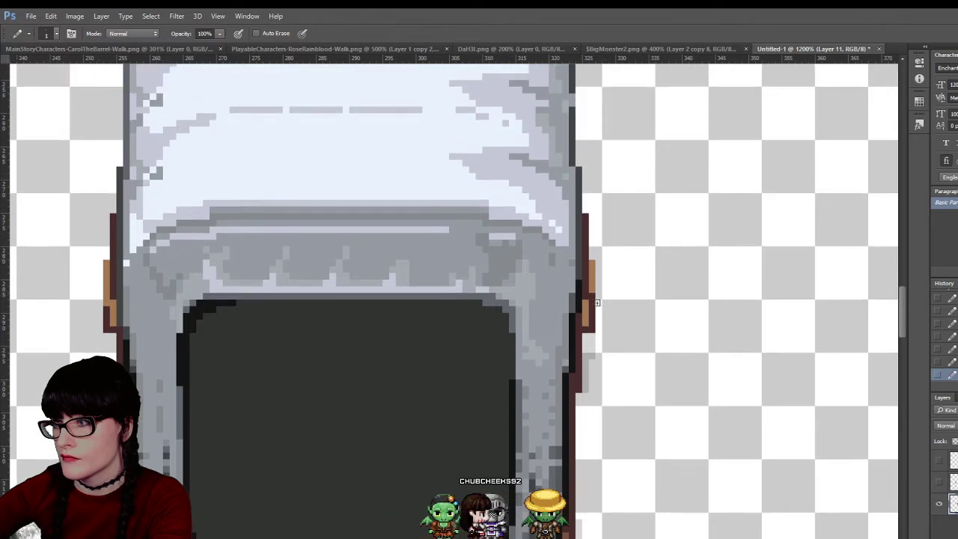
pyautogui.scroll(-2, 611, 280)
pyautogui.scroll(-3, 597, 296)
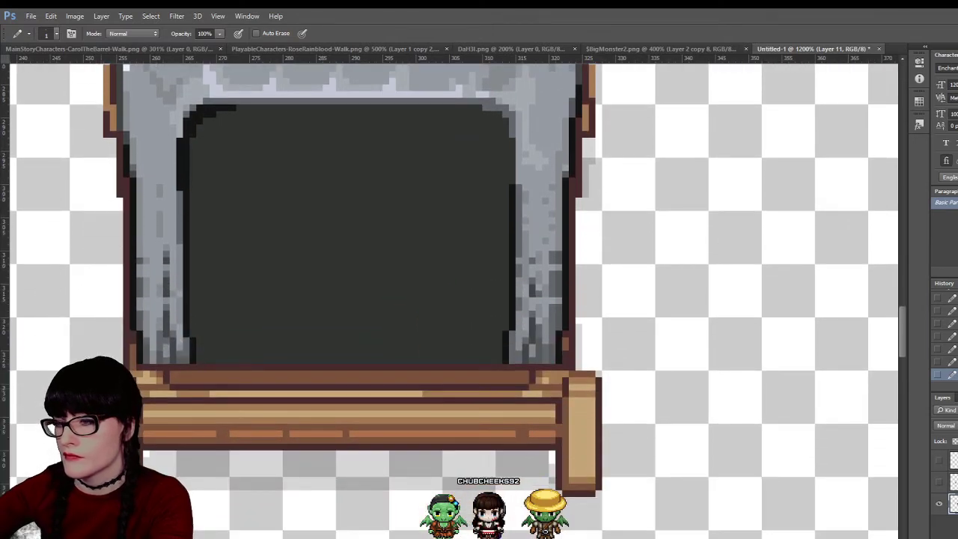
pyautogui.scroll(8, 382, 347)
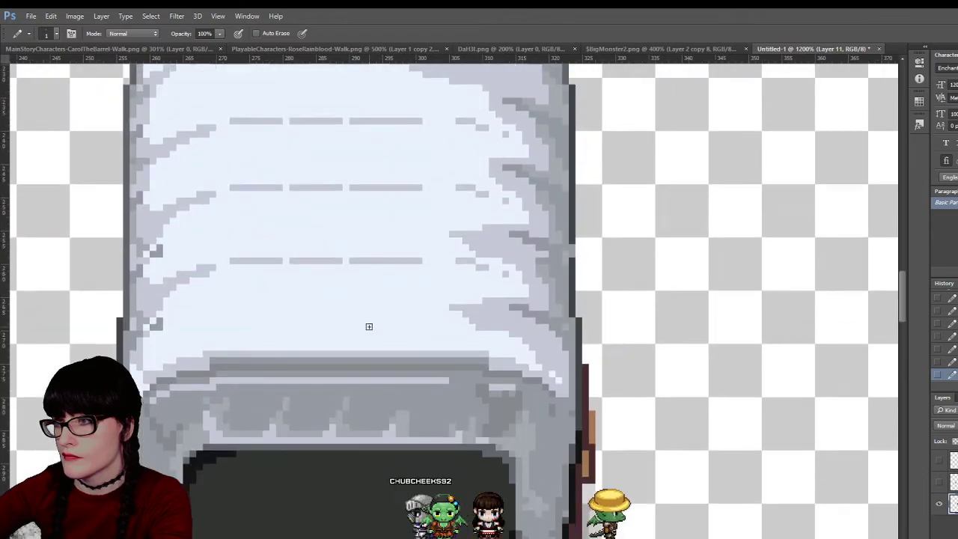
pyautogui.scroll(3, 367, 323)
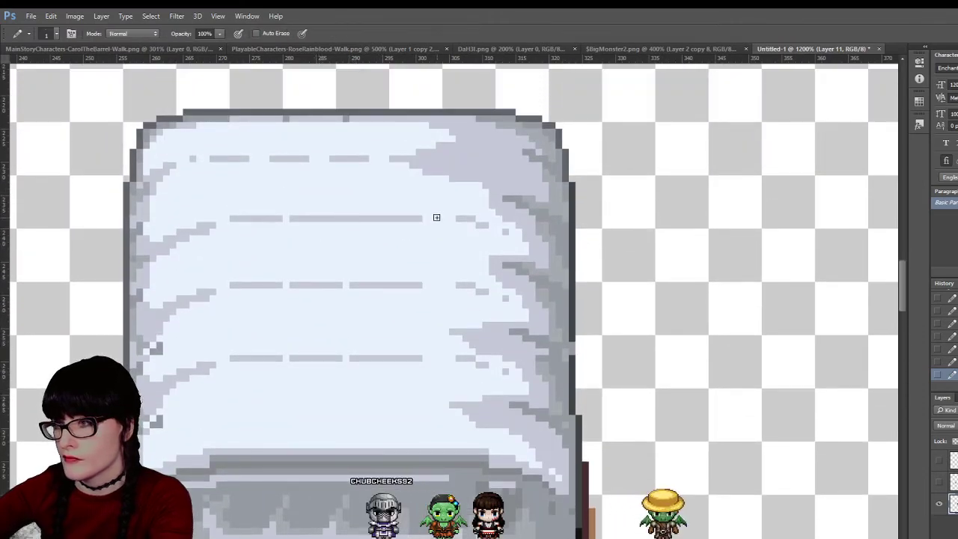
pyautogui.click(225, 283)
pyautogui.moveTo(424, 358); pyautogui.dragTo(430, 360)
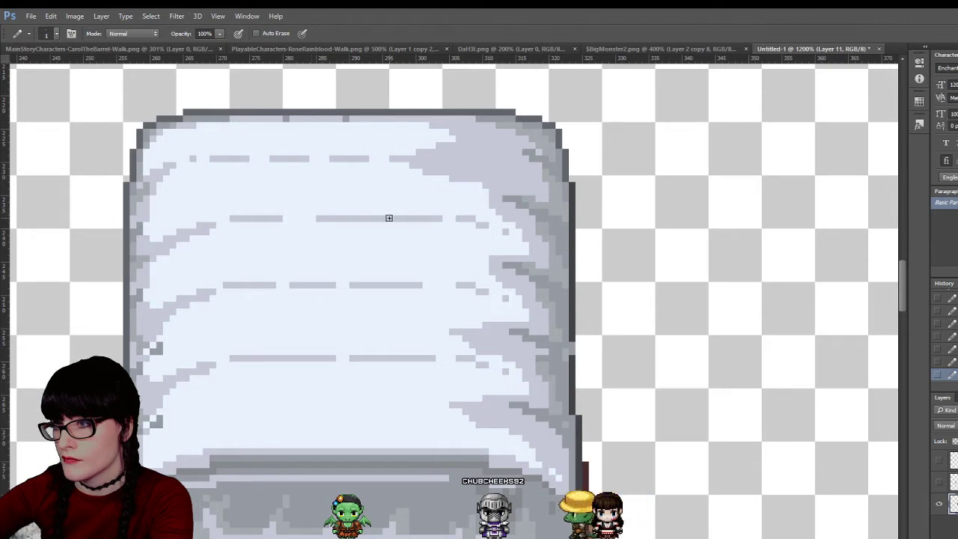
pyautogui.click(356, 285)
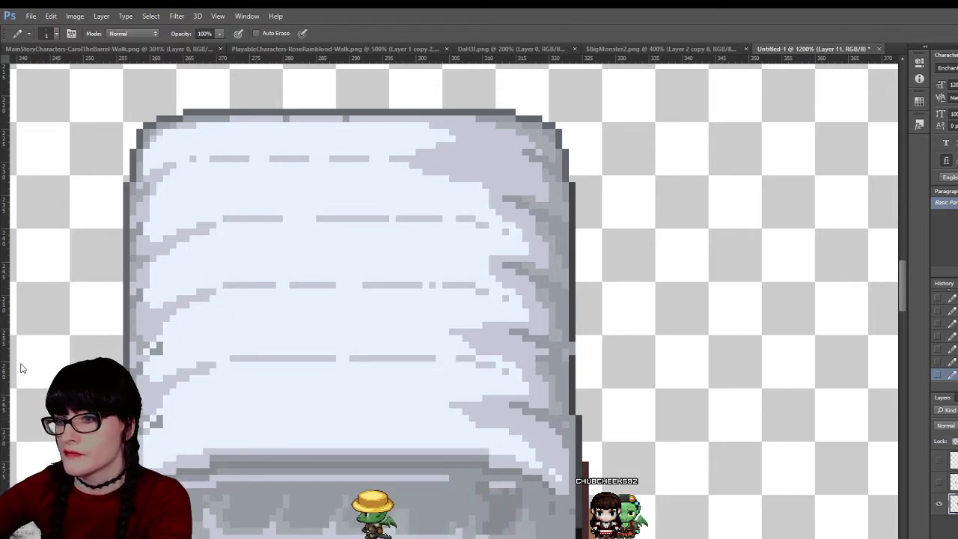
# Show the barrel and small wagon layers again beside the enlarged wagon at 300% zoom
pyautogui.press('z')
pyautogui.keyDown('alt'); pyautogui.click(463, 348); pyautogui.keyUp('alt')
pyautogui.keyDown('alt'); pyautogui.click(465, 348); pyautogui.keyUp('alt')
pyautogui.keyDown('alt'); pyautogui.click(566, 413); pyautogui.keyUp('alt')
pyautogui.keyDown('alt'); pyautogui.click(566, 413); pyautogui.keyUp('alt')
pyautogui.keyDown('alt'); pyautogui.click(566, 414); pyautogui.keyUp('alt')
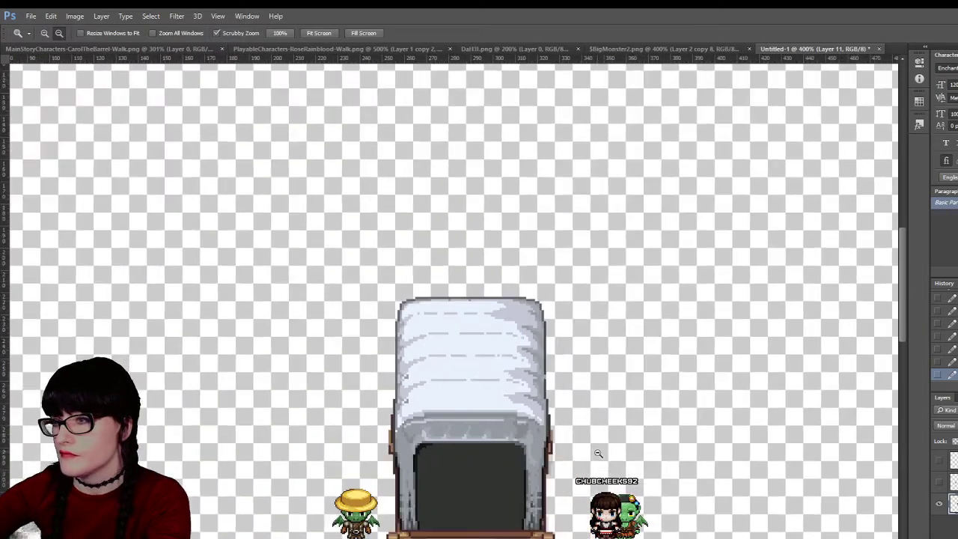
pyautogui.keyDown('alt'); pyautogui.click(596, 451); pyautogui.keyUp('alt')
pyautogui.hscroll(3, 453, 300)
pyautogui.scroll(-1, 454, 299)
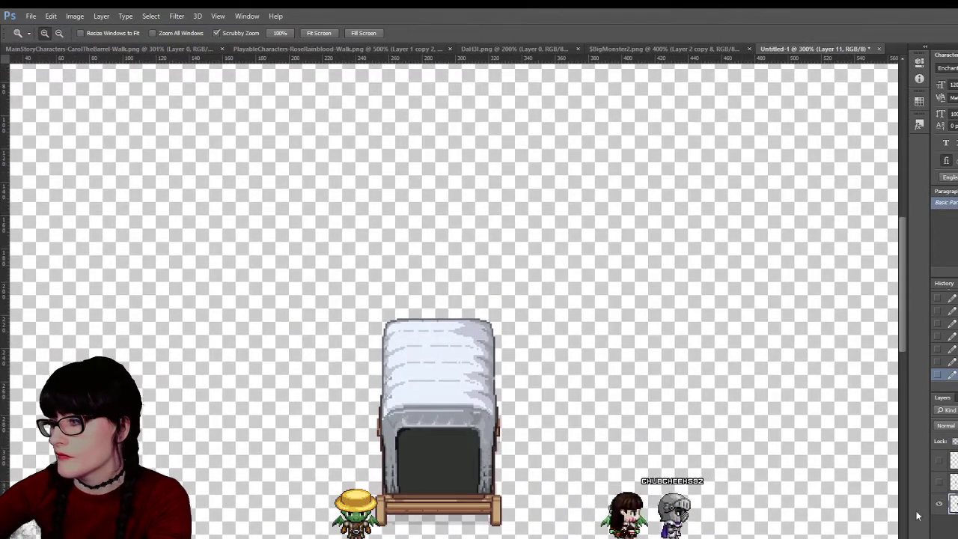
pyautogui.click(940, 483)
pyautogui.click(940, 463)
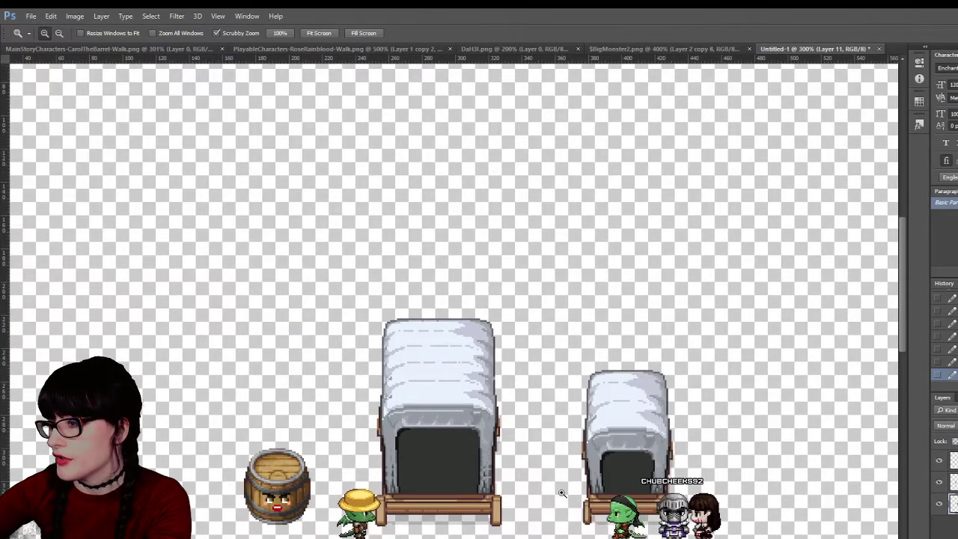
# Compare the enlarged wagon's canopy and opening with the original small wagon, toggling the enlarged wagon's layer visibility
pyautogui.scroll(-2, 553, 515)
pyautogui.scroll(-2, 553, 515)
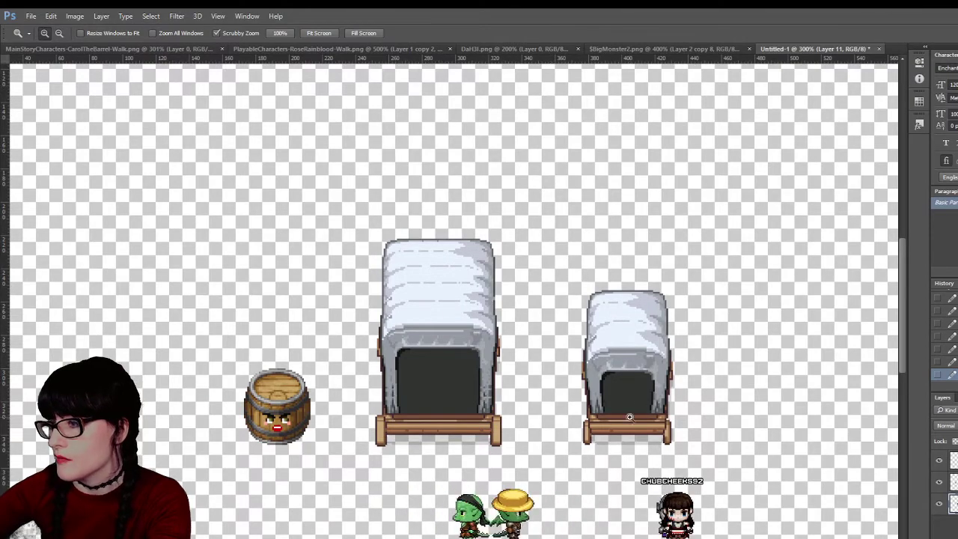
pyautogui.click(649, 383)
pyautogui.click(649, 384)
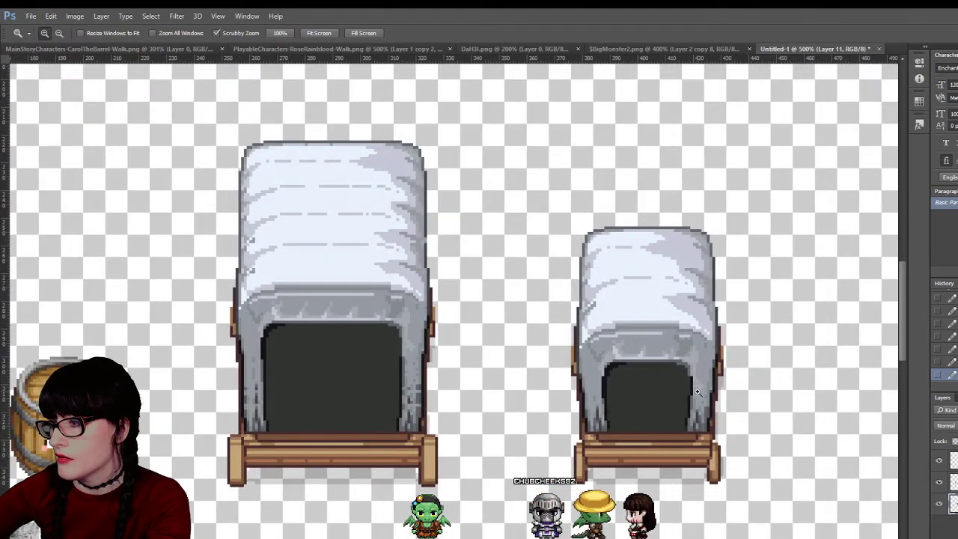
pyautogui.click(305, 362)
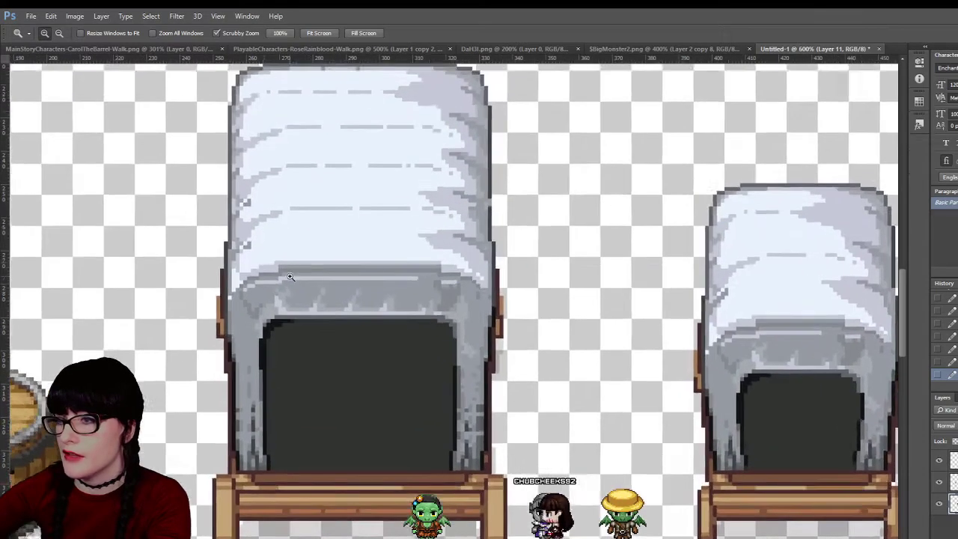
pyautogui.click(290, 277)
pyautogui.click(290, 277)
pyautogui.click(938, 504)
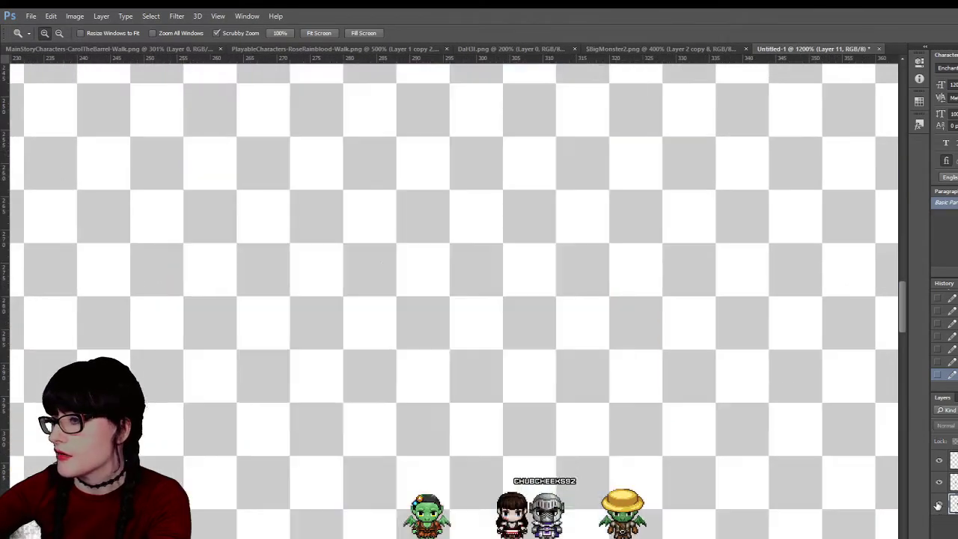
pyautogui.click(939, 504)
# Extend the black outline upward along the right inner side of the enlarged wagon's opening with the Pencil
pyautogui.press('i')
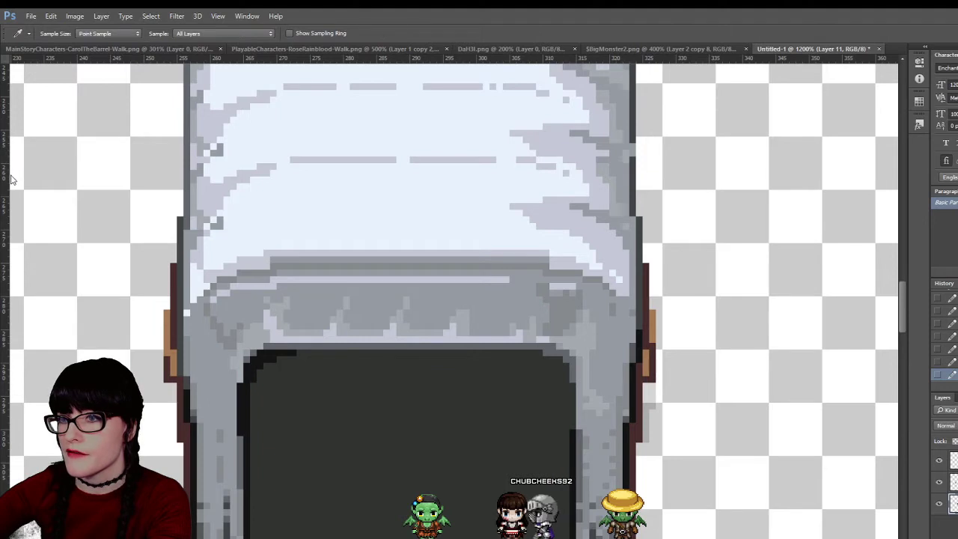
pyautogui.press('b')
pyautogui.scroll(-1, 527, 494)
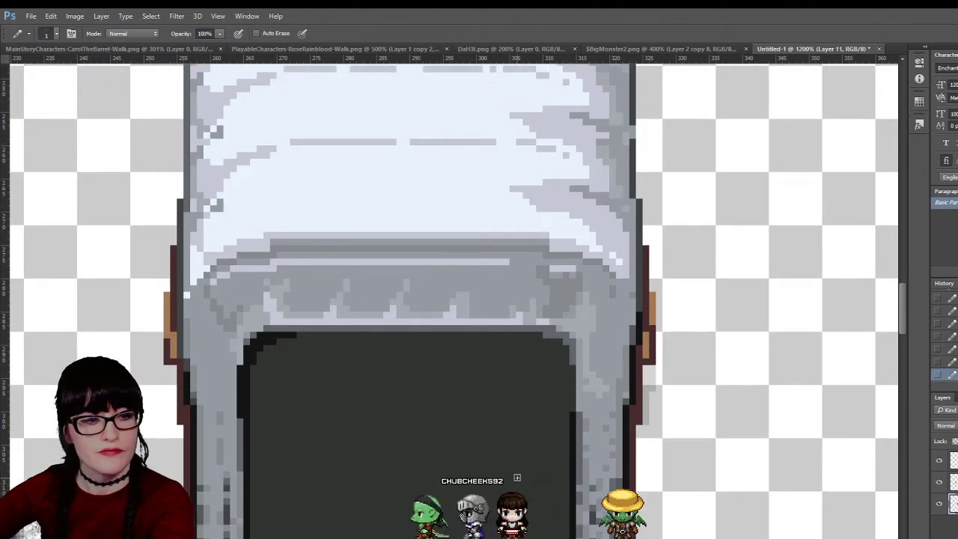
pyautogui.scroll(-2, 496, 466)
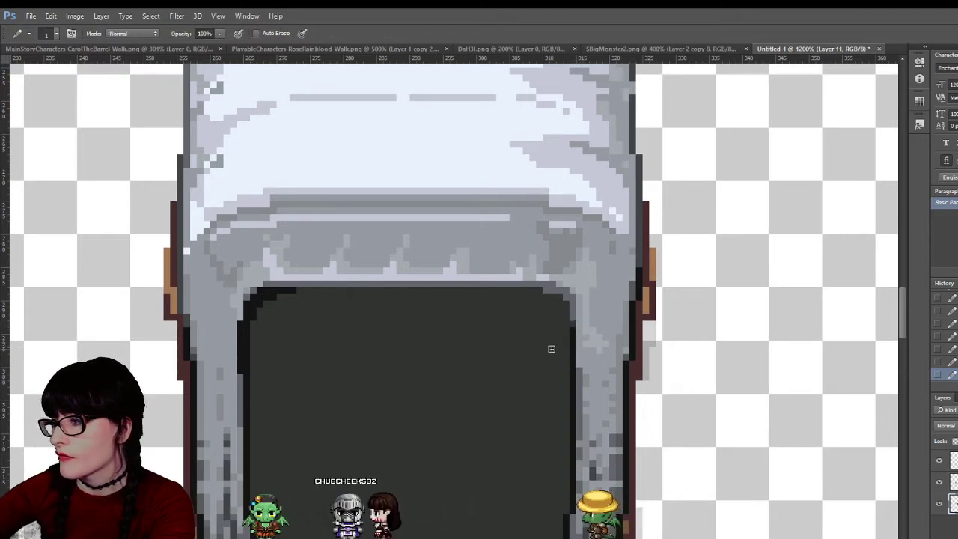
pyautogui.press('i')
pyautogui.press('b')
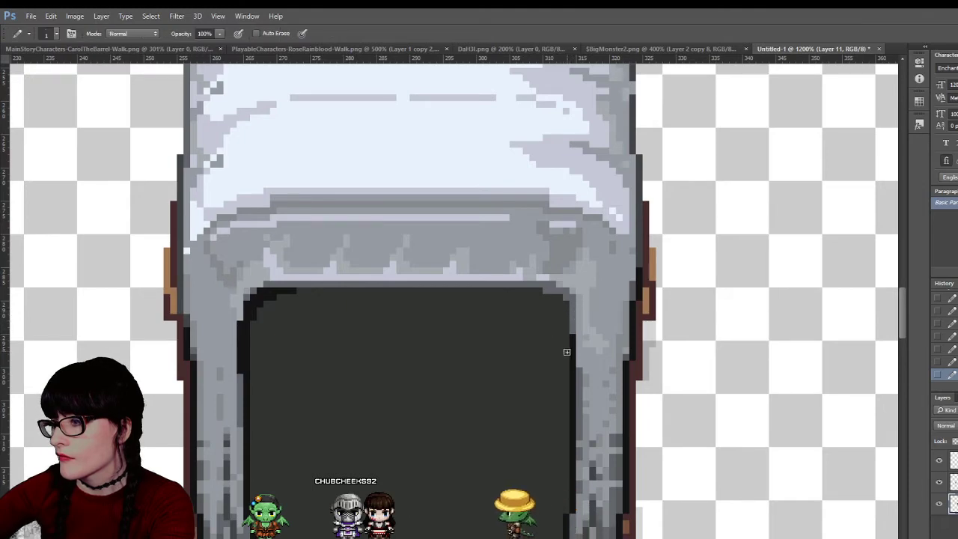
# Redraw the broken dark fold streaks on both canopy side flaps as continuous vertical lines, using sampled greys
pyautogui.press('i')
pyautogui.press('b')
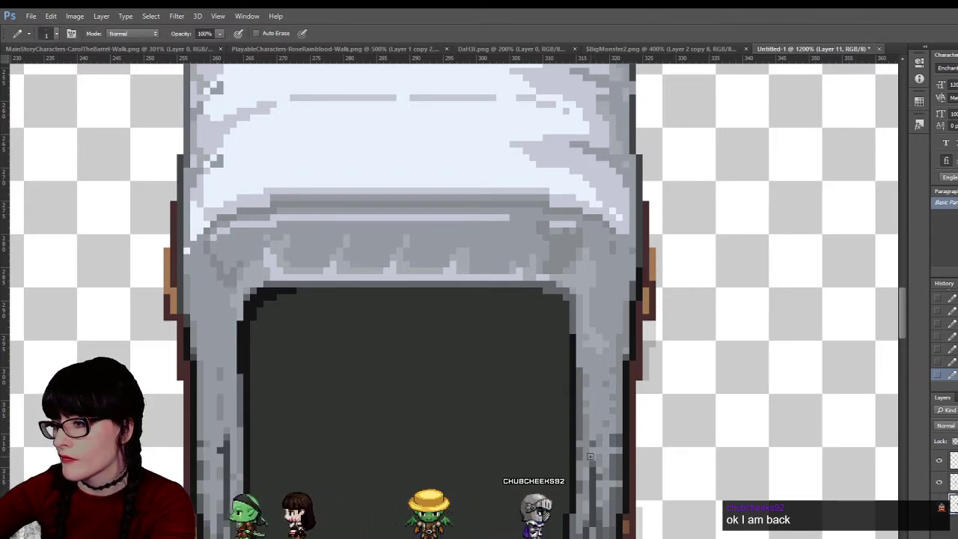
pyautogui.press('i')
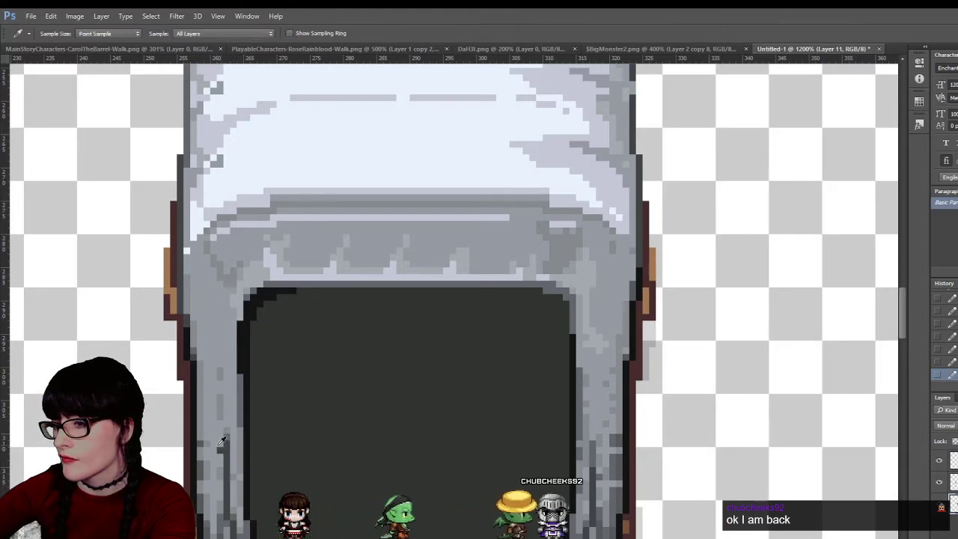
pyautogui.press('b')
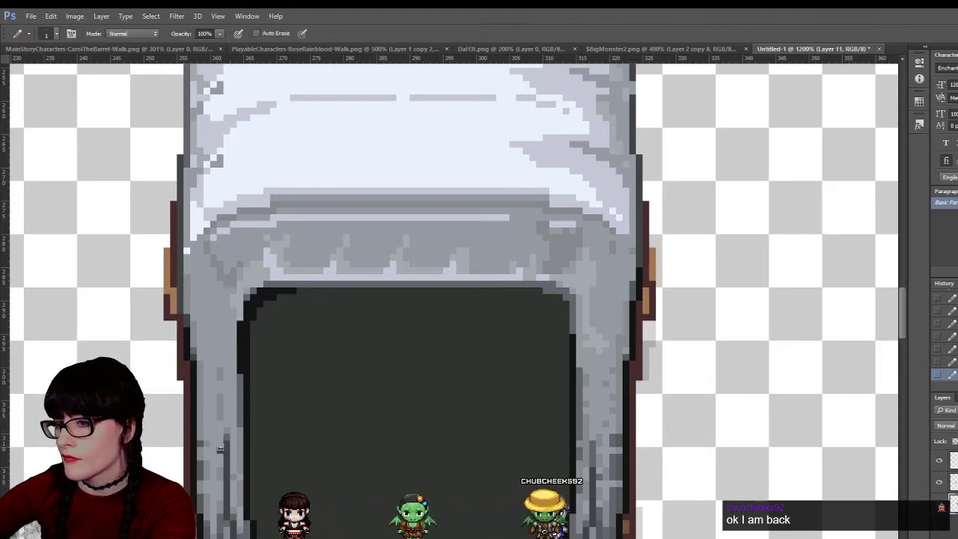
pyautogui.press('i')
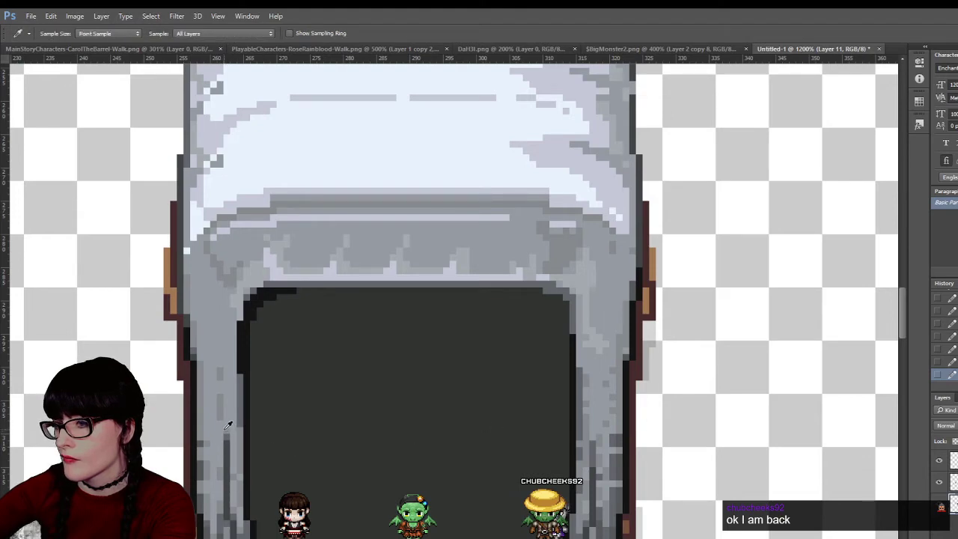
pyautogui.press('b')
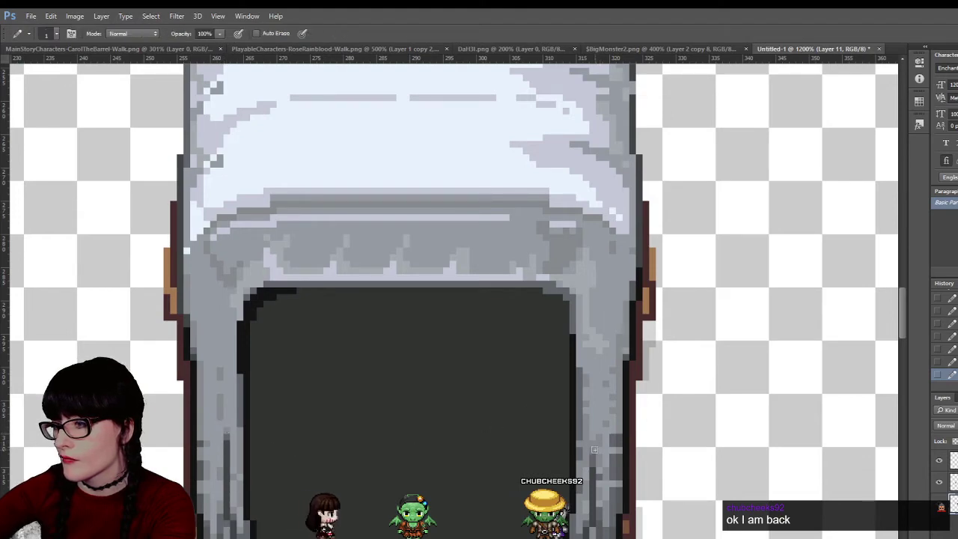
pyautogui.keyDown('alt'); pyautogui.click(596, 469); pyautogui.keyUp('alt')
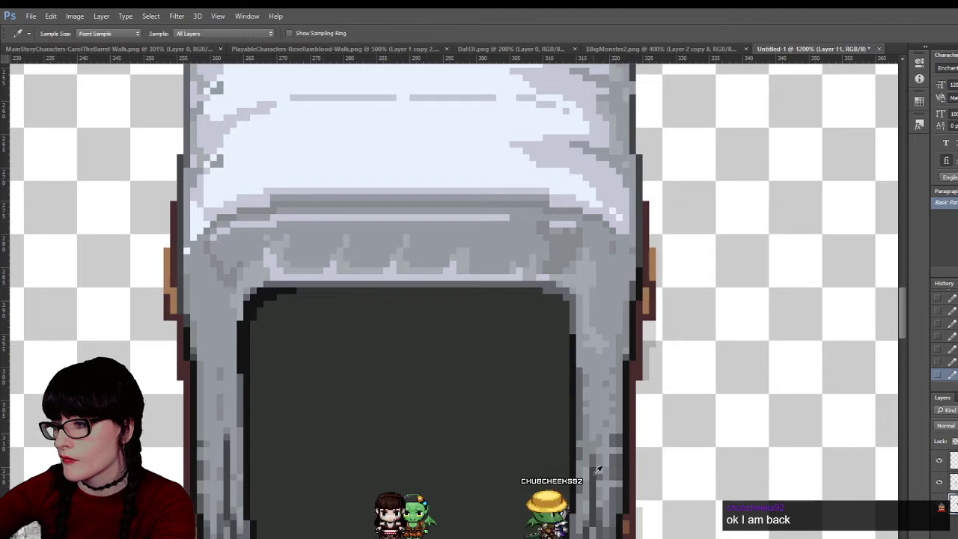
pyautogui.click(592, 463)
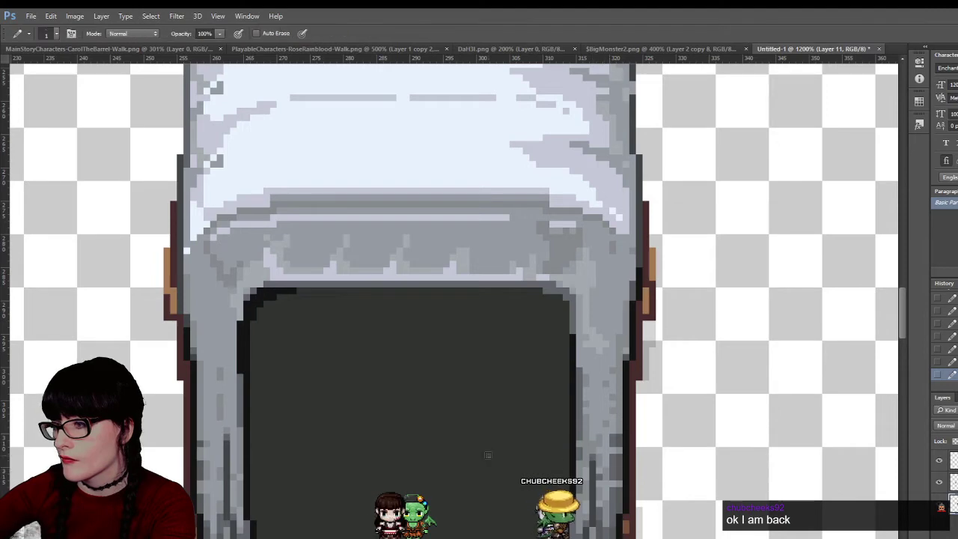
pyautogui.keyDown('alt'); pyautogui.click(610, 445); pyautogui.keyUp('alt')
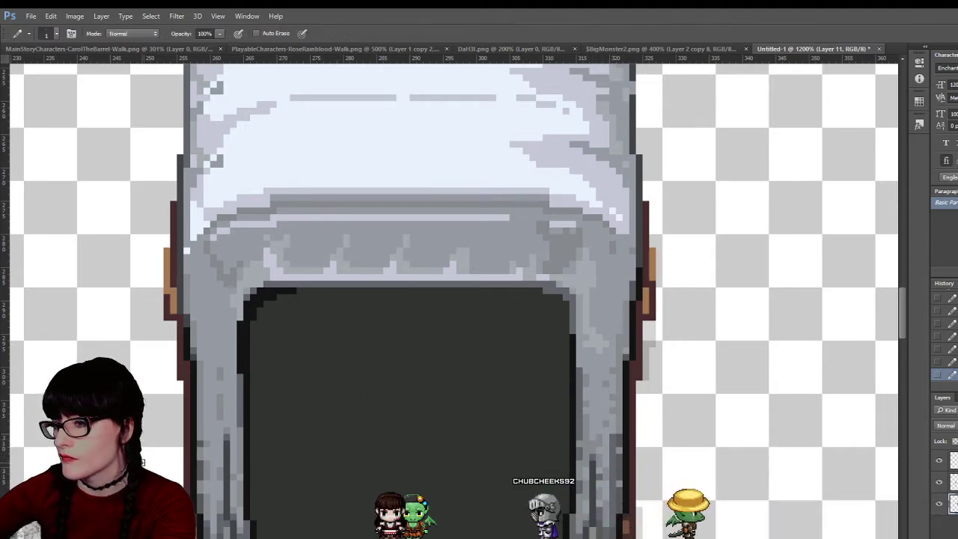
# Smooth the dark grey shading along the outer edge of the left canopy flap with sampled neighbouring colours
pyautogui.press('i')
pyautogui.press('b')
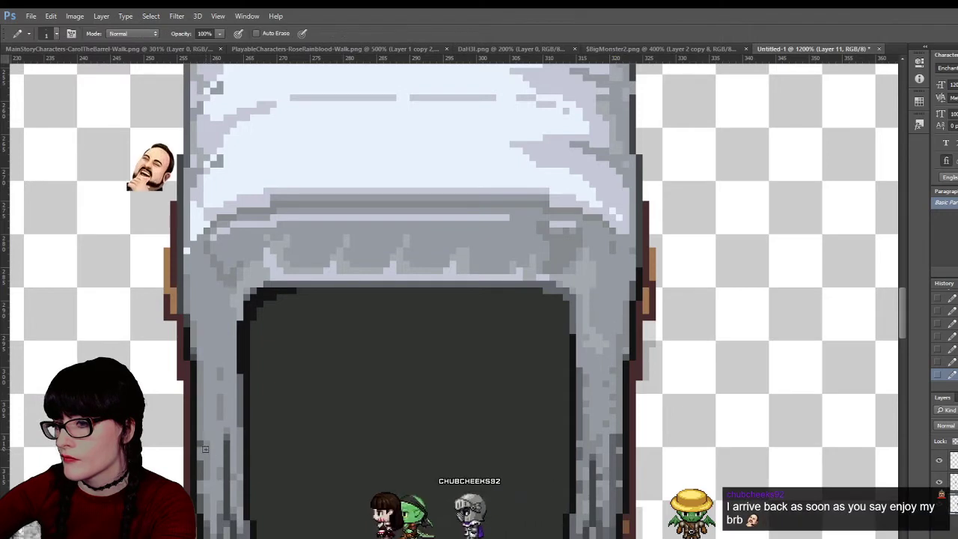
pyautogui.press('i')
pyautogui.press('b')
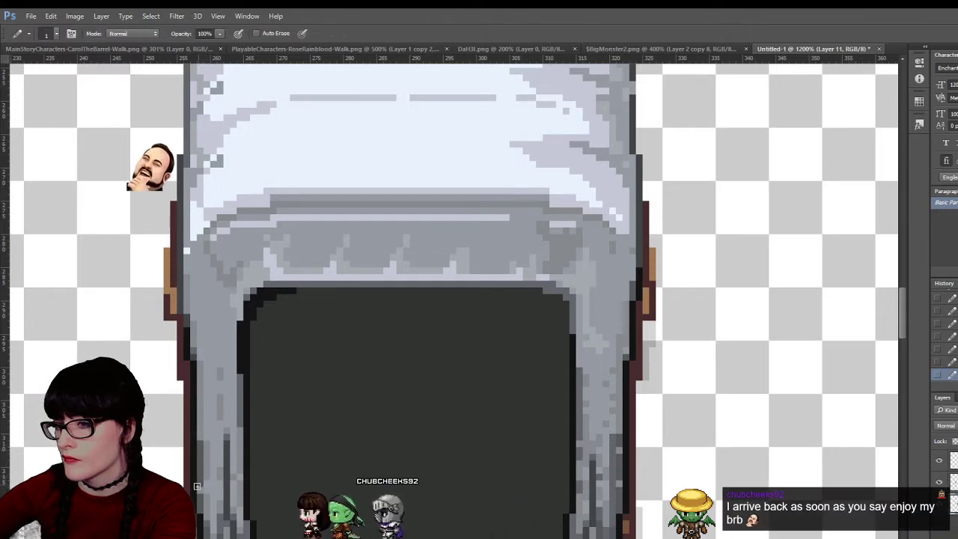
pyautogui.press('i')
pyautogui.press('b')
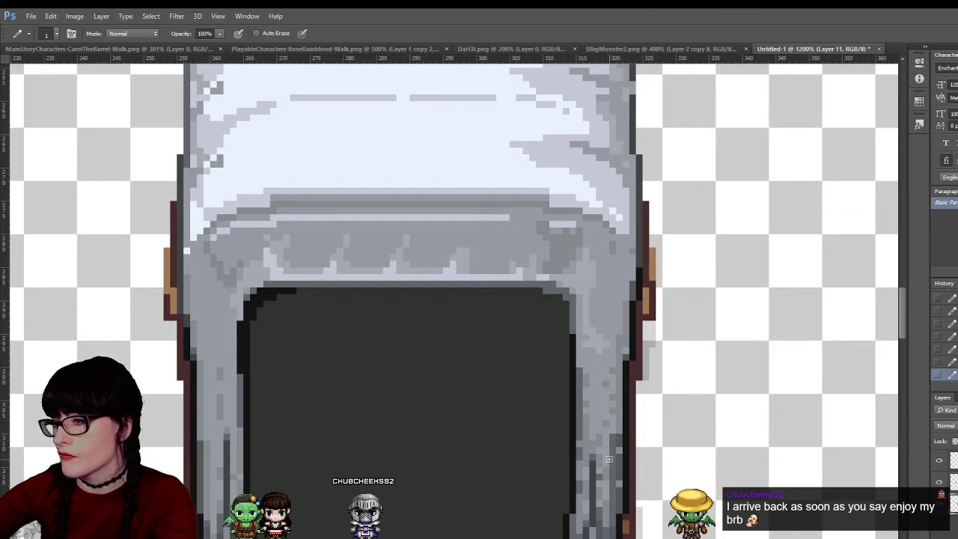
# Even out the outer-edge shading and lower fold pixels of the right canopy flap with the Pencil and sampled greys
pyautogui.press('i')
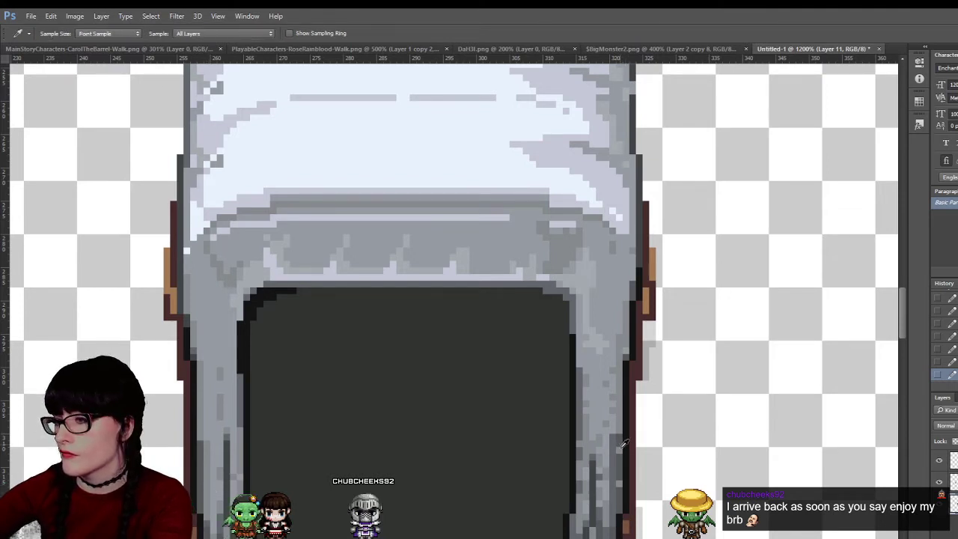
pyautogui.press('b')
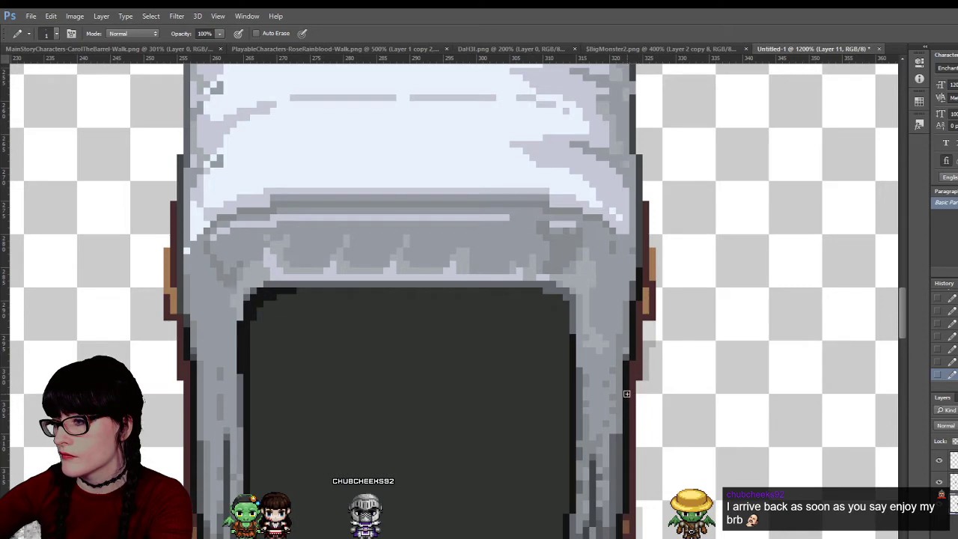
pyautogui.press('i')
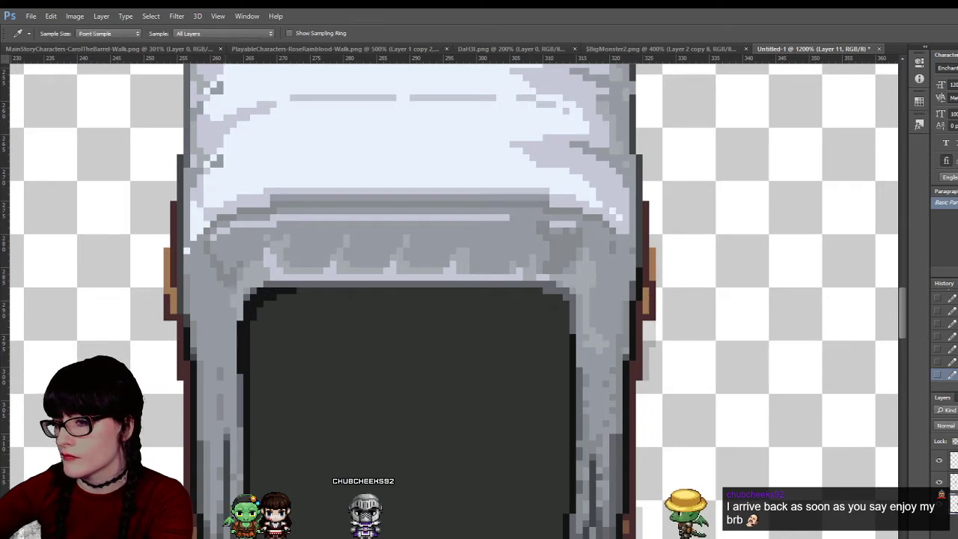
pyautogui.press('b')
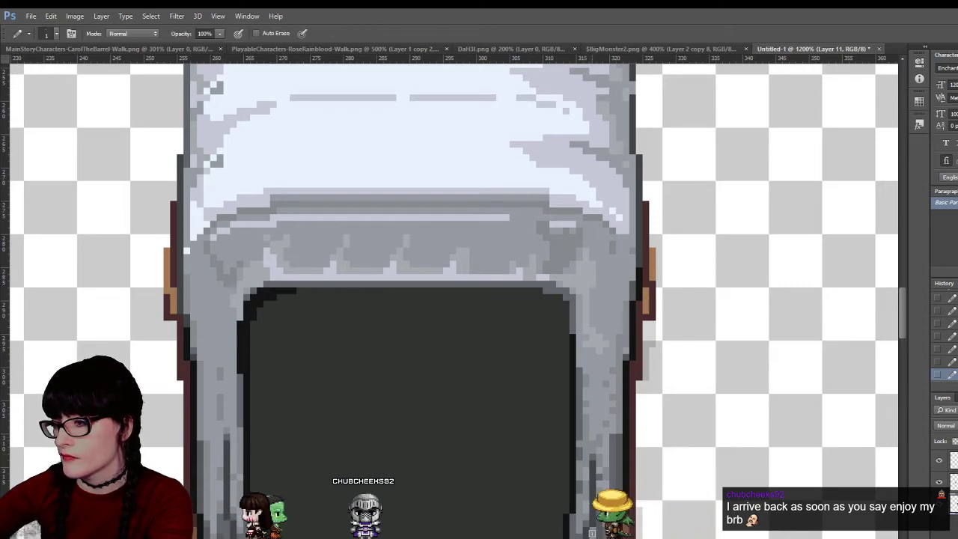
pyautogui.press('i')
pyautogui.press('b')
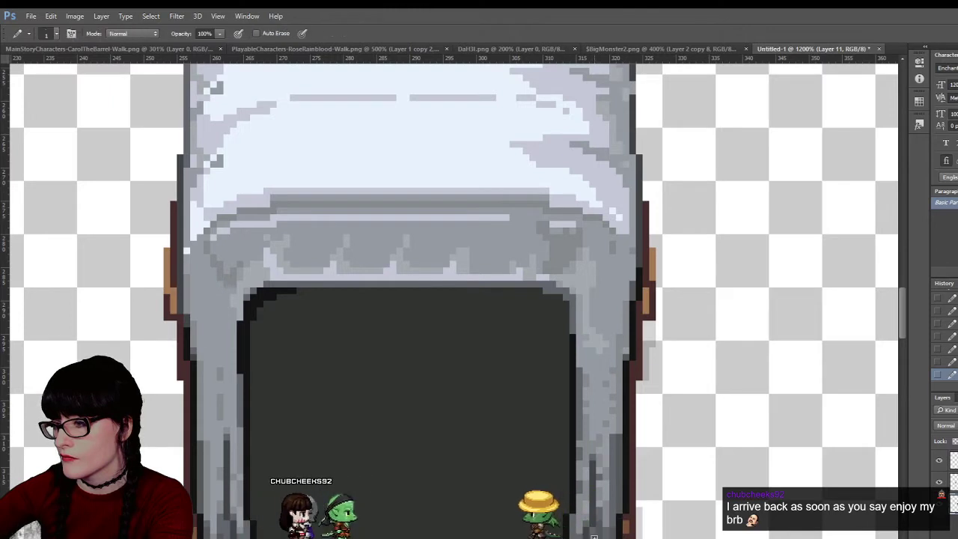
pyautogui.press('i')
pyautogui.press('b')
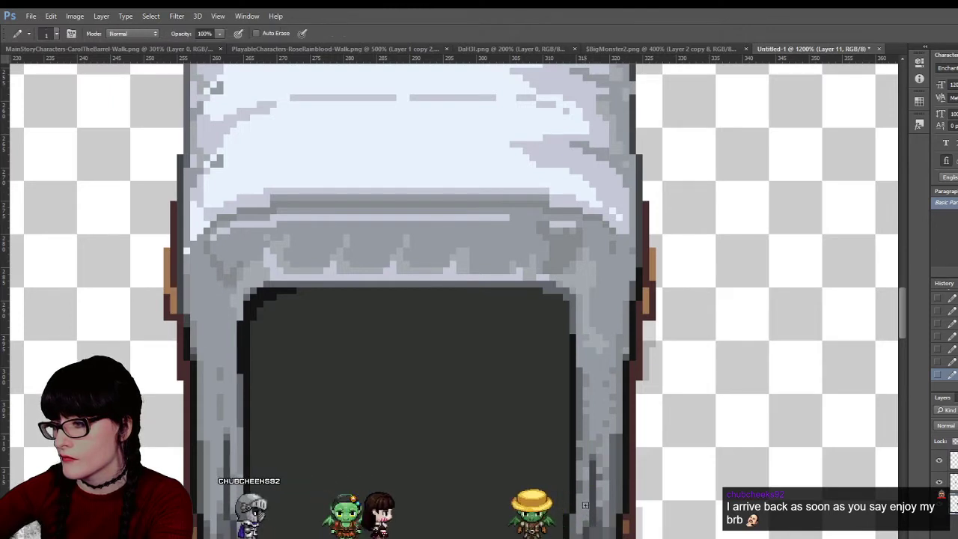
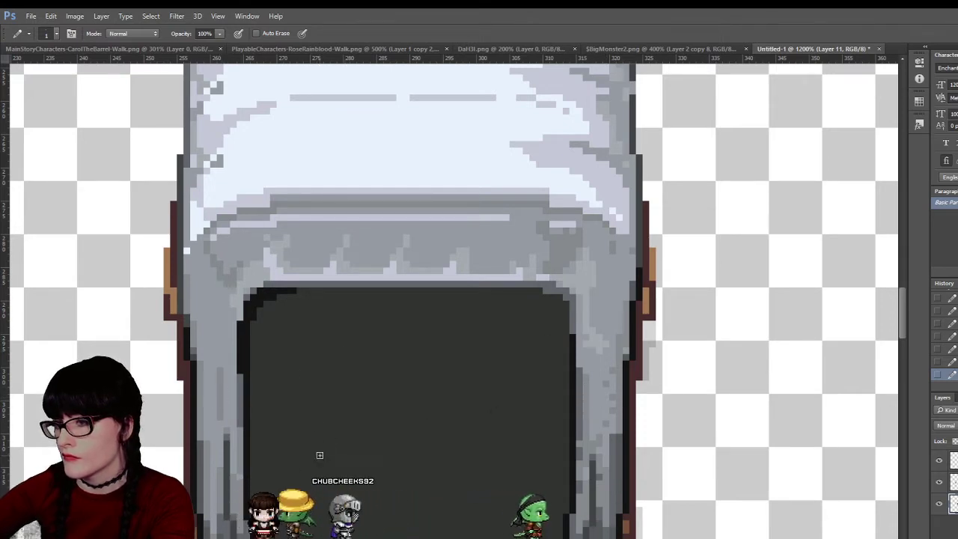
# Extend the black shadow along the upper edge of the enlarged wagon's opening from its left corner with the Pencil
pyautogui.scroll(1, 402, 346)
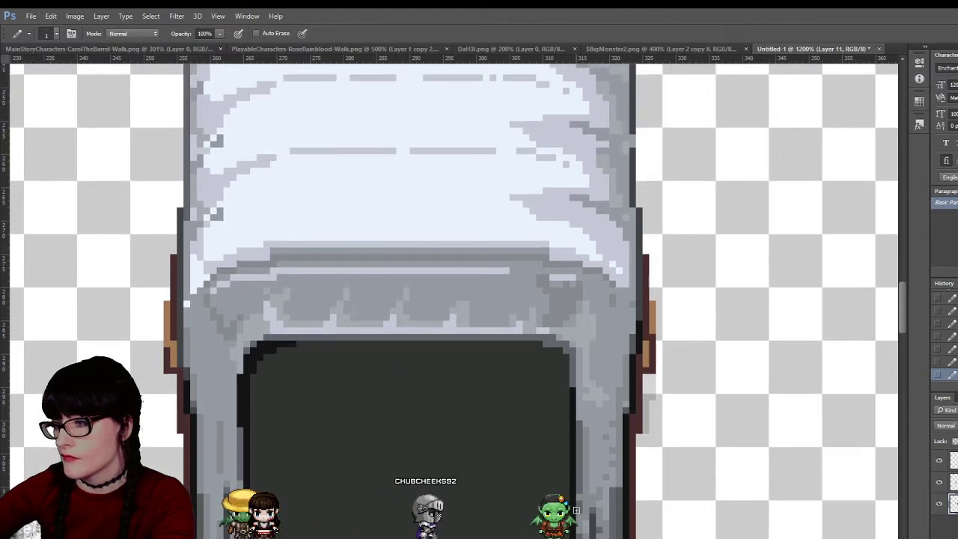
pyautogui.press('i')
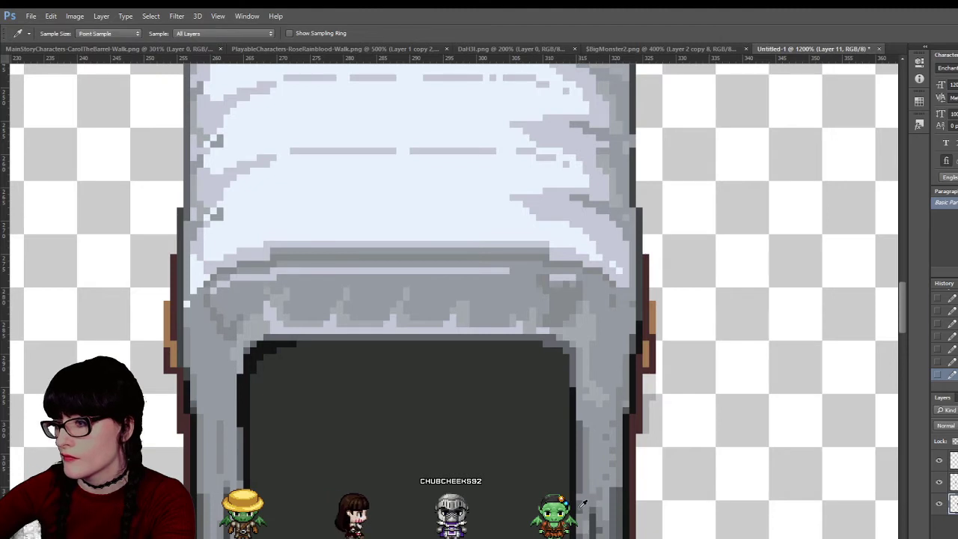
pyautogui.press('b')
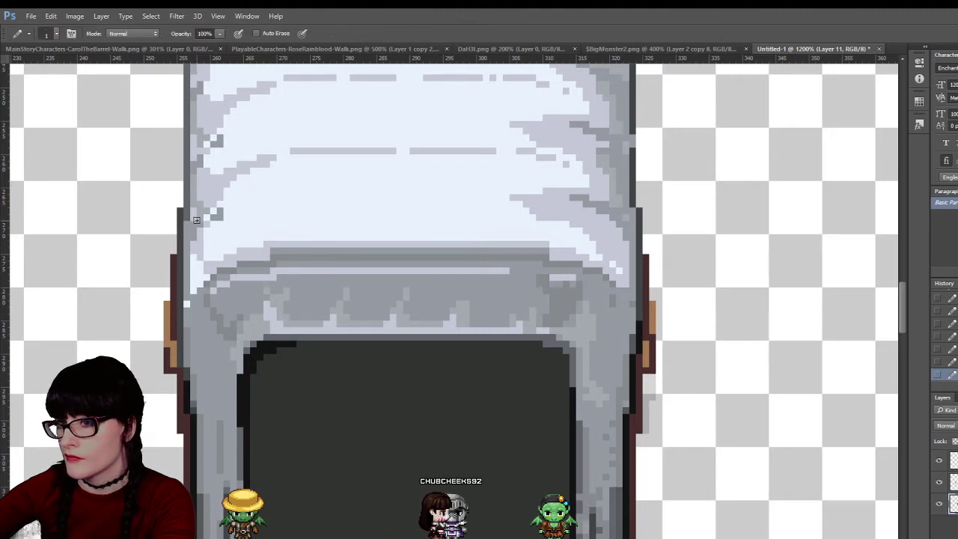
pyautogui.keyDown('alt'); pyautogui.click(581, 502); pyautogui.keyUp('alt')
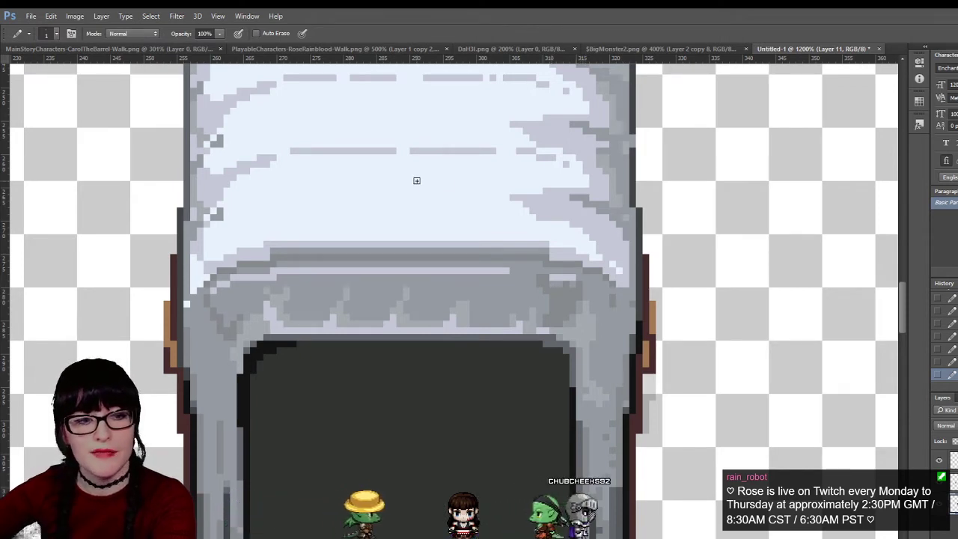
pyautogui.scroll(-1, 433, 390)
pyautogui.scroll(-2, 433, 389)
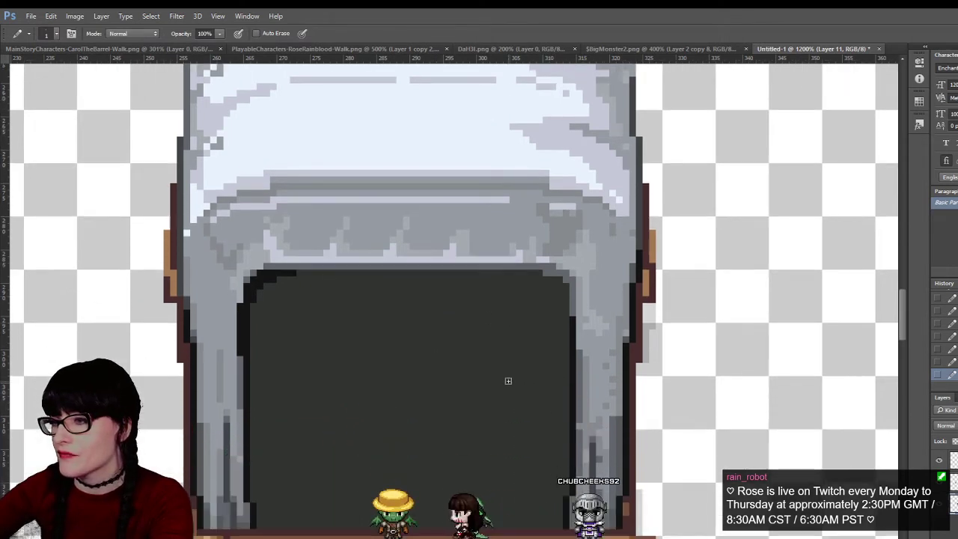
pyautogui.scroll(-1, 452, 232)
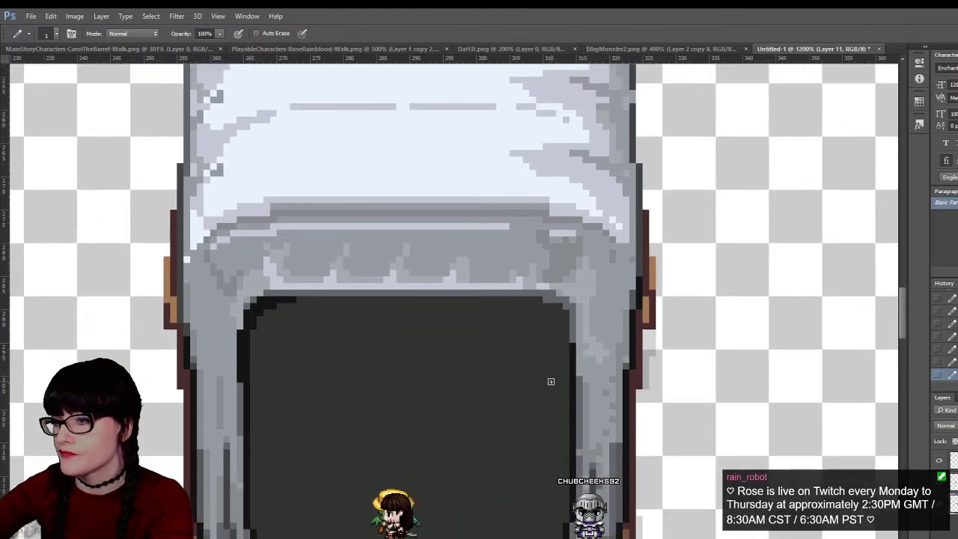
pyautogui.scroll(3, 394, 417)
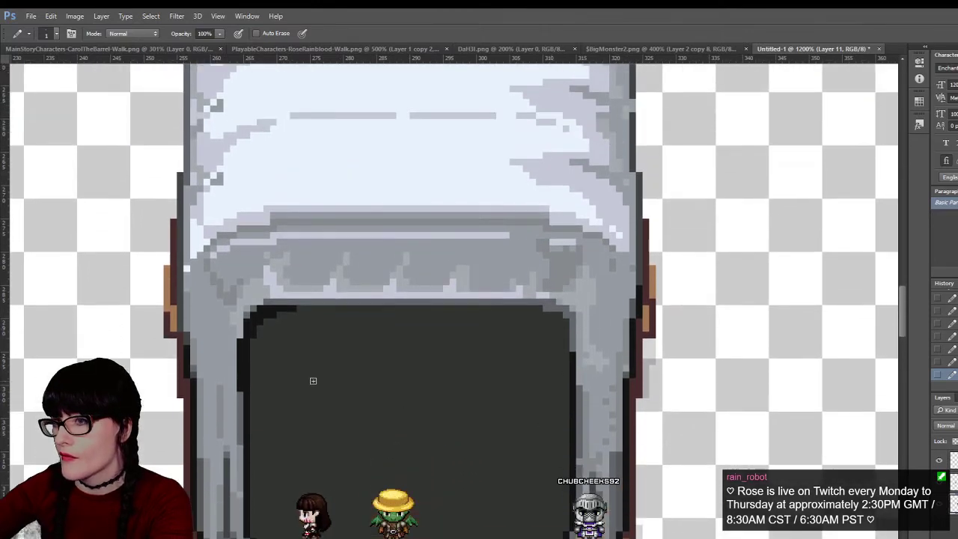
pyautogui.scroll(-2, 441, 317)
pyautogui.scroll(1, 366, 413)
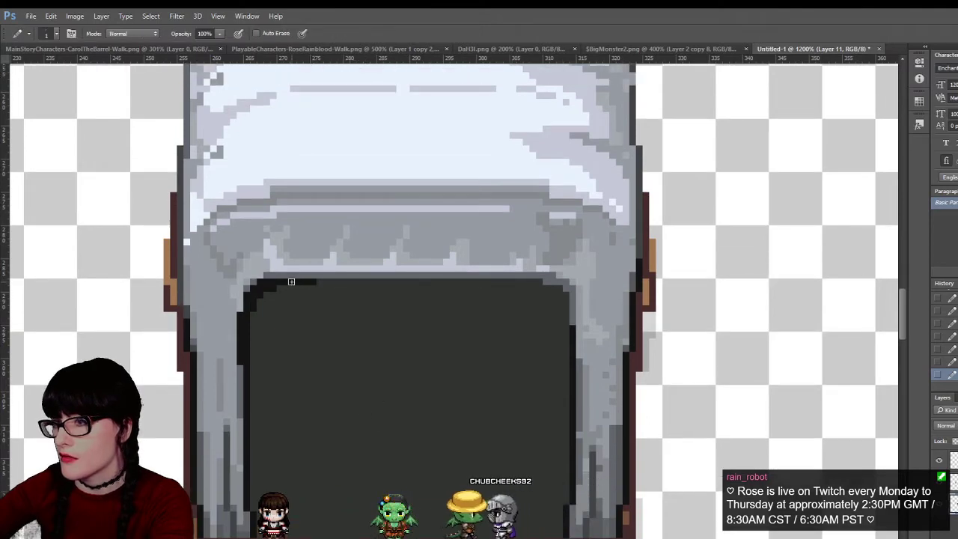
pyautogui.scroll(-6, 436, 367)
pyautogui.scroll(15, 438, 377)
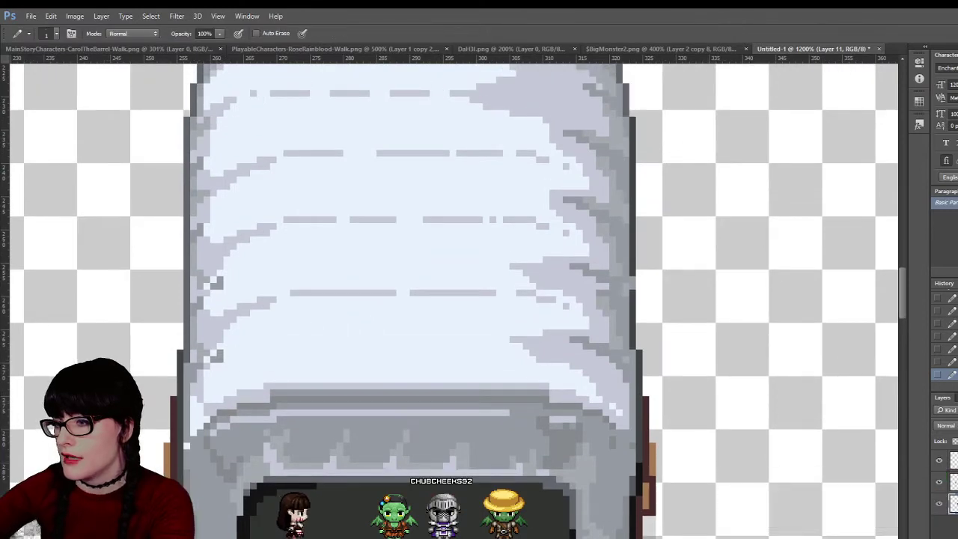
# Clean up the stray pixels on the canopy's left-side folds and along its top edge using sampled neighbouring colours
pyautogui.hscroll(10, 220, 360)
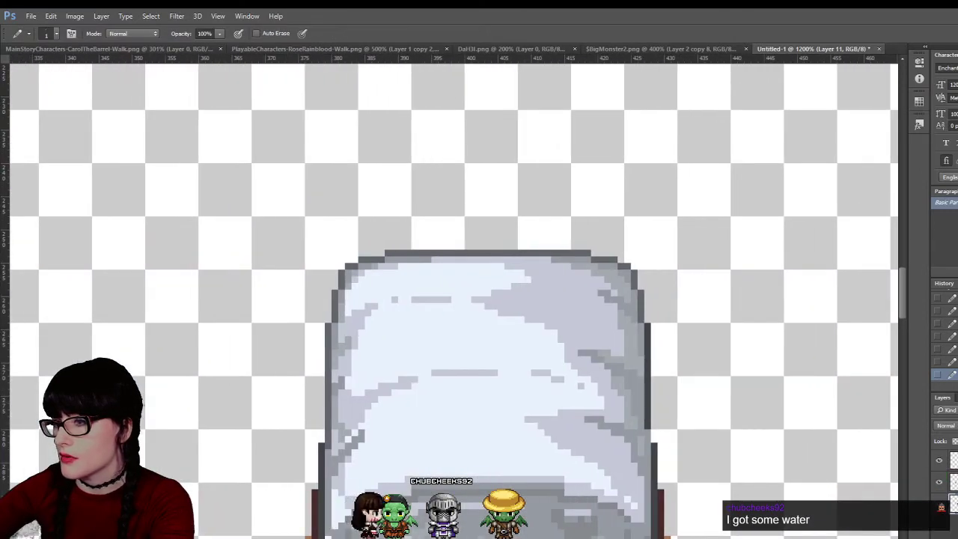
pyautogui.hscroll(-10, 334, 357)
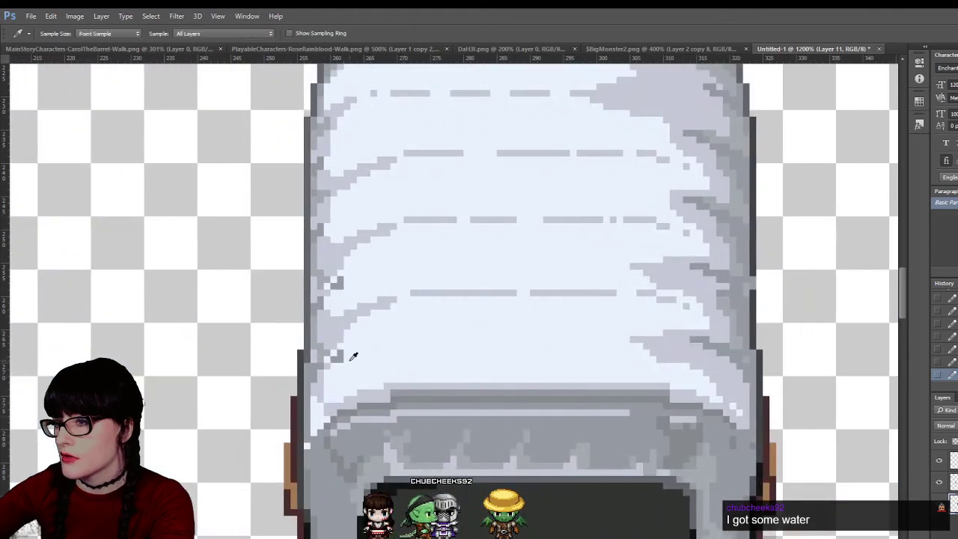
pyautogui.scroll(2, 345, 338)
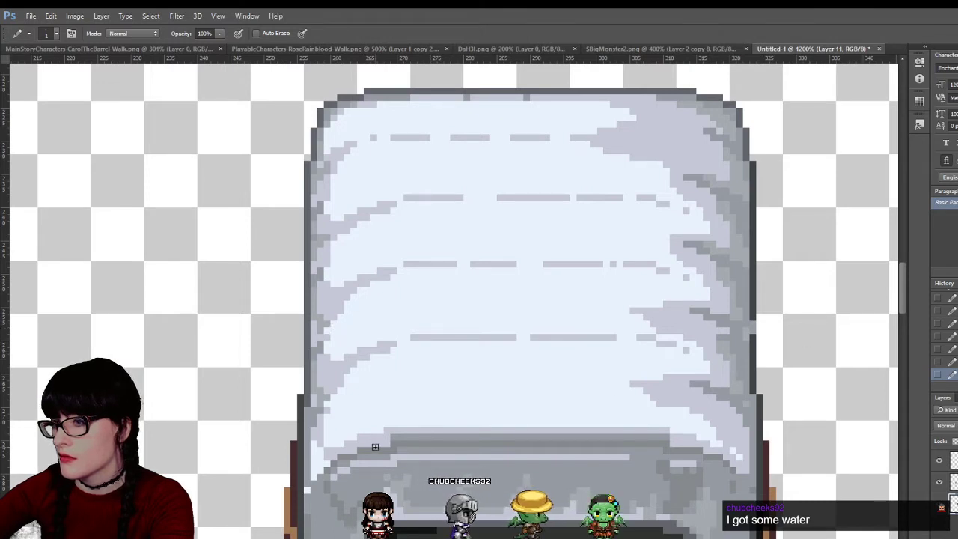
pyautogui.keyDown('alt'); pyautogui.click(499, 97); pyautogui.keyUp('alt')
pyautogui.click(467, 97)
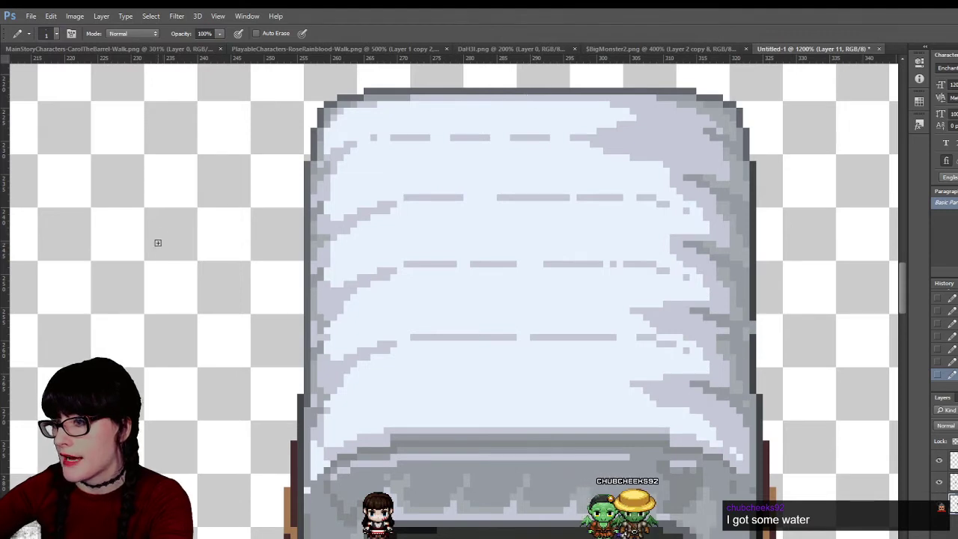
# Compare the enlarged wagon's proportions and opening with the original wagon and the barrel, toggling the wagon layer's visibility
pyautogui.press('z')
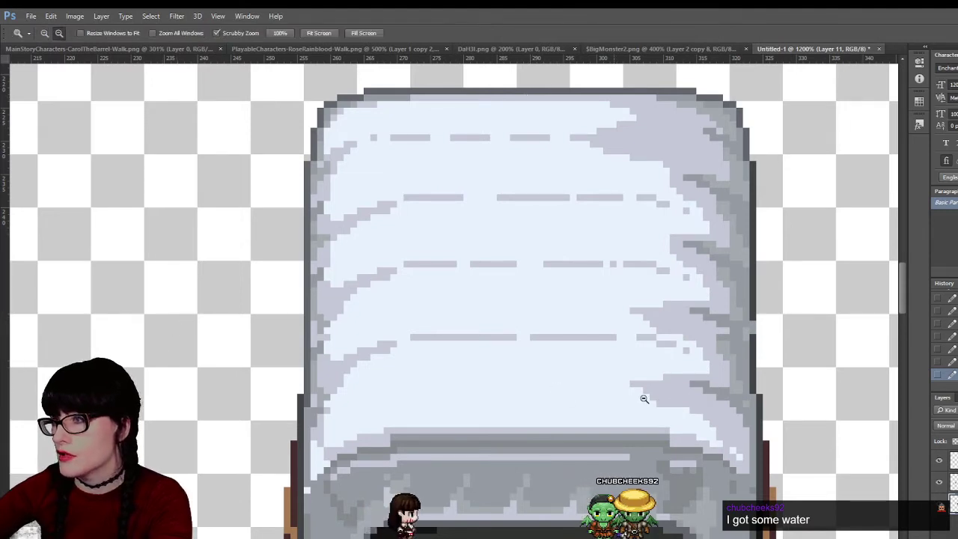
pyautogui.keyDown('alt'); pyautogui.click(645, 399); pyautogui.keyUp('alt')
pyautogui.keyDown('alt'); pyautogui.click(650, 402); pyautogui.keyUp('alt')
pyautogui.keyDown('alt'); pyautogui.click(650, 402); pyautogui.keyUp('alt')
pyautogui.keyDown('alt'); pyautogui.click(652, 404); pyautogui.keyUp('alt')
pyautogui.scroll(-4, 655, 472)
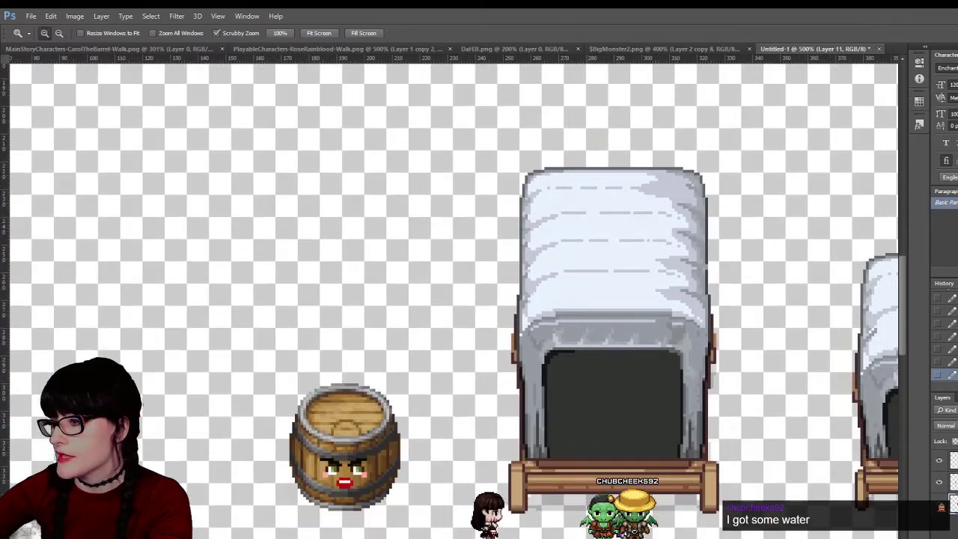
pyautogui.hscroll(4, 453, 299)
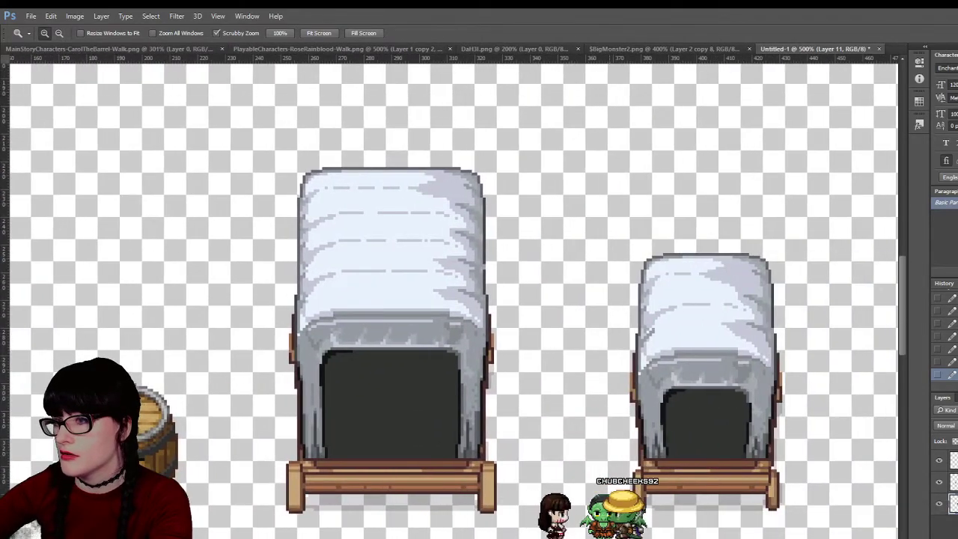
pyautogui.keyDown('alt'); pyautogui.click(597, 422); pyautogui.keyUp('alt')
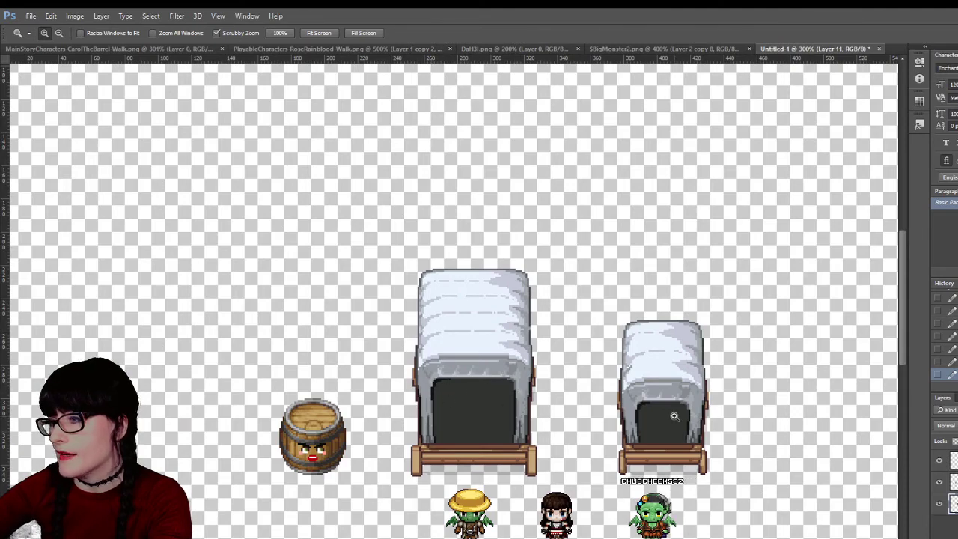
pyautogui.scroll(4, 672, 417)
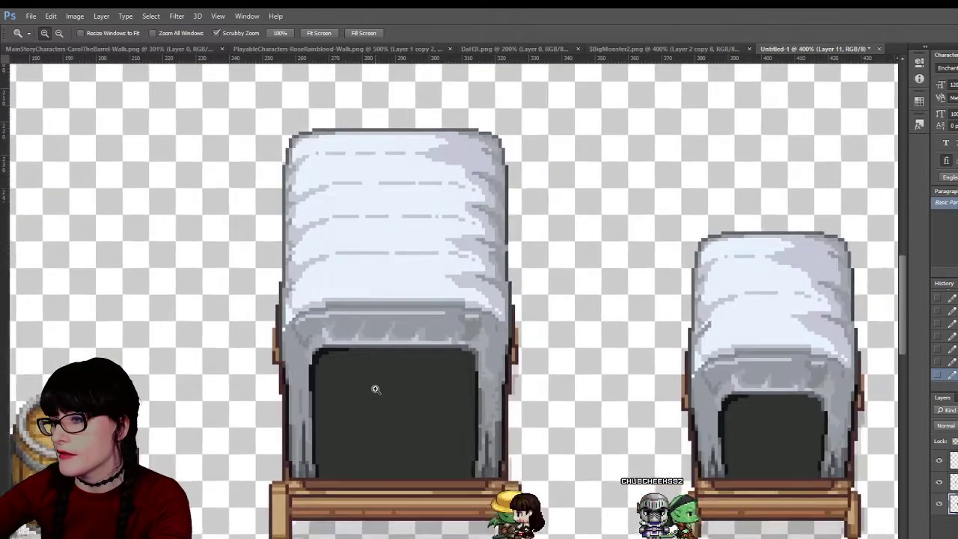
pyautogui.scroll(3, 376, 390)
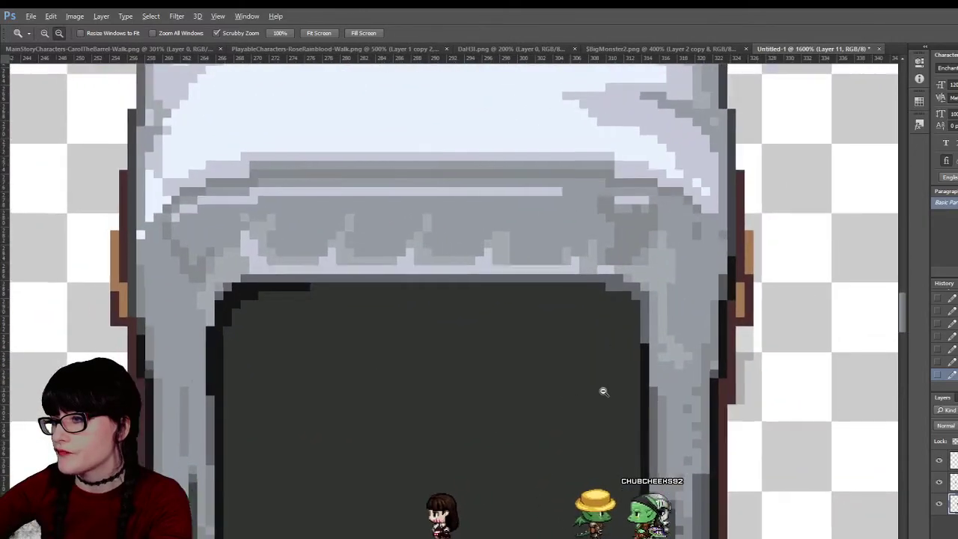
pyautogui.scroll(-1, 603, 391)
pyautogui.click(938, 503)
pyautogui.click(937, 502)
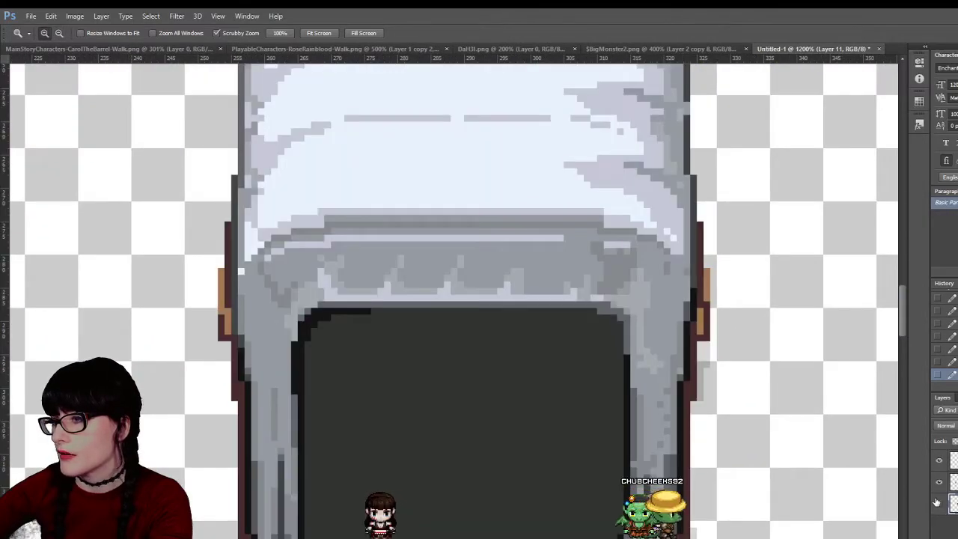
pyautogui.click(936, 502)
pyautogui.click(937, 503)
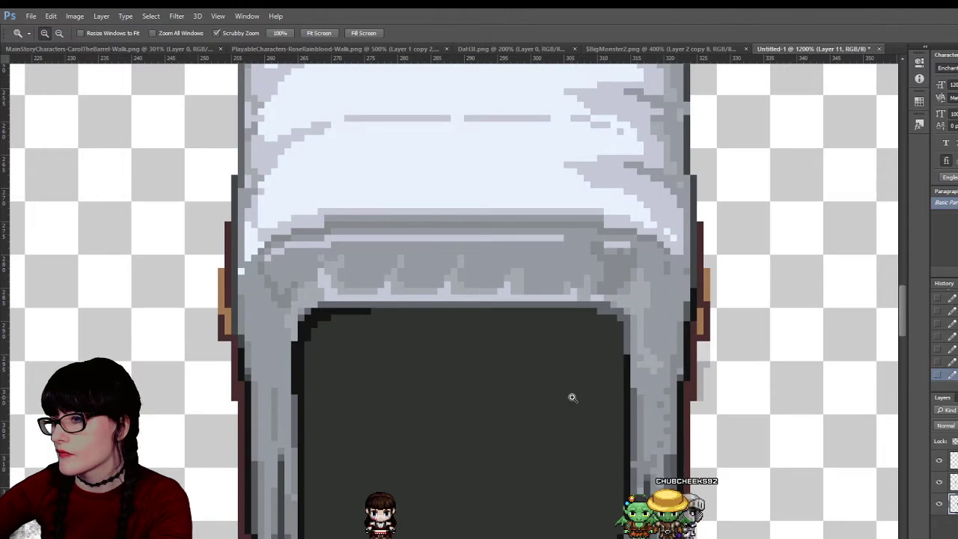
# Select the lower part of the opening's right edge with the marquee and shift it one pixel left
pyautogui.press('m')
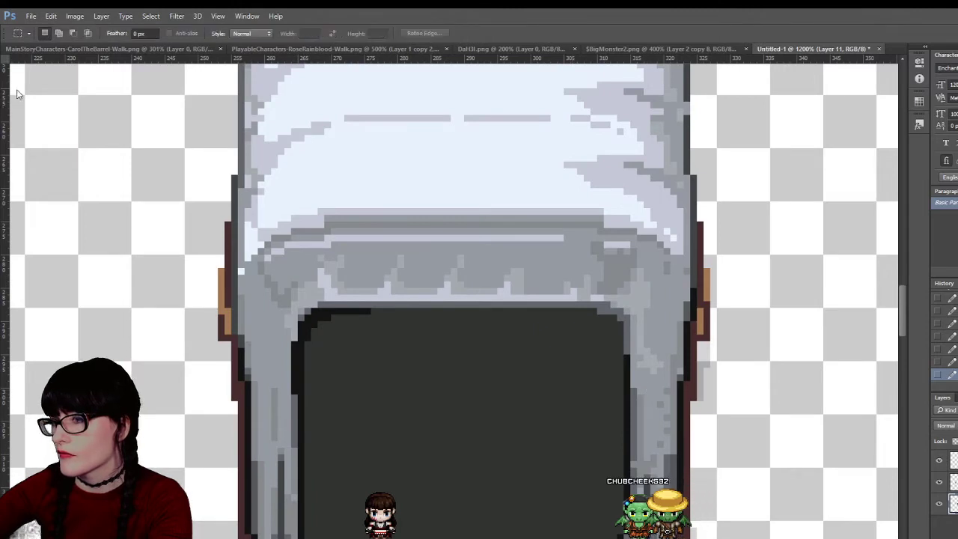
pyautogui.click(937, 505)
pyautogui.click(938, 505)
pyautogui.scroll(-2, 614, 533)
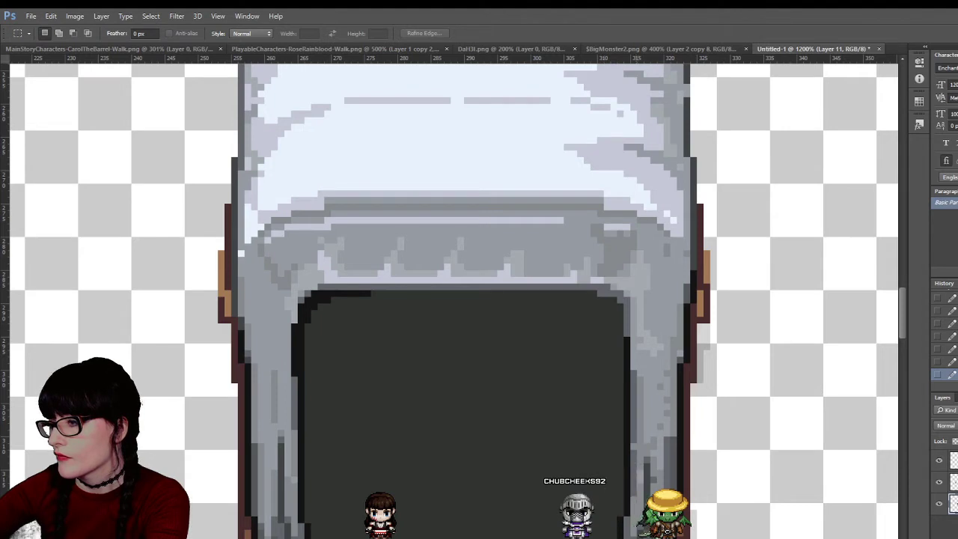
pyautogui.press('v')
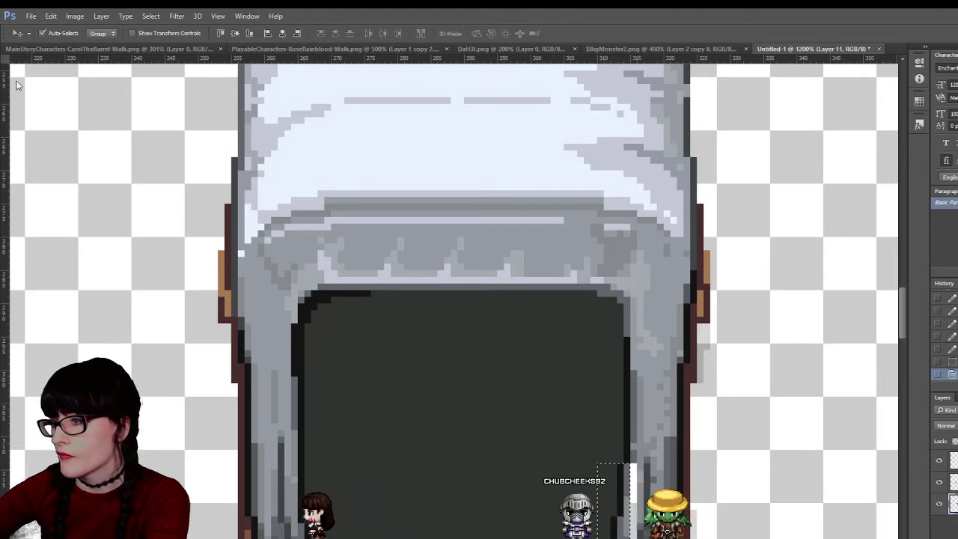
# Select the lower part of the opening's left edge and shift it one pixel right, clearing the selection
pyautogui.press('m')
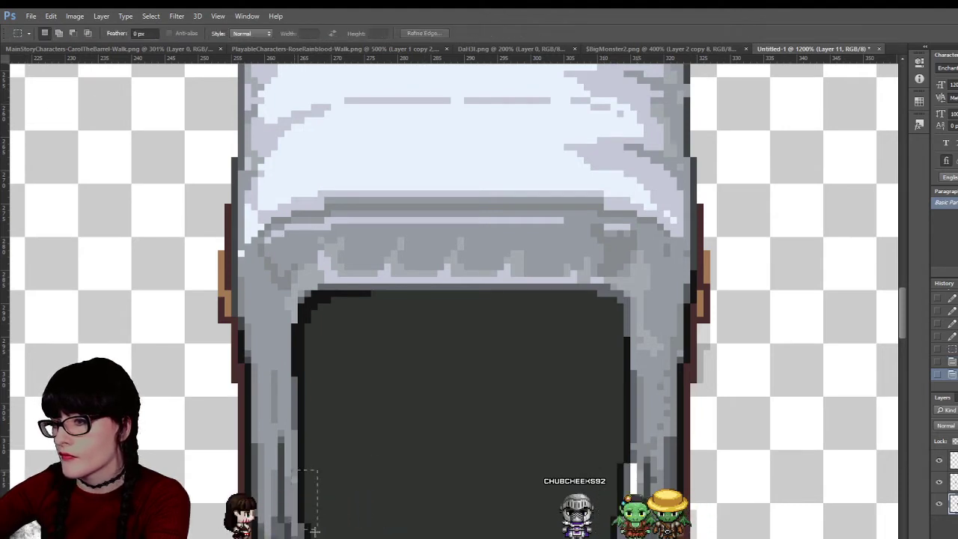
pyautogui.moveTo(293, 472); pyautogui.dragTo(323, 537)
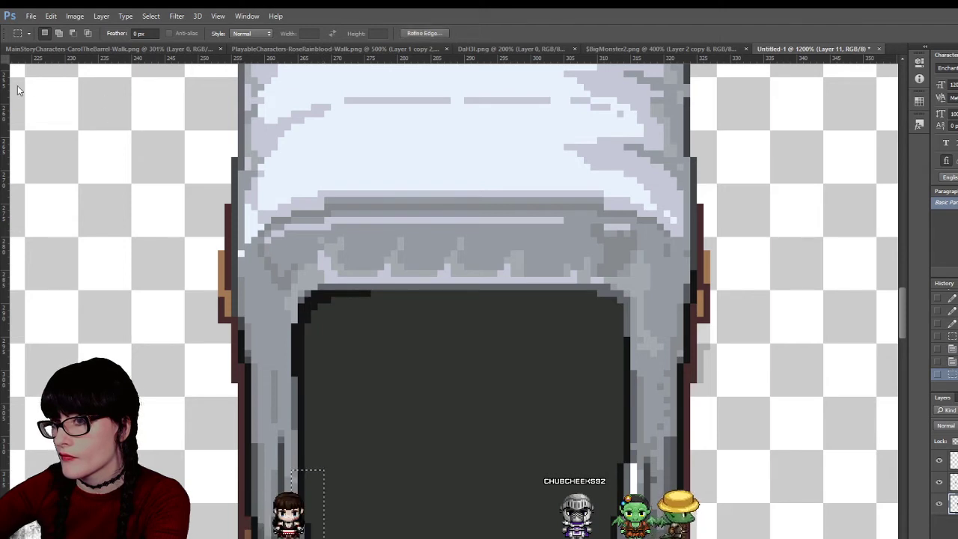
pyautogui.press('v')
pyautogui.press('Right')
pyautogui.press('m')
pyautogui.click(529, 390)
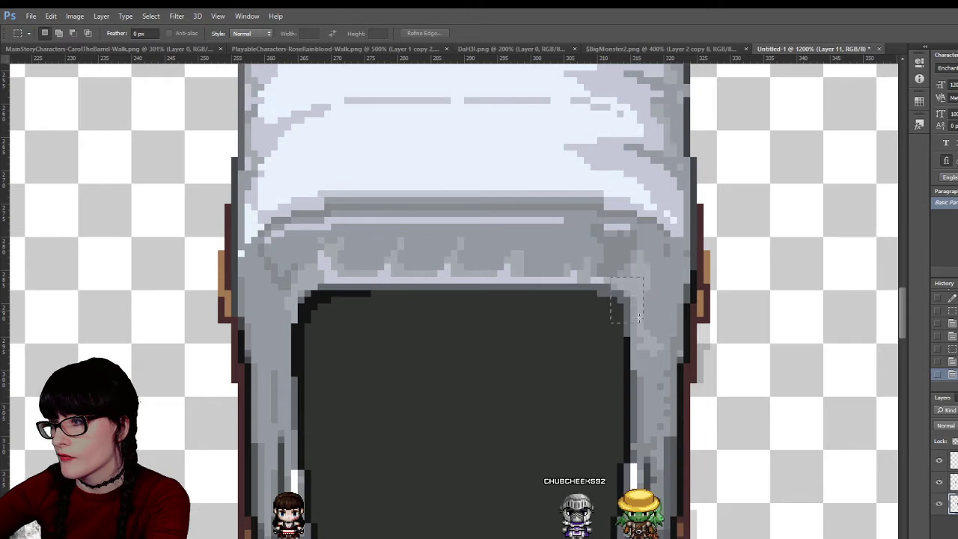
# Select the upper-right corner of the wagon's opening and shift it one pixel left
pyautogui.moveTo(610, 278); pyautogui.dragTo(642, 322)
pyautogui.press('v')
pyautogui.press('Left')
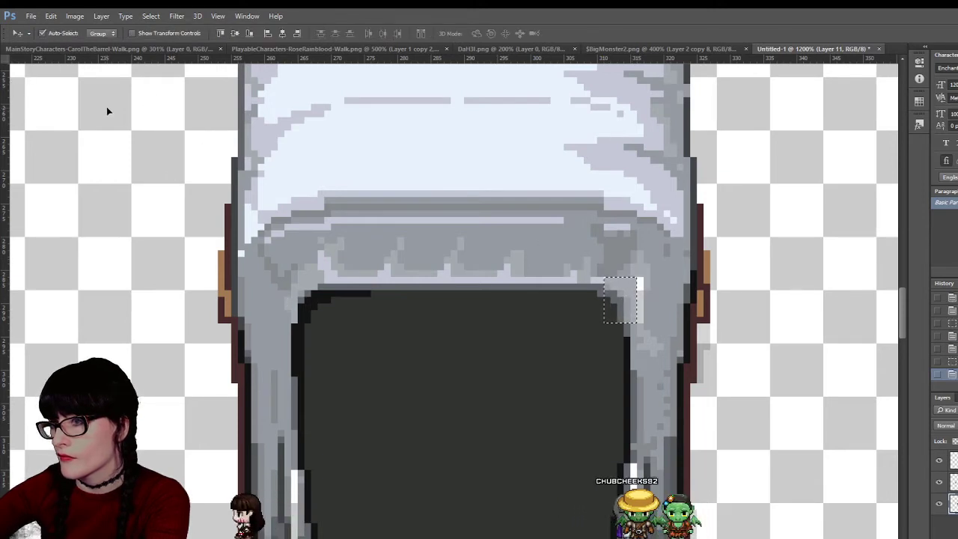
# Select the upper-left corner of the wagon's opening and shift it one pixel right, clearing the selection
pyautogui.press('m')
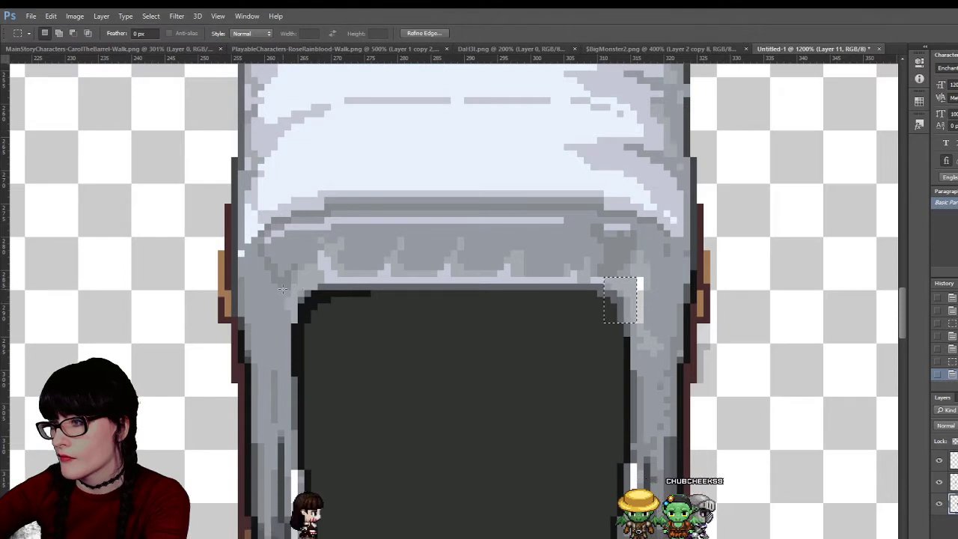
pyautogui.moveTo(278, 285); pyautogui.dragTo(304, 333)
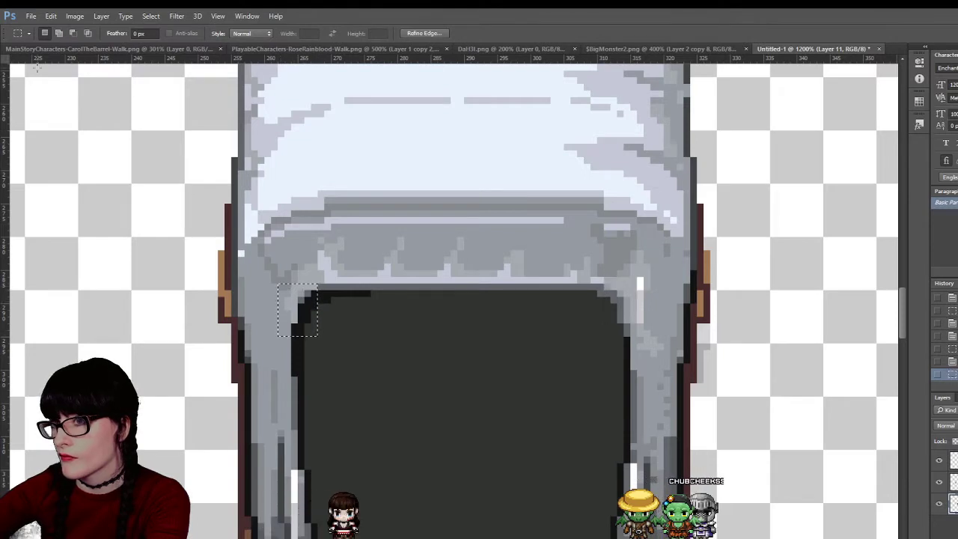
pyautogui.press('v')
pyautogui.press('Right')
pyautogui.press('m')
pyautogui.click(530, 297)
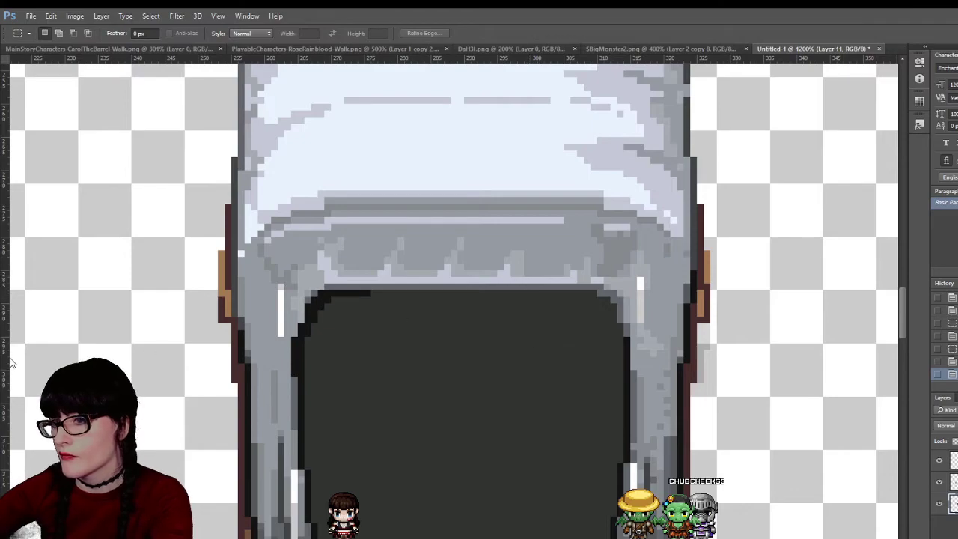
# Compare the opening's shape before and after the edge shifts by stepping back through the history and restoring the changes
pyautogui.press('z')
pyautogui.keyDown('alt'); pyautogui.click(696, 376); pyautogui.keyUp('alt')
pyautogui.keyDown('alt'); pyautogui.click(698, 377); pyautogui.keyUp('alt')
pyautogui.keyDown('alt'); pyautogui.click(699, 379); pyautogui.keyUp('alt')
pyautogui.keyDown('alt'); pyautogui.click(700, 380); pyautogui.keyUp('alt')
pyautogui.keyDown('alt'); pyautogui.click(701, 380); pyautogui.keyUp('alt')
pyautogui.keyDown('alt'); pyautogui.click(703, 385); pyautogui.keyUp('alt')
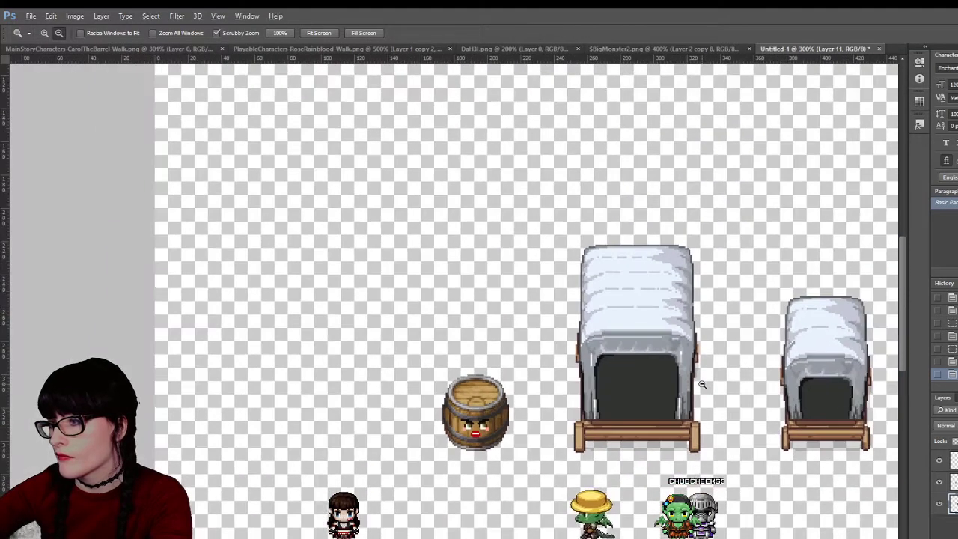
pyautogui.keyDown('alt'); pyautogui.click(702, 384); pyautogui.keyUp('alt')
pyautogui.click(701, 384)
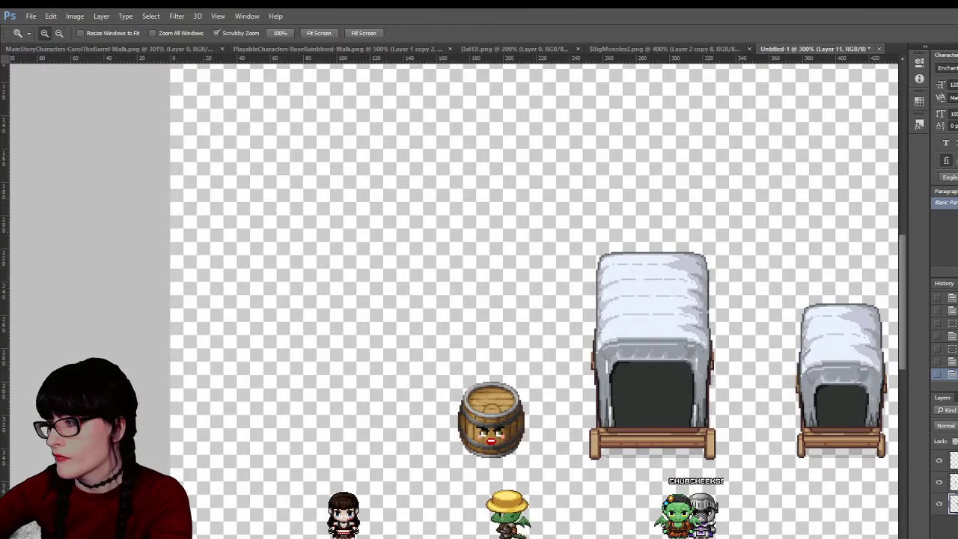
pyautogui.click(952, 311)
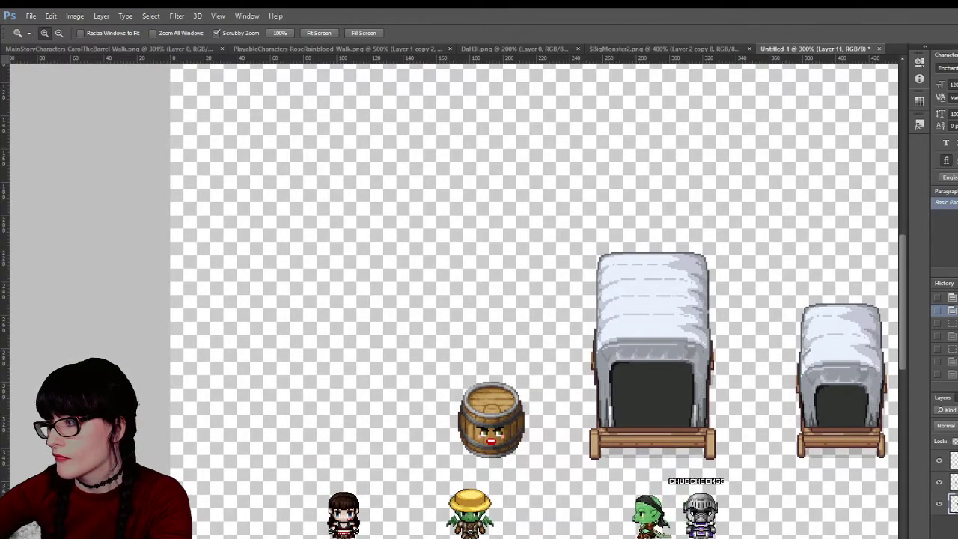
pyautogui.hotkey('ctrl', 'shift', 'z')
pyautogui.hotkey('ctrl', 'shift', 'z')
pyautogui.hotkey('ctrl', 'shift', 'z')
pyautogui.hotkey('ctrl', 'shift', 'z')
pyautogui.hotkey('ctrl', 'shift', 'z')
pyautogui.scroll(5, 609, 357)
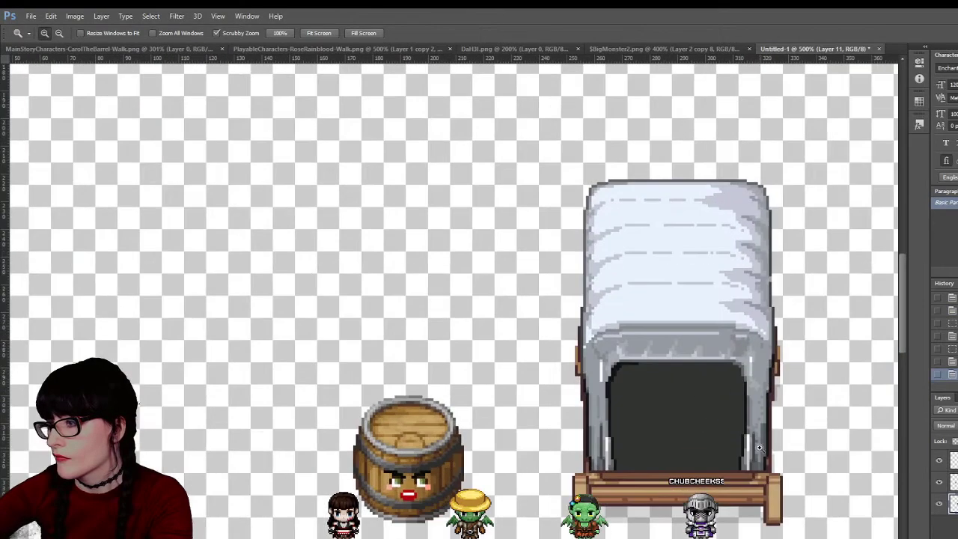
# Paint over the white highlight strip beside the lower part of the opening's right edge with sampled canopy greys
pyautogui.scroll(3, 761, 455)
pyautogui.press('b')
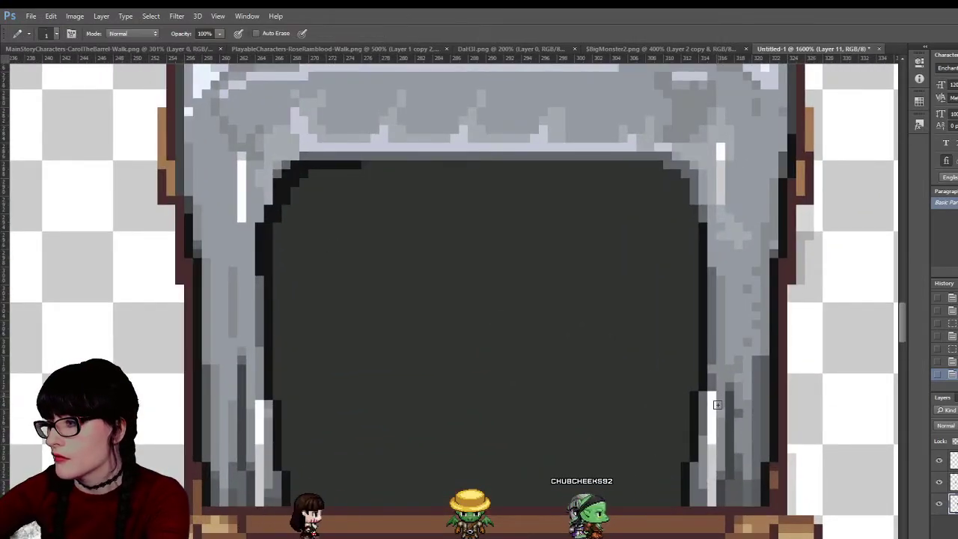
pyautogui.press('i')
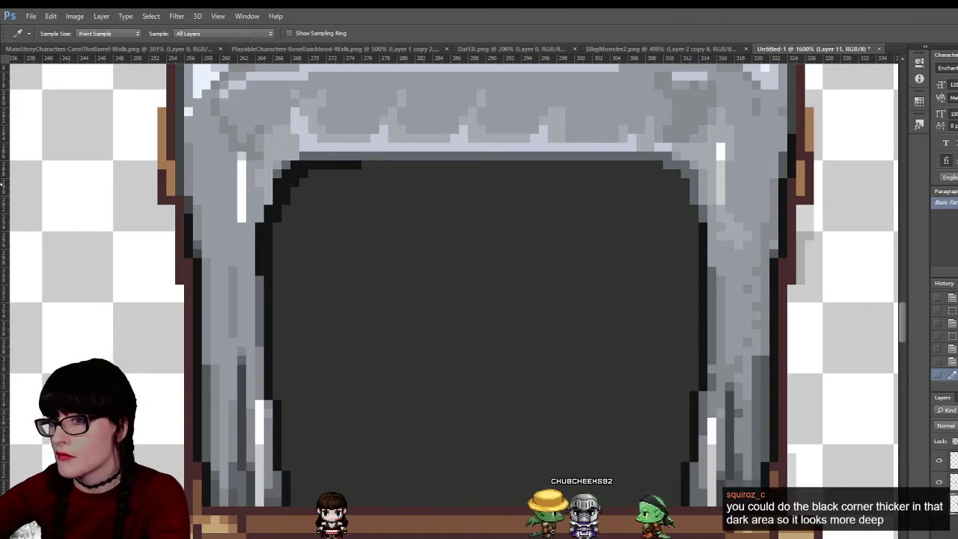
pyautogui.press('b')
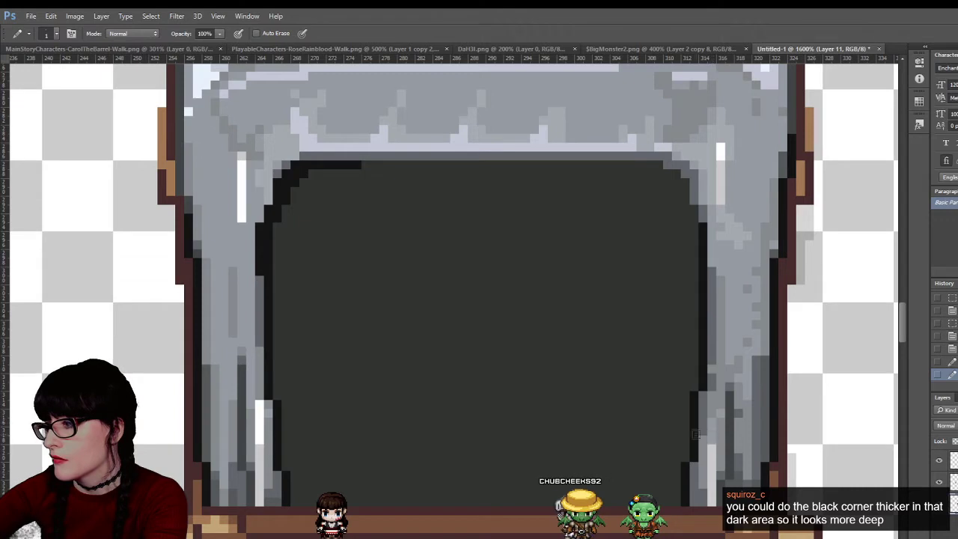
pyautogui.moveTo(715, 500); pyautogui.dragTo(711, 449)
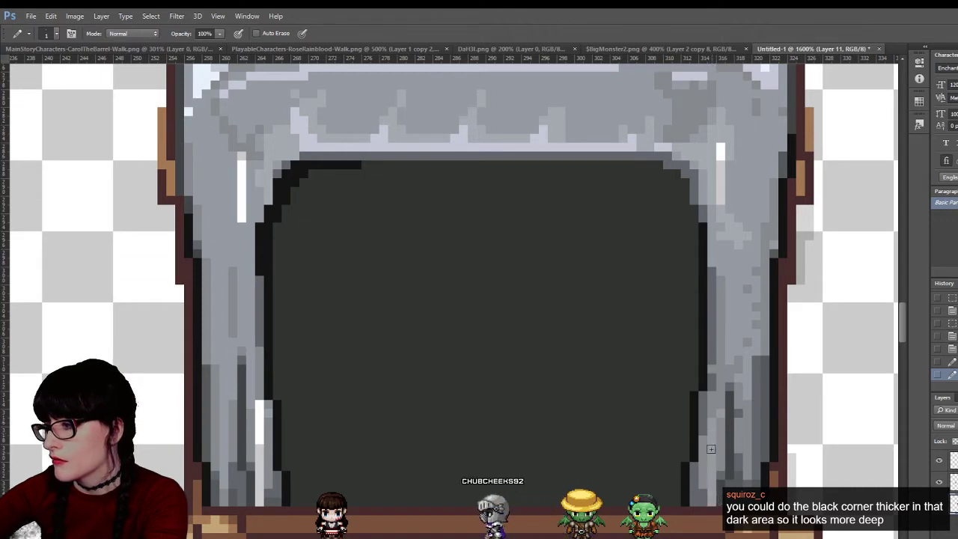
pyautogui.keyDown('alt'); pyautogui.click(705, 495); pyautogui.keyUp('alt')
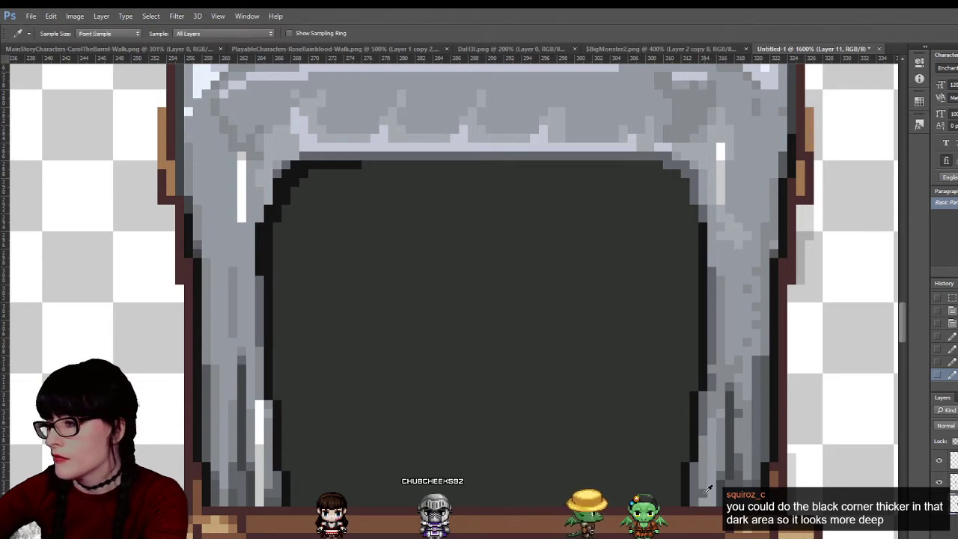
pyautogui.click(708, 501)
# Cover the white highlight strip beside the lower part of the opening's left edge with sampled grey tones
pyautogui.scroll(2, 796, 262)
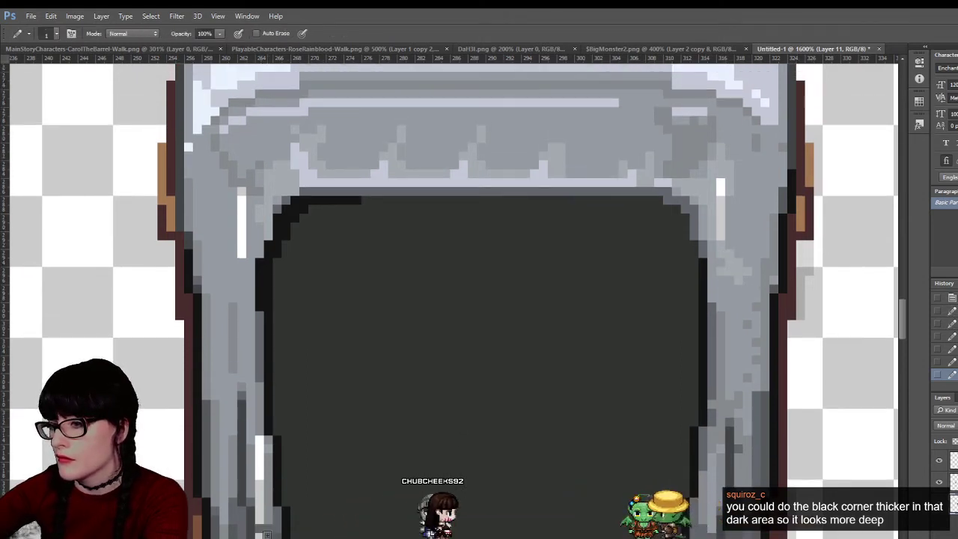
pyautogui.press('i')
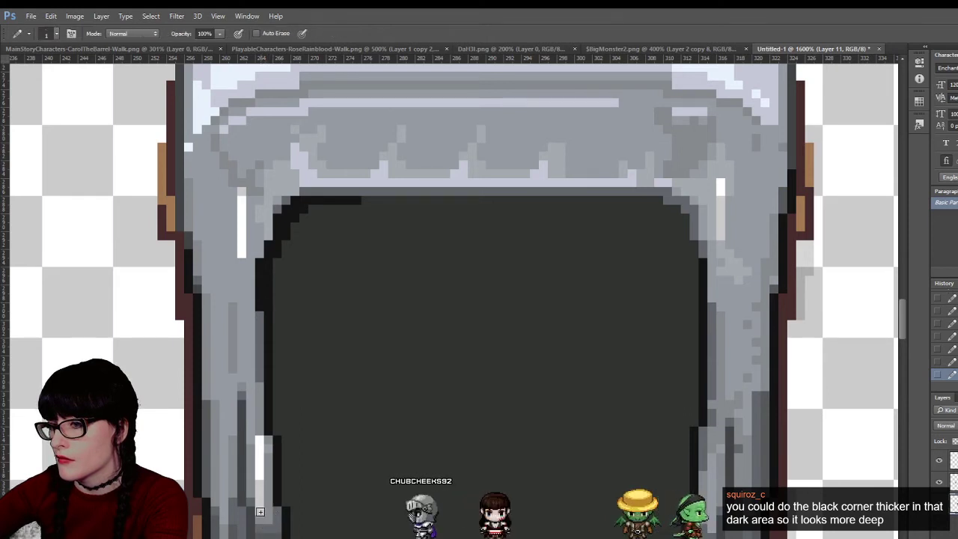
pyautogui.press('b')
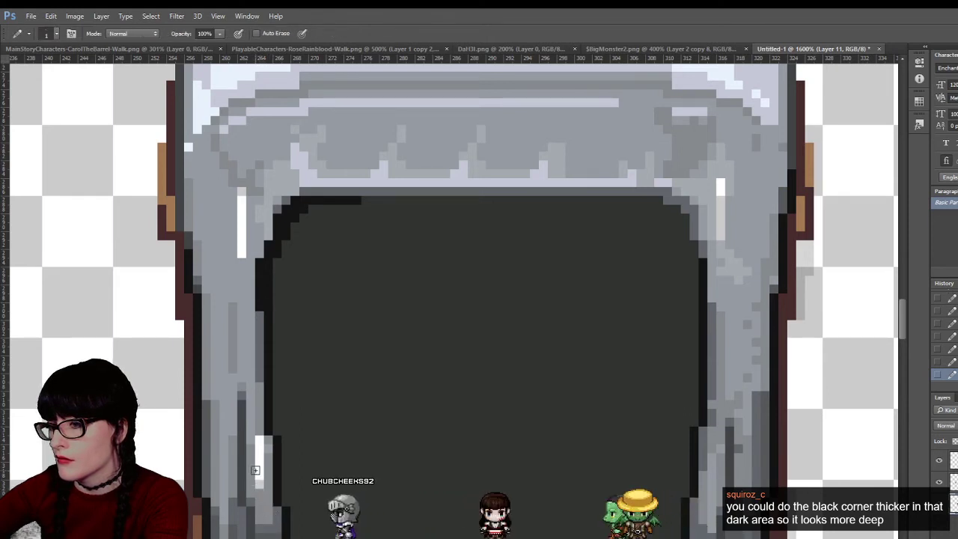
pyautogui.press('i')
pyautogui.press('b')
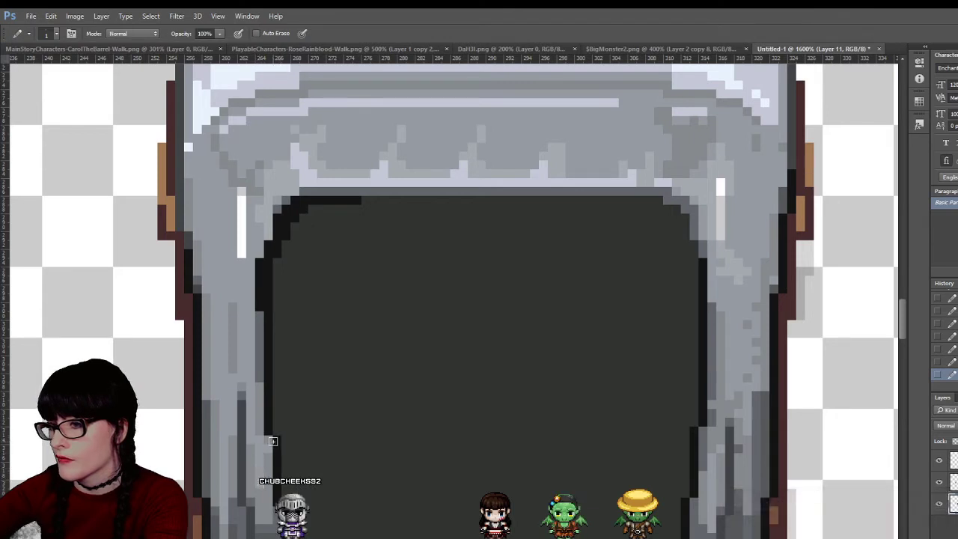
# Paint over the white highlights beside the opening's two upper corners in canopy grey and check the whole wagon
pyautogui.scroll(2, 725, 250)
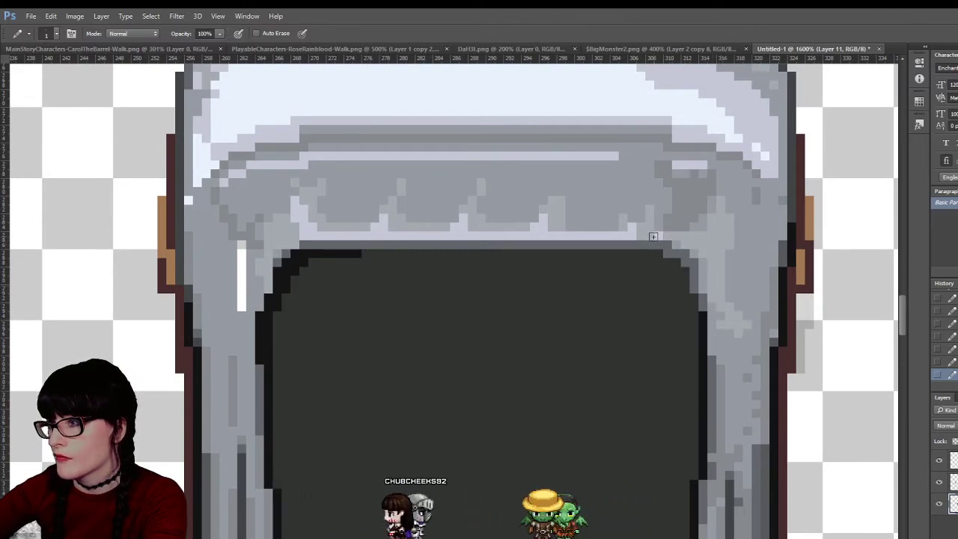
pyautogui.click(241, 253)
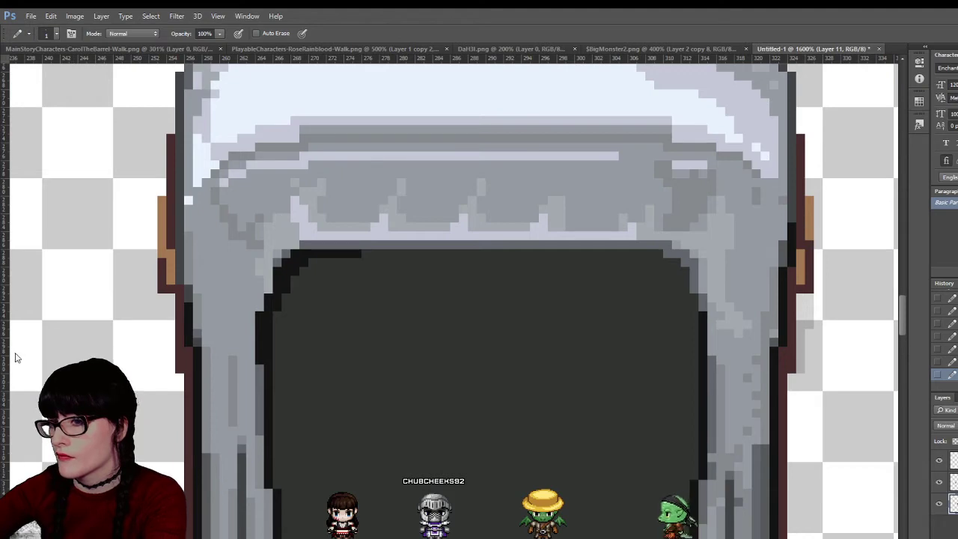
pyautogui.press('z')
pyautogui.keyDown('alt'); pyautogui.click(655, 337); pyautogui.keyUp('alt')
pyautogui.keyDown('alt'); pyautogui.click(660, 340); pyautogui.keyUp('alt')
pyautogui.keyDown('alt'); pyautogui.click(660, 339); pyautogui.keyUp('alt')
pyautogui.keyDown('alt'); pyautogui.click(660, 339); pyautogui.keyUp('alt')
pyautogui.click(660, 340)
pyautogui.click(660, 341)
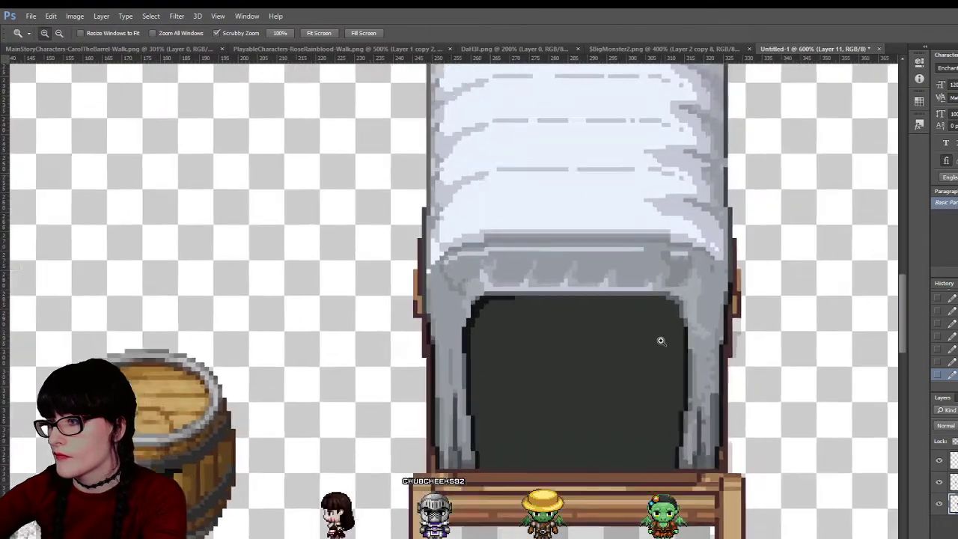
# Widen the opening's upper-left corner by adding sampled near-black pixels along its outer curve
pyautogui.scroll(2, 661, 341)
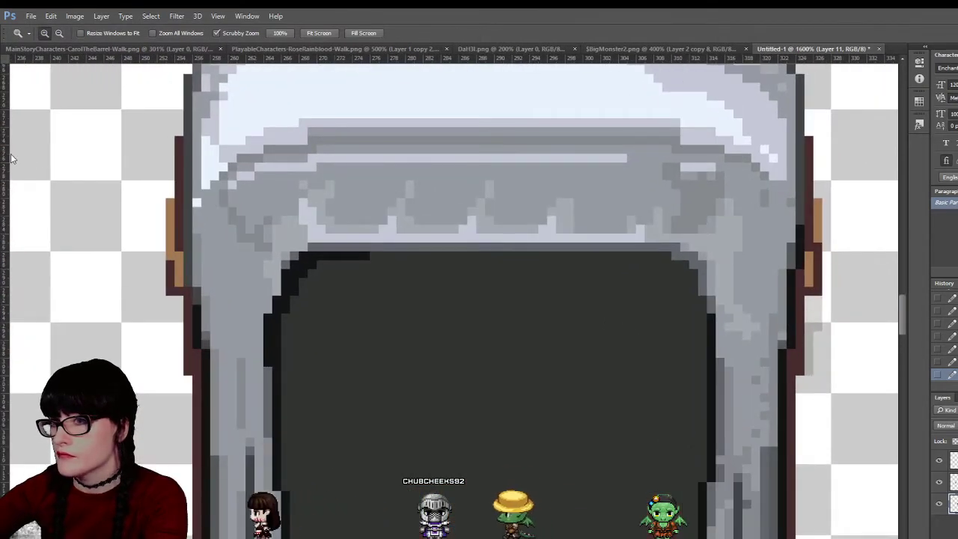
pyautogui.press('b')
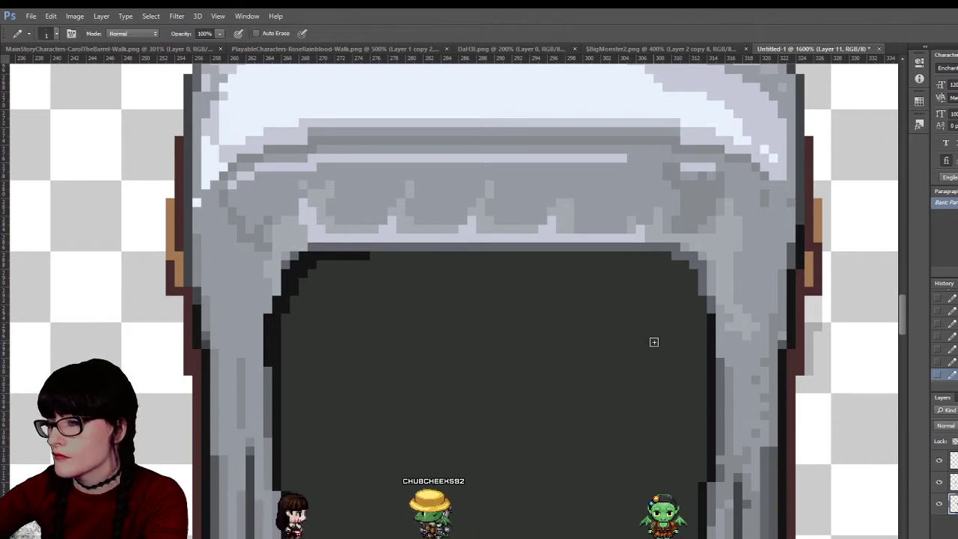
pyautogui.press('i')
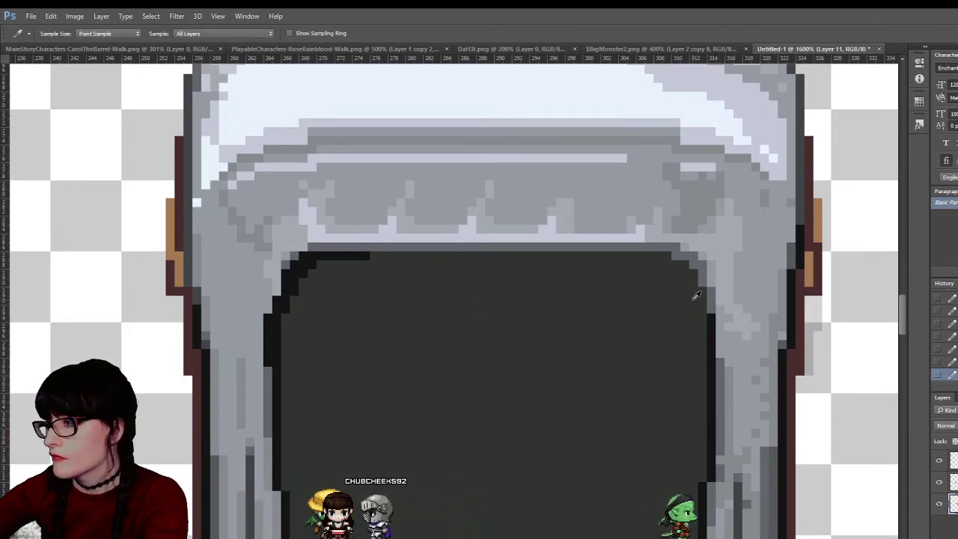
pyautogui.press('b')
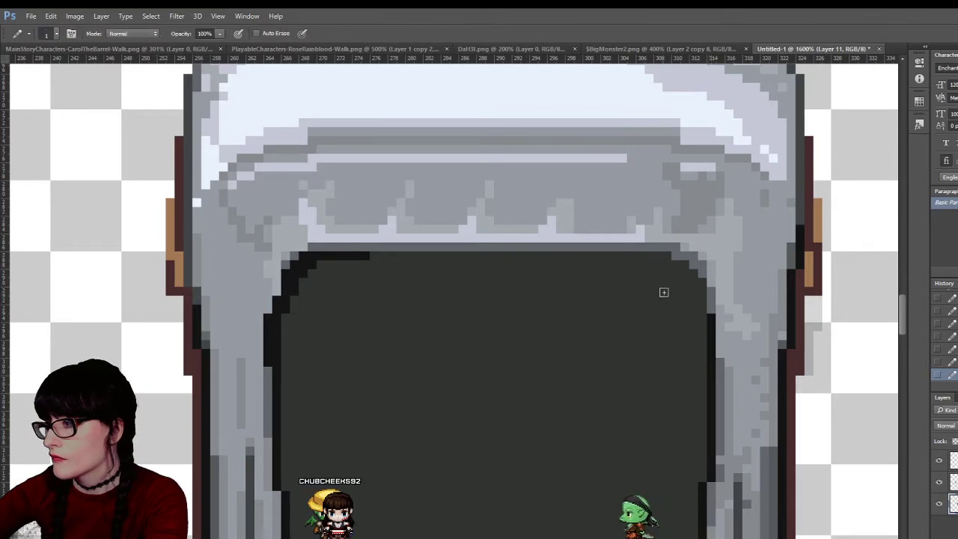
pyautogui.keyDown('alt'); pyautogui.click(286, 291); pyautogui.keyUp('alt')
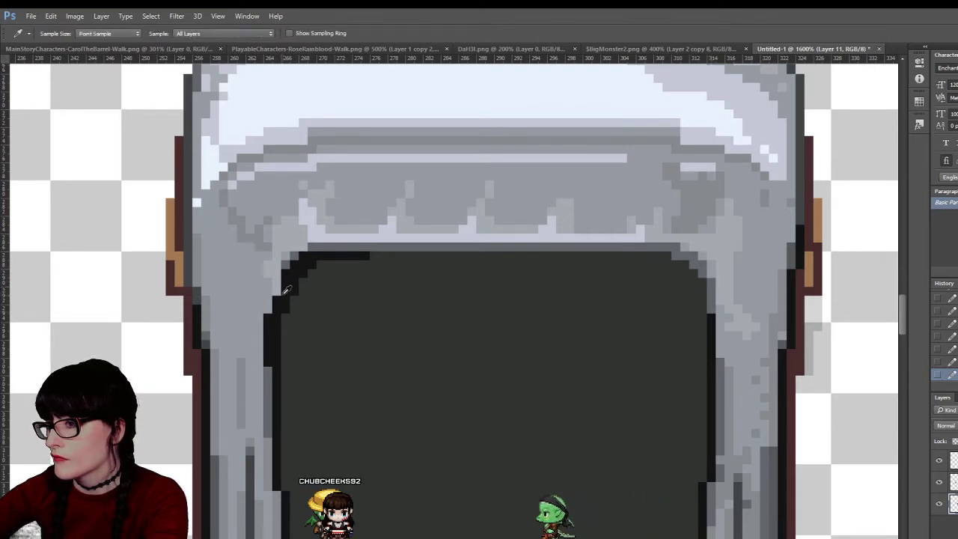
pyautogui.click(277, 292)
pyautogui.click(268, 309)
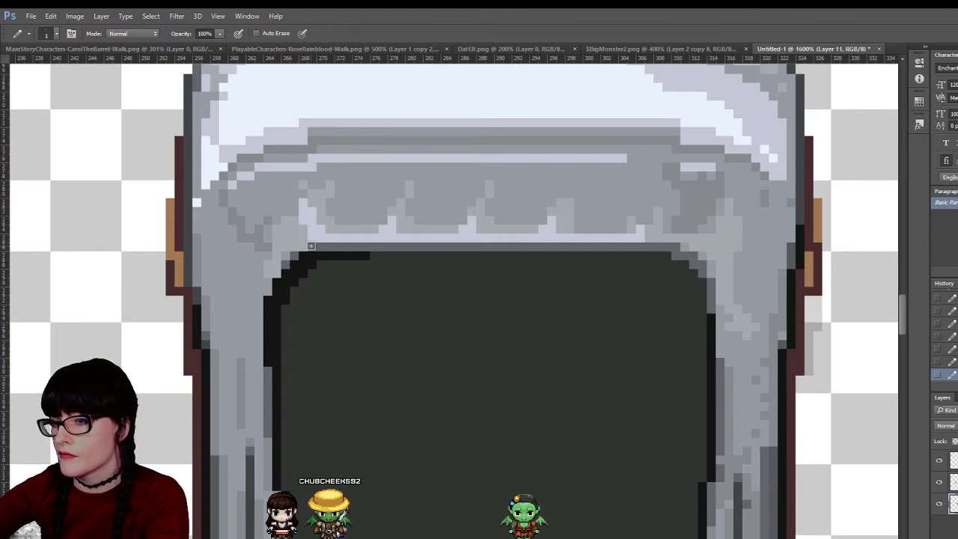
# Extend the rim lines above the opening's upper-left corner and refine the dark pixels along the corner's inner curve
pyautogui.keyDown('alt'); pyautogui.click(322, 245); pyautogui.keyUp('alt')
pyautogui.click(302, 245)
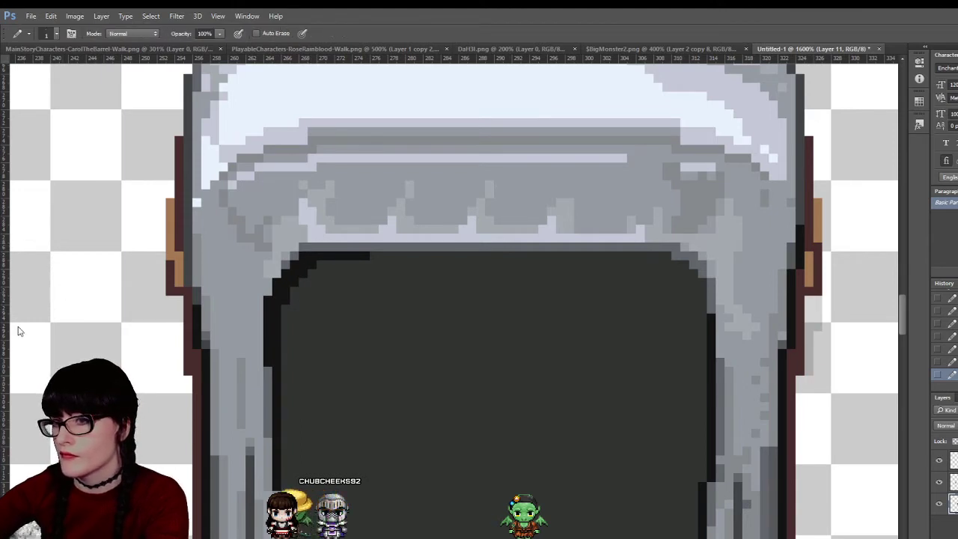
pyautogui.keyDown('alt'); pyautogui.click(319, 258); pyautogui.keyUp('alt')
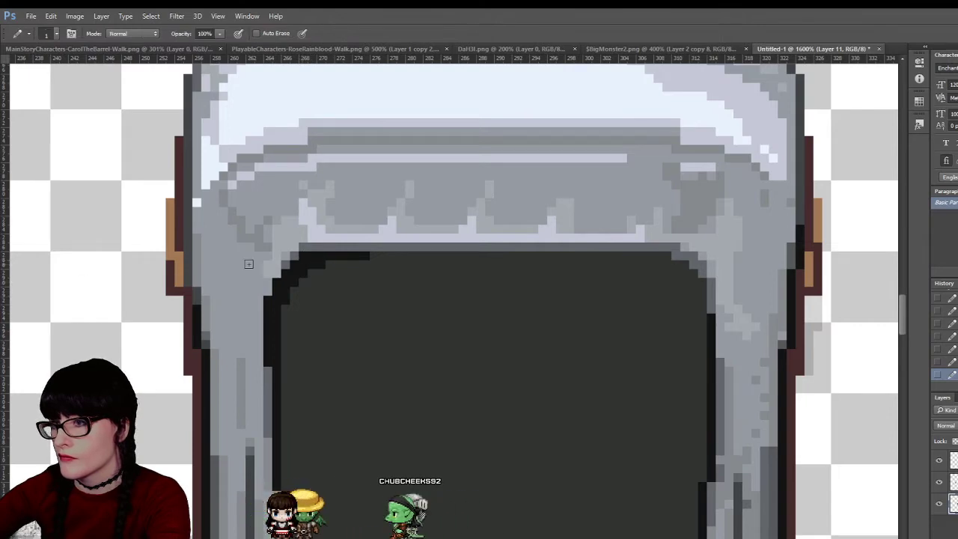
# Examine the enlarged wagon's overall look and opening shape beside the smaller wagon and the barrel
pyautogui.hotkey('alt', 'space')
pyautogui.moveTo(606, 375); pyautogui.dragTo(655, 395)
pyautogui.keyDown('alt'); pyautogui.click(654, 395); pyautogui.keyUp('alt')
pyautogui.hscroll(2, 654, 395)
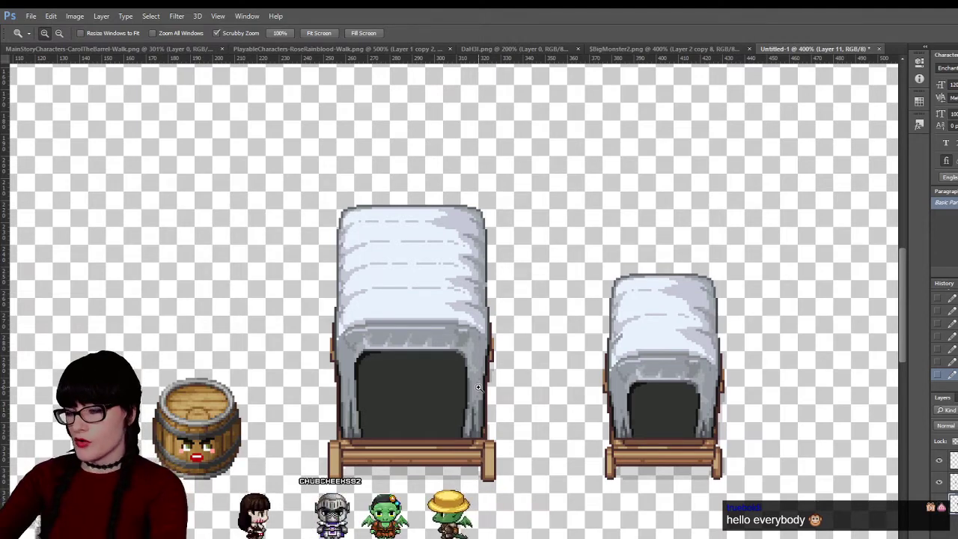
pyautogui.keyDown('alt'); pyautogui.click(449, 373); pyautogui.keyUp('alt')
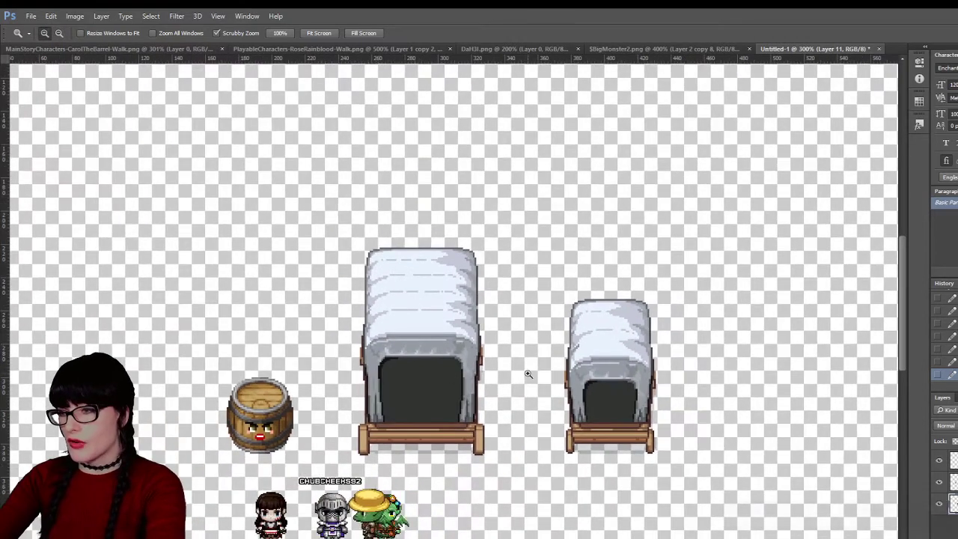
pyautogui.click(447, 379)
pyautogui.keyDown('alt'); pyautogui.click(446, 379); pyautogui.keyUp('alt')
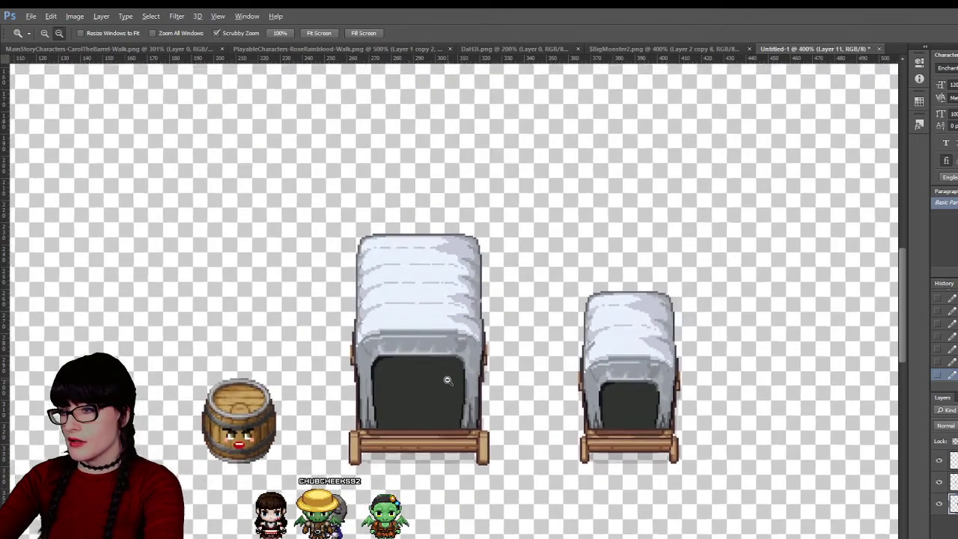
pyautogui.keyDown('alt'); pyautogui.click(447, 380); pyautogui.keyUp('alt')
pyautogui.click(380, 357)
pyautogui.click(381, 358)
pyautogui.click(381, 358)
# Try a sampled dark pixel touch-up along the opening's right edge just below its upper-right corner
pyautogui.click(656, 434)
pyautogui.click(653, 432)
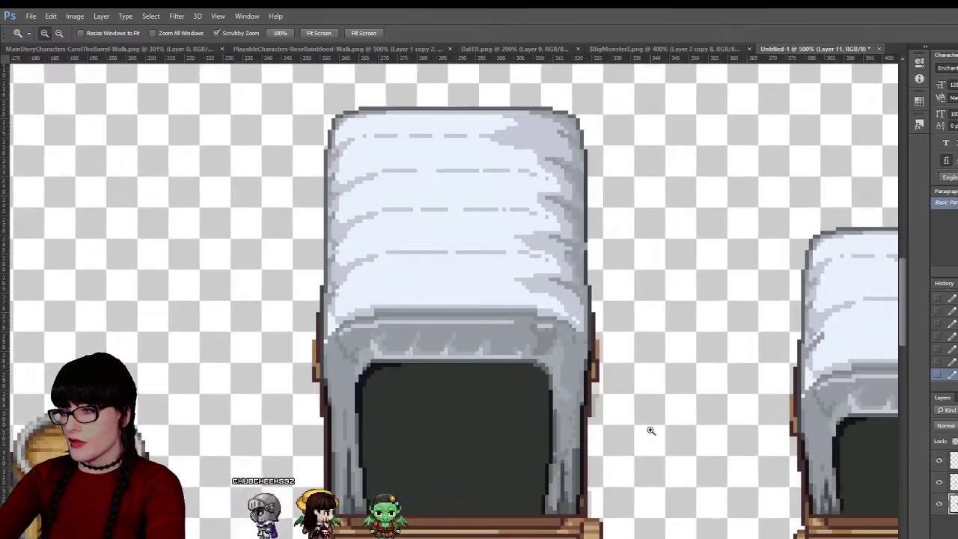
pyautogui.click(651, 430)
pyautogui.click(650, 431)
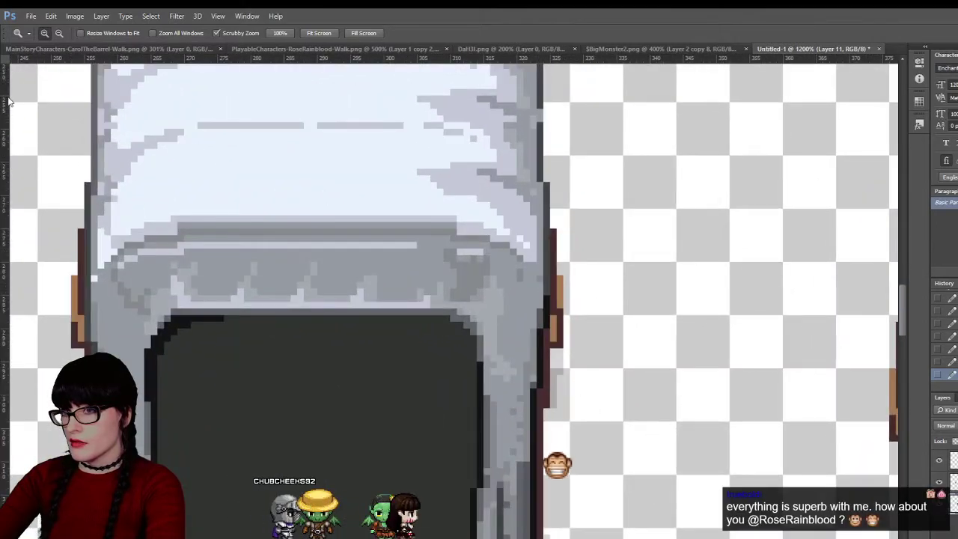
pyautogui.press('i')
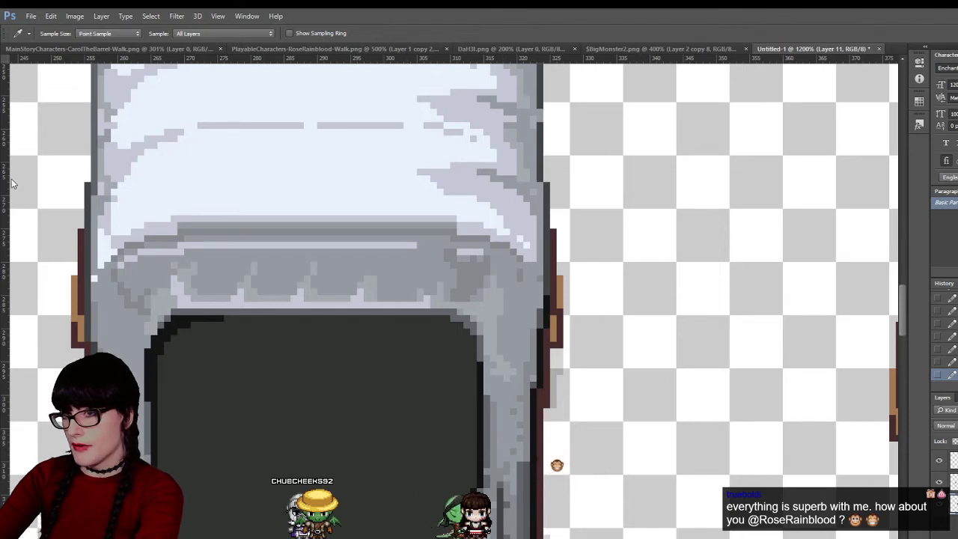
pyautogui.press('b')
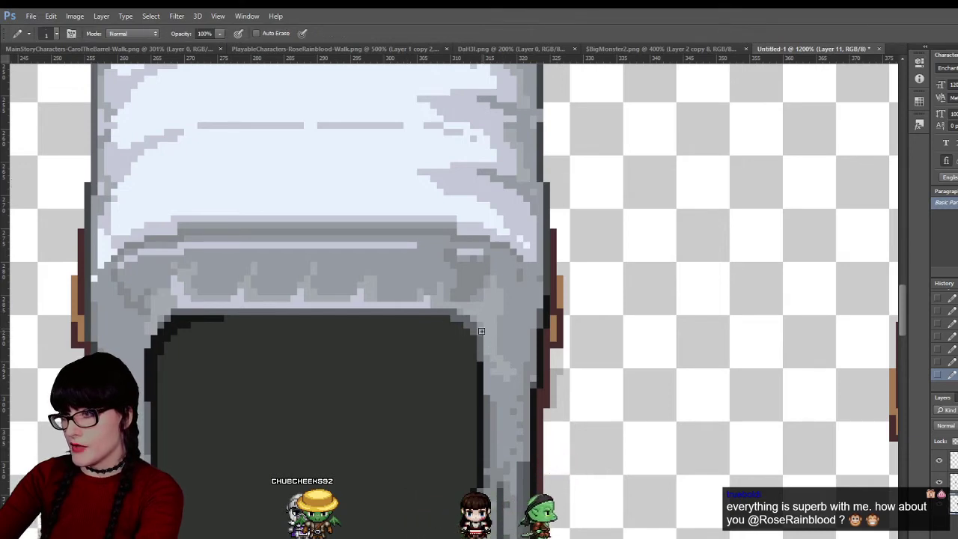
pyautogui.keyDown('alt'); pyautogui.click(481, 382); pyautogui.keyUp('alt')
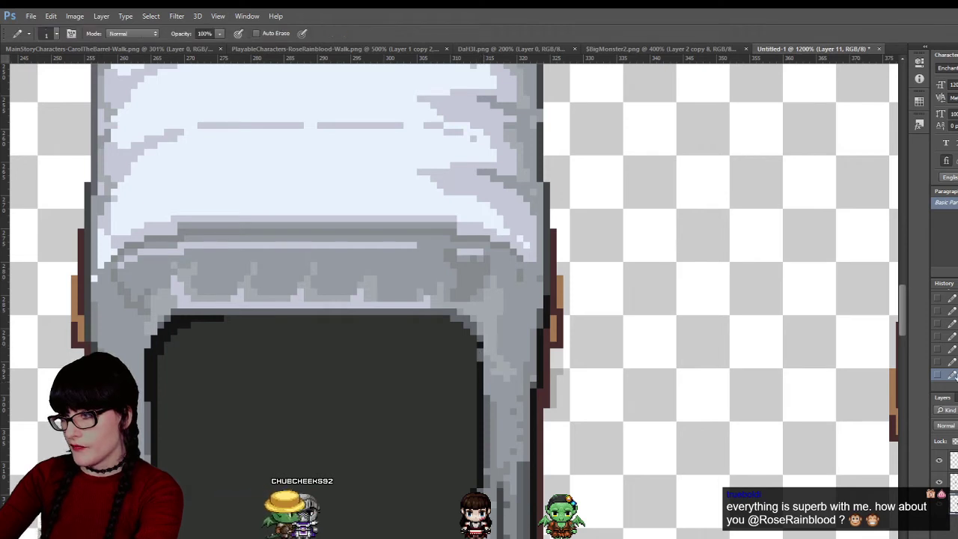
pyautogui.click(954, 375)
# Extend the grey shading along the opening's right edge upward to meet the upper-right corner
pyautogui.keyDown('alt'); pyautogui.click(490, 353); pyautogui.keyUp('alt')
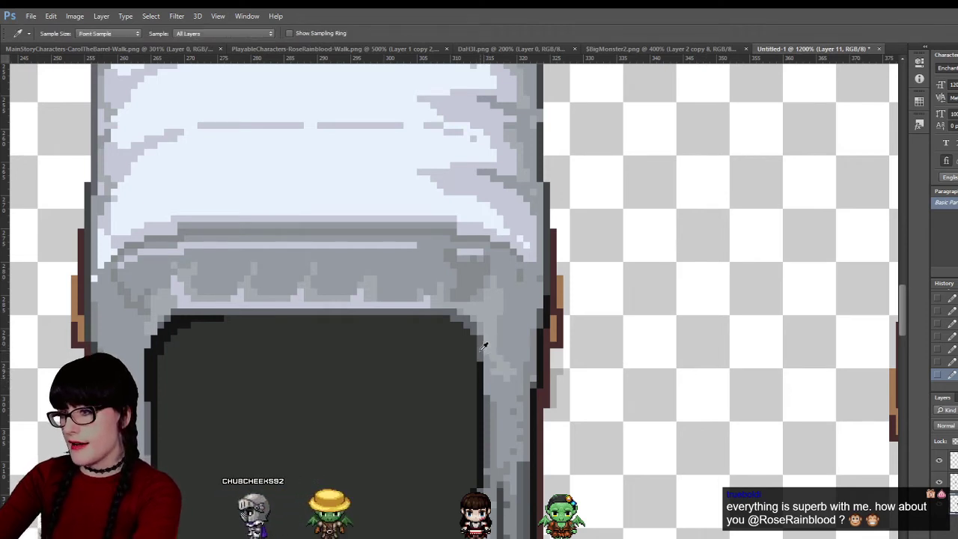
pyautogui.moveTo(487, 364); pyautogui.dragTo(487, 392)
pyautogui.keyDown('alt'); pyautogui.click(482, 359); pyautogui.keyUp('alt')
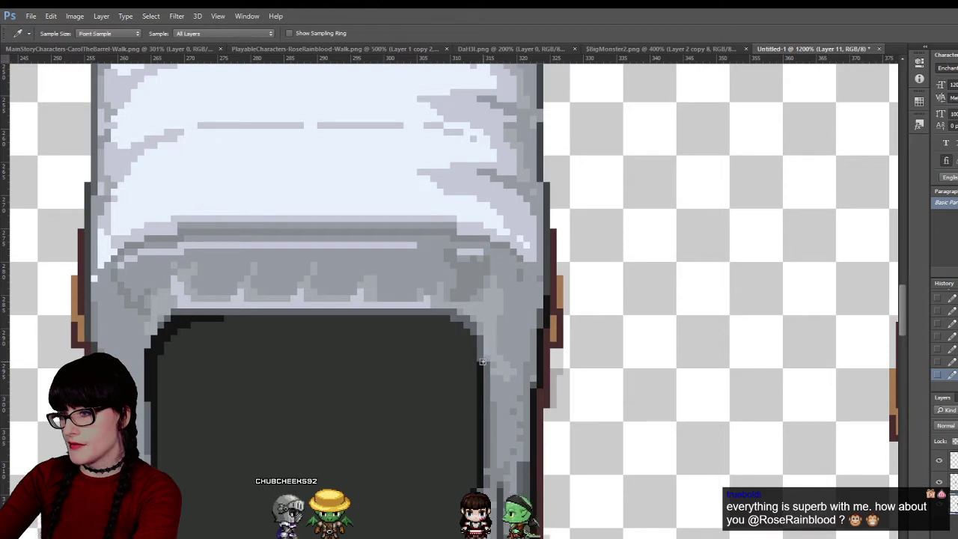
pyautogui.press('b')
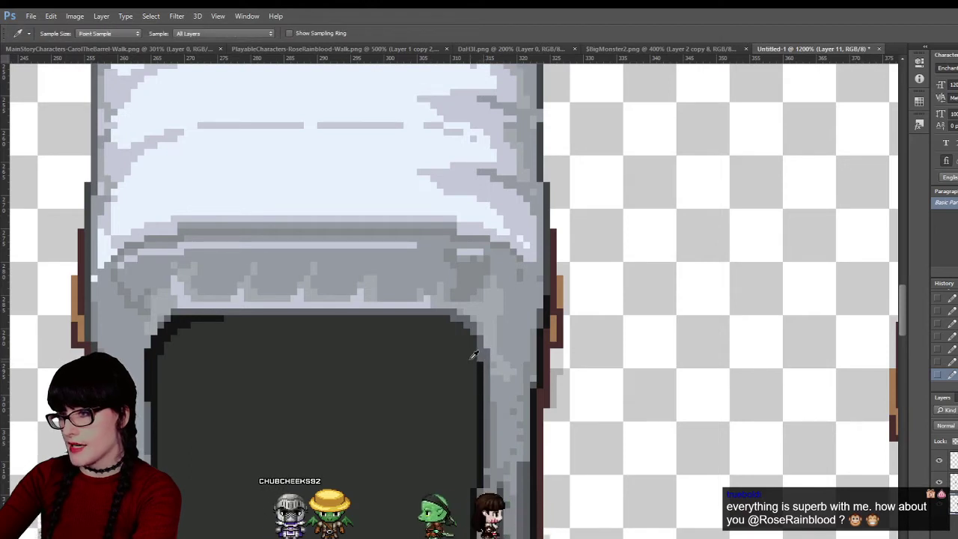
pyautogui.press('i')
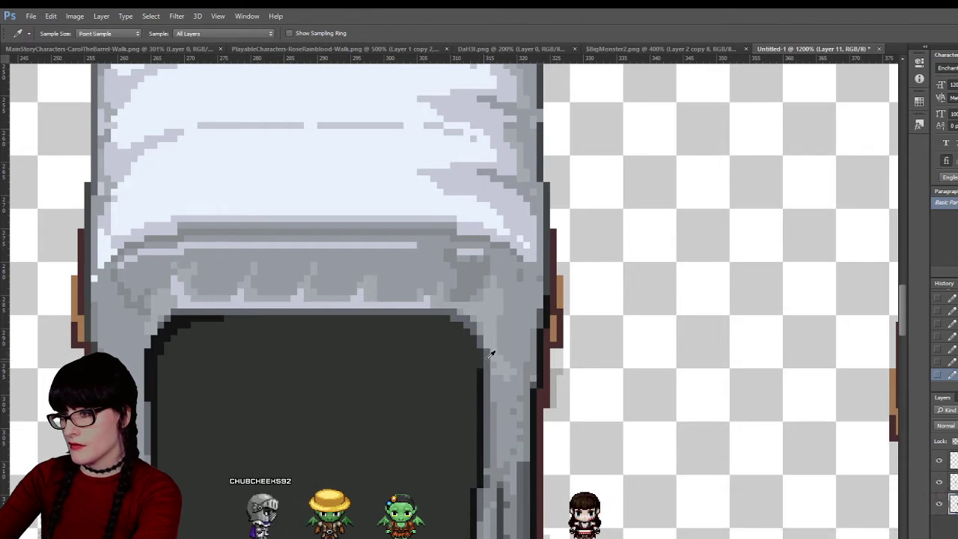
pyautogui.press('b')
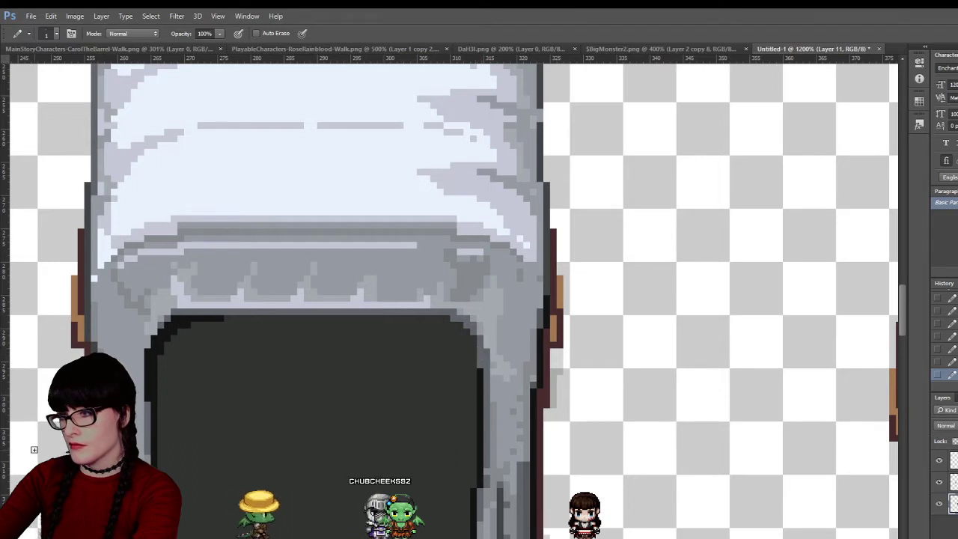
# Compare the retouched opening of the enlarged wagon with the smaller wagon at a reduced view
pyautogui.click(5, 358)
pyautogui.keyDown('alt'); pyautogui.click(486, 410); pyautogui.keyUp('alt')
pyautogui.keyDown('alt'); pyautogui.click(531, 427); pyautogui.keyUp('alt')
pyautogui.keyDown('alt'); pyautogui.click(532, 428); pyautogui.keyUp('alt')
pyautogui.keyDown('alt'); pyautogui.click(532, 427); pyautogui.keyUp('alt')
pyautogui.keyDown('alt'); pyautogui.click(532, 427); pyautogui.keyUp('alt')
pyautogui.keyDown('alt'); pyautogui.click(532, 428); pyautogui.keyUp('alt')
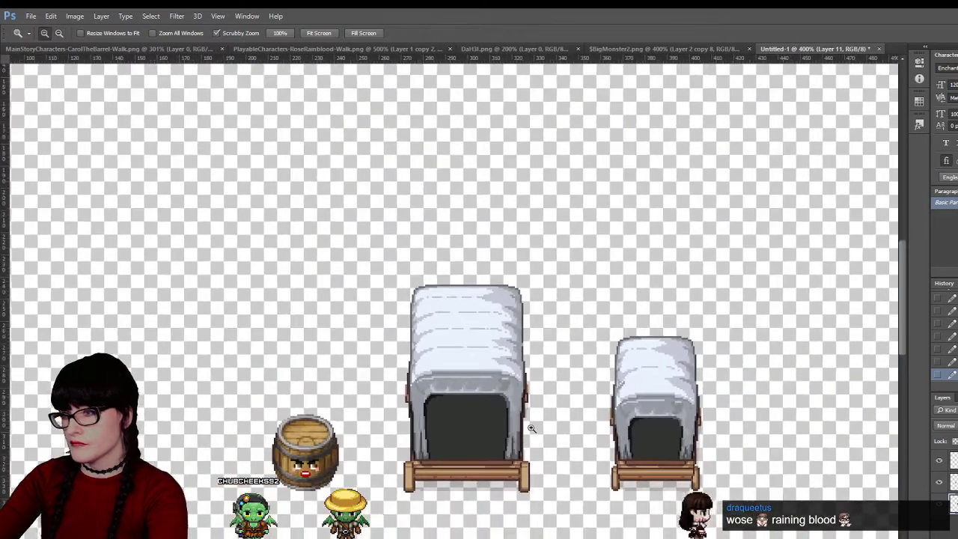
pyautogui.scroll(-1, 531, 428)
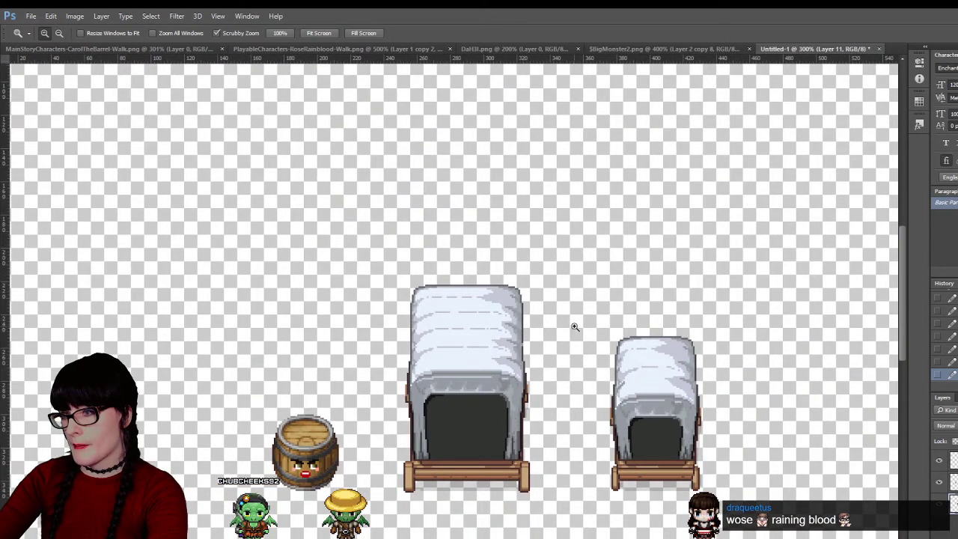
# Add a new layer and make a rectangular selection around the enlarged wagon's dark opening, down to the wooden floor
pyautogui.scroll(1, 548, 443)
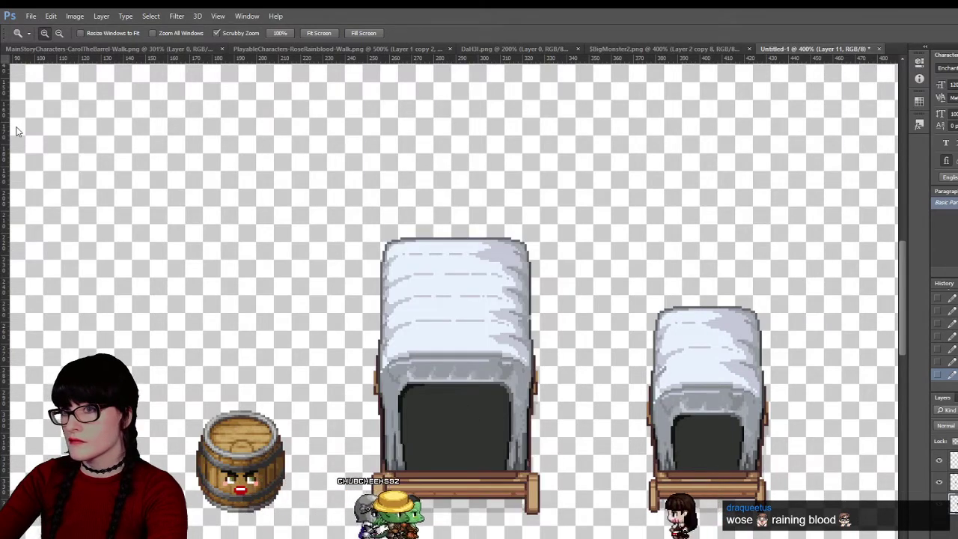
pyautogui.press('m')
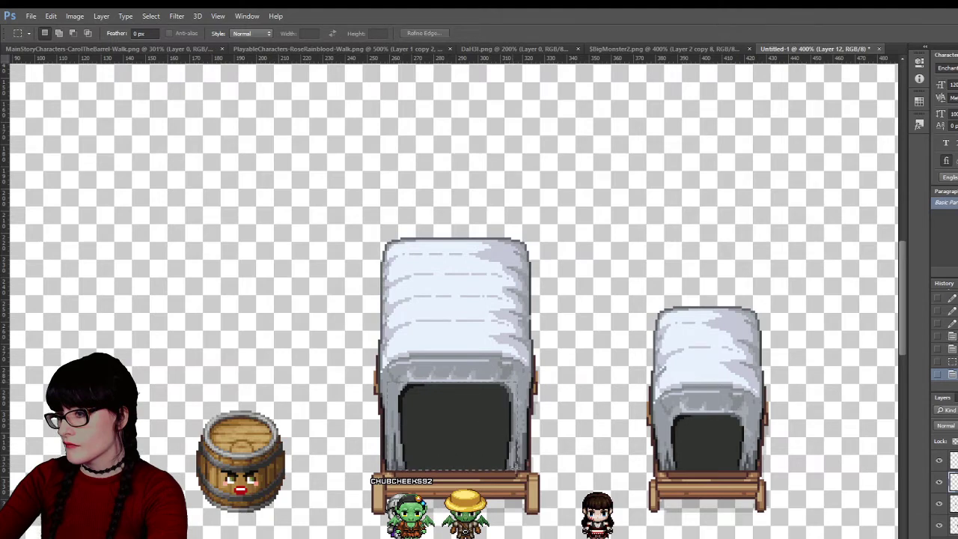
pyautogui.moveTo(523, 471); pyautogui.dragTo(525, 470)
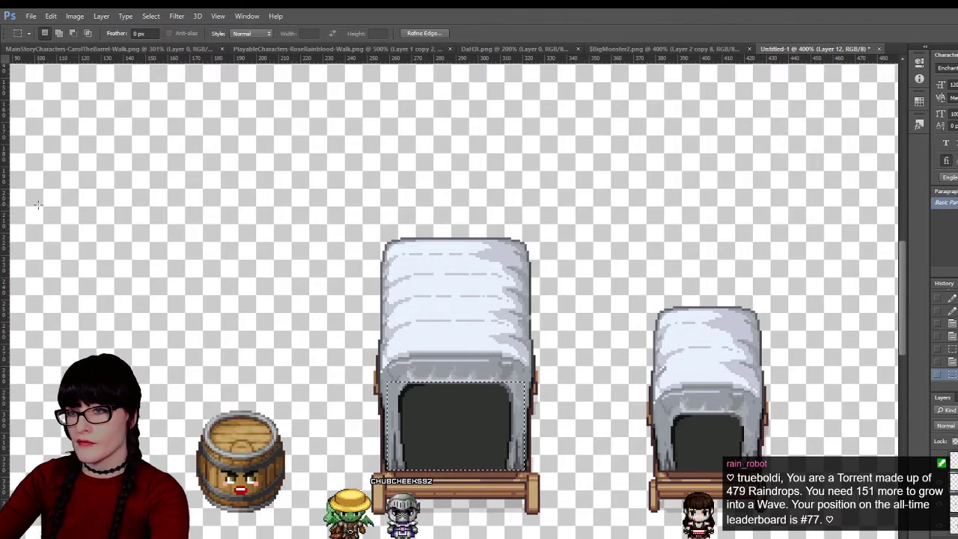
pyautogui.press('f')
pyautogui.press('f')
pyautogui.press('f')
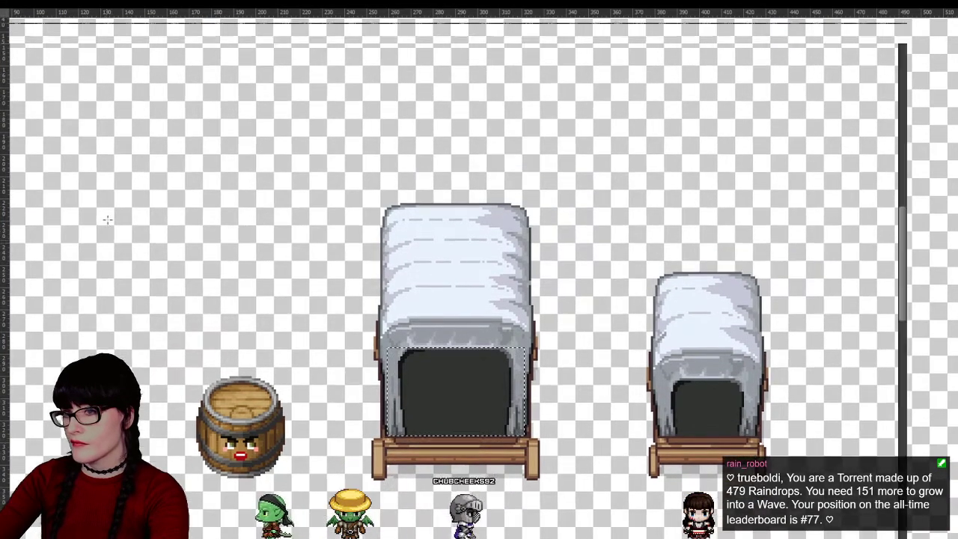
pyautogui.press('f')
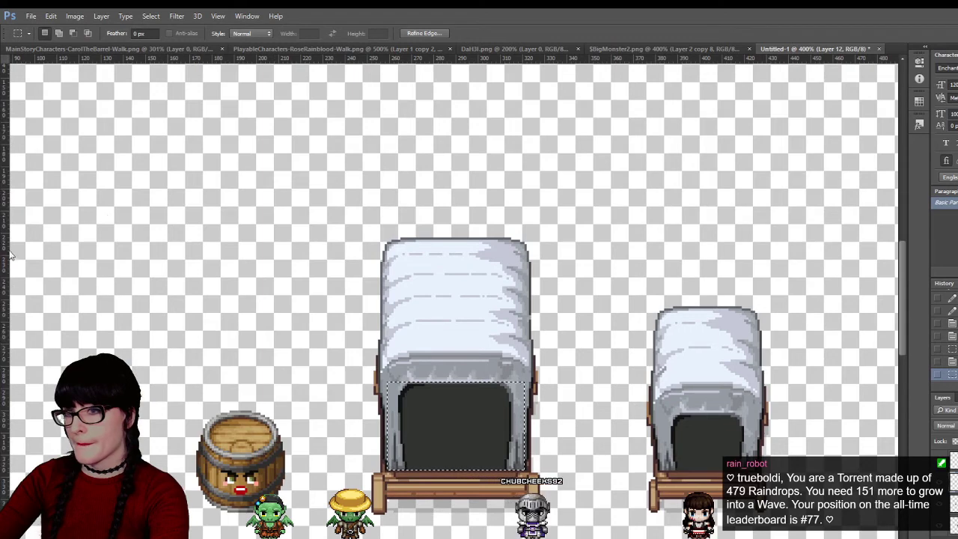
# Fill the selected opening area with solid grey on the new layer, deselect it, and make that fill transparent
pyautogui.press('g')
pyautogui.click(476, 429)
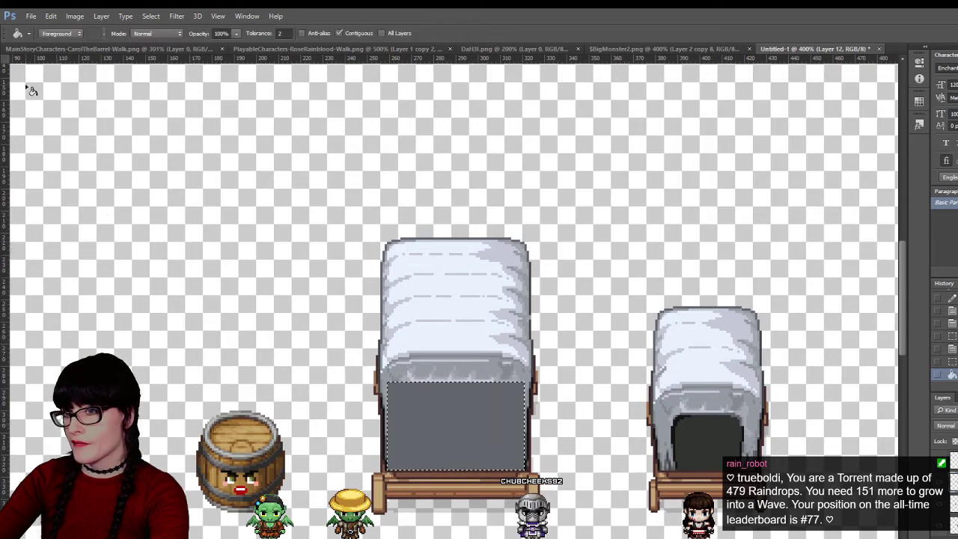
pyautogui.press('m')
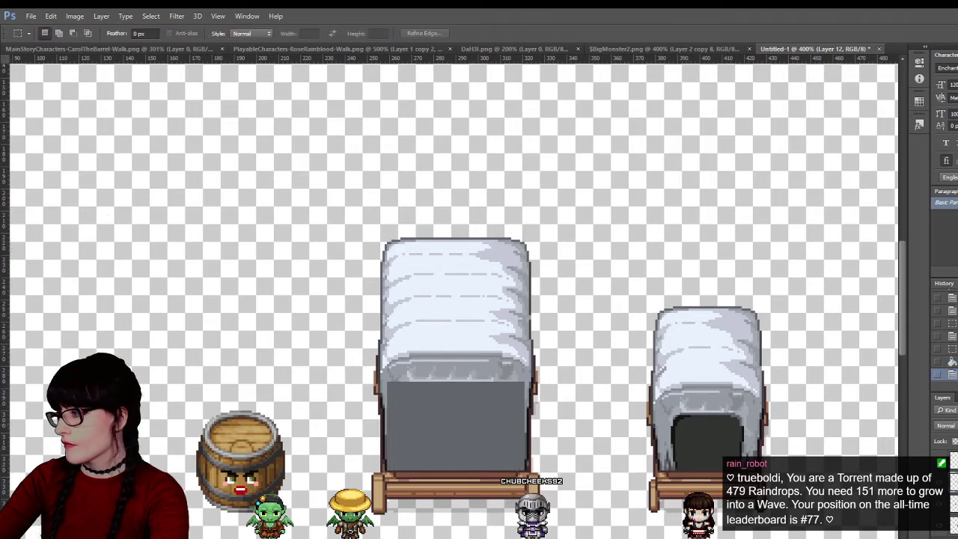
pyautogui.hotkey('ctrl', 'z')
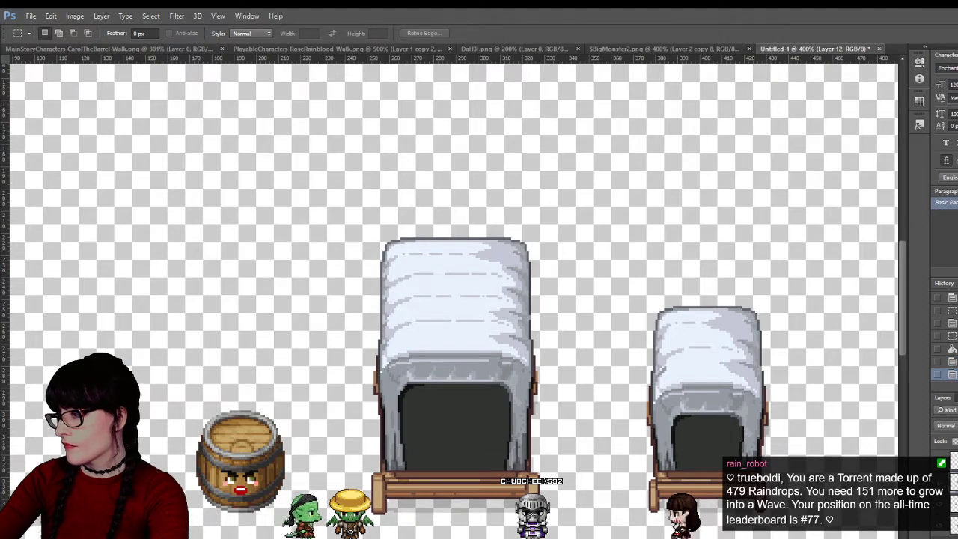
# Apply a Gradient Overlay to the new layer that shades the opening from black at its top to dark grey at its floor
pyautogui.press('h')
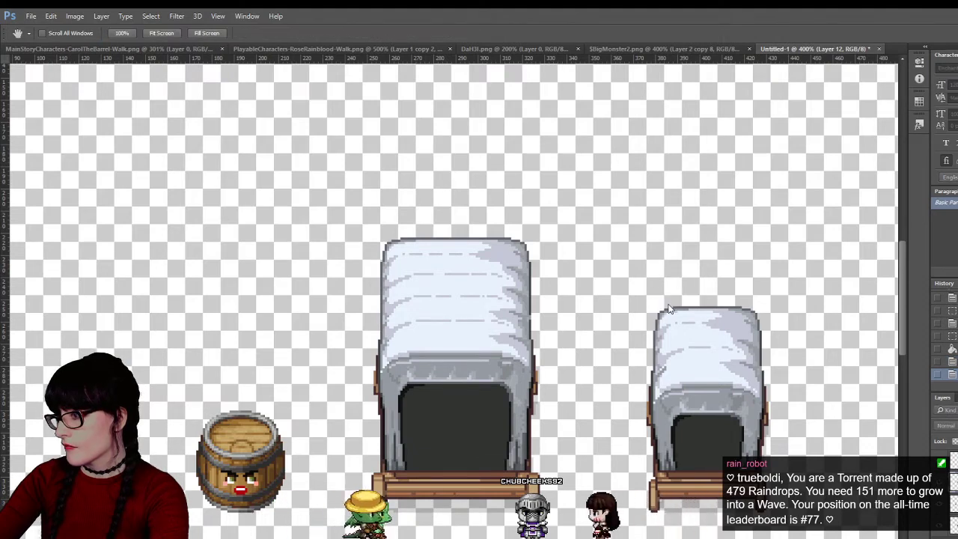
pyautogui.click(670, 308)
pyautogui.moveTo(812, 205); pyautogui.dragTo(821, 209)
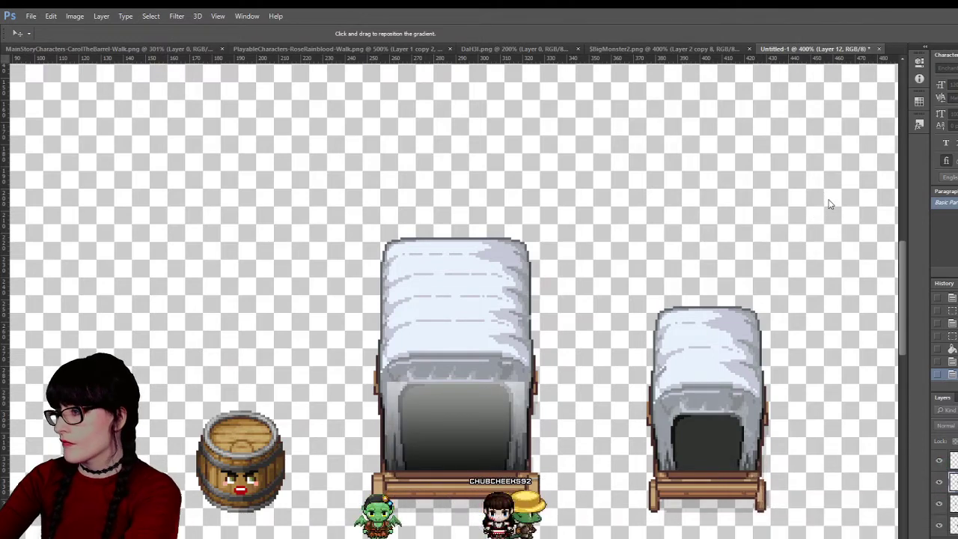
pyautogui.click(869, 219)
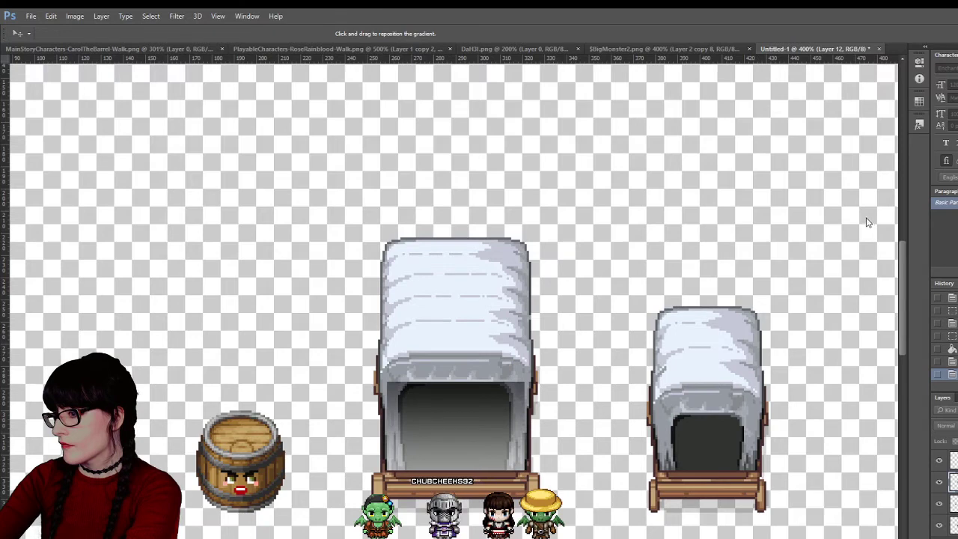
pyautogui.scroll(-2, 818, 213)
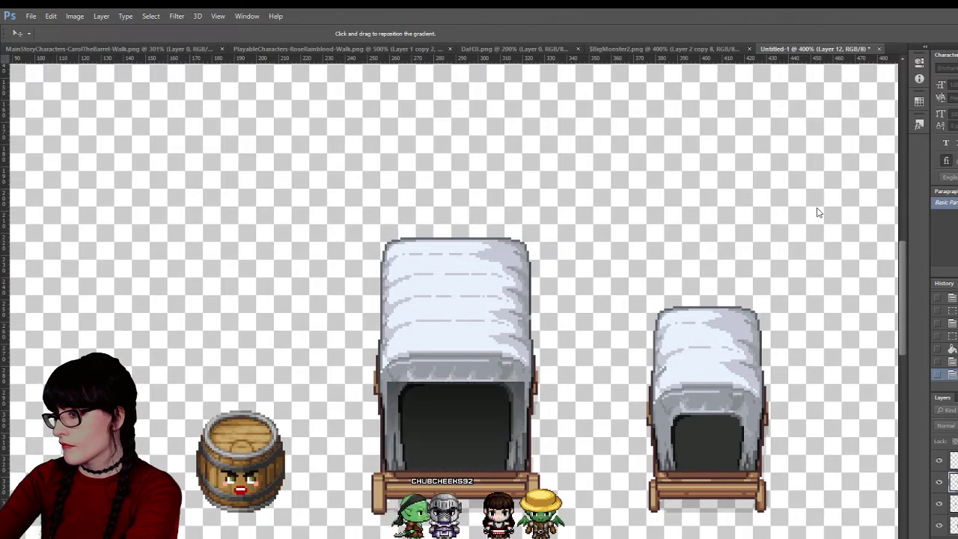
pyautogui.scroll(-1, 819, 212)
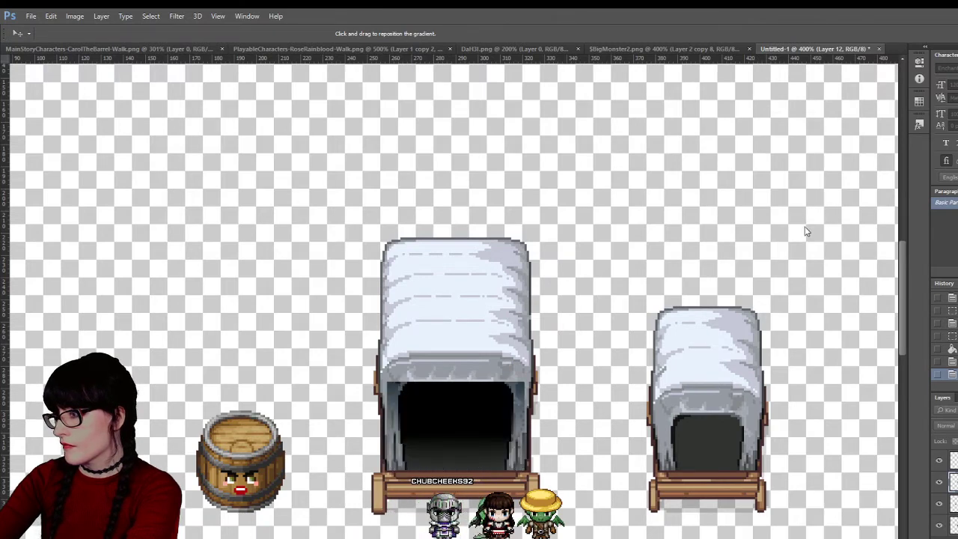
pyautogui.click(805, 205)
pyautogui.moveTo(804, 205); pyautogui.dragTo(801, 206)
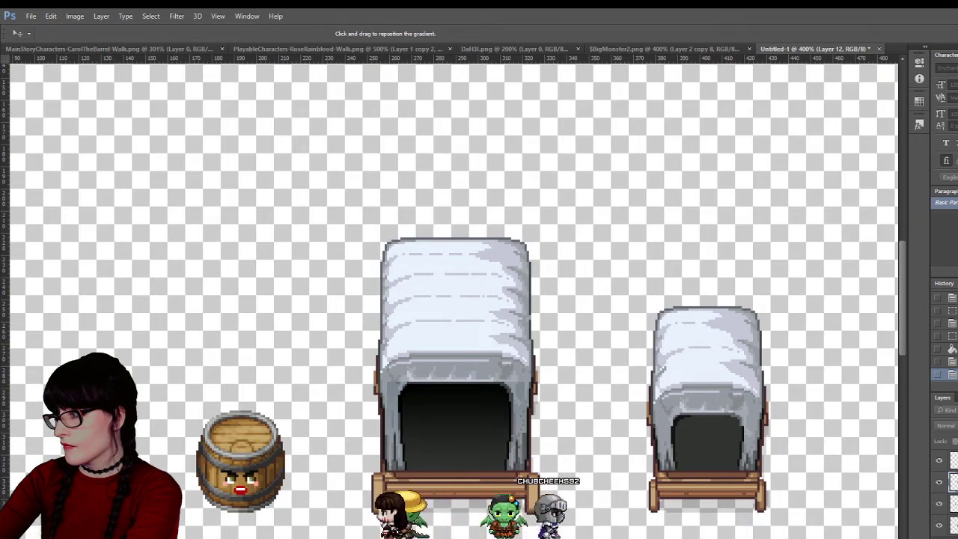
pyautogui.press('m')
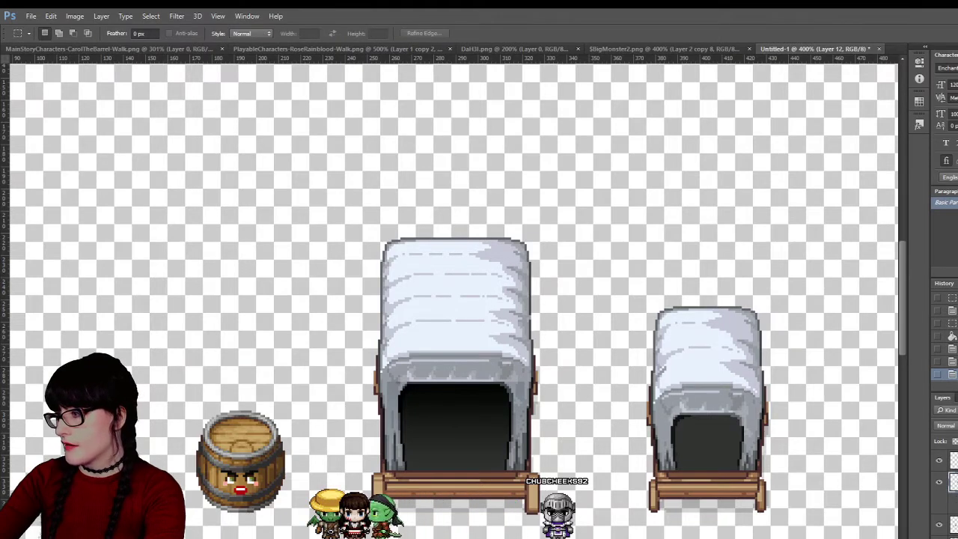
# Erase the gradient shading that spills onto the grey canvas edges around the enlarged wagon's opening
pyautogui.press('Return')
pyautogui.hotkey('ctrl', 'z')
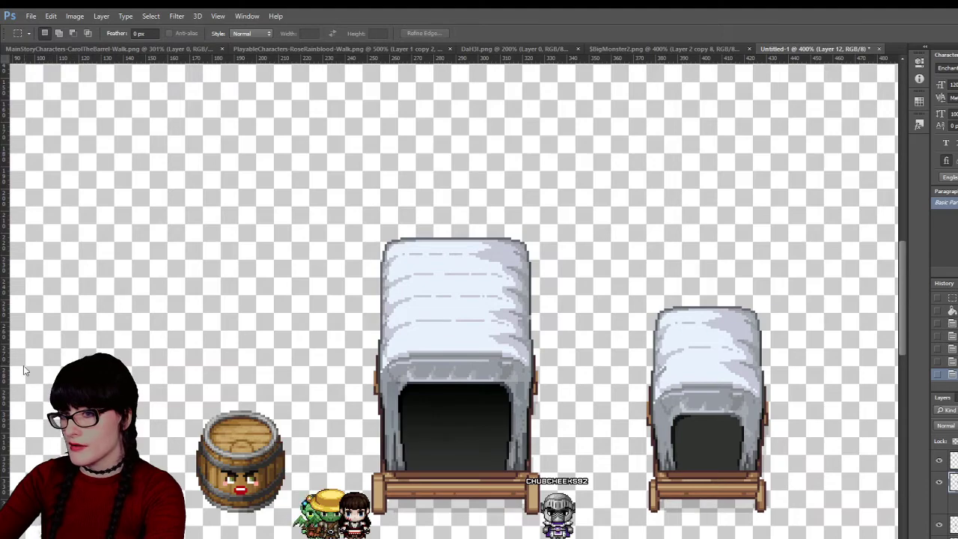
pyautogui.press('z')
pyautogui.keyDown('alt'); pyautogui.click(337, 402); pyautogui.keyUp('alt')
pyautogui.click(452, 416)
pyautogui.click(453, 416)
pyautogui.click(454, 414)
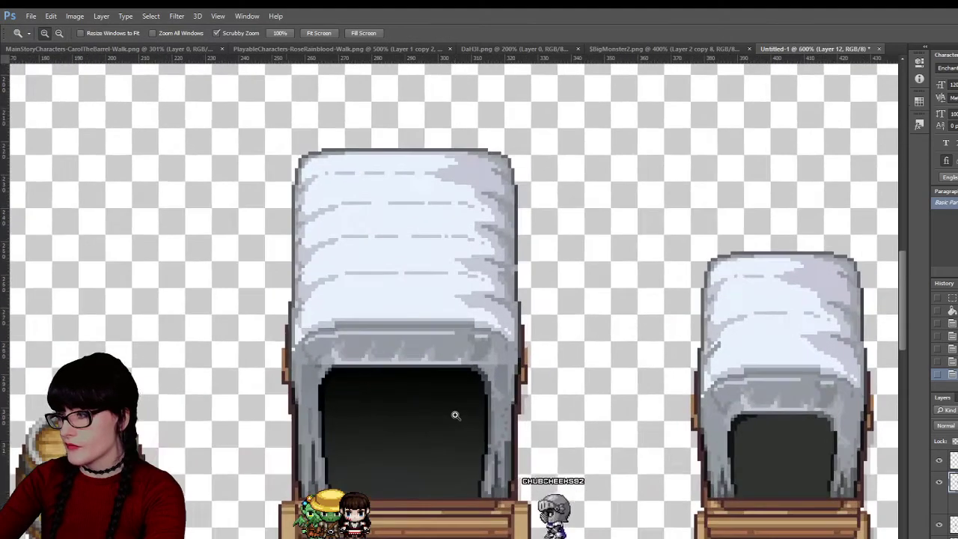
pyautogui.click(455, 415)
pyautogui.press('b')
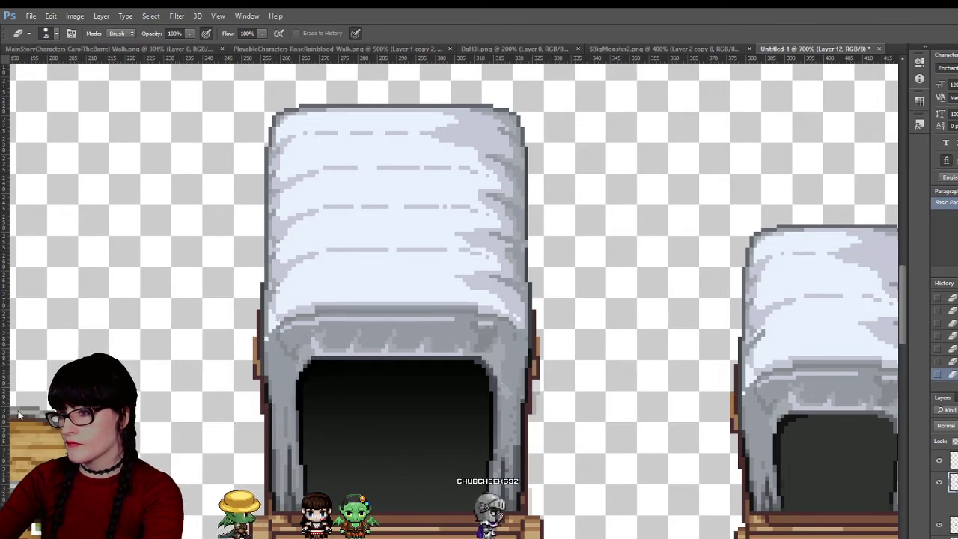
# Try an additional lighter Gradient Overlay on the enlarged wagon's shaded opening
pyautogui.press('z')
pyautogui.keyDown('alt'); pyautogui.click(610, 348); pyautogui.keyUp('alt')
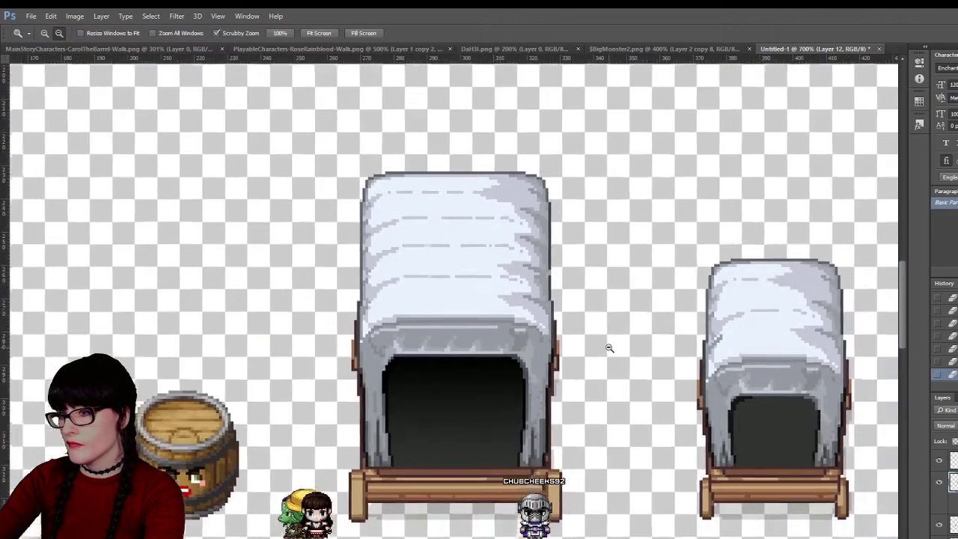
pyautogui.keyDown('alt'); pyautogui.click(609, 348); pyautogui.keyUp('alt')
pyautogui.keyDown('alt'); pyautogui.click(609, 348); pyautogui.keyUp('alt')
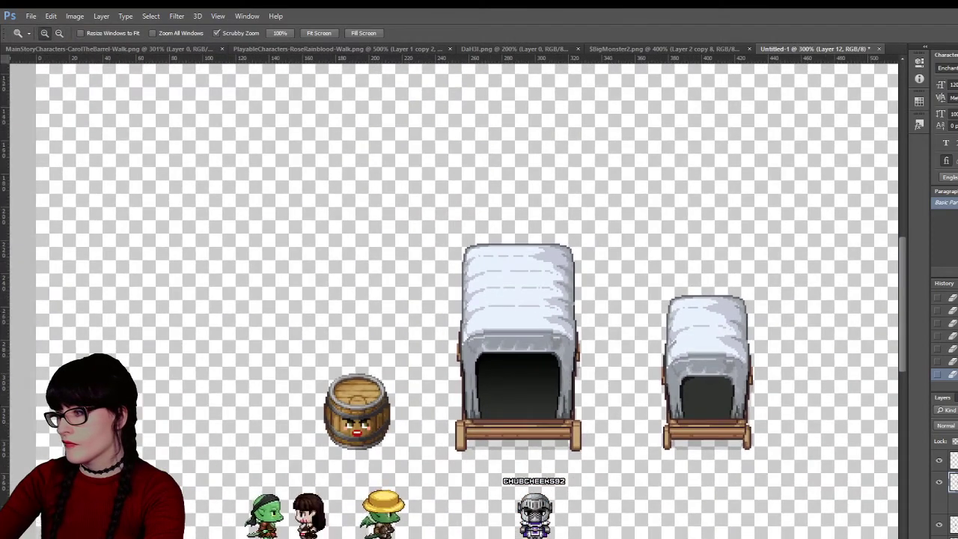
pyautogui.press('v')
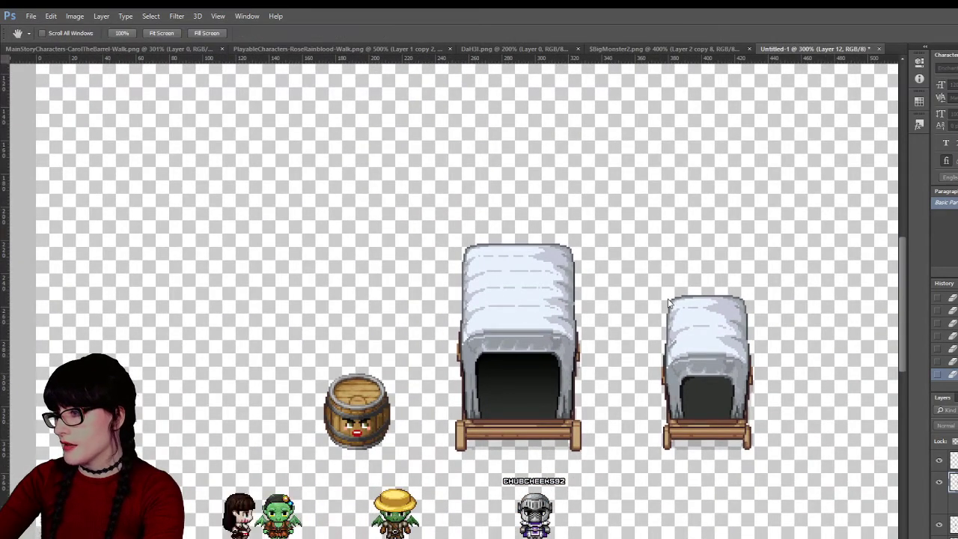
pyautogui.click(824, 242)
pyautogui.hotkey('ctrl', 'z')
pyautogui.hotkey('ctrl', 'z')
pyautogui.hotkey('ctrl', 'z')
pyautogui.hotkey('ctrl', 'z')
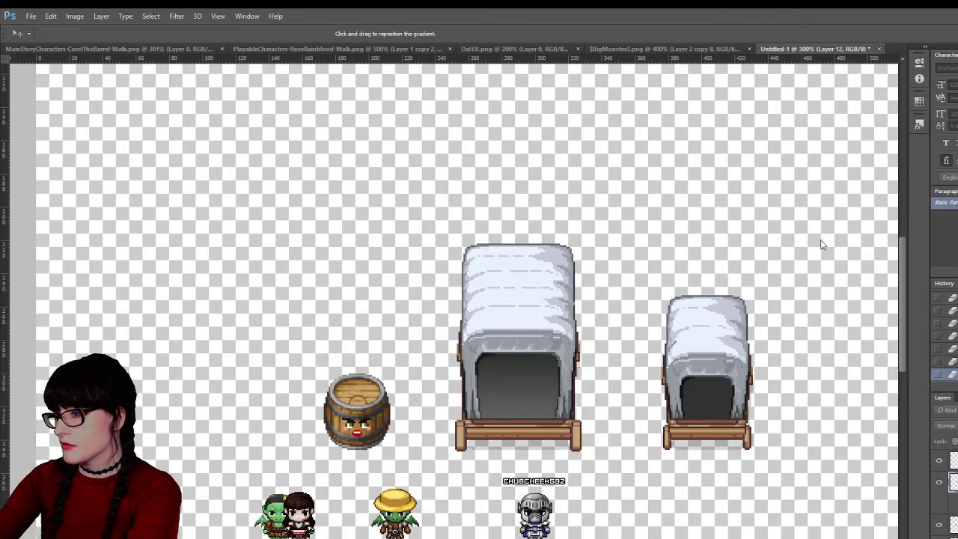
# Try weaker and darker variations of the additional Gradient Overlay on the enlarged wagon's opening
pyautogui.hotkey('ctrl', 'z')
pyautogui.hotkey('ctrl', 'z')
pyautogui.hotkey('ctrl', 'z')
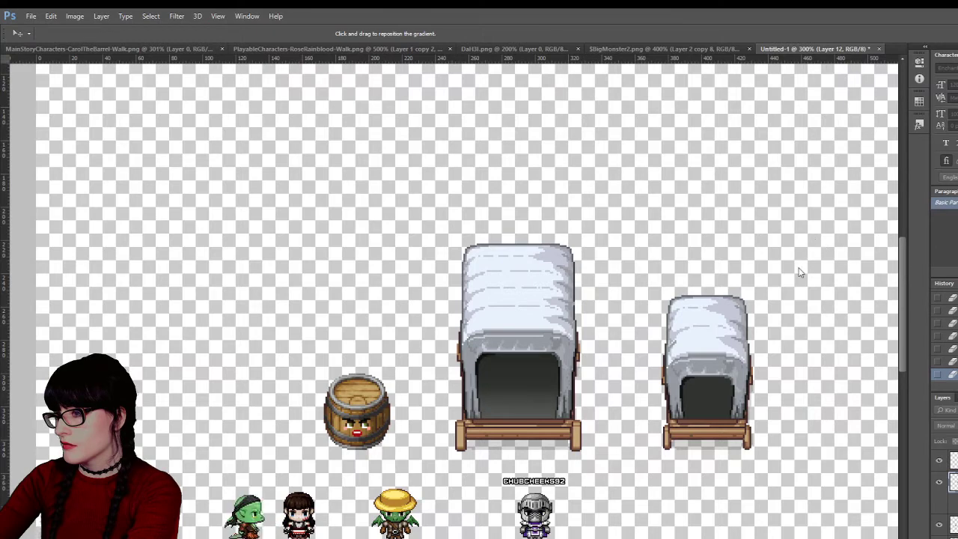
pyautogui.hotkey('ctrl', 'z')
pyautogui.hotkey('ctrl', 'z')
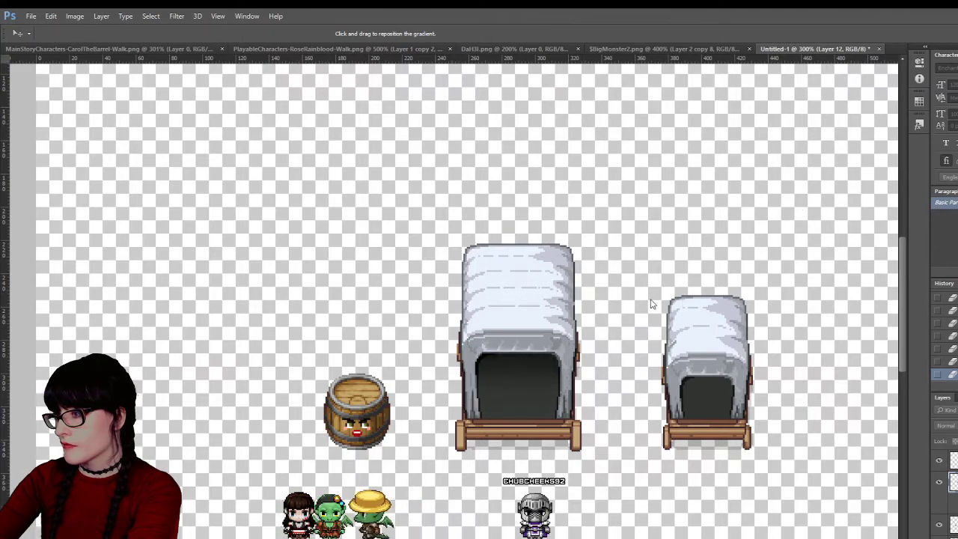
pyautogui.hotkey('ctrl', 'z')
pyautogui.hotkey('ctrl', 'z')
pyautogui.press('h')
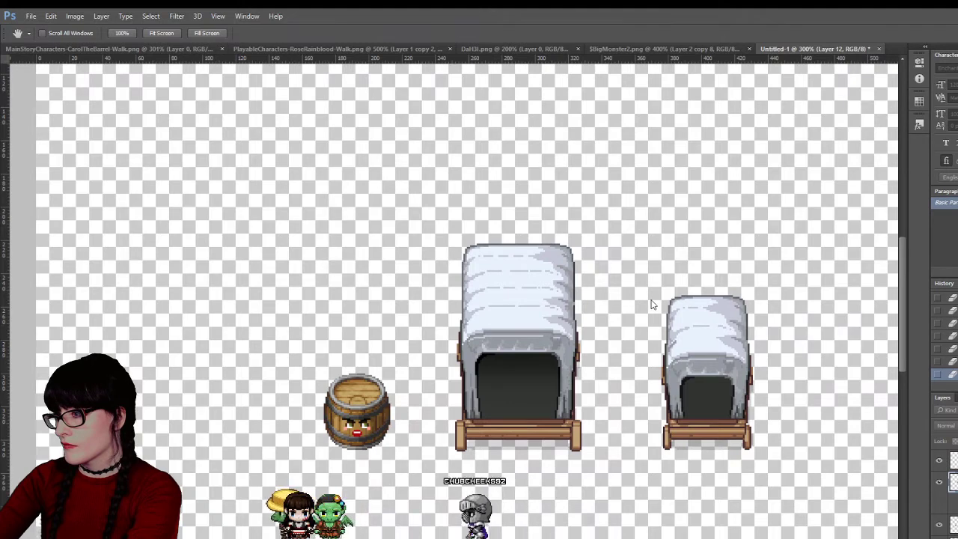
pyautogui.hotkey('ctrl', 'z')
pyautogui.hotkey('ctrl', 'z')
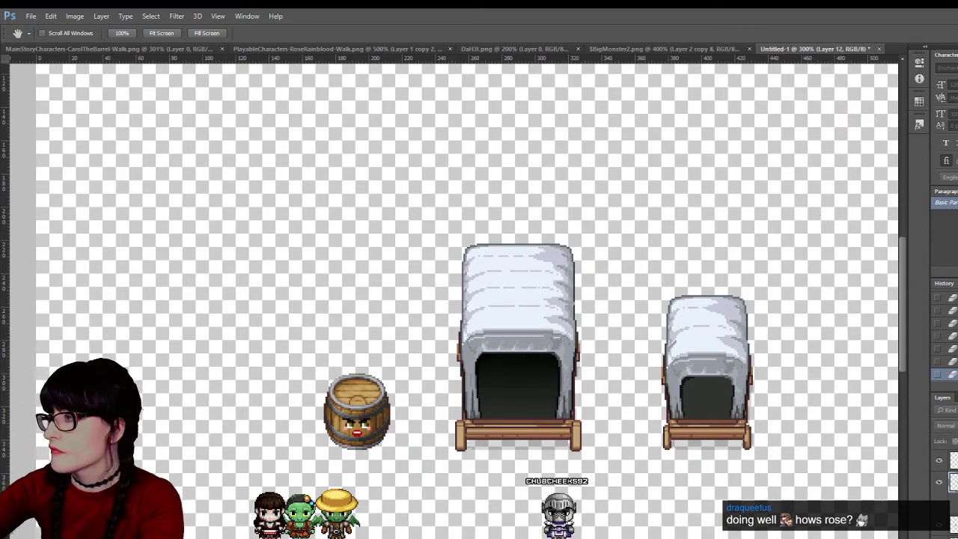
# Compare the enlarged wagon's shaded opening with the smaller wagon's plain one at reduced views
pyautogui.press('z')
pyautogui.keyDown('alt'); pyautogui.click(527, 356); pyautogui.keyUp('alt')
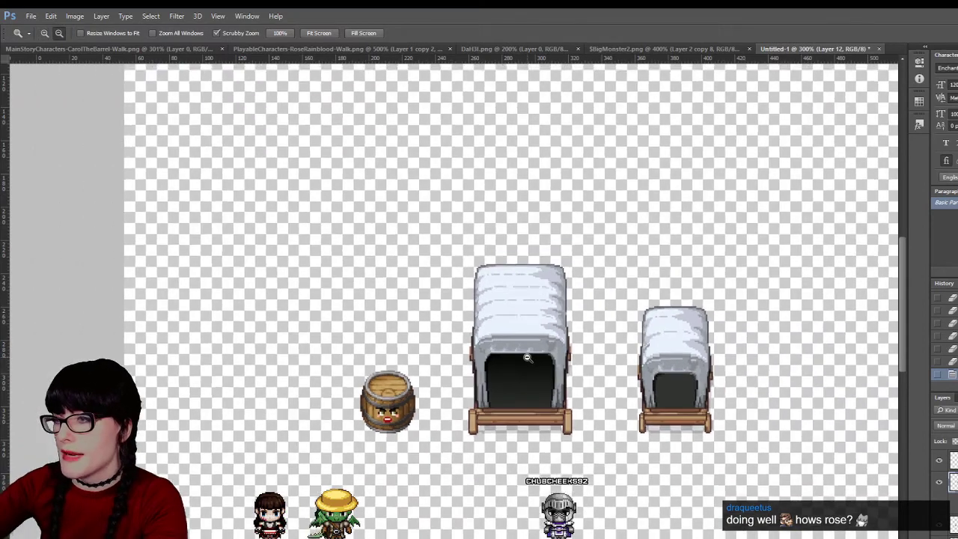
pyautogui.keyDown('alt'); pyautogui.click(530, 359); pyautogui.keyUp('alt')
pyautogui.click(450, 323)
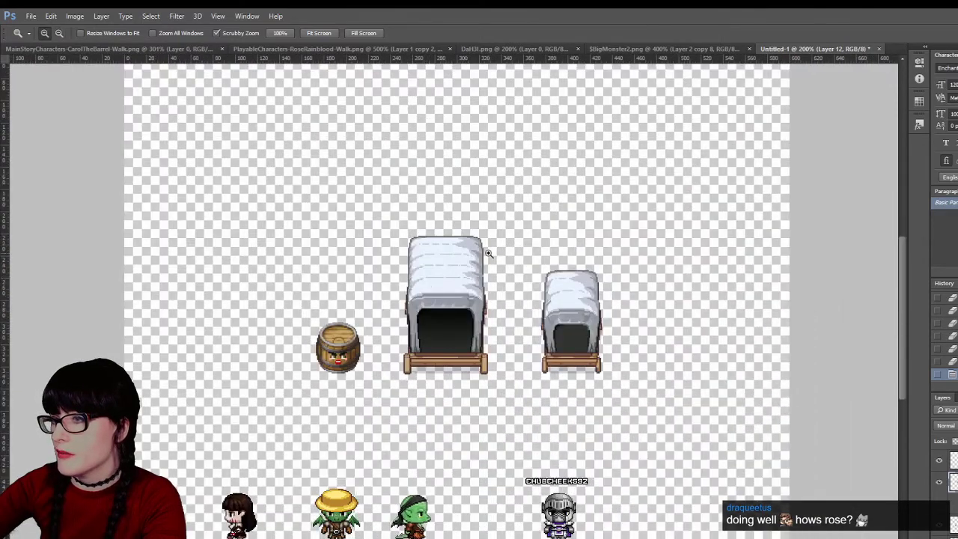
pyautogui.click(389, 313)
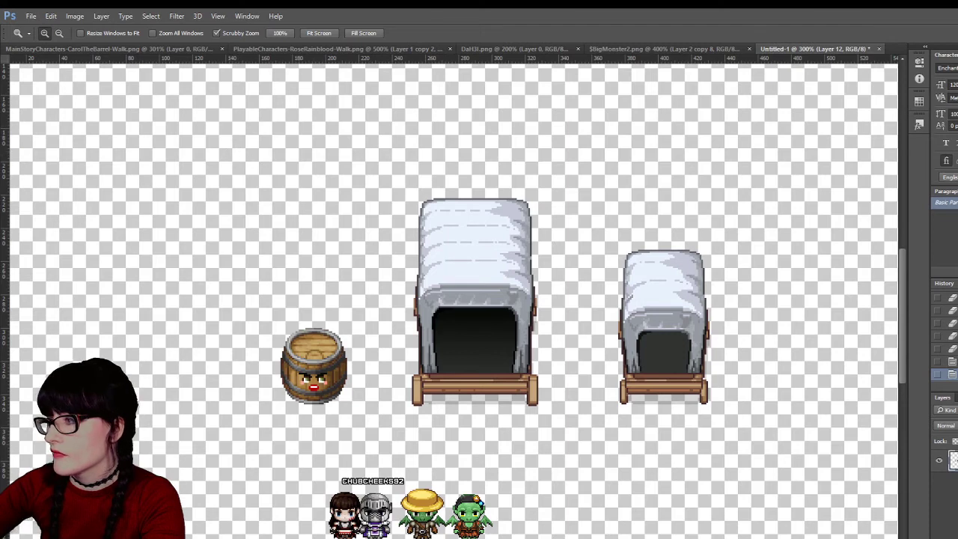
# Undo the layer merge and the last overlay change, and soften the shading in the enlarged wagon's opening
pyautogui.hotkey('ctrl', 'alt', 'z')
pyautogui.hotkey('ctrl', 'alt', 'z')
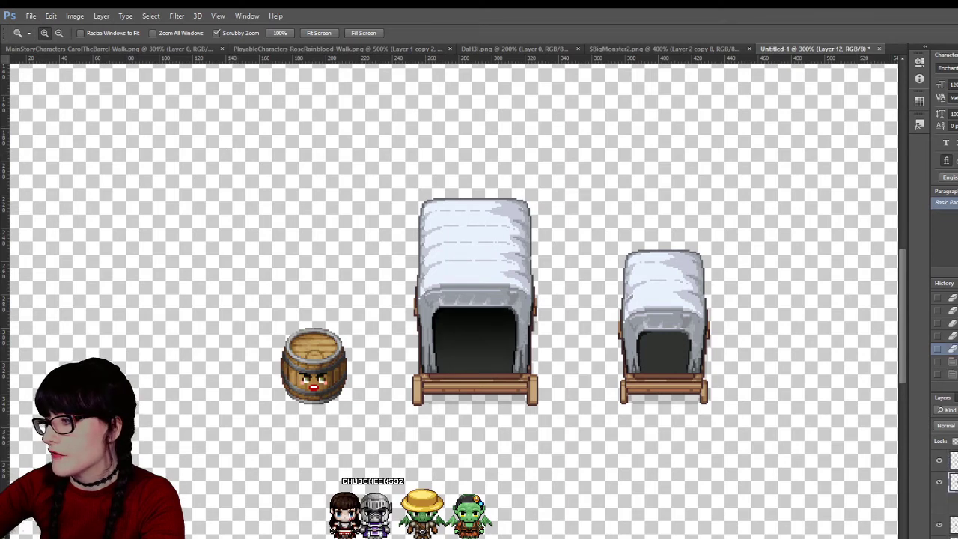
pyautogui.hotkey('ctrl', 'shift', 'z')
pyautogui.hotkey('ctrl', 'shift', 'z')
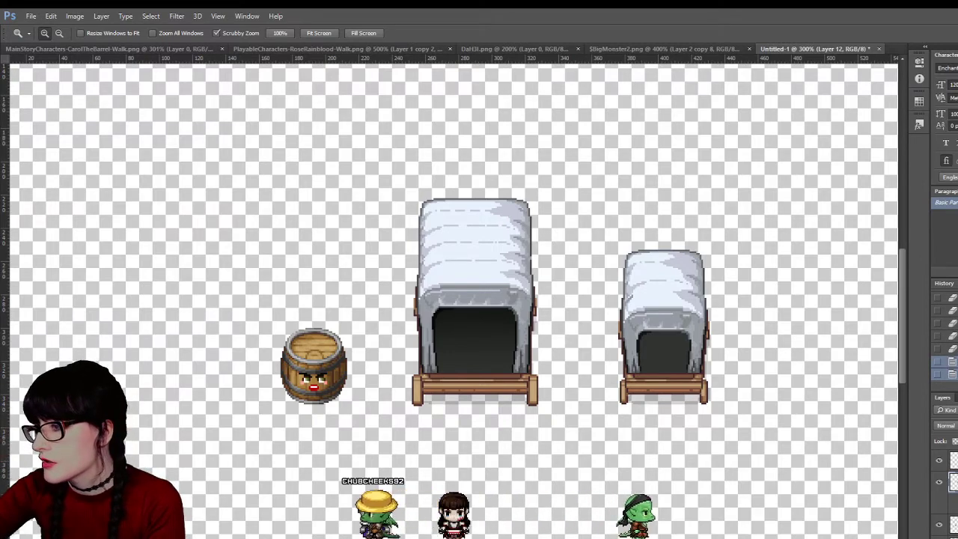
# Toggle the shading layer's visibility to compare the enlarged wagon's opening with and without the gradient
pyautogui.click(939, 482)
pyautogui.click(938, 482)
pyautogui.click(939, 482)
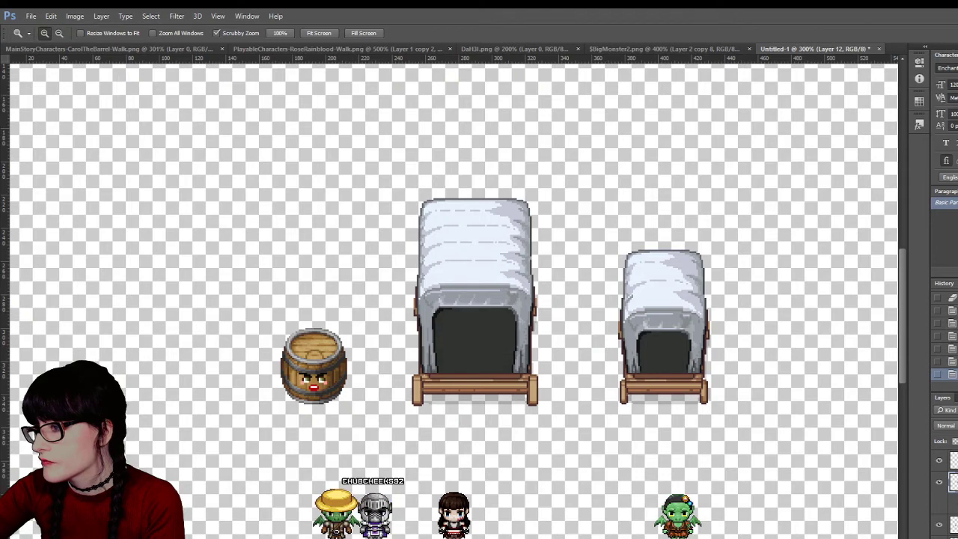
pyautogui.click(939, 482)
pyautogui.hotkey('ctrl', 'z')
pyautogui.hotkey('ctrl', 'z')
pyautogui.hotkey('ctrl', 'z')
pyautogui.hotkey('ctrl', 'z')
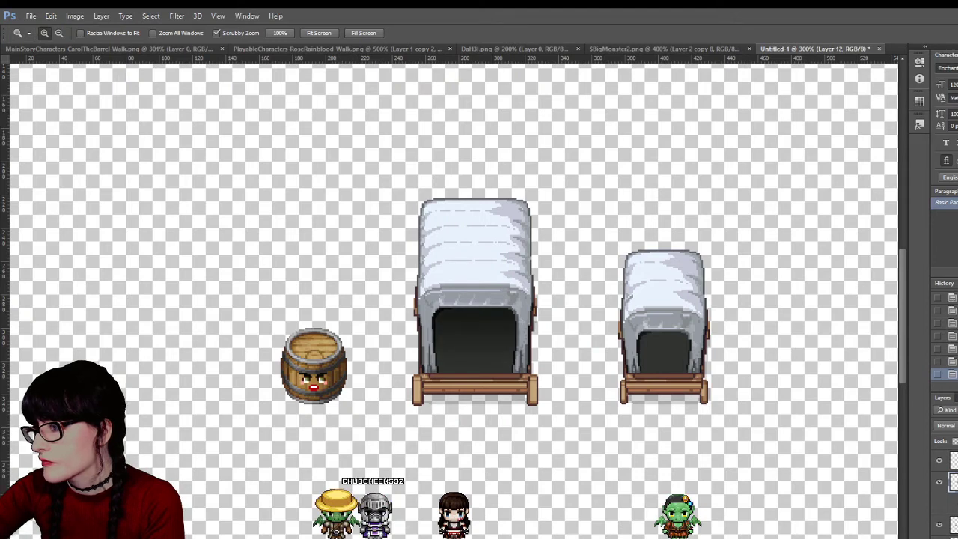
pyautogui.hotkey('ctrl', 'z')
pyautogui.hotkey('ctrl', 'z')
pyautogui.hotkey('ctrl', 'z')
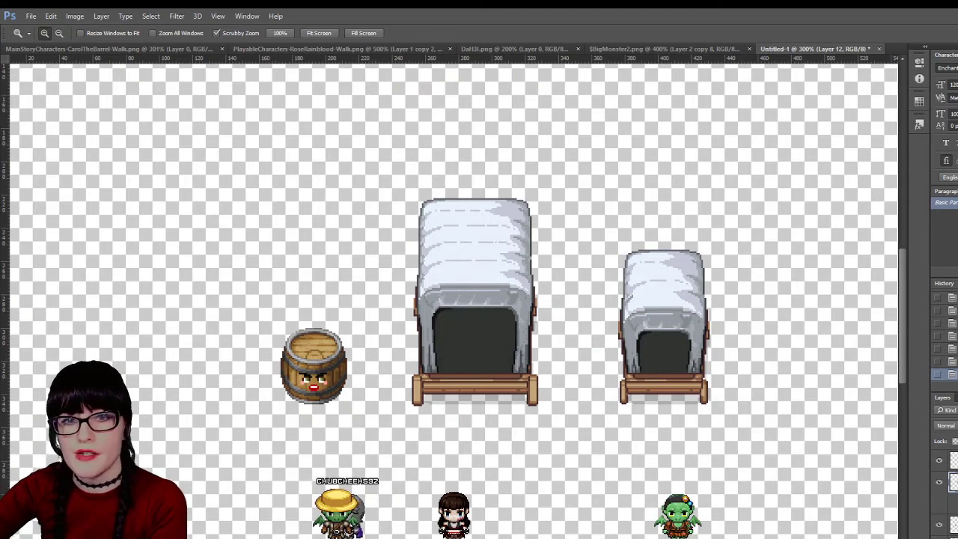
pyautogui.hotkey('ctrl', 'z')
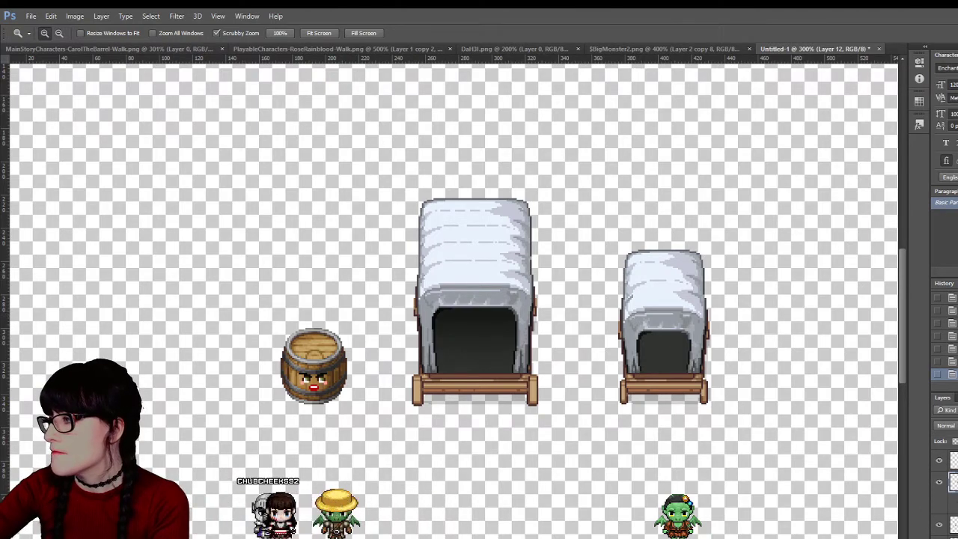
# Copy the enlarged wagon from the untitled document and open the $BigMonster2.png sprite sheet at 200% zoom
pyautogui.press('m')
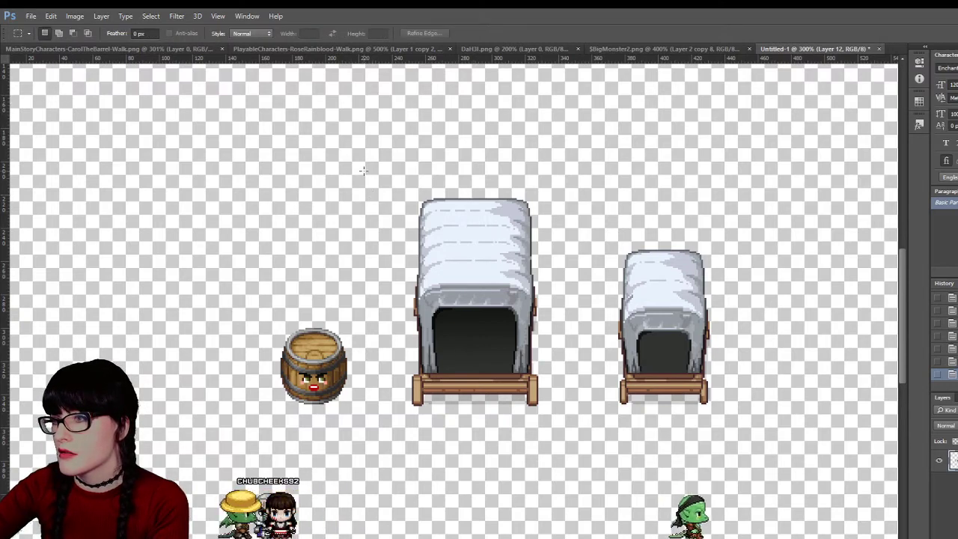
pyautogui.moveTo(364, 171); pyautogui.dragTo(574, 428)
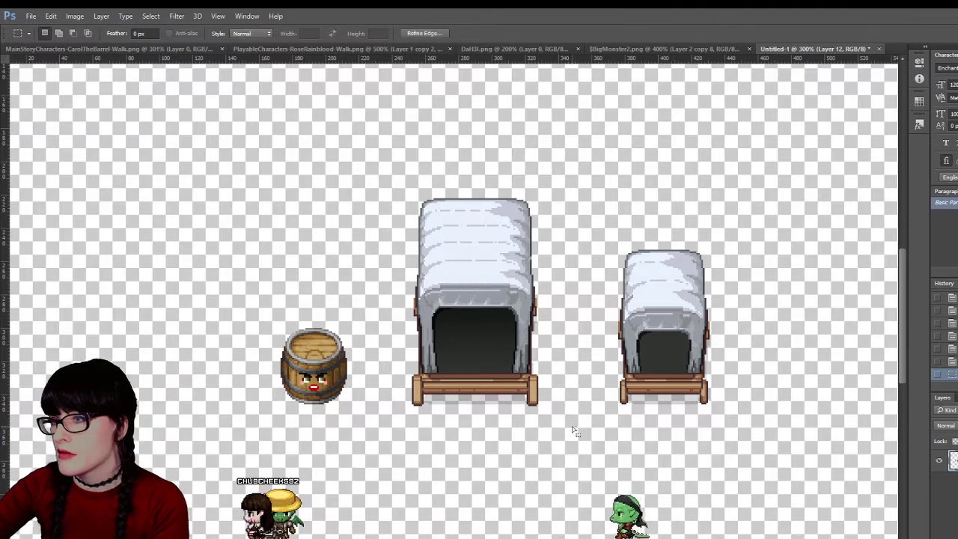
pyautogui.click(634, 47)
pyautogui.click(131, 259)
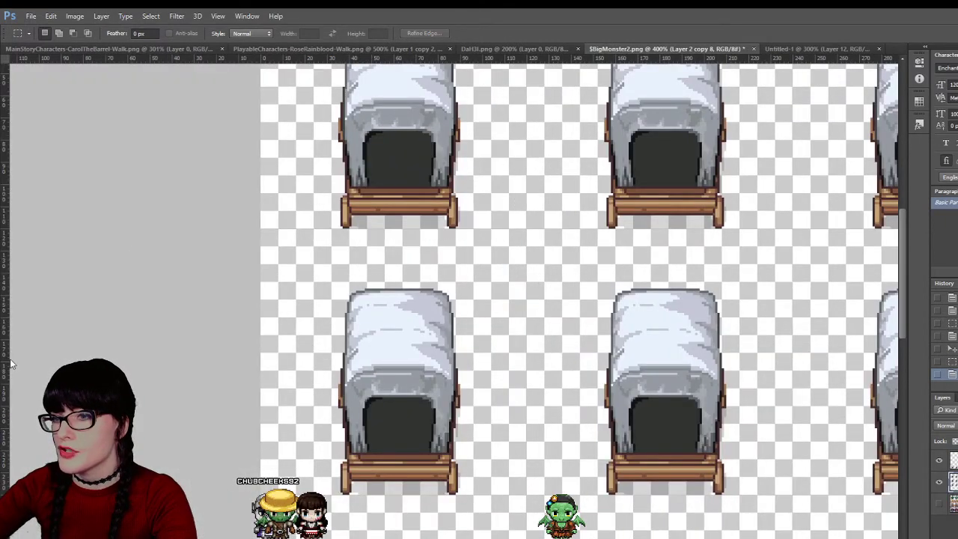
pyautogui.click(3, 363)
pyautogui.click(489, 269)
pyautogui.keyDown('alt'); pyautogui.click(509, 234); pyautogui.keyUp('alt')
pyautogui.keyDown('alt'); pyautogui.click(508, 235); pyautogui.keyUp('alt')
pyautogui.keyDown('alt'); pyautogui.click(509, 234); pyautogui.keyUp('alt')
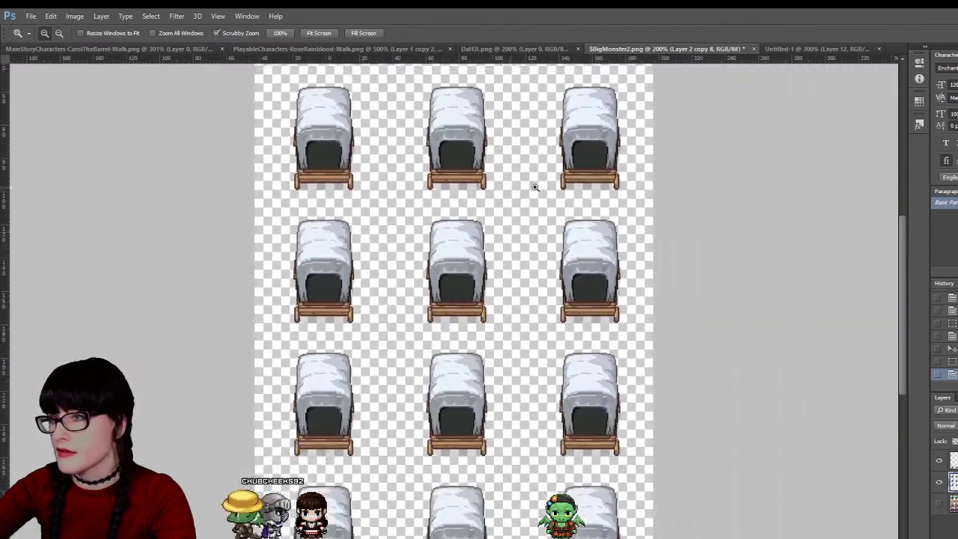
pyautogui.scroll(3, 535, 186)
# Try the enlarged wagon over the sheet's first frame and remove it again
pyautogui.hotkey('ctrl', 'v')
pyautogui.press('v')
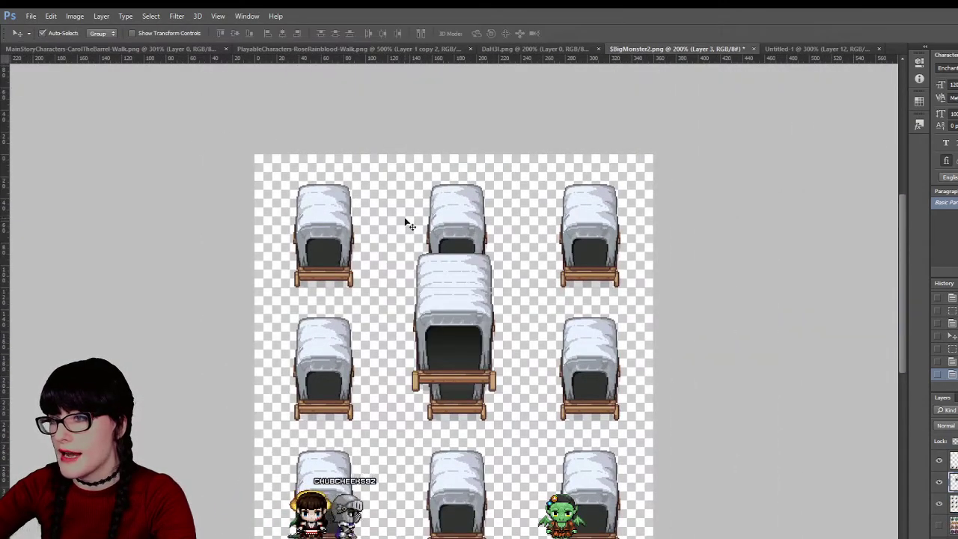
pyautogui.moveTo(461, 354); pyautogui.dragTo(334, 256)
pyautogui.press('Delete')
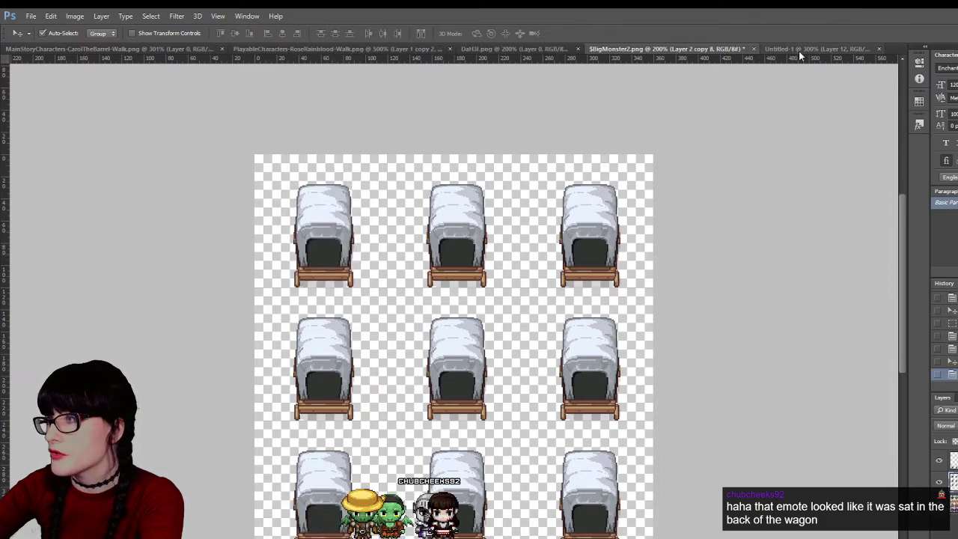
# Increase the canvas height of $BigMonster2.png, adding empty space above and below the wagon rows
pyautogui.click(799, 51)
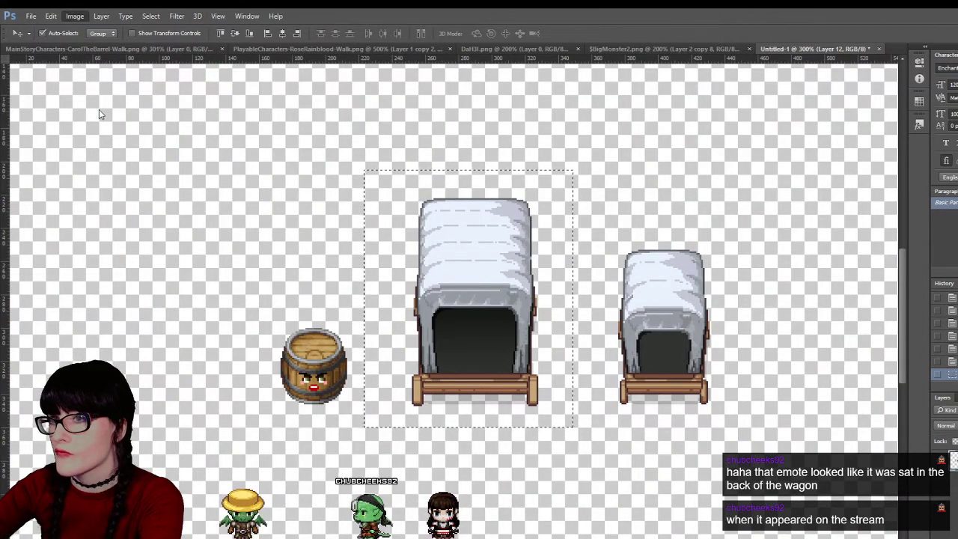
pyautogui.click(661, 50)
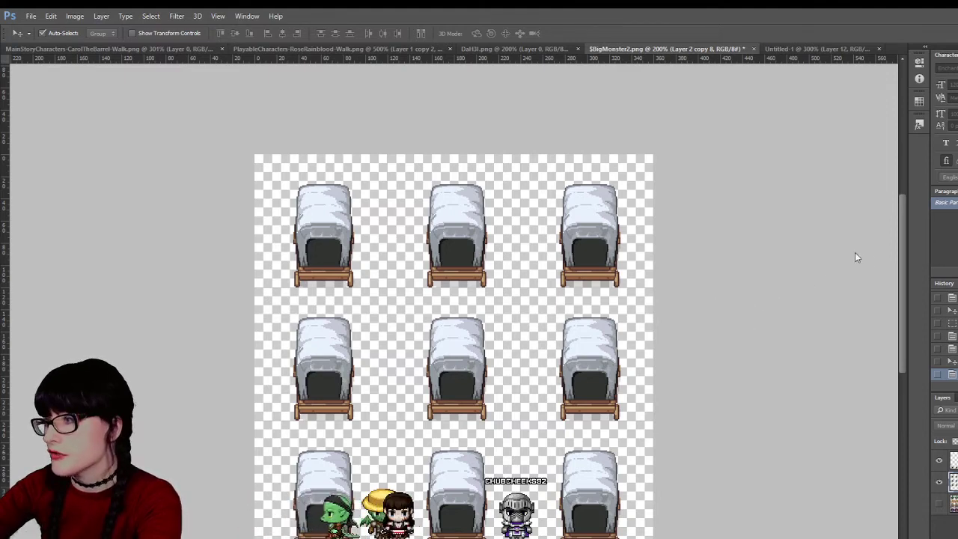
pyautogui.click(879, 253)
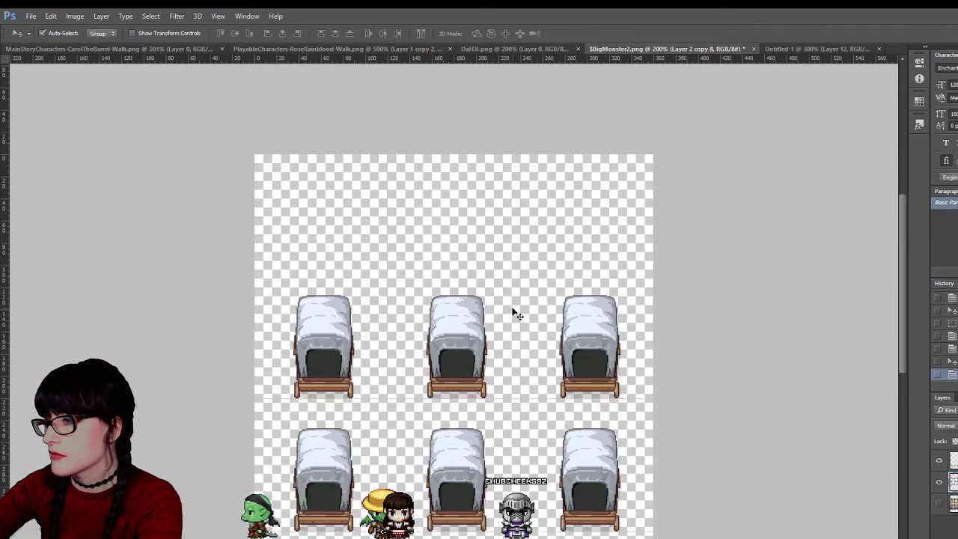
# Delete the rows of smaller wagons from the upper frames of the sprite sheet
pyautogui.scroll(-7, 513, 315)
pyautogui.scroll(-5, 519, 336)
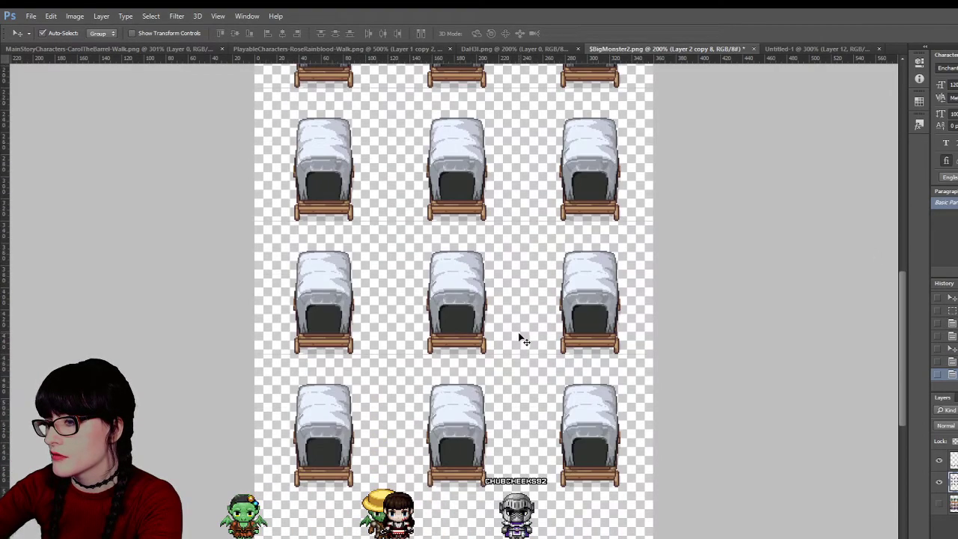
pyautogui.scroll(9, 523, 334)
pyautogui.scroll(4, 341, 254)
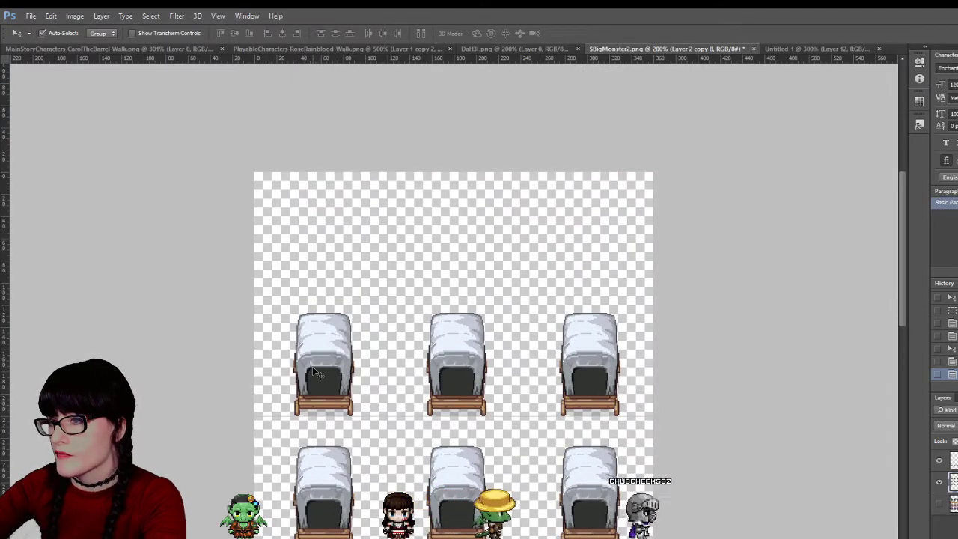
pyautogui.press('Delete')
pyautogui.scroll(-2, 348, 325)
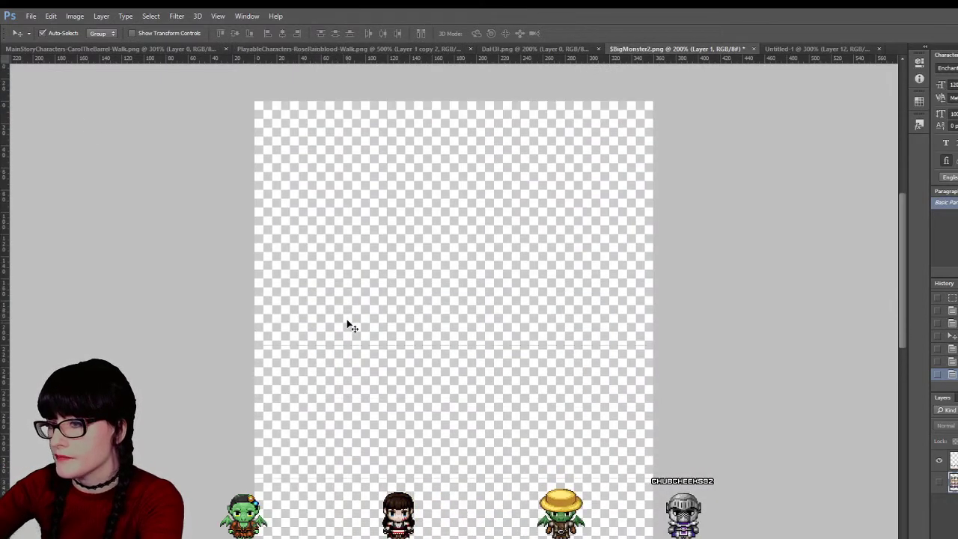
# Place a horizontal guide about 170 px below the top of the sprite sheet to bound the first row
pyautogui.moveTo(330, 345); pyautogui.dragTo(332, 339)
pyautogui.scroll(-2, 332, 339)
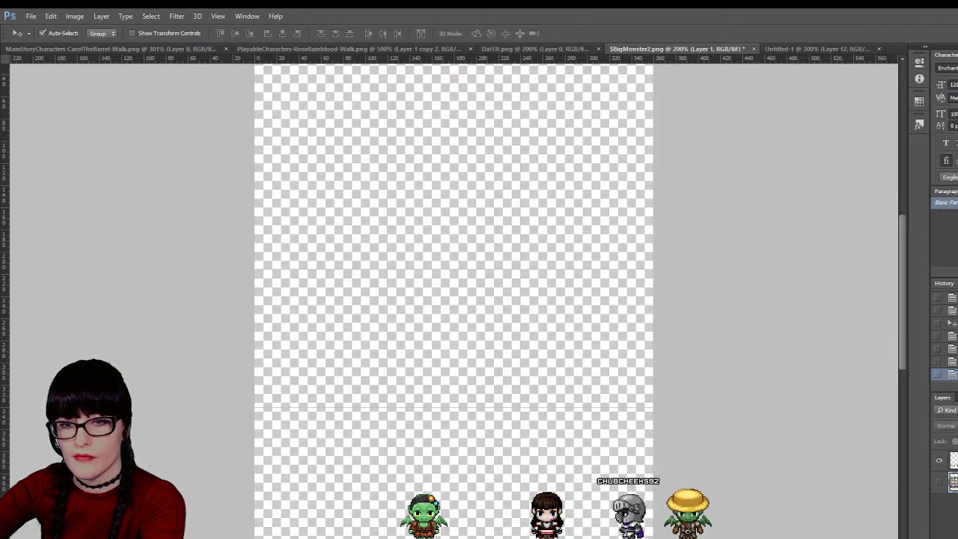
pyautogui.scroll(3, 276, 128)
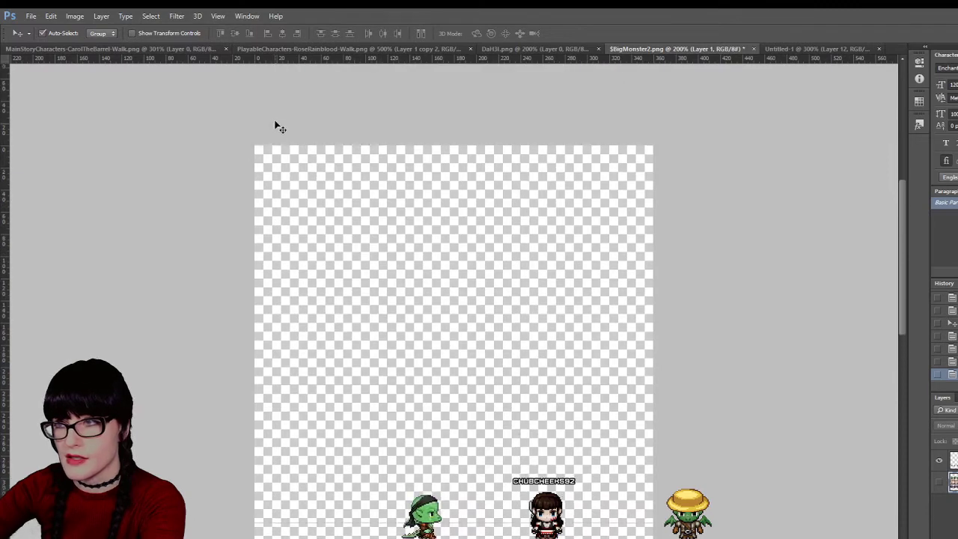
pyautogui.moveTo(290, 58); pyautogui.dragTo(261, 342)
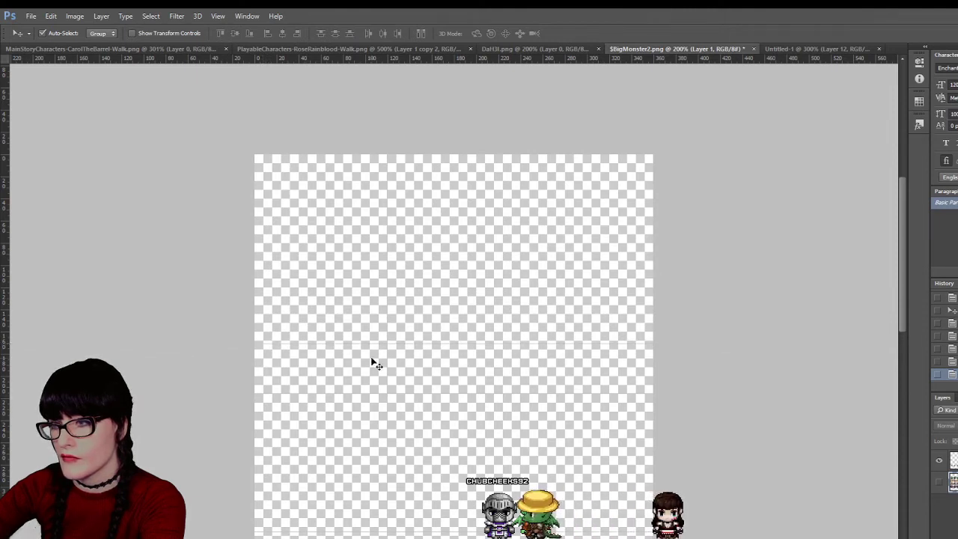
# Paste the enlarged wagon and move it into the first frame, with its base just above the first-row guide
pyautogui.hotkey('ctrl', 'v')
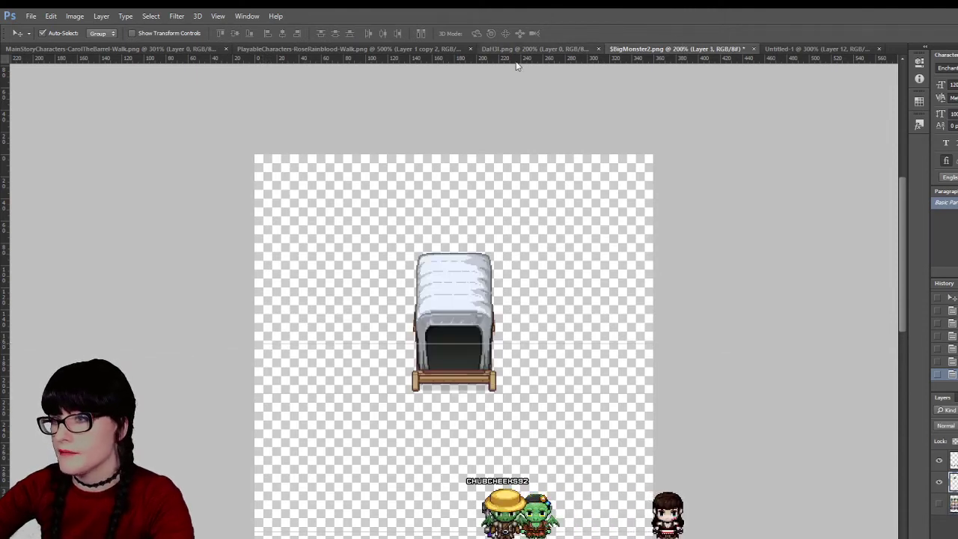
pyautogui.moveTo(451, 324); pyautogui.dragTo(317, 276)
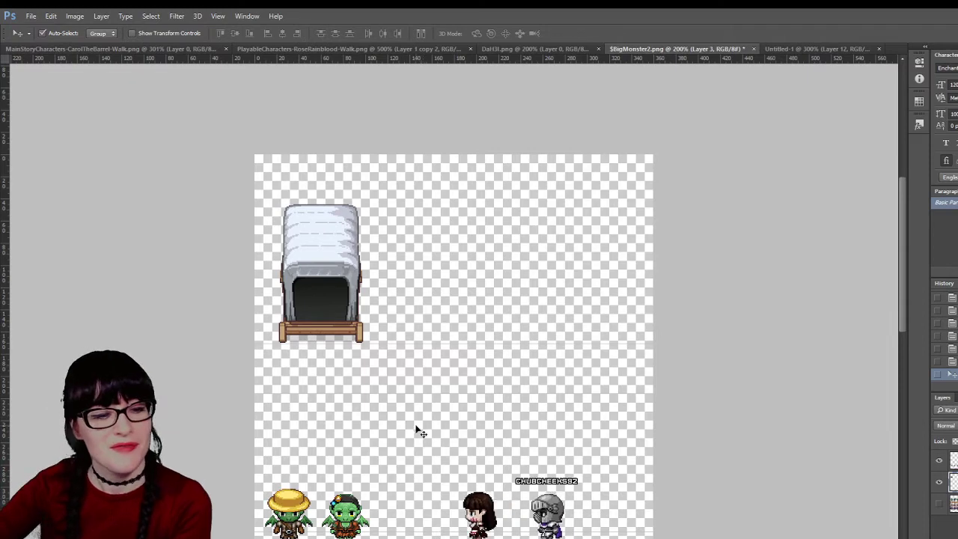
pyautogui.press('z')
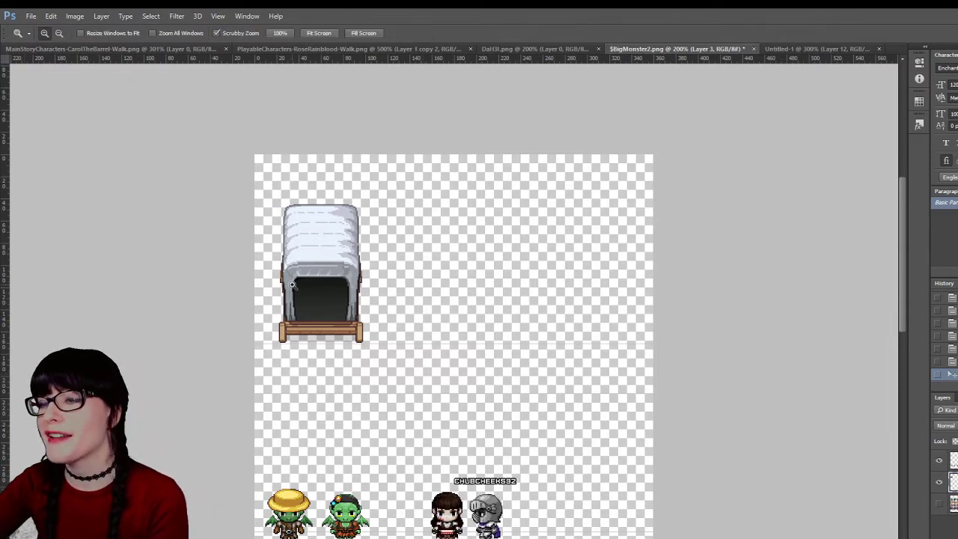
pyautogui.click(384, 270)
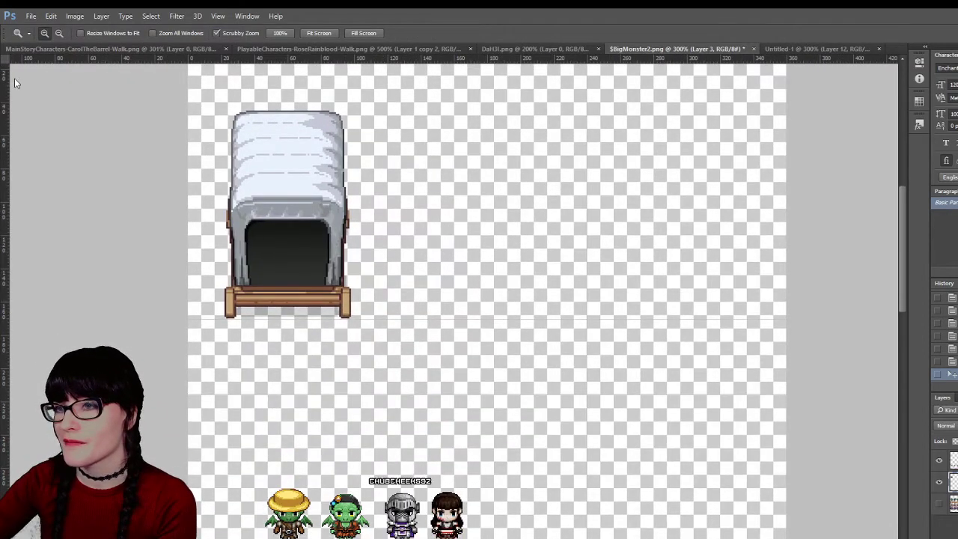
# Move a horizontal guide to about 340 px to mark the bottom of the second frame row
pyautogui.press('v')
pyautogui.scroll(-2, 297, 364)
pyautogui.scroll(-2, 305, 348)
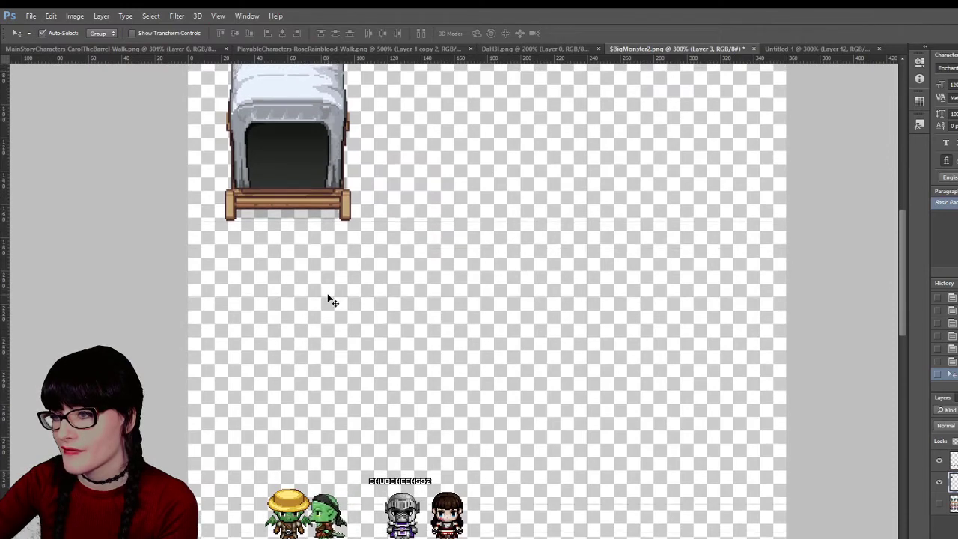
pyautogui.moveTo(328, 298); pyautogui.dragTo(338, 492)
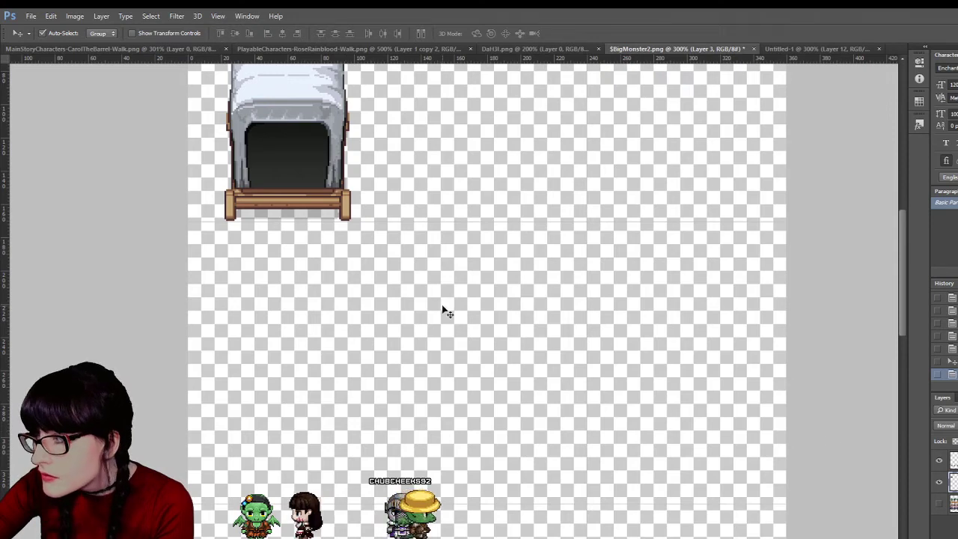
# Place a horizontal guide at about 510 px to mark the bottom of the third frame row
pyautogui.scroll(-1, 293, 330)
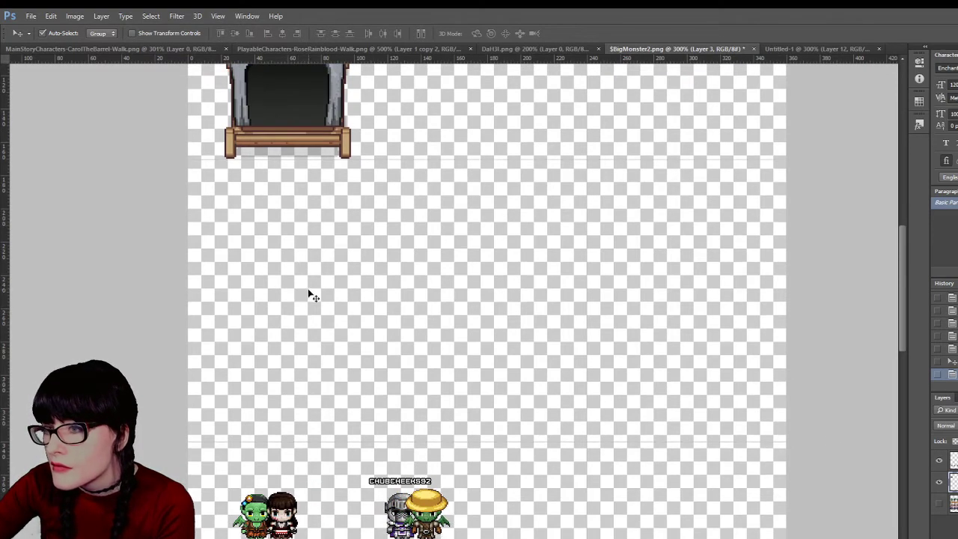
pyautogui.scroll(-3, 309, 284)
pyautogui.scroll(-2, 307, 284)
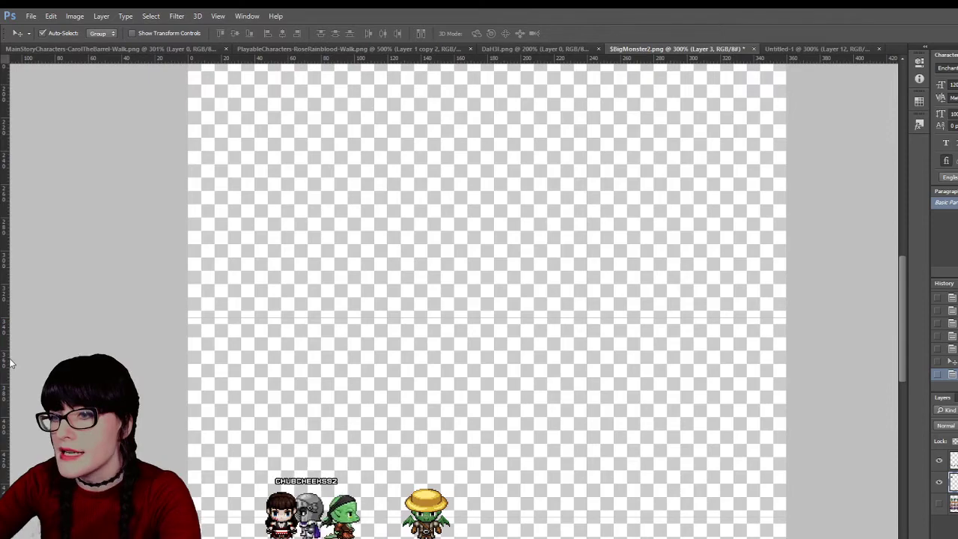
pyautogui.press('z')
pyautogui.keyDown('alt'); pyautogui.click(361, 307); pyautogui.keyUp('alt')
pyautogui.keyDown('alt'); pyautogui.click(361, 307); pyautogui.keyUp('alt')
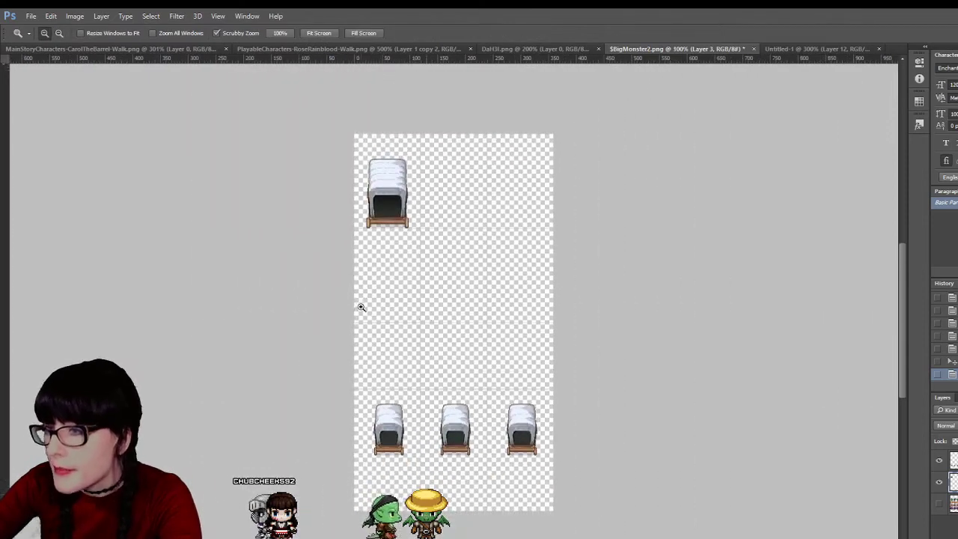
pyautogui.click(424, 315)
pyautogui.scroll(-3, 411, 289)
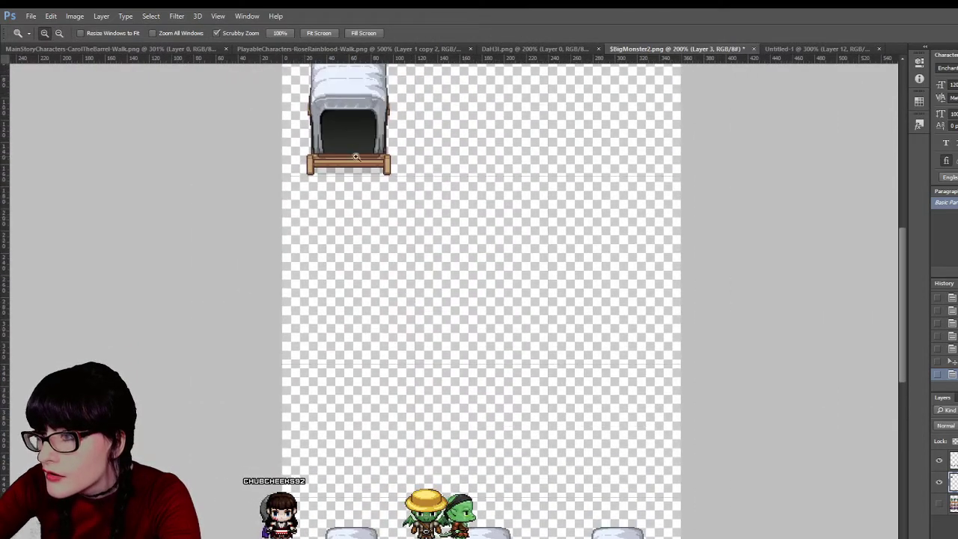
pyautogui.scroll(-3, 389, 284)
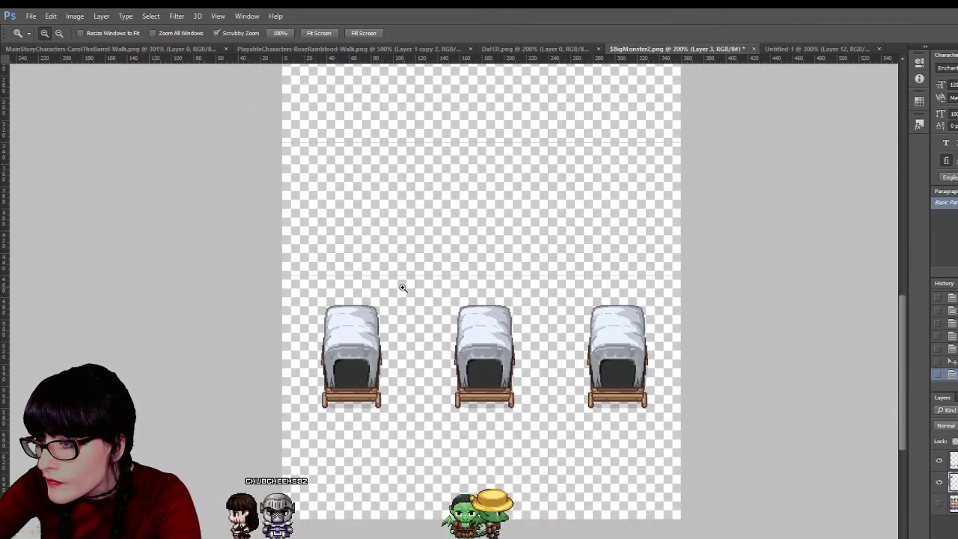
pyautogui.scroll(6, 213, 212)
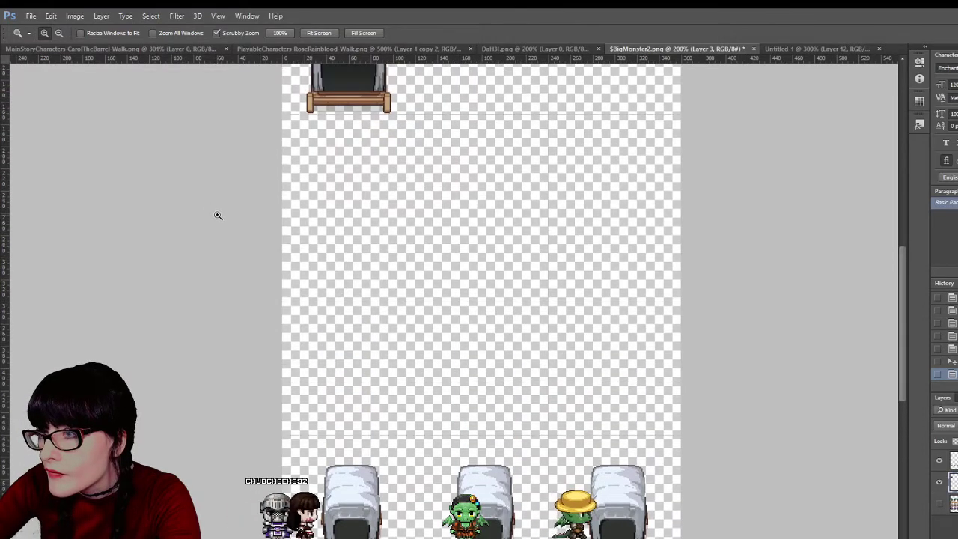
pyautogui.scroll(-6, 213, 217)
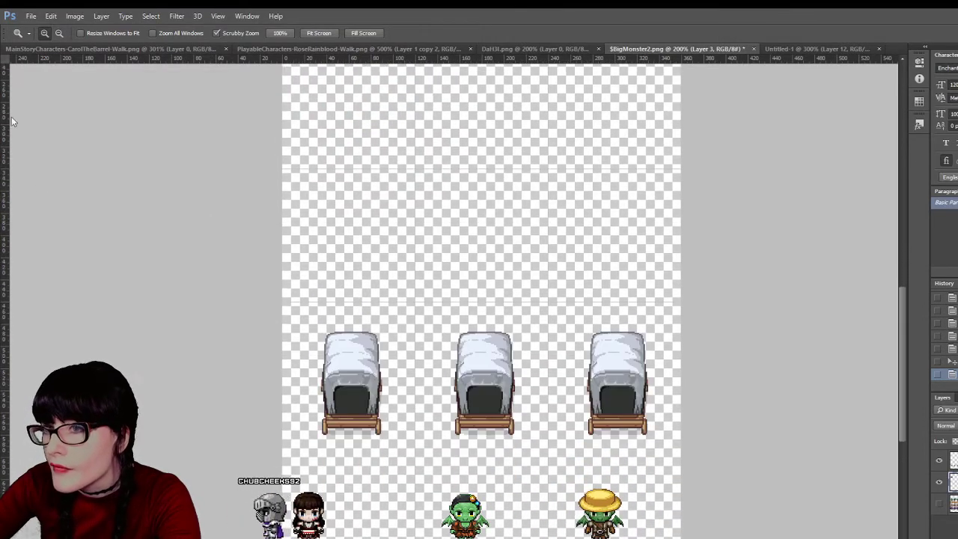
pyautogui.press('v')
pyautogui.moveTo(351, 303); pyautogui.dragTo(366, 338)
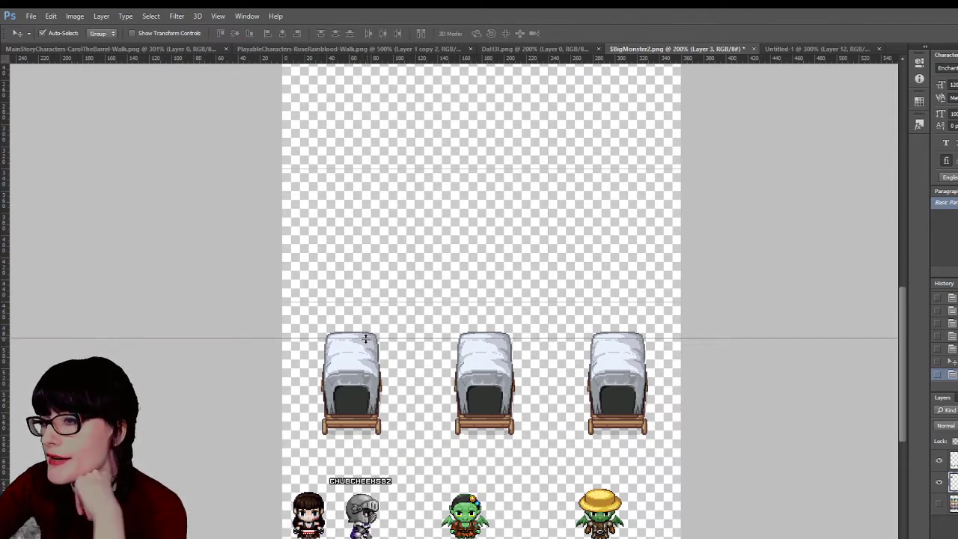
pyautogui.moveTo(366, 338); pyautogui.dragTo(396, 170)
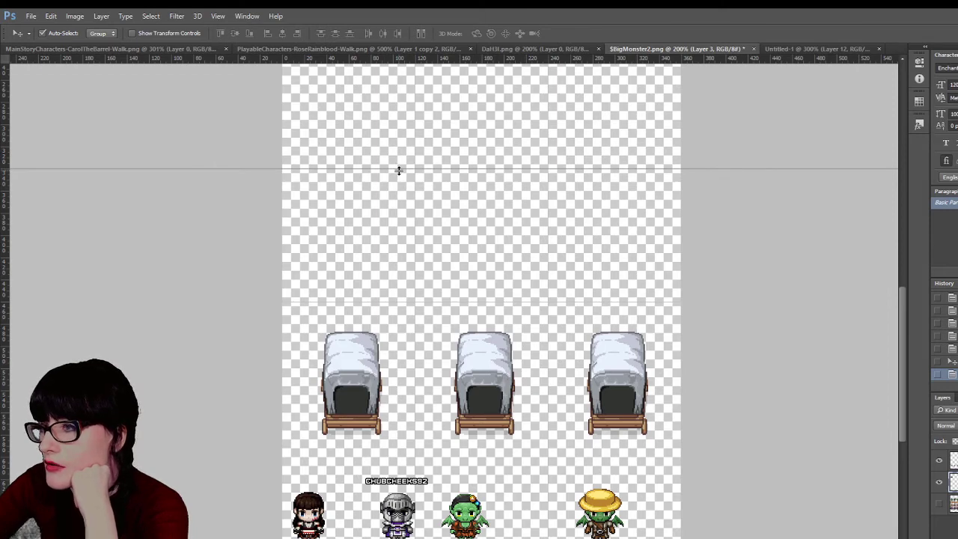
pyautogui.moveTo(398, 171); pyautogui.dragTo(369, 357)
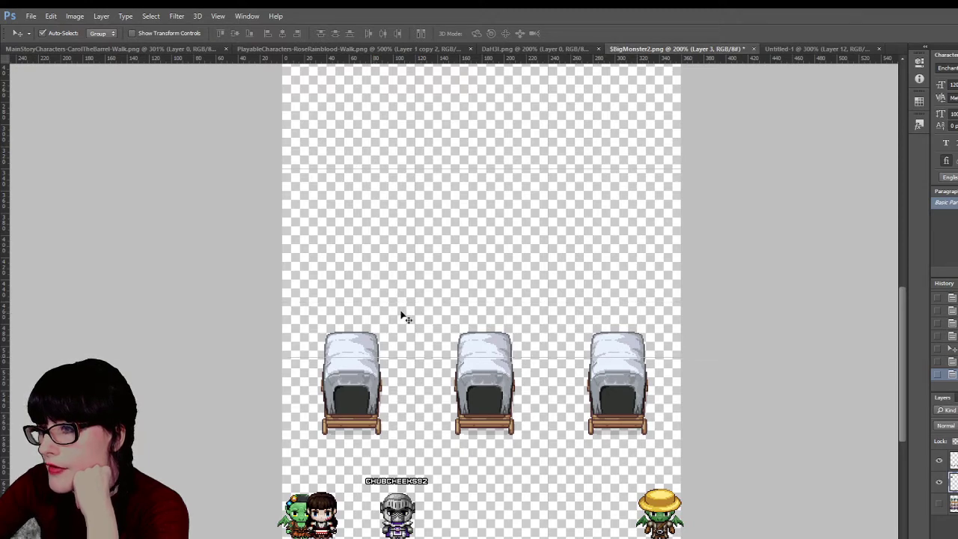
# Delete the leftover bottom row of smaller wagons, keeping only the enlarged wagon on the sheet
pyautogui.scroll(8, 402, 317)
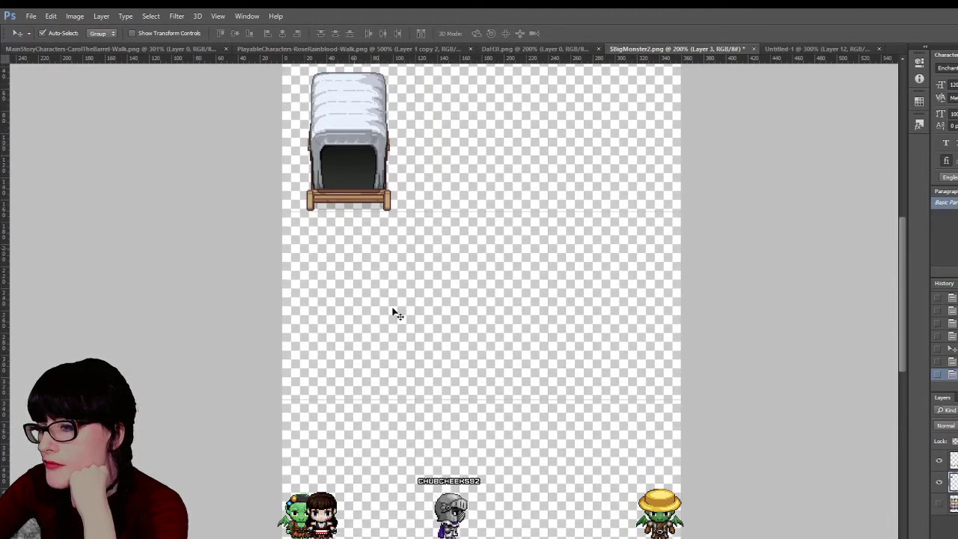
pyautogui.scroll(-2, 397, 314)
pyautogui.scroll(-2, 365, 524)
pyautogui.scroll(4, 359, 509)
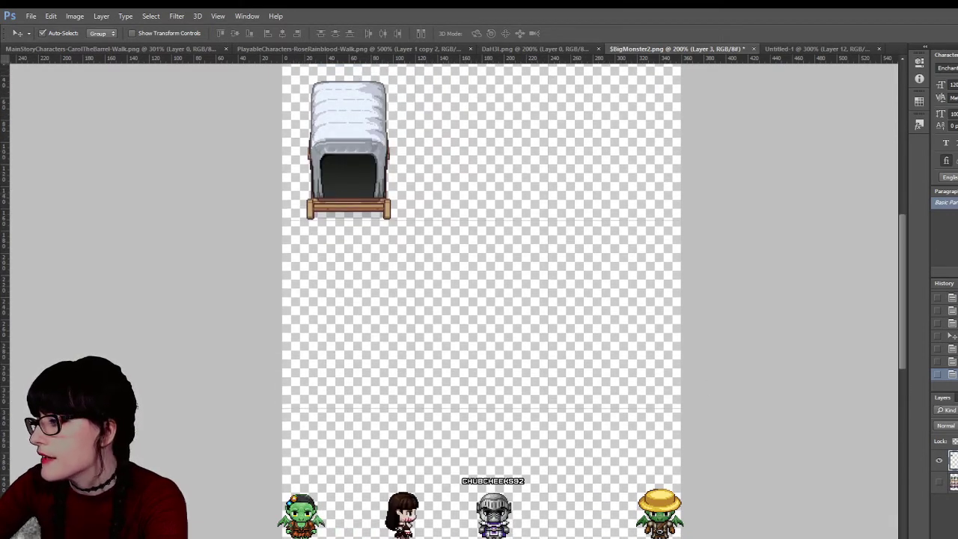
# Duplicate the enlarged wagon into the second frame of the first row and nudge the original 3 px right
pyautogui.moveTo(354, 174); pyautogui.dragTo(489, 183)
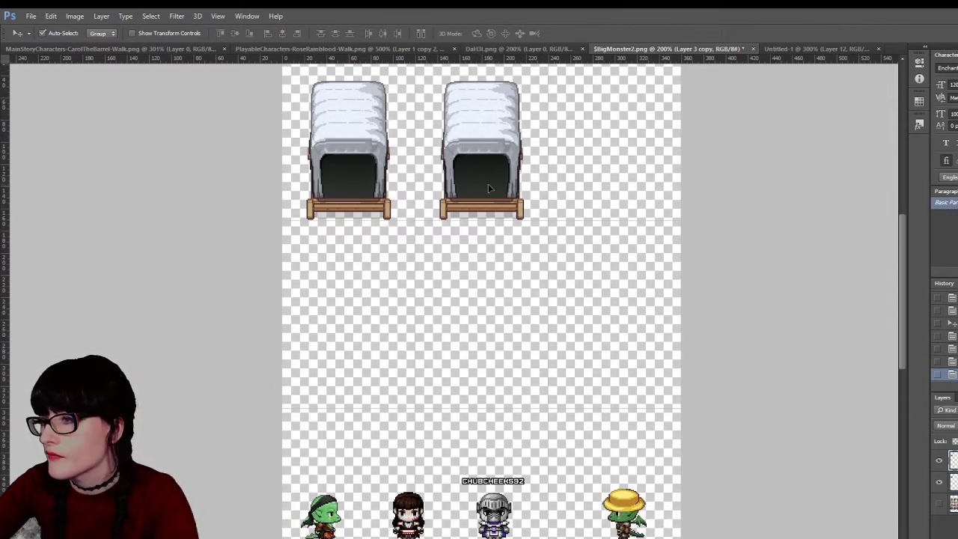
pyautogui.click(323, 177)
pyautogui.press('Right')
pyautogui.press('Right')
pyautogui.press('Right')
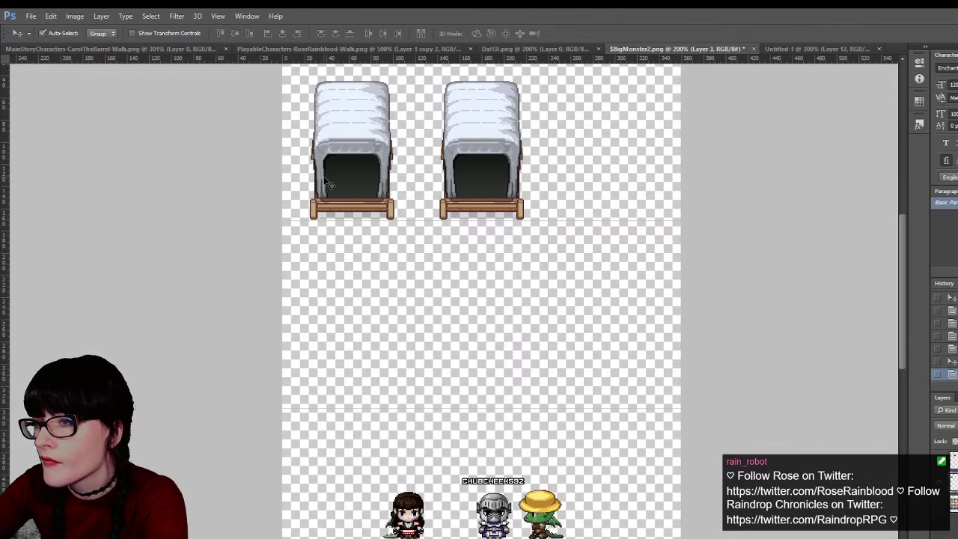
# Nudge the first frame's wagon back a few pixels to the left to center it within its frame
pyautogui.press('Left')
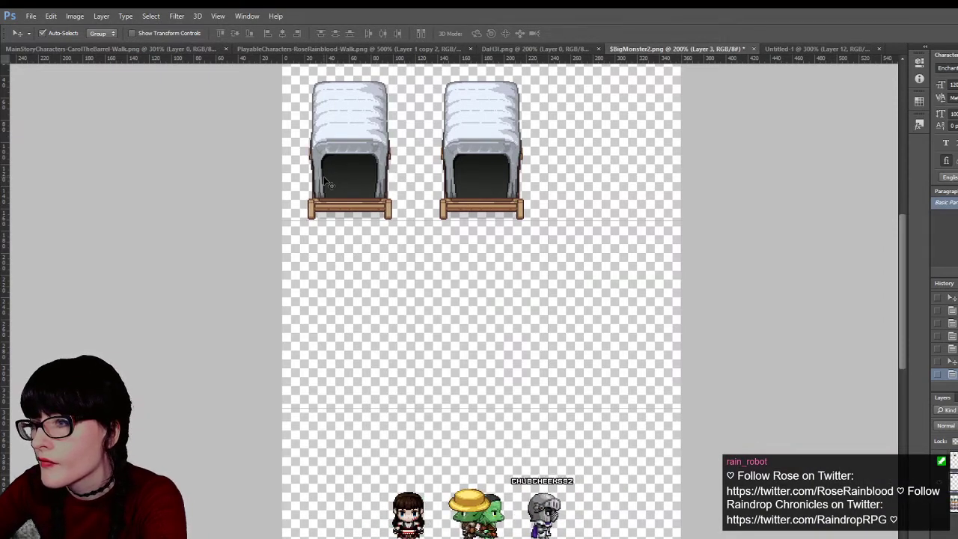
pyautogui.press('Left')
pyautogui.press('Left')
pyautogui.press('Left')
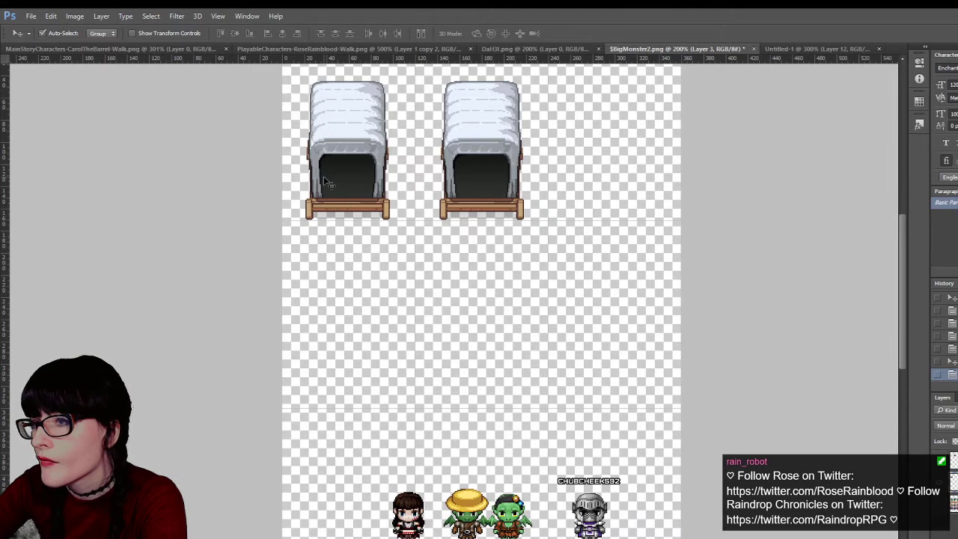
pyautogui.press('Right')
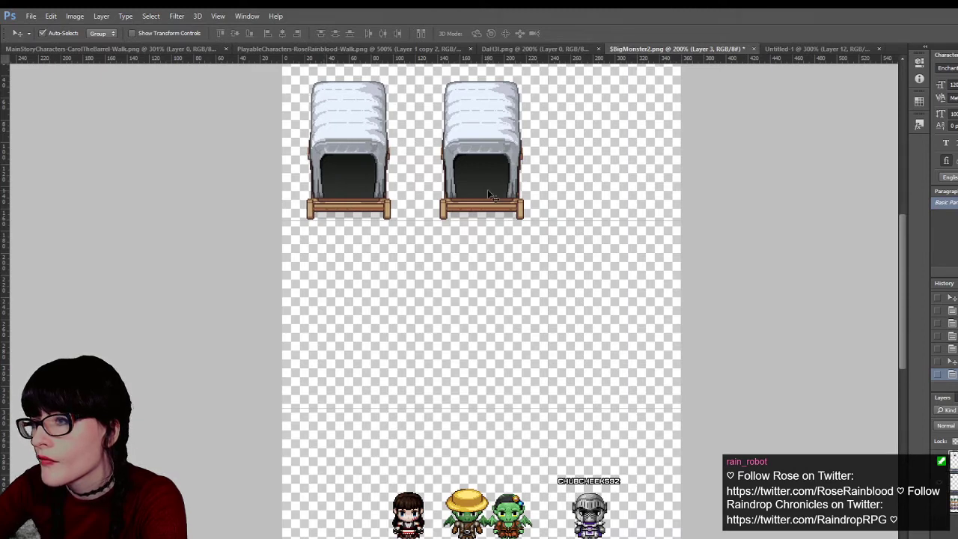
pyautogui.moveTo(488, 189); pyautogui.dragTo(488, 190)
pyautogui.press('Left')
pyautogui.press('Left')
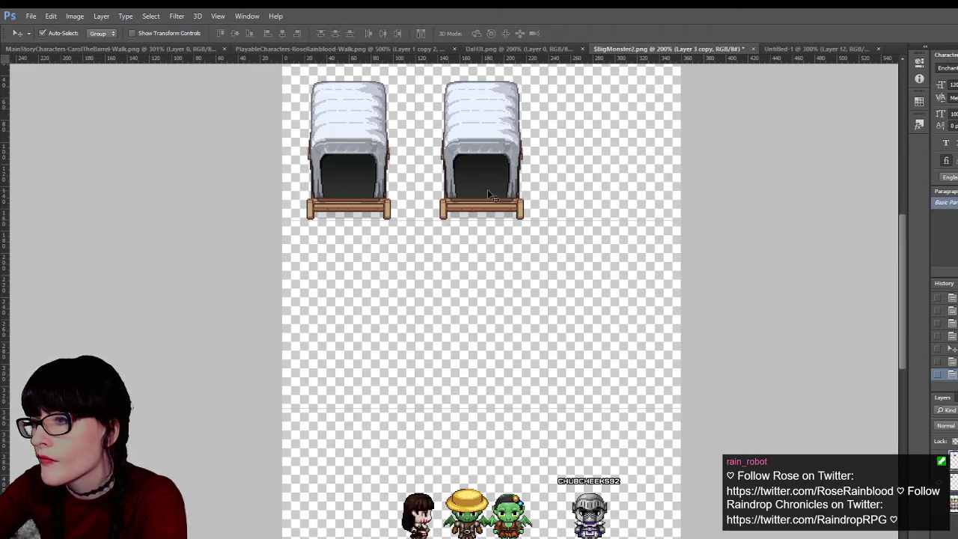
# Duplicate the second wagon into the third frame of the first row and fine-tune its horizontal placement
pyautogui.hotkey('ctrl', 'j')
pyautogui.scroll(1, 692, 374)
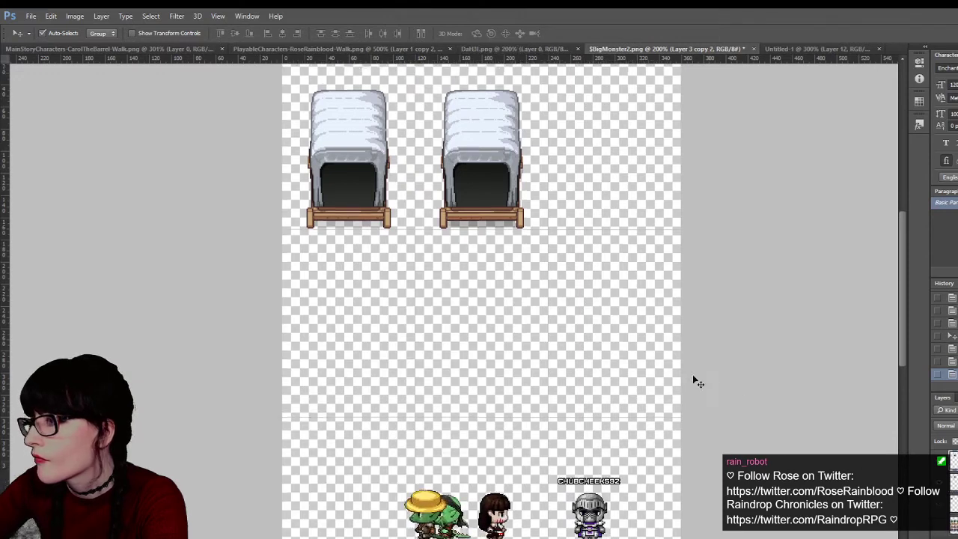
pyautogui.scroll(3, 692, 375)
pyautogui.moveTo(477, 214); pyautogui.dragTo(611, 216)
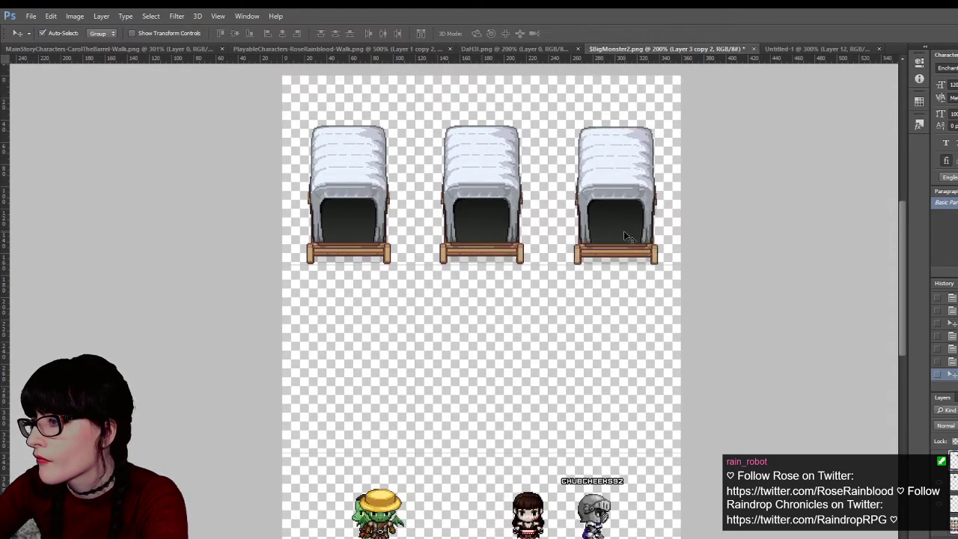
pyautogui.press('Right')
pyautogui.press('Right')
pyautogui.press('Left')
pyautogui.press('Left')
pyautogui.press('Left')
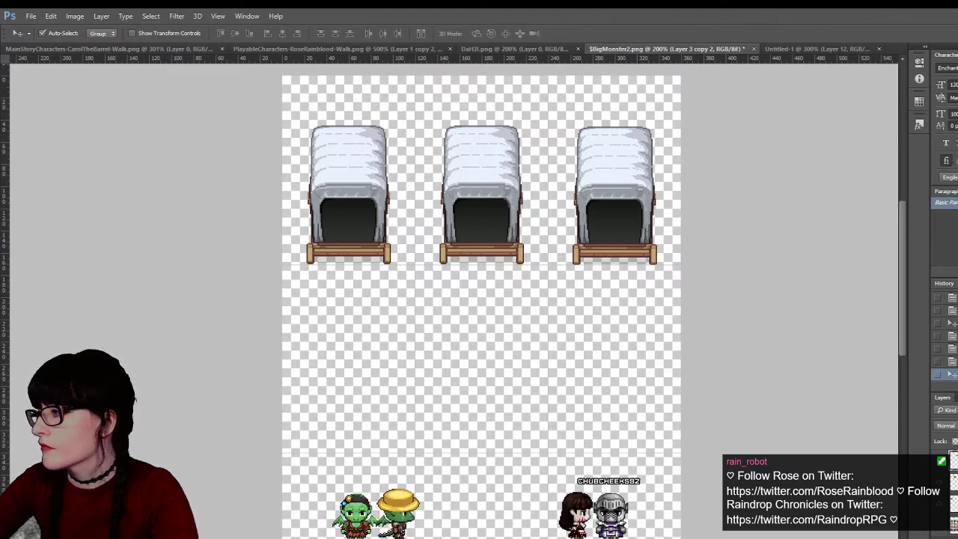
# Merge the three wagons into one layer and place a duplicate of the whole row in the second frame row
pyautogui.hotkey('ctrl', 'e')
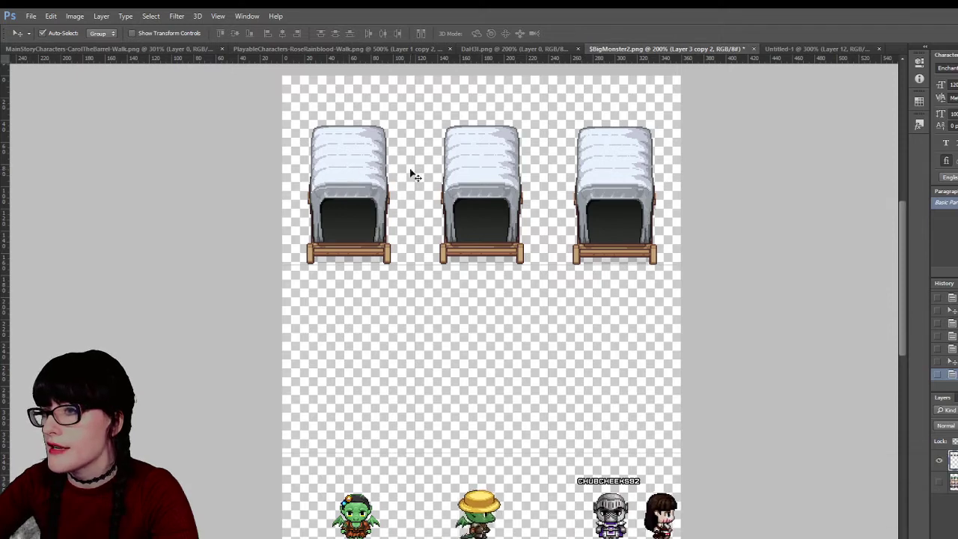
pyautogui.hotkey('ctrl', 'j')
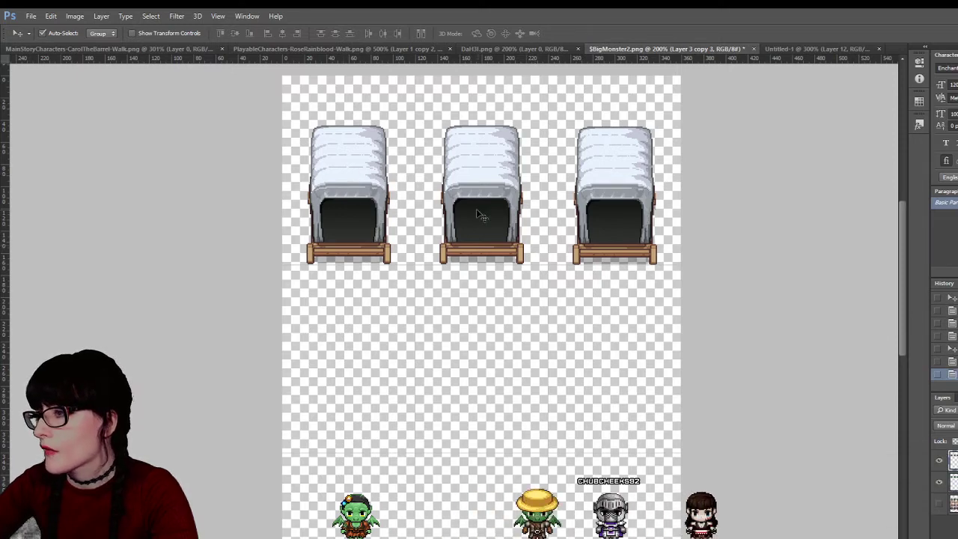
pyautogui.moveTo(481, 215); pyautogui.dragTo(462, 395)
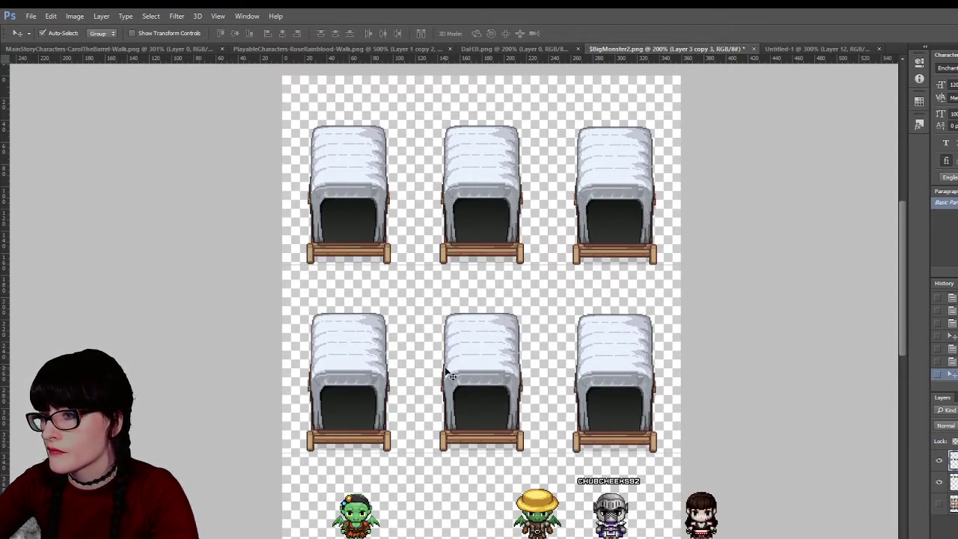
# Duplicate the wagon row into the third frame row and line it up with the columns of the rows above
pyautogui.scroll(-2, 472, 380)
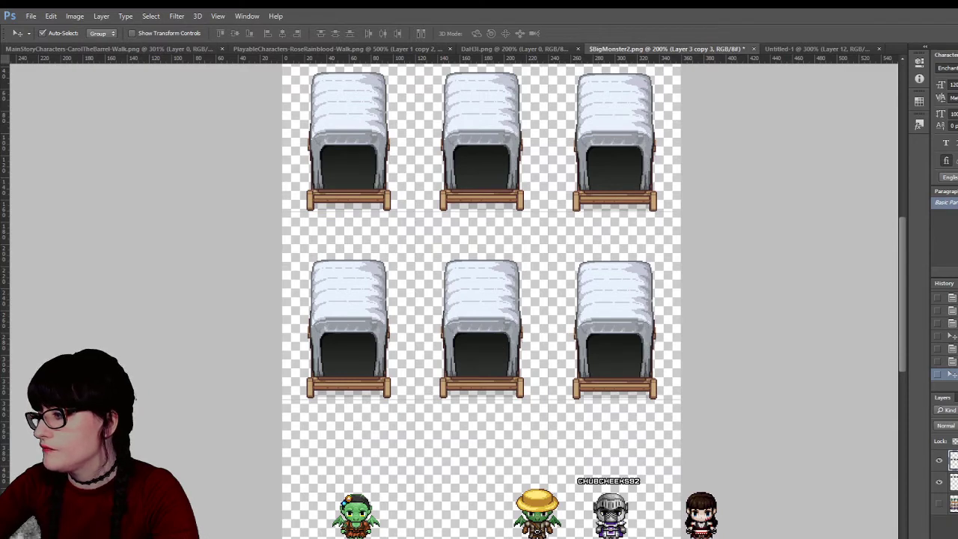
pyautogui.hotkey('ctrl', 'j')
pyautogui.scroll(-2, 696, 416)
pyautogui.moveTo(493, 277); pyautogui.dragTo(453, 468)
pyautogui.scroll(-7, 453, 468)
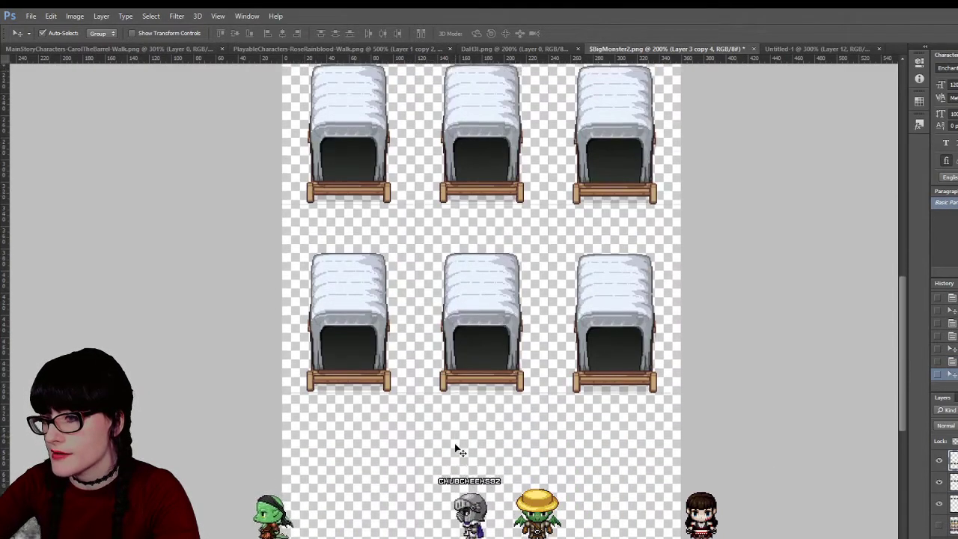
pyautogui.moveTo(510, 274); pyautogui.dragTo(493, 289)
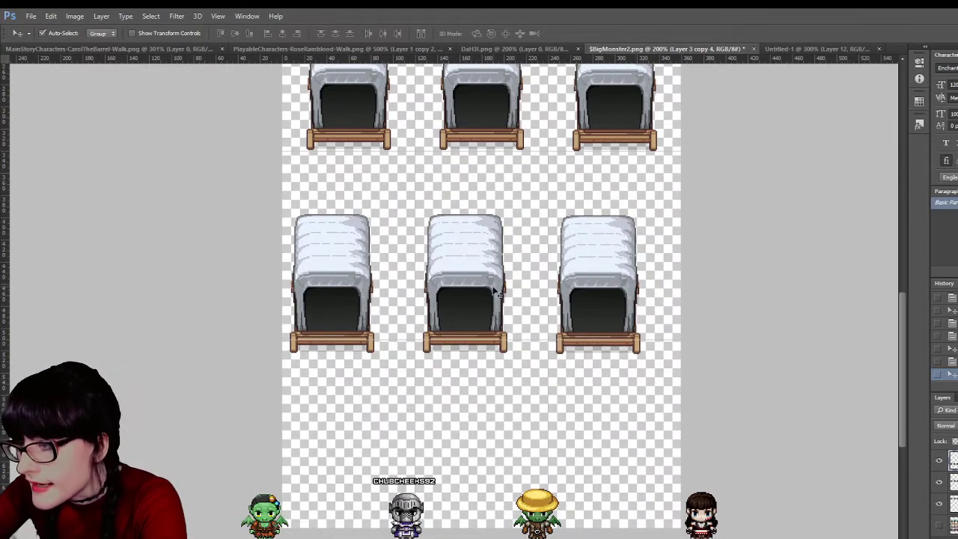
pyautogui.hotkey('ctrl', 'z')
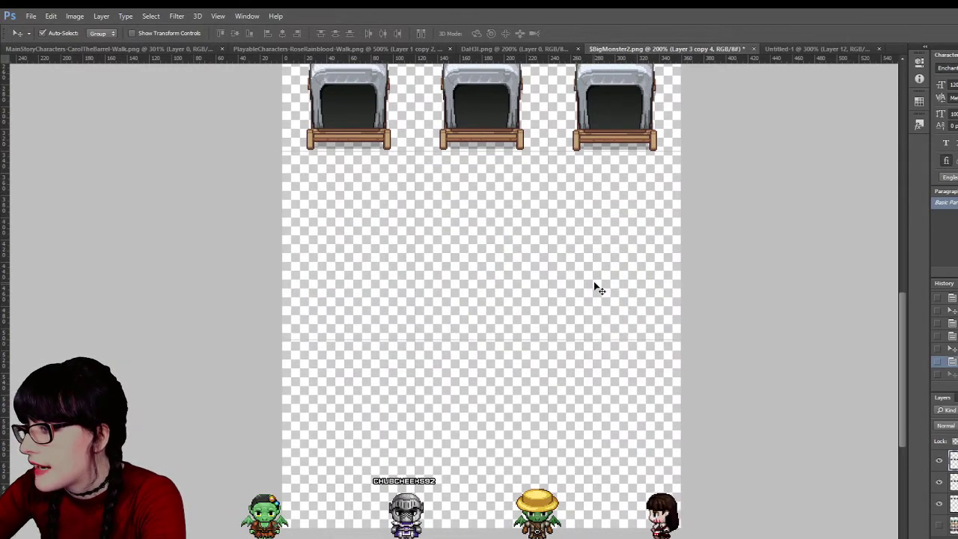
pyautogui.hotkey('ctrl', 'shift', 'z')
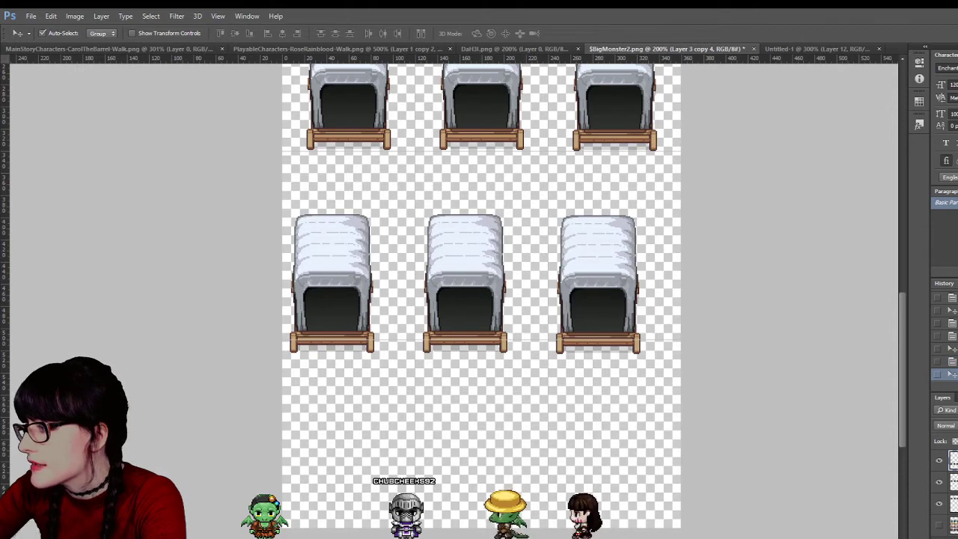
pyautogui.hotkey('ctrl', 'alt', 'z')
pyautogui.hotkey('ctrl', 'shift', 'z')
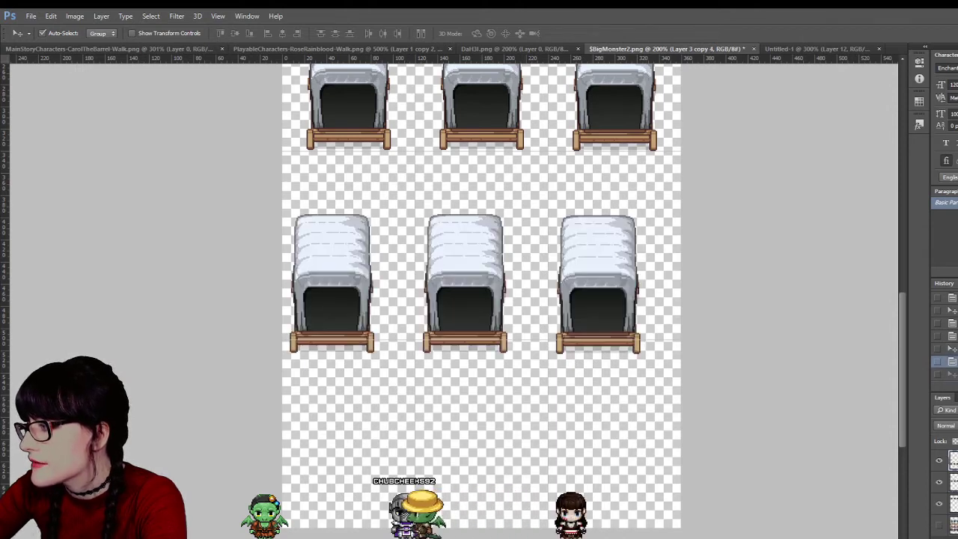
pyautogui.moveTo(594, 300); pyautogui.dragTo(608, 286)
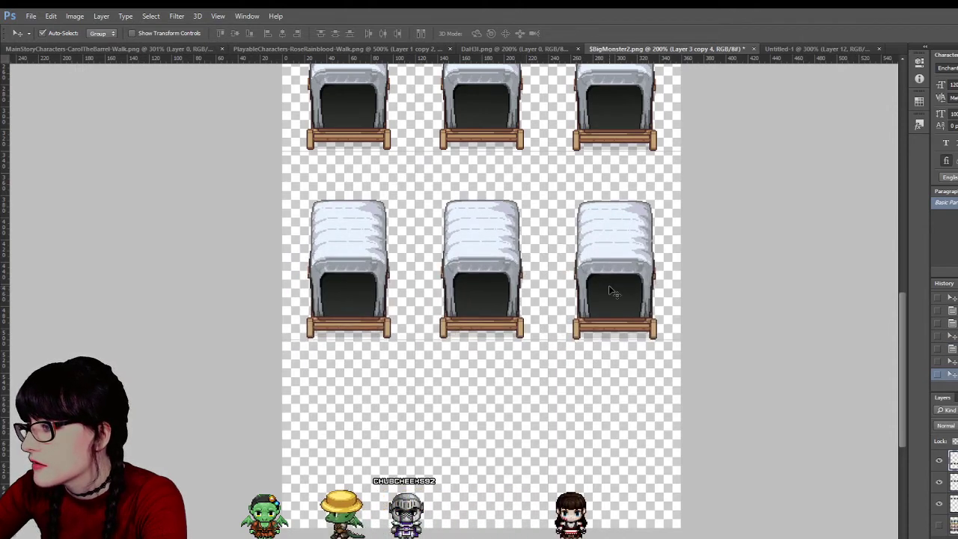
pyautogui.press('Right')
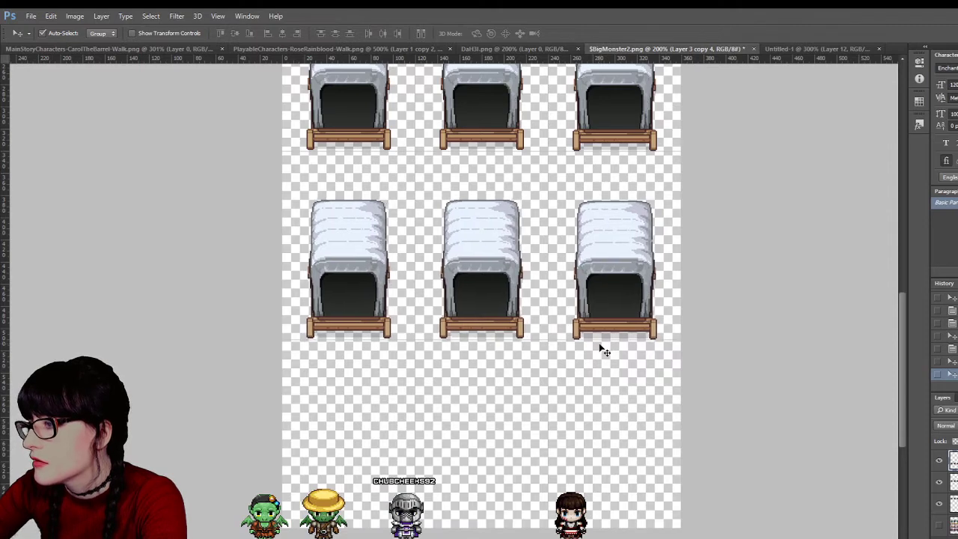
# Duplicate the third wagon row into the fourth frame row, resting it on the bottom edge of the canvas
pyautogui.scroll(3, 601, 350)
pyautogui.scroll(1, 601, 350)
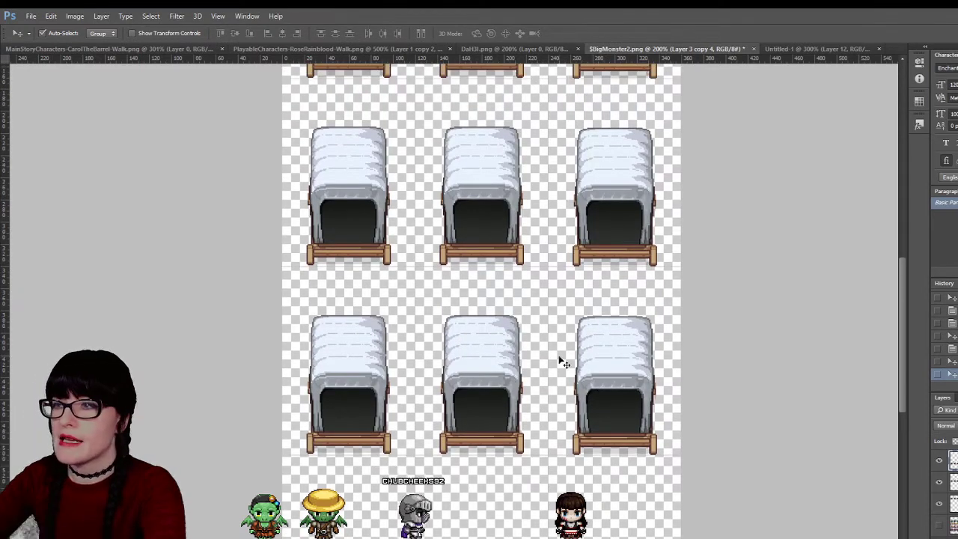
pyautogui.scroll(3, 569, 329)
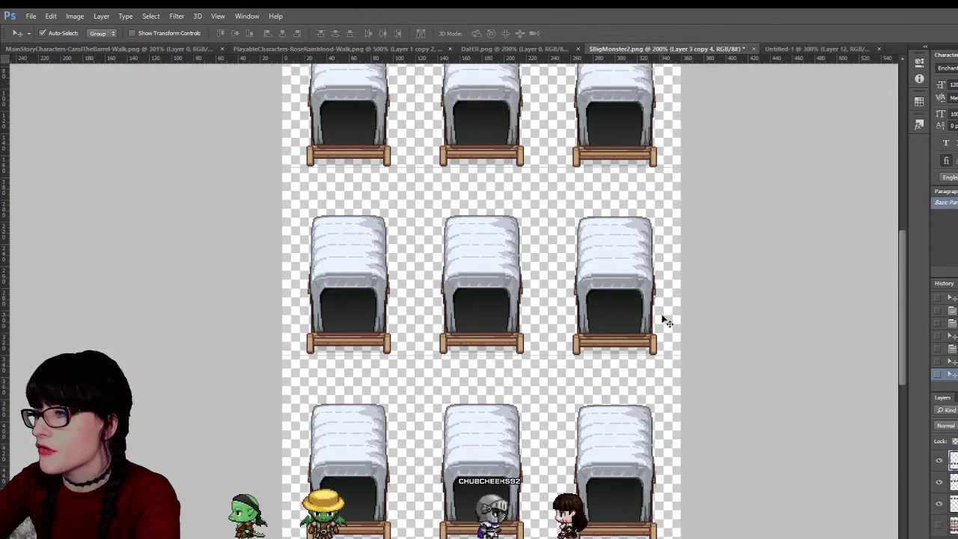
pyautogui.scroll(-4, 567, 321)
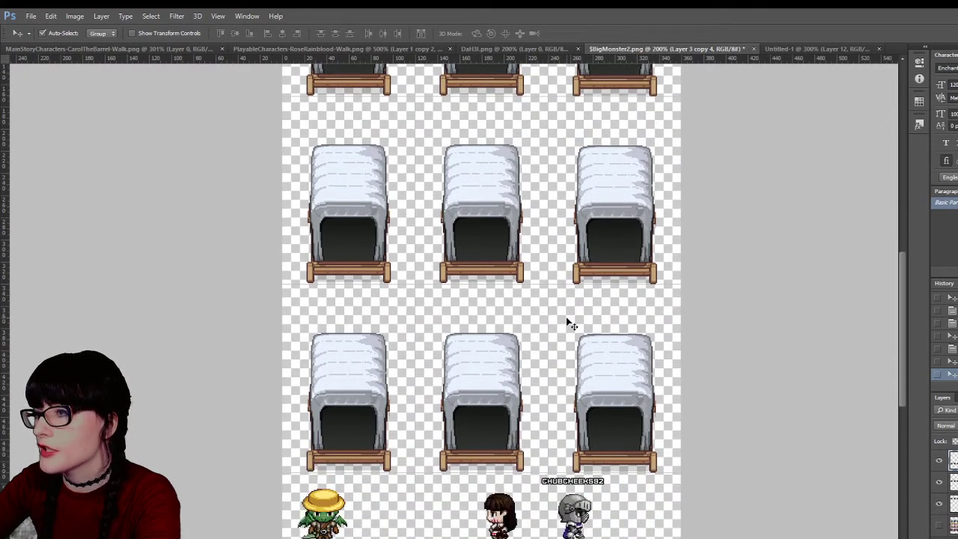
pyautogui.scroll(-2, 596, 293)
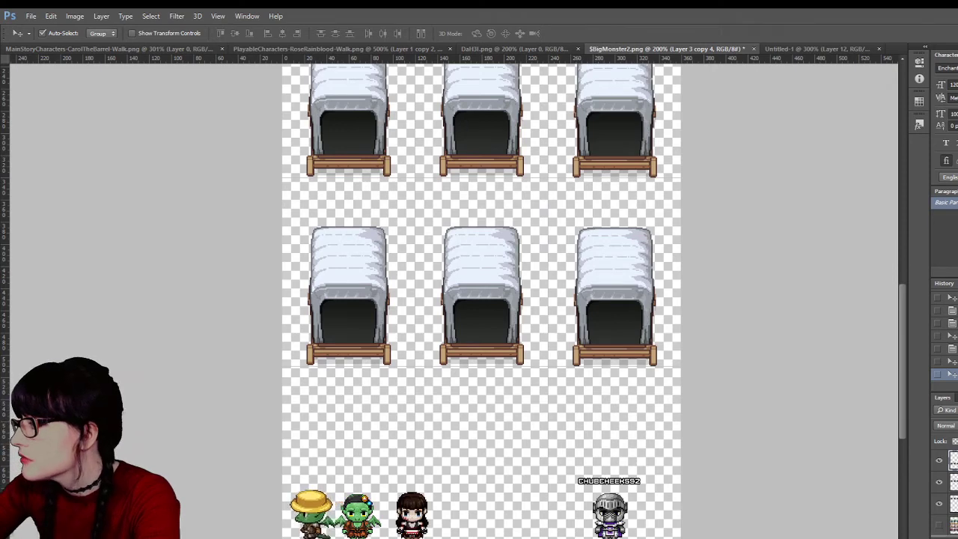
pyautogui.moveTo(618, 293); pyautogui.dragTo(601, 473)
pyautogui.scroll(-3, 601, 473)
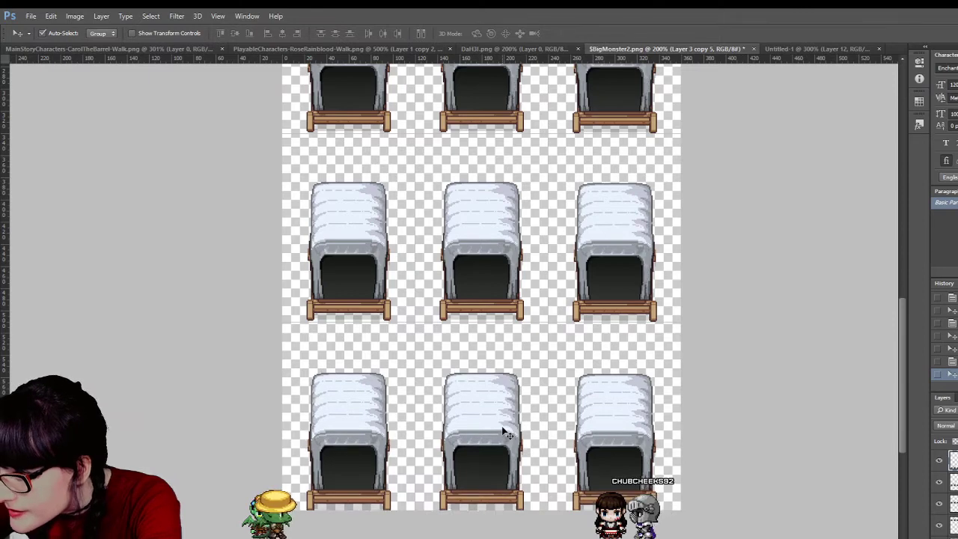
# Nudge the third, second and first wagon rows slightly down, one row at a time, to even out their spacing
pyautogui.scroll(2, 504, 419)
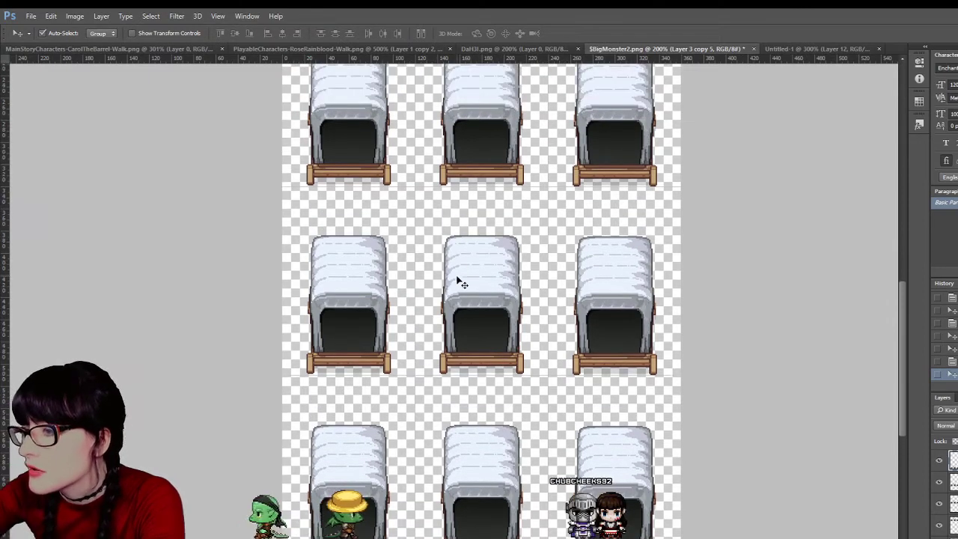
pyautogui.click(324, 322)
pyautogui.press('Down')
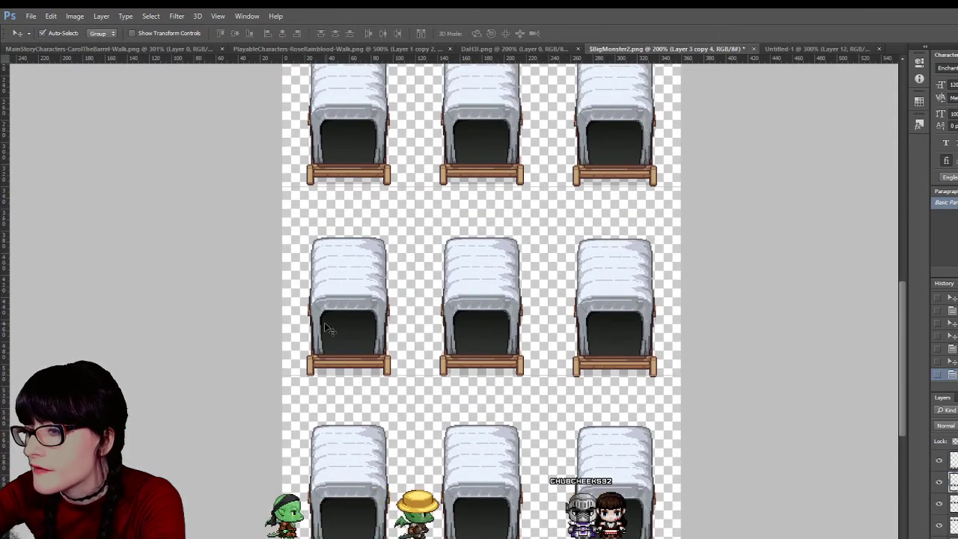
pyautogui.scroll(3, 646, 312)
pyautogui.click(596, 225)
pyautogui.scroll(6, 596, 226)
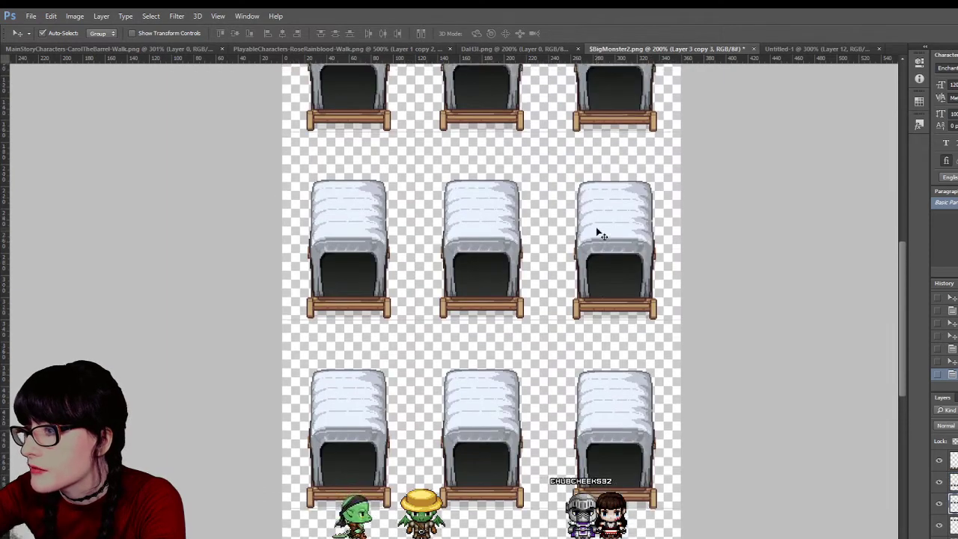
pyautogui.press('Down')
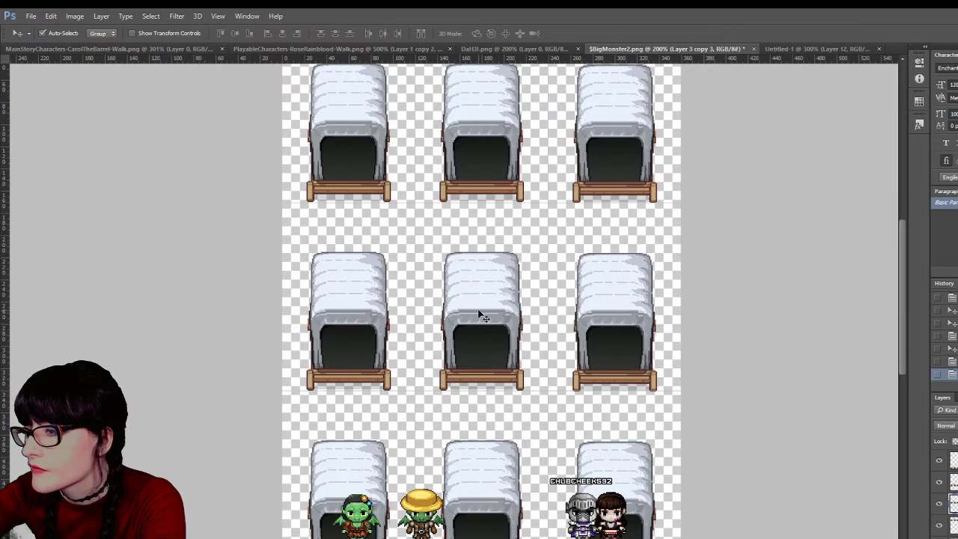
pyautogui.scroll(1, 483, 225)
pyautogui.click(482, 169)
pyautogui.press('Down')
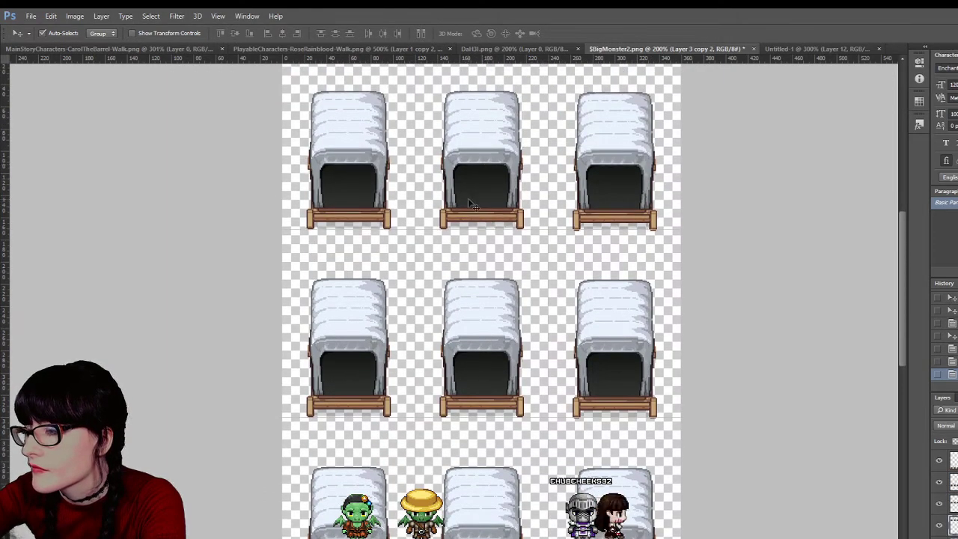
# Measure the blank strip above the first wagon row with a marquee selection and compare it with the gaps between the rows below
pyautogui.scroll(2, 468, 201)
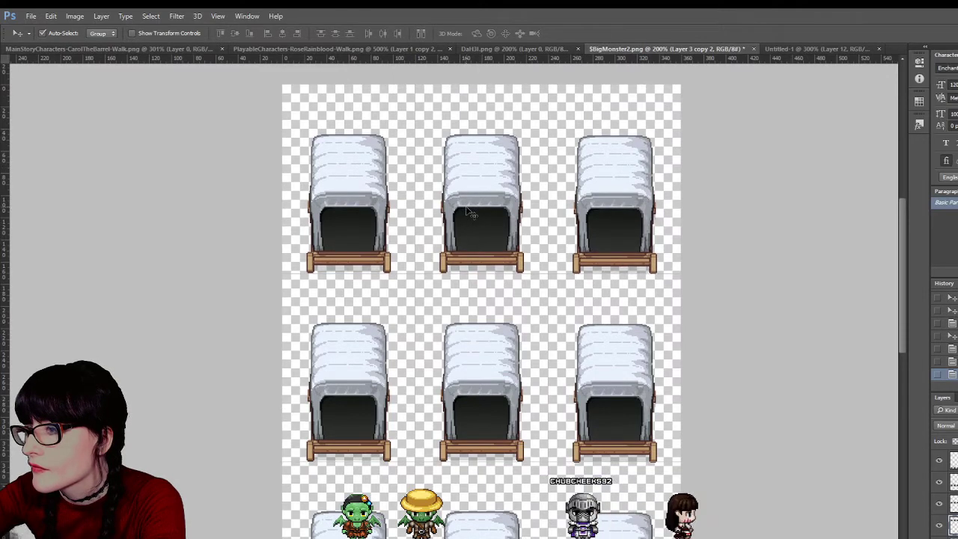
pyautogui.scroll(3, 316, 154)
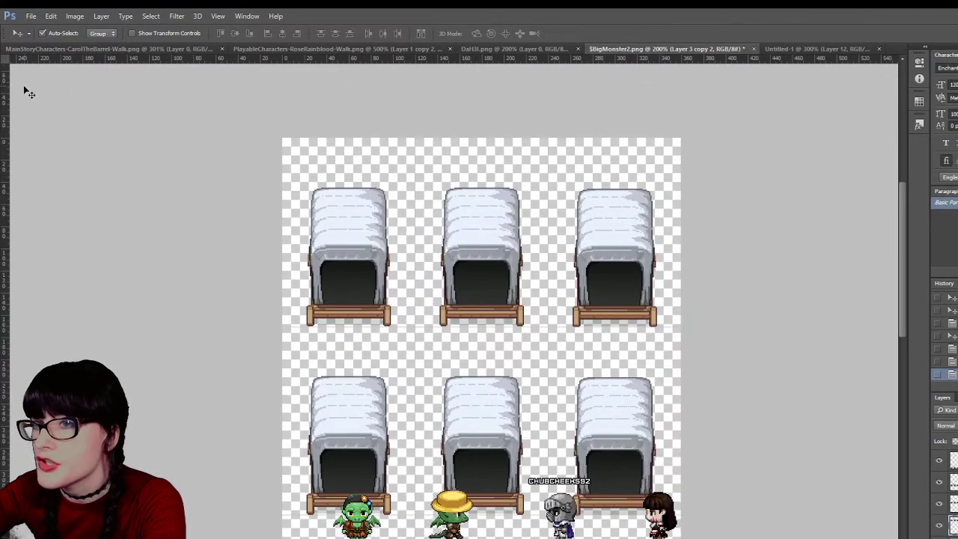
pyautogui.press('m')
pyautogui.moveTo(25, 87); pyautogui.dragTo(826, 188)
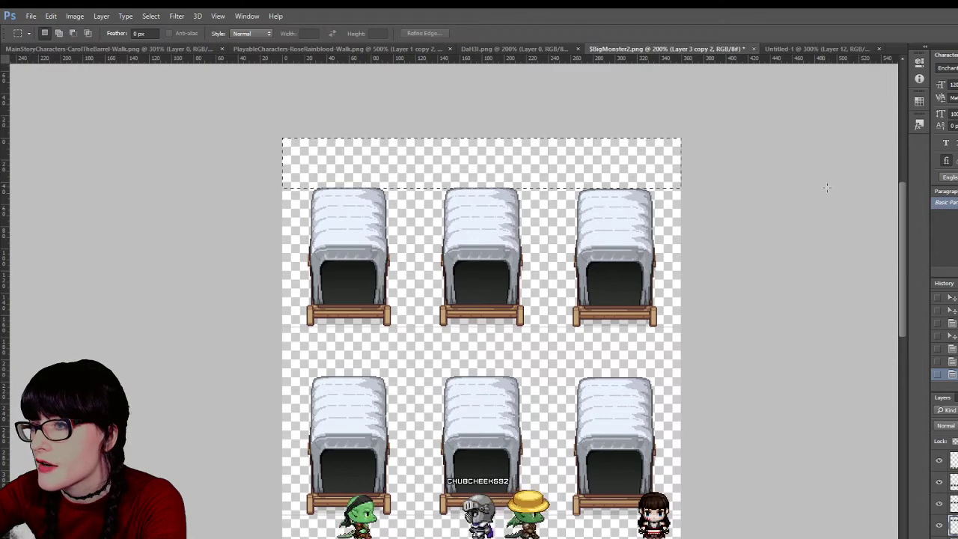
pyautogui.moveTo(530, 173); pyautogui.dragTo(507, 361)
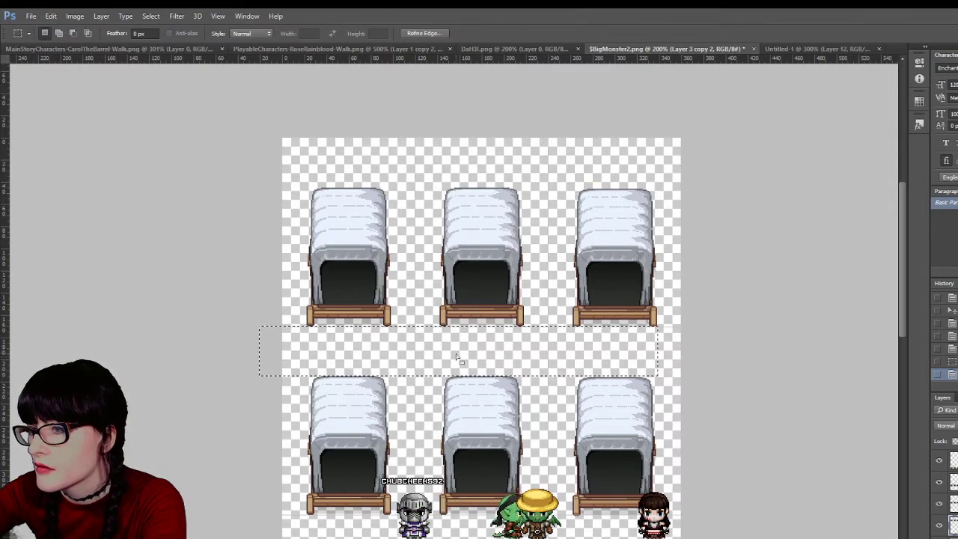
pyautogui.scroll(-3, 457, 355)
pyautogui.moveTo(400, 306); pyautogui.dragTo(397, 494)
pyautogui.scroll(-5, 380, 471)
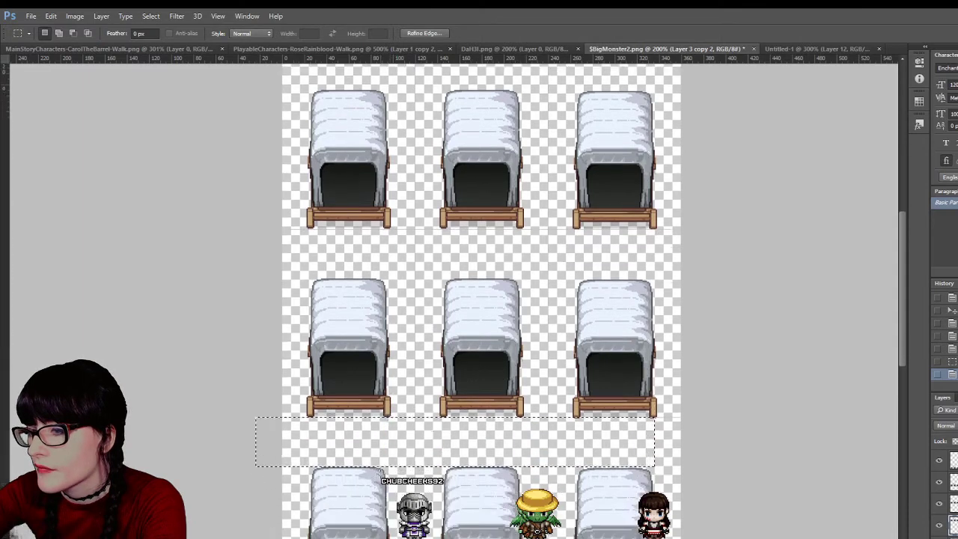
pyautogui.scroll(-5, 382, 470)
pyautogui.moveTo(417, 442); pyautogui.dragTo(412, 461)
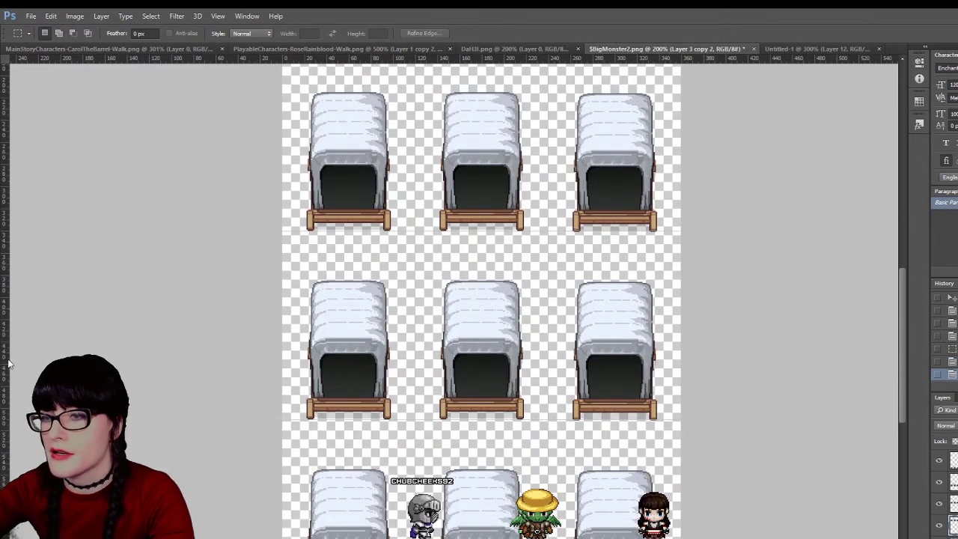
pyautogui.press('z')
pyautogui.keyDown('alt'); pyautogui.click(292, 359); pyautogui.keyUp('alt')
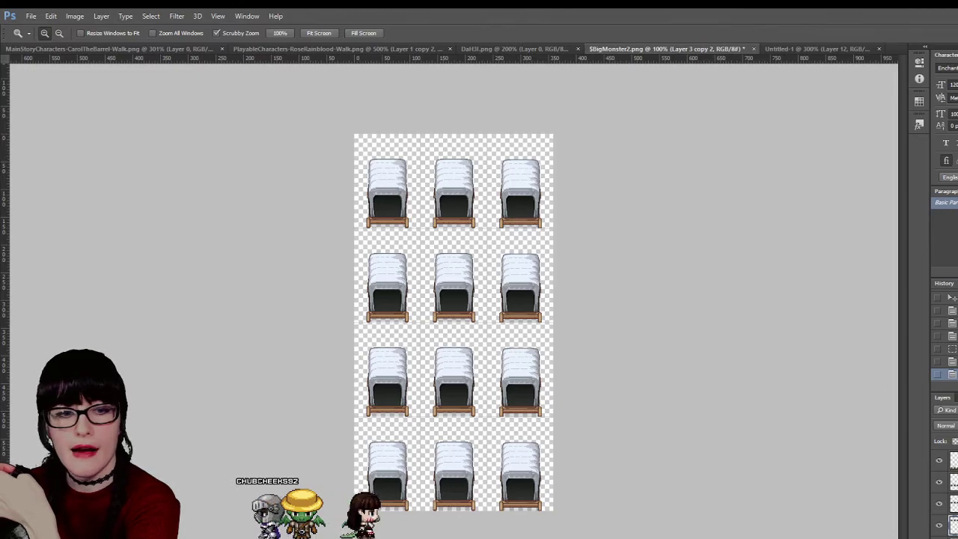
# Switch to the Raindrop Chronicles playtest and set the master volume to 0% in the game options
pyautogui.hotkey('alt', 'Tab')
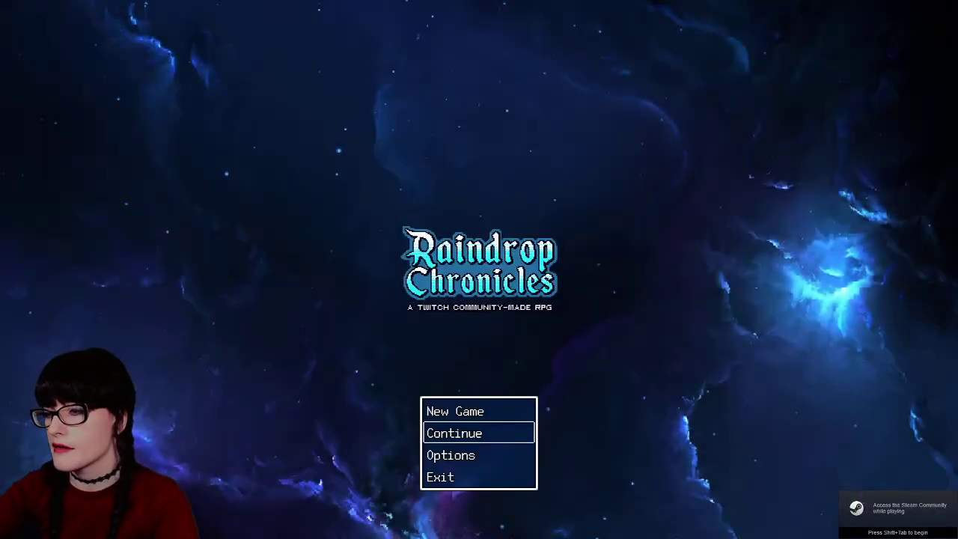
pyautogui.press('Return')
pyautogui.press('Return')
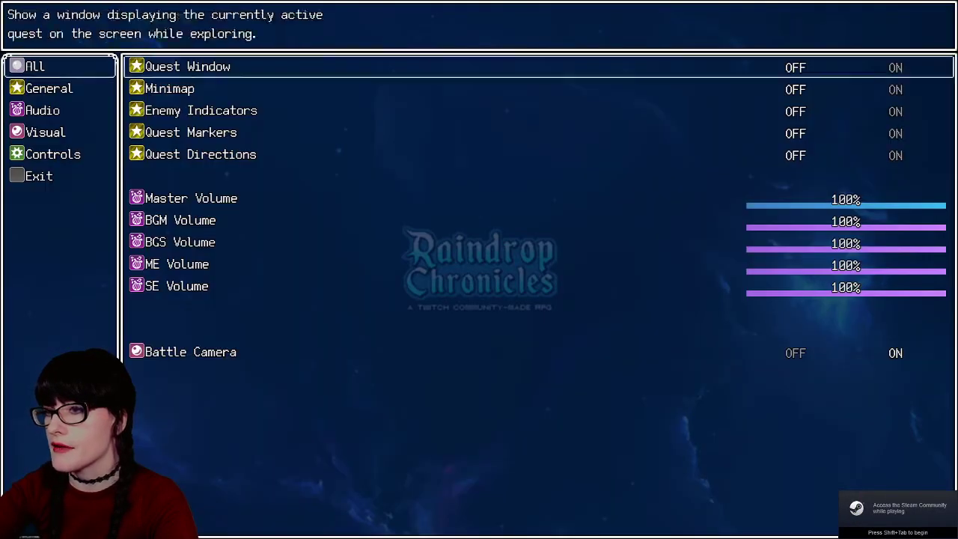
pyautogui.press('Up')
pyautogui.press('Up')
pyautogui.press('Up')
pyautogui.press('Up')
pyautogui.press('Up')
pyautogui.press('Up')
pyautogui.press('Up')
pyautogui.press('Up')
pyautogui.press('Up')
pyautogui.press('Up')
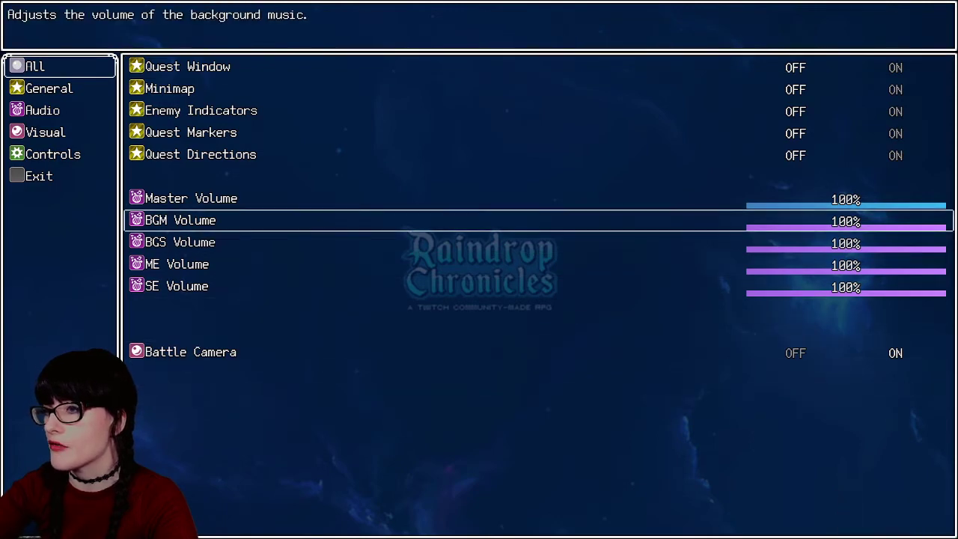
pyautogui.press('Return')
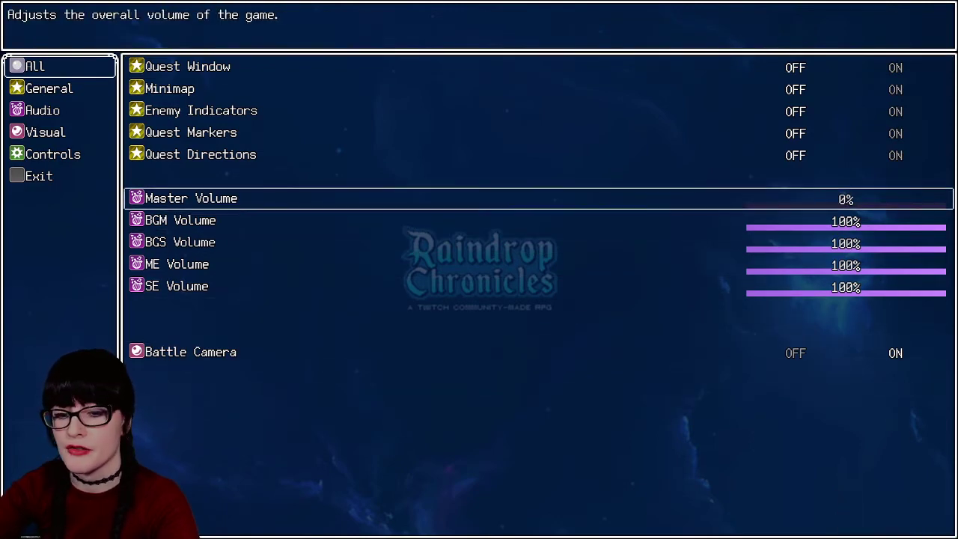
# Continue a saved game and play into the cart flashback to check how the wagon stands between the girl and the barrel
pyautogui.press('Escape')
pyautogui.press('Escape')
pyautogui.press('Up')
pyautogui.press('Return')
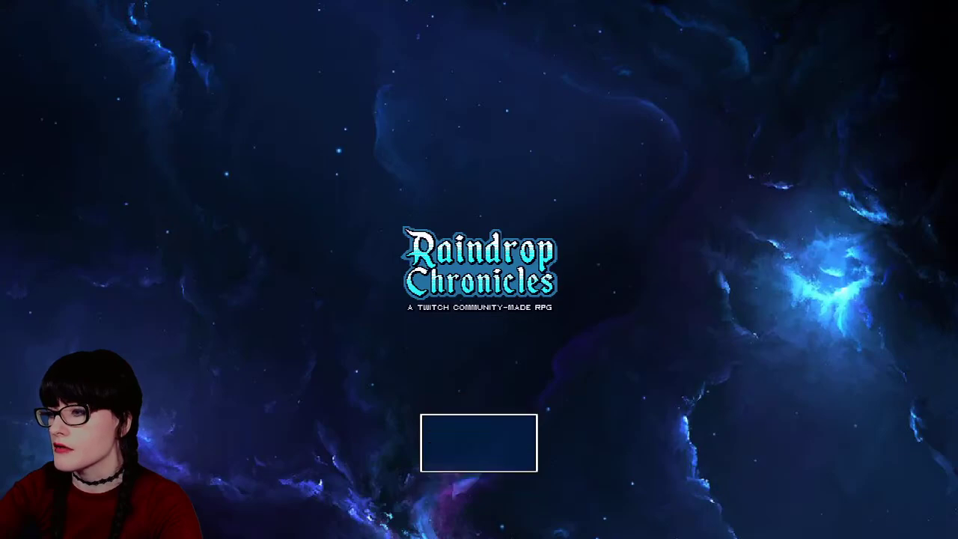
pyautogui.press('Return')
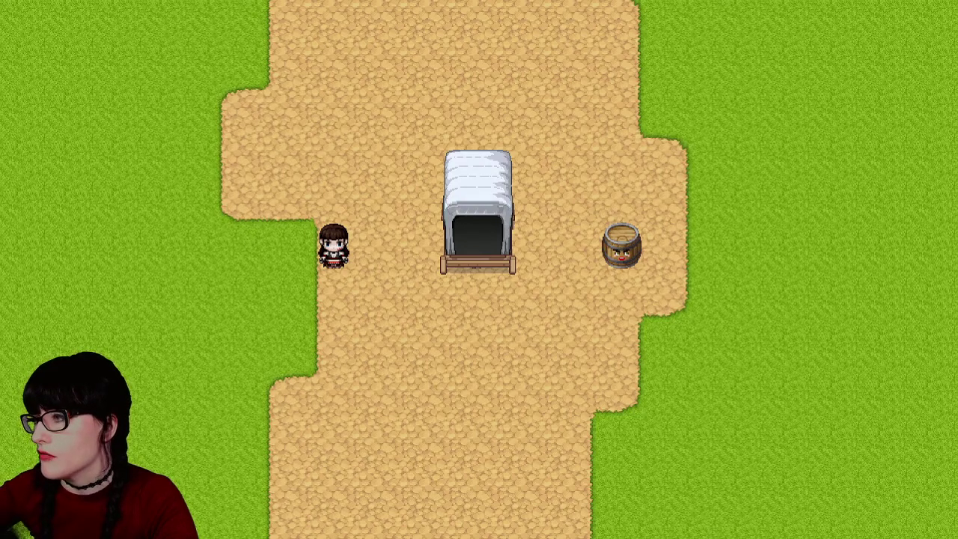
# Close the playtest, place the girl and barrel events directly beside the wagon event, and save the changes for a new playtest
pyautogui.hotkey('alt', 'F4')
pyautogui.hotkey('alt', 'F4')
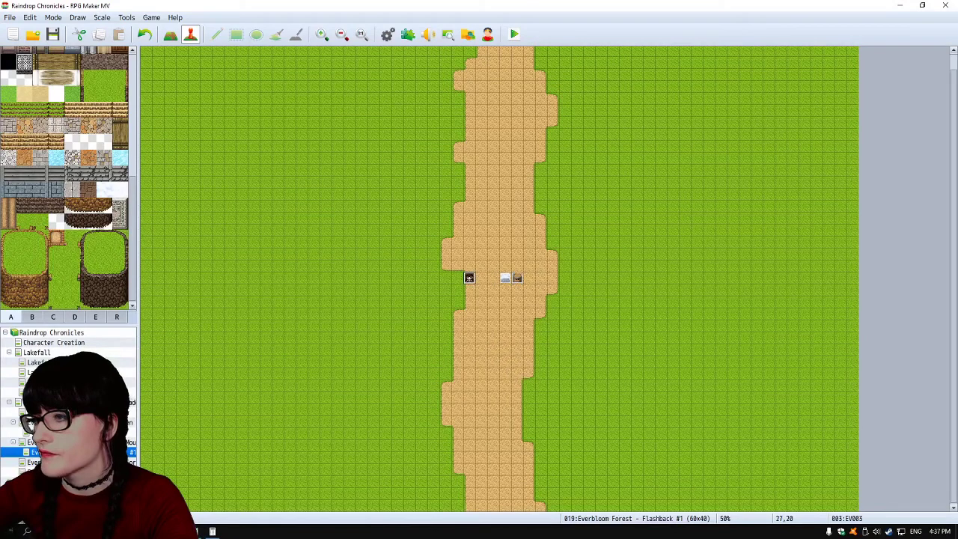
pyautogui.click(514, 34)
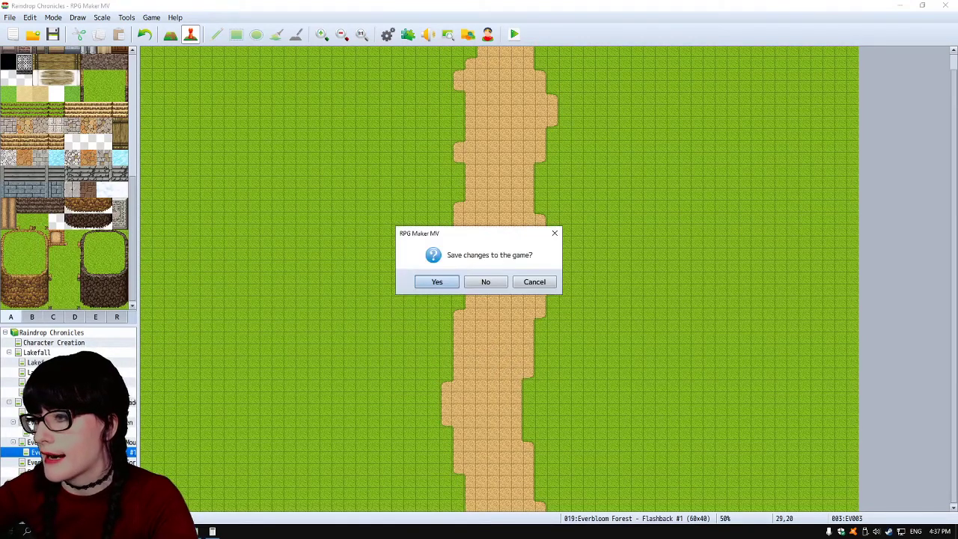
pyautogui.press('Return')
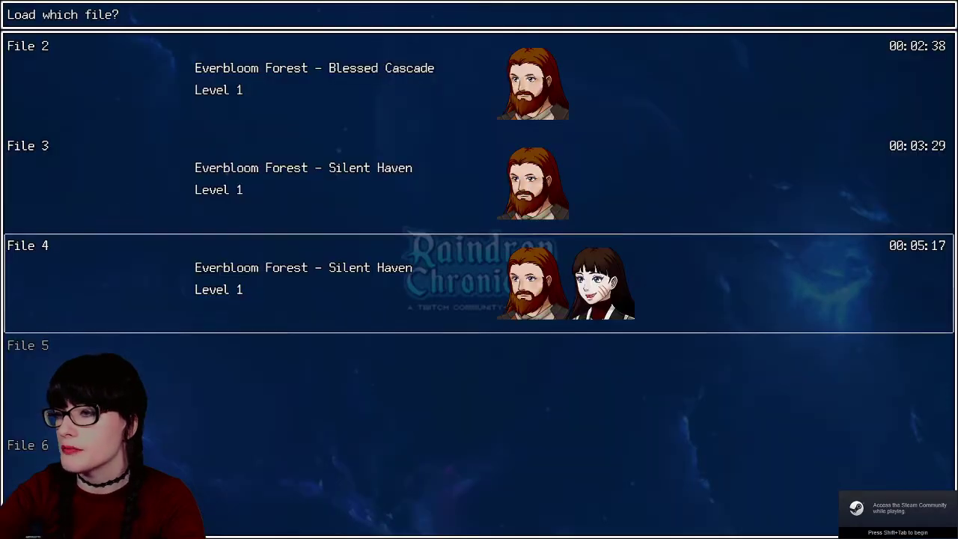
# Load the File 4 save, check the girl and barrel positions beside the wagon in the flashback, and close the playtest
pyautogui.press('Return')
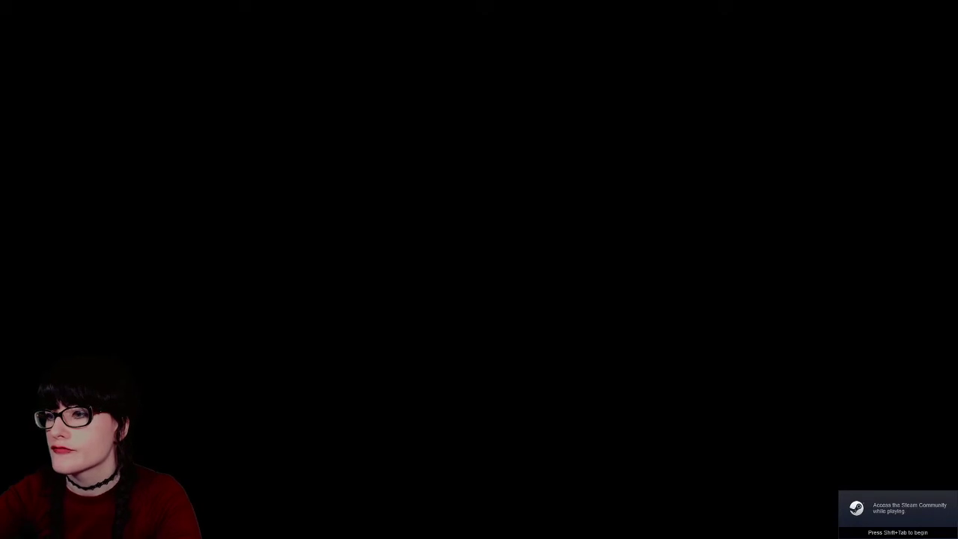
pyautogui.press('Up')
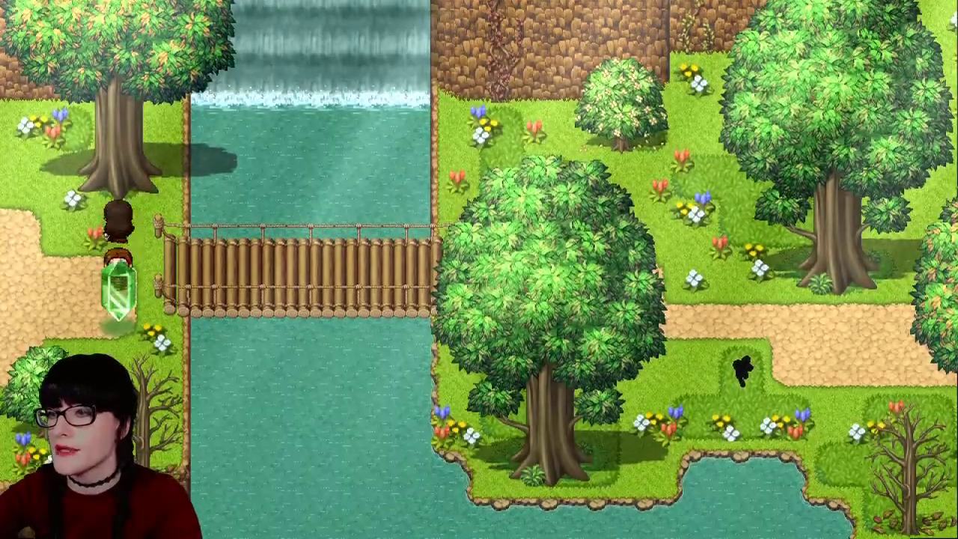
pyautogui.press('Right')
pyautogui.press('Left')
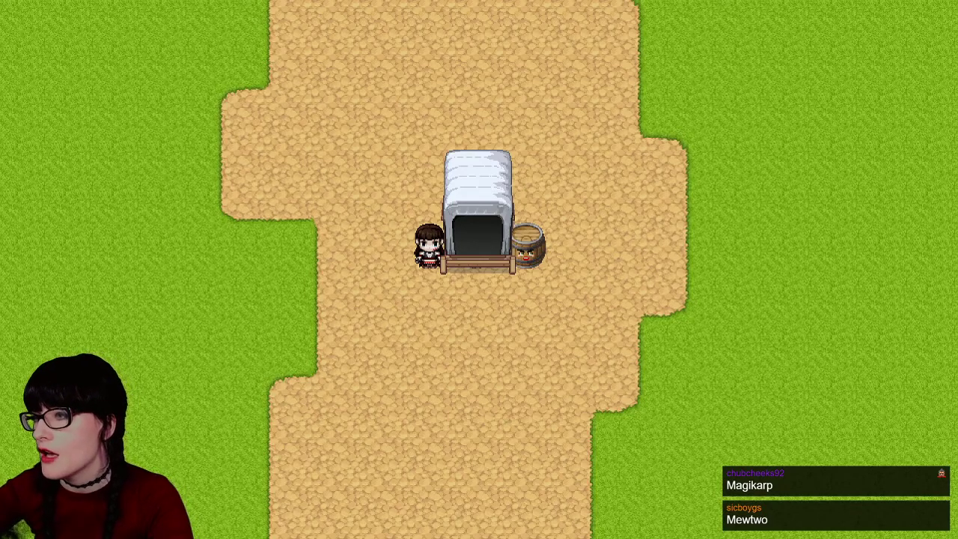
pyautogui.hotkey('alt', 'Tab')
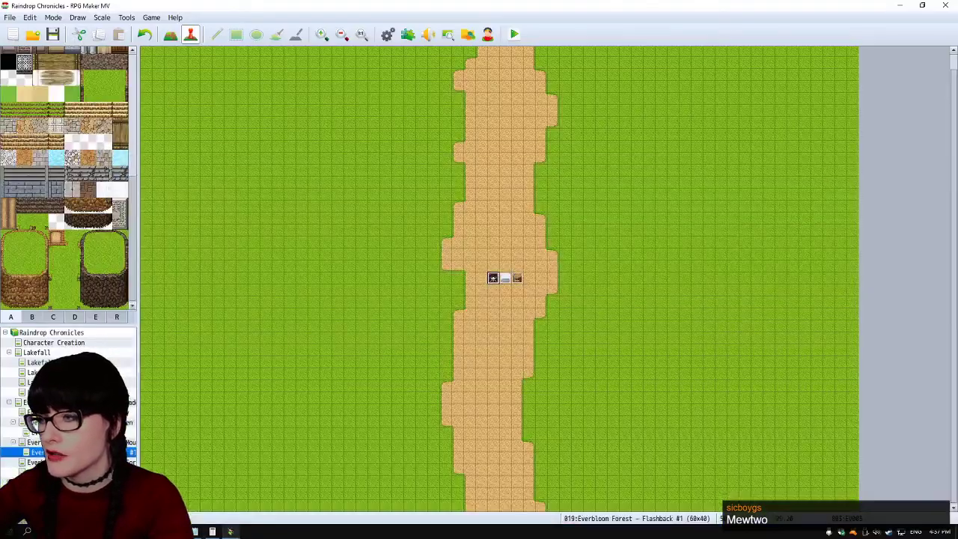
pyautogui.rightClick(231, 532)
pyautogui.click(225, 514)
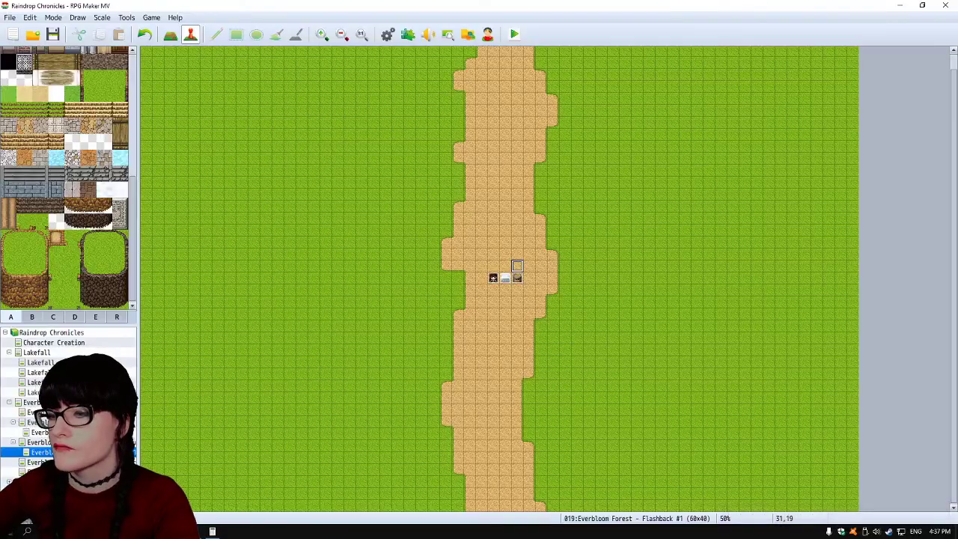
# Switch to the web browser and search Google Images for "rpg maker mv horse sprite"
pyautogui.hotkey('alt', 'Tab')
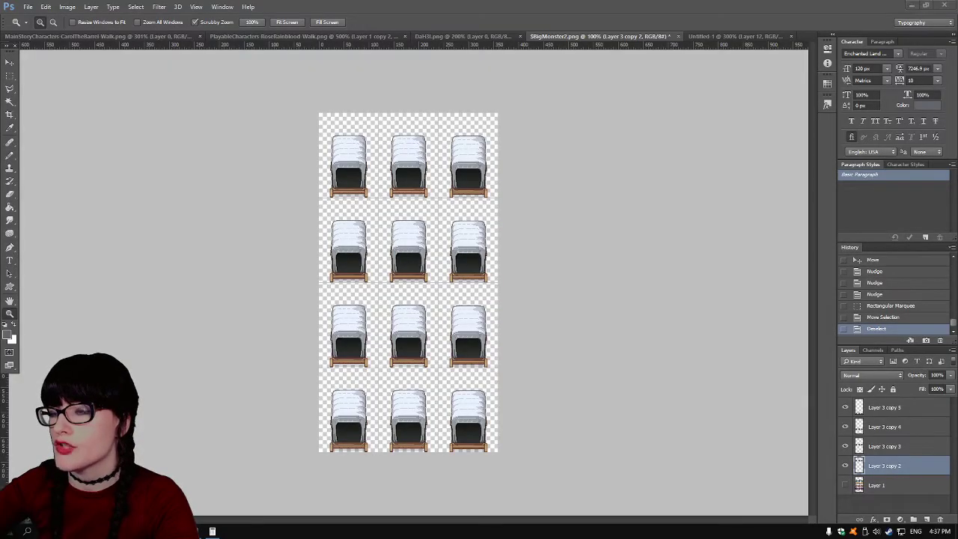
pyautogui.click(144, 531)
pyautogui.moveTo(164, 530)
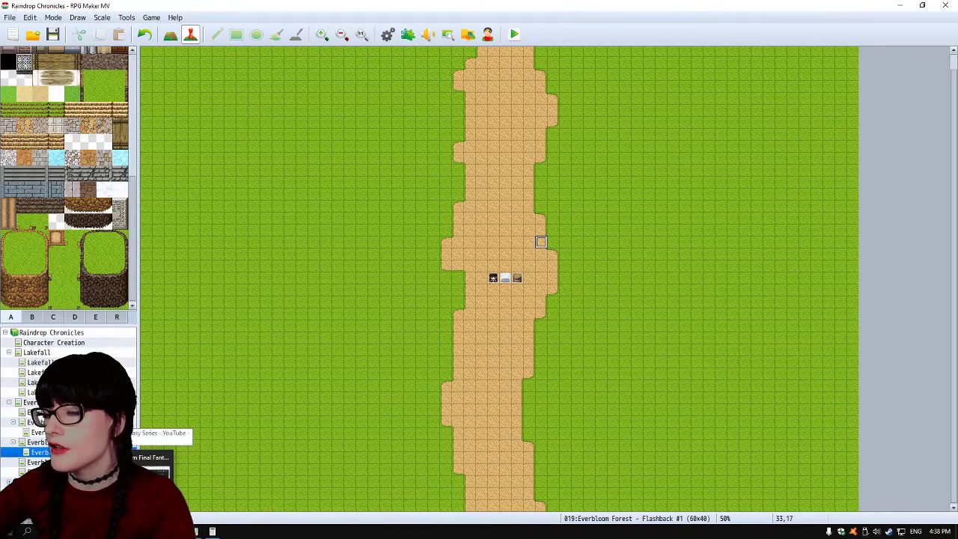
pyautogui.click(125, 490)
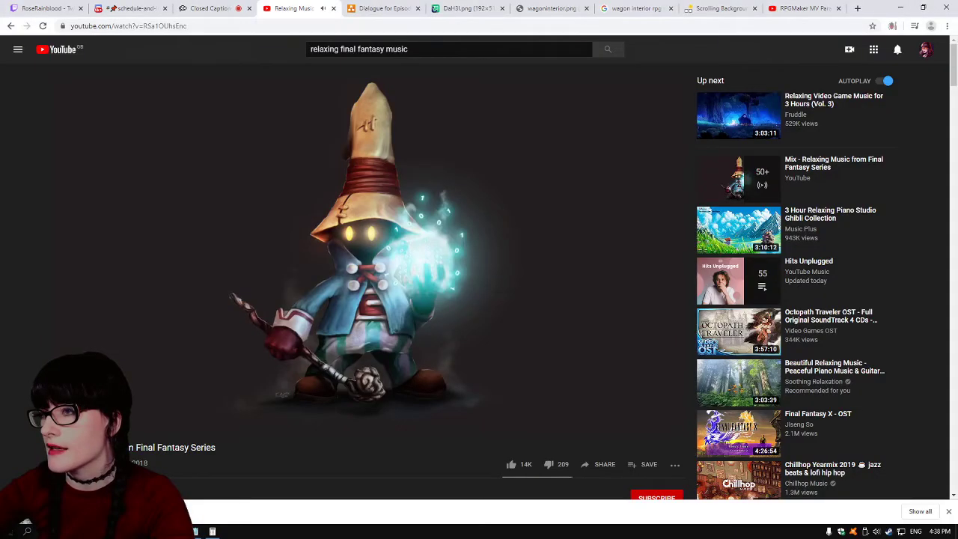
pyautogui.hotkey('alt', 'Tab')
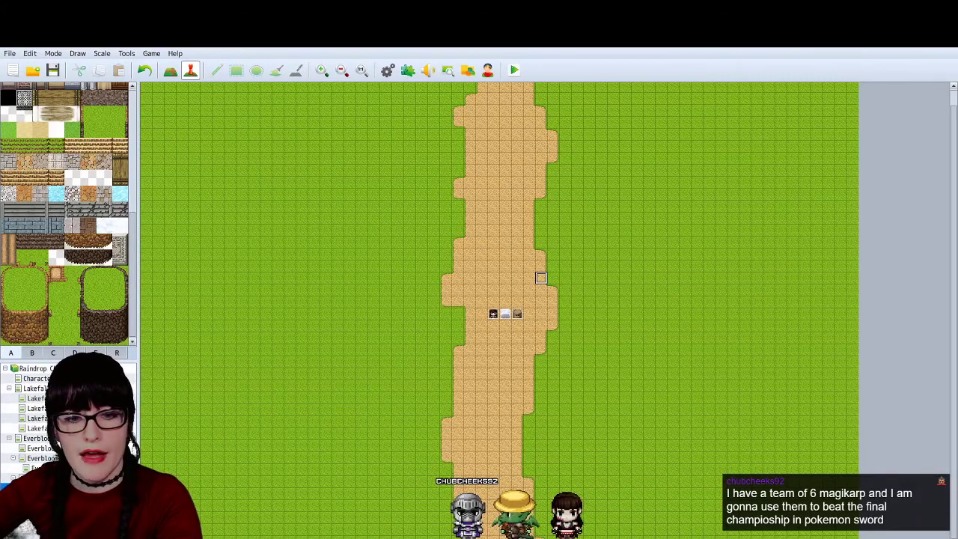
pyautogui.hotkey('alt', 'Tab')
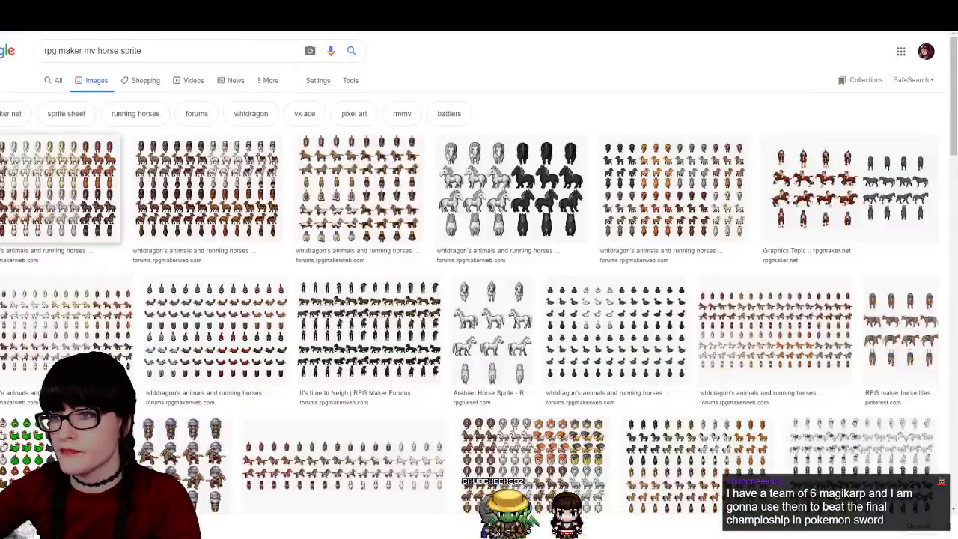
# Preview the sprite sheets in the first rows of image results, comparing the standing, running and saddled horses
pyautogui.click(84, 197)
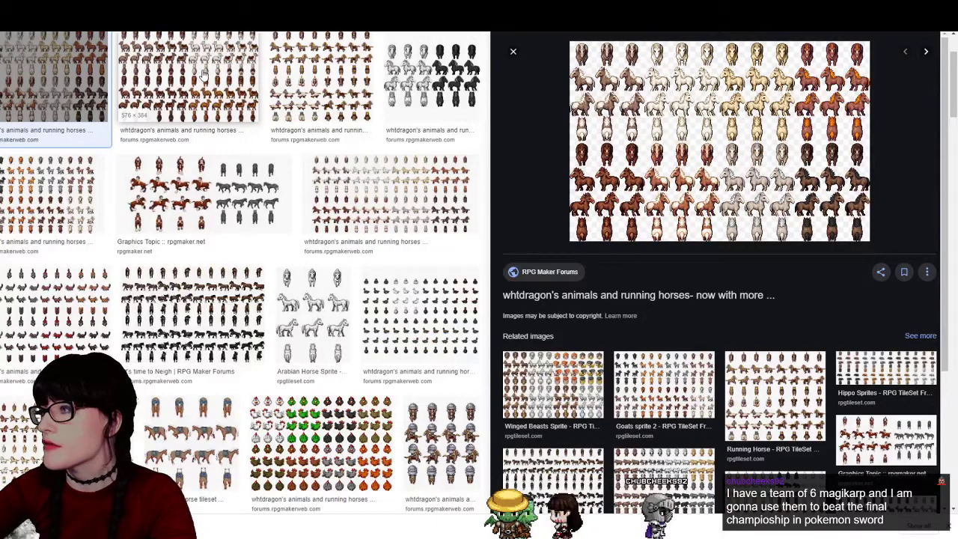
pyautogui.click(202, 73)
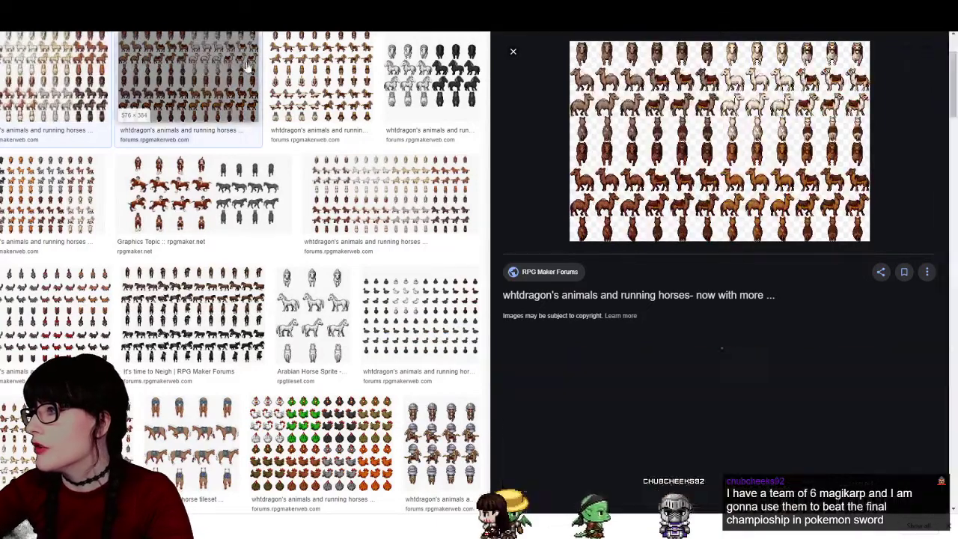
pyautogui.click(342, 94)
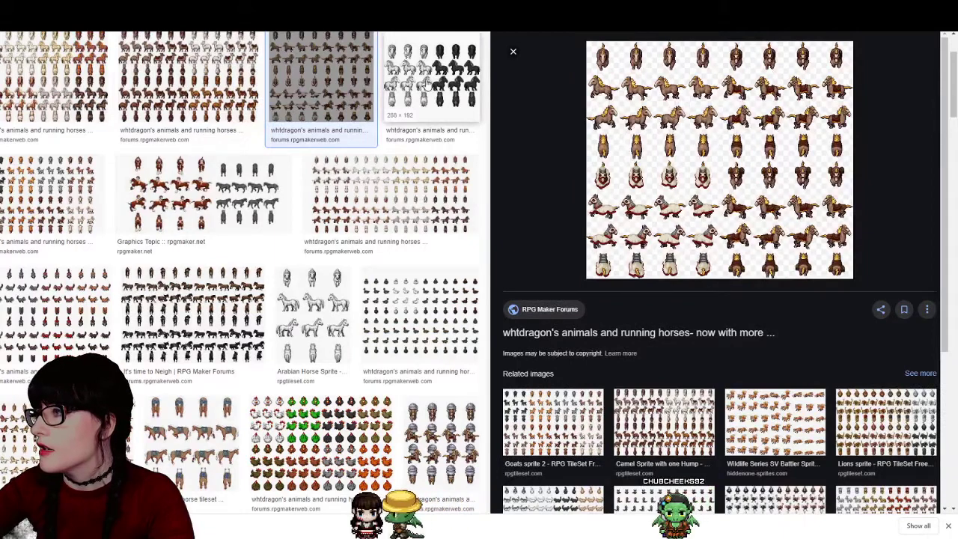
pyautogui.click(425, 84)
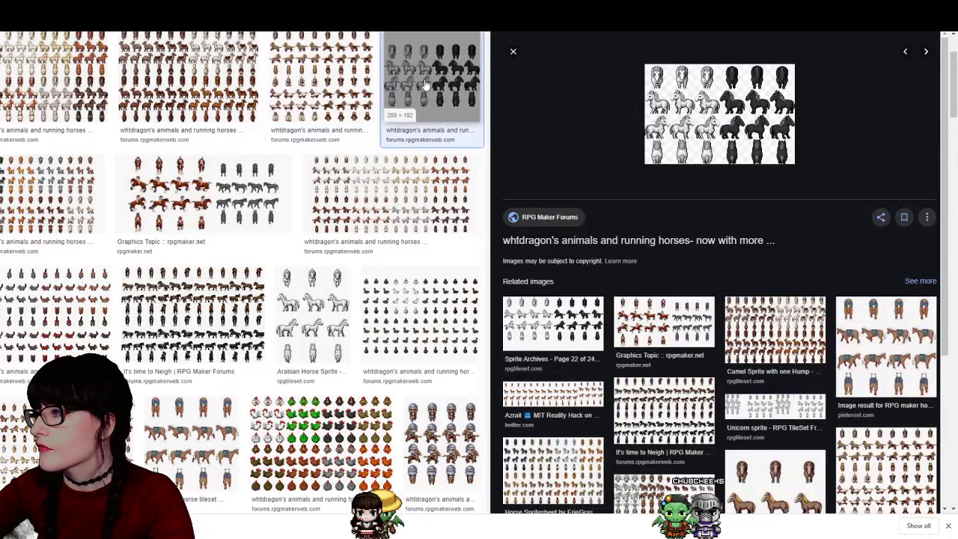
pyautogui.click(402, 193)
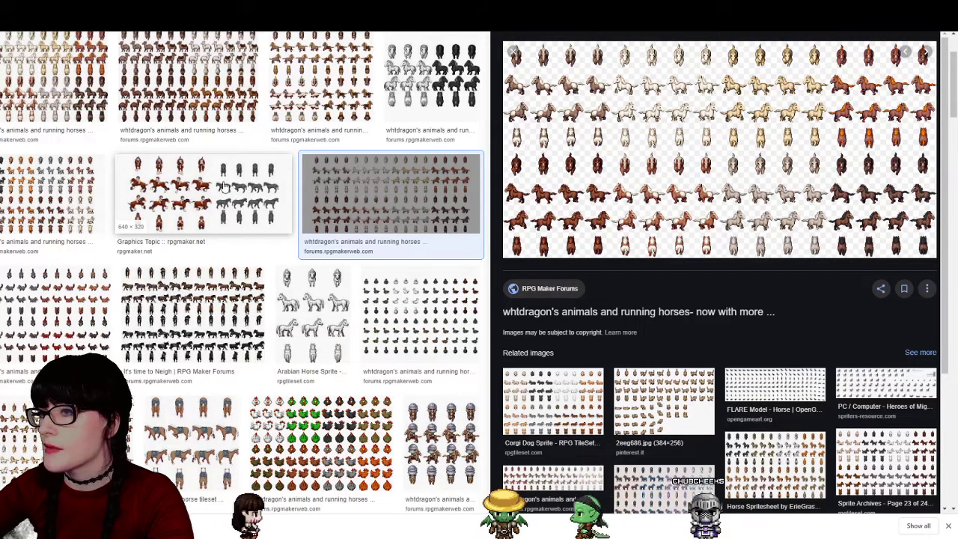
pyautogui.click(234, 185)
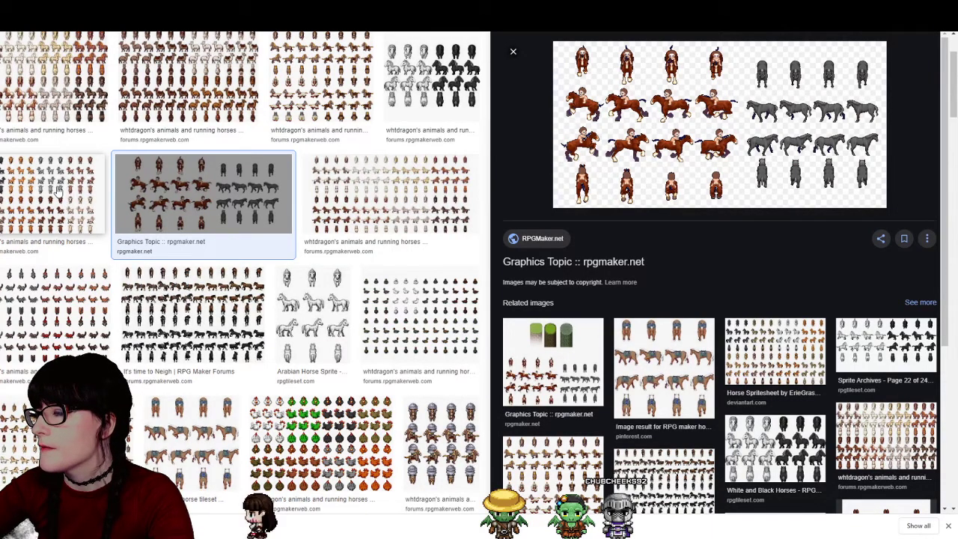
pyautogui.click(58, 191)
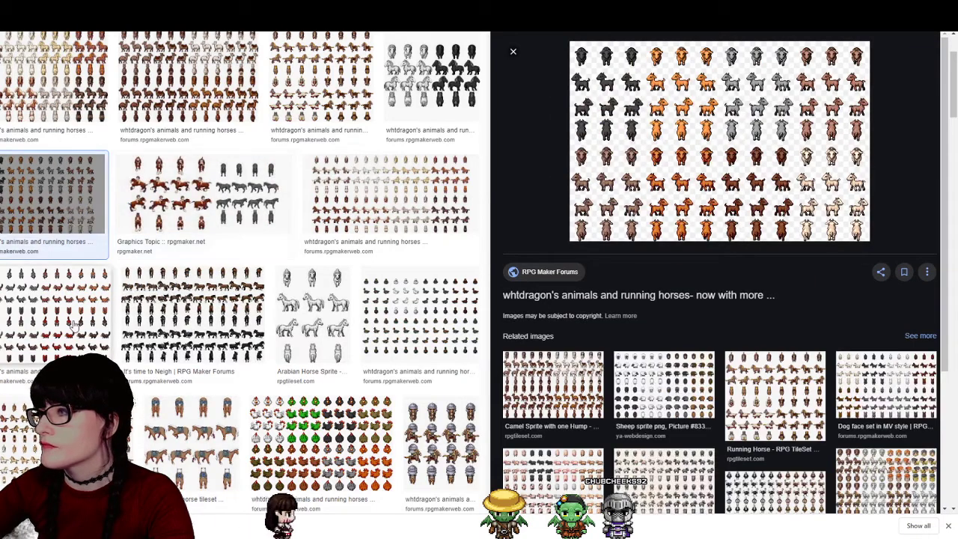
pyautogui.click(56, 307)
pyautogui.click(247, 319)
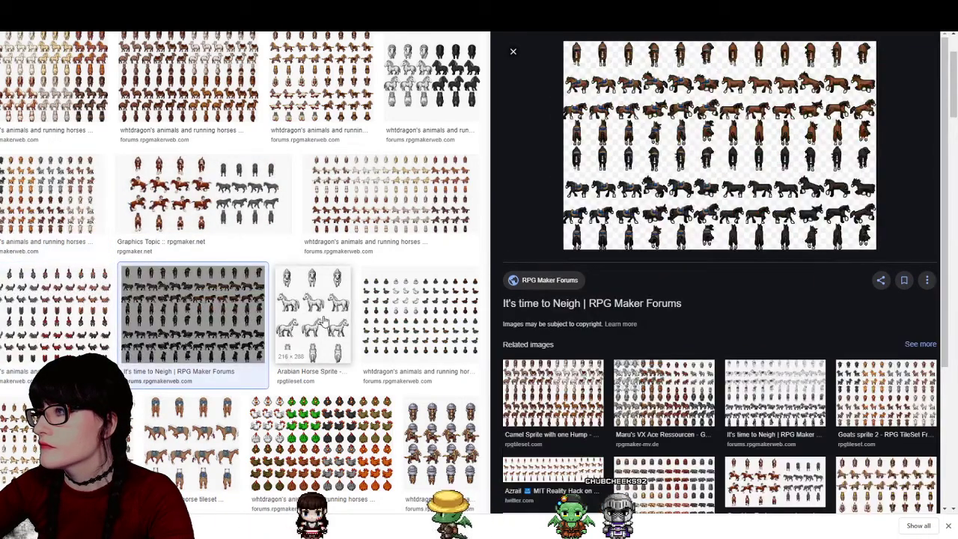
pyautogui.click(314, 318)
pyautogui.click(395, 311)
# Preview the next rows of image results, comparing the saddled Pinterest horse, the DeviantArt horse spritesheet, the winged beasts and the running horses
pyautogui.scroll(-3, 398, 280)
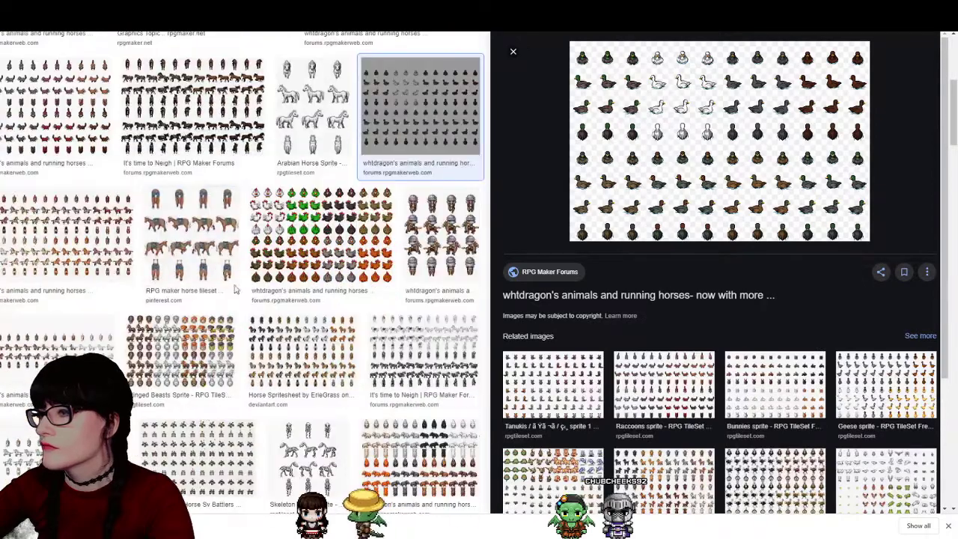
pyautogui.click(113, 238)
pyautogui.click(164, 238)
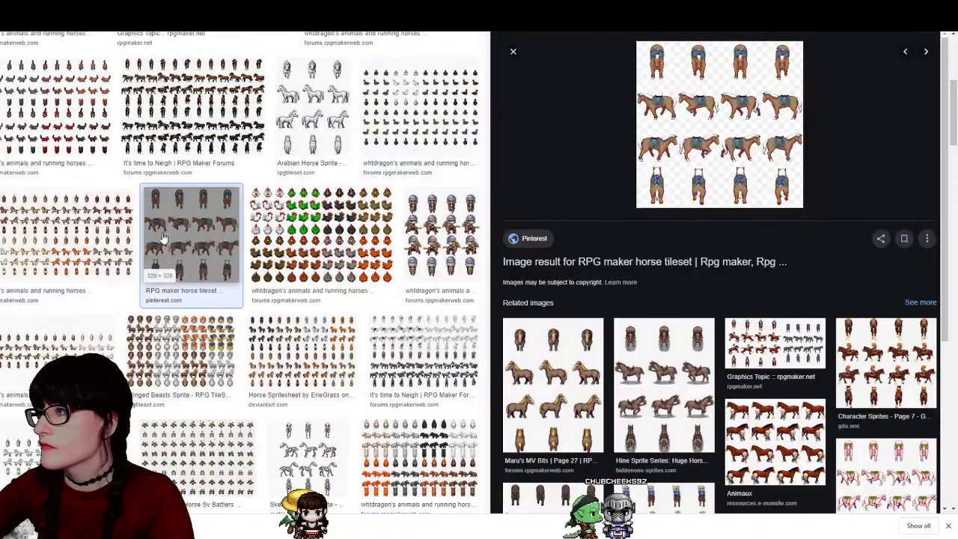
pyautogui.click(91, 231)
pyautogui.click(294, 234)
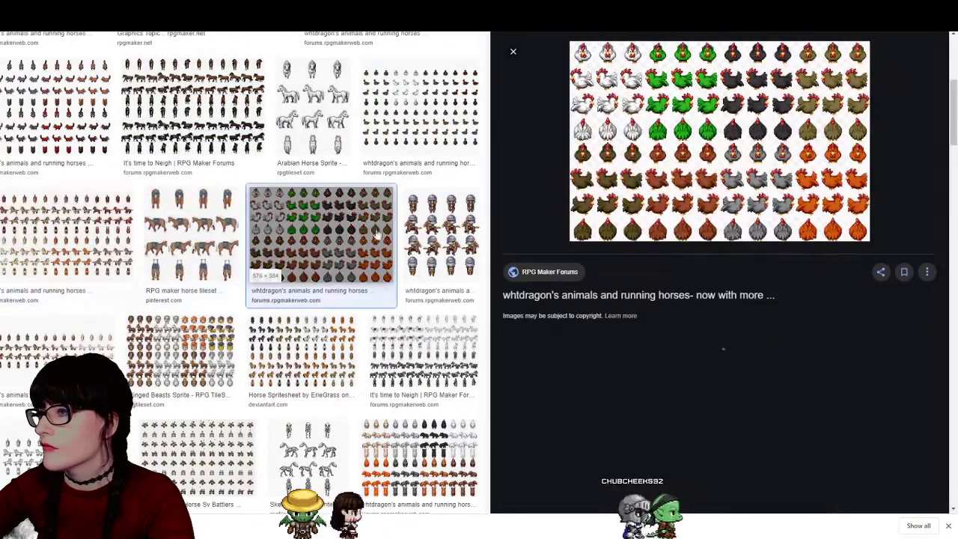
pyautogui.click(423, 352)
pyautogui.click(303, 351)
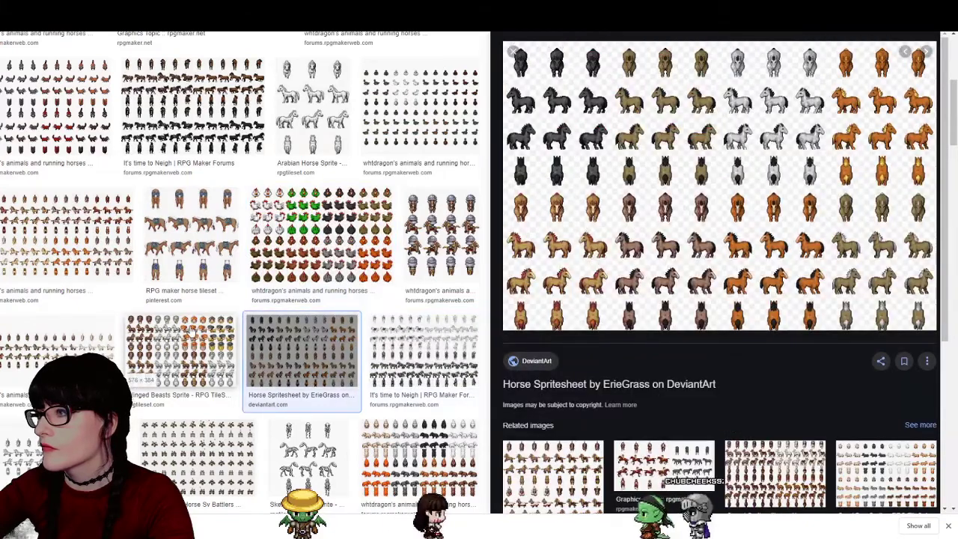
pyautogui.click(179, 350)
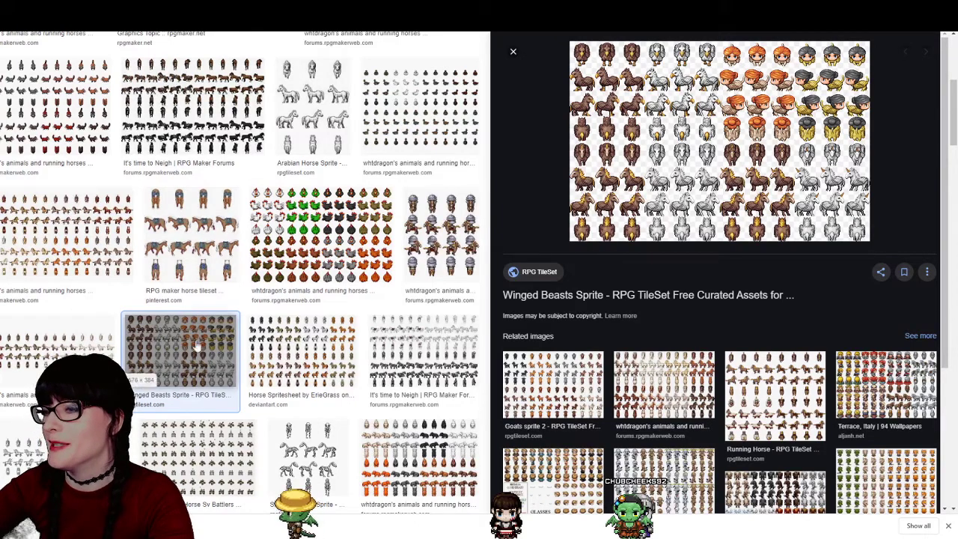
pyautogui.click(80, 336)
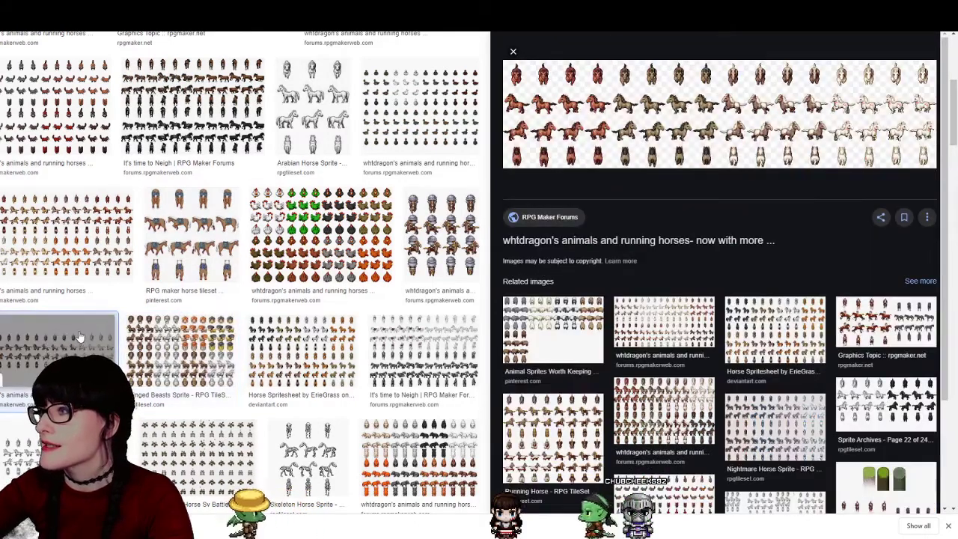
# Preview sprite sheets further down the results, comparing the unicorns, horse battlers, skeleton horse, horse faces and mounted rider
pyautogui.scroll(-2, 80, 337)
pyautogui.click(66, 300)
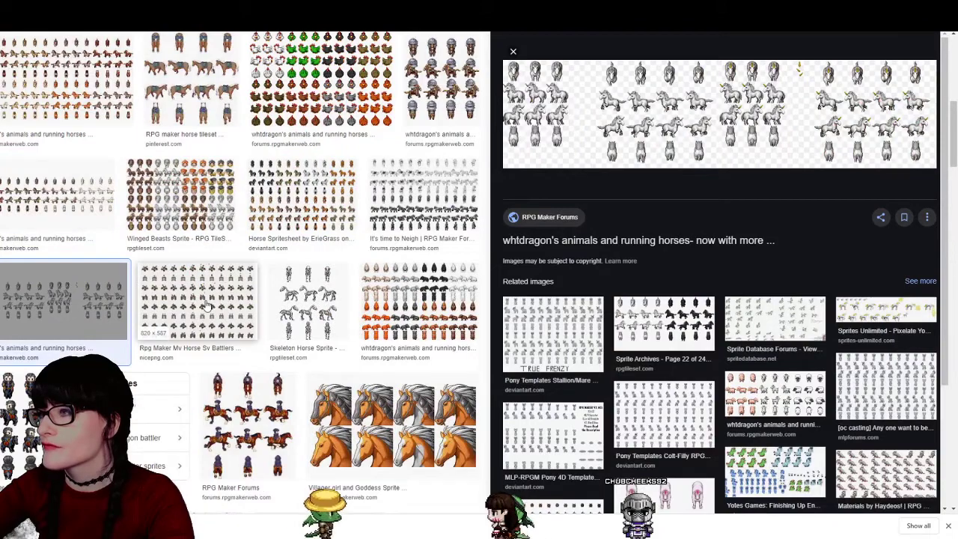
pyautogui.click(209, 307)
pyautogui.click(308, 301)
pyautogui.click(401, 296)
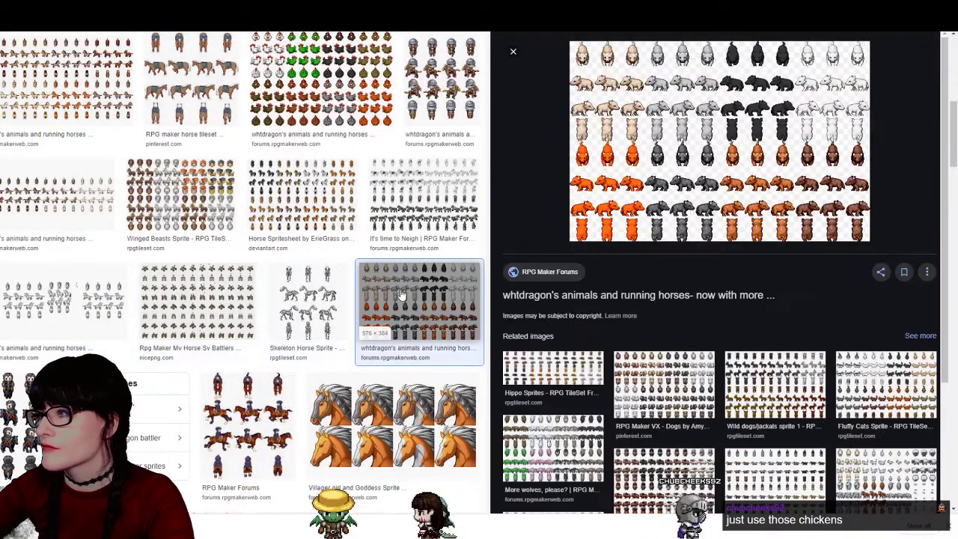
pyautogui.scroll(-3, 305, 202)
pyautogui.click(310, 198)
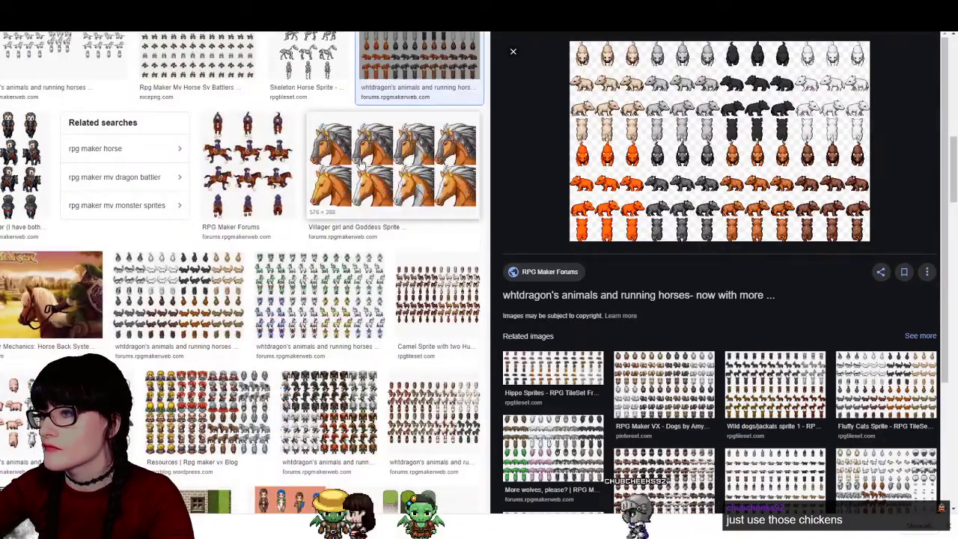
pyautogui.click(261, 165)
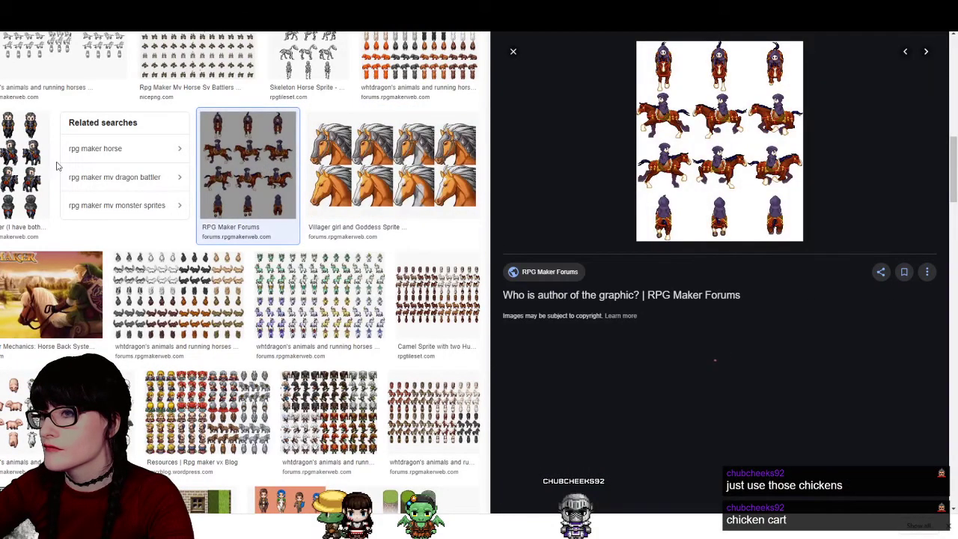
# Continue previewing lower image results until the plain brown horse sheet from the MV Resource Warehouse thread is opened
pyautogui.click(18, 168)
pyautogui.click(179, 296)
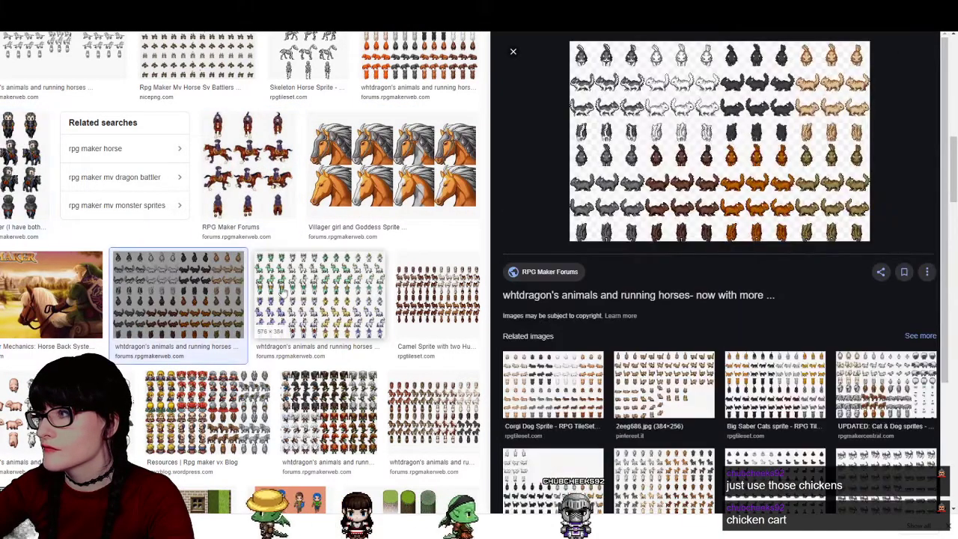
pyautogui.click(281, 292)
pyautogui.click(423, 296)
pyautogui.scroll(-3, 417, 268)
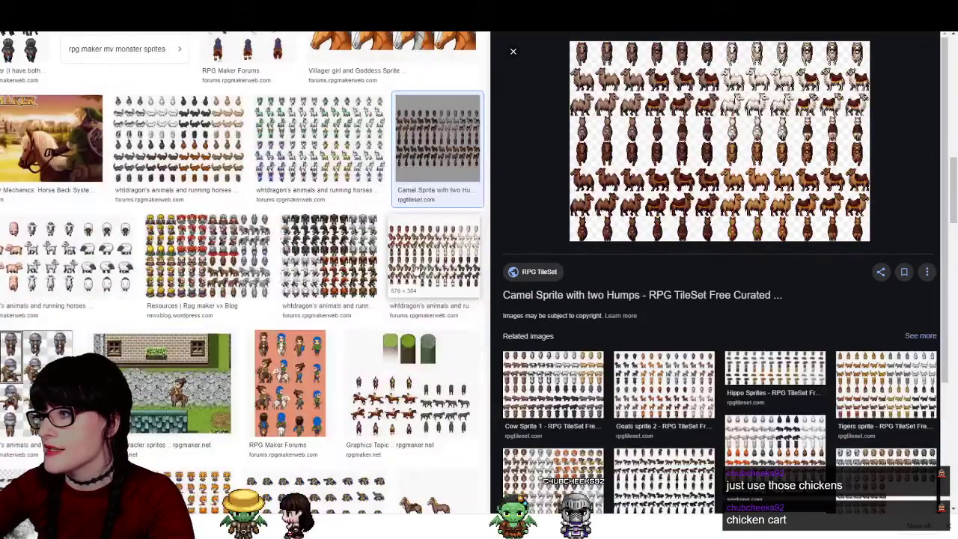
pyautogui.click(290, 256)
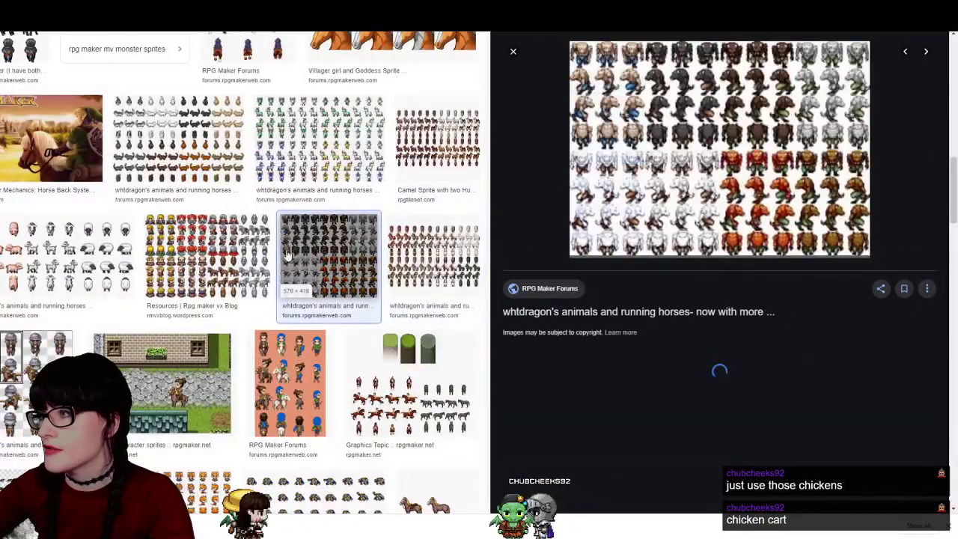
pyautogui.click(206, 254)
pyautogui.scroll(-4, 176, 257)
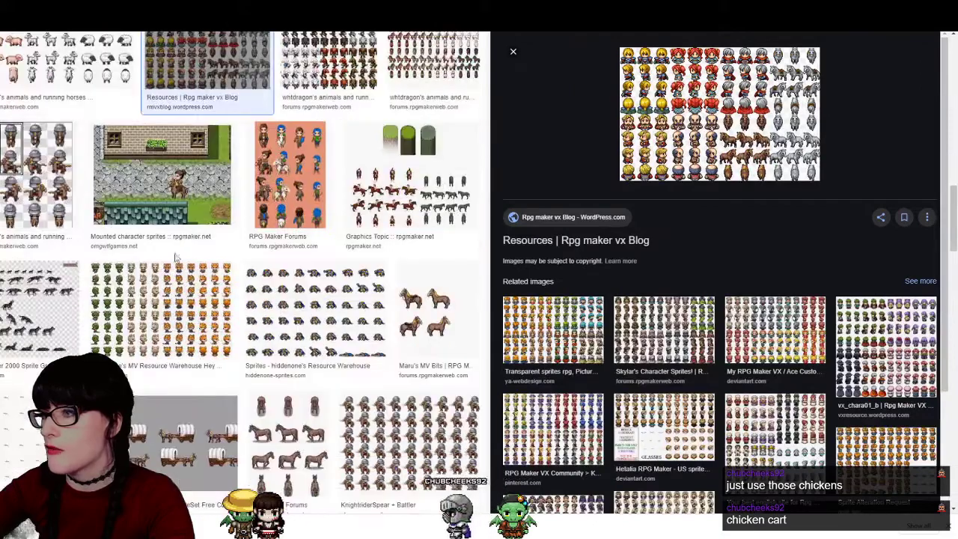
pyautogui.click(314, 311)
pyautogui.click(41, 299)
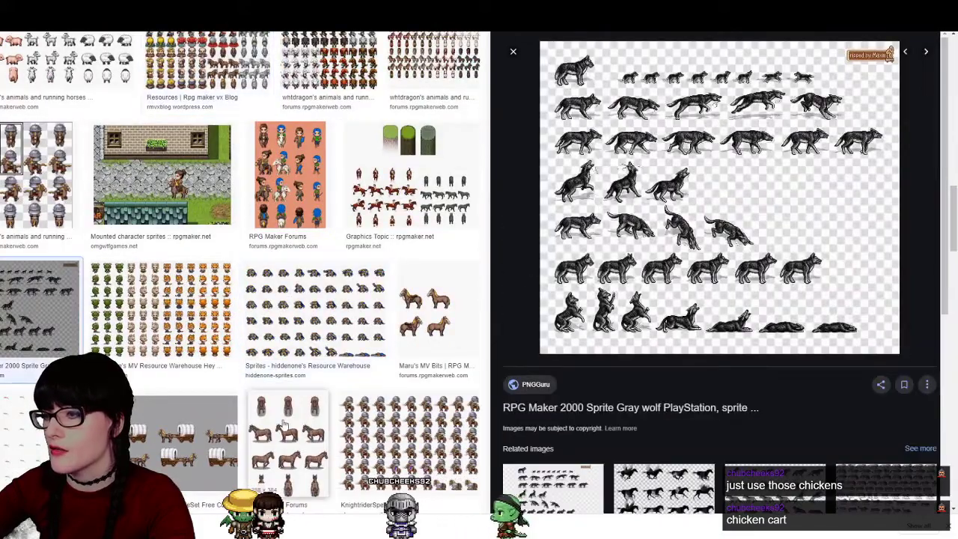
pyautogui.click(285, 425)
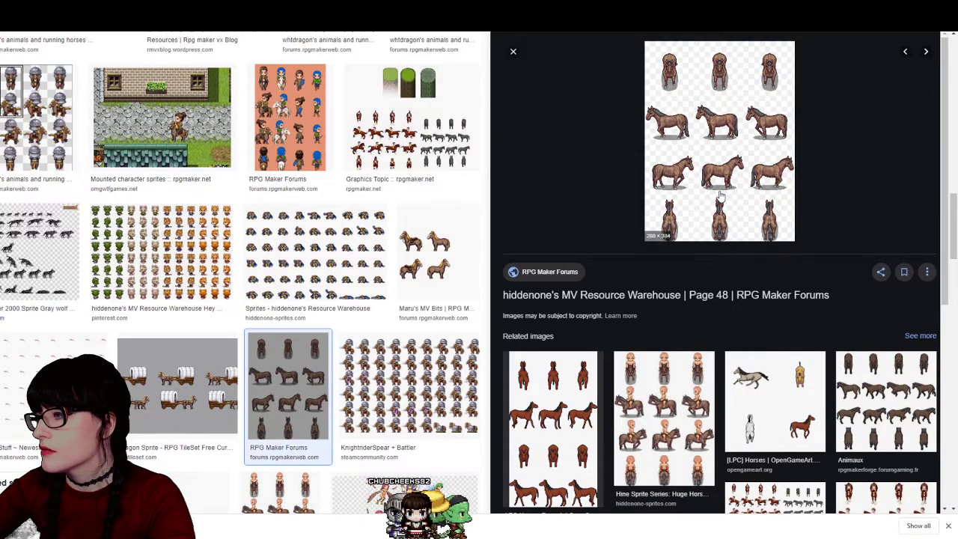
# Open the MV Resource Warehouse forum thread at page 48 and find the post containing the brown horse sprites
pyautogui.click(623, 298)
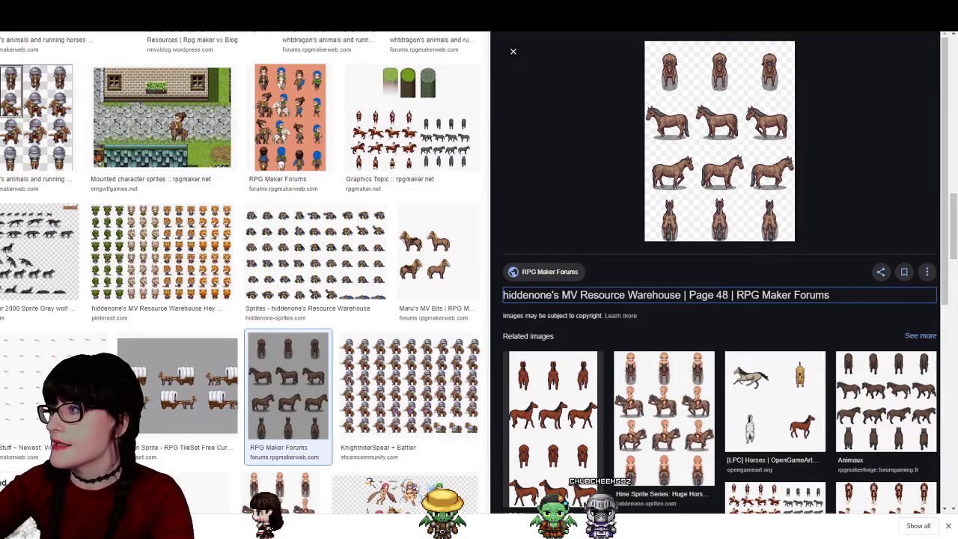
pyautogui.scroll(-8, 416, 181)
pyautogui.scroll(-12, 372, 325)
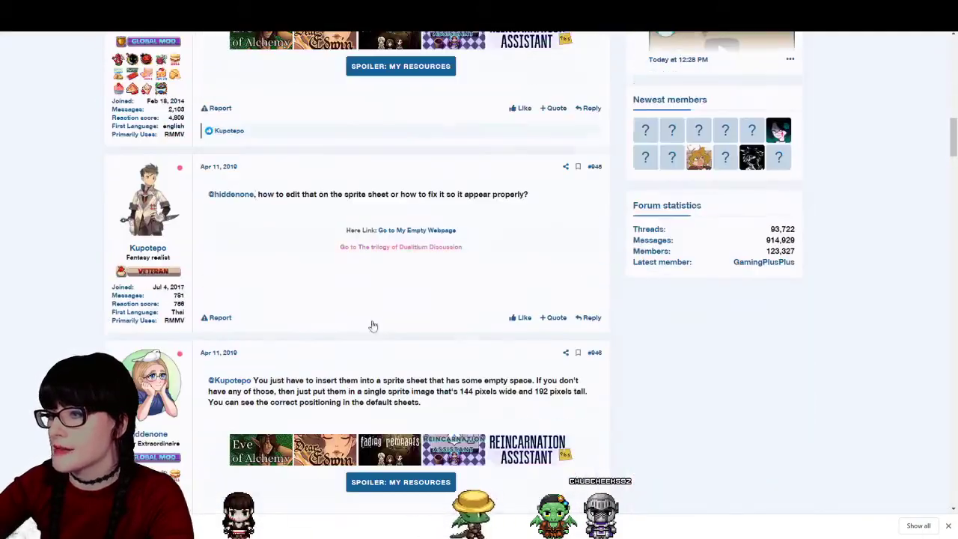
pyautogui.scroll(15, 426, 223)
pyautogui.scroll(-20, 404, 247)
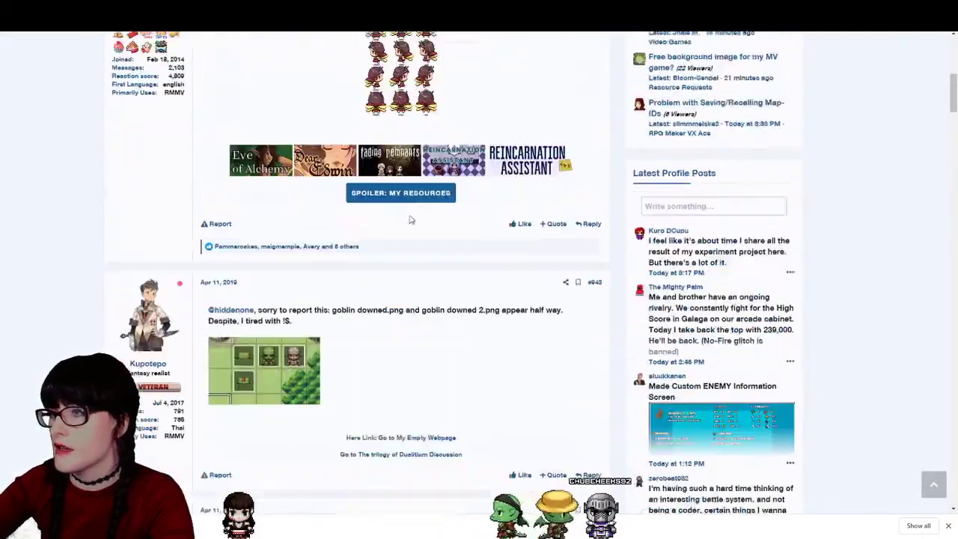
pyautogui.scroll(2, 367, 299)
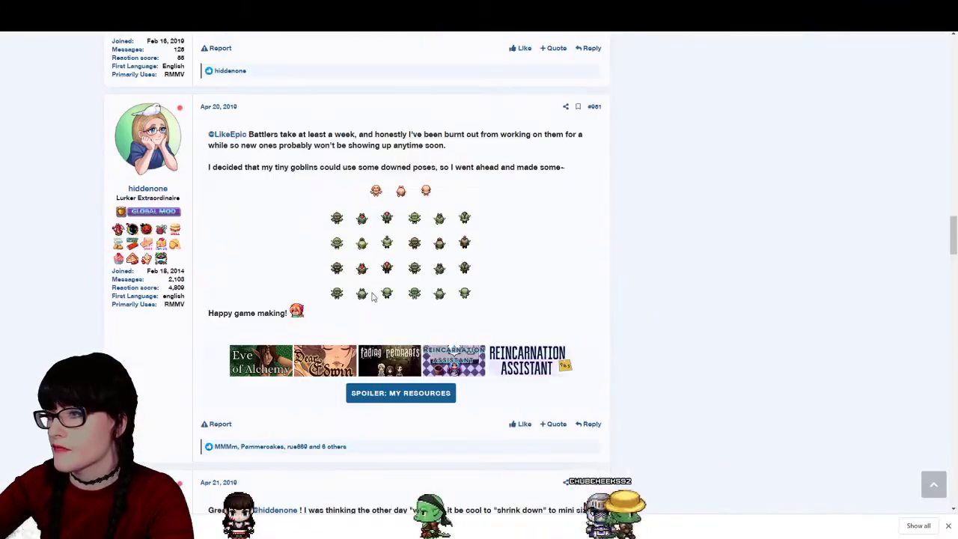
pyautogui.scroll(-10, 391, 277)
pyautogui.scroll(-15, 395, 298)
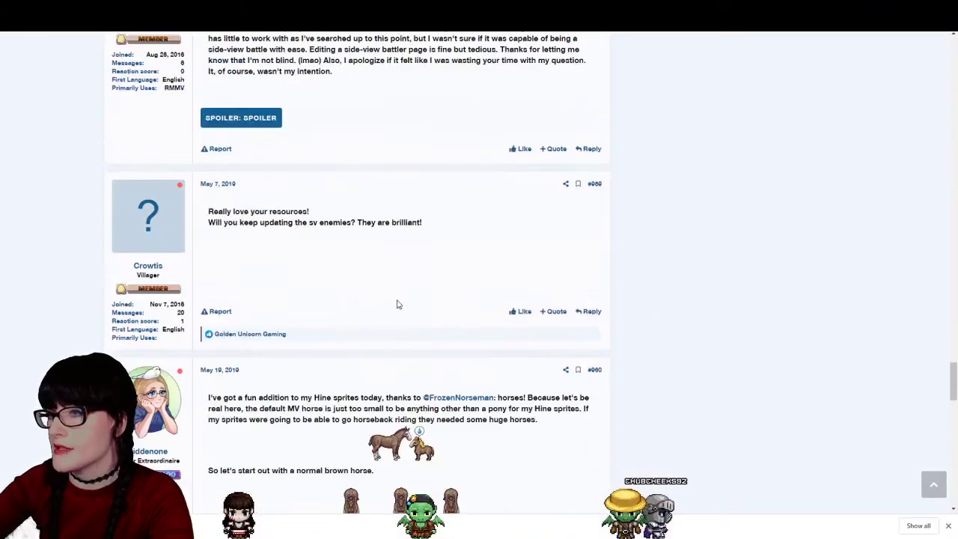
pyautogui.scroll(6, 396, 299)
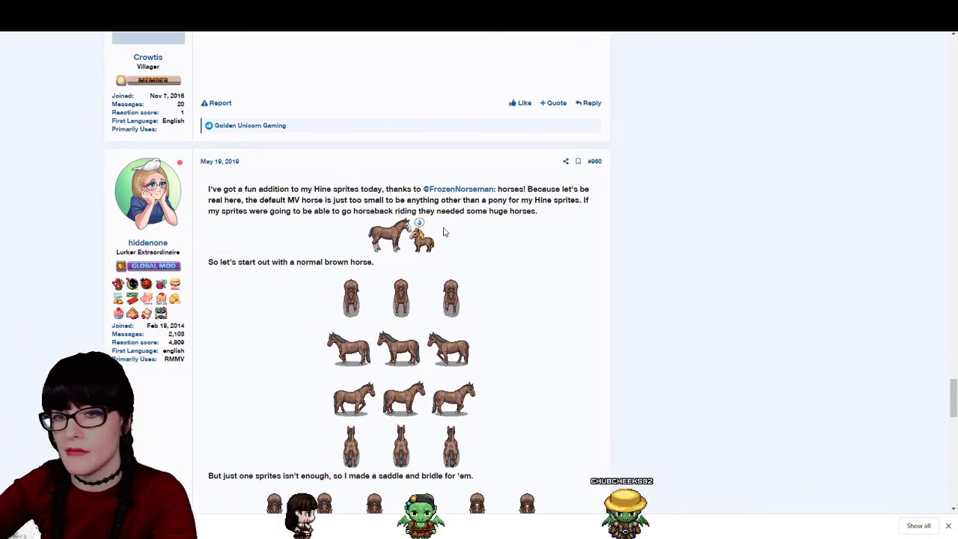
# Examine the horse post's plain brown, saddled, rider-template and mounted guard sprite sheets
pyautogui.scroll(-3, 443, 232)
pyautogui.scroll(3, 444, 232)
pyautogui.scroll(-2, 445, 262)
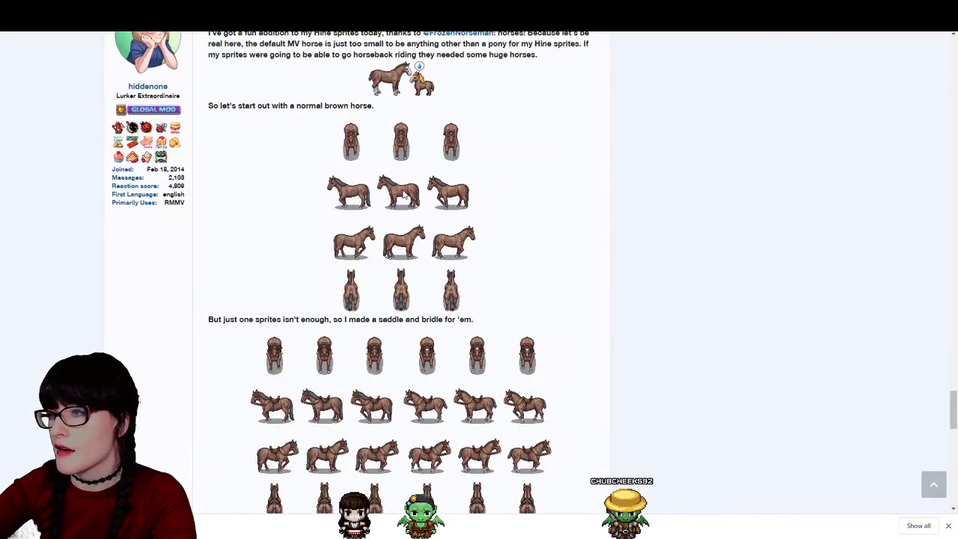
pyautogui.scroll(-2, 397, 224)
pyautogui.scroll(3, 393, 240)
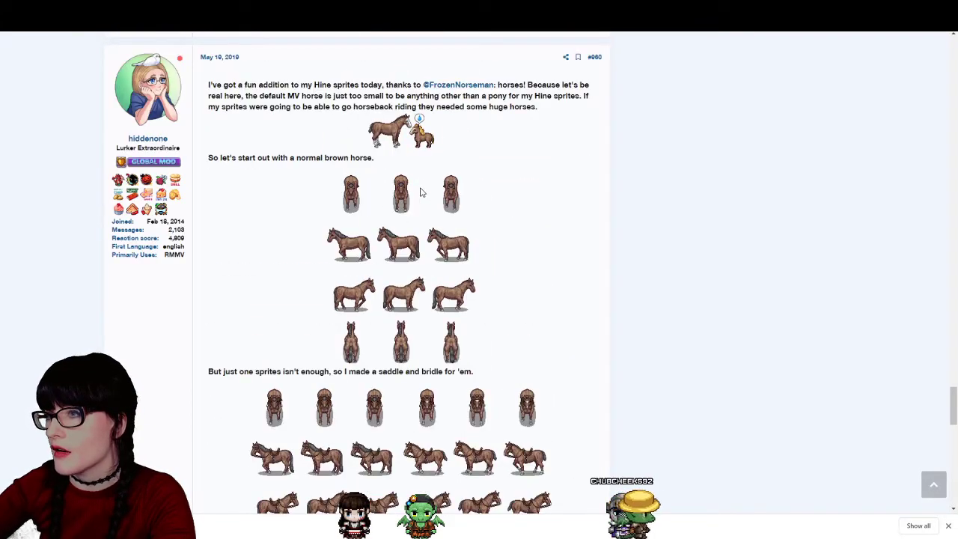
pyautogui.scroll(-4, 419, 192)
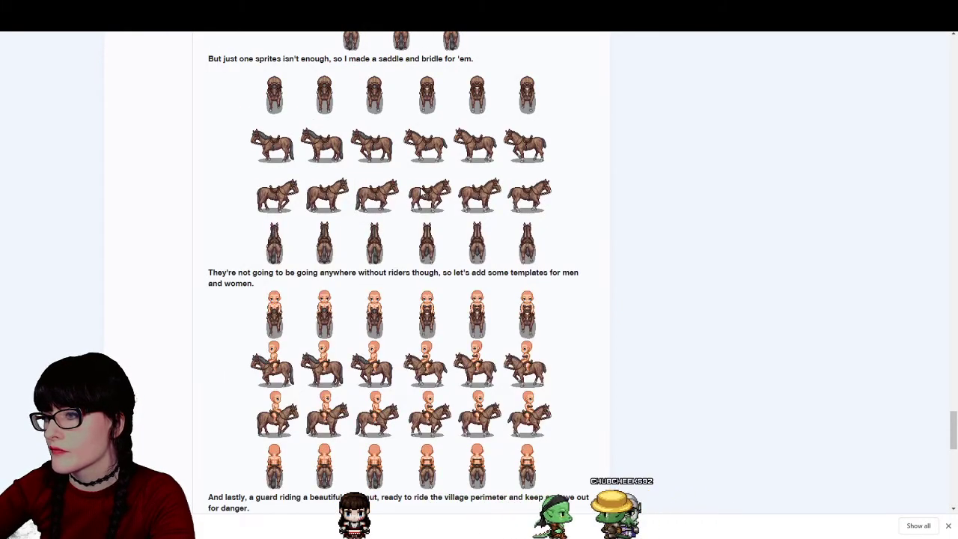
pyautogui.scroll(-4, 420, 192)
pyautogui.scroll(-1, 420, 189)
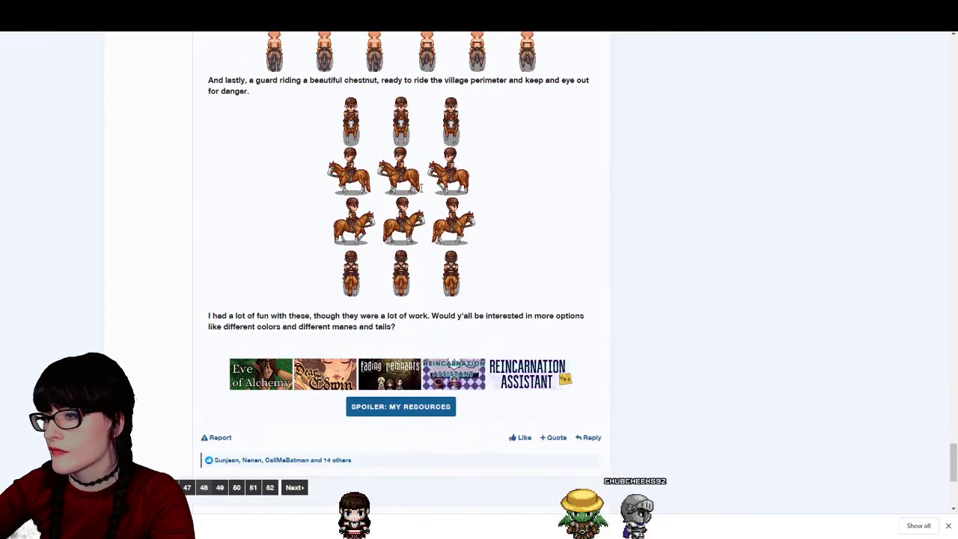
pyautogui.scroll(9, 412, 209)
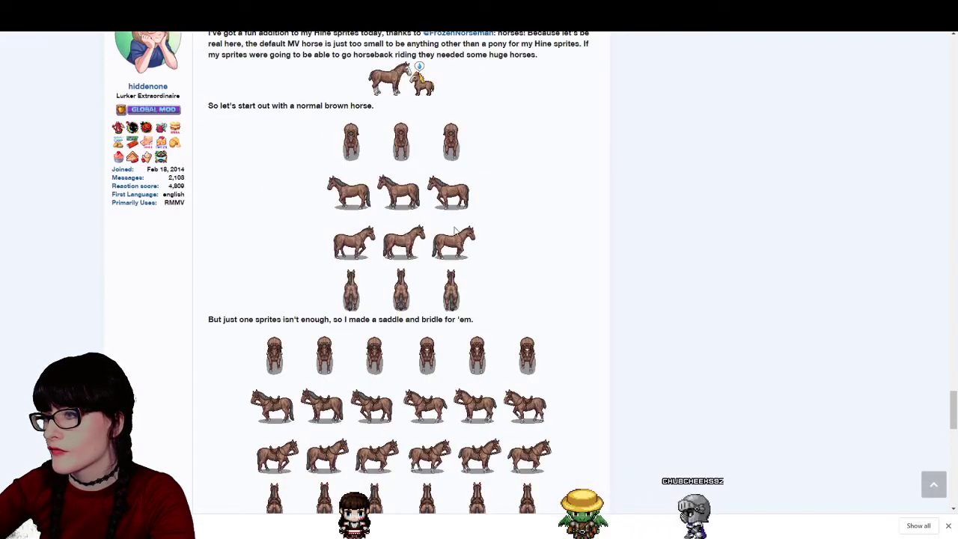
# Open the plain brown horse sprite sheet by itself, and switch to Photoshop with it loaded as horse.png
pyautogui.click(431, 253)
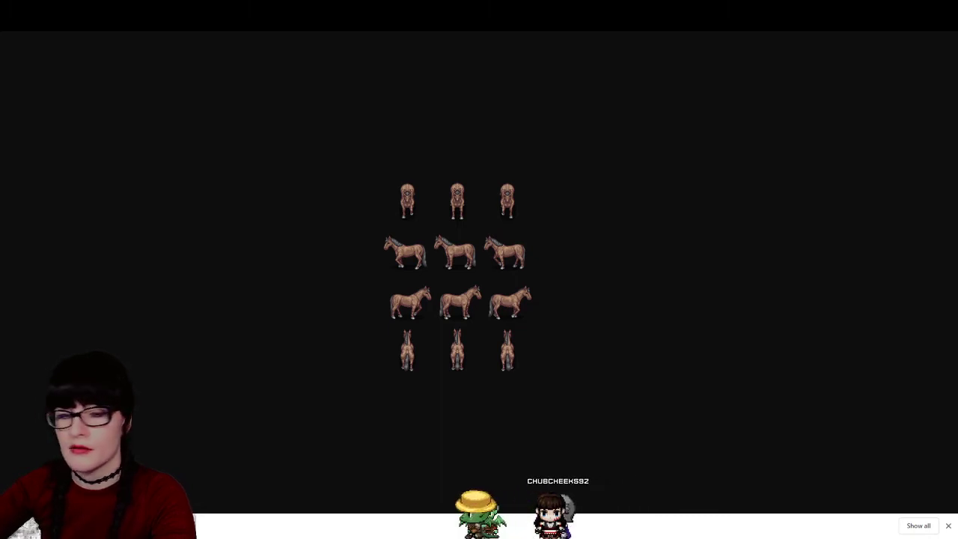
pyautogui.hotkey('alt', 'Tab')
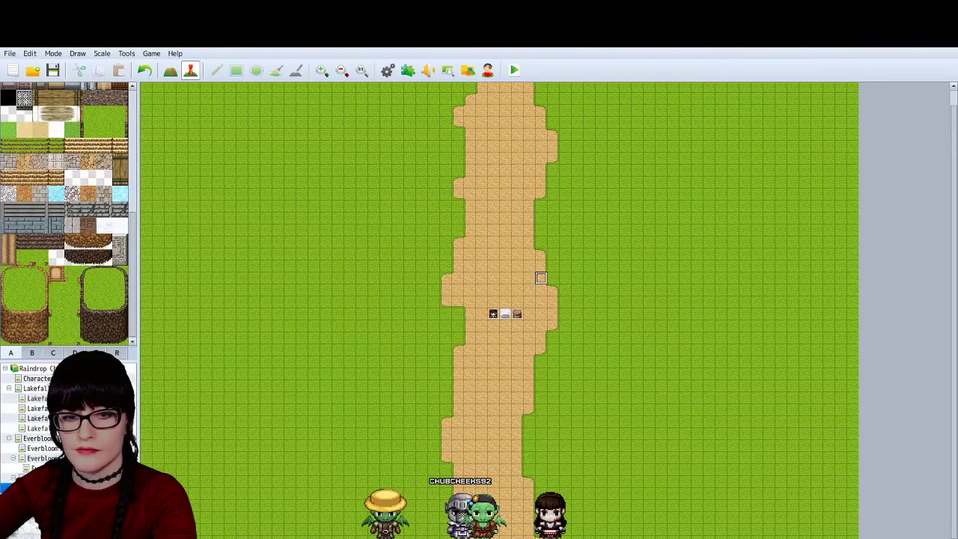
pyautogui.hotkey('alt', 'Tab')
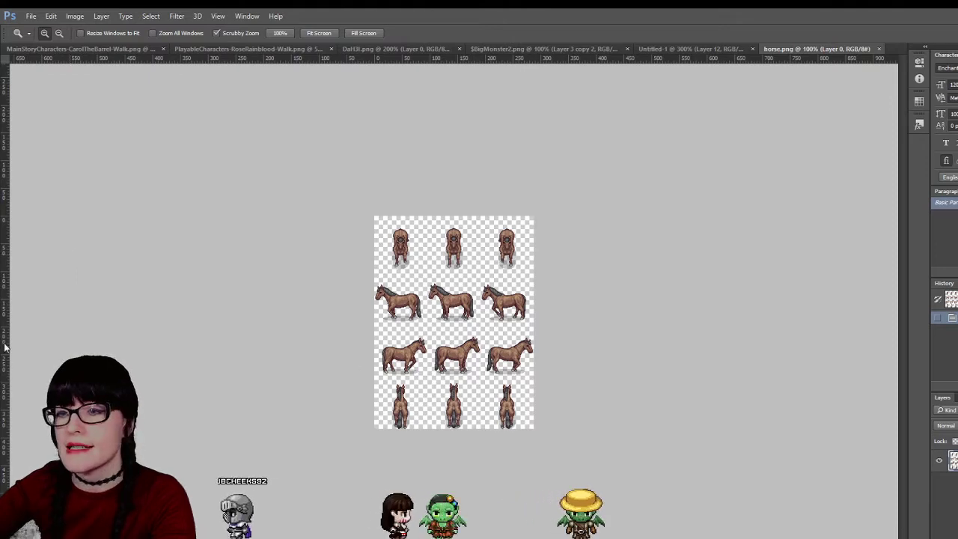
# Copy the middle rear-view horse from horse.png and paste it into the $BigMonster2.png wagon sheet
pyautogui.hotkey('ctrl', '+')
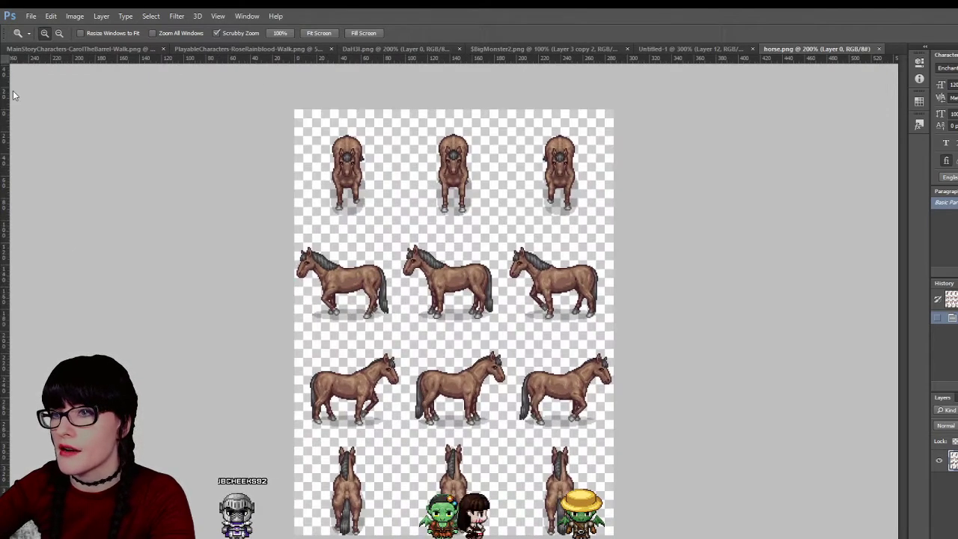
pyautogui.press('m')
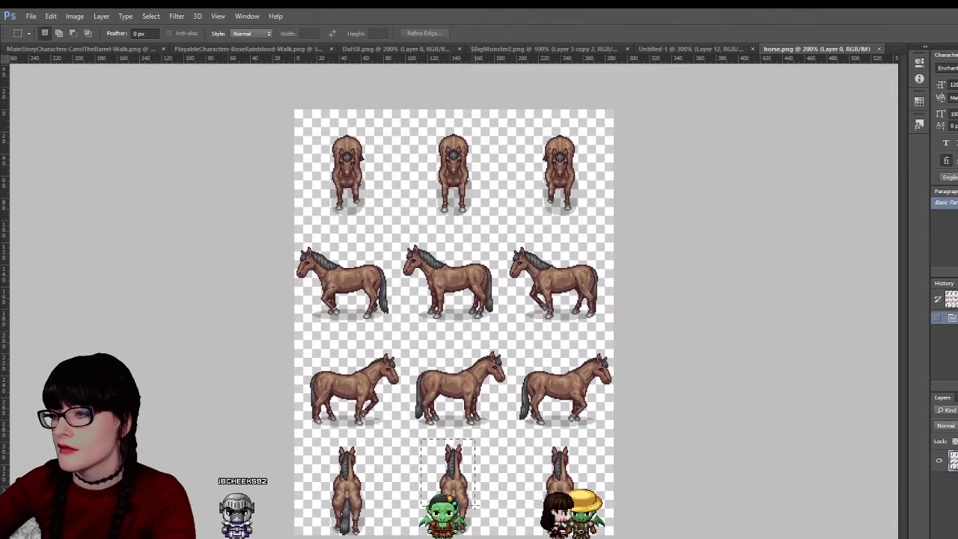
pyautogui.moveTo(420, 439); pyautogui.dragTo(495, 535)
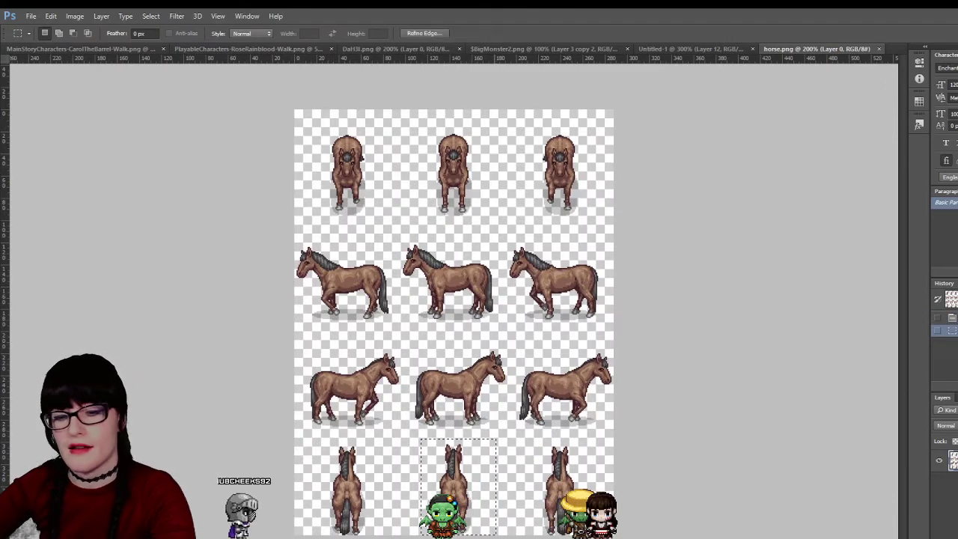
pyautogui.click(657, 52)
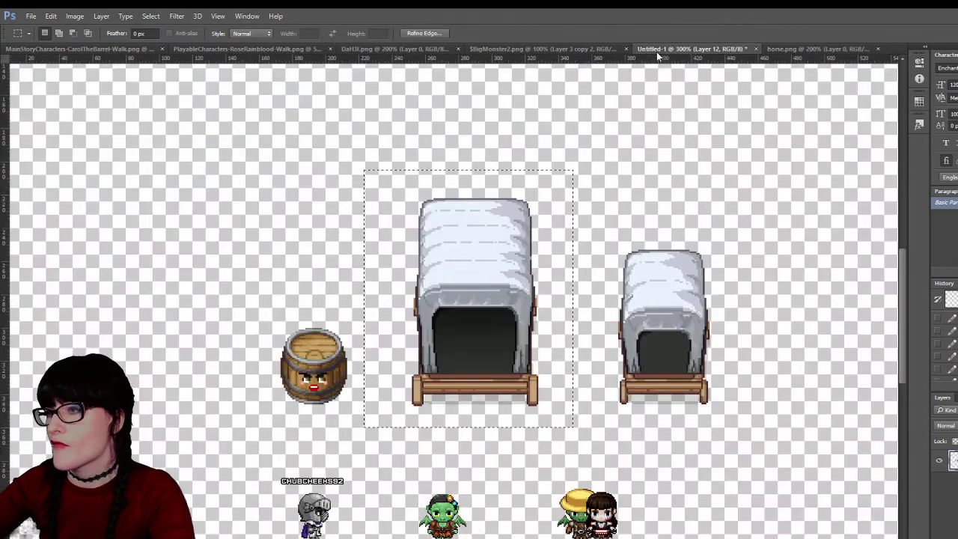
pyautogui.click(568, 46)
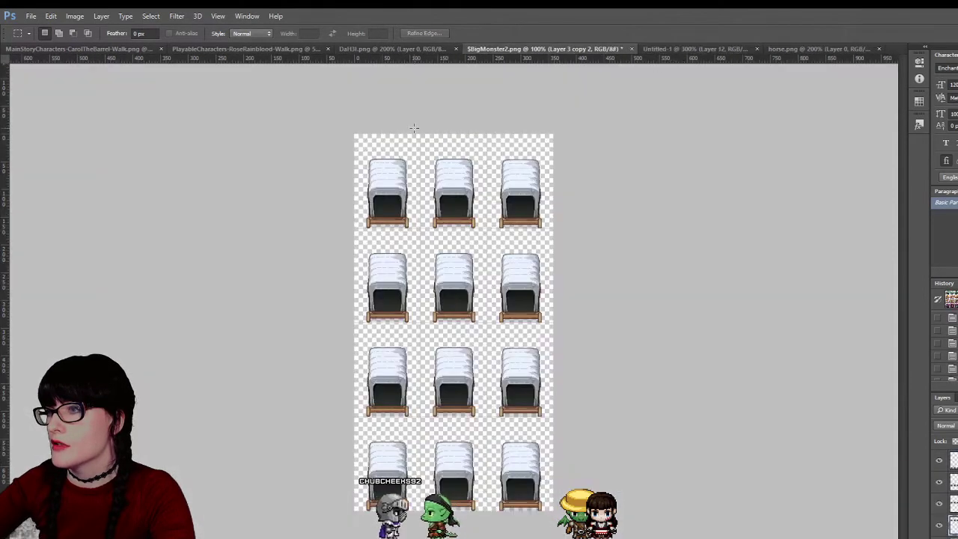
pyautogui.press('z')
pyautogui.click(314, 226)
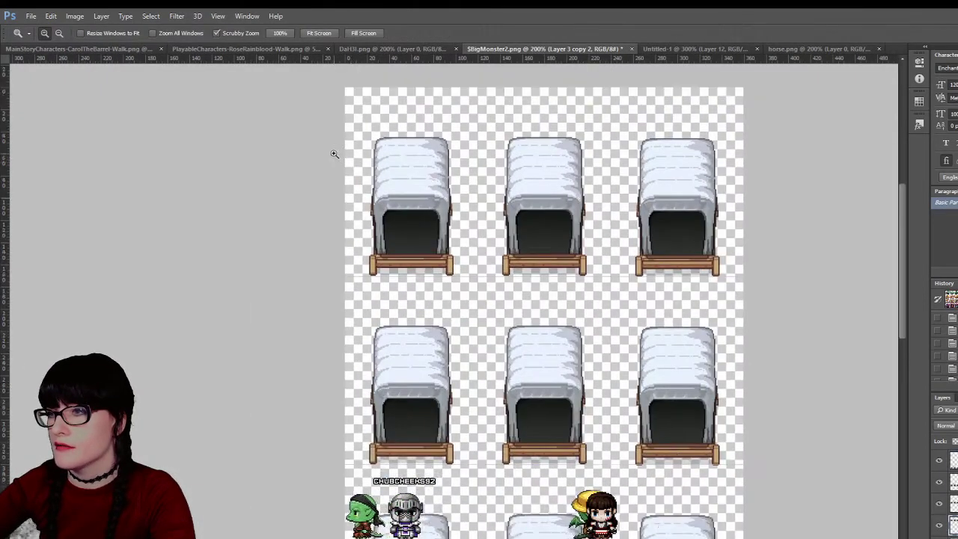
pyautogui.hotkey('ctrl', 'v')
pyautogui.press('v')
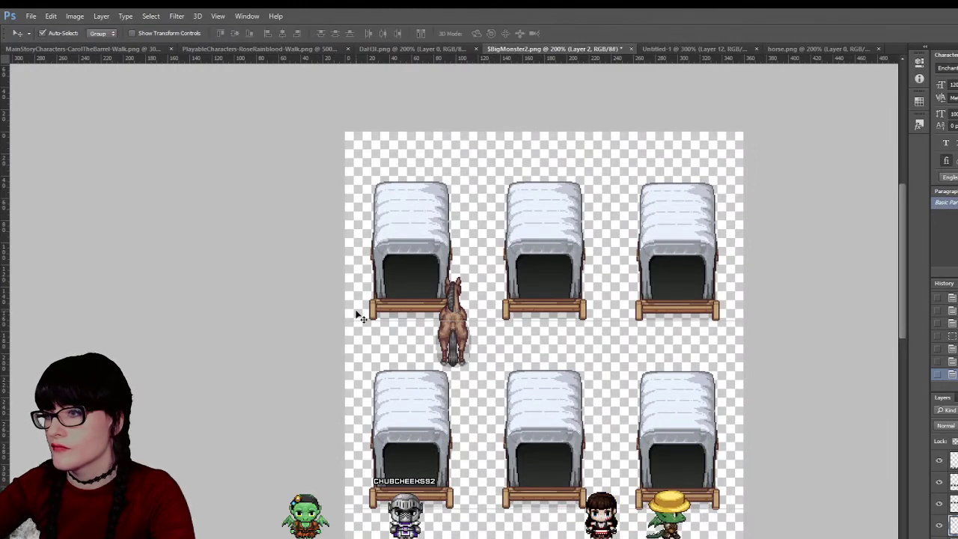
# Centre the horse on the first wagon of the top row and layer it behind, with only its head above the canopy
pyautogui.moveTo(464, 351); pyautogui.dragTo(419, 227)
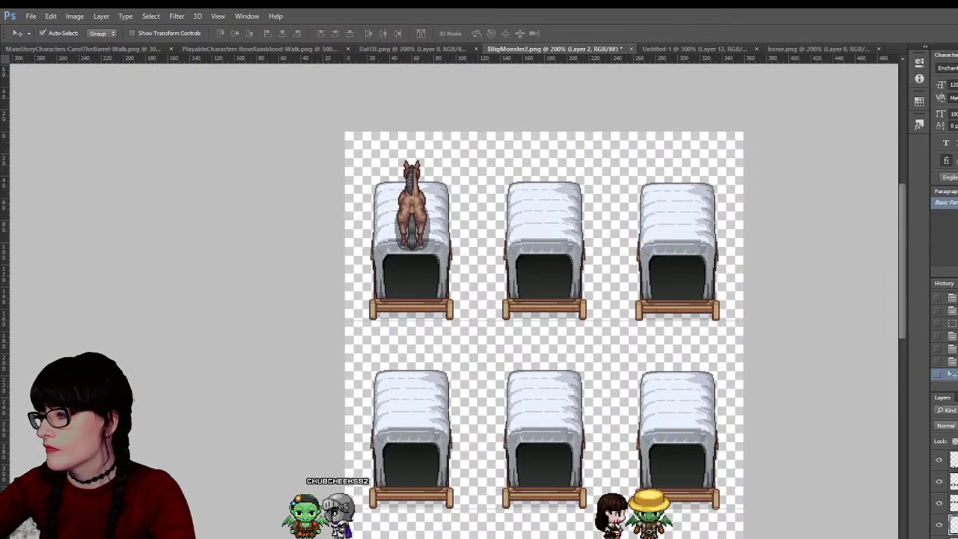
pyautogui.hotkey('ctrl', '[')
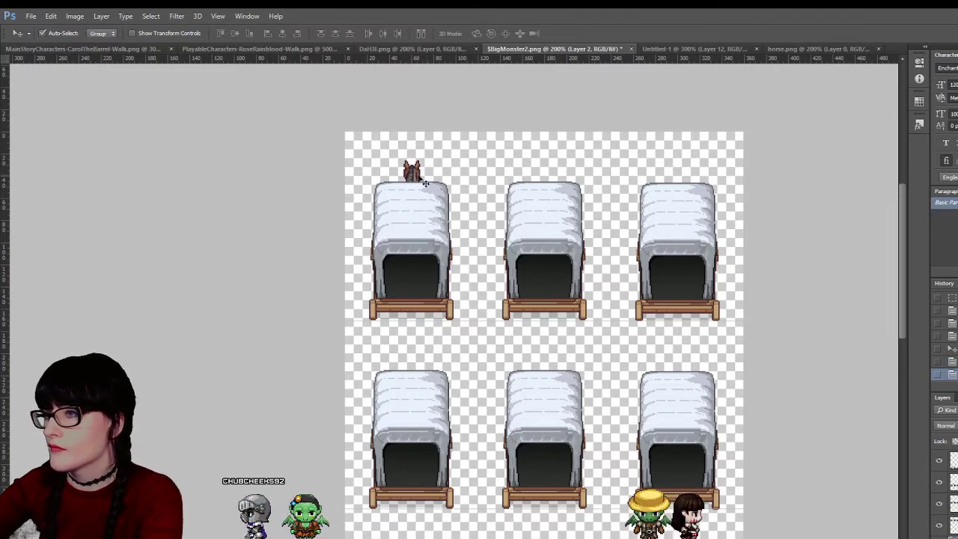
pyautogui.press('Up')
pyautogui.press('Up')
pyautogui.press('Up')
pyautogui.press('Up')
pyautogui.press('Up')
pyautogui.press('Up')
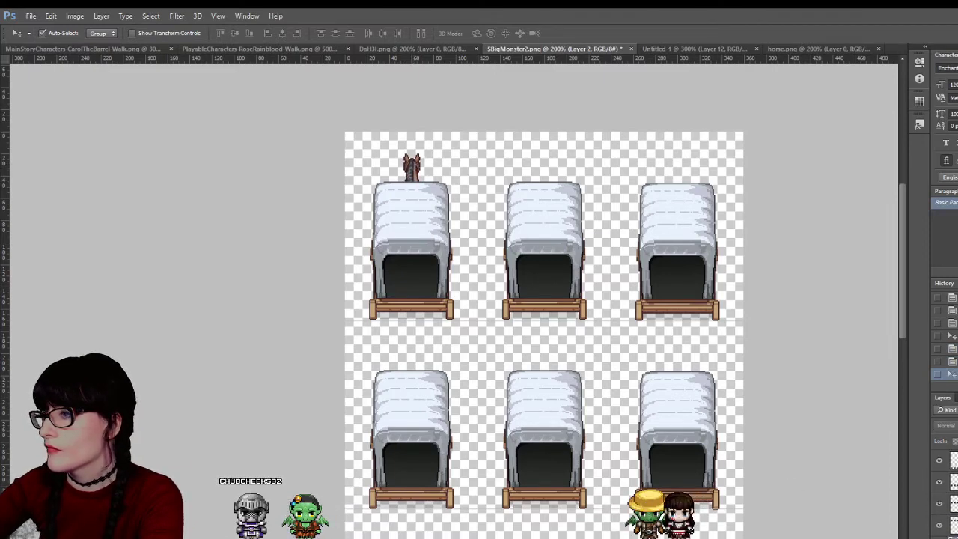
pyautogui.moveTo(424, 180)
pyautogui.mouseDown()
pyautogui.moveTo(479, 196)
pyautogui.moveTo(471, 225)
pyautogui.moveTo(486, 232)
pyautogui.moveTo(475, 253)
pyautogui.moveTo(478, 238)
pyautogui.moveTo(470, 250)
pyautogui.moveTo(428, 169)
pyautogui.moveTo(418, 175)
pyautogui.mouseUp()
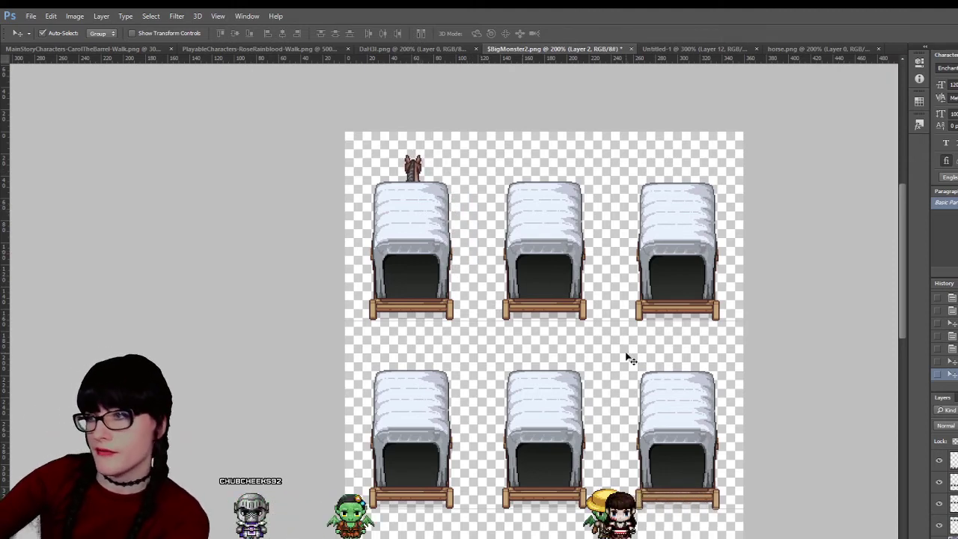
pyautogui.press('Right')
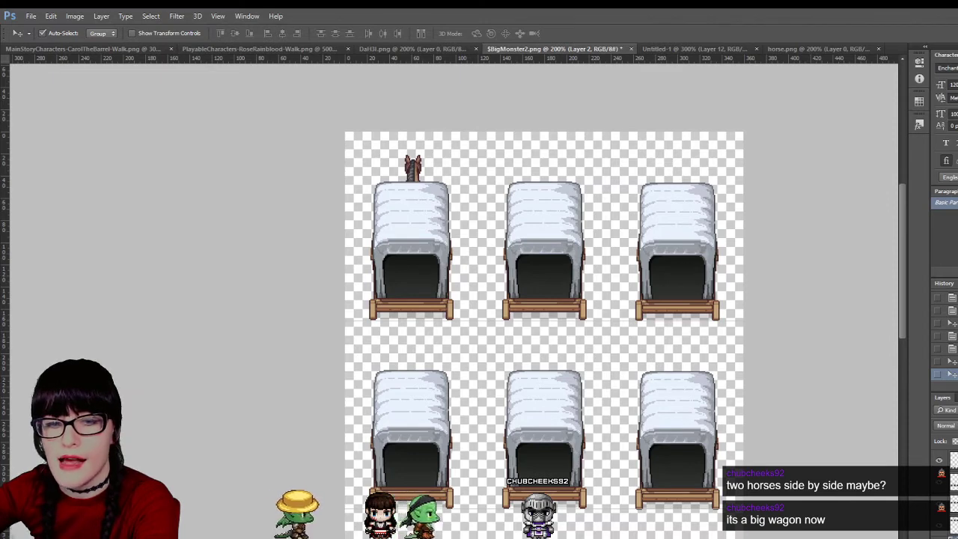
# Examine the forum post's mounted guard, saddled and plain brown horse sheets again, and return to Photoshop's wagon sheet
pyautogui.hotkey('alt', 'Tab')
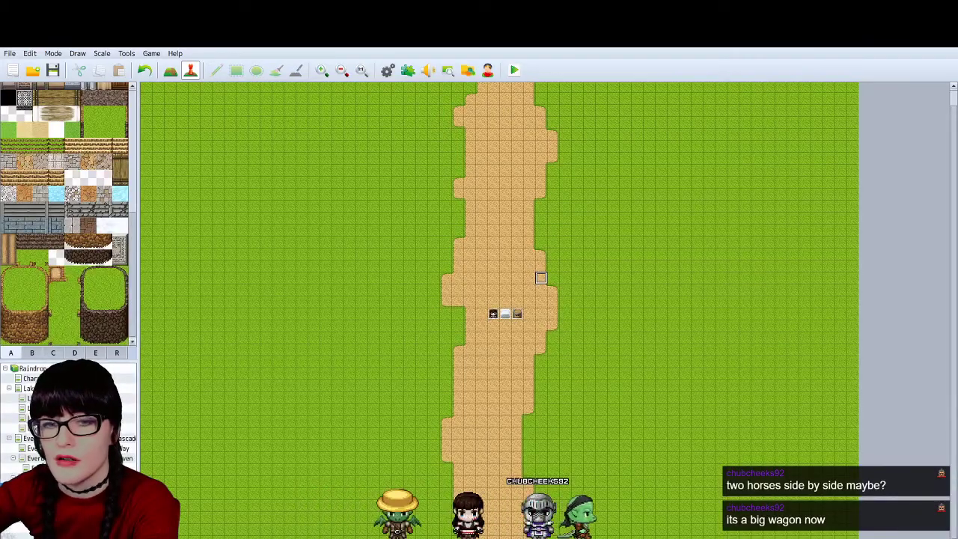
pyautogui.hotkey('alt', 'Tab')
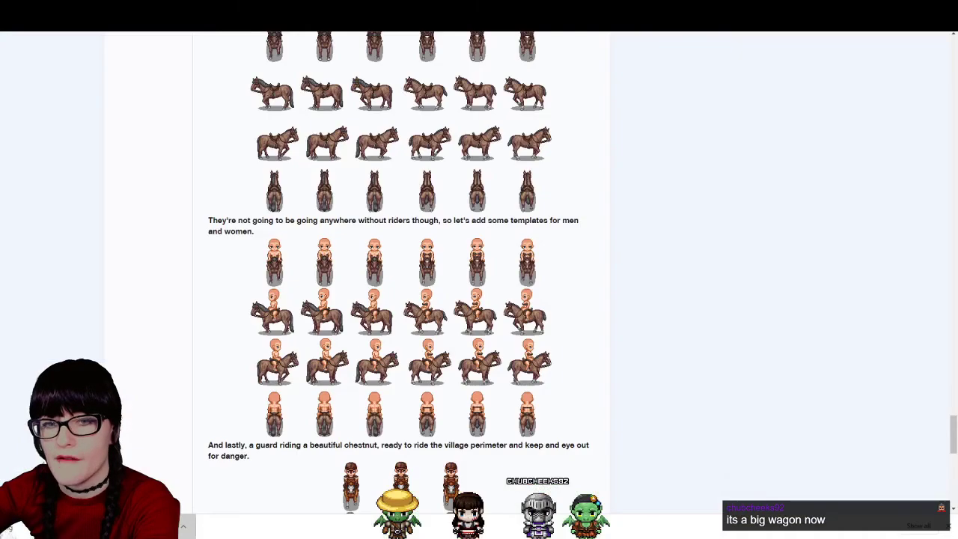
pyautogui.scroll(-4, 404, 284)
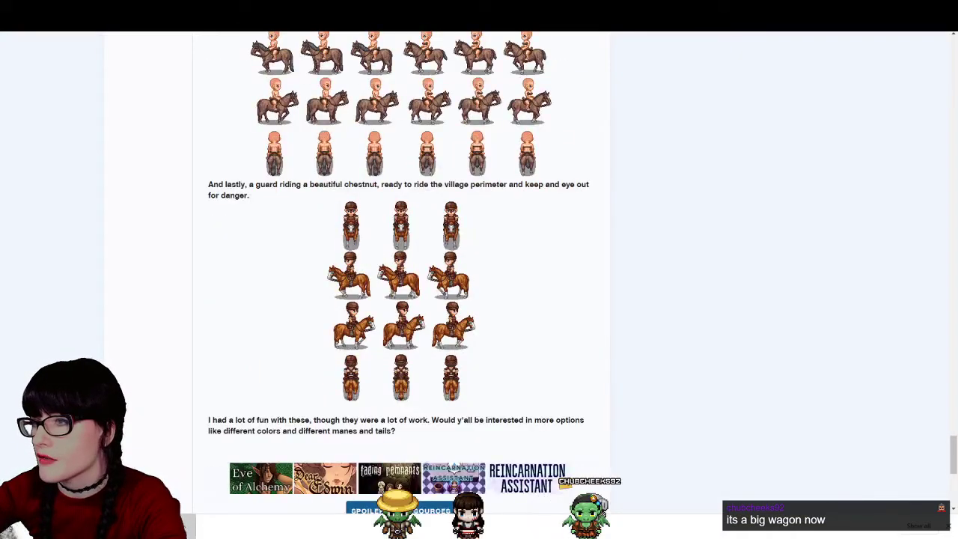
pyautogui.scroll(3, 432, 328)
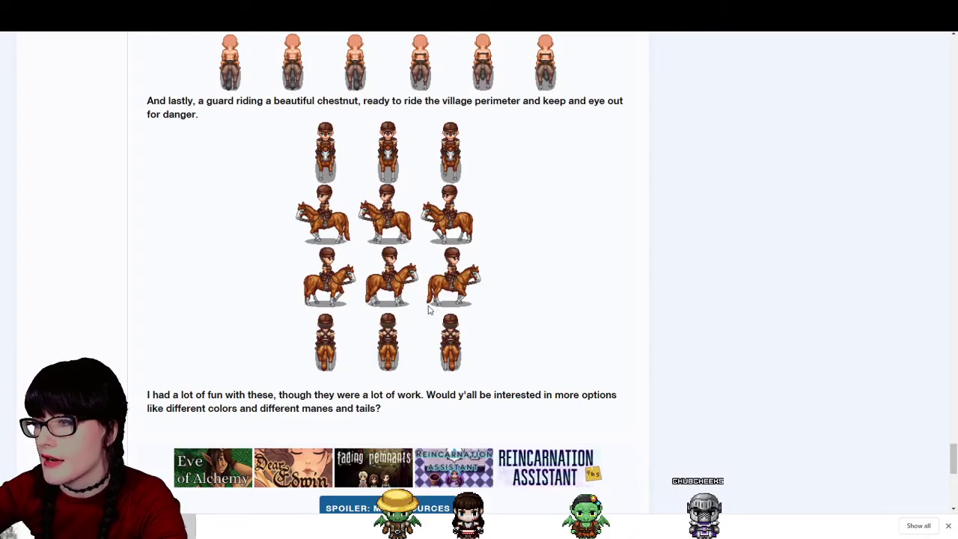
pyautogui.scroll(2, 431, 300)
pyautogui.scroll(6, 524, 254)
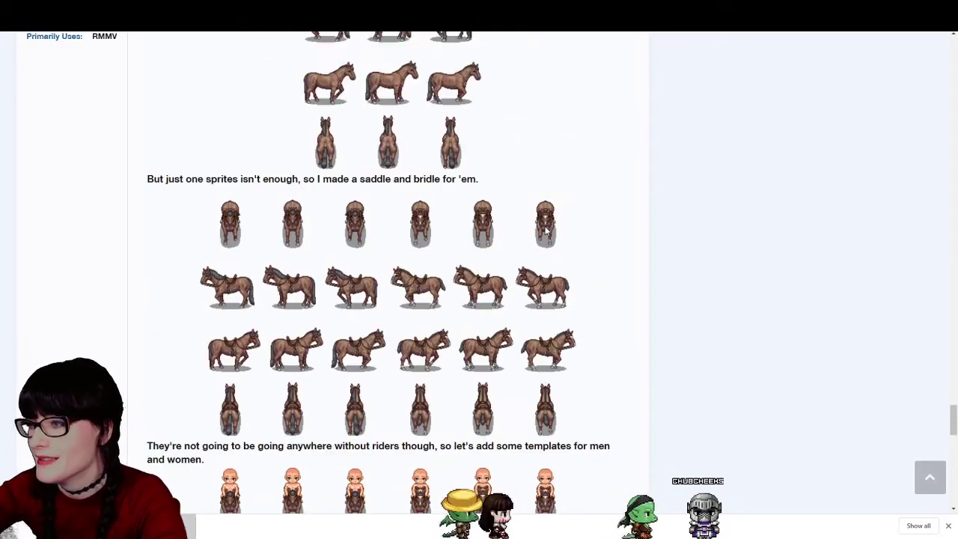
pyautogui.scroll(3, 548, 223)
pyautogui.scroll(2, 472, 210)
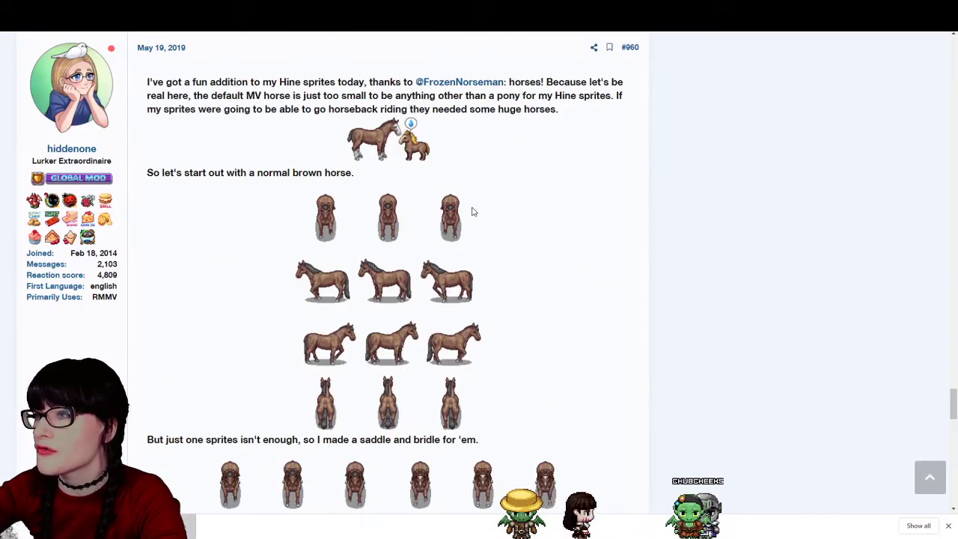
pyautogui.scroll(-10, 472, 212)
pyautogui.scroll(2, 477, 230)
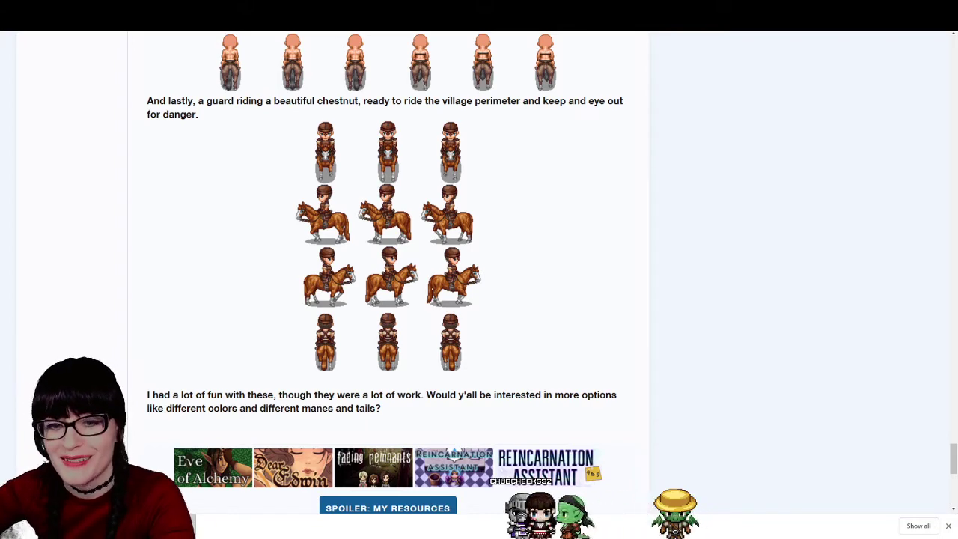
pyautogui.hotkey('alt', 'Tab')
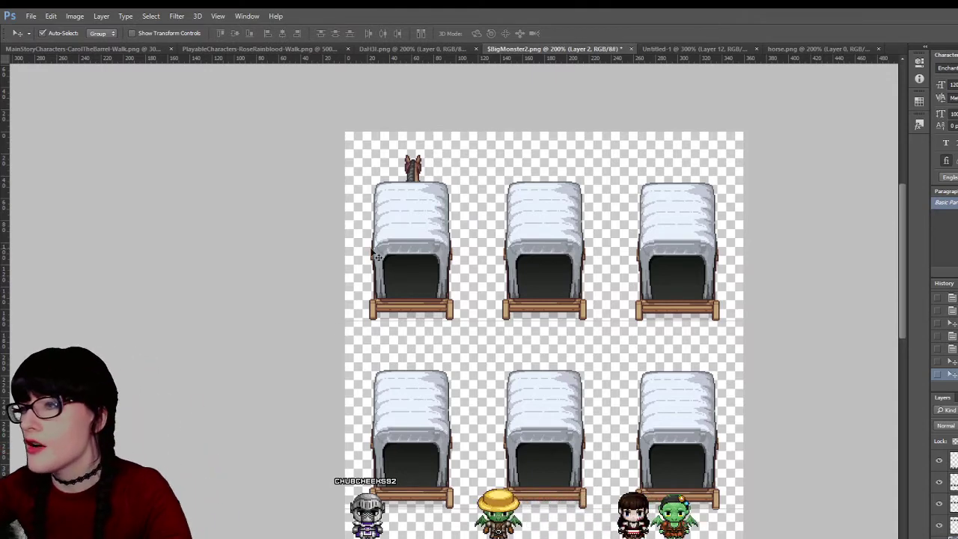
# Duplicate the horse and place the two side by side behind the first wagon, with both heads above the canopy
pyautogui.moveTo(416, 178); pyautogui.dragTo(397, 215)
pyautogui.hotkey('ctrl', 'j')
pyautogui.moveTo(487, 256); pyautogui.dragTo(426, 217)
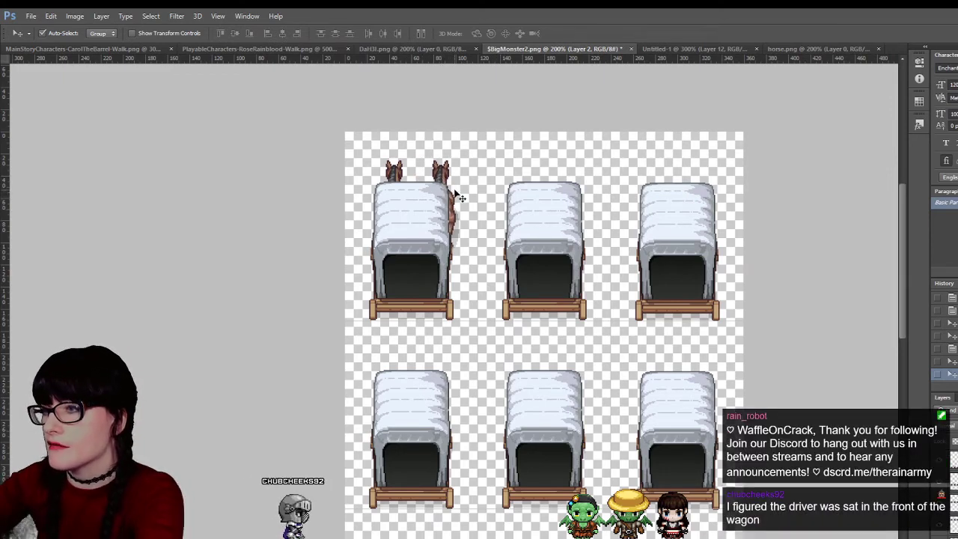
pyautogui.moveTo(435, 176); pyautogui.dragTo(424, 176)
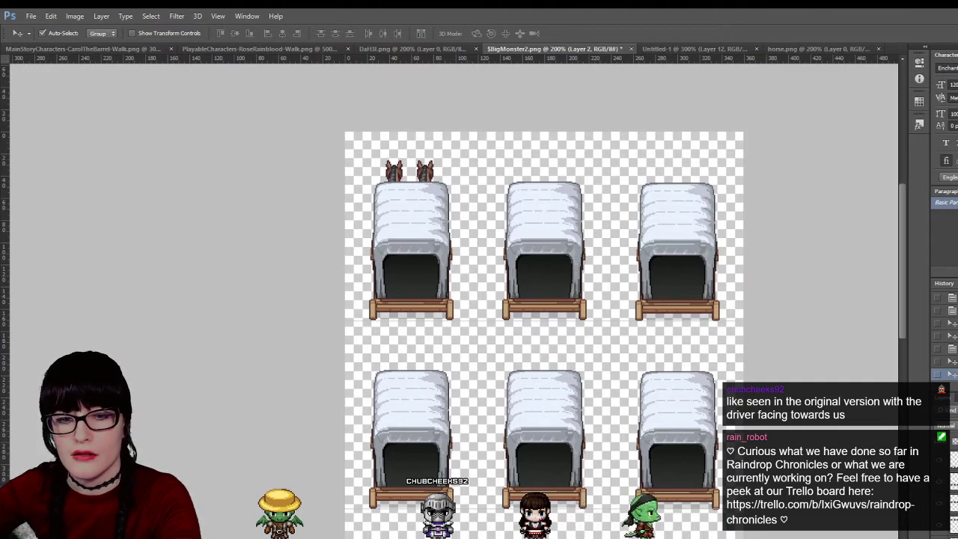
# Switch to the "horse and cart" image results and preview the Twinkl cart illustration and the Horse & Hound wagon with two horses
pyautogui.hotkey('alt', 'Tab')
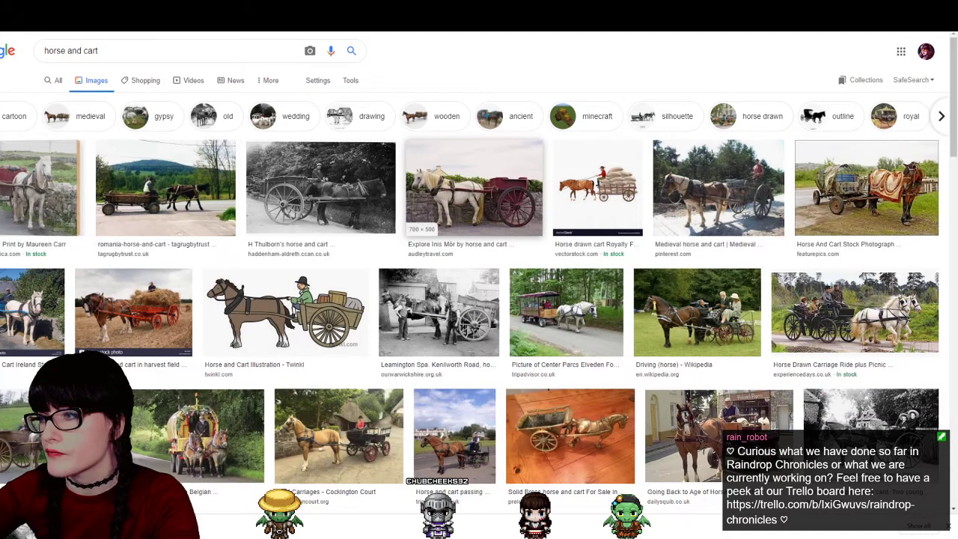
pyautogui.scroll(-1, 861, 188)
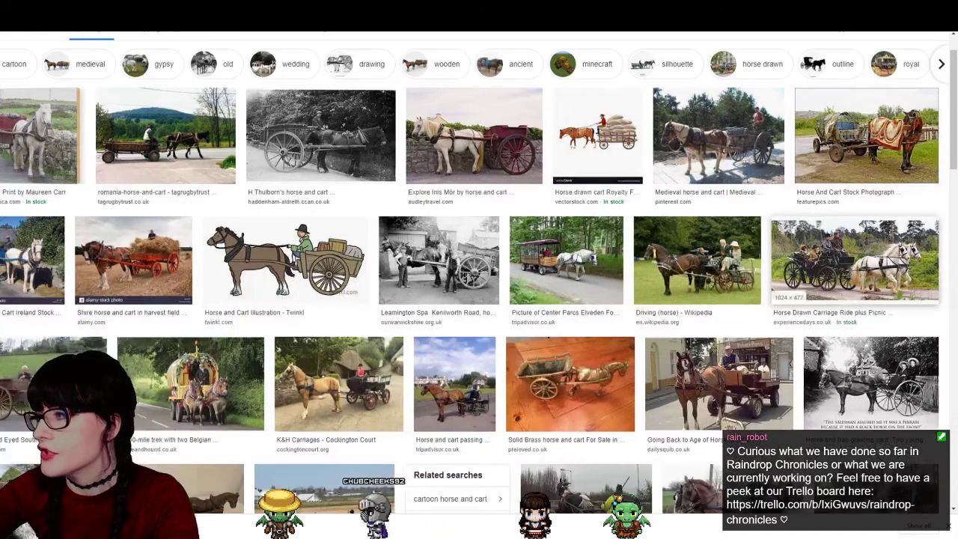
pyautogui.scroll(1, 854, 299)
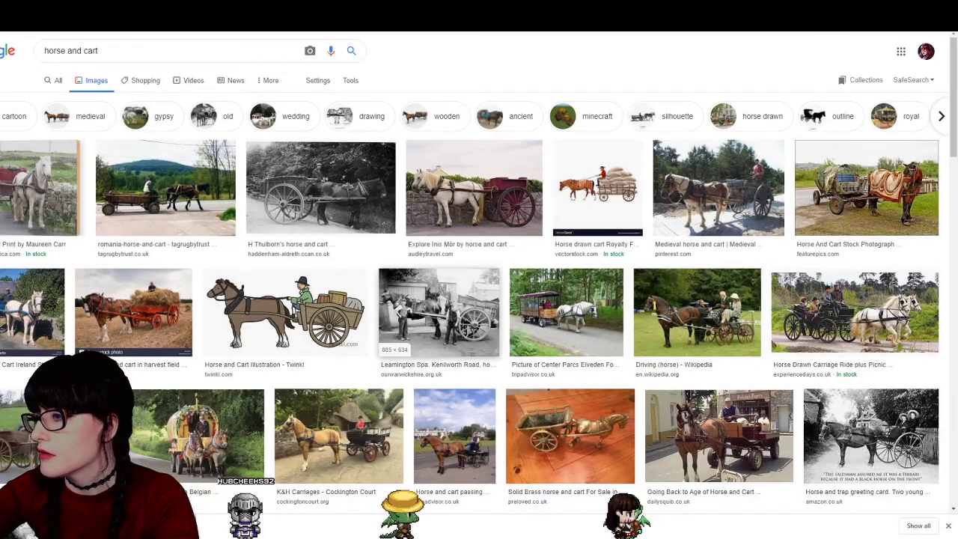
pyautogui.click(284, 310)
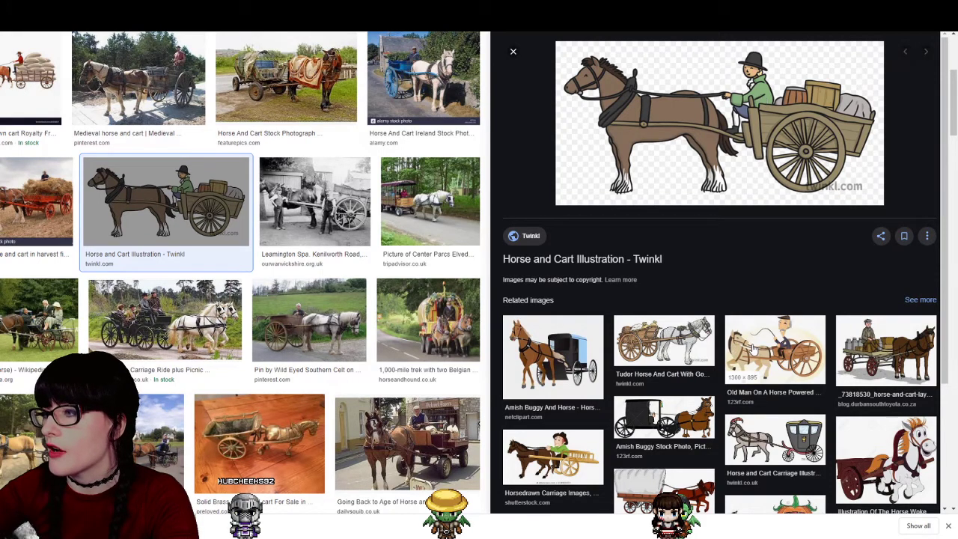
pyautogui.scroll(5, 754, 350)
pyautogui.scroll(-5, 419, 323)
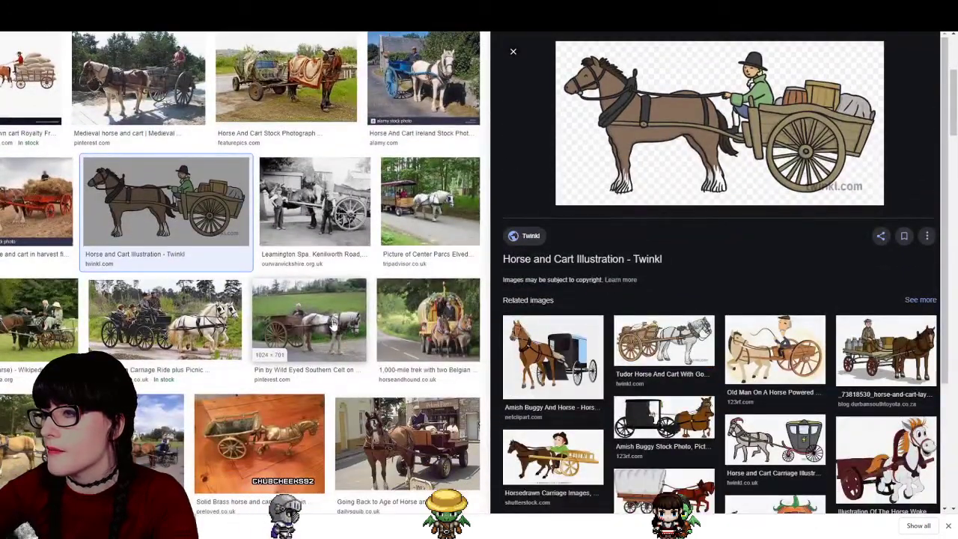
pyautogui.click(335, 323)
pyautogui.click(442, 323)
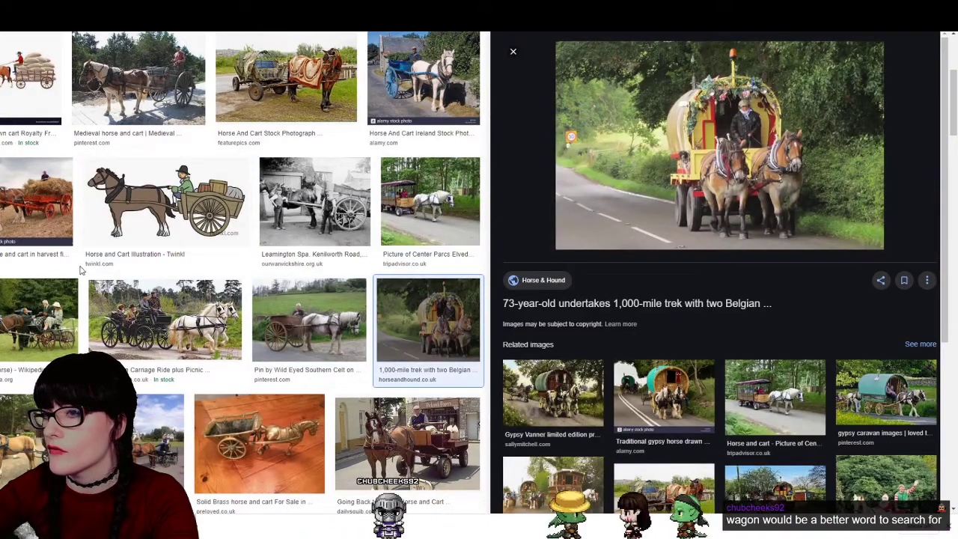
# Browse the "horse and cart" image results and preview iStock's black-and-white photo of an enclosed cart with two drivers on top
pyautogui.scroll(-2, 80, 271)
pyautogui.scroll(-1, 149, 313)
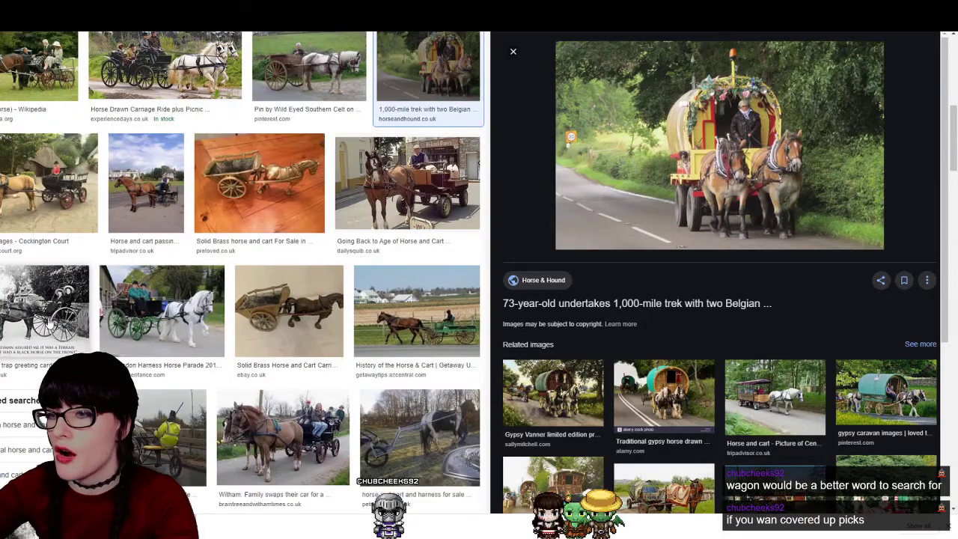
pyautogui.scroll(-4, 47, 322)
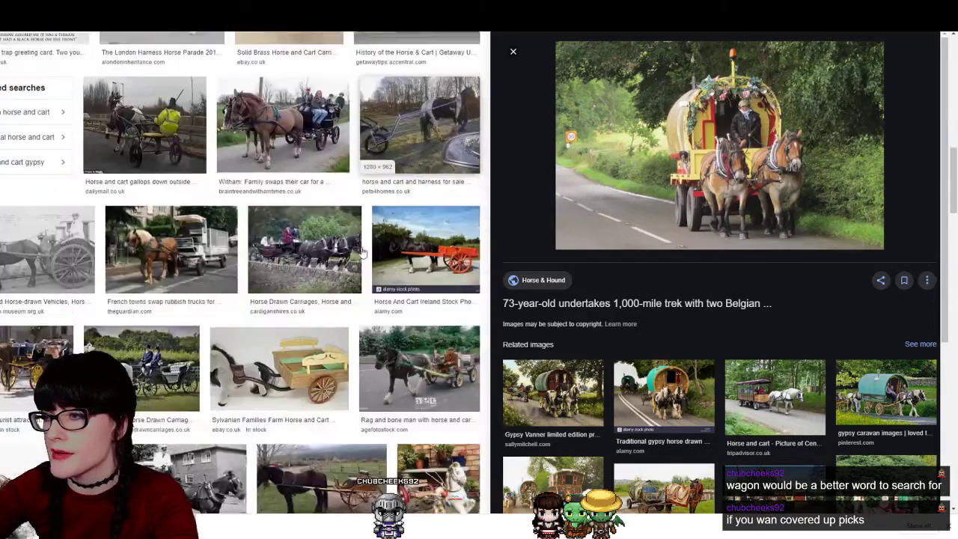
pyautogui.scroll(-1, 362, 252)
pyautogui.scroll(-2, 297, 336)
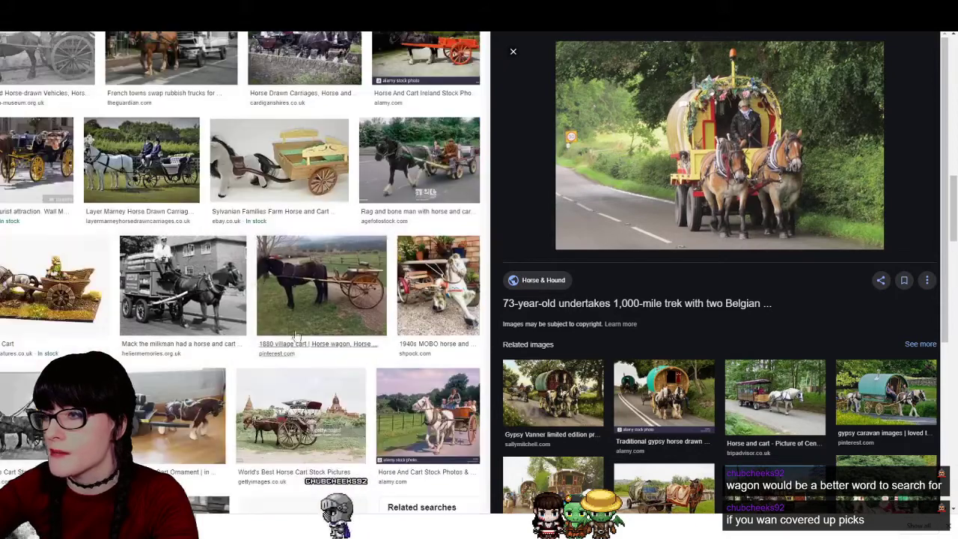
pyautogui.scroll(-3, 299, 329)
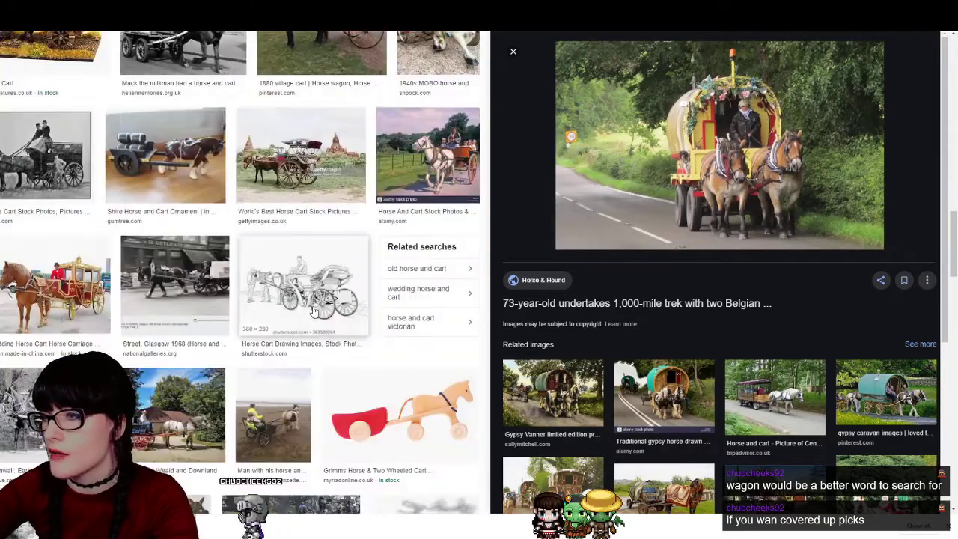
pyautogui.click(23, 161)
# Look further through the results and preview the Tuscany carriage tour photo and Verge Magazine's Sainsbury's delivery cart
pyautogui.scroll(-4, 299, 262)
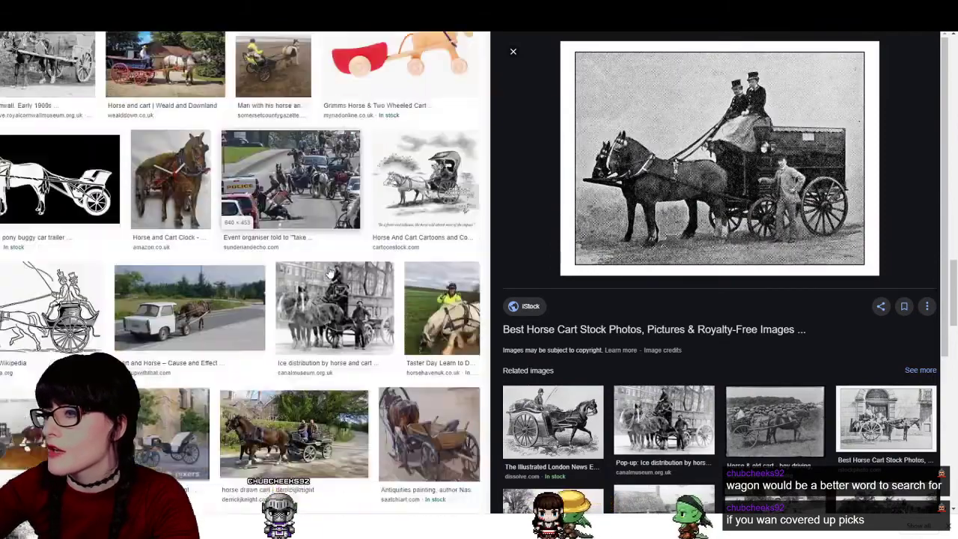
pyautogui.scroll(-3, 329, 271)
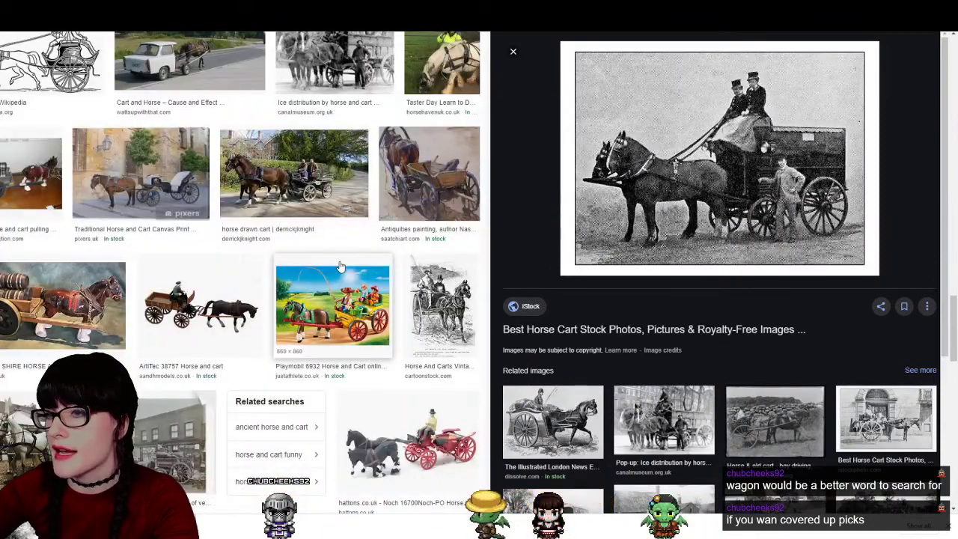
pyautogui.scroll(-2, 339, 266)
pyautogui.scroll(-2, 324, 286)
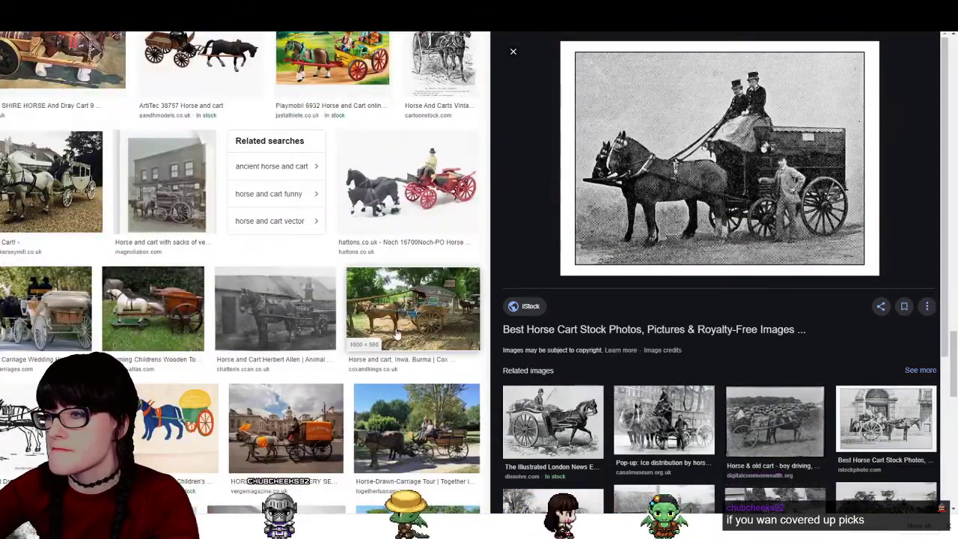
pyautogui.scroll(-3, 323, 286)
pyautogui.click(417, 192)
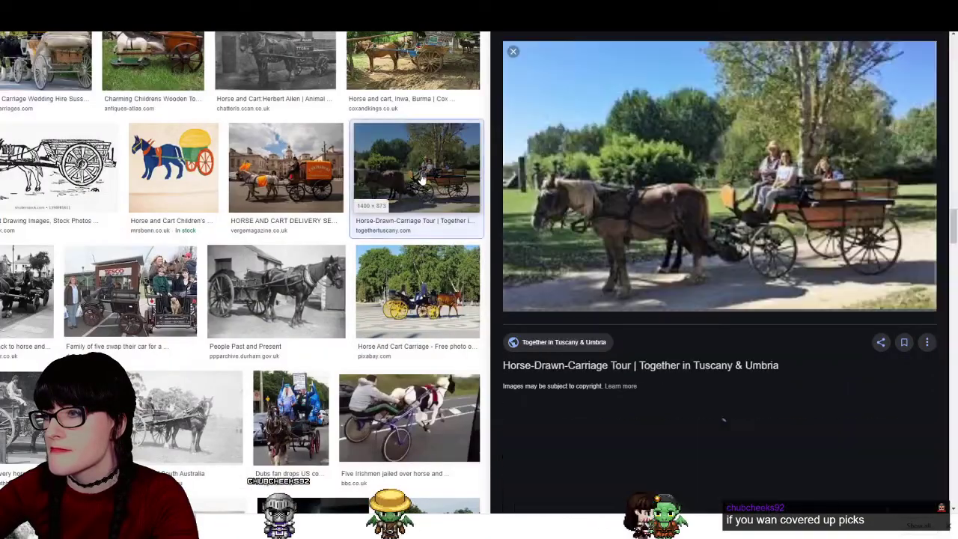
pyautogui.click(320, 176)
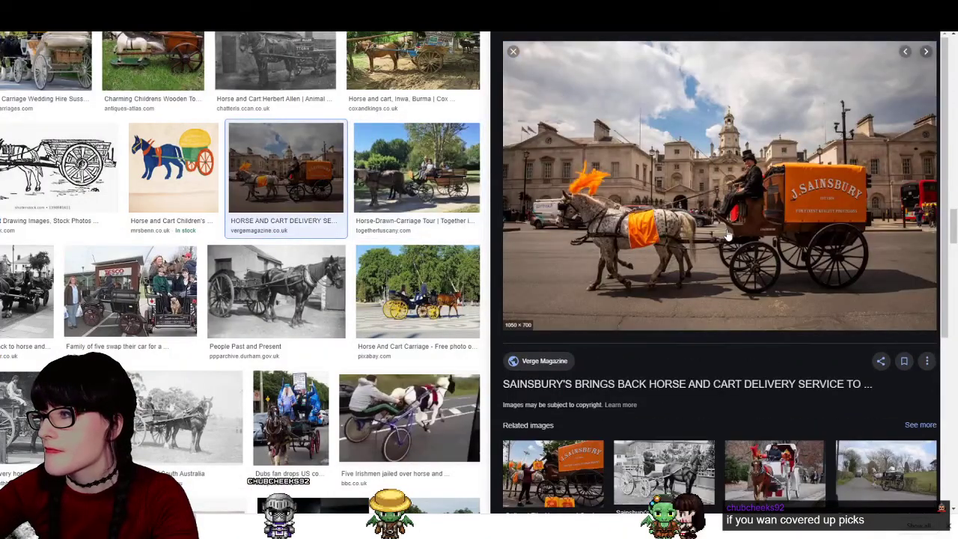
# Examine the remaining "horse and cart" results for a covered wagon with its horses in front
pyautogui.scroll(-3, 300, 320)
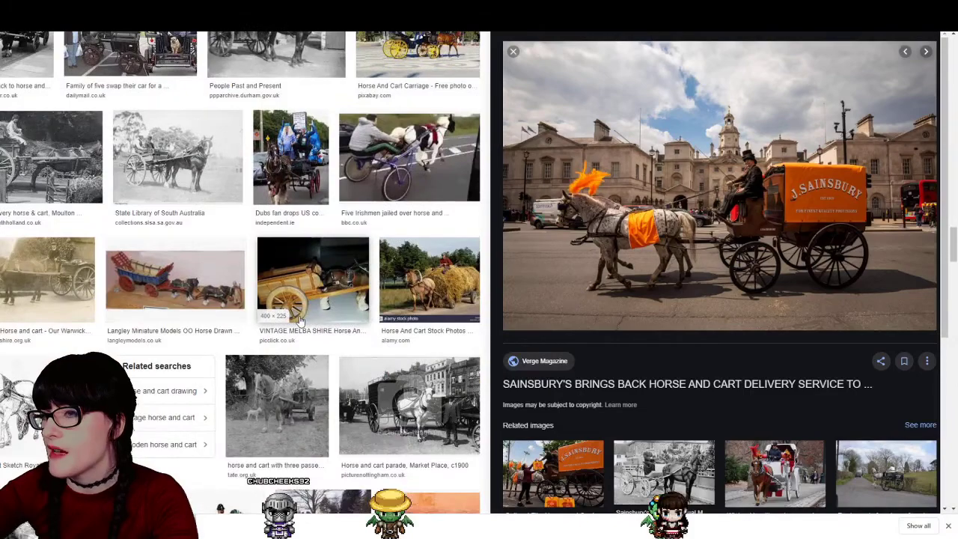
pyautogui.scroll(-4, 301, 320)
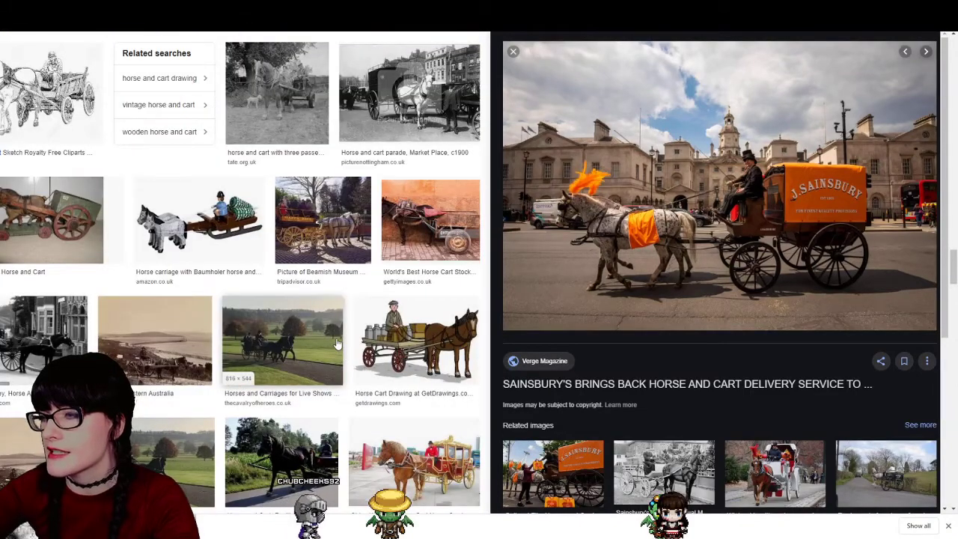
pyautogui.scroll(-2, 264, 329)
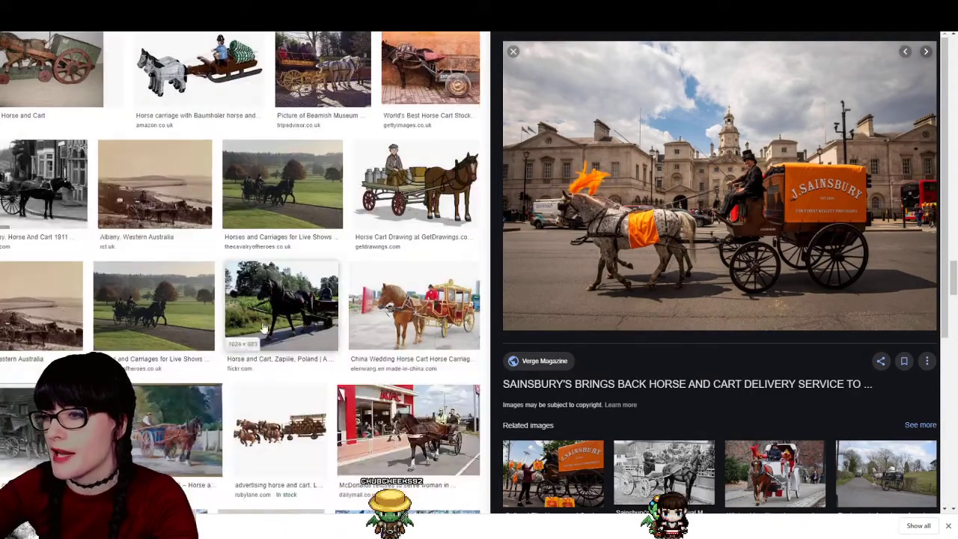
pyautogui.scroll(-5, 263, 329)
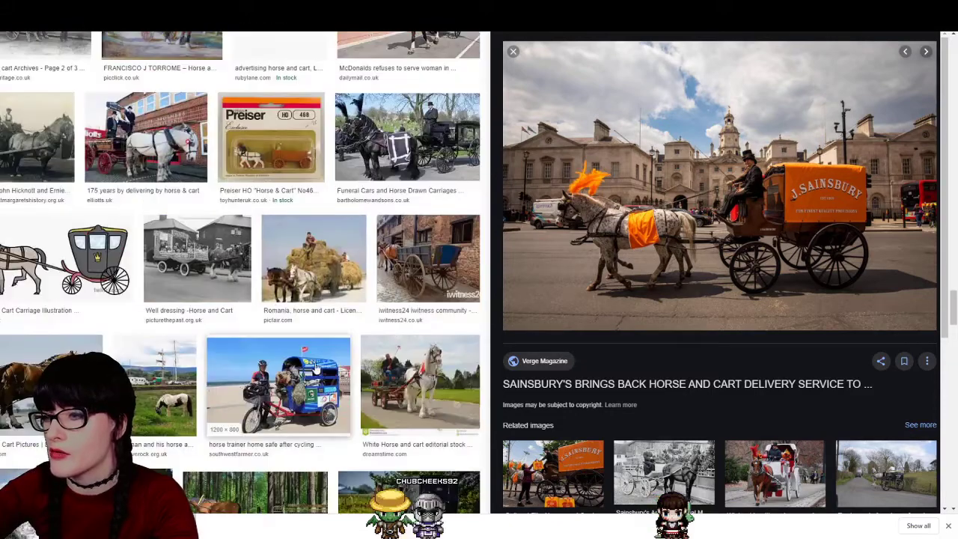
pyautogui.scroll(-4, 224, 277)
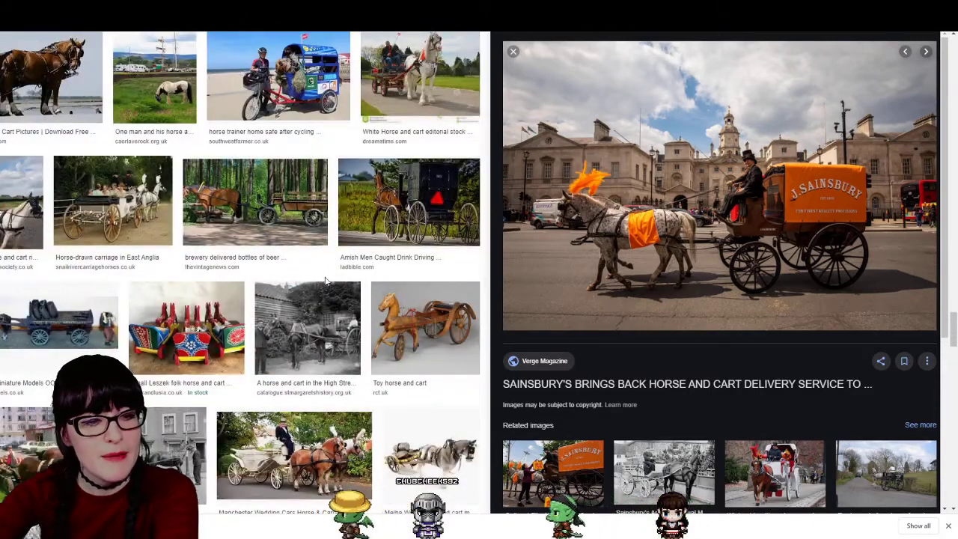
pyautogui.scroll(4, 355, 187)
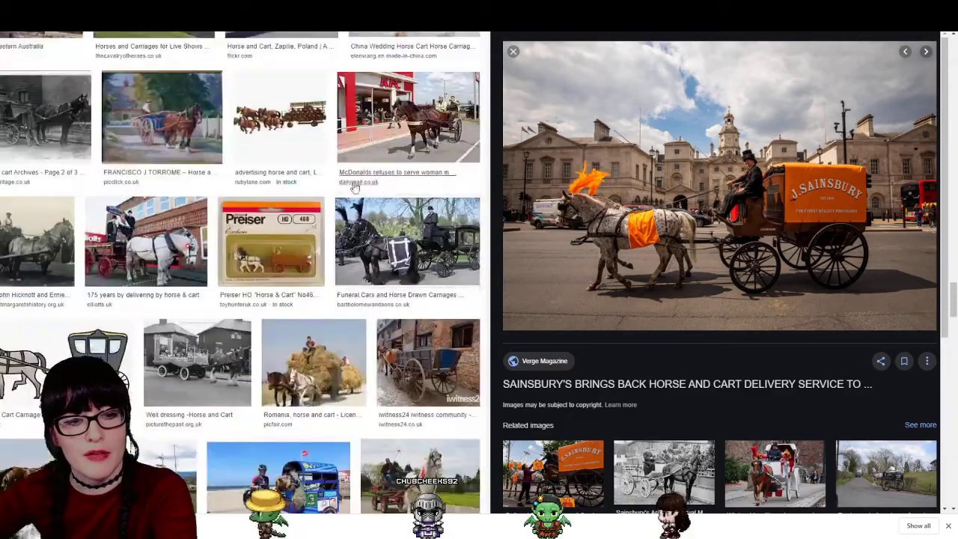
pyautogui.scroll(-10, 356, 188)
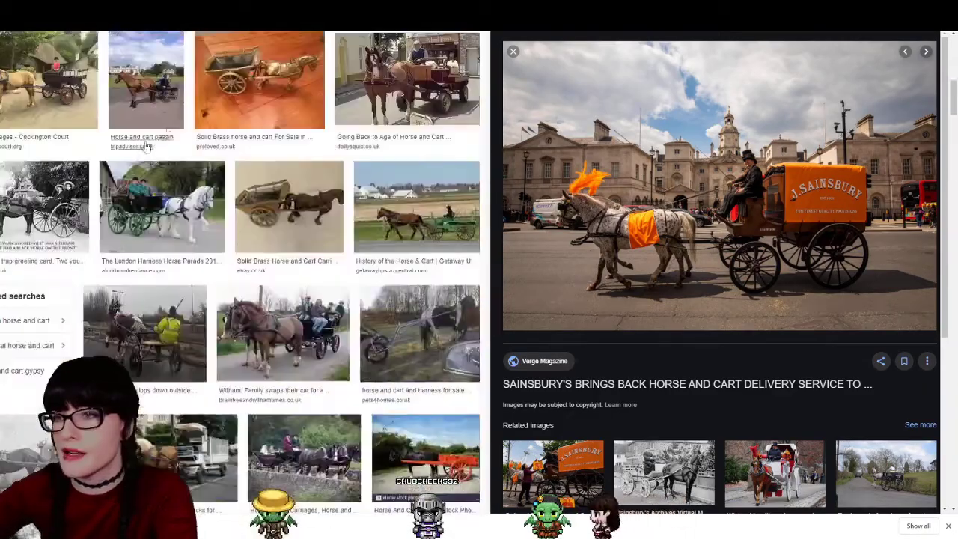
# Search the images for "wagon and cart", and refine the search to "horse and wagon"
pyautogui.scroll(10, 146, 148)
pyautogui.moveTo(66, 50); pyautogui.dragTo(54, 50)
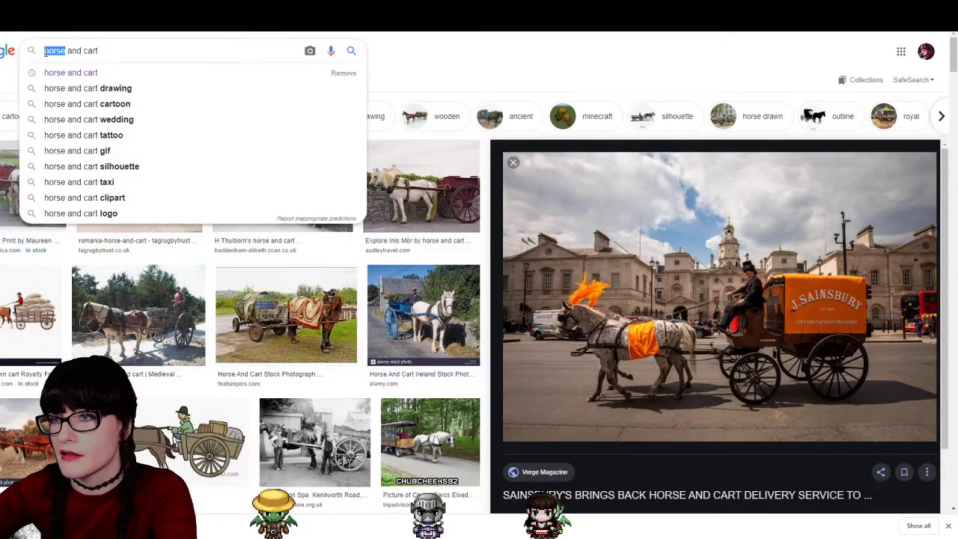
pyautogui.write('wagon')
pyautogui.press('Return')
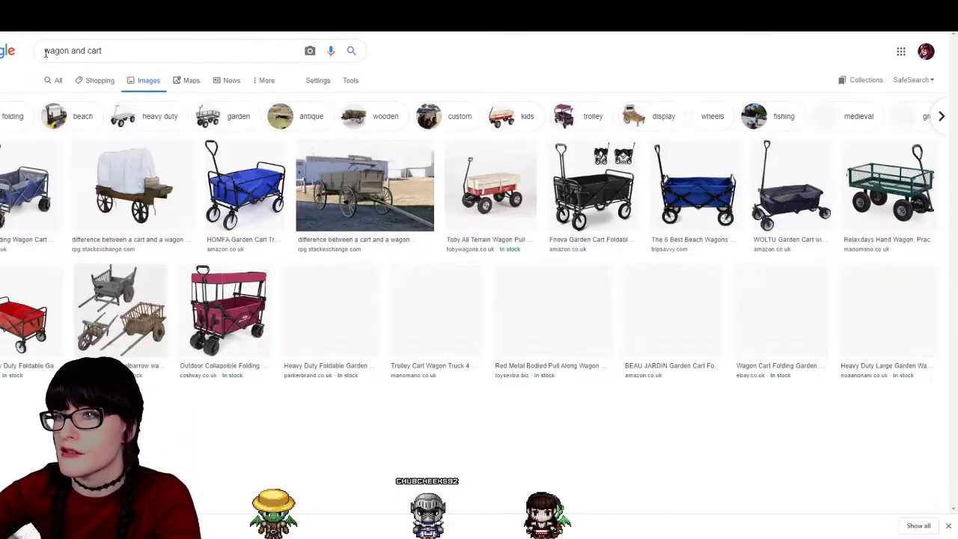
pyautogui.tripleClick(82, 50)
pyautogui.write('horse and wagon')
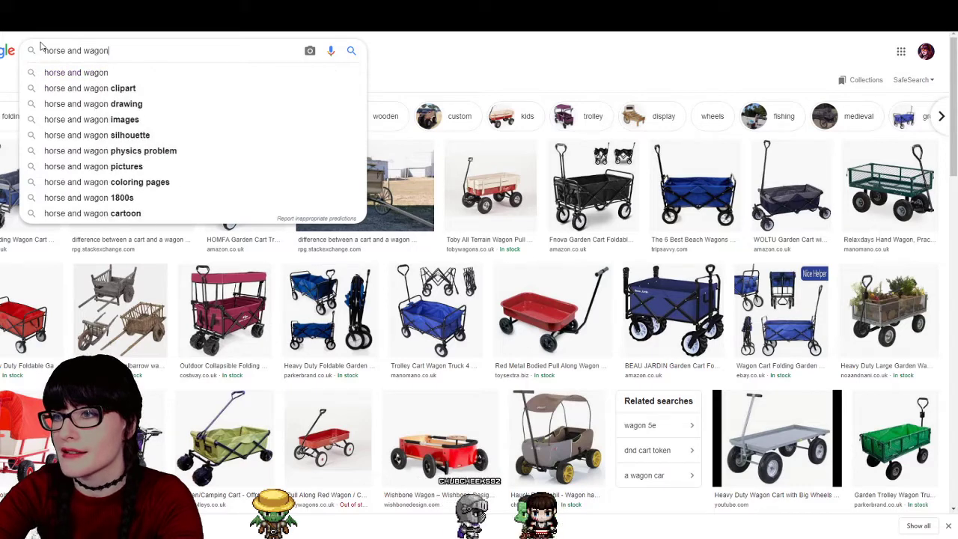
pyautogui.press('Return')
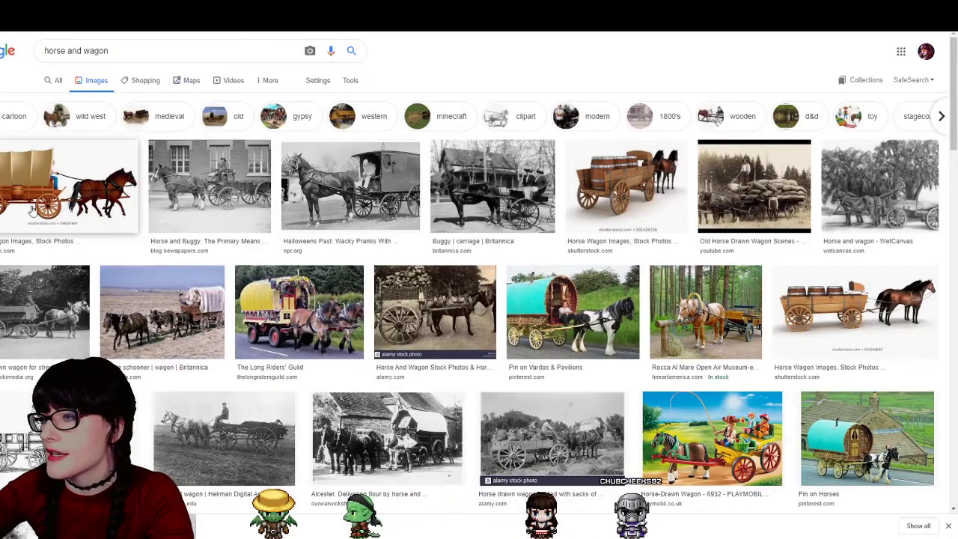
# Preview Shutterstock's covered wagon illustration with brown horses and return to Photoshop's wagon sheet
pyautogui.click(56, 182)
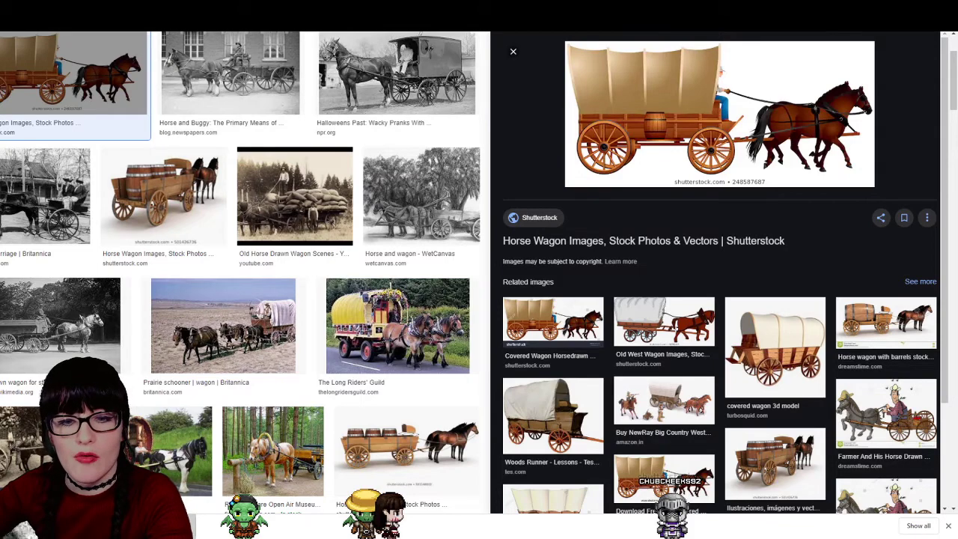
pyautogui.hotkey('alt', 'Tab')
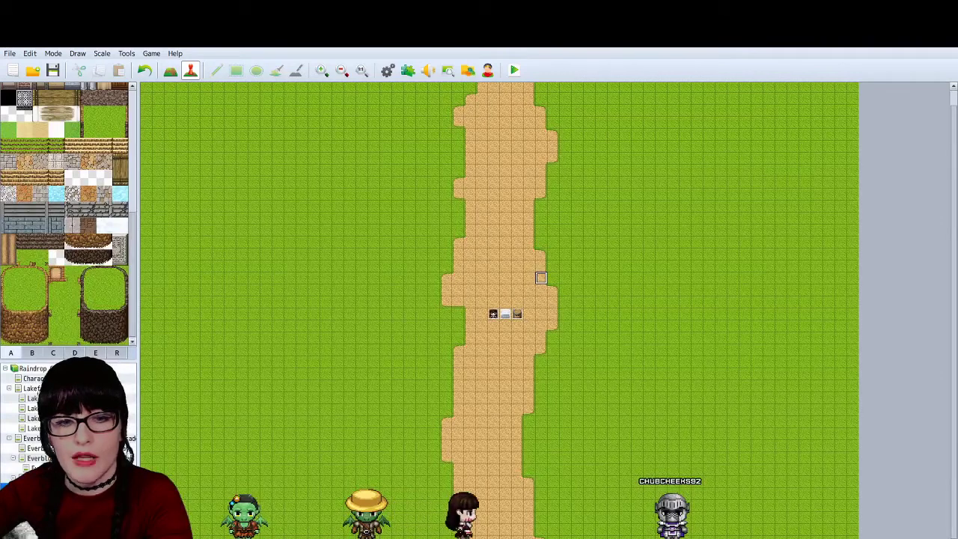
pyautogui.hotkey('alt', 'Tab')
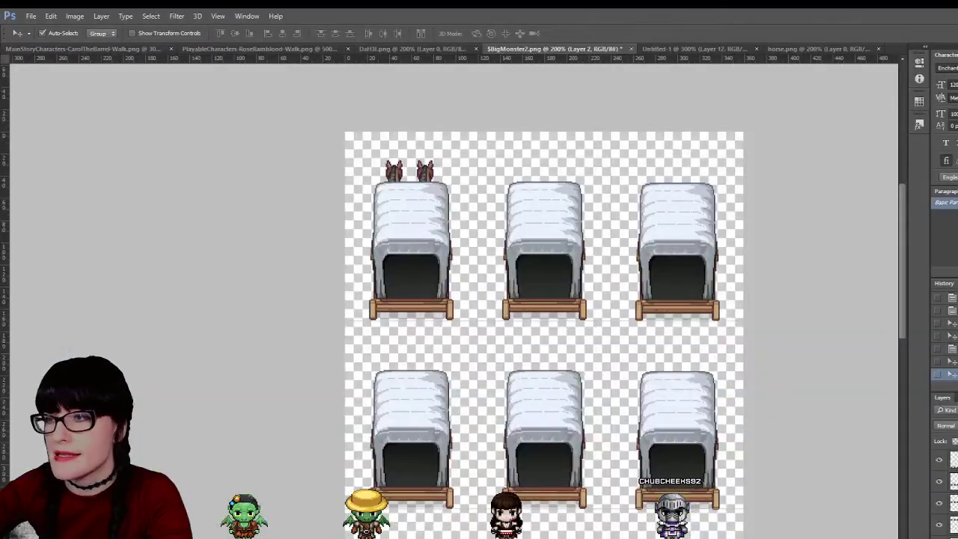
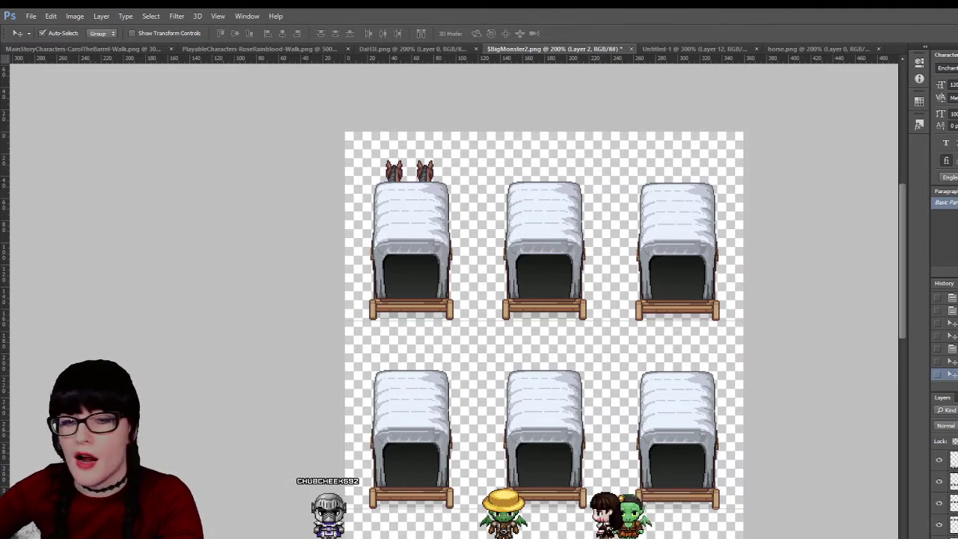
# Switch to the "inside a wagon" image results in the browser and preview several photos of covered-wagon interiors
pyautogui.hotkey('alt', 'Tab')
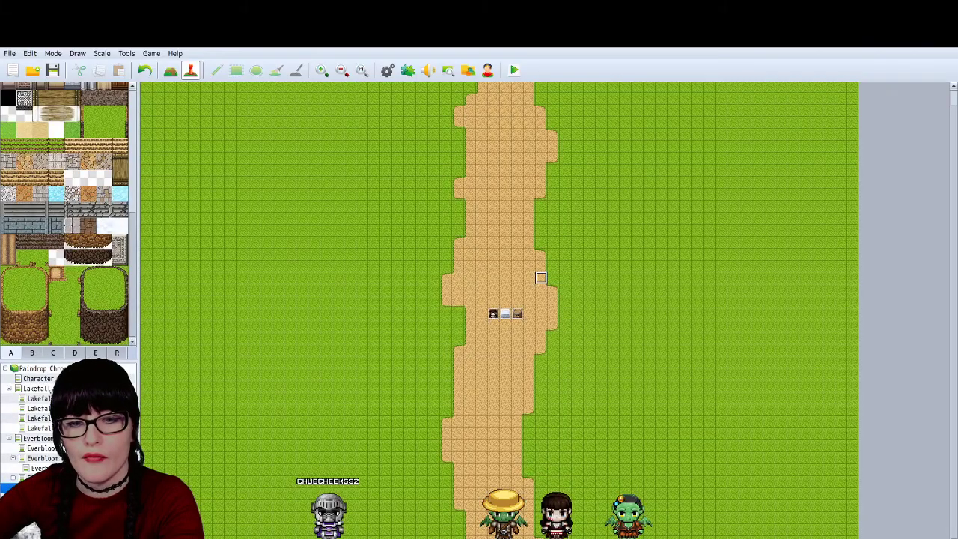
pyautogui.hotkey('alt', 'Tab')
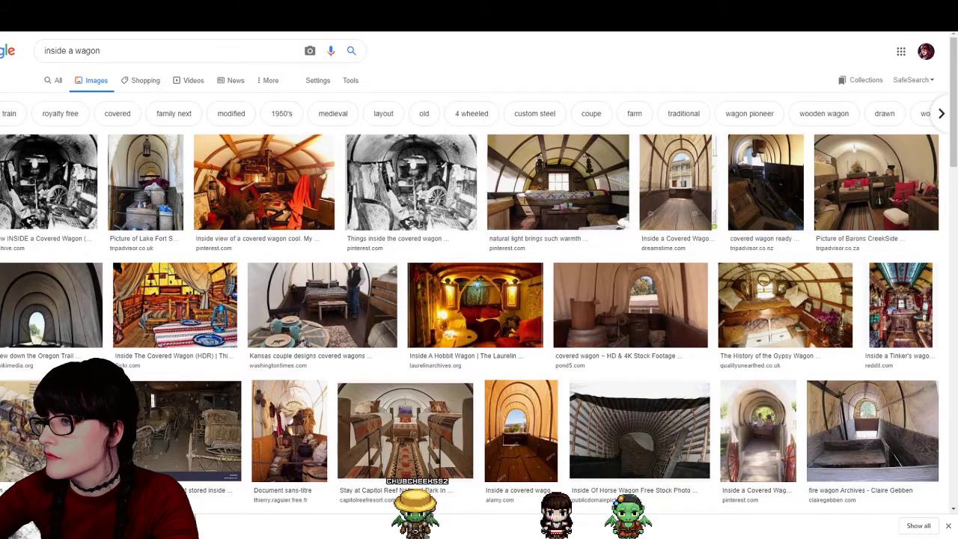
pyautogui.click(146, 179)
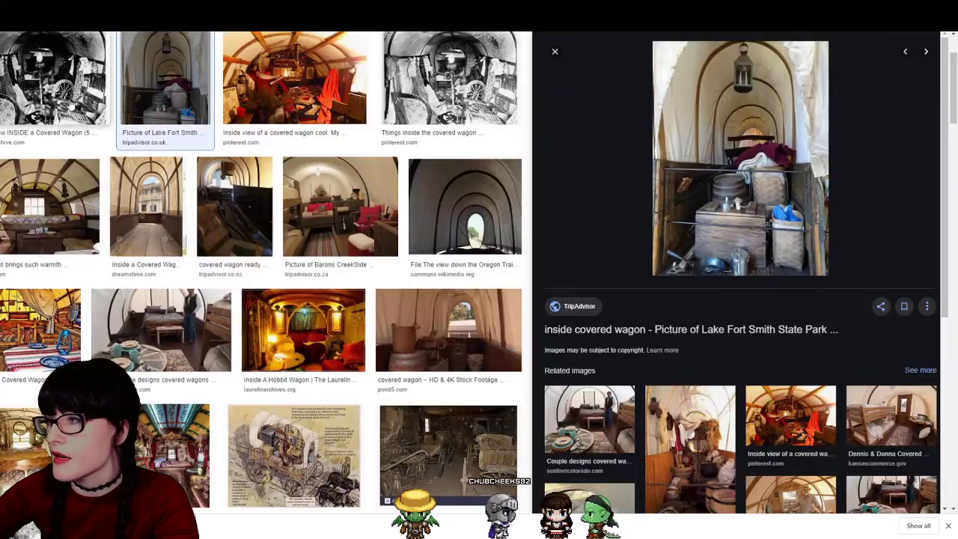
pyautogui.click(64, 92)
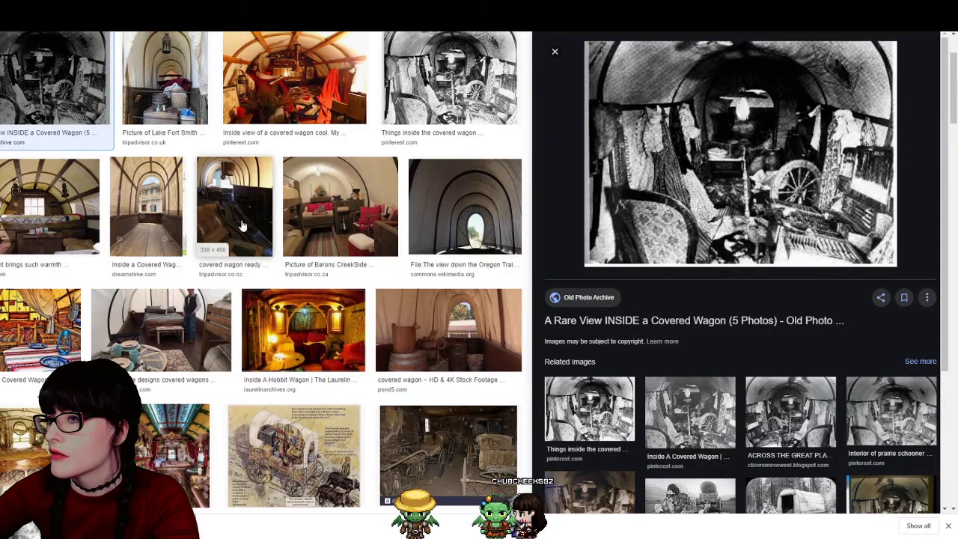
pyautogui.scroll(-2, 150, 224)
pyautogui.scroll(-3, 225, 321)
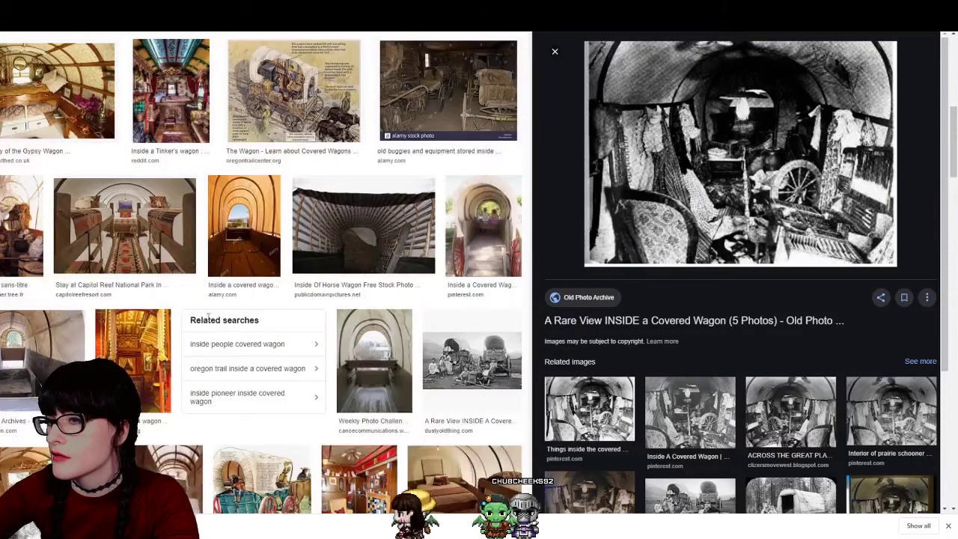
pyautogui.click(238, 251)
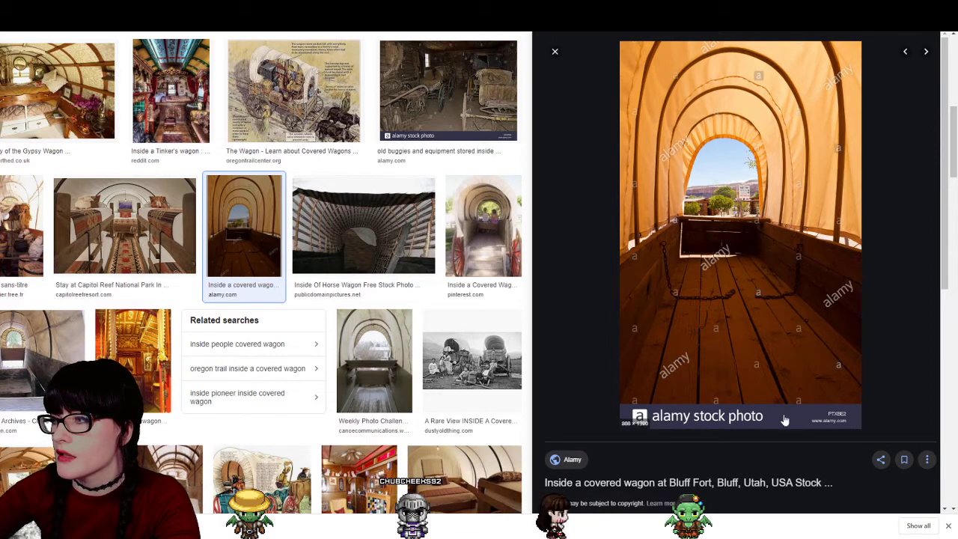
pyautogui.scroll(-1, 439, 317)
pyautogui.click(374, 307)
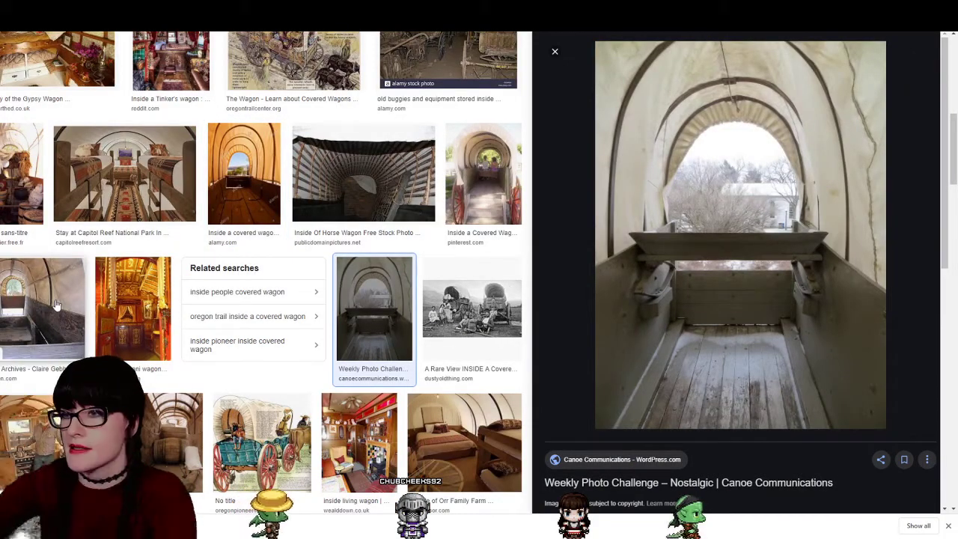
# Look further through the wagon image results and preview the VectorStock illustration of a girl inside a wagon
pyautogui.scroll(-5, 396, 240)
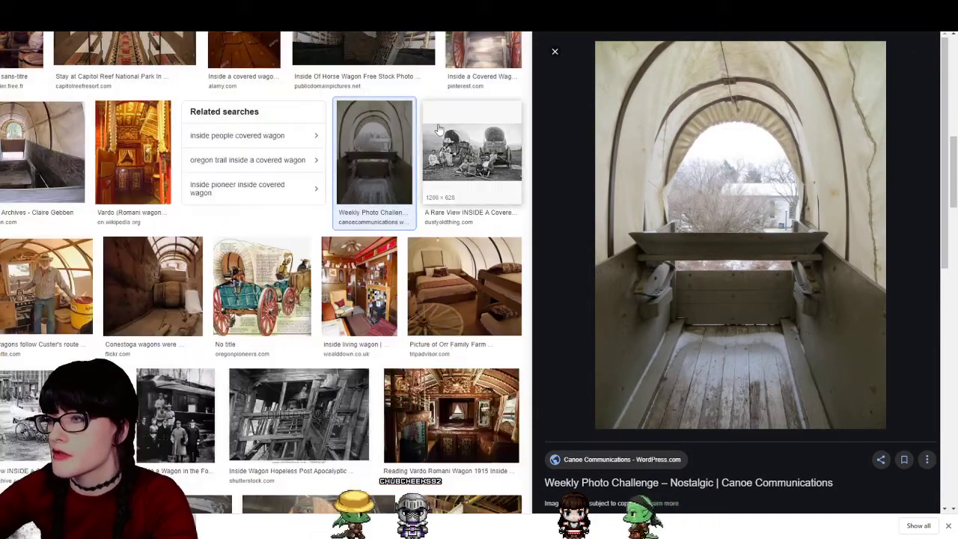
pyautogui.scroll(-4, 397, 240)
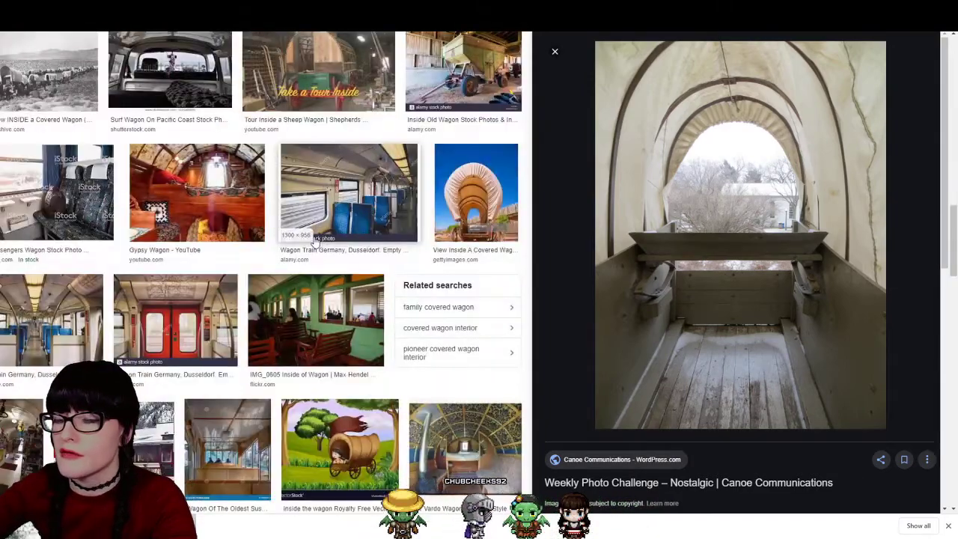
pyautogui.scroll(-2, 314, 238)
pyautogui.click(340, 294)
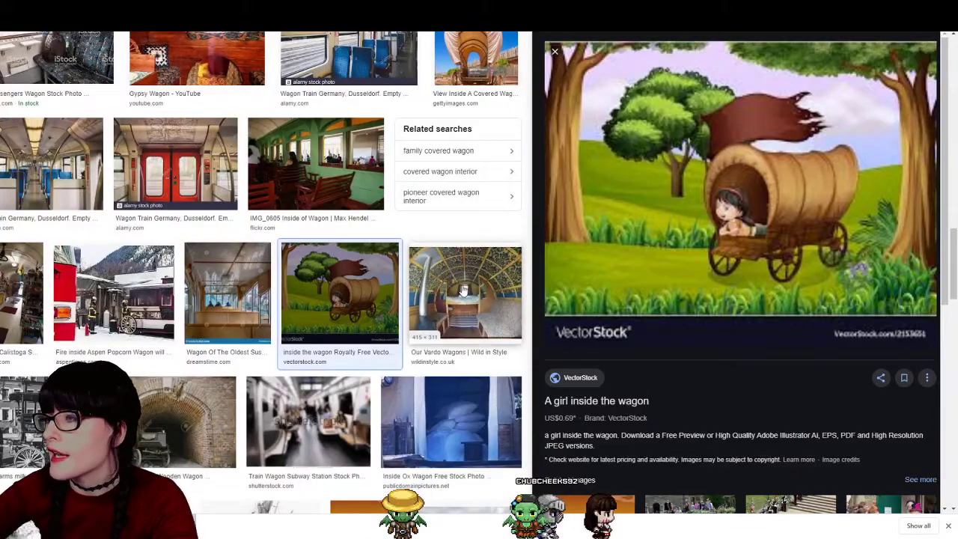
pyautogui.click(464, 290)
pyautogui.click(340, 287)
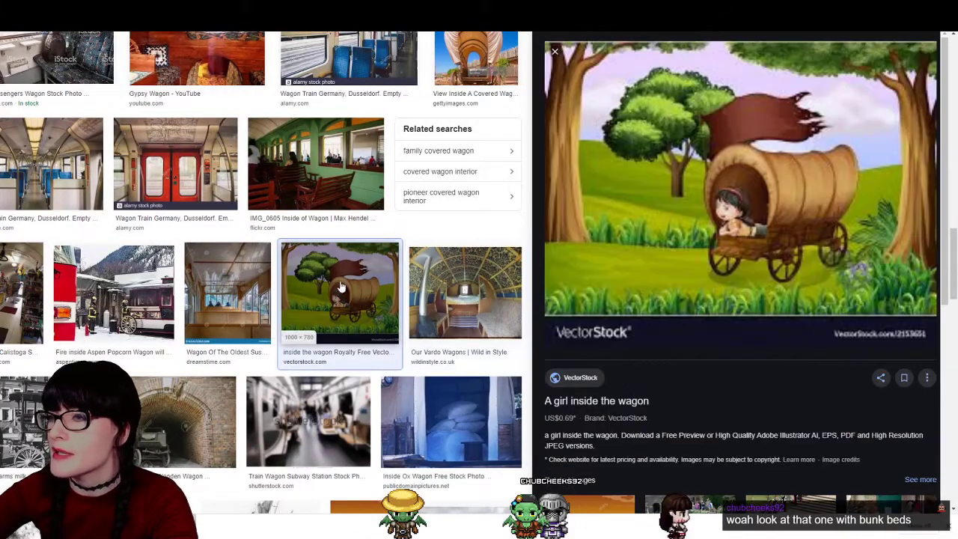
# Browse the remaining "inside a wagon" image results for more covered-wagon interior references
pyautogui.scroll(-3, 355, 227)
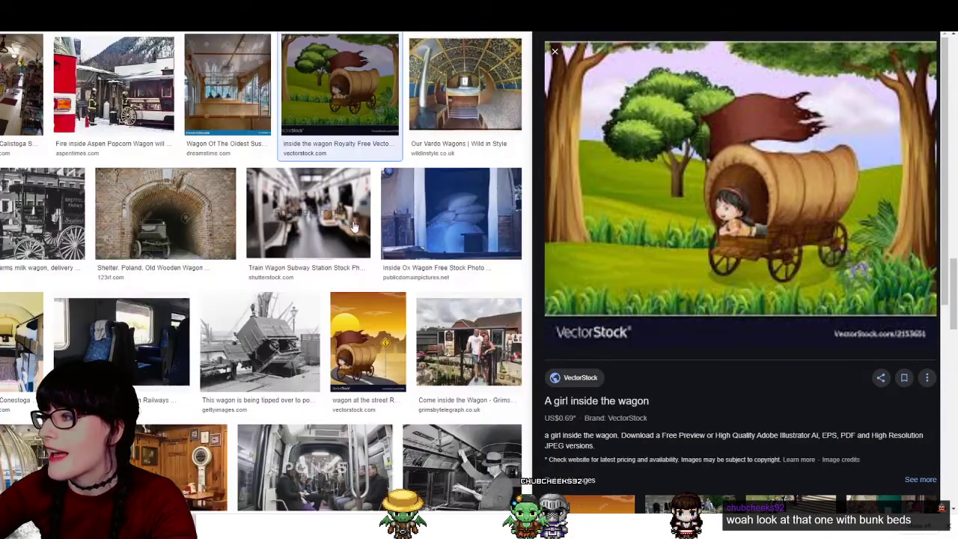
pyautogui.scroll(-2, 355, 227)
pyautogui.scroll(-6, 303, 250)
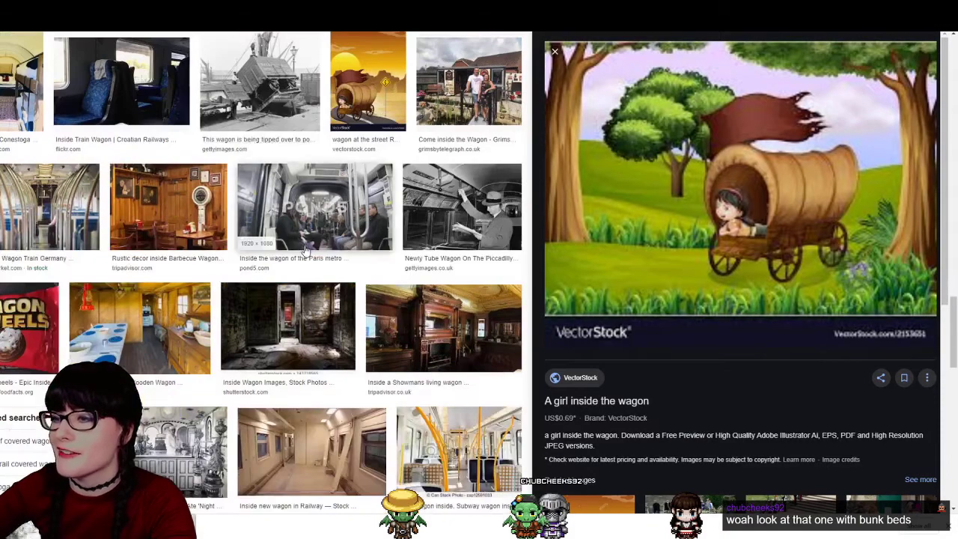
pyautogui.scroll(-3, 296, 256)
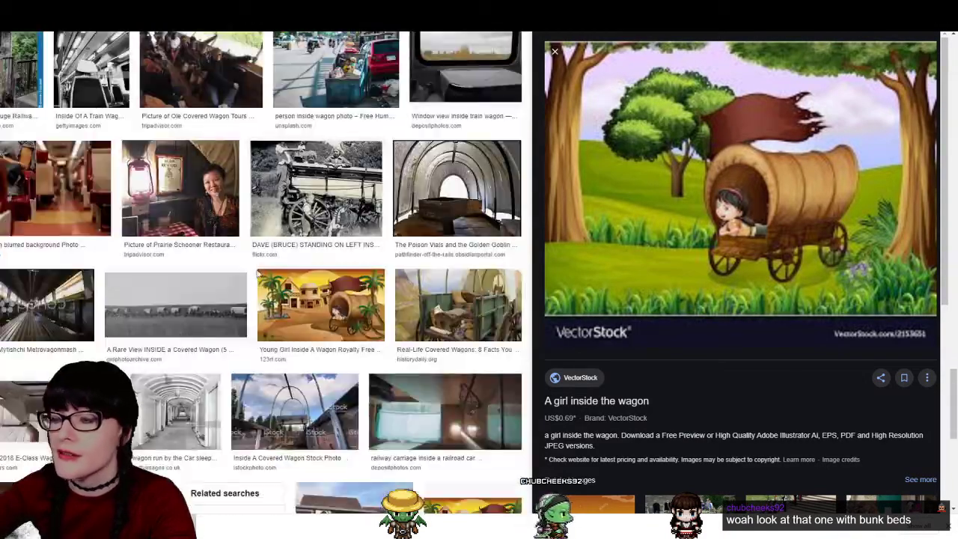
pyautogui.scroll(-4, 315, 252)
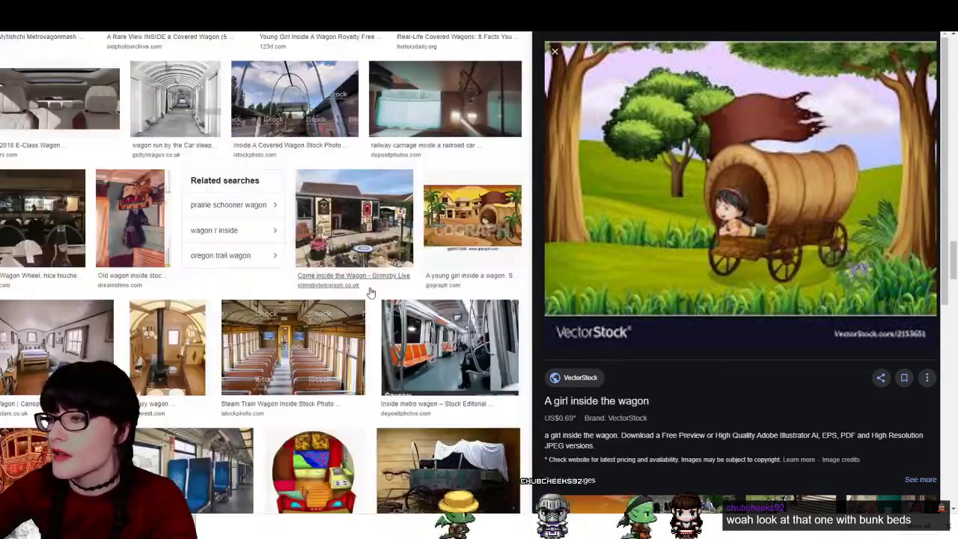
pyautogui.scroll(-1, 368, 290)
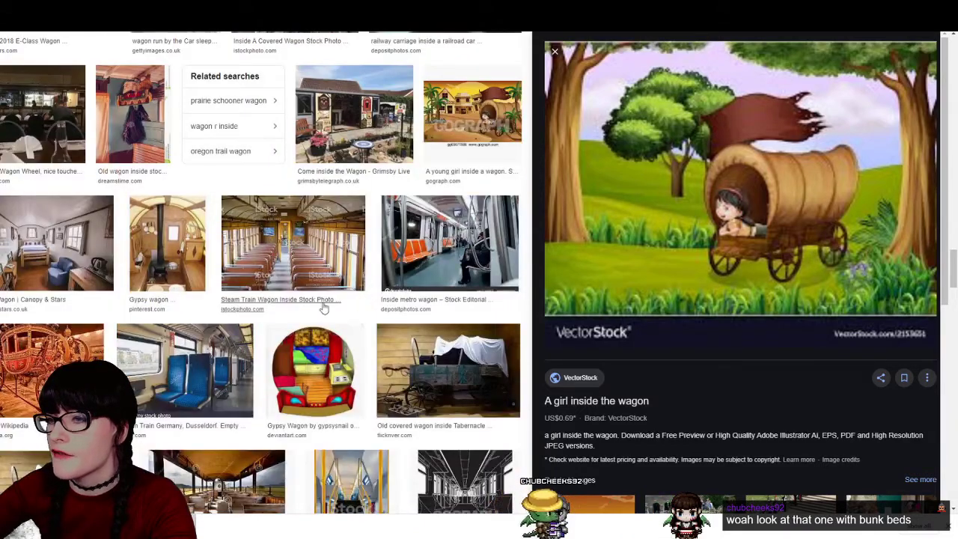
pyautogui.scroll(-1, 337, 303)
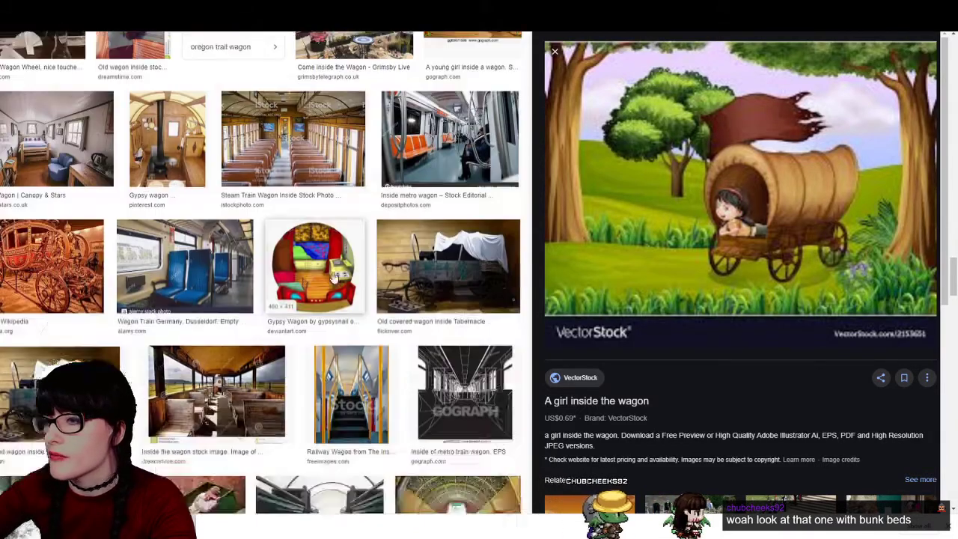
pyautogui.scroll(-3, 344, 284)
pyautogui.scroll(-10, 344, 285)
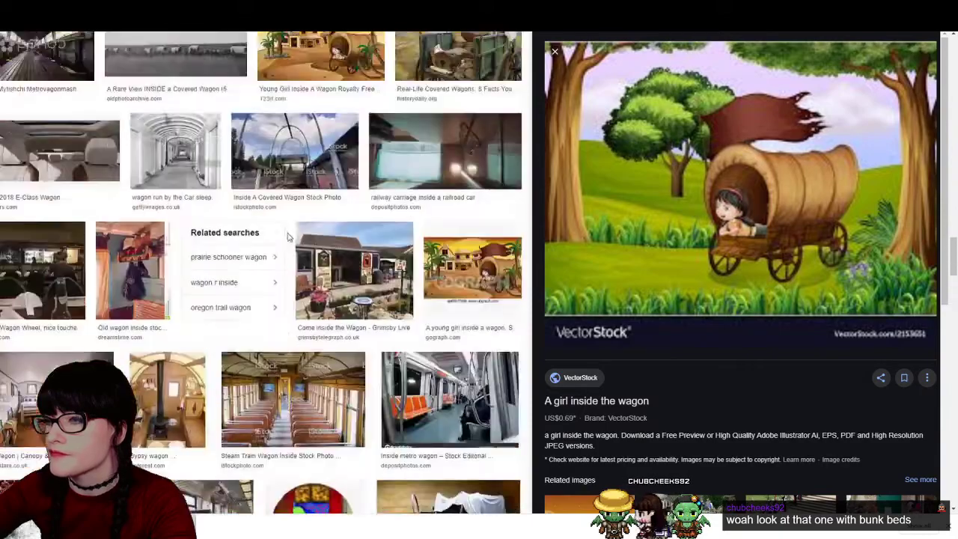
pyautogui.scroll(15, 285, 239)
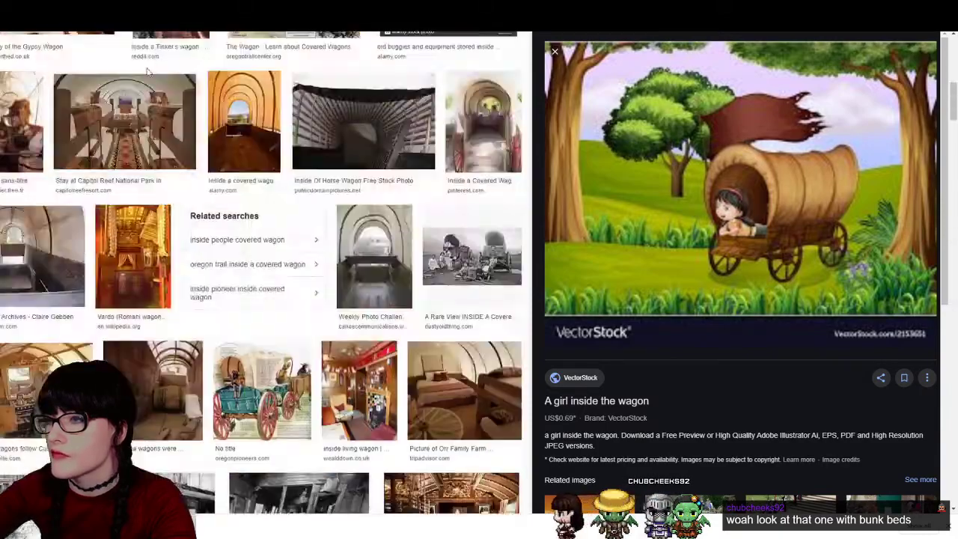
# Search Google Images for "horse and wagon"
pyautogui.click(109, 51)
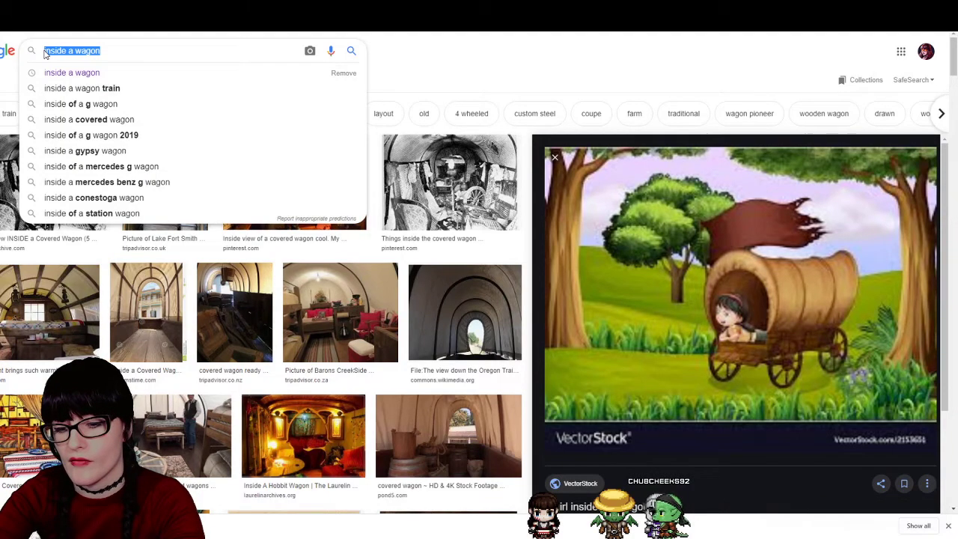
pyautogui.write('horse and wagon')
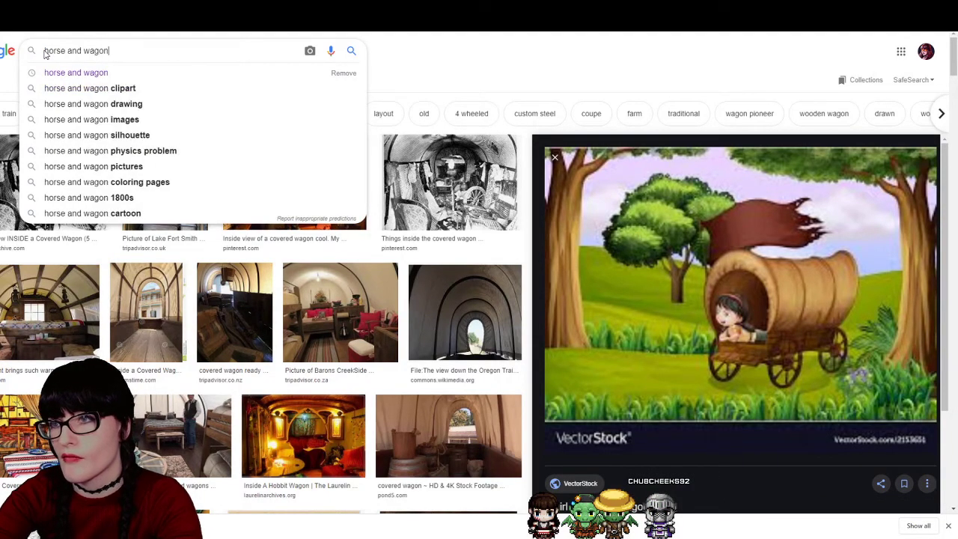
pyautogui.press('Return')
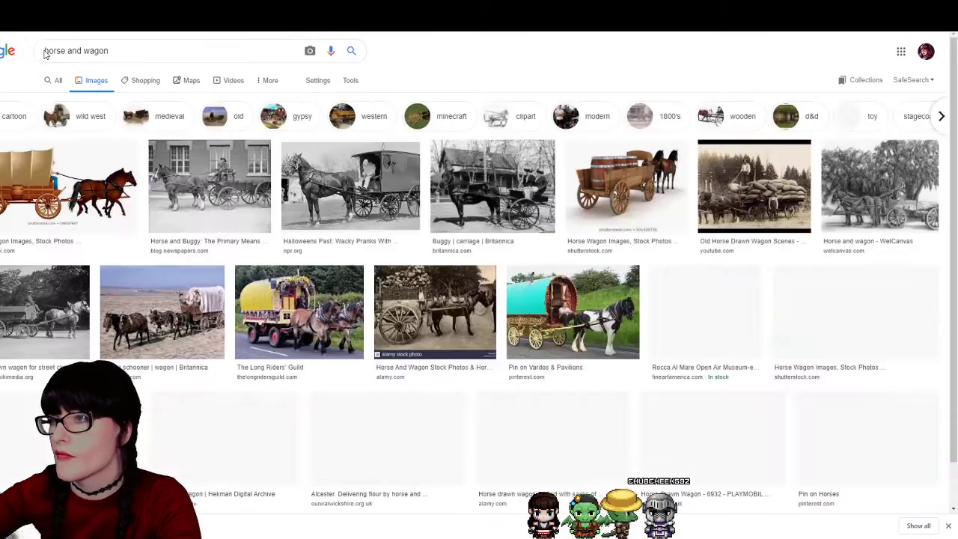
# Preview the NPR wagon photo, then open The Long Riders' Guild photo enlarged and examine how the horses are hitched to the wagon
pyautogui.click(397, 185)
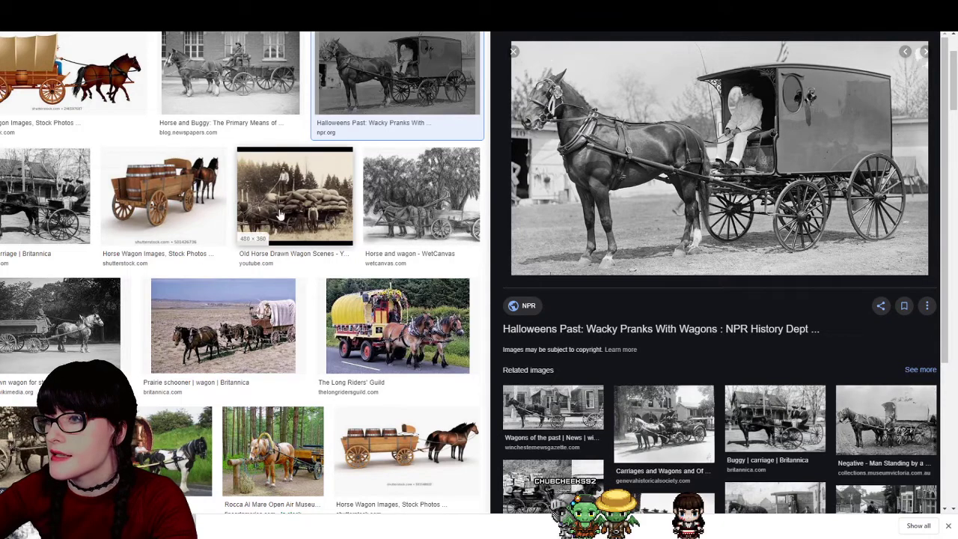
pyautogui.scroll(-1, 329, 238)
pyautogui.click(367, 232)
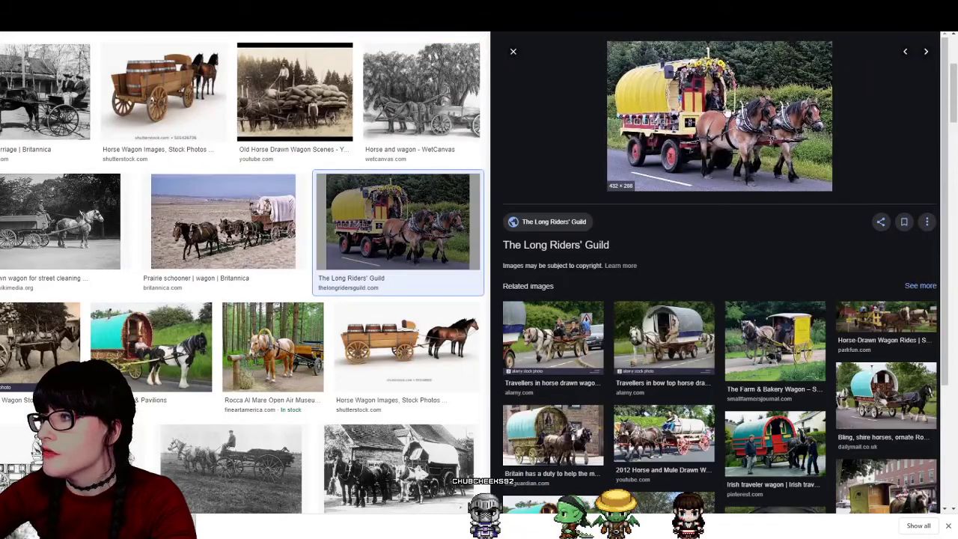
pyautogui.click(788, 181)
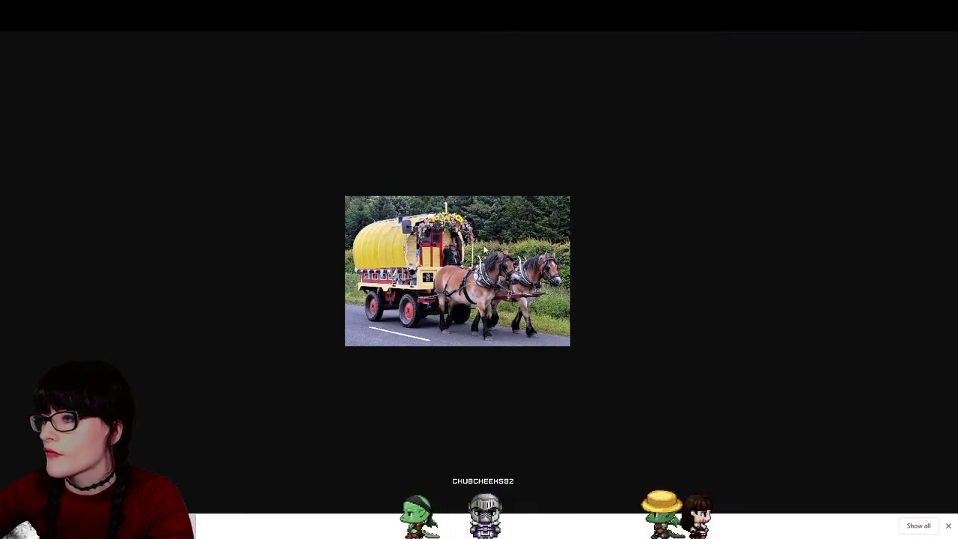
pyautogui.scroll(8, 484, 250)
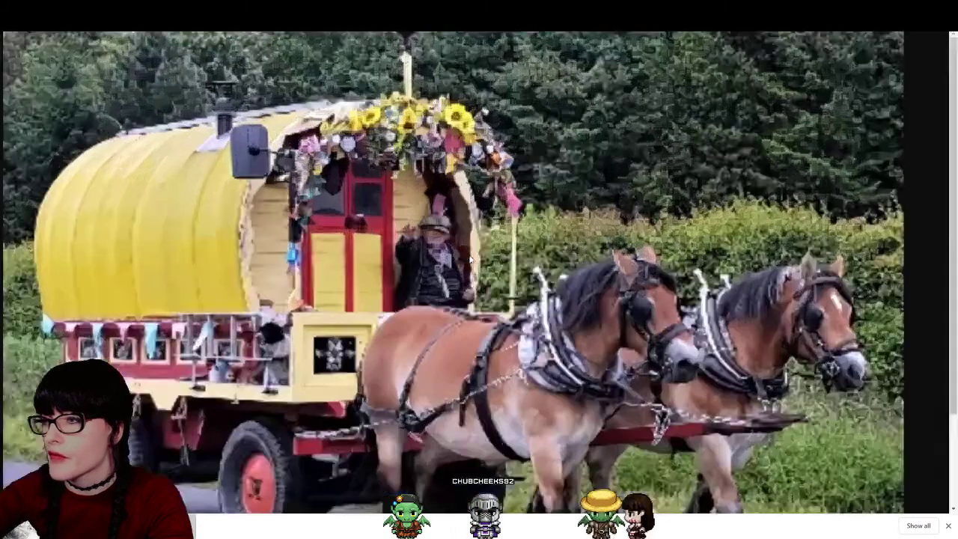
pyautogui.scroll(2, 389, 237)
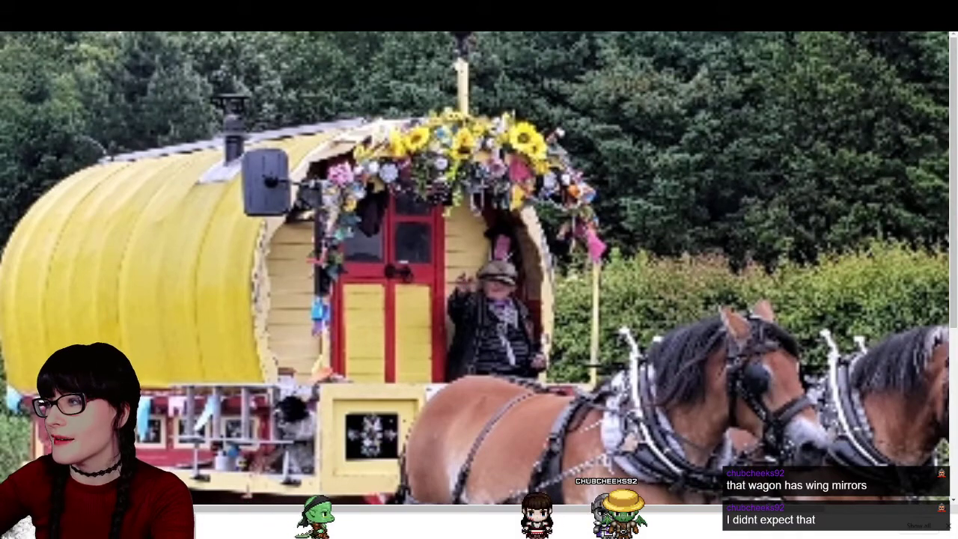
# Switch back to Photoshop, check the PlayableCharacters-RoseRainblood-Walk.png sprite sheet, and return to $BigMonster2.png
pyautogui.hotkey('alt', 'Tab')
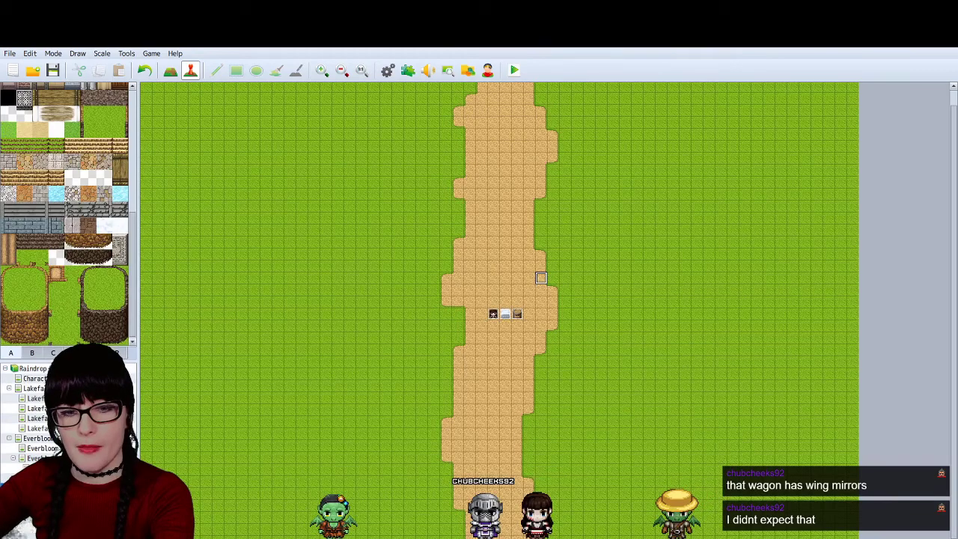
pyautogui.hotkey('alt', 'Tab')
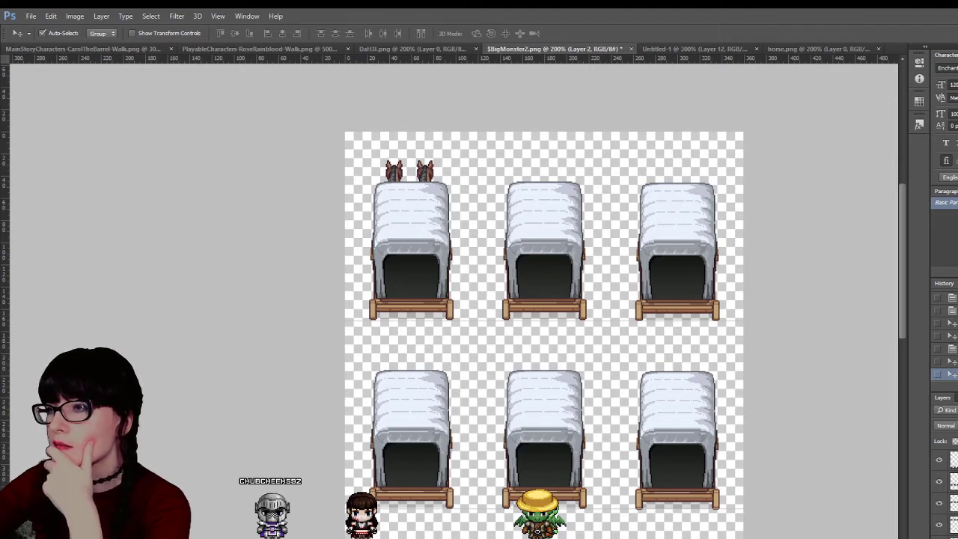
pyautogui.click(422, 48)
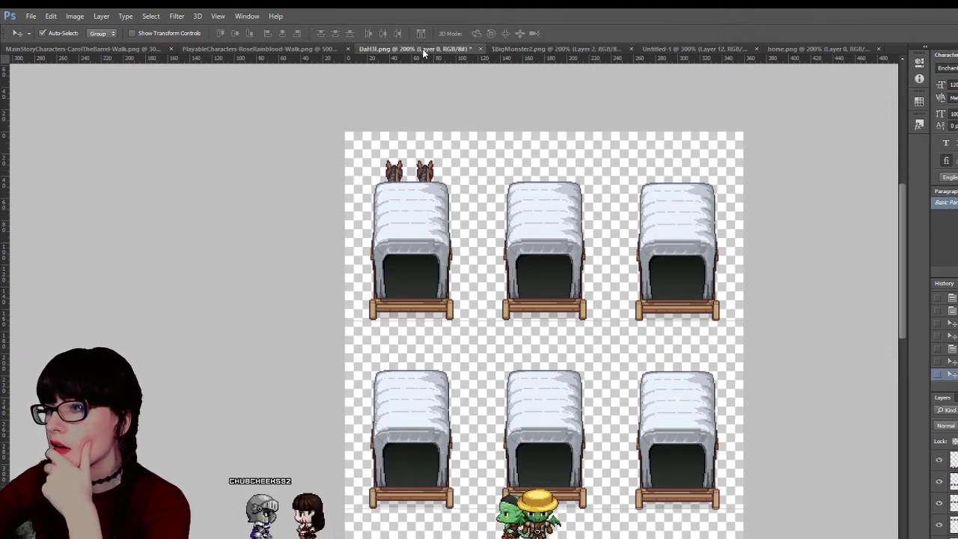
pyautogui.click(307, 49)
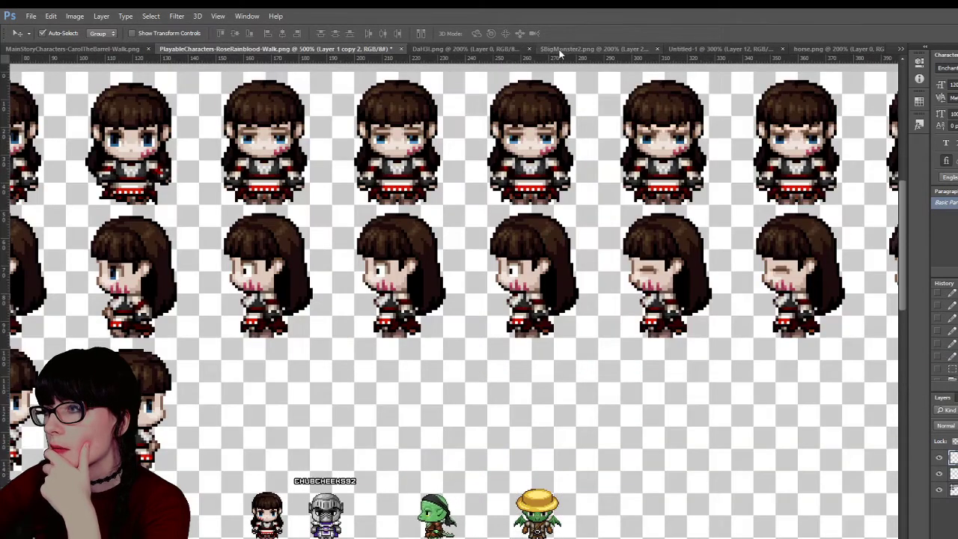
pyautogui.click(561, 50)
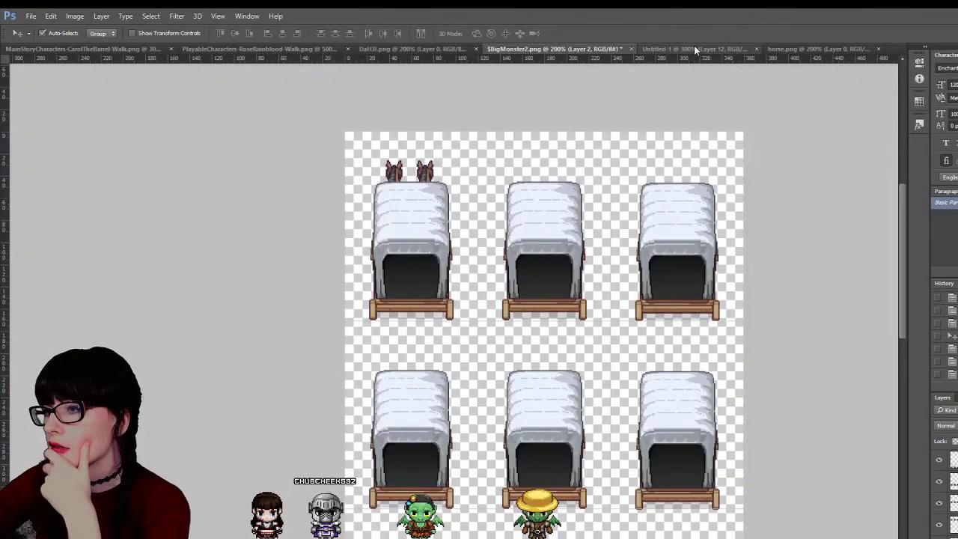
# Use trial rectangular selections to gauge the space around the first wagon and its horses in $BigMonster2.png
pyautogui.press('m')
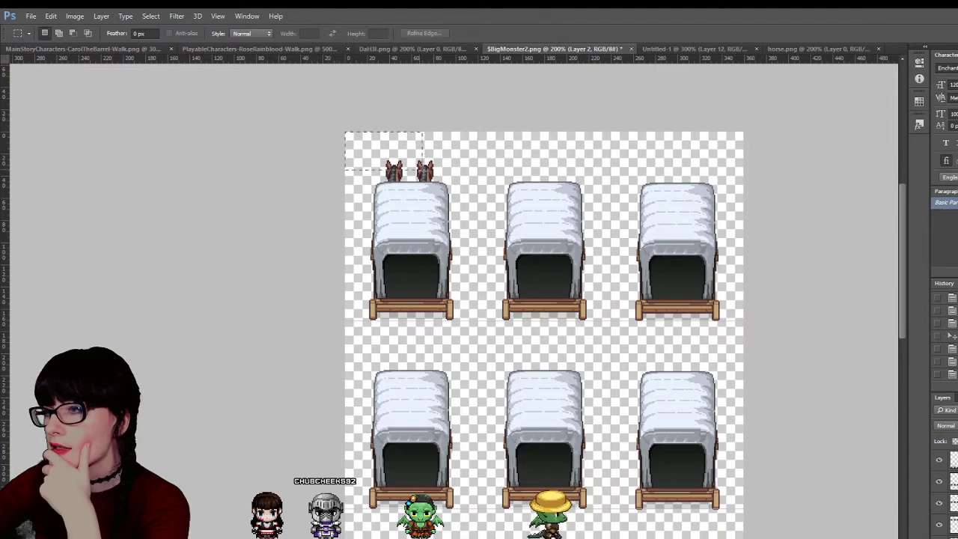
pyautogui.moveTo(423, 171); pyautogui.dragTo(461, 182)
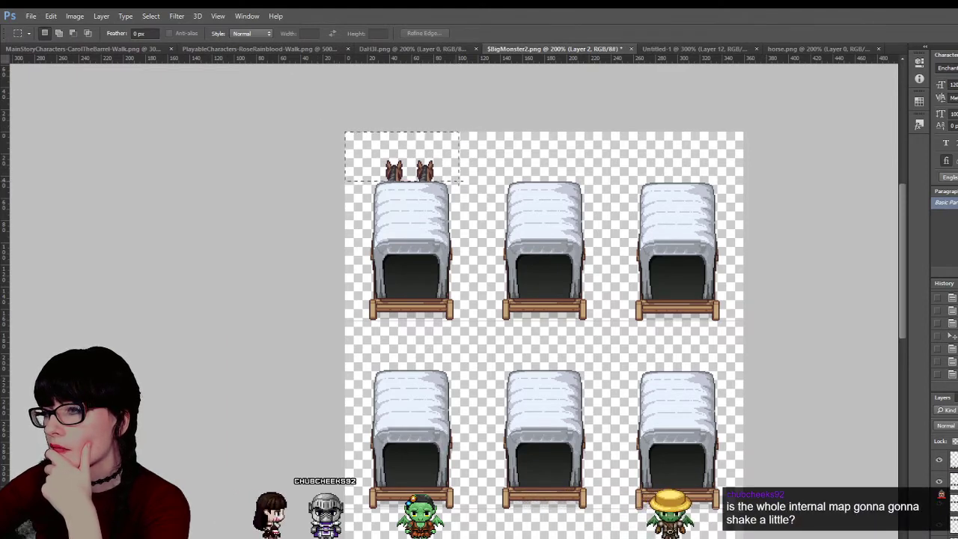
pyautogui.moveTo(460, 182); pyautogui.dragTo(457, 160)
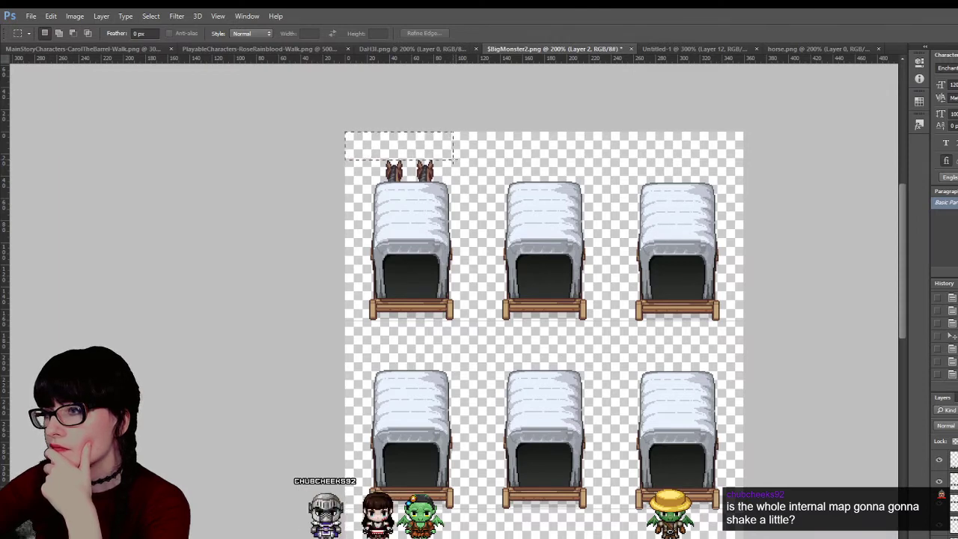
pyautogui.click(337, 204)
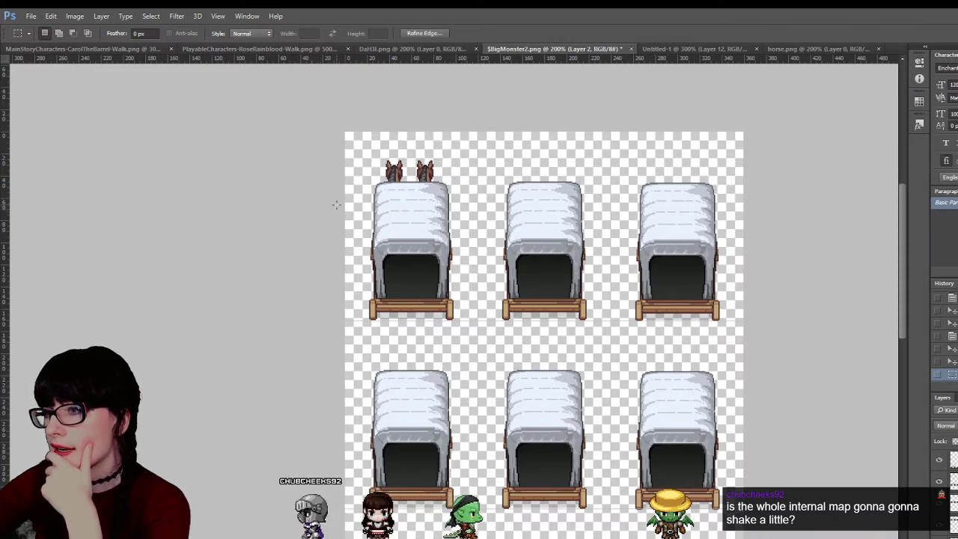
pyautogui.moveTo(342, 196); pyautogui.dragTo(460, 310)
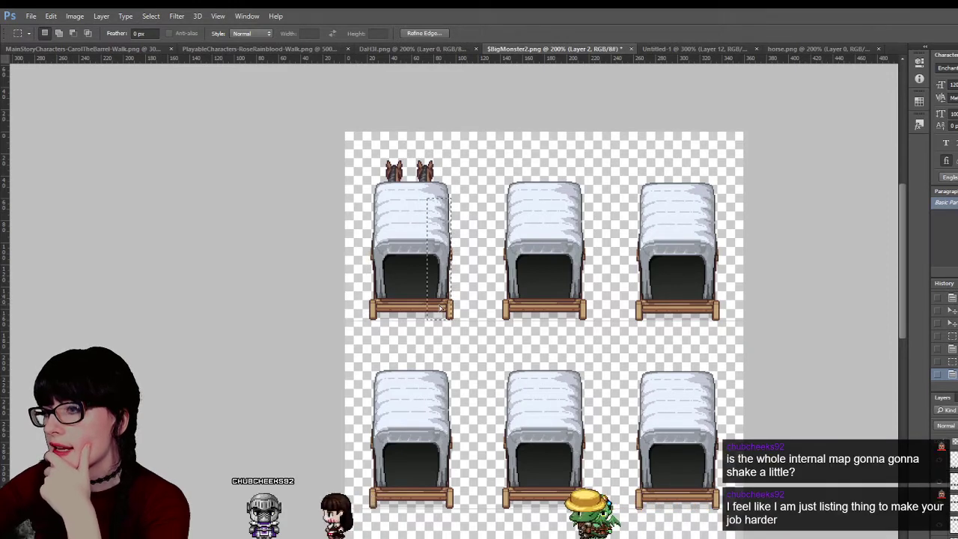
pyautogui.moveTo(466, 308); pyautogui.dragTo(350, 304)
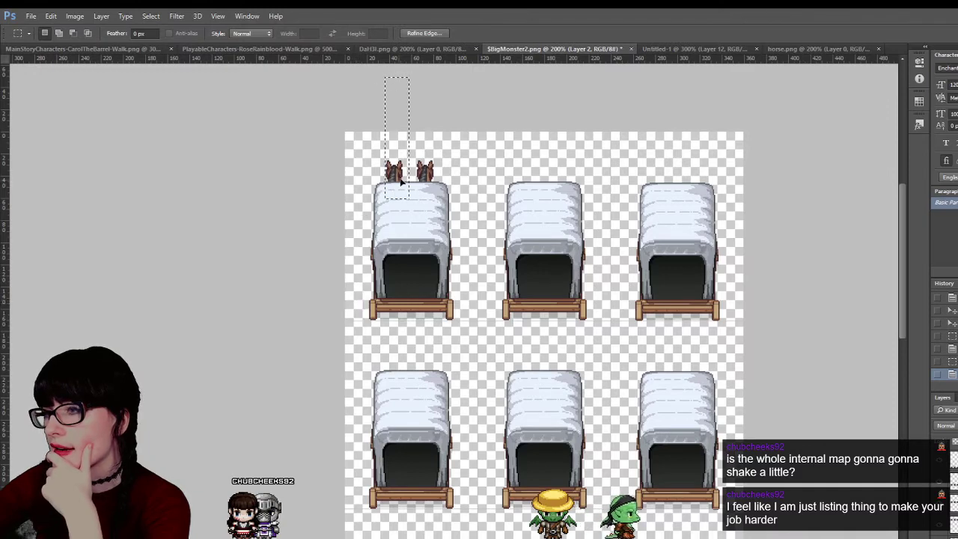
pyautogui.moveTo(345, 133); pyautogui.dragTo(425, 172)
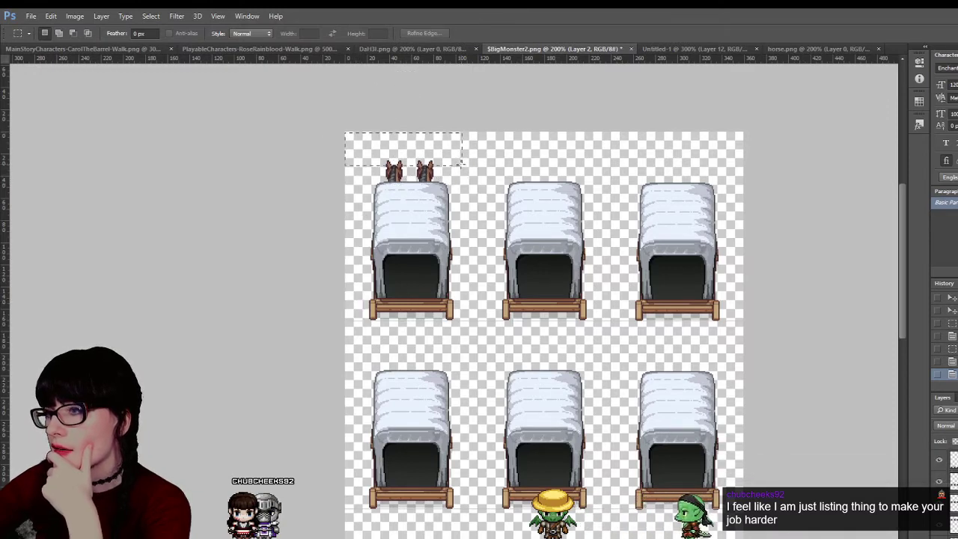
# Check the smaller covered-wagon sheet and PlayableCharacters-RoseRainblood-Walk.png for comparison, and switch to the Untitled-1 document
pyautogui.click(701, 48)
pyautogui.click(417, 48)
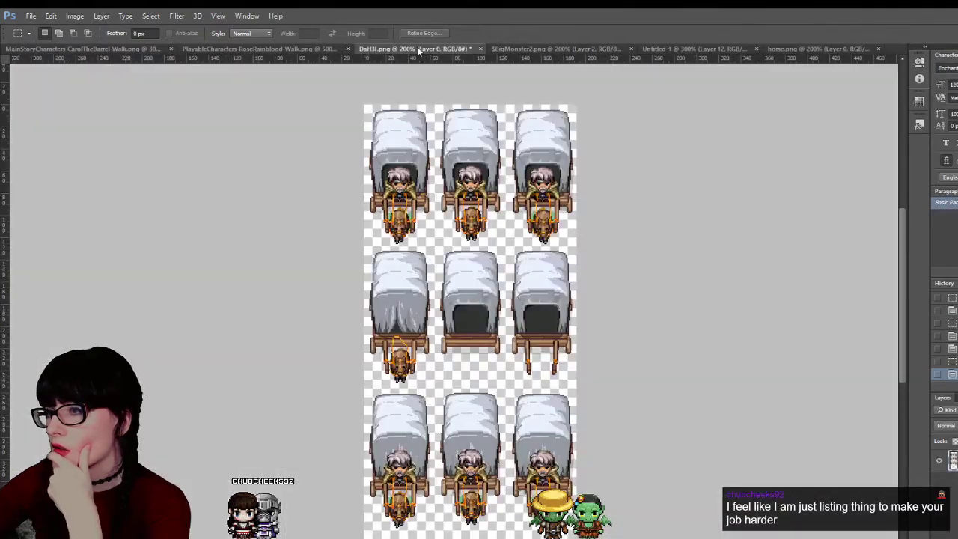
pyautogui.click(307, 49)
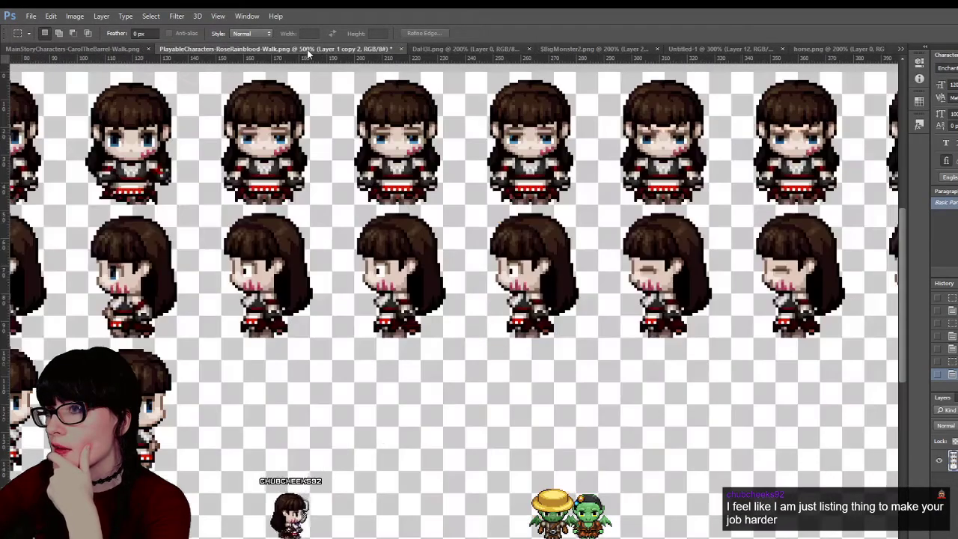
pyautogui.click(562, 49)
pyautogui.click(695, 48)
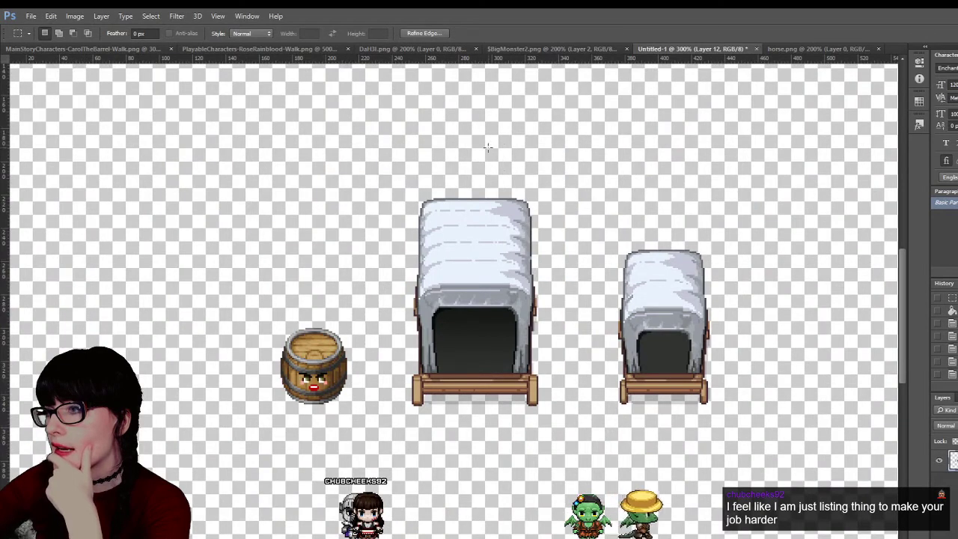
pyautogui.click(583, 239)
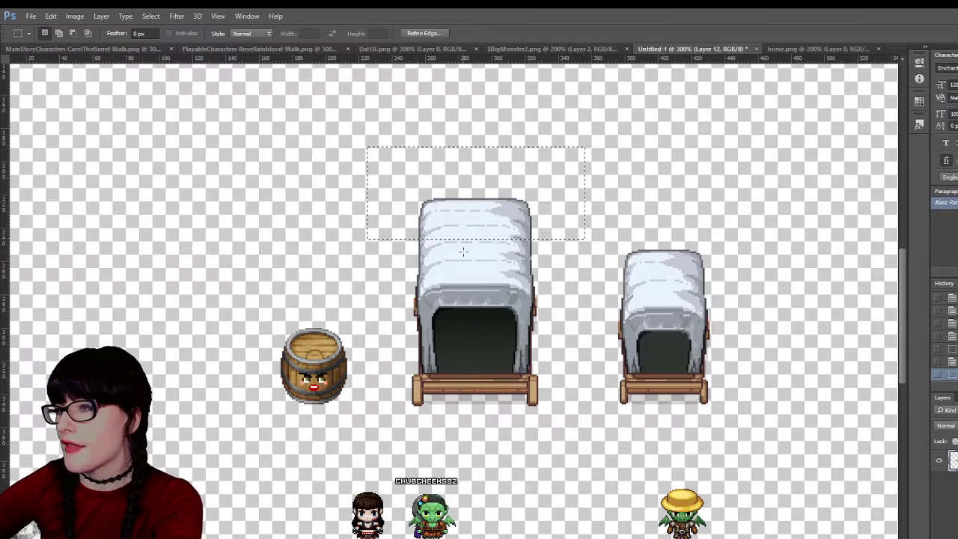
pyautogui.moveTo(412, 178); pyautogui.dragTo(563, 241)
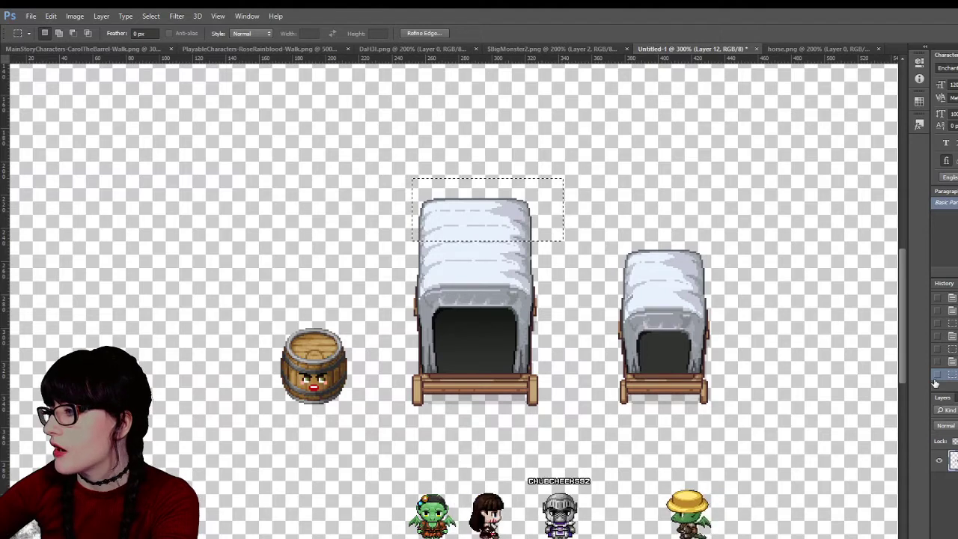
pyautogui.click(939, 461)
pyautogui.click(939, 461)
# Select the left half of the large wagon and shift it left to open a vertical gap about 19 pixels wide
pyautogui.moveTo(379, 163); pyautogui.dragTo(490, 199)
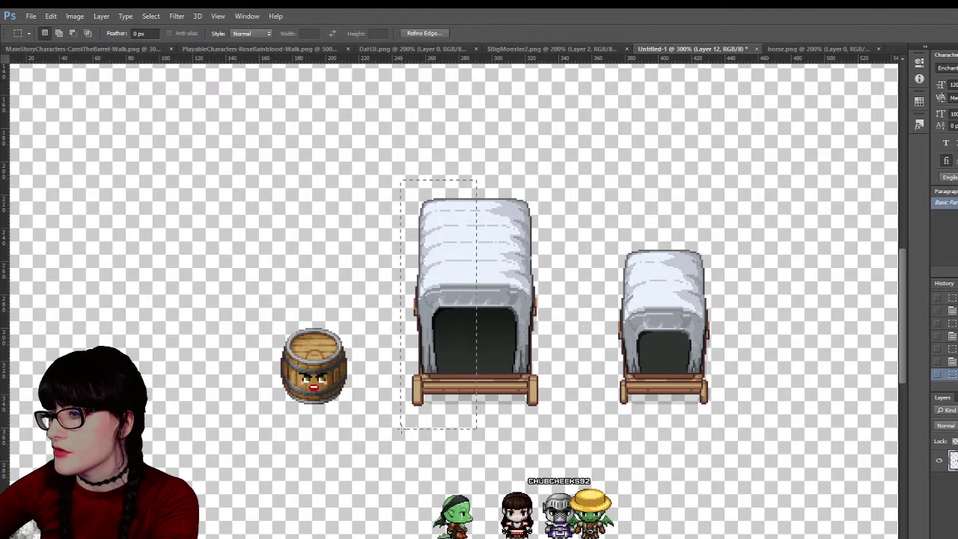
pyautogui.press('v')
pyautogui.press('Left')
pyautogui.press('Left')
pyautogui.press('Left')
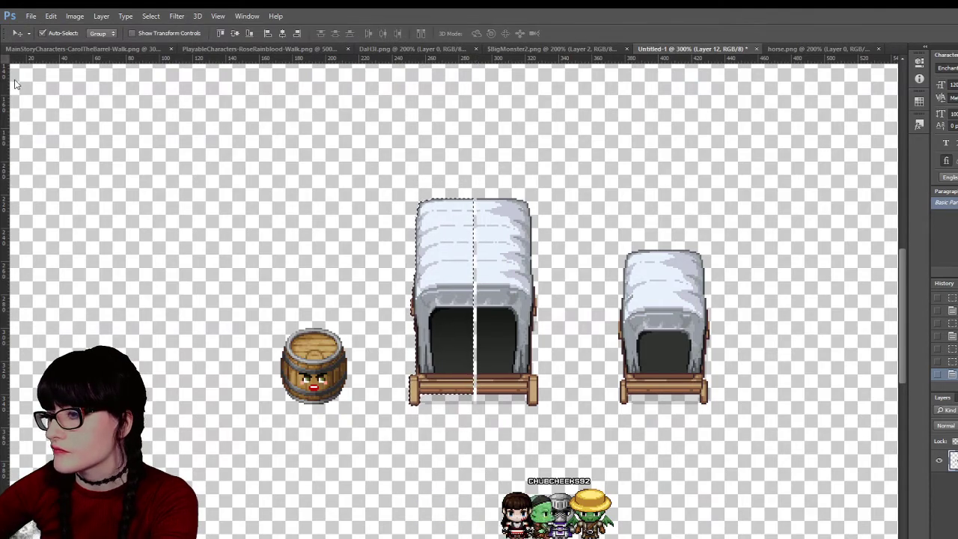
pyautogui.press('Left')
pyautogui.press('Left')
pyautogui.press('Left')
pyautogui.press('Left')
pyautogui.press('Left')
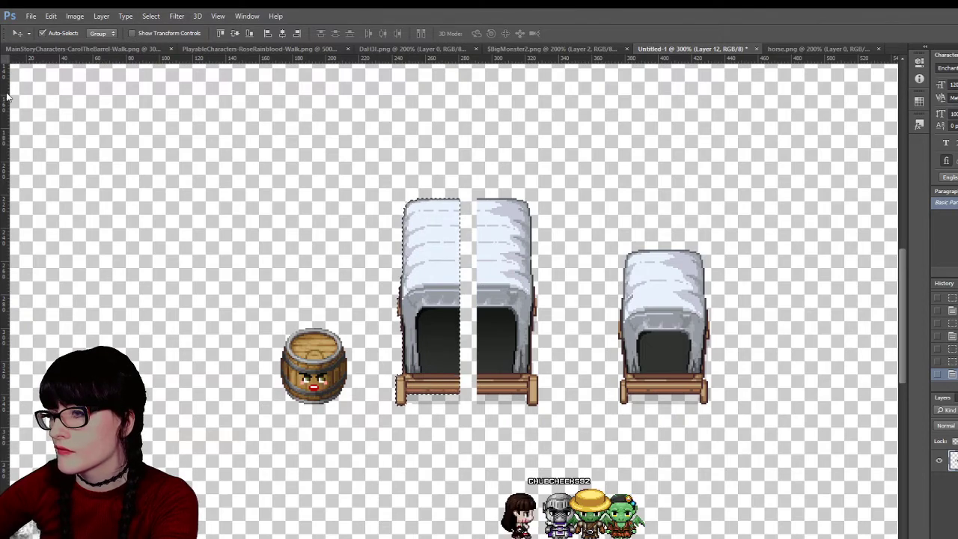
pyautogui.press('Left')
pyautogui.press('Left')
pyautogui.press('Left')
pyautogui.press('Left')
pyautogui.press('Left')
pyautogui.press('Left')
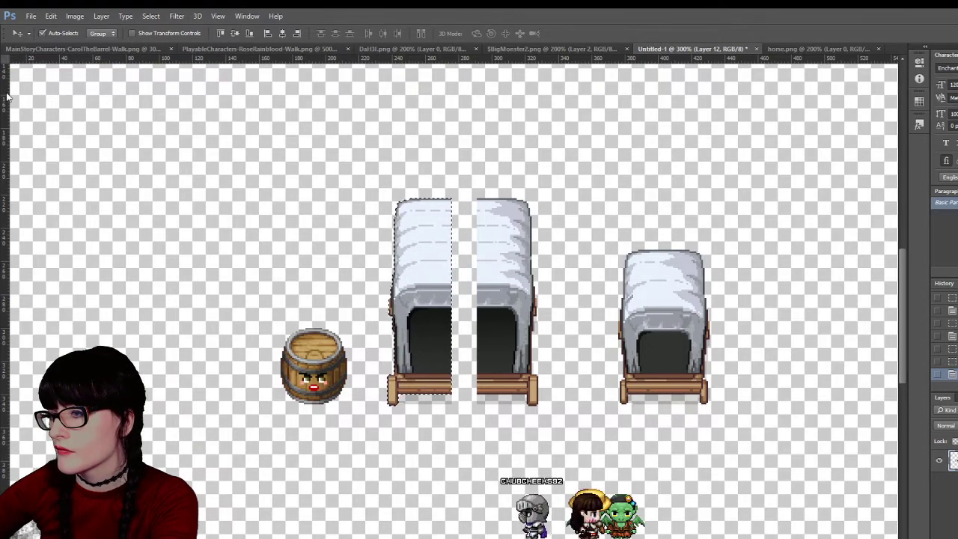
pyautogui.press('Left')
pyautogui.press('Left')
# Select the upper part of the cover across both wagon halves and raise it about 5 pixels
pyautogui.press('m')
pyautogui.moveTo(351, 150); pyautogui.dragTo(580, 233)
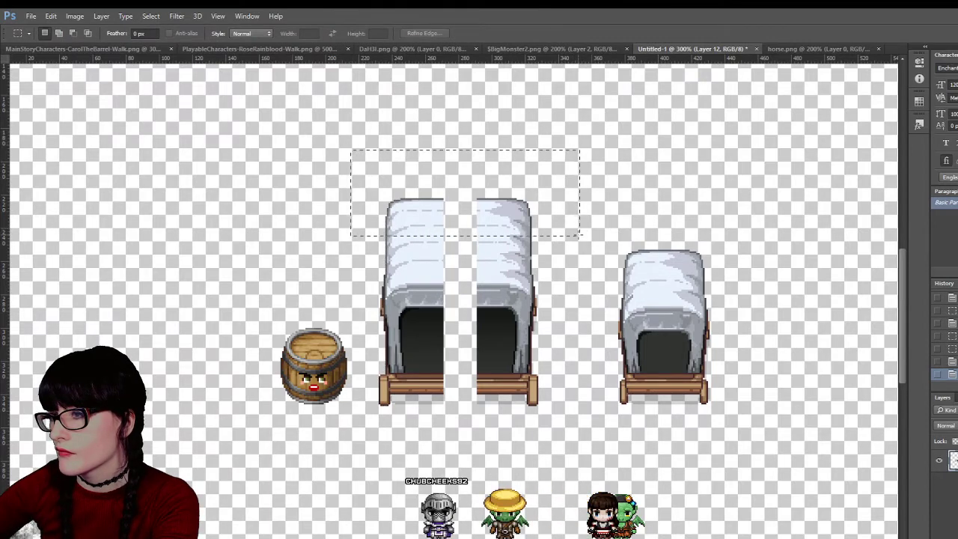
pyautogui.moveTo(579, 236); pyautogui.dragTo(582, 242)
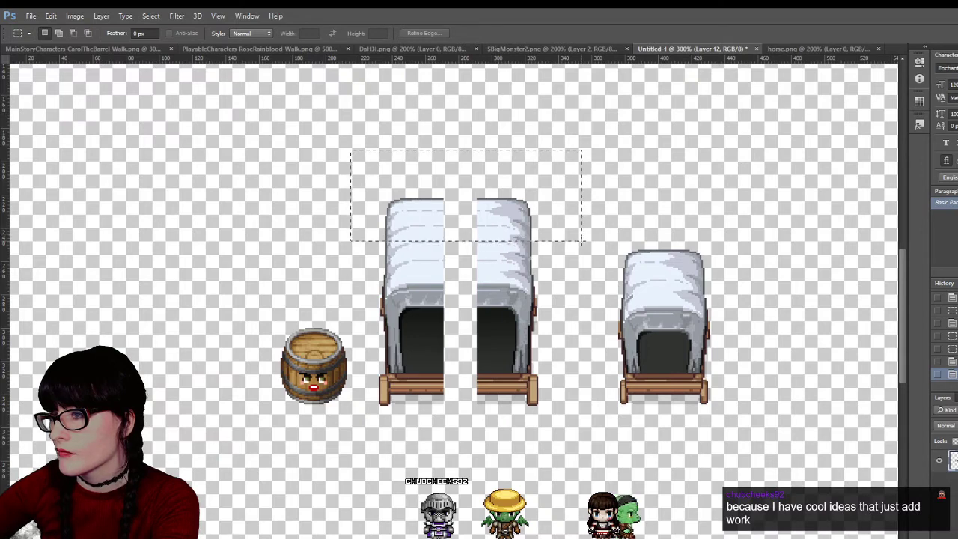
pyautogui.press('v')
pyautogui.press('Up')
pyautogui.press('Up')
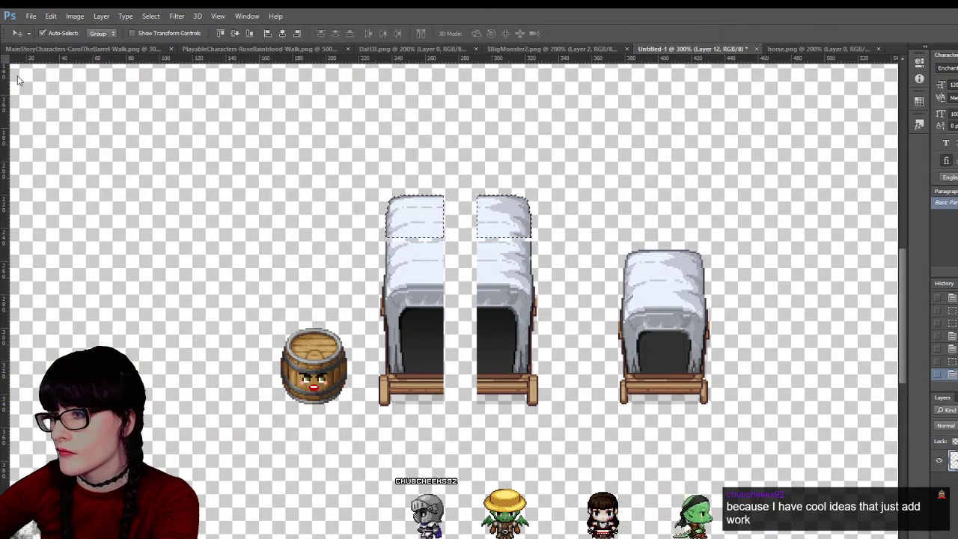
# Select the cover down to the fold below the first horizontal gap and raise it about 5 pixels
pyautogui.press('m')
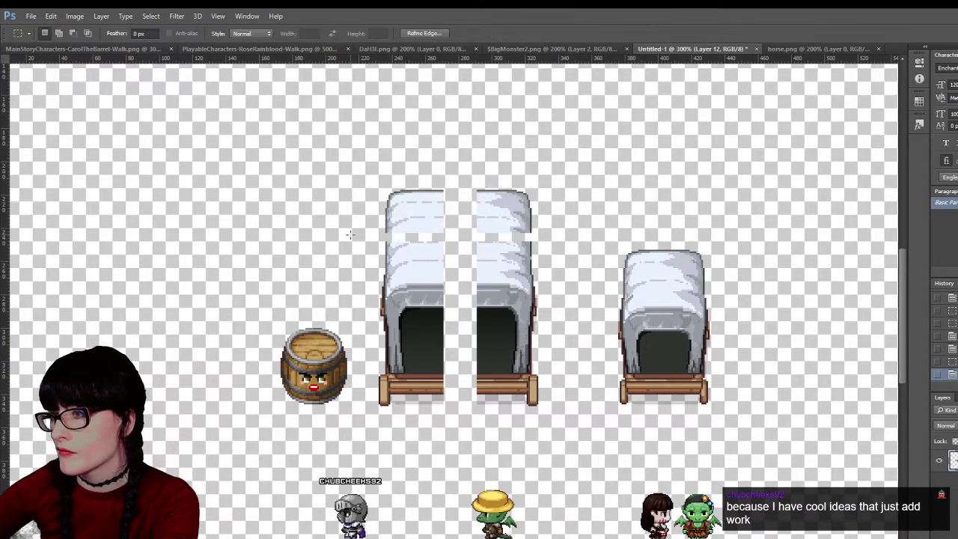
pyautogui.moveTo(339, 161); pyautogui.dragTo(579, 259)
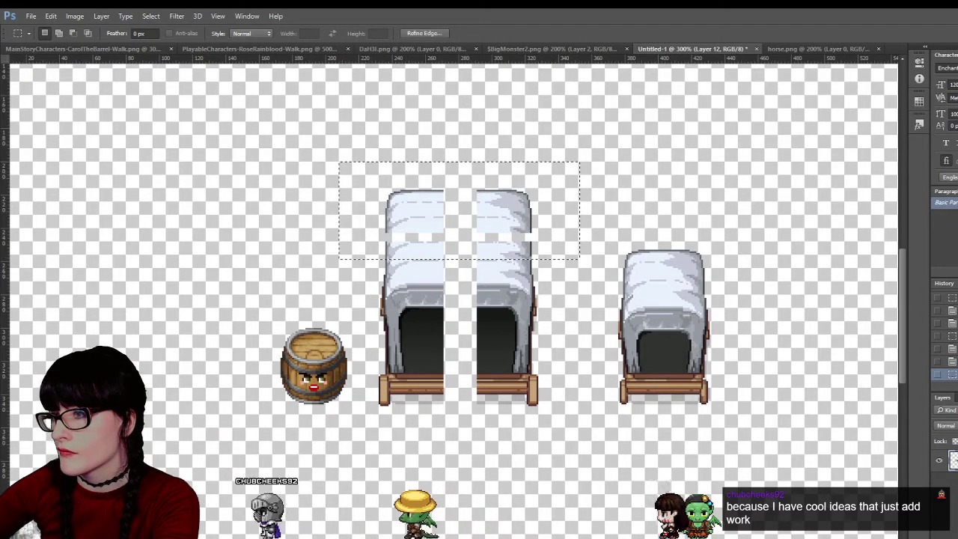
pyautogui.press('v')
pyautogui.press('Up')
pyautogui.press('Up')
pyautogui.press('Up')
pyautogui.press('Up')
pyautogui.press('Up')
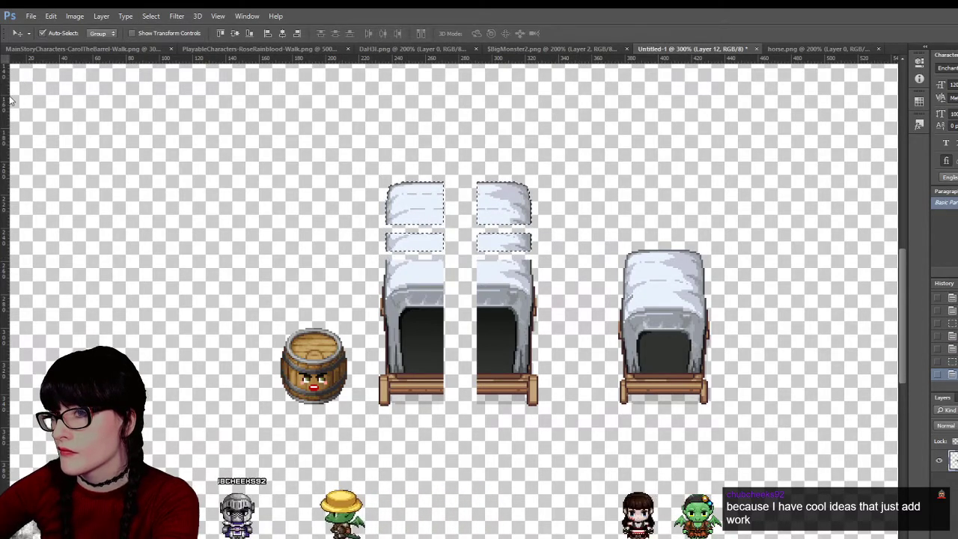
# Select the topmost cover section above its first fold, raise it about 5 pixels to add another horizontal gap, and deselect
pyautogui.press('m')
pyautogui.click(269, 151)
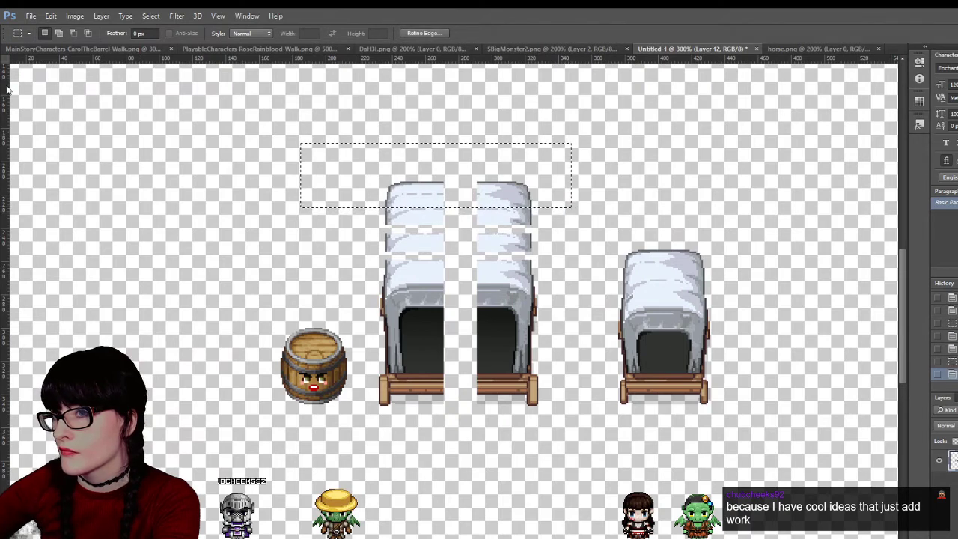
pyautogui.hotkey('ctrl', 'Up')
pyautogui.hotkey('ctrl', 'Up')
pyautogui.hotkey('ctrl', 'Up')
pyautogui.hotkey('ctrl', 'd')
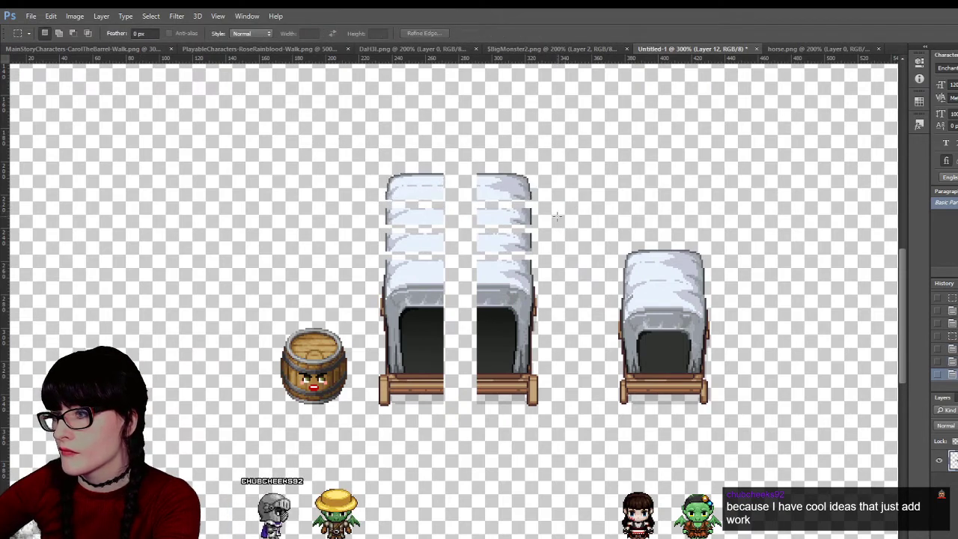
# Select the thin rounded top edge of the cover, raise it about 5 pixels, and deselect
pyautogui.moveTo(351, 146); pyautogui.dragTo(555, 185)
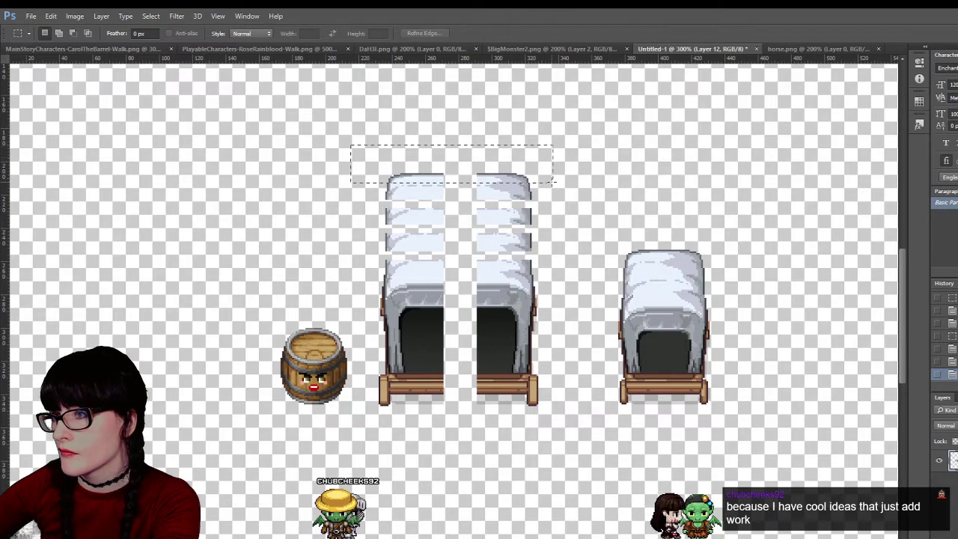
pyautogui.hotkey('ctrl', 'Up')
pyautogui.hotkey('ctrl', 'Up')
pyautogui.hotkey('ctrl', 'Up')
pyautogui.hotkey('ctrl', 'Up')
pyautogui.hotkey('ctrl', 'Up')
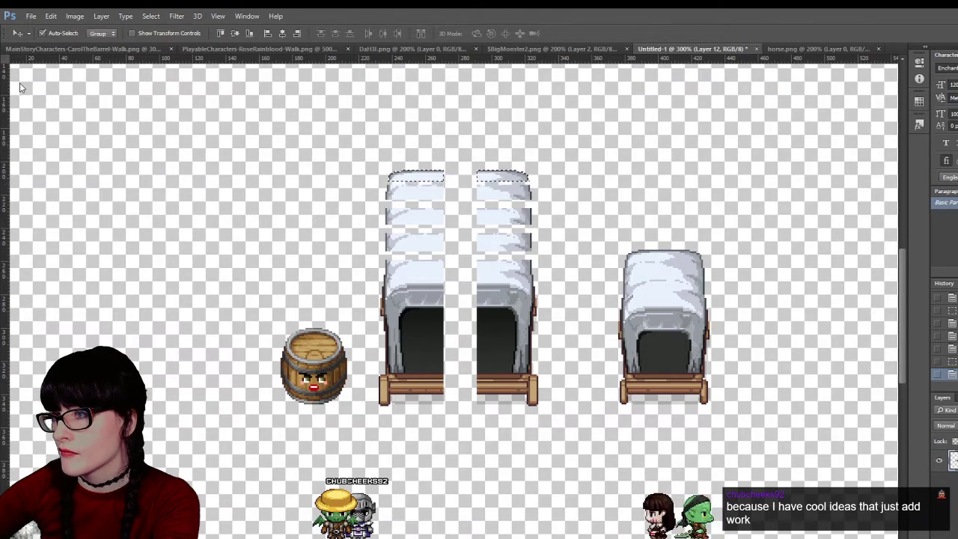
pyautogui.hotkey('ctrl', 'd')
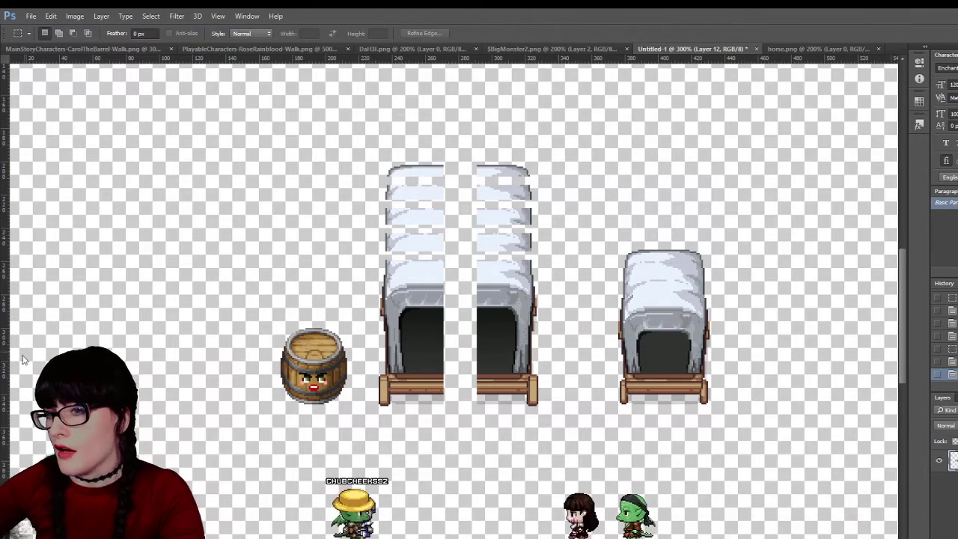
# Compare the stretched wagon with and without its last cover shift by undoing and restoring it
pyautogui.press('z')
pyautogui.keyDown('alt'); pyautogui.click(435, 296); pyautogui.keyUp('alt')
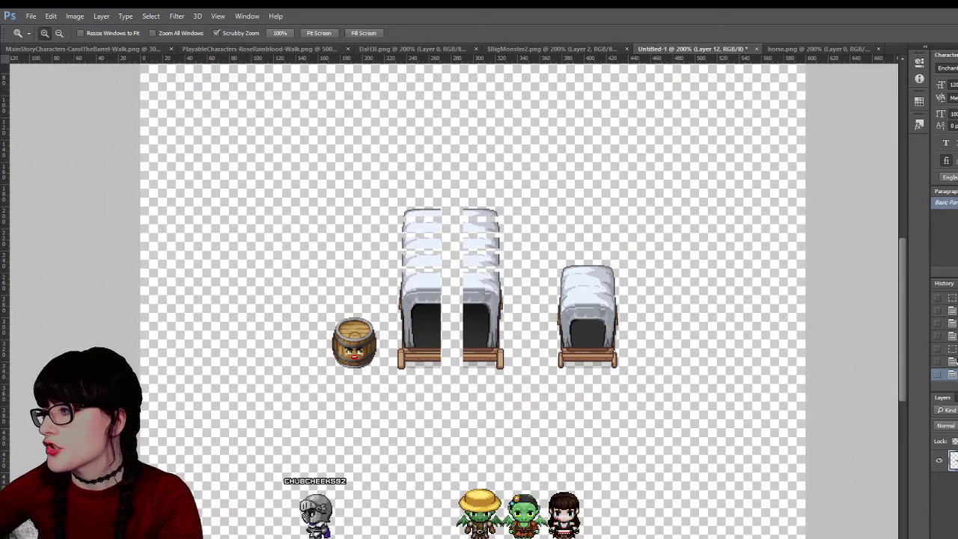
pyautogui.hotkey('ctrl', 'z')
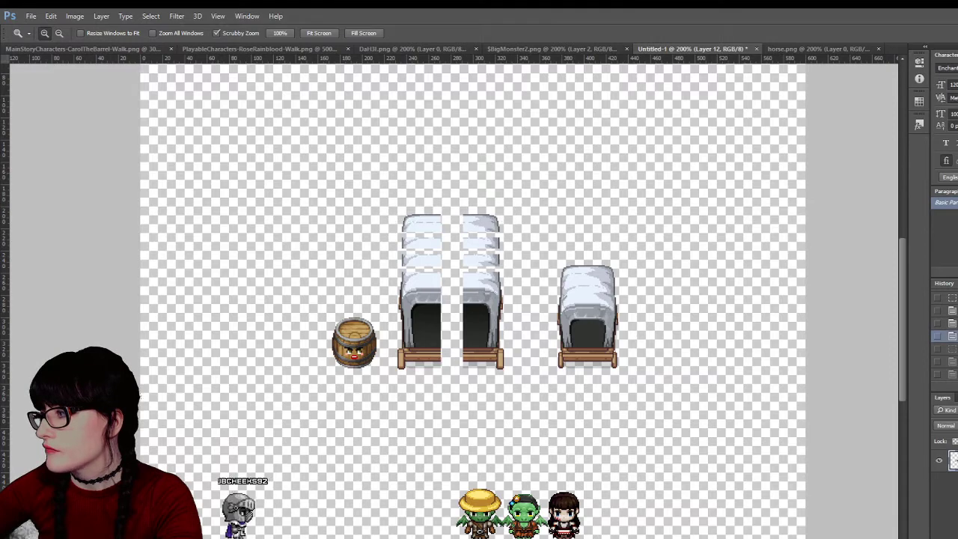
pyautogui.hotkey('ctrl', 'z')
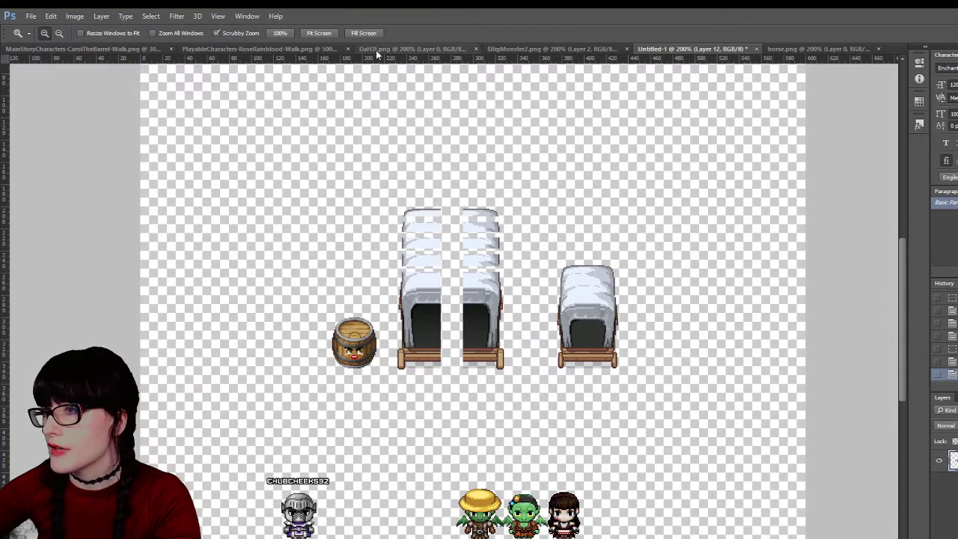
# Copy the middle wagon of the first row from $BigMonster2.png and paste it into Untitled-1
pyautogui.click(420, 49)
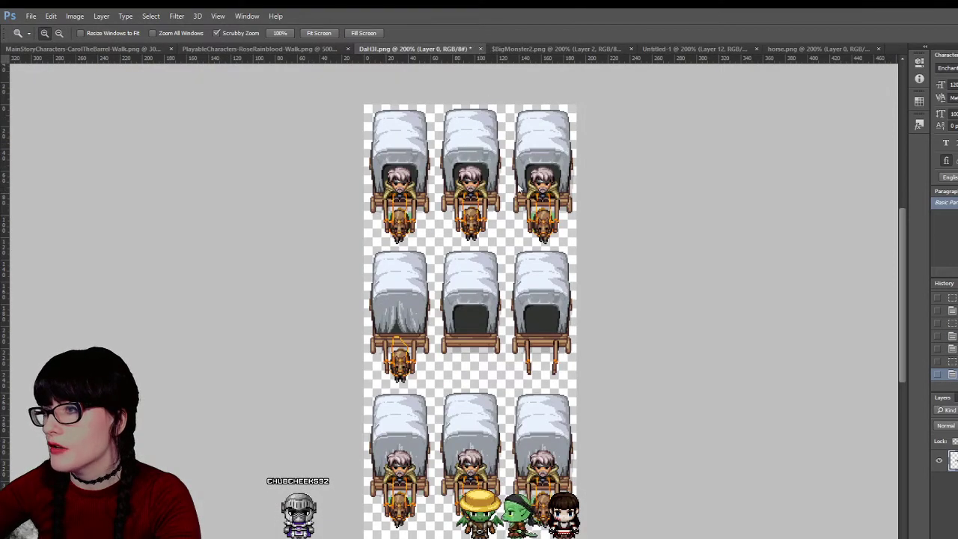
pyautogui.click(515, 48)
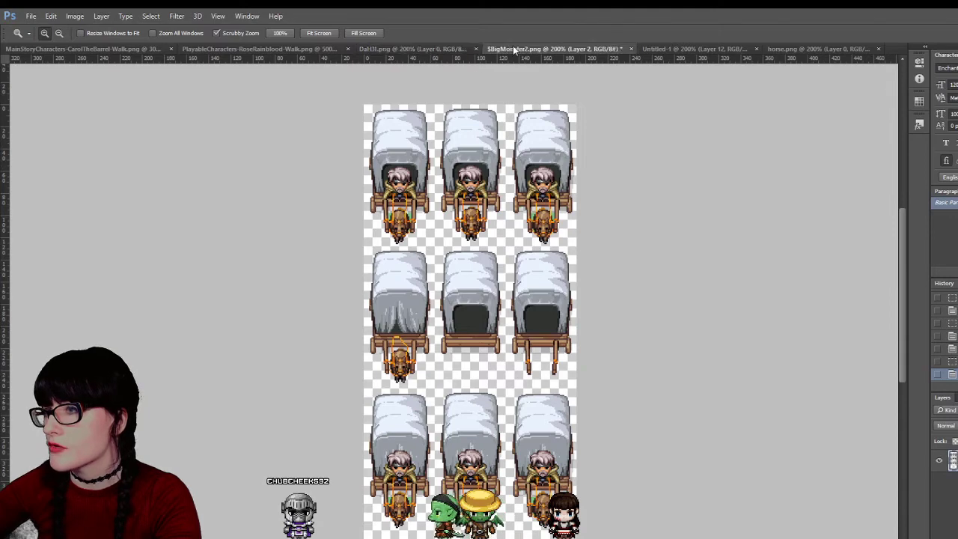
pyautogui.press('m')
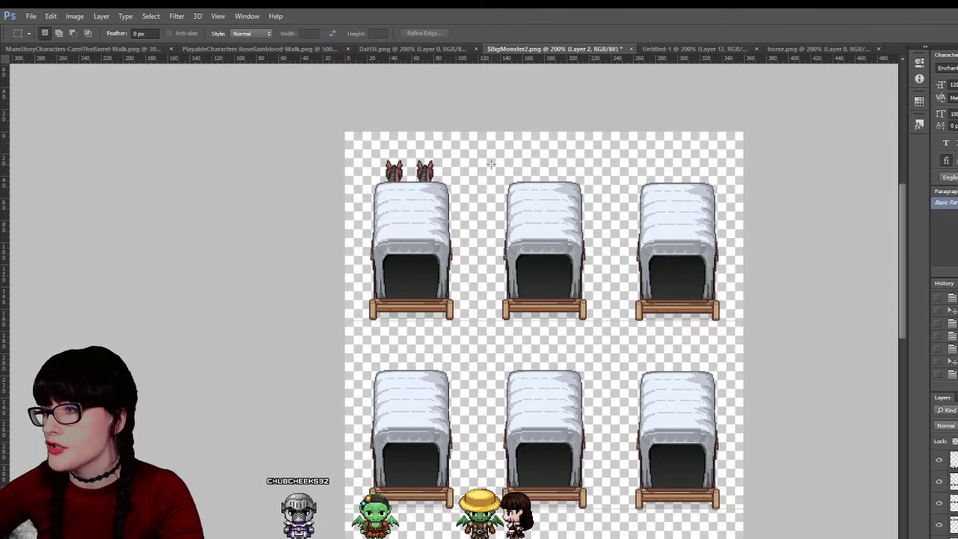
pyautogui.moveTo(606, 330); pyautogui.dragTo(603, 331)
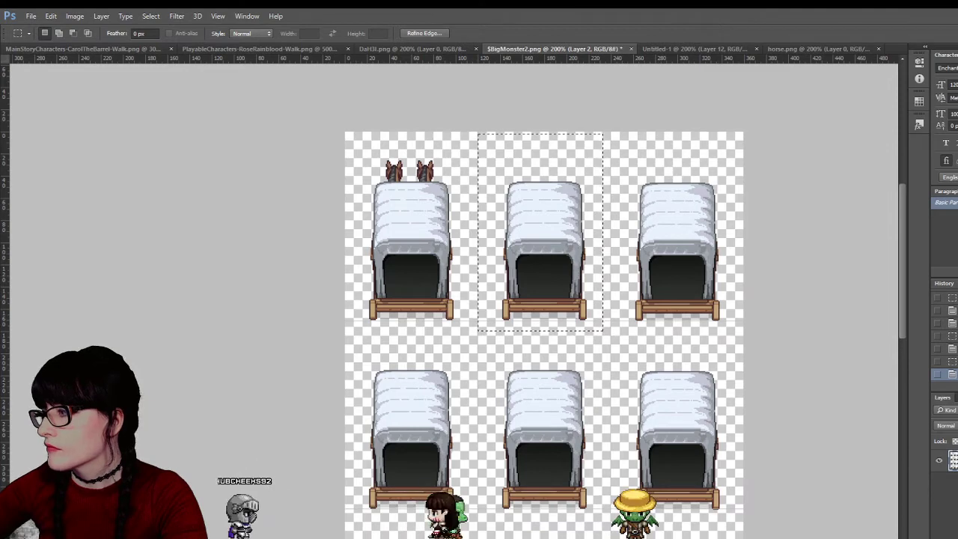
pyautogui.hotkey('ctrl', 'z')
pyautogui.click(658, 49)
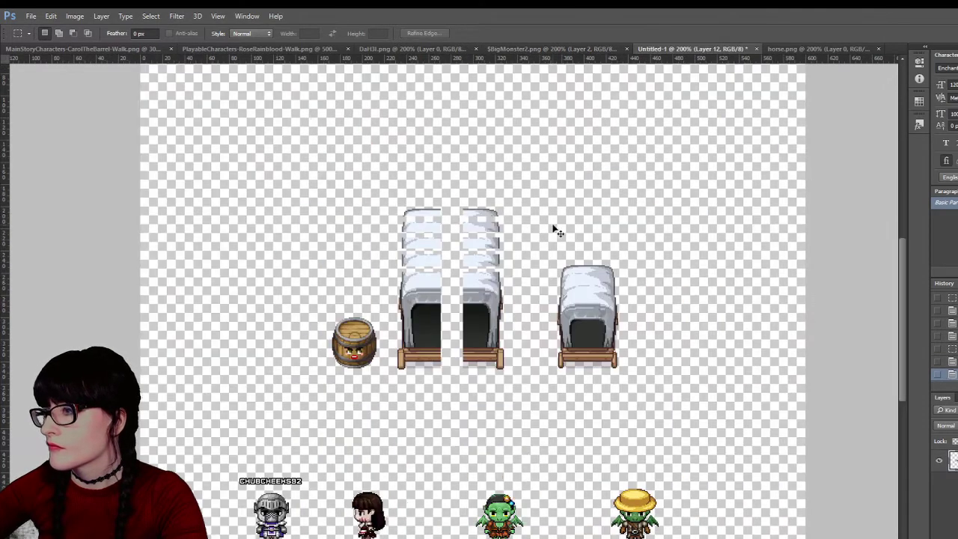
pyautogui.hotkey('ctrl', 'v')
pyautogui.press('v')
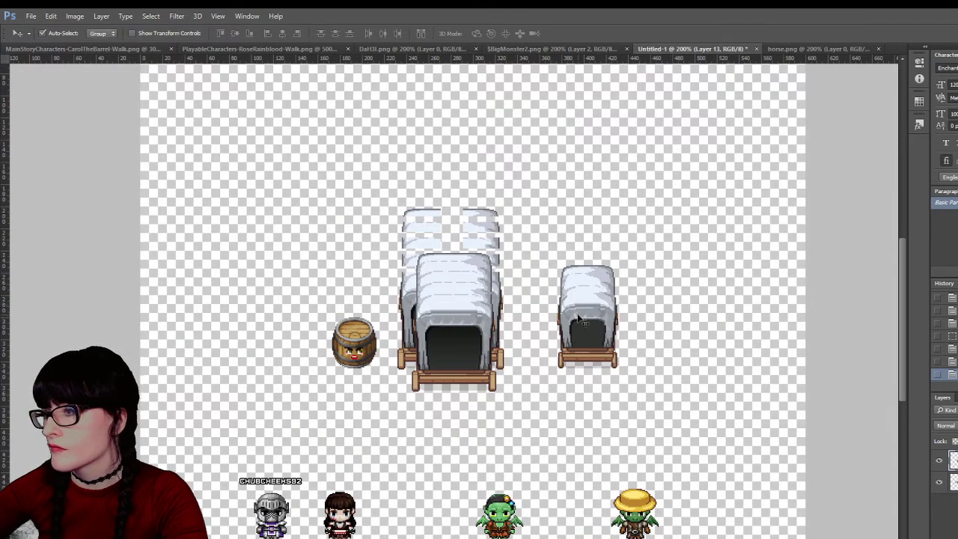
# Place the pasted wagon to the left of the barrel and shift the barrel and original wagons right to make room
pyautogui.moveTo(579, 318); pyautogui.dragTo(660, 329)
pyautogui.hotkey('ctrl', 'z')
pyautogui.moveTo(458, 344); pyautogui.dragTo(313, 319)
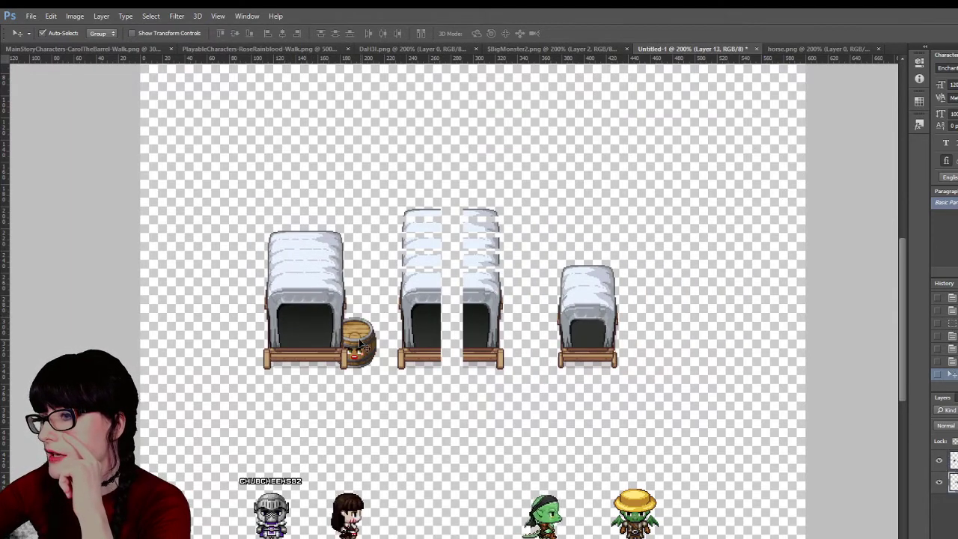
pyautogui.moveTo(363, 346); pyautogui.dragTo(397, 346)
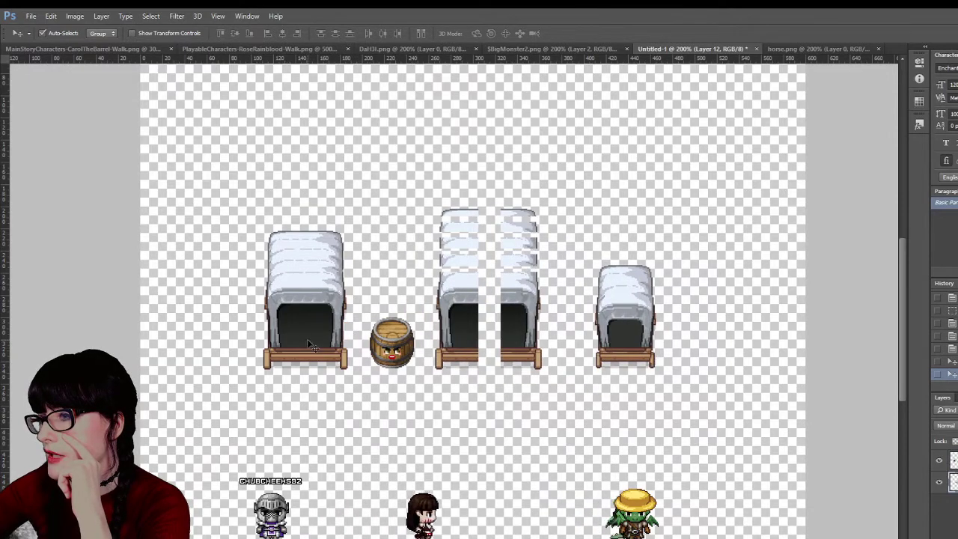
pyautogui.moveTo(308, 342)
pyautogui.mouseDown()
pyautogui.moveTo(599, 336)
pyautogui.moveTo(311, 342)
pyautogui.mouseUp()
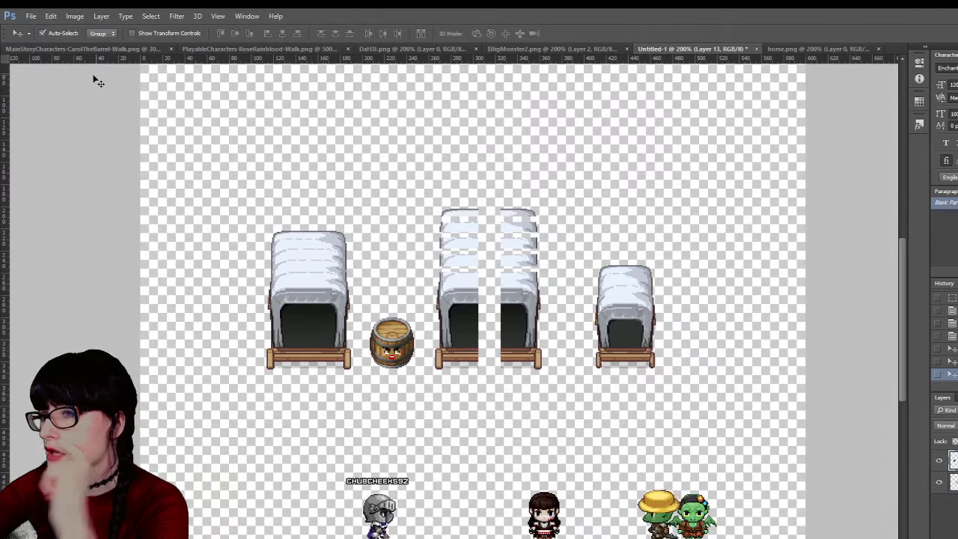
# Select the small wagon alone and move it farther right, leaving a wagon-wide space beside the split wagon
pyautogui.press('m')
pyautogui.moveTo(578, 200); pyautogui.dragTo(779, 416)
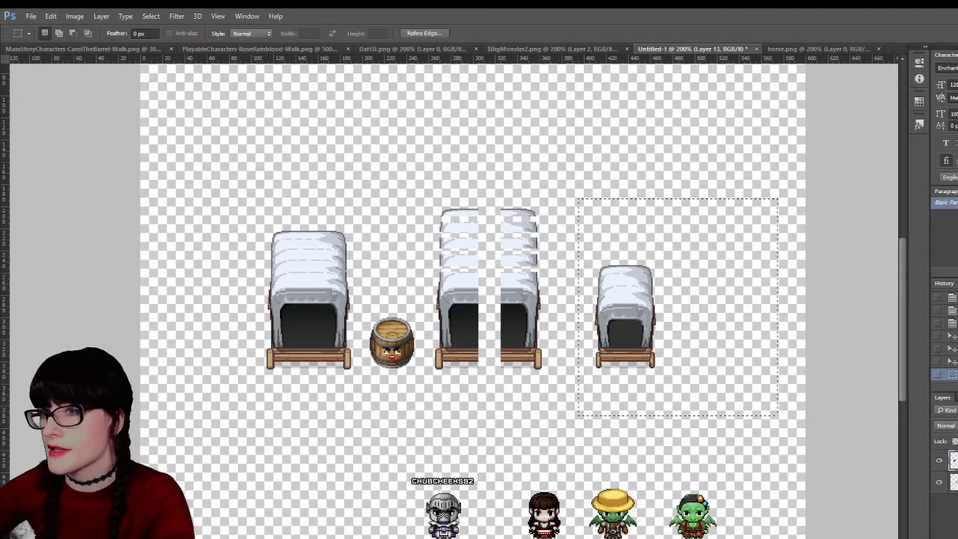
pyautogui.press('v')
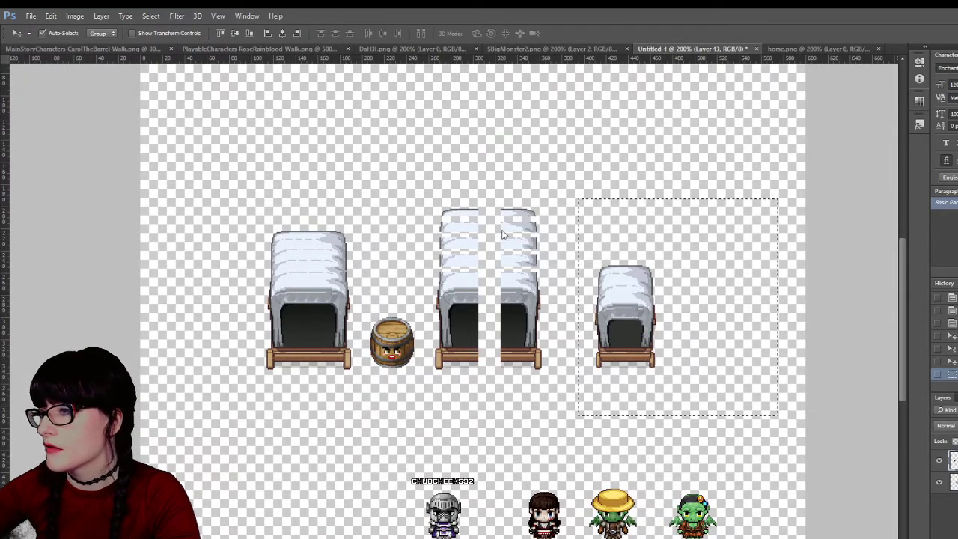
pyautogui.moveTo(626, 317); pyautogui.dragTo(734, 320)
pyautogui.click(38, 98)
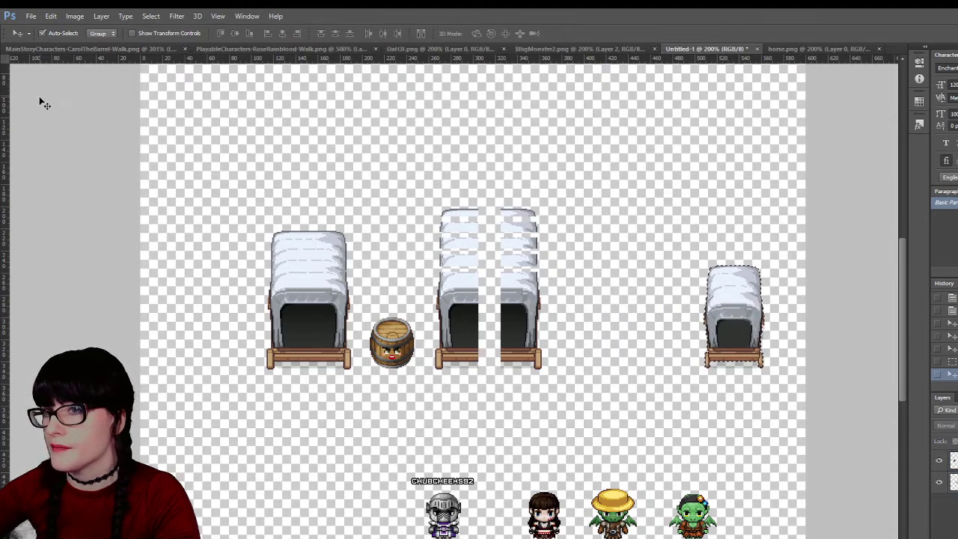
# Move the pasted mid-sized wagon between the split wagon and the small one, then nudge it 3 pixels left
pyautogui.press('m')
pyautogui.press('v')
pyautogui.moveTo(295, 312); pyautogui.dragTo(615, 316)
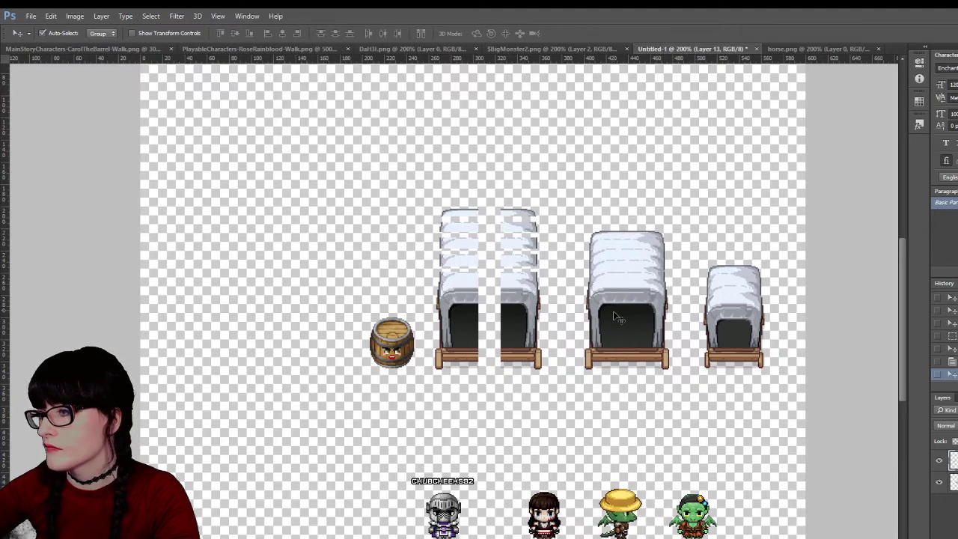
pyautogui.press('Left')
pyautogui.press('Left')
pyautogui.press('Left')
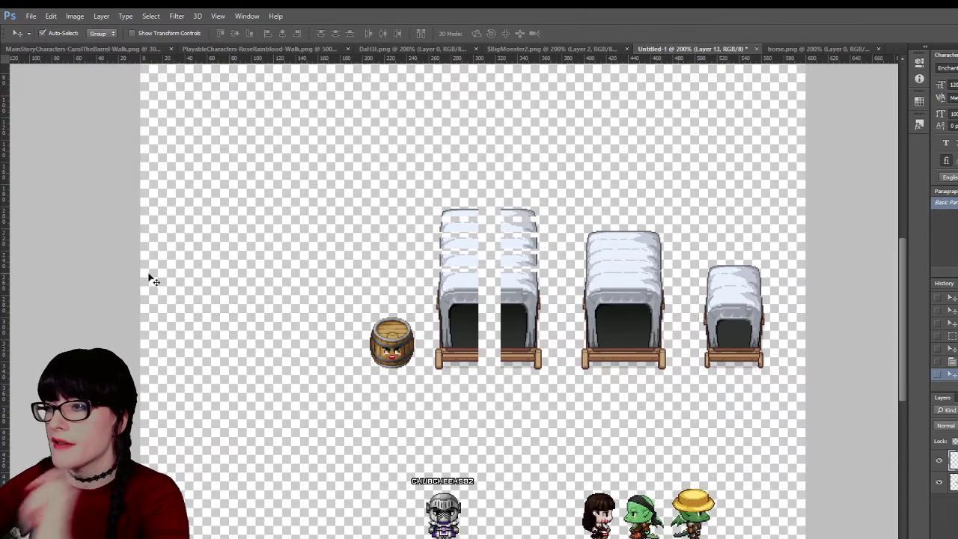
pyautogui.press('z')
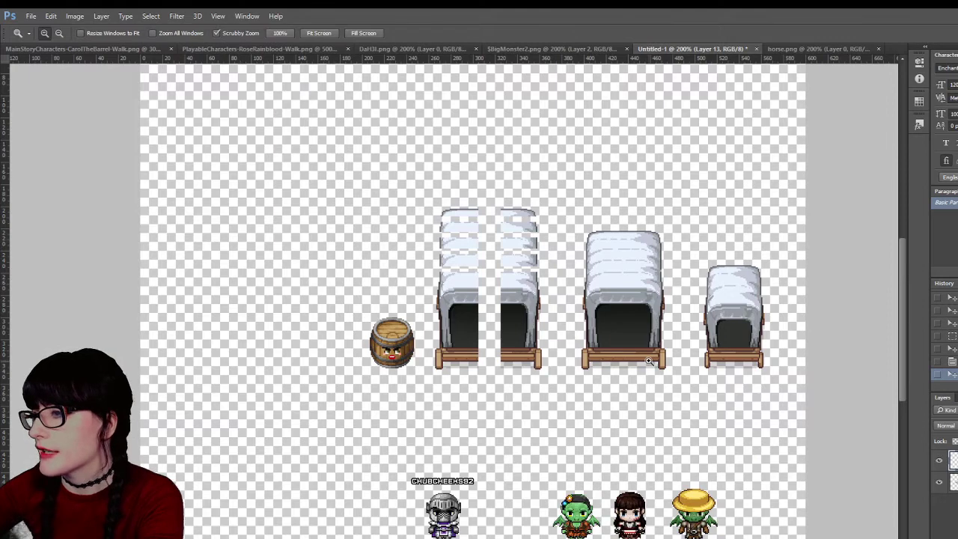
pyautogui.press('v')
pyautogui.moveTo(738, 300)
pyautogui.mouseDown()
pyautogui.moveTo(700, 295)
pyautogui.moveTo(724, 300)
pyautogui.mouseUp()
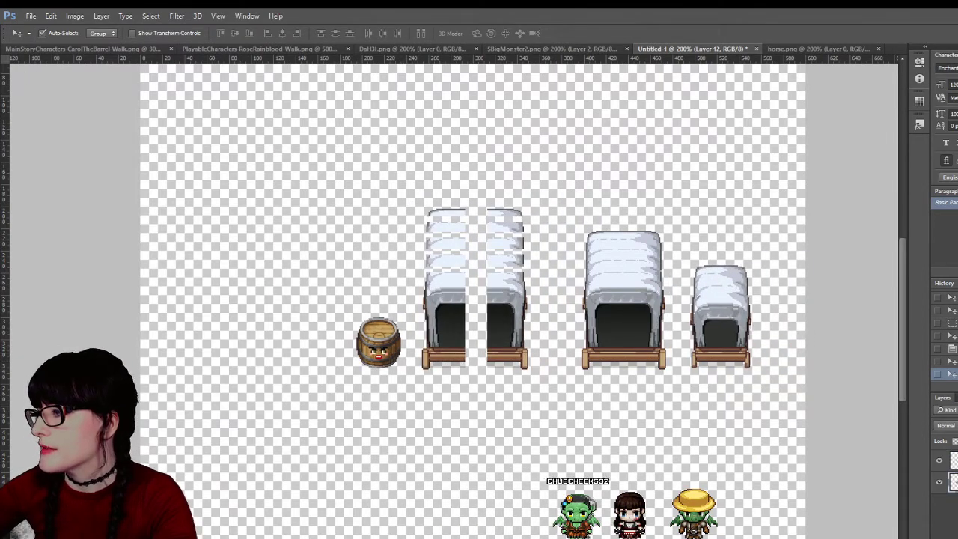
pyautogui.hotkey('ctrl', 'z')
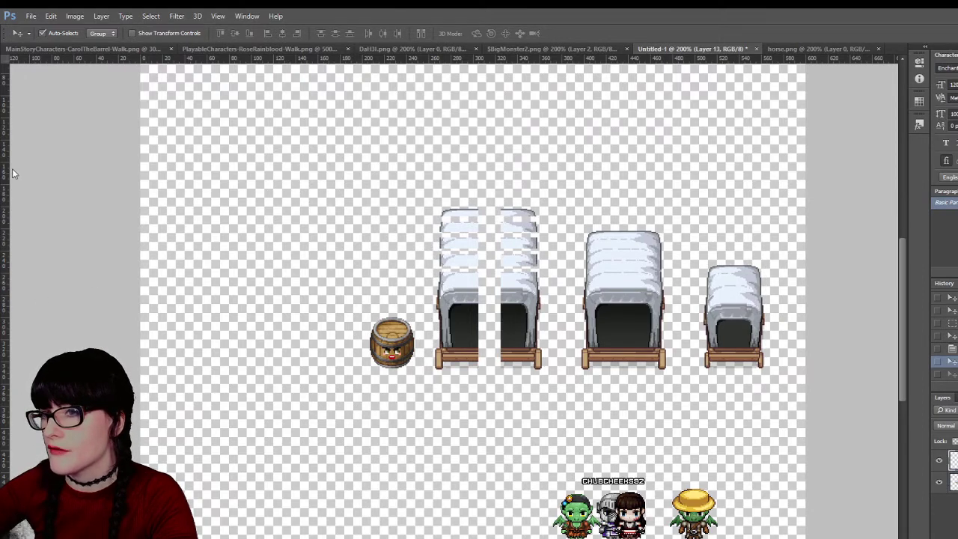
# Select the split wagon from its cover top to mid-opening on Layer 12, raise it about 10 pixels, and deselect
pyautogui.press('m')
pyautogui.moveTo(432, 193); pyautogui.dragTo(555, 328)
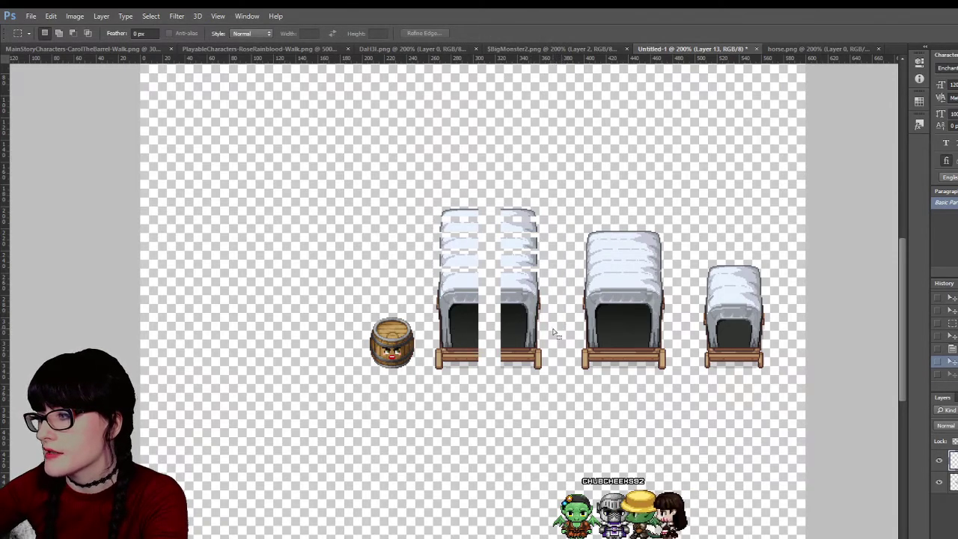
pyautogui.press('v')
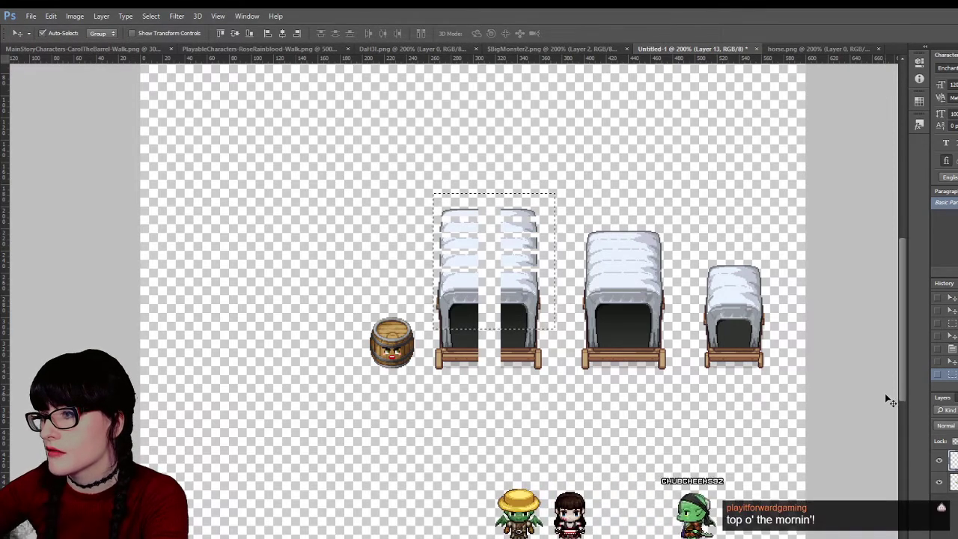
pyautogui.click(3, 96)
pyautogui.click(664, 417)
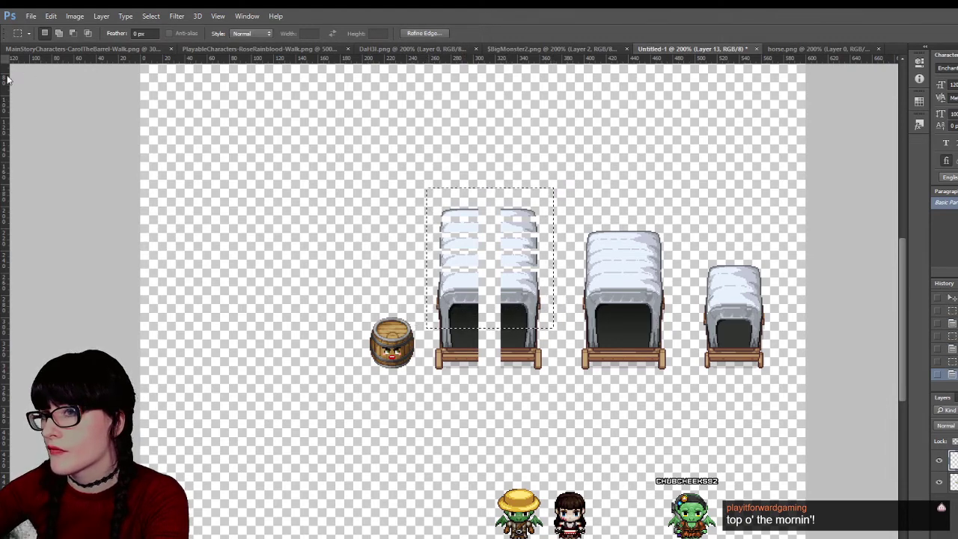
pyautogui.press('v')
pyautogui.click(935, 485)
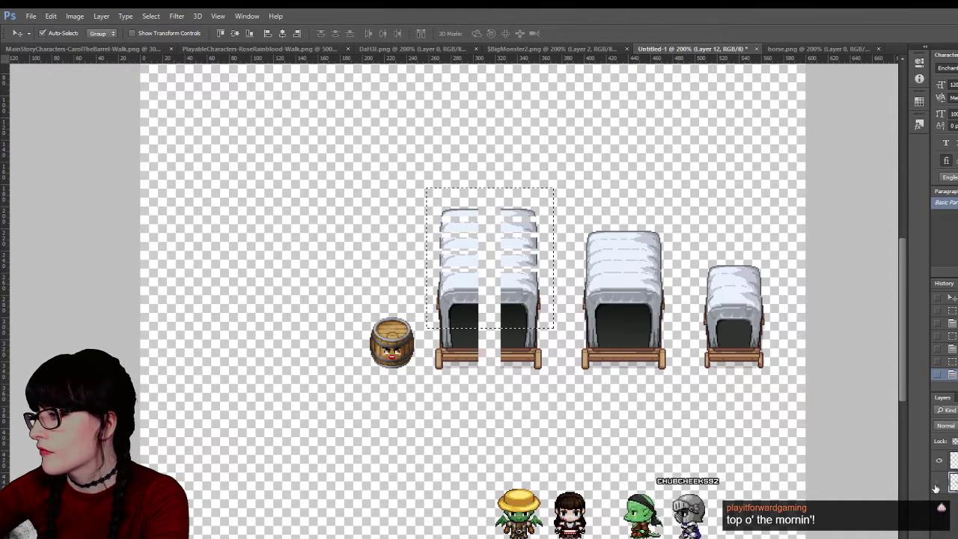
pyautogui.press('Up')
pyautogui.press('Up')
pyautogui.press('Up')
pyautogui.press('Up')
pyautogui.press('Up')
pyautogui.press('Up')
pyautogui.press('Up')
pyautogui.press('Up')
pyautogui.press('Up')
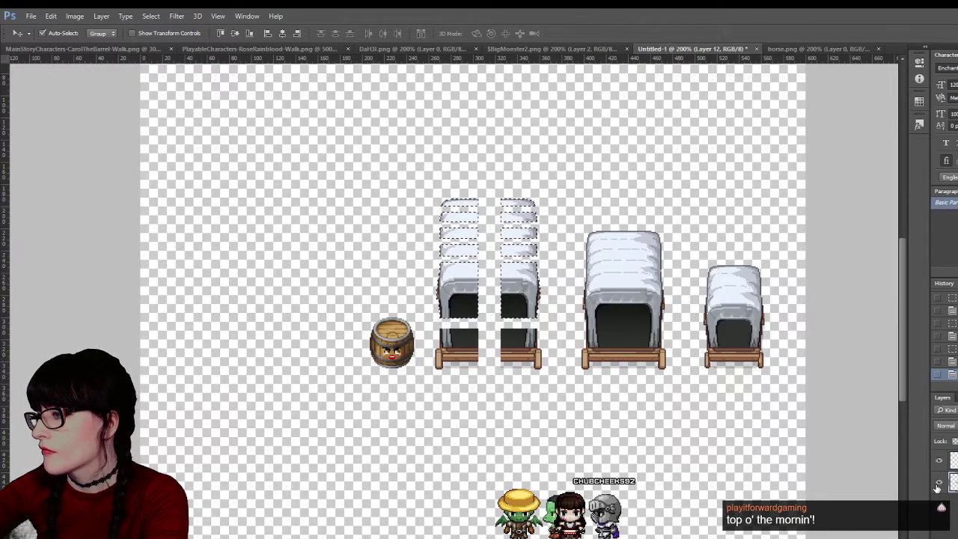
pyautogui.press('m')
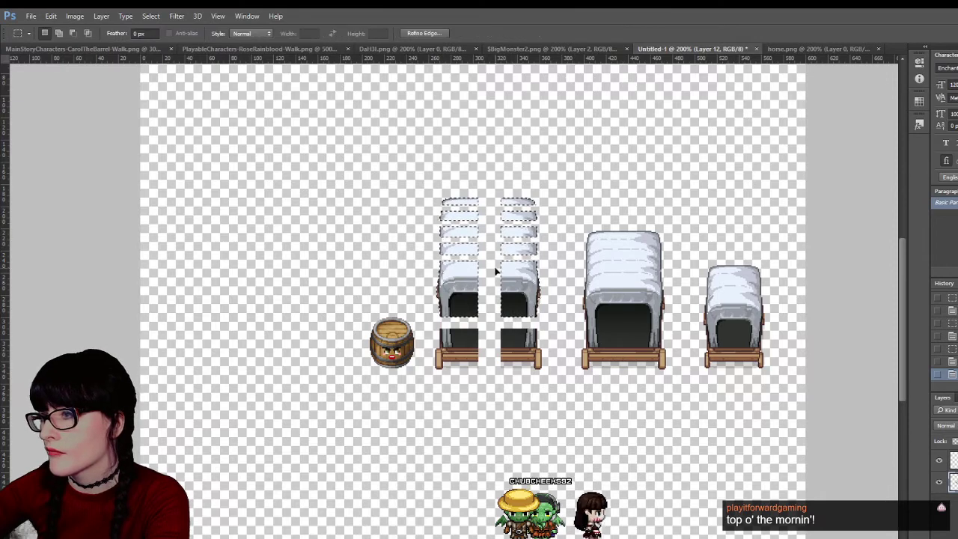
pyautogui.hotkey('ctrl', 'd')
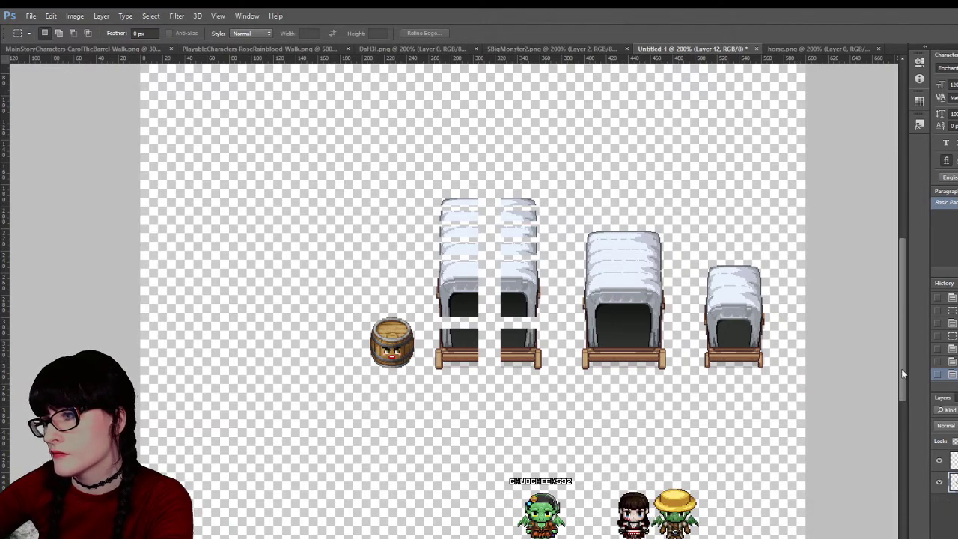
pyautogui.click(953, 364)
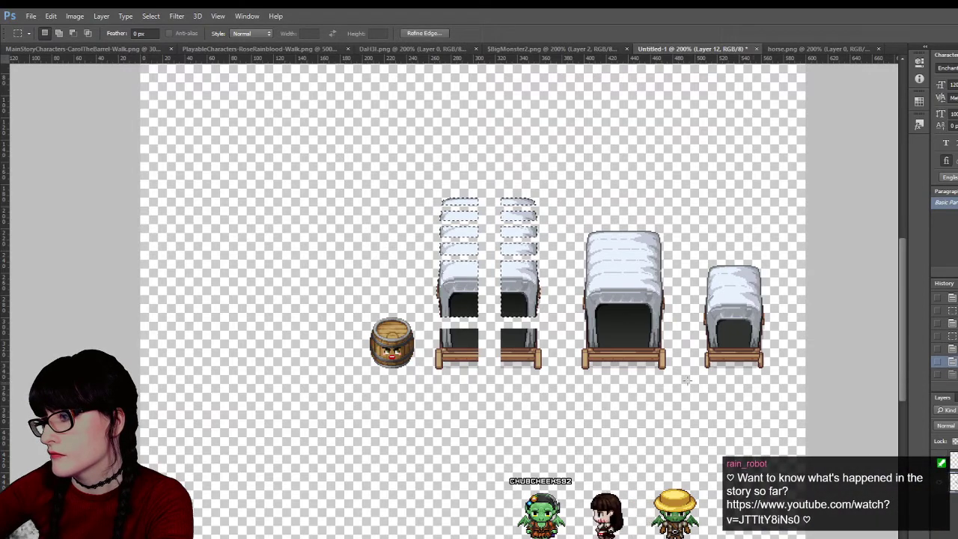
pyautogui.hotkey('ctrl', 'shift', 'z')
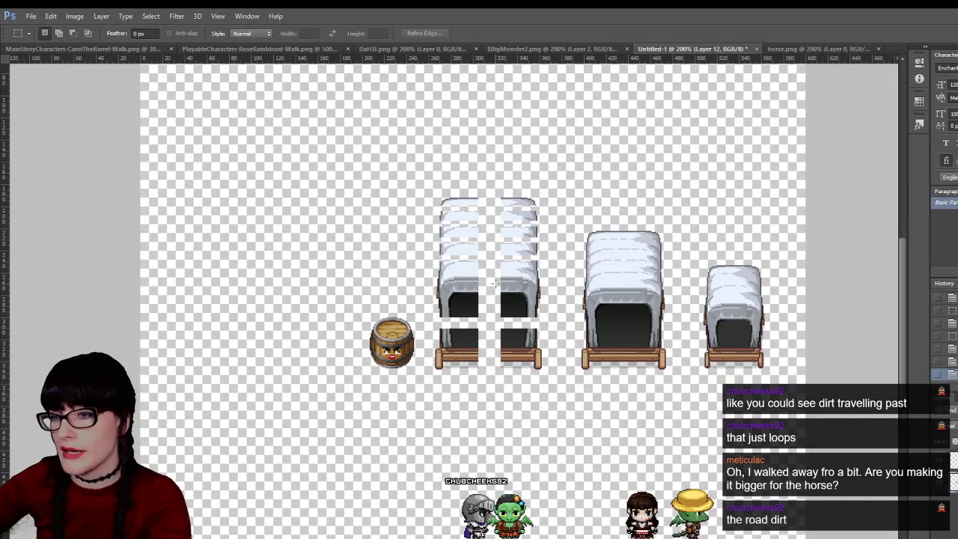
# Examine the split wagon's cover and dark opening up close, toggling the visibility of its layer
pyautogui.press('z')
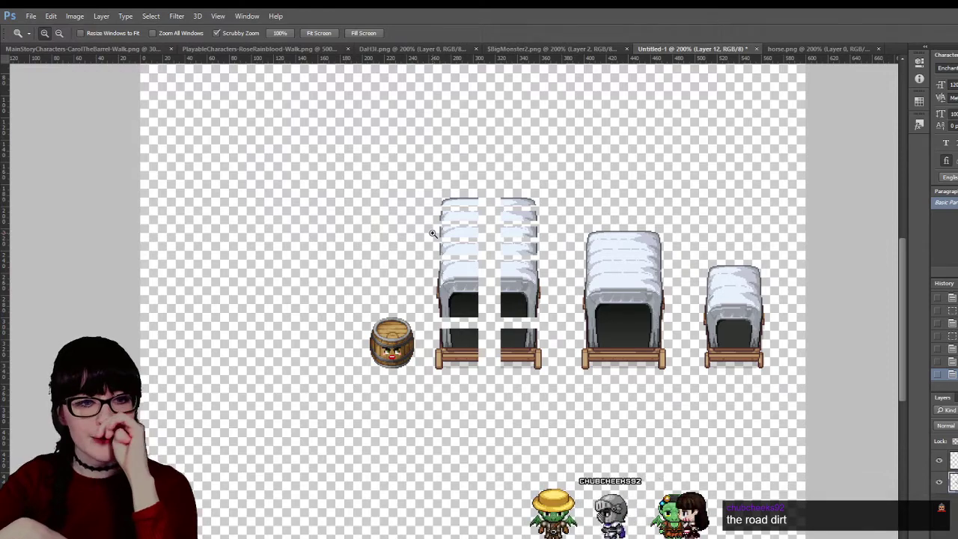
pyautogui.click(470, 242)
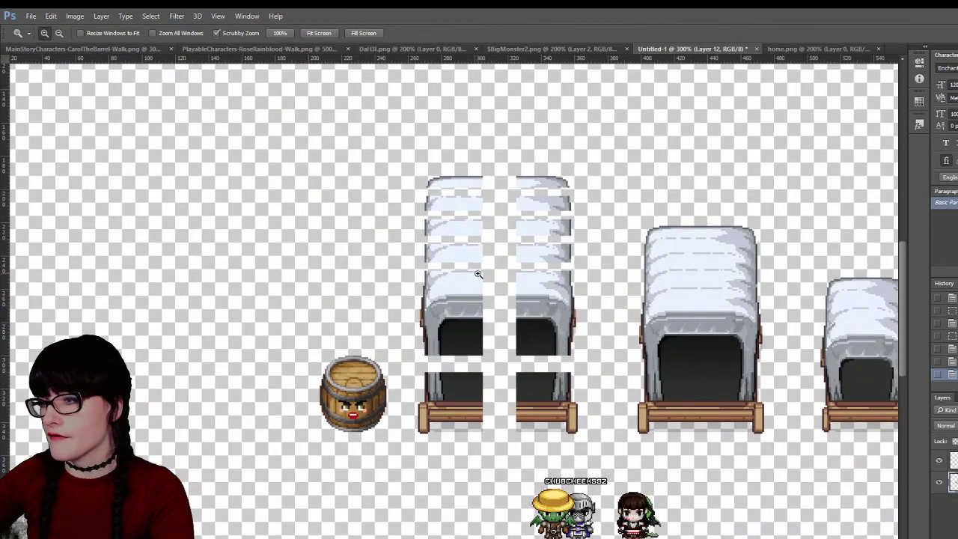
pyautogui.click(479, 274)
pyautogui.click(589, 371)
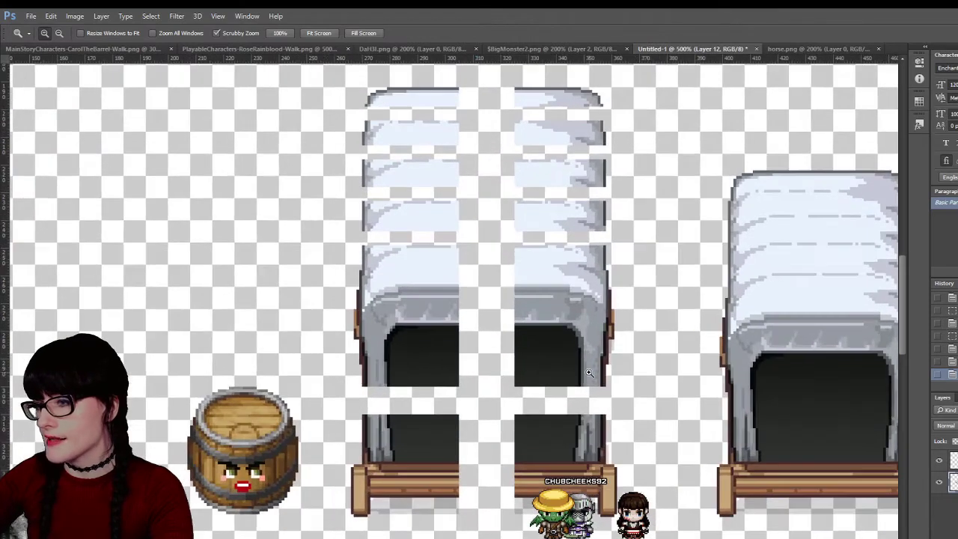
pyautogui.click(591, 370)
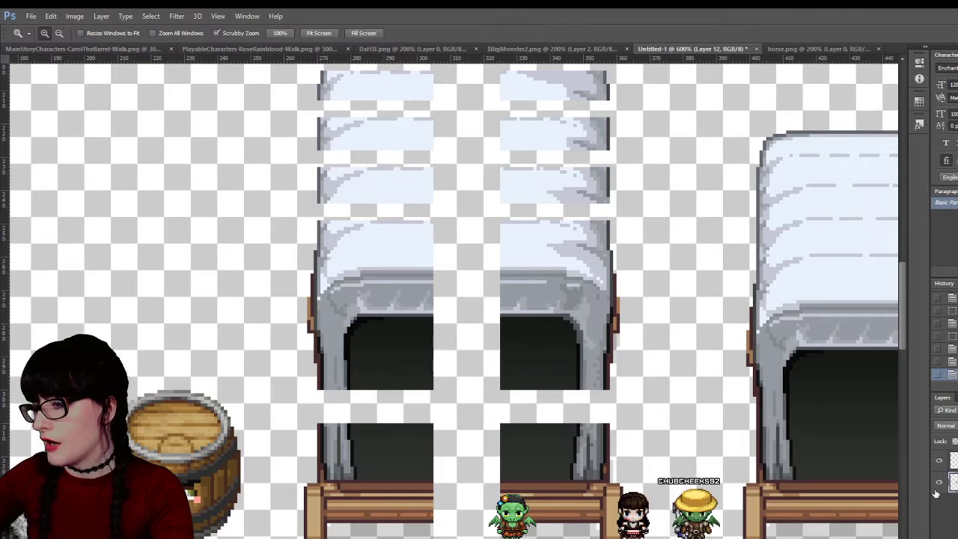
pyautogui.click(584, 401)
pyautogui.click(544, 395)
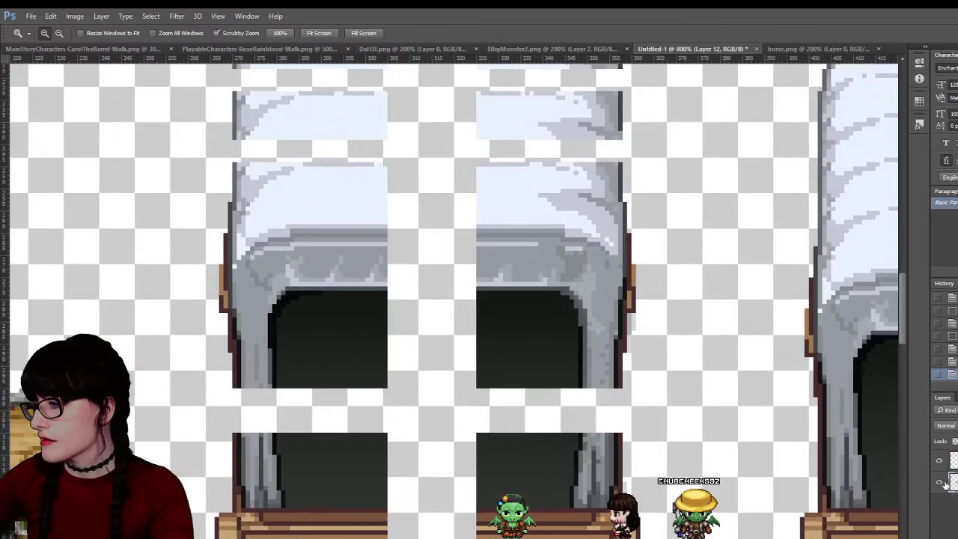
pyautogui.click(940, 483)
pyautogui.click(940, 483)
pyautogui.click(345, 361)
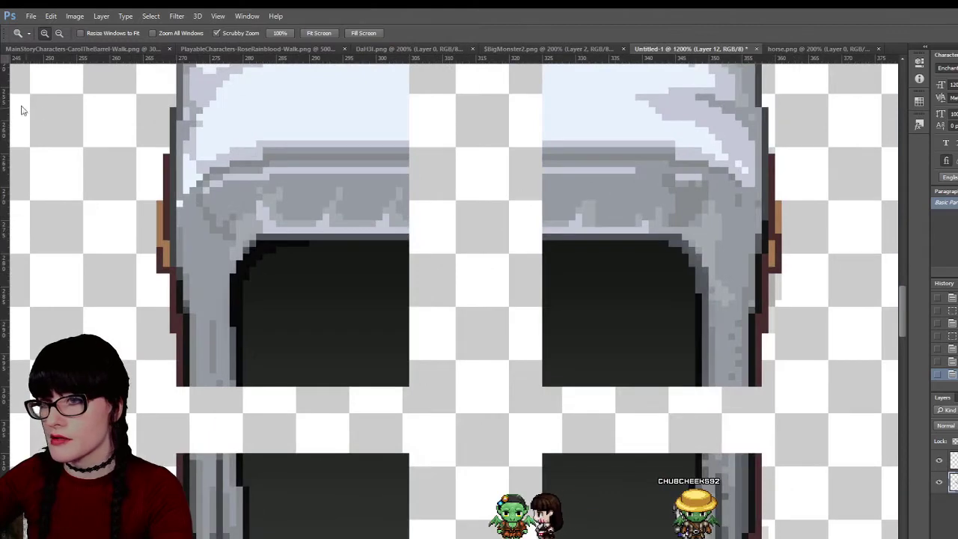
# Try to fill the horizontal gap across the wagon's dark opening on a new layer with a 500 px brush, and undo the fill
pyautogui.press('m')
pyautogui.scroll(-3, 241, 331)
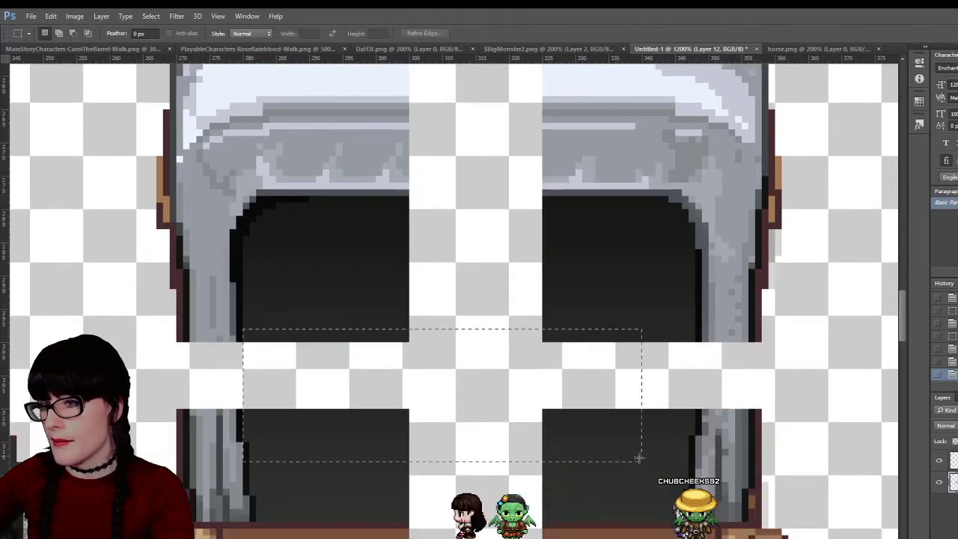
pyautogui.moveTo(638, 457); pyautogui.dragTo(694, 428)
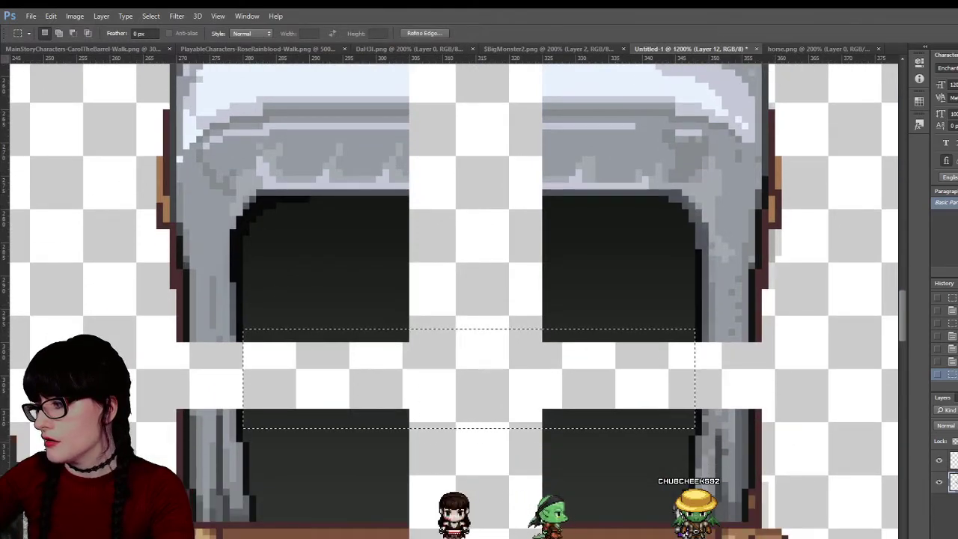
pyautogui.hotkey('ctrl', 'shift', 'alt', 'n')
pyautogui.click(17, 180)
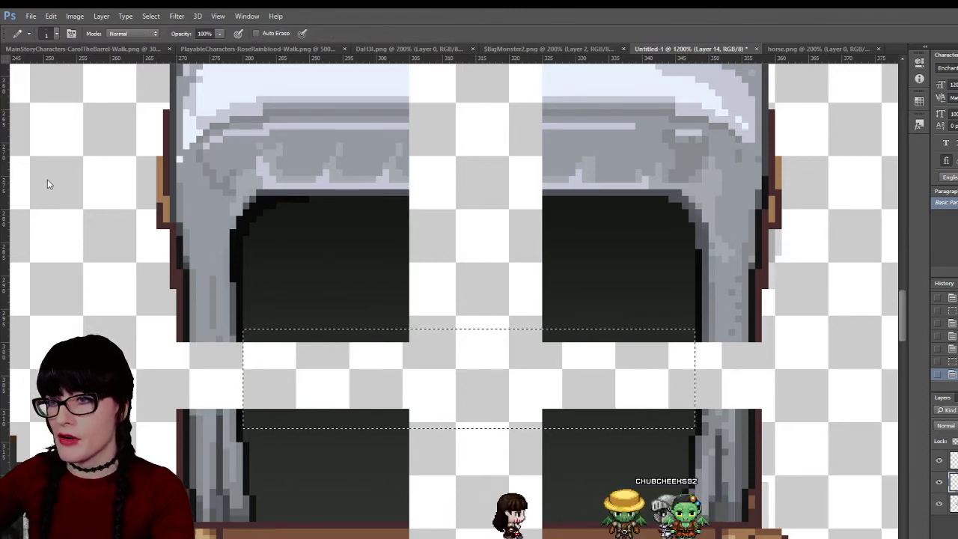
pyautogui.hotkey('shift', 'b')
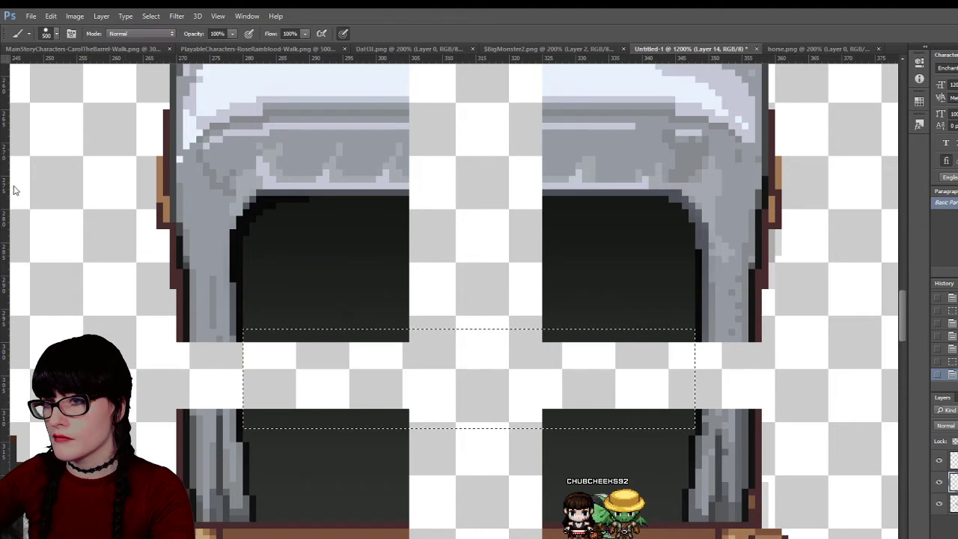
pyautogui.click(297, 288)
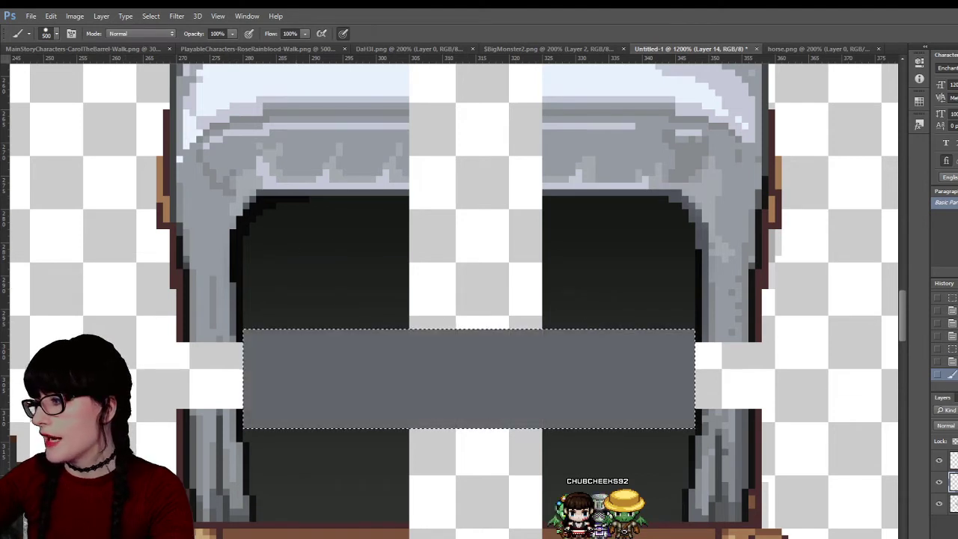
pyautogui.hotkey('ctrl', 'z')
# Select the vertical gap in the dark opening and fill it on a new layer with sampled dark grey using a 35 px brush
pyautogui.press('m')
pyautogui.click(431, 215)
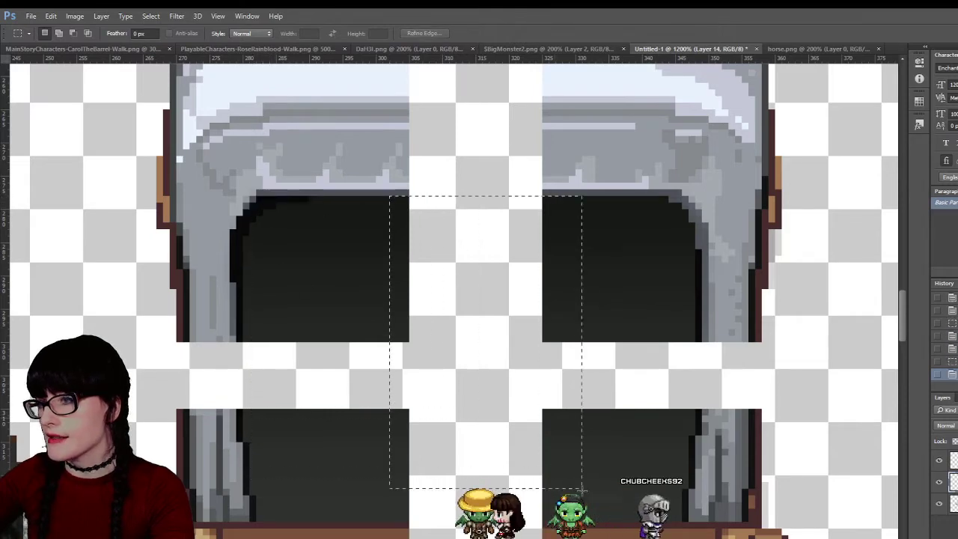
pyautogui.moveTo(583, 489); pyautogui.dragTo(595, 522)
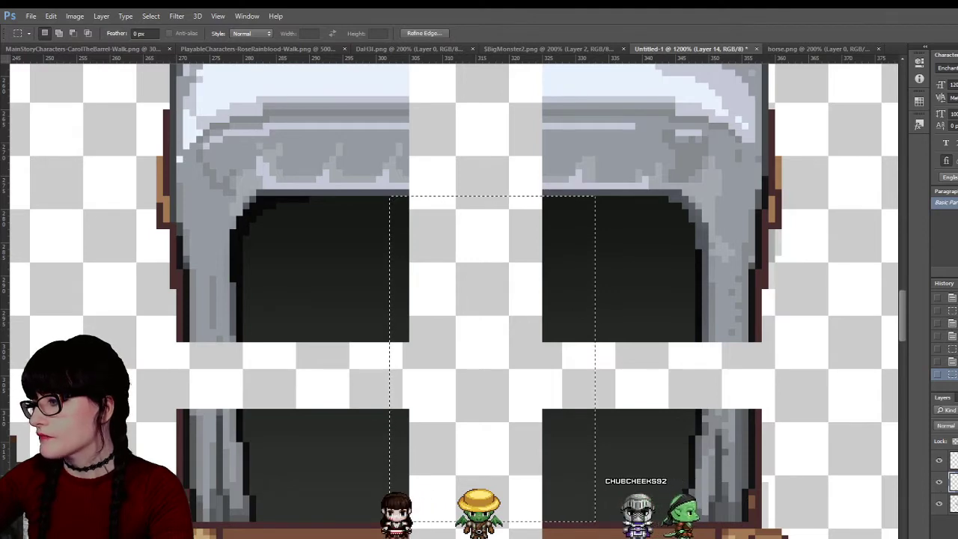
pyautogui.hotkey('ctrl', 'shift', 'alt', 'n')
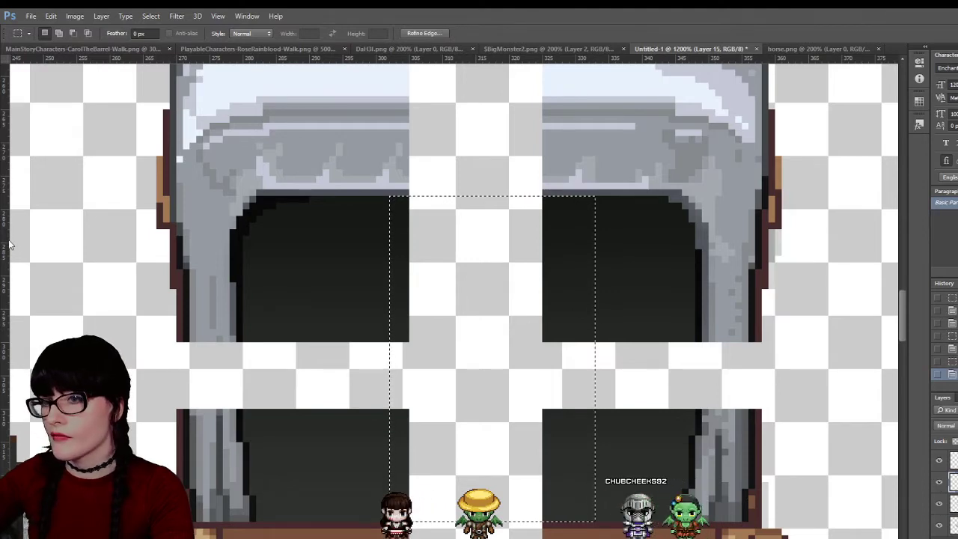
pyautogui.press('i')
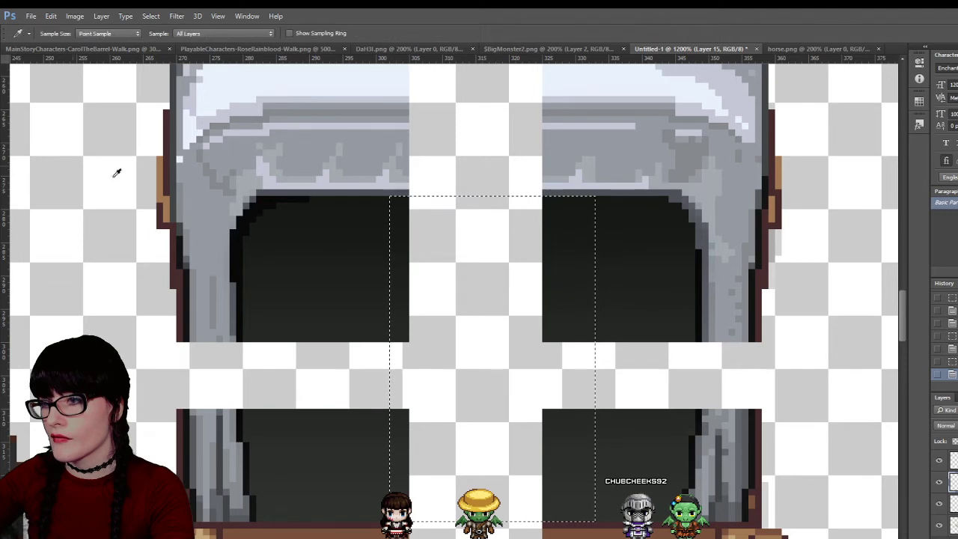
pyautogui.press('b')
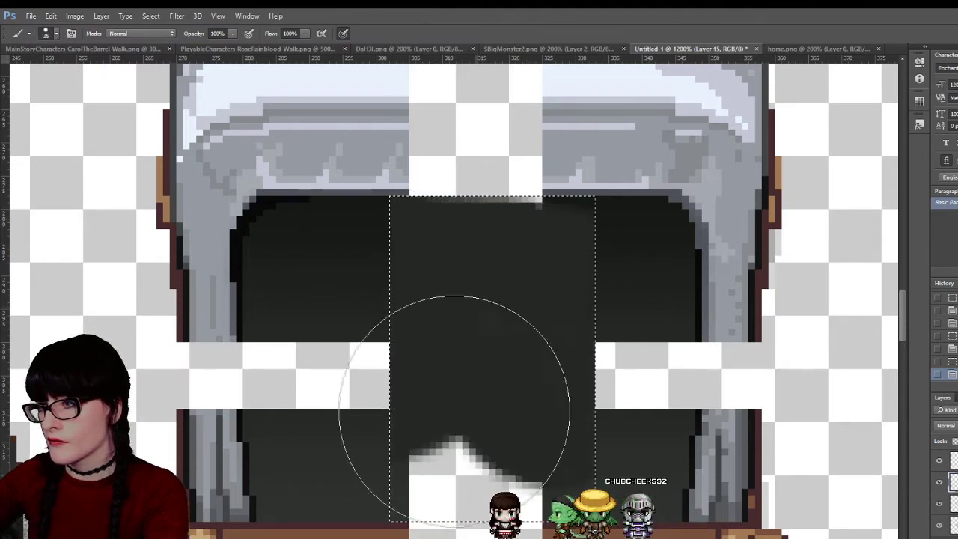
pyautogui.click(503, 262)
pyautogui.click(11, 92)
pyautogui.hotkey('ctrl', 'd')
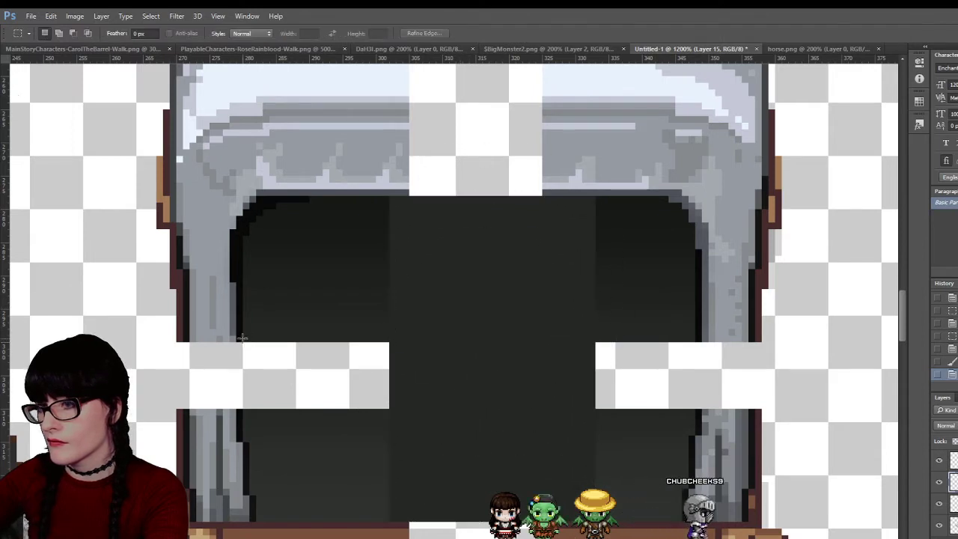
# Select the horizontal gap between the opening's two sides, paint it the same dark grey, and deselect
pyautogui.moveTo(372, 413); pyautogui.dragTo(694, 418)
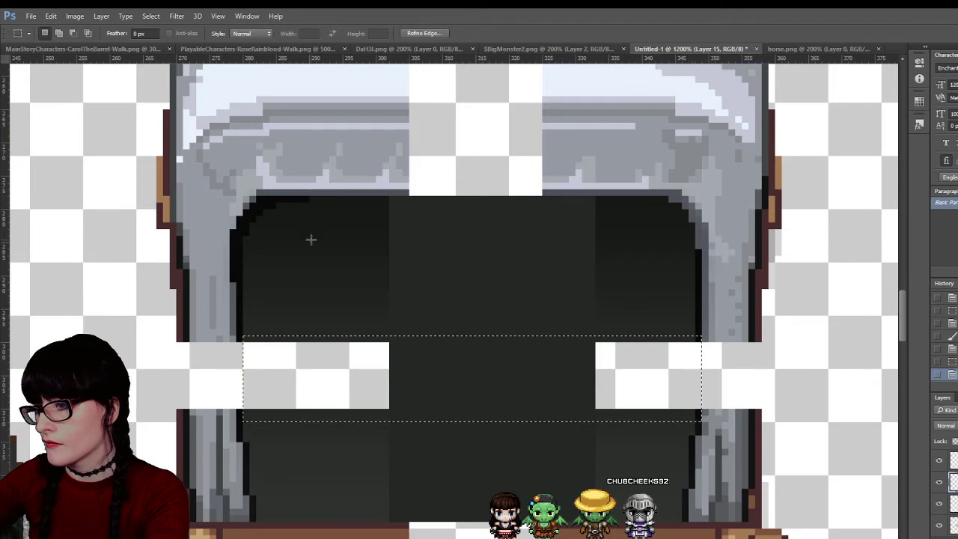
pyautogui.press('b')
pyautogui.moveTo(278, 396); pyautogui.dragTo(514, 406)
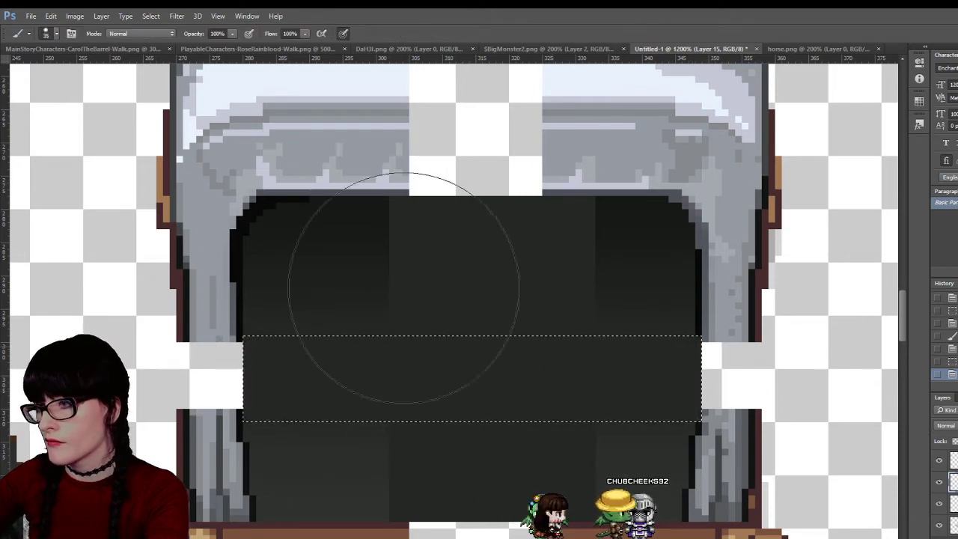
pyautogui.press('m')
pyautogui.click(267, 215)
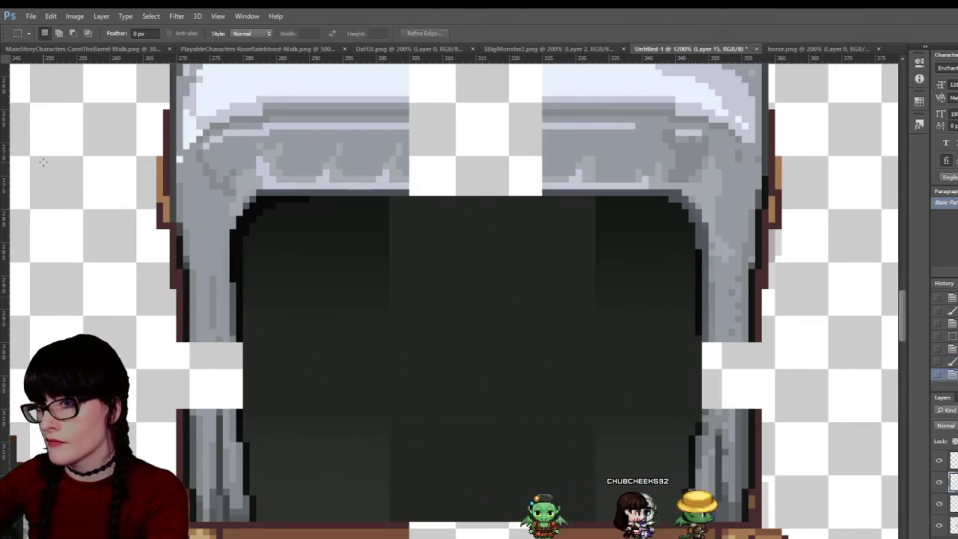
# Brush dark grey over the middle of the opening to blend the seams between the filled strips and the original shading
pyautogui.press('b')
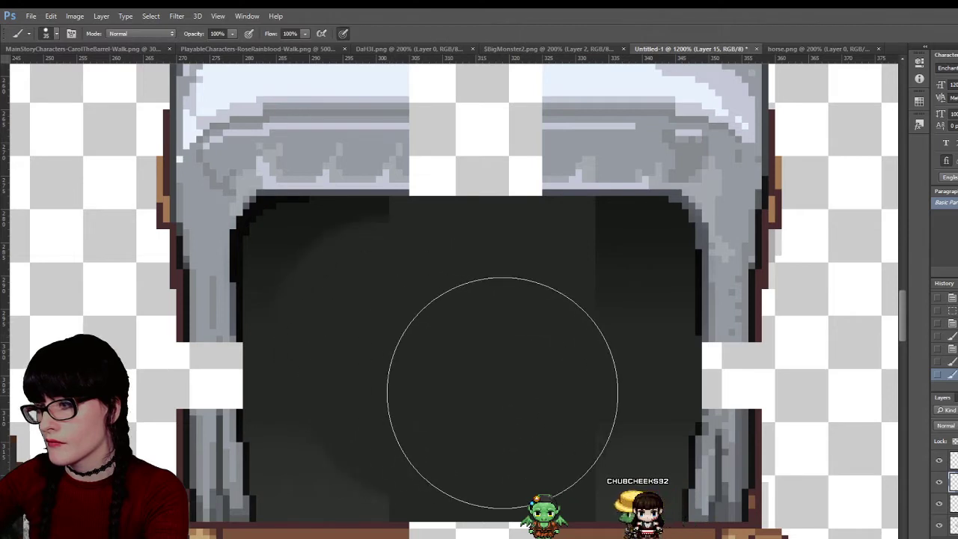
pyautogui.click(534, 378)
pyautogui.click(537, 349)
pyautogui.click(547, 342)
pyautogui.click(488, 349)
pyautogui.click(375, 385)
pyautogui.click(389, 399)
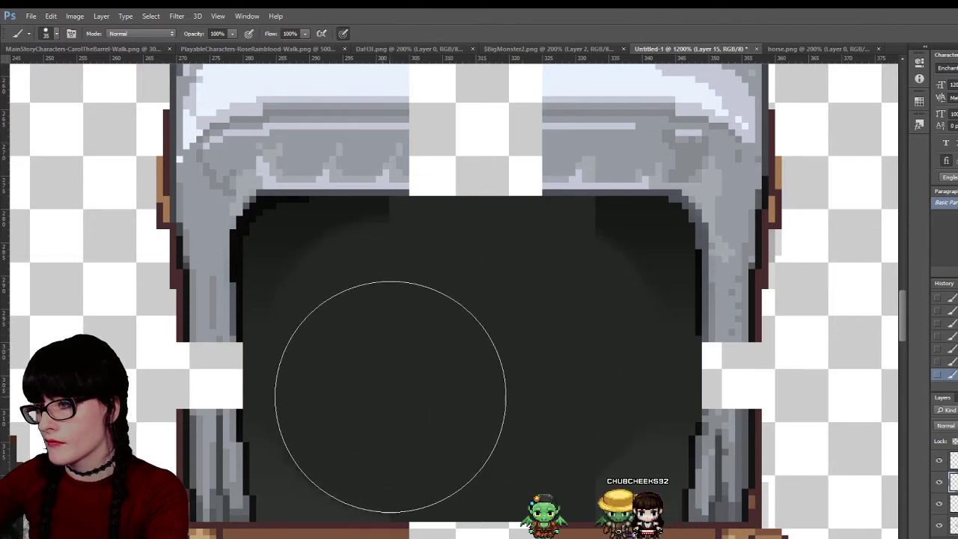
# Hide Layer 14 and make Layer 12 active, checking its visibility
pyautogui.click(954, 525)
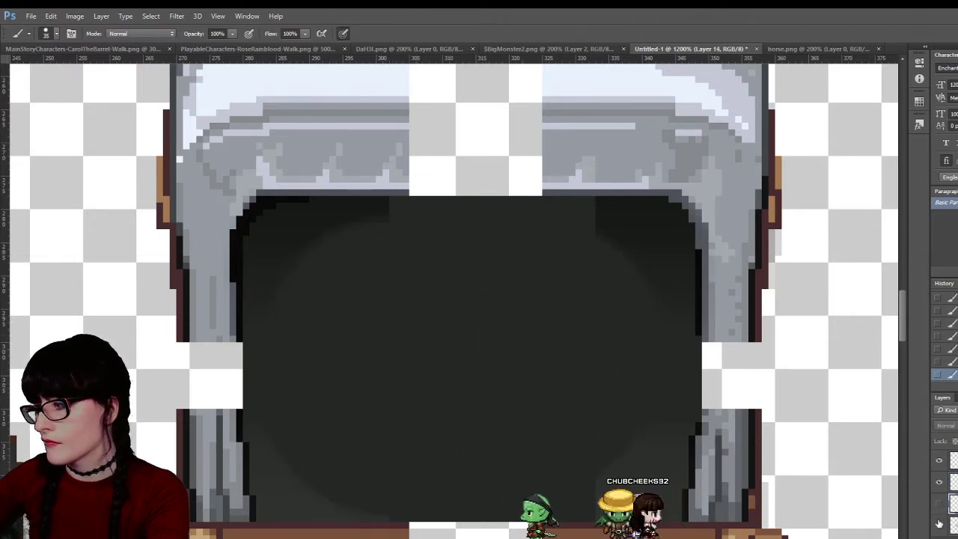
pyautogui.click(940, 526)
pyautogui.click(939, 525)
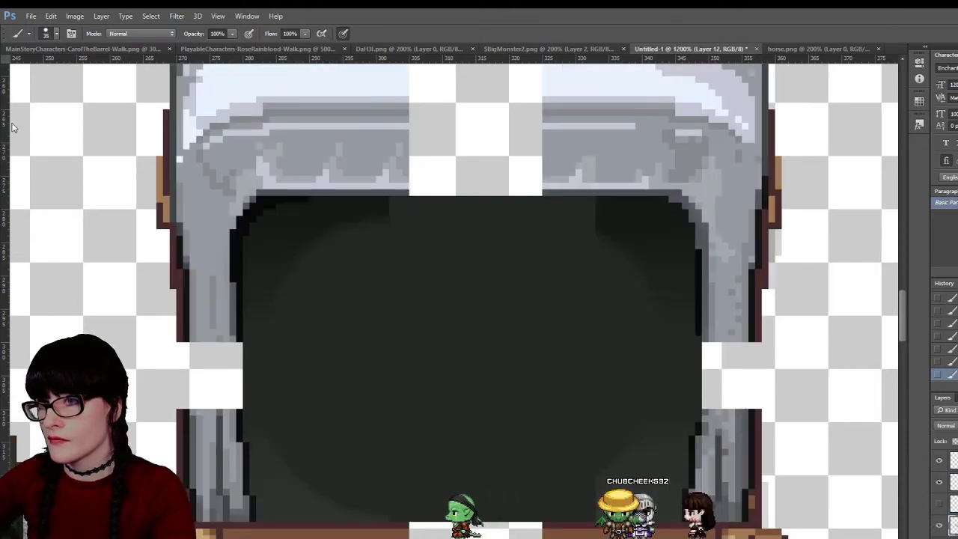
# Try to select the opening's four dark corner areas on Layer 12 with the Magic Wand at tolerance 32
pyautogui.press('w')
pyautogui.click(299, 242)
pyautogui.keyDown('shift'); pyautogui.click(651, 267); pyautogui.keyUp('shift')
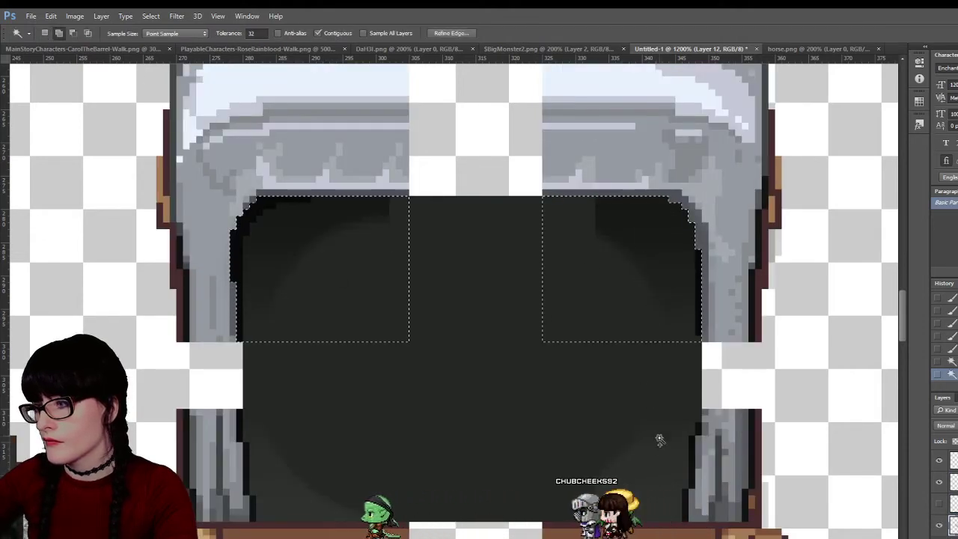
pyautogui.keyDown('shift'); pyautogui.click(658, 440); pyautogui.keyUp('shift')
pyautogui.click(275, 475)
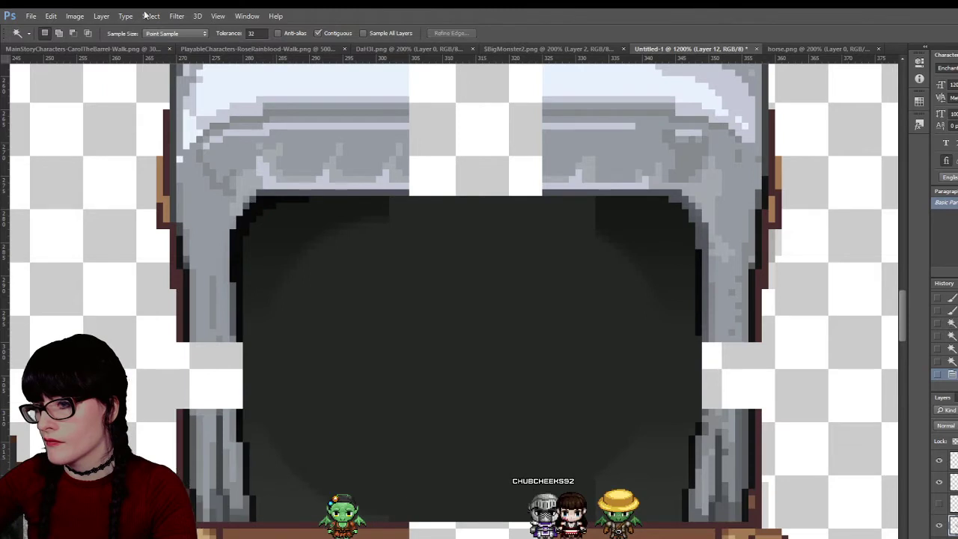
# Select the dark opening areas and the surrounding transparent gaps on Layer 12 with the Magic Wand at tolerance 2, excluding the black outline
pyautogui.click(263, 503)
pyautogui.keyDown('shift'); pyautogui.click(263, 447); pyautogui.keyUp('shift')
pyautogui.keyDown('shift'); pyautogui.click(268, 244); pyautogui.keyUp('shift')
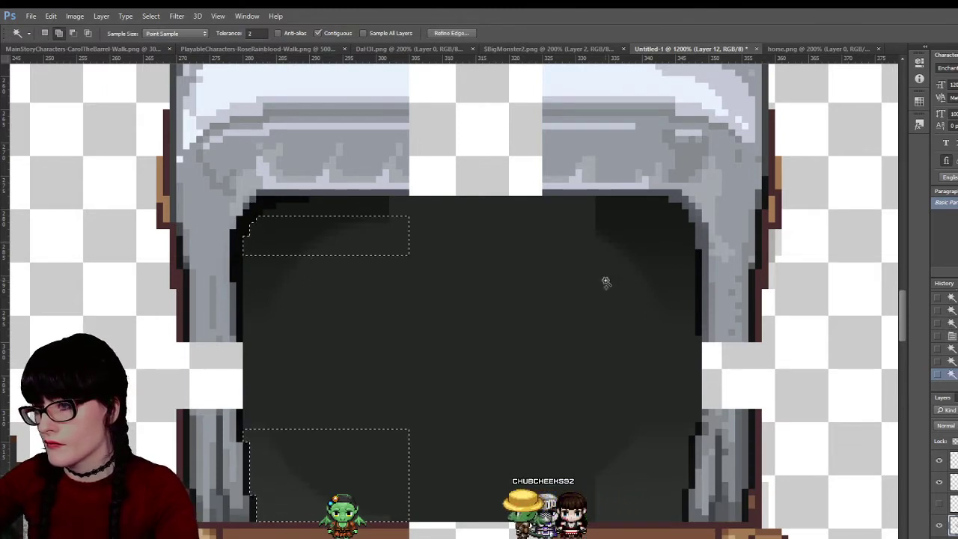
pyautogui.keyDown('shift'); pyautogui.click(648, 237); pyautogui.keyUp('shift')
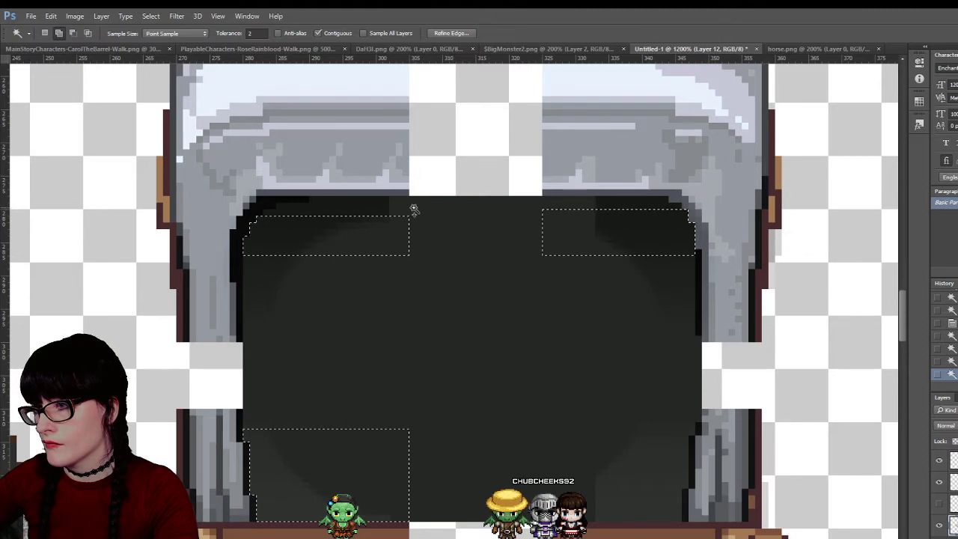
pyautogui.keyDown('shift'); pyautogui.click(636, 261); pyautogui.keyUp('shift')
pyautogui.keyDown('shift'); pyautogui.click(623, 479); pyautogui.keyUp('shift')
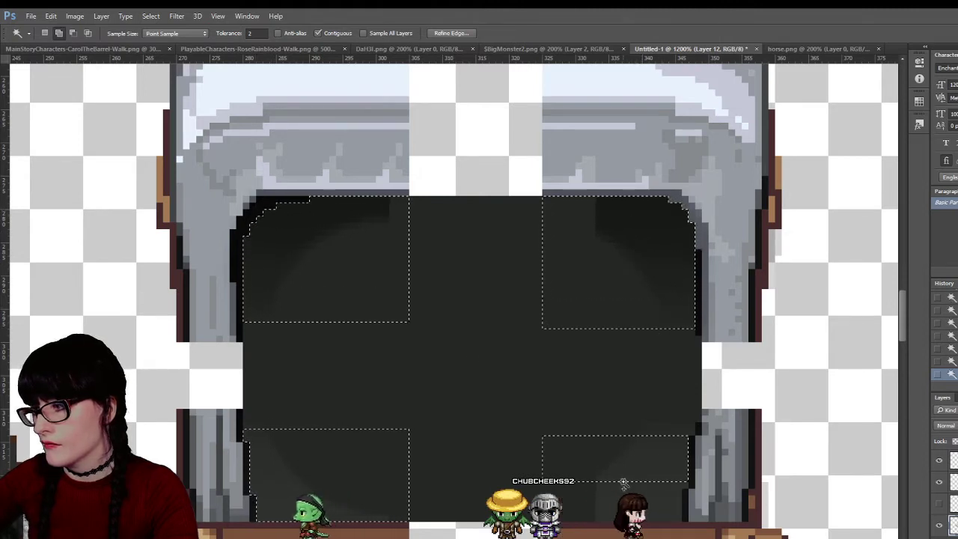
pyautogui.keyDown('shift'); pyautogui.click(656, 427); pyautogui.keyUp('shift')
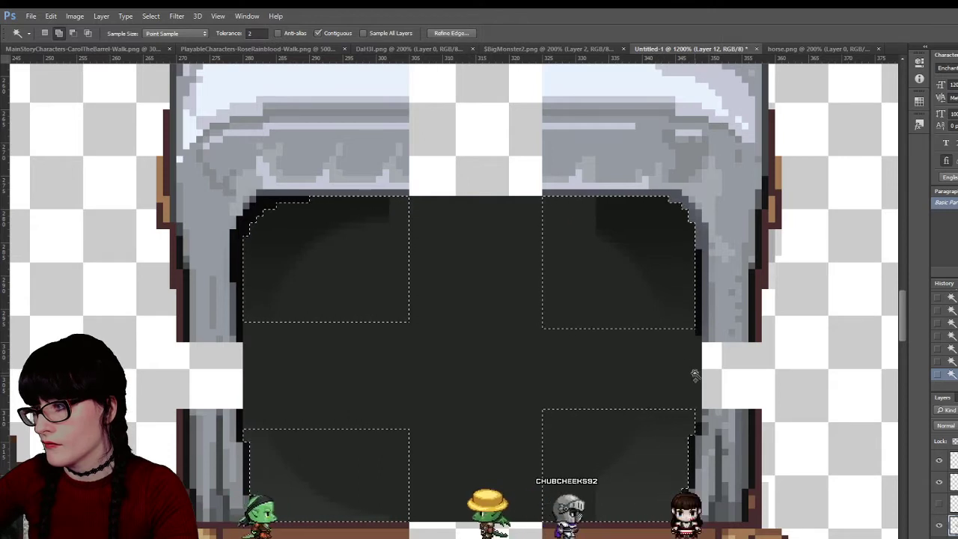
pyautogui.keyDown('shift'); pyautogui.click(308, 399); pyautogui.keyUp('shift')
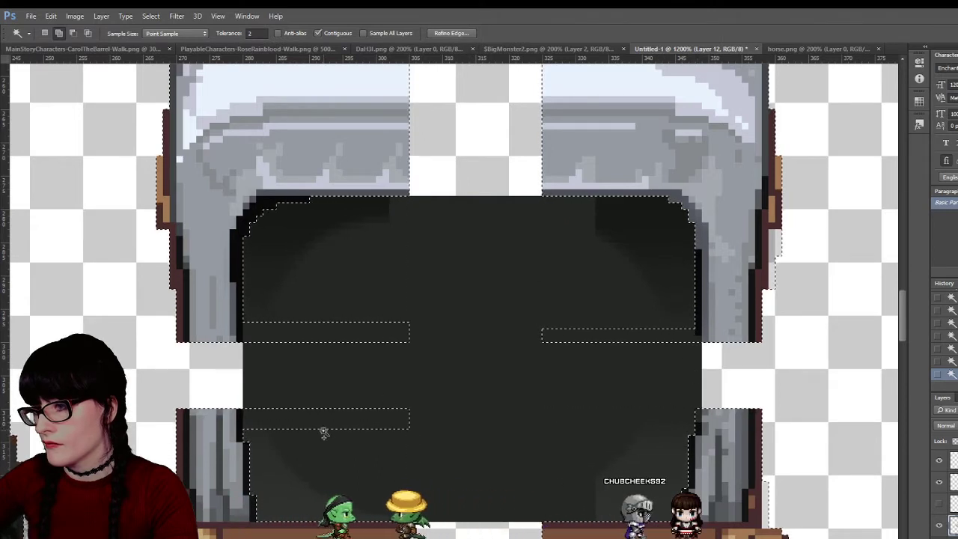
pyautogui.keyDown('shift'); pyautogui.click(325, 423); pyautogui.keyUp('shift')
pyautogui.keyDown('shift'); pyautogui.click(355, 329); pyautogui.keyUp('shift')
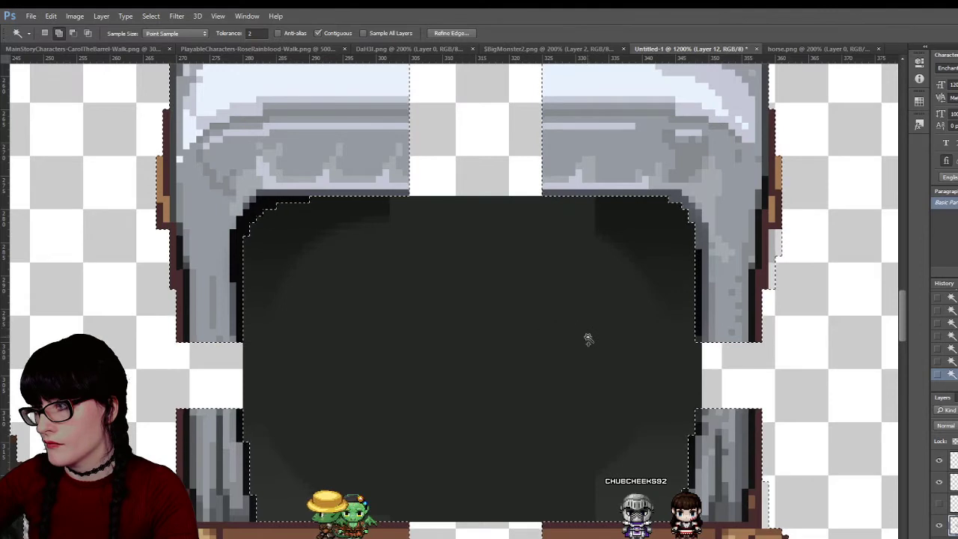
# Try to paint the whole selected opening flat dark grey with the 35 px brush, and revert the stroke
pyautogui.click(2, 147)
pyautogui.moveTo(341, 267)
pyautogui.mouseDown()
pyautogui.moveTo(304, 311)
pyautogui.moveTo(367, 303)
pyautogui.moveTo(522, 323)
pyautogui.moveTo(658, 286)
pyautogui.moveTo(609, 397)
pyautogui.moveTo(521, 475)
pyautogui.moveTo(380, 449)
pyautogui.mouseUp()
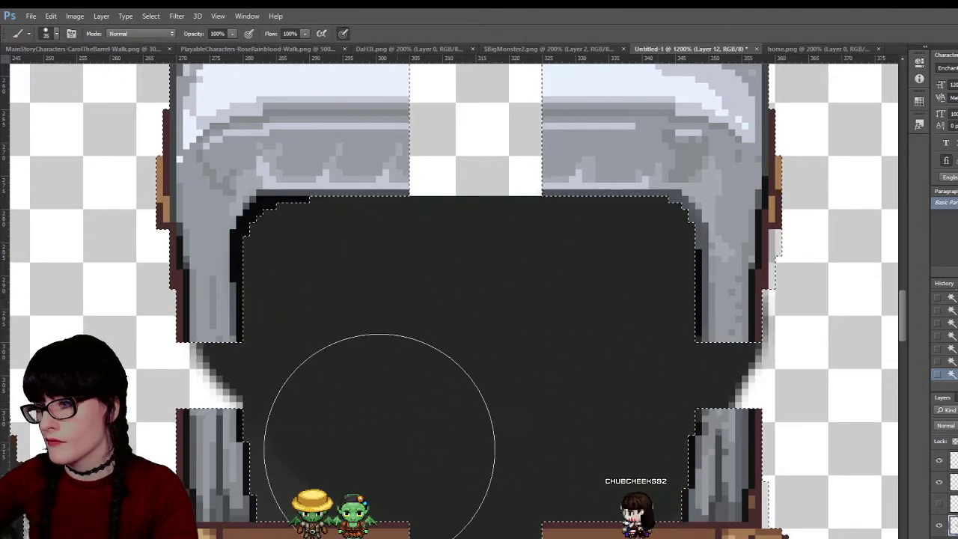
pyautogui.click(950, 363)
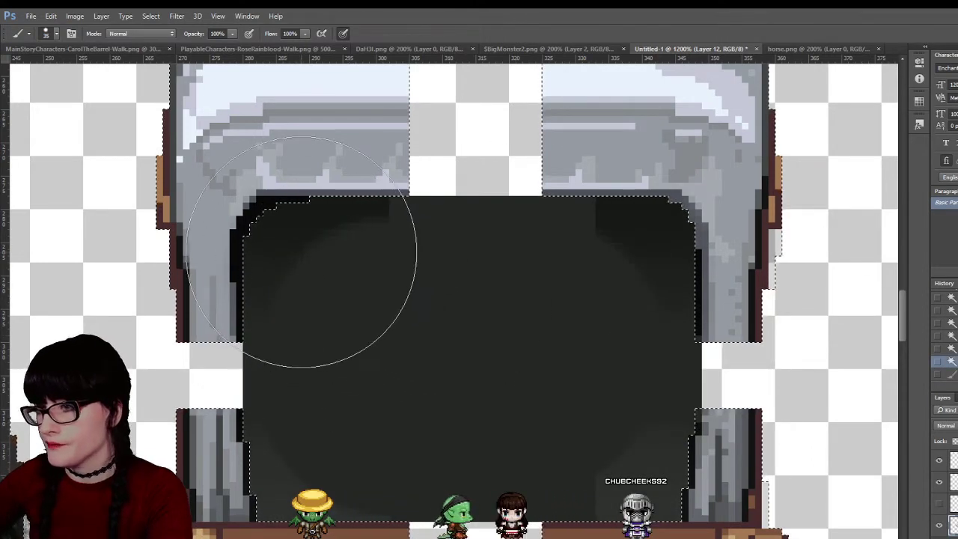
# Paint the opening's four corners flat dark grey on Layer 12, reducing the brush to 15 and 10 px for the lower ones, and deselect
pyautogui.moveTo(302, 251); pyautogui.dragTo(342, 235)
pyautogui.moveTo(660, 234); pyautogui.dragTo(675, 212)
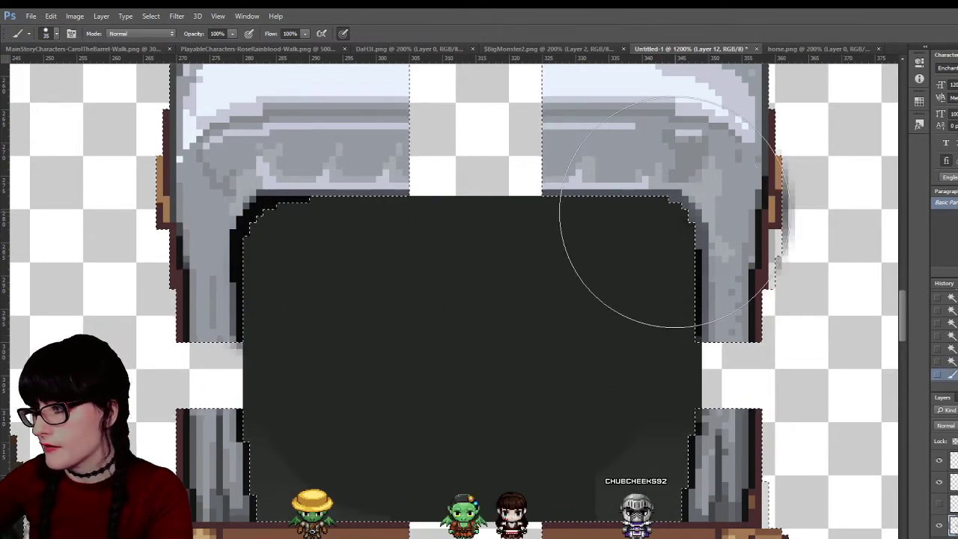
pyautogui.press('[')
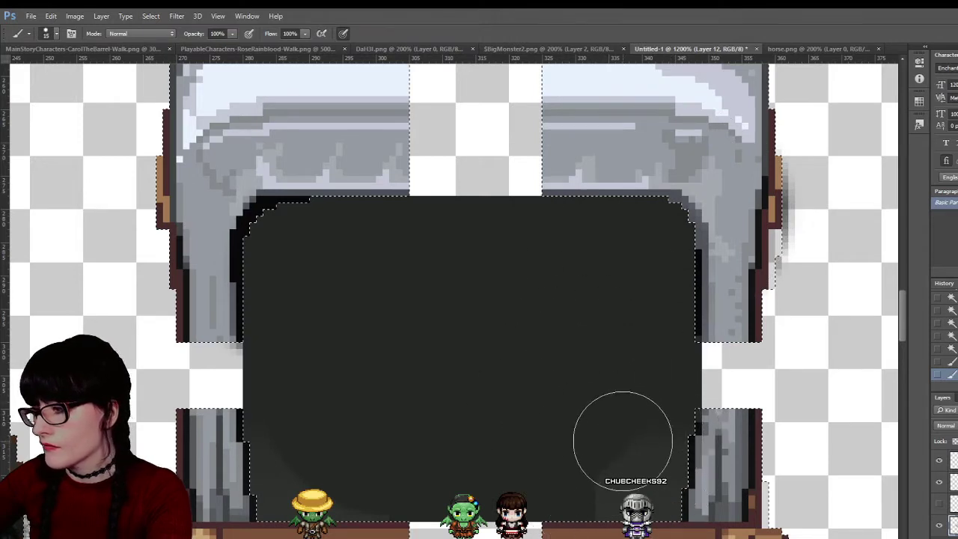
pyautogui.press('[')
pyautogui.moveTo(623, 440); pyautogui.dragTo(666, 449)
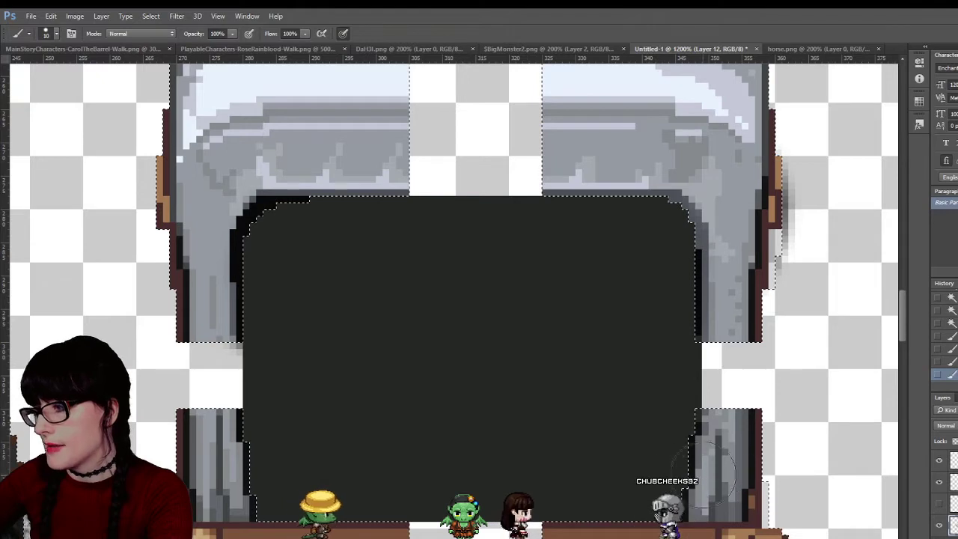
pyautogui.click(18, 90)
pyautogui.click(472, 270)
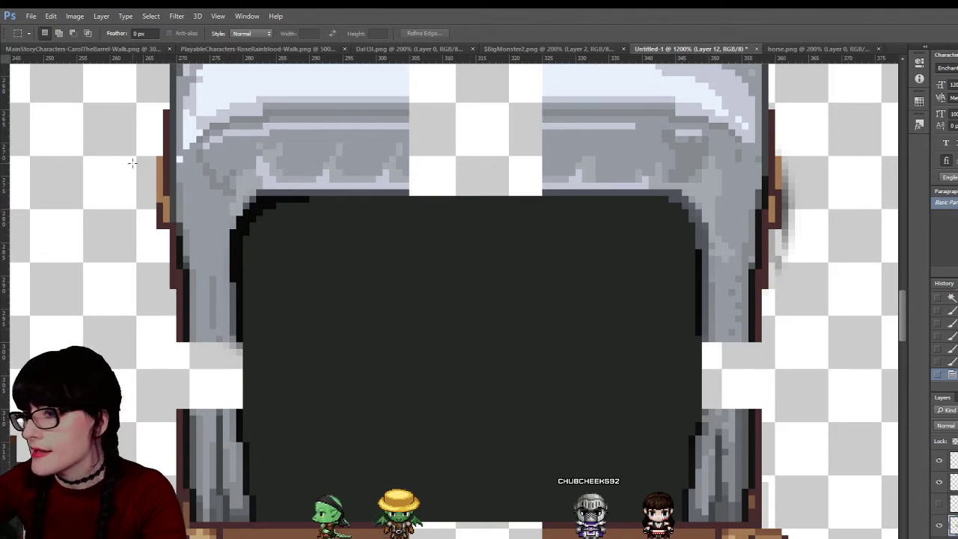
# Draw the missing black outline along both sides of the dark opening on Layer 15 with the 1 px Pencil
pyautogui.press('i')
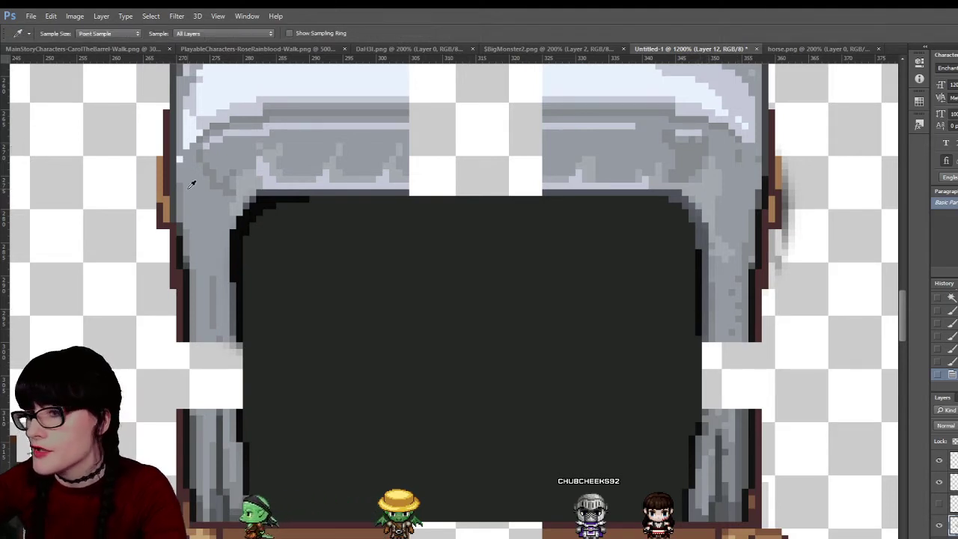
pyautogui.press('b')
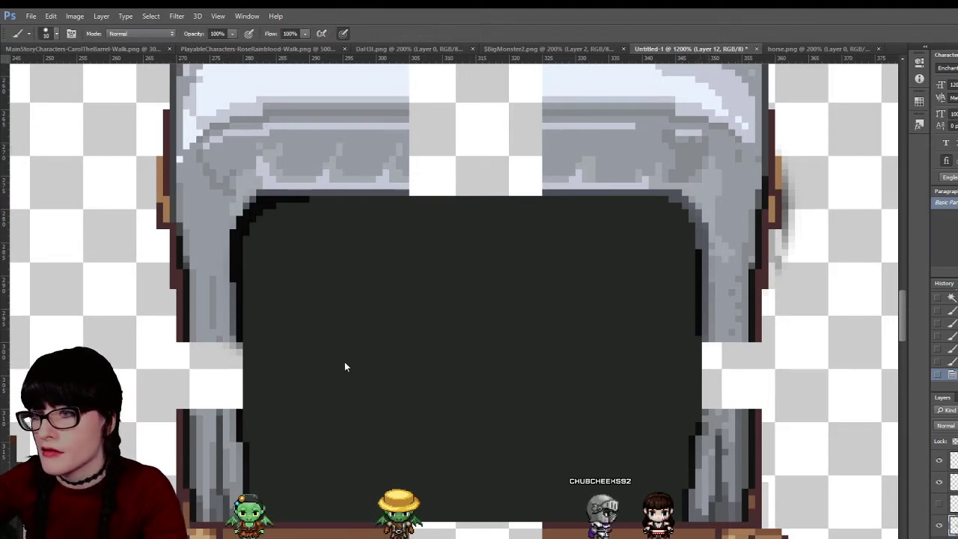
pyautogui.hotkey('shift', 'b')
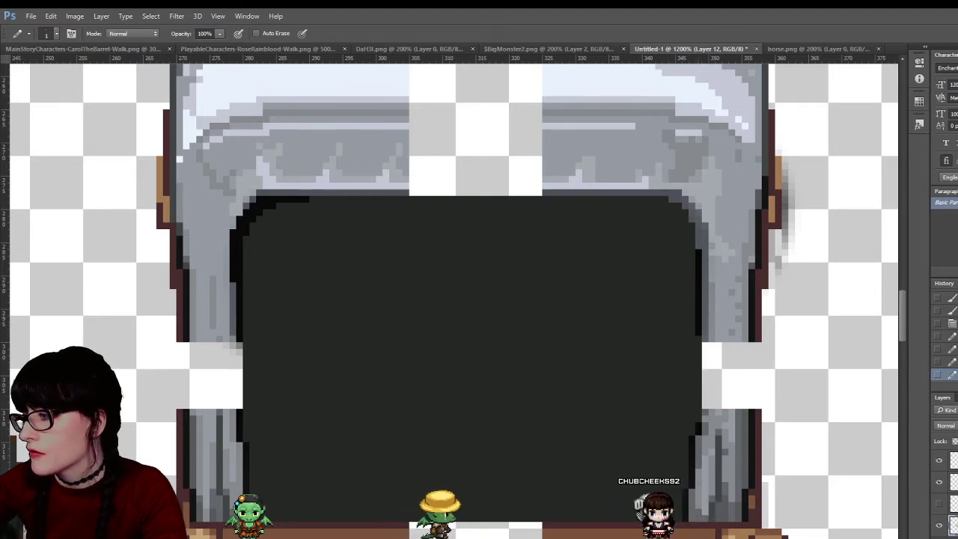
pyautogui.click(954, 482)
pyautogui.click(941, 527)
pyautogui.click(941, 526)
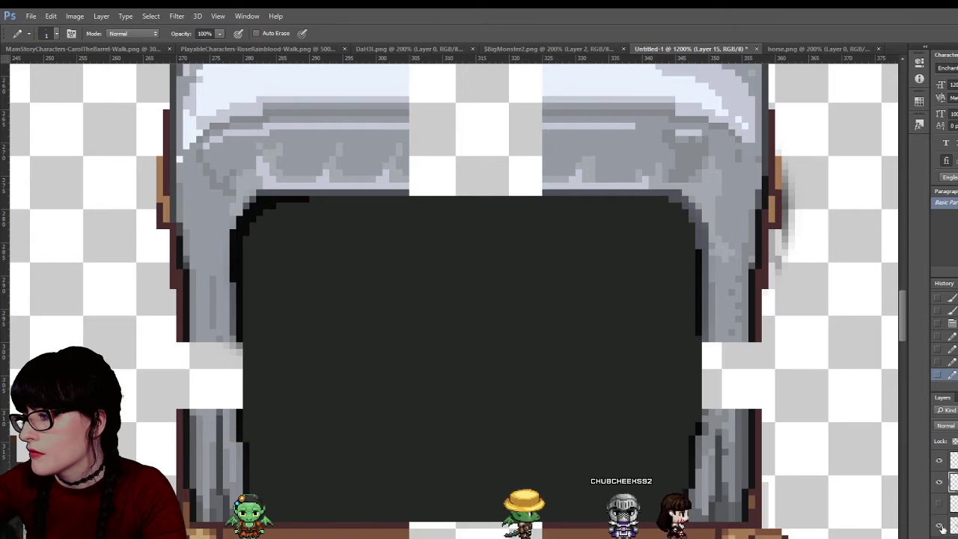
pyautogui.click(939, 482)
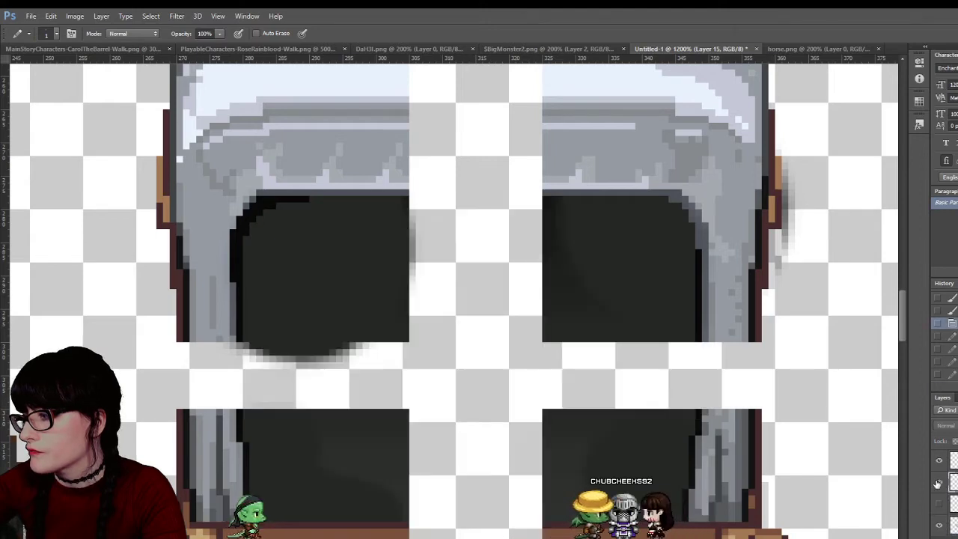
pyautogui.click(939, 482)
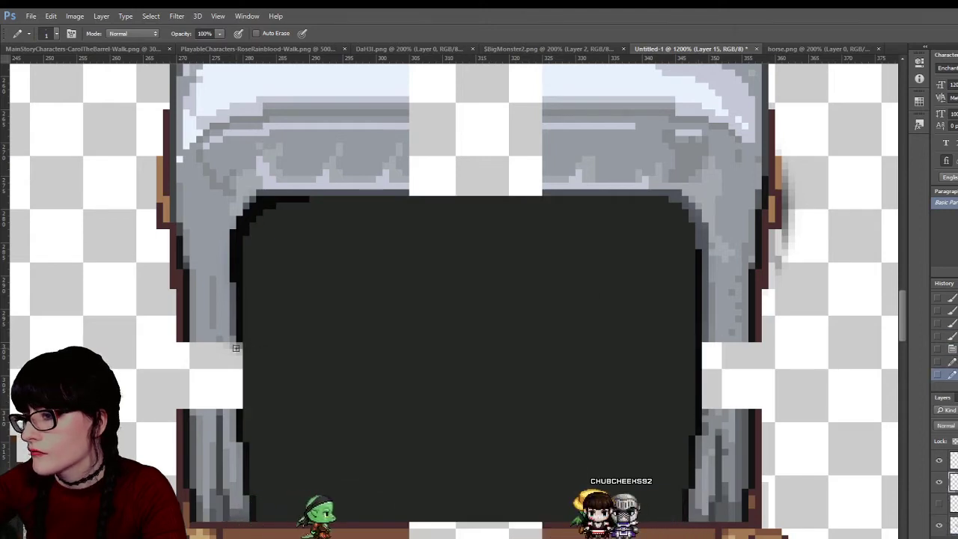
pyautogui.moveTo(239, 410); pyautogui.dragTo(240, 343)
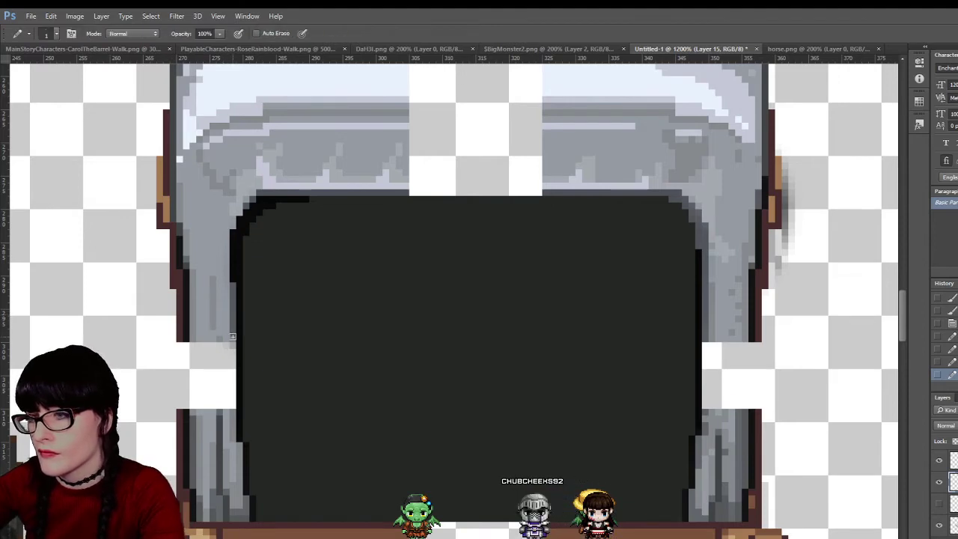
# Fill the gap in the canvas on the opening's left side with light and dark grey pixels matching the cloth above and below
pyautogui.moveTo(233, 410)
pyautogui.mouseDown()
pyautogui.moveTo(248, 393)
pyautogui.moveTo(243, 362)
pyautogui.moveTo(230, 378)
pyautogui.moveTo(224, 342)
pyautogui.moveTo(229, 397)
pyautogui.moveTo(200, 403)
pyautogui.mouseUp()
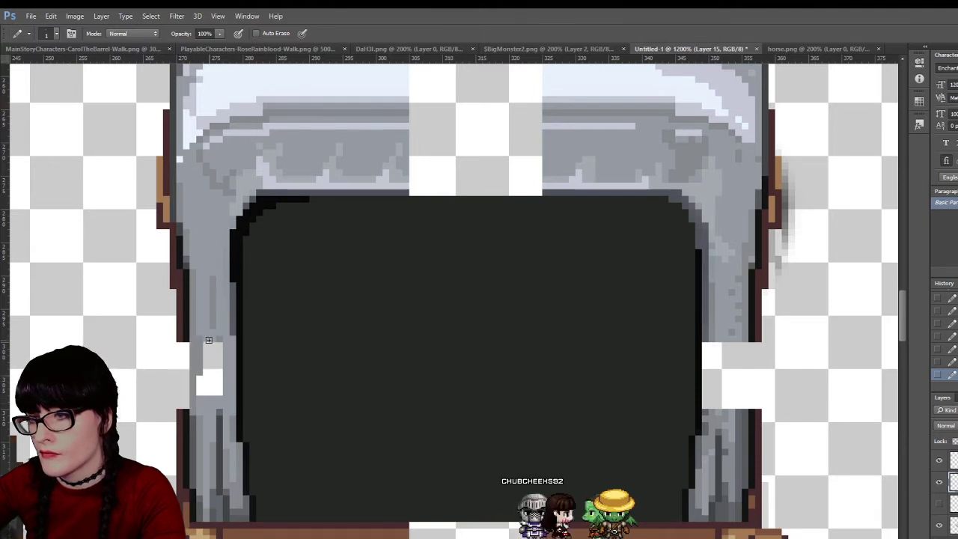
pyautogui.press('g')
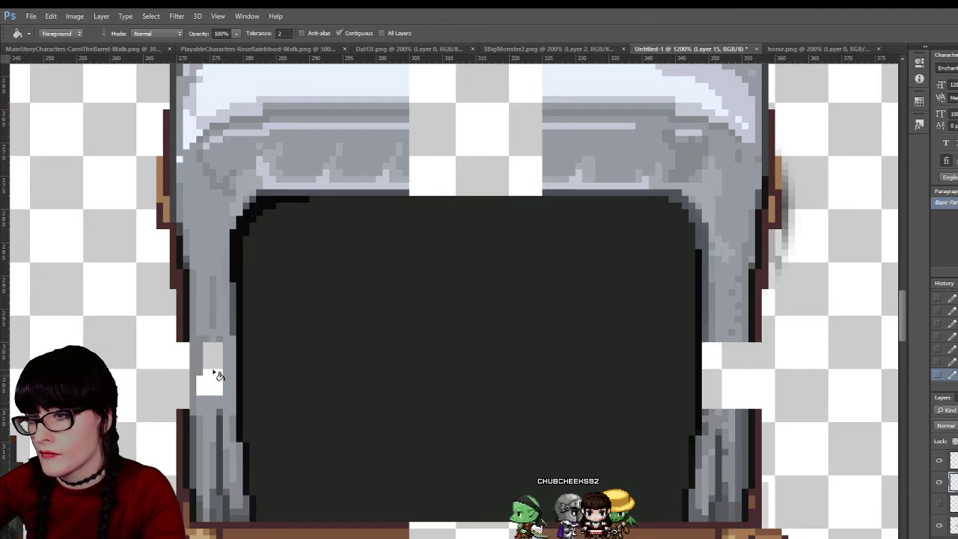
pyautogui.click(214, 374)
pyautogui.hotkey('ctrl', 'z')
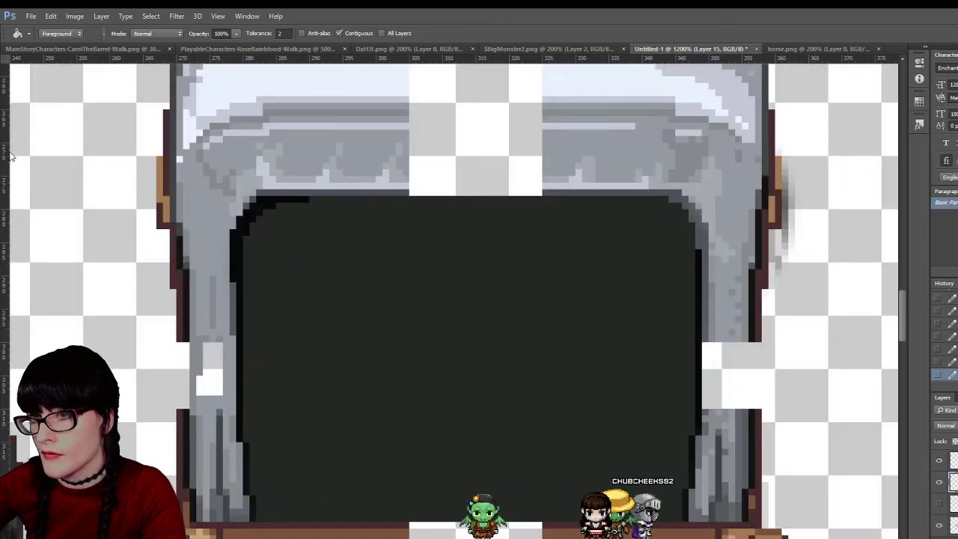
pyautogui.press('b')
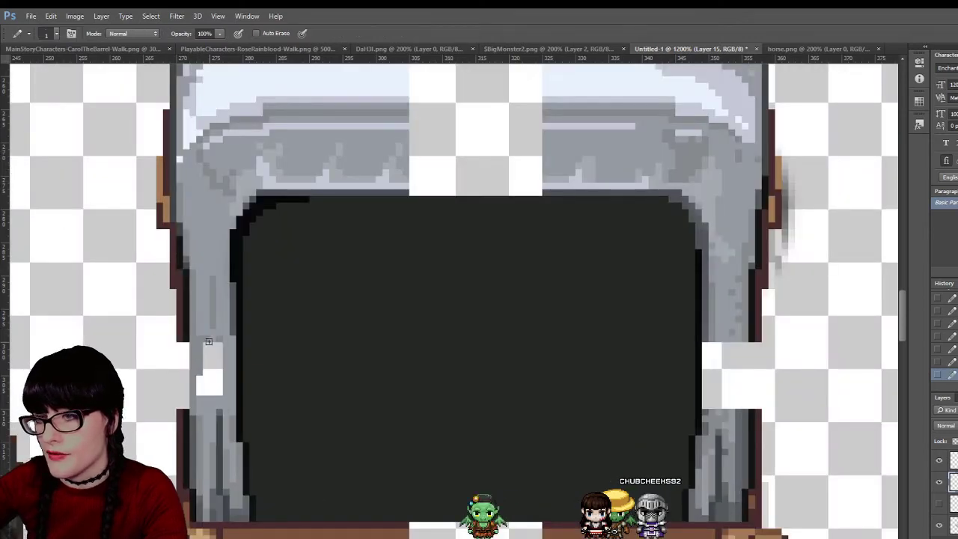
pyautogui.keyDown('alt'); pyautogui.click(217, 334); pyautogui.keyUp('alt')
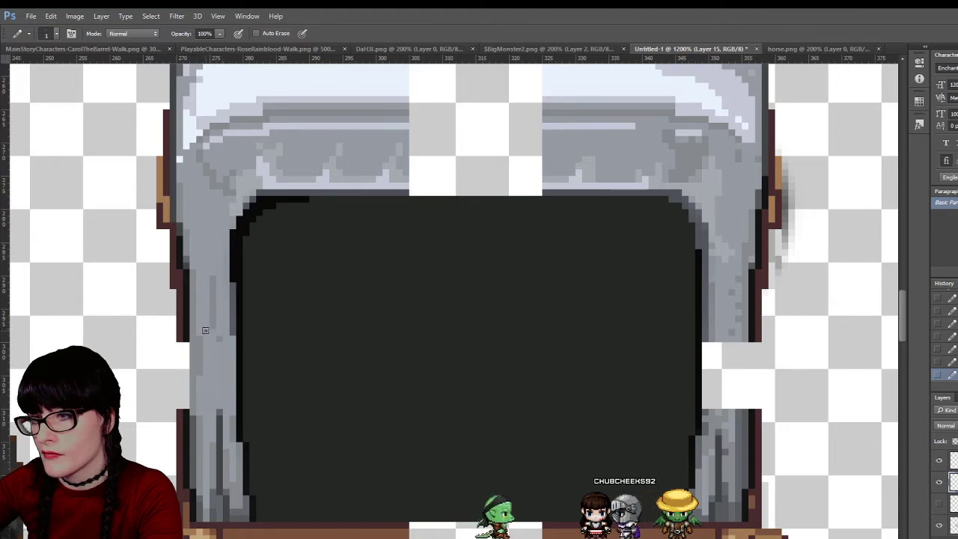
# Continue the dark brown outer edge and its black inner line across the gap on the wagon's left side
pyautogui.keyDown('alt'); pyautogui.click(180, 324); pyautogui.keyUp('alt')
pyautogui.click(179, 339)
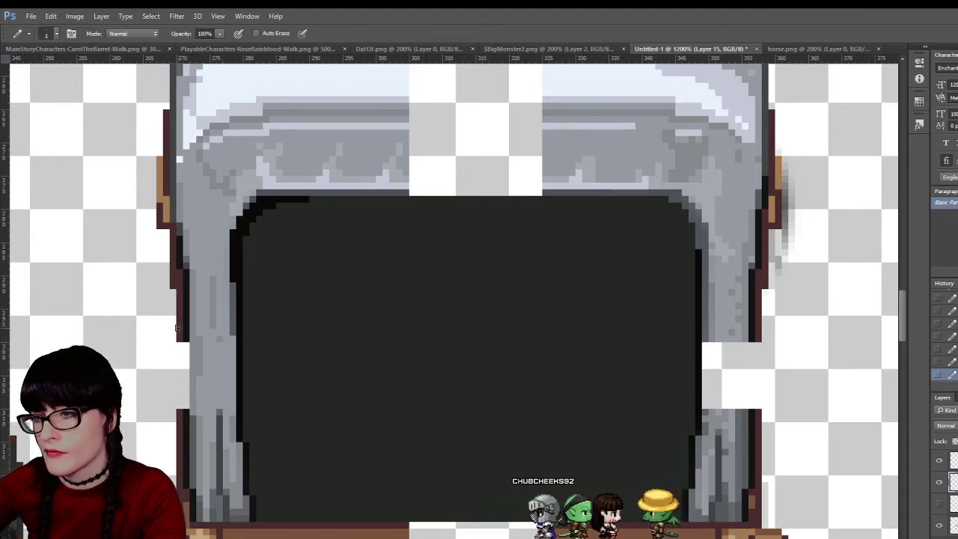
pyautogui.keyDown('shift'); pyautogui.click(179, 410); pyautogui.keyUp('shift')
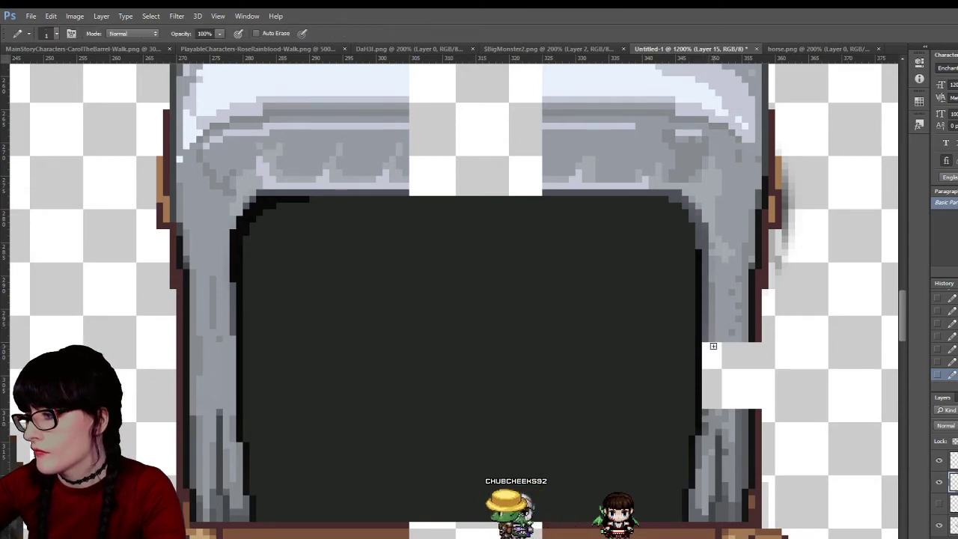
# Fill the gap in the right canvas side with sampled greys and continue its black and dark brown outer edge
pyautogui.moveTo(706, 337); pyautogui.dragTo(705, 406)
pyautogui.press('i')
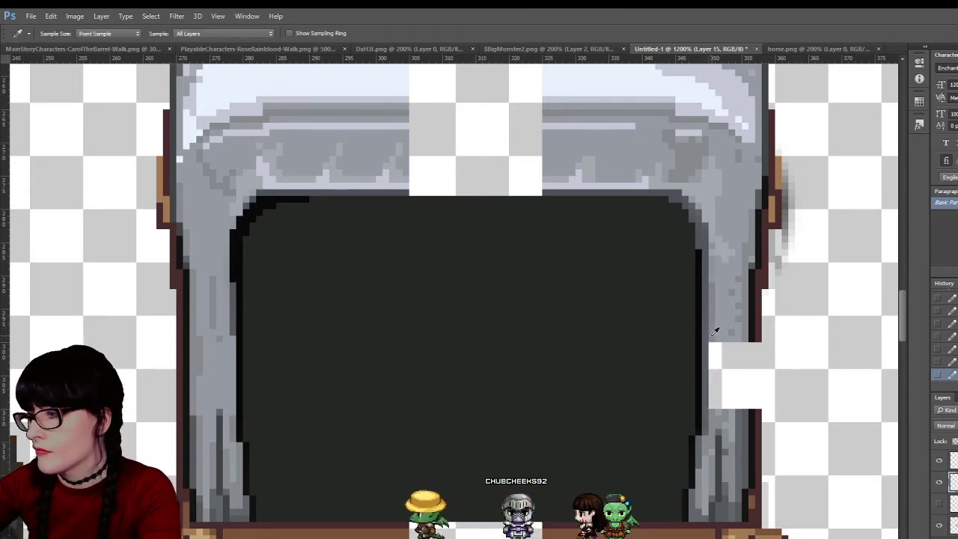
pyautogui.keyDown('alt'); pyautogui.click(713, 335); pyautogui.keyUp('alt')
pyautogui.moveTo(712, 405); pyautogui.dragTo(711, 336)
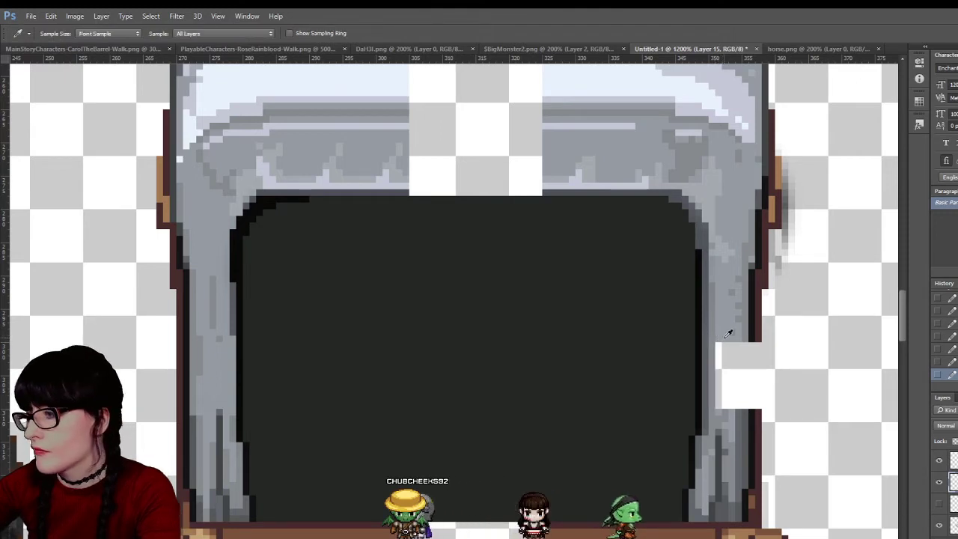
pyautogui.keyDown('alt'); pyautogui.click(731, 333); pyautogui.keyUp('alt')
pyautogui.moveTo(719, 342)
pyautogui.mouseDown()
pyautogui.moveTo(718, 371)
pyautogui.moveTo(731, 349)
pyautogui.moveTo(721, 346)
pyautogui.moveTo(736, 344)
pyautogui.moveTo(719, 406)
pyautogui.moveTo(729, 407)
pyautogui.moveTo(731, 378)
pyautogui.mouseUp()
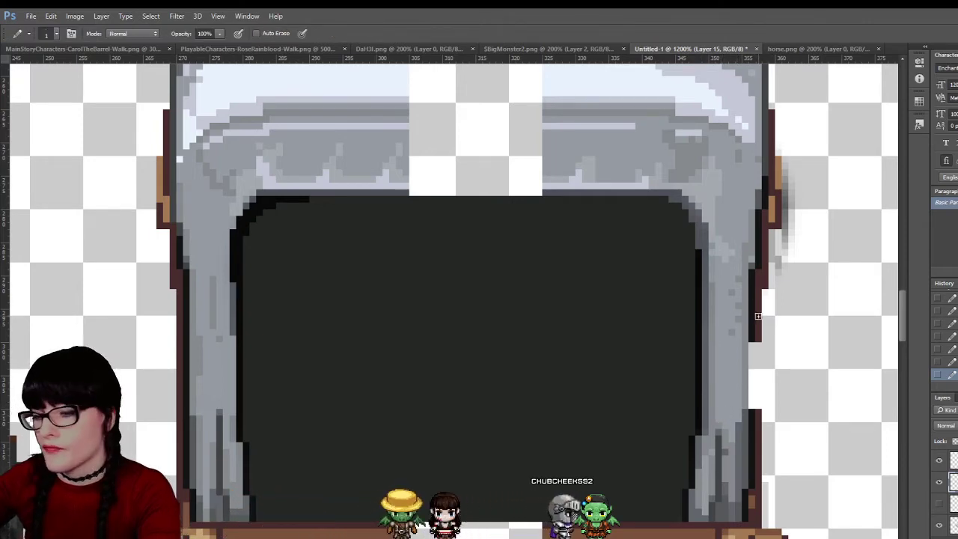
pyautogui.press('i')
pyautogui.press('b')
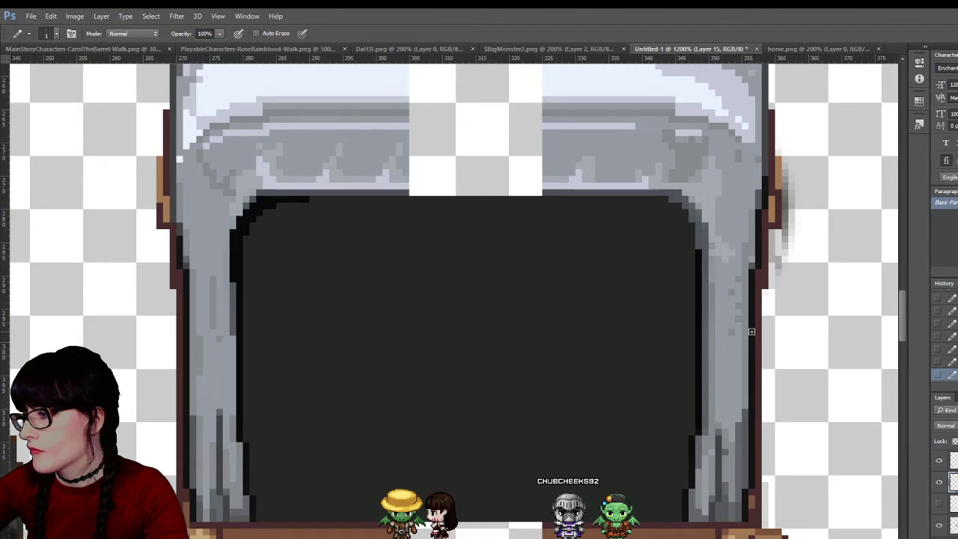
# Copy a section of the wooden beam from the left half to its own layer and move it into the beam's central gap
pyautogui.scroll(2, 494, 376)
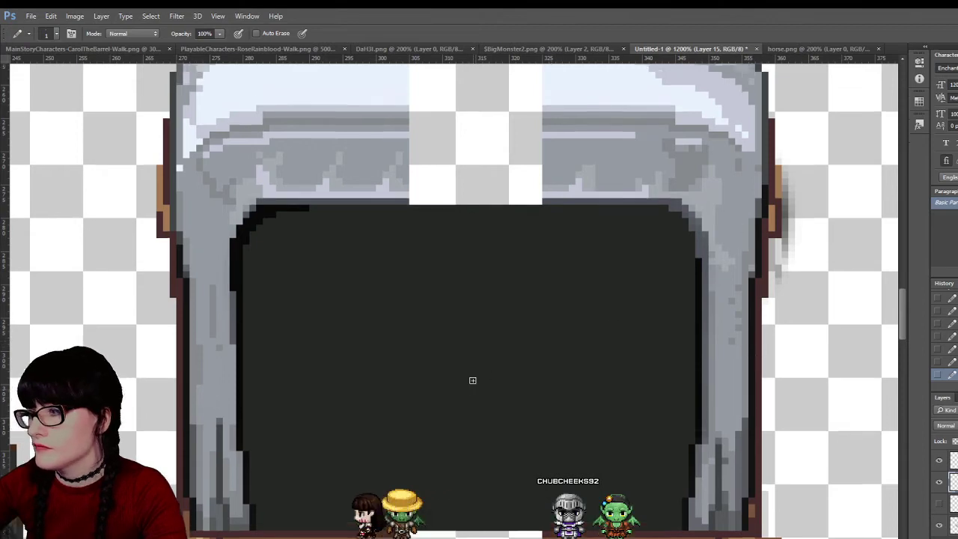
pyautogui.scroll(-4, 478, 378)
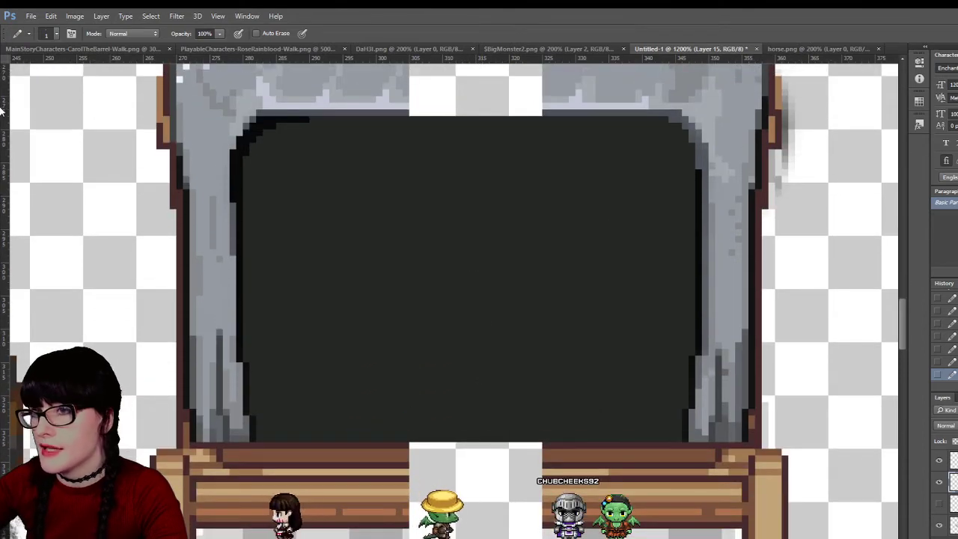
pyautogui.press('m')
pyautogui.scroll(-1, 481, 405)
pyautogui.click(939, 483)
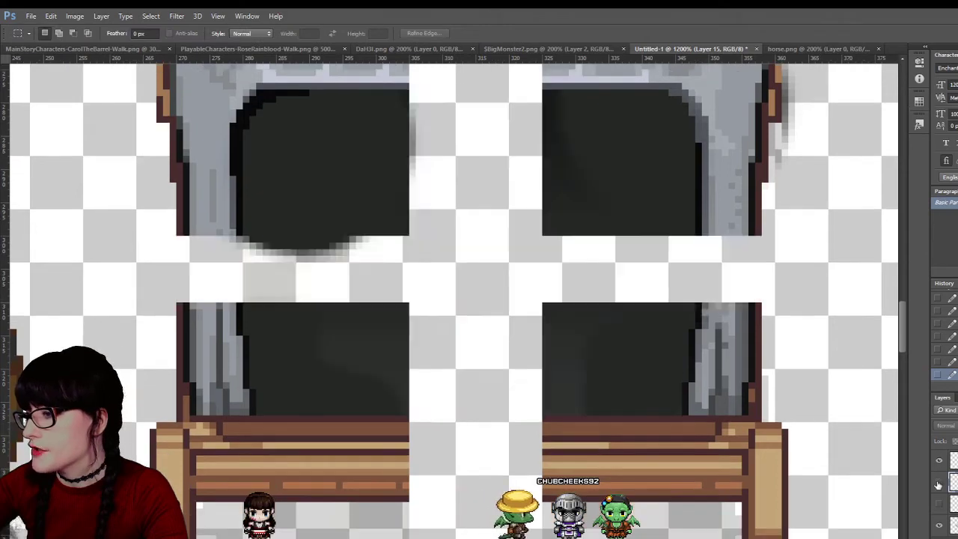
pyautogui.click(938, 483)
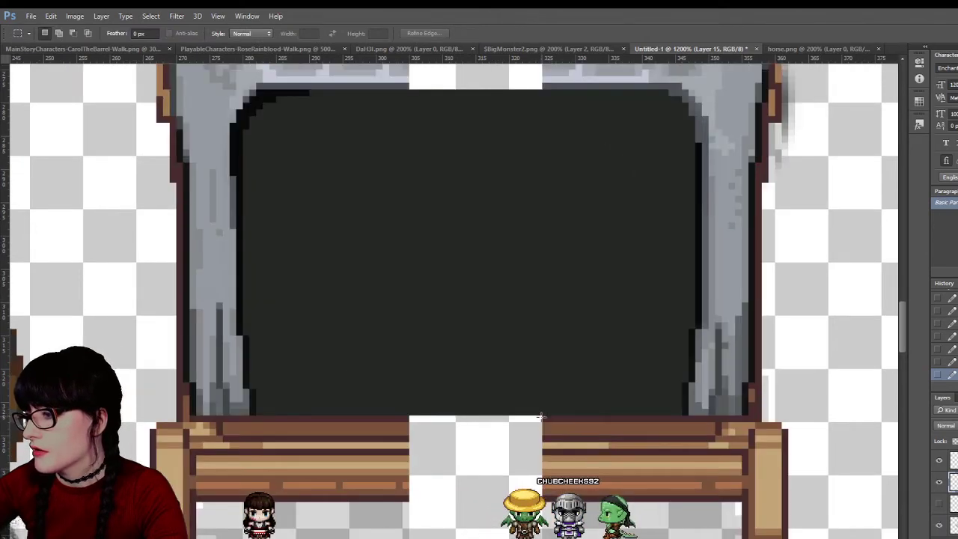
pyautogui.moveTo(537, 416); pyautogui.dragTo(595, 528)
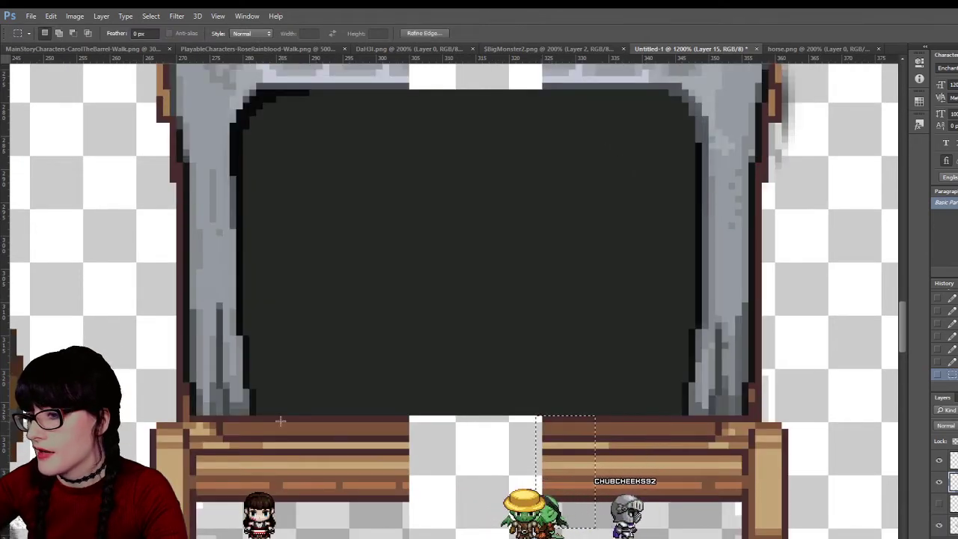
pyautogui.moveTo(263, 416); pyautogui.dragTo(402, 536)
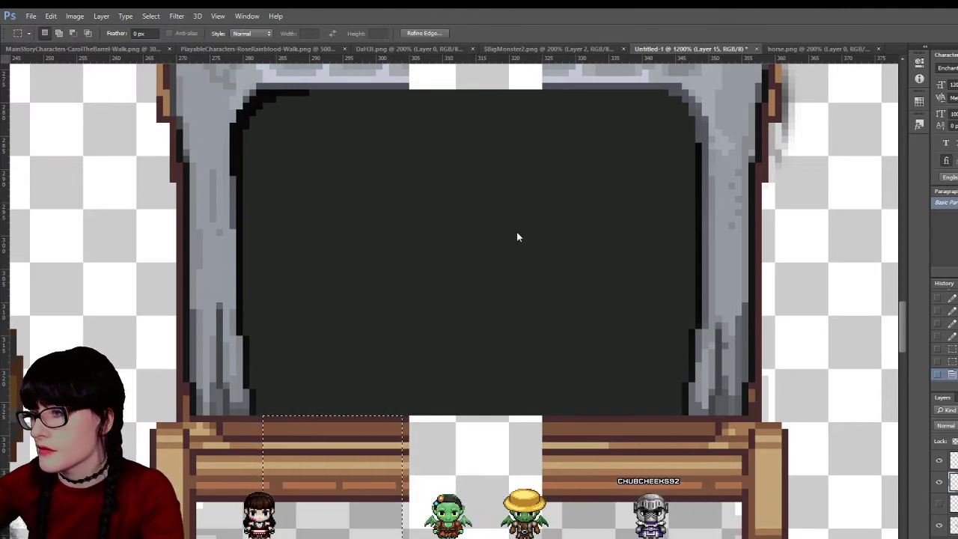
pyautogui.hotkey('ctrl', 'j')
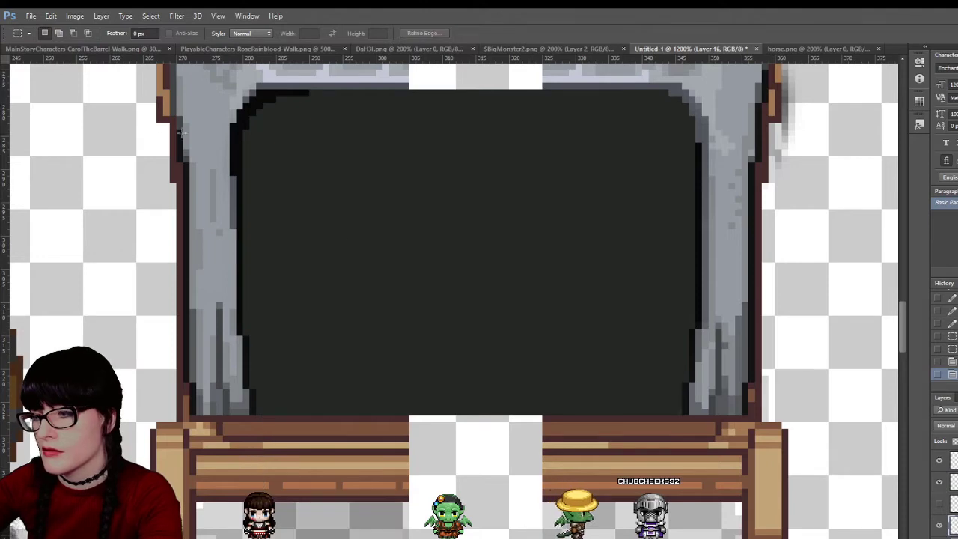
pyautogui.press('v')
pyautogui.moveTo(308, 461); pyautogui.dragTo(448, 462)
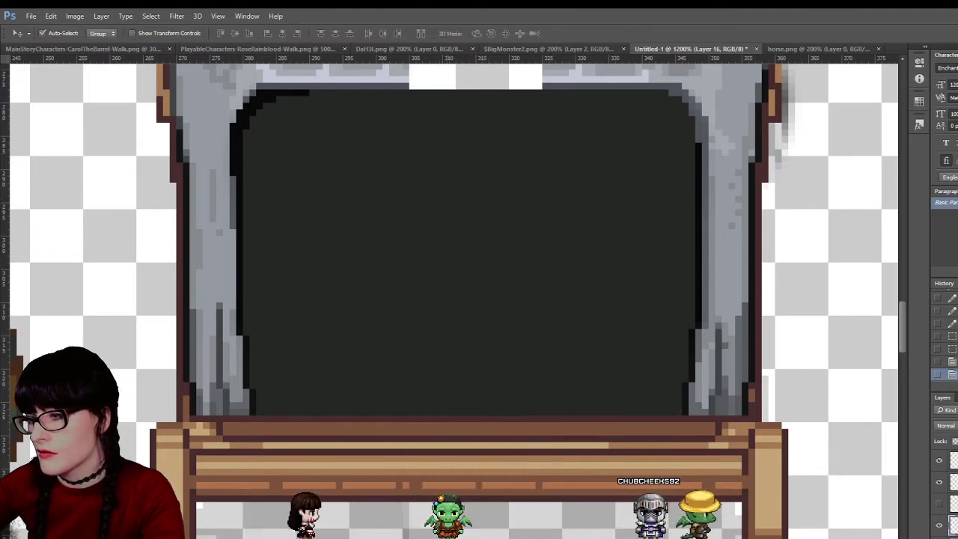
pyautogui.click(15, 89)
pyautogui.press('Delete')
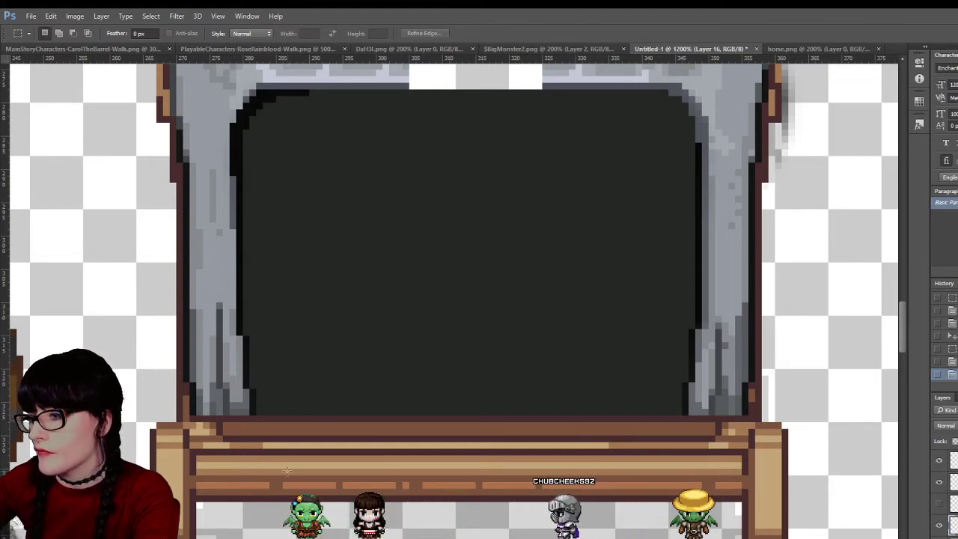
# Examine the remaining gaps in the enlarged wagon's canvas roof and compare it with the smaller wagons and the barrel
pyautogui.scroll(1, 543, 317)
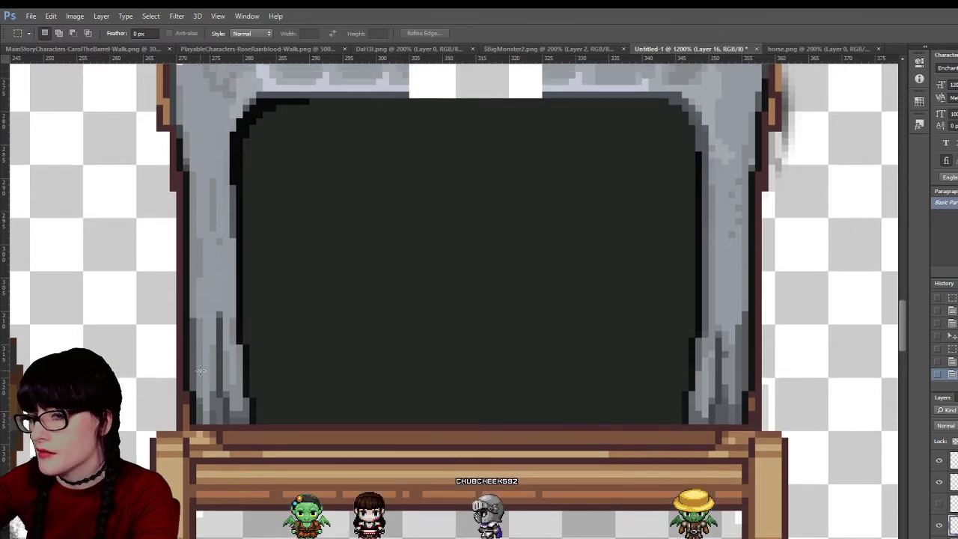
pyautogui.scroll(10, 521, 182)
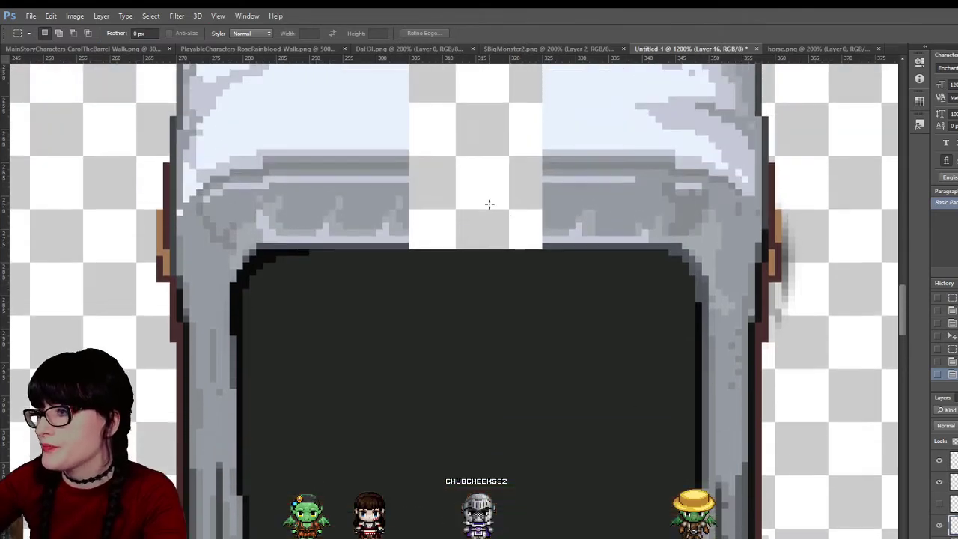
pyautogui.scroll(2, 426, 219)
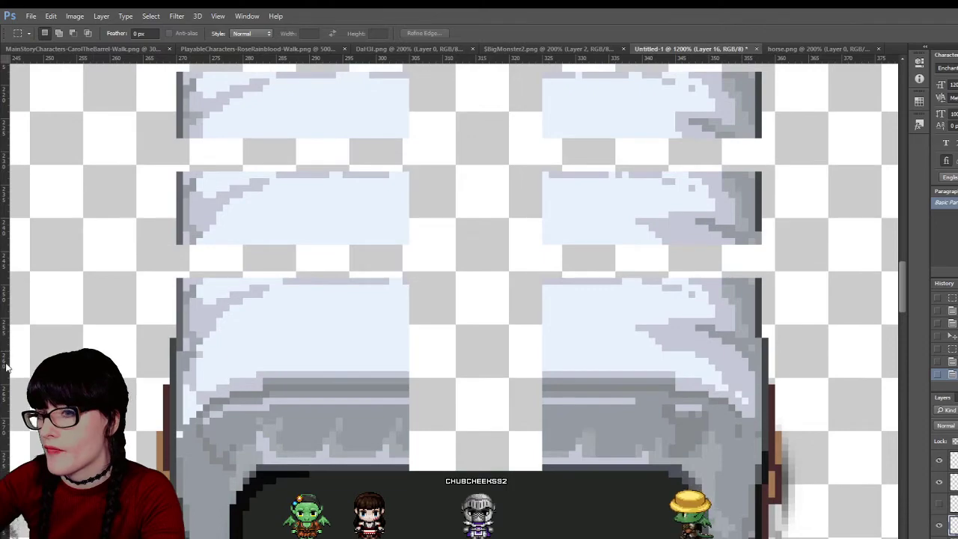
pyautogui.press('z')
pyautogui.keyDown('alt'); pyautogui.click(561, 418); pyautogui.keyUp('alt')
pyautogui.keyDown('alt'); pyautogui.click(561, 418); pyautogui.keyUp('alt')
pyautogui.keyDown('alt'); pyautogui.click(560, 418); pyautogui.keyUp('alt')
pyautogui.keyDown('alt'); pyautogui.click(561, 418); pyautogui.keyUp('alt')
pyautogui.keyDown('alt'); pyautogui.click(561, 418); pyautogui.keyUp('alt')
pyautogui.keyDown('alt'); pyautogui.click(561, 418); pyautogui.keyUp('alt')
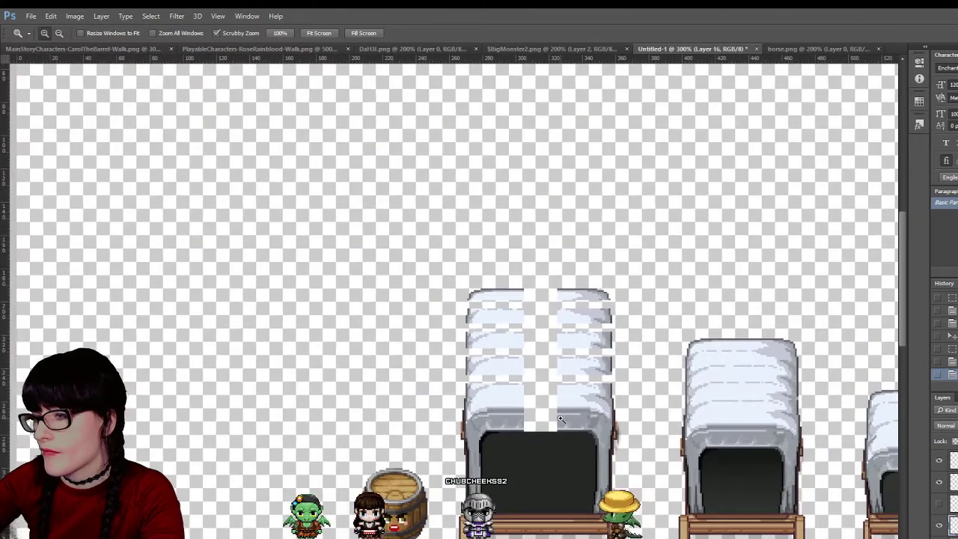
pyautogui.keyDown('alt'); pyautogui.click(560, 419); pyautogui.keyUp('alt')
pyautogui.keyDown('alt'); pyautogui.click(561, 417); pyautogui.keyUp('alt')
pyautogui.click(493, 307)
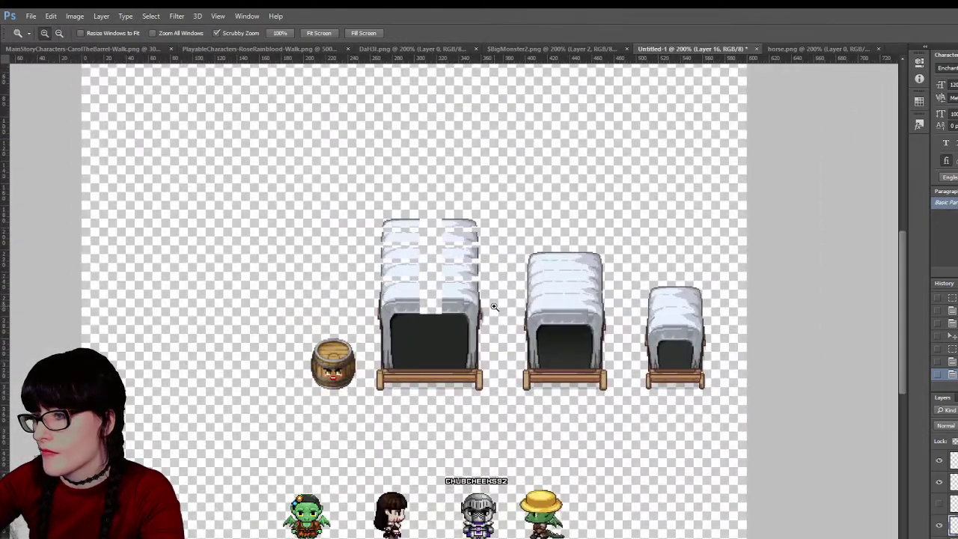
pyautogui.scroll(5, 443, 274)
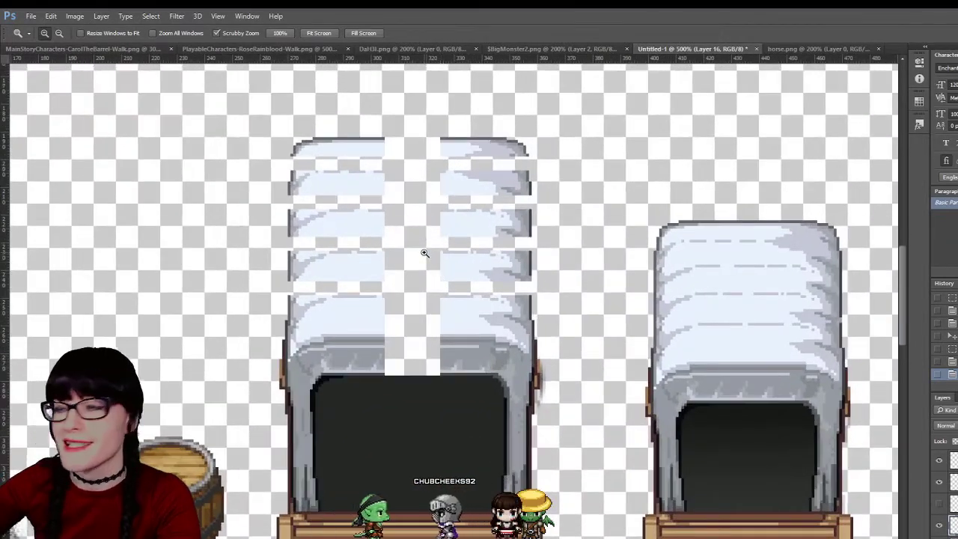
pyautogui.scroll(1, 411, 264)
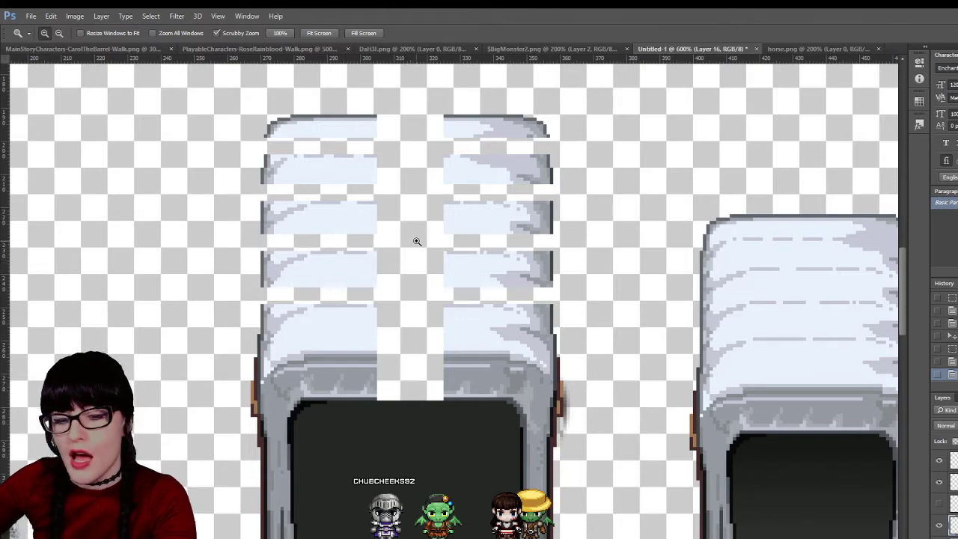
pyautogui.scroll(-4, 417, 241)
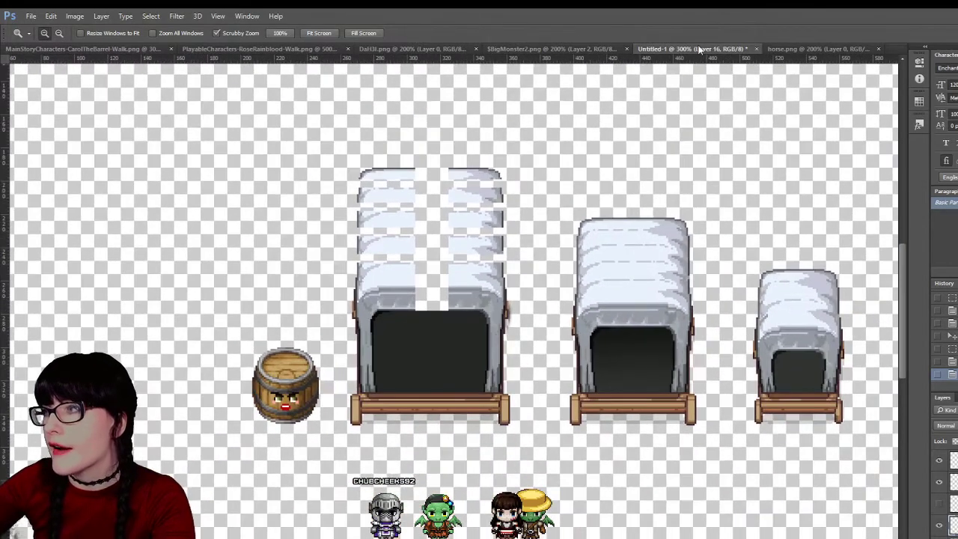
# Compare the enlarged wagon with the wagons in the $BigMonster2.png sprite sheet
pyautogui.click(518, 49)
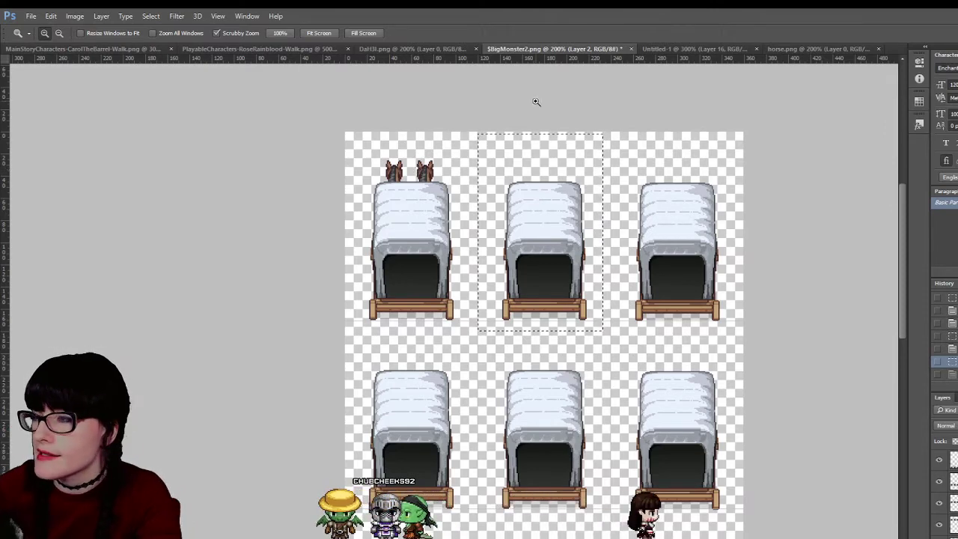
pyautogui.click(669, 48)
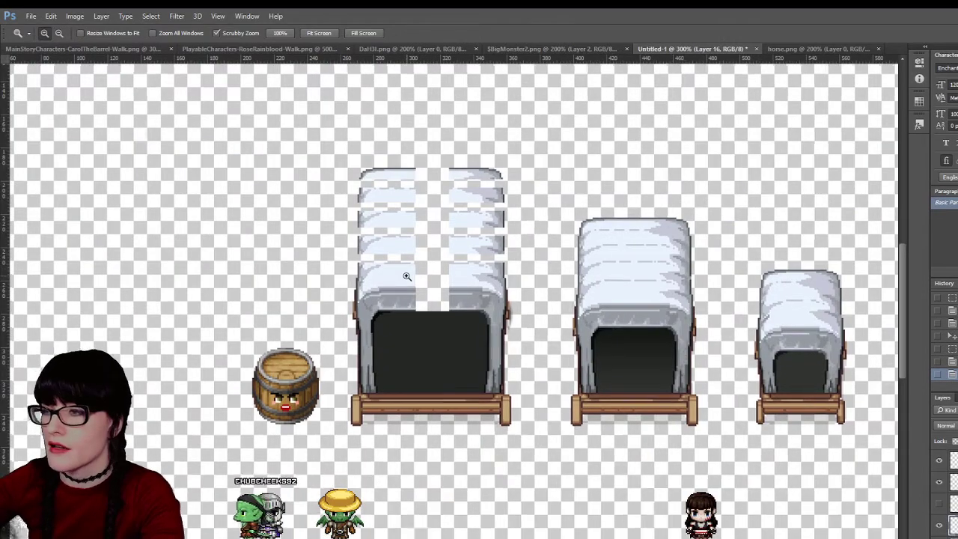
pyautogui.moveTo(406, 276); pyautogui.dragTo(43, 81)
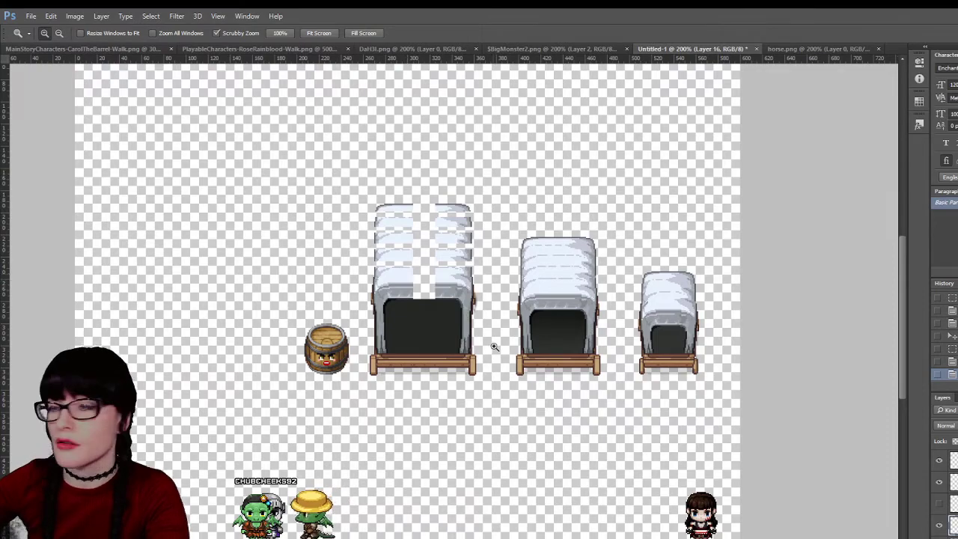
# Fill the new layer behind the wagons with near-black as a contrasting backdrop that exposes the canvas gaps
pyautogui.moveTo(386, 233); pyautogui.dragTo(474, 260)
pyautogui.click(458, 341)
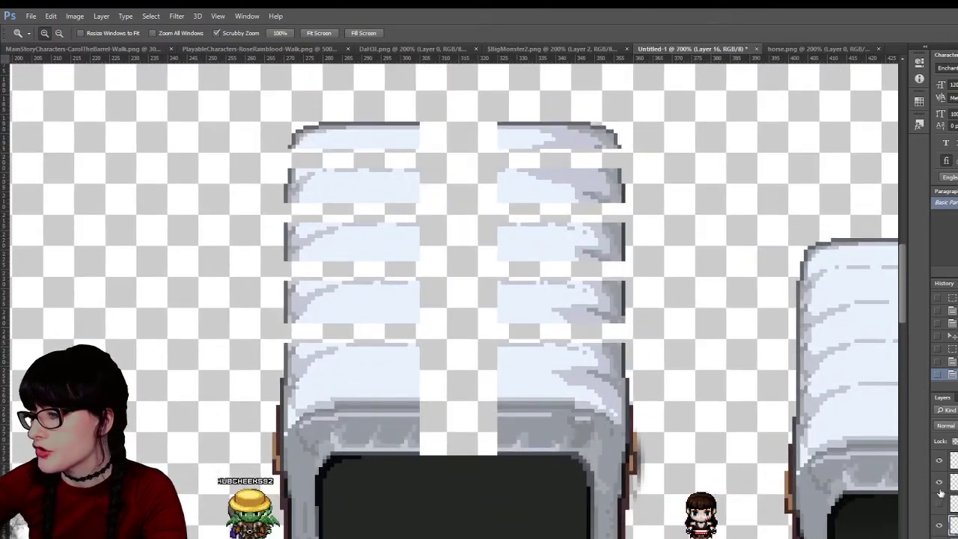
pyautogui.scroll(-3, 449, 300)
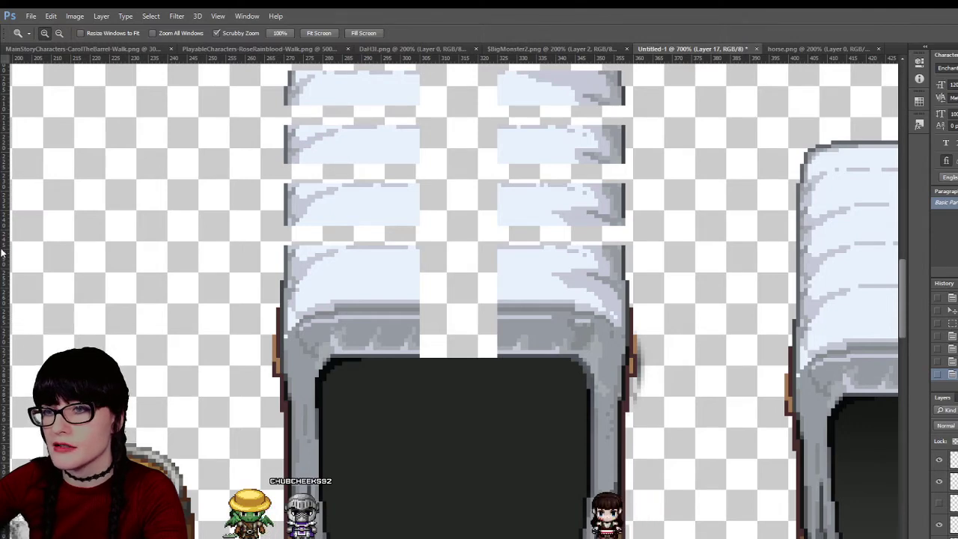
pyautogui.press('g')
pyautogui.click(189, 336)
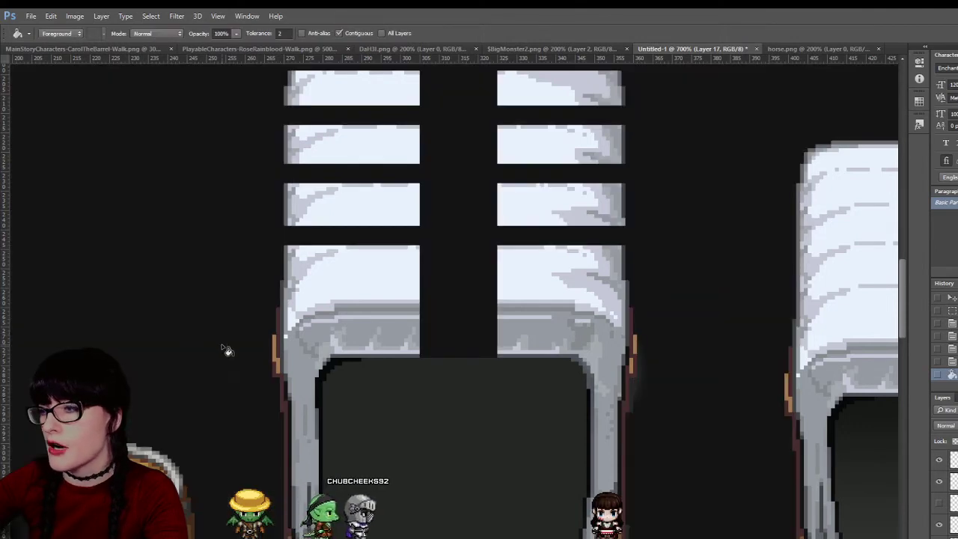
pyautogui.scroll(-5, 226, 351)
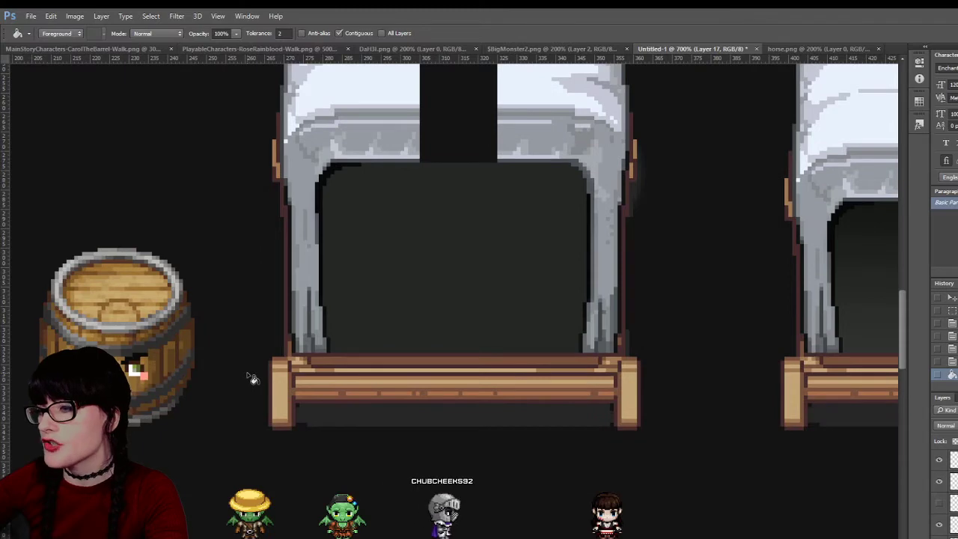
pyautogui.scroll(7, 252, 378)
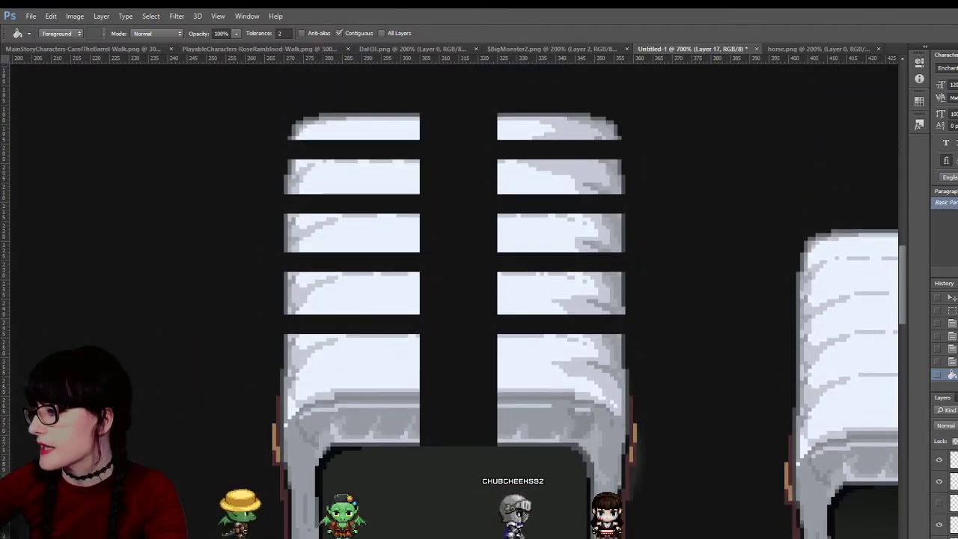
pyautogui.click(939, 524)
pyautogui.click(939, 525)
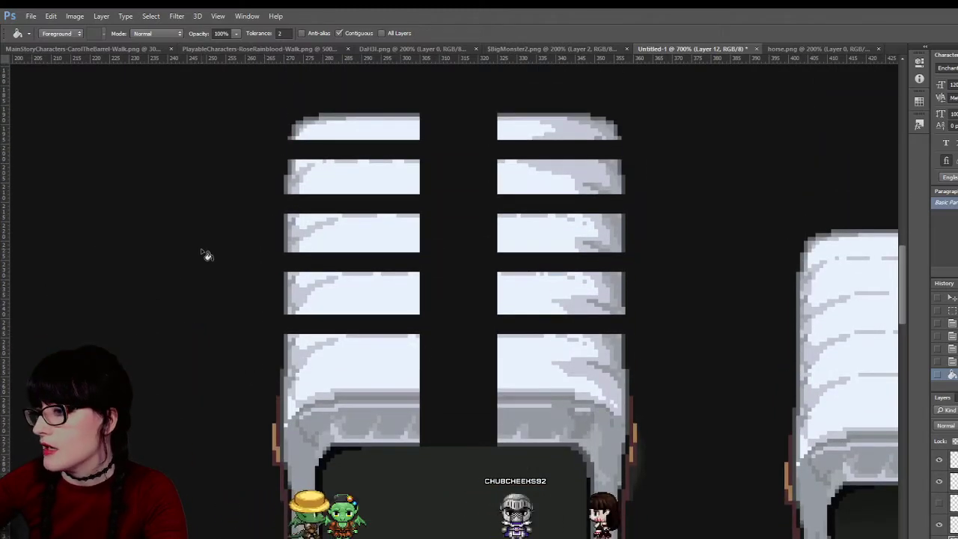
# Copy the lower canvas section from the left half to its own layer and move it into the central gap flush with that half
pyautogui.press('m')
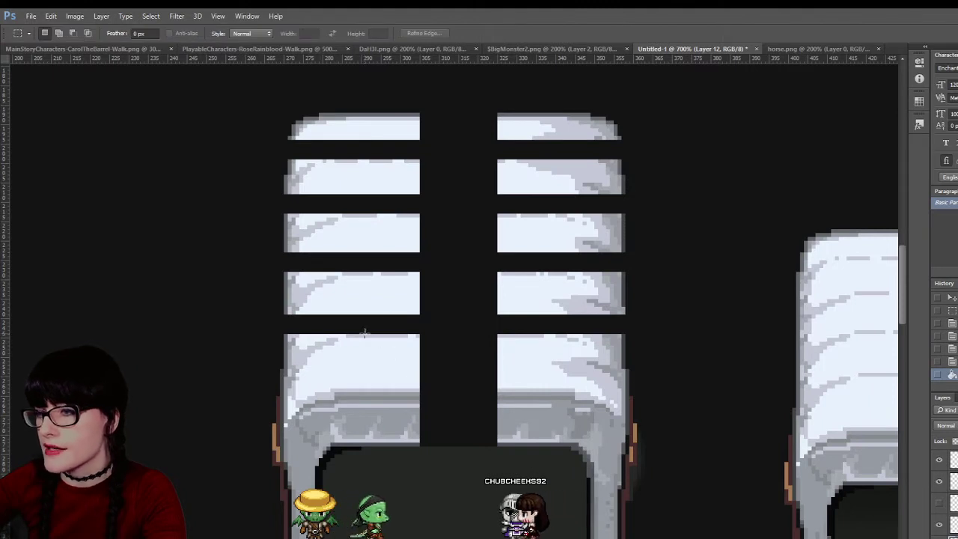
pyautogui.moveTo(345, 335)
pyautogui.mouseDown()
pyautogui.moveTo(401, 434)
pyautogui.moveTo(421, 448)
pyautogui.mouseUp()
pyautogui.hotkey('ctrl', 'd')
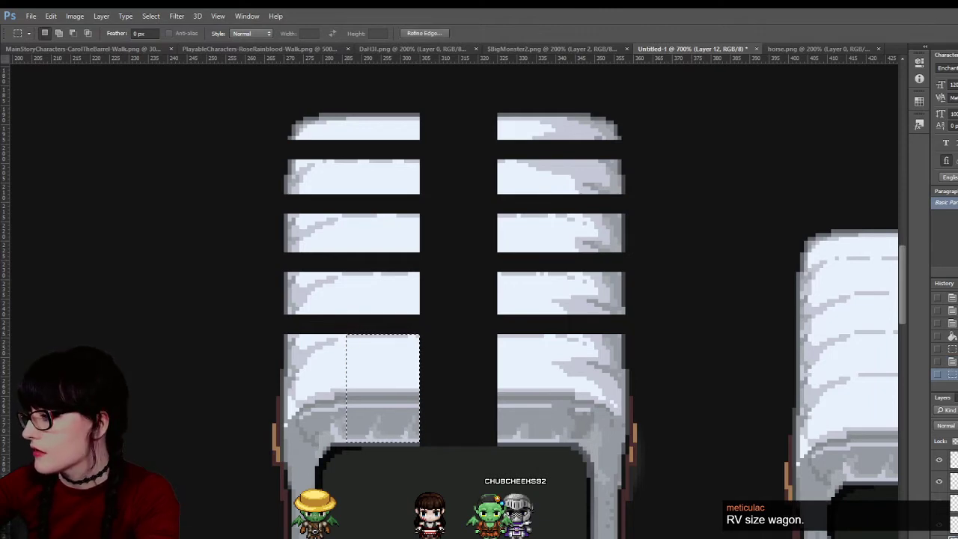
pyautogui.click(939, 535)
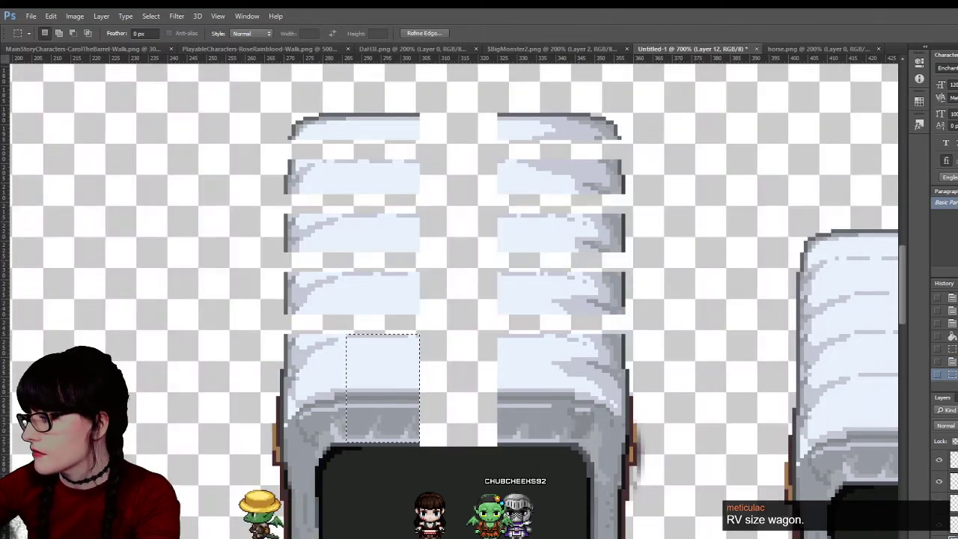
pyautogui.click(941, 504)
pyautogui.scroll(-7, 490, 412)
pyautogui.scroll(4, 491, 408)
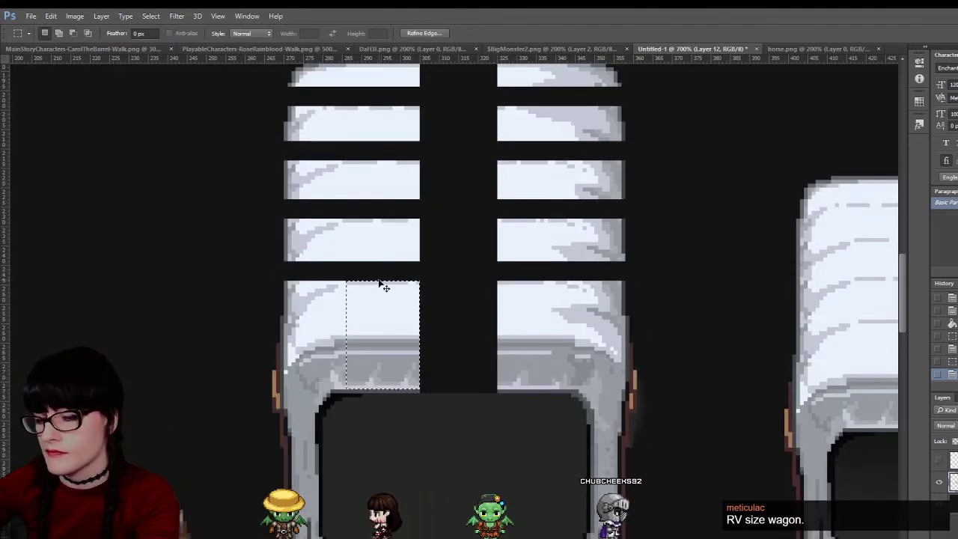
pyautogui.hotkey('ctrl', 'j')
pyautogui.press('v')
pyautogui.moveTo(348, 336); pyautogui.dragTo(435, 351)
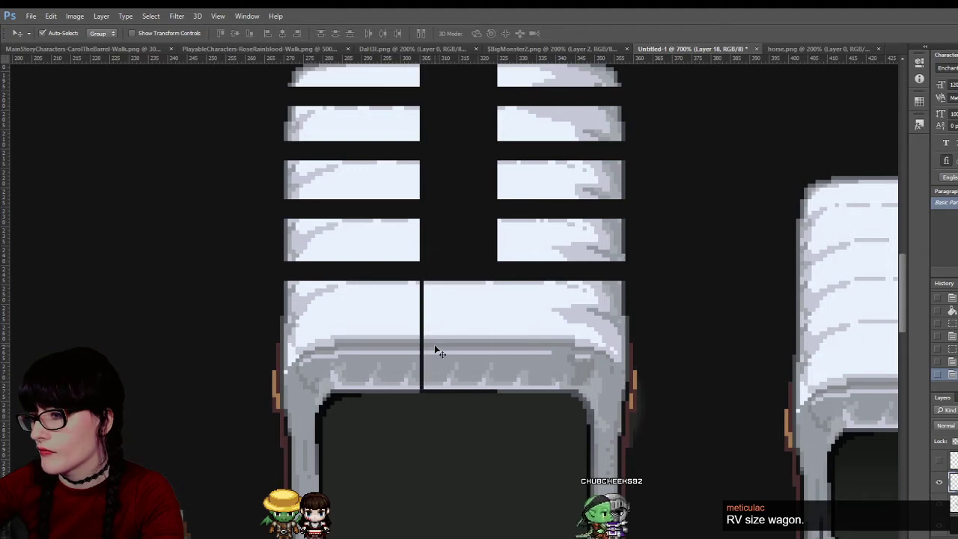
pyautogui.press('Left')
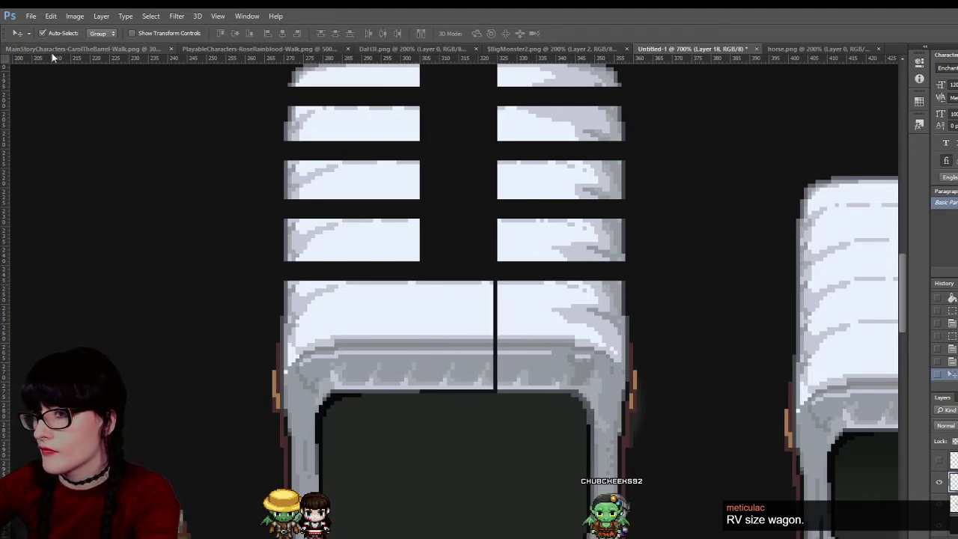
# Copy a narrow strip from the inserted canvas piece's right end and shift it right to close the remaining sliver
pyautogui.press('m')
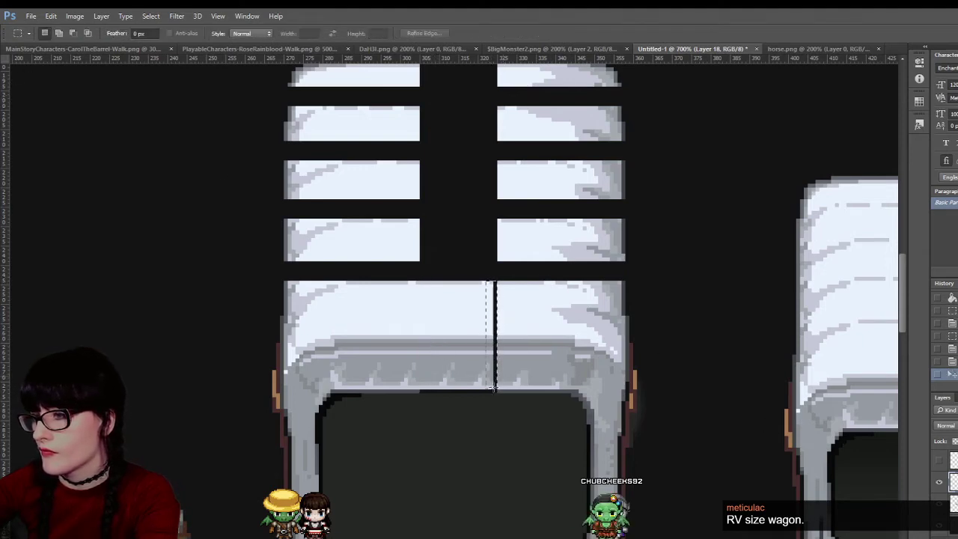
pyautogui.moveTo(491, 389); pyautogui.dragTo(494, 388)
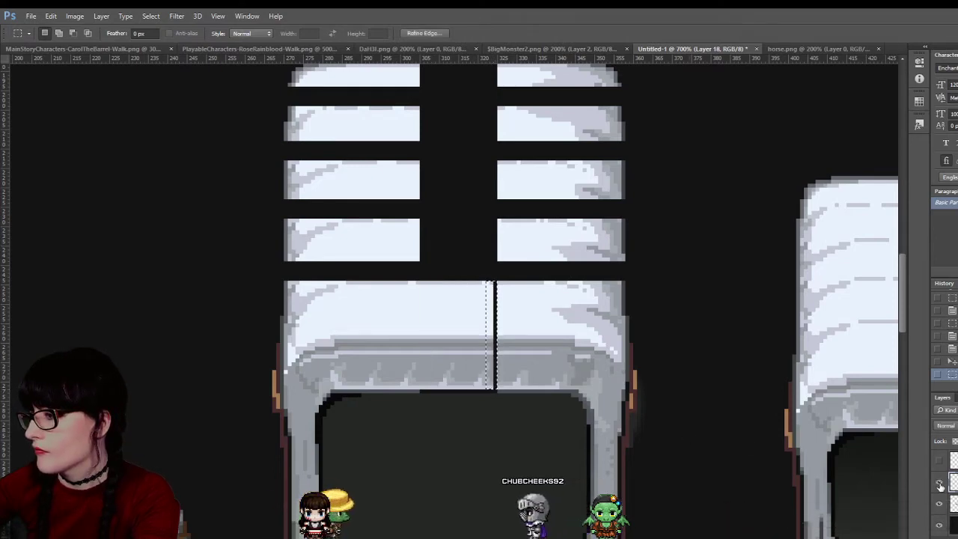
pyautogui.hotkey('ctrl', 'j')
pyautogui.press('Right')
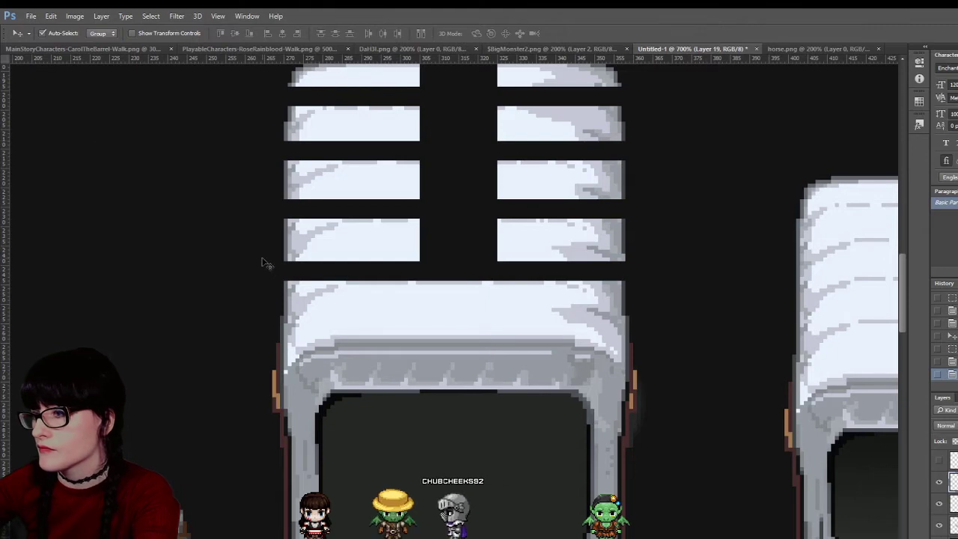
pyautogui.scroll(2, 412, 352)
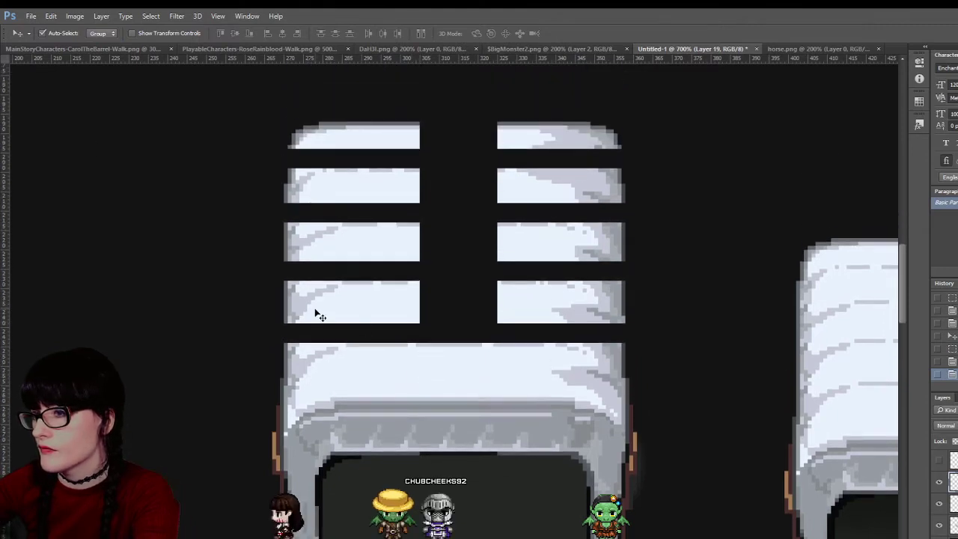
pyautogui.scroll(1, 353, 275)
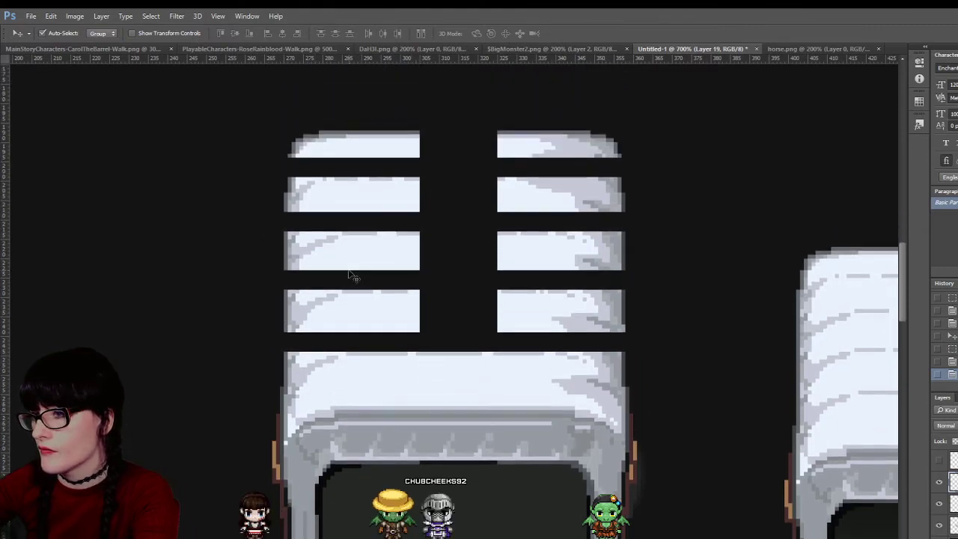
pyautogui.press('m')
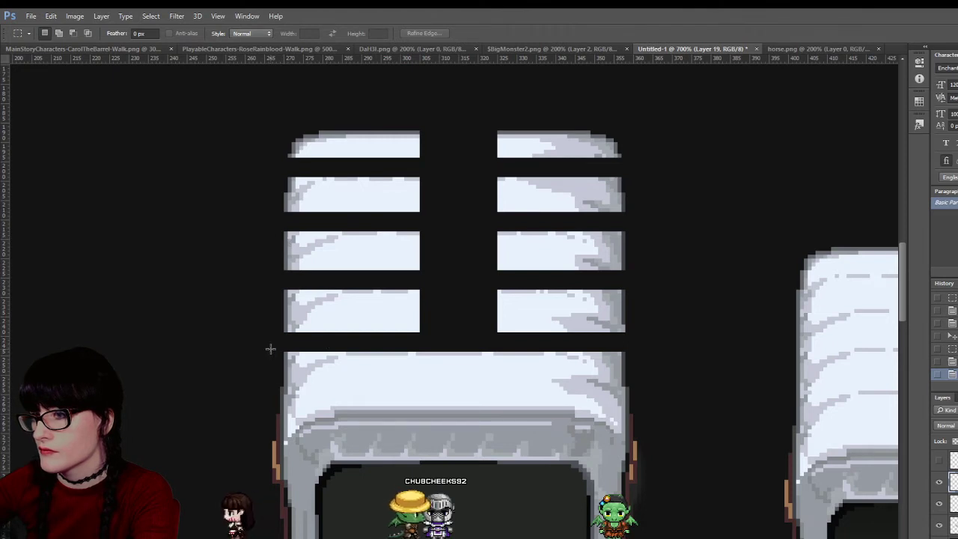
pyautogui.moveTo(281, 348); pyautogui.dragTo(653, 390)
pyautogui.hotkey('ctrl', 'd')
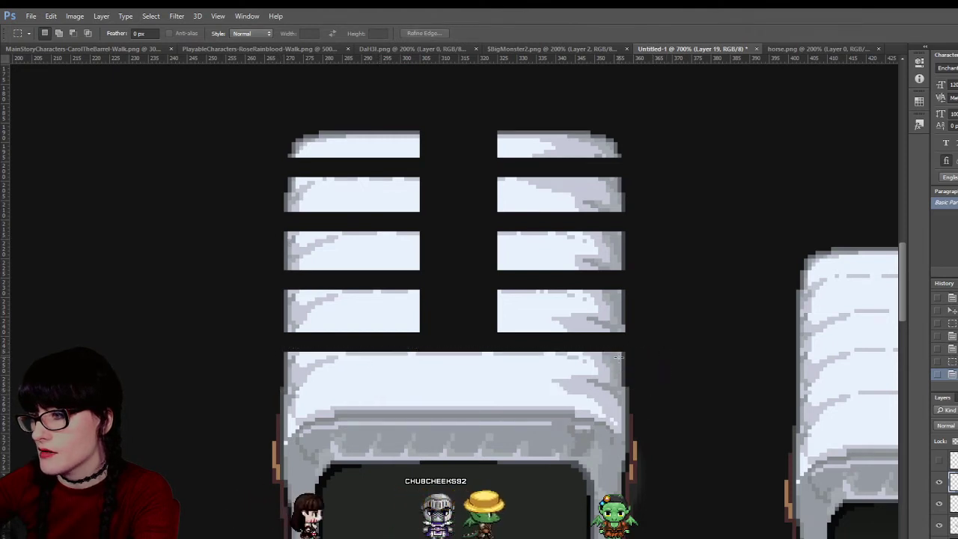
# Copy the lowest roof band, without its outer outline, to its own layer and align it over the next band above
pyautogui.moveTo(624, 351); pyautogui.dragTo(288, 401)
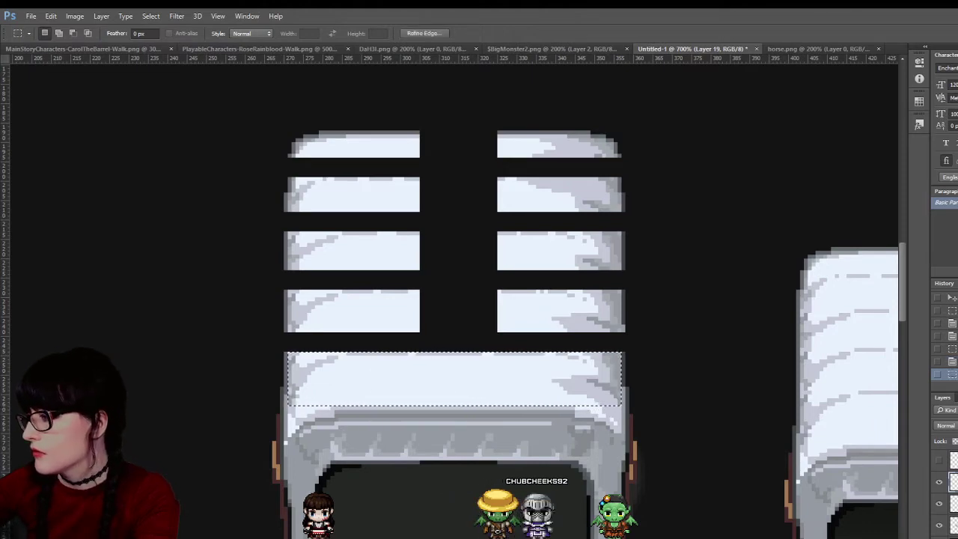
pyautogui.click(939, 537)
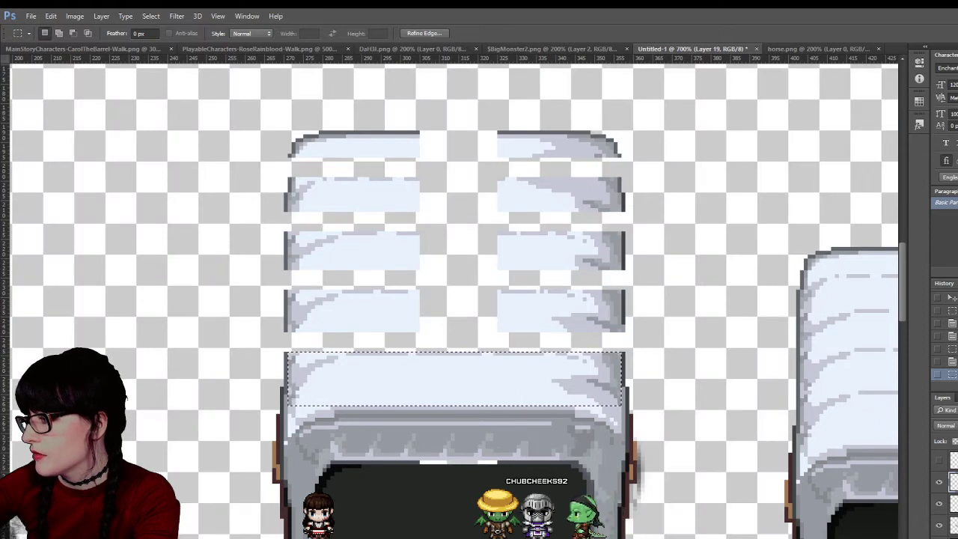
pyautogui.hotkey('ctrl', 'shift', 'e')
pyautogui.click(938, 504)
pyautogui.hotkey('ctrl', 'j')
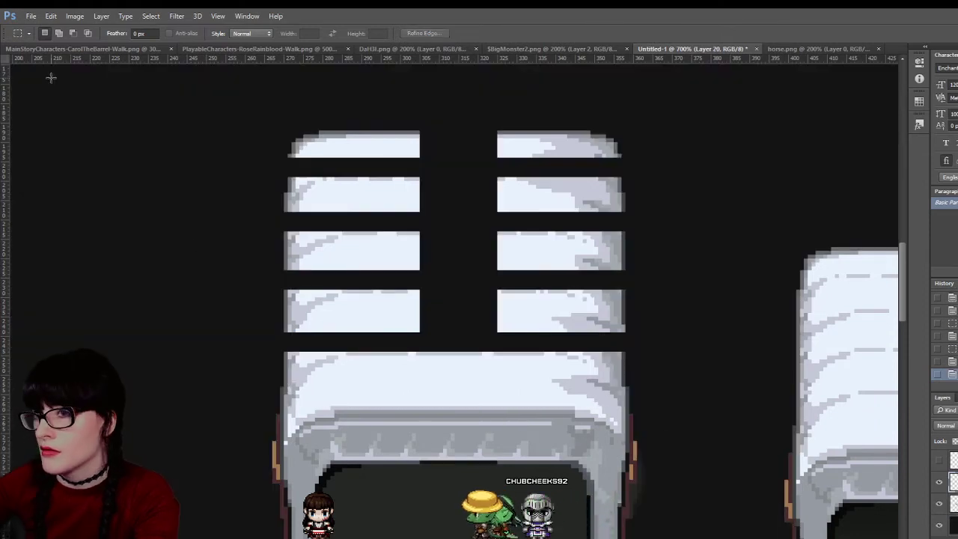
pyautogui.press('v')
pyautogui.moveTo(364, 378); pyautogui.dragTo(377, 329)
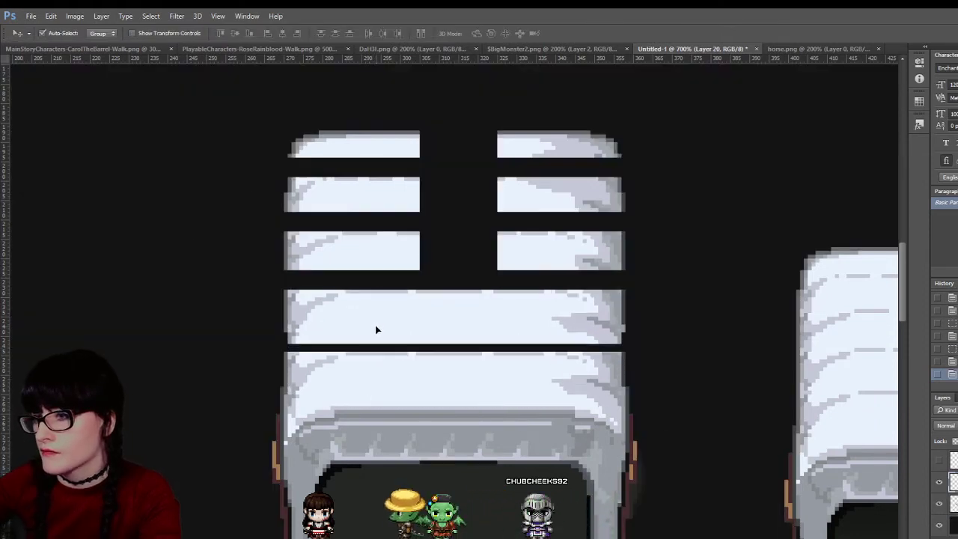
pyautogui.click(940, 483)
pyautogui.click(940, 483)
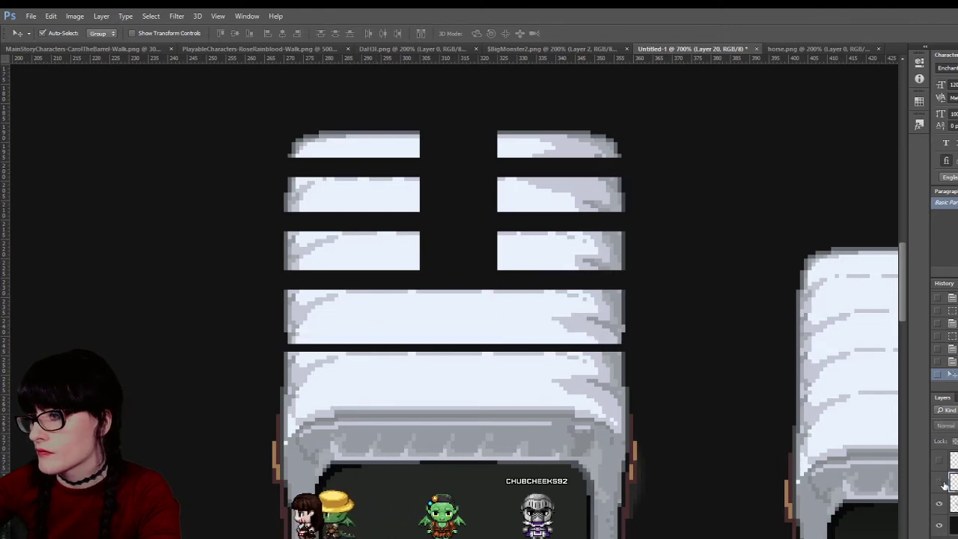
pyautogui.click(940, 483)
pyautogui.click(941, 483)
pyautogui.click(941, 483)
pyautogui.click(941, 483)
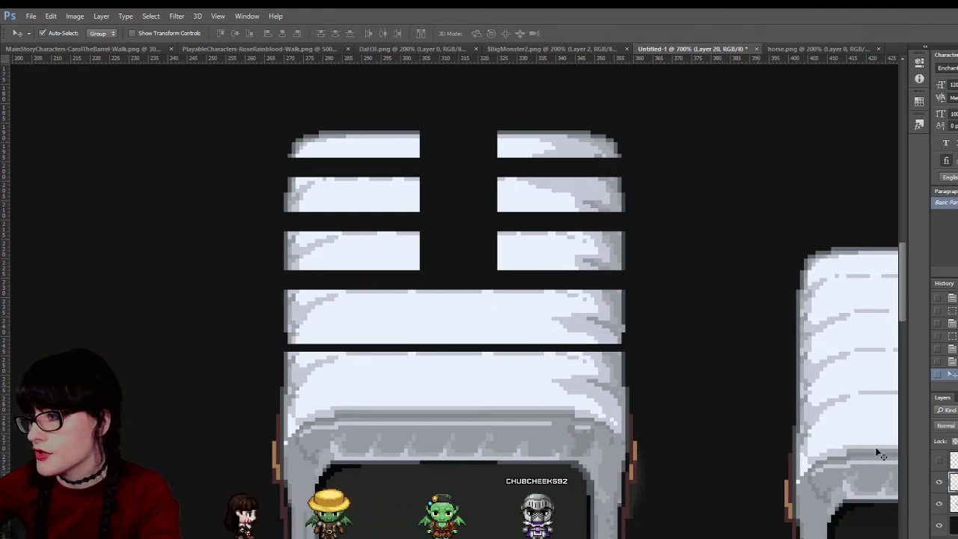
# Duplicate the copied roof band and align the duplicate over the third band from the bottom
pyautogui.hotkey('ctrl', 'j')
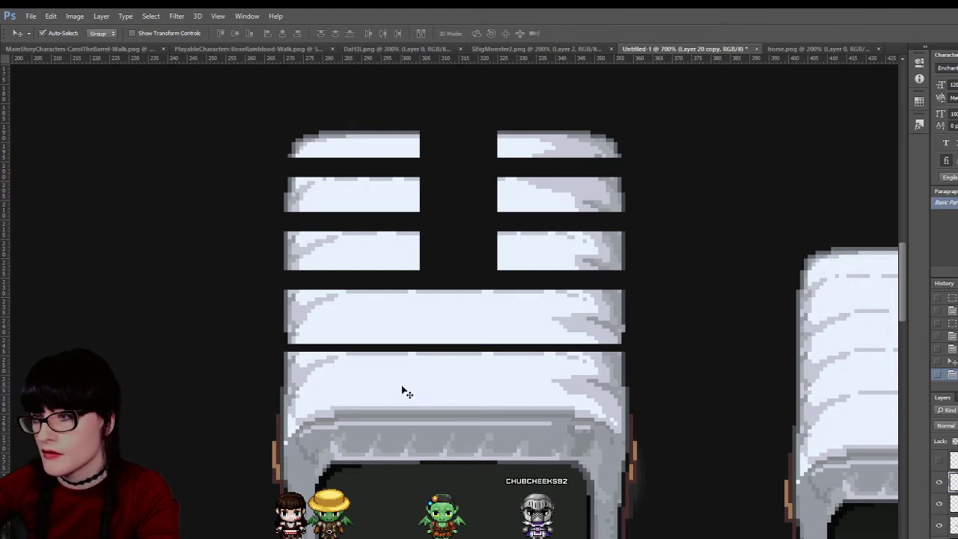
pyautogui.moveTo(487, 337); pyautogui.dragTo(488, 270)
pyautogui.press('Down')
pyautogui.press('Down')
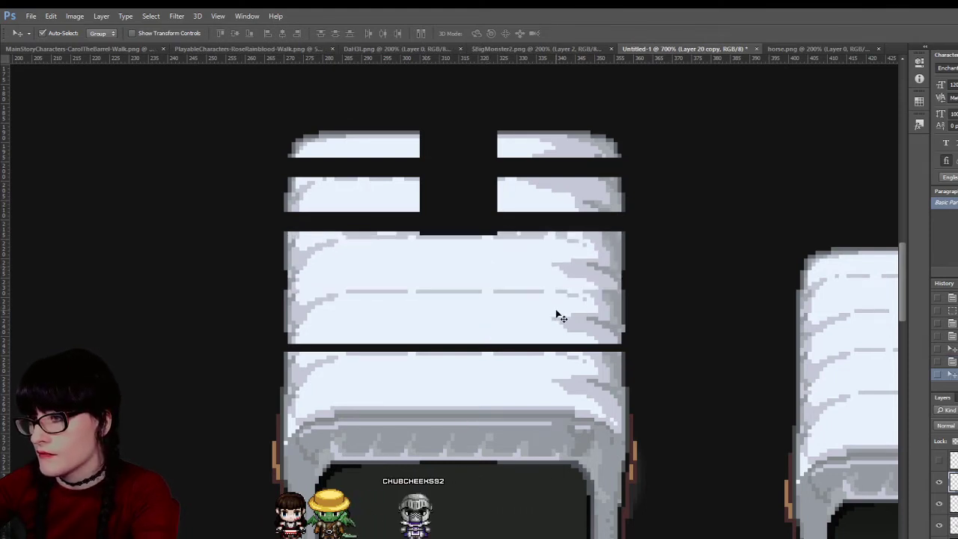
pyautogui.press('Up')
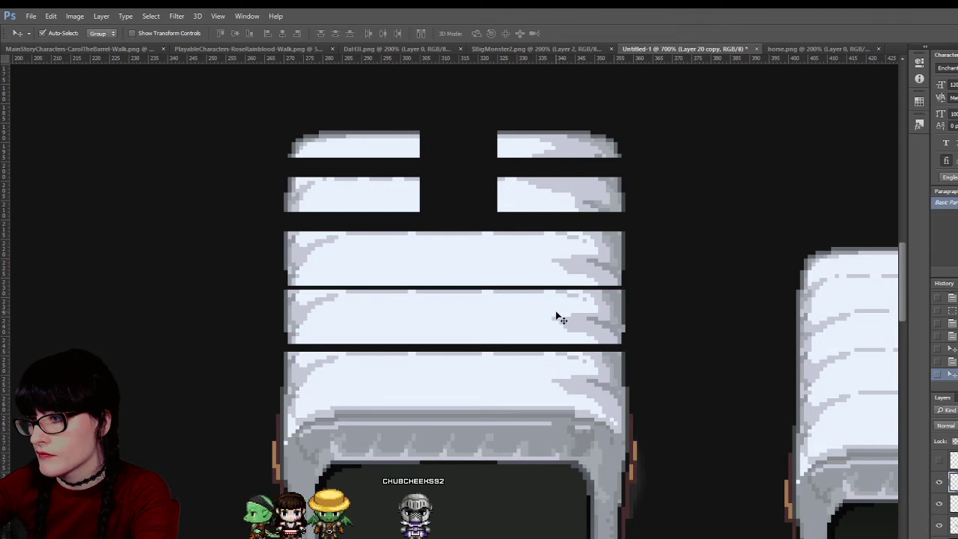
# Duplicate the roof band twice more and stack the copies over the two uppermost split bands
pyautogui.hotkey('ctrl', 'j')
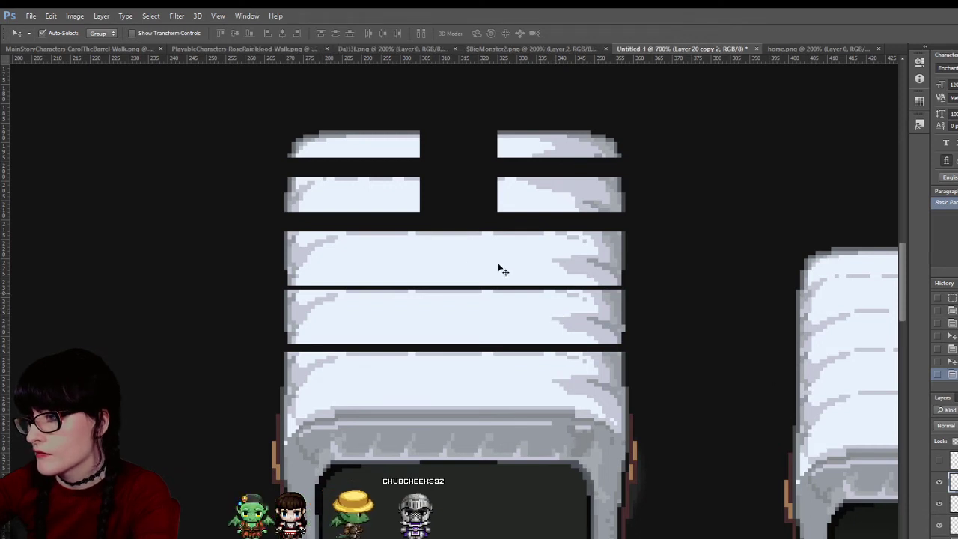
pyautogui.moveTo(499, 270); pyautogui.dragTo(470, 203)
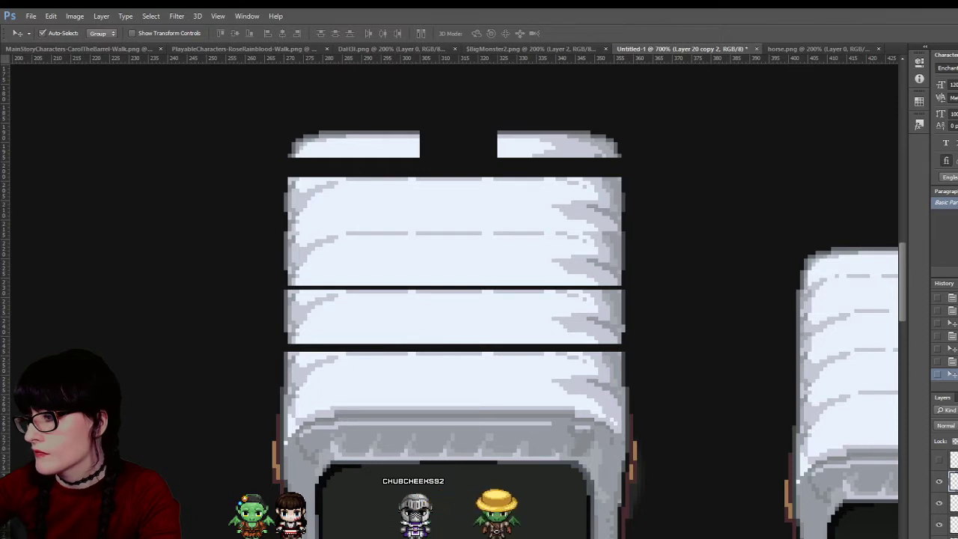
pyautogui.moveTo(508, 199); pyautogui.dragTo(517, 151)
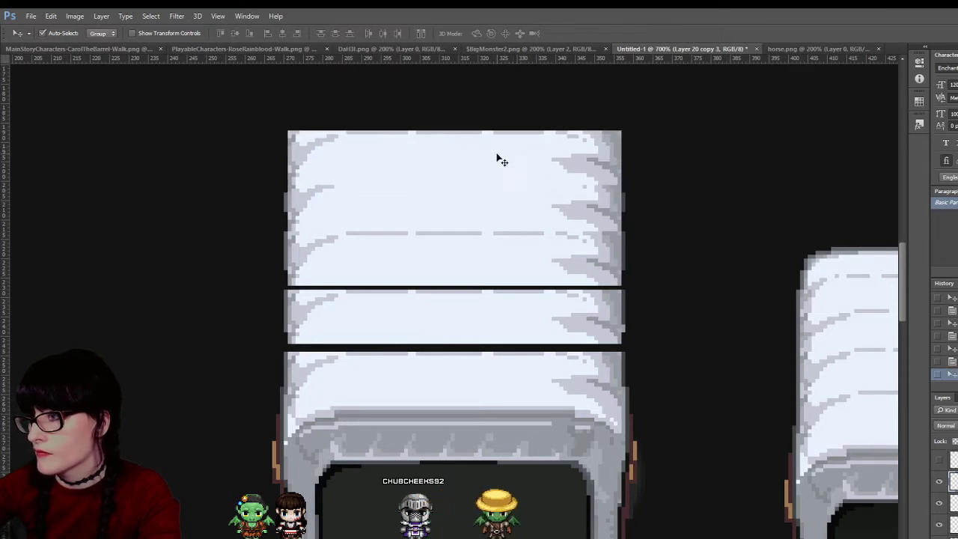
pyautogui.moveTo(500, 223); pyautogui.dragTo(516, 202)
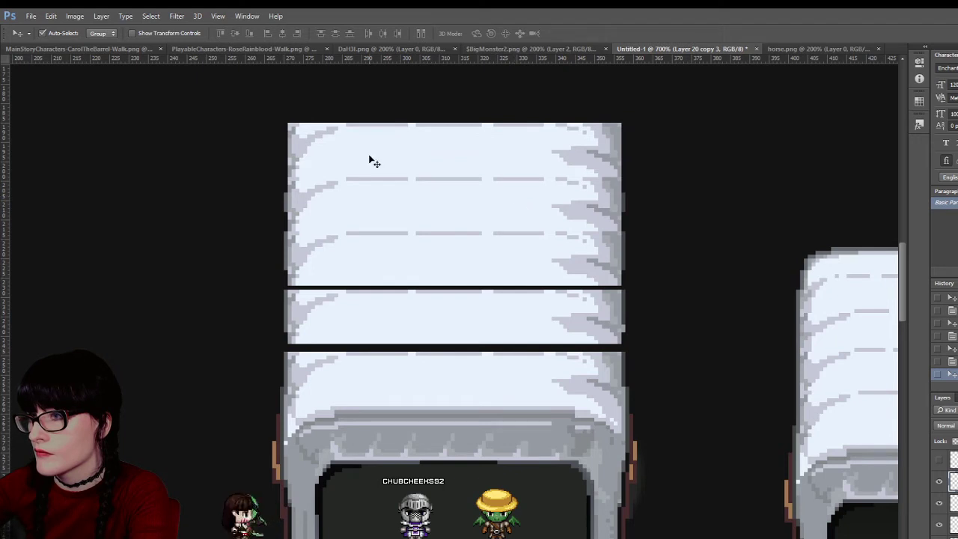
# Move the uppermost copied roof band down two pixels and delete the thin strip along its upper edge
pyautogui.press('Up')
pyautogui.press('Down')
pyautogui.press('m')
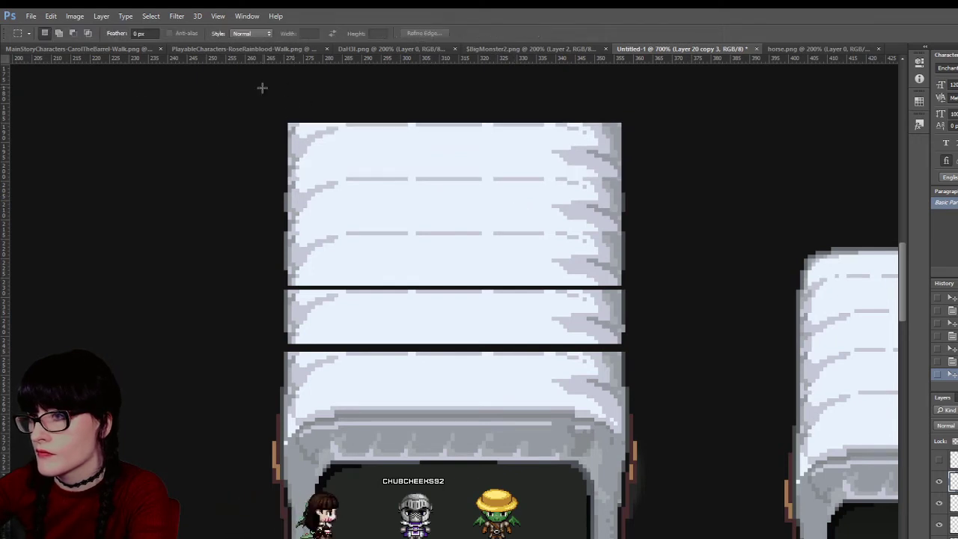
pyautogui.moveTo(720, 161); pyautogui.dragTo(726, 173)
pyautogui.hotkey('ctrl', 'Down')
pyautogui.hotkey('ctrl', 'd')
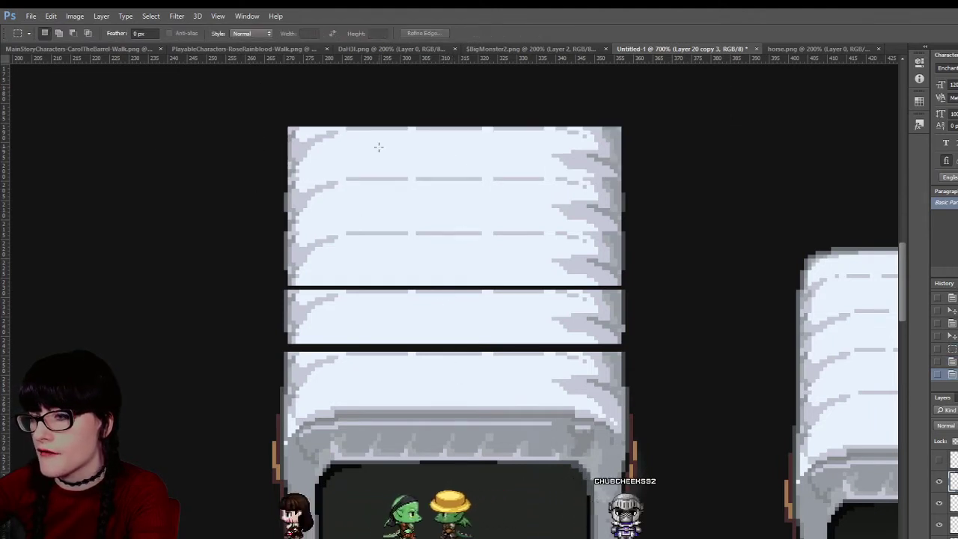
pyautogui.scroll(-15, 428, 244)
pyautogui.scroll(15, 439, 297)
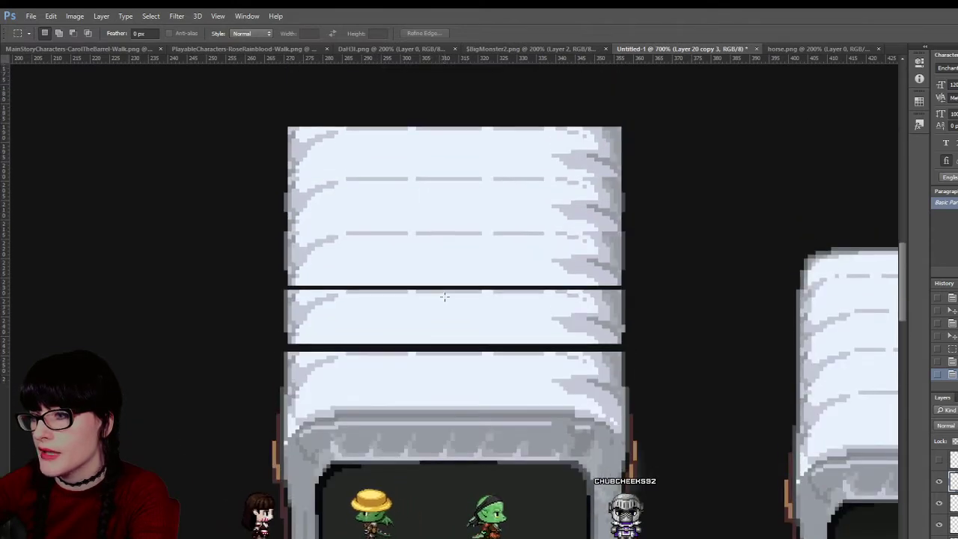
pyautogui.scroll(1, 444, 297)
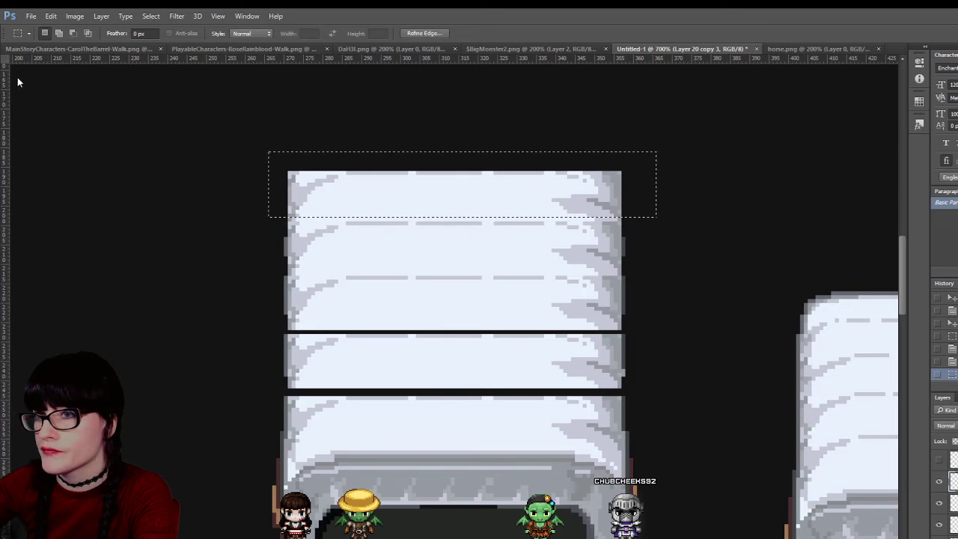
pyautogui.hotkey('ctrl', 'Down')
pyautogui.hotkey('ctrl', 'd')
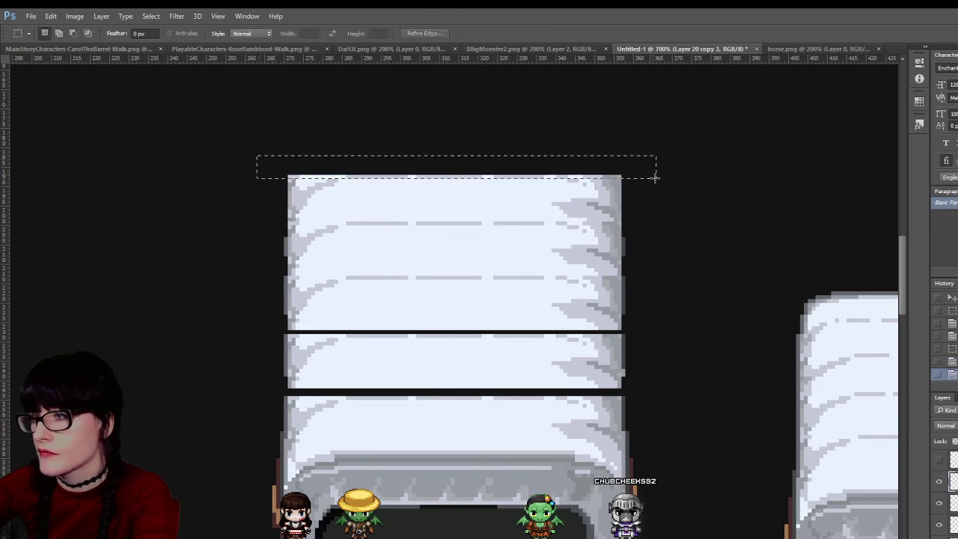
pyautogui.moveTo(655, 178); pyautogui.dragTo(656, 178)
pyautogui.press('Delete')
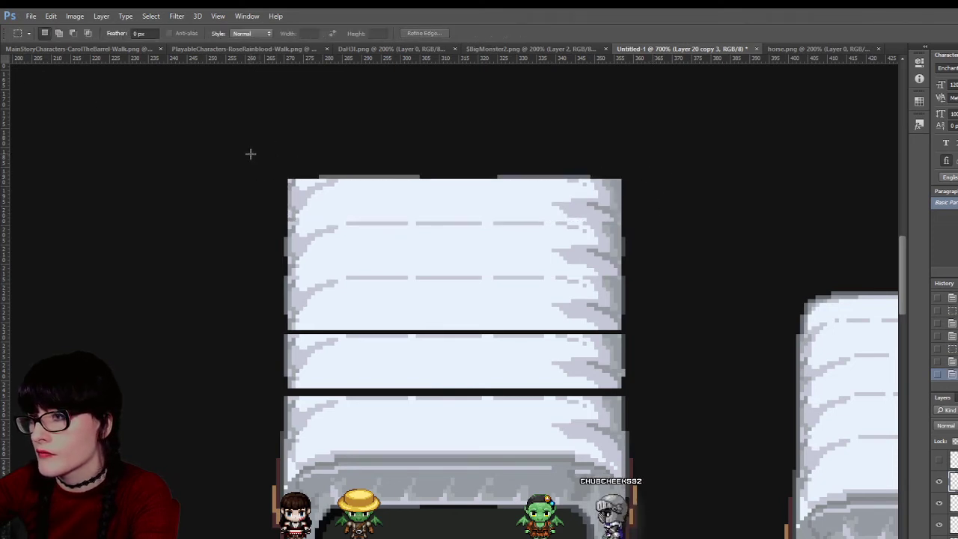
# Try to trim another strip and delete the uppermost copied roof band, and undo these deletions
pyautogui.moveTo(595, 172); pyautogui.dragTo(687, 186)
pyautogui.hotkey('ctrl', 'd')
pyautogui.moveTo(207, 145); pyautogui.dragTo(676, 220)
pyautogui.press('Delete')
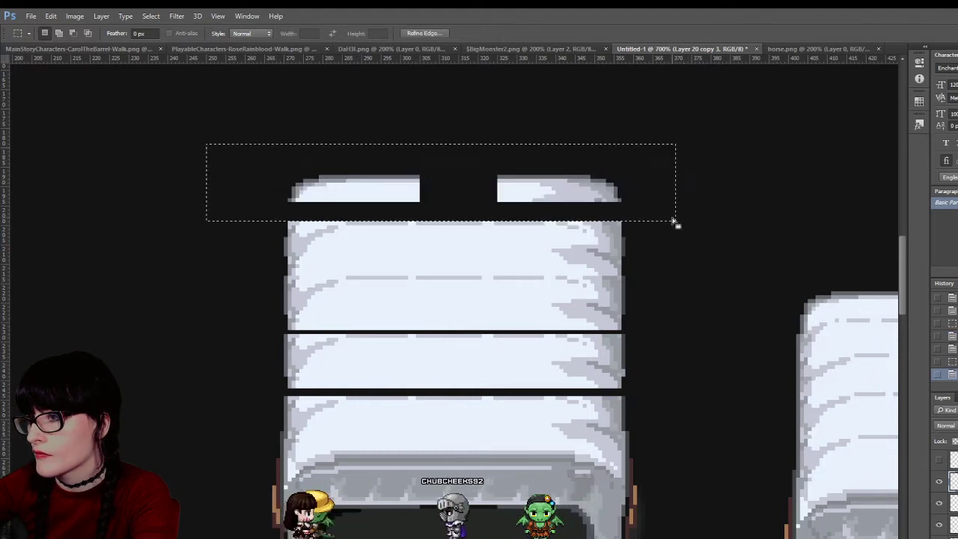
pyautogui.hotkey('ctrl', 'alt', 'z')
pyautogui.hotkey('ctrl', 'alt', 'z')
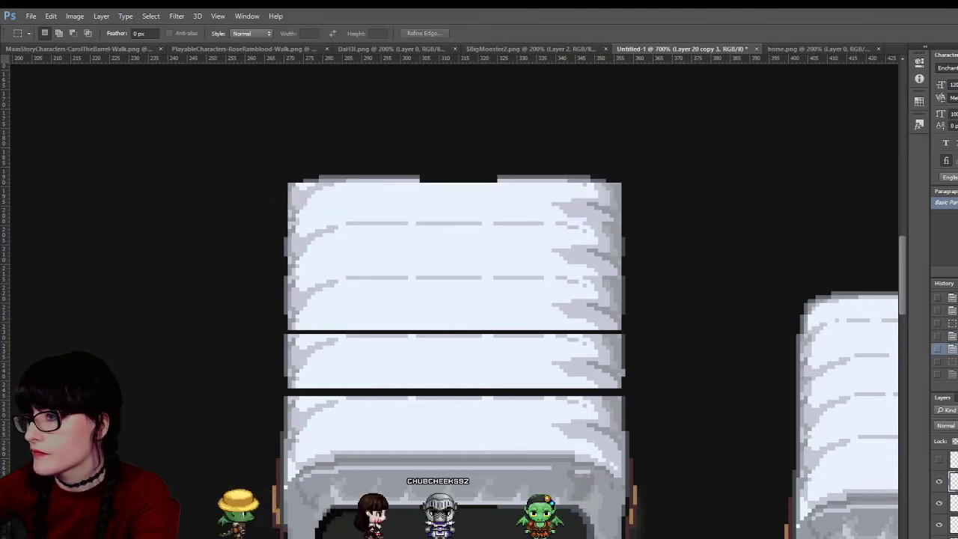
pyautogui.hotkey('ctrl', 'alt', 'z')
pyautogui.hotkey('ctrl', 'alt', 'z')
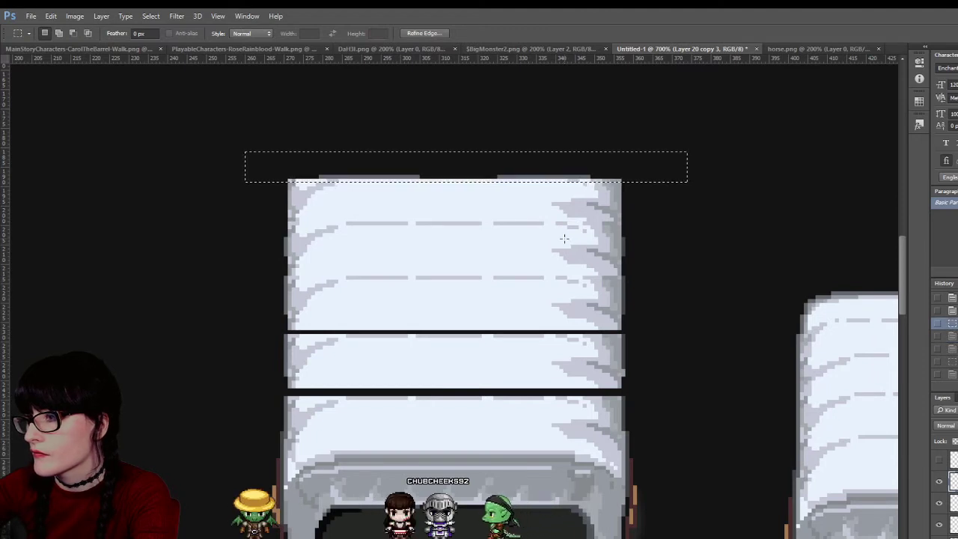
# Erase the uppermost band copy's square corners and upper middle edge with the 25 px Eraser, exposing the rounded outline beneath
pyautogui.hotkey('ctrl', 'd')
pyautogui.click(939, 483)
pyautogui.click(940, 482)
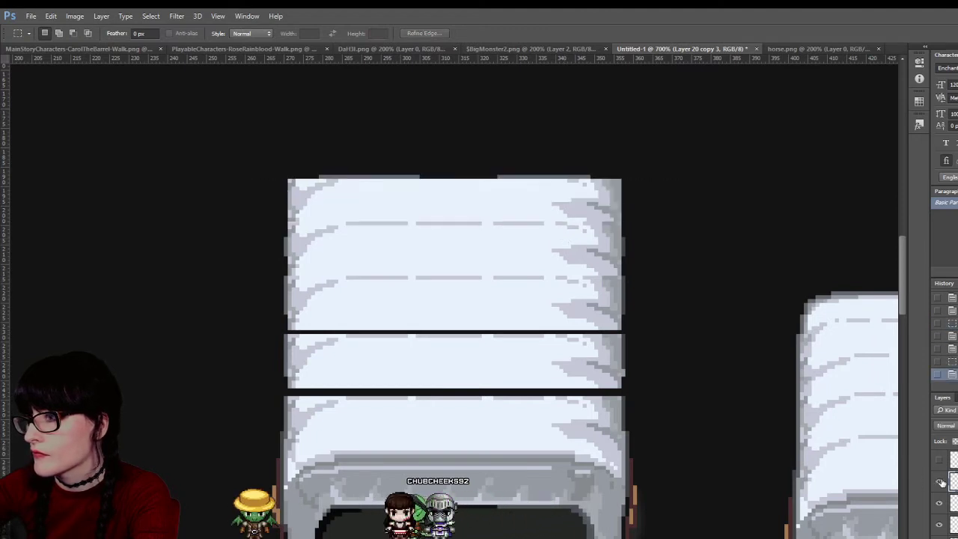
pyautogui.click(940, 483)
pyautogui.click(939, 483)
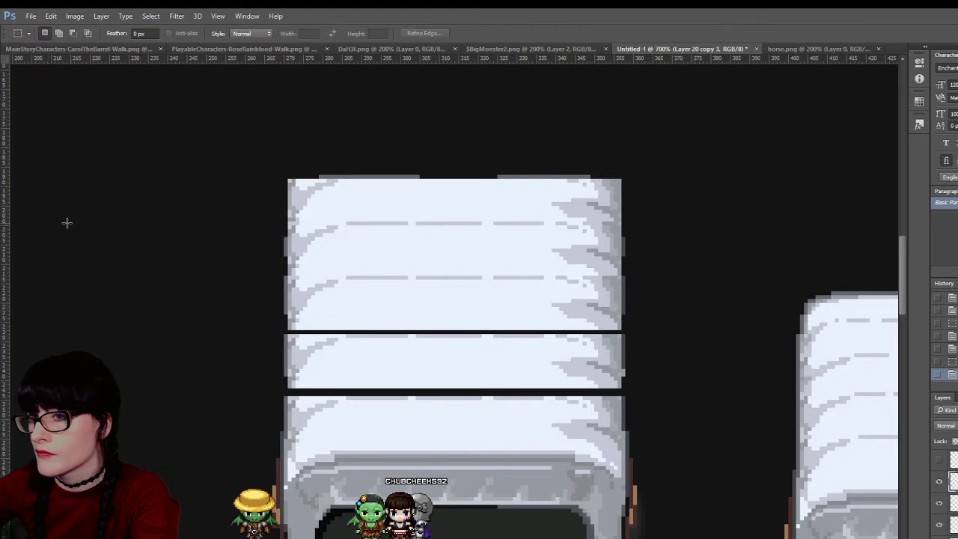
pyautogui.press('e')
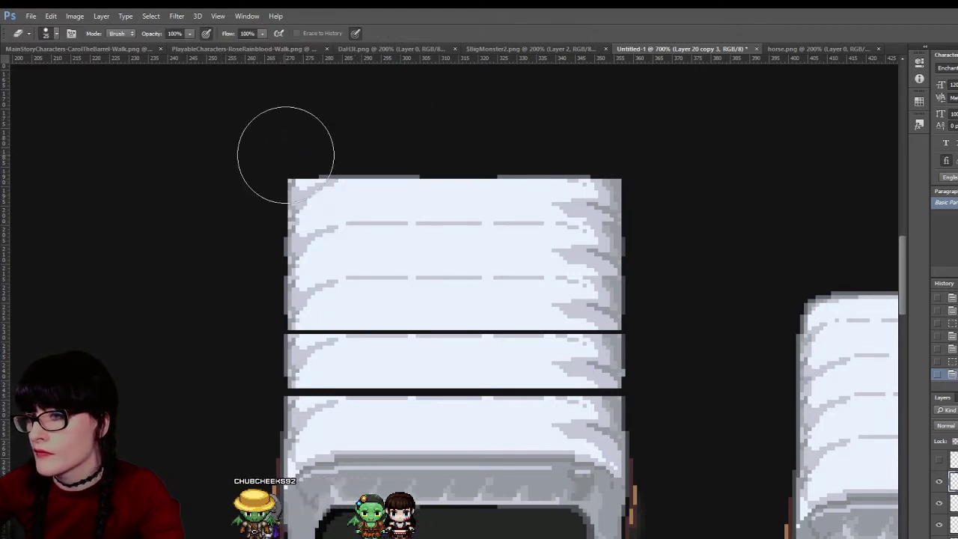
pyautogui.click(624, 154)
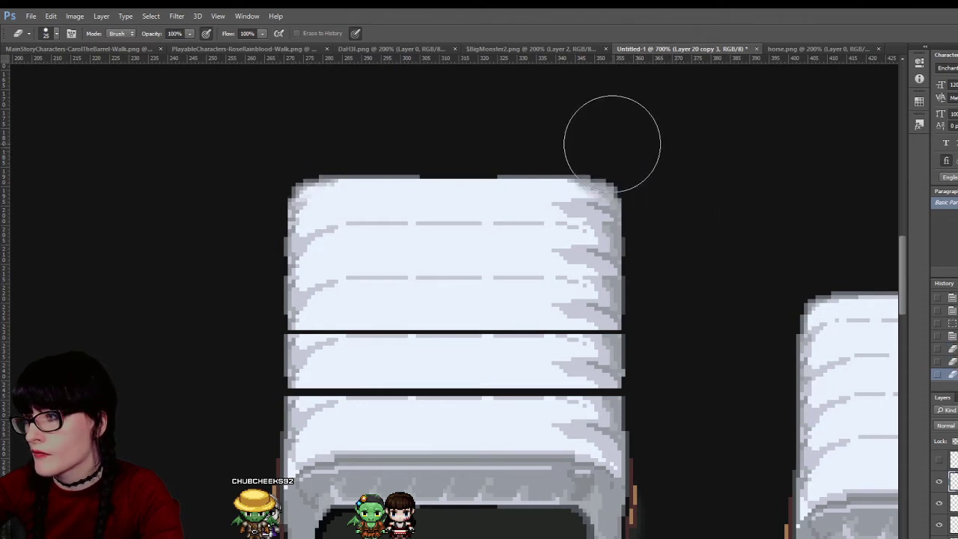
pyautogui.click(626, 152)
pyautogui.click(634, 152)
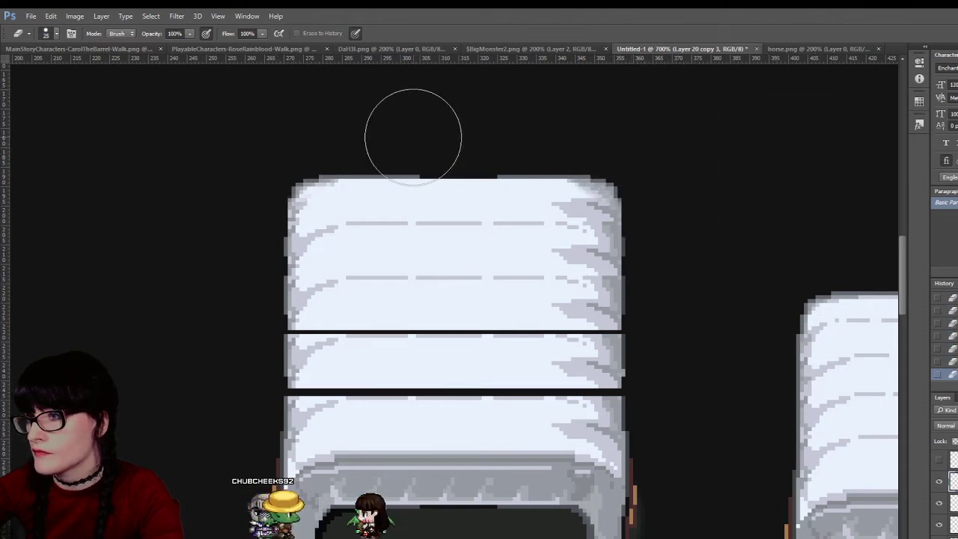
pyautogui.moveTo(435, 141)
pyautogui.mouseDown()
pyautogui.moveTo(346, 140)
pyautogui.moveTo(423, 127)
pyautogui.moveTo(510, 141)
pyautogui.mouseUp()
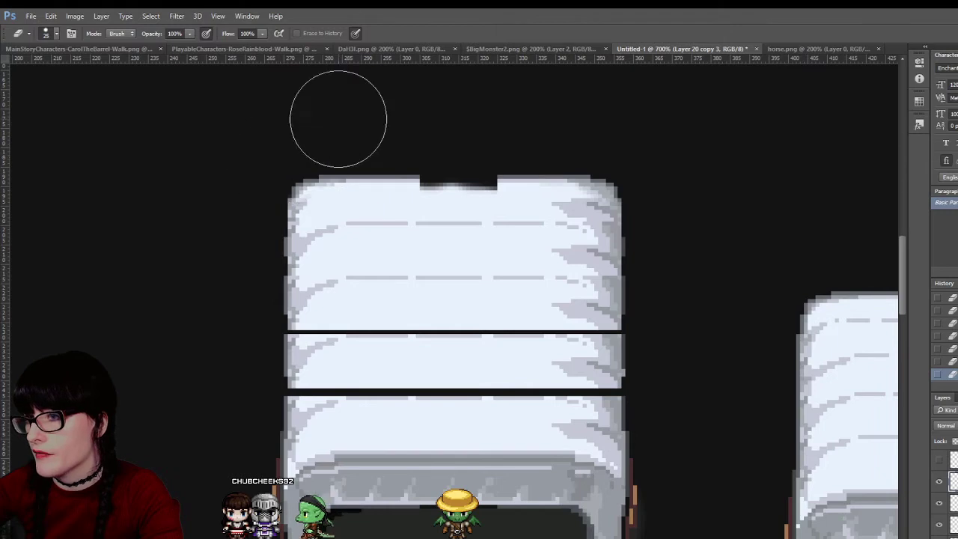
# Check the enlarged wagon's overall shape against the barrel and the two smaller wagons
pyautogui.scroll(-2, 463, 191)
pyautogui.scroll(1, 332, 214)
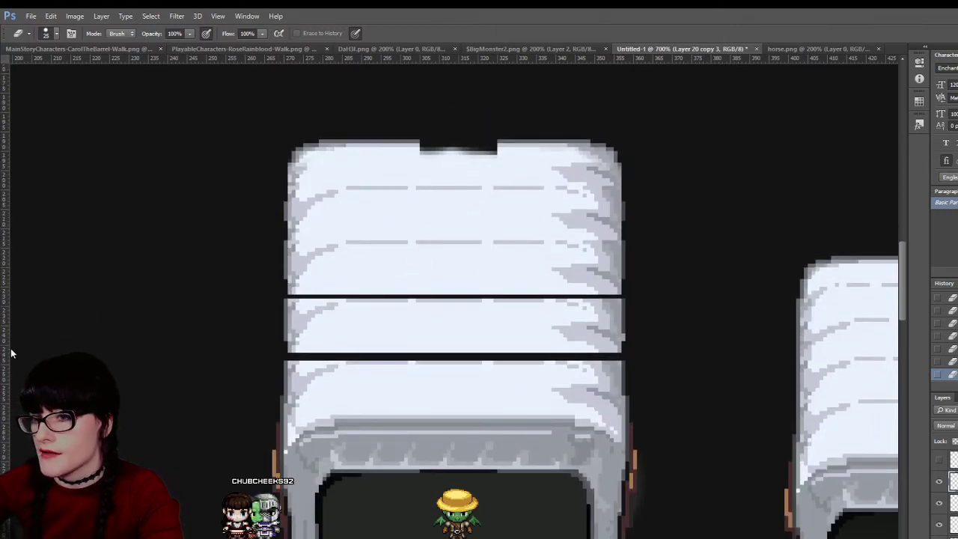
pyautogui.press('z')
pyautogui.keyDown('alt'); pyautogui.click(592, 240); pyautogui.keyUp('alt')
pyautogui.keyDown('alt'); pyautogui.click(535, 236); pyautogui.keyUp('alt')
pyautogui.keyDown('alt'); pyautogui.click(520, 243); pyautogui.keyUp('alt')
pyautogui.keyDown('alt'); pyautogui.click(509, 246); pyautogui.keyUp('alt')
pyautogui.keyDown('alt'); pyautogui.click(501, 262); pyautogui.keyUp('alt')
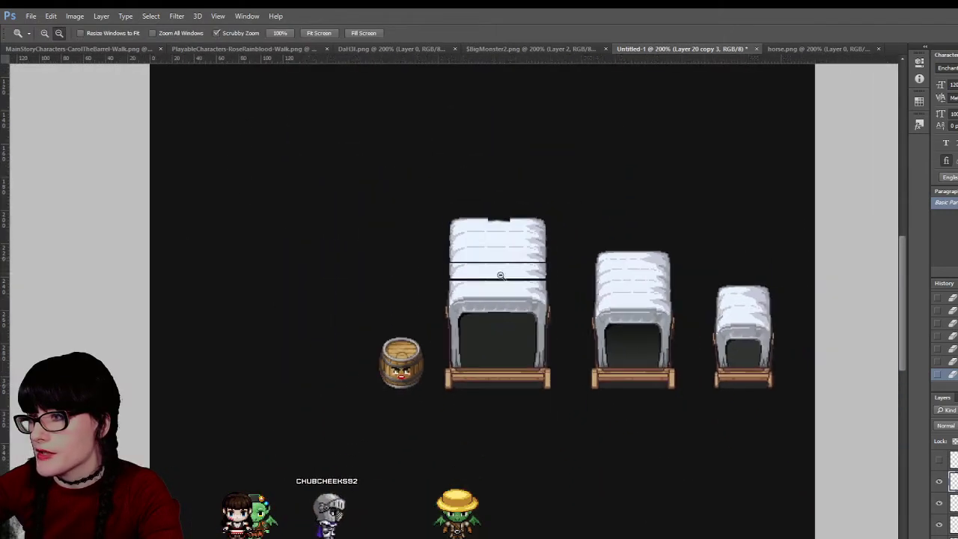
# Select the smudged area at the notch in the roof's upper edge and paint it with the pale canvas colour
pyautogui.click(486, 200)
pyautogui.click(484, 204)
pyautogui.click(483, 211)
pyautogui.click(484, 219)
pyautogui.click(487, 228)
pyautogui.click(527, 261)
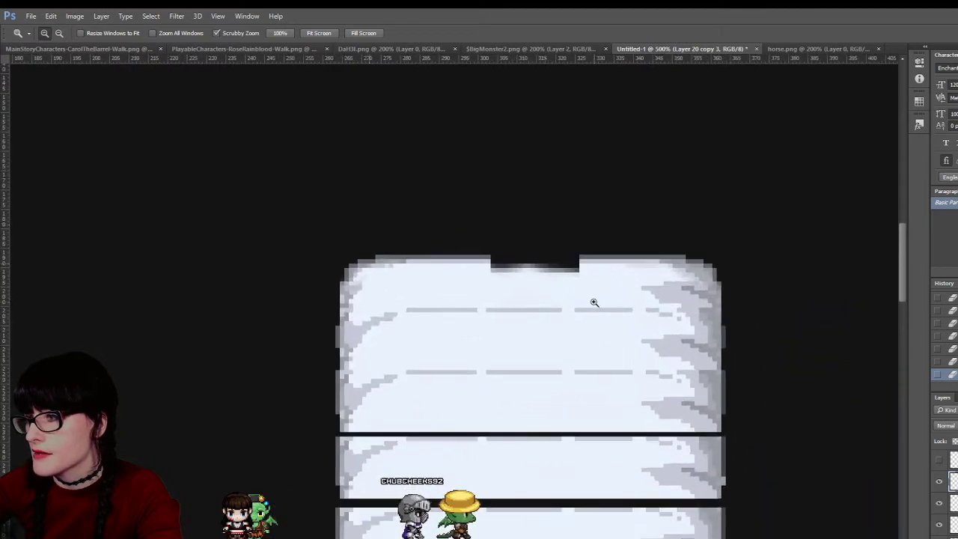
pyautogui.moveTo(594, 302); pyautogui.dragTo(595, 301)
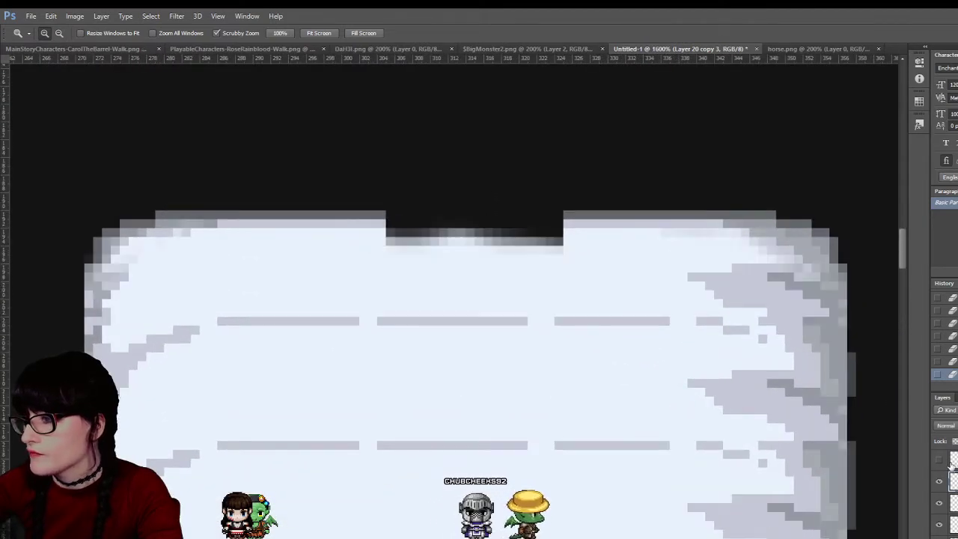
pyautogui.press('m')
pyautogui.moveTo(368, 219); pyautogui.dragTo(589, 272)
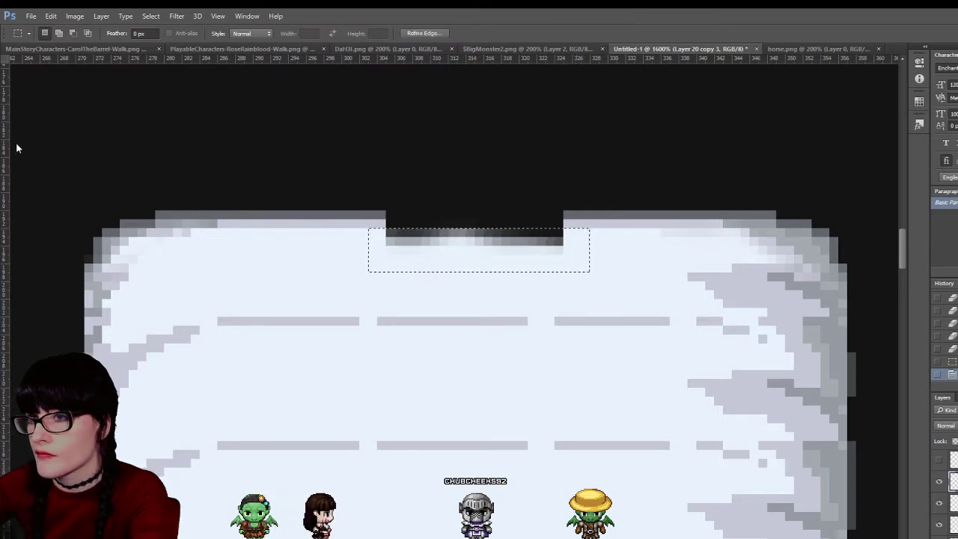
pyautogui.press('b')
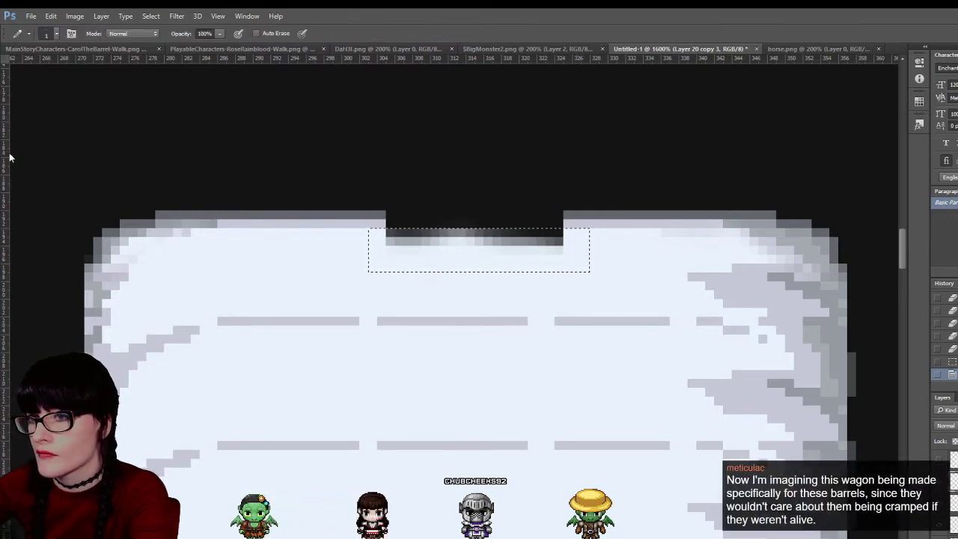
pyautogui.press('i')
pyautogui.press('b')
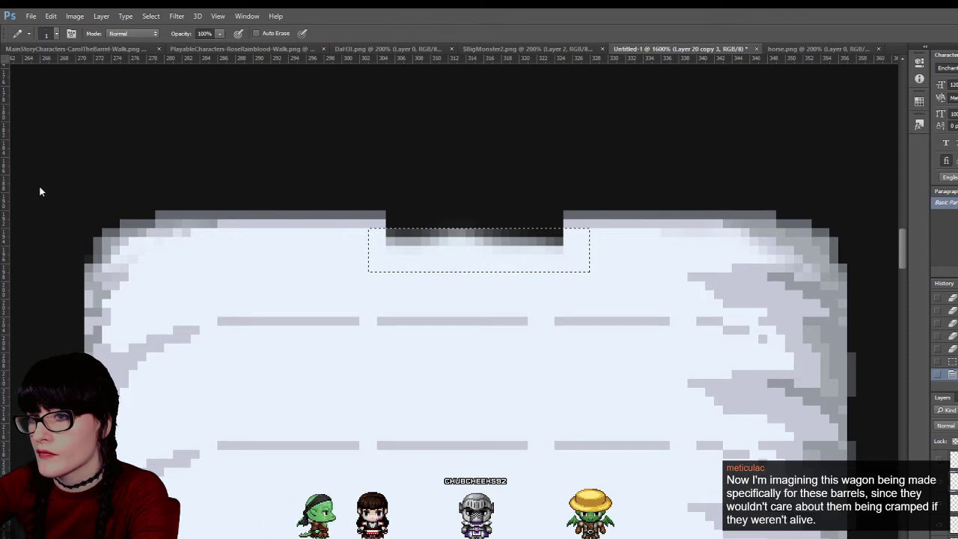
pyautogui.hotkey('shift', 'b')
pyautogui.moveTo(421, 276)
pyautogui.mouseDown()
pyautogui.moveTo(424, 252)
pyautogui.moveTo(524, 249)
pyautogui.mouseUp()
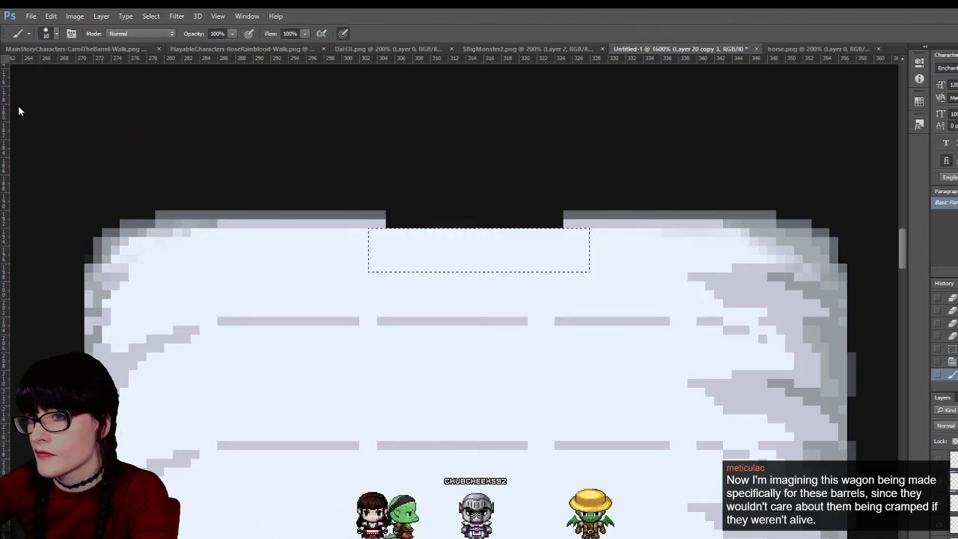
pyautogui.press('m')
pyautogui.hotkey('ctrl', 'd')
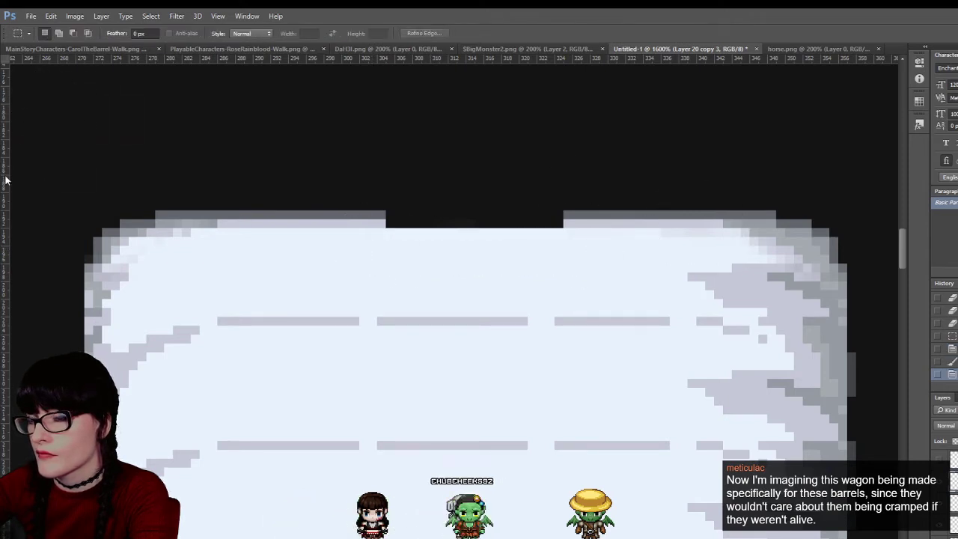
# Bridge the notch in the roof's upper edge with a light grey shading line and the darker outline using the 1 px Pencil
pyautogui.press('b')
pyautogui.hotkey('shift', 'b')
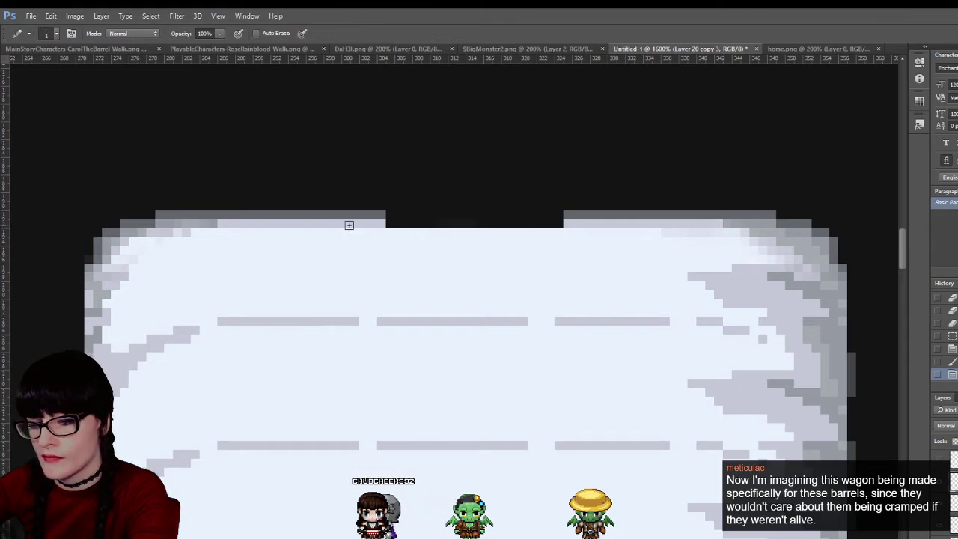
pyautogui.keyDown('alt'); pyautogui.click(359, 222); pyautogui.keyUp('alt')
pyautogui.click(580, 222)
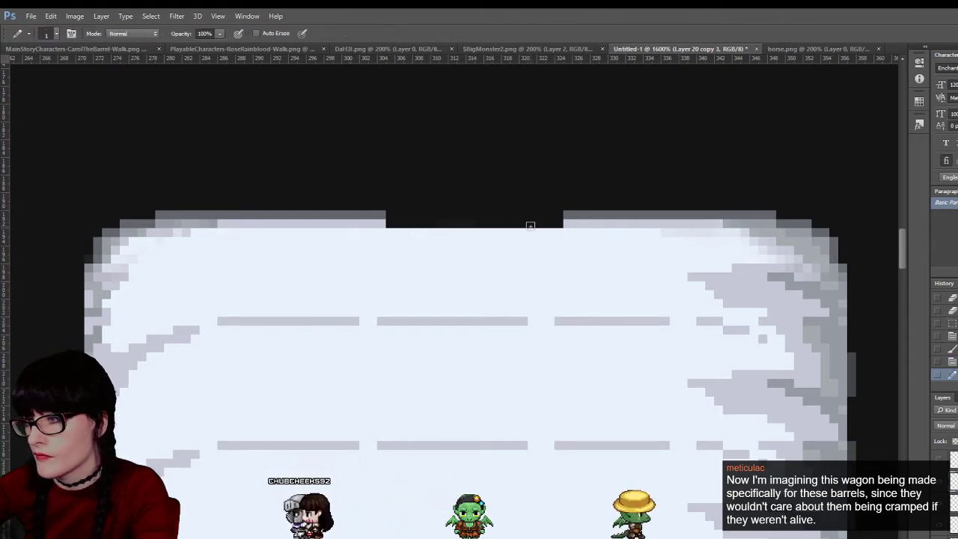
pyautogui.moveTo(530, 226); pyautogui.dragTo(386, 224)
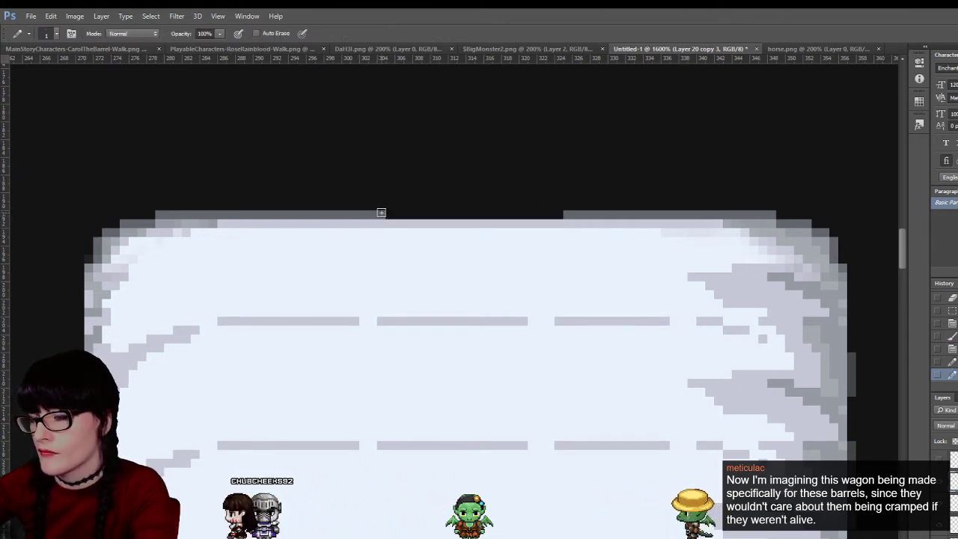
pyautogui.keyDown('shift'); pyautogui.click(594, 210); pyautogui.keyUp('shift')
# Fill the breaks in the dark grey outlines along both sides of the roof with the 1 px Pencil
pyautogui.scroll(-2, 431, 254)
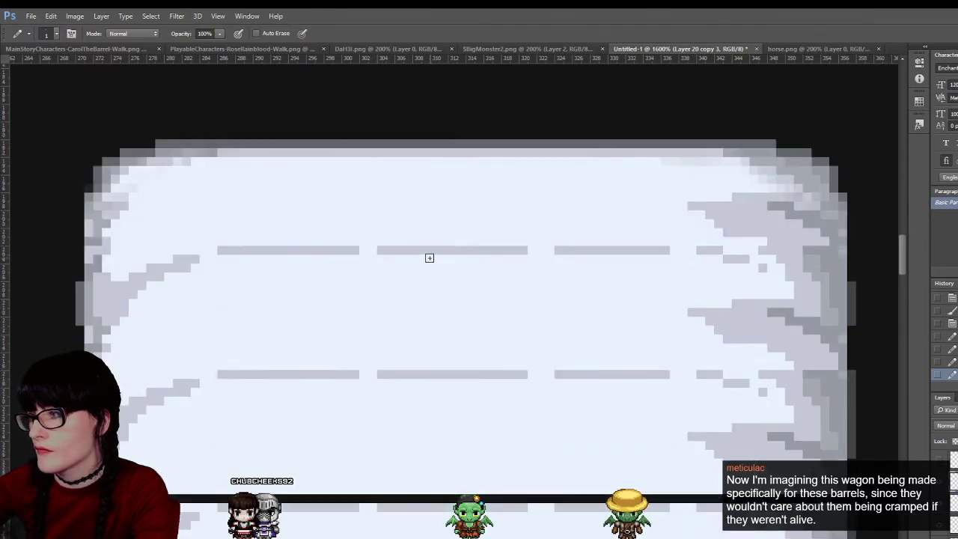
pyautogui.scroll(-3, 529, 262)
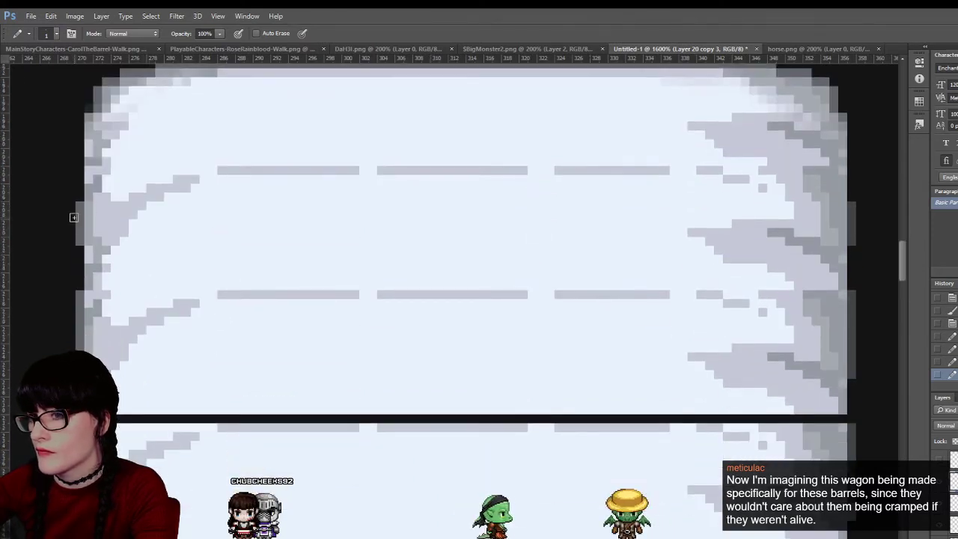
pyautogui.scroll(-4, 464, 255)
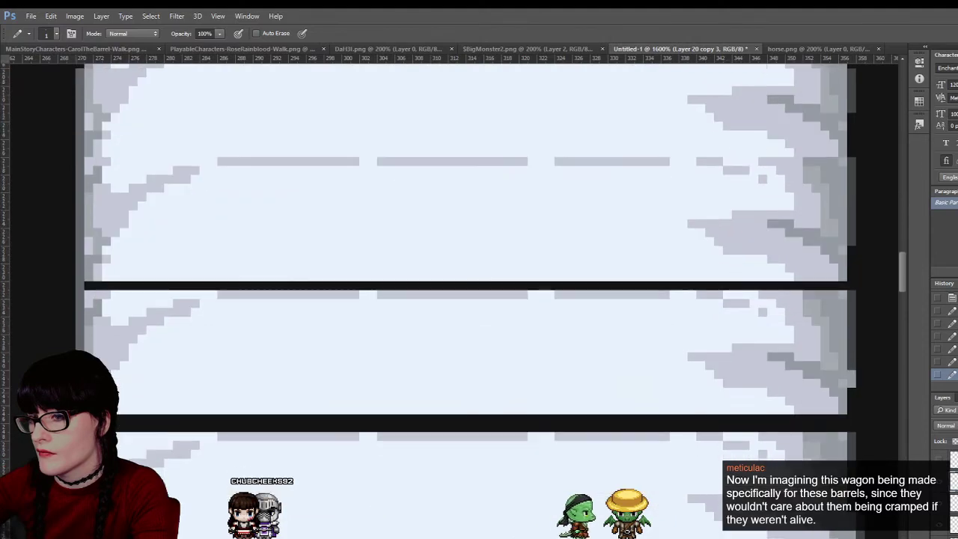
pyautogui.scroll(-4, 853, 313)
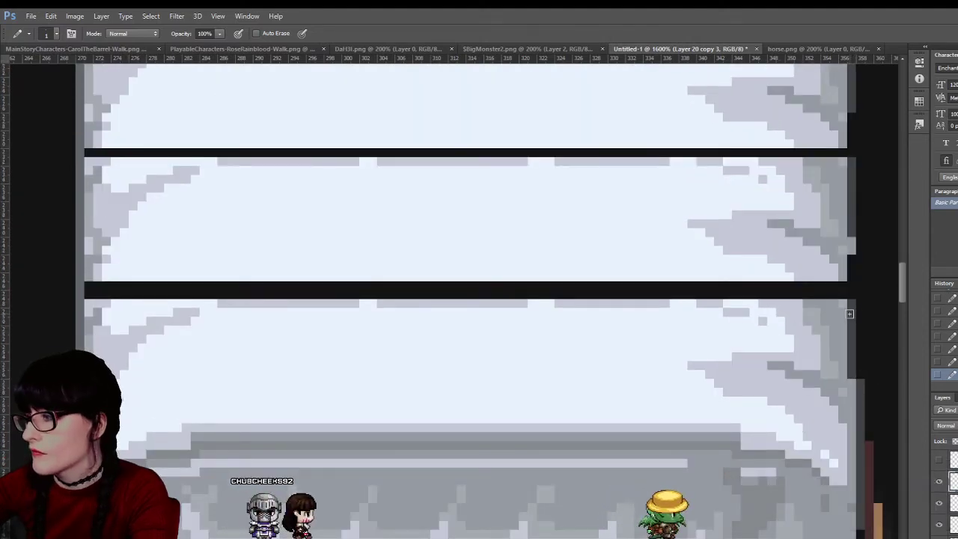
pyautogui.scroll(3, 858, 166)
pyautogui.scroll(2, 857, 166)
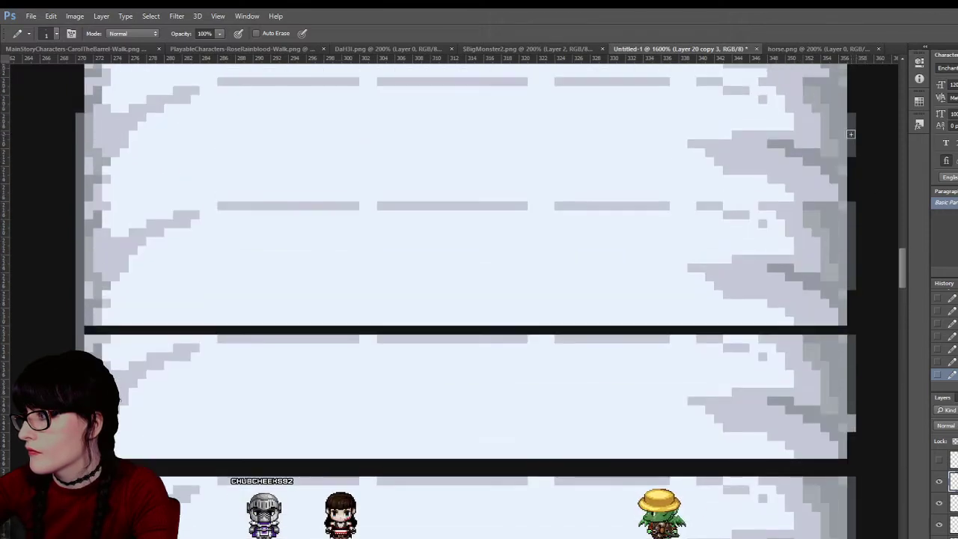
pyautogui.scroll(4, 865, 184)
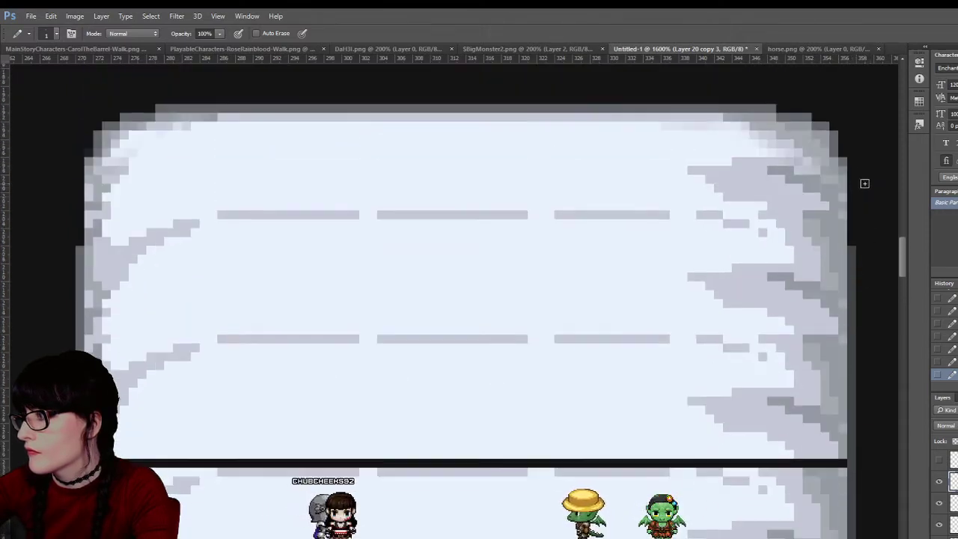
pyautogui.scroll(-4, 405, 355)
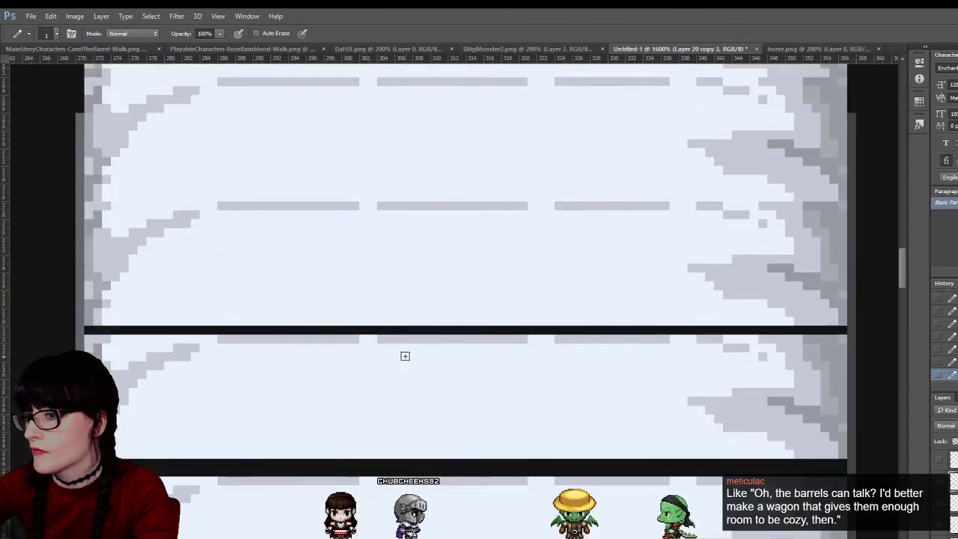
pyautogui.scroll(-2, 405, 355)
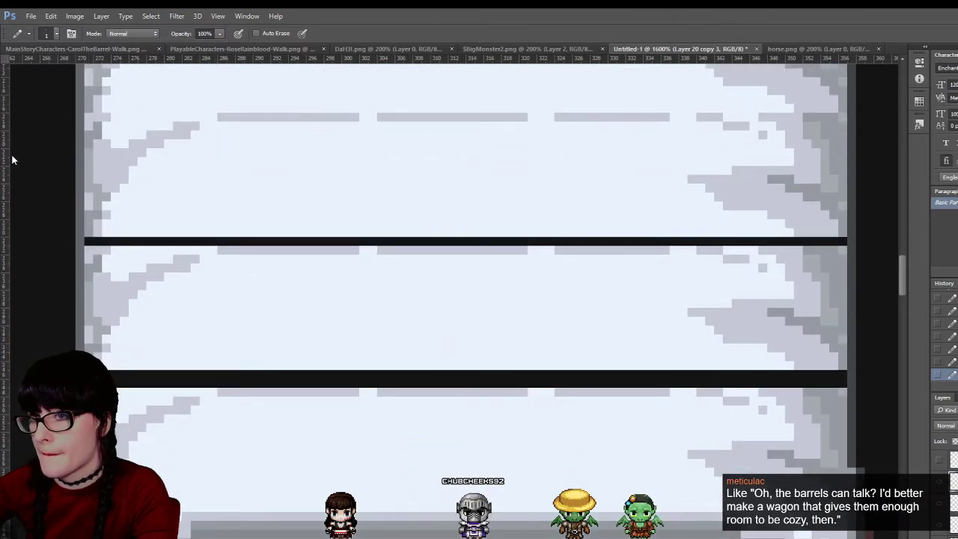
# Start filling the dark gaps between the roof bands using the Paint Bucket
pyautogui.press('i')
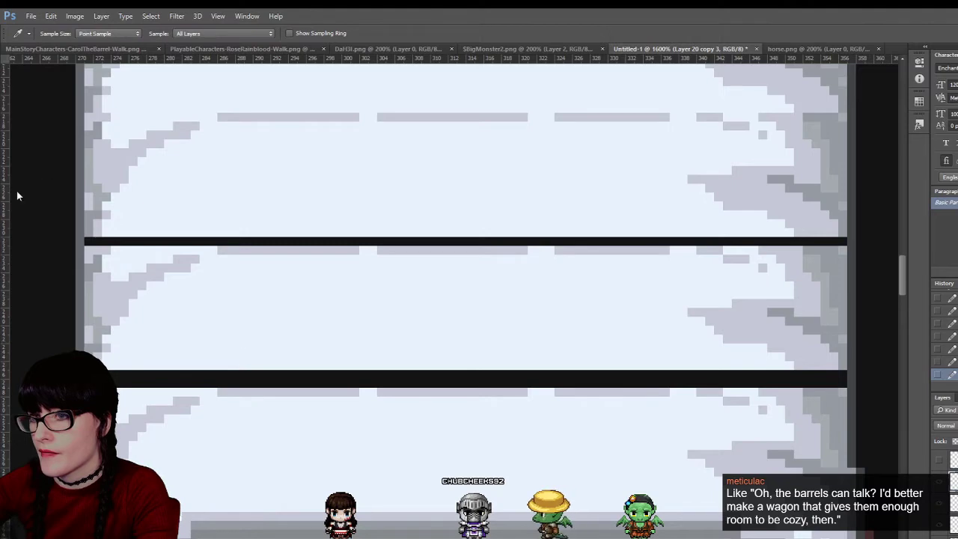
pyautogui.press('g')
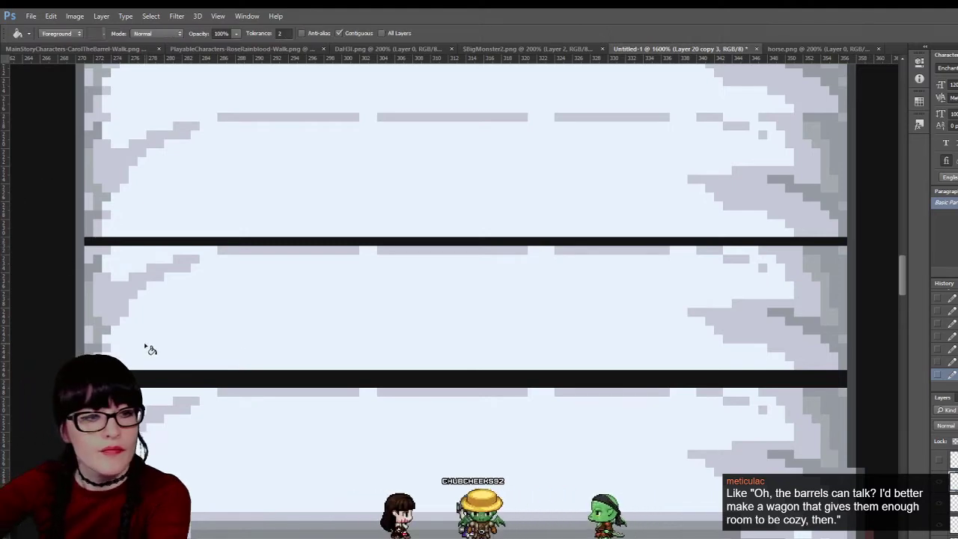
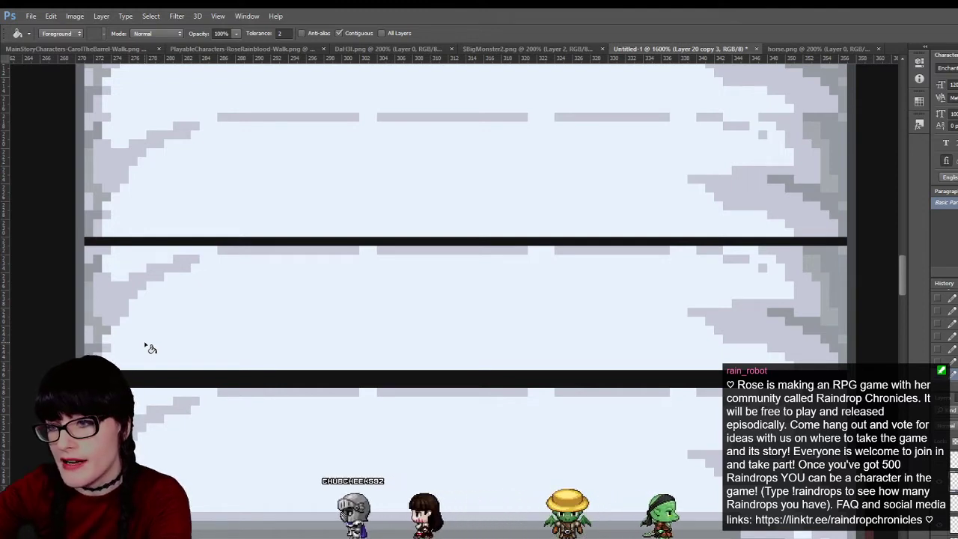
# Try to fill the wide dark gap between the lower roof bands with the pale canvas colour using the Paint Bucket
pyautogui.press('i')
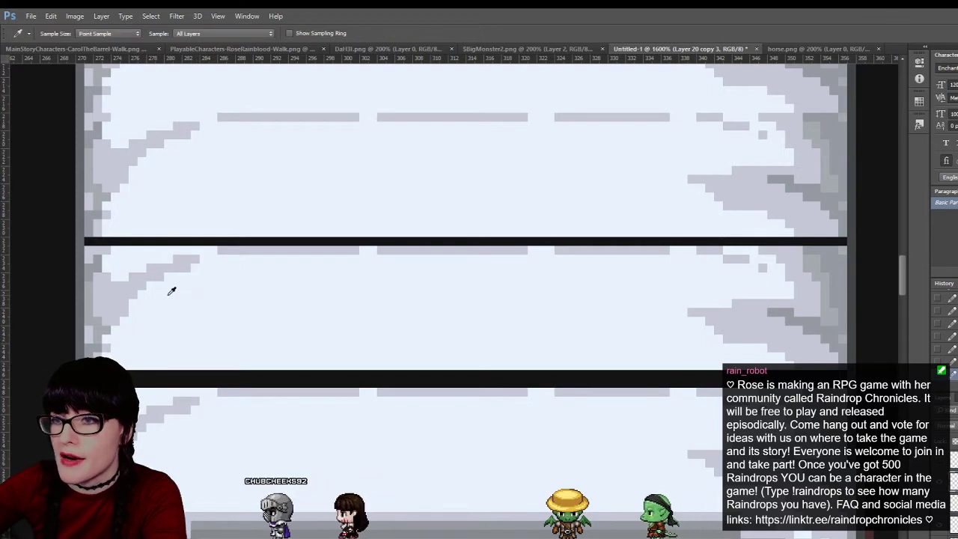
pyautogui.press('g')
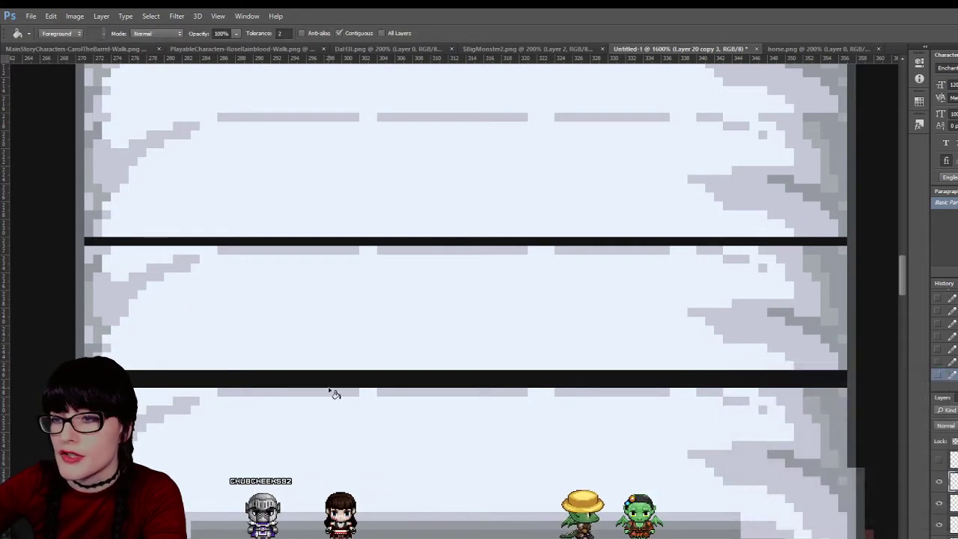
pyautogui.click(318, 383)
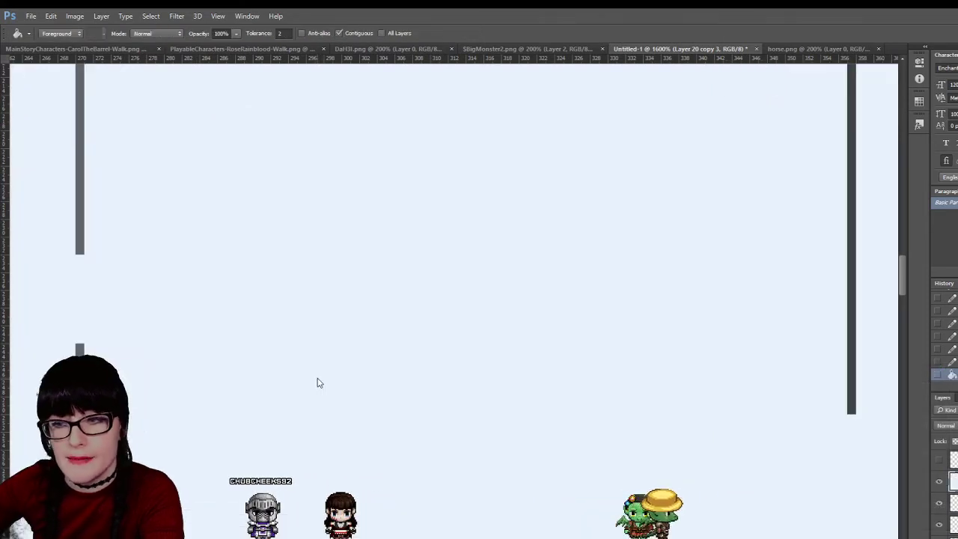
pyautogui.hotkey('ctrl', 'z')
# Select the wide dark gap between the two lower roof bands and paint it with the pale canvas colour using the Brush
pyautogui.press('m')
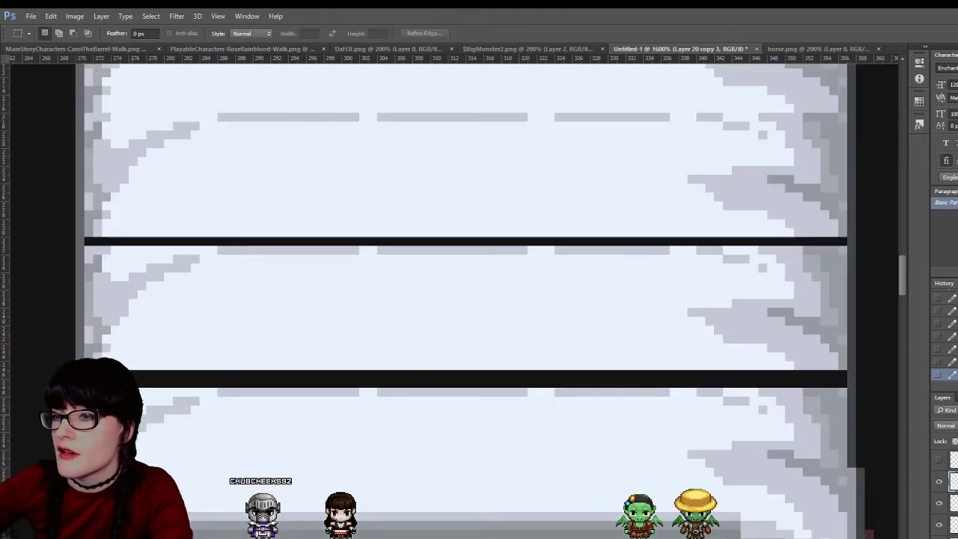
pyautogui.moveTo(84, 370); pyautogui.dragTo(836, 384)
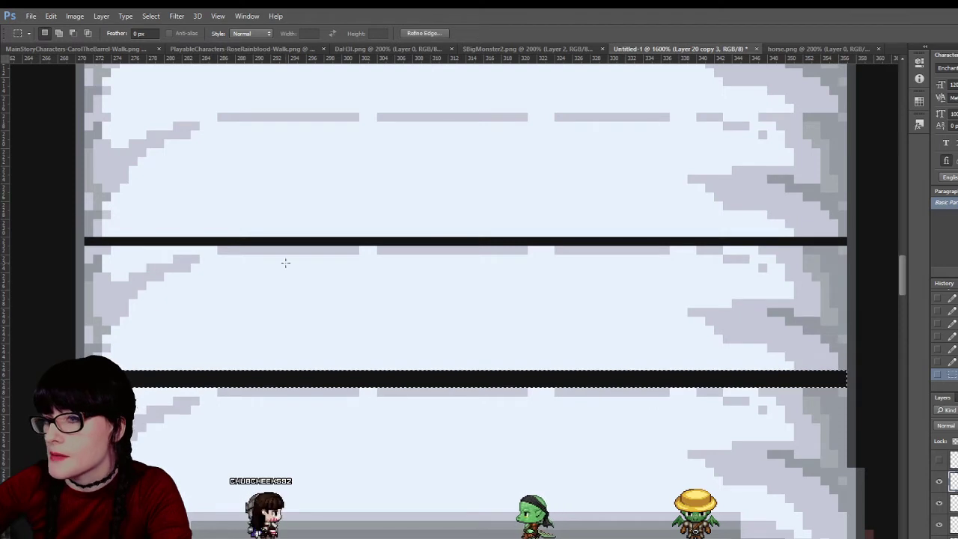
pyautogui.press('b')
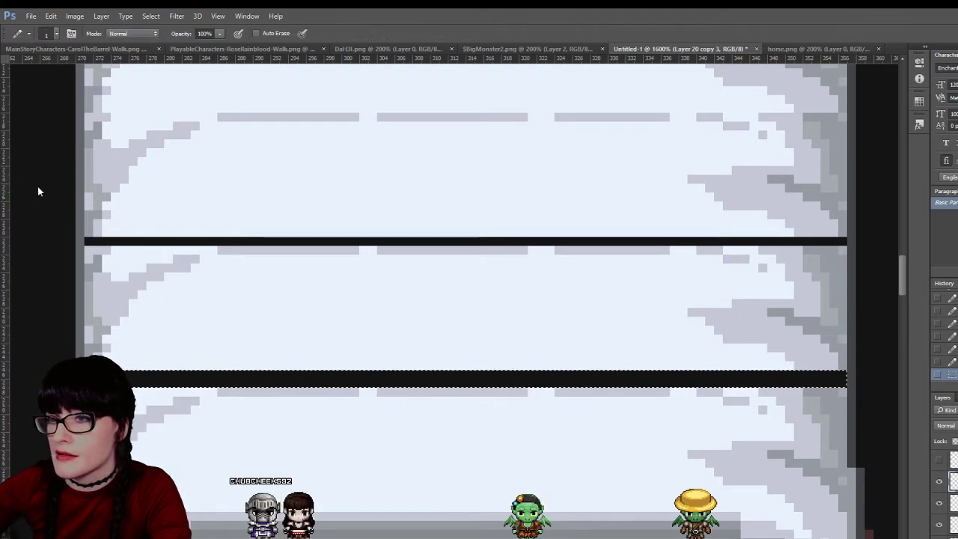
pyautogui.moveTo(88, 380)
pyautogui.mouseDown()
pyautogui.moveTo(175, 390)
pyautogui.moveTo(853, 382)
pyautogui.mouseUp()
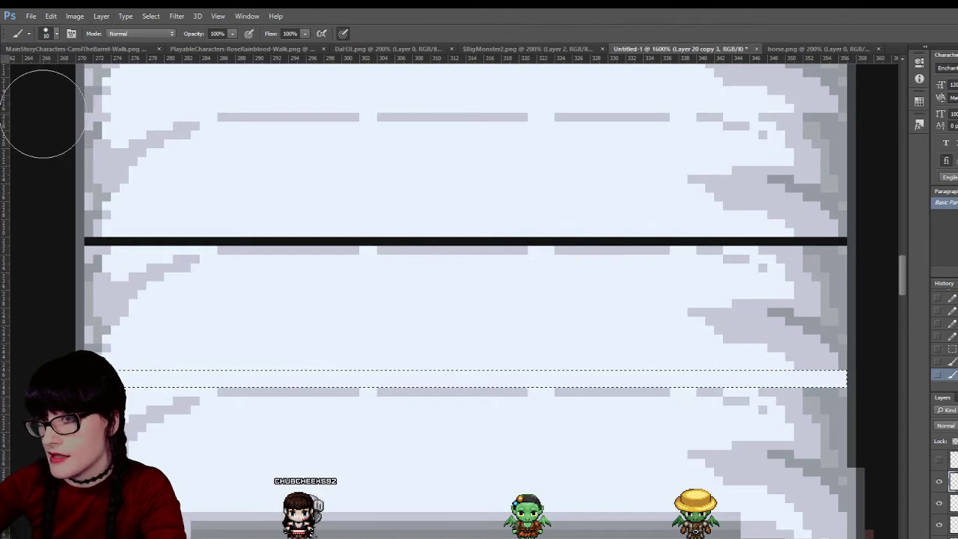
# Select the narrow dark gap between the roof bands above, paint it with the pale canvas colour, and clear the selection
pyautogui.press('m')
pyautogui.moveTo(90, 247); pyautogui.dragTo(744, 242)
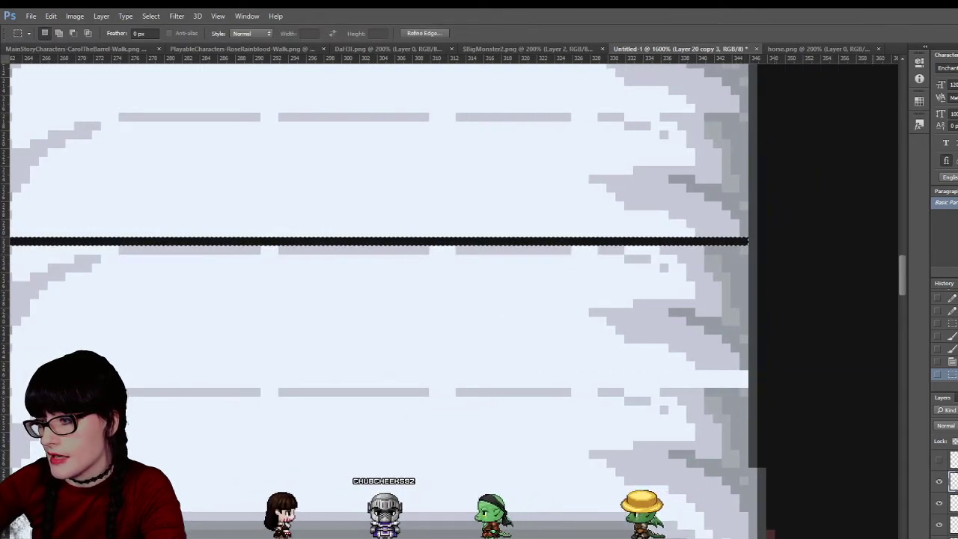
pyautogui.hscroll(-3, 744, 242)
pyautogui.hscroll(2, 479, 299)
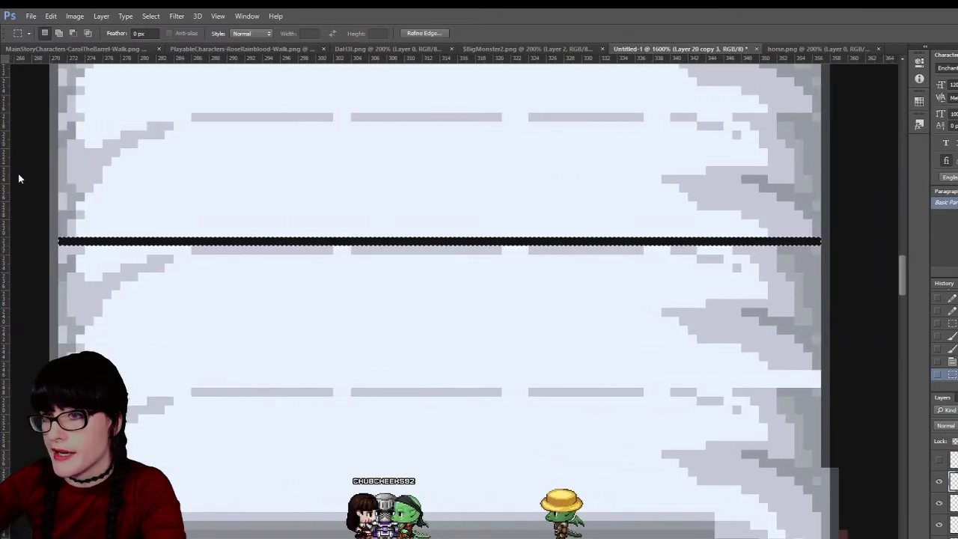
pyautogui.press('b')
pyautogui.moveTo(83, 239)
pyautogui.mouseDown()
pyautogui.moveTo(269, 256)
pyautogui.moveTo(686, 238)
pyautogui.moveTo(819, 241)
pyautogui.mouseUp()
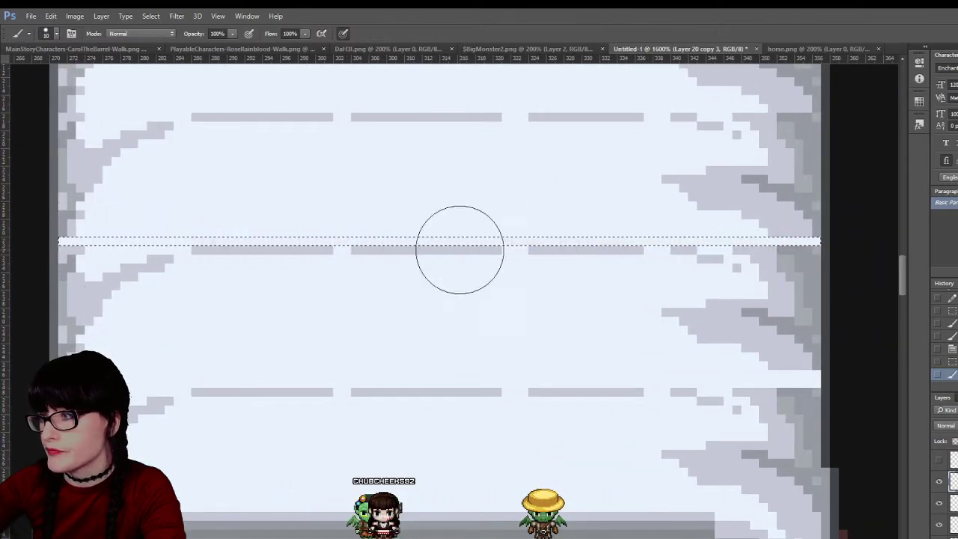
pyautogui.scroll(5, 457, 248)
pyautogui.press('m')
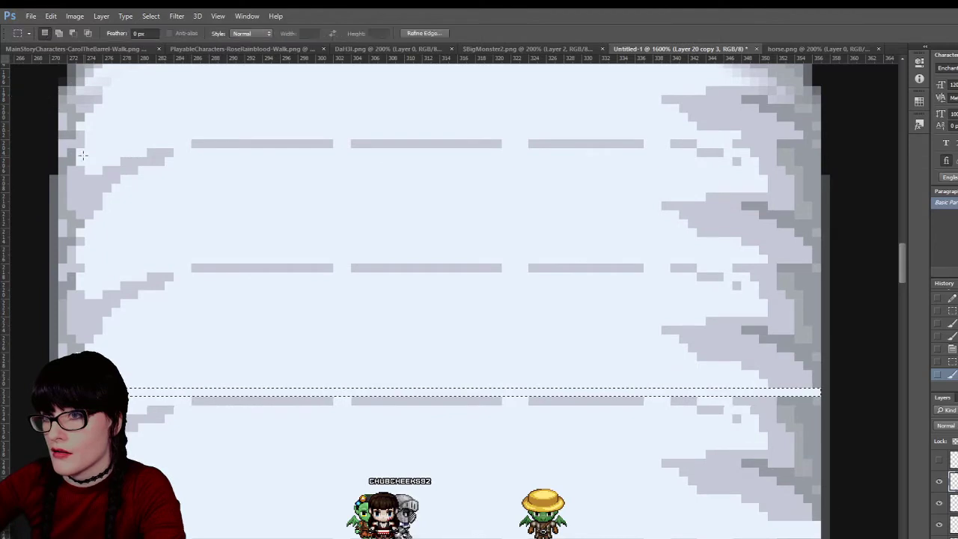
pyautogui.hotkey('ctrl', 'd')
# Redraw the grey edge pixels at the ends of the filled gaps along both sides of the roof with the 1 px Pencil
pyautogui.press('b')
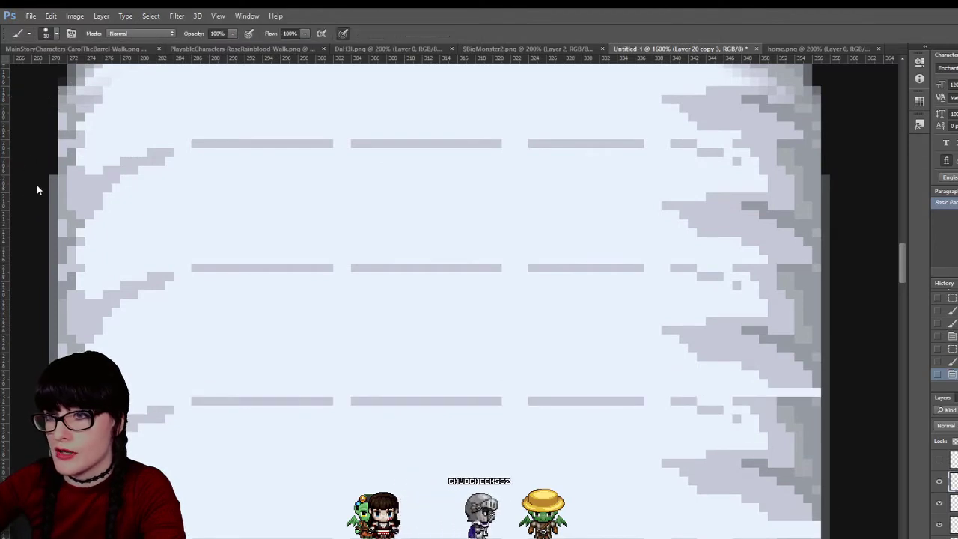
pyautogui.hotkey('shift', 'b')
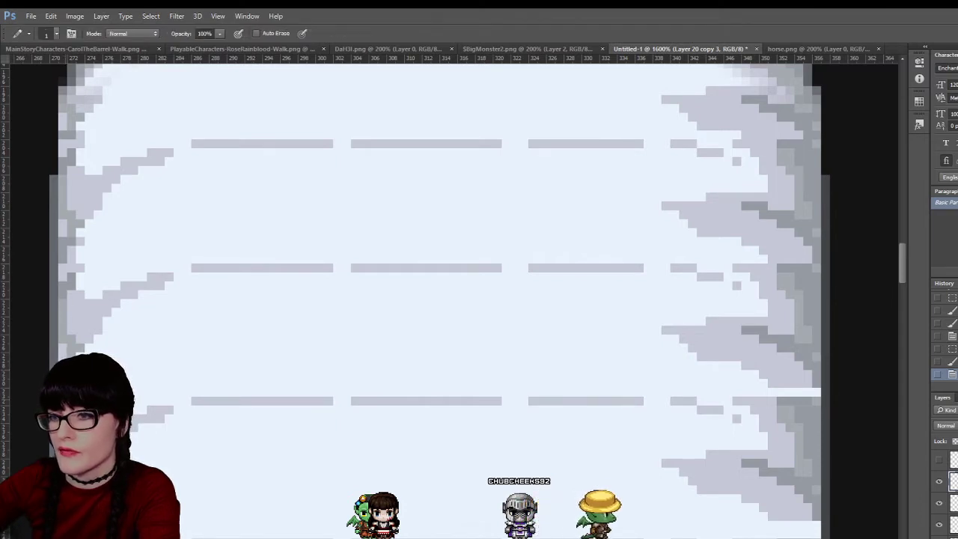
pyautogui.click(81, 358)
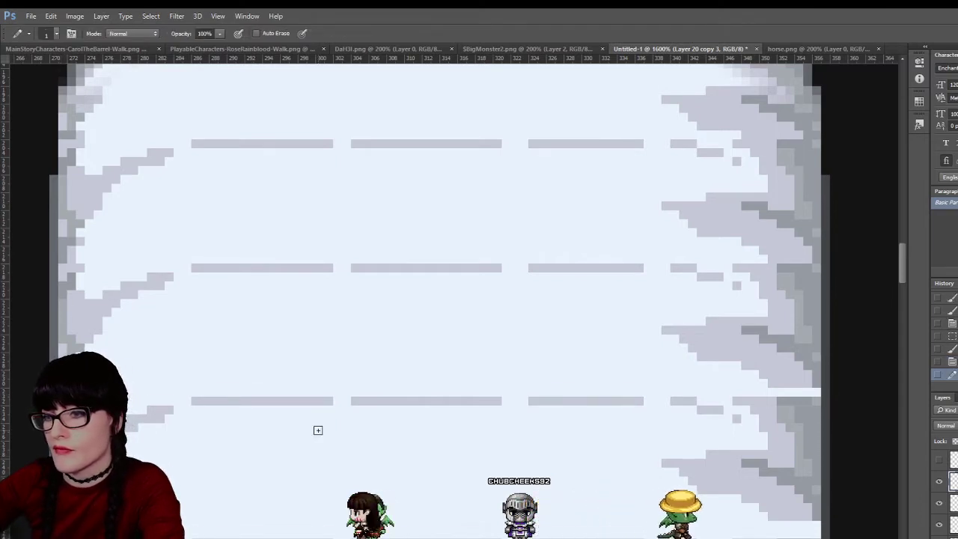
pyautogui.scroll(-2, 524, 405)
pyautogui.scroll(-2, 813, 362)
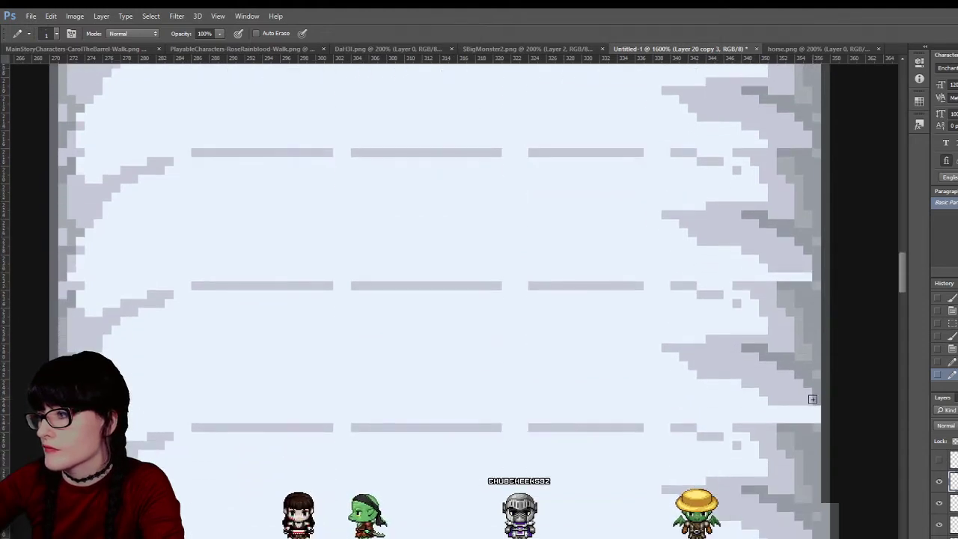
pyautogui.scroll(-2, 207, 400)
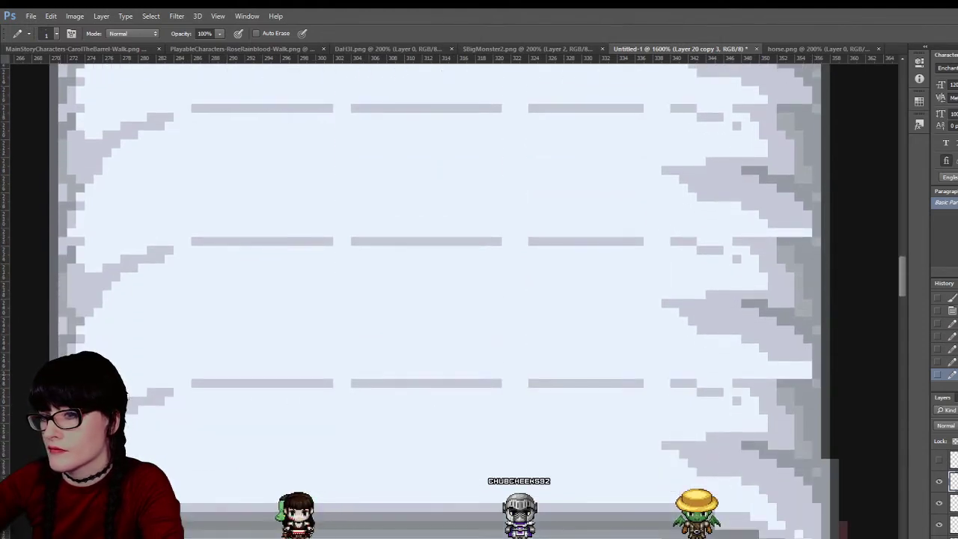
pyautogui.scroll(-2, 649, 266)
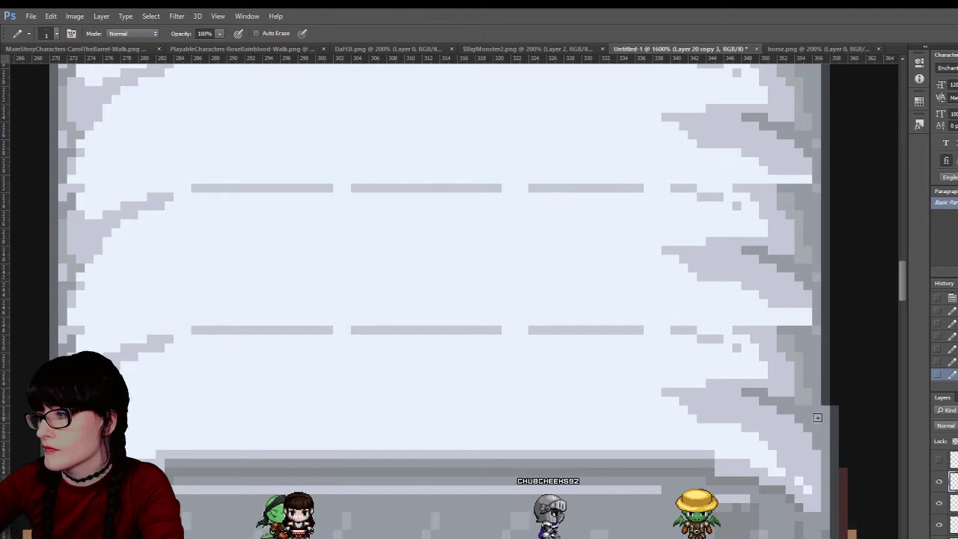
pyautogui.scroll(1, 648, 267)
pyautogui.scroll(2, 649, 267)
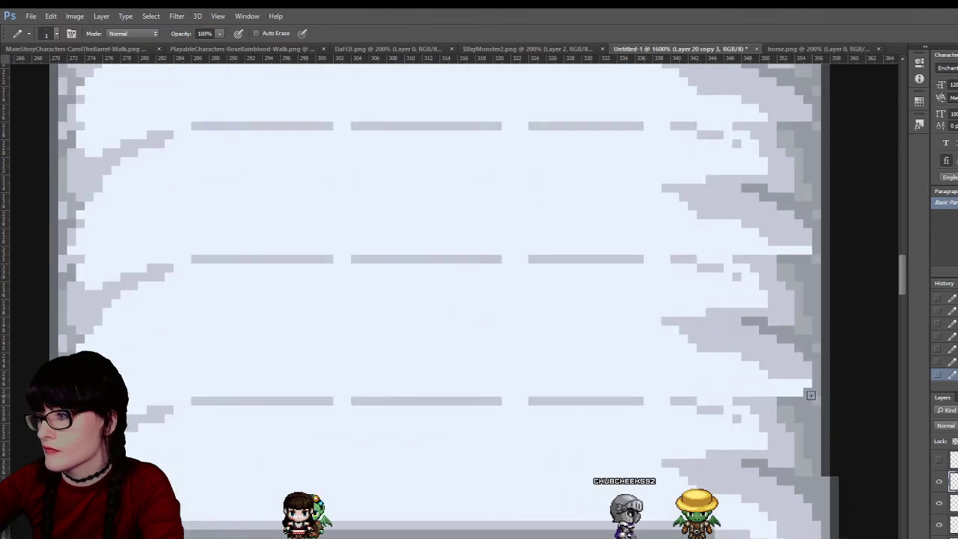
pyautogui.scroll(-2, 195, 397)
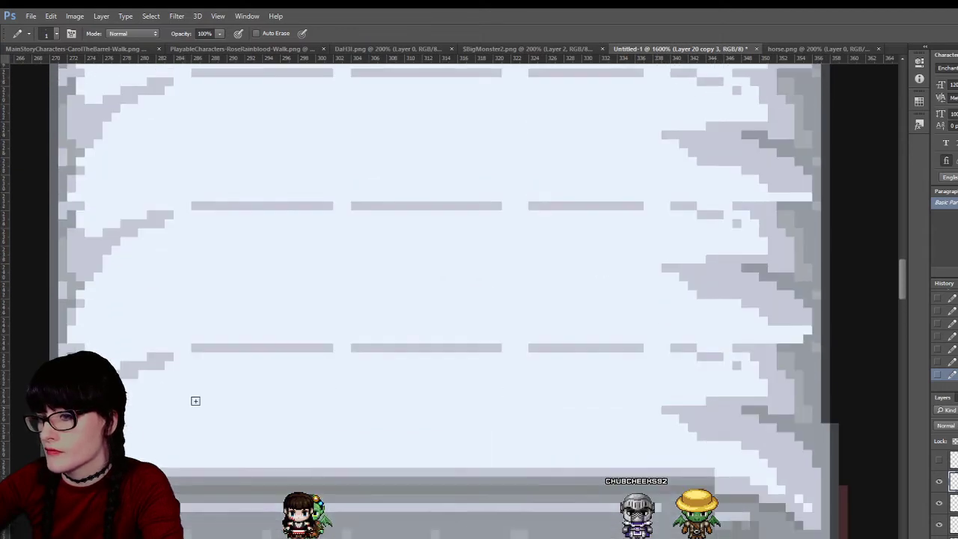
pyautogui.scroll(1, 203, 302)
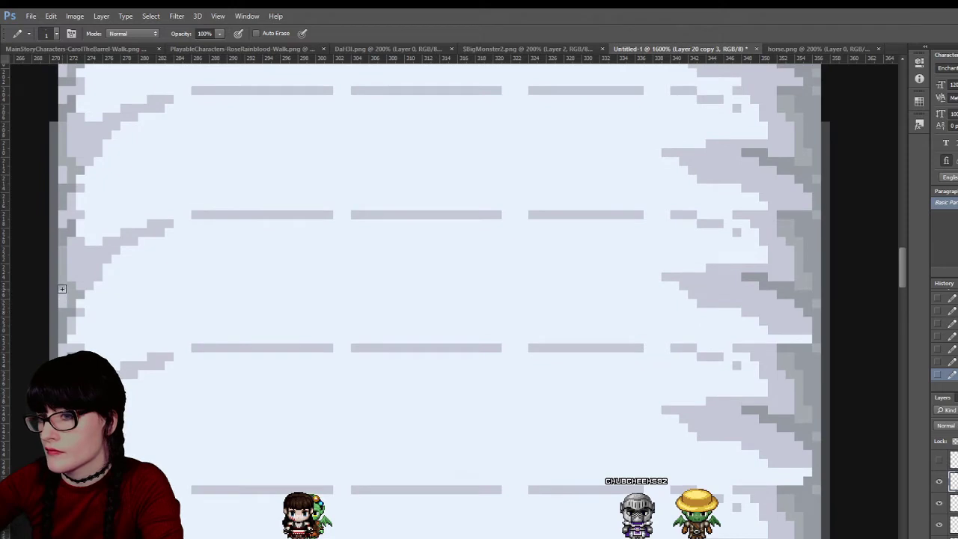
# Sample the neighbouring greys and touch up the shading pixels along the roof's left edge with the 1 px Pencil
pyautogui.press('i')
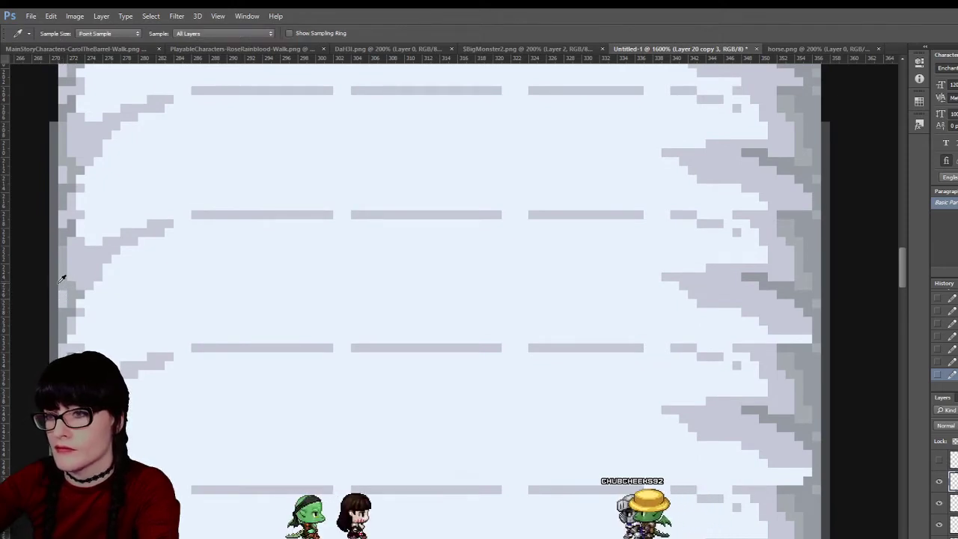
pyautogui.press('b')
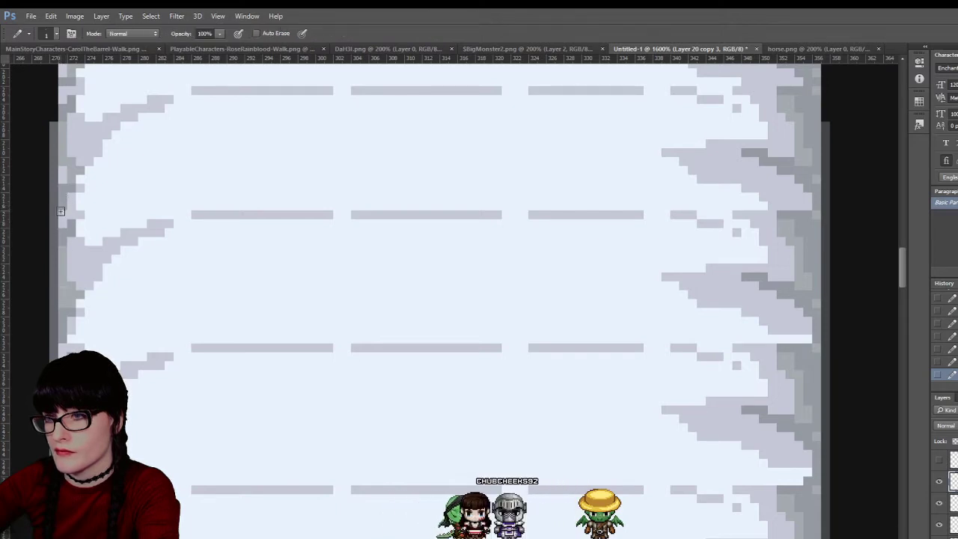
pyautogui.press('i')
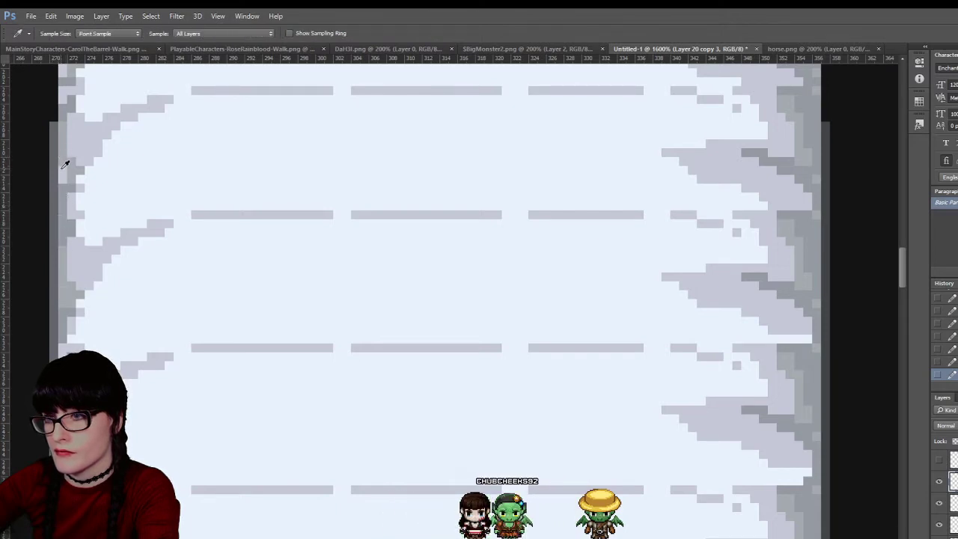
pyautogui.scroll(2, 65, 170)
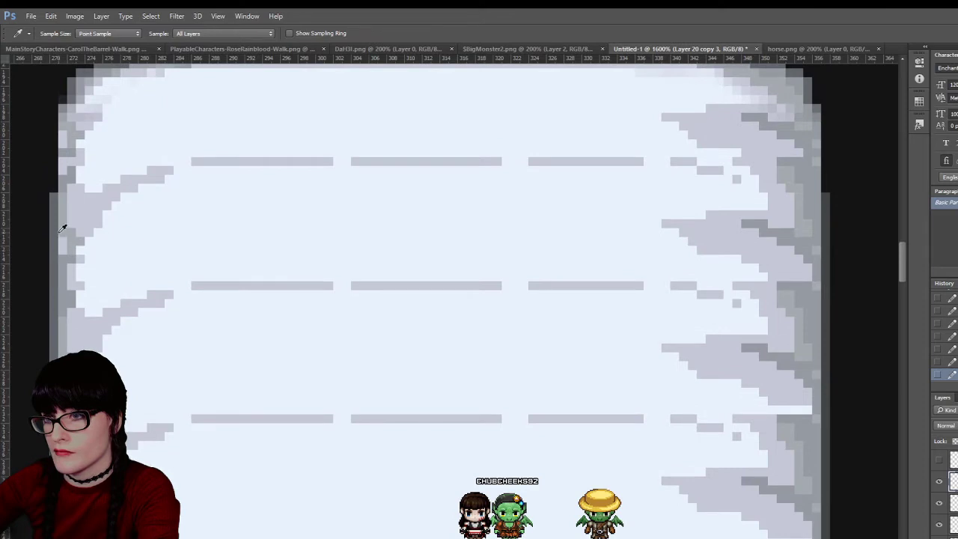
pyautogui.press('b')
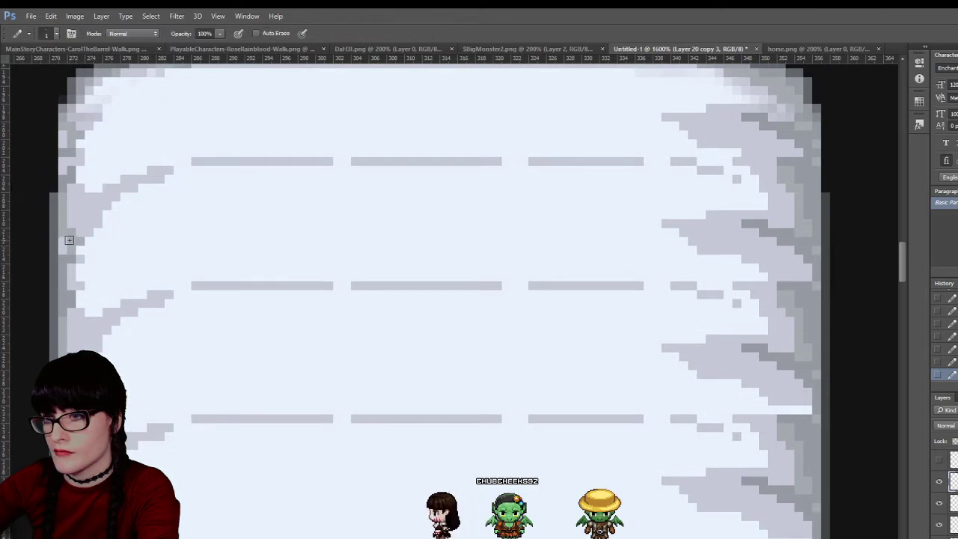
pyautogui.scroll(1, 726, 213)
# Sample the nearby greys and touch up the shading pixels along the roof's right and upper edges with the 1 px Pencil
pyautogui.press('i')
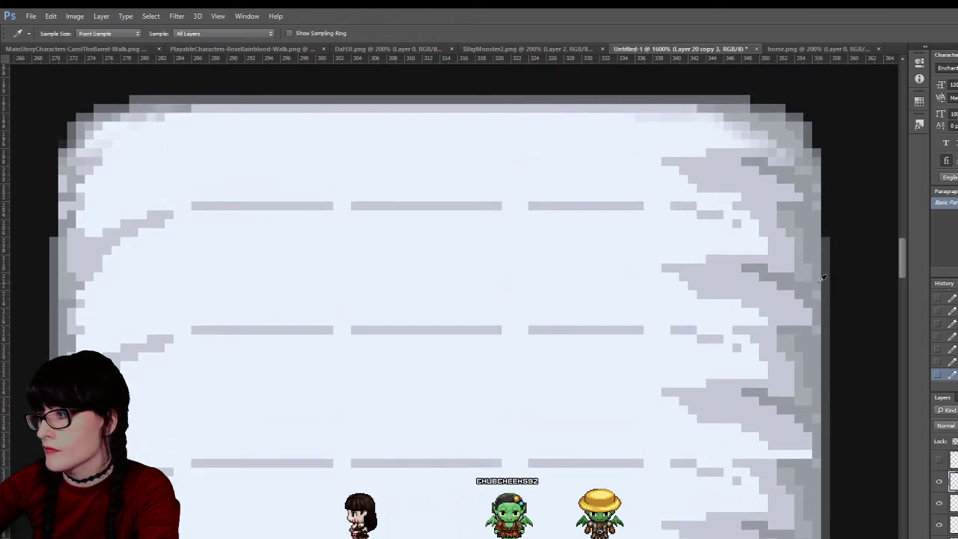
pyautogui.press('b')
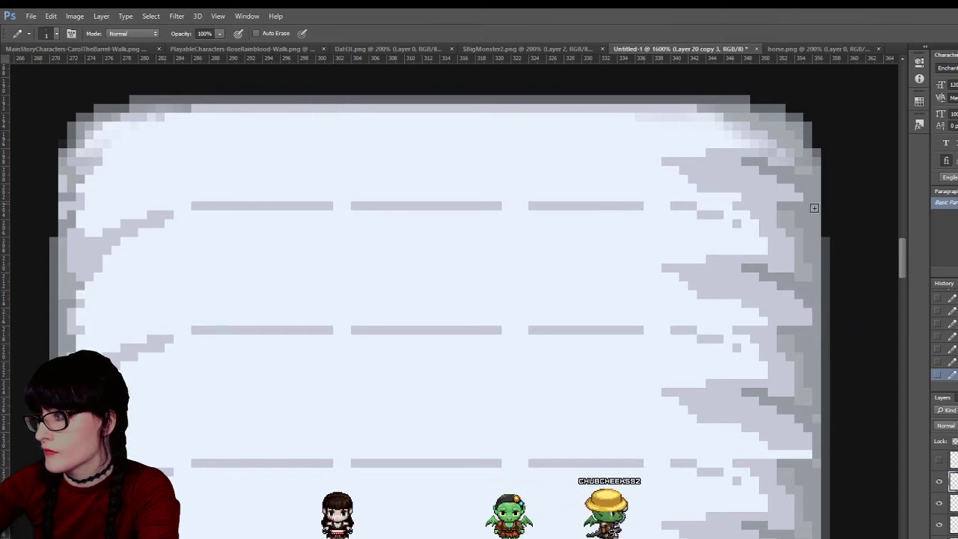
pyautogui.scroll(-1, 579, 332)
pyautogui.scroll(1, 208, 125)
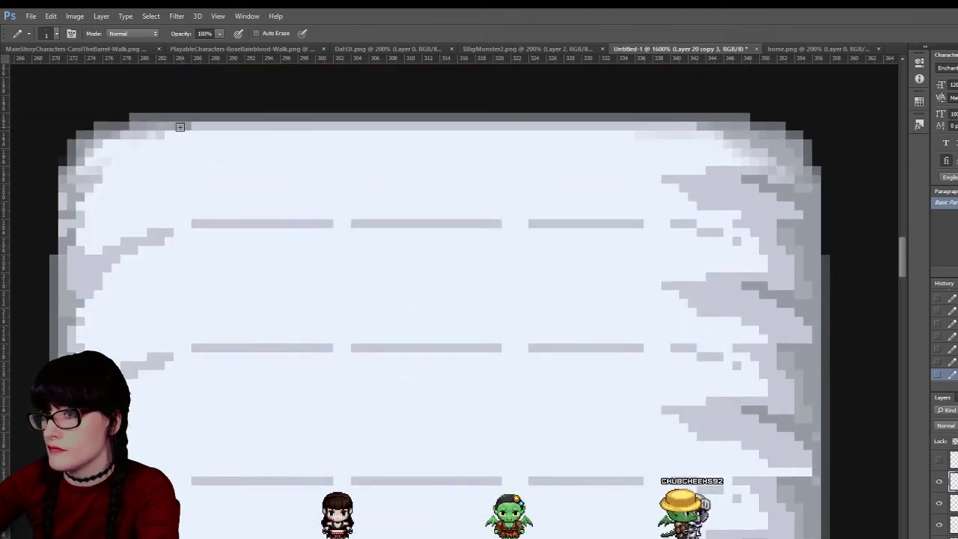
pyautogui.press('i')
pyautogui.press('b')
pyautogui.scroll(-2, 773, 251)
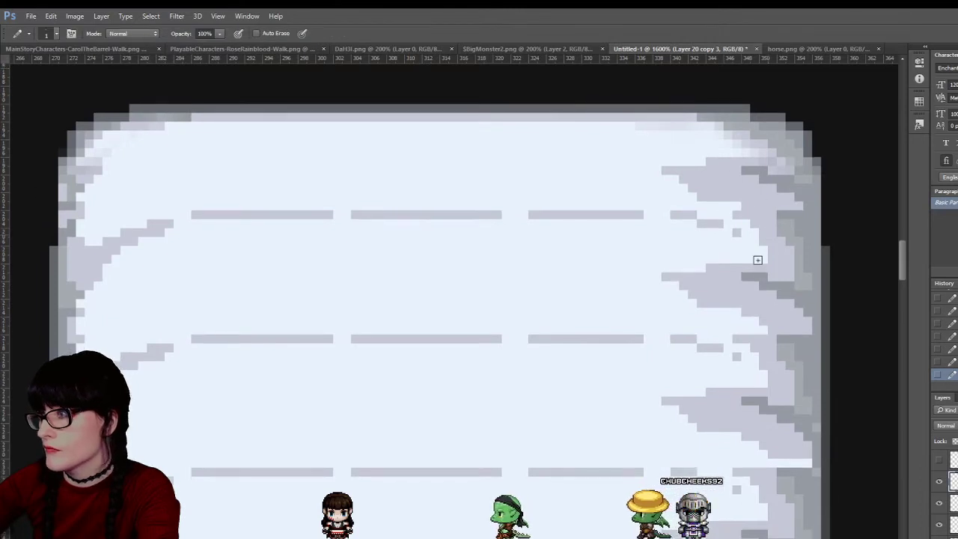
pyautogui.press('i')
pyautogui.press('b')
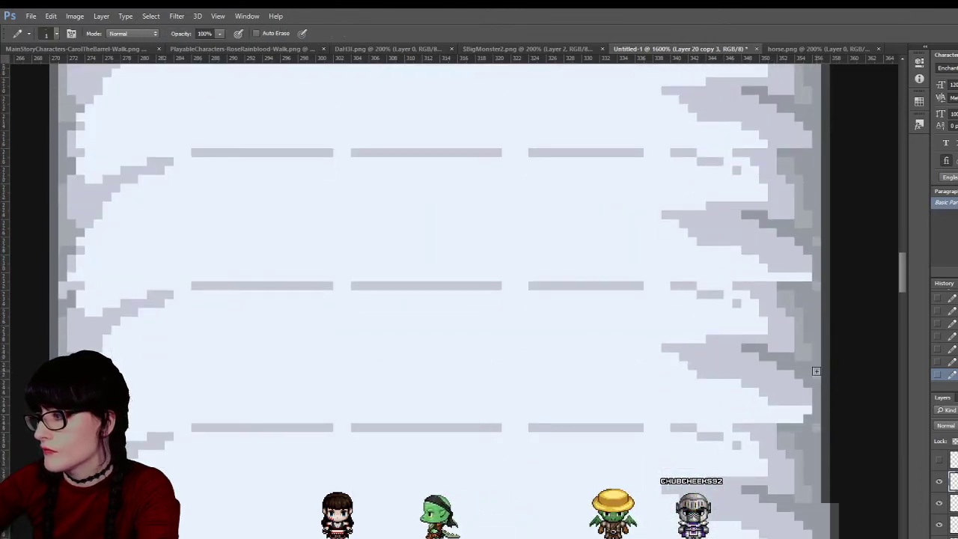
pyautogui.scroll(-2, 815, 431)
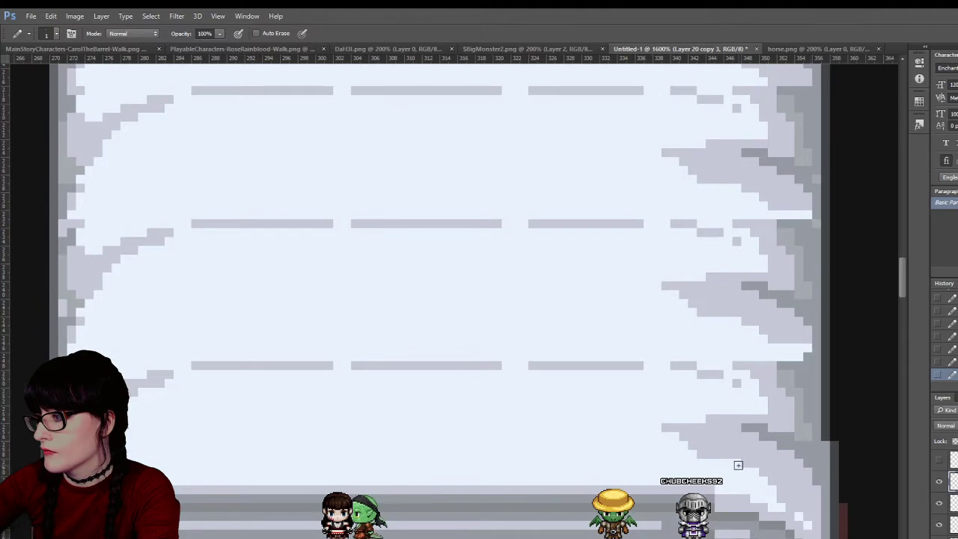
pyautogui.scroll(-4, 609, 407)
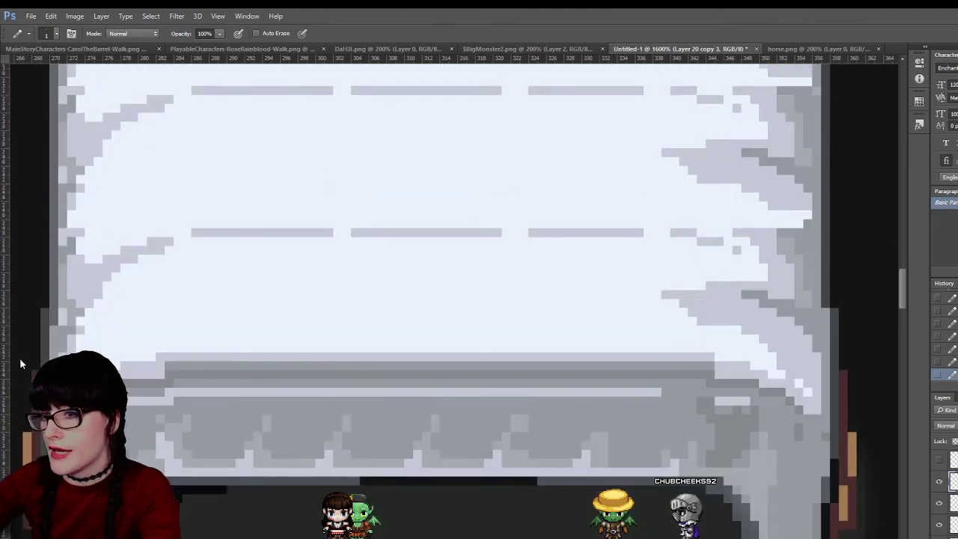
# Sample the slate-grey edge colour and repaint the black segment in the middle of the wagon opening's upper outline with the 1 px Pencil
pyautogui.press('z')
pyautogui.keyDown('alt'); pyautogui.click(387, 350); pyautogui.keyUp('alt')
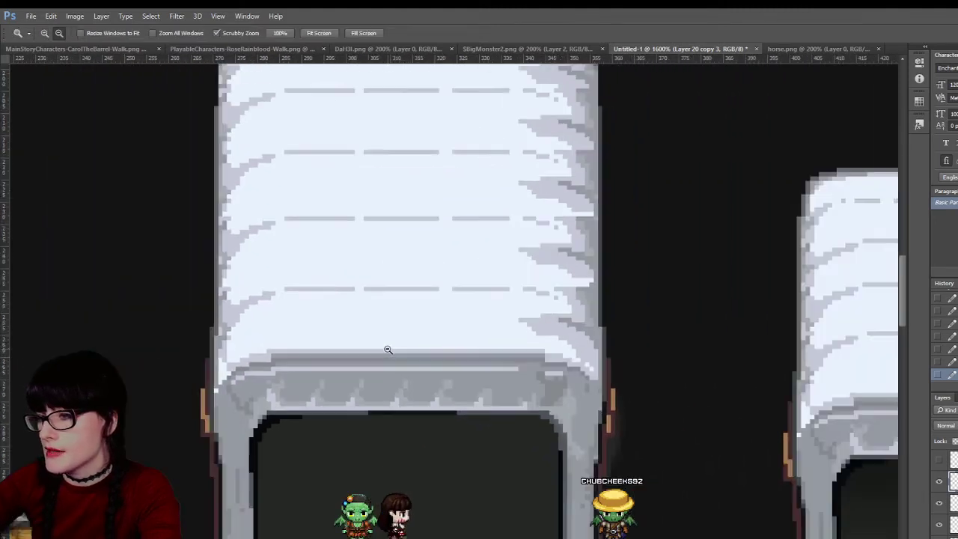
pyautogui.scroll(-4, 385, 352)
pyautogui.click(323, 297)
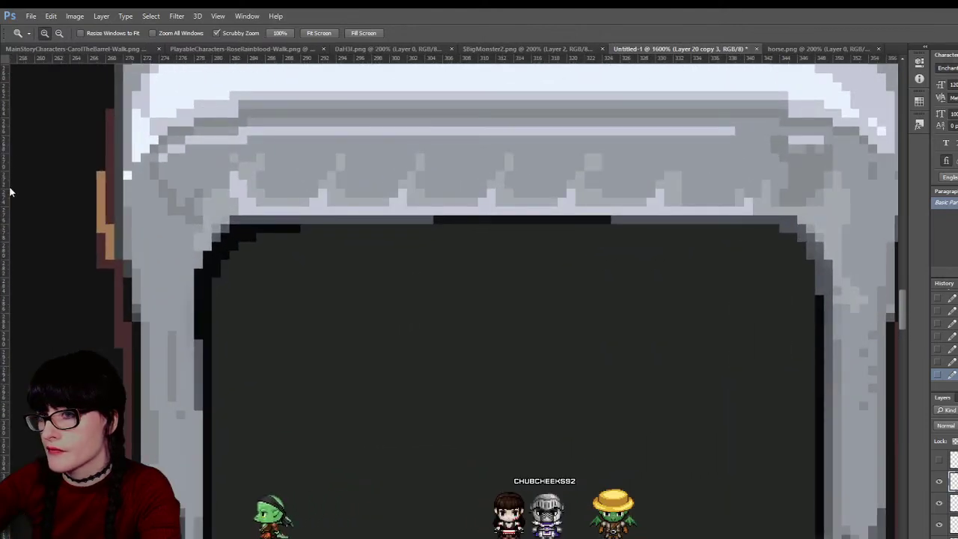
pyautogui.press('b')
pyautogui.keyDown('alt'); pyautogui.click(402, 220); pyautogui.keyUp('alt')
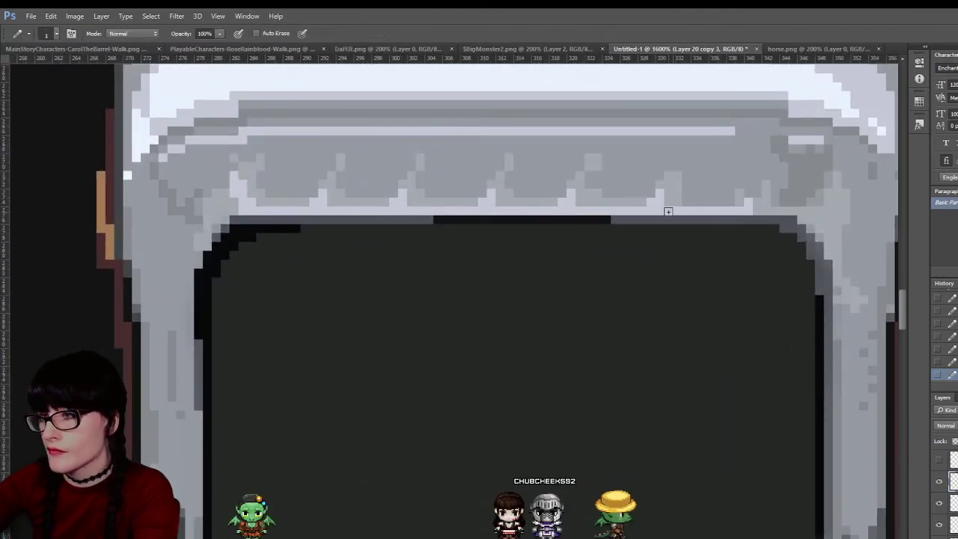
pyautogui.keyDown('alt'); pyautogui.click(672, 219); pyautogui.keyUp('alt')
pyautogui.keyDown('alt'); pyautogui.click(410, 222); pyautogui.keyUp('alt')
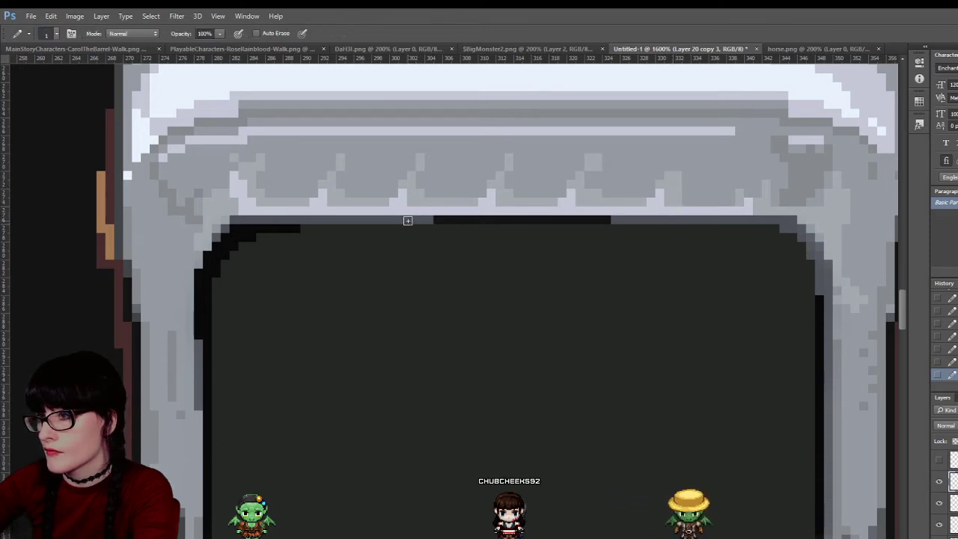
pyautogui.press('alt')
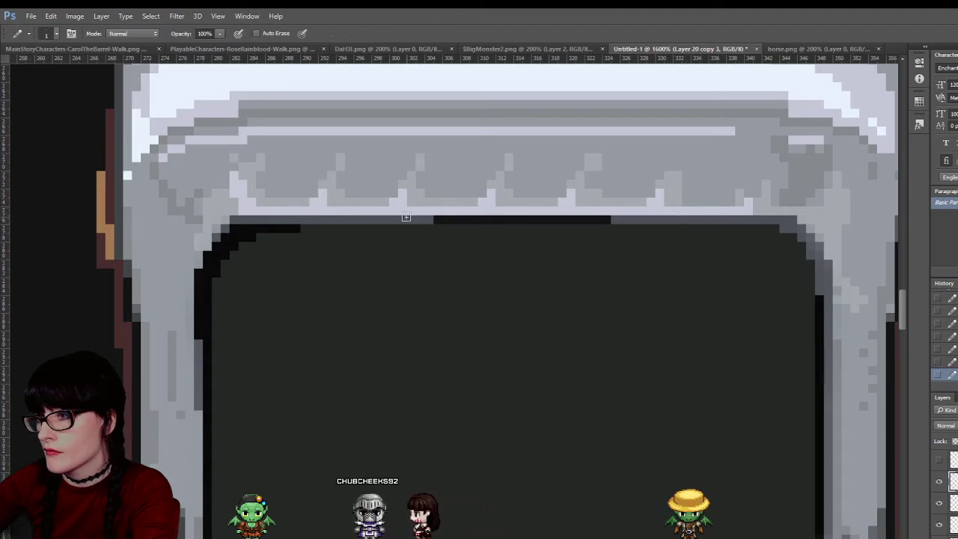
pyautogui.keyDown('alt'); pyautogui.click(659, 222); pyautogui.keyUp('alt')
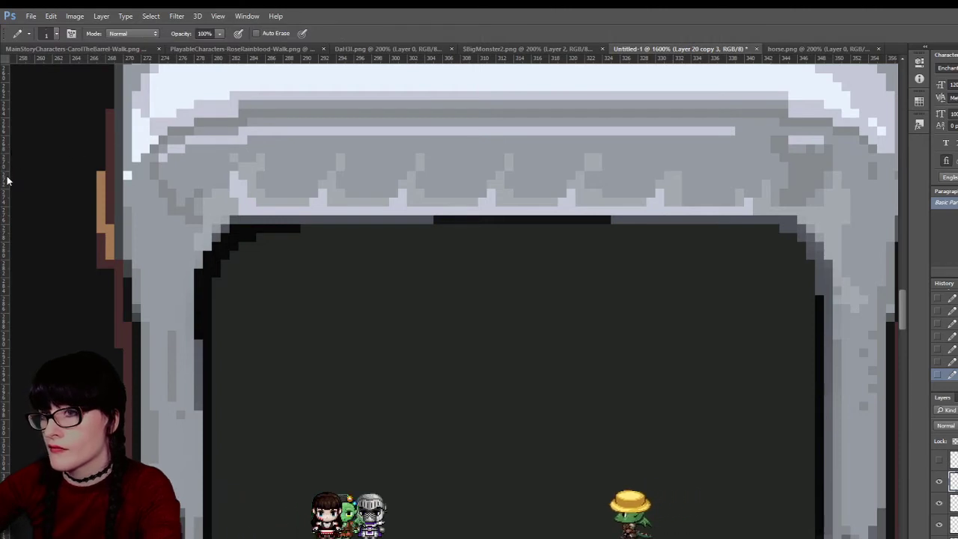
pyautogui.keyDown('shift'); pyautogui.click(655, 219); pyautogui.keyUp('shift')
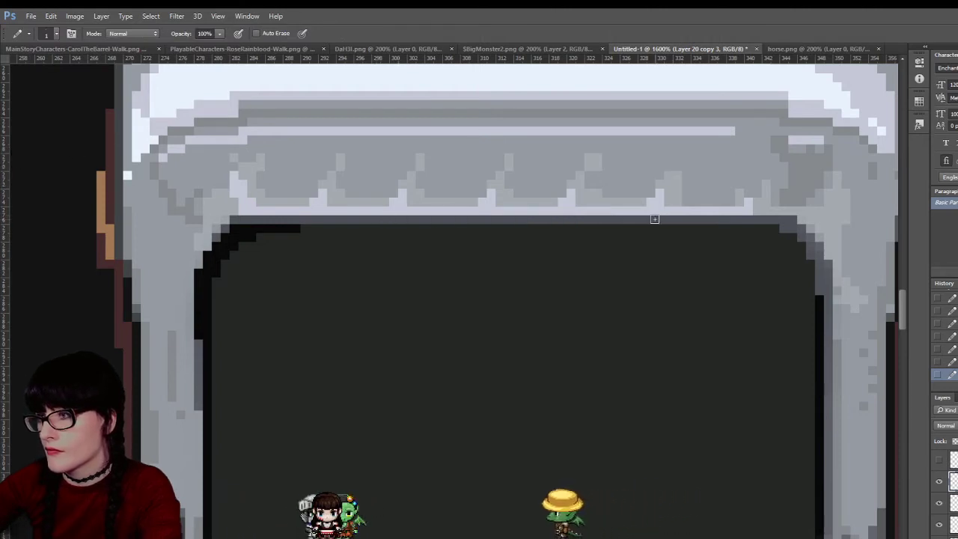
# Examine the large wagon's opening and roof at reduced zoom and compare it with the two smaller wagons
pyautogui.scroll(-4, 348, 235)
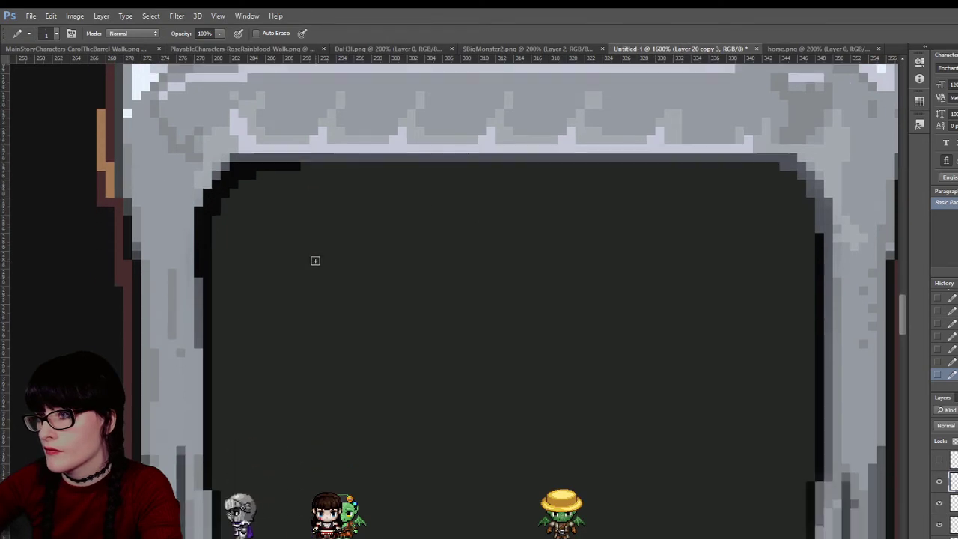
pyautogui.press('z')
pyautogui.keyDown('alt'); pyautogui.click(609, 233); pyautogui.keyUp('alt')
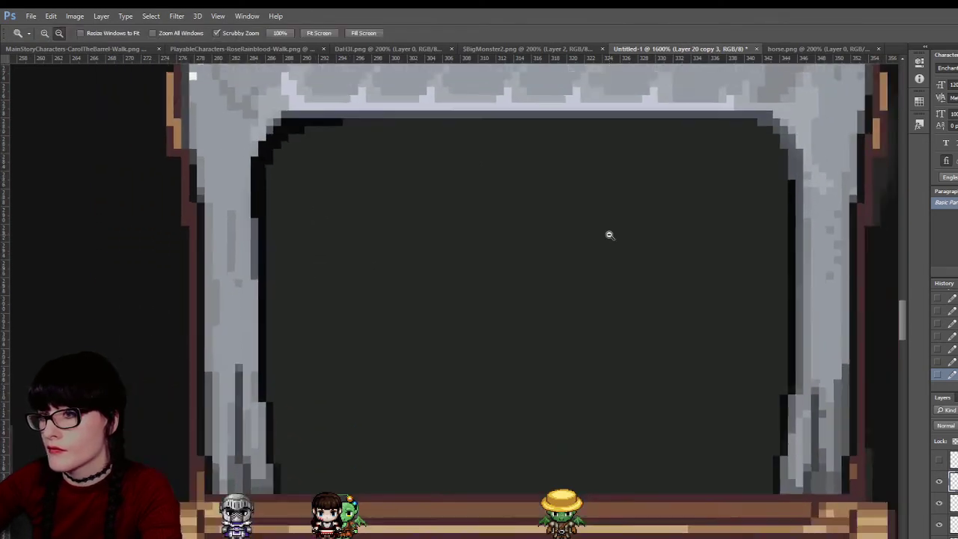
pyautogui.keyDown('alt'); pyautogui.click(610, 233); pyautogui.keyUp('alt')
pyautogui.keyDown('alt'); pyautogui.click(609, 226); pyautogui.keyUp('alt')
pyautogui.keyDown('alt'); pyautogui.click(618, 230); pyautogui.keyUp('alt')
pyautogui.keyDown('alt'); pyautogui.click(618, 229); pyautogui.keyUp('alt')
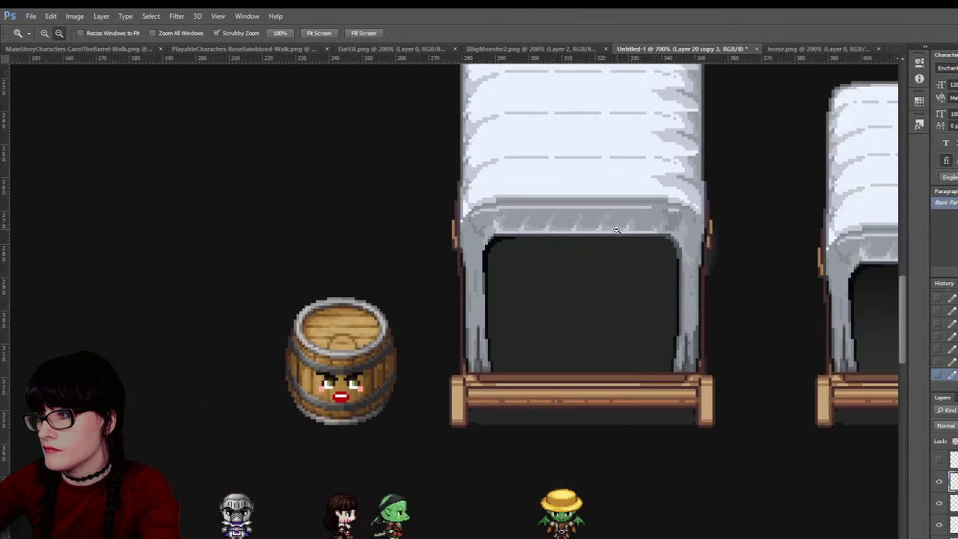
pyautogui.keyDown('alt'); pyautogui.click(661, 257); pyautogui.keyUp('alt')
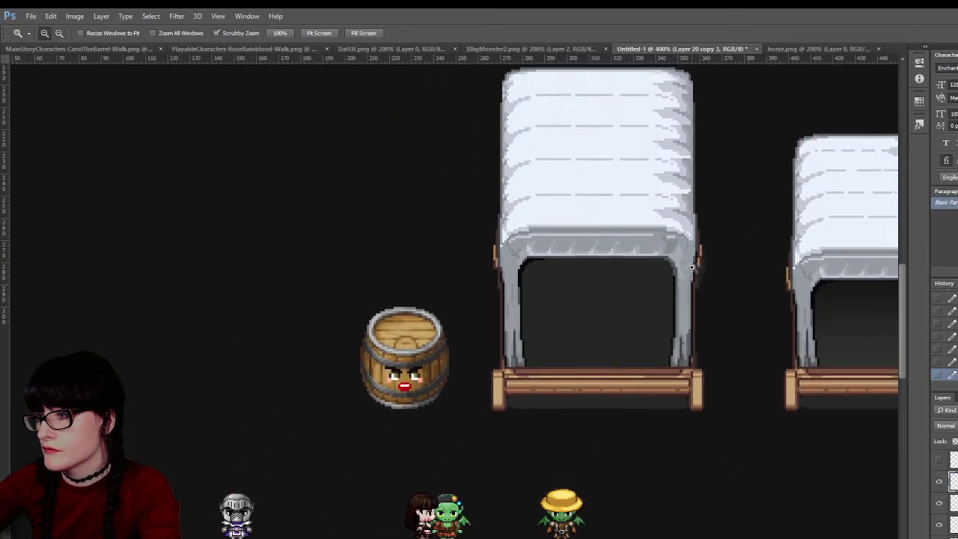
pyautogui.keyDown('alt'); pyautogui.click(686, 270); pyautogui.keyUp('alt')
pyautogui.keyDown('alt'); pyautogui.click(686, 270); pyautogui.keyUp('alt')
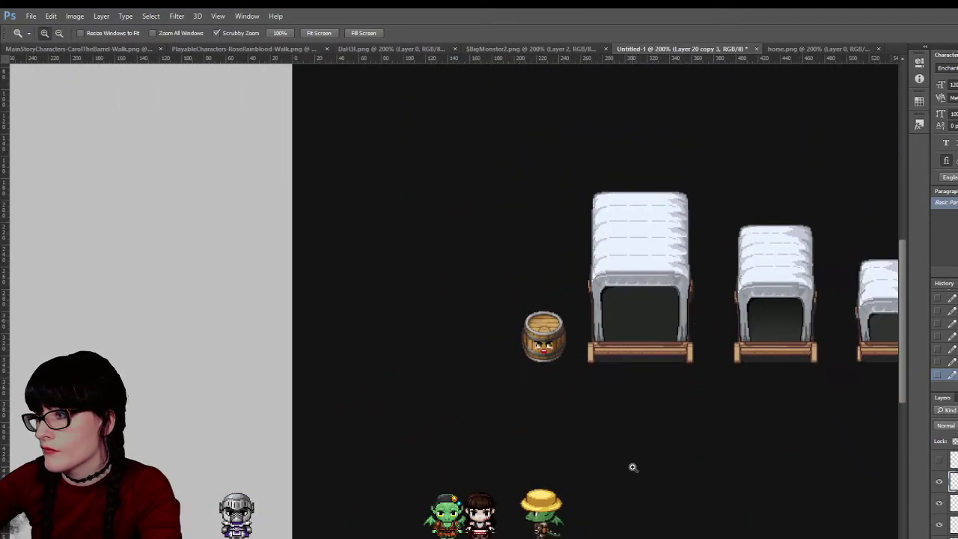
pyautogui.hscroll(4, 524, 270)
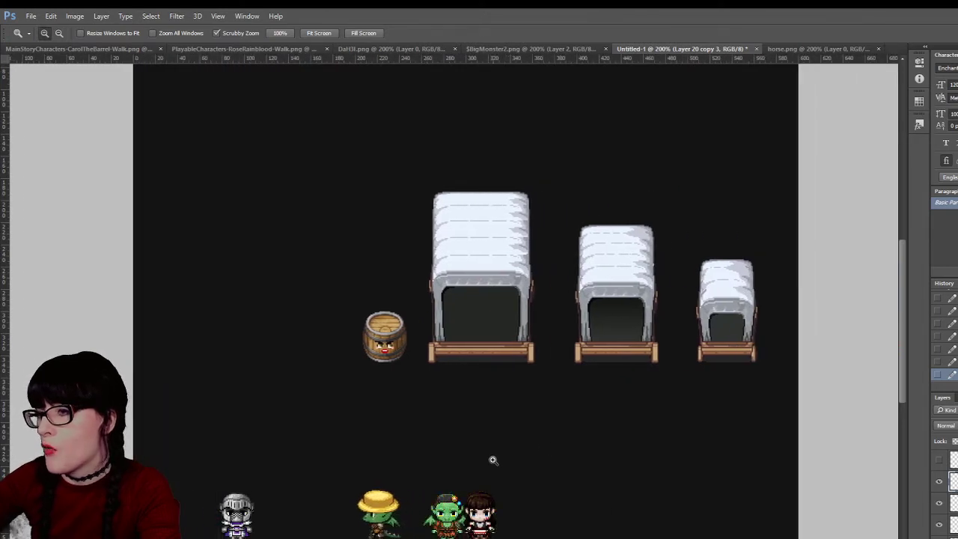
# Recolour the stray pale pixels at the fold ends along the large wagon roof's right edge with grey, using the 1 px Pencil
pyautogui.click(518, 223)
pyautogui.click(519, 223)
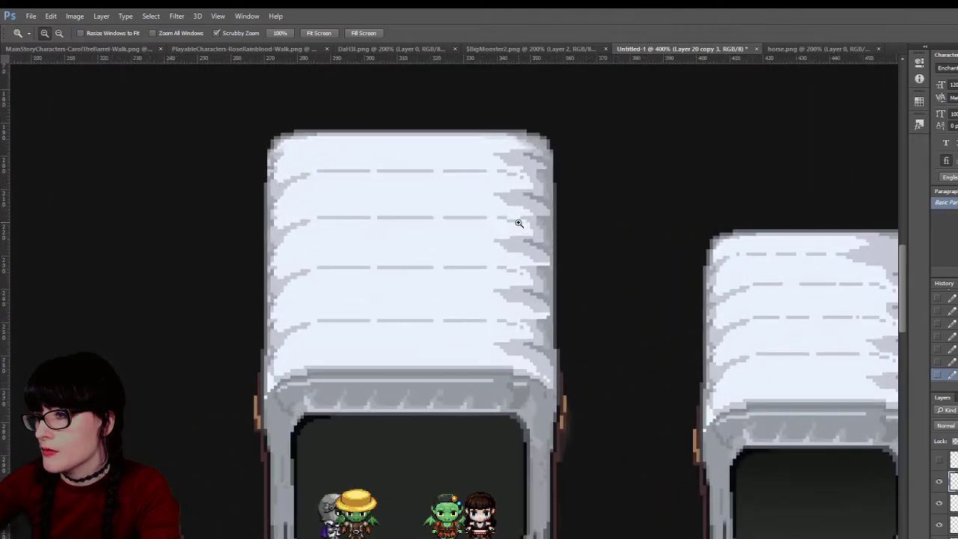
pyautogui.click(518, 223)
pyautogui.click(518, 221)
pyautogui.press('i')
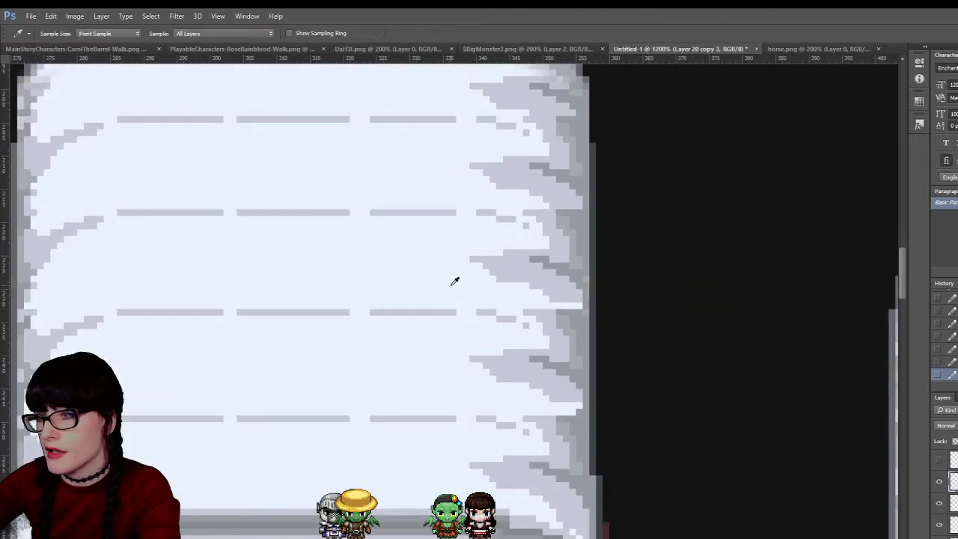
pyautogui.press('b')
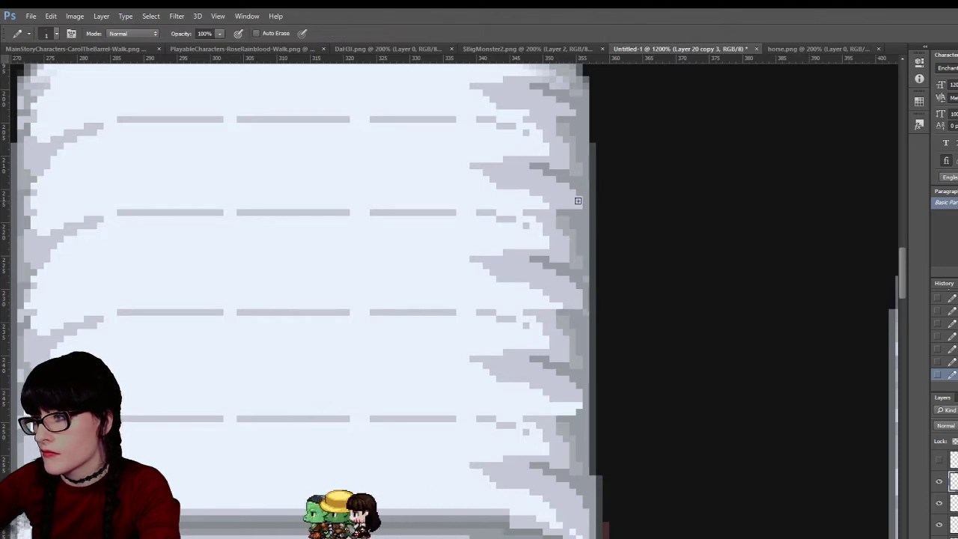
pyautogui.scroll(1, 576, 202)
pyautogui.scroll(-2, 566, 279)
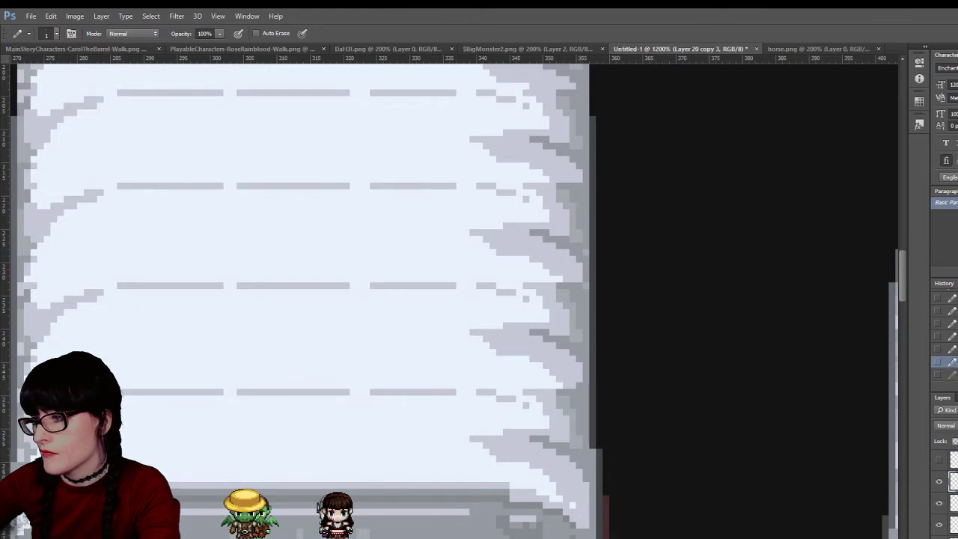
# Sample the light lavender grey from the fold shading and repaint the darker pixels beside the upper folds on the roof's right side
pyautogui.hscroll(-5, 327, 473)
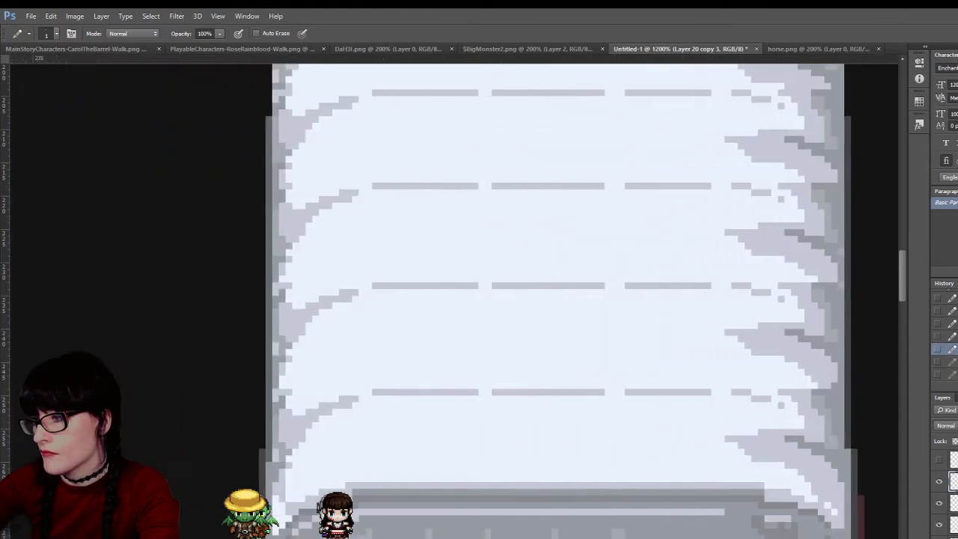
pyautogui.scroll(1, 308, 436)
pyautogui.scroll(4, 289, 365)
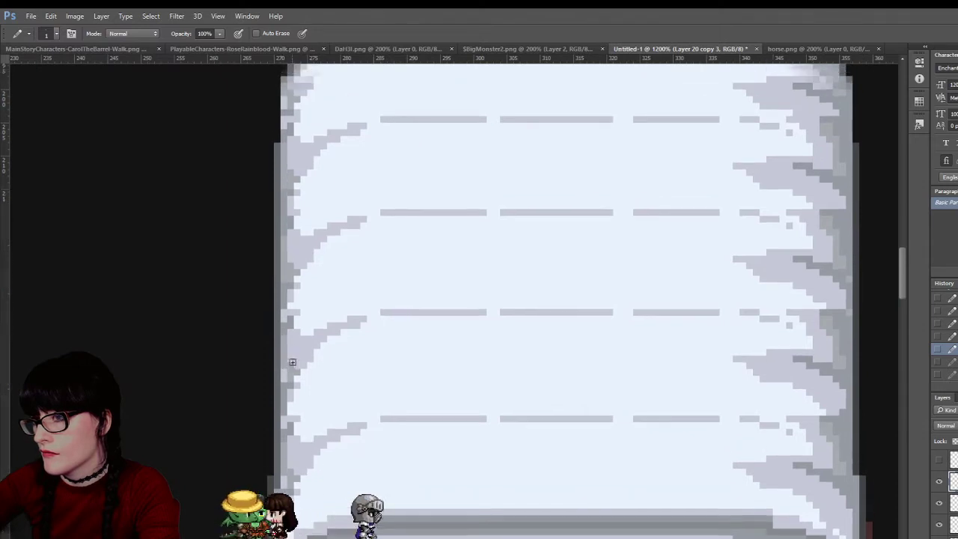
pyautogui.click(1, 349)
pyautogui.keyDown('alt'); pyautogui.click(533, 469); pyautogui.keyUp('alt')
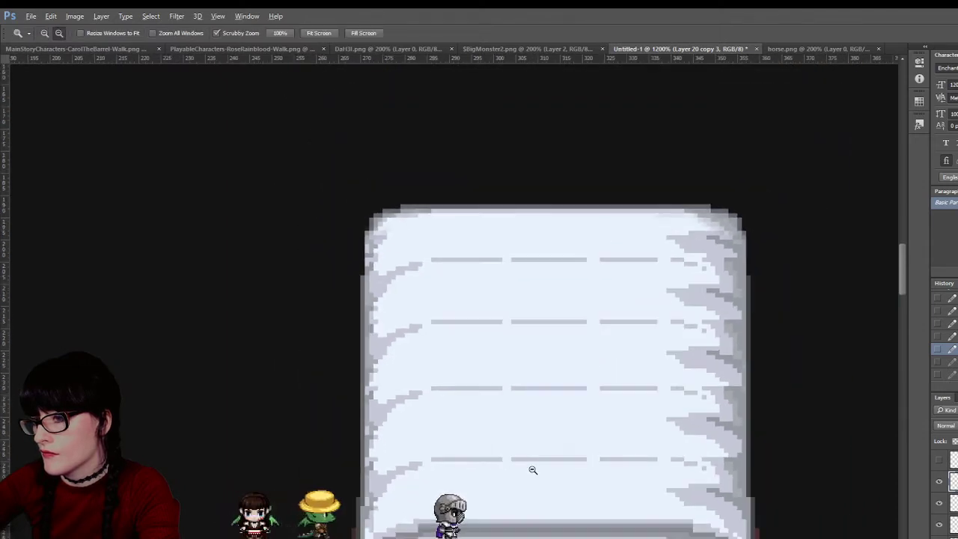
pyautogui.scroll(-3, 533, 470)
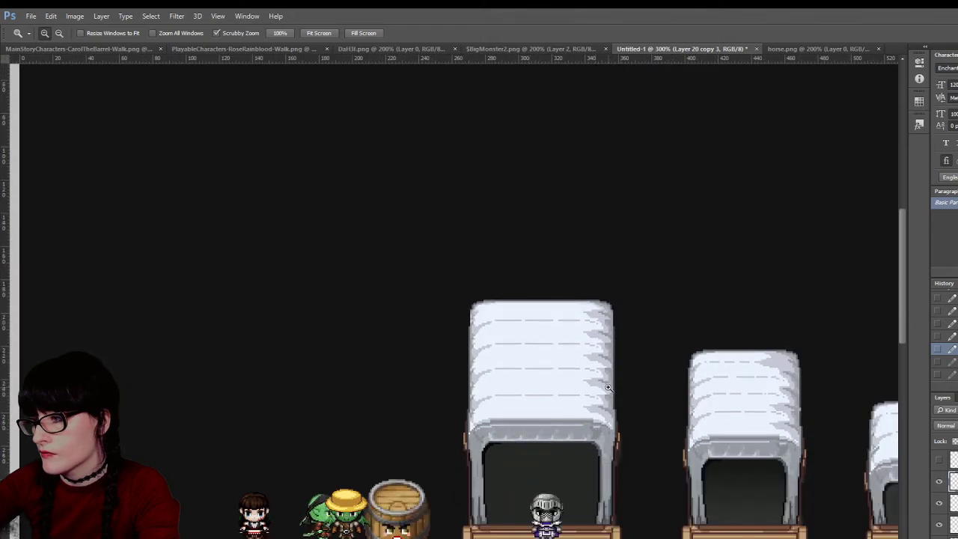
pyautogui.click(620, 361)
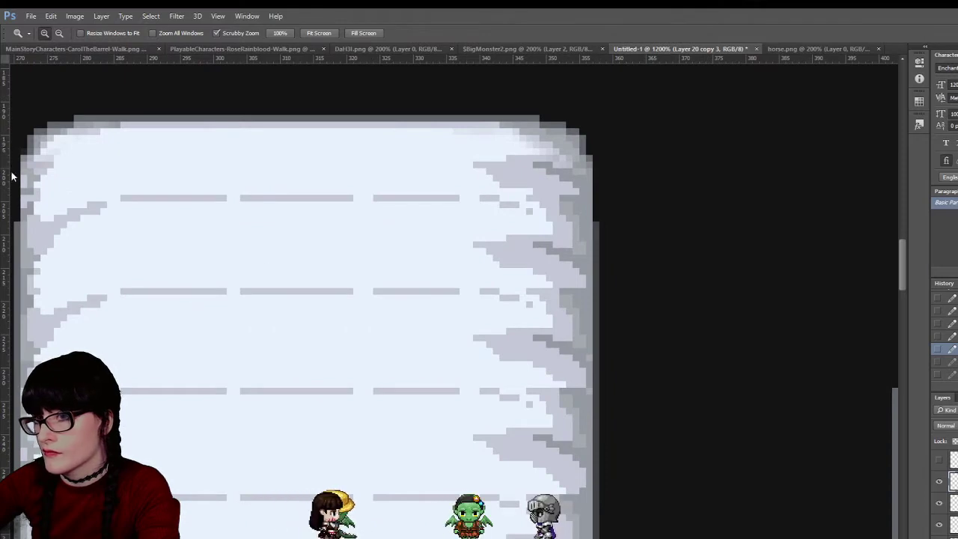
pyautogui.press('b')
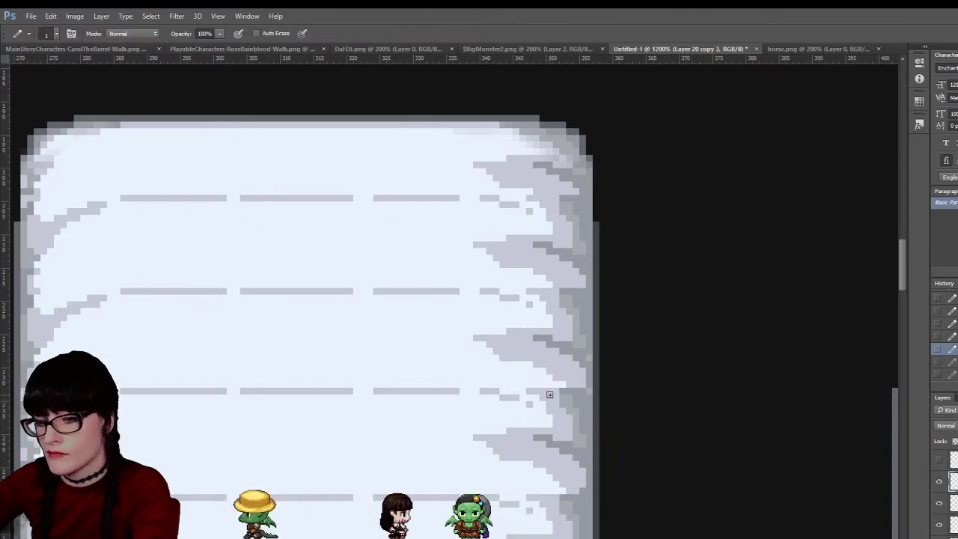
pyautogui.press('i')
pyautogui.click(558, 390)
pyautogui.press('b')
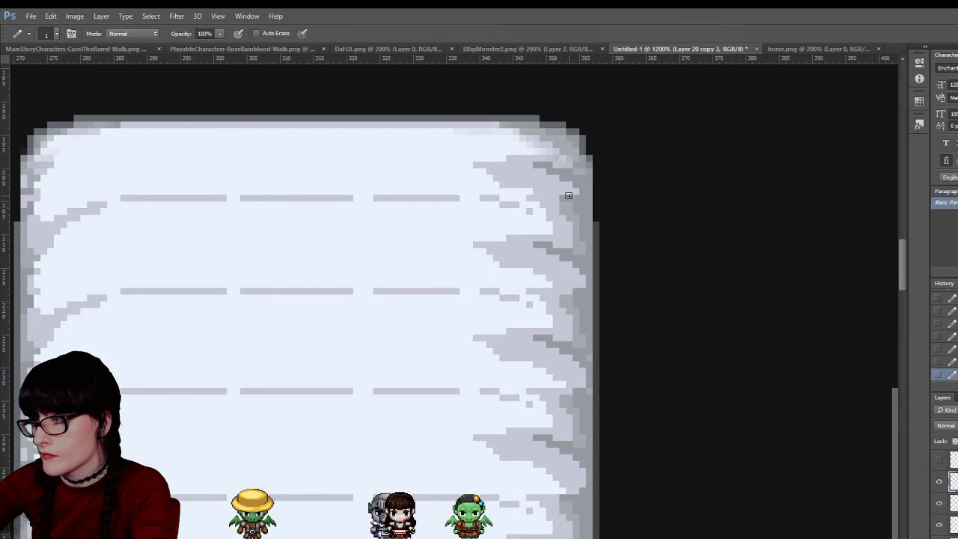
# Touch up the remaining darker pixels beside the folds down the roof's right side with the Pencil, undoing a stray stroke
pyautogui.scroll(-3, 556, 409)
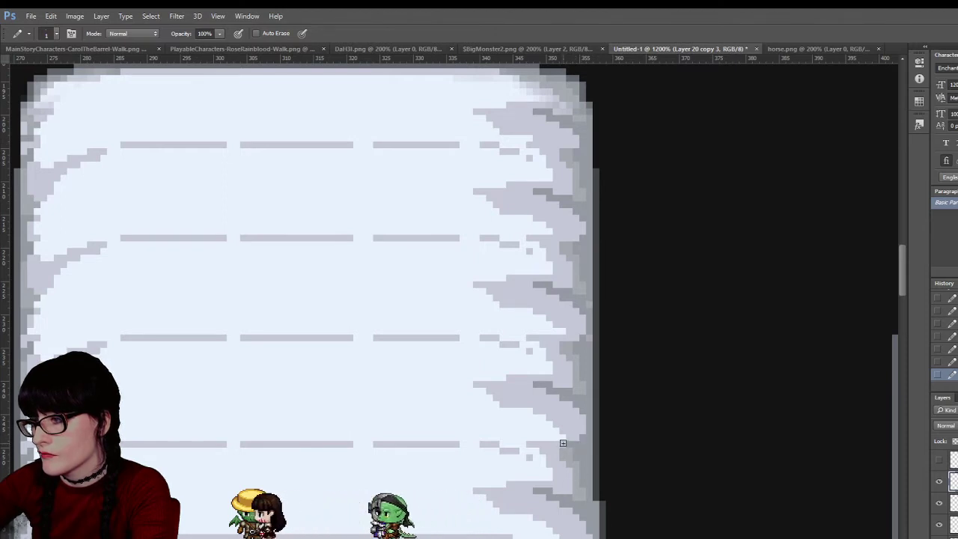
pyautogui.scroll(-3, 555, 308)
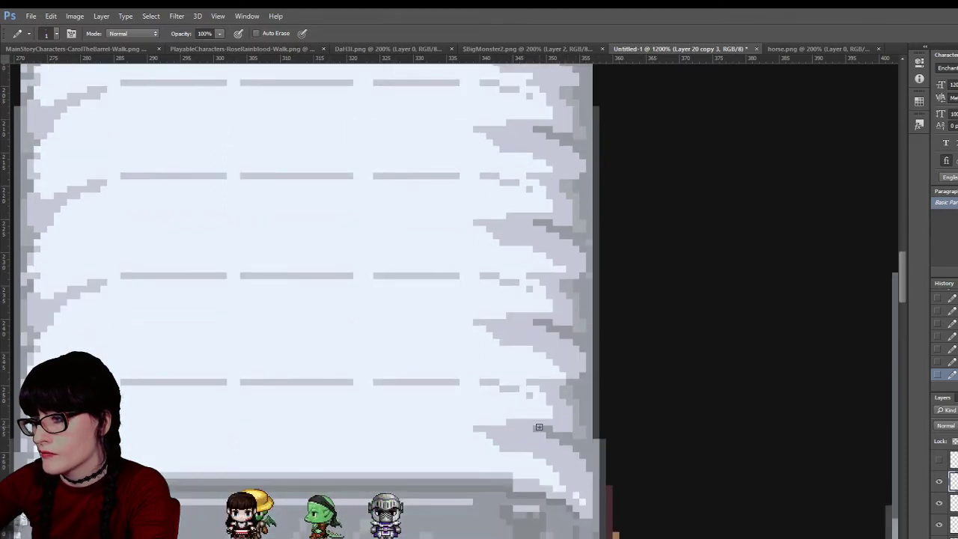
pyautogui.scroll(3, 538, 339)
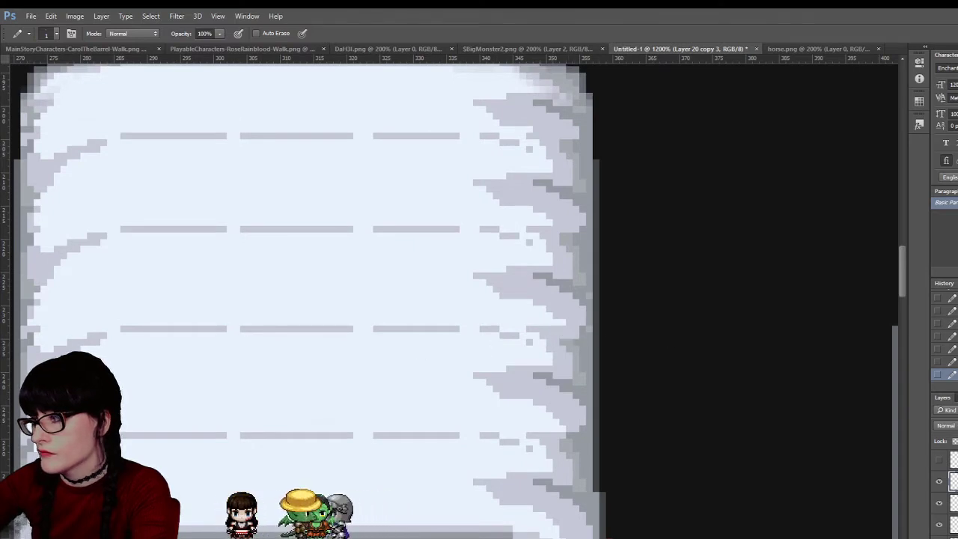
pyautogui.hotkey('ctrl', 'z')
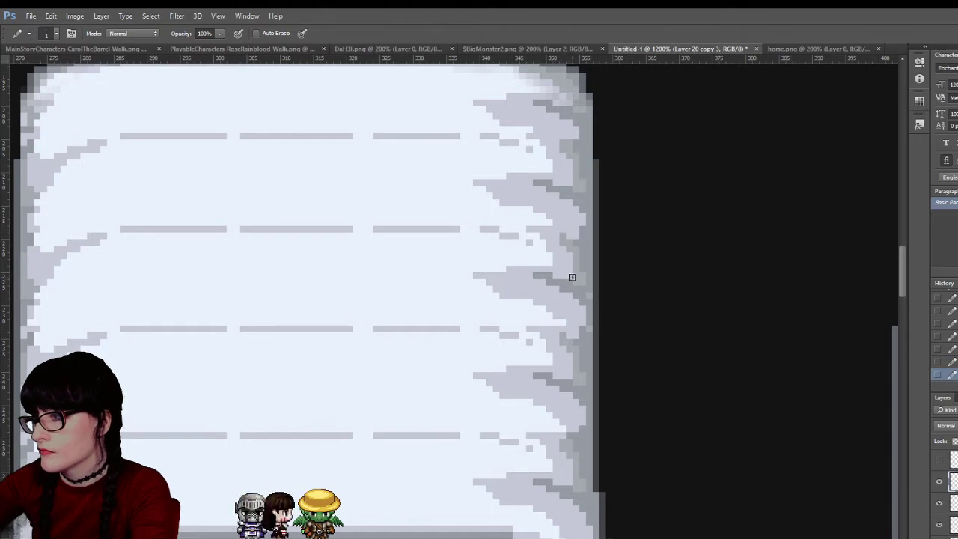
pyautogui.scroll(2, 592, 281)
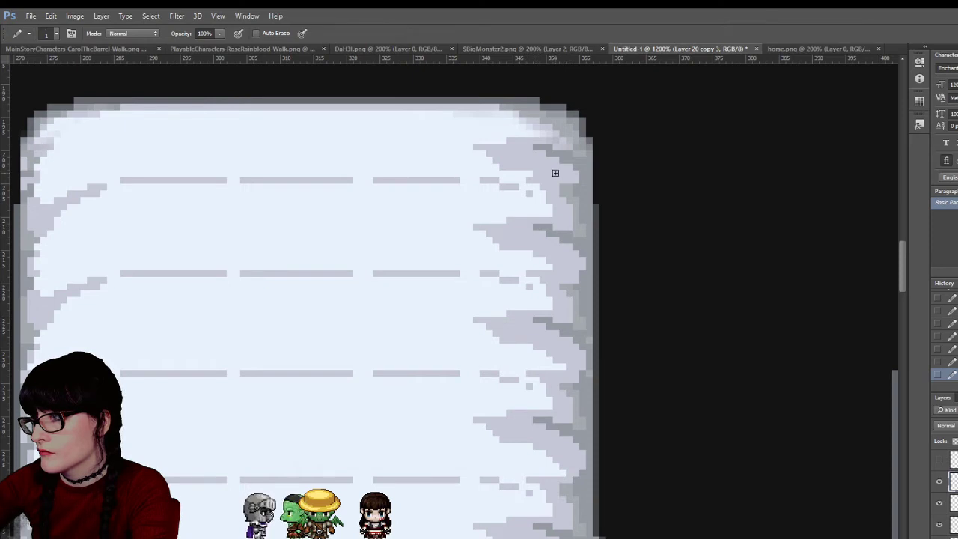
pyautogui.scroll(-3, 535, 225)
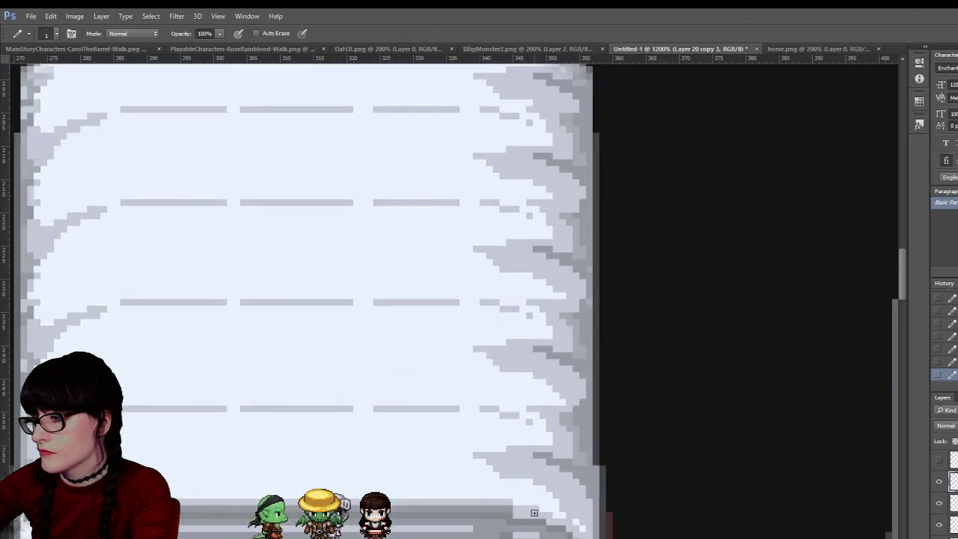
# Review the large wagon's roof shading beside the smaller wagons, and inspect its left edge up close
pyautogui.press('z')
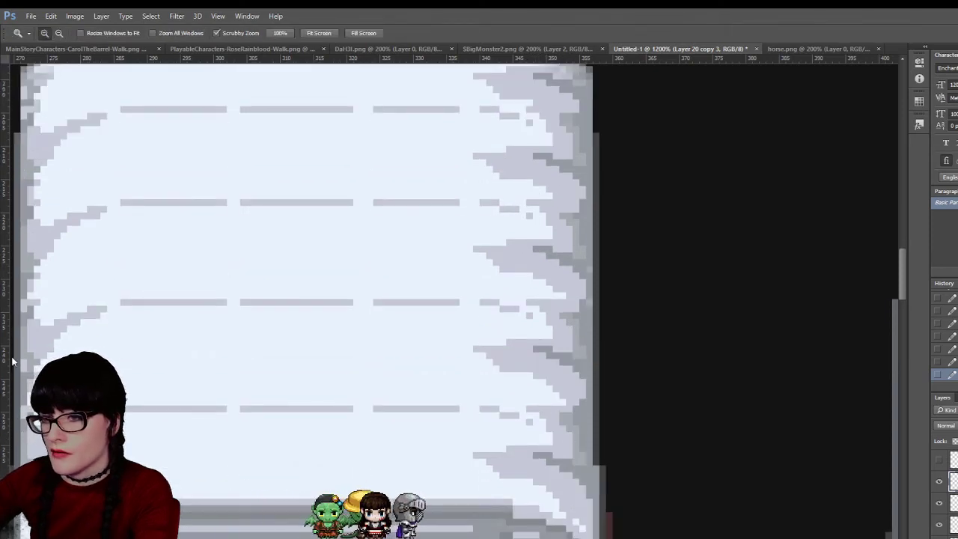
pyautogui.keyDown('alt'); pyautogui.click(395, 428); pyautogui.keyUp('alt')
pyautogui.keyDown('alt'); pyautogui.click(399, 431); pyautogui.keyUp('alt')
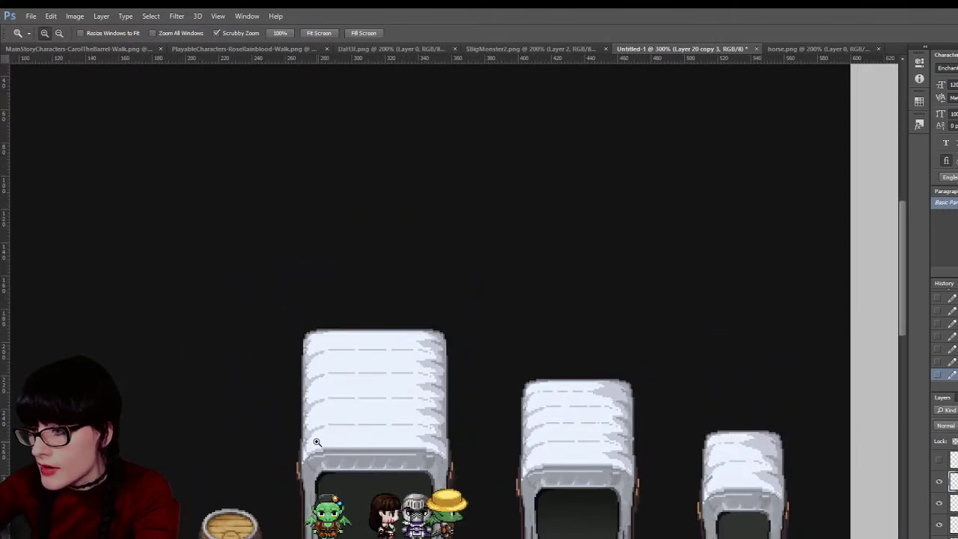
pyautogui.scroll(-2, 333, 436)
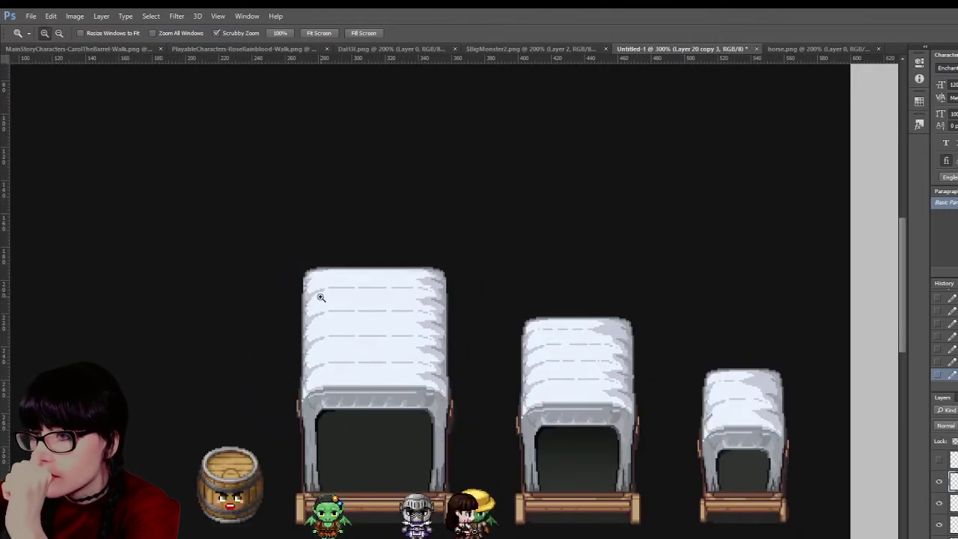
pyautogui.moveTo(310, 308); pyautogui.dragTo(296, 314)
pyautogui.press('i')
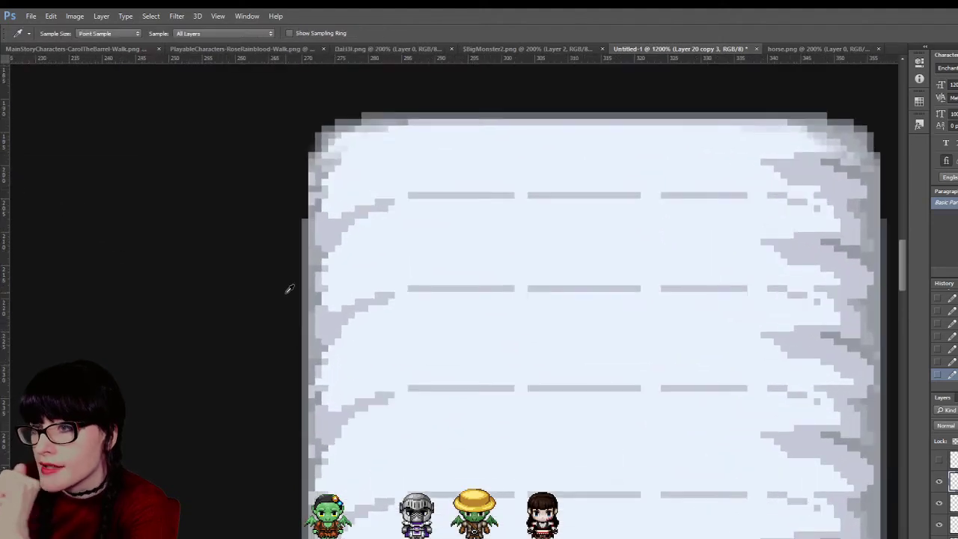
pyautogui.press('b')
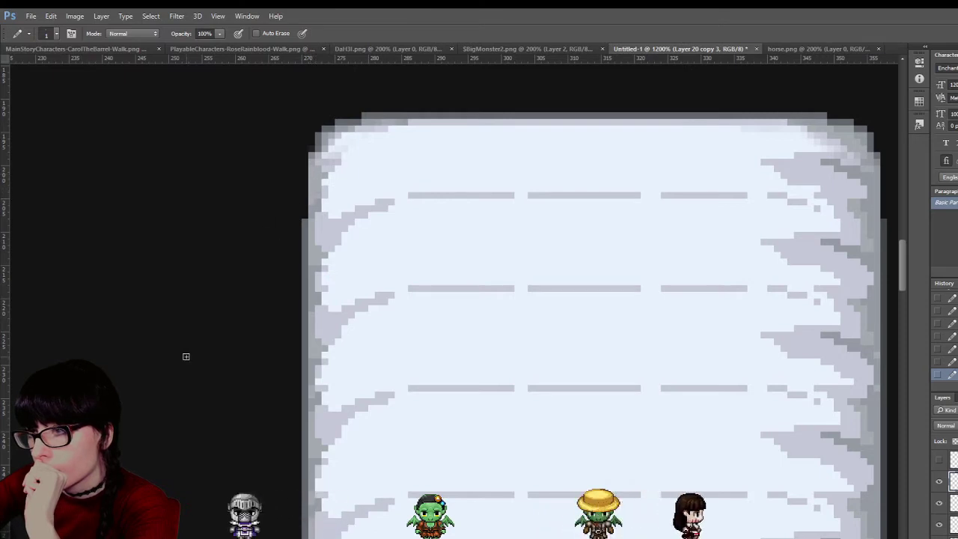
# Fill gaps between the dashes of the large wagon roof's horizontal seam lines with the grey 1 px Pencil
pyautogui.press('z')
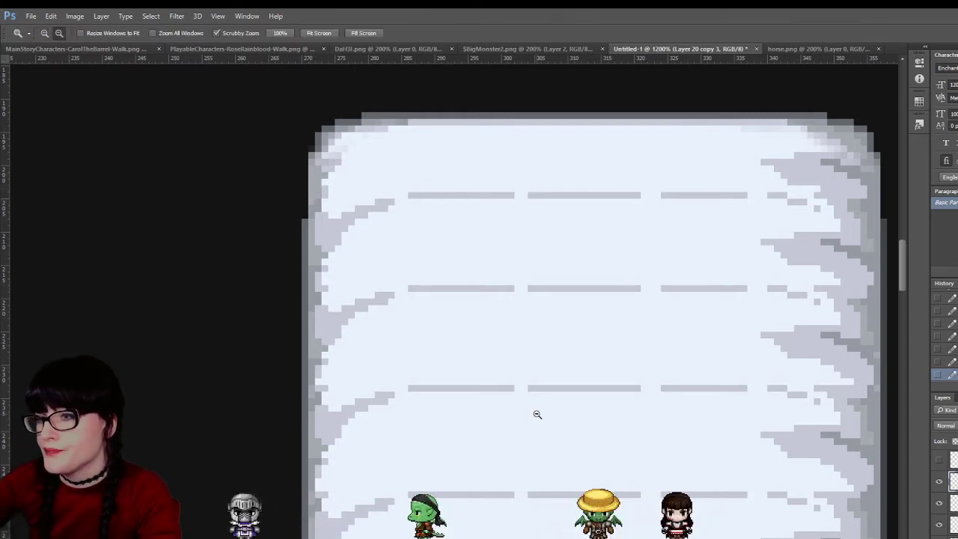
pyautogui.keyDown('alt'); pyautogui.click(537, 414); pyautogui.keyUp('alt')
pyautogui.keyDown('alt'); pyautogui.click(537, 415); pyautogui.keyUp('alt')
pyautogui.keyDown('alt'); pyautogui.click(536, 415); pyautogui.keyUp('alt')
pyautogui.keyDown('alt'); pyautogui.click(582, 461); pyautogui.keyUp('alt')
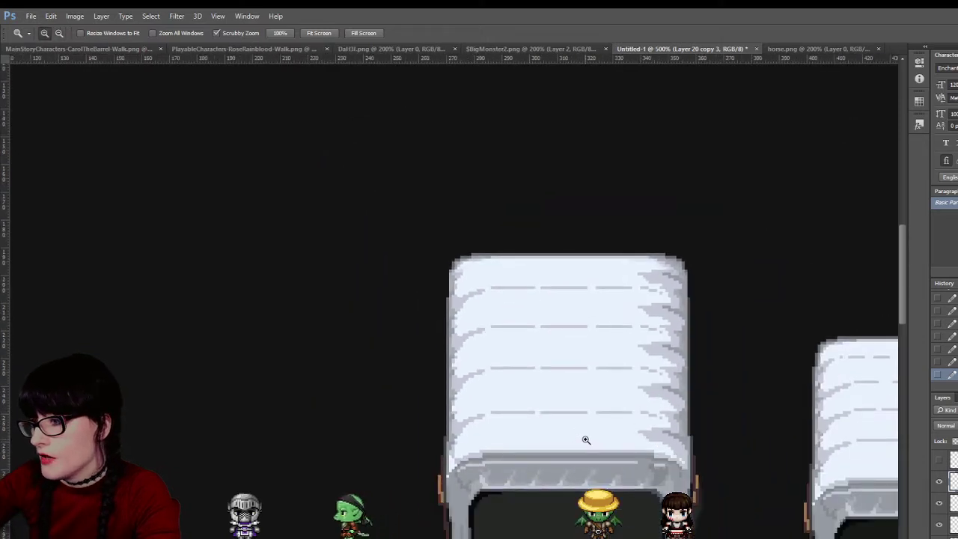
pyautogui.moveTo(614, 239); pyautogui.dragTo(603, 240)
pyautogui.press('b')
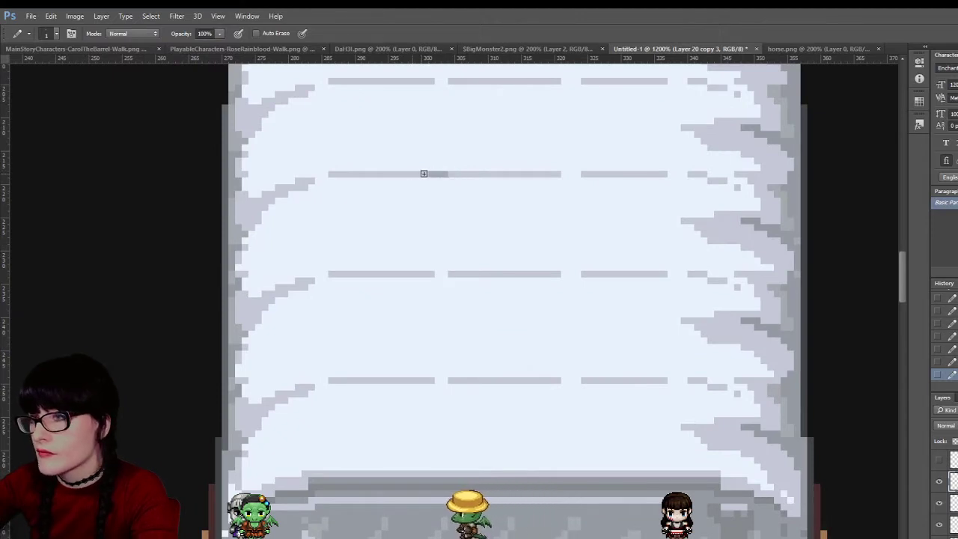
pyautogui.moveTo(423, 174); pyautogui.dragTo(448, 174)
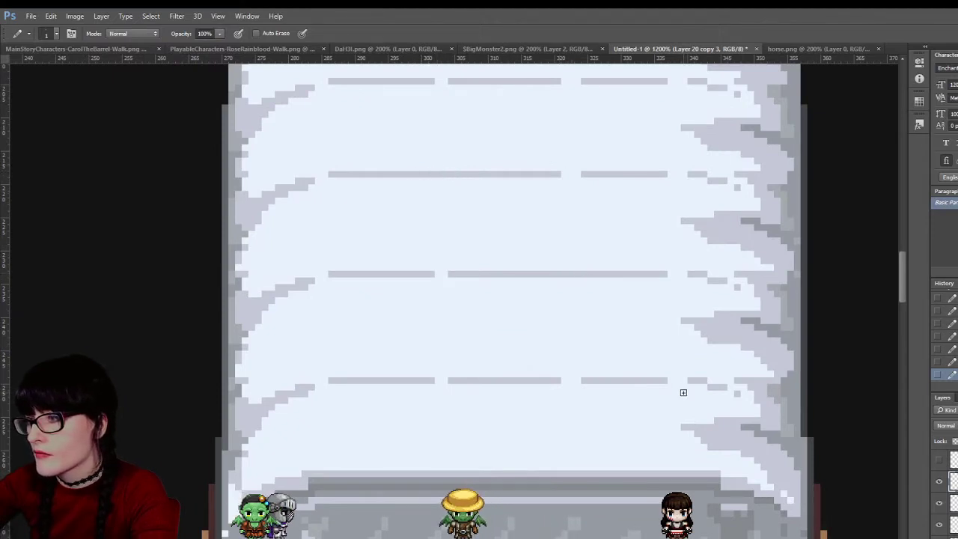
pyautogui.scroll(3, 405, 297)
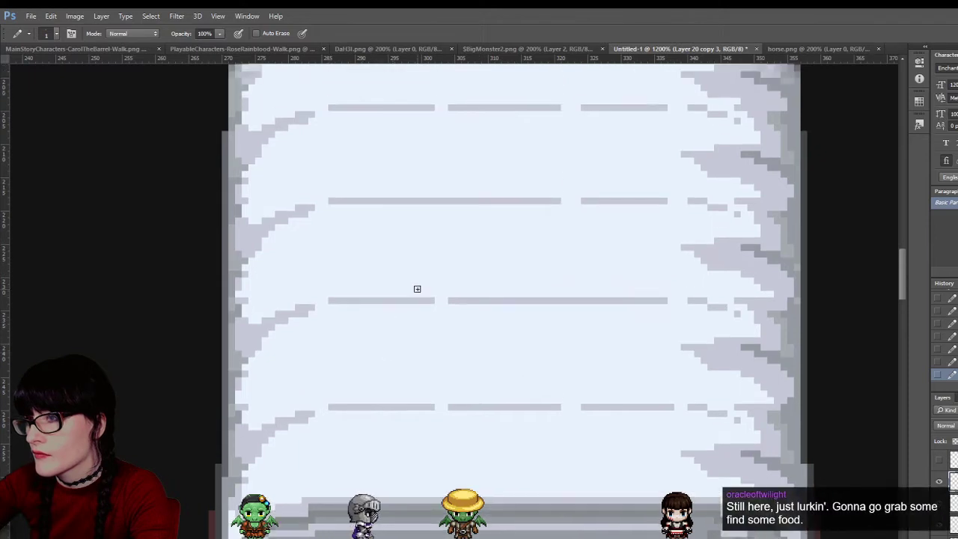
pyautogui.moveTo(461, 152); pyautogui.dragTo(437, 152)
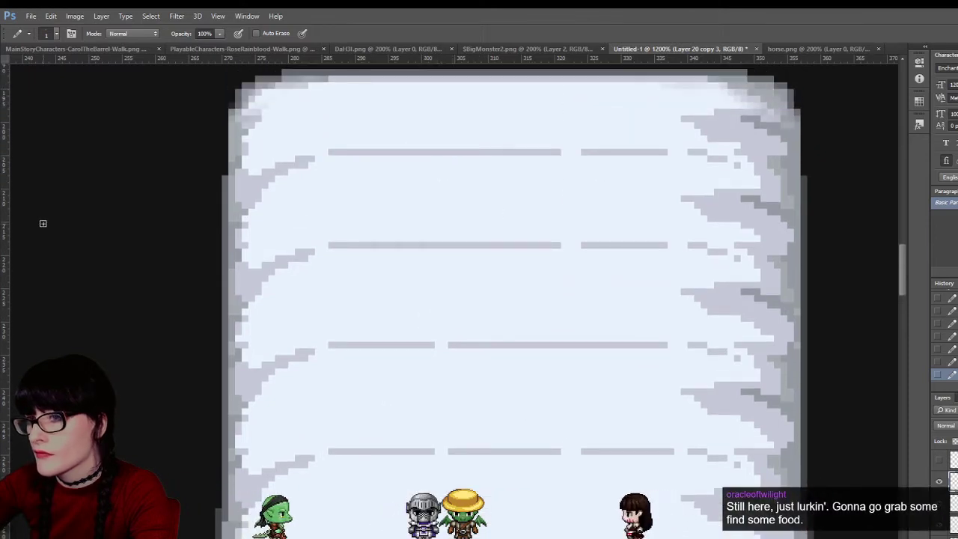
# Sample the pale roof colour and erase new, irregularly spaced gaps into the four horizontal seam lines on the large wagon's roof
pyautogui.press('i')
pyautogui.click(555, 132)
pyautogui.press('b')
pyautogui.moveTo(500, 152); pyautogui.dragTo(455, 152)
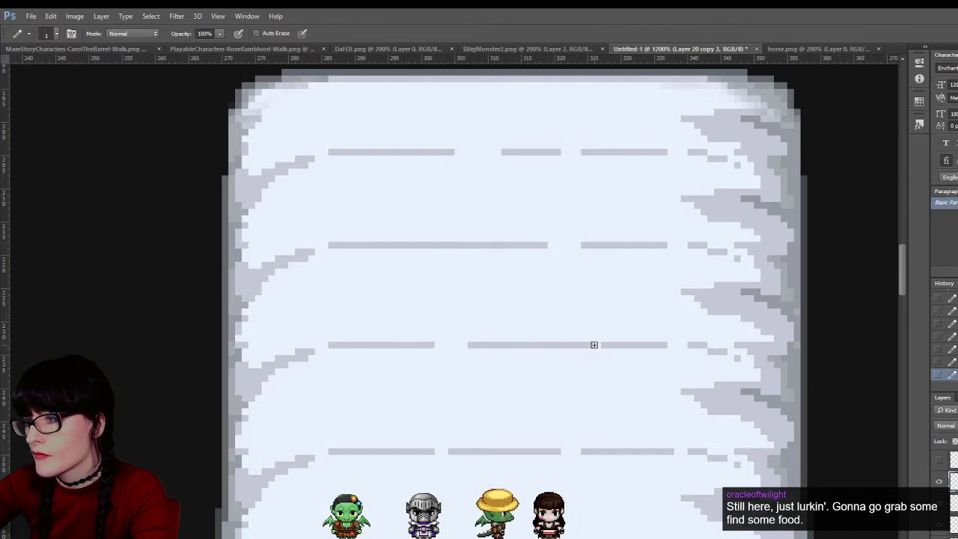
pyautogui.click(643, 451)
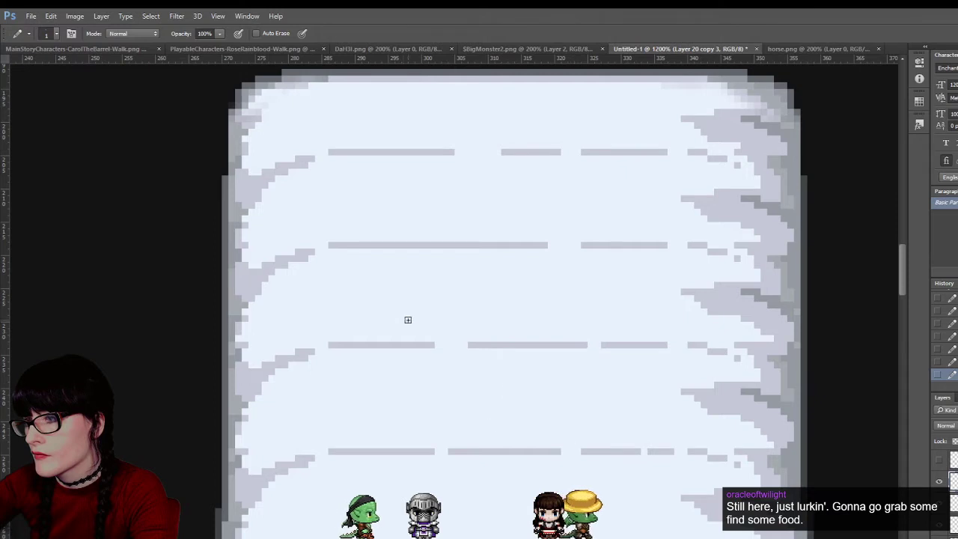
pyautogui.click(398, 245)
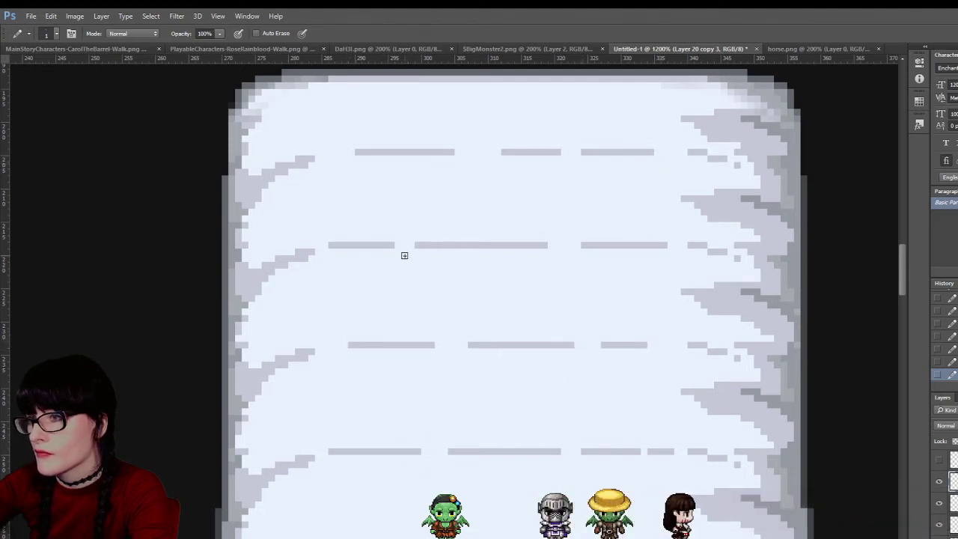
# Sample the grey of the seam lines and add single-pixel dots in the gaps between the roof's dashes
pyautogui.press('i')
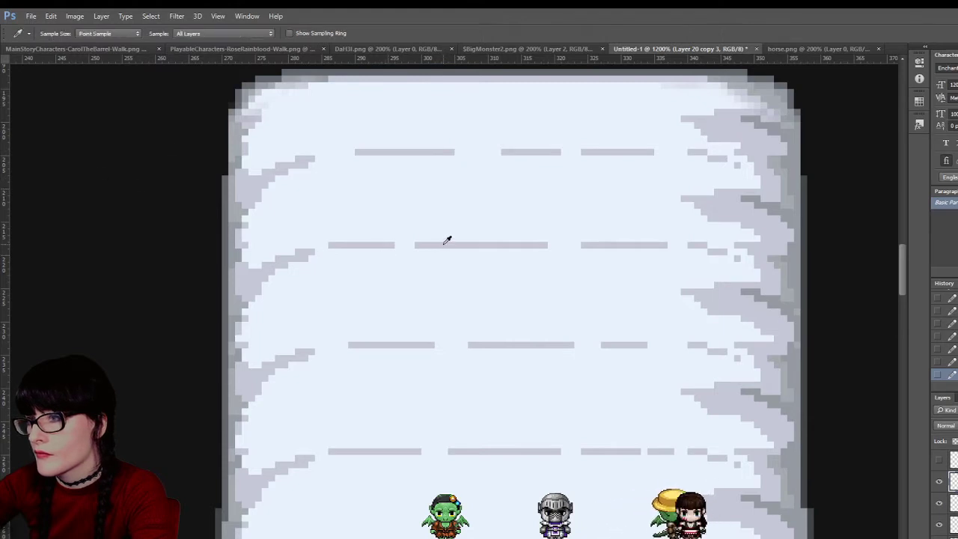
pyautogui.press('b')
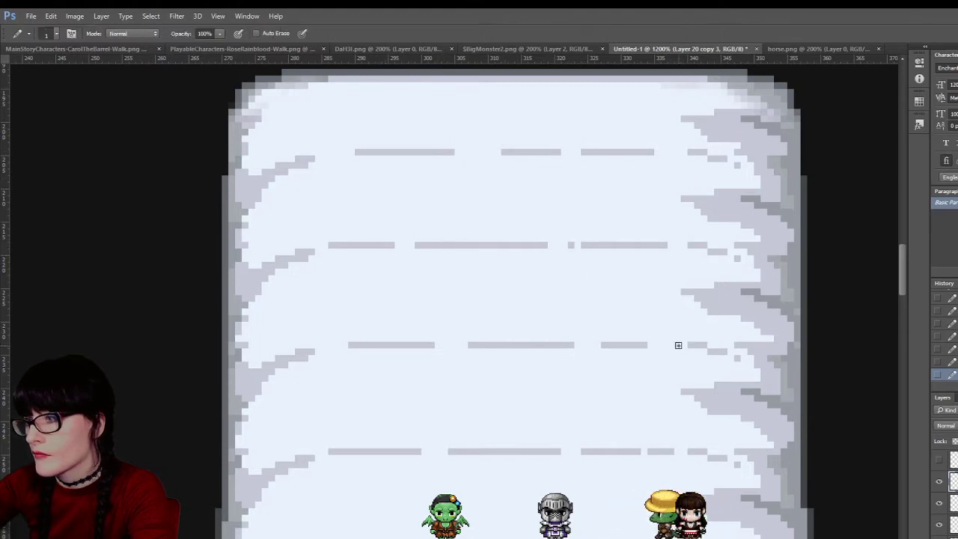
pyautogui.click(679, 345)
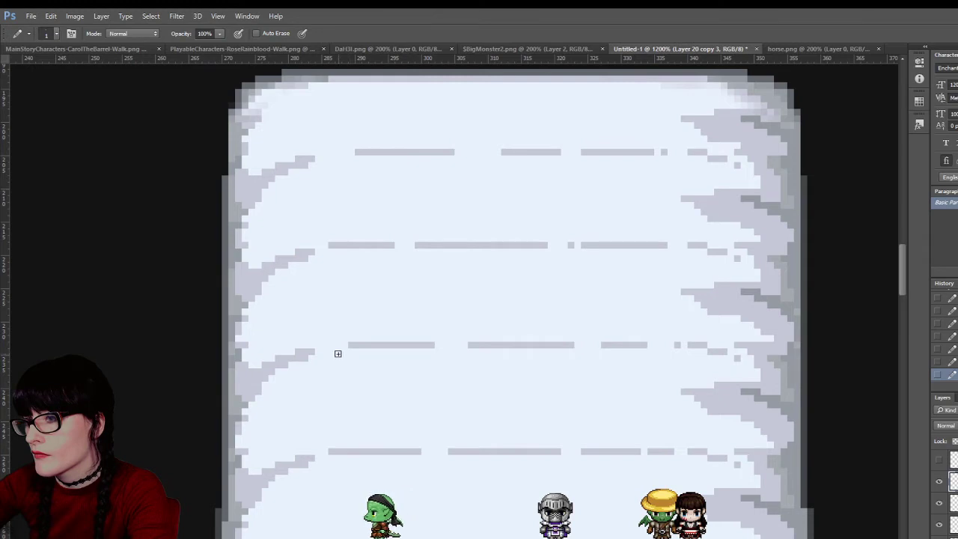
pyautogui.click(2, 361)
# Compare the large wagon's broken roof seams with the smaller wagons, and inspect the large roof up close
pyautogui.click(704, 328)
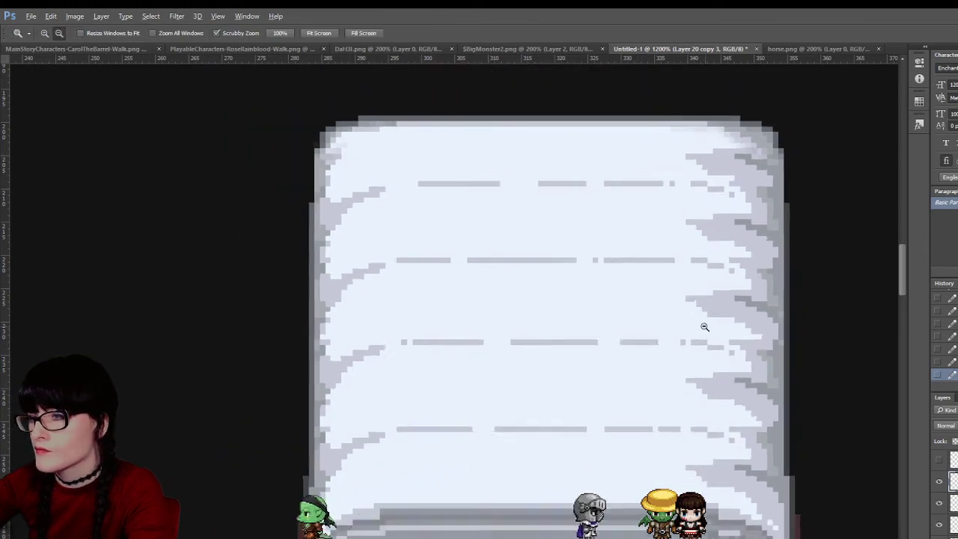
pyautogui.click(704, 328)
pyautogui.keyDown('alt'); pyautogui.click(718, 387); pyautogui.keyUp('alt')
pyautogui.keyDown('alt'); pyautogui.click(721, 387); pyautogui.keyUp('alt')
pyautogui.keyDown('alt'); pyautogui.click(724, 389); pyautogui.keyUp('alt')
pyautogui.keyDown('alt'); pyautogui.click(724, 389); pyautogui.keyUp('alt')
pyautogui.click(729, 396)
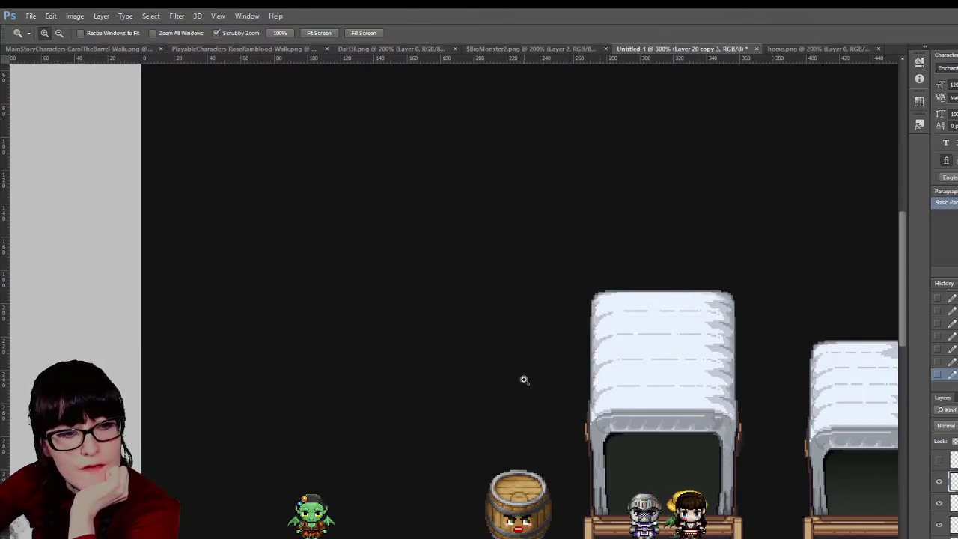
pyautogui.hscroll(5, 553, 490)
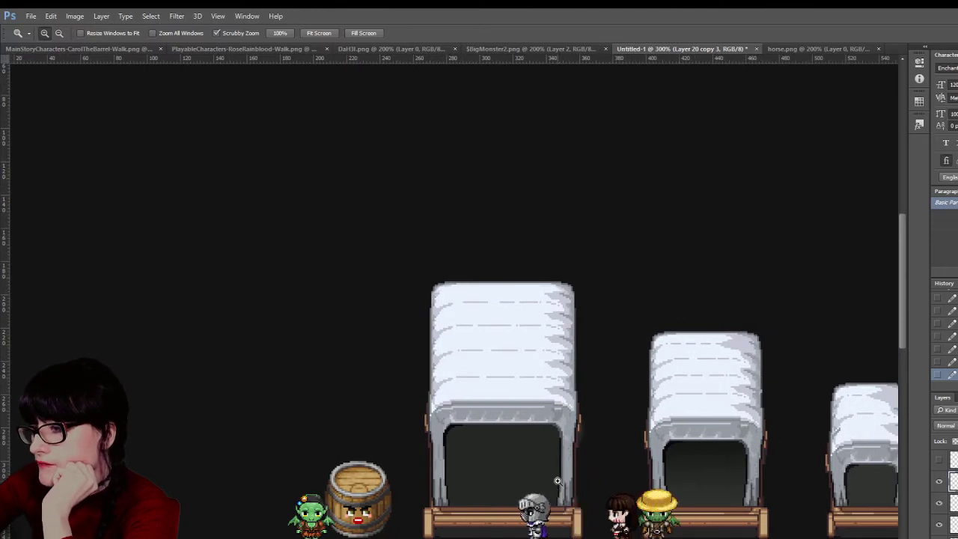
pyautogui.click(574, 430)
pyautogui.click(574, 430)
pyautogui.click(573, 427)
pyautogui.click(520, 346)
pyautogui.click(520, 346)
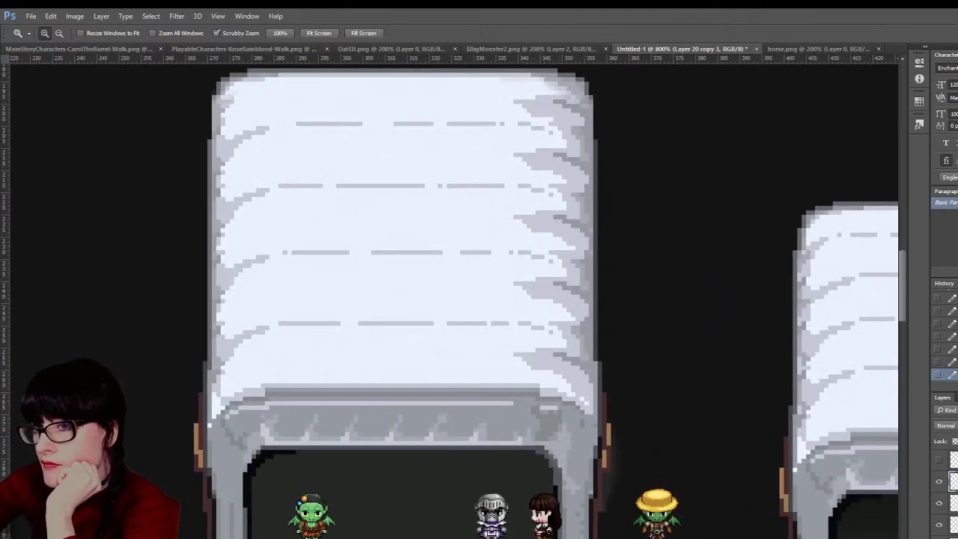
# Examine the large wagon's opening and wooden front beam, and compare its proportions with the two smaller wagons
pyautogui.press('b')
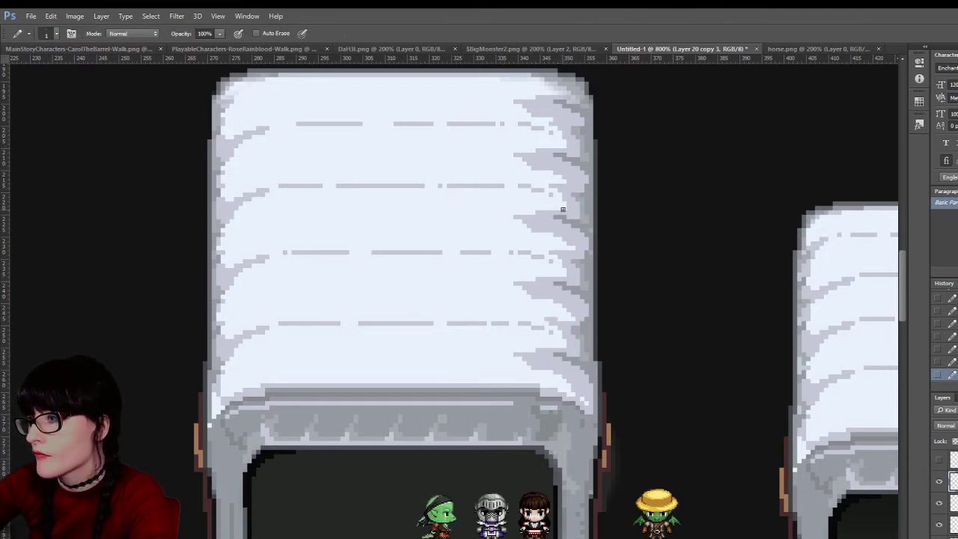
pyautogui.scroll(-4, 325, 359)
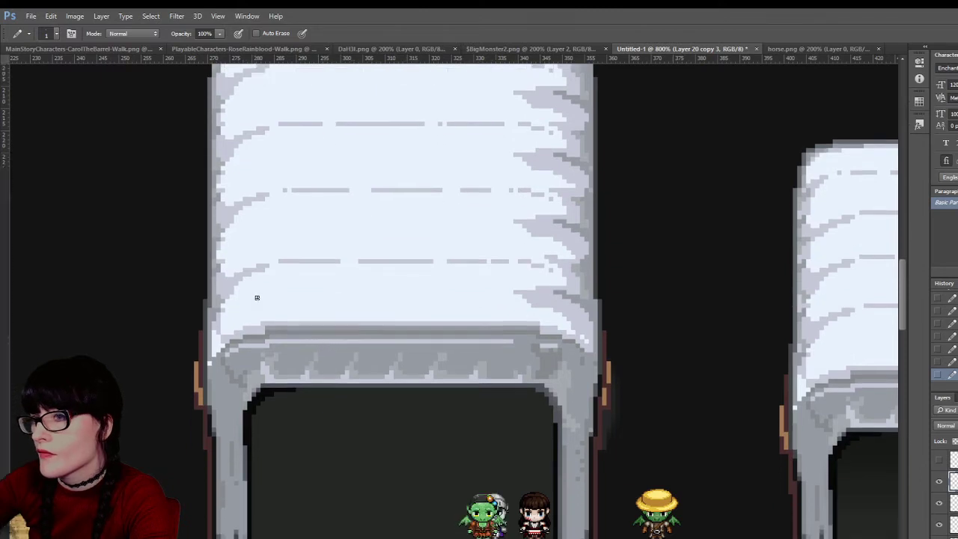
pyautogui.scroll(-3, 267, 333)
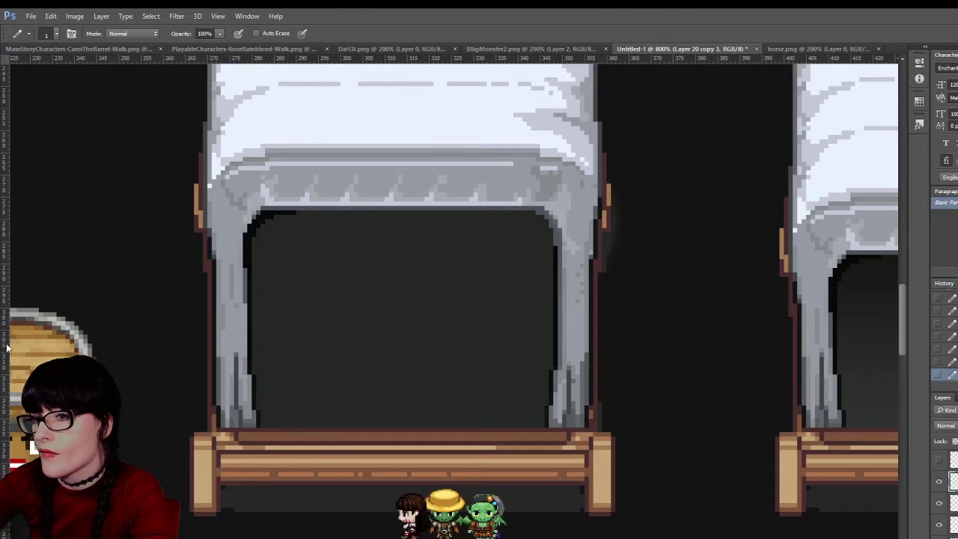
pyautogui.press('z')
pyautogui.keyDown('alt'); pyautogui.click(645, 355); pyautogui.keyUp('alt')
pyautogui.keyDown('alt'); pyautogui.click(645, 354); pyautogui.keyUp('alt')
pyautogui.keyDown('alt'); pyautogui.click(645, 355); pyautogui.keyUp('alt')
pyautogui.keyDown('alt'); pyautogui.click(644, 354); pyautogui.keyUp('alt')
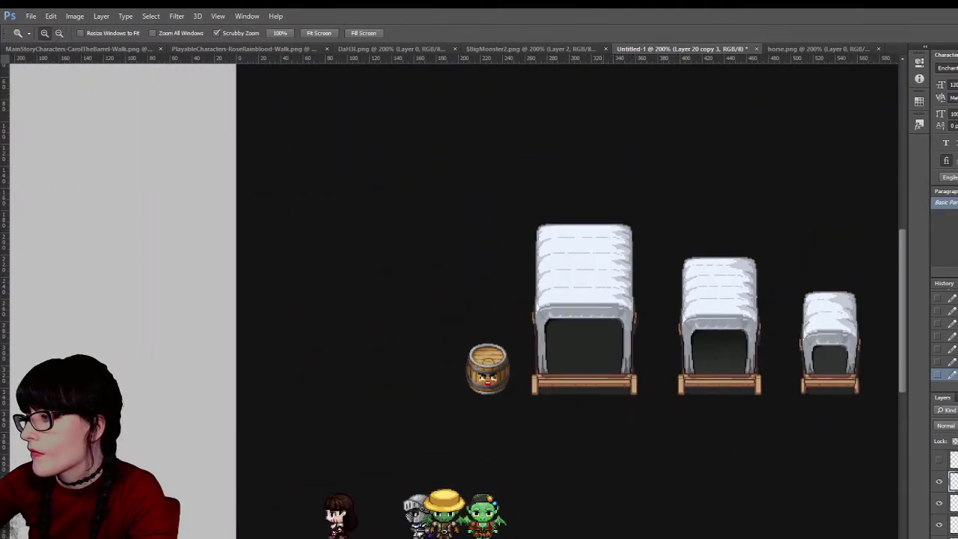
pyautogui.moveTo(490, 538); pyautogui.dragTo(539, 538)
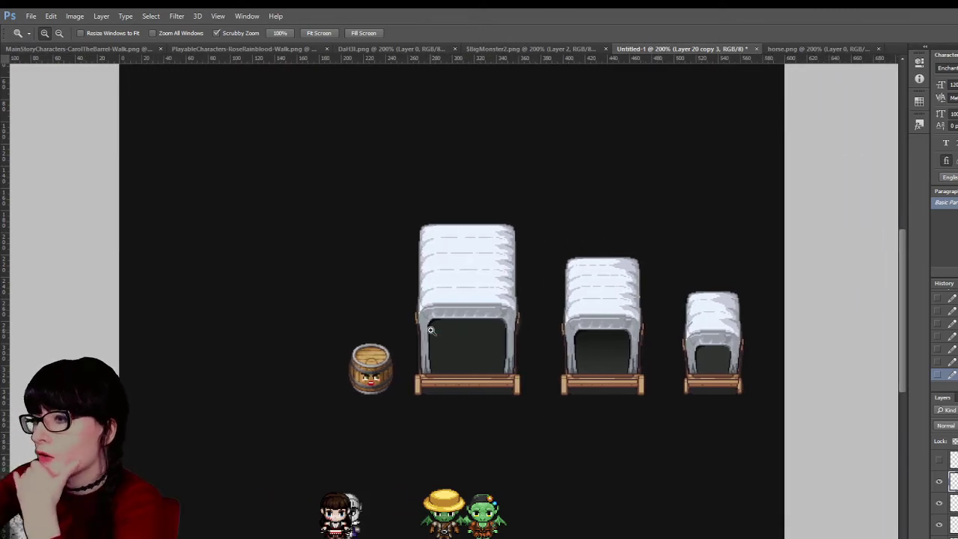
pyautogui.click(467, 372)
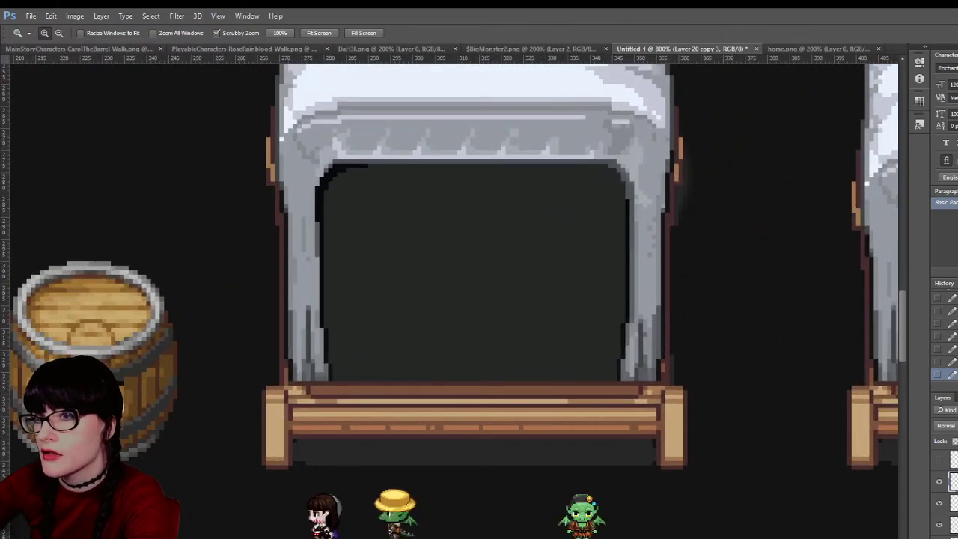
pyautogui.press('m')
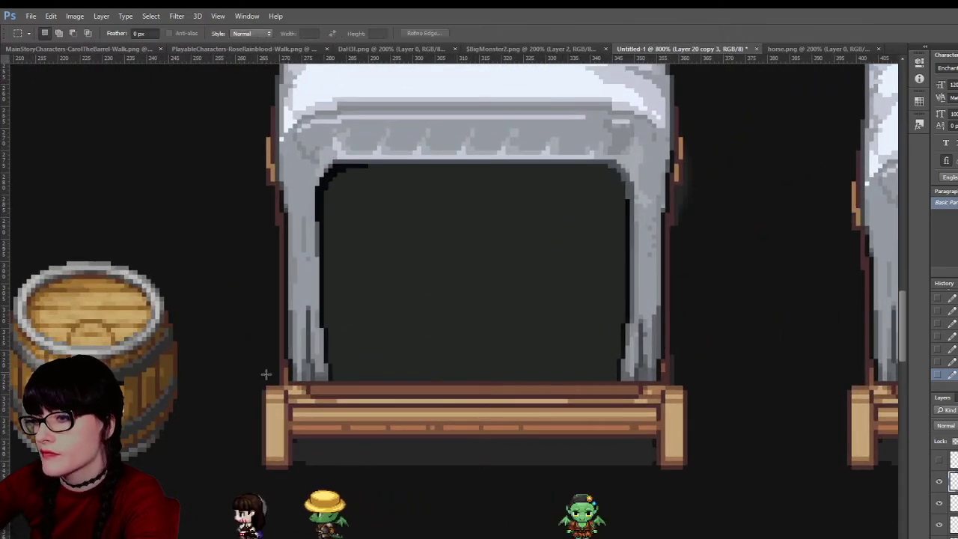
pyautogui.moveTo(275, 372); pyautogui.dragTo(232, 481)
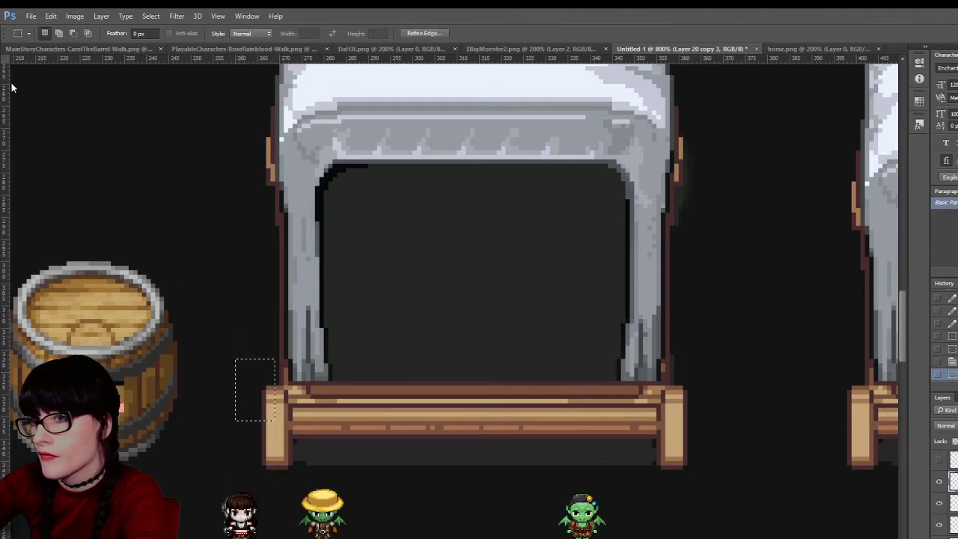
pyautogui.press('v')
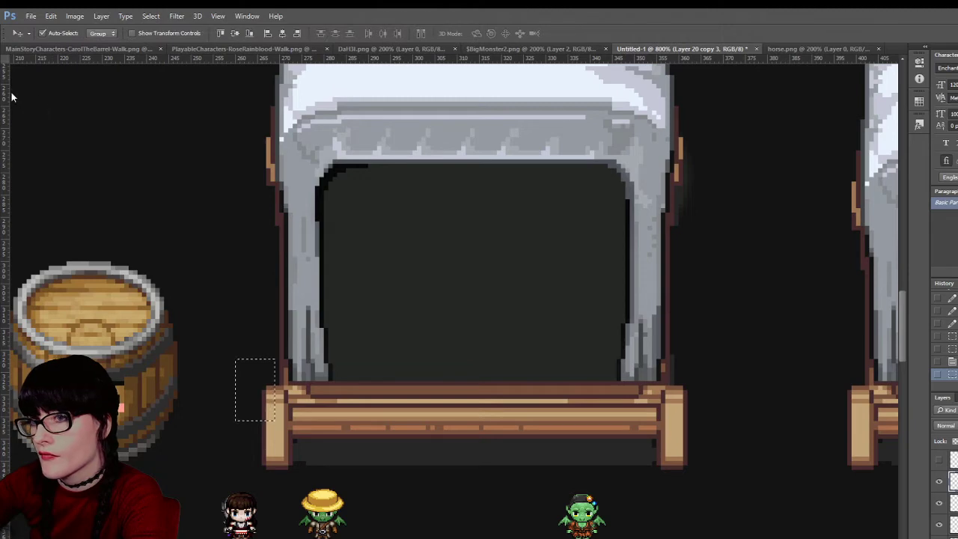
pyautogui.press('m')
pyautogui.click(236, 322)
pyautogui.moveTo(282, 417); pyautogui.dragTo(274, 424)
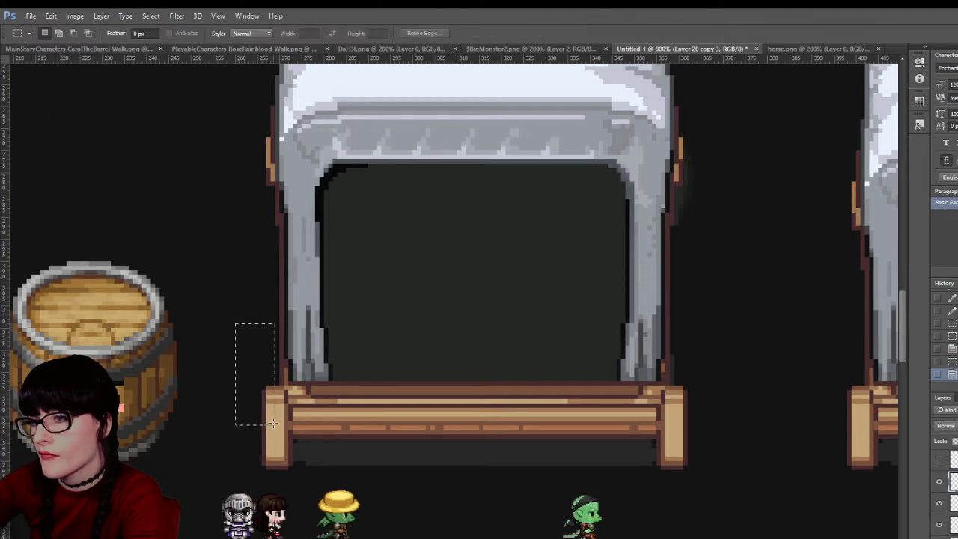
pyautogui.moveTo(253, 383); pyautogui.dragTo(284, 428)
pyautogui.click(285, 428)
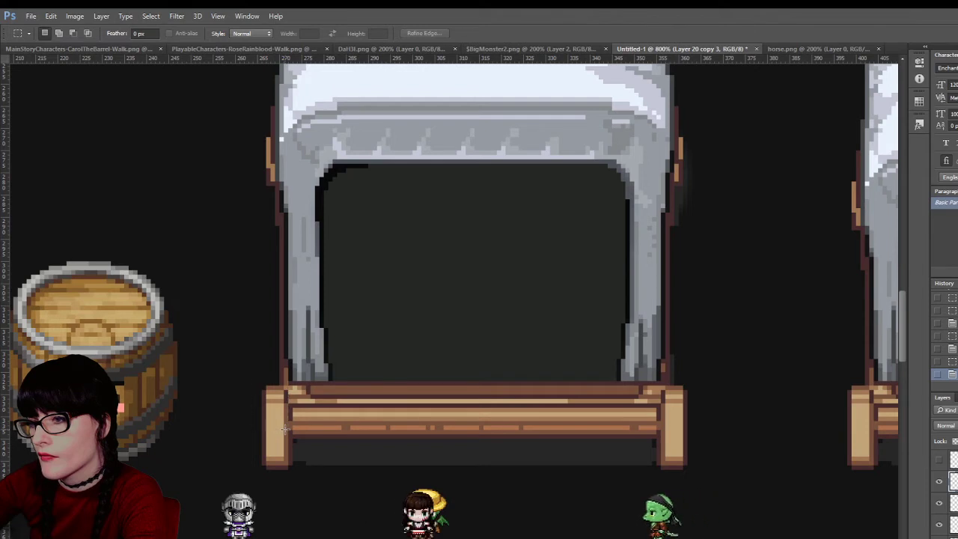
# Select the upper part of the left post on the large wagon's wooden beam and move it up 2 pixels, clearing the selection
pyautogui.moveTo(266, 397); pyautogui.dragTo(248, 387)
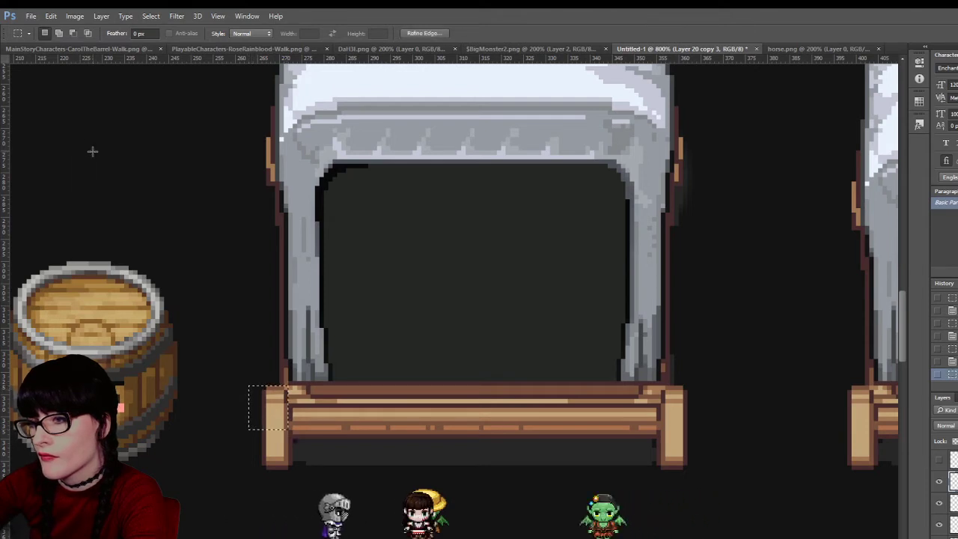
pyautogui.press('v')
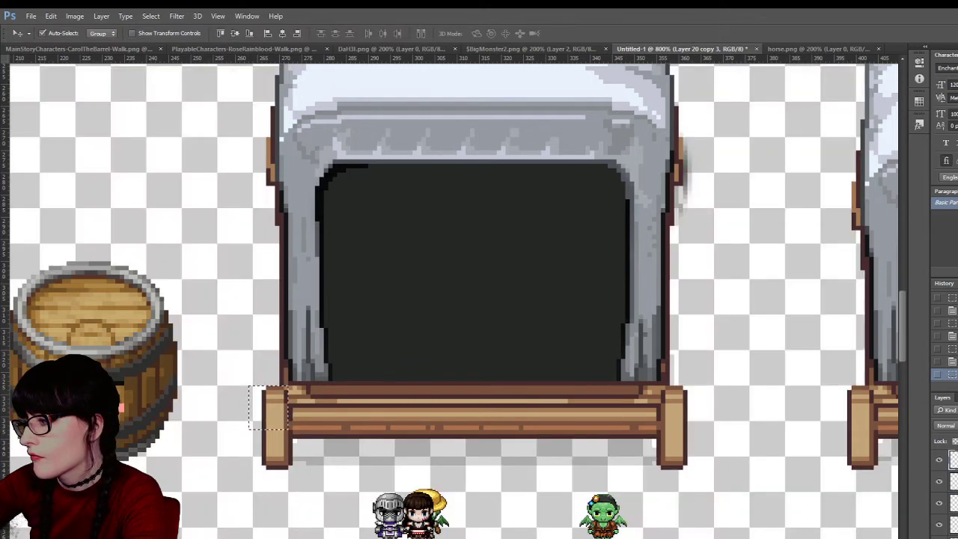
pyautogui.click(939, 503)
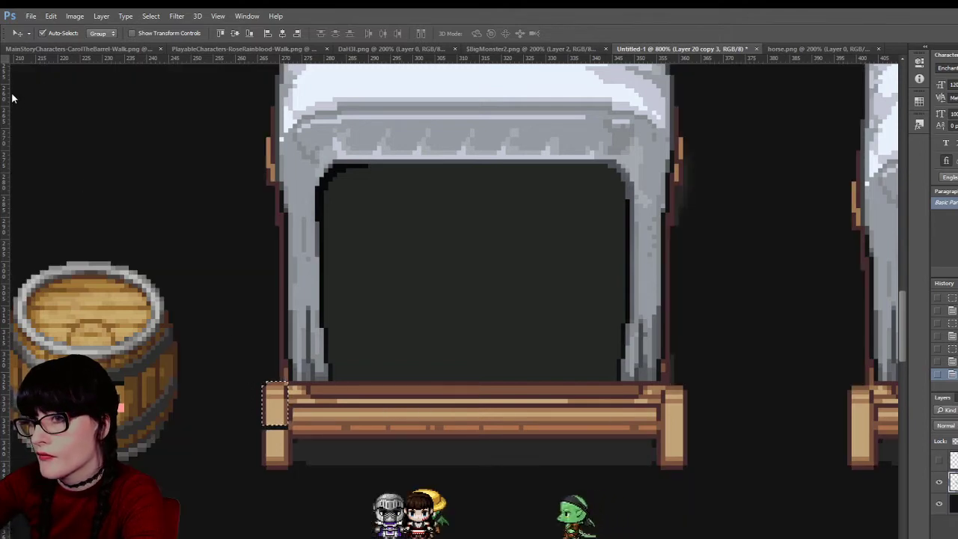
pyautogui.press('Up')
pyautogui.press('m')
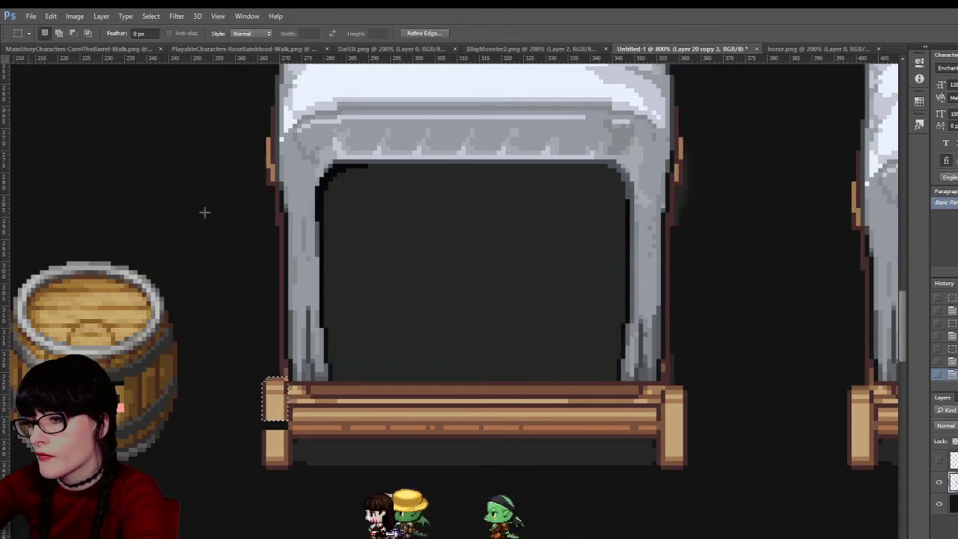
pyautogui.hotkey('ctrl', 'd')
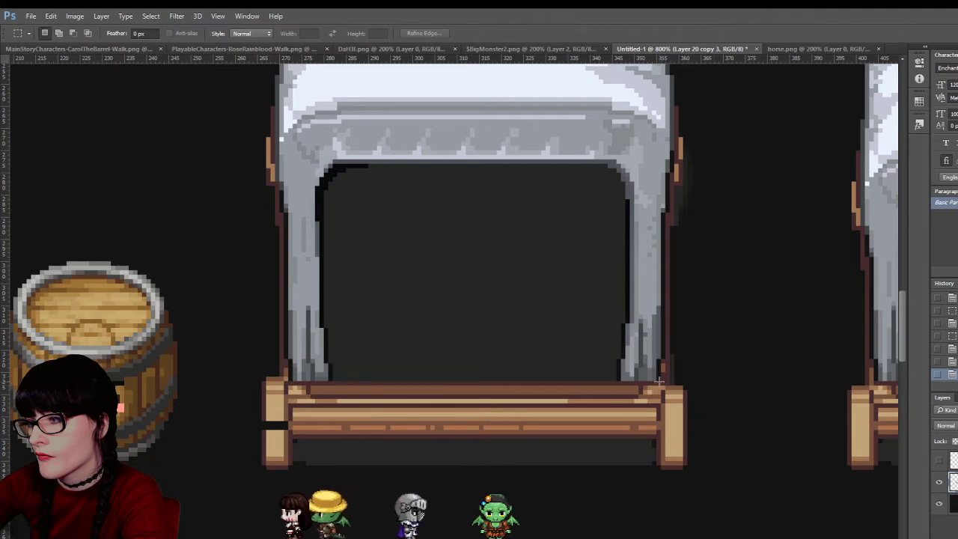
# Select the upper part of the beam's right post and move it up 2 pixels to match the left post
pyautogui.moveTo(657, 382); pyautogui.dragTo(706, 423)
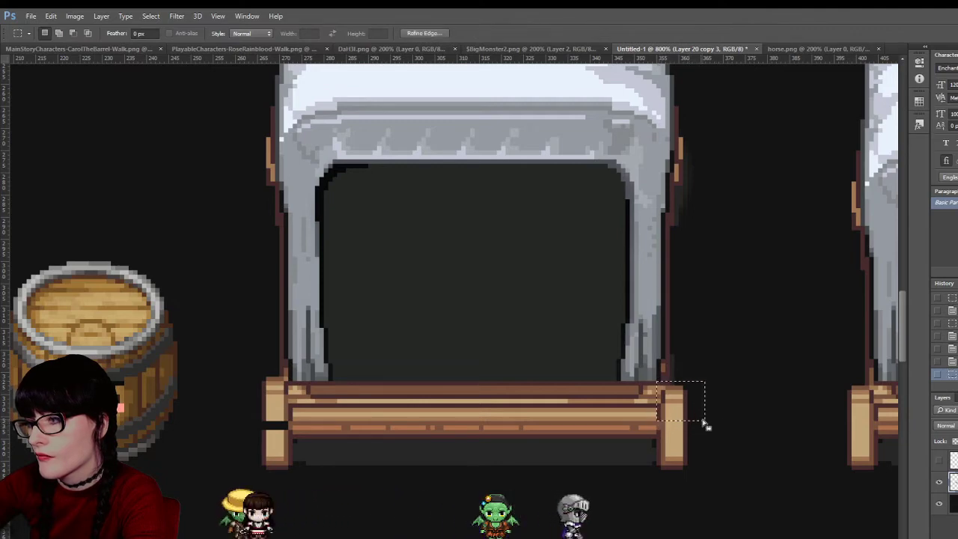
pyautogui.click(659, 388)
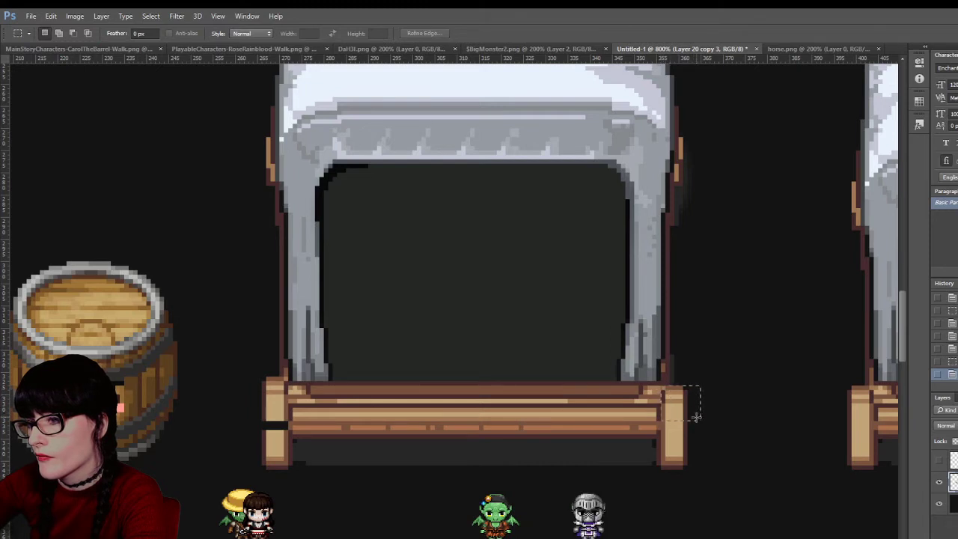
pyautogui.hotkey('ctrl', 'Up')
pyautogui.hotkey('ctrl', 'Up')
pyautogui.click(507, 332)
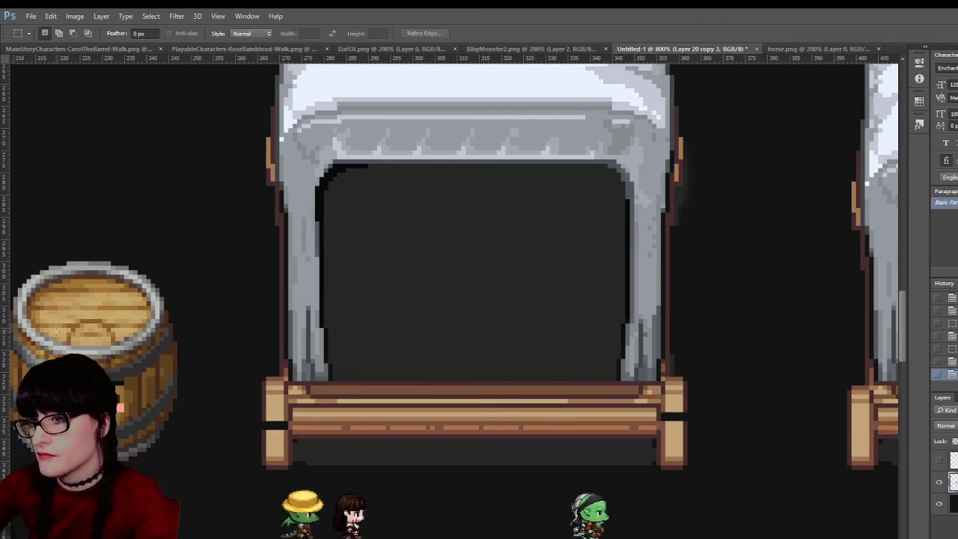
# Select the outer part of the large wagon's left beam post and move it 1 pixel left, clearing the selection
pyautogui.press('z')
pyautogui.keyDown('alt'); pyautogui.click(567, 356); pyautogui.keyUp('alt')
pyautogui.keyDown('alt'); pyautogui.click(567, 355); pyautogui.keyUp('alt')
pyautogui.keyDown('alt'); pyautogui.click(567, 356); pyautogui.keyUp('alt')
pyautogui.keyDown('alt'); pyautogui.click(566, 356); pyautogui.keyUp('alt')
pyautogui.keyDown('alt'); pyautogui.click(566, 356); pyautogui.keyUp('alt')
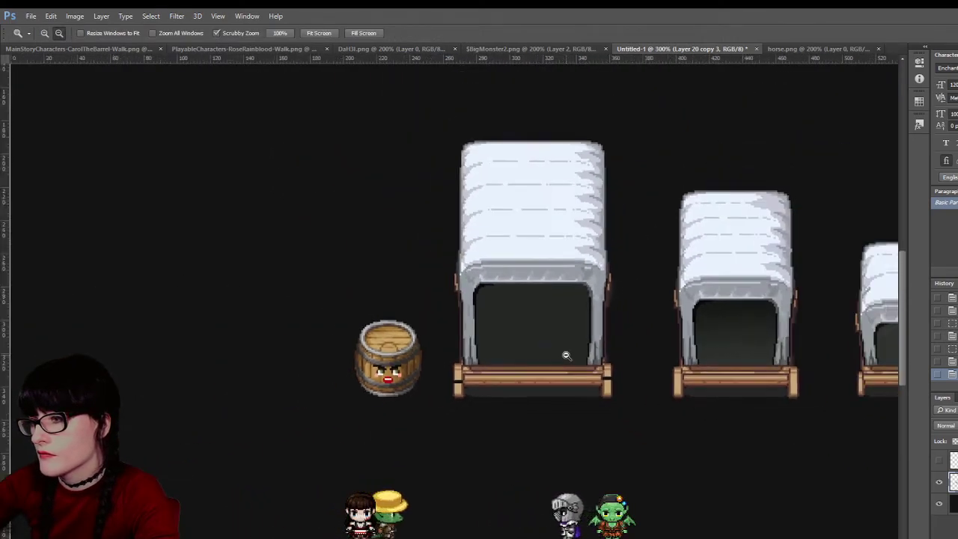
pyautogui.keyDown('alt'); pyautogui.click(567, 356); pyautogui.keyUp('alt')
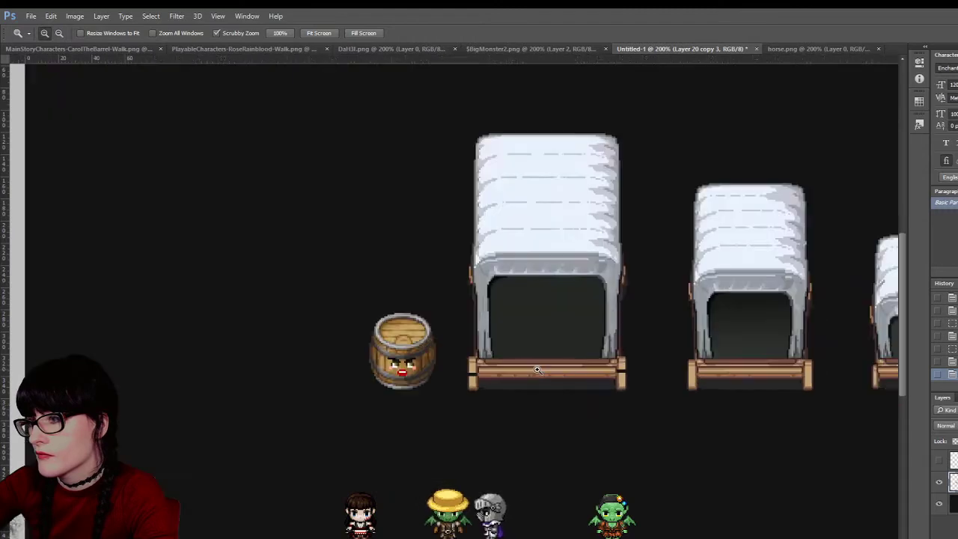
pyautogui.click(537, 370)
pyautogui.click(536, 370)
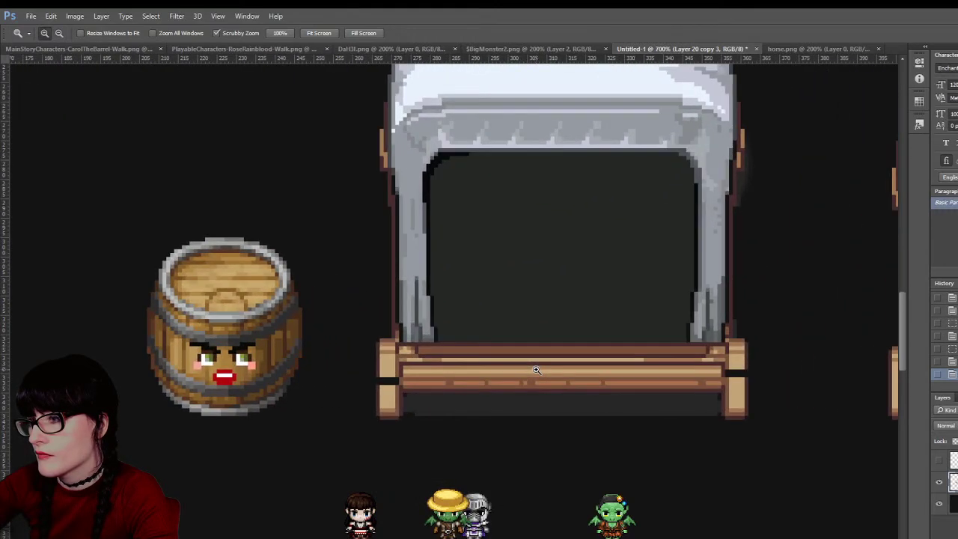
pyautogui.click(536, 370)
pyautogui.click(419, 333)
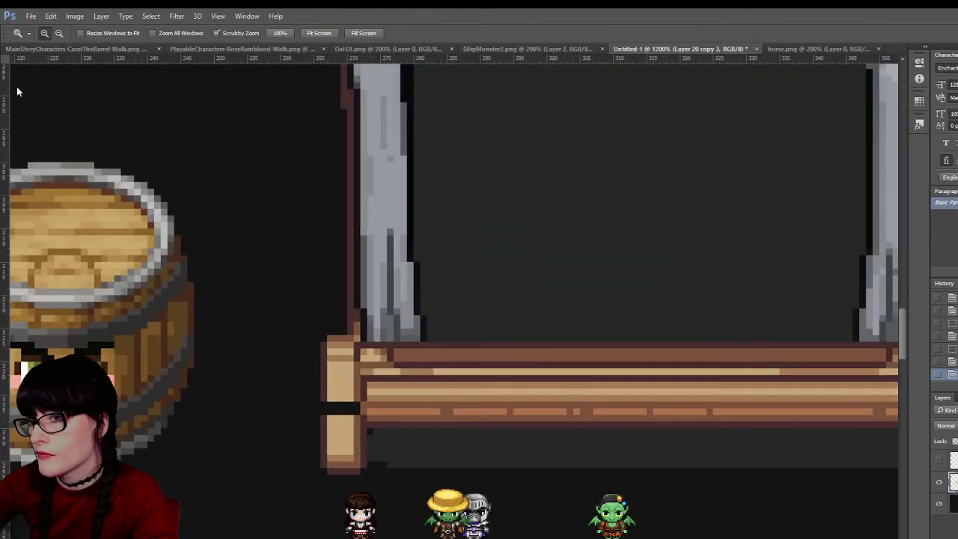
pyautogui.press('m')
pyautogui.moveTo(333, 510); pyautogui.dragTo(333, 511)
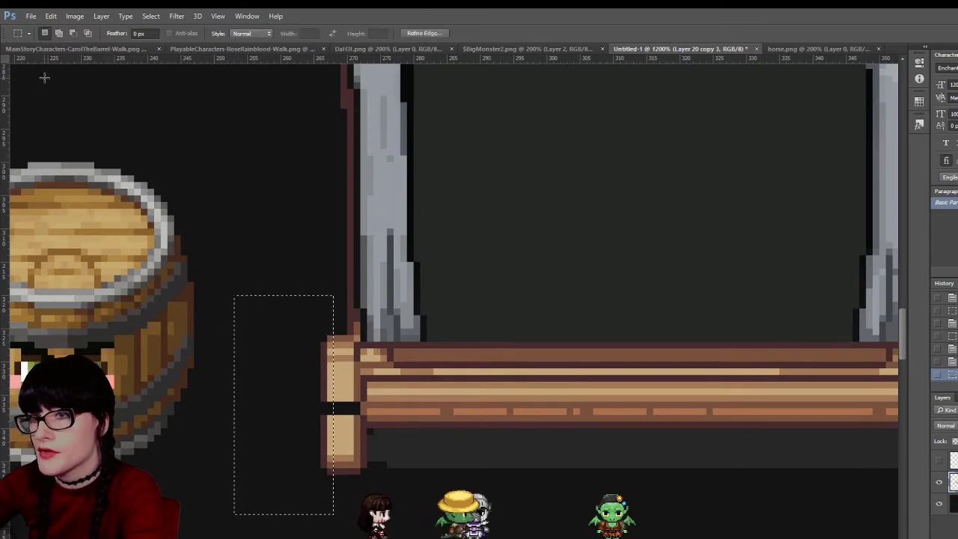
pyautogui.press('v')
pyautogui.press('Left')
pyautogui.hotkey('ctrl', 'd')
pyautogui.press('m')
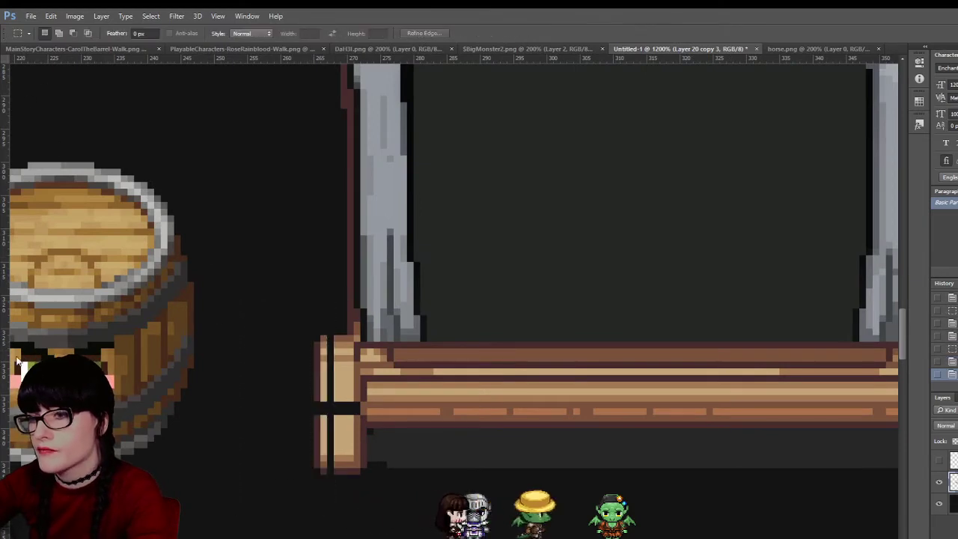
# Select the outer part of the beam's right post and move it 1 pixel right to match the left post, clearing the selection
pyautogui.press('z')
pyautogui.keyDown('alt'); pyautogui.click(663, 384); pyautogui.keyUp('alt')
pyautogui.keyDown('alt'); pyautogui.click(662, 383); pyautogui.keyUp('alt')
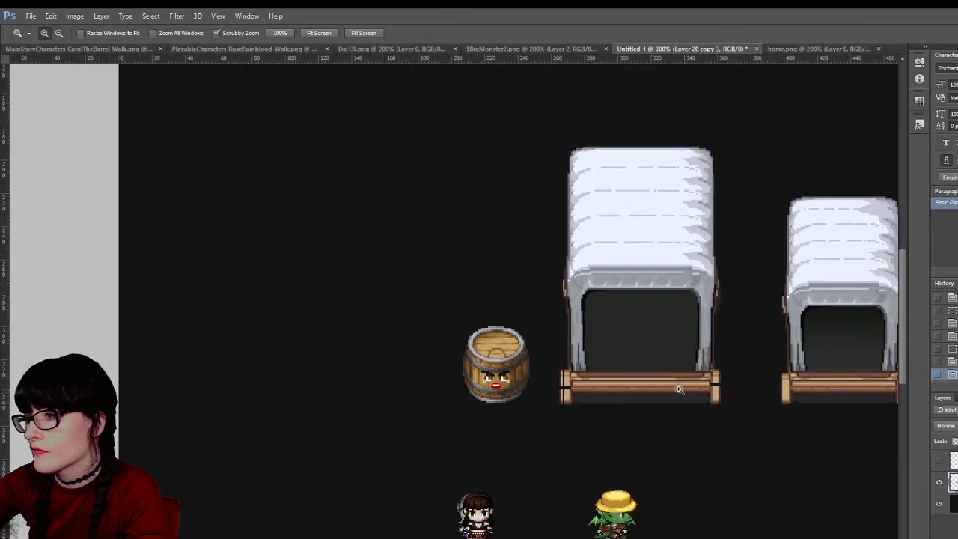
pyautogui.press('m')
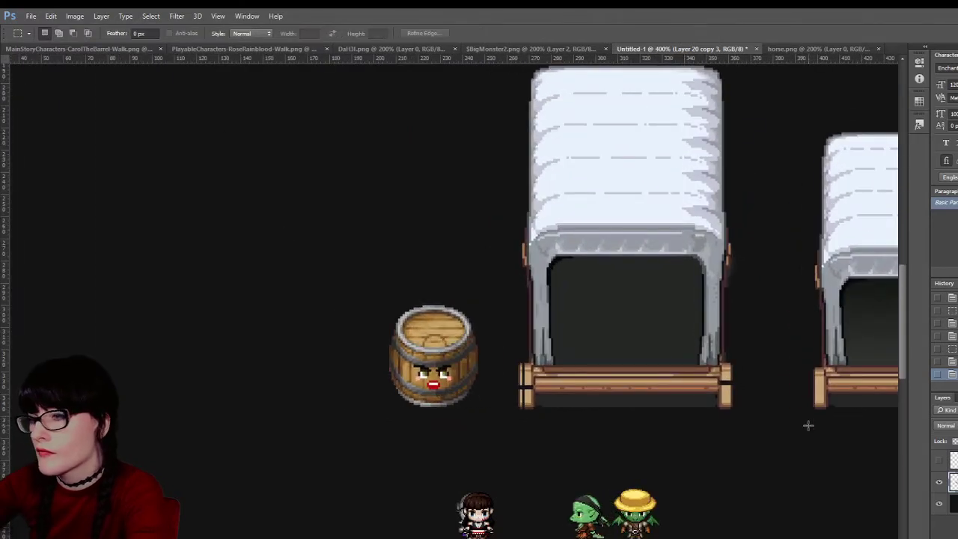
pyautogui.moveTo(727, 349); pyautogui.dragTo(769, 445)
pyautogui.press('v')
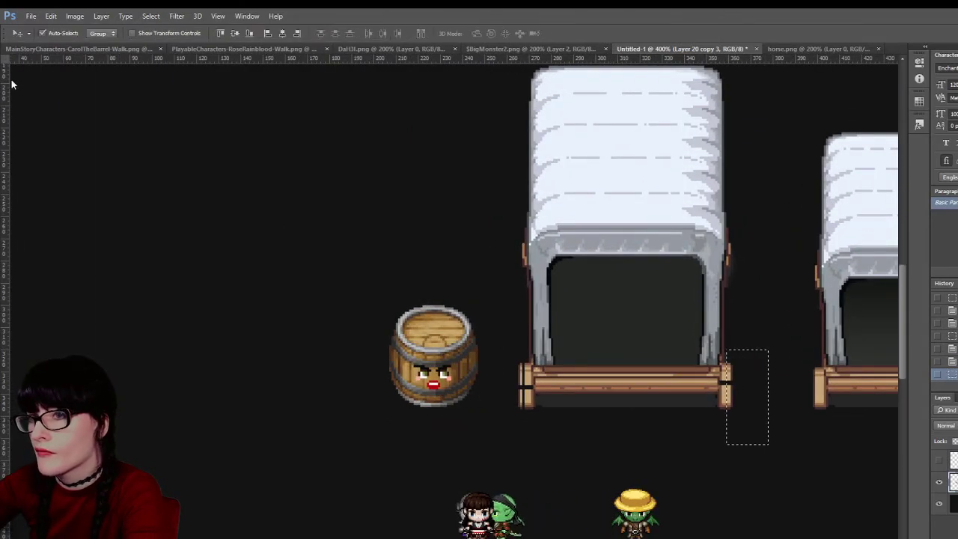
pyautogui.press('Right')
pyautogui.hotkey('ctrl', 'd')
pyautogui.press('l')
pyautogui.click(439, 286)
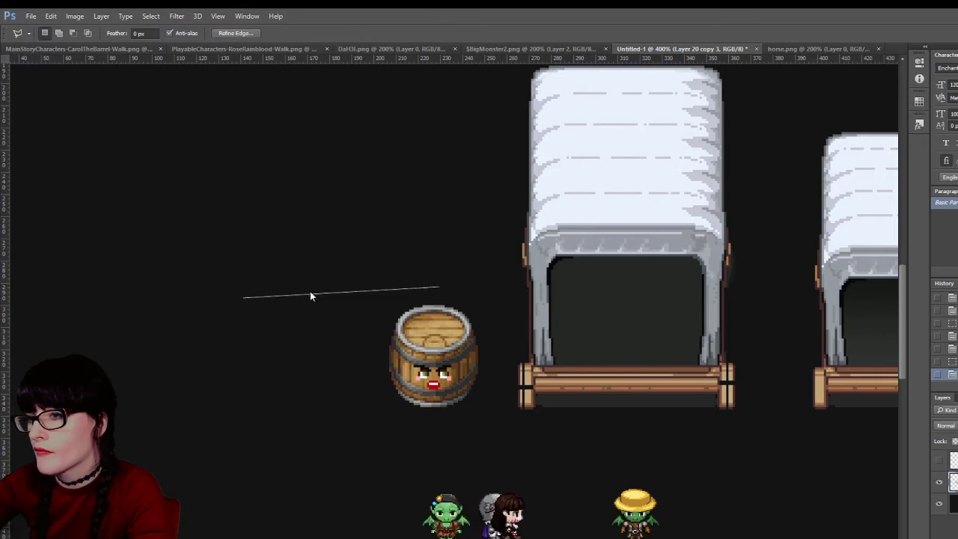
pyautogui.press('Escape')
# Examine the gaps in the large wagon's left post up close, switching the wagon layer's visibility off and on
pyautogui.press('z')
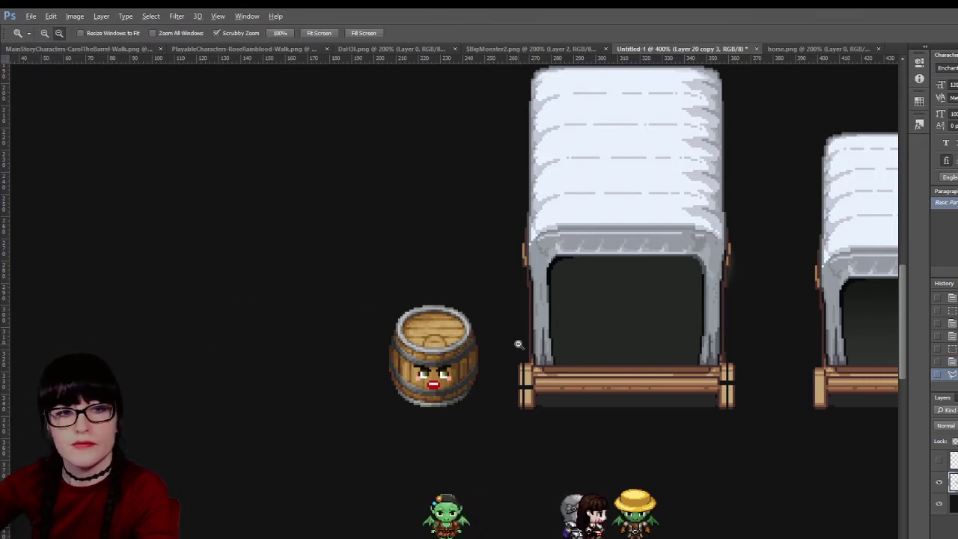
pyautogui.keyDown('alt'); pyautogui.click(517, 342); pyautogui.keyUp('alt')
pyautogui.moveTo(588, 338); pyautogui.dragTo(592, 344)
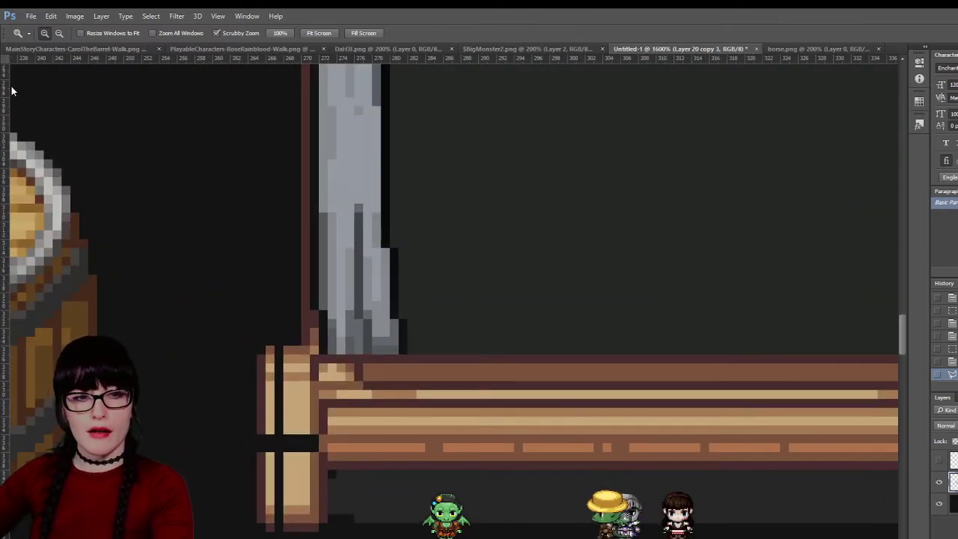
pyautogui.press('b')
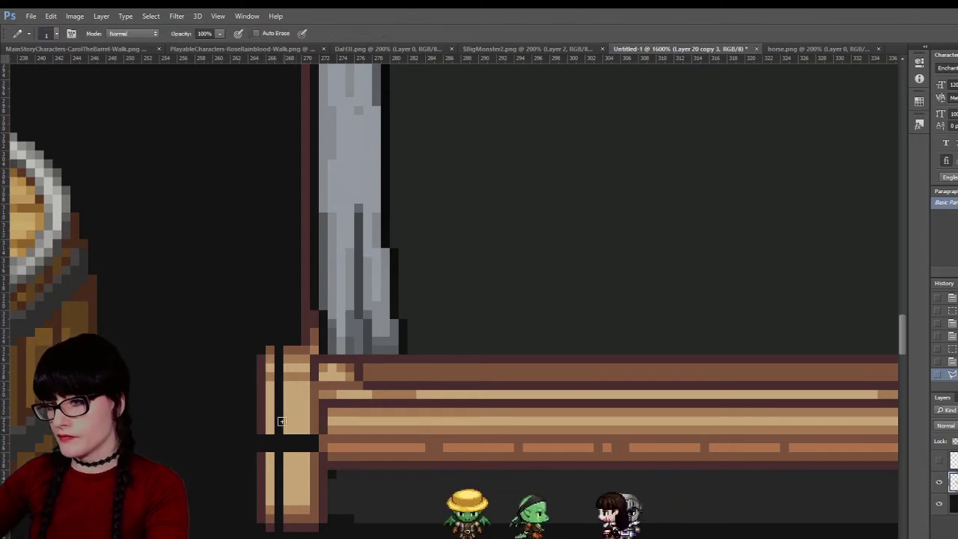
pyautogui.press('i')
pyautogui.press('b')
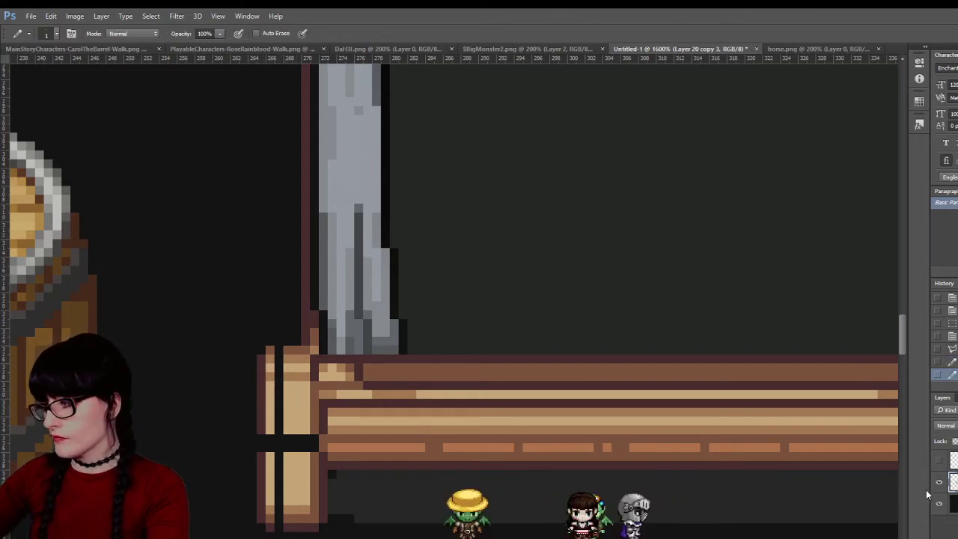
pyautogui.press('i')
pyautogui.press('b')
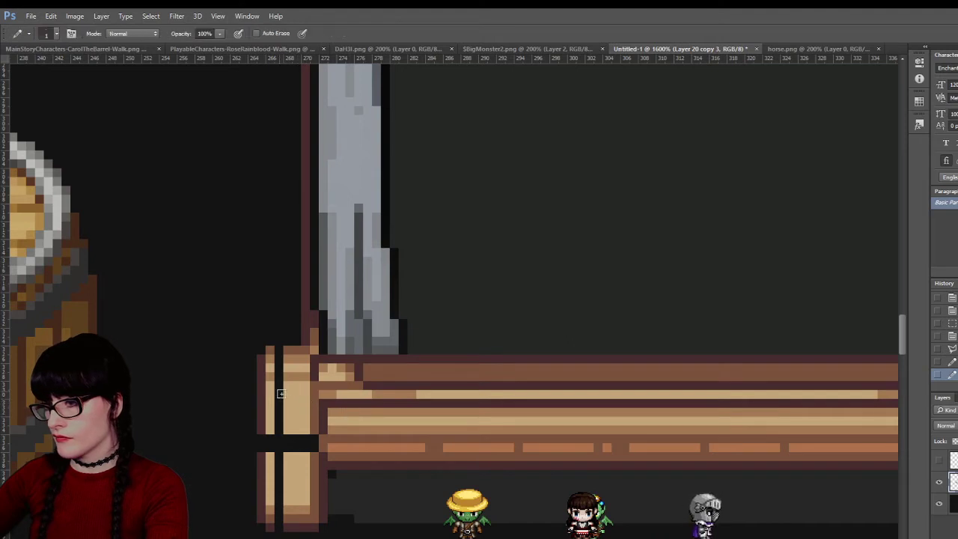
pyautogui.click(940, 484)
pyautogui.click(940, 483)
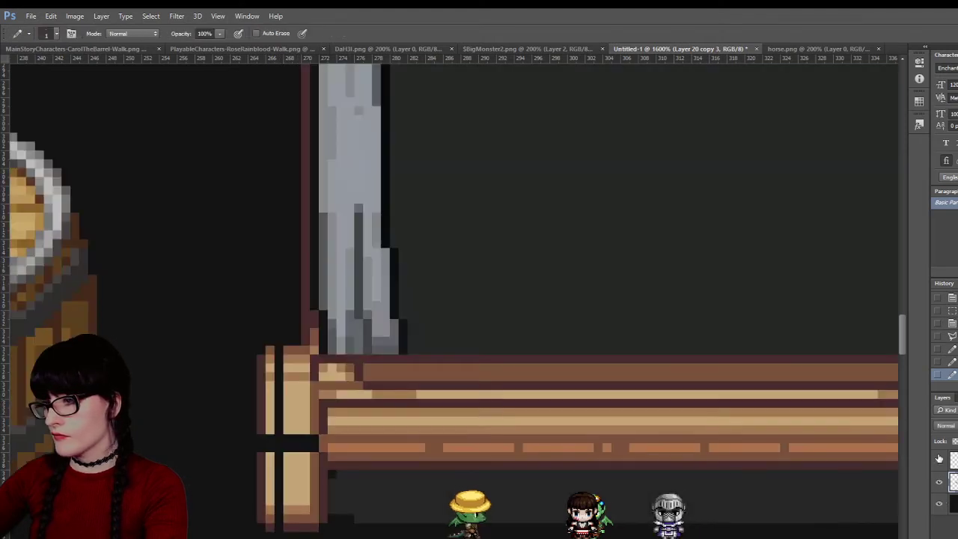
# With the dark background layer temporarily hidden, pencil the sampled tan wood colour into the middle of the left post's vertical gap
pyautogui.click(938, 506)
pyautogui.press('i')
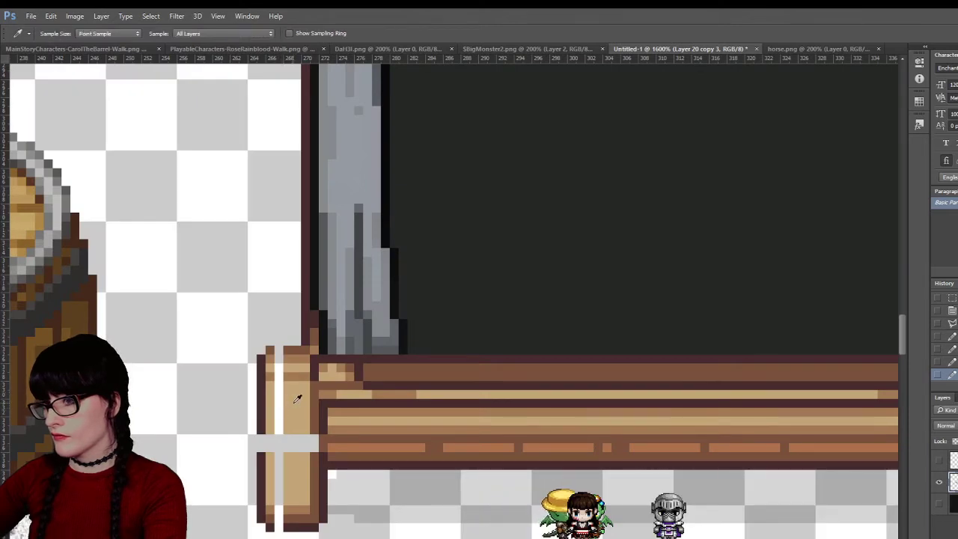
pyautogui.press('m')
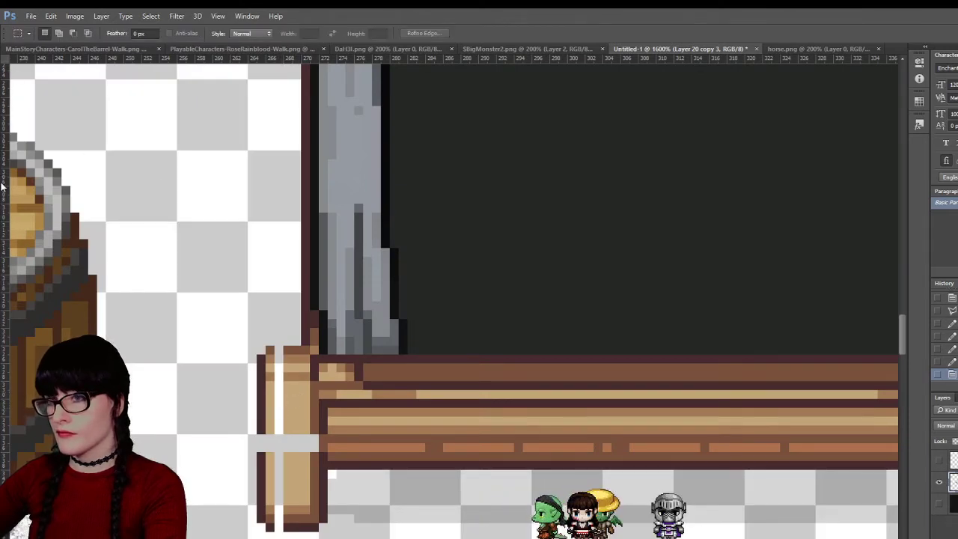
pyautogui.press('i')
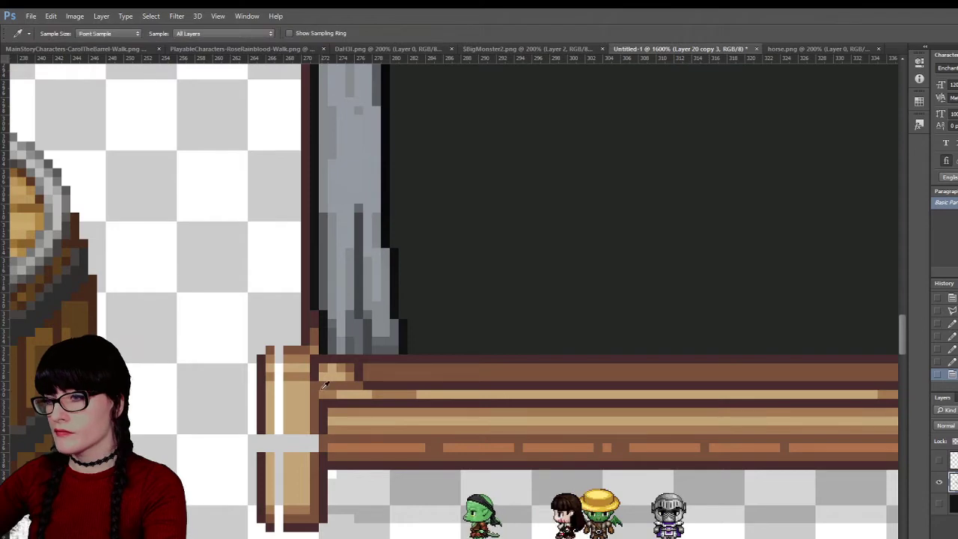
pyautogui.press('b')
pyautogui.moveTo(281, 387)
pyautogui.mouseDown()
pyautogui.moveTo(283, 435)
pyautogui.moveTo(279, 408)
pyautogui.mouseUp()
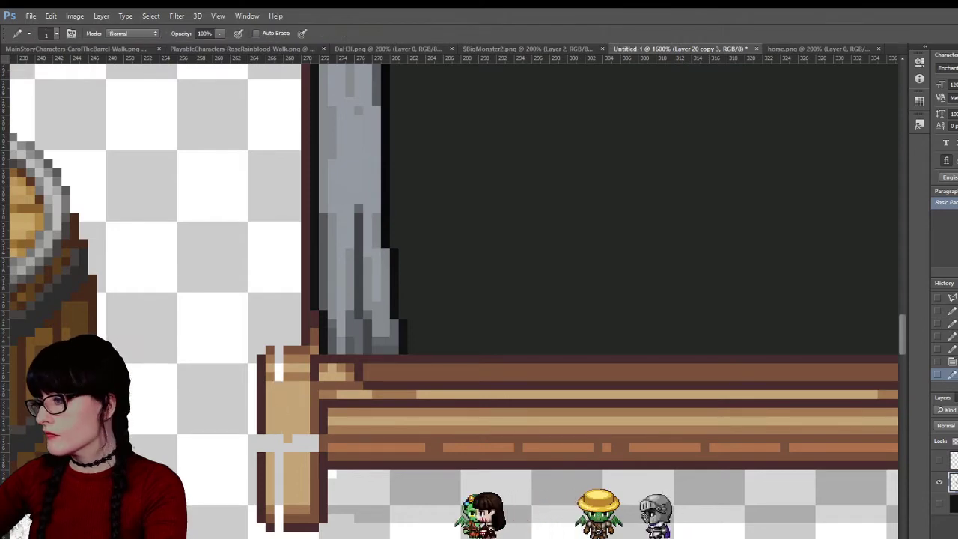
pyautogui.click(940, 504)
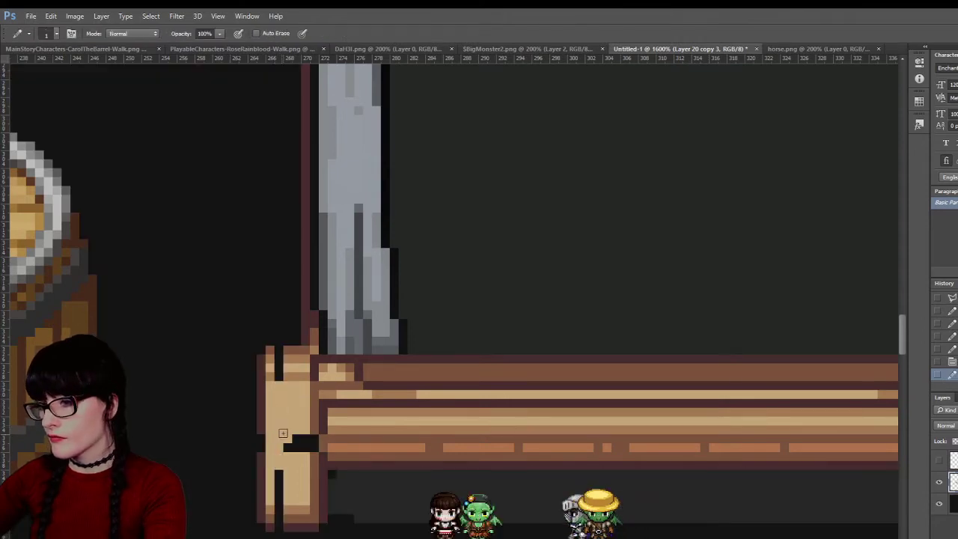
# Pencil in the missing side edge and bottom shading pixels of the left post, using colours sampled from neighbouring pixels
pyautogui.keyDown('alt'); pyautogui.click(315, 428); pyautogui.keyUp('alt')
pyautogui.click(314, 438)
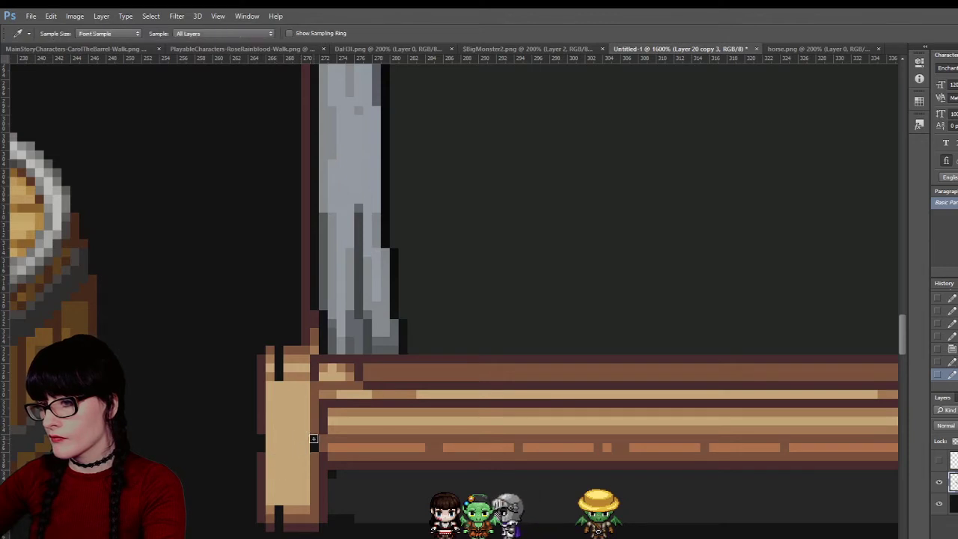
pyautogui.click(315, 448)
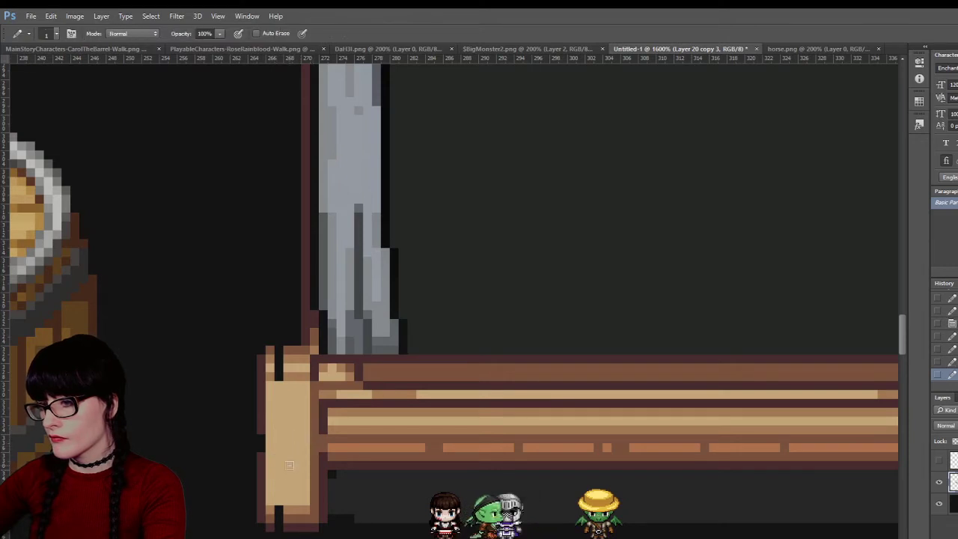
pyautogui.keyDown('alt'); pyautogui.click(273, 511); pyautogui.keyUp('alt')
pyautogui.click(277, 511)
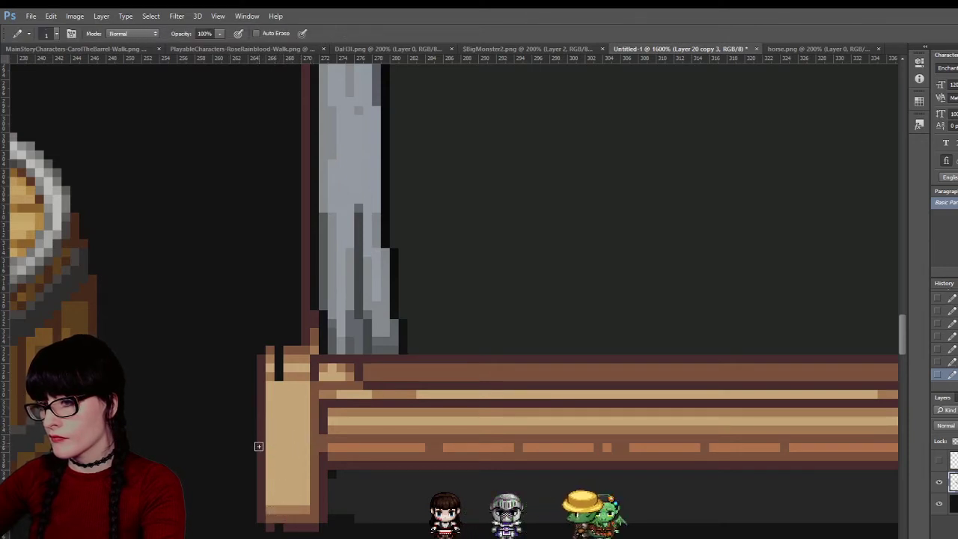
# Close the gap across the top of the left post with each row's sampled wood shade, and touch up its inner edge and bottom outline
pyautogui.keyDown('alt'); pyautogui.click(287, 359); pyautogui.keyUp('alt')
pyautogui.click(280, 359)
pyautogui.keyDown('alt'); pyautogui.click(290, 349); pyautogui.keyUp('alt')
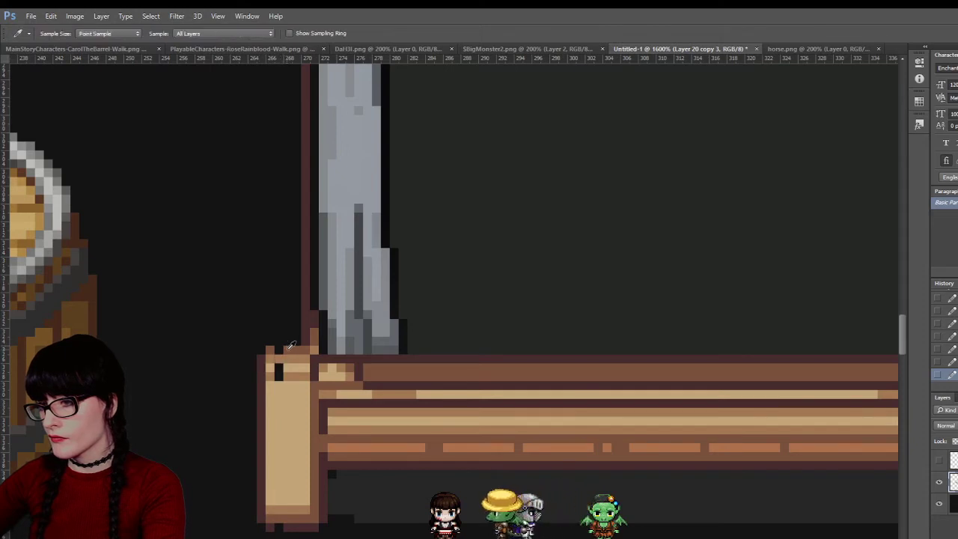
pyautogui.click(280, 350)
pyautogui.keyDown('alt'); pyautogui.click(288, 367); pyautogui.keyUp('alt')
pyautogui.click(279, 368)
pyautogui.keyDown('alt'); pyautogui.click(297, 376); pyautogui.keyUp('alt')
pyautogui.click(279, 376)
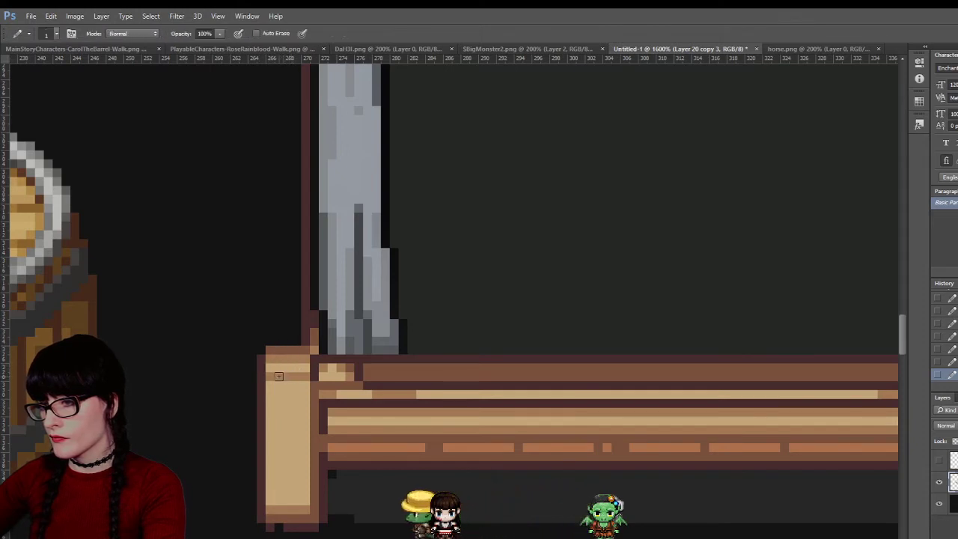
pyautogui.keyDown('alt'); pyautogui.click(316, 362); pyautogui.keyUp('alt')
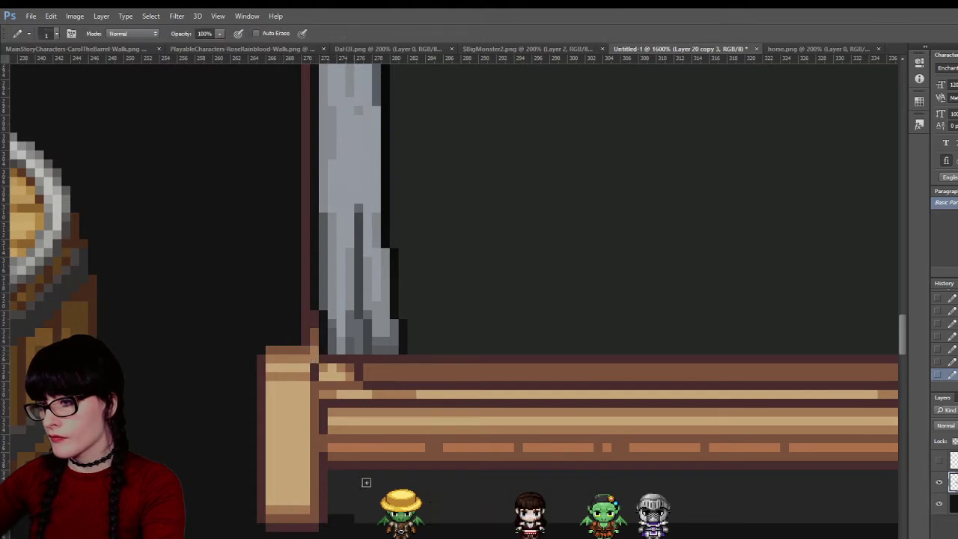
# Fill the vertical and horizontal gaps inside the beam's right post with the sampled tan wood colour
pyautogui.hscroll(2, 455, 294)
pyautogui.hscroll(-1, 267, 434)
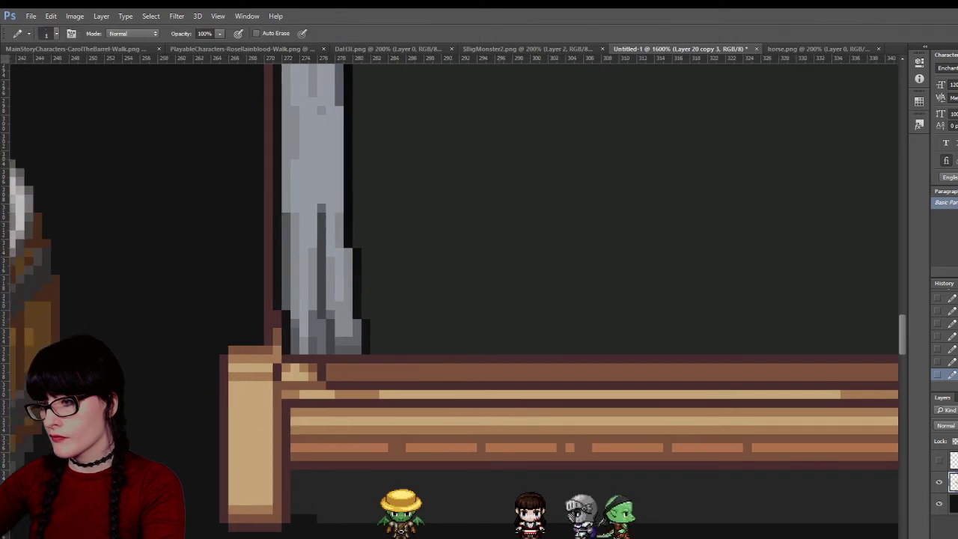
pyautogui.hscroll(10, 681, 402)
pyautogui.press('i')
pyautogui.keyDown('alt'); pyautogui.click(681, 402); pyautogui.keyUp('alt')
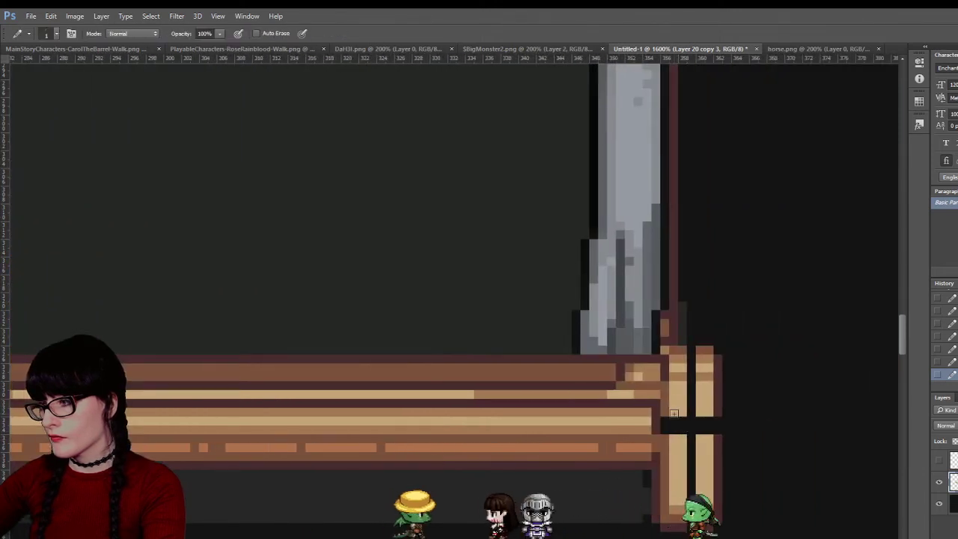
pyautogui.moveTo(676, 417)
pyautogui.mouseDown()
pyautogui.moveTo(684, 441)
pyautogui.moveTo(687, 421)
pyautogui.moveTo(677, 420)
pyautogui.moveTo(697, 390)
pyautogui.moveTo(697, 444)
pyautogui.moveTo(684, 421)
pyautogui.moveTo(690, 477)
pyautogui.mouseUp()
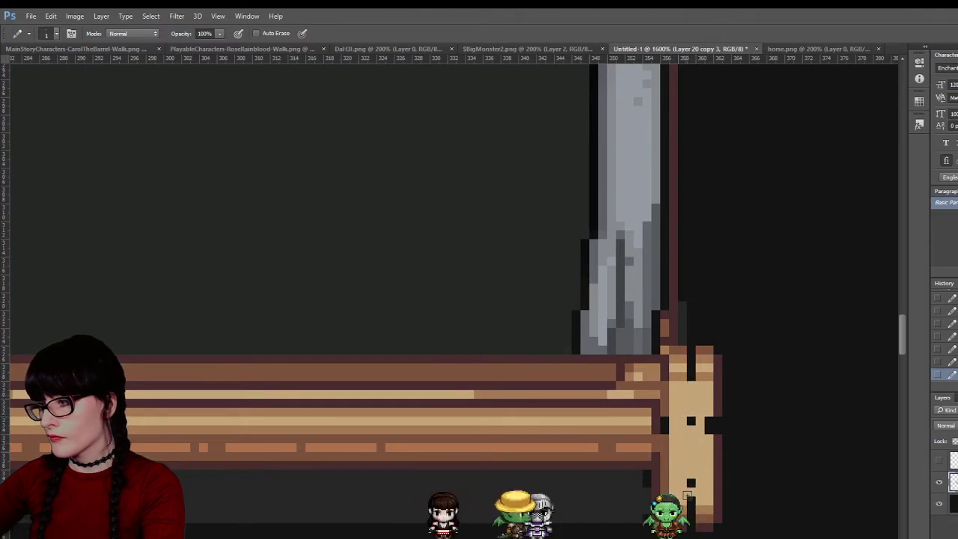
pyautogui.keyDown('alt'); pyautogui.click(708, 408); pyautogui.keyUp('alt')
pyautogui.moveTo(708, 420); pyautogui.dragTo(706, 432)
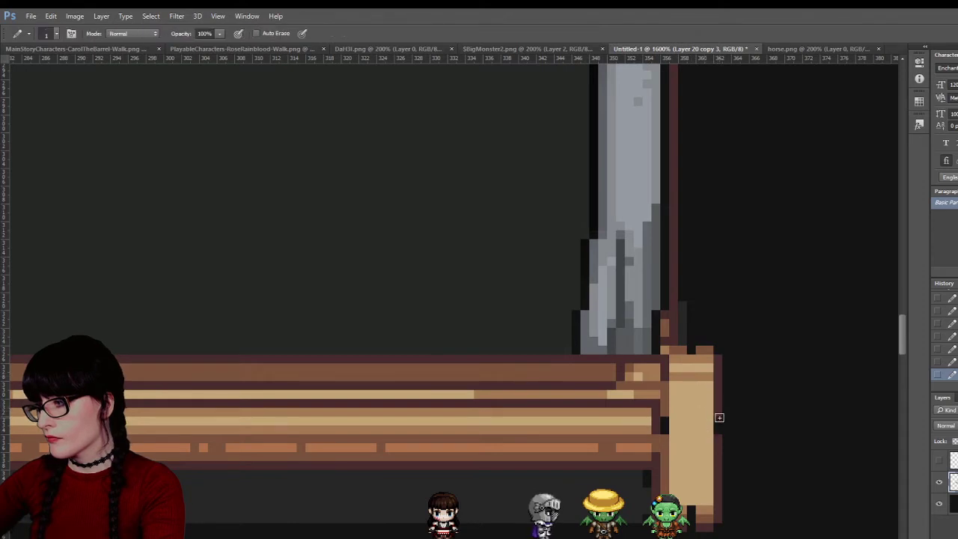
# Pencil in the missing pixels along the right post's outer outline and inner edge with sampled colours
pyautogui.press('alt')
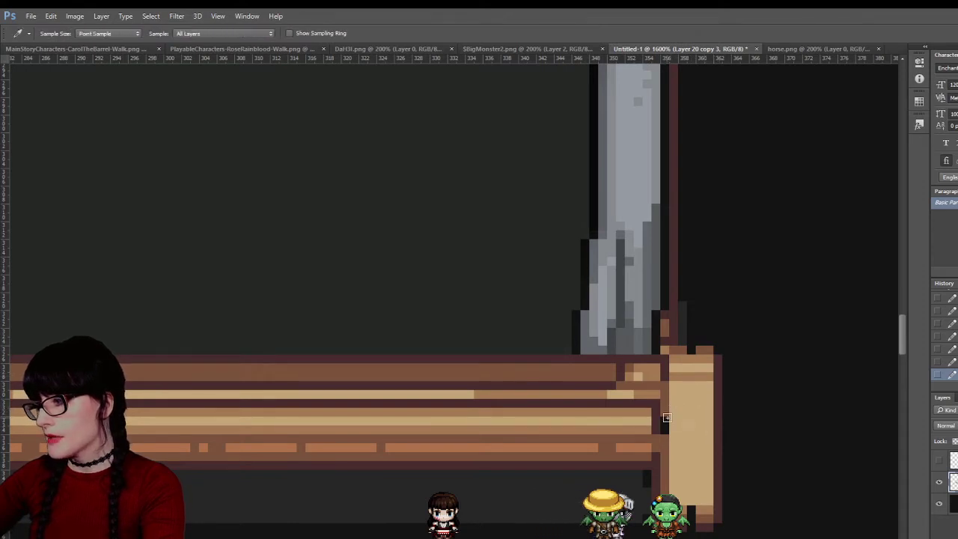
pyautogui.moveTo(667, 417); pyautogui.dragTo(666, 426)
pyautogui.press('alt')
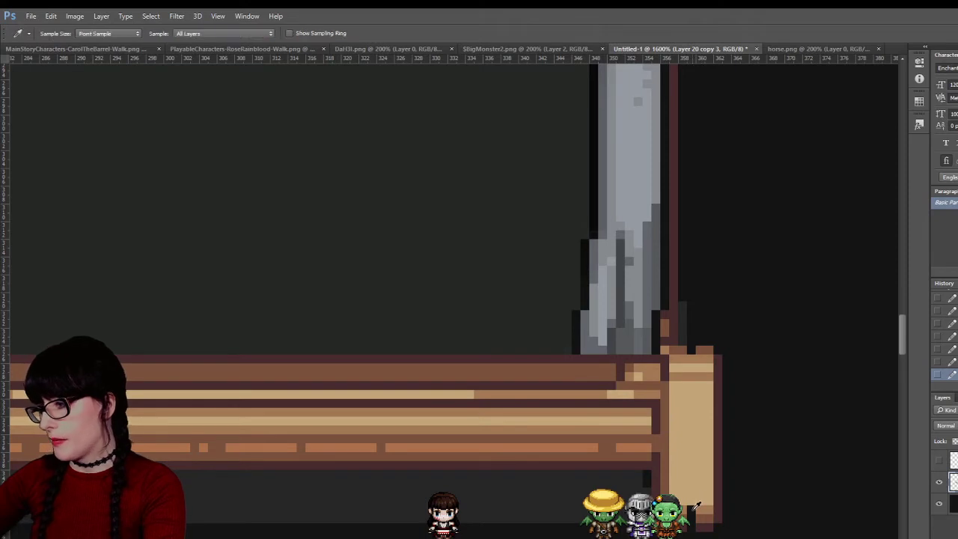
# Close the remaining gaps in the right post's top edge, bottom shading and bottom outline with colours sampled from each row
pyautogui.click(692, 509)
pyautogui.keyDown('alt'); pyautogui.click(700, 517); pyautogui.keyUp('alt')
pyautogui.click(692, 518)
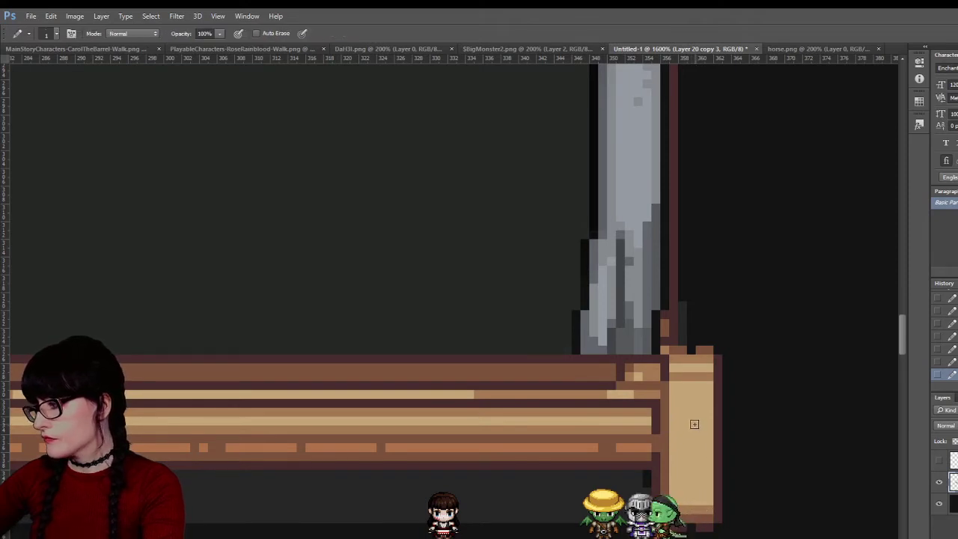
pyautogui.keyDown('alt'); pyautogui.click(698, 350); pyautogui.keyUp('alt')
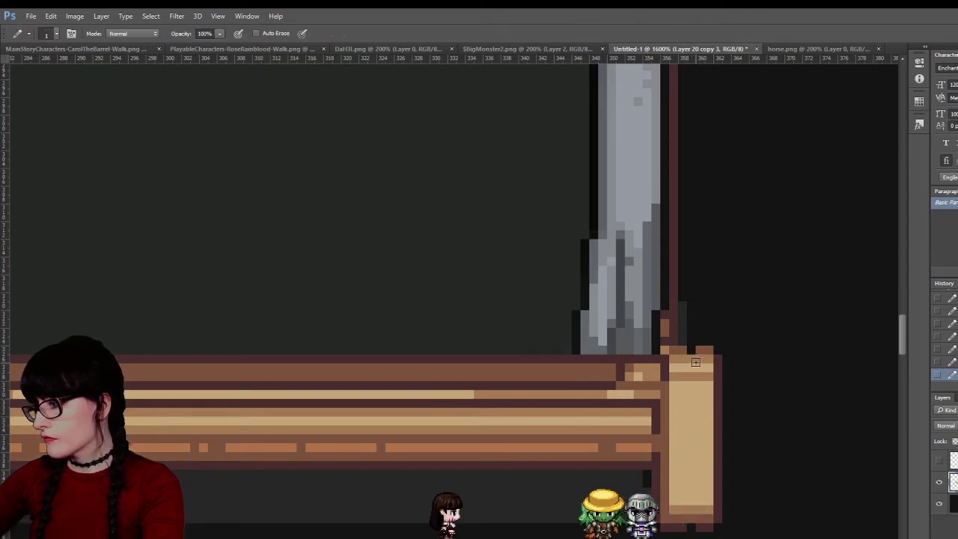
pyautogui.keyDown('alt'); pyautogui.click(702, 349); pyautogui.keyUp('alt')
pyautogui.click(691, 351)
pyautogui.keyDown('alt'); pyautogui.click(701, 527); pyautogui.keyUp('alt')
pyautogui.click(691, 526)
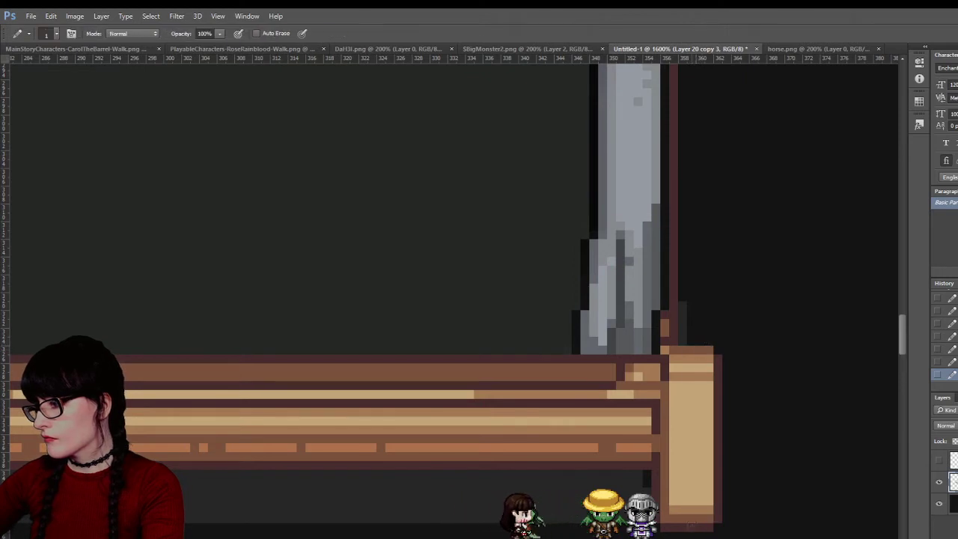
# Close the break in the right post's dark inner outline beside the beam and recolour the pixels at its upper inner corner
pyautogui.keyDown('alt'); pyautogui.click(638, 479); pyautogui.keyUp('alt')
pyautogui.moveTo(647, 484); pyautogui.dragTo(655, 437)
pyautogui.keyDown('alt'); pyautogui.click(674, 361); pyautogui.keyUp('alt')
pyautogui.click(664, 359)
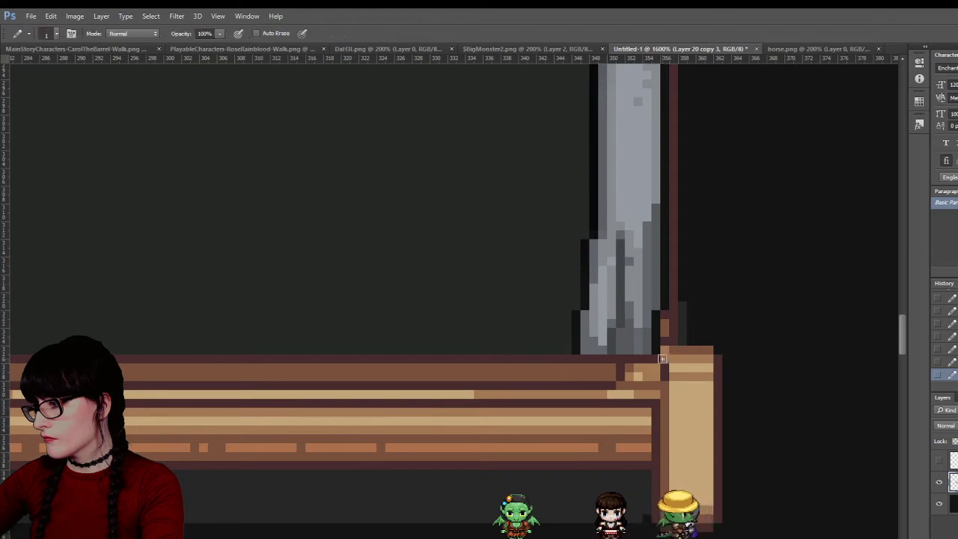
pyautogui.keyDown('alt'); pyautogui.click(662, 333); pyautogui.keyUp('alt')
# Review the repaired beam and posts of the large wagon up close and at sheet scale beside the two smaller wagons
pyautogui.moveTo(374, 537); pyautogui.dragTo(324, 537)
pyautogui.hotkey('ctrl', 'shift', 'h')
pyautogui.press('alt')
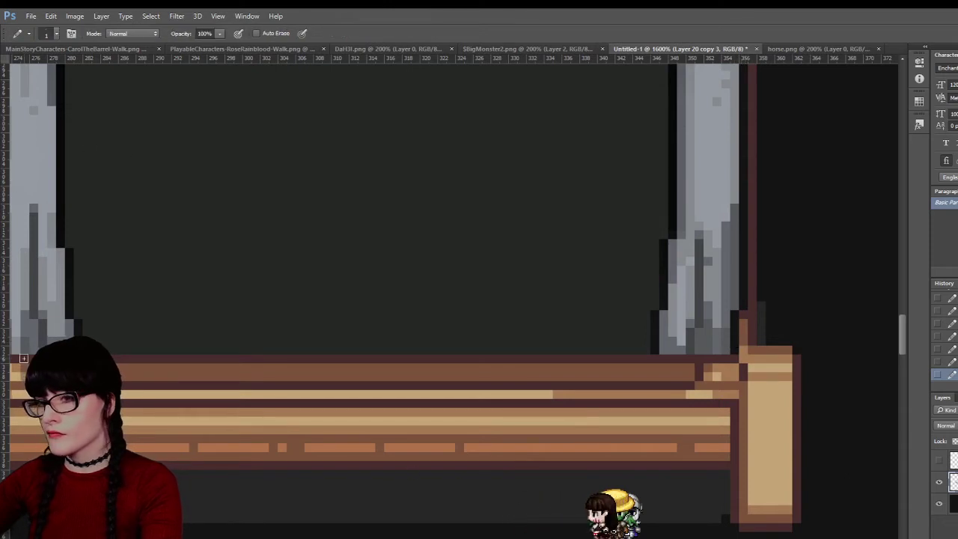
pyautogui.hotkey('alt', 'space')
pyautogui.keyDown('alt'); pyautogui.click(467, 360); pyautogui.keyUp('alt')
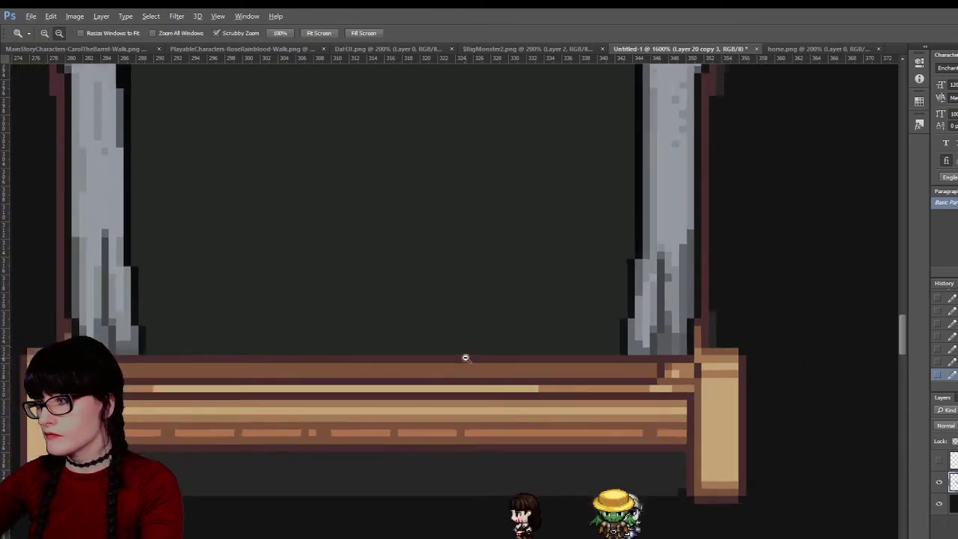
pyautogui.keyDown('alt'); pyautogui.click(472, 361); pyautogui.keyUp('alt')
pyautogui.keyDown('alt'); pyautogui.click(485, 366); pyautogui.keyUp('alt')
pyautogui.keyDown('alt'); pyautogui.click(485, 366); pyautogui.keyUp('alt')
pyautogui.keyDown('alt'); pyautogui.click(485, 366); pyautogui.keyUp('alt')
pyautogui.keyDown('alt'); pyautogui.click(485, 366); pyautogui.keyUp('alt')
pyautogui.keyDown('alt'); pyautogui.click(404, 392); pyautogui.keyUp('alt')
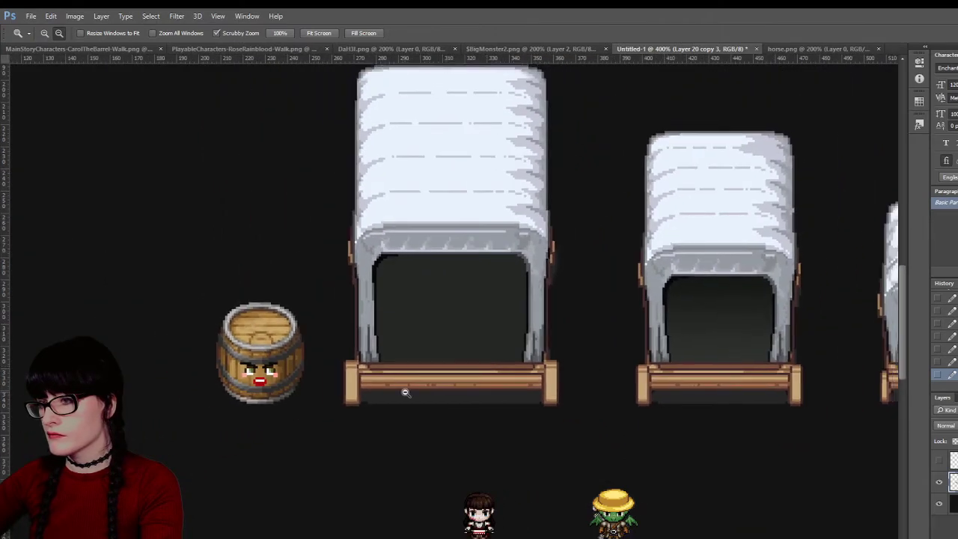
pyautogui.keyDown('ctrl'); pyautogui.click(400, 370); pyautogui.keyUp('ctrl')
pyautogui.keyDown('ctrl'); pyautogui.click(400, 370); pyautogui.keyUp('ctrl')
pyautogui.keyDown('ctrl'); pyautogui.click(400, 370); pyautogui.keyUp('ctrl')
pyautogui.keyDown('ctrl'); pyautogui.click(400, 370); pyautogui.keyUp('ctrl')
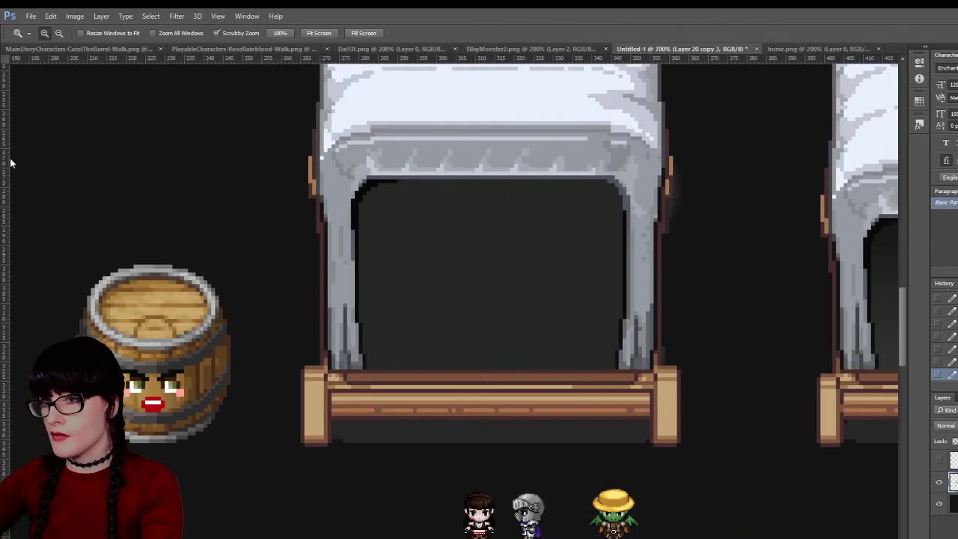
pyautogui.press('i')
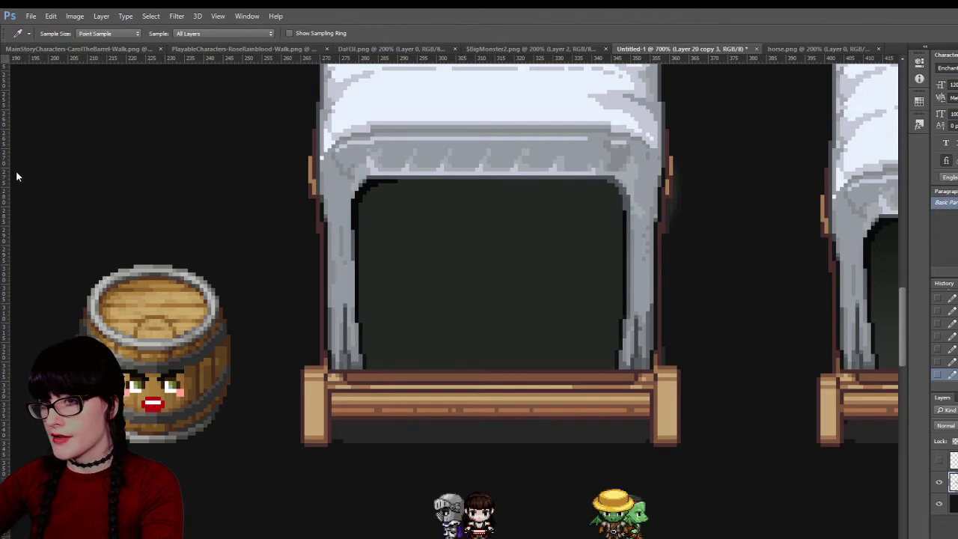
pyautogui.press('b')
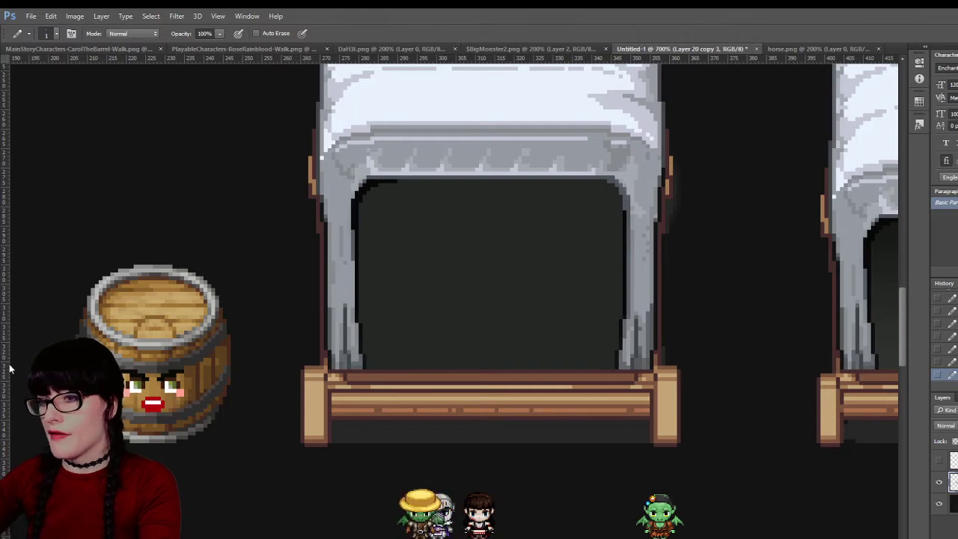
pyautogui.press('z')
pyautogui.keyDown('alt'); pyautogui.click(509, 343); pyautogui.keyUp('alt')
pyautogui.keyDown('alt'); pyautogui.click(509, 343); pyautogui.keyUp('alt')
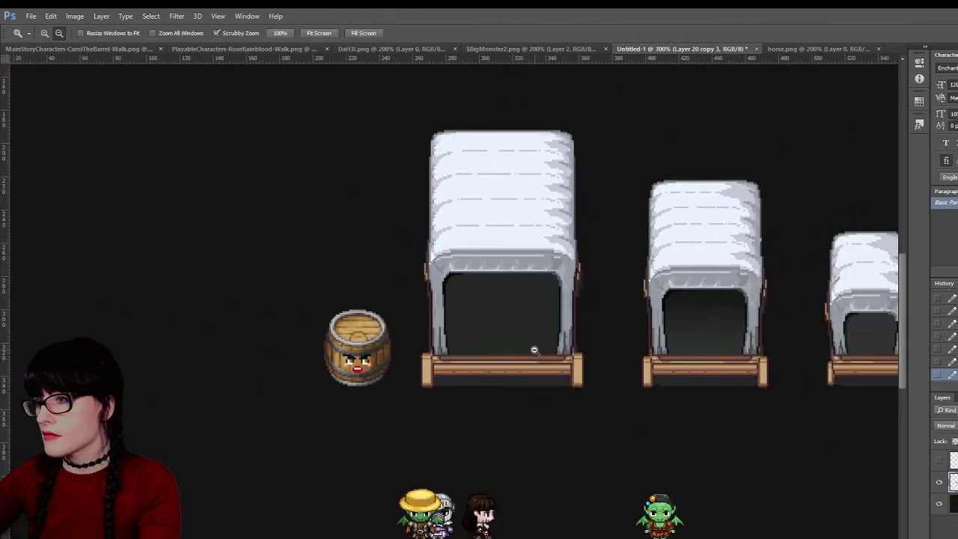
pyautogui.keyDown('alt'); pyautogui.click(541, 355); pyautogui.keyUp('alt')
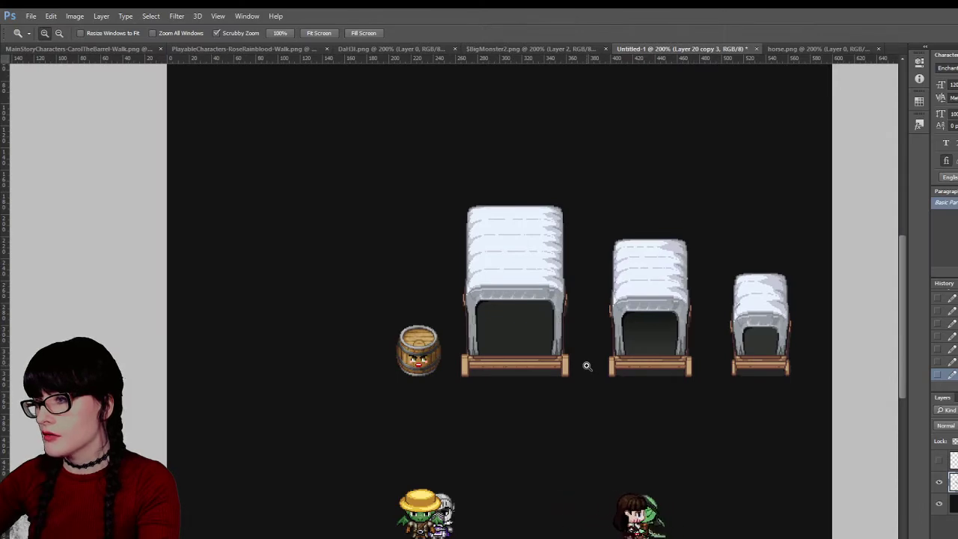
pyautogui.click(587, 365)
# Check beneath the large wagon's beam with the background hidden, then fill the space between the posts with solid dark grey on the wagon layer
pyautogui.click(940, 506)
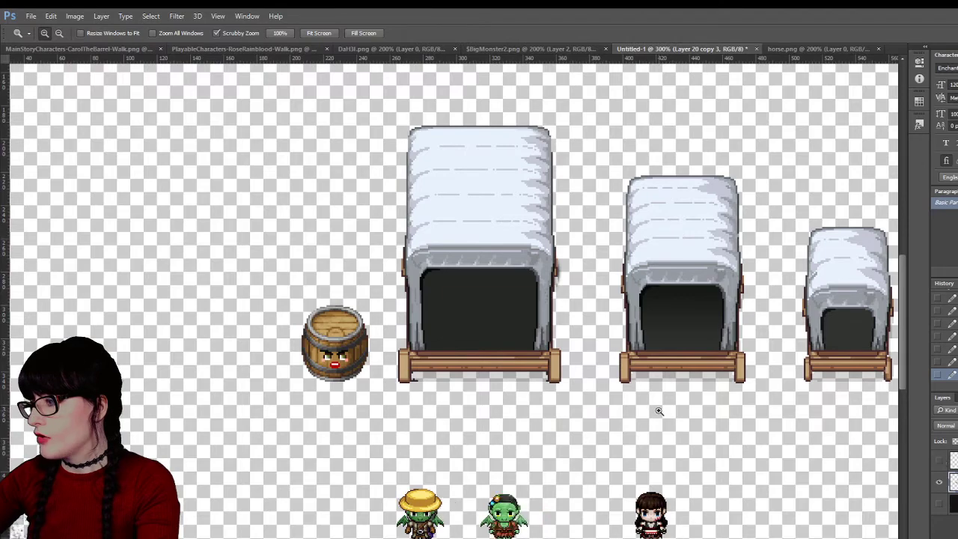
pyautogui.moveTo(659, 411); pyautogui.dragTo(582, 390)
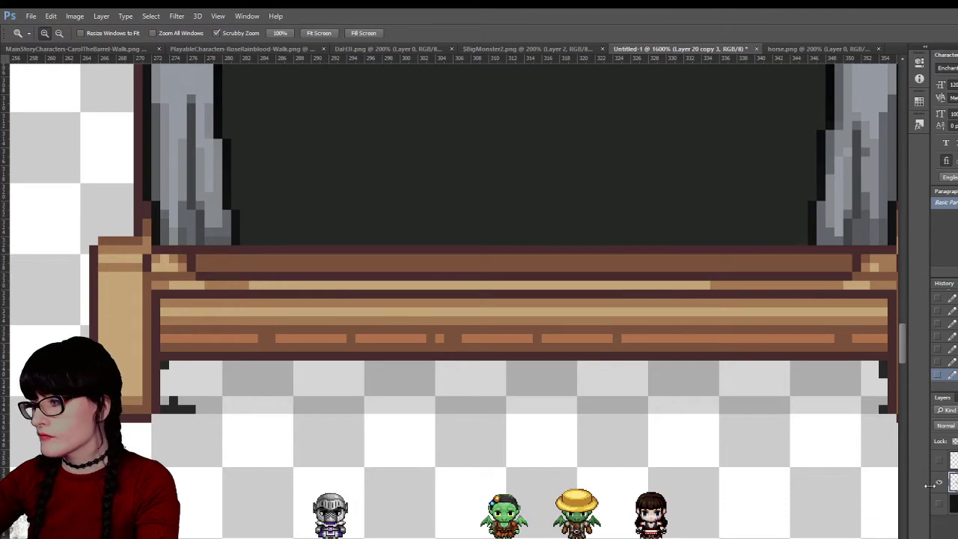
pyautogui.click(943, 517)
pyautogui.click(937, 504)
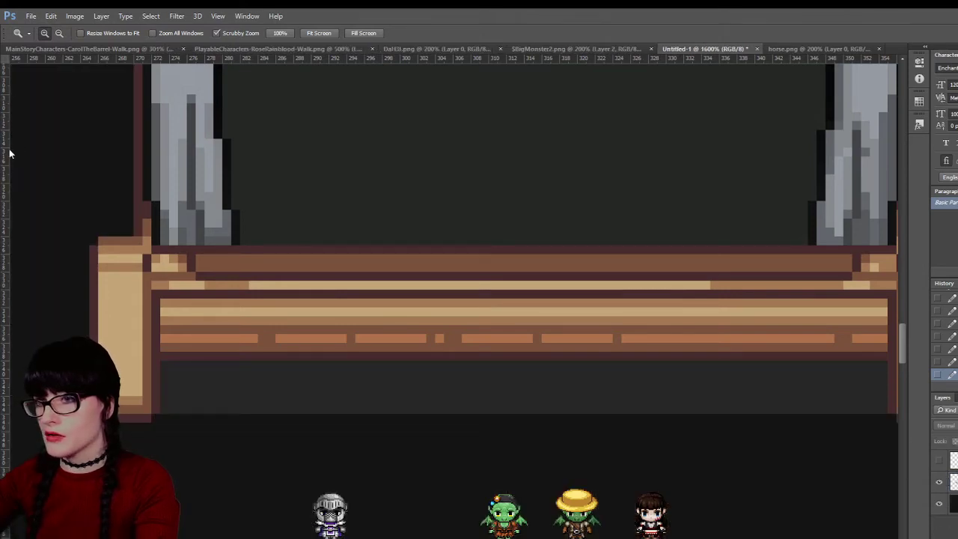
pyautogui.press('i')
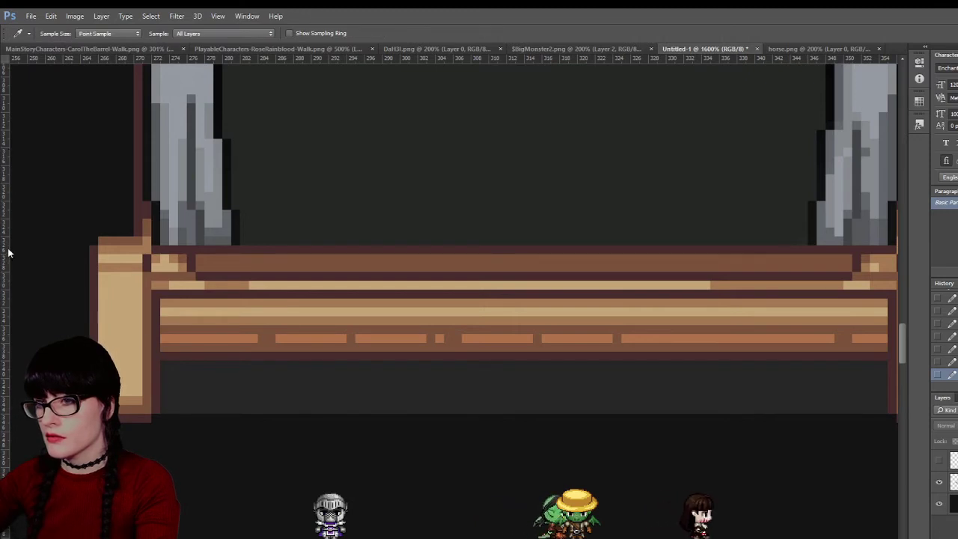
pyautogui.press('g')
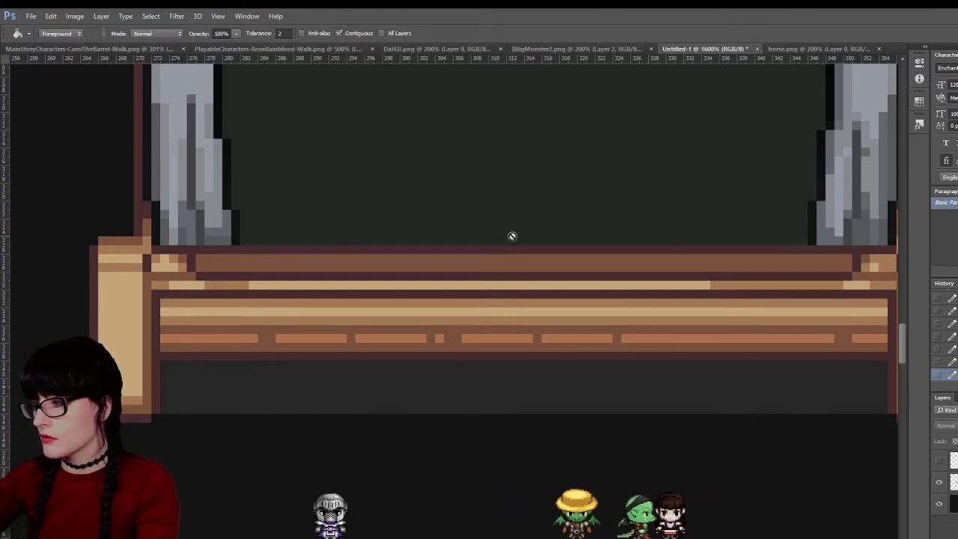
pyautogui.click(954, 482)
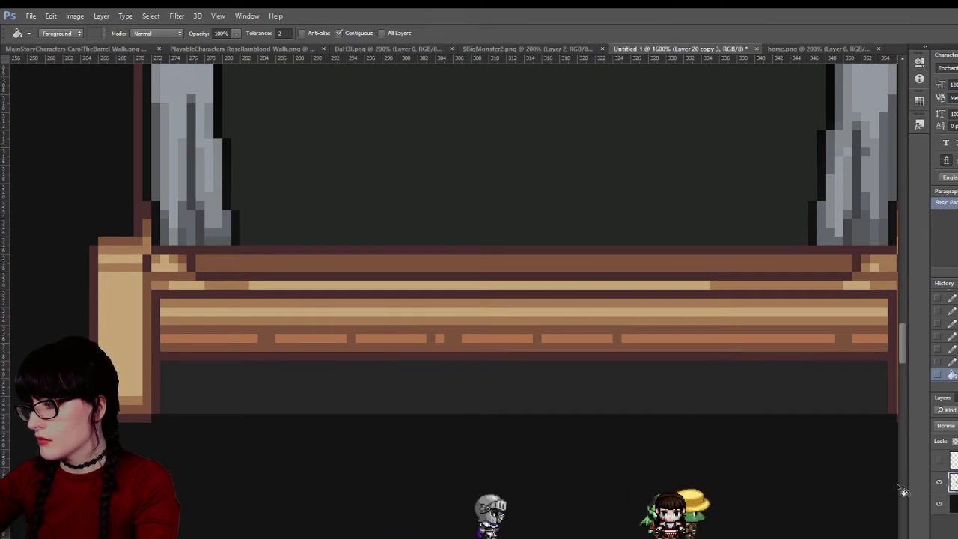
pyautogui.click(938, 505)
pyautogui.click(938, 506)
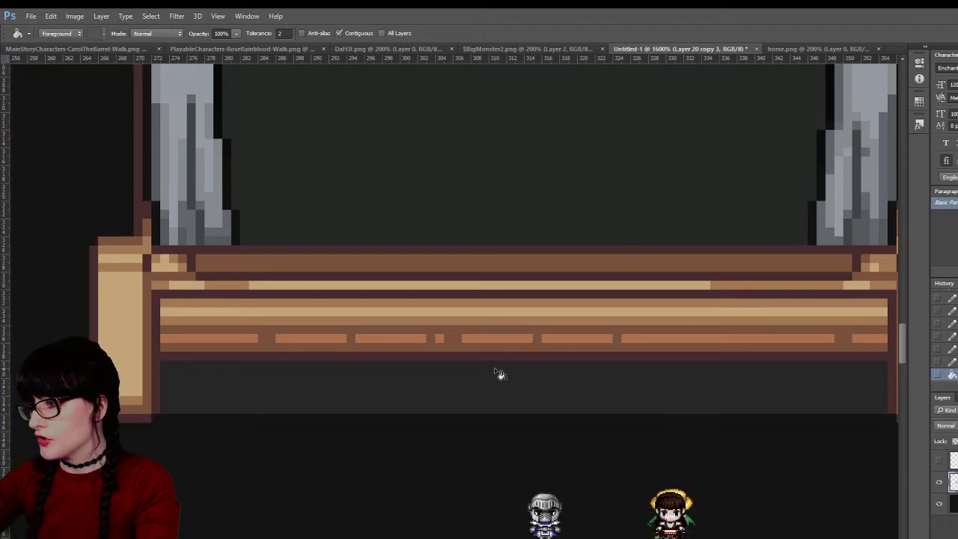
# Pencil over the breaks in the beam's lower orange stripe so it runs continuously between the two posts
pyautogui.press('b')
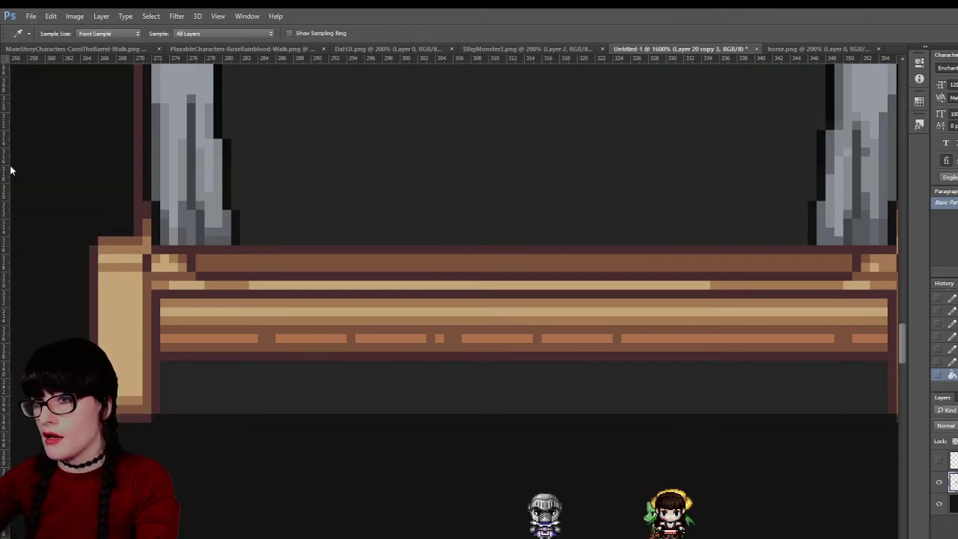
pyautogui.hscroll(4, 457, 299)
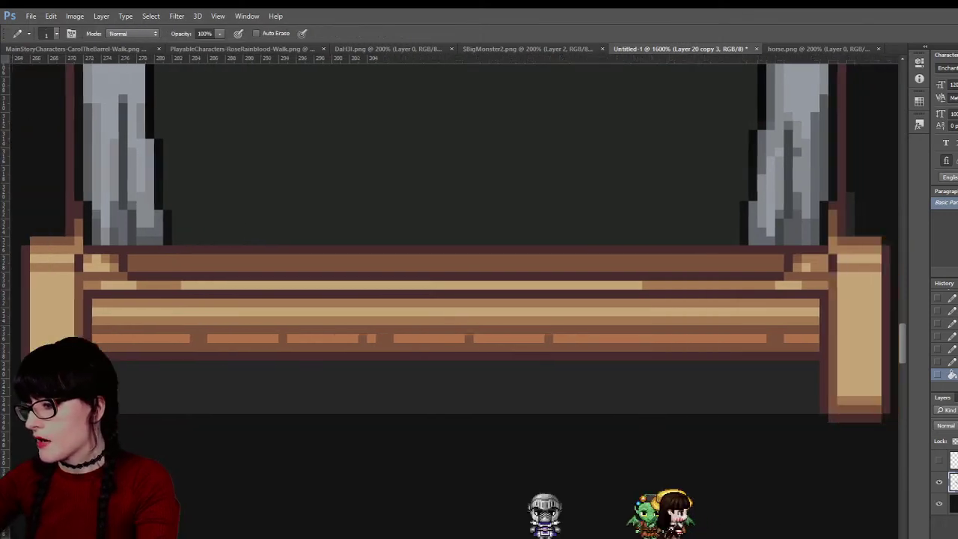
pyautogui.hscroll(-1, 456, 299)
pyautogui.click(939, 481)
pyautogui.click(940, 481)
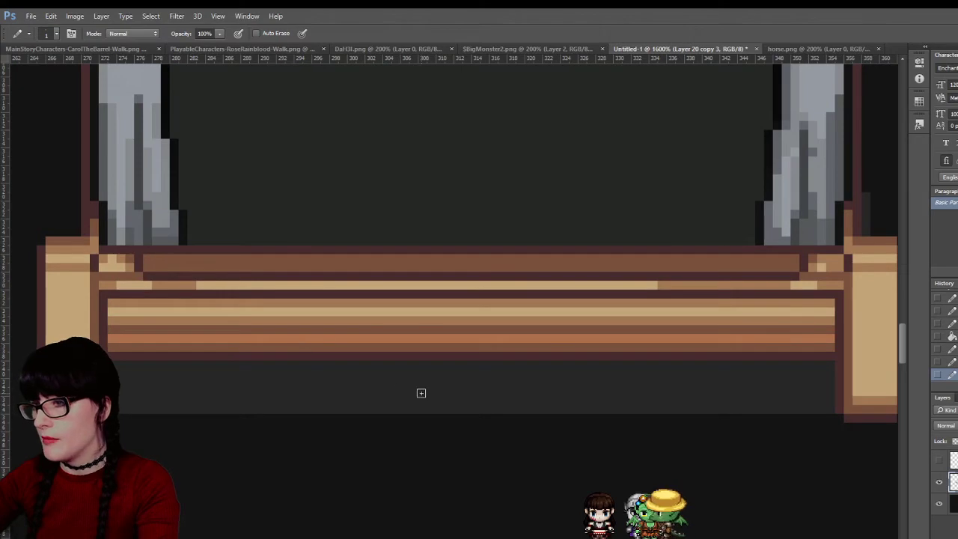
# Hide the dark background layer and select the dark strip under the large wagon's beam with a rectangular marquee
pyautogui.press('z')
pyautogui.keyDown('alt'); pyautogui.click(437, 329); pyautogui.keyUp('alt')
pyautogui.keyDown('alt'); pyautogui.click(550, 347); pyautogui.keyUp('alt')
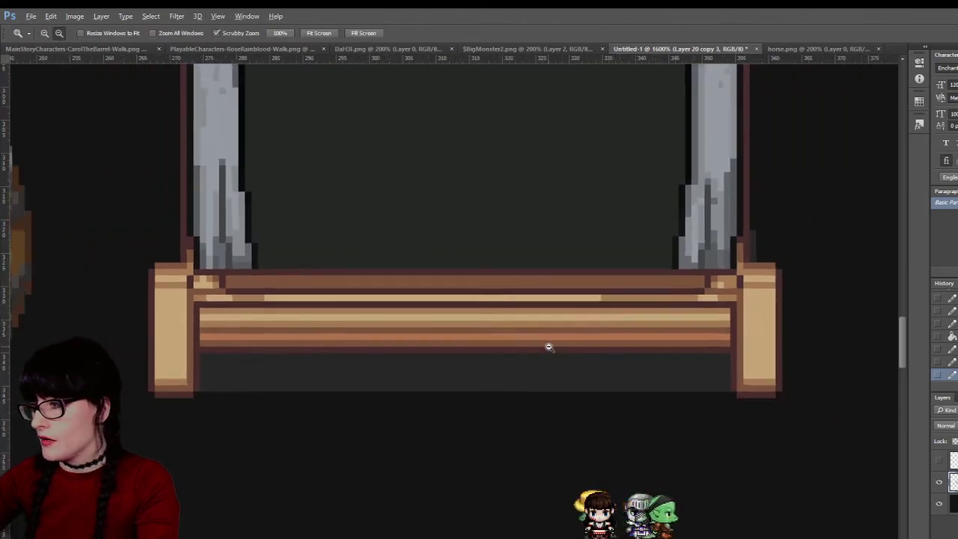
pyautogui.keyDown('alt'); pyautogui.click(549, 347); pyautogui.keyUp('alt')
pyautogui.keyDown('alt'); pyautogui.click(549, 346); pyautogui.keyUp('alt')
pyautogui.click(940, 505)
pyautogui.click(942, 509)
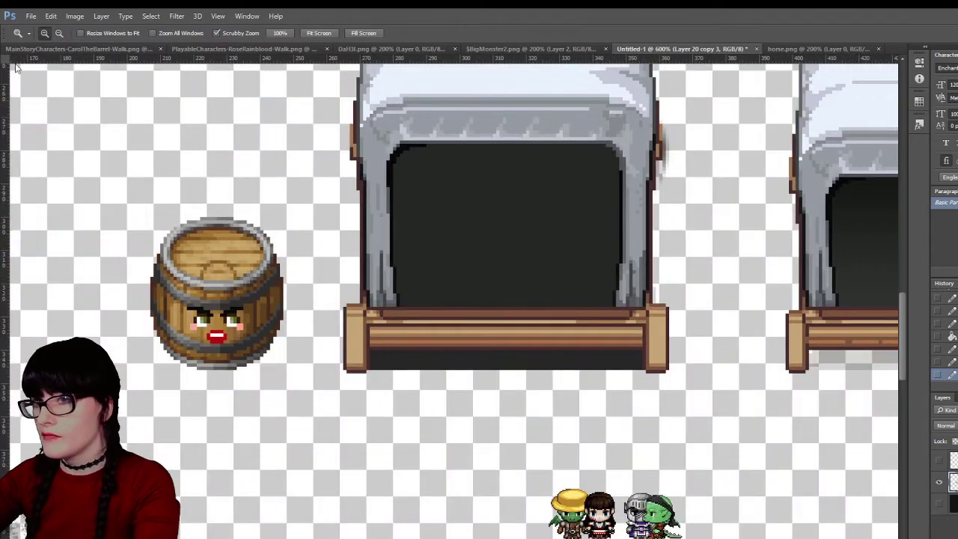
pyautogui.press('m')
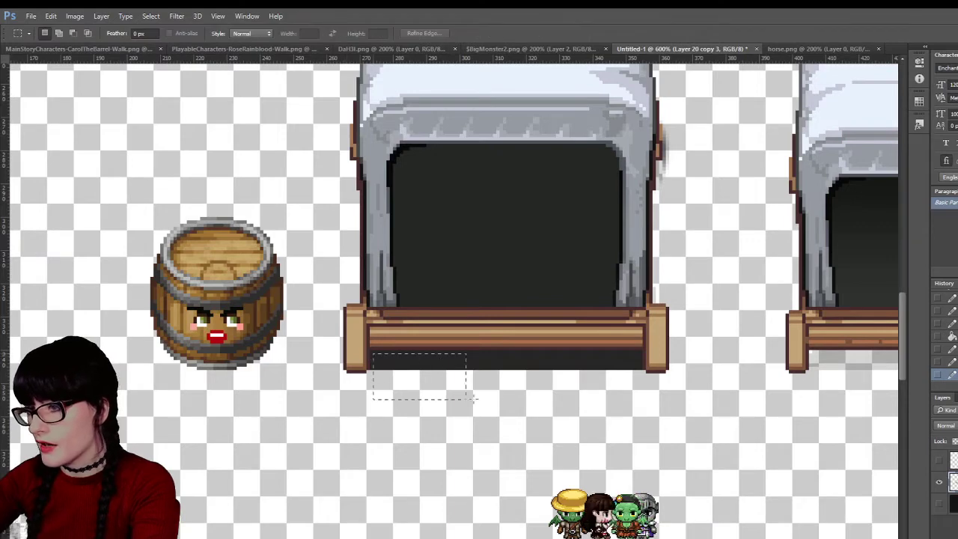
pyautogui.moveTo(631, 420); pyautogui.dragTo(646, 427)
pyautogui.moveTo(370, 350); pyautogui.dragTo(629, 421)
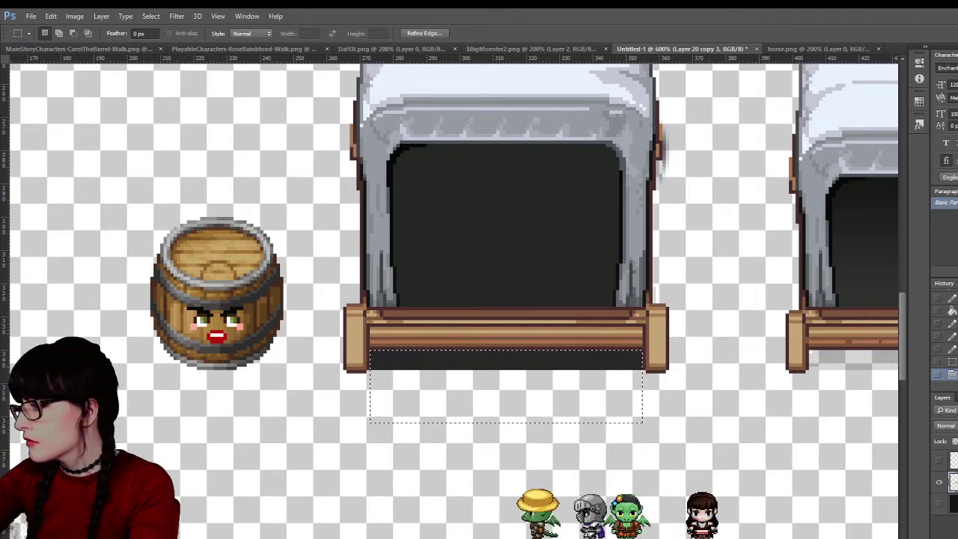
# Separate the dark strip under the beam onto its own layer and lower its opacity to make a translucent shadow
pyautogui.press('2')
pyautogui.press('0')
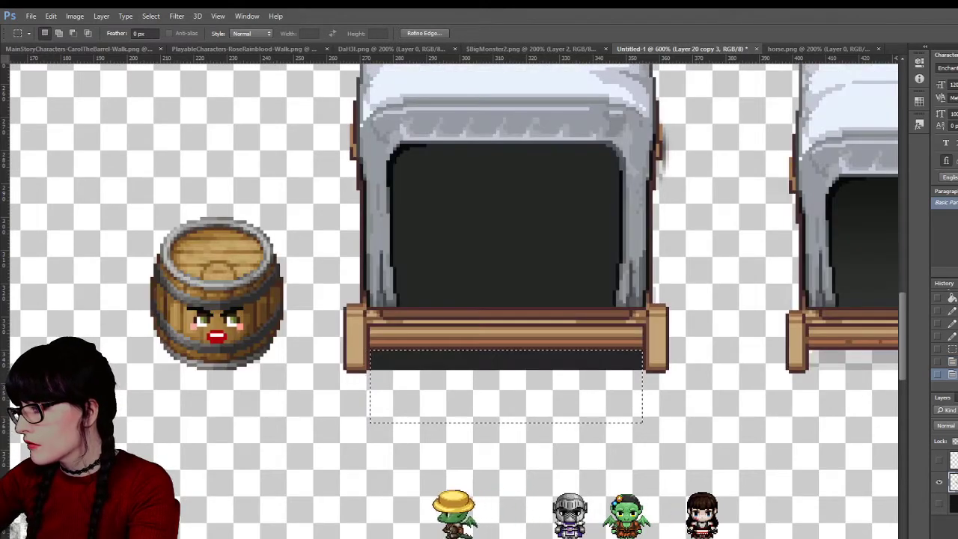
pyautogui.hotkey('ctrl', 'j')
pyautogui.hotkey('ctrl', 'z')
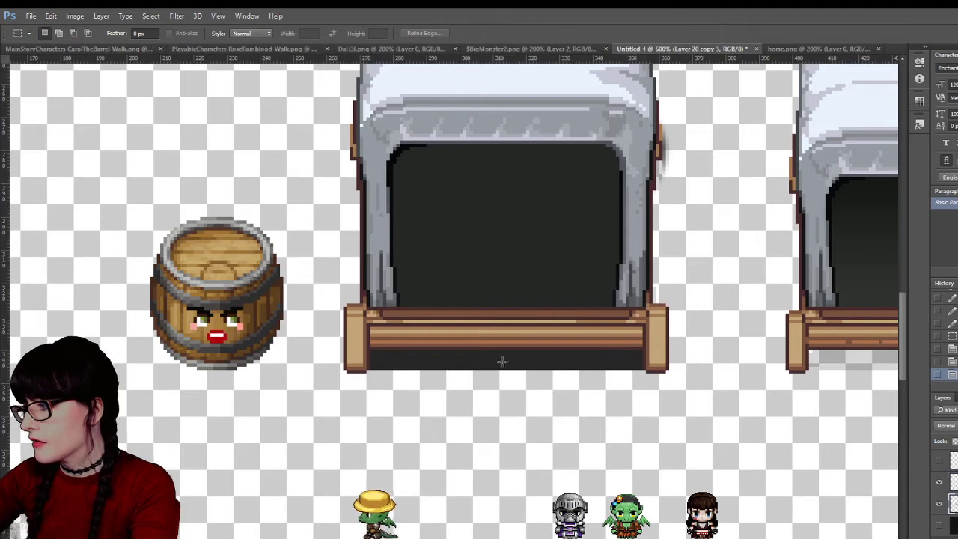
pyautogui.moveTo(669, 460); pyautogui.dragTo(642, 459)
pyautogui.press('Delete')
pyautogui.hotkey('ctrl', 'd')
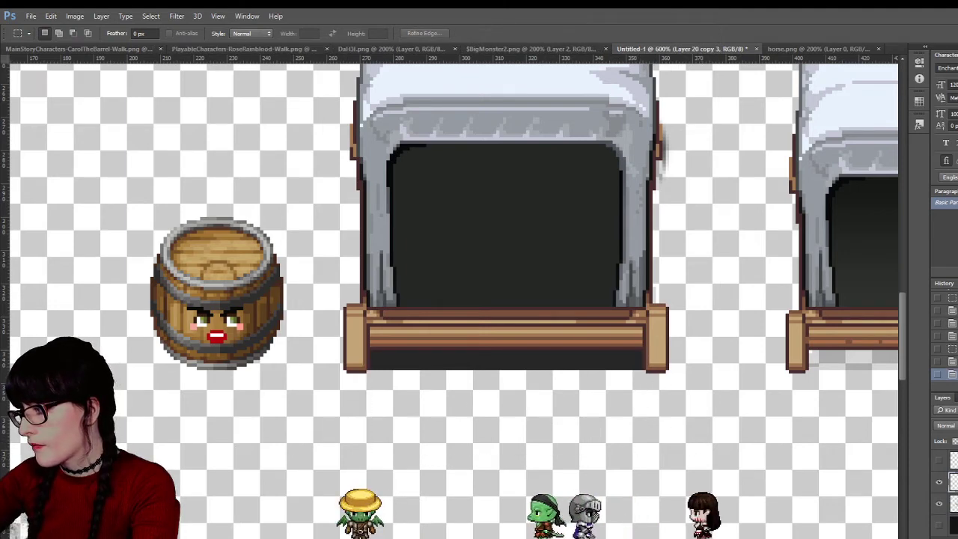
pyautogui.hotkey('ctrl', 'e')
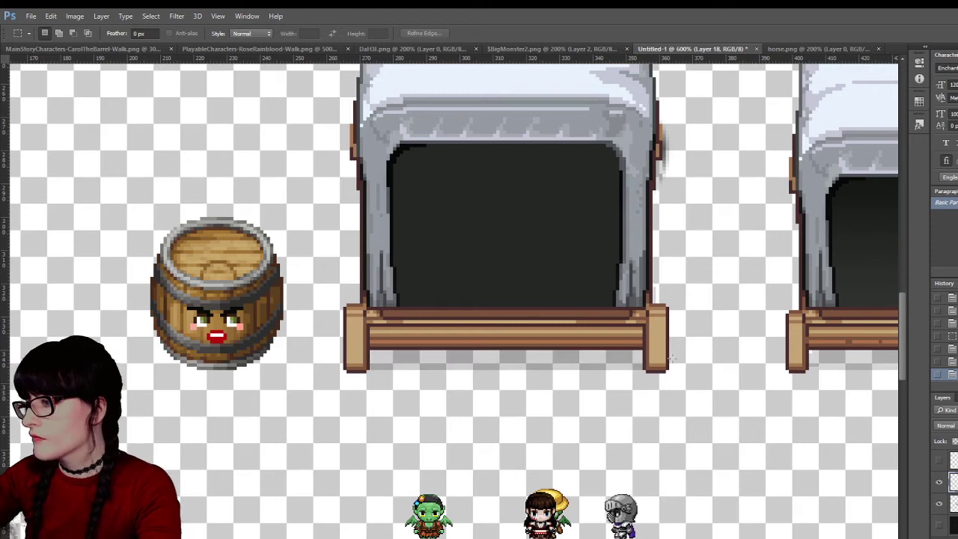
# Select the large wagon's dark interior on the wagon layer with the Magic Wand and put it on its own layer
pyautogui.hotkey('ctrl', 'shift', 'alt', 'n')
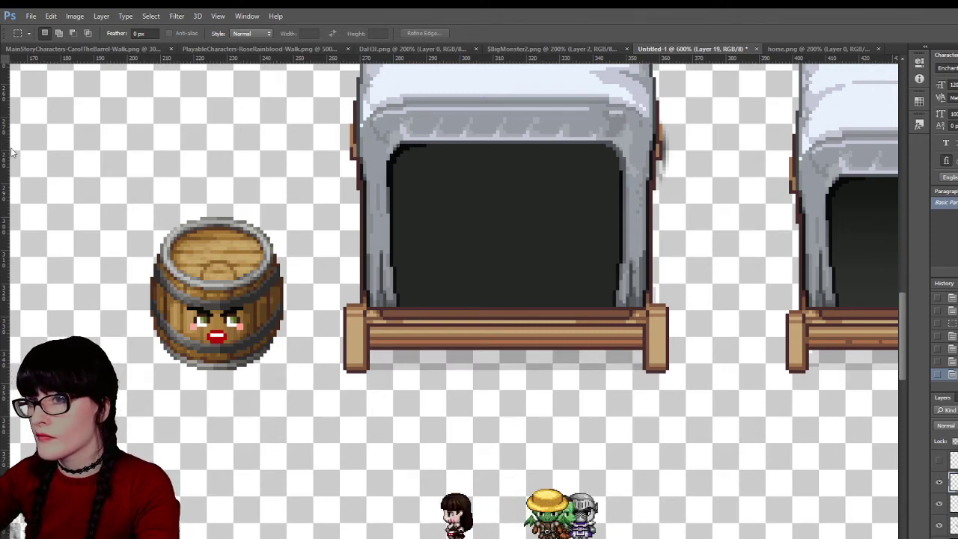
pyautogui.press('w')
pyautogui.hotkey('alt', '[')
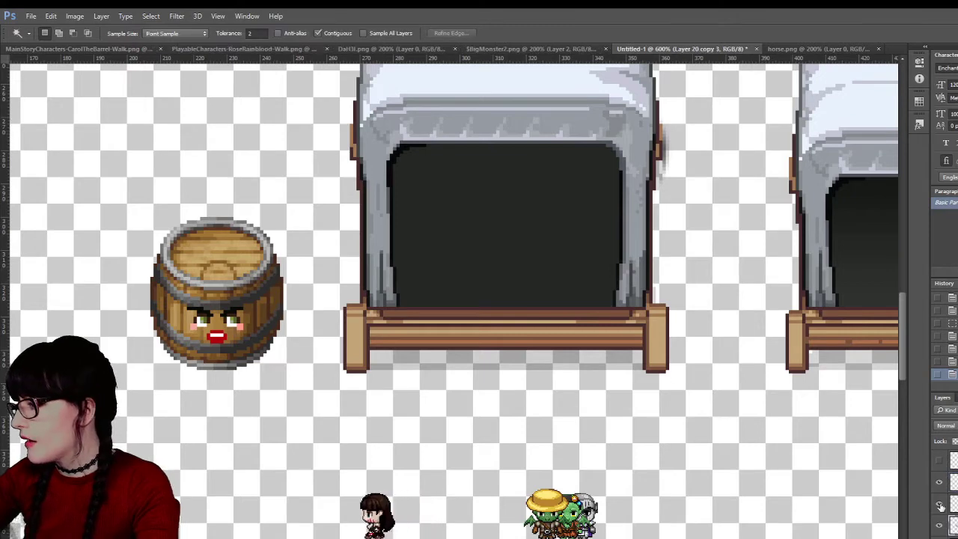
pyautogui.click(544, 220)
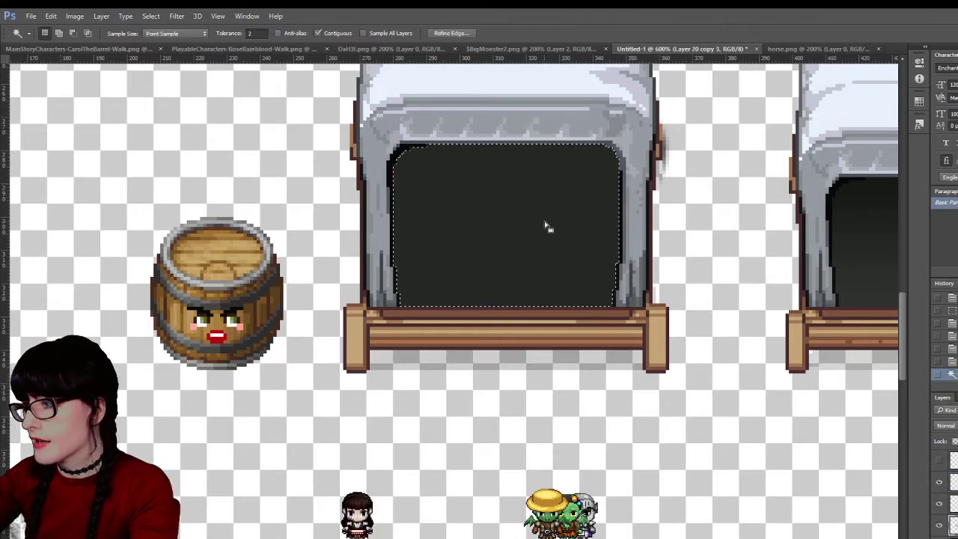
pyautogui.keyDown('shift'); pyautogui.click(611, 306); pyautogui.keyUp('shift')
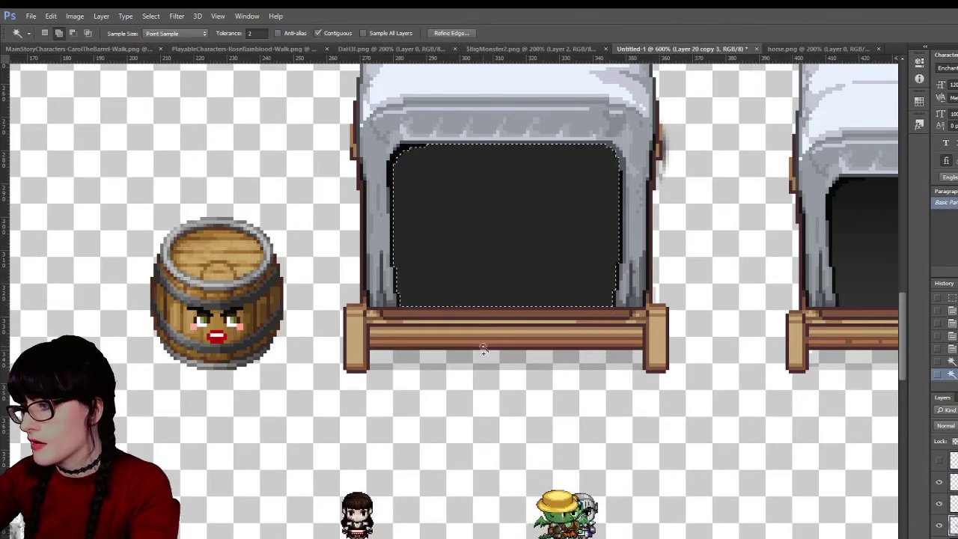
pyautogui.hotkey('ctrl', 'j')
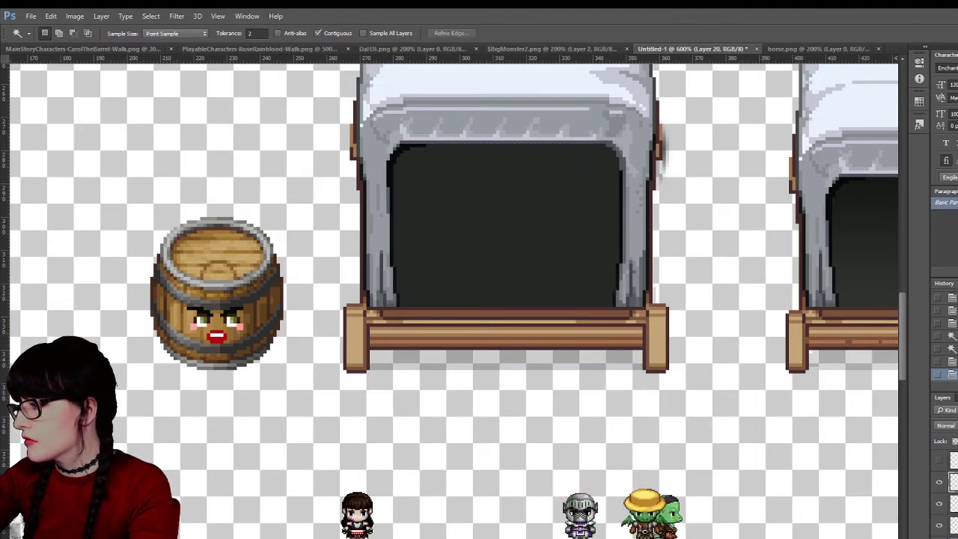
# Apply a reversed gradient overlay to the large wagon's interior, fading from near-black at its top to dark grey at its base
pyautogui.press('h')
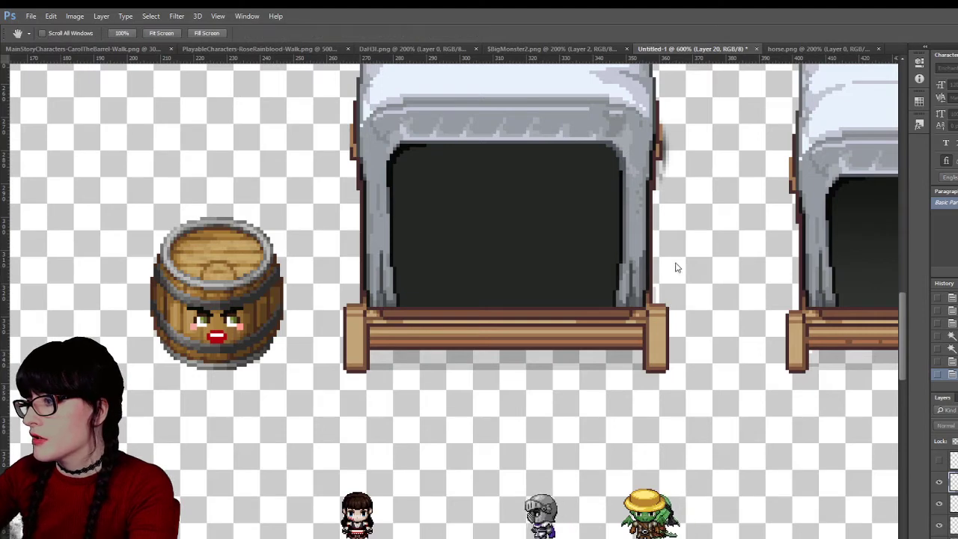
pyautogui.click(671, 313)
pyautogui.click(704, 312)
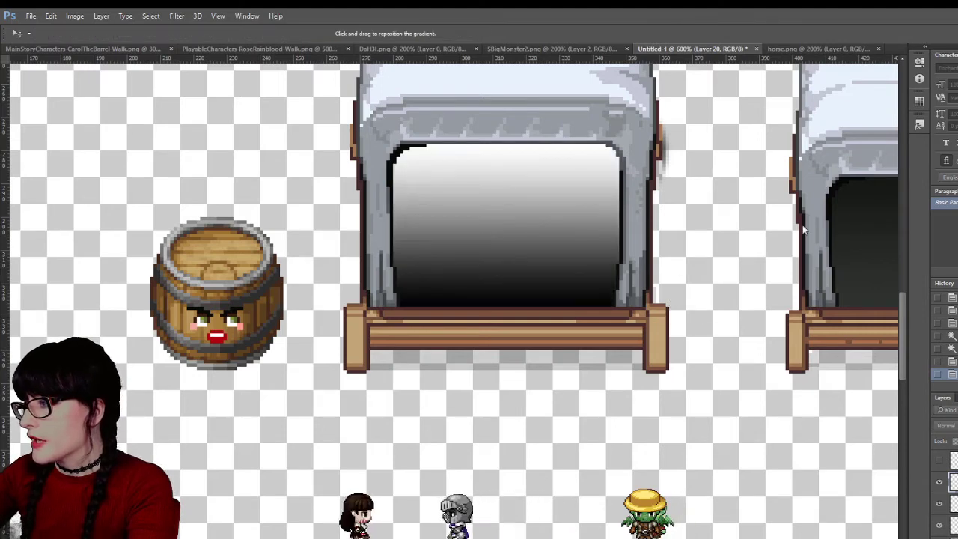
pyautogui.click(889, 232)
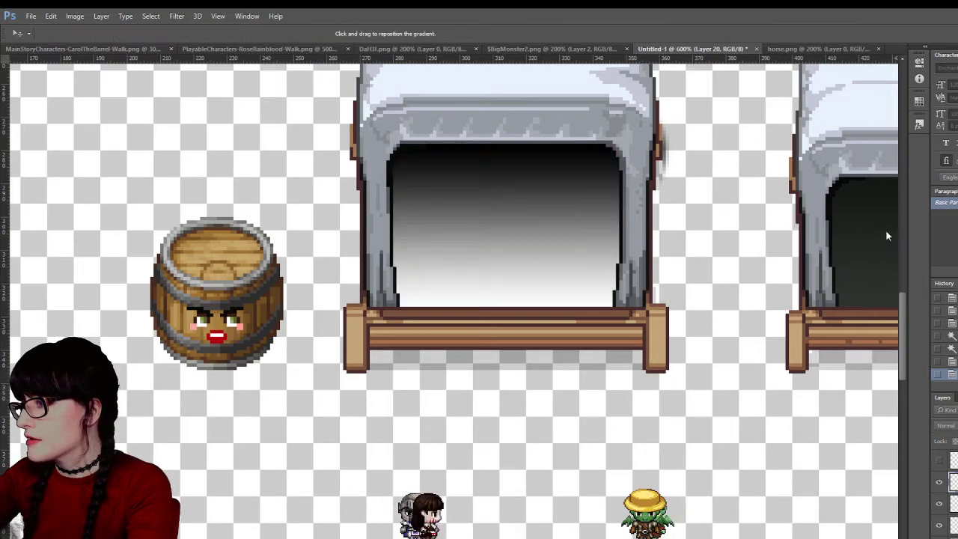
pyautogui.moveTo(846, 218)
pyautogui.mouseDown()
pyautogui.moveTo(822, 223)
pyautogui.moveTo(827, 259)
pyautogui.moveTo(817, 217)
pyautogui.moveTo(838, 222)
pyautogui.mouseUp()
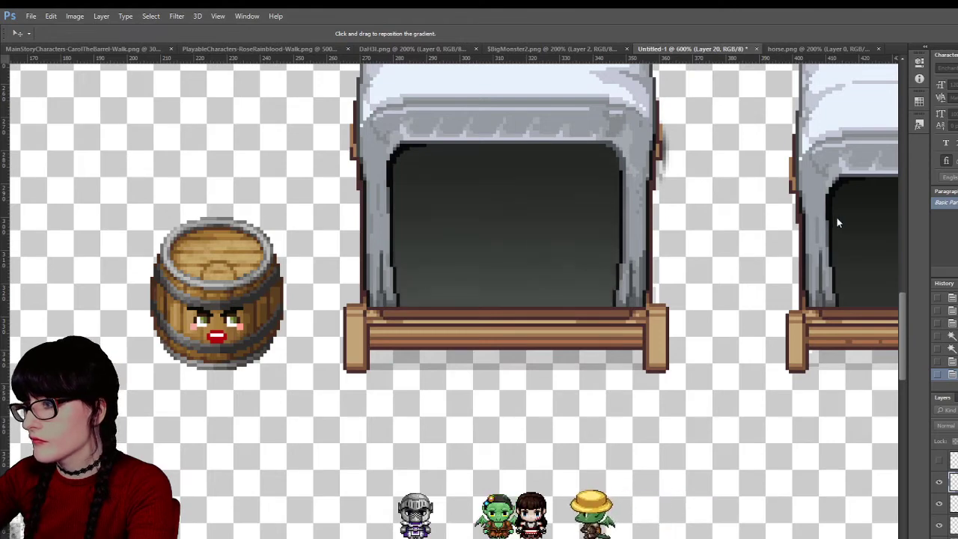
pyautogui.click(668, 311)
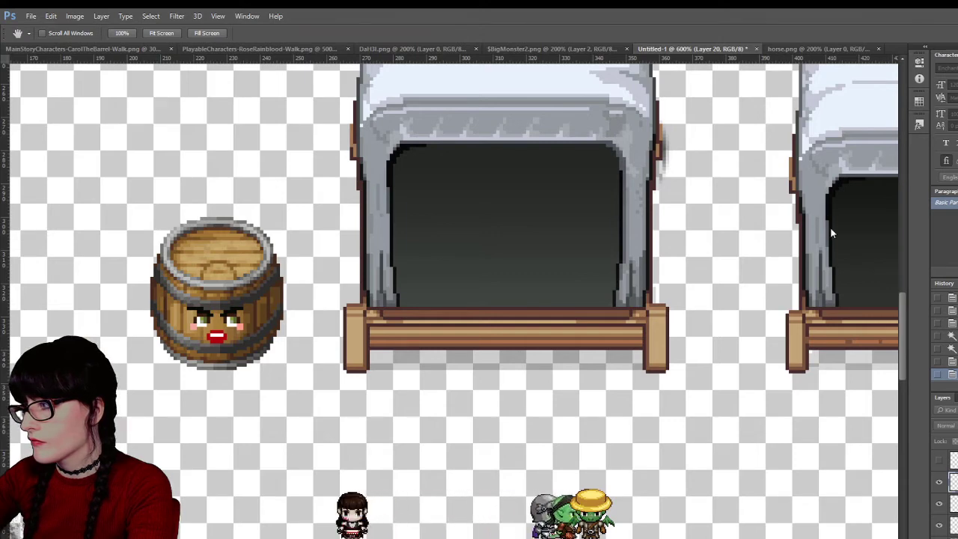
pyautogui.press('i')
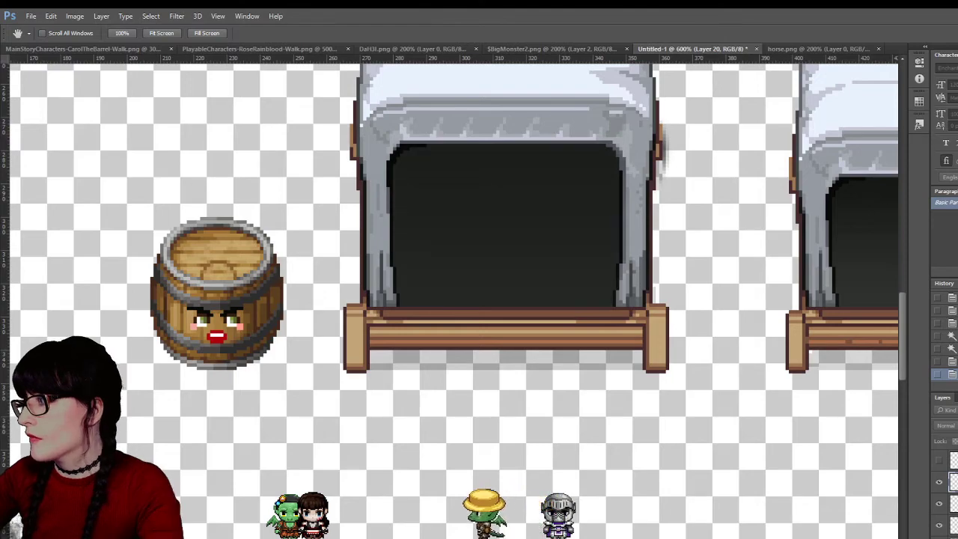
# Refine the colours of the interior's gradient overlay to match the darker shading inside the medium wagon
pyautogui.moveTo(532, 248); pyautogui.dragTo(557, 261)
pyautogui.keyDown('alt'); pyautogui.click(557, 260); pyautogui.keyUp('alt')
pyautogui.keyDown('alt'); pyautogui.click(561, 262); pyautogui.keyUp('alt')
pyautogui.click(501, 295)
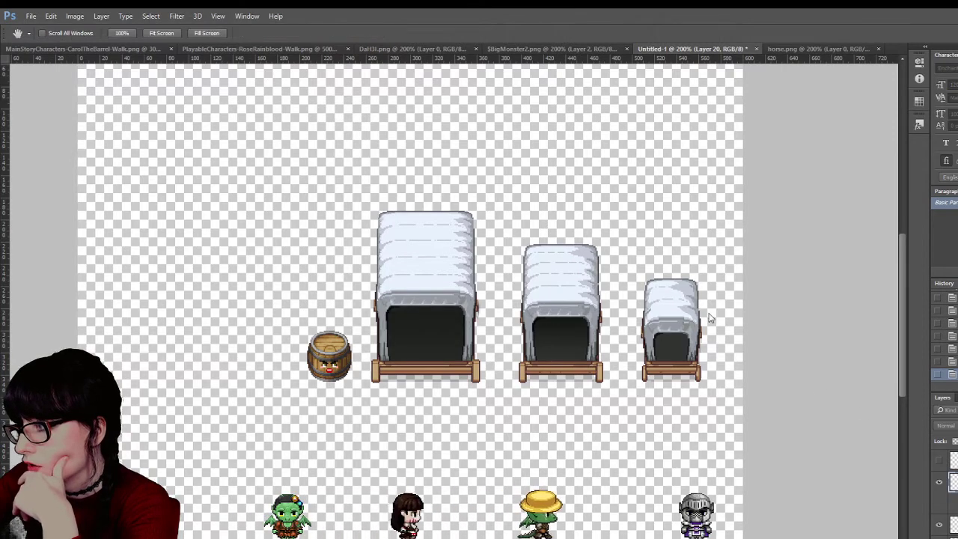
pyautogui.press('v')
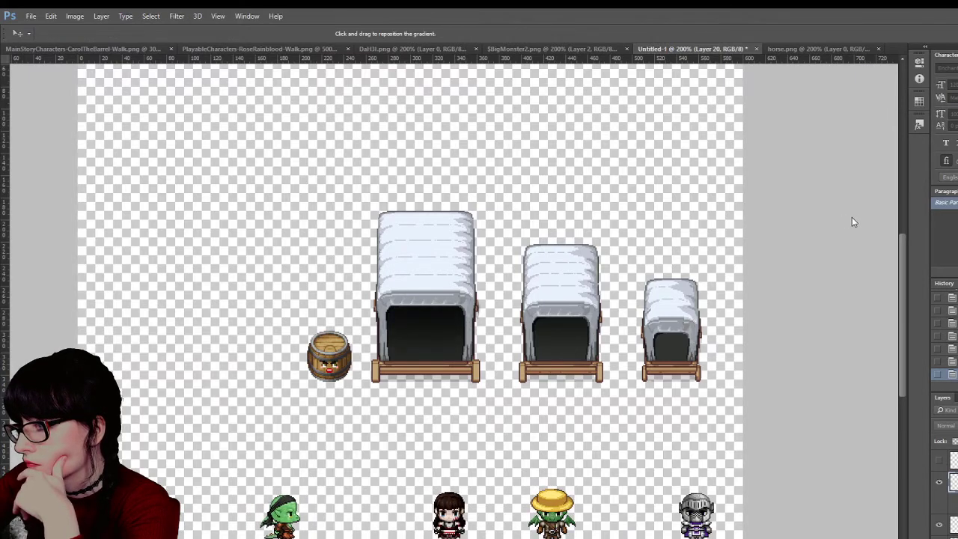
pyautogui.press('h')
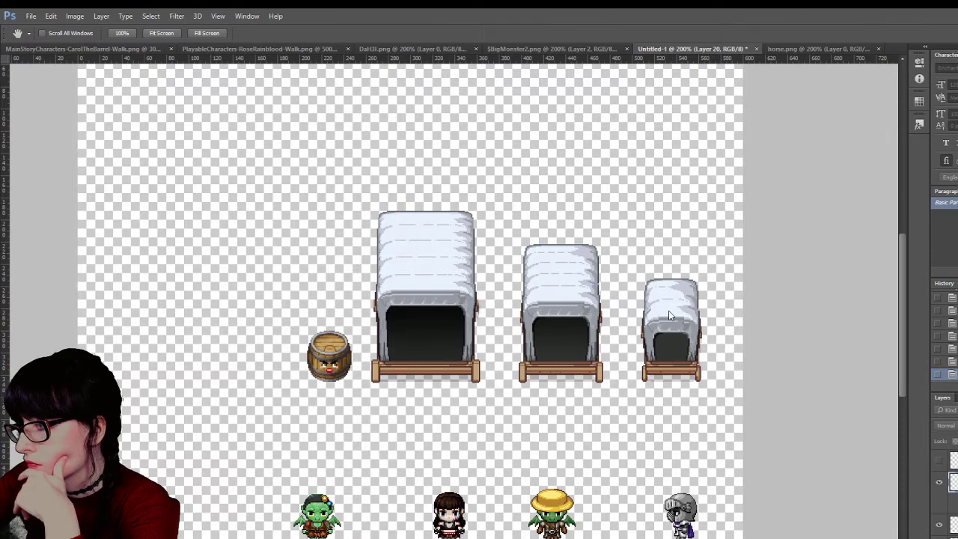
pyautogui.press('m')
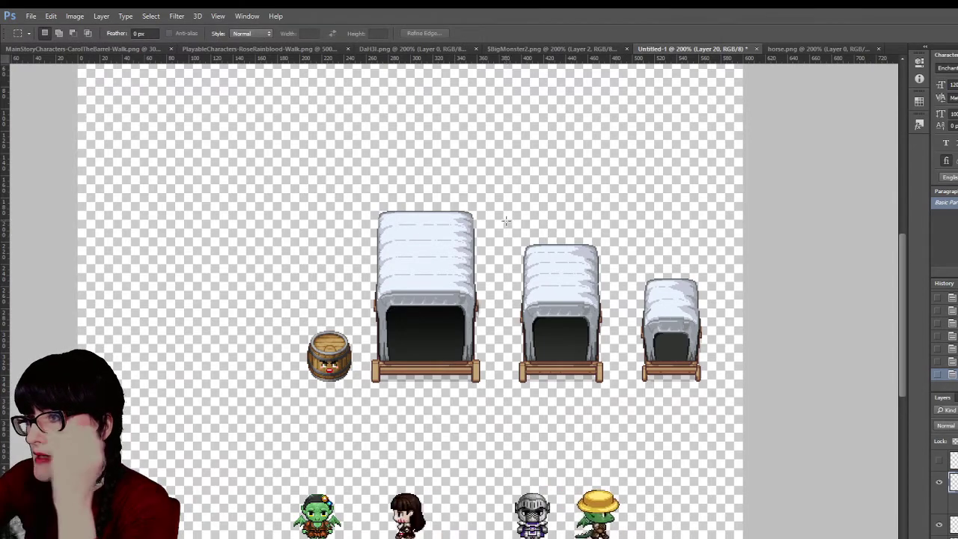
# Merge the large wagon's interior and shadow layers into the wagon layer, Layer 18
pyautogui.press('z')
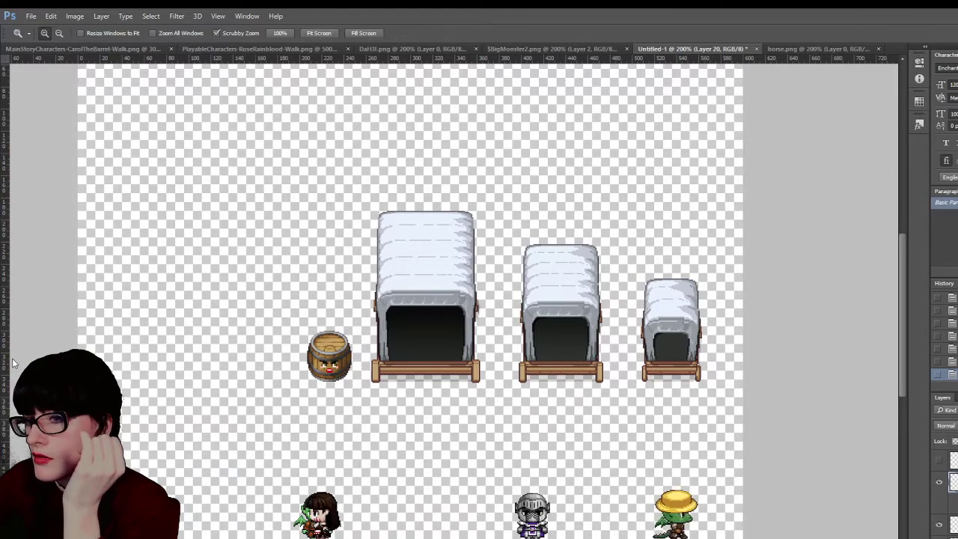
pyautogui.click(530, 272)
pyautogui.click(448, 248)
pyautogui.click(395, 204)
pyautogui.click(346, 188)
pyautogui.moveTo(337, 187); pyautogui.dragTo(861, 352)
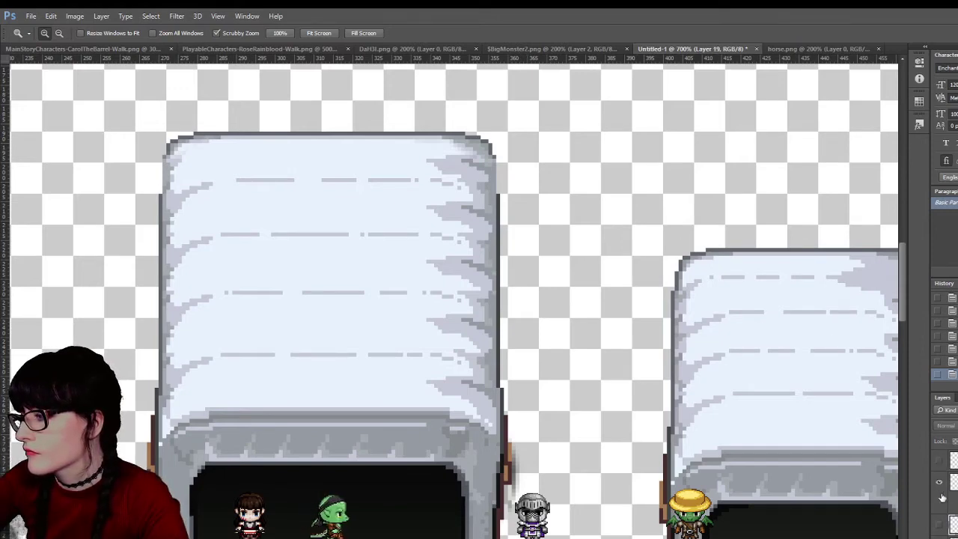
pyautogui.scroll(-1, 942, 498)
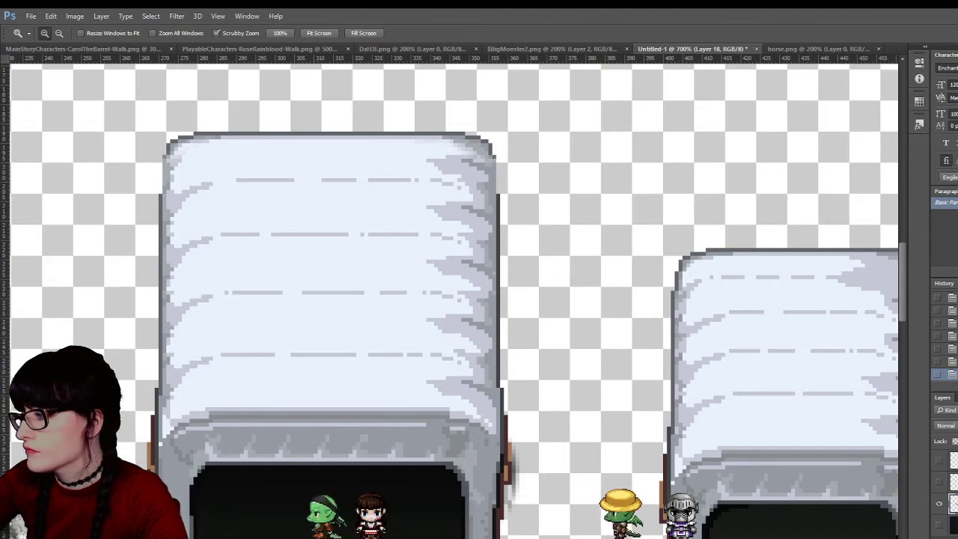
# Pencil a grey outline down both upper sides of the large canopy and thin the outline around its two rounded corners
pyautogui.press('b')
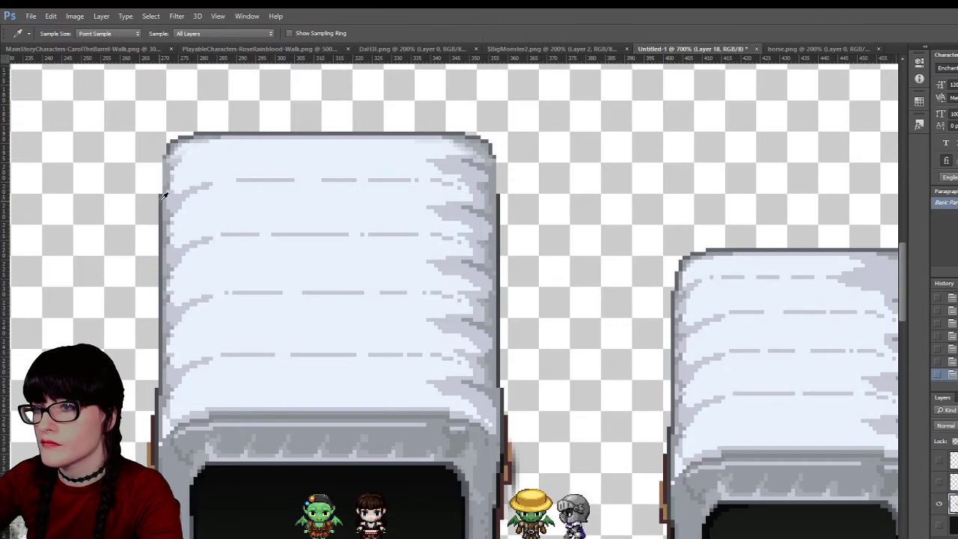
pyautogui.press('b')
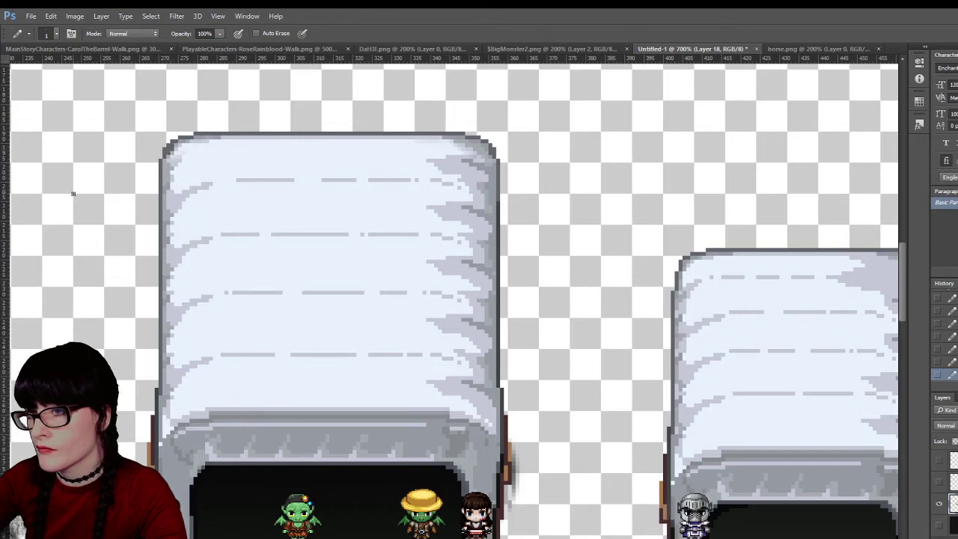
pyautogui.press('z')
pyautogui.moveTo(208, 136); pyautogui.dragTo(160, 145)
pyautogui.click(157, 145)
pyautogui.click(155, 144)
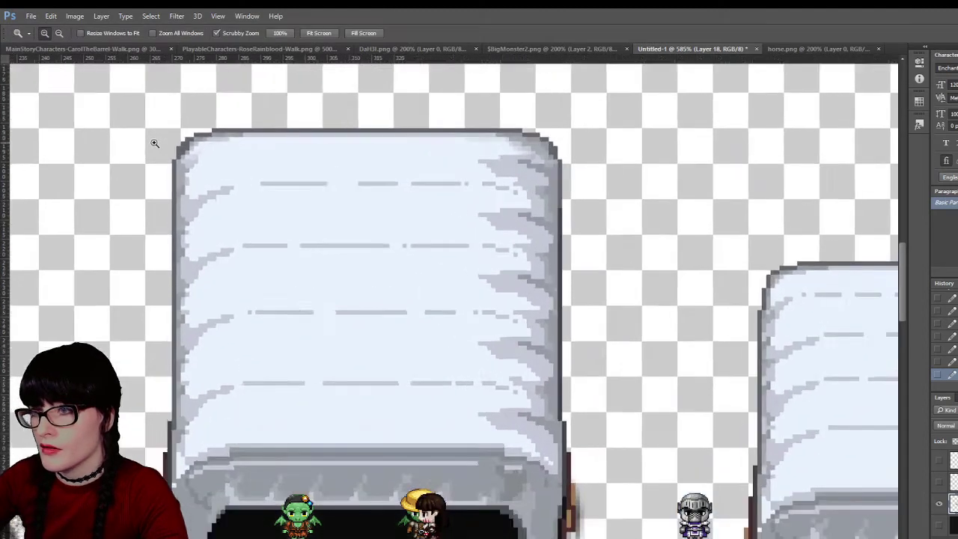
pyautogui.click(154, 144)
pyautogui.click(154, 144)
pyautogui.click(154, 144)
pyautogui.press('i')
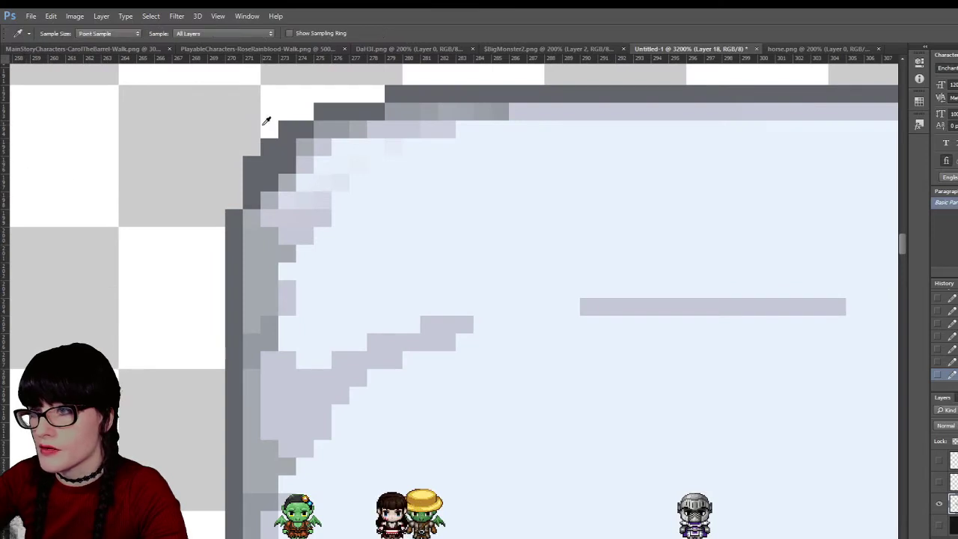
pyautogui.press('b')
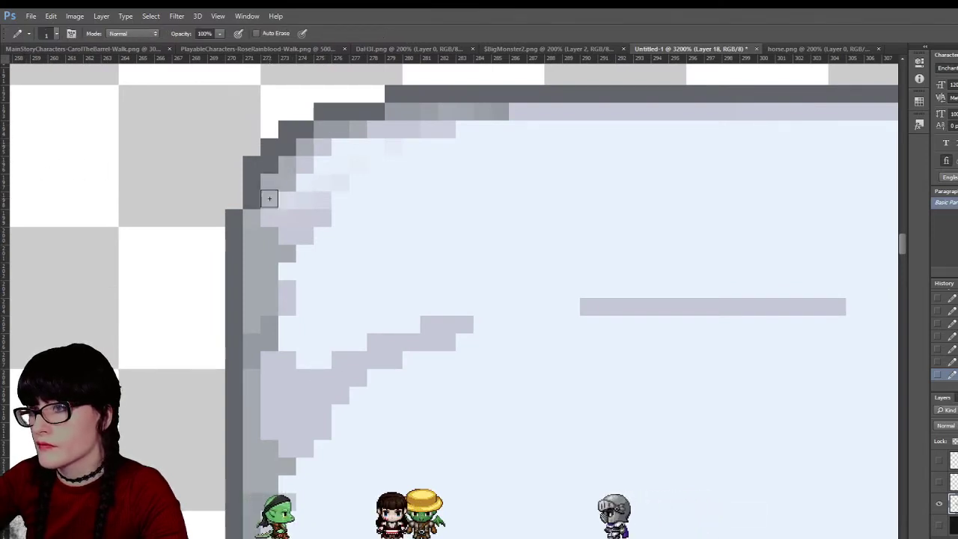
pyautogui.hscroll(10, 404, 133)
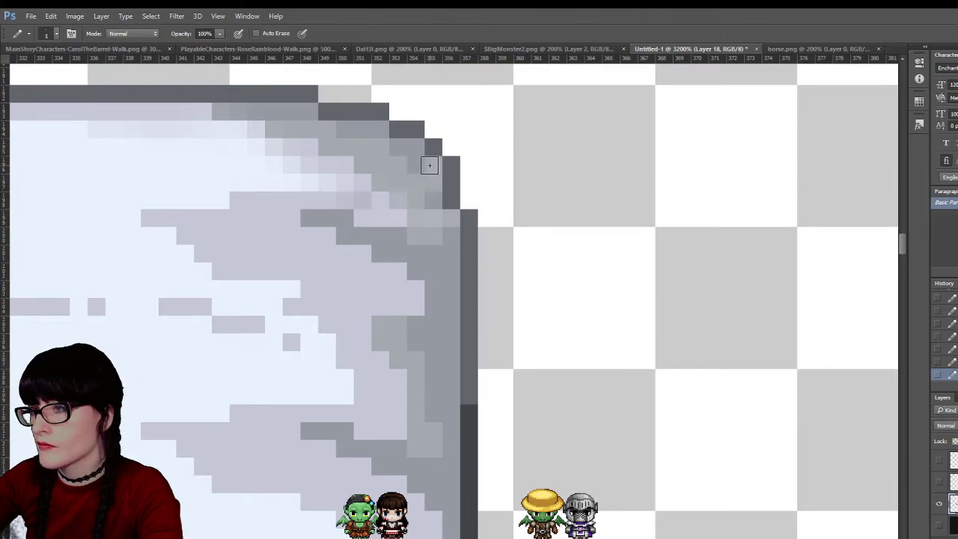
# Examine the large wagon's corrected canopy outline as a whole beside the medium and small wagons
pyautogui.press('z')
pyautogui.keyDown('alt'); pyautogui.click(356, 315); pyautogui.keyUp('alt')
pyautogui.keyDown('alt'); pyautogui.click(356, 315); pyautogui.keyUp('alt')
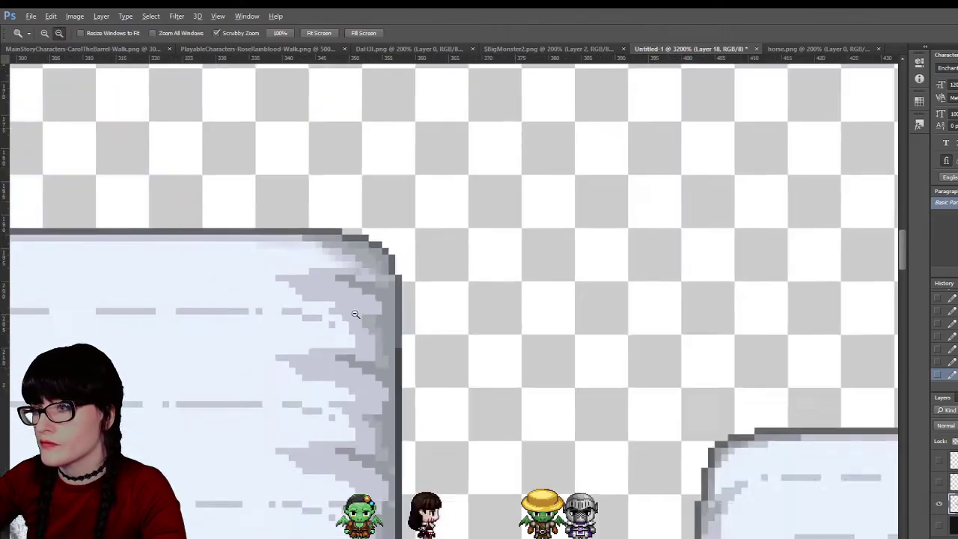
pyautogui.keyDown('alt'); pyautogui.click(356, 315); pyautogui.keyUp('alt')
pyautogui.keyDown('alt'); pyautogui.click(353, 315); pyautogui.keyUp('alt')
pyautogui.keyDown('alt'); pyautogui.click(318, 334); pyautogui.keyUp('alt')
pyautogui.keyDown('alt'); pyautogui.click(296, 348); pyautogui.keyUp('alt')
pyautogui.keyDown('alt'); pyautogui.click(250, 385); pyautogui.keyUp('alt')
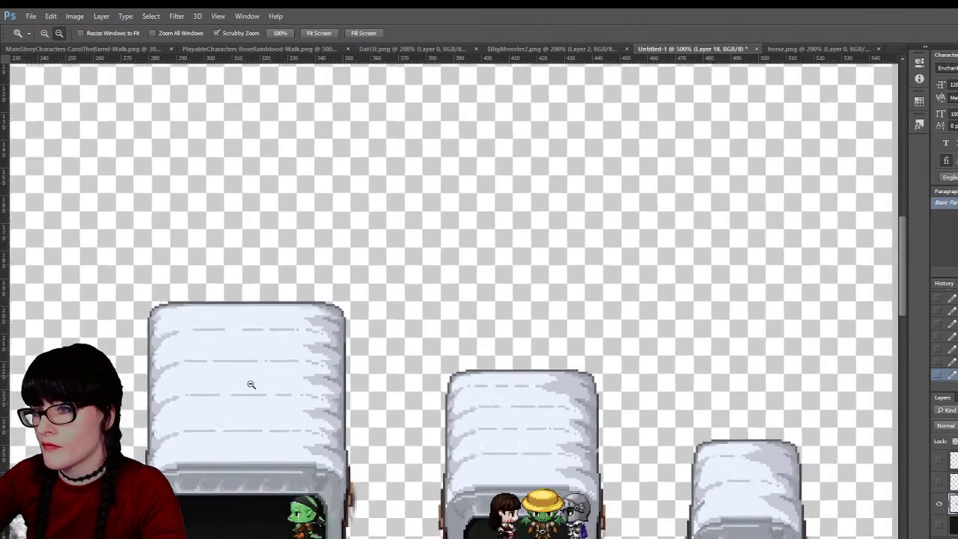
pyautogui.keyDown('alt'); pyautogui.click(236, 362); pyautogui.keyUp('alt')
pyautogui.hscroll(-6, 385, 326)
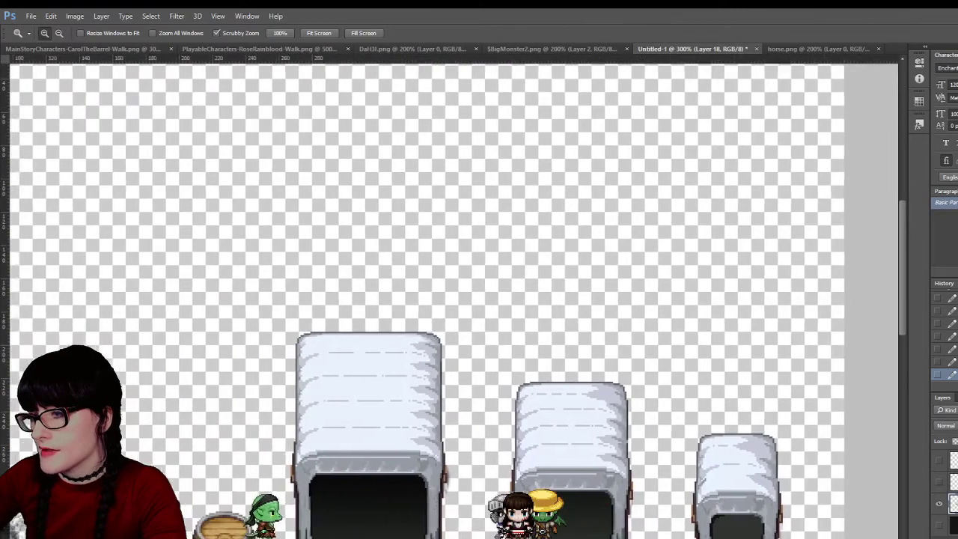
pyautogui.scroll(-5, 387, 326)
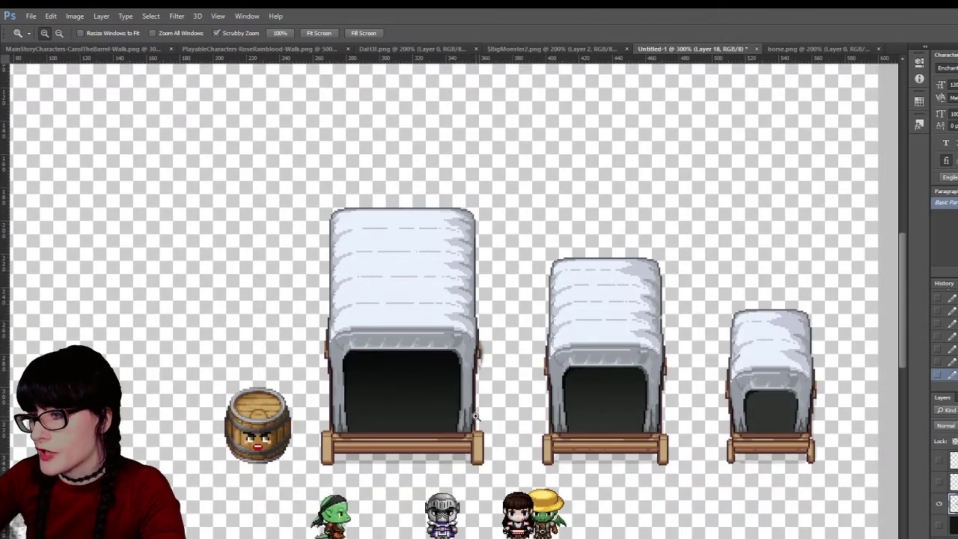
# Show the dark background layer and remove the blurry grey smudge beside the large wagon's right wheel using rectangular marquee selections
pyautogui.click(409, 387)
pyautogui.click(408, 387)
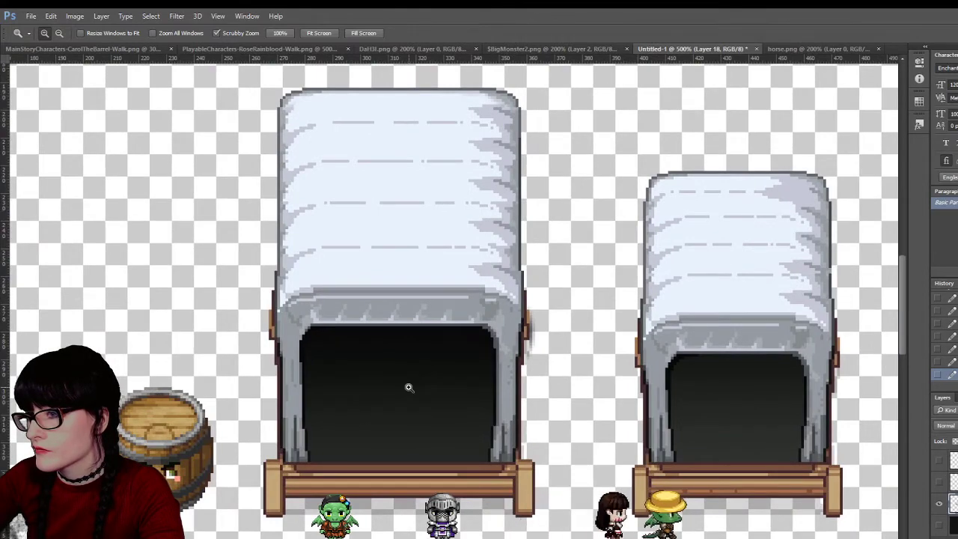
pyautogui.press('m')
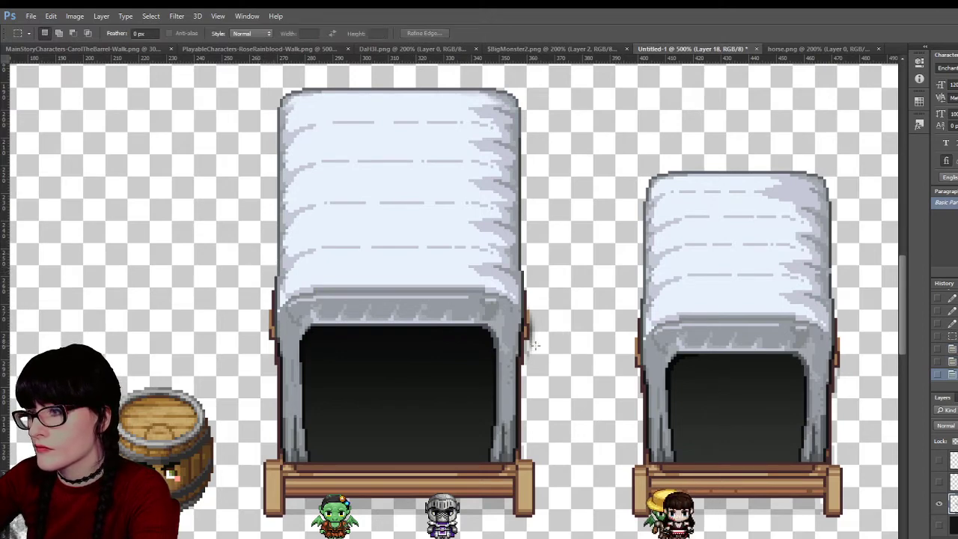
pyautogui.click(938, 524)
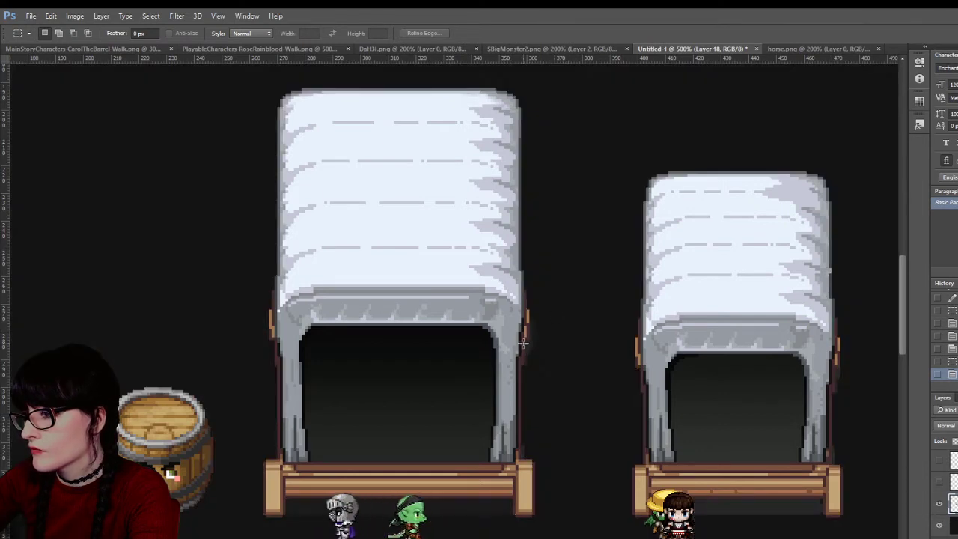
pyautogui.moveTo(524, 343); pyautogui.dragTo(580, 401)
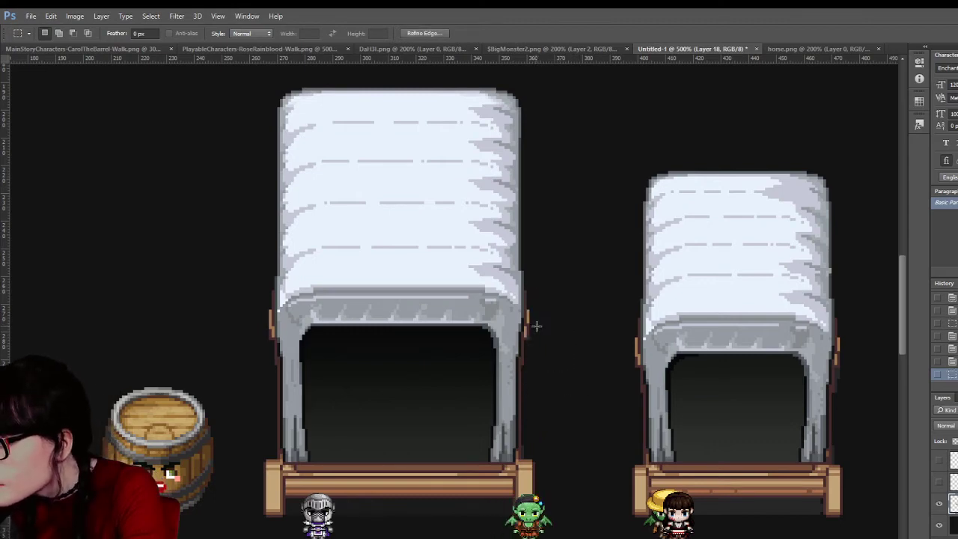
# Compare the wagons with and without the dark background, close up and at 200%, and leave the background layer hidden
pyautogui.click(938, 526)
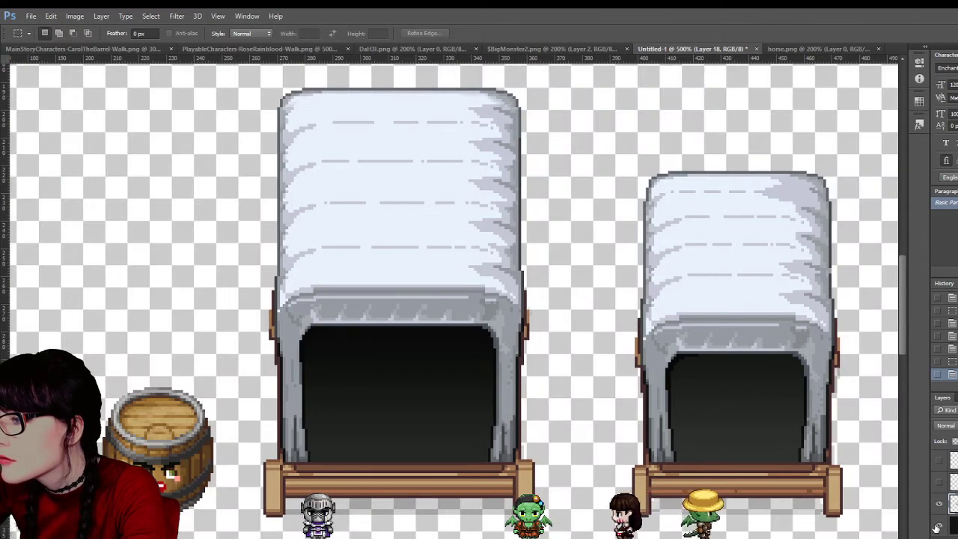
pyautogui.click(938, 526)
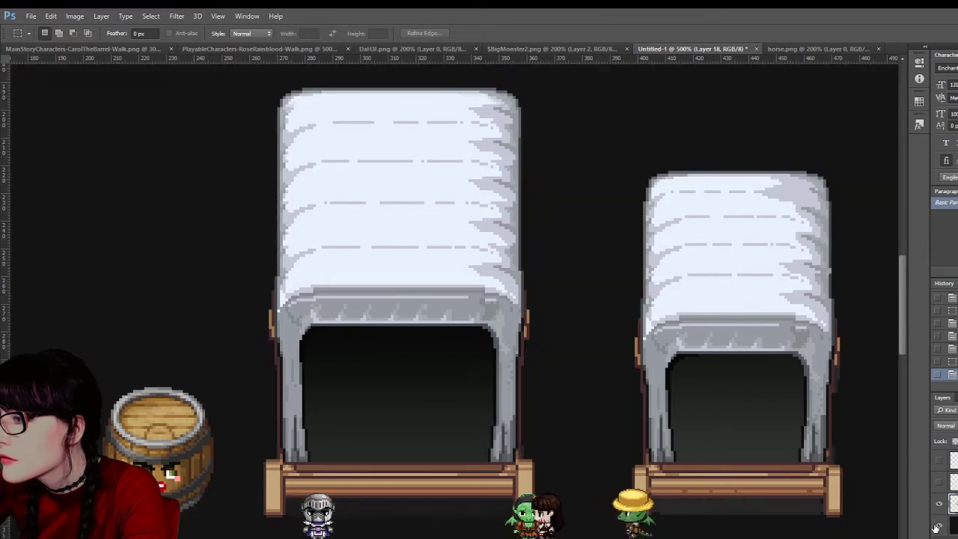
pyautogui.click(938, 527)
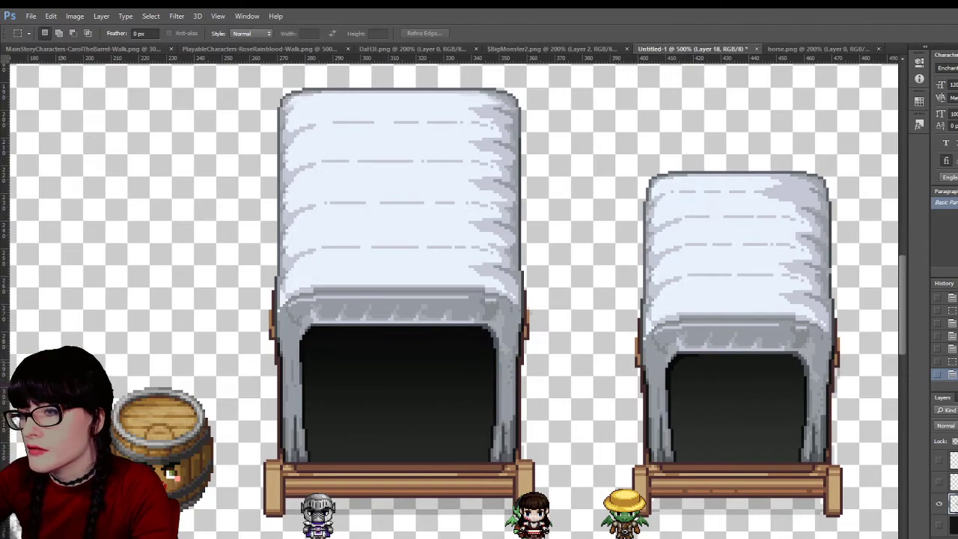
pyautogui.press('z')
pyautogui.keyDown('alt'); pyautogui.click(537, 361); pyautogui.keyUp('alt')
pyautogui.keyDown('alt'); pyautogui.click(537, 362); pyautogui.keyUp('alt')
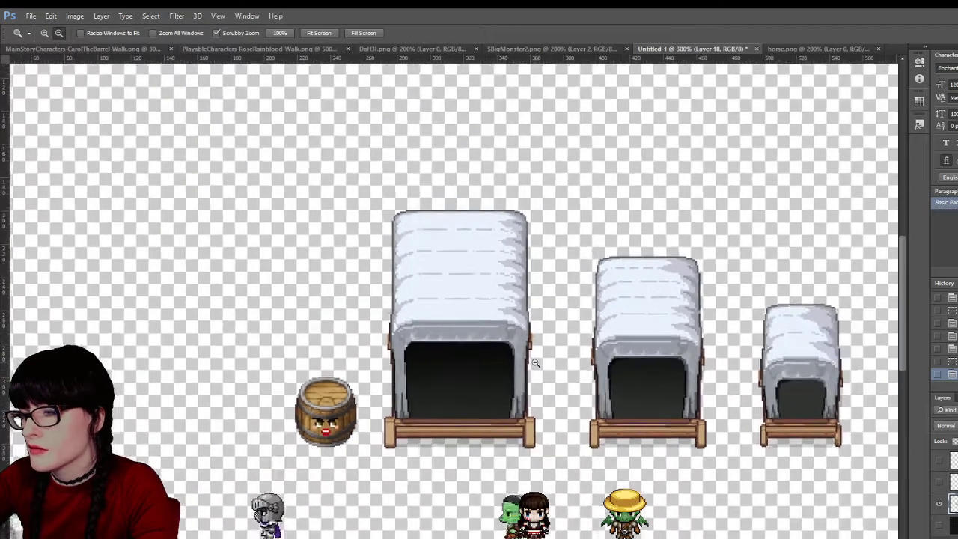
pyautogui.keyDown('alt'); pyautogui.click(537, 362); pyautogui.keyUp('alt')
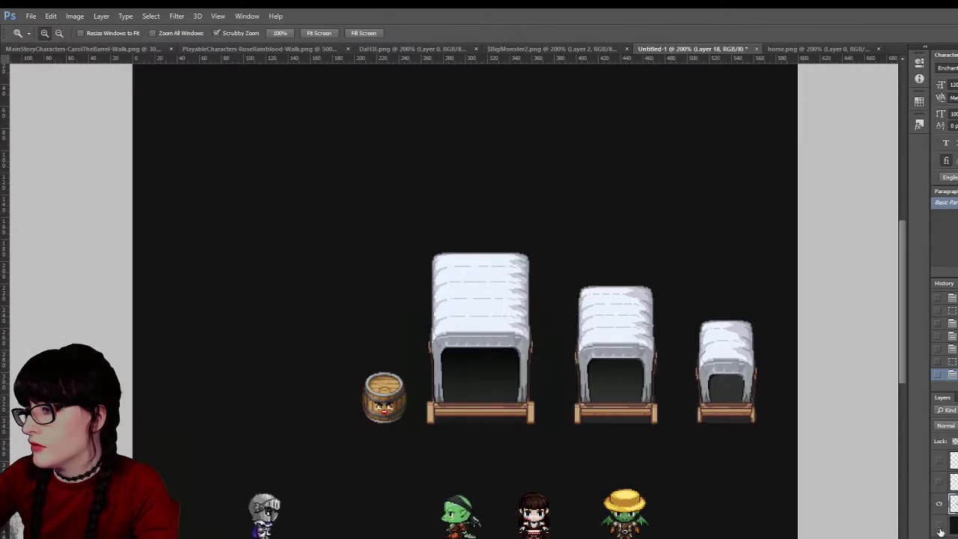
pyautogui.click(938, 527)
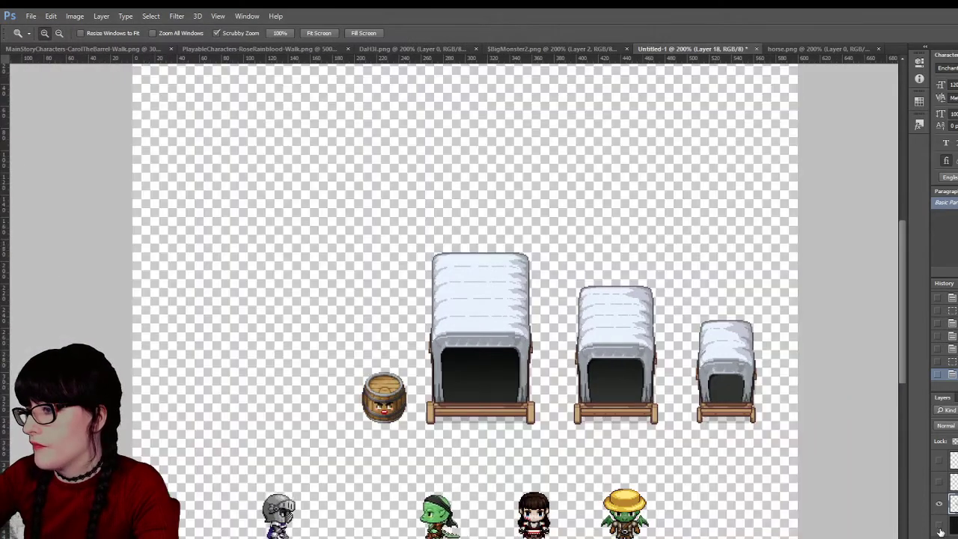
pyautogui.click(938, 527)
pyautogui.click(939, 527)
pyautogui.click(939, 527)
pyautogui.click(939, 527)
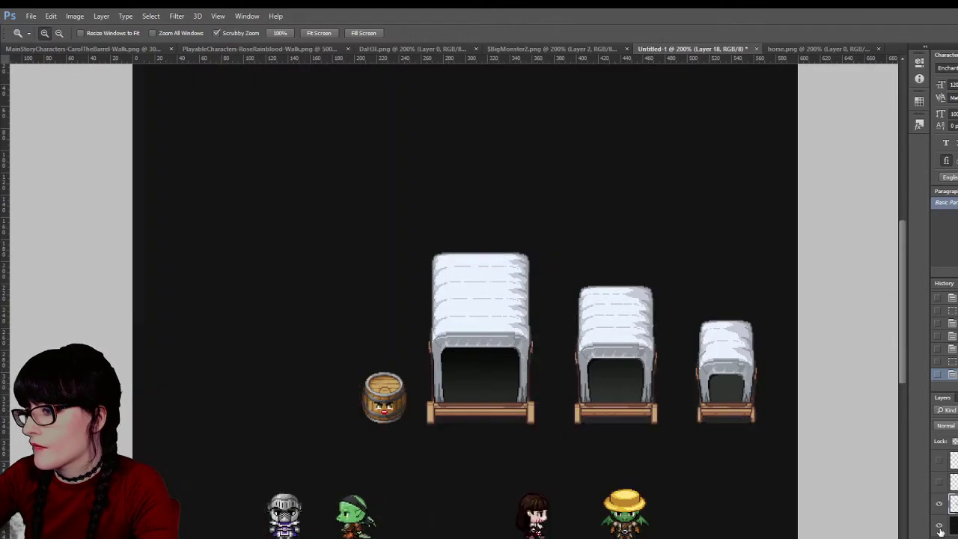
pyautogui.click(938, 527)
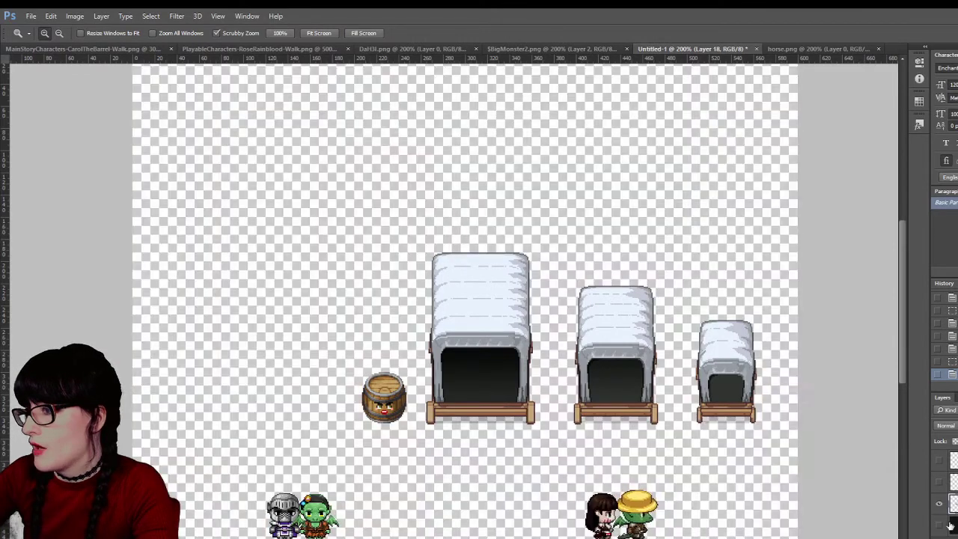
pyautogui.click(938, 504)
pyautogui.click(939, 505)
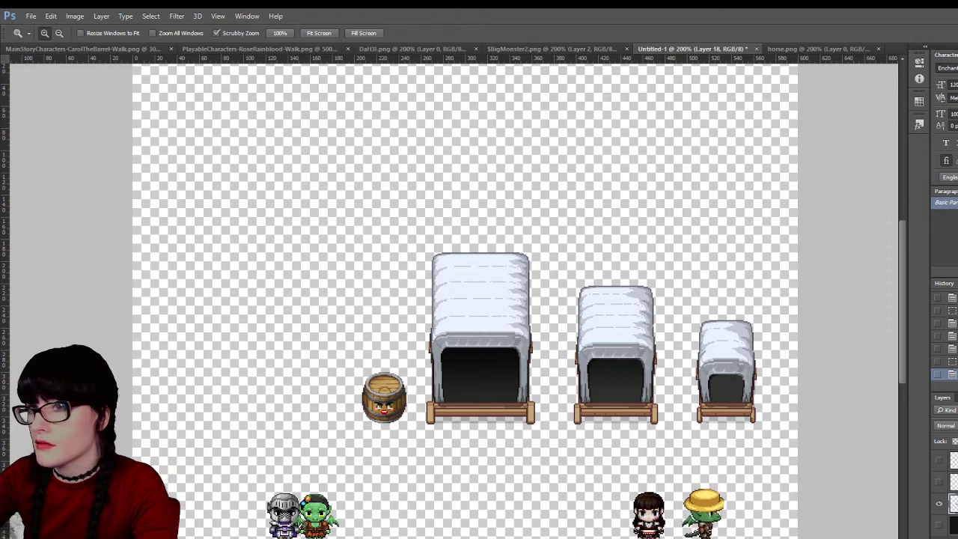
# Shift the barrel and the three wagons together slightly down and to the left on the canvas
pyautogui.press('m')
pyautogui.press('v')
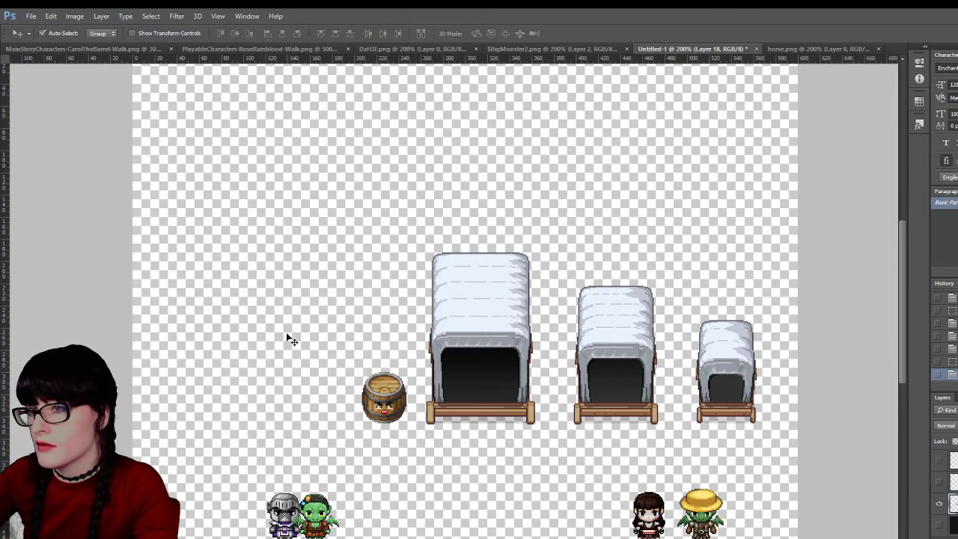
pyautogui.moveTo(387, 405); pyautogui.dragTo(370, 413)
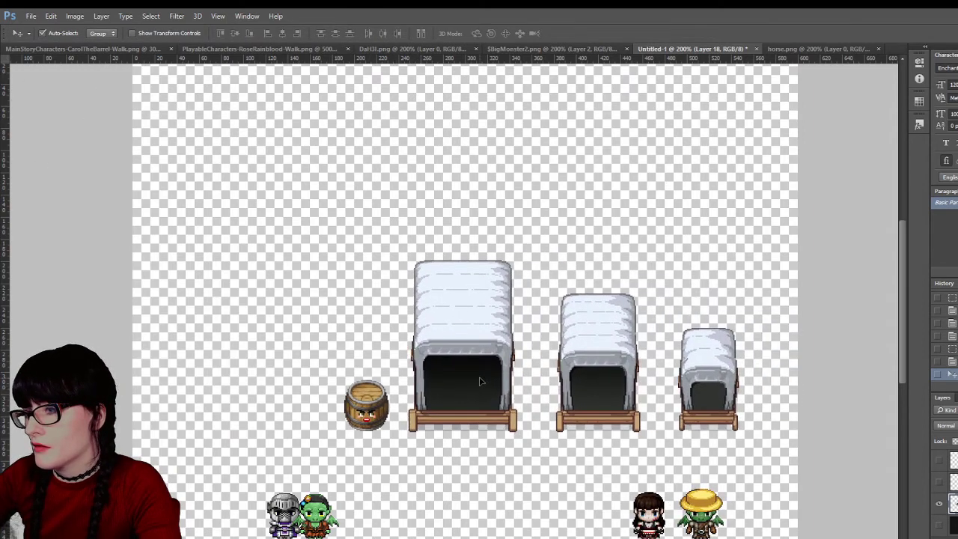
# Copy the barrel with a rectangular marquee selection and paste it as a separate layer
pyautogui.press('m')
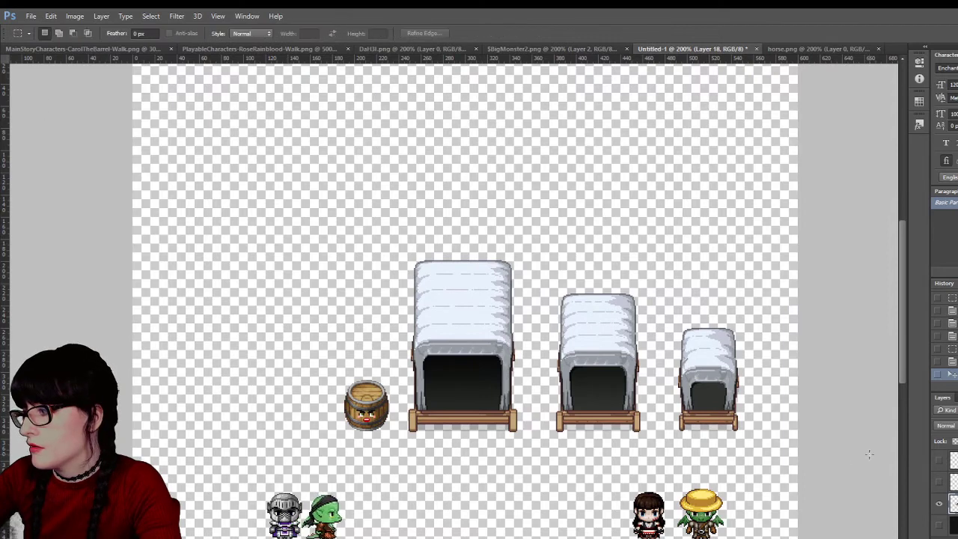
pyautogui.moveTo(390, 438); pyautogui.dragTo(391, 439)
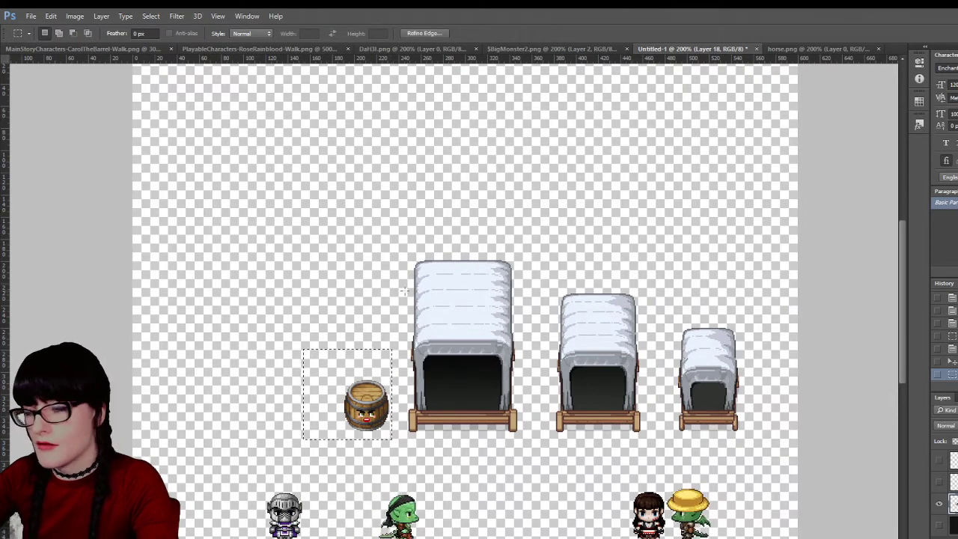
pyautogui.hotkey('ctrl', 'c')
pyautogui.hotkey('ctrl', 'd')
pyautogui.hotkey('ctrl', 'v')
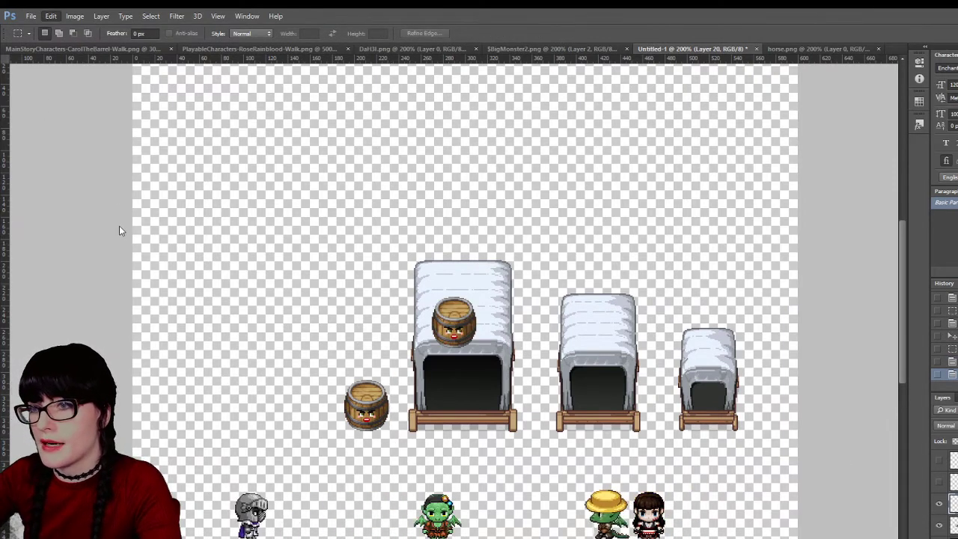
# Rotate the pasted barrel 90° clockwise, try its fit against the medium and large wagons' openings, and delete it
pyautogui.click(254, 334)
pyautogui.press('v')
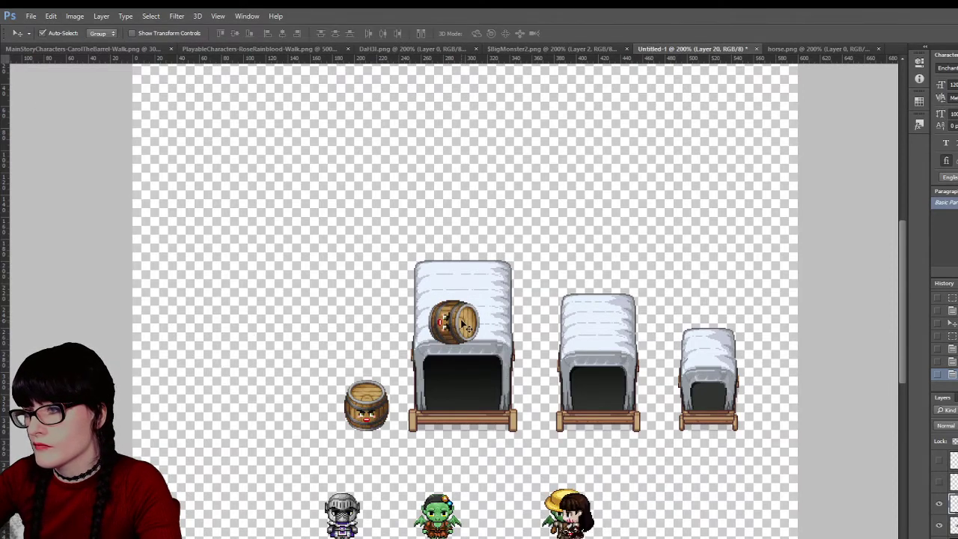
pyautogui.moveTo(463, 325); pyautogui.dragTo(605, 397)
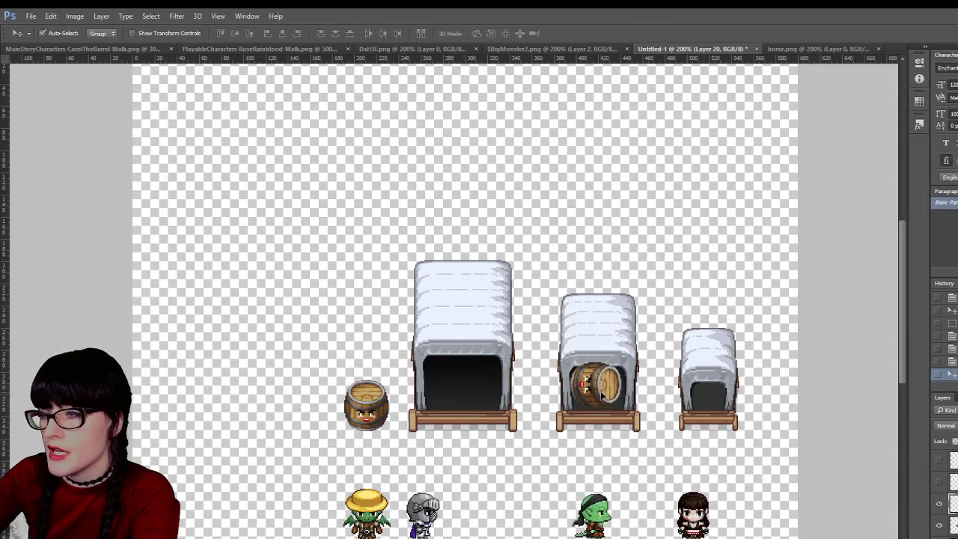
pyautogui.moveTo(603, 402); pyautogui.dragTo(452, 359)
pyautogui.press('Delete')
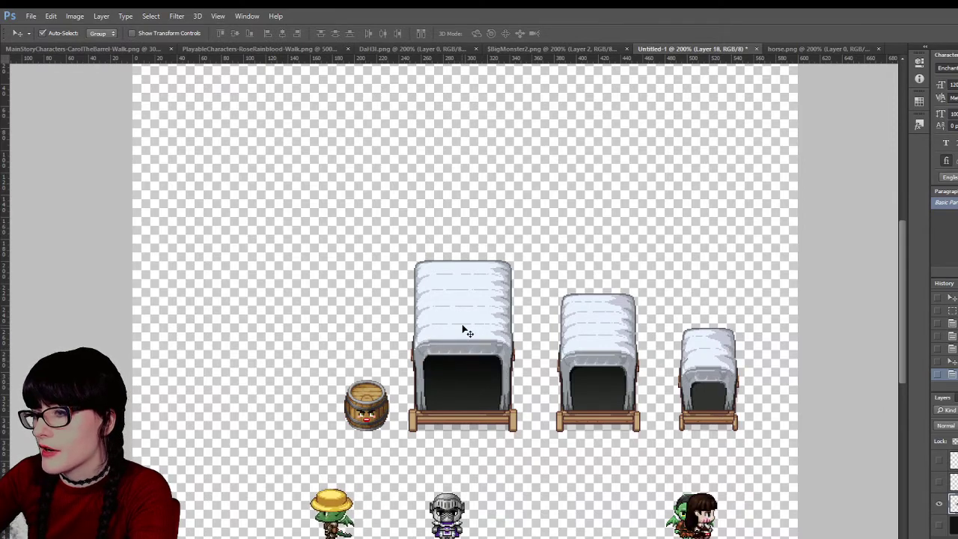
# Copy the large wagon into $BigMonster2.png and place it over the first wagon in the top row
pyautogui.press('m')
pyautogui.moveTo(378, 237); pyautogui.dragTo(544, 488)
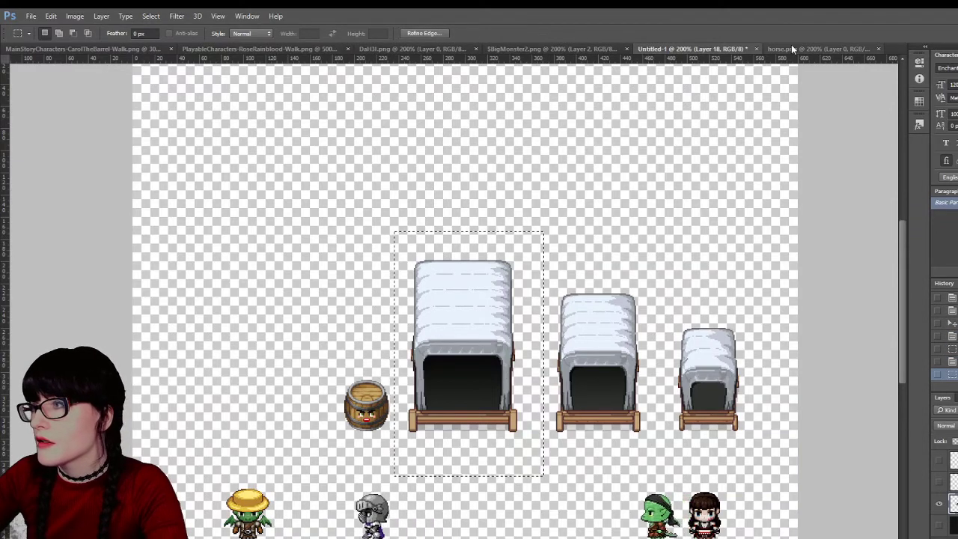
pyautogui.click(507, 49)
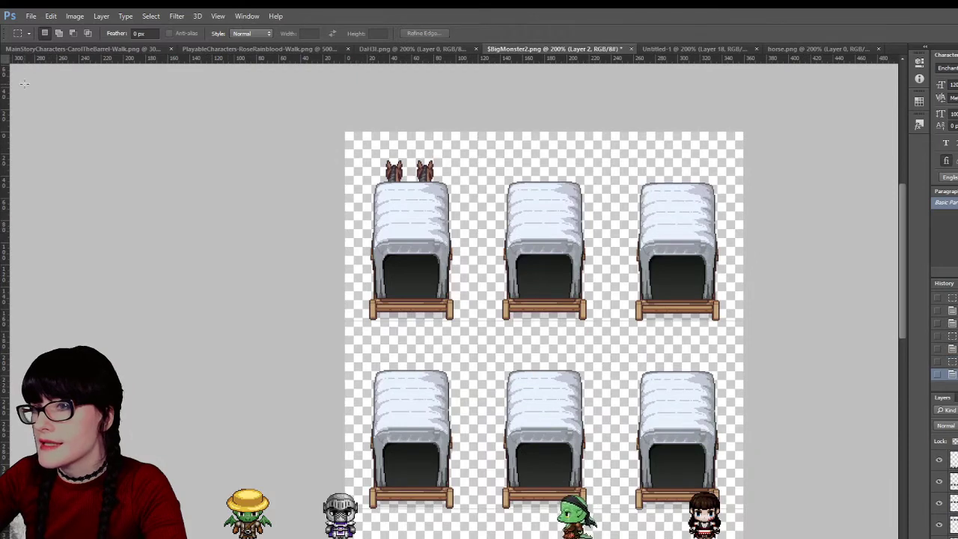
pyautogui.press('v')
pyautogui.hotkey('ctrl', 'v')
pyautogui.moveTo(464, 323); pyautogui.dragTo(427, 232)
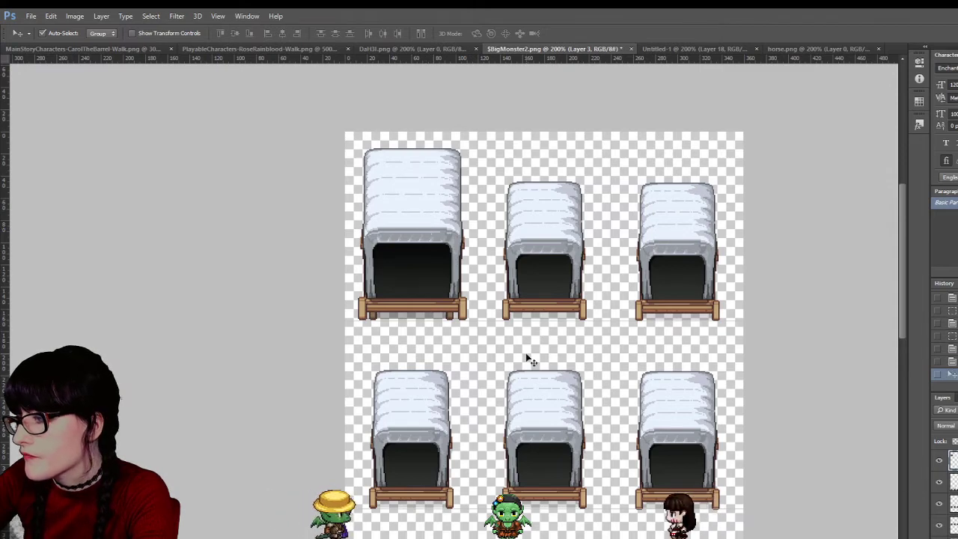
# Move the large wagon down out of the way and raise both horses to the sheet's top edge
pyautogui.moveTo(432, 241); pyautogui.dragTo(427, 306)
pyautogui.moveTo(426, 173); pyautogui.dragTo(428, 145)
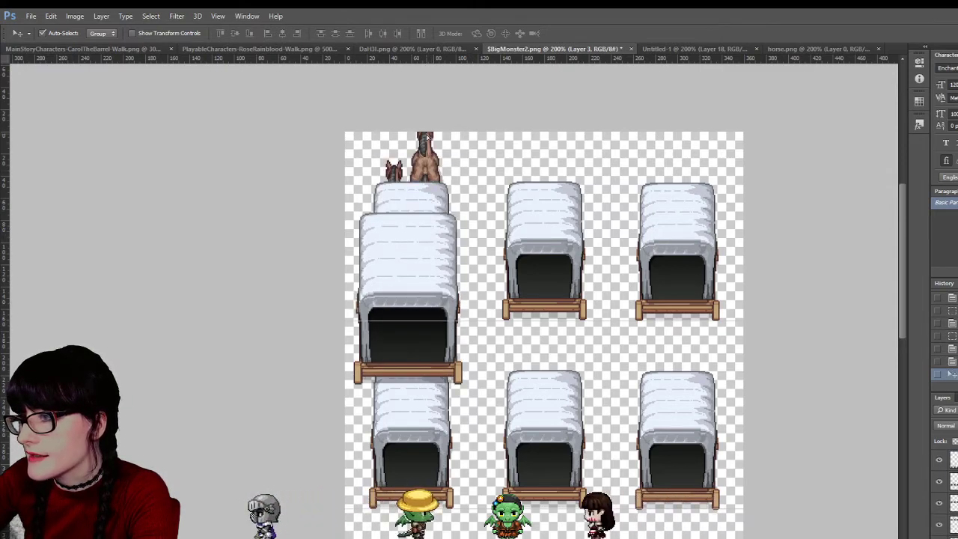
pyautogui.moveTo(394, 173); pyautogui.dragTo(397, 146)
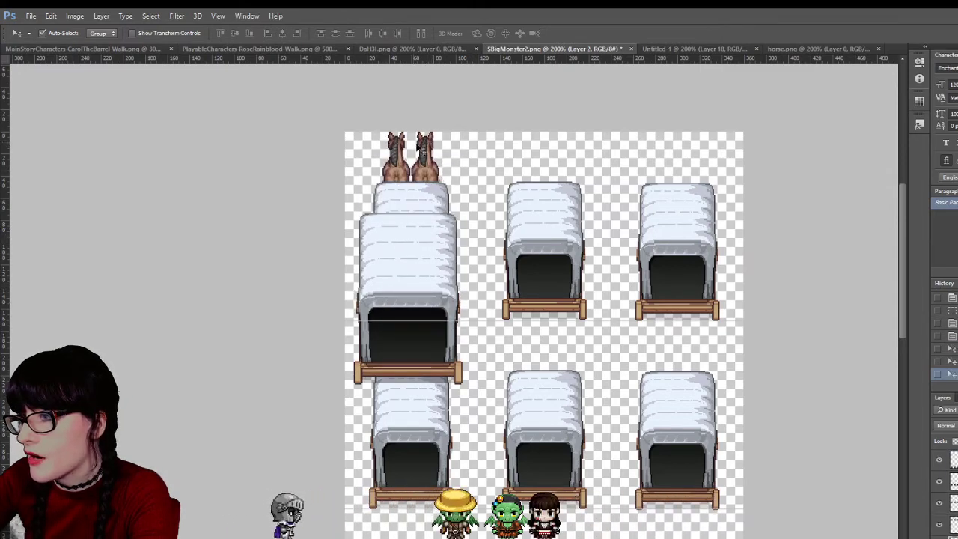
# Remove the top row's medium wagons and position the large wagon in the first frame, leaving the horses' heads showing above its canopy
pyautogui.click(413, 225)
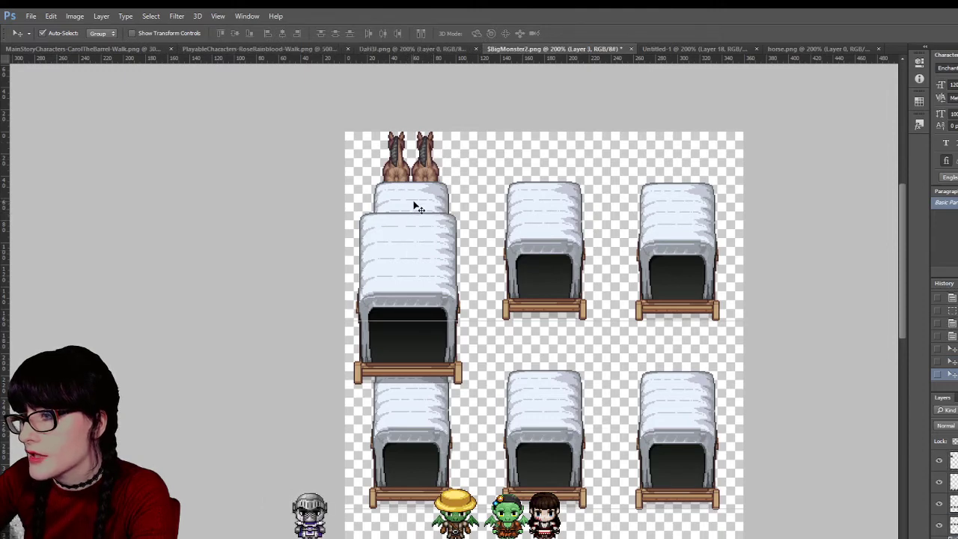
pyautogui.hotkey('ctrl', 'alt', 'z')
pyautogui.hotkey('ctrl', 'alt', 'z')
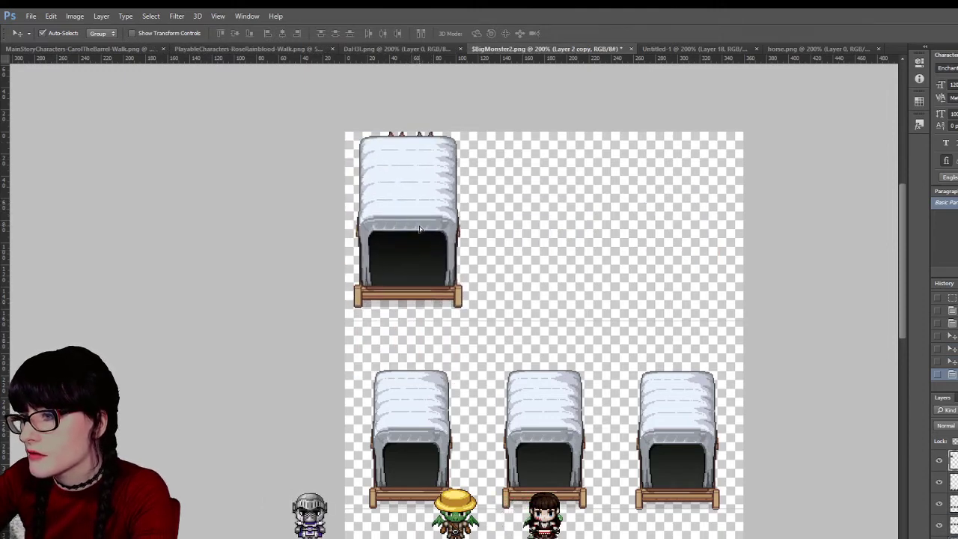
pyautogui.moveTo(420, 230); pyautogui.dragTo(423, 240)
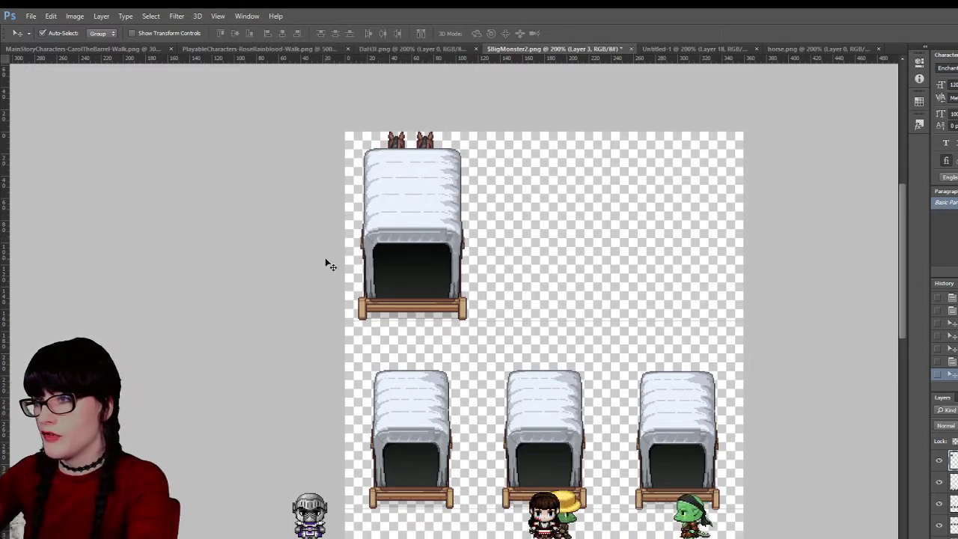
pyautogui.moveTo(384, 259)
pyautogui.mouseDown()
pyautogui.moveTo(386, 267)
pyautogui.moveTo(380, 261)
pyautogui.mouseUp()
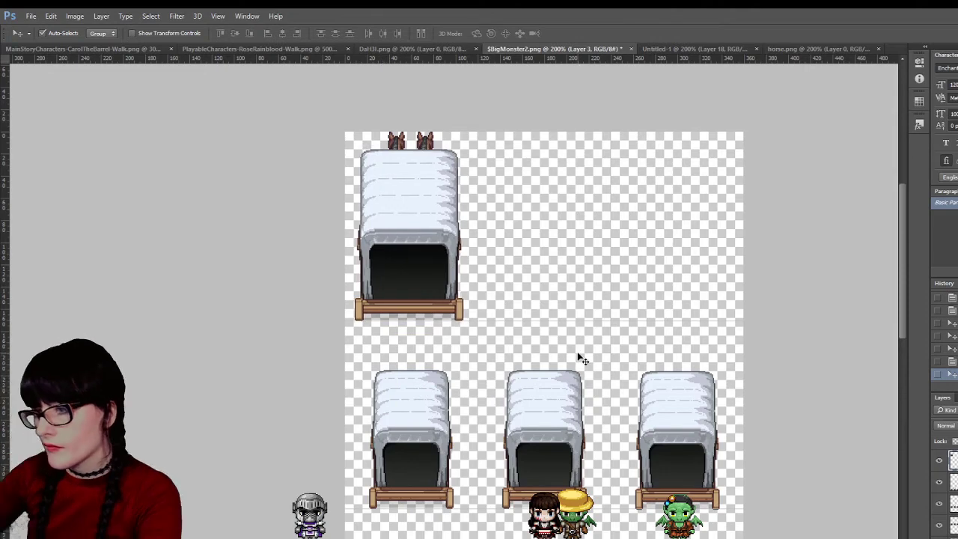
pyautogui.hotkey('ctrl', 'shift', 'z')
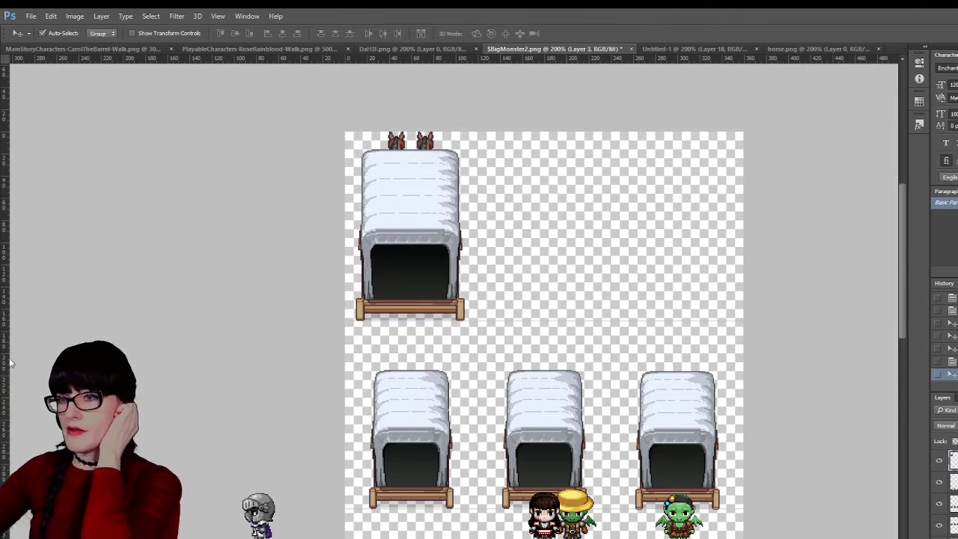
# Spread the two horses apart above the large wagon, nudging one right and the other left
pyautogui.press('z')
pyautogui.click(421, 166)
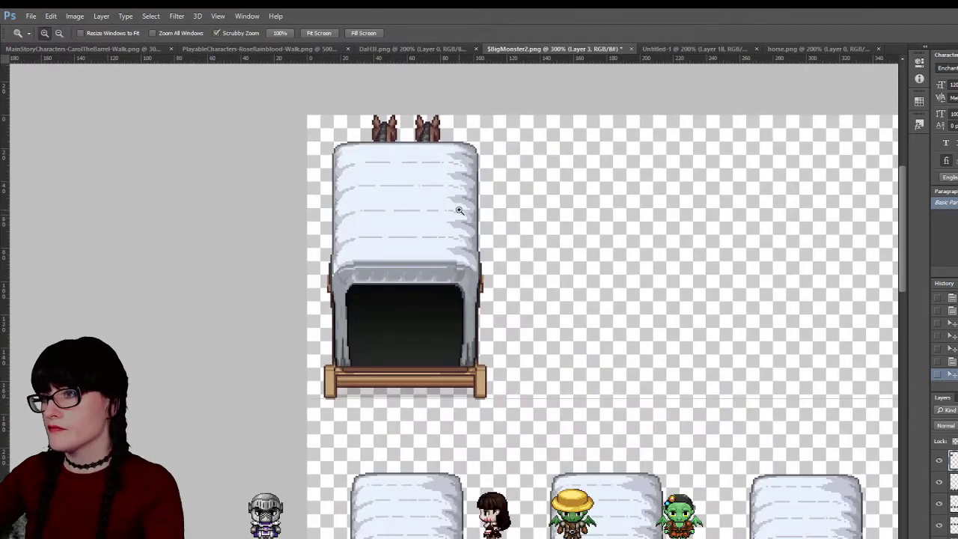
pyautogui.press('v')
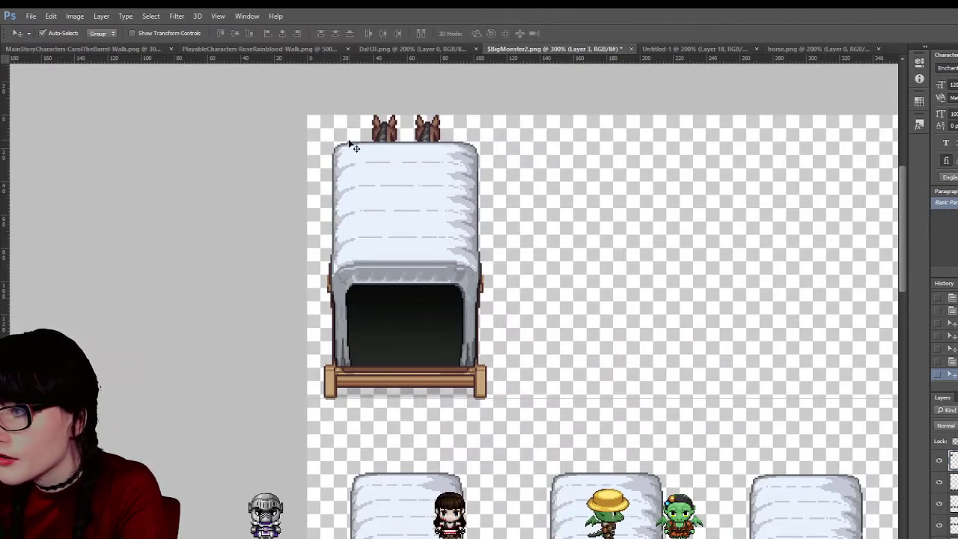
pyautogui.click(435, 136)
pyautogui.press('Right')
pyautogui.press('Right')
pyautogui.press('Right')
pyautogui.press('Right')
pyautogui.press('Right')
pyautogui.press('Right')
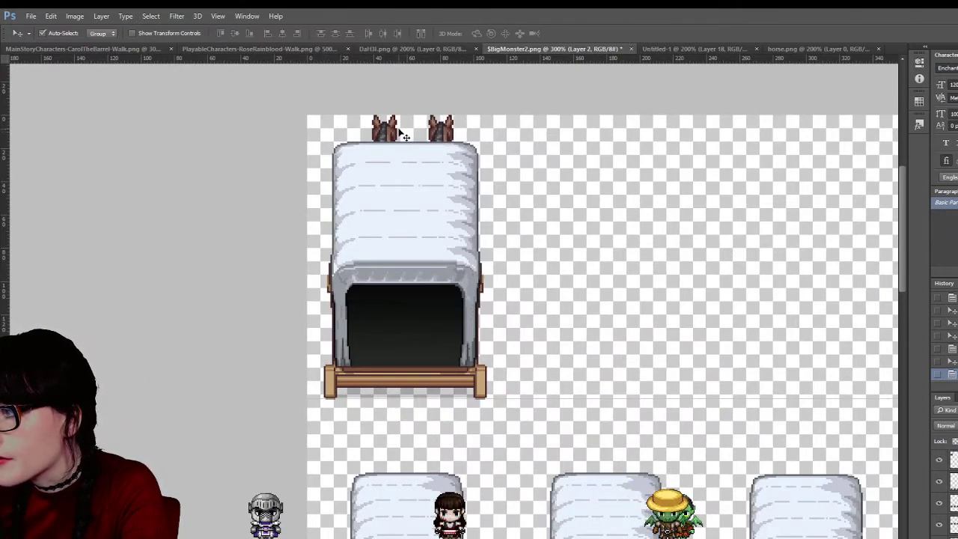
pyautogui.hotkey('alt', 'Left')
pyautogui.hotkey('alt', 'Left')
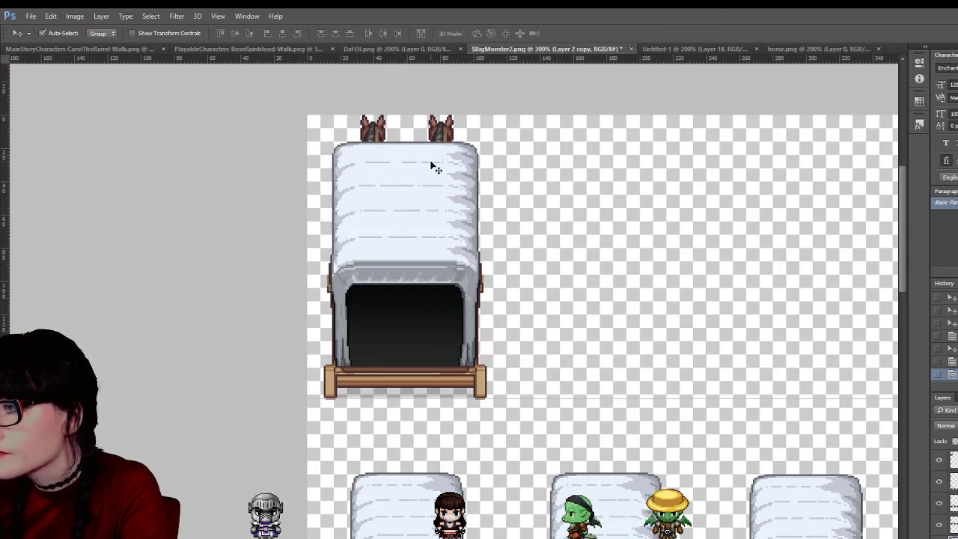
# Nudge the large wagon one pixel right and one pixel up beneath the horses
pyautogui.click(431, 166)
pyautogui.press('Right')
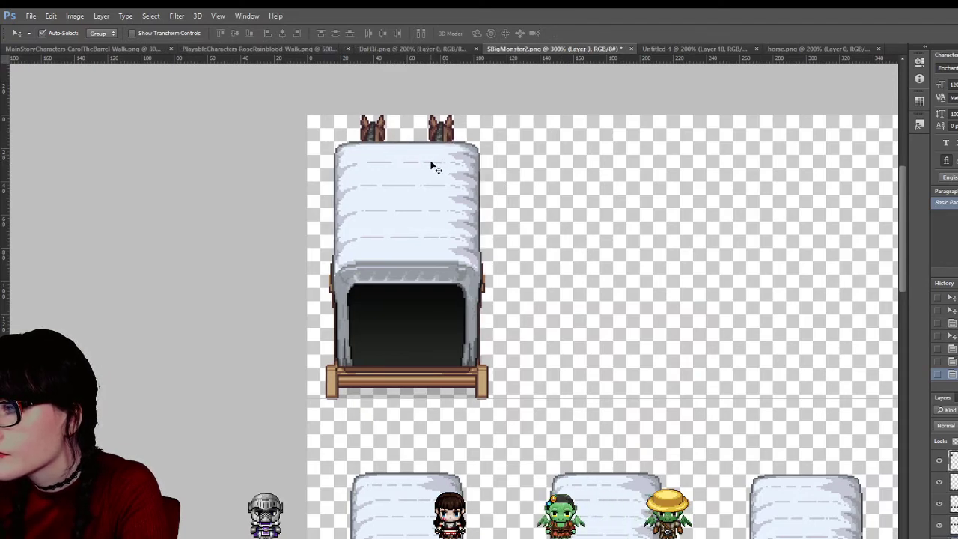
pyautogui.press('Up')
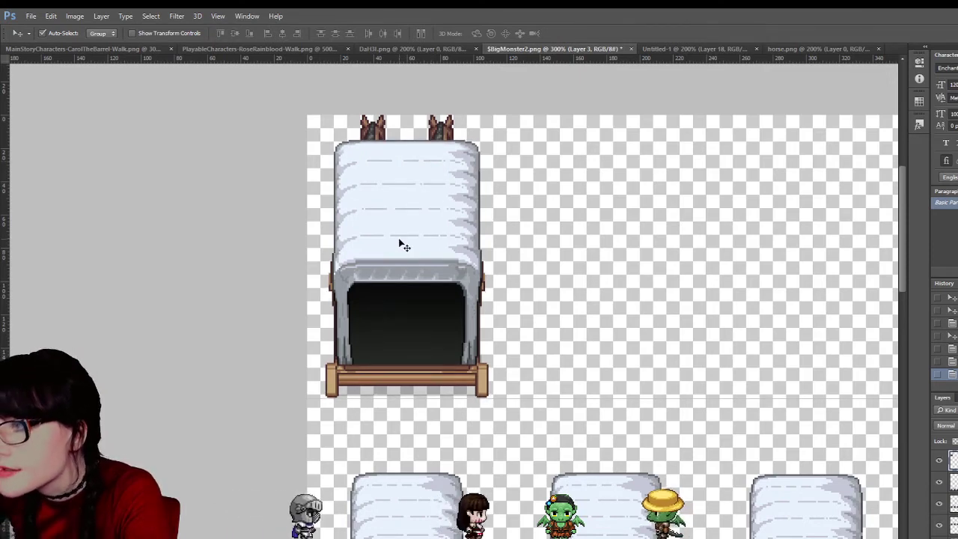
# Bring the two horses slightly closer together and check the sprite sheet at 100% and 200%
pyautogui.click(442, 137)
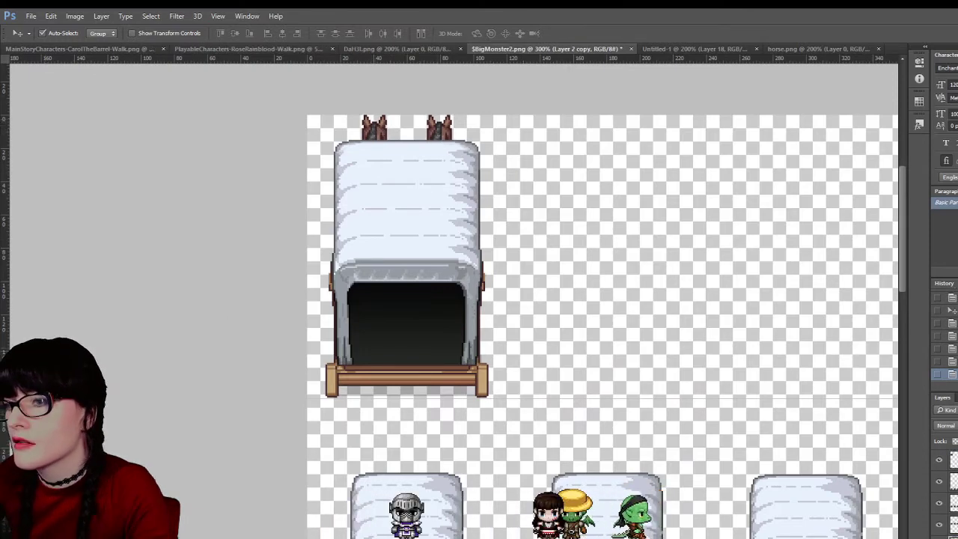
pyautogui.press('z')
pyautogui.keyDown('alt'); pyautogui.click(520, 291); pyautogui.keyUp('alt')
pyautogui.keyDown('alt'); pyautogui.click(519, 291); pyautogui.keyUp('alt')
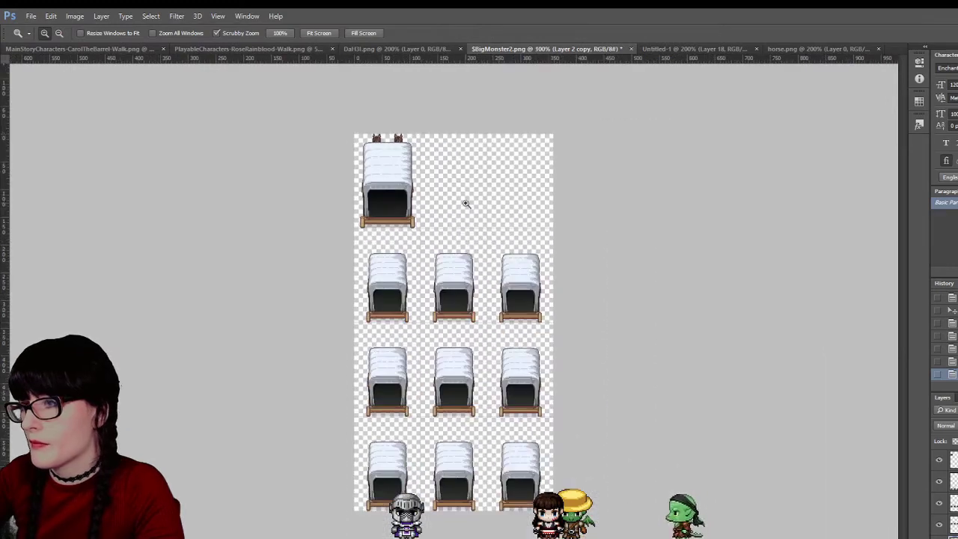
pyautogui.click(424, 163)
pyautogui.scroll(2, 424, 163)
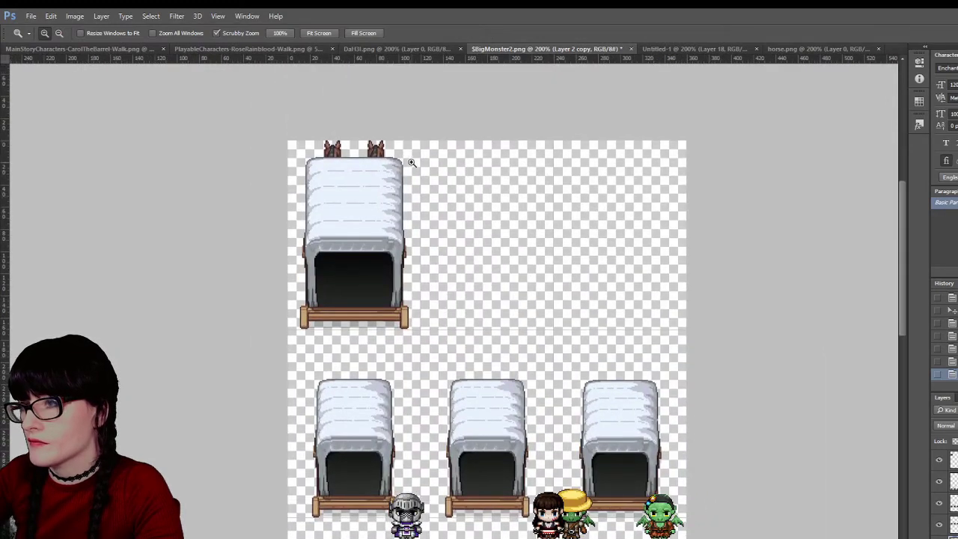
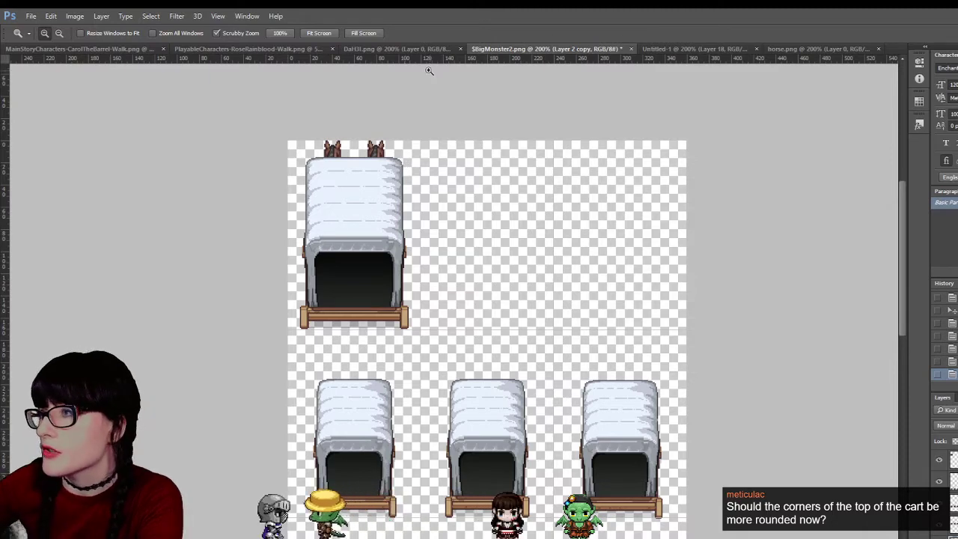
# Switch to the Untitled-1 wagon drawing and clear the selection around the large wagon
pyautogui.click(377, 48)
pyautogui.click(521, 49)
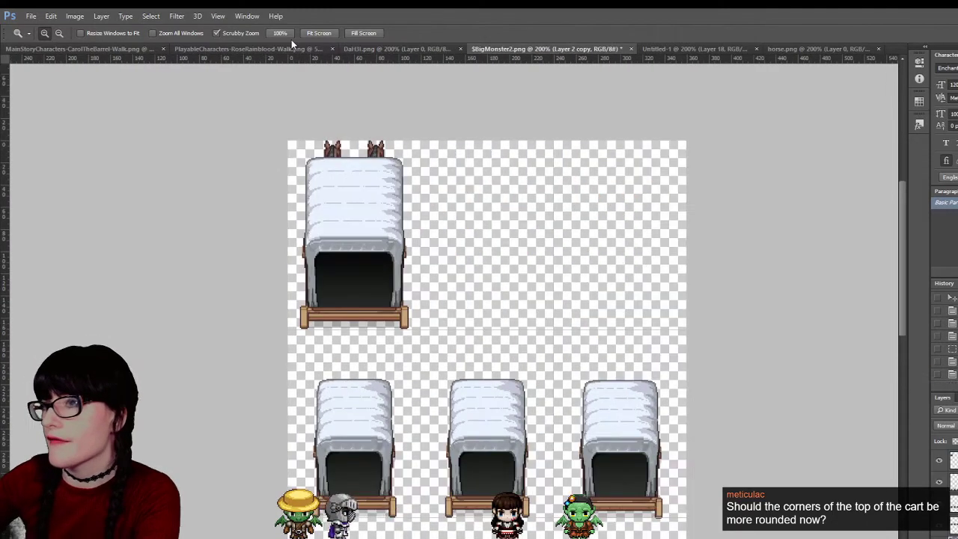
pyautogui.click(666, 48)
pyautogui.click(477, 173)
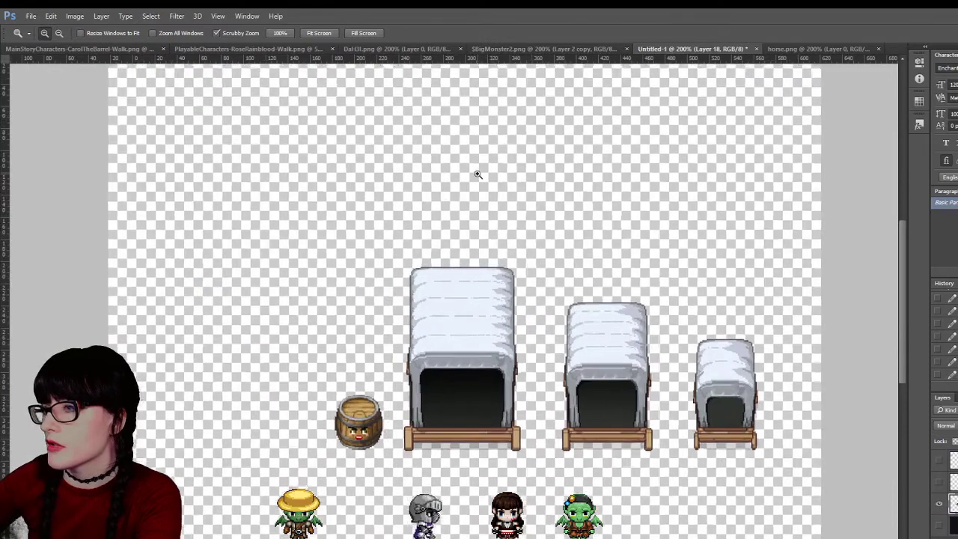
pyautogui.click(520, 311)
pyautogui.click(518, 308)
pyautogui.click(455, 298)
pyautogui.click(410, 302)
pyautogui.click(384, 305)
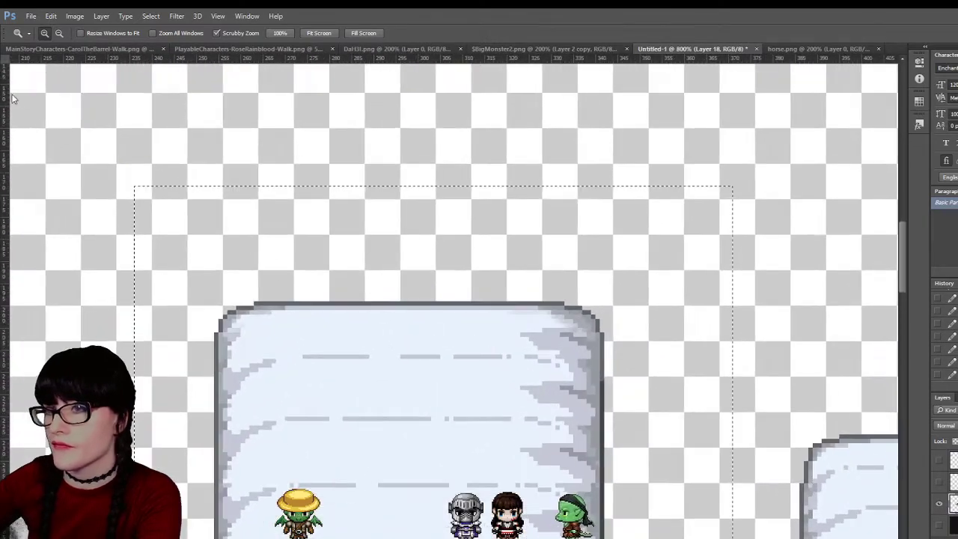
pyautogui.click(3, 95)
pyautogui.click(514, 209)
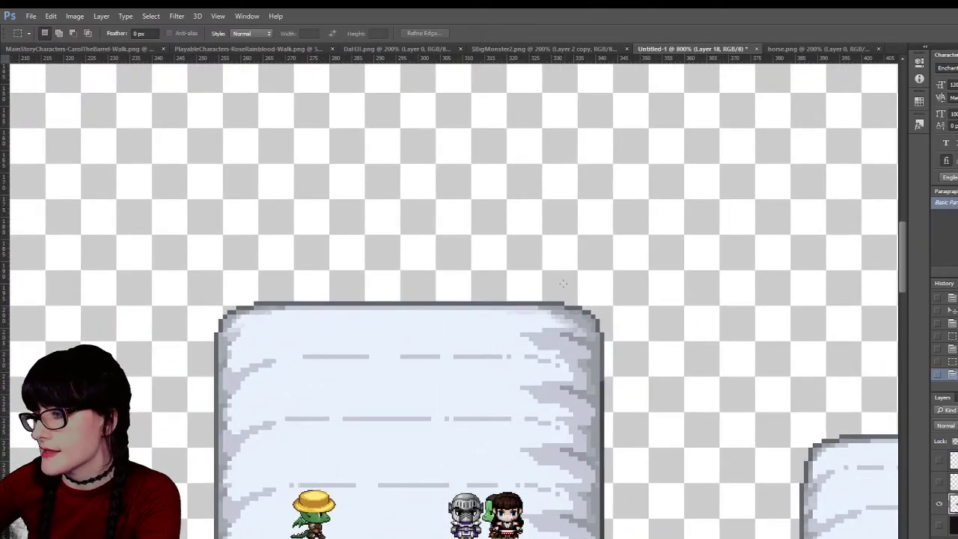
# Select the upper-right corner of the large wagon's canopy, shift it one pixel left, and deselect it
pyautogui.press('z')
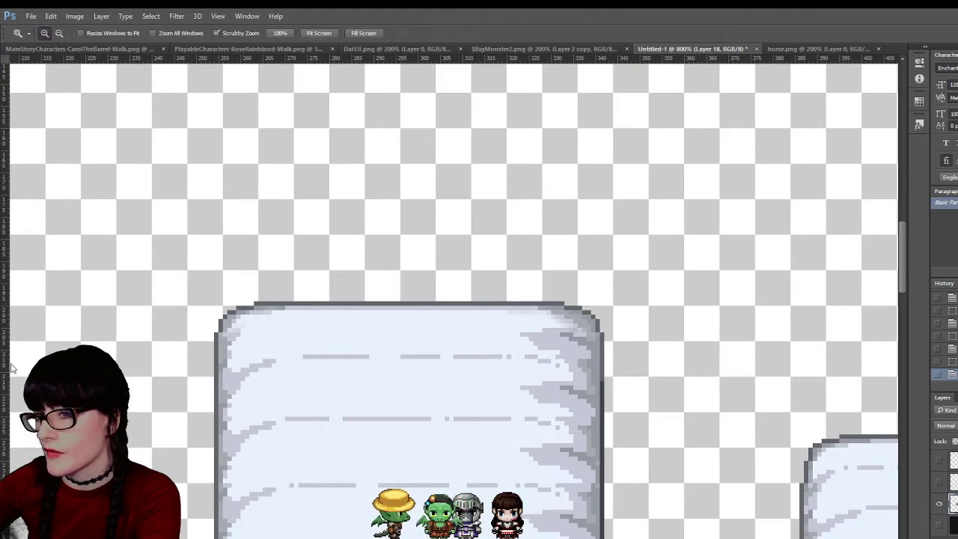
pyautogui.click(537, 365)
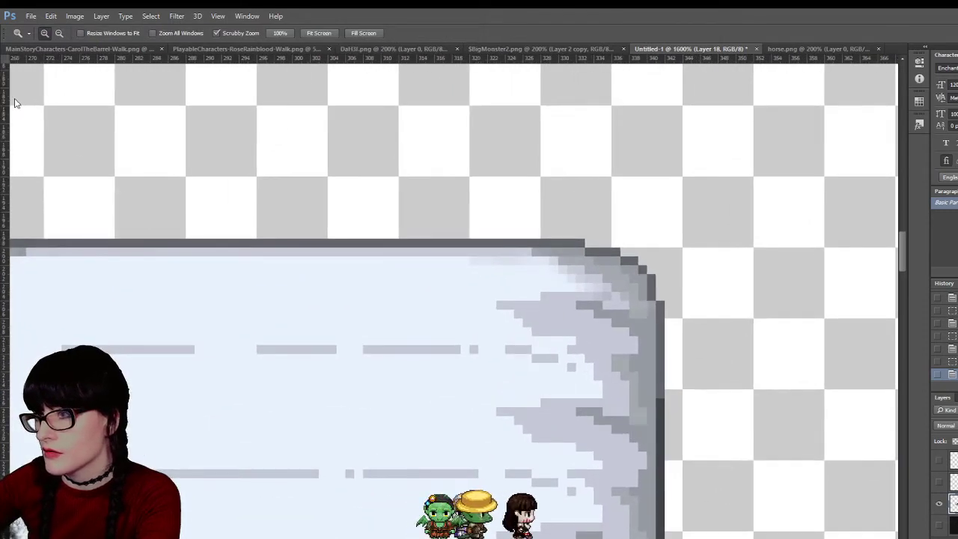
pyautogui.press('m')
pyautogui.moveTo(515, 213); pyautogui.dragTo(744, 335)
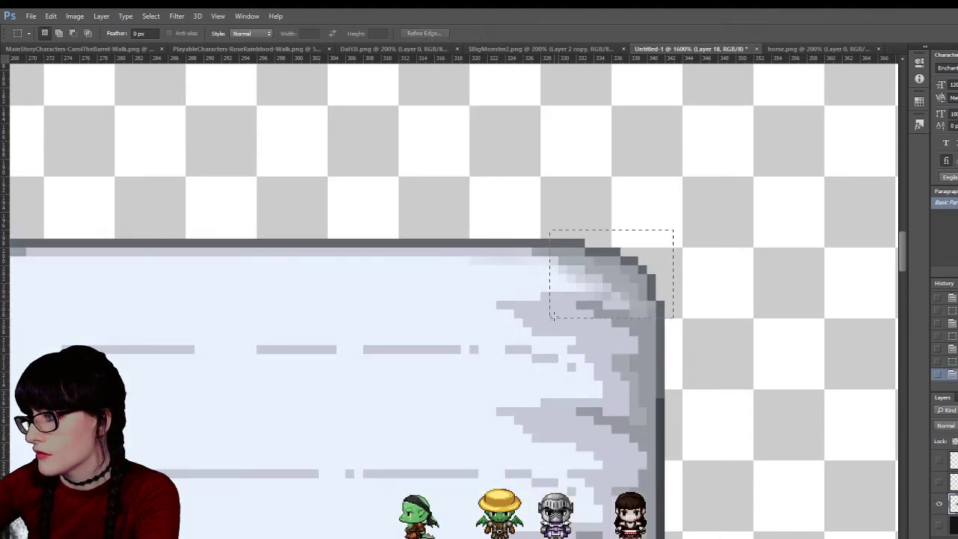
pyautogui.moveTo(536, 330); pyautogui.dragTo(528, 330)
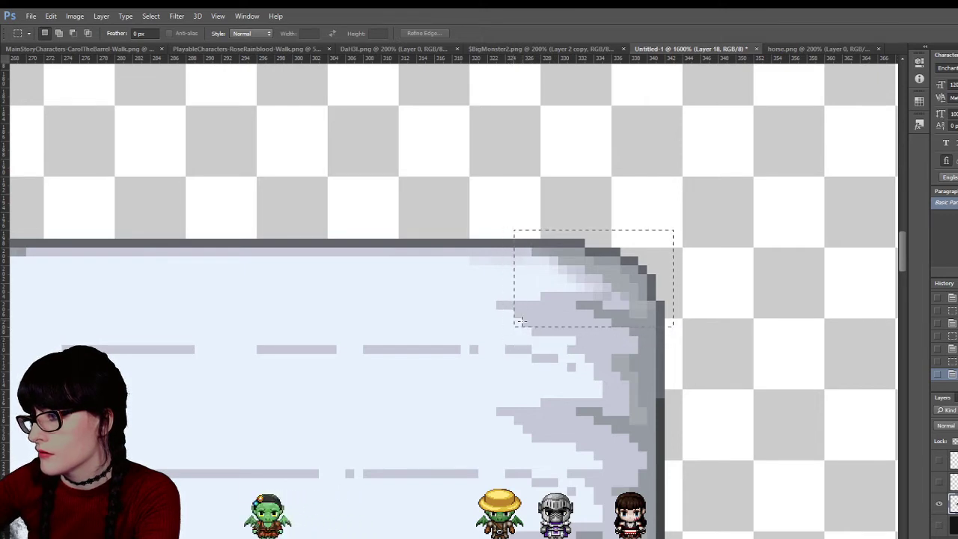
pyautogui.moveTo(520, 312); pyautogui.dragTo(516, 316)
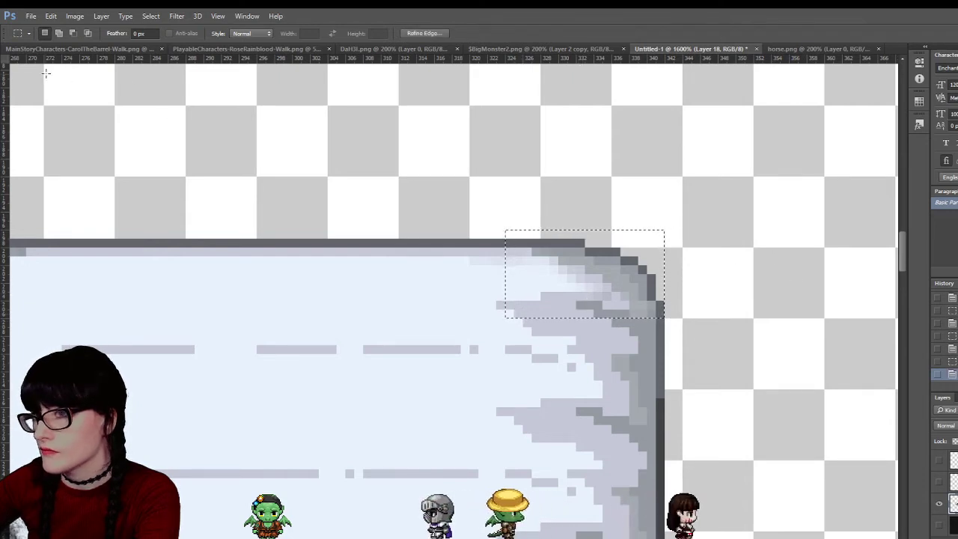
pyautogui.press('v')
pyautogui.press('Left')
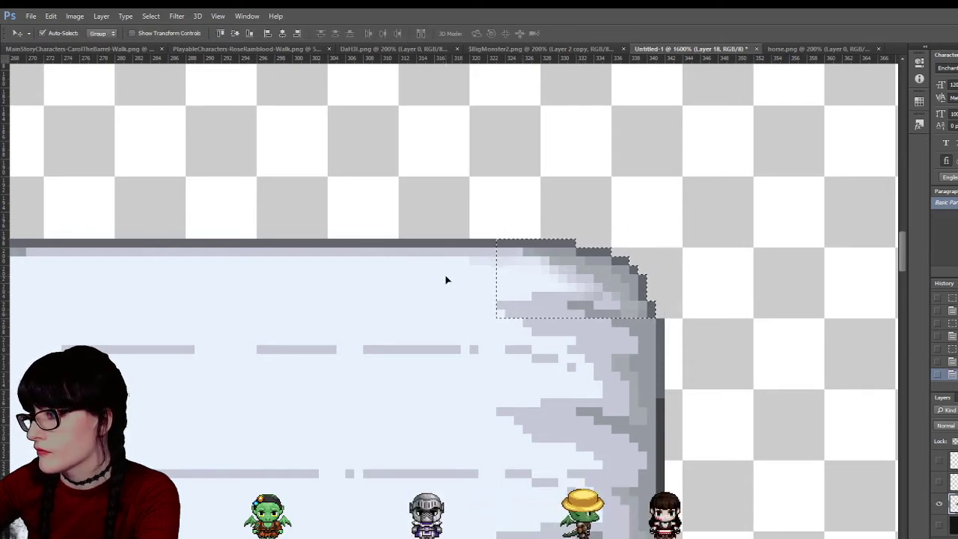
pyautogui.press('Down')
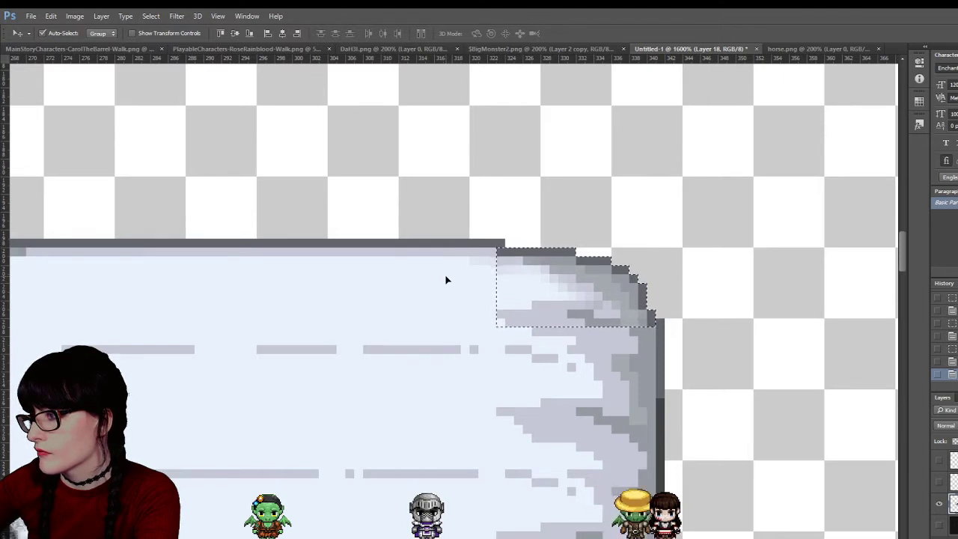
pyautogui.press('Up')
pyautogui.press('Right')
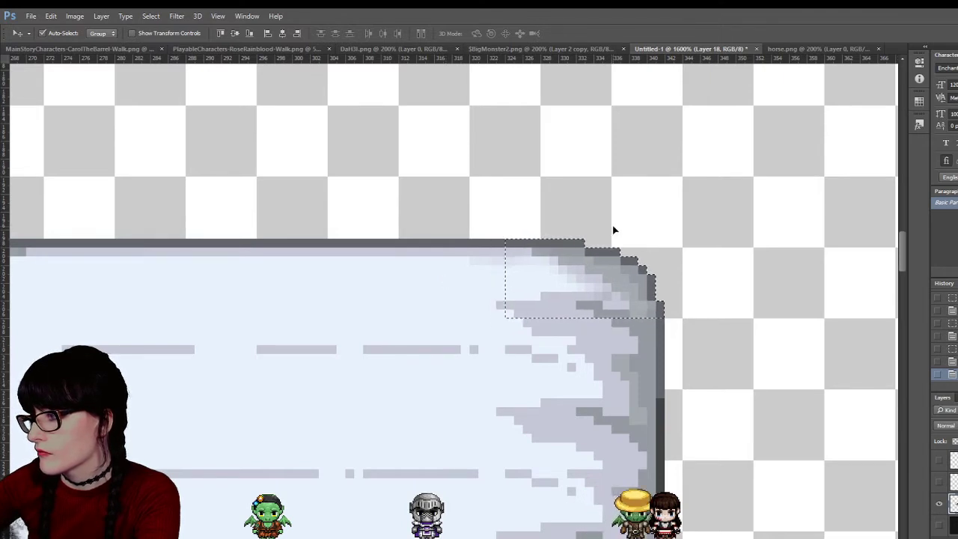
pyautogui.press('Left')
pyautogui.press('Right')
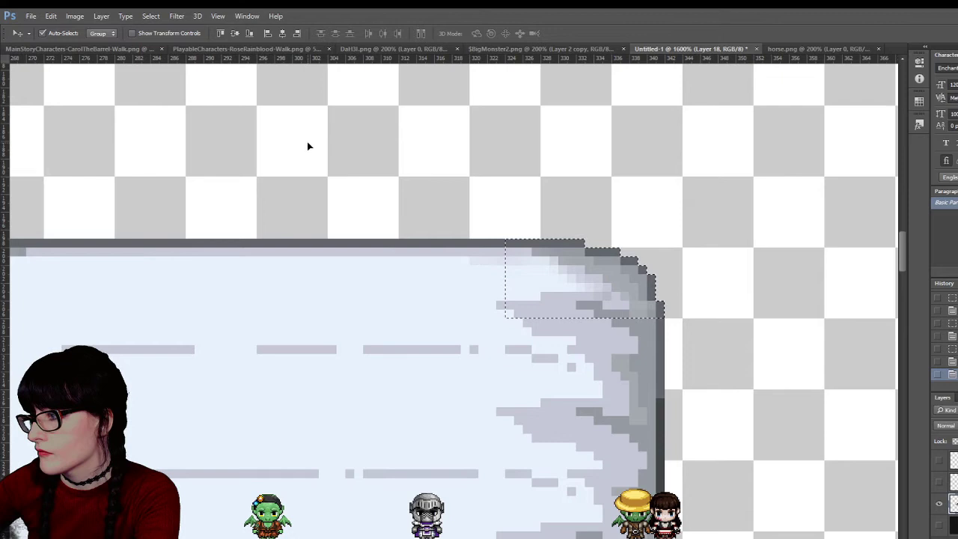
pyautogui.press('Left')
pyautogui.click(1, 98)
pyautogui.click(666, 250)
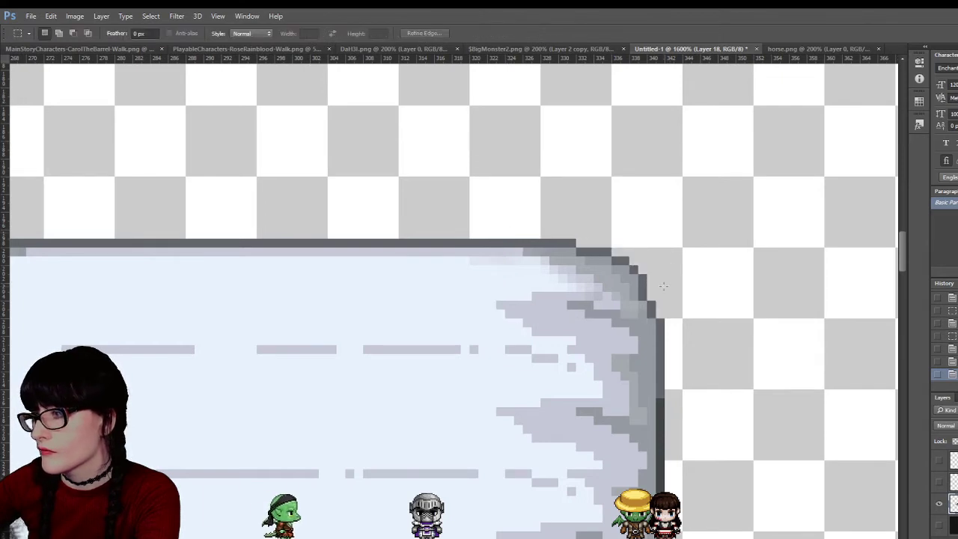
# Shift the topmost rows of the canopy's right corner another pixel left and compare the shape with its earlier history states
pyautogui.moveTo(505, 186); pyautogui.dragTo(664, 282)
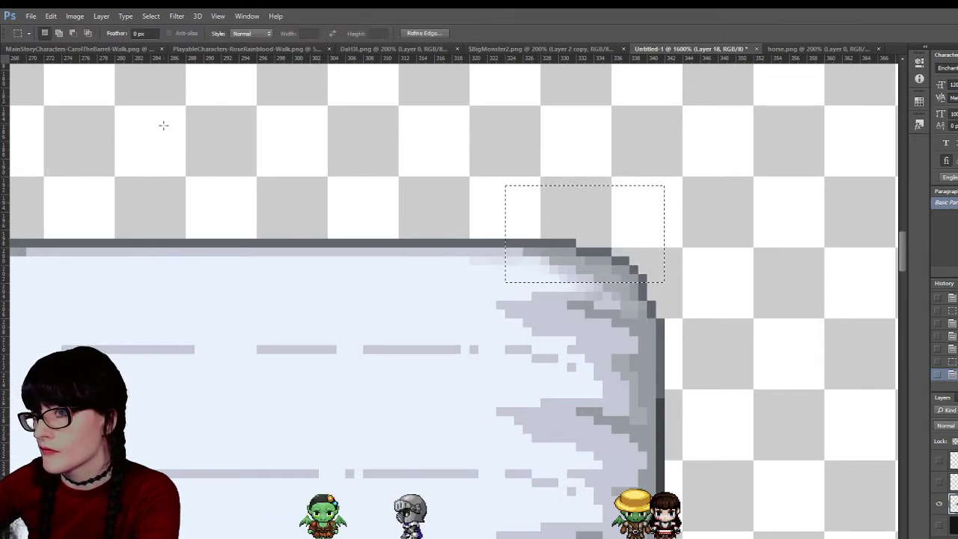
pyautogui.press('v')
pyautogui.press('Left')
pyautogui.press('m')
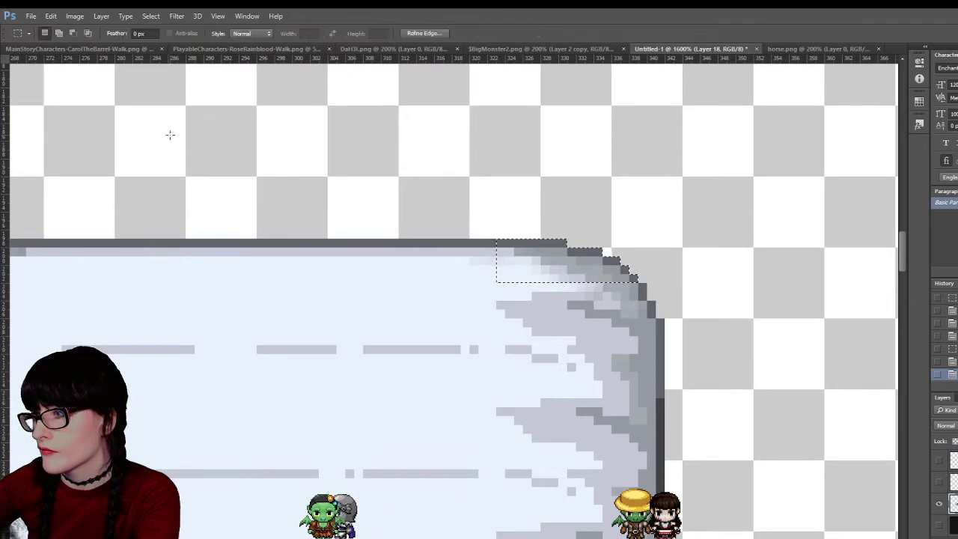
pyautogui.hotkey('ctrl', 'alt', 'z')
pyautogui.hotkey('ctrl', 'alt', 'z')
pyautogui.hotkey('ctrl', 'alt', 'z')
pyautogui.hotkey('ctrl', 'alt', 'z')
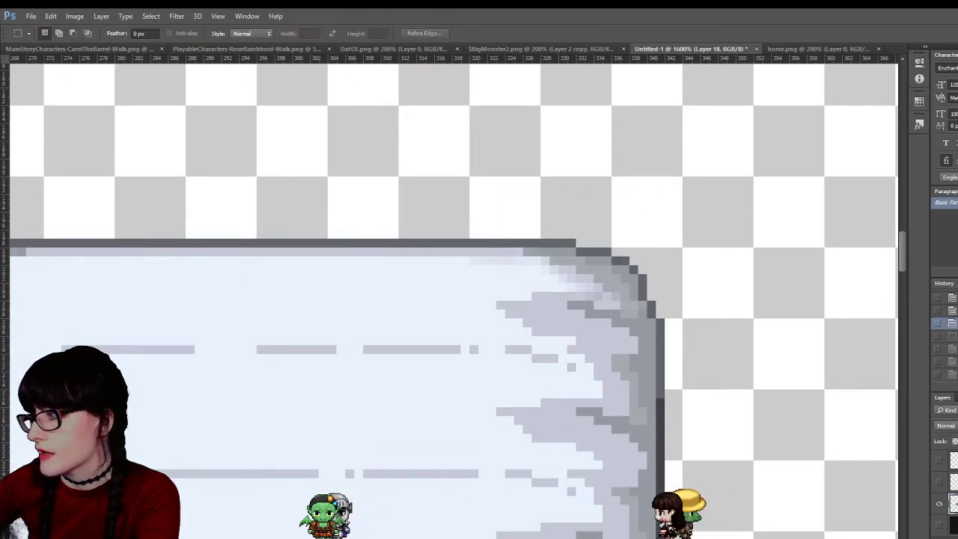
pyautogui.hotkey('ctrl', 'alt', 'z')
pyautogui.hotkey('ctrl', 'alt', 'z')
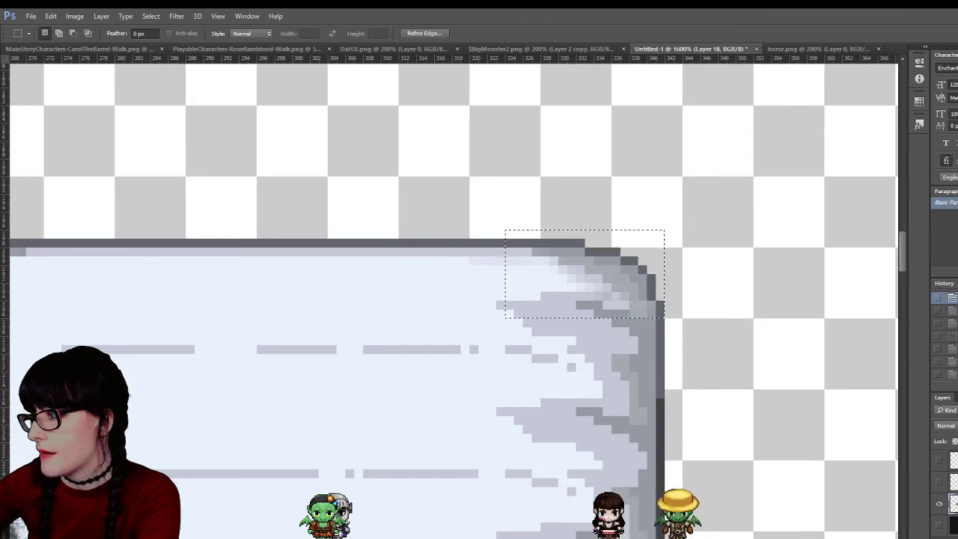
pyautogui.click(952, 374)
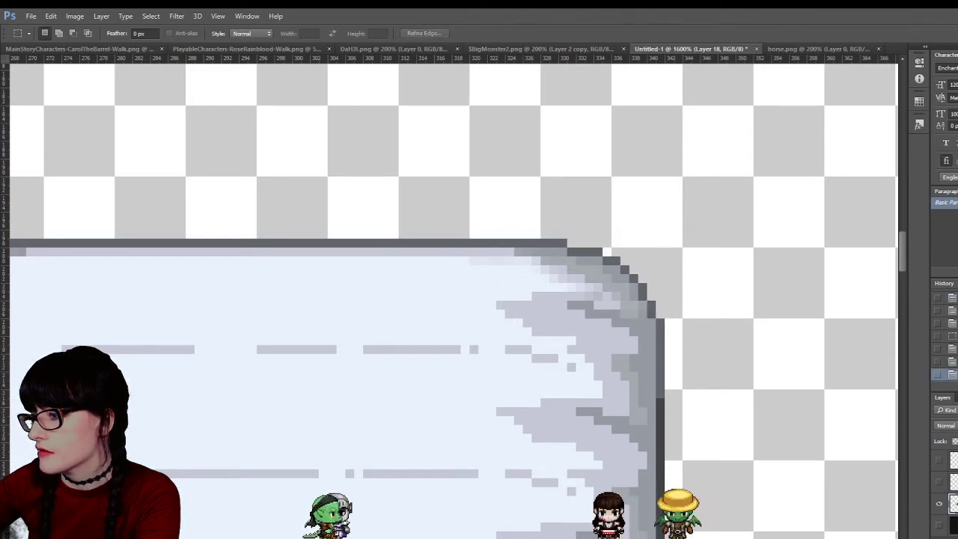
# Round the canopy's upper-left corner by shifting it one pixel right, with its topmost rows moved one pixel further
pyautogui.moveTo(460, 538); pyautogui.dragTo(418, 538)
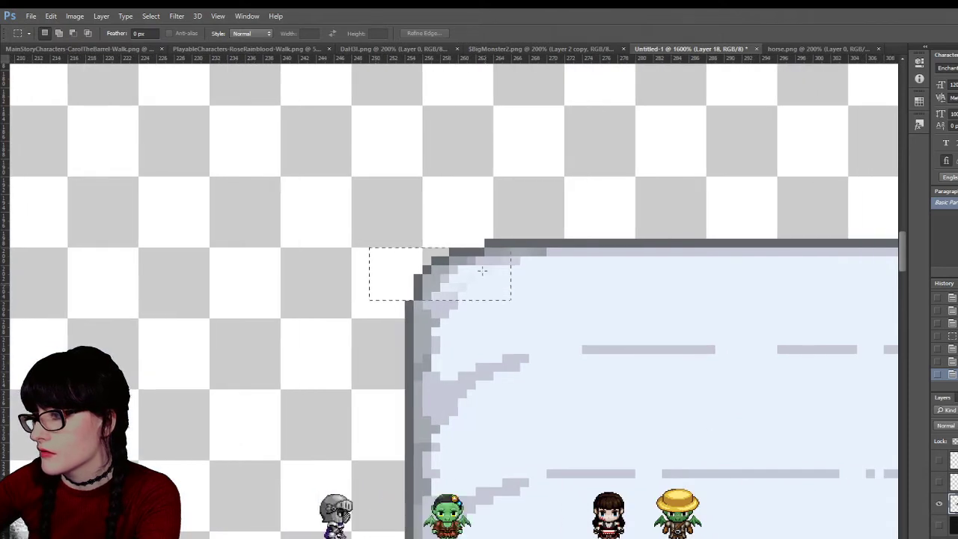
pyautogui.click(390, 244)
pyautogui.moveTo(549, 315); pyautogui.dragTo(542, 320)
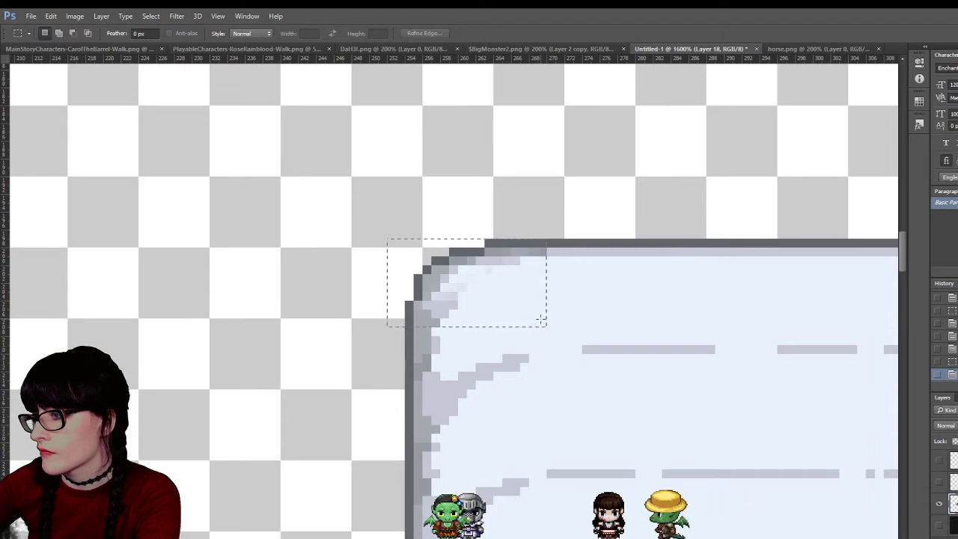
pyautogui.hotkey('ctrl', 'Right')
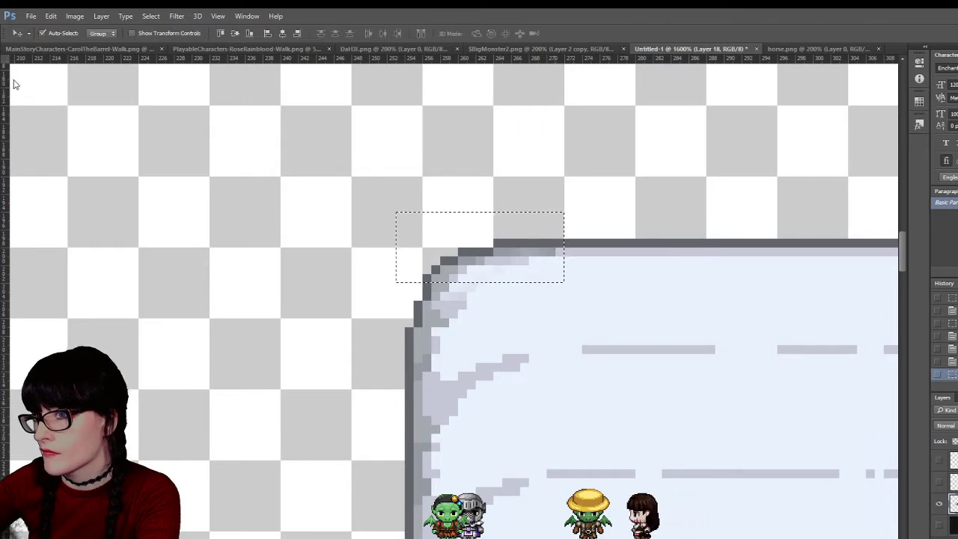
pyautogui.hotkey('ctrl', 'Right')
pyautogui.click(523, 211)
# Examine the large wagon's rounded canopy corners at 200% beside the medium and small wagons
pyautogui.press('z')
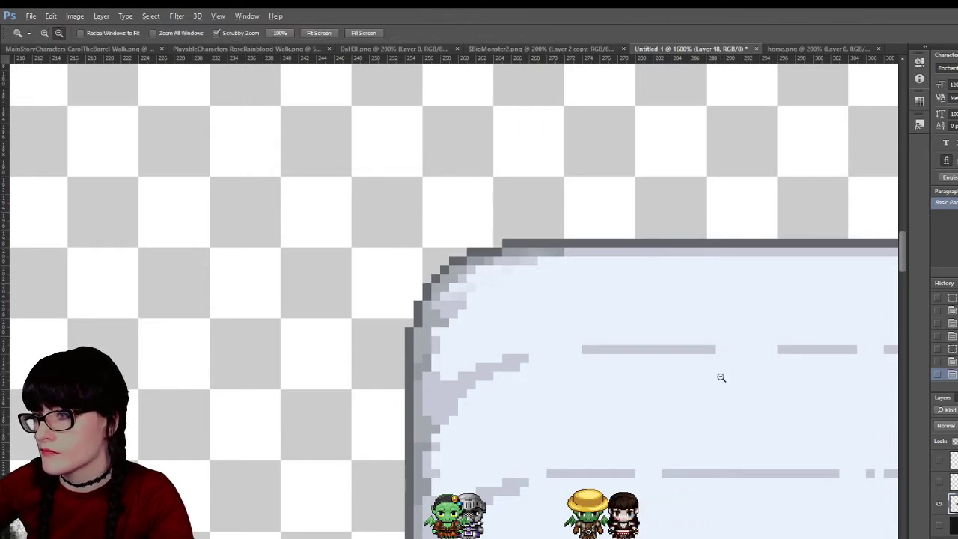
pyautogui.keyDown('alt'); pyautogui.click(723, 381); pyautogui.keyUp('alt')
pyautogui.keyDown('alt'); pyautogui.click(726, 386); pyautogui.keyUp('alt')
pyautogui.keyDown('alt'); pyautogui.click(724, 398); pyautogui.keyUp('alt')
pyautogui.keyDown('alt'); pyautogui.click(719, 419); pyautogui.keyUp('alt')
pyautogui.keyDown('alt'); pyautogui.click(717, 443); pyautogui.keyUp('alt')
pyautogui.scroll(-3, 625, 382)
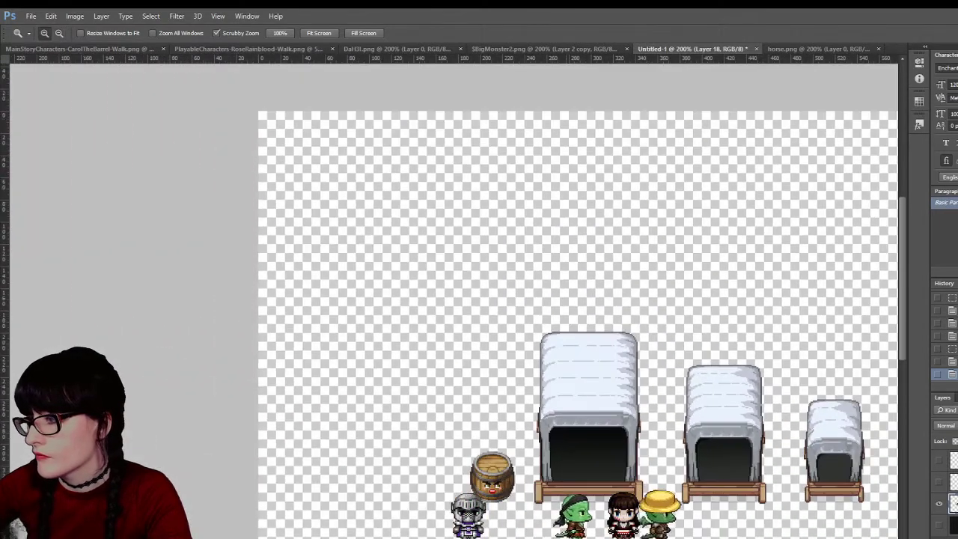
pyautogui.scroll(-2, 628, 404)
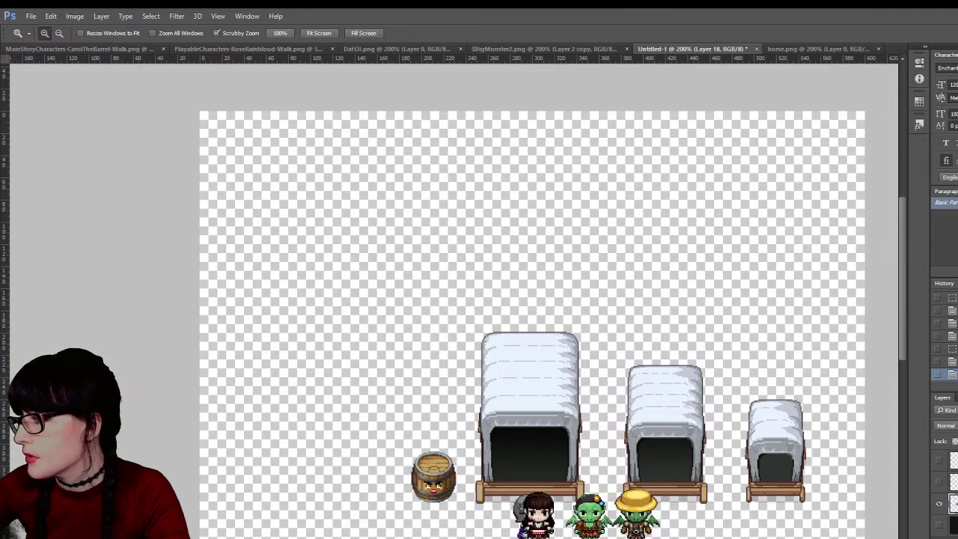
# Taper the top of the large canopy by shifting its upper-left section one pixel right and its upper-right section one pixel left
pyautogui.click(554, 380)
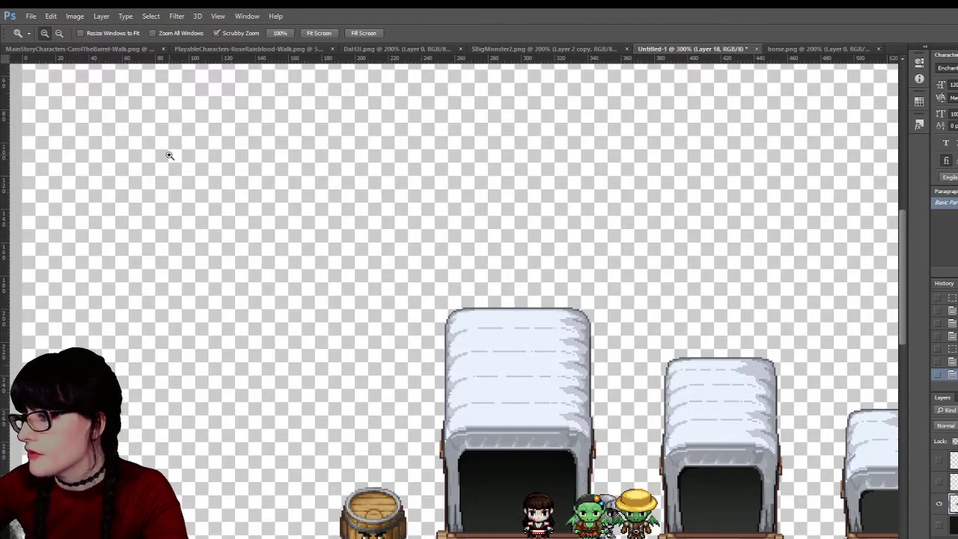
pyautogui.click(460, 403)
pyautogui.press('m')
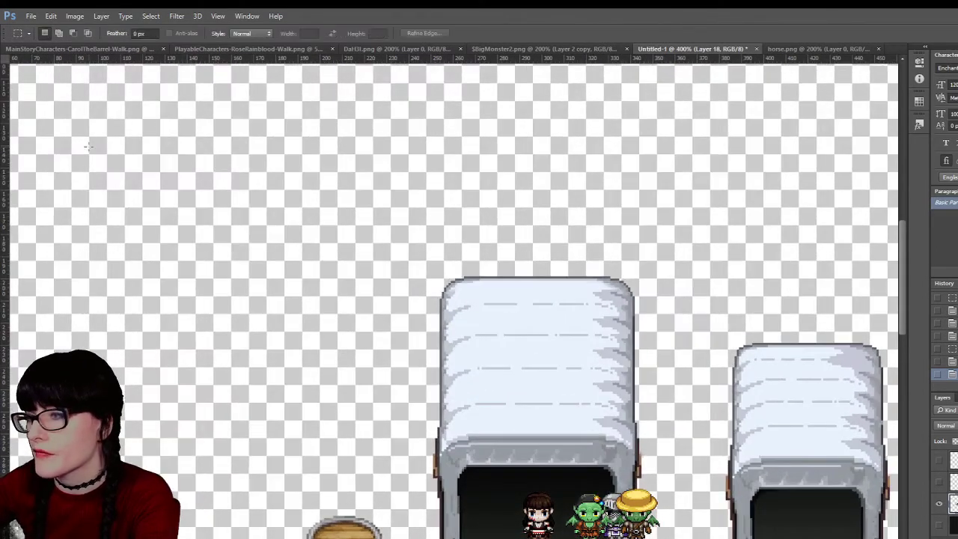
pyautogui.hscroll(3, 454, 299)
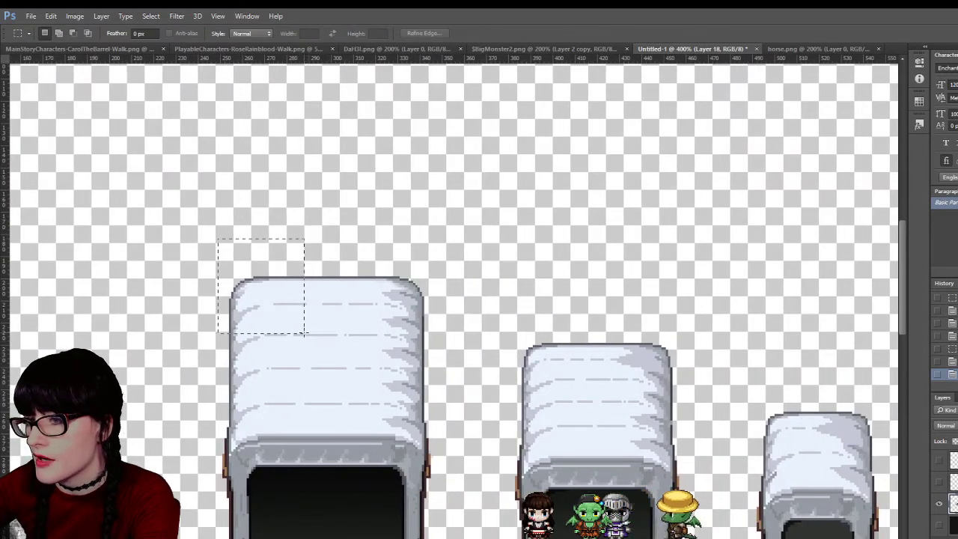
pyautogui.moveTo(304, 334); pyautogui.dragTo(305, 336)
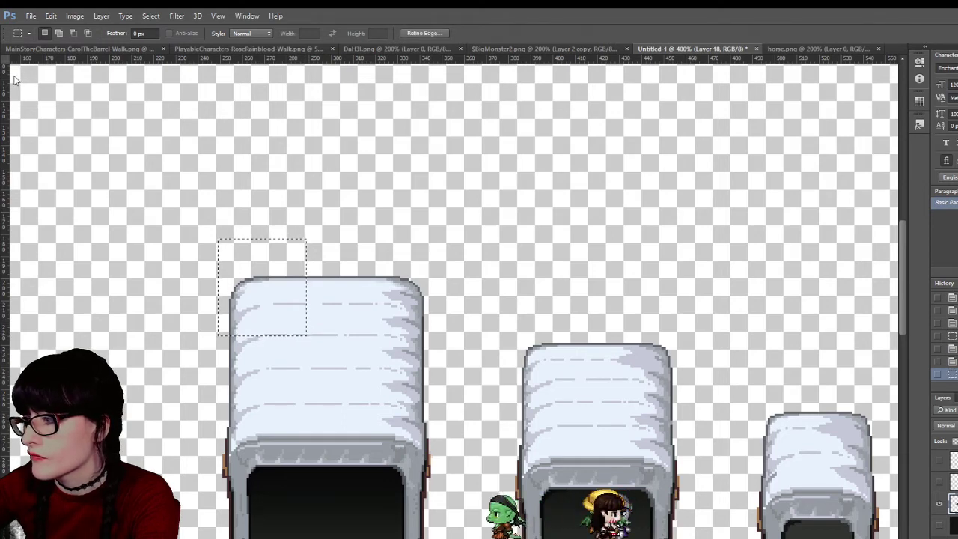
pyautogui.click(155, 222)
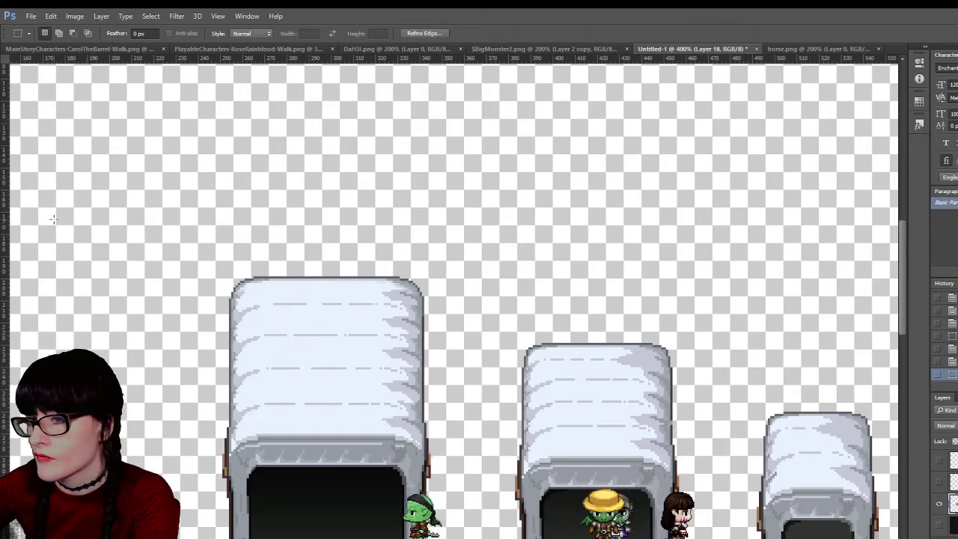
pyautogui.moveTo(126, 197); pyautogui.dragTo(141, 211)
pyautogui.moveTo(291, 331); pyautogui.dragTo(306, 333)
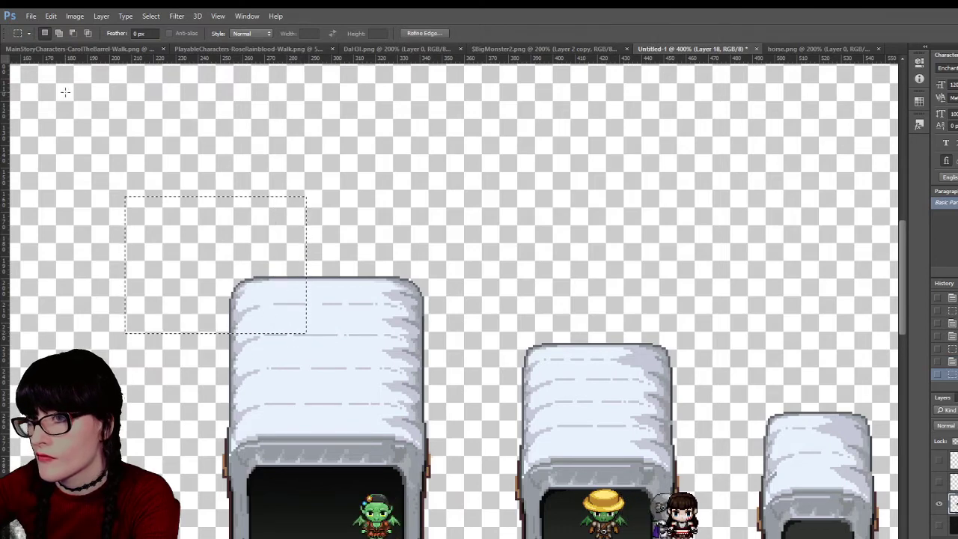
pyautogui.hotkey('ctrl', 'Right')
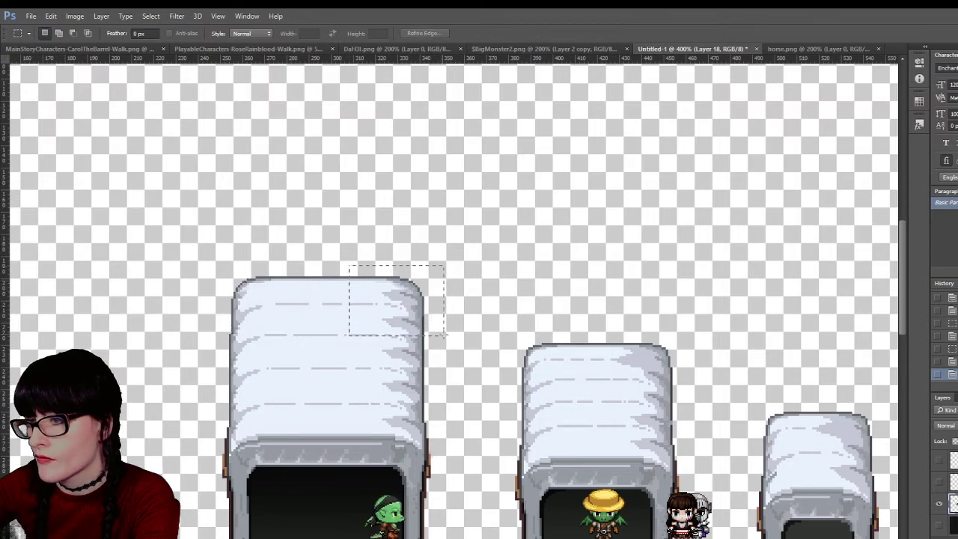
pyautogui.hotkey('ctrl', 'Left')
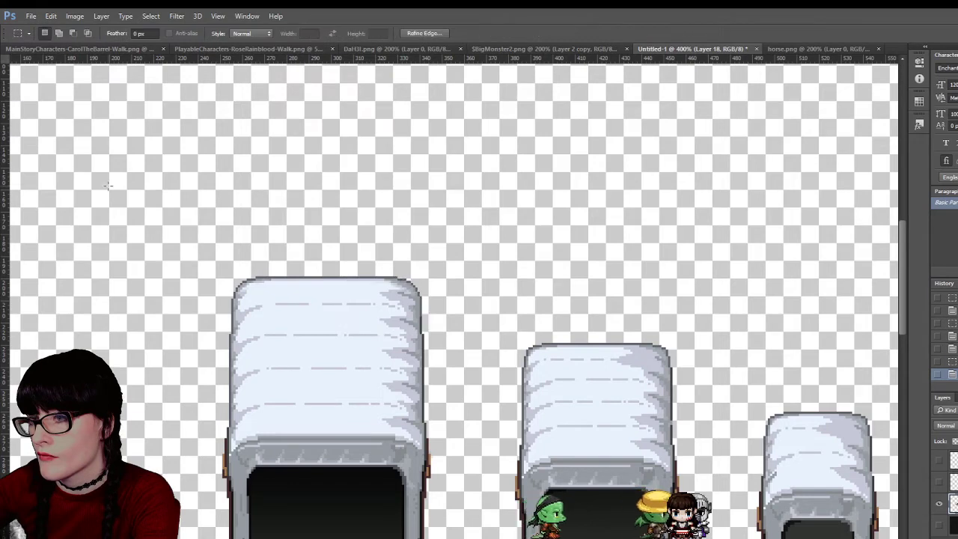
# Narrow the large canopy down to its third seam by shifting its left and right sections one pixel inward each
pyautogui.moveTo(135, 194); pyautogui.dragTo(304, 367)
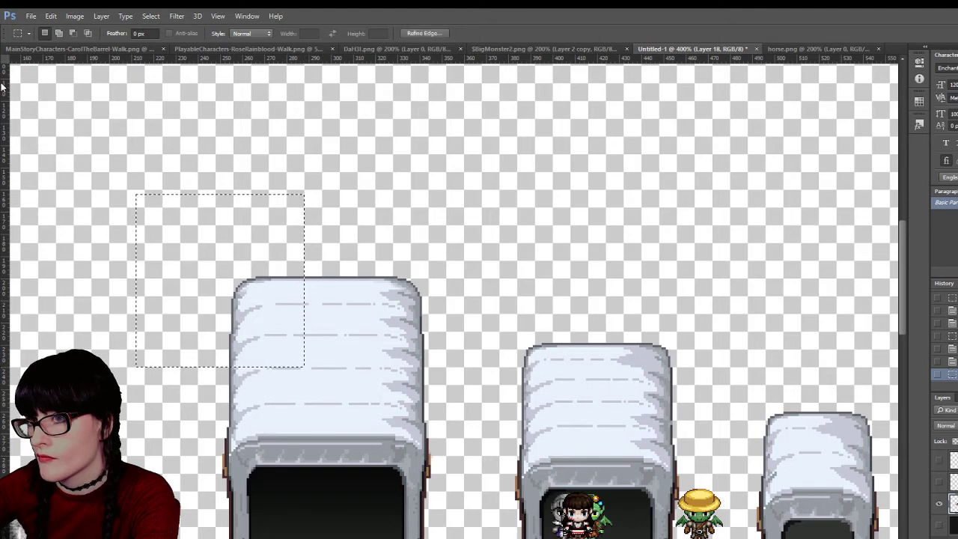
pyautogui.click(487, 288)
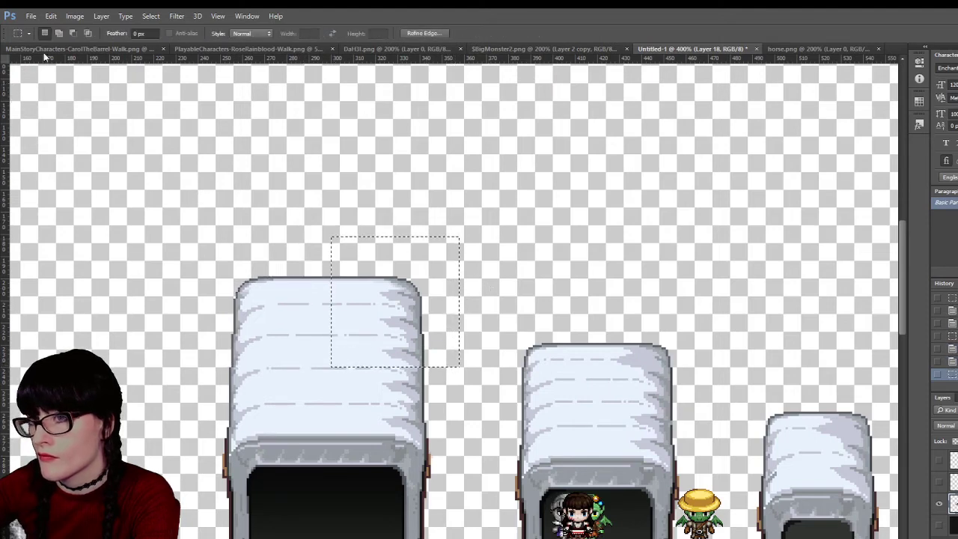
pyautogui.press('l')
pyautogui.click(336, 275)
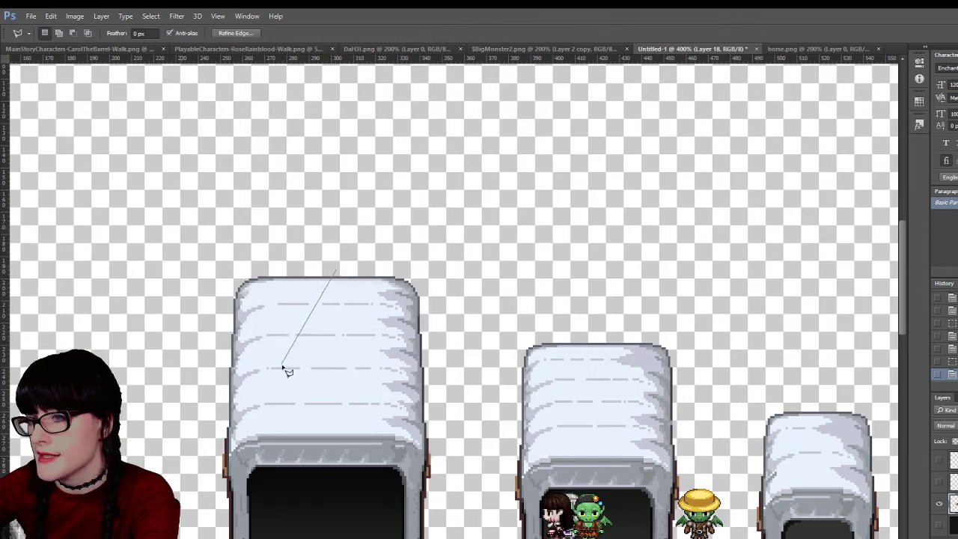
pyautogui.moveTo(217, 240)
pyautogui.mouseDown()
pyautogui.moveTo(15, 97)
pyautogui.moveTo(223, 265)
pyautogui.moveTo(334, 268)
pyautogui.mouseUp()
pyautogui.press('m')
# Try shifting the canopy's left and right halves, down to the fourth seam, one pixel left, and undo the shifts
pyautogui.moveTo(182, 180)
pyautogui.mouseDown()
pyautogui.moveTo(382, 419)
pyautogui.moveTo(338, 401)
pyautogui.mouseUp()
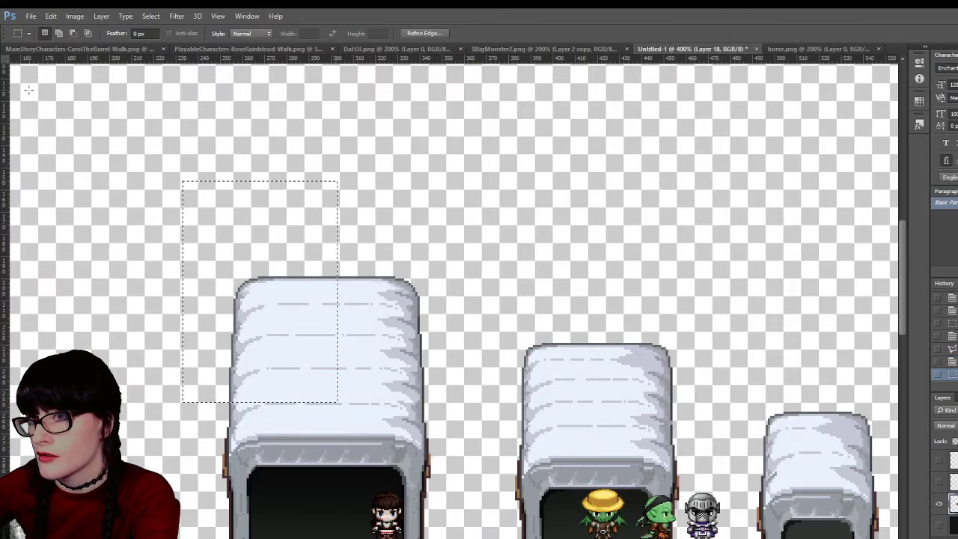
pyautogui.moveTo(287, 232); pyautogui.dragTo(462, 402)
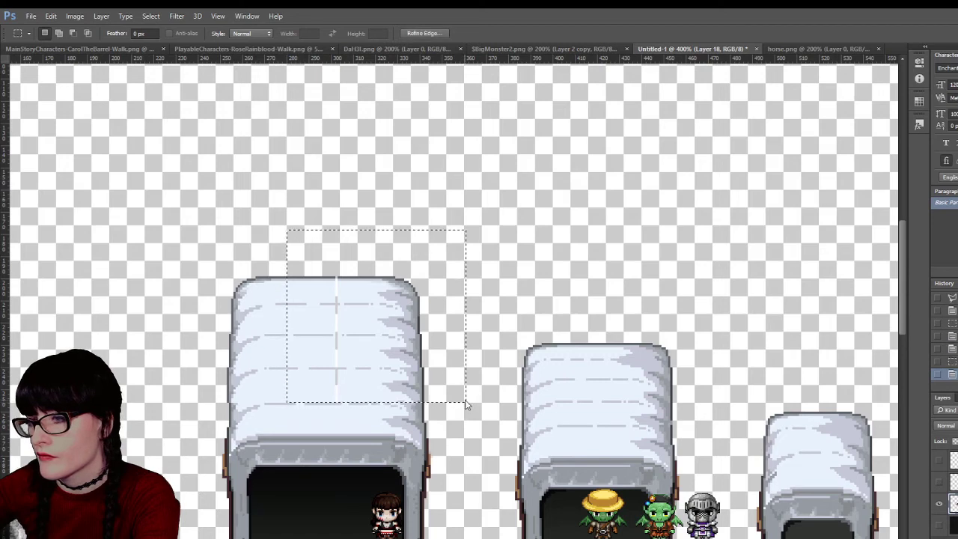
pyautogui.hotkey('ctrl', 'Left')
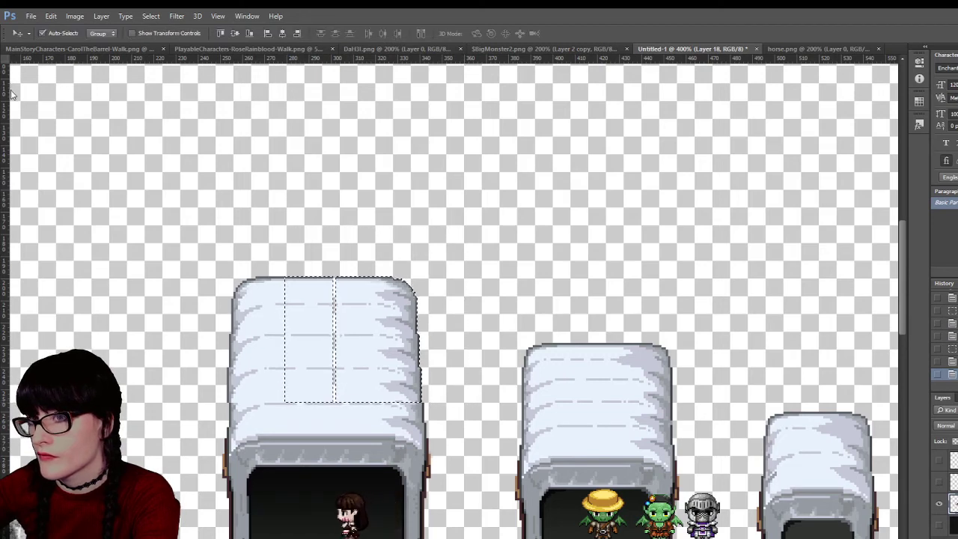
pyautogui.click(488, 336)
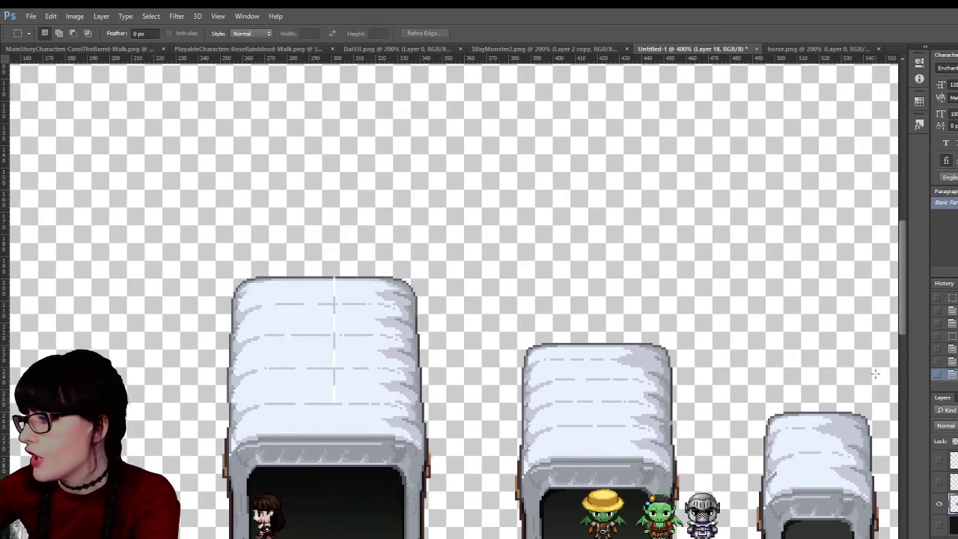
pyautogui.hotkey('ctrl', 'alt', 'z')
pyautogui.hotkey('ctrl', 'alt', 'z')
pyautogui.hotkey('ctrl', 'alt', 'z')
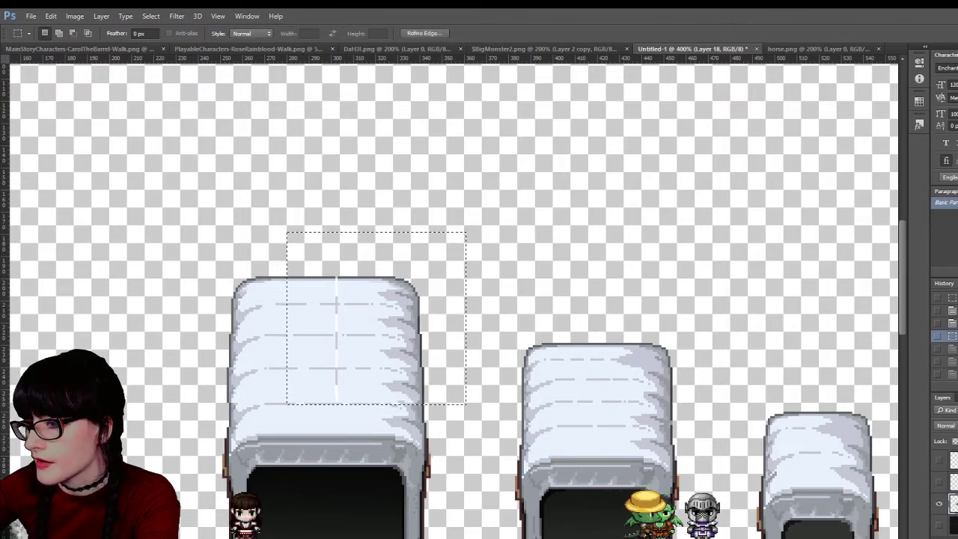
pyautogui.hotkey('ctrl', 'alt', 'z')
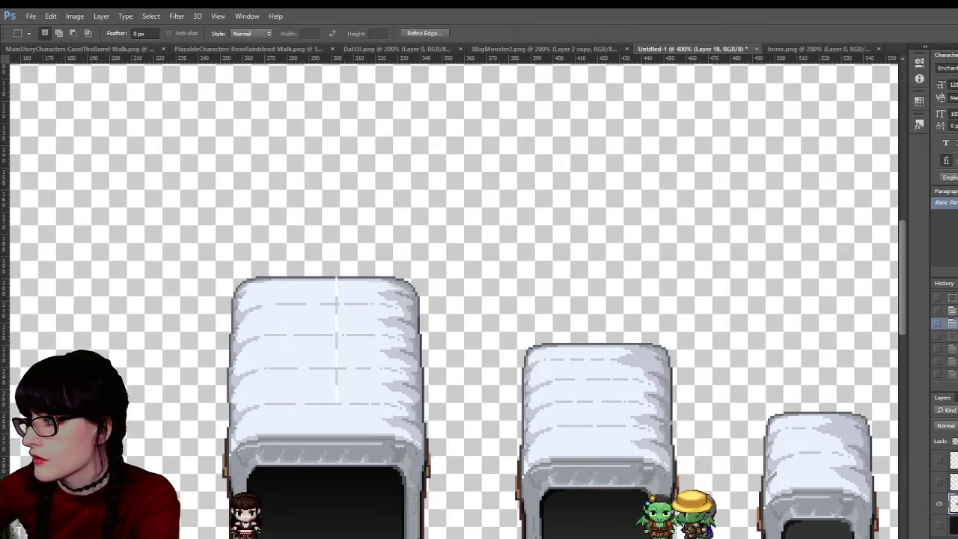
pyautogui.hotkey('ctrl', 'alt', 'z')
pyautogui.hotkey('ctrl', 'alt', 'z')
# Shift the canopy's left half one pixel right, and move the rows above the first seam one pixel inward at both corners
pyautogui.hotkey('ctrl', 'shift', 'z')
pyautogui.hotkey('ctrl', 'shift', 'z')
pyautogui.hotkey('ctrl', 'shift', 'z')
pyautogui.hotkey('ctrl', 'shift', 'z')
pyautogui.hotkey('ctrl', 'shift', 'z')
pyautogui.hotkey('ctrl', 'shift', 'z')
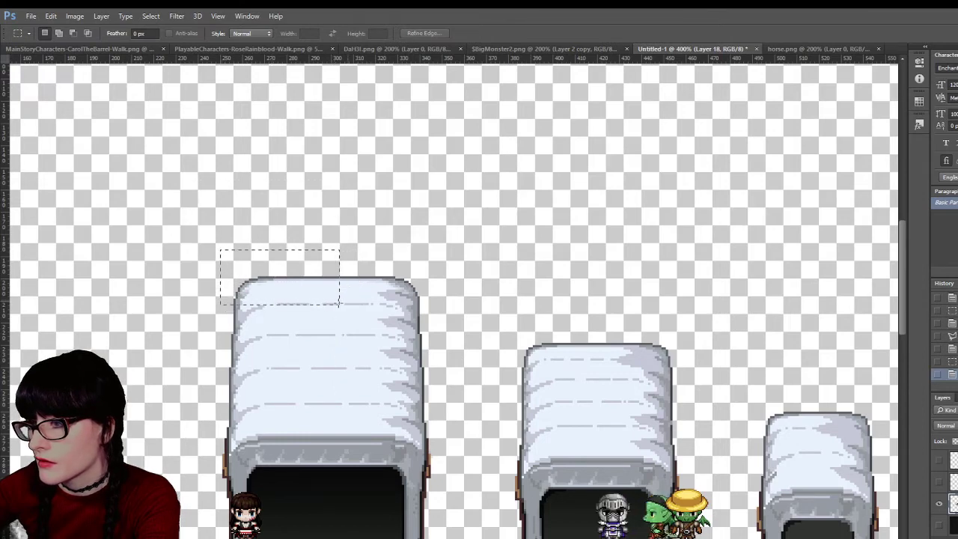
pyautogui.moveTo(337, 303); pyautogui.dragTo(338, 303)
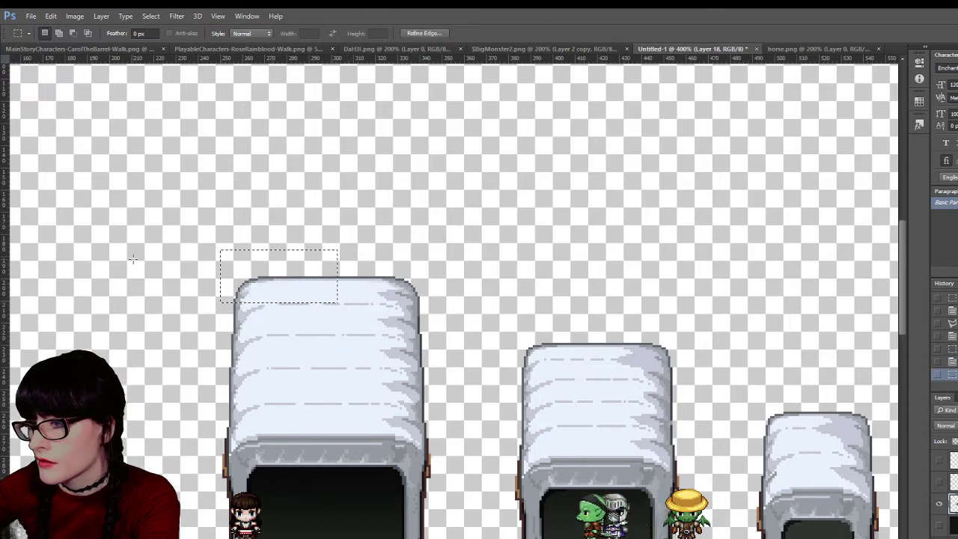
pyautogui.click(261, 251)
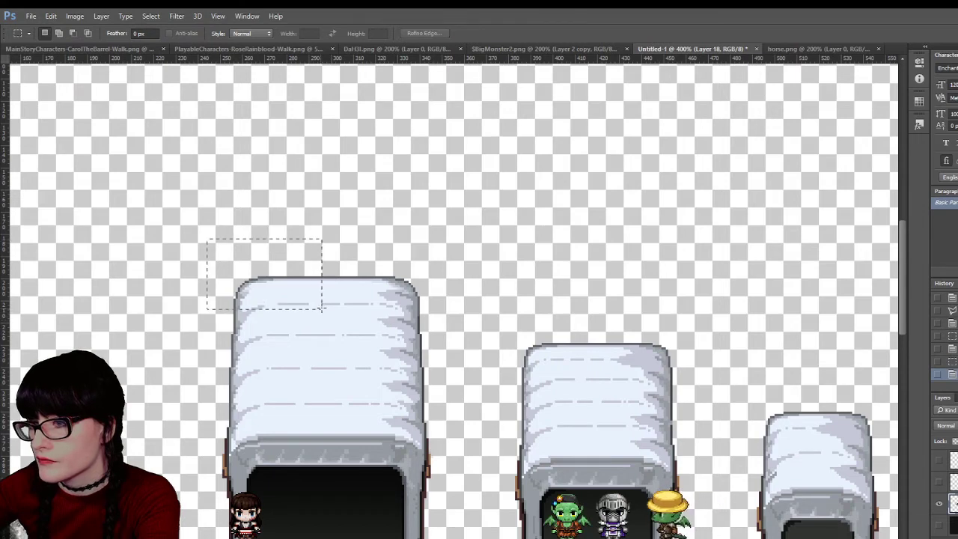
pyautogui.moveTo(322, 307); pyautogui.dragTo(326, 306)
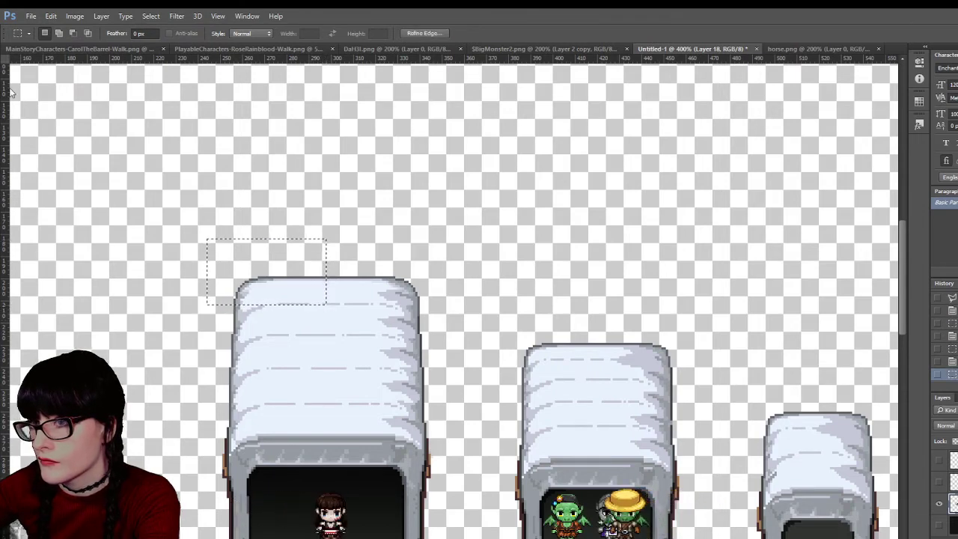
pyautogui.hotkey('ctrl', 'Right')
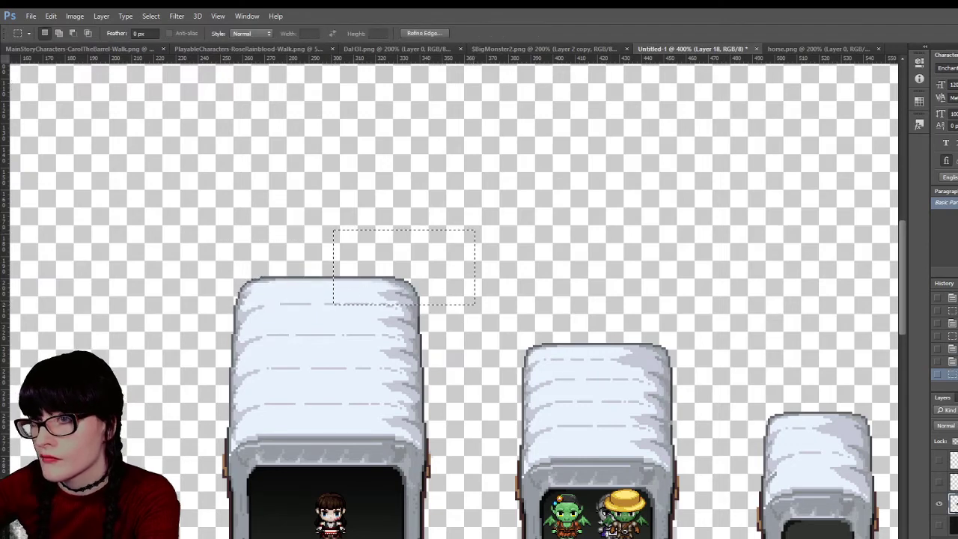
pyautogui.press('v')
# Try shifting the large canopy's upper-left rows, down to the first seam, another pixel right, and undo the shift
pyautogui.press('z')
pyautogui.scroll(-3, 296, 381)
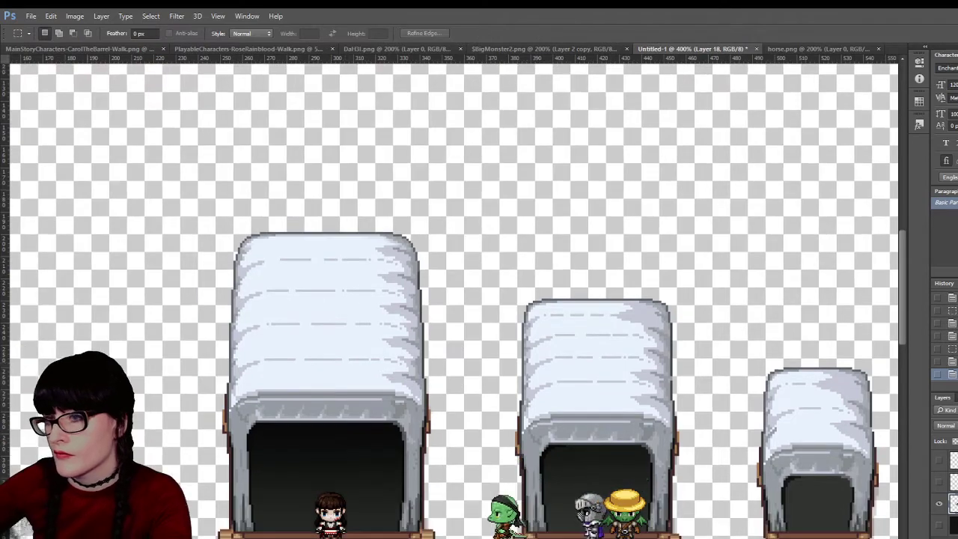
pyautogui.keyDown('alt'); pyautogui.click(296, 381); pyautogui.keyUp('alt')
pyautogui.keyDown('alt'); pyautogui.click(314, 438); pyautogui.keyUp('alt')
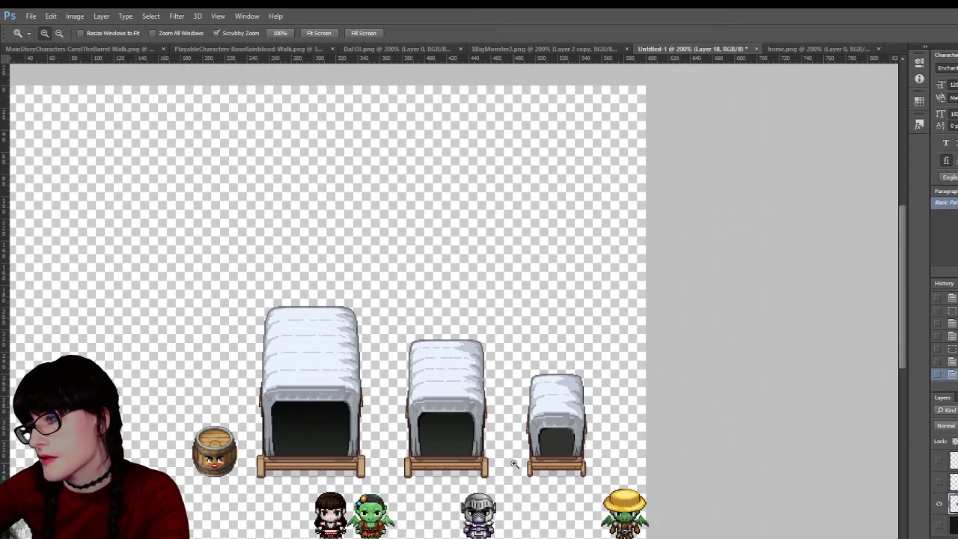
pyautogui.moveTo(269, 337); pyautogui.dragTo(341, 363)
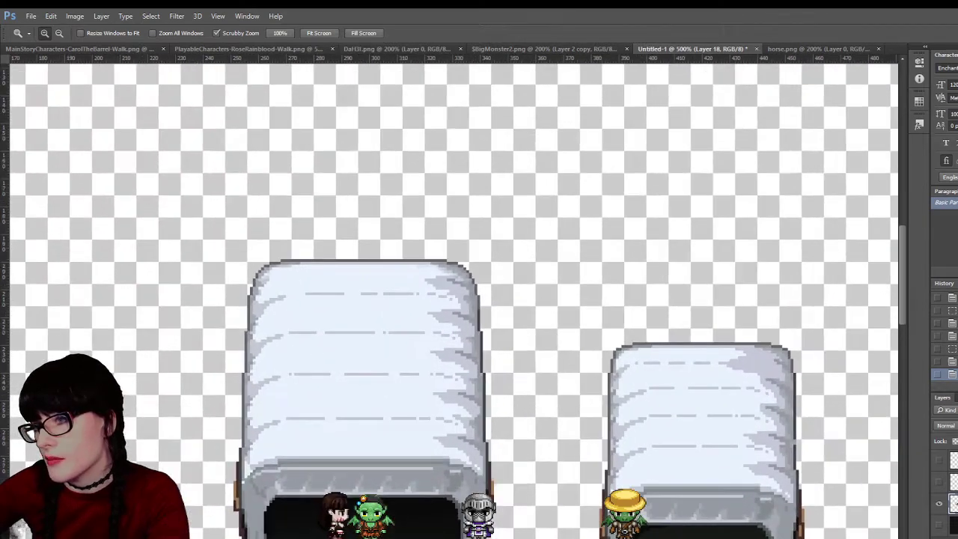
pyautogui.press('m')
pyautogui.moveTo(159, 189); pyautogui.dragTo(360, 293)
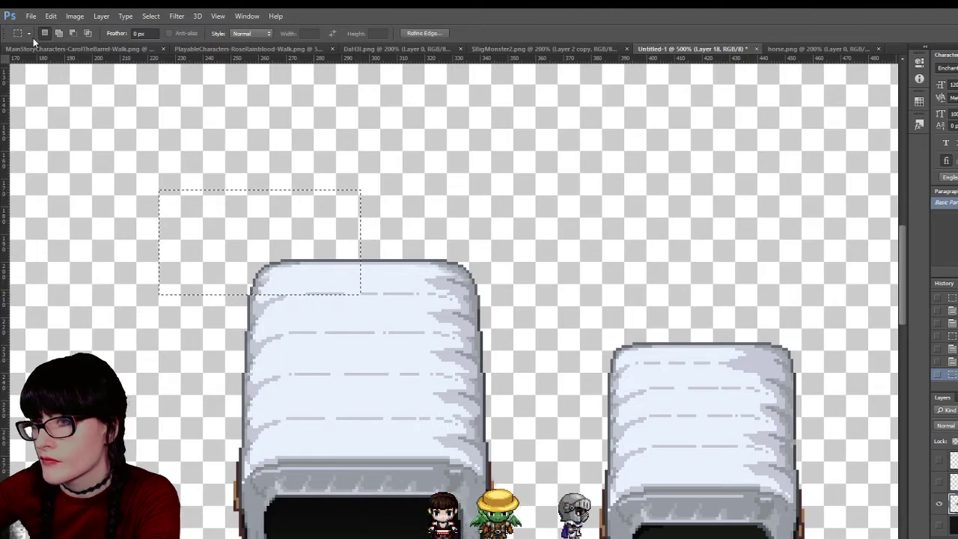
pyautogui.press('v')
pyautogui.press('Right')
pyautogui.press('m')
pyautogui.click(328, 230)
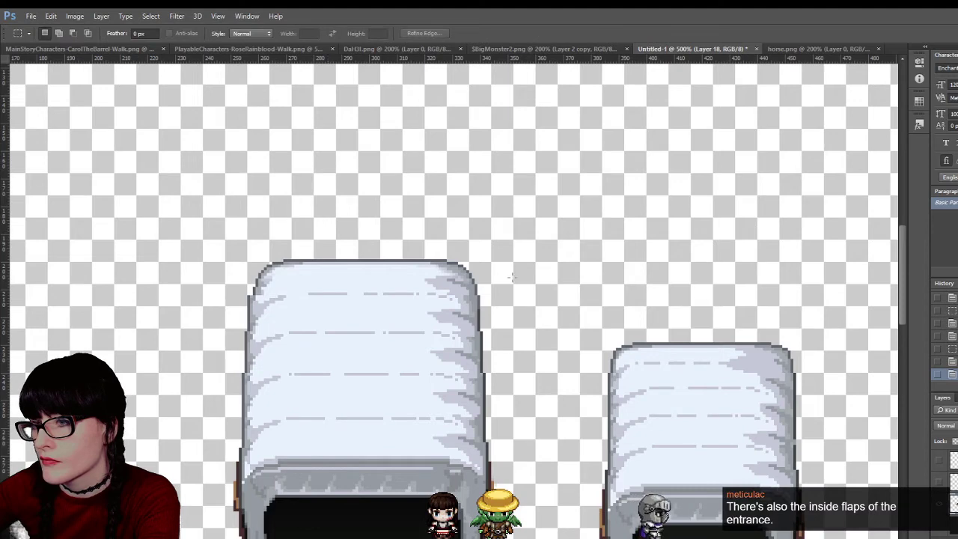
pyautogui.hotkey('ctrl', 'alt', 'z')
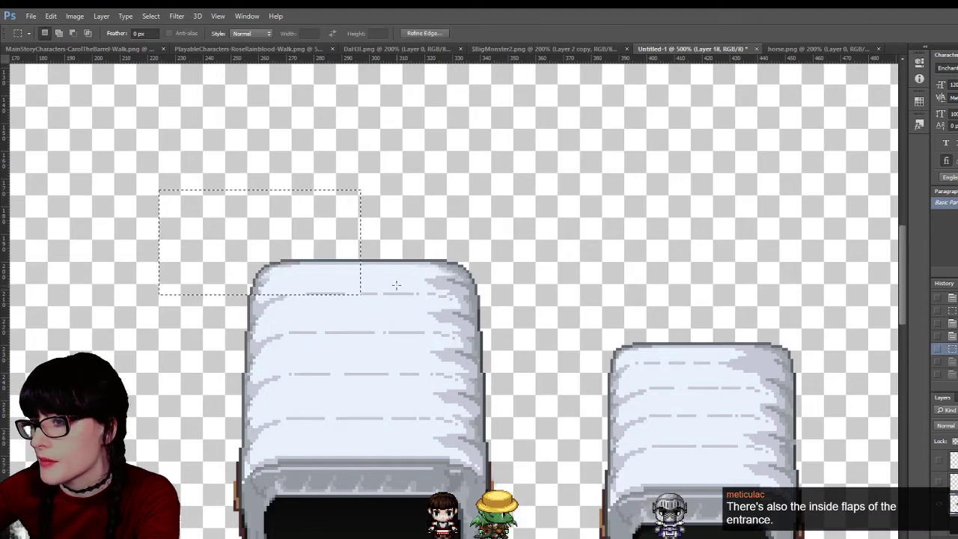
pyautogui.click(176, 196)
# Taper the large canopy above its fourth seam by shifting its left edge one pixel right and its right edge one pixel left
pyautogui.moveTo(179, 201); pyautogui.dragTo(319, 415)
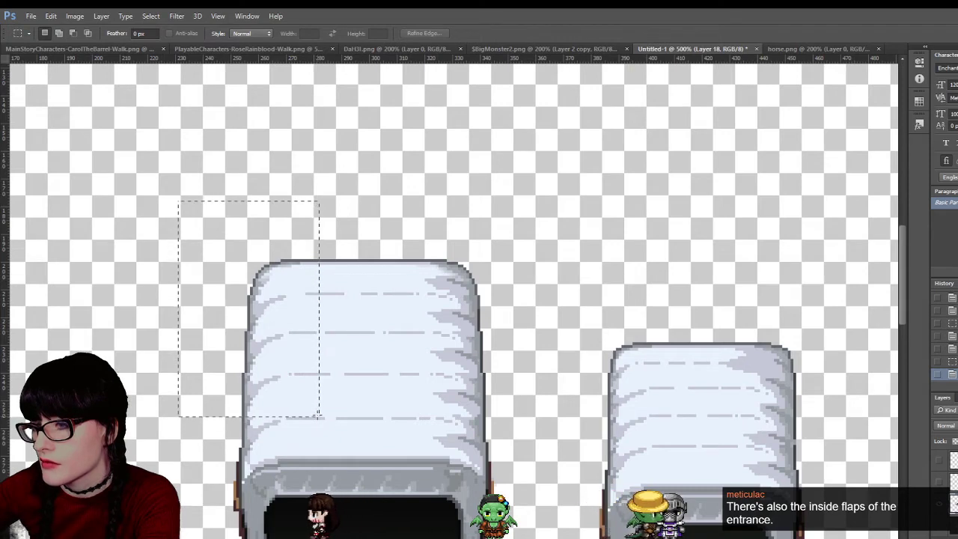
pyautogui.press('v')
pyautogui.press('Right')
pyautogui.press('m')
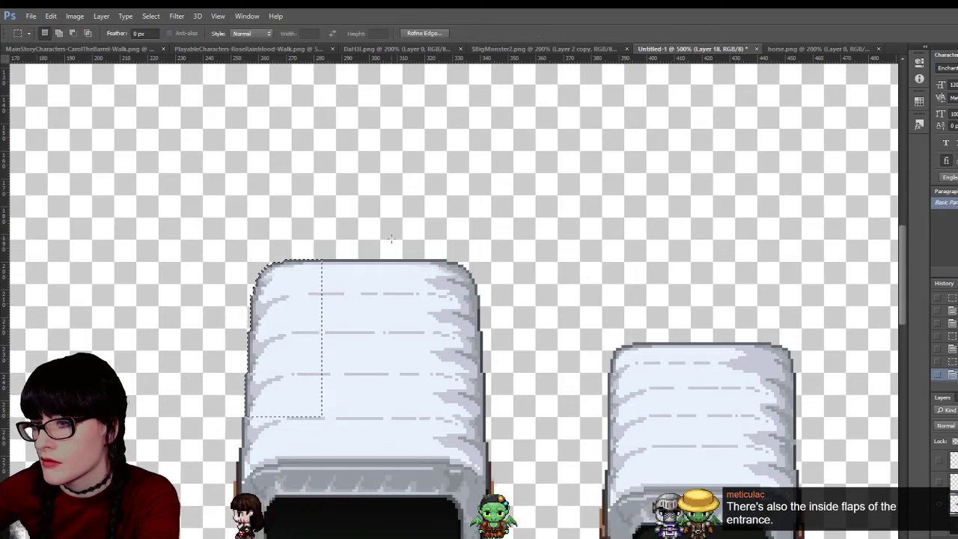
pyautogui.moveTo(561, 374); pyautogui.dragTo(571, 416)
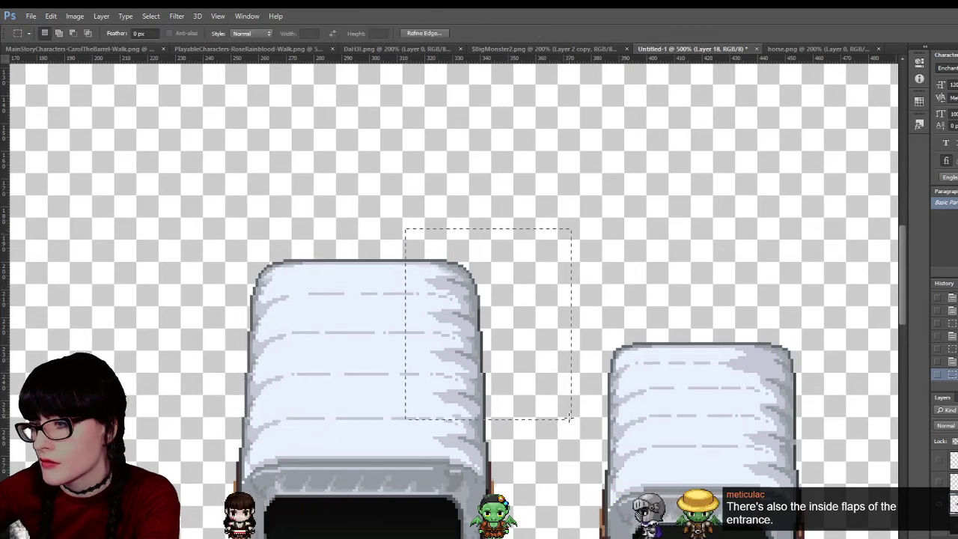
pyautogui.press('v')
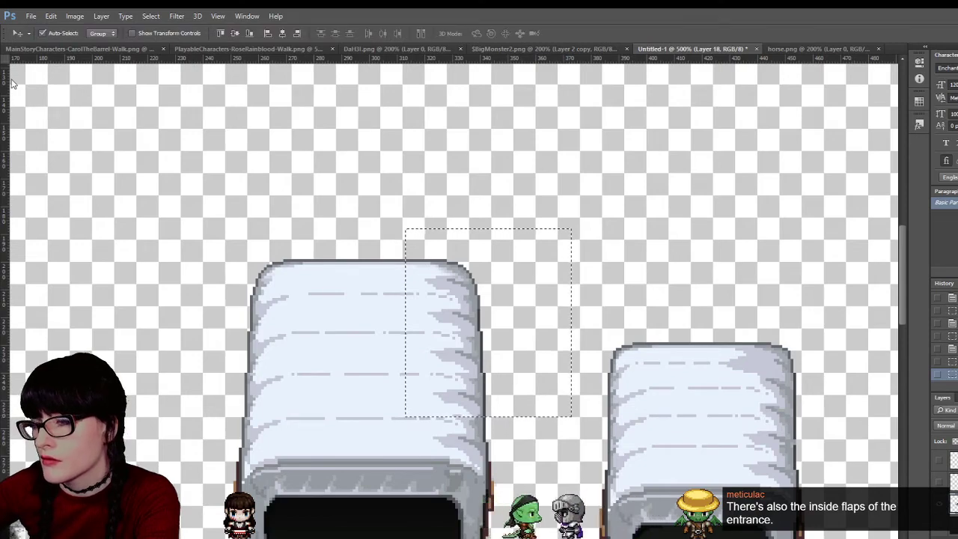
pyautogui.press('Left')
pyautogui.press('m')
pyautogui.hotkey('ctrl', 'd')
pyautogui.press('z')
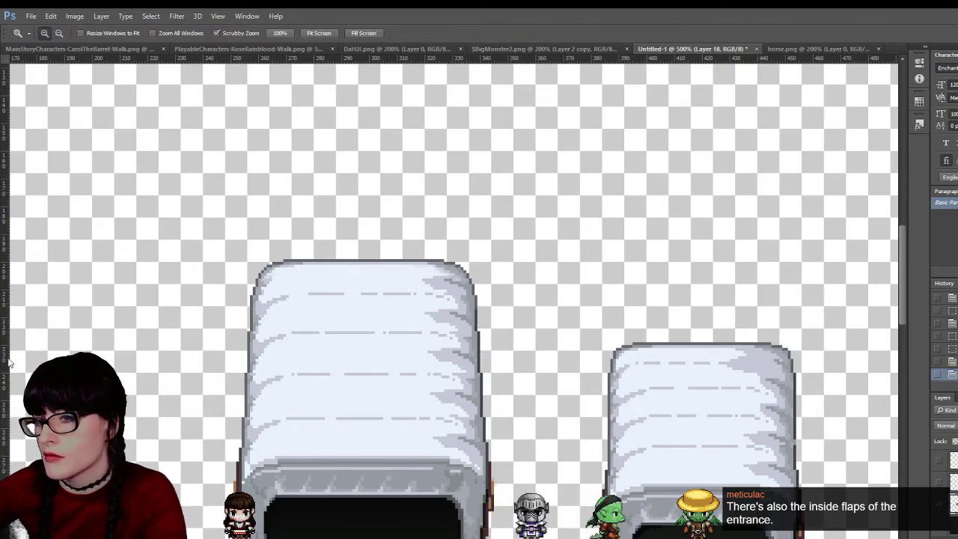
# Examine the tapered large canopy at 200% beside the barrel and the two smaller wagons
pyautogui.keyDown('alt'); pyautogui.click(501, 338); pyautogui.keyUp('alt')
pyautogui.keyDown('alt'); pyautogui.click(501, 338); pyautogui.keyUp('alt')
pyautogui.keyDown('alt'); pyautogui.click(501, 338); pyautogui.keyUp('alt')
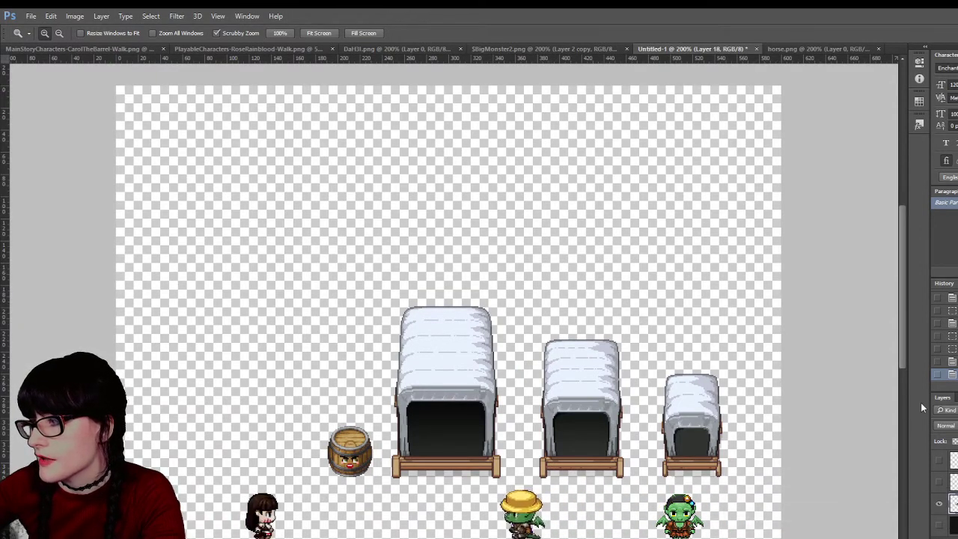
pyautogui.scroll(3, 944, 335)
pyautogui.click(946, 316)
pyautogui.scroll(3, 946, 321)
pyautogui.click(946, 322)
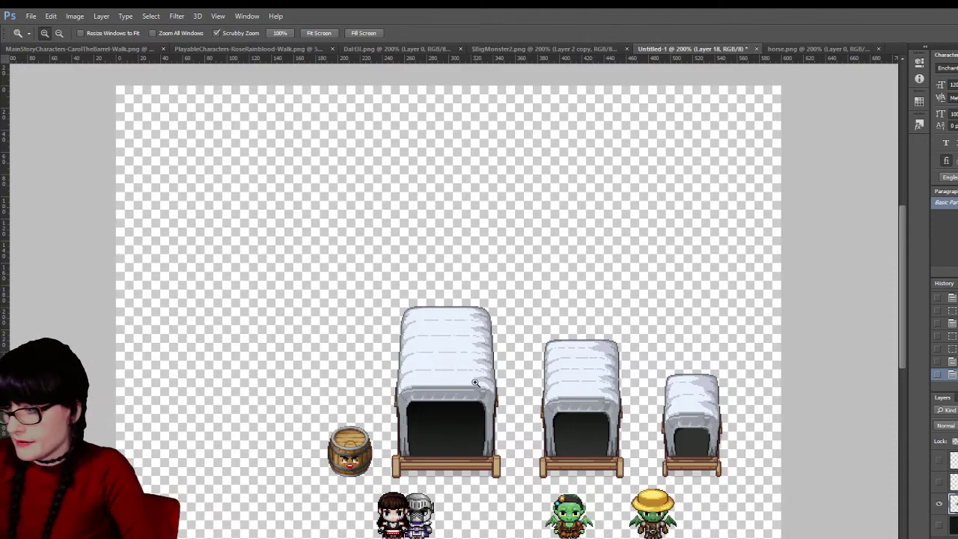
# Shift the inner part of the large wagon's left entrance flap, along its lower section, one pixel right
pyautogui.moveTo(452, 379); pyautogui.dragTo(496, 441)
pyautogui.hscroll(3, 453, 299)
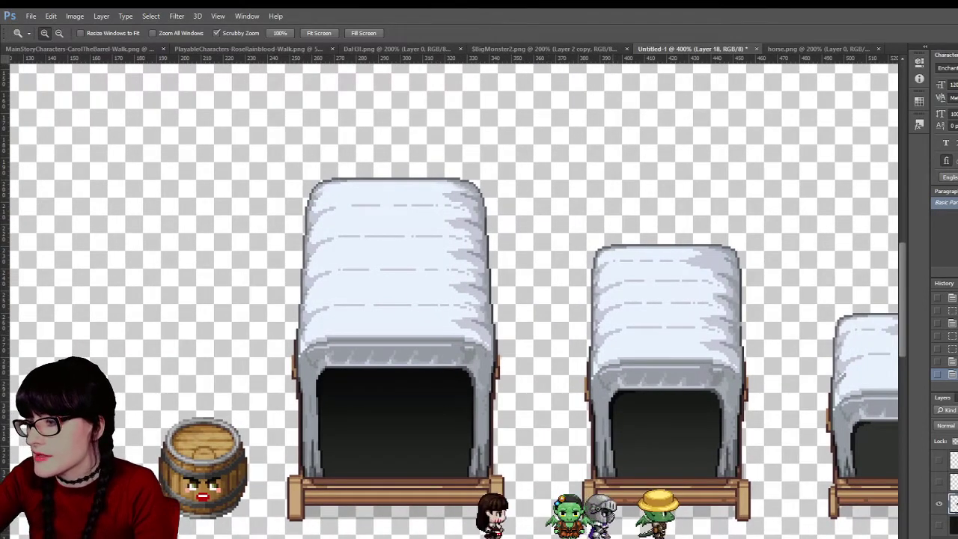
pyautogui.hscroll(1, 613, 518)
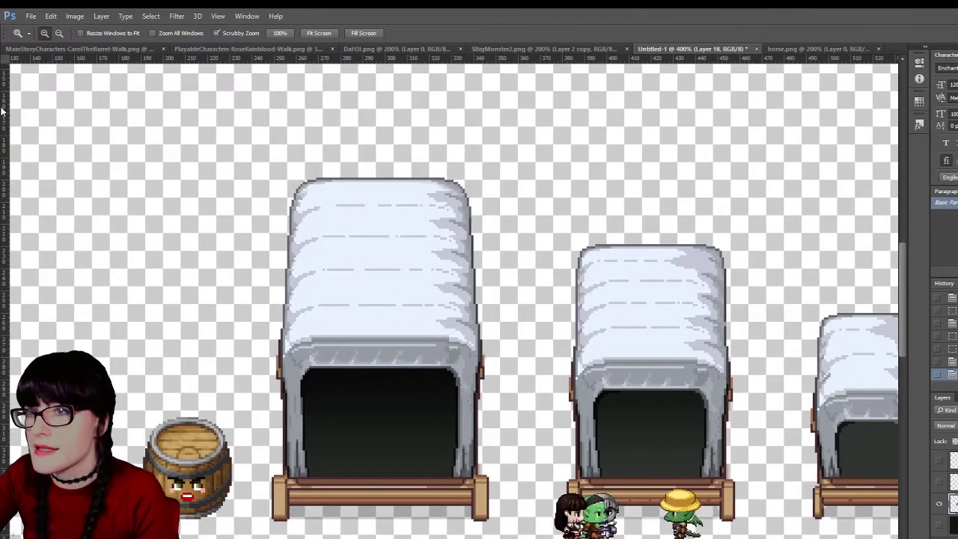
pyautogui.press('m')
pyautogui.moveTo(302, 399); pyautogui.dragTo(347, 474)
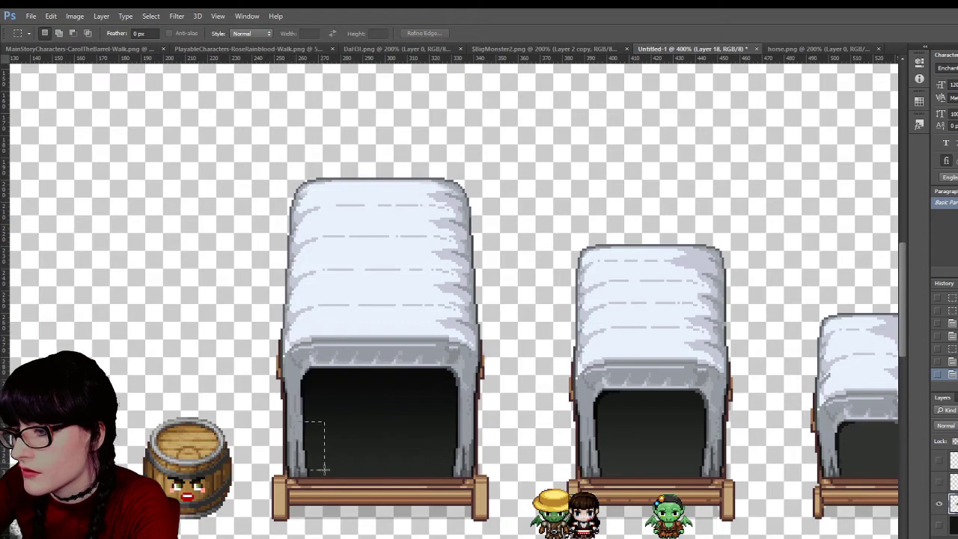
pyautogui.moveTo(328, 477); pyautogui.dragTo(328, 477)
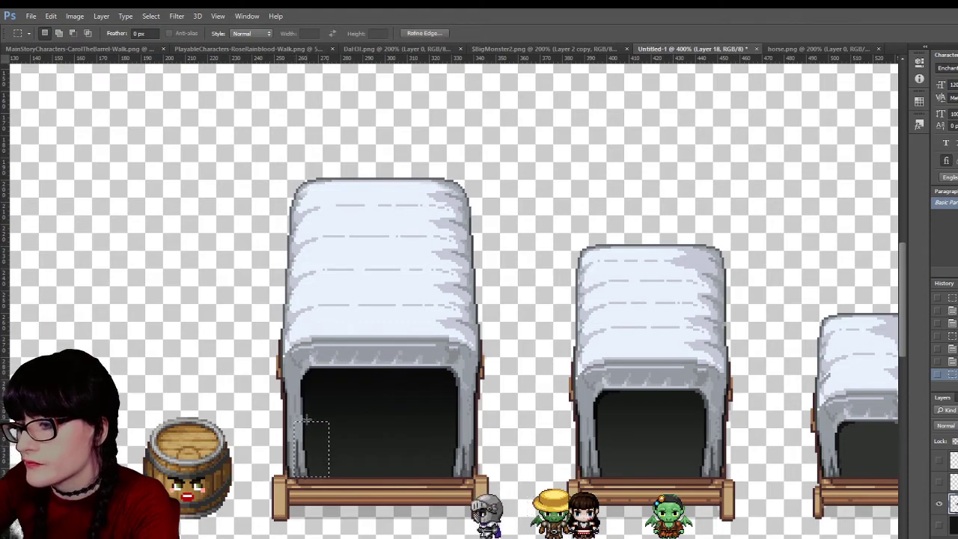
pyautogui.press('v')
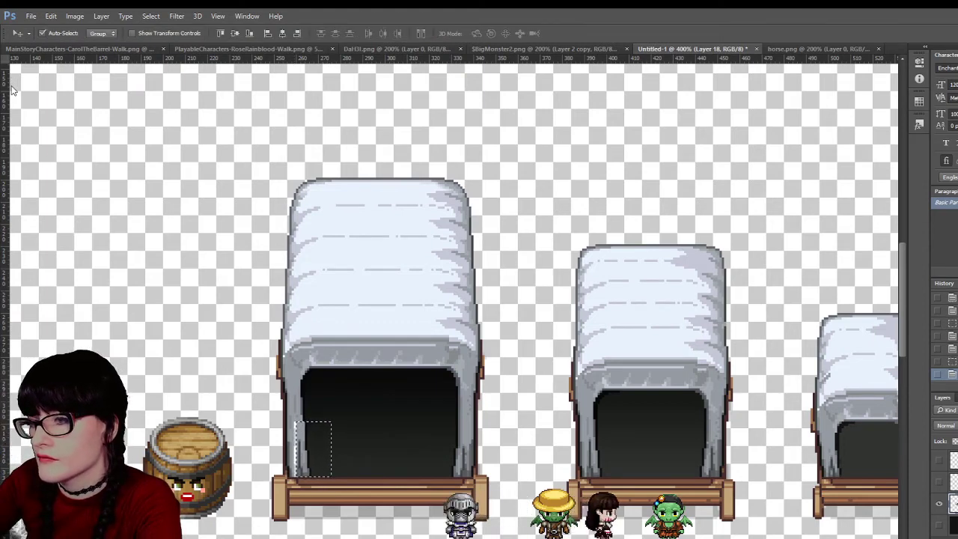
# Shift a taller section of the large wagon's left flap, starting slightly higher, another pixel right and deselect it
pyautogui.press('m')
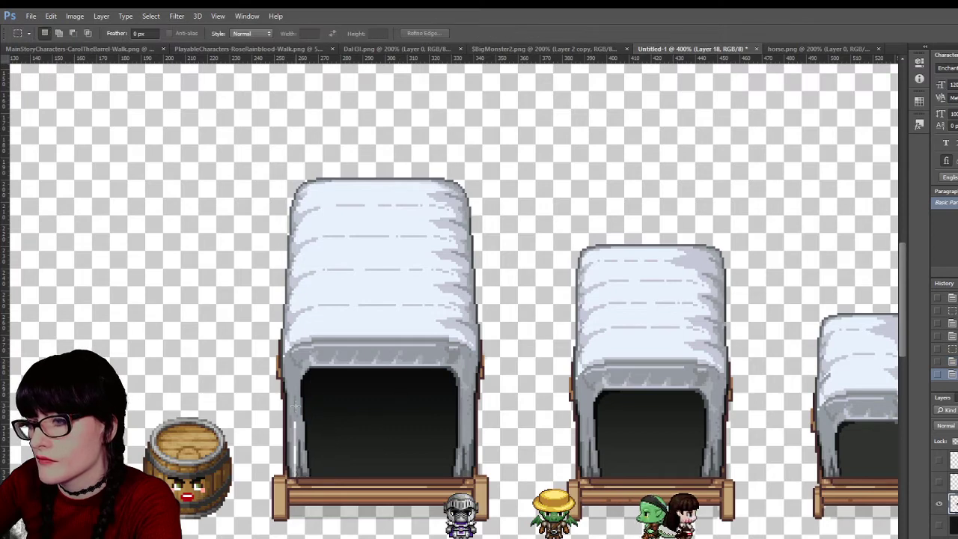
pyautogui.moveTo(303, 406); pyautogui.dragTo(341, 476)
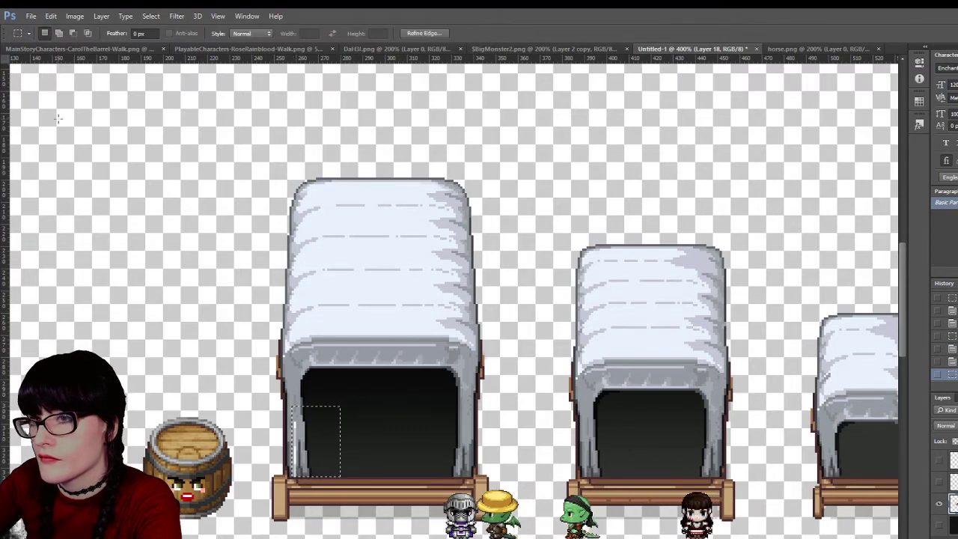
pyautogui.press('v')
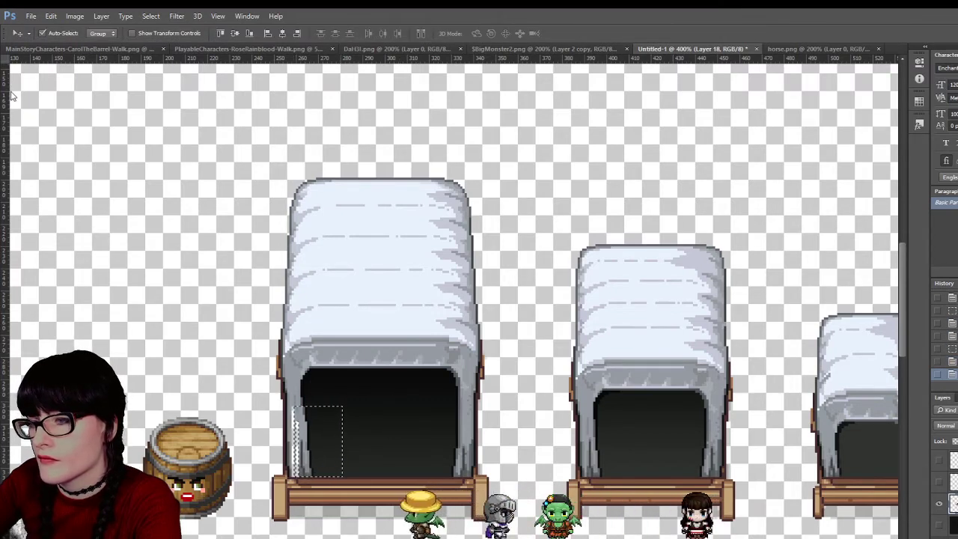
pyautogui.hotkey('ctrl', 'd')
# Shift the large wagon's lower right flap one pixel left, and move a slightly shorter section of it another pixel left
pyautogui.press('m')
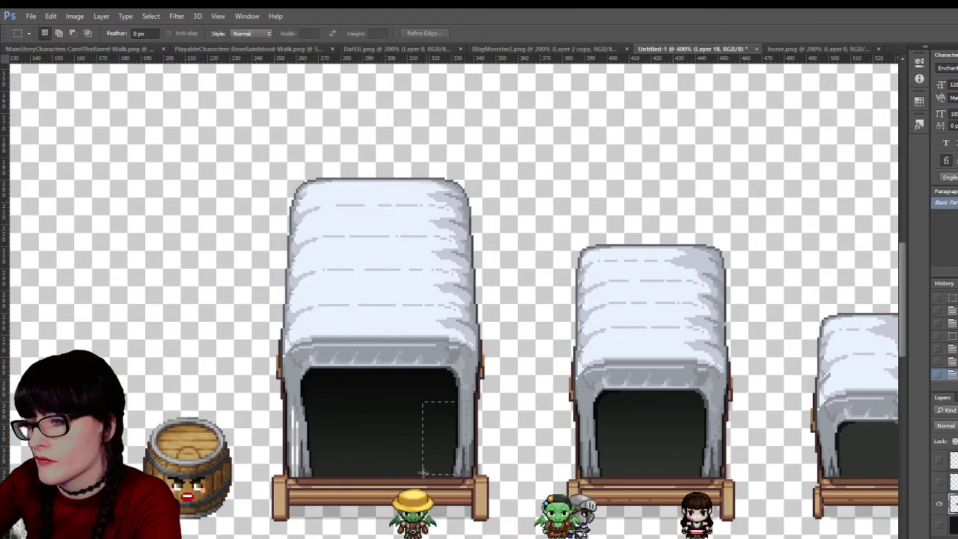
pyautogui.moveTo(422, 474); pyautogui.dragTo(467, 477)
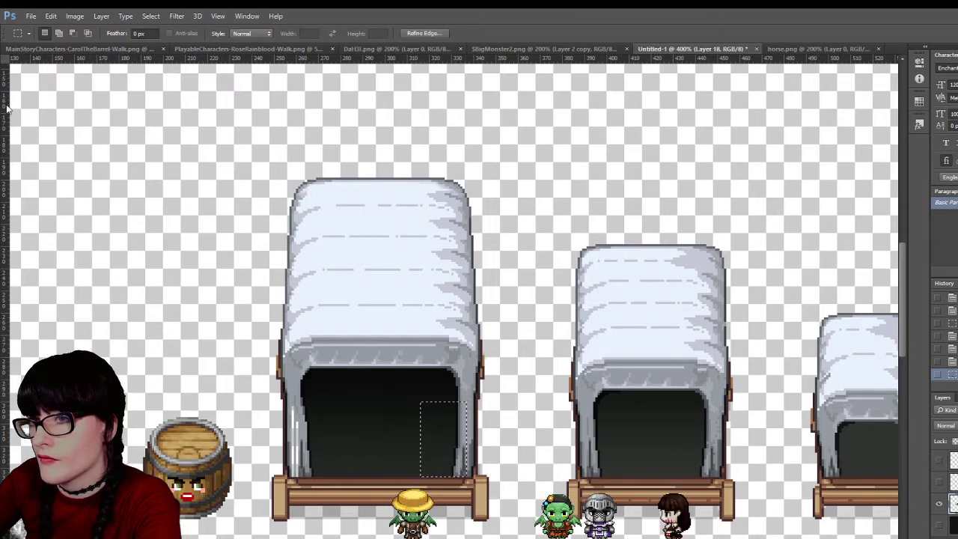
pyautogui.press('Left')
pyautogui.hotkey('ctrl', 'Left')
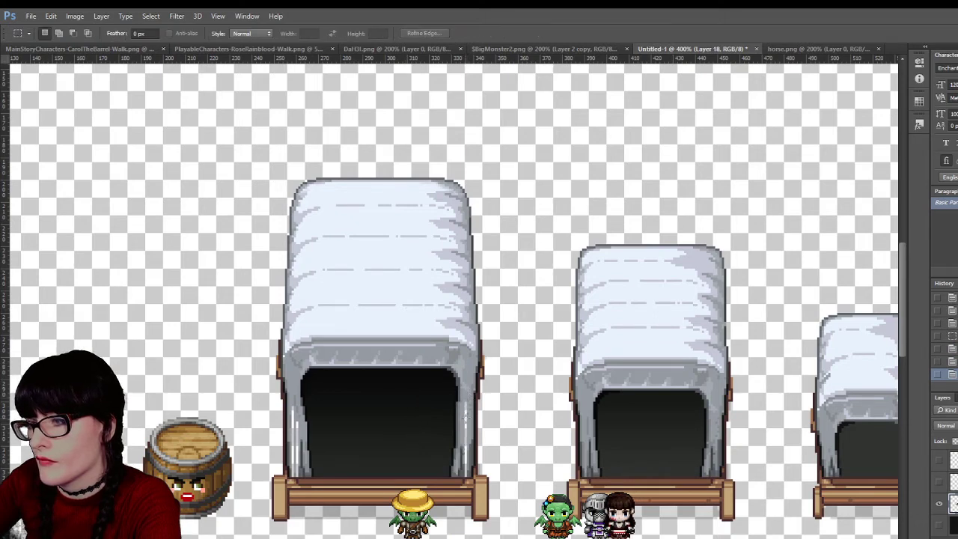
pyautogui.moveTo(414, 477); pyautogui.dragTo(411, 477)
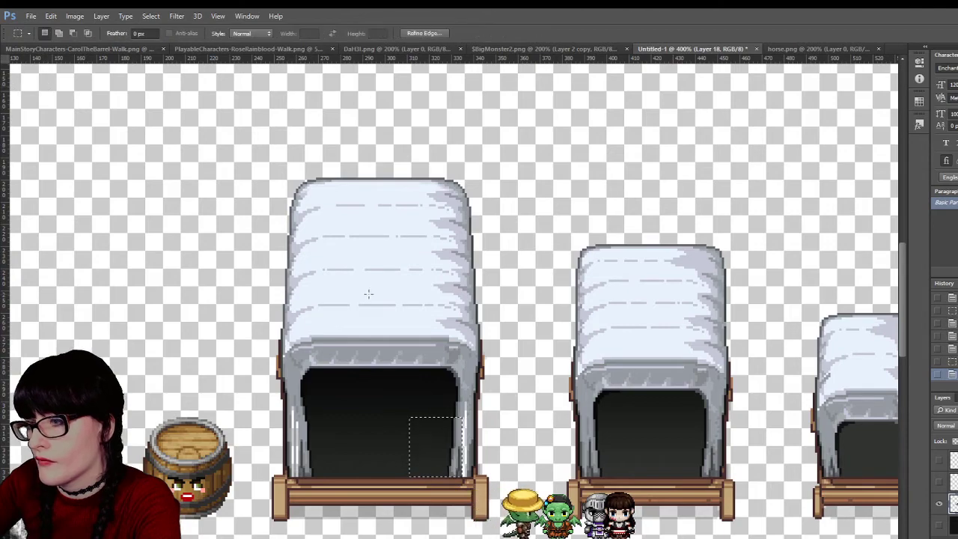
# Move the two upper inner corners of the large wagon's dark opening one pixel inward, toward the centre
pyautogui.press('z')
pyautogui.keyDown('alt'); pyautogui.click(492, 378); pyautogui.keyUp('alt')
pyautogui.keyDown('alt'); pyautogui.click(494, 377); pyautogui.keyUp('alt')
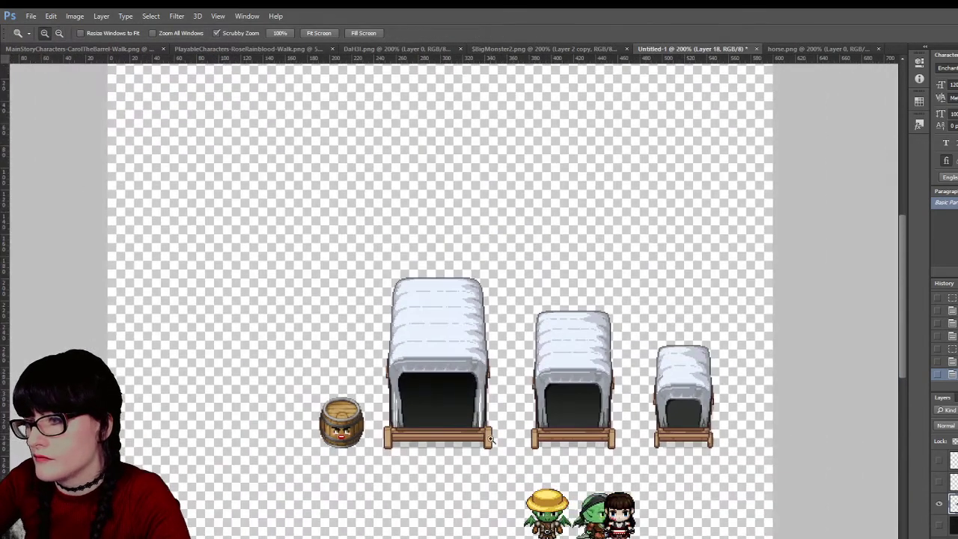
pyautogui.click(456, 357)
pyautogui.click(428, 395)
pyautogui.click(419, 400)
pyautogui.click(414, 401)
pyautogui.click(413, 401)
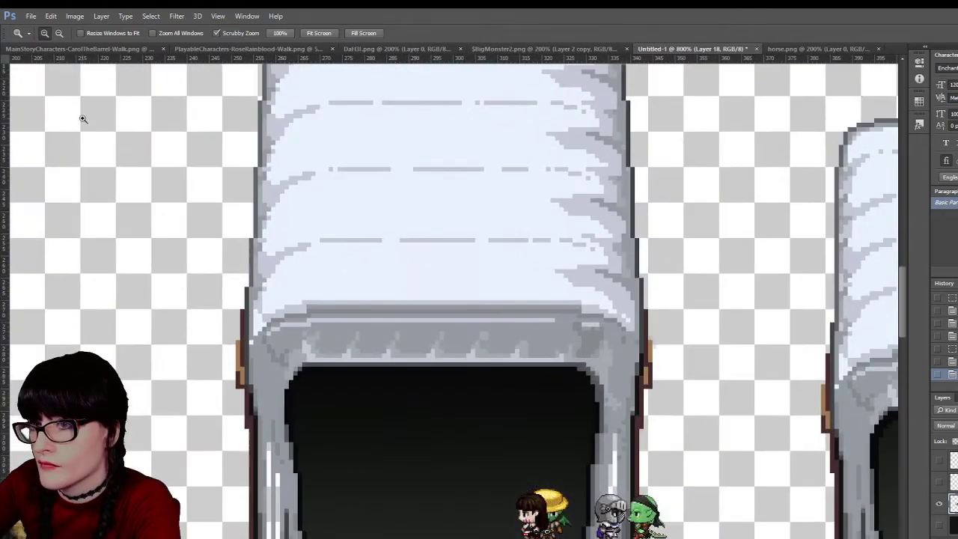
pyautogui.press('m')
pyautogui.moveTo(272, 359); pyautogui.dragTo(350, 424)
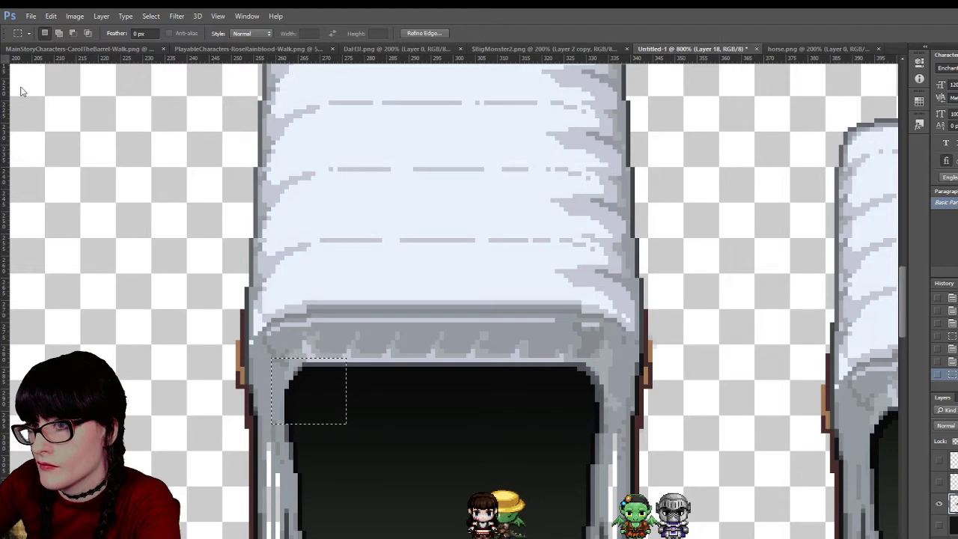
pyautogui.press('v')
pyautogui.press('Left')
pyautogui.press('m')
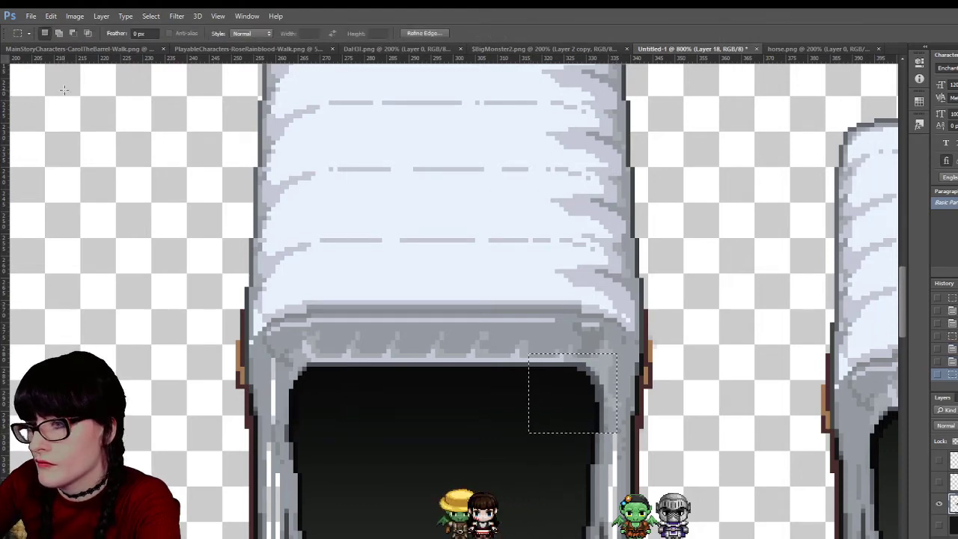
pyautogui.click(515, 354)
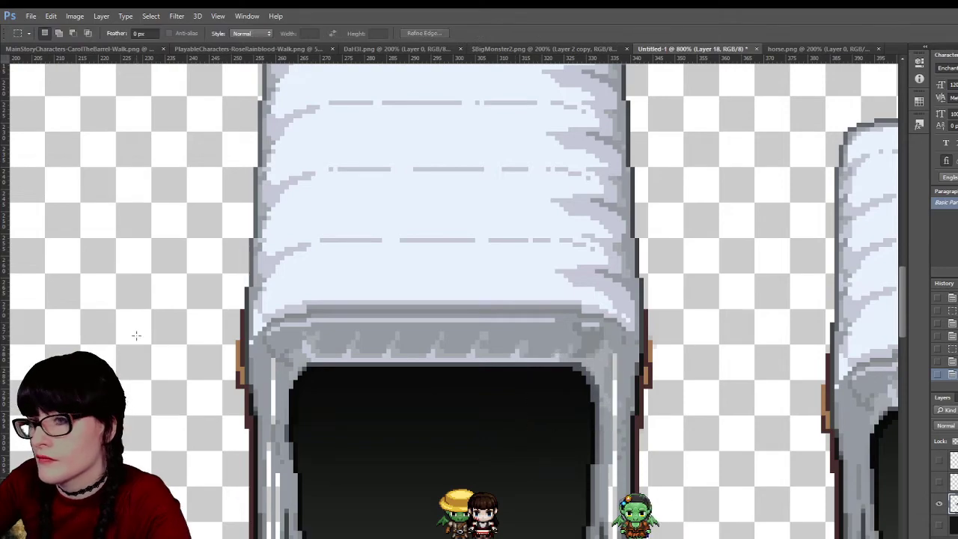
# Examine the large wagon's narrowed entrance at 200% beside the smaller wagons, comparing it with its earlier states
pyautogui.press('z')
pyautogui.keyDown('alt'); pyautogui.click(679, 392); pyautogui.keyUp('alt')
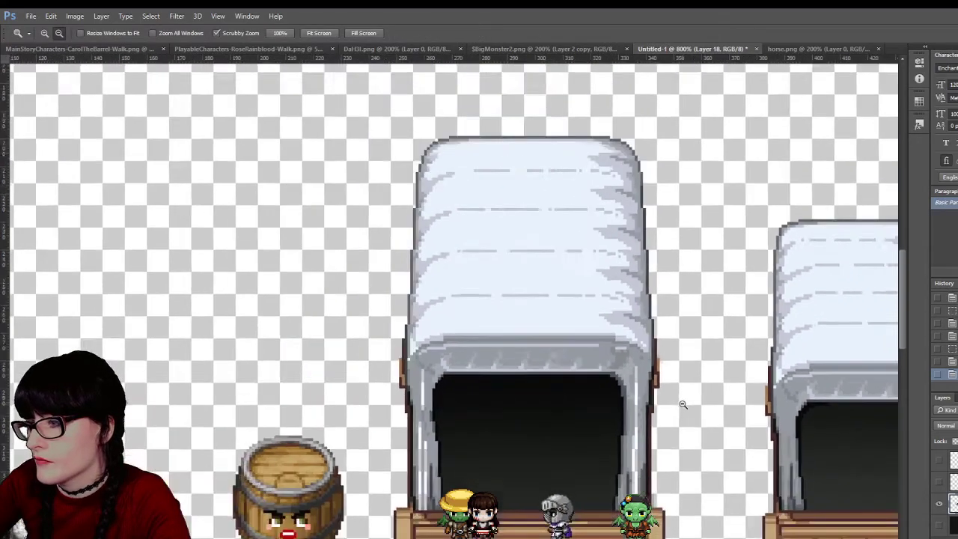
pyautogui.hscroll(4, 455, 300)
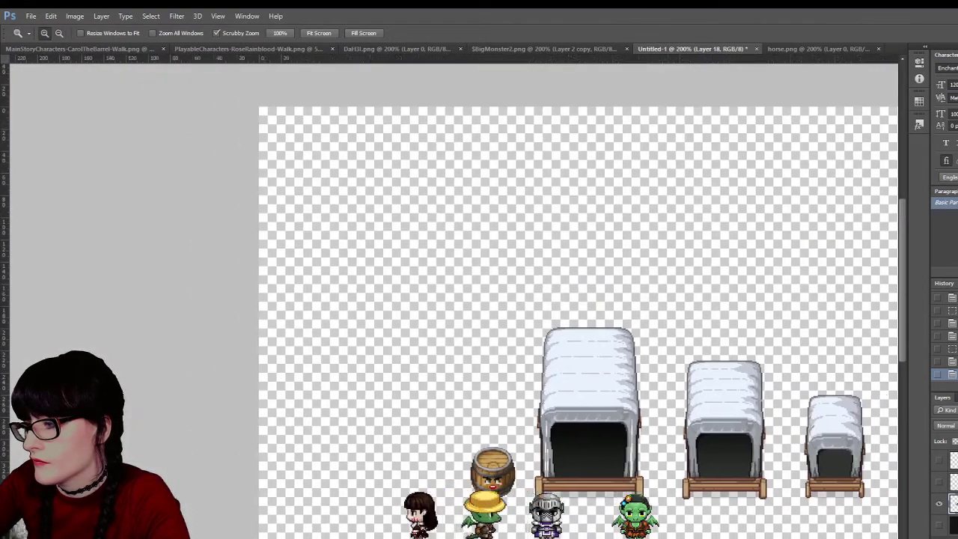
pyautogui.hscroll(2, 479, 299)
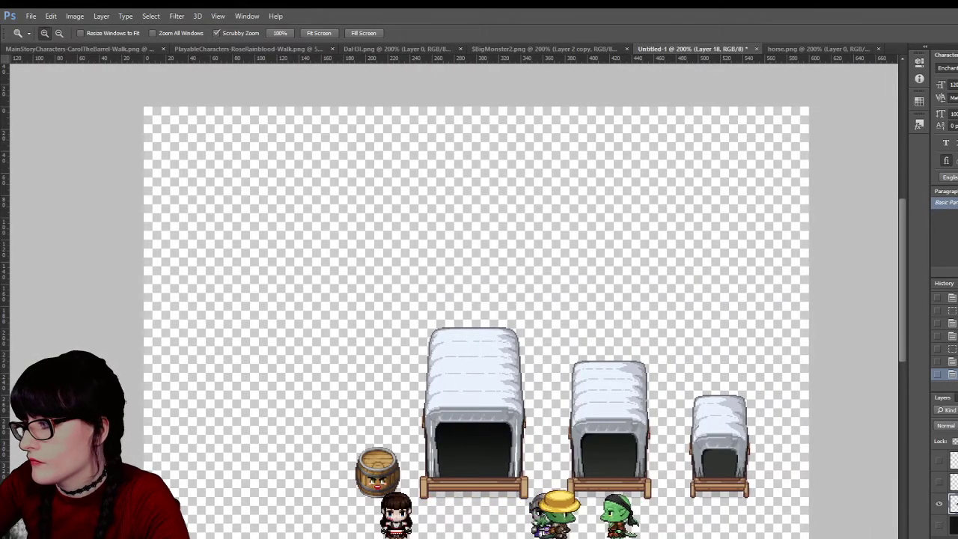
pyautogui.hotkey('ctrl', 'alt', 'z')
pyautogui.hotkey('ctrl', 'alt', 'z')
pyautogui.hotkey('ctrl', 'alt', 'z')
pyautogui.hotkey('ctrl', 'alt', 'z')
pyautogui.hotkey('ctrl', 'alt', 'z')
pyautogui.hotkey('ctrl', 'alt', 'z')
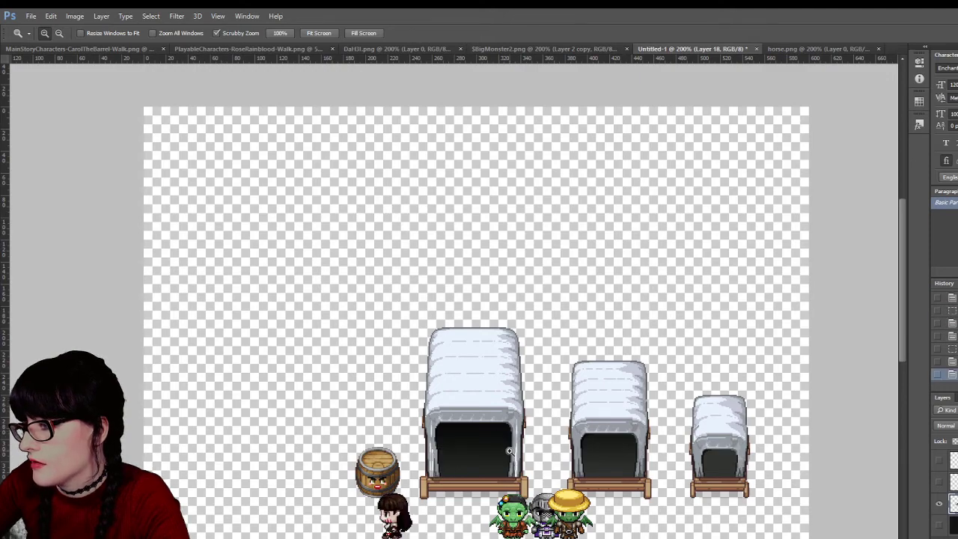
# Shift the lower inner edge of the large wagon's left flap one more pixel right and clear the selection
pyautogui.moveTo(486, 429); pyautogui.dragTo(475, 441)
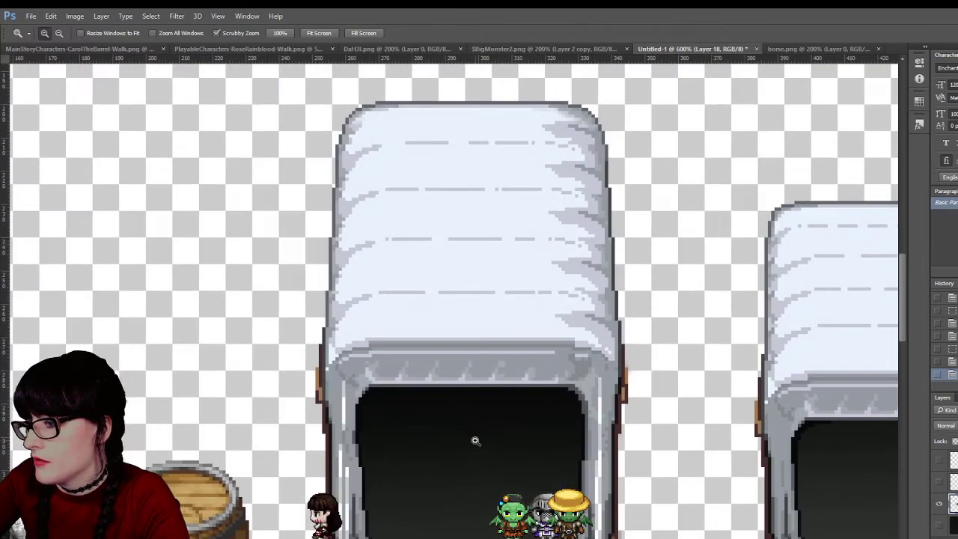
pyautogui.press('m')
pyautogui.scroll(-2, 331, 349)
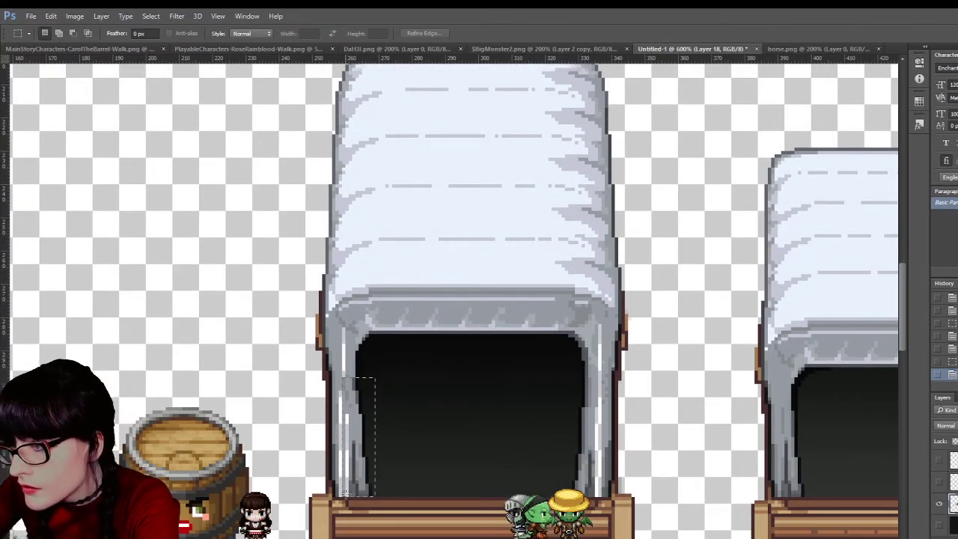
pyautogui.moveTo(345, 494); pyautogui.dragTo(350, 495)
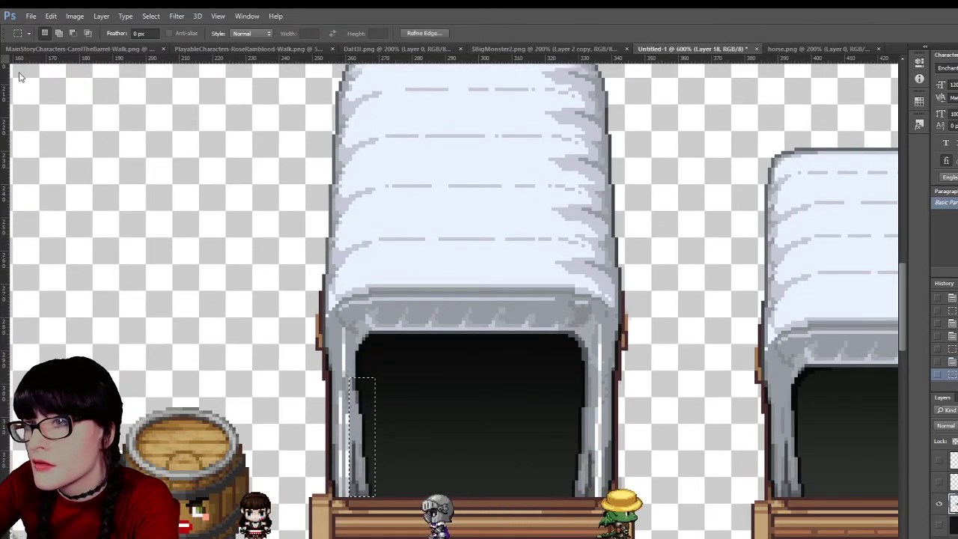
pyautogui.press('v')
pyautogui.press('Right')
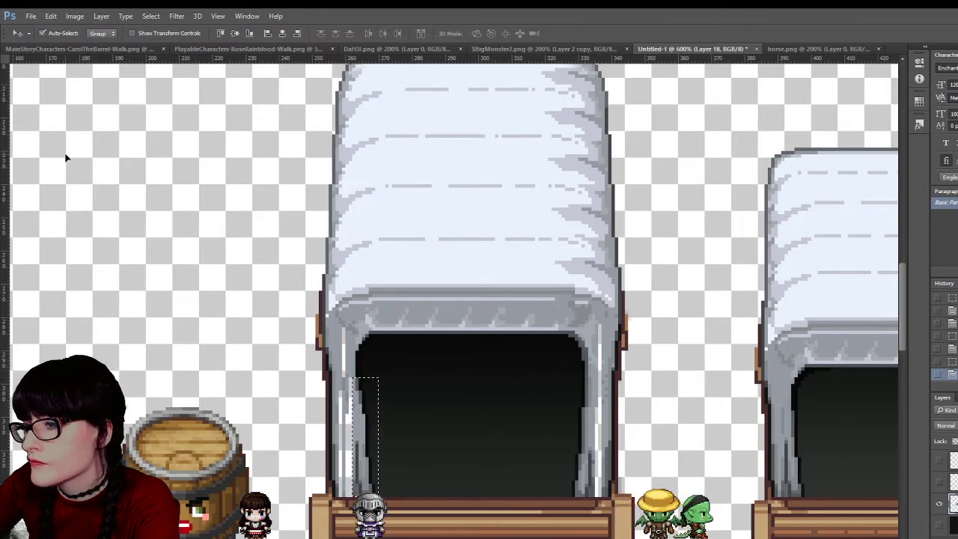
pyautogui.press('m')
pyautogui.hotkey('ctrl', 'd')
# Shift the lower inner edge of the large wagon's right flap one more pixel left and clear the selection
pyautogui.moveTo(550, 403); pyautogui.dragTo(599, 494)
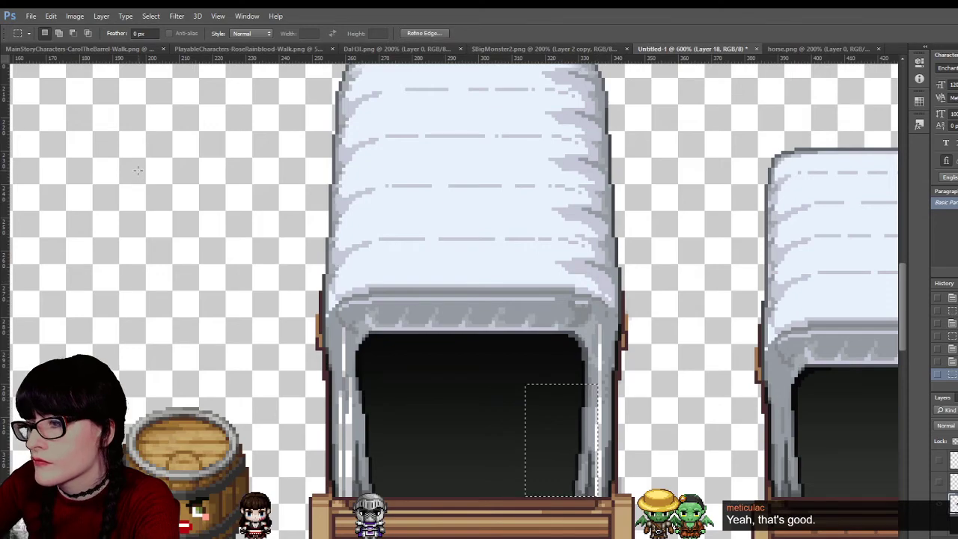
pyautogui.press('v')
pyautogui.press('Left')
pyautogui.press('m')
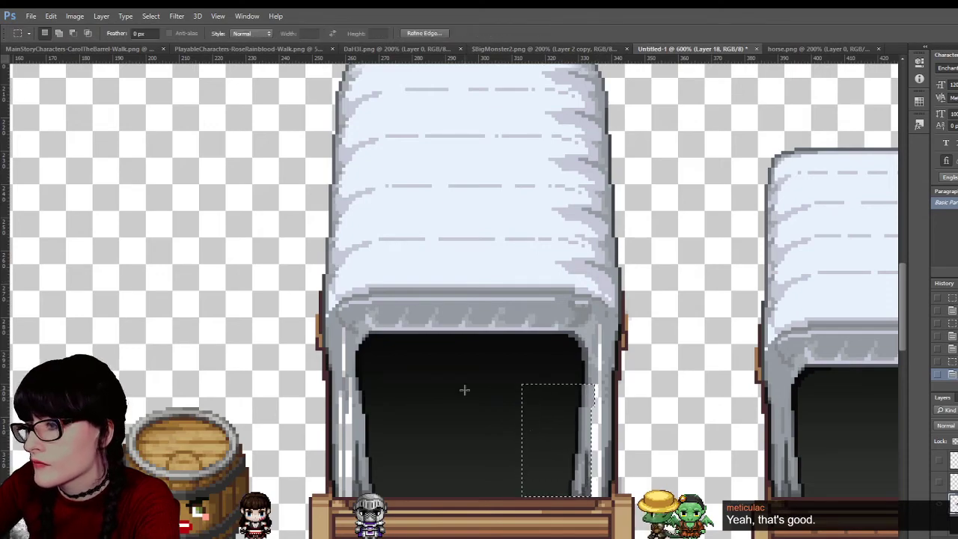
pyautogui.hotkey('ctrl', 'd')
# Move the barrel and the three wagons together about 15 px left and slightly down on the canvas
pyautogui.press('z')
pyautogui.keyDown('alt'); pyautogui.click(713, 428); pyautogui.keyUp('alt')
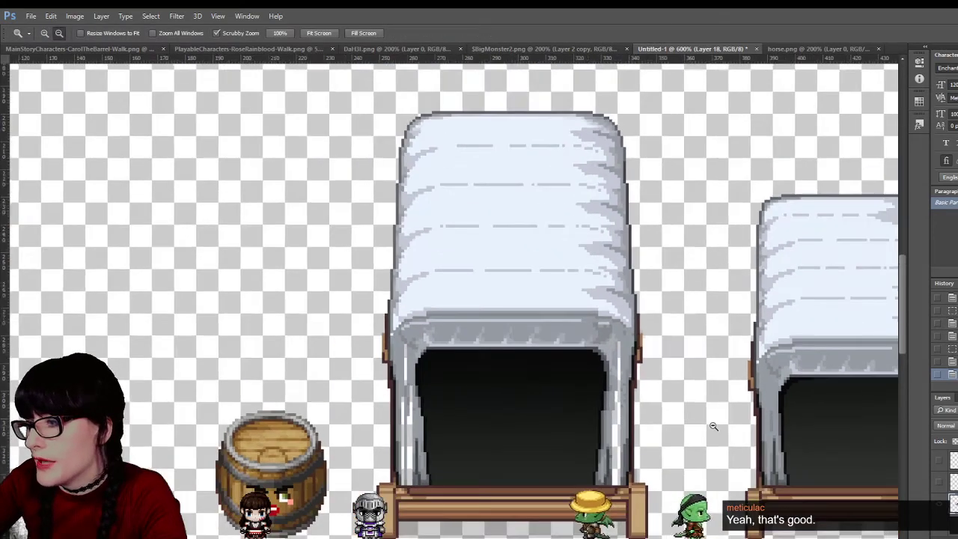
pyautogui.keyDown('alt'); pyautogui.click(712, 427); pyautogui.keyUp('alt')
pyautogui.keyDown('alt'); pyautogui.click(712, 427); pyautogui.keyUp('alt')
pyautogui.keyDown('alt'); pyautogui.click(713, 427); pyautogui.keyUp('alt')
pyautogui.moveTo(479, 538); pyautogui.dragTo(527, 538)
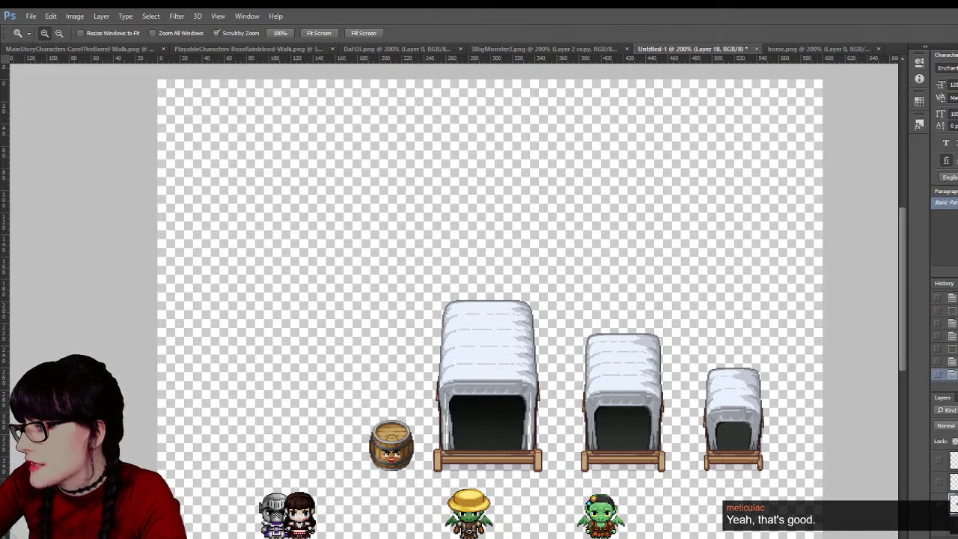
pyautogui.press('v')
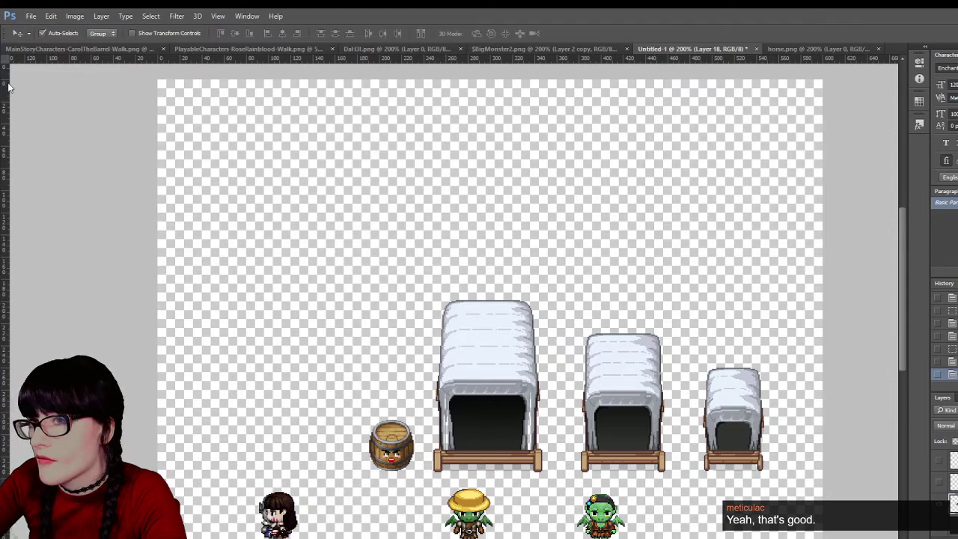
pyautogui.moveTo(392, 447); pyautogui.dragTo(362, 452)
pyautogui.moveTo(433, 414); pyautogui.dragTo(447, 414)
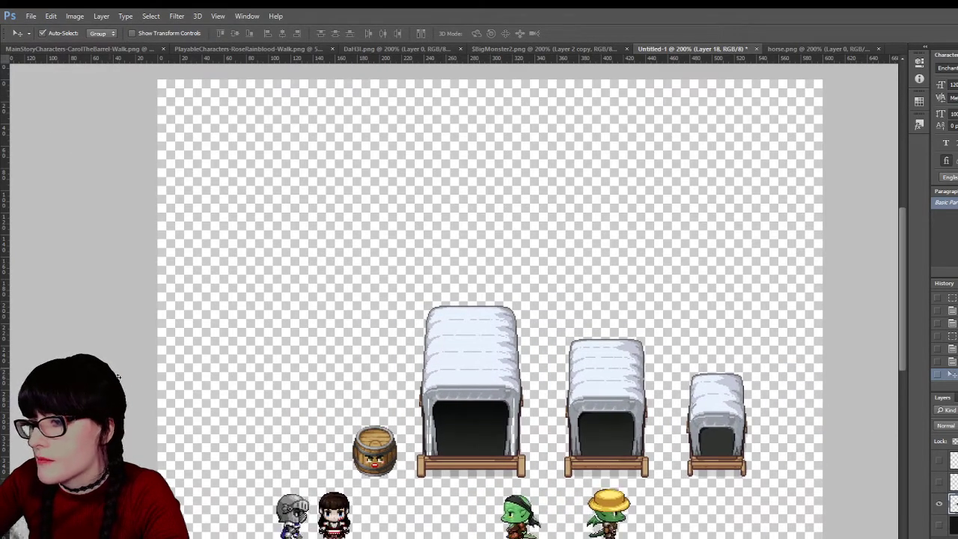
# Ready the Pencil and inspect the gaps in the large wagon's flaps at 1200%, checking the visibility of Layer 18 and the layer beneath
pyautogui.press('z')
pyautogui.click(425, 428)
pyautogui.click(425, 427)
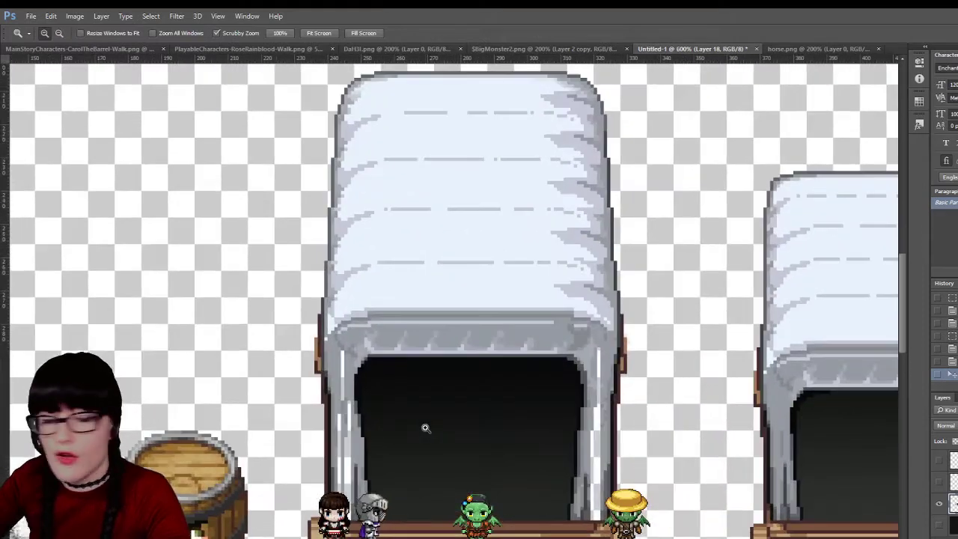
pyautogui.click(433, 432)
pyautogui.click(480, 456)
pyautogui.click(459, 454)
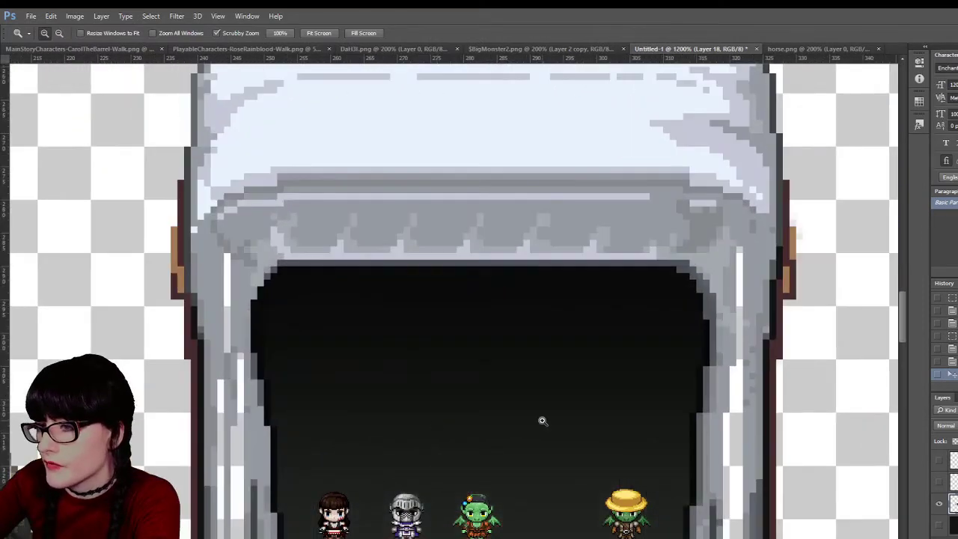
pyautogui.press('b')
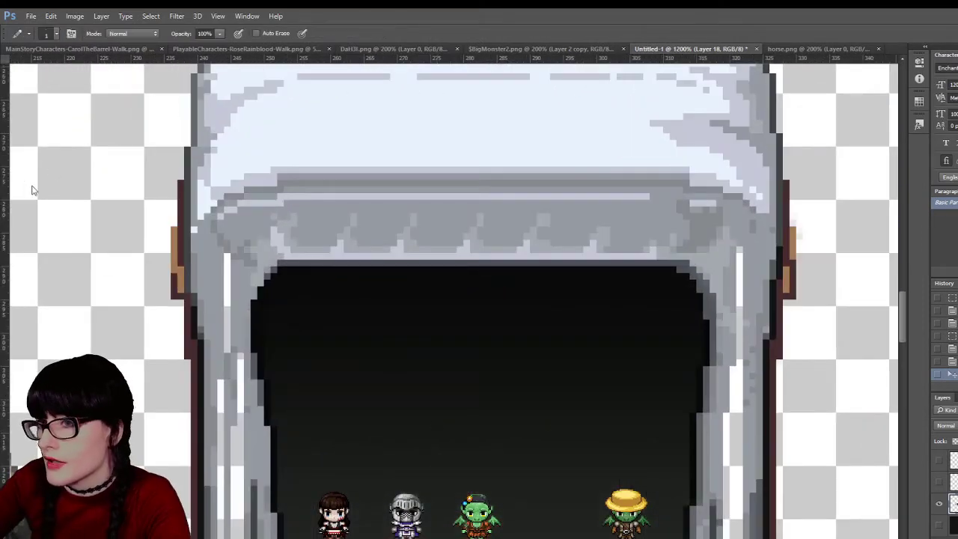
pyautogui.click(940, 505)
pyautogui.click(939, 505)
pyautogui.click(939, 525)
pyautogui.click(939, 505)
pyautogui.click(939, 504)
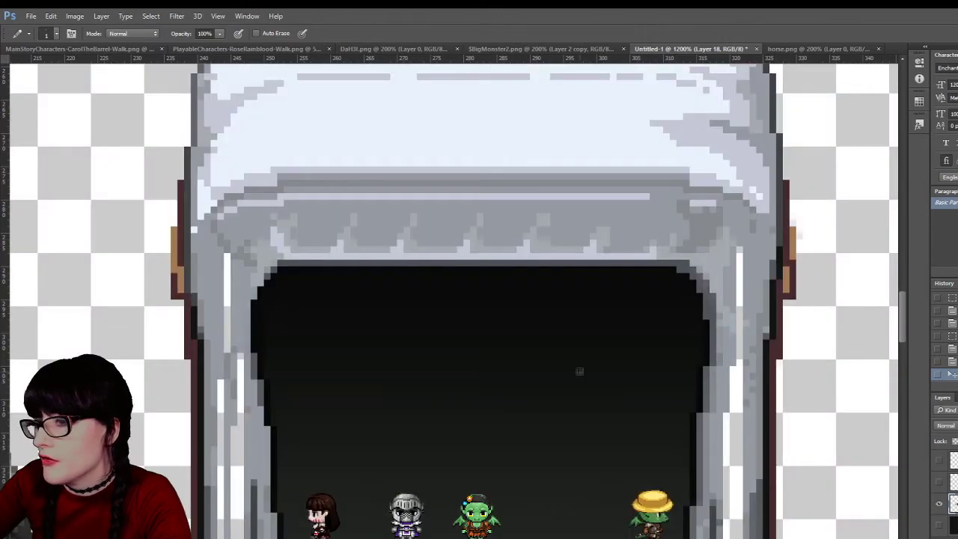
# Fill the upper part of the outer gap in the large wagon's left flap with greys sampled from the surrounding cloth
pyautogui.press('i')
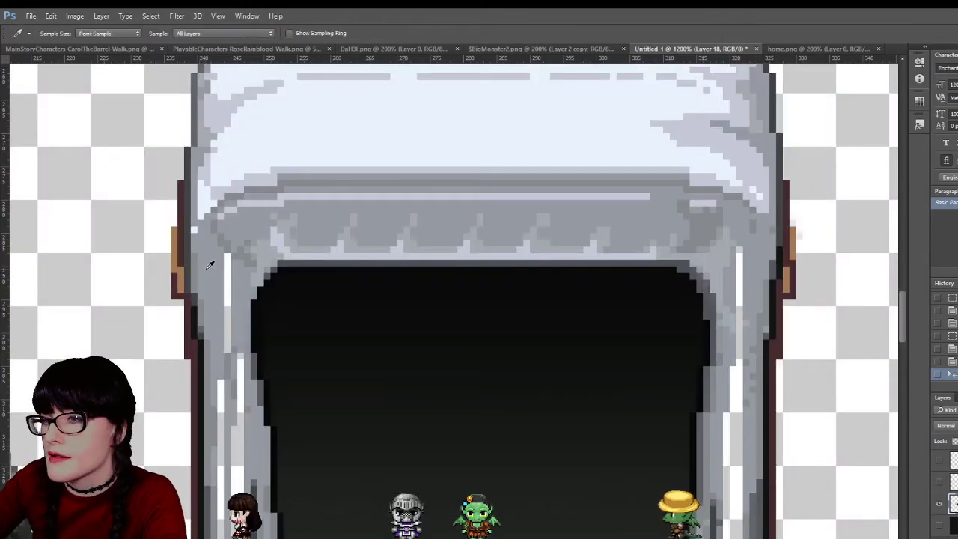
pyautogui.press('b')
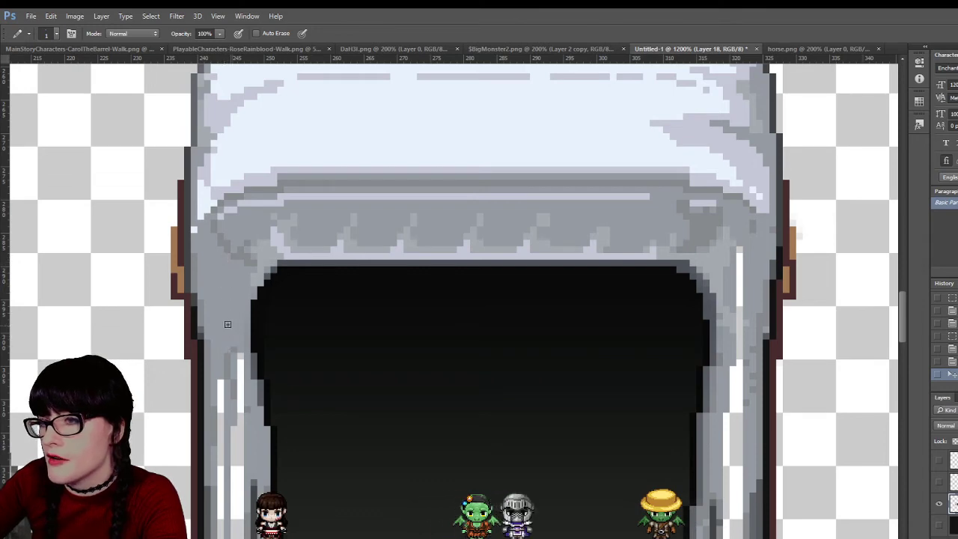
pyautogui.scroll(-3, 218, 284)
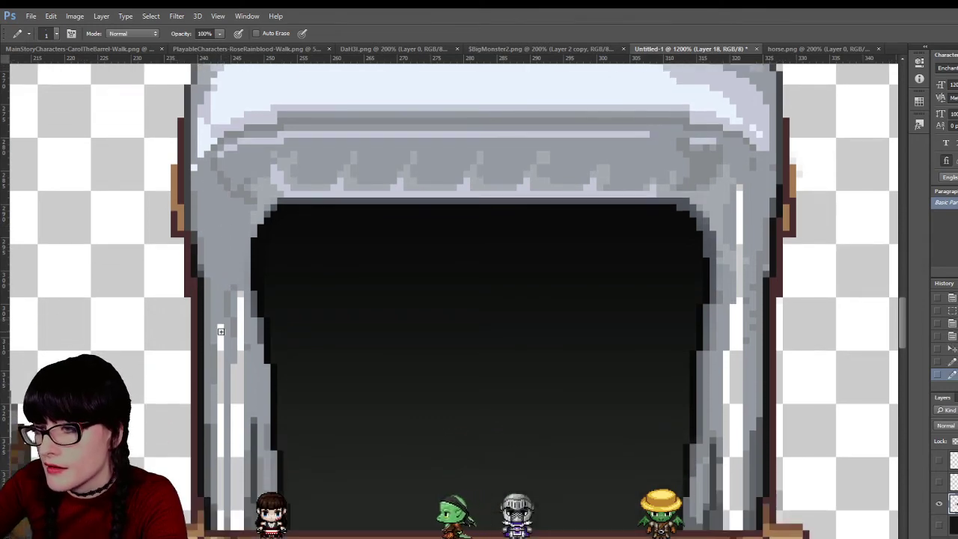
pyautogui.keyDown('alt'); pyautogui.click(221, 333); pyautogui.keyUp('alt')
pyautogui.click(223, 329)
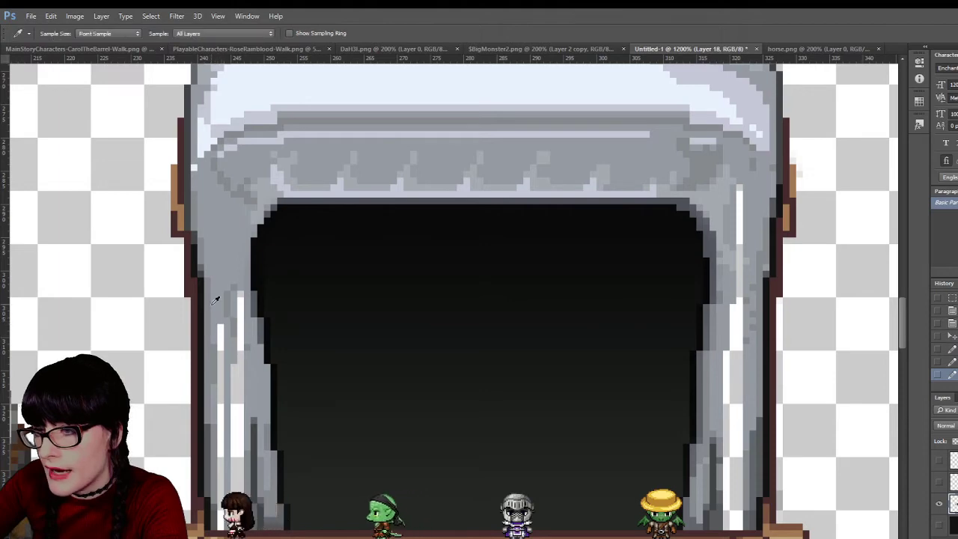
pyautogui.press('b')
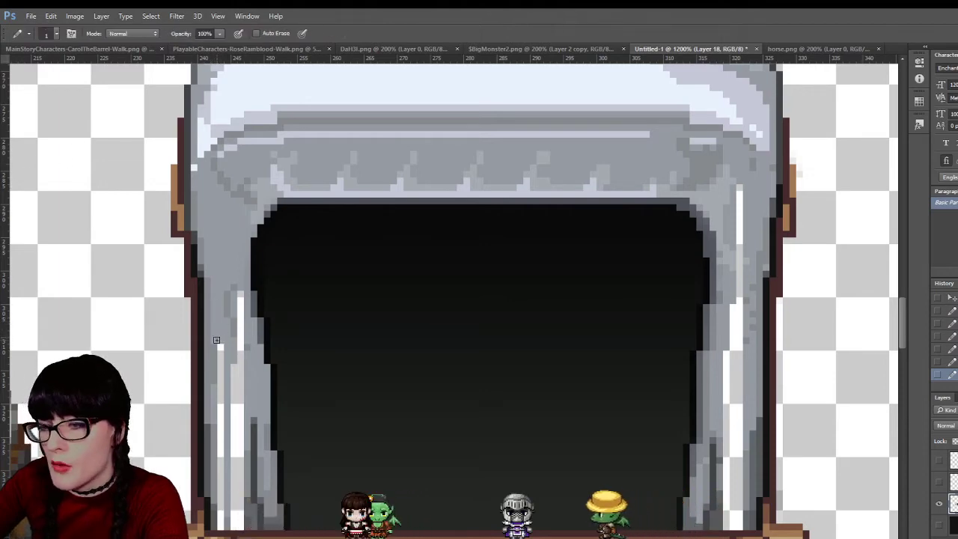
pyautogui.press('i')
pyautogui.press('b')
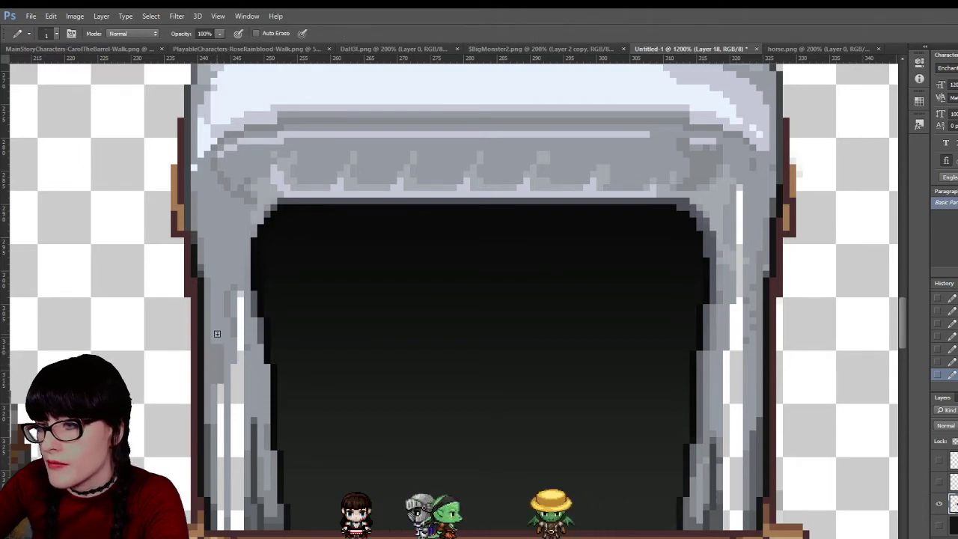
# Fill the lower rest of the left flap's outer gap and the full height of its inner gap with sampled cloth greys
pyautogui.scroll(-1, 218, 334)
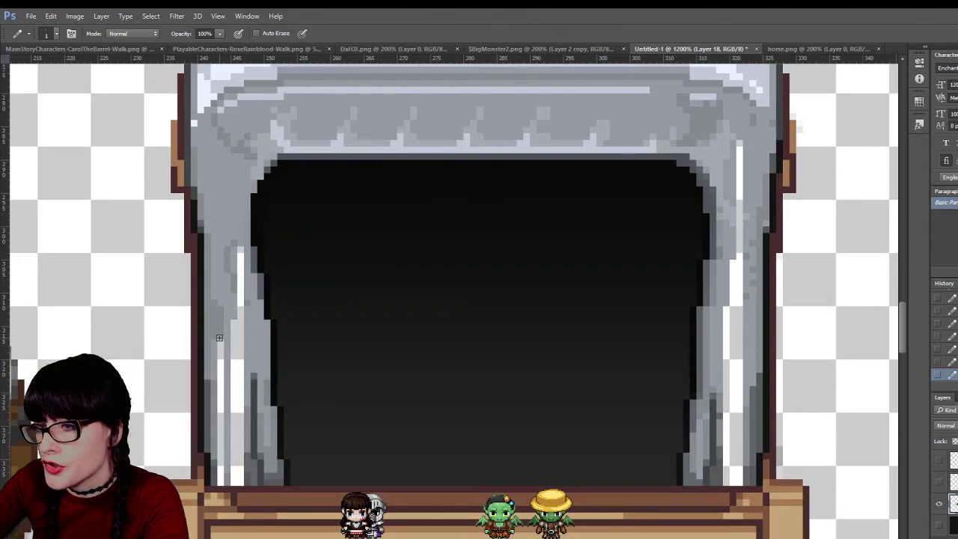
pyautogui.press('i')
pyautogui.press('b')
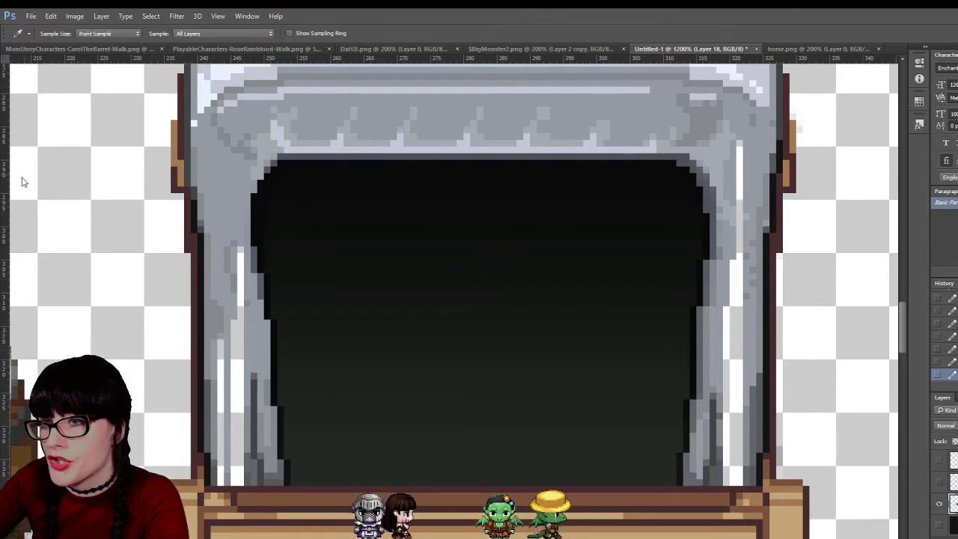
pyautogui.press('b')
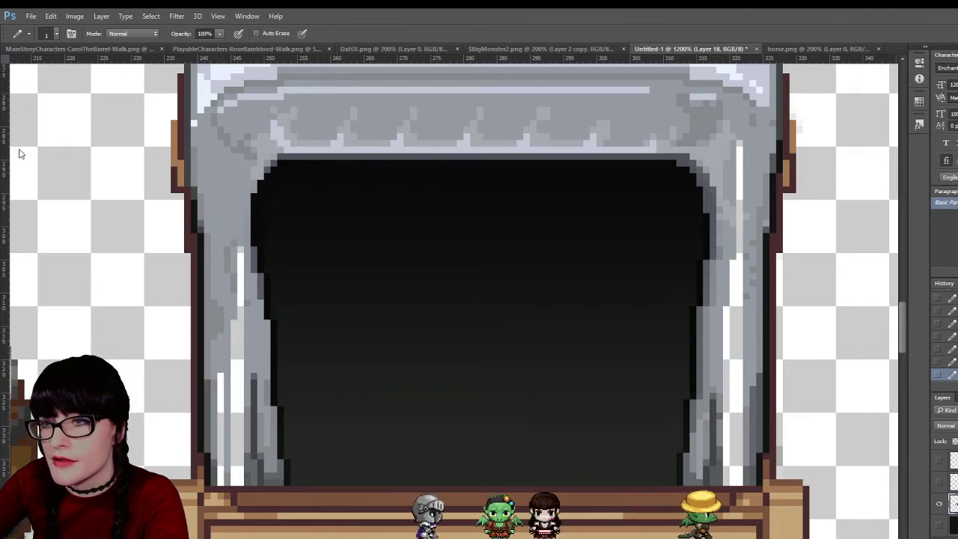
pyautogui.press('i')
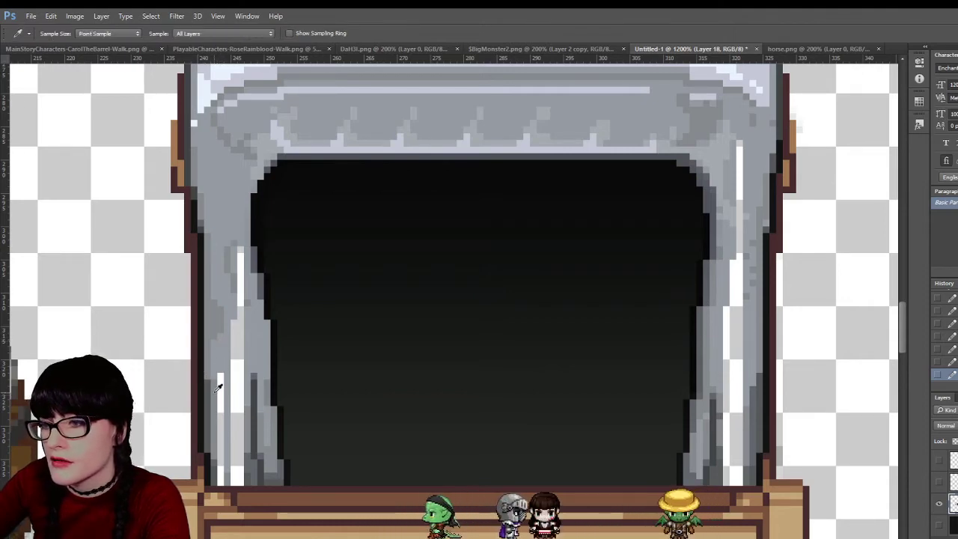
pyautogui.press('b')
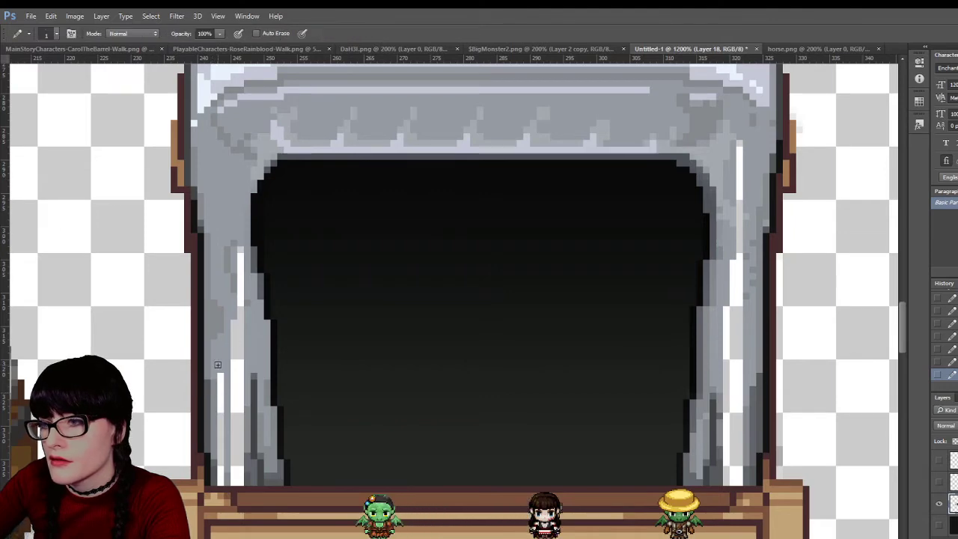
pyautogui.press('i')
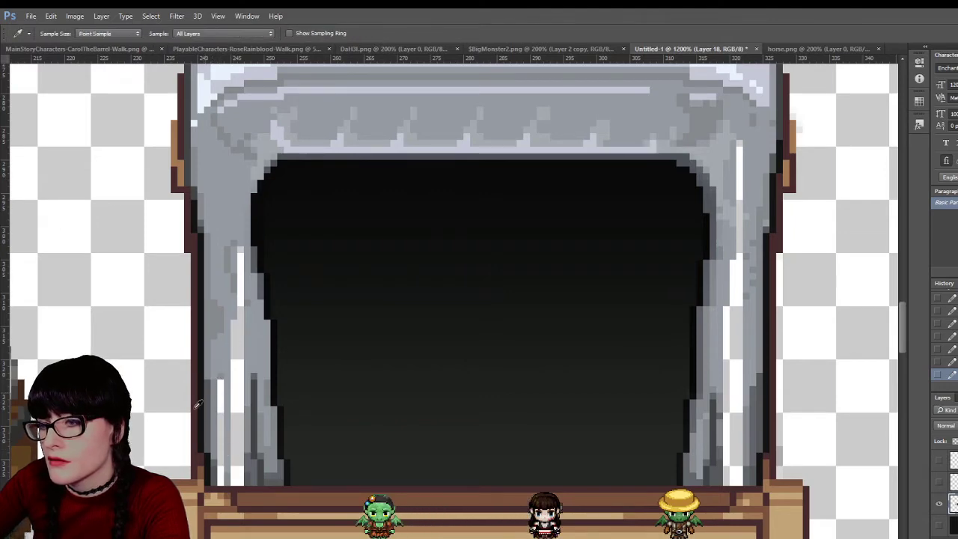
pyautogui.press('b')
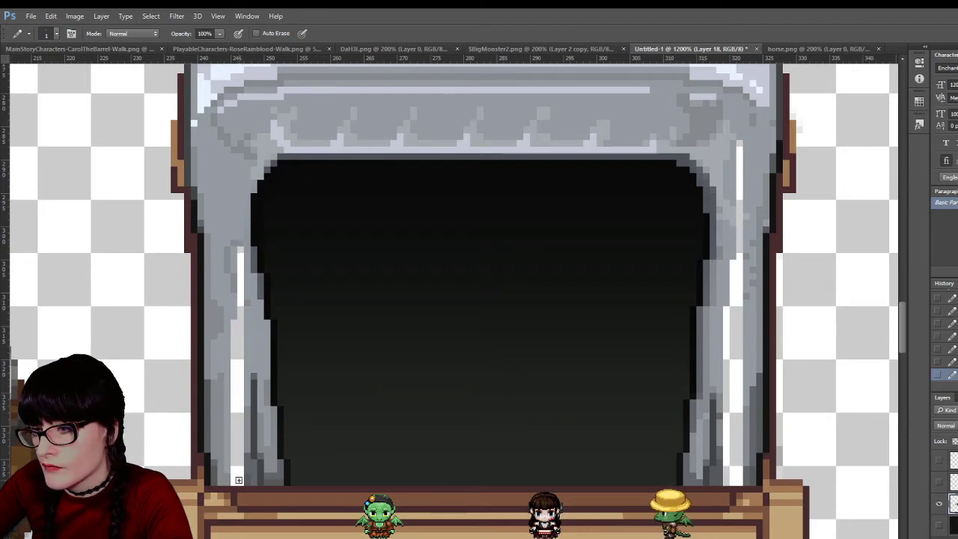
pyautogui.moveTo(239, 480); pyautogui.dragTo(239, 249)
pyautogui.moveTo(232, 481); pyautogui.dragTo(231, 315)
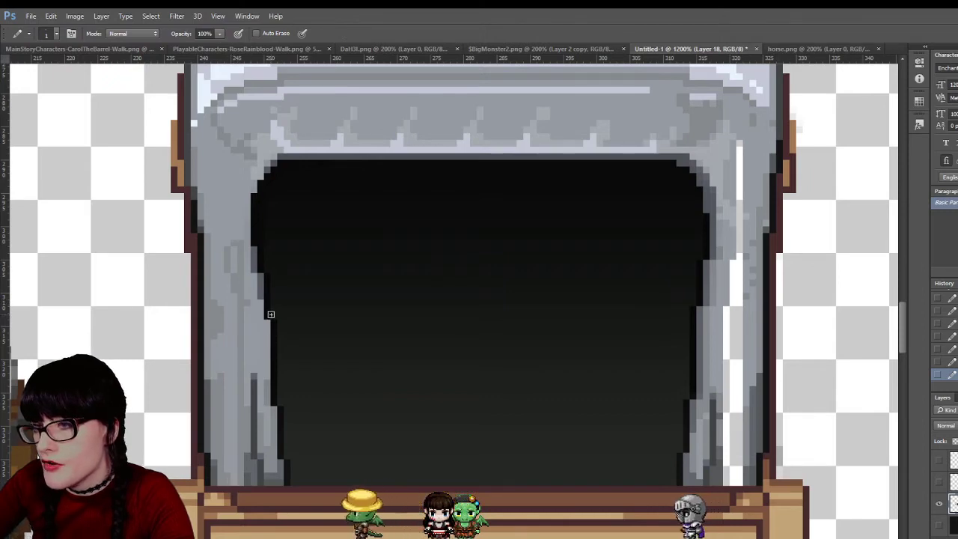
# Compare the shading of the large wagon's flaps with the flaps of the smaller wagons beside it
pyautogui.scroll(1, 347, 293)
pyautogui.scroll(1, 348, 293)
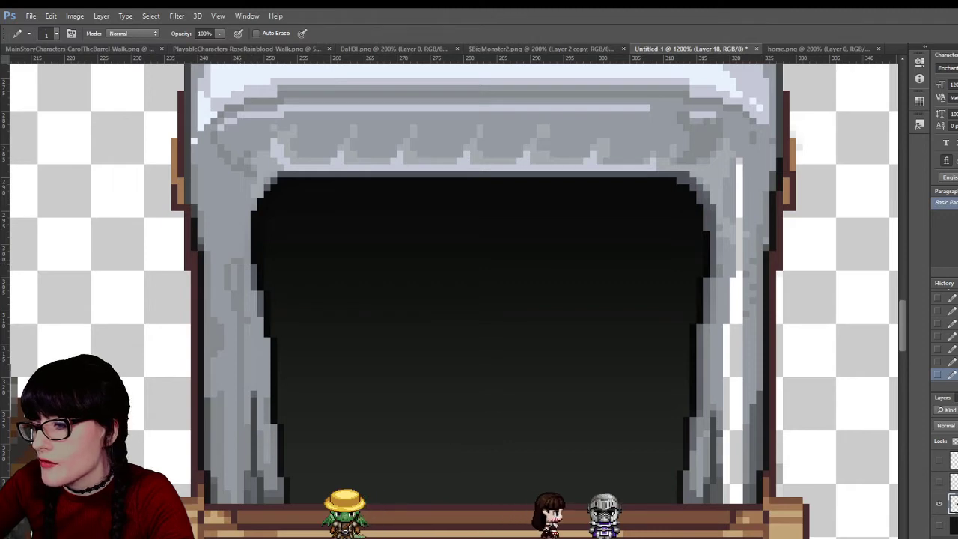
pyautogui.hscroll(6, 458, 296)
pyautogui.hscroll(-4, 459, 296)
pyautogui.scroll(3, 458, 296)
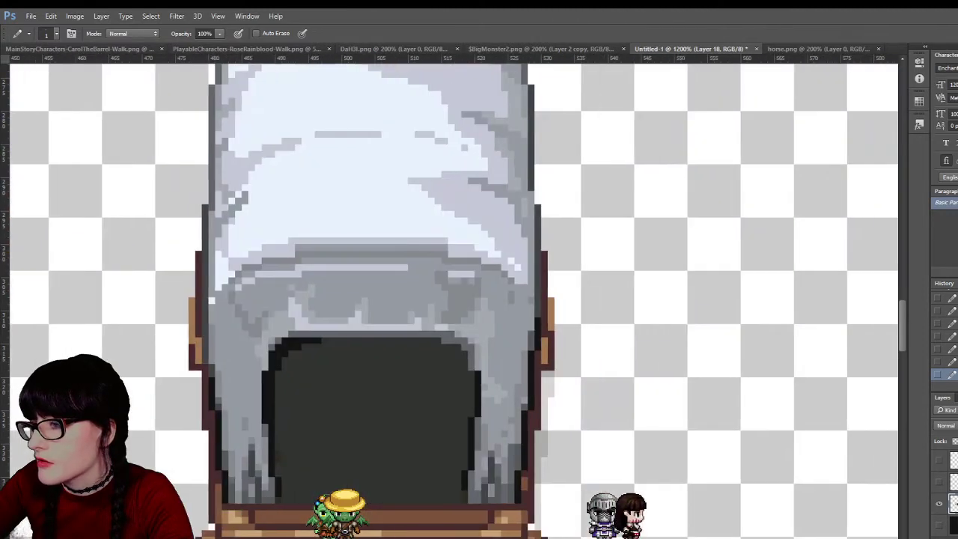
pyautogui.hscroll(-6, 453, 297)
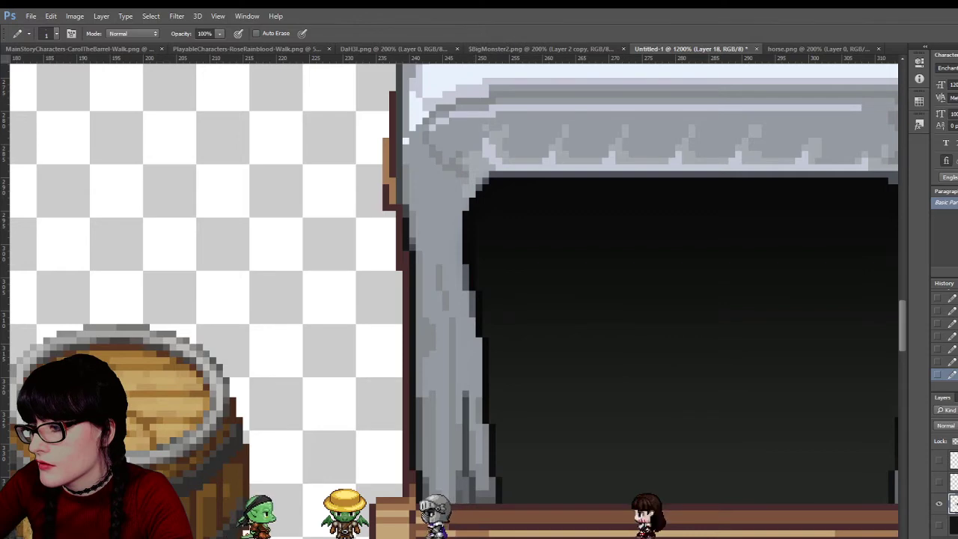
pyautogui.hscroll(5, 690, 362)
pyautogui.hscroll(8, 454, 296)
pyautogui.hscroll(-10, 454, 296)
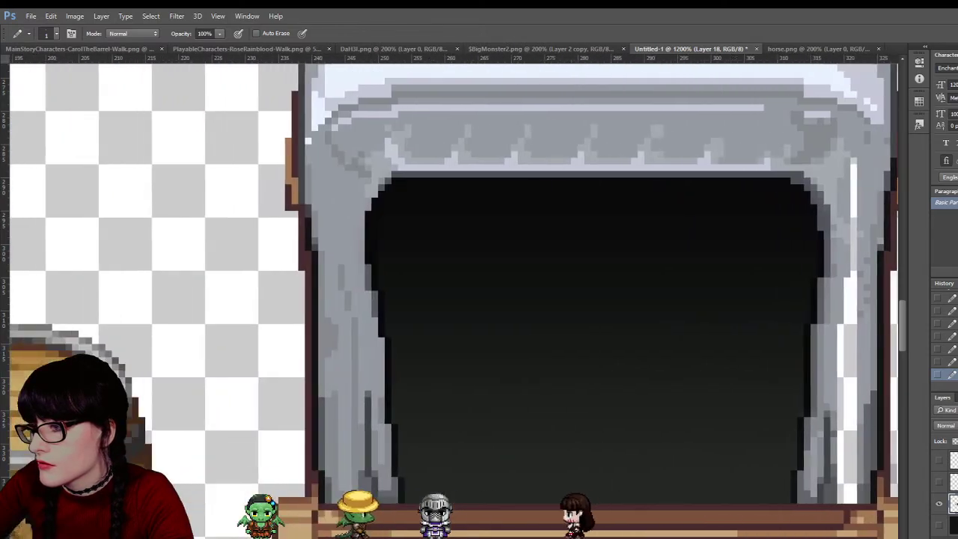
pyautogui.hscroll(8, 453, 299)
pyautogui.hscroll(-6, 453, 299)
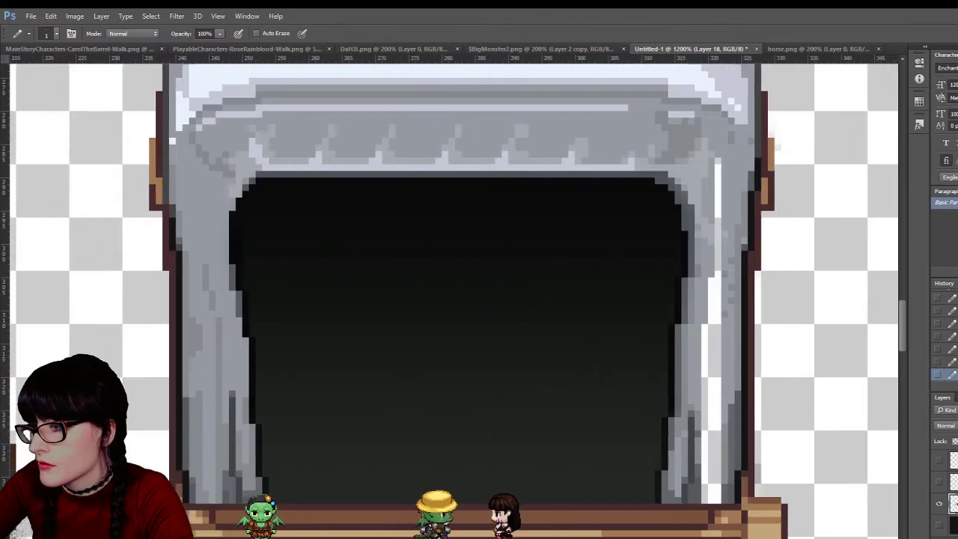
pyautogui.hscroll(1, 453, 300)
pyautogui.hscroll(4, 453, 299)
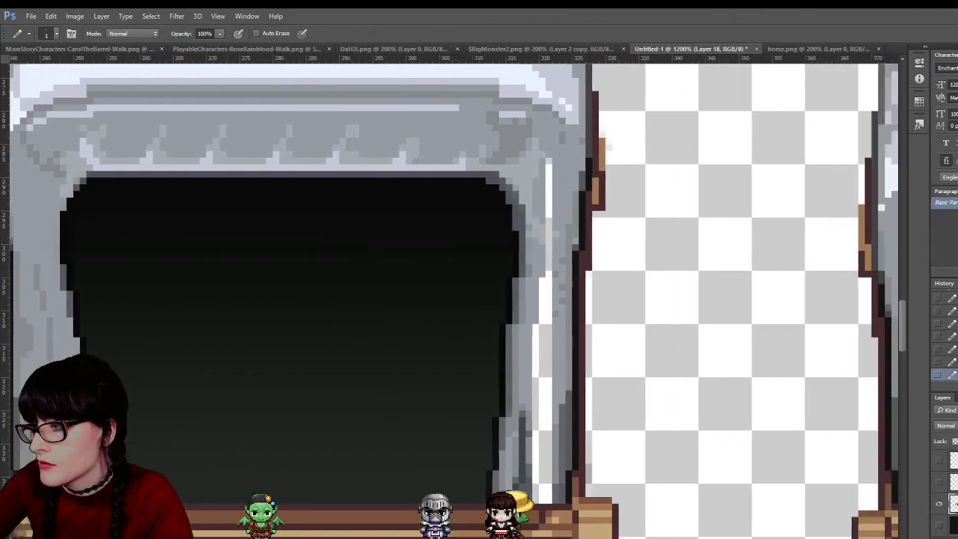
pyautogui.hscroll(-6, 407, 404)
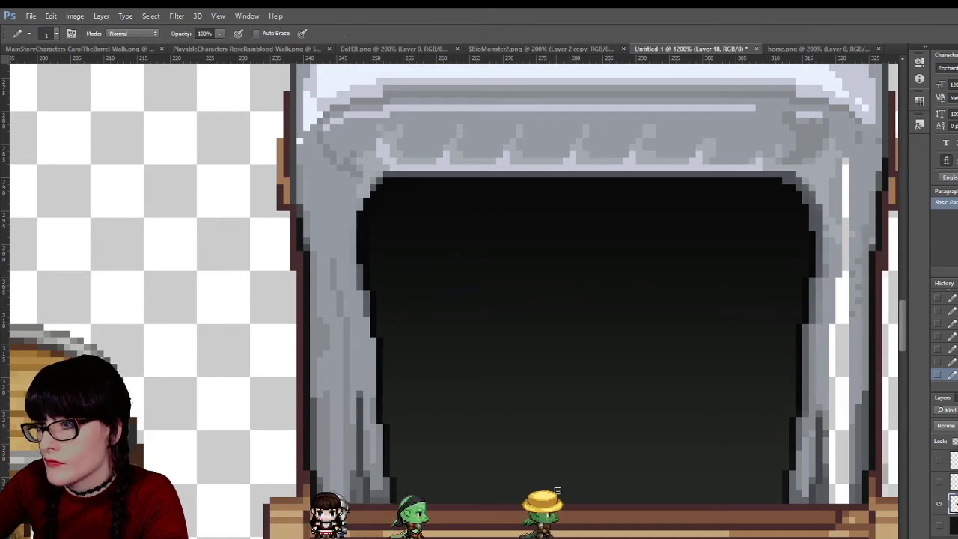
# Fill the vertical gaps in the large wagon's right flap from the canopy down to the wooden board with sampled cloth greys
pyautogui.hscroll(5, 480, 299)
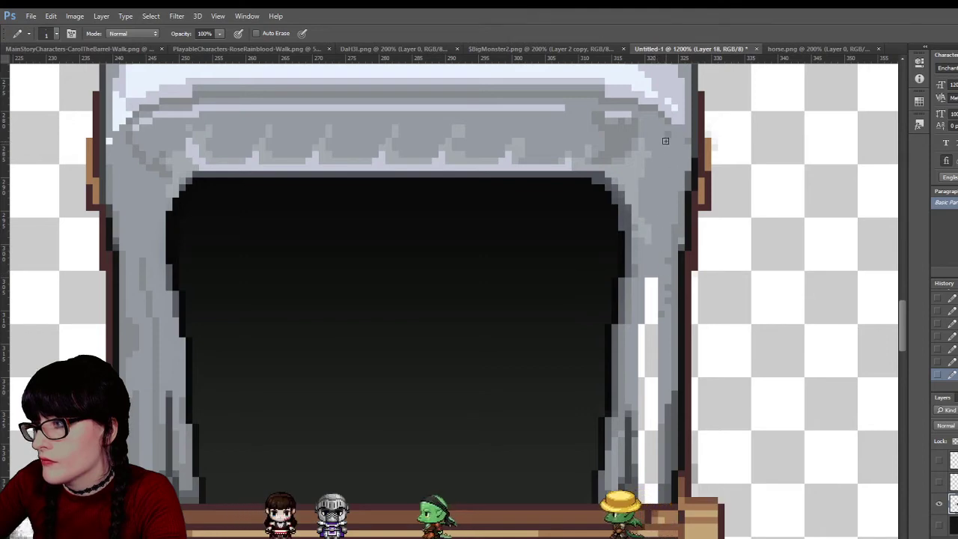
pyautogui.moveTo(654, 281)
pyautogui.mouseDown()
pyautogui.moveTo(651, 318)
pyautogui.moveTo(650, 291)
pyautogui.mouseUp()
pyautogui.press('i')
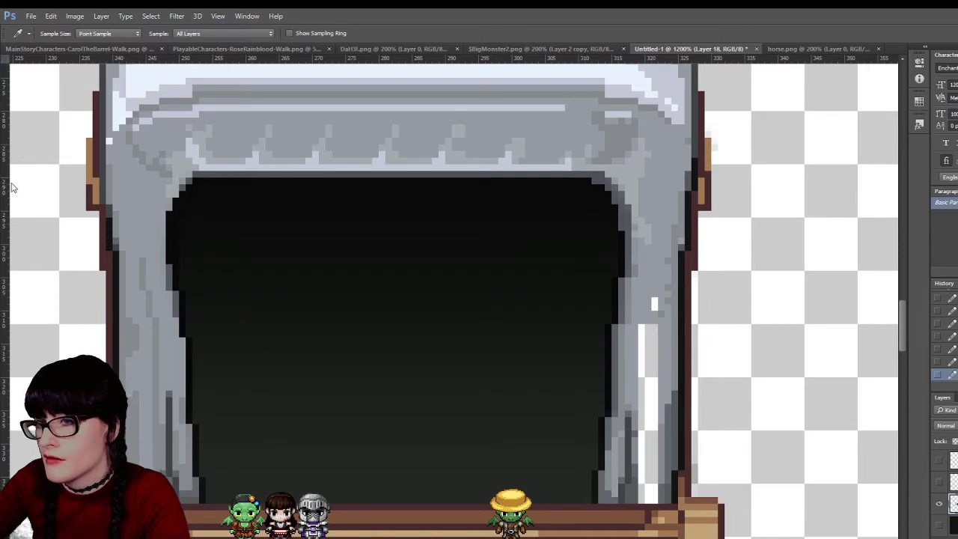
pyautogui.keyDown('shift'); pyautogui.click(653, 500); pyautogui.keyUp('shift')
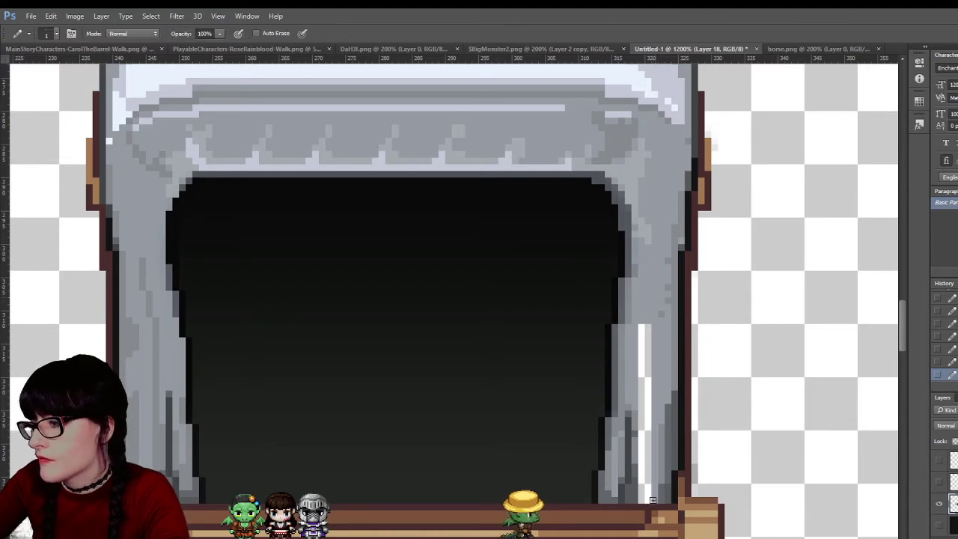
pyautogui.keyDown('shift'); pyautogui.click(645, 328); pyautogui.keyUp('shift')
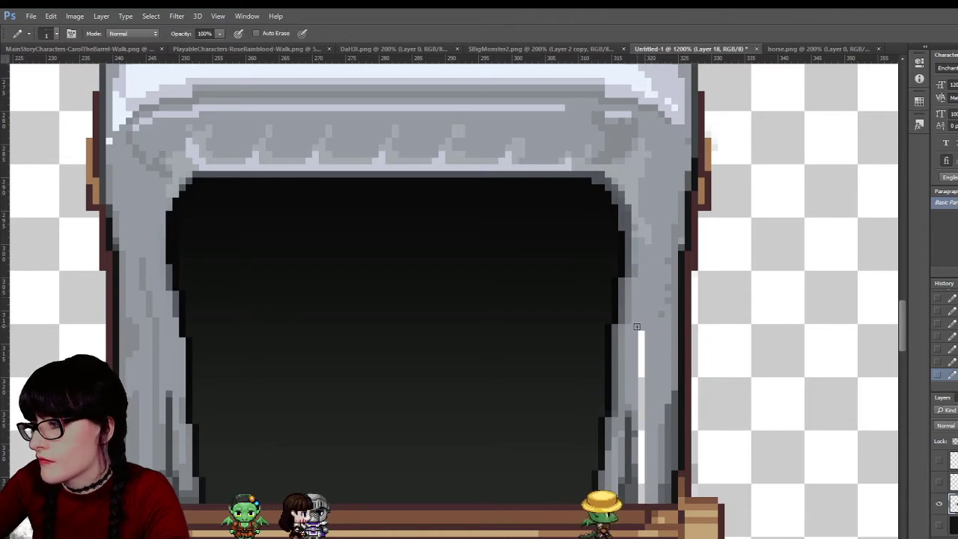
pyautogui.moveTo(641, 495); pyautogui.dragTo(641, 413)
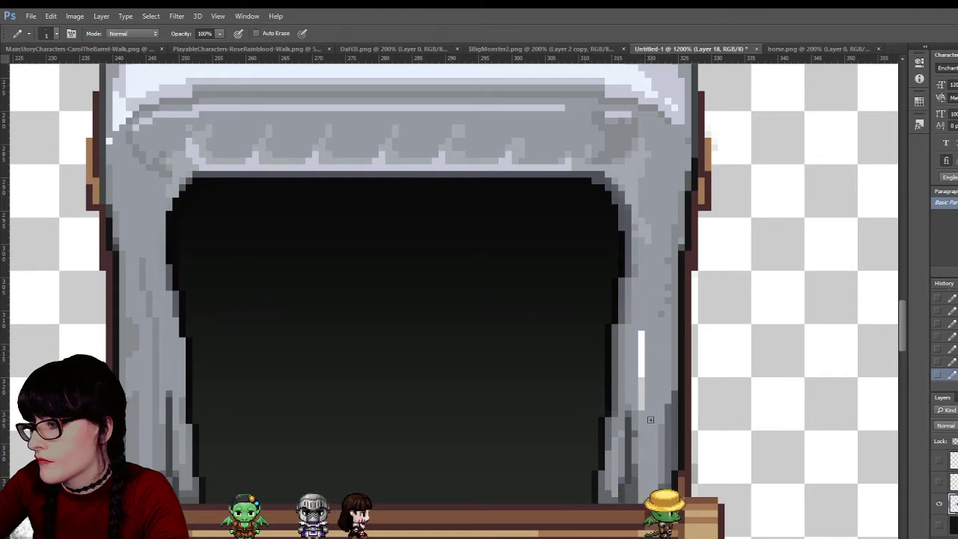
pyautogui.keyDown('shift'); pyautogui.click(640, 332); pyautogui.keyUp('shift')
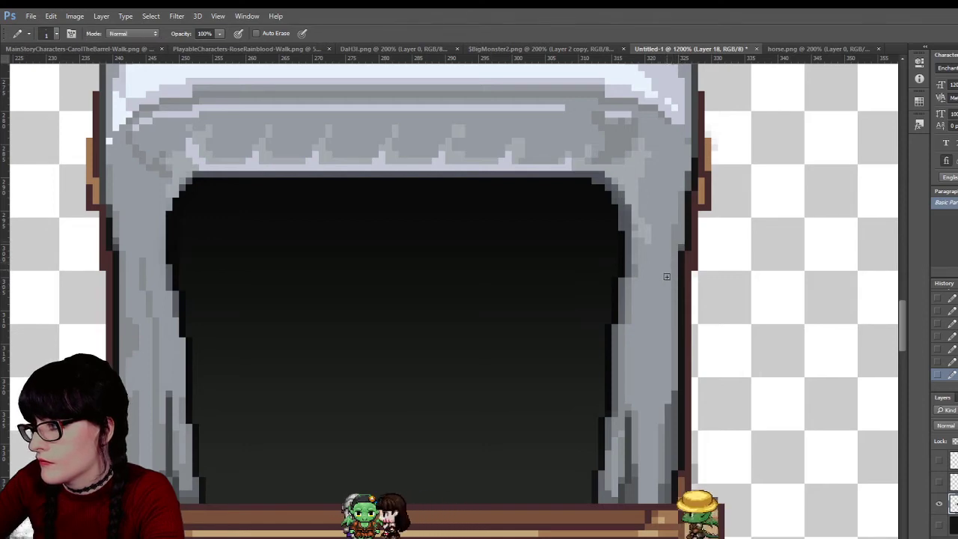
# Examine the filled flaps against the smaller wagons' flaps, up close and at an overview zoom of 400%
pyautogui.scroll(-1, 647, 357)
pyautogui.scroll(-1, 648, 356)
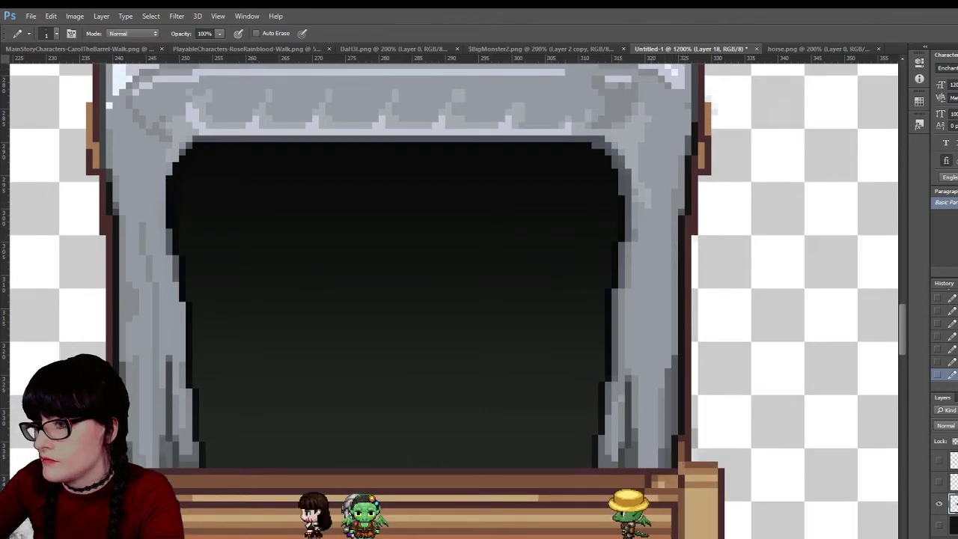
pyautogui.hscroll(5, 647, 356)
pyautogui.hscroll(15, 454, 300)
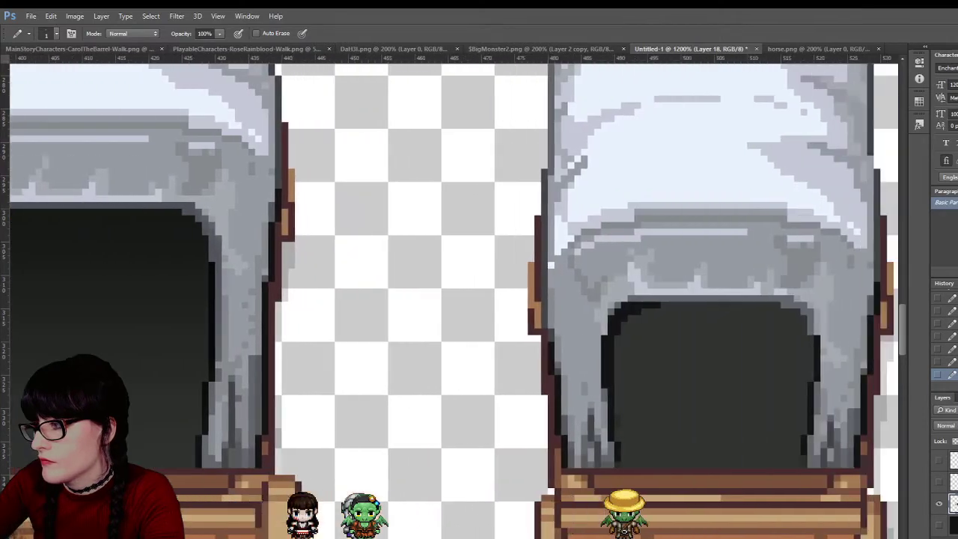
pyautogui.hscroll(-20, 454, 300)
pyautogui.hscroll(6, 595, 408)
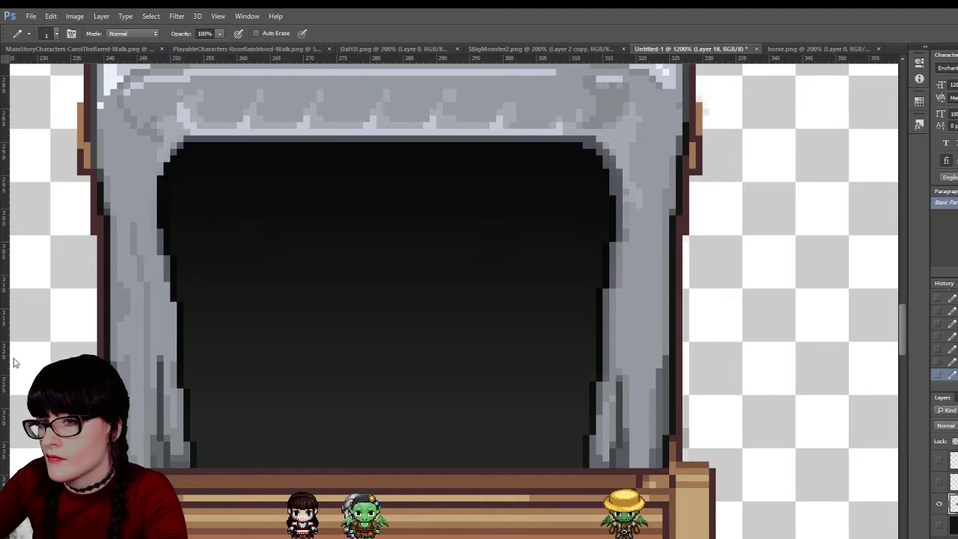
pyautogui.press('z')
pyautogui.keyDown('alt'); pyautogui.click(524, 332); pyautogui.keyUp('alt')
pyautogui.keyDown('alt'); pyautogui.click(524, 331); pyautogui.keyUp('alt')
pyautogui.keyDown('alt'); pyautogui.click(596, 354); pyautogui.keyUp('alt')
pyautogui.keyDown('alt'); pyautogui.click(596, 354); pyautogui.keyUp('alt')
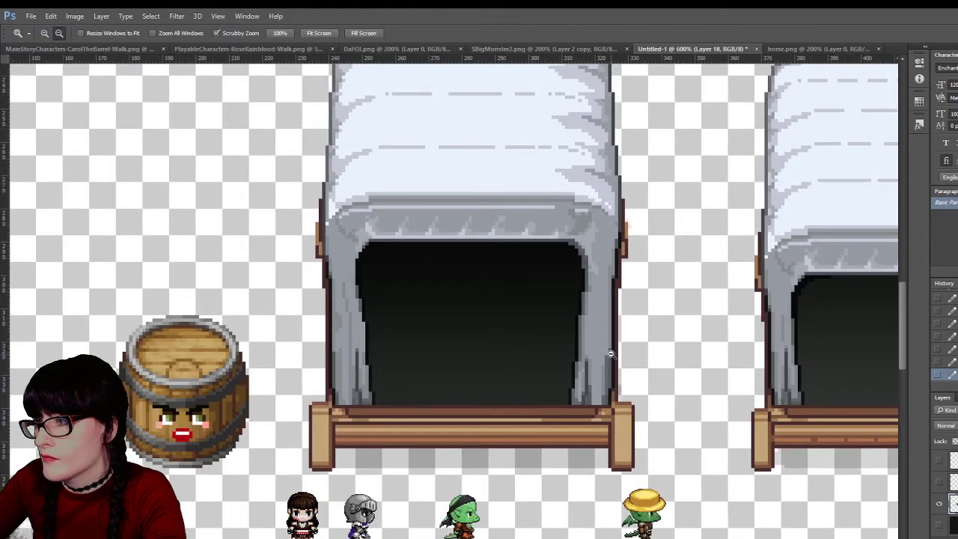
pyautogui.keyDown('alt'); pyautogui.click(604, 346); pyautogui.keyUp('alt')
pyautogui.keyDown('alt'); pyautogui.click(604, 346); pyautogui.keyUp('alt')
pyautogui.keyDown('alt'); pyautogui.click(610, 356); pyautogui.keyUp('alt')
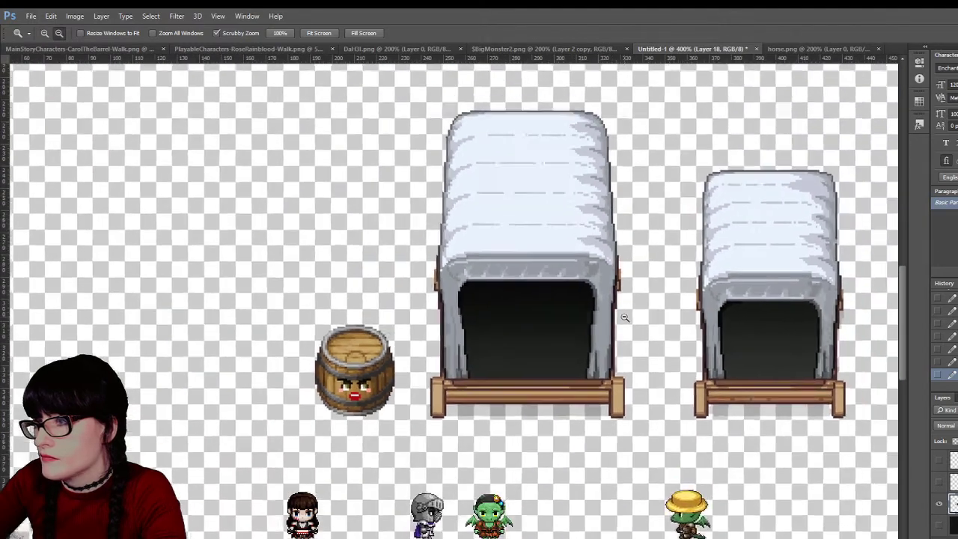
pyautogui.keyDown('alt'); pyautogui.click(618, 366); pyautogui.keyUp('alt')
# Examine the shading of the large wagon's entrance flaps up close at 800% and from an overview zoom
pyautogui.moveTo(572, 347); pyautogui.dragTo(565, 298)
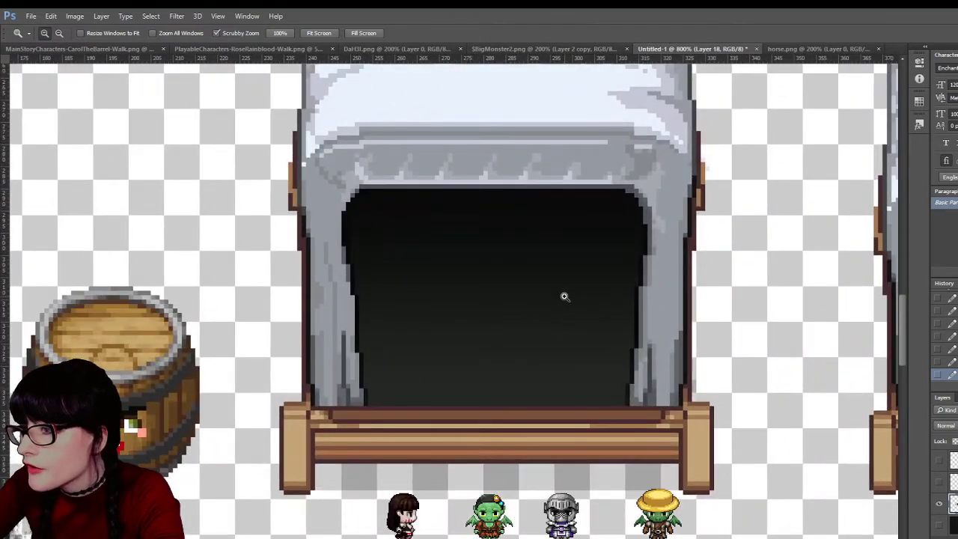
pyautogui.scroll(1, 564, 297)
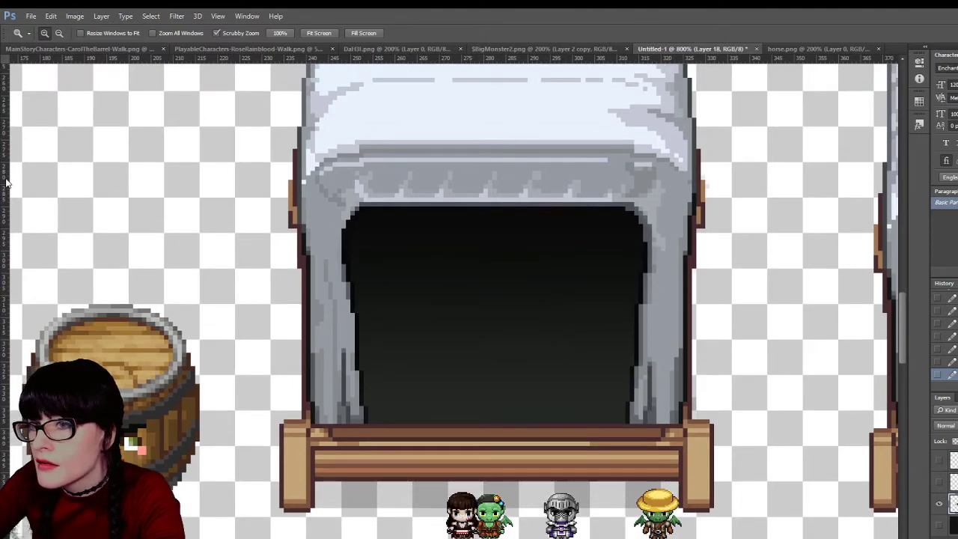
pyautogui.press('b')
pyautogui.press('i')
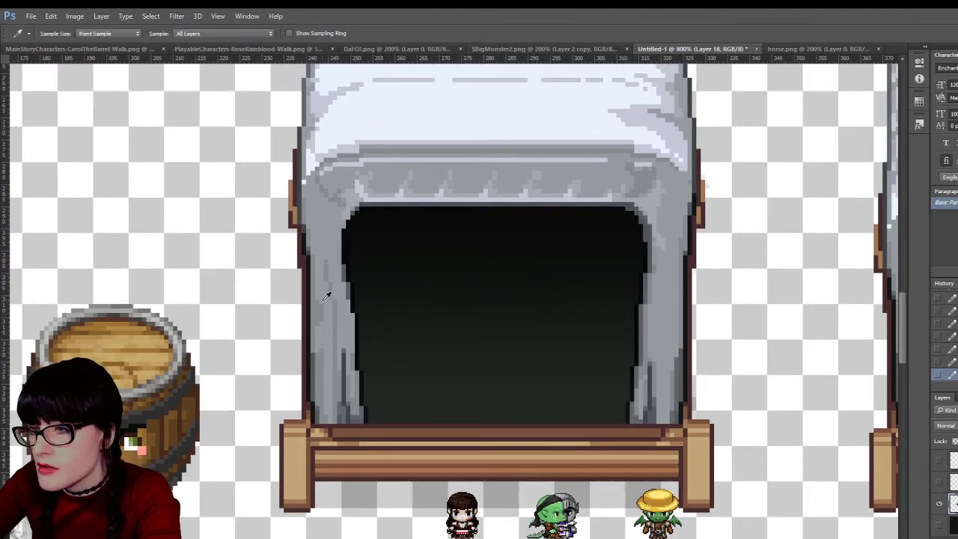
pyautogui.press('b')
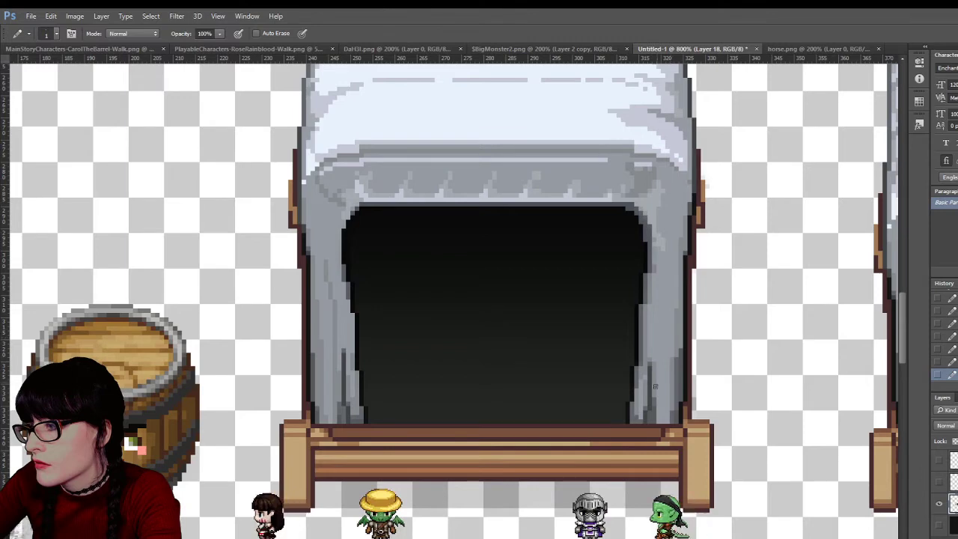
pyautogui.scroll(2, 396, 265)
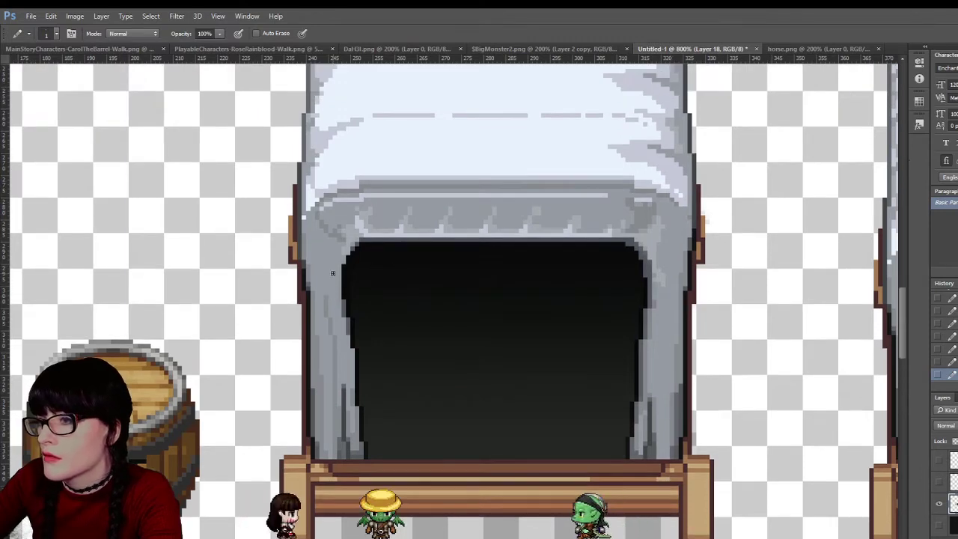
pyautogui.click(1, 365)
pyautogui.keyDown('alt'); pyautogui.click(657, 375); pyautogui.keyUp('alt')
pyautogui.keyDown('alt'); pyautogui.click(657, 375); pyautogui.keyUp('alt')
pyautogui.keyDown('alt'); pyautogui.click(657, 375); pyautogui.keyUp('alt')
pyautogui.keyDown('alt'); pyautogui.click(657, 375); pyautogui.keyUp('alt')
pyautogui.keyDown('alt'); pyautogui.click(658, 375); pyautogui.keyUp('alt')
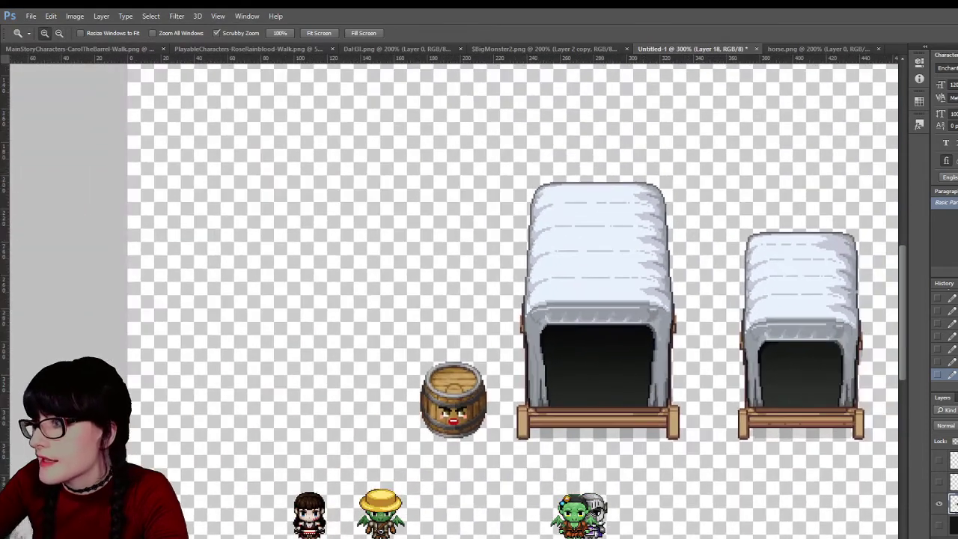
# Compare the large wagon's flaps and entrance with the two smaller wagons, from 1200% close-up out to 200%
pyautogui.hscroll(3, 454, 301)
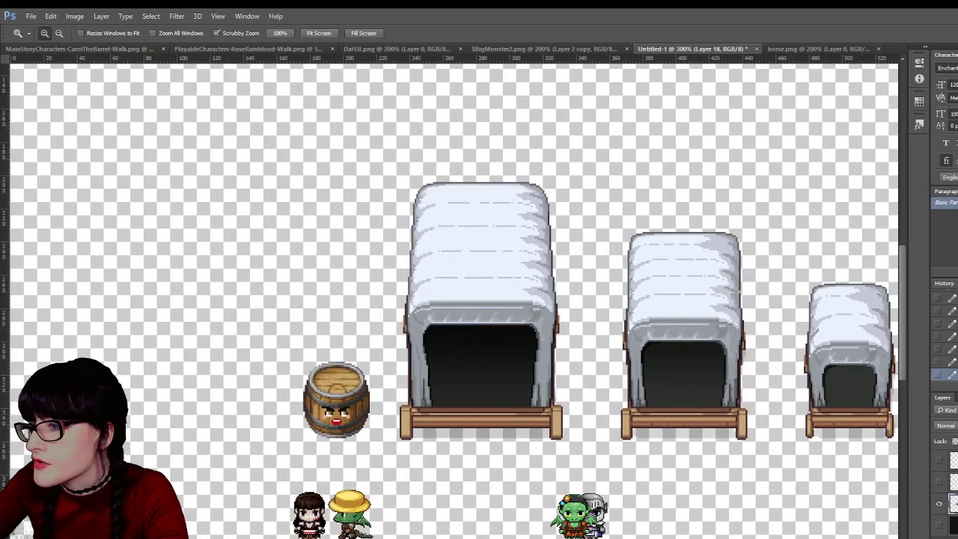
pyautogui.click(526, 345)
pyautogui.keyDown('alt'); pyautogui.click(526, 348); pyautogui.keyUp('alt')
pyautogui.keyDown('alt'); pyautogui.click(526, 349); pyautogui.keyUp('alt')
pyautogui.click(522, 361)
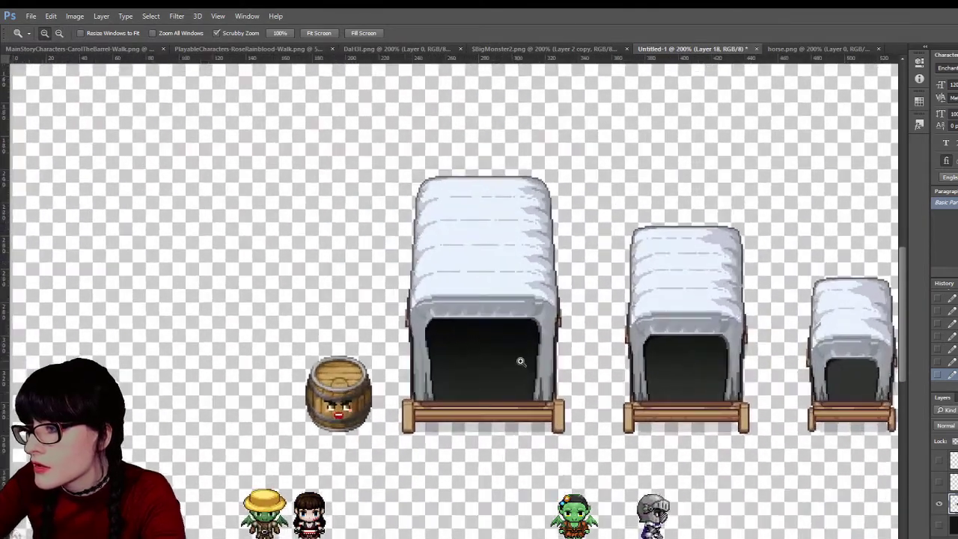
pyautogui.moveTo(520, 362); pyautogui.dragTo(519, 361)
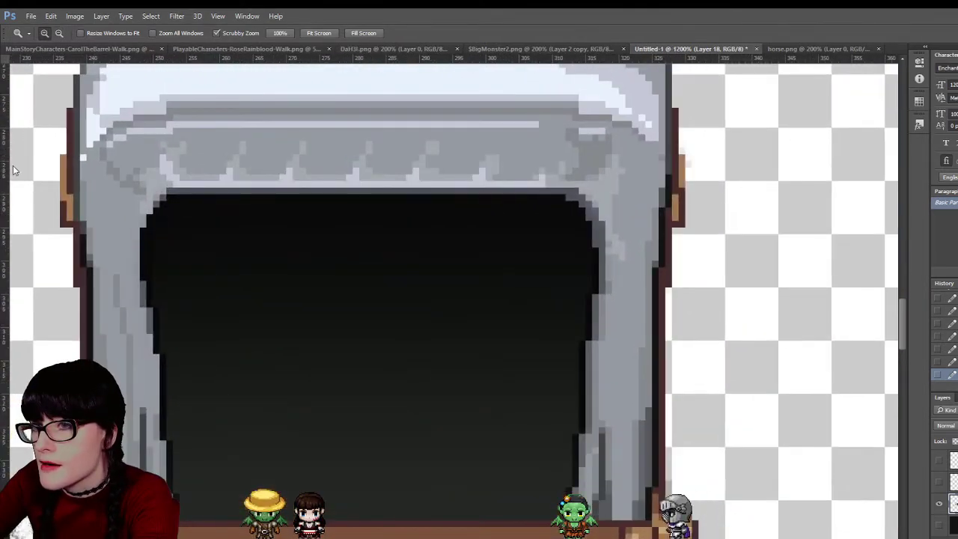
pyautogui.press('i')
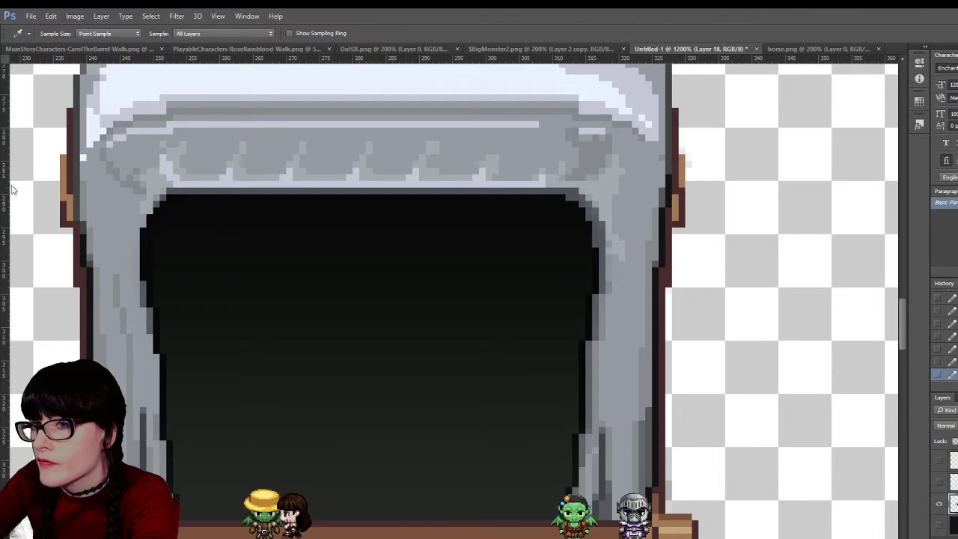
pyautogui.press('b')
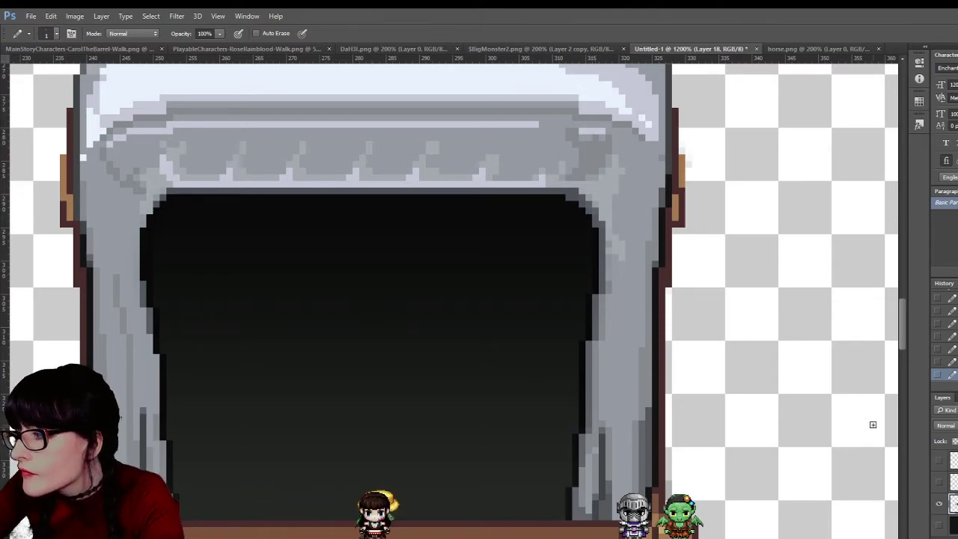
pyautogui.press('z')
pyautogui.keyDown('alt'); pyautogui.click(509, 343); pyautogui.keyUp('alt')
pyautogui.keyDown('alt'); pyautogui.click(509, 345); pyautogui.keyUp('alt')
pyautogui.keyDown('alt'); pyautogui.click(517, 352); pyautogui.keyUp('alt')
pyautogui.keyDown('alt'); pyautogui.click(541, 376); pyautogui.keyUp('alt')
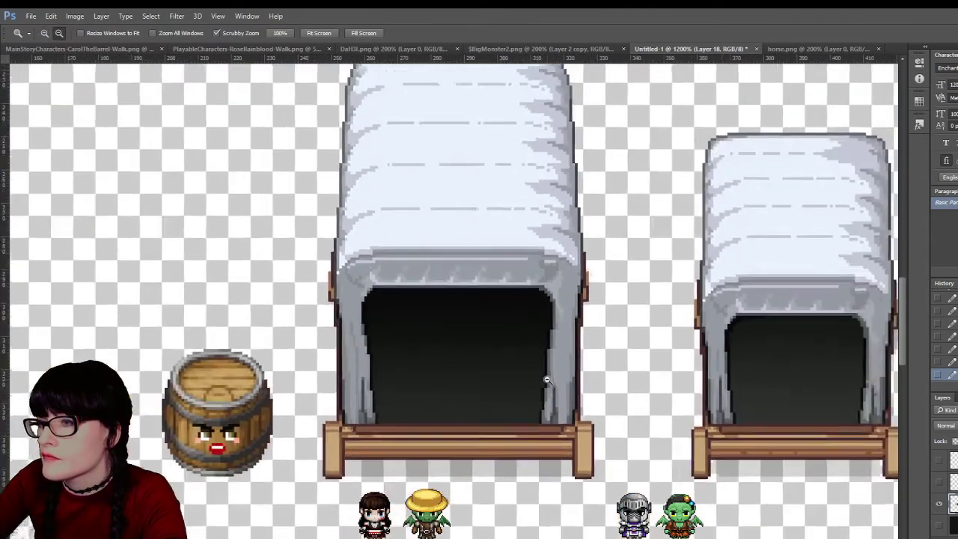
pyautogui.keyDown('alt'); pyautogui.click(582, 390); pyautogui.keyUp('alt')
pyautogui.scroll(-3, 586, 389)
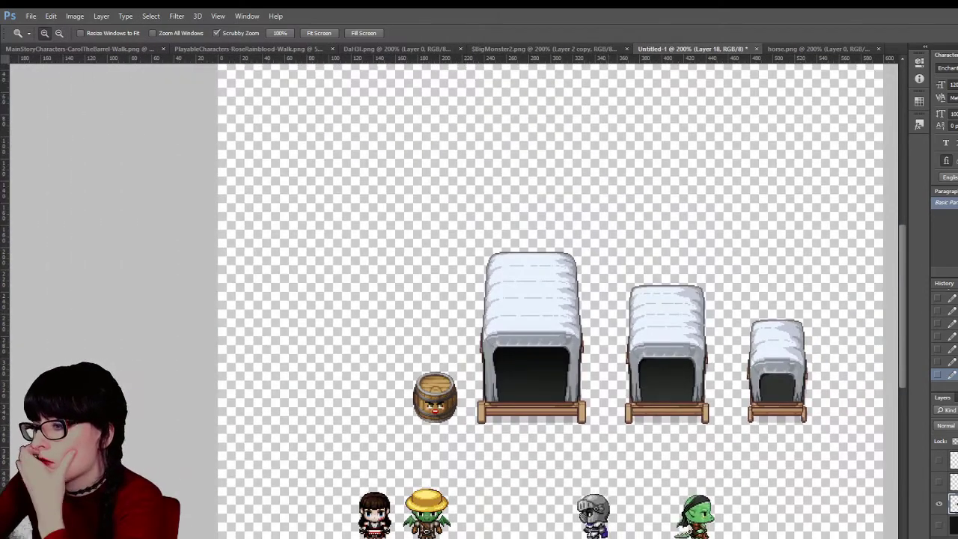
# Select the finished large wagon with a rectangular marquee and copy it
pyautogui.press('m')
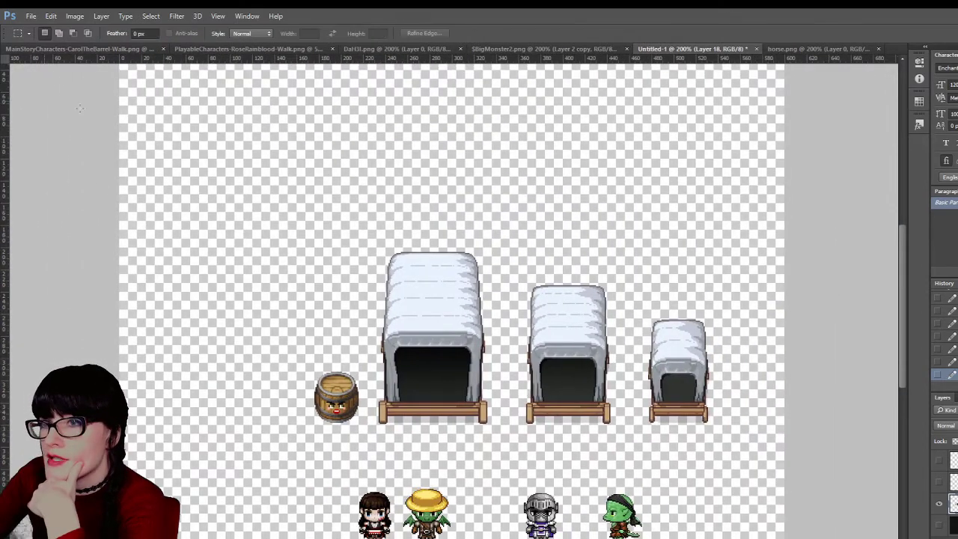
pyautogui.click(940, 506)
pyautogui.click(940, 505)
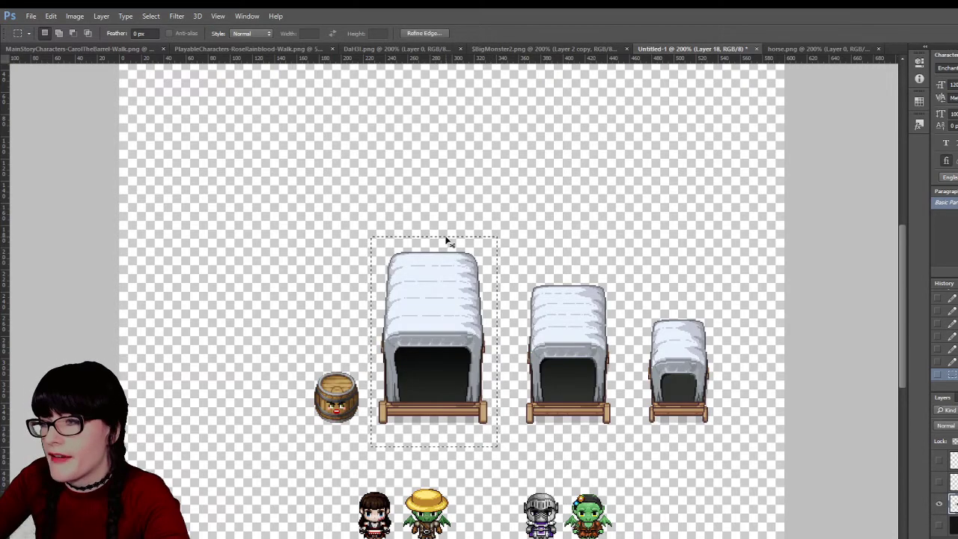
# Switch to the $BigMonster2.png document, paste the large wagon and place it over the old wagon in the first cell
pyautogui.click(189, 48)
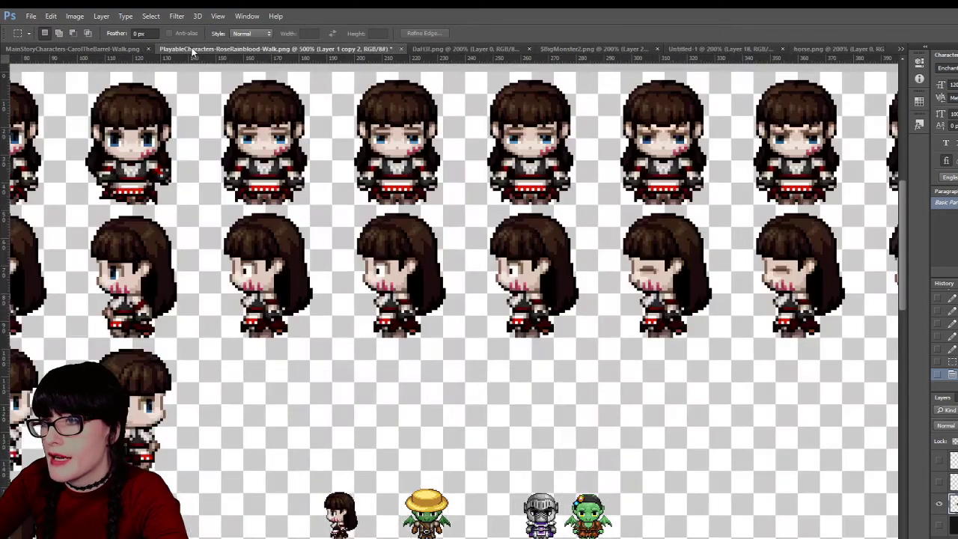
pyautogui.click(451, 49)
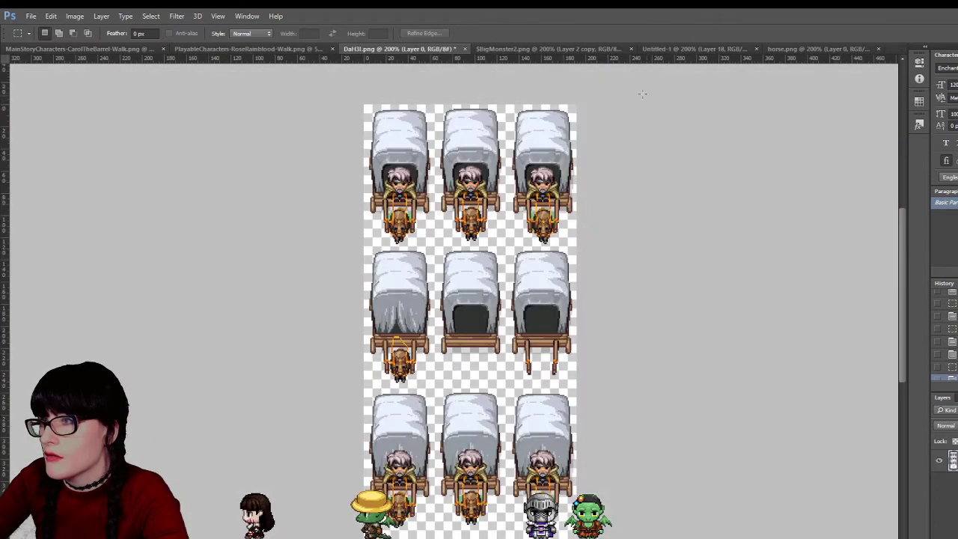
pyautogui.click(665, 50)
pyautogui.click(570, 50)
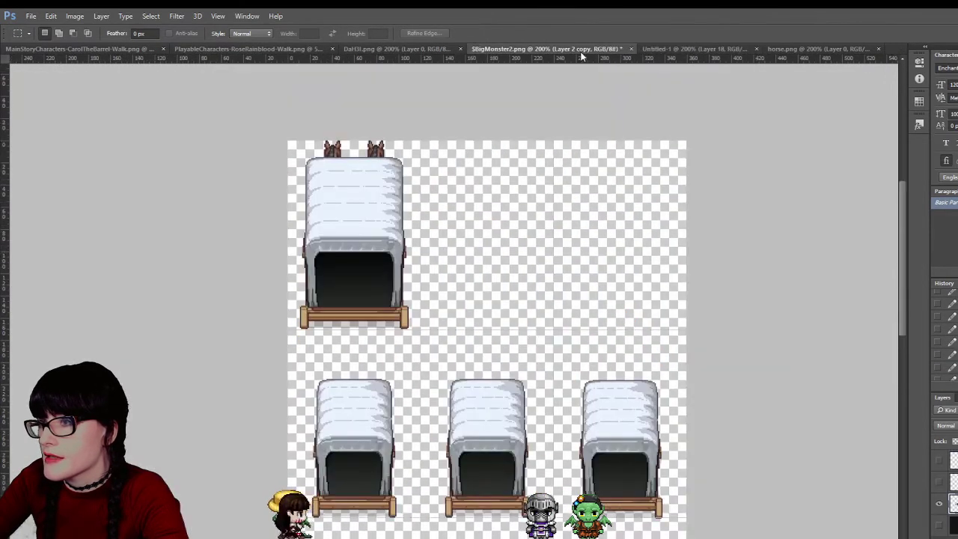
pyautogui.press('v')
pyautogui.hotkey('ctrl', 'v')
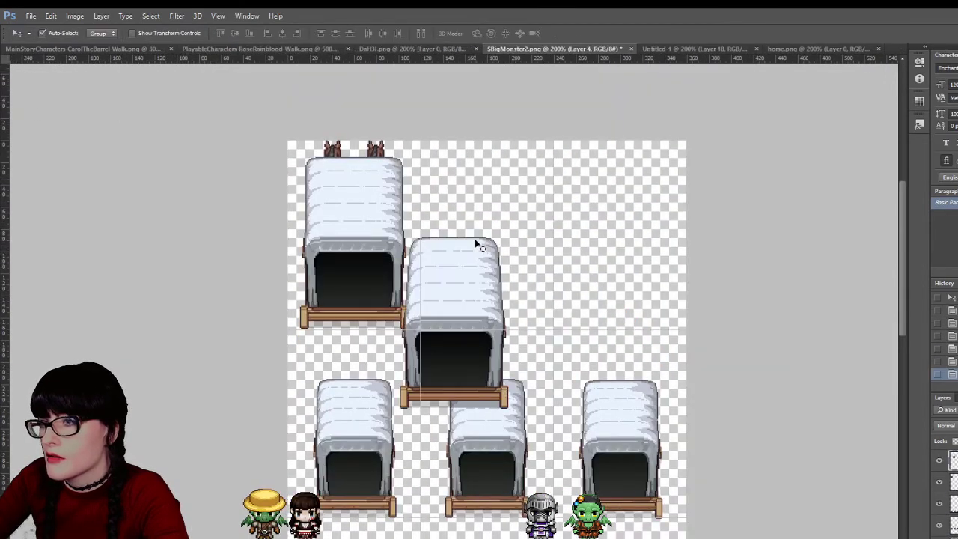
pyautogui.moveTo(474, 247); pyautogui.dragTo(341, 215)
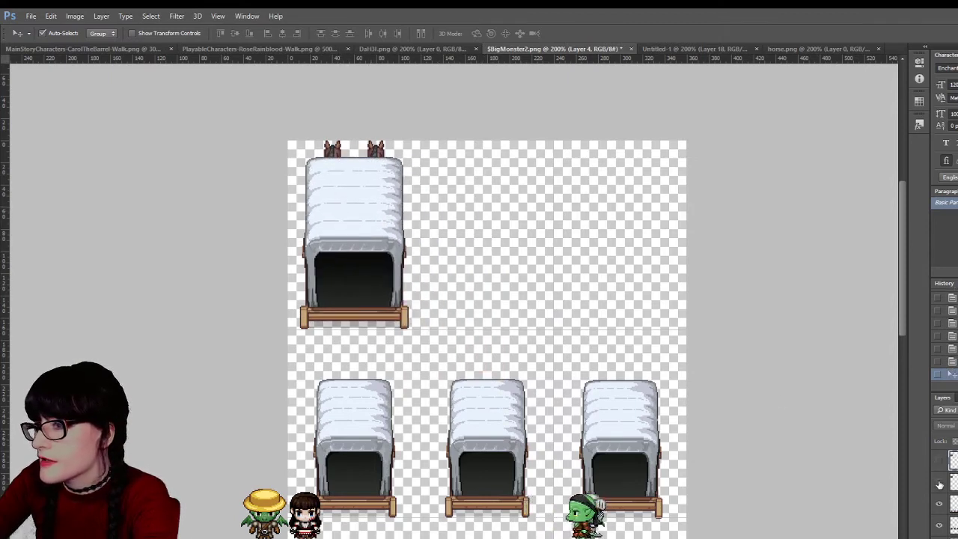
# Compare the pasted wagon with the old one by toggling its visibility, and delete the old wagon's layer underneath
pyautogui.click(939, 462)
pyautogui.click(942, 460)
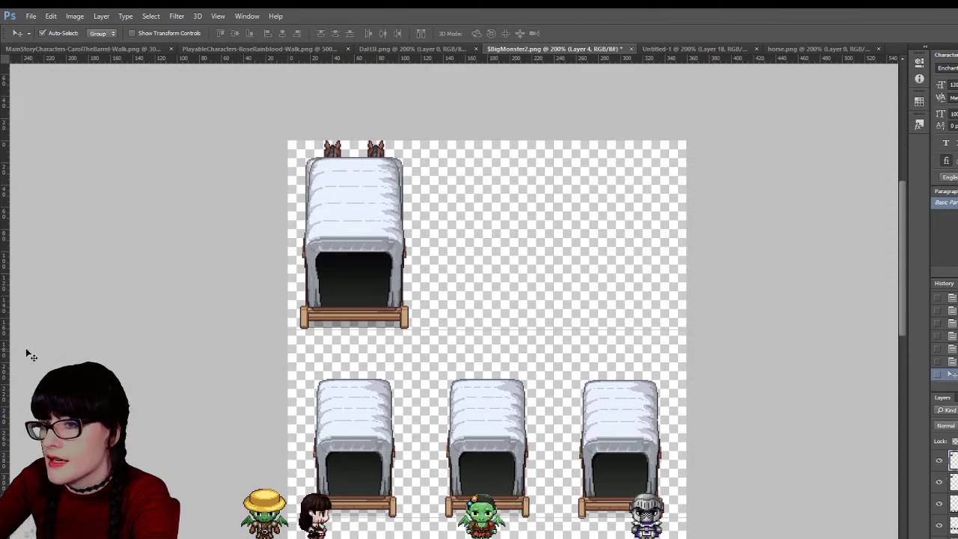
pyautogui.press('z')
pyautogui.moveTo(276, 158); pyautogui.dragTo(386, 146)
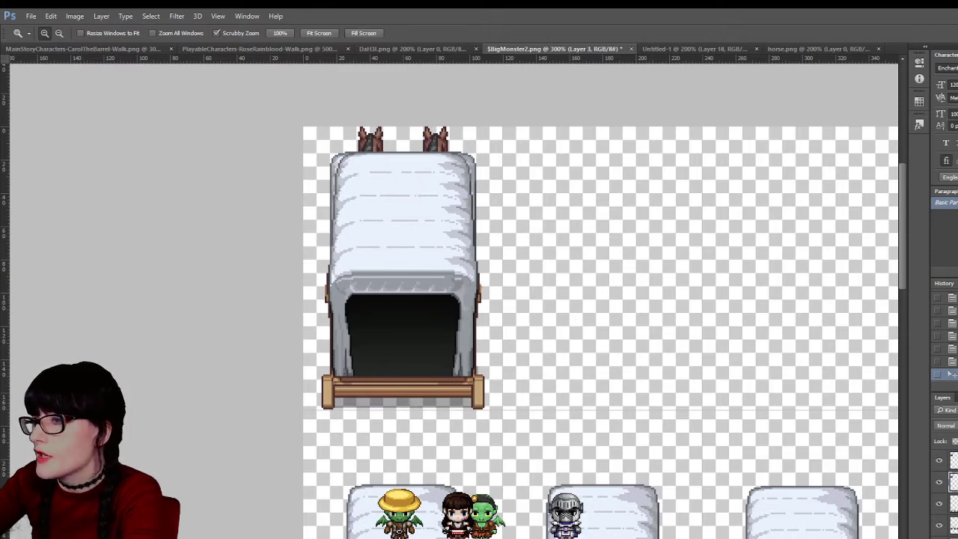
pyautogui.press('Delete')
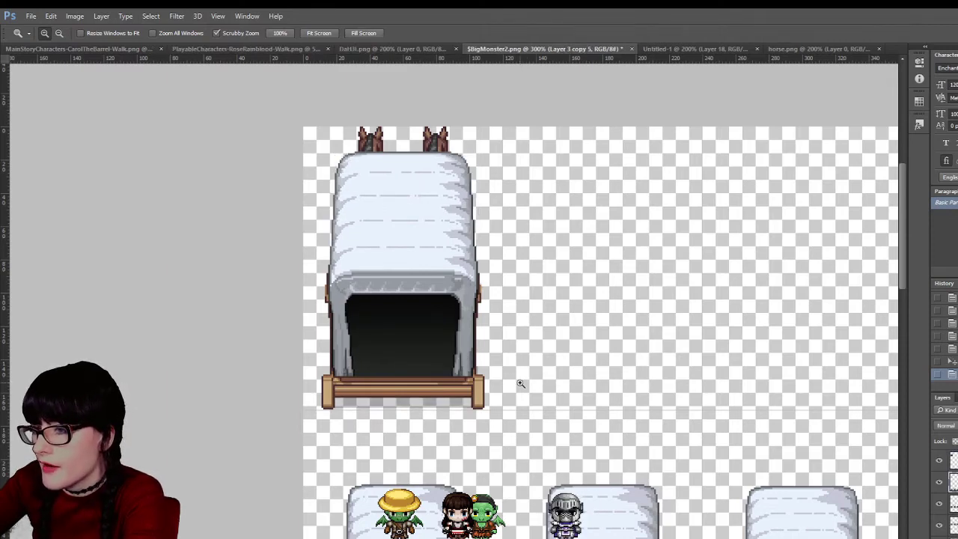
# Check the wagon's centring in its cell by comparing the side margins with a rectangular selection, and deselect
pyautogui.keyDown('alt'); pyautogui.click(605, 269); pyautogui.keyUp('alt')
pyautogui.keyDown('alt'); pyautogui.click(605, 268); pyautogui.keyUp('alt')
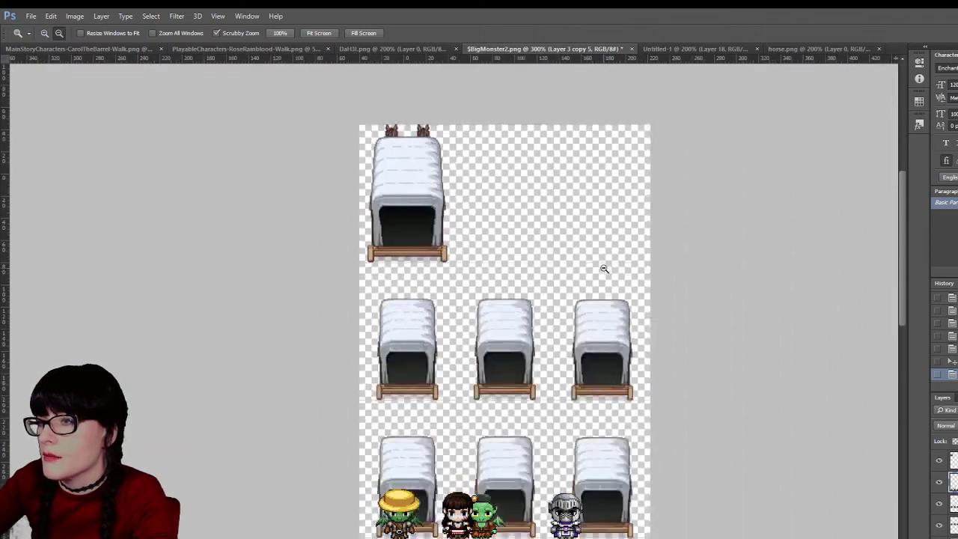
pyautogui.click(410, 149)
pyautogui.click(362, 171)
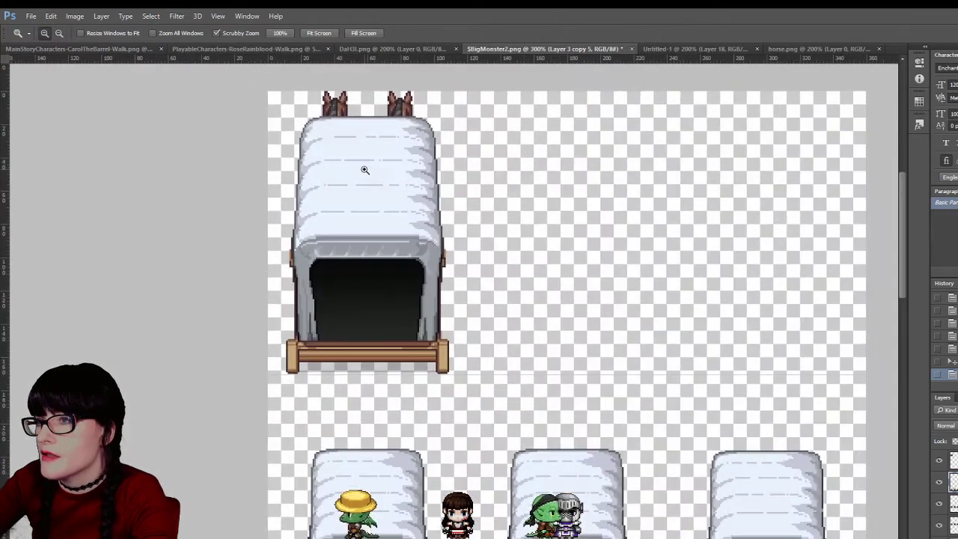
pyautogui.click(365, 170)
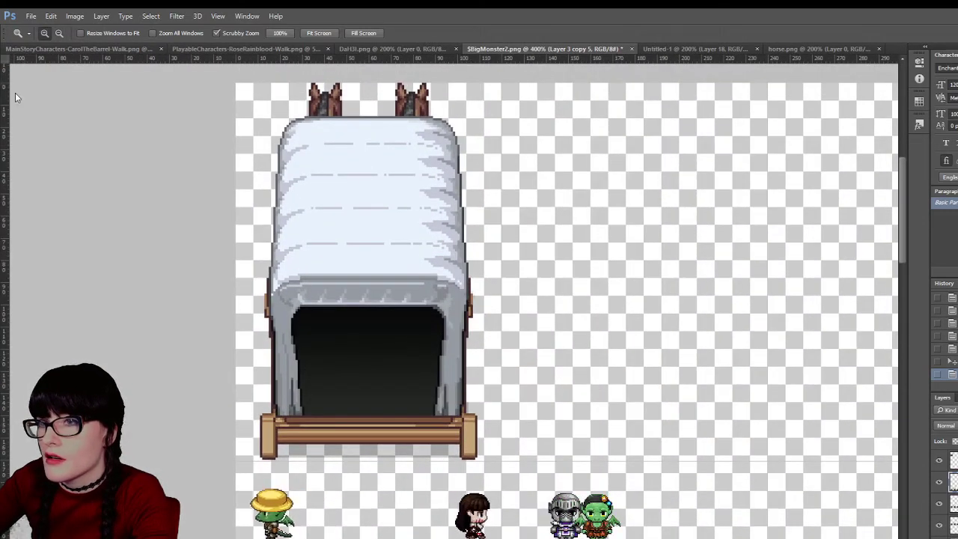
pyautogui.press('m')
pyautogui.moveTo(227, 77); pyautogui.dragTo(517, 460)
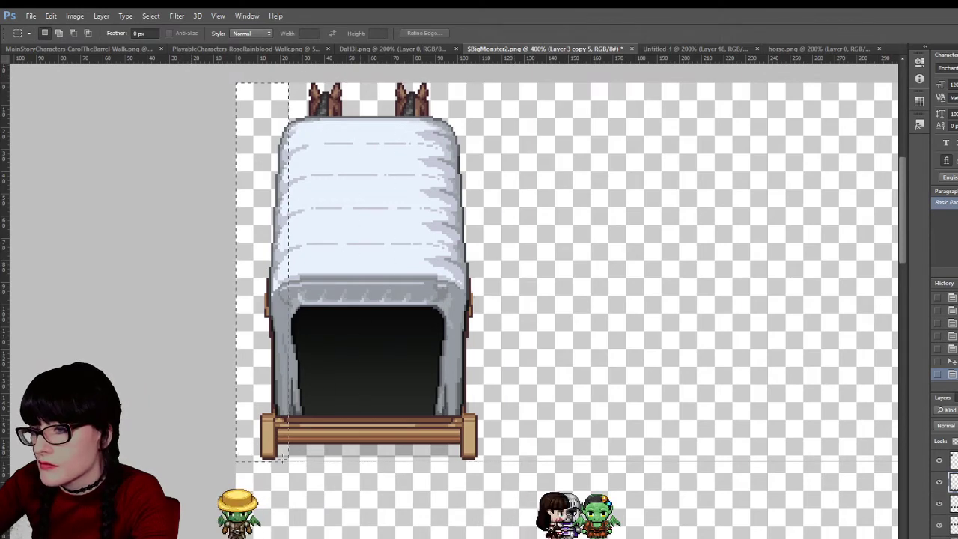
pyautogui.moveTo(259, 458); pyautogui.dragTo(260, 459)
pyautogui.moveTo(251, 446); pyautogui.dragTo(491, 444)
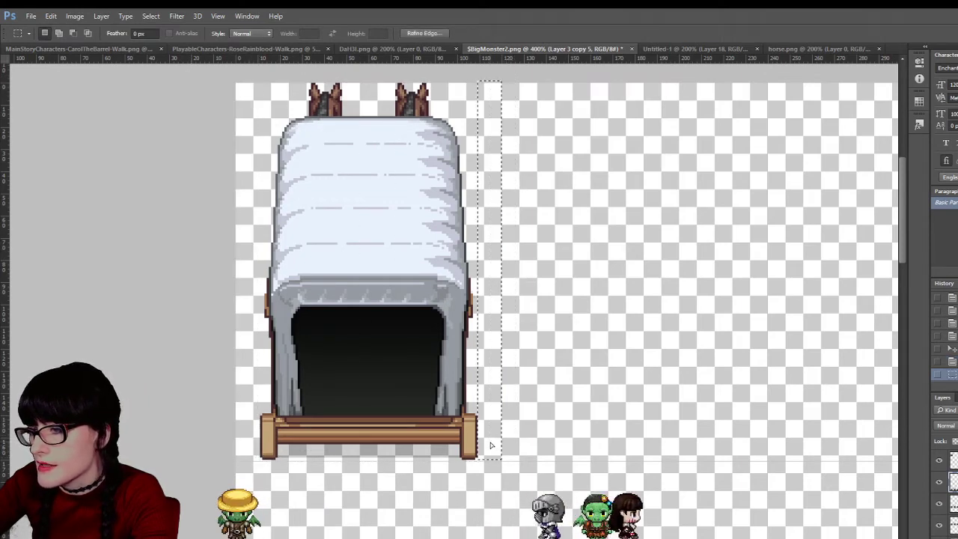
pyautogui.hotkey('ctrl', 'd')
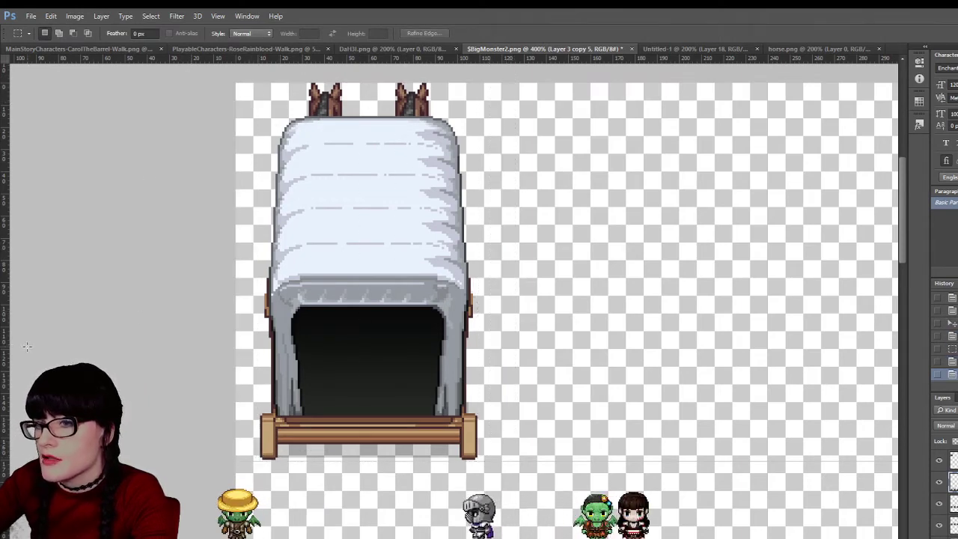
# Hide the layers with the smaller wagons in the three lower rows and the left horse, leaving the large wagon shown
pyautogui.press('z')
pyautogui.keyDown('alt'); pyautogui.click(561, 336); pyautogui.keyUp('alt')
pyautogui.keyDown('alt'); pyautogui.click(561, 337); pyautogui.keyUp('alt')
pyautogui.keyDown('alt'); pyautogui.click(561, 337); pyautogui.keyUp('alt')
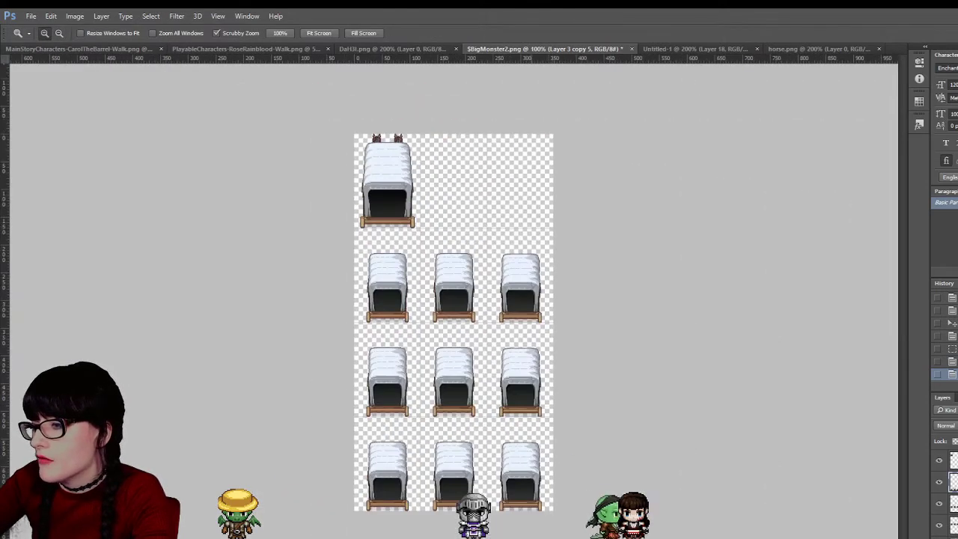
pyautogui.click(470, 279)
pyautogui.scroll(3, 538, 219)
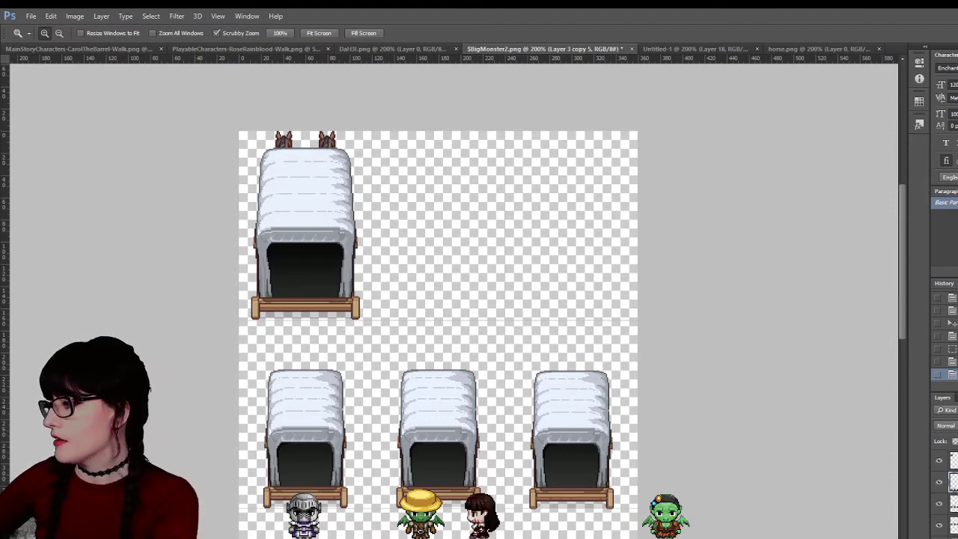
pyautogui.click(939, 524)
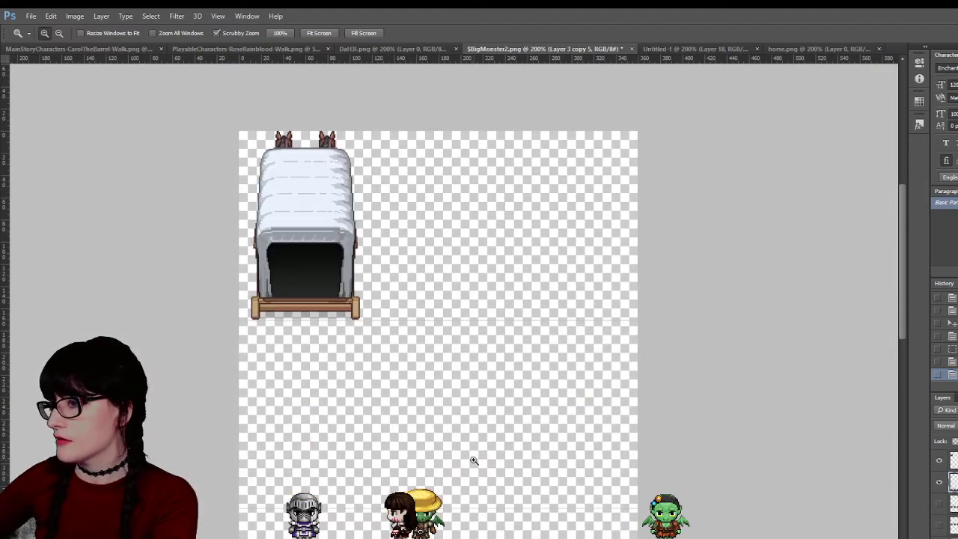
pyautogui.scroll(-5, 464, 453)
pyautogui.scroll(-2, 453, 449)
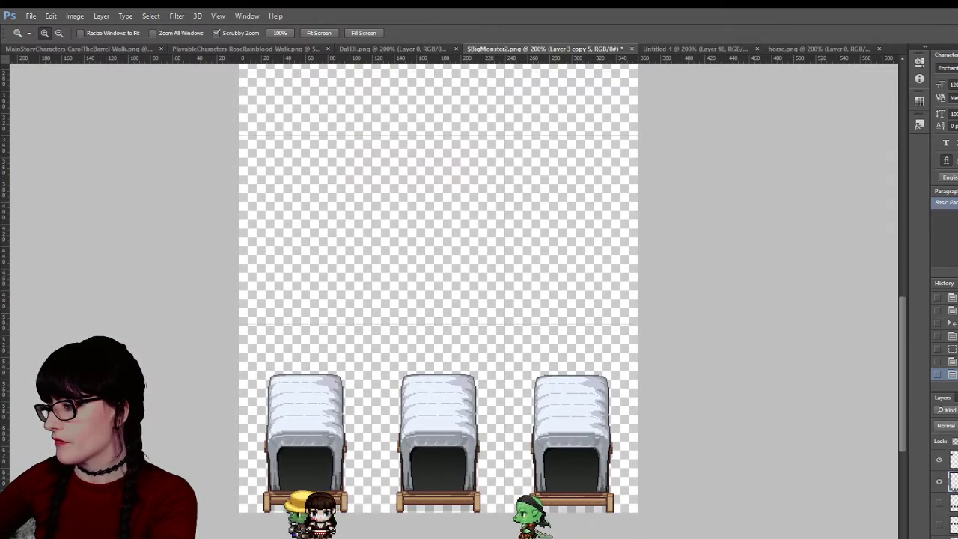
pyautogui.click(940, 461)
pyautogui.click(939, 461)
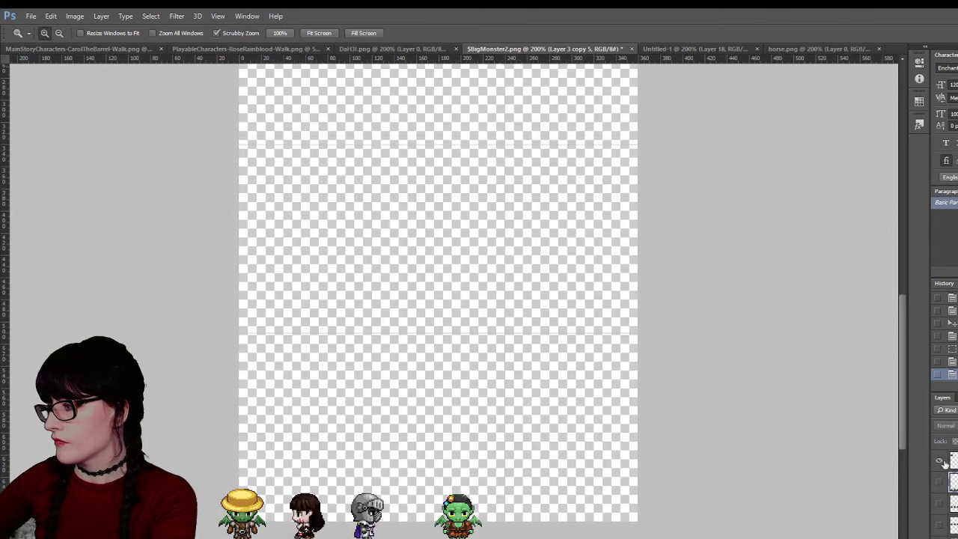
pyautogui.scroll(2, 382, 270)
pyautogui.scroll(1, 390, 285)
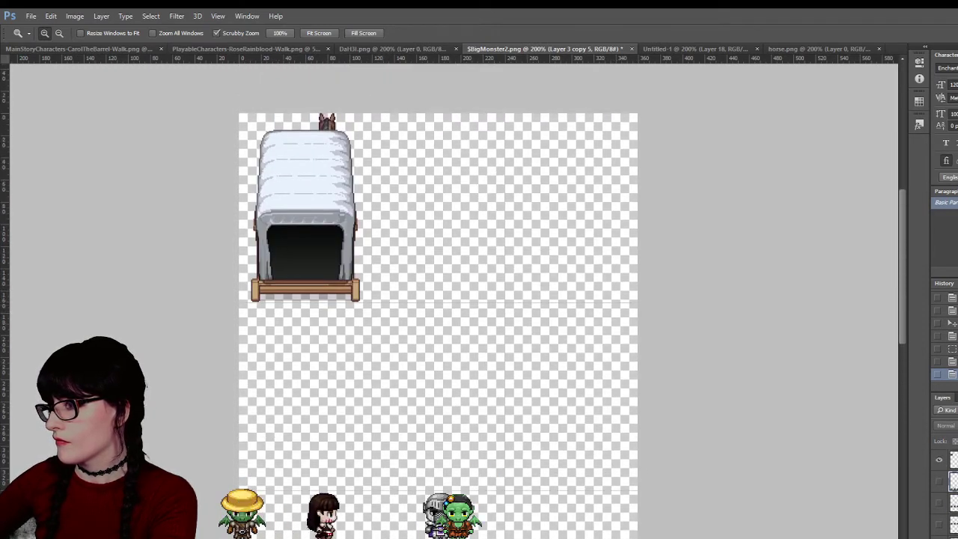
# Delete the hidden layers of the old smaller wagons, keeping only the large wagon's layer
pyautogui.scroll(-3, 412, 325)
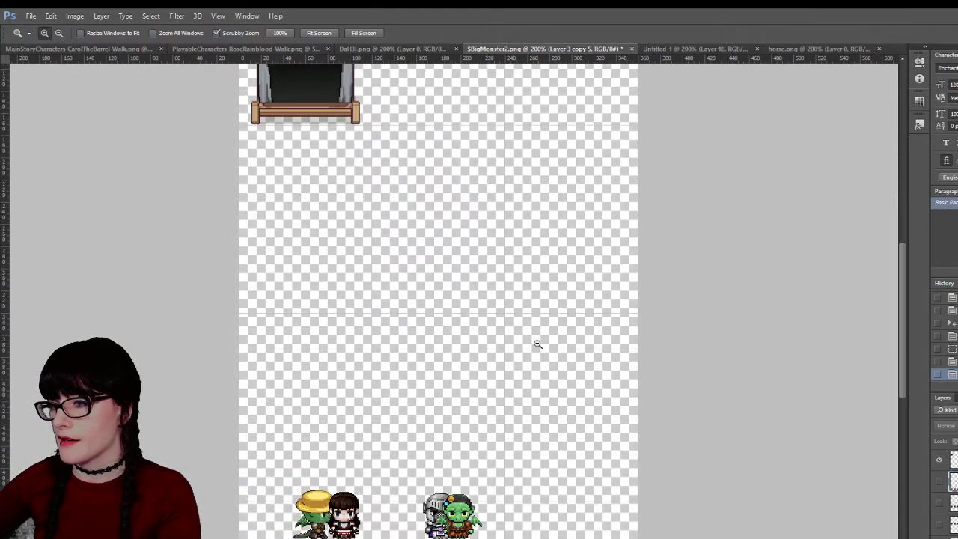
pyautogui.keyDown('alt'); pyautogui.click(538, 344); pyautogui.keyUp('alt')
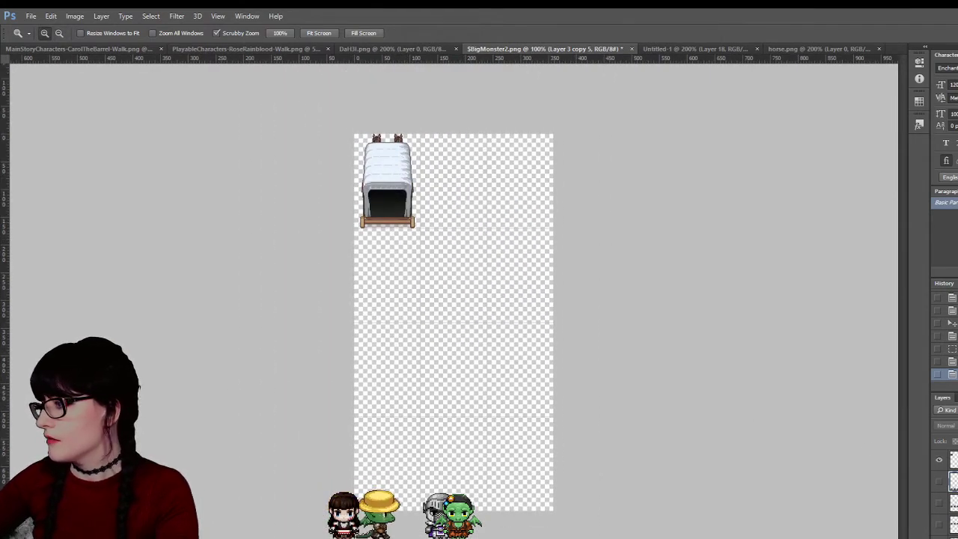
pyautogui.click(954, 461)
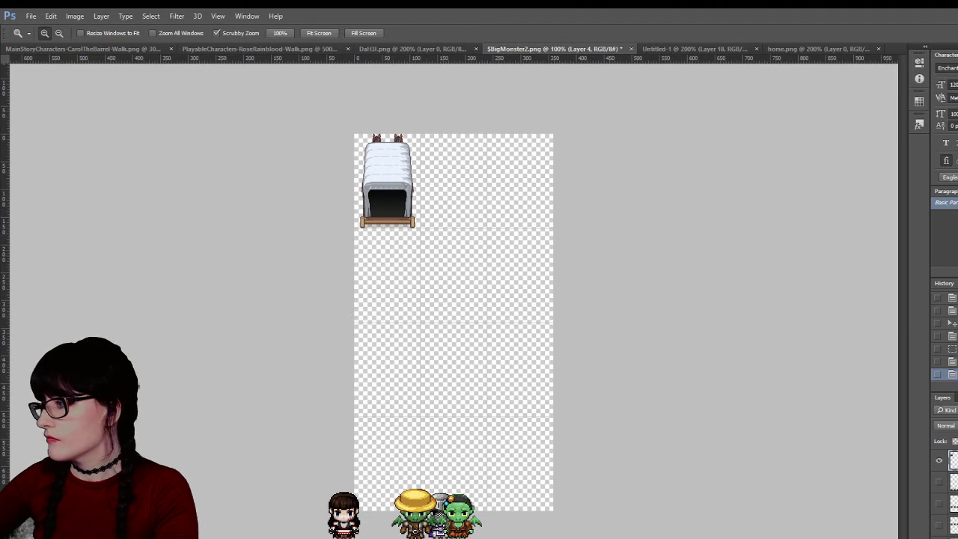
pyautogui.click(954, 482)
pyautogui.keyDown('shift'); pyautogui.click(955, 526); pyautogui.keyUp('shift')
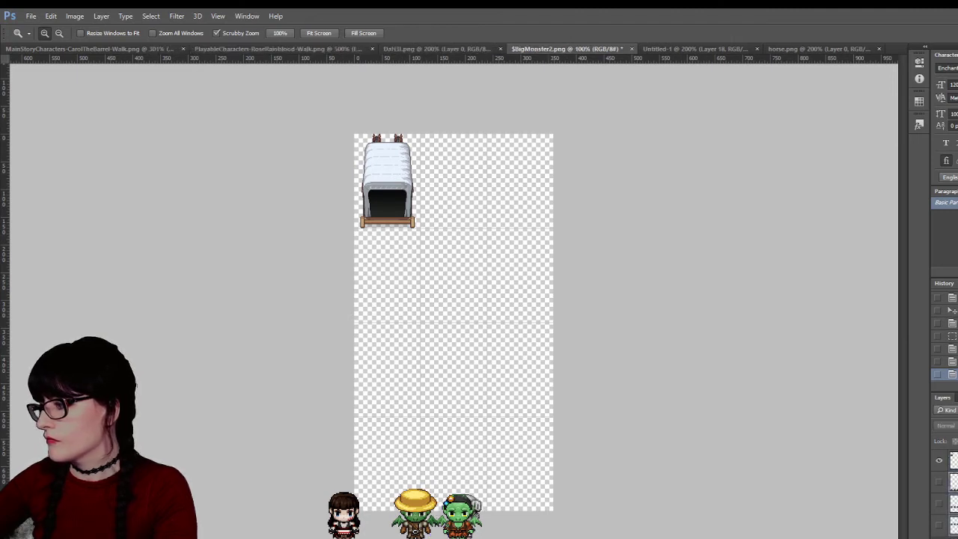
pyautogui.press('Delete')
pyautogui.click(2, 76)
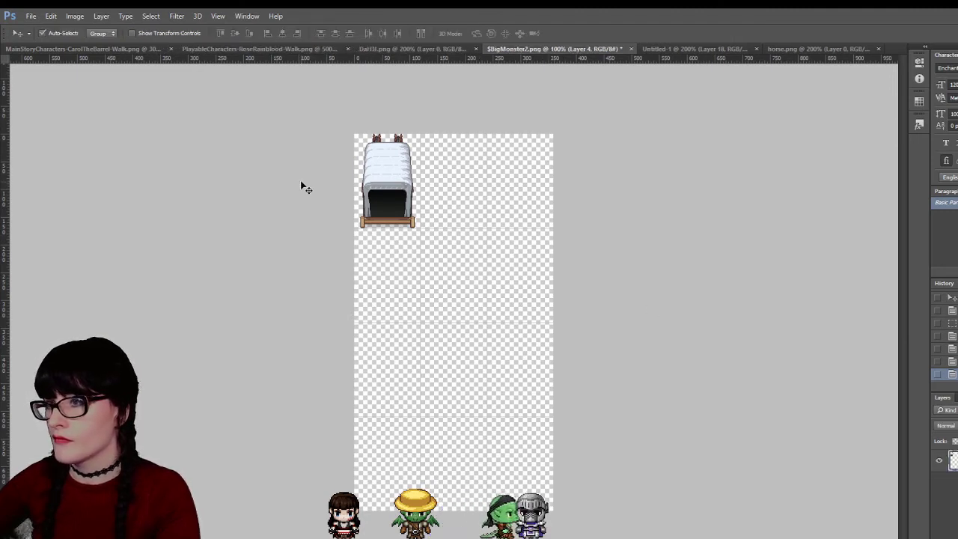
# Duplicate the large wagon and place the copy in the second cell of the first row, aligned like the original
pyautogui.hotkey('shift', 'Right')
pyautogui.hotkey('shift', 'Right')
pyautogui.hotkey('shift', 'Right')
pyautogui.hotkey('shift', 'Right')
pyautogui.hotkey('shift', 'Right')
pyautogui.hotkey('shift', 'Right')
pyautogui.hotkey('shift', 'Right')
pyautogui.hotkey('shift', 'Right')
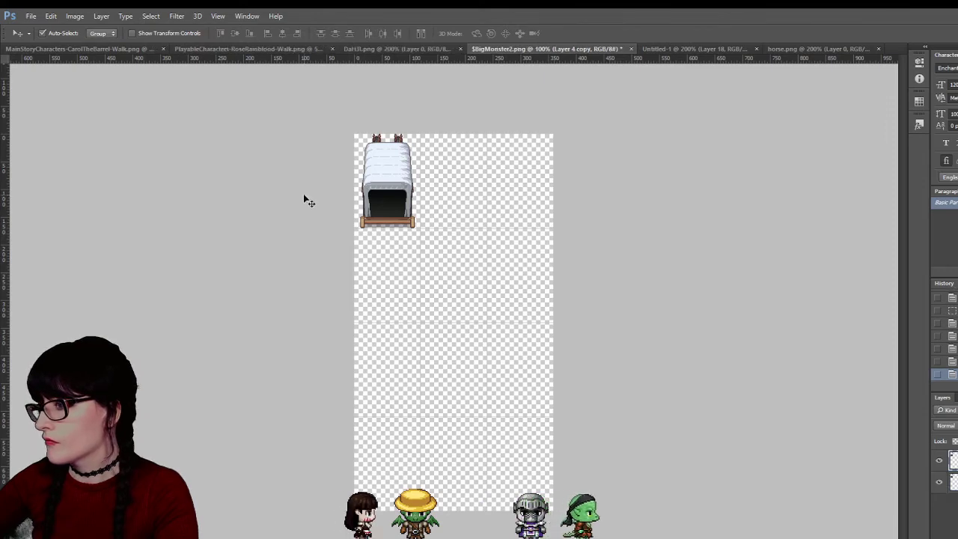
pyautogui.press('z')
pyautogui.click(403, 235)
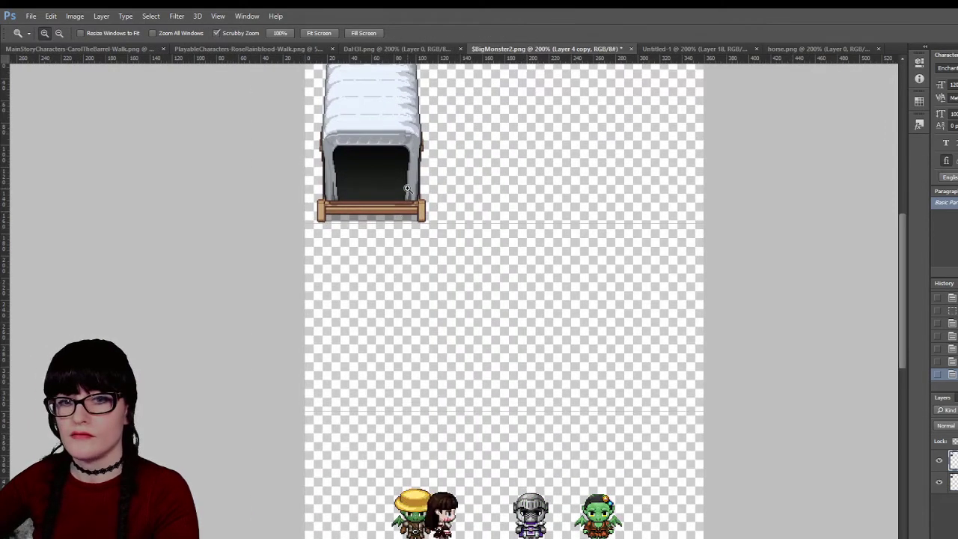
pyautogui.scroll(3, 407, 188)
pyautogui.click(2, 80)
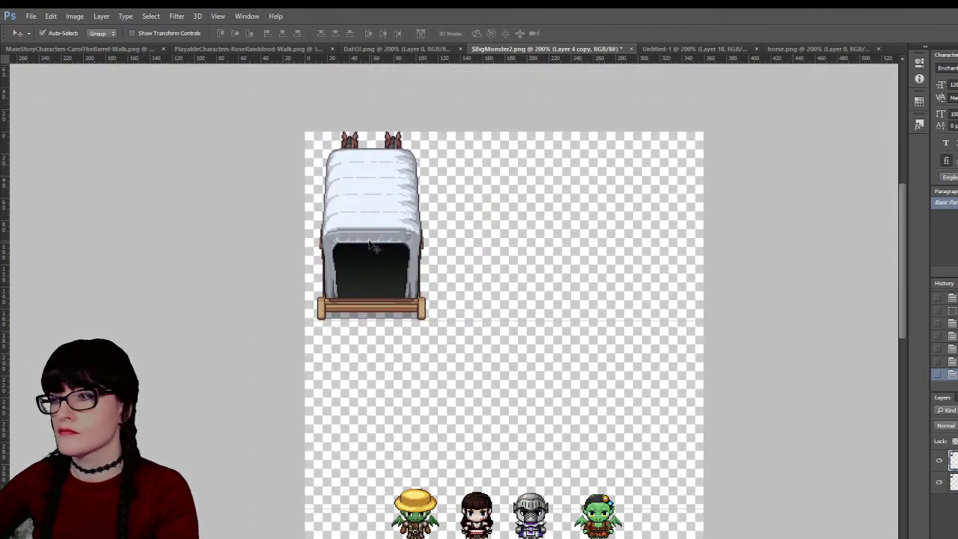
pyautogui.moveTo(372, 247); pyautogui.dragTo(501, 231)
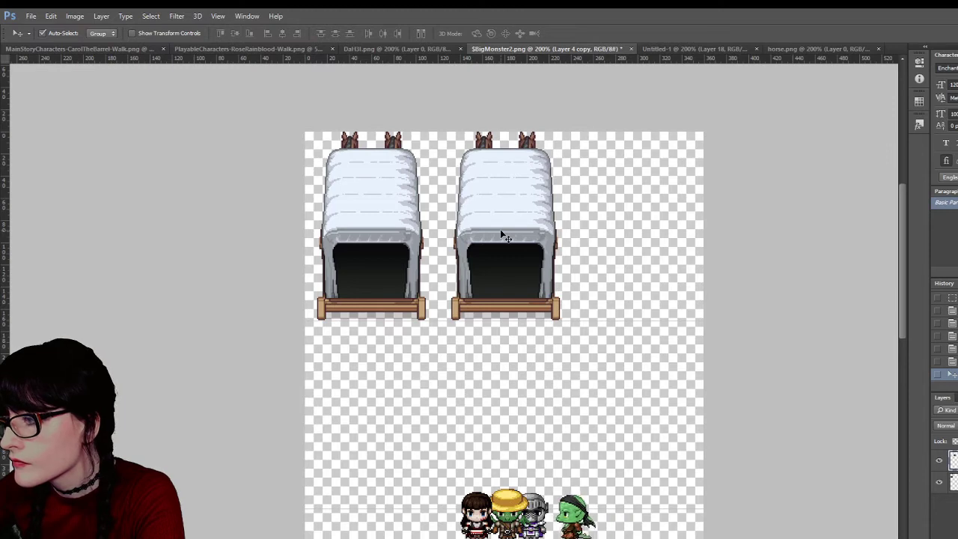
pyautogui.press('Left')
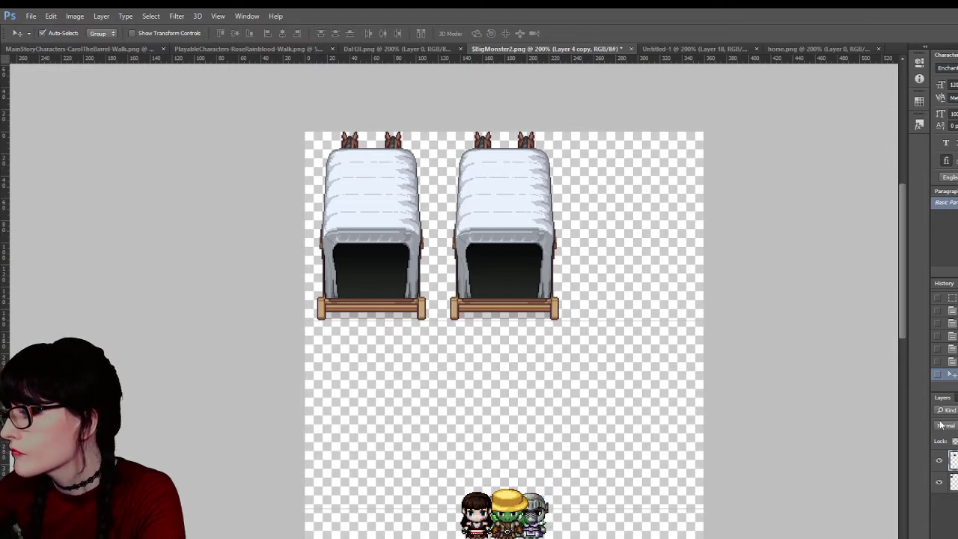
# Duplicate the wagon again into the third cell of the first row and fine-tune its horizontal position to match the others
pyautogui.moveTo(543, 231); pyautogui.dragTo(668, 234)
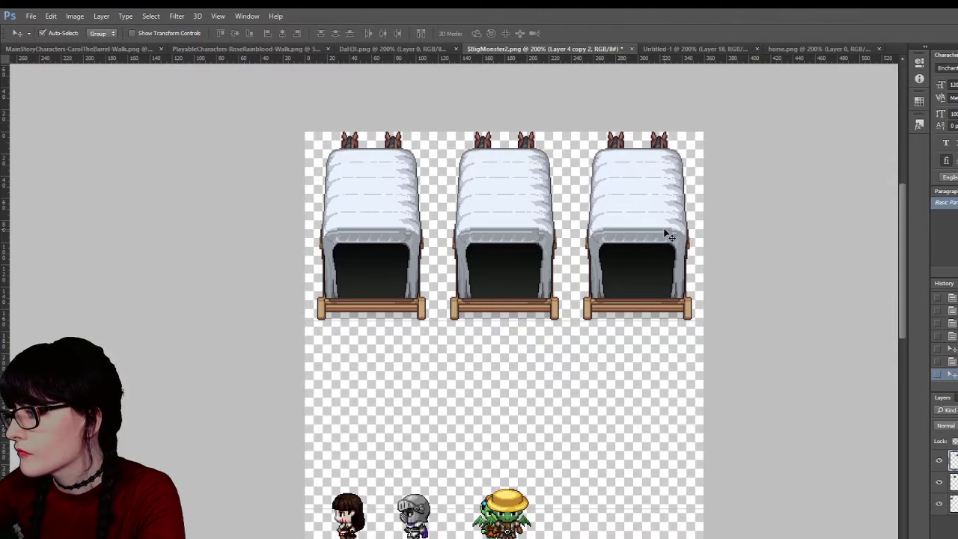
pyautogui.press('Left')
pyautogui.press('Left')
pyautogui.press('Left')
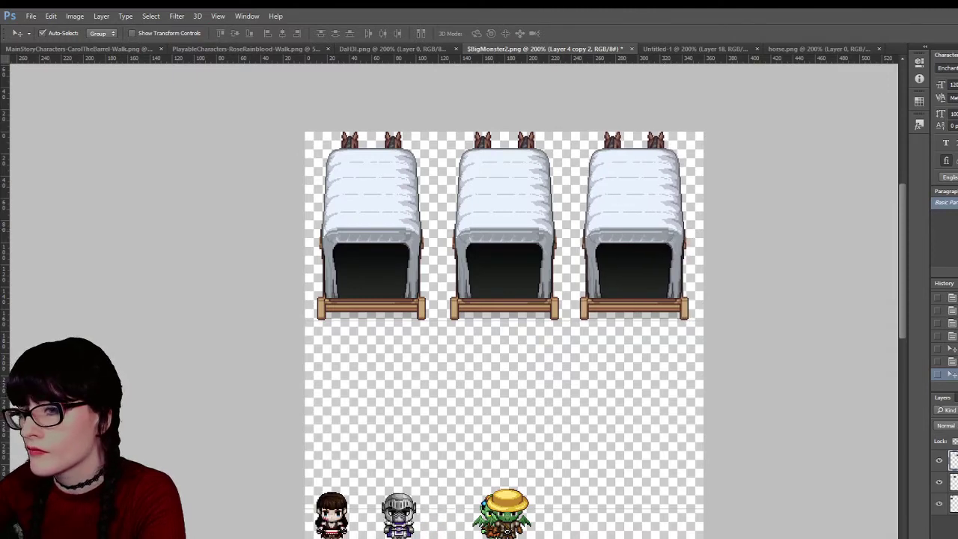
pyautogui.press('z')
pyautogui.click(549, 290)
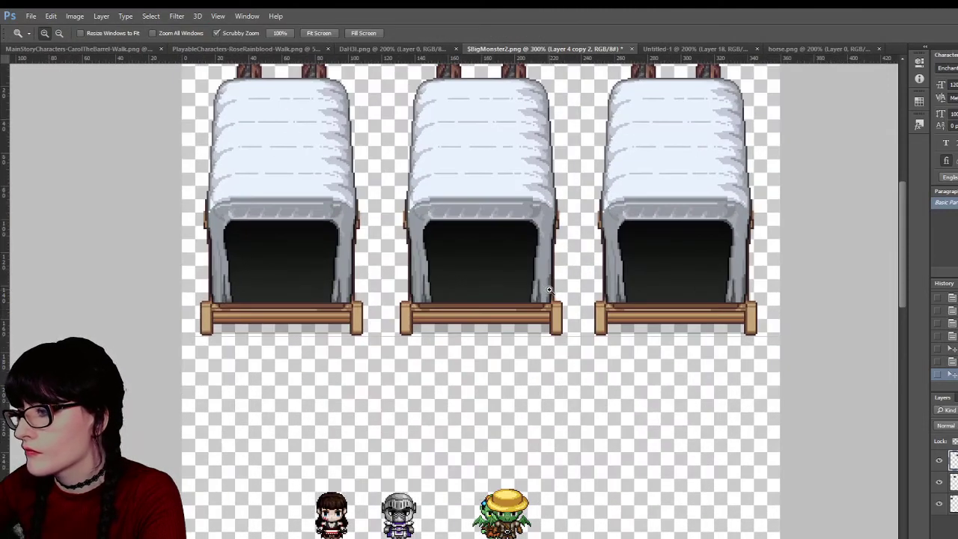
pyautogui.press('v')
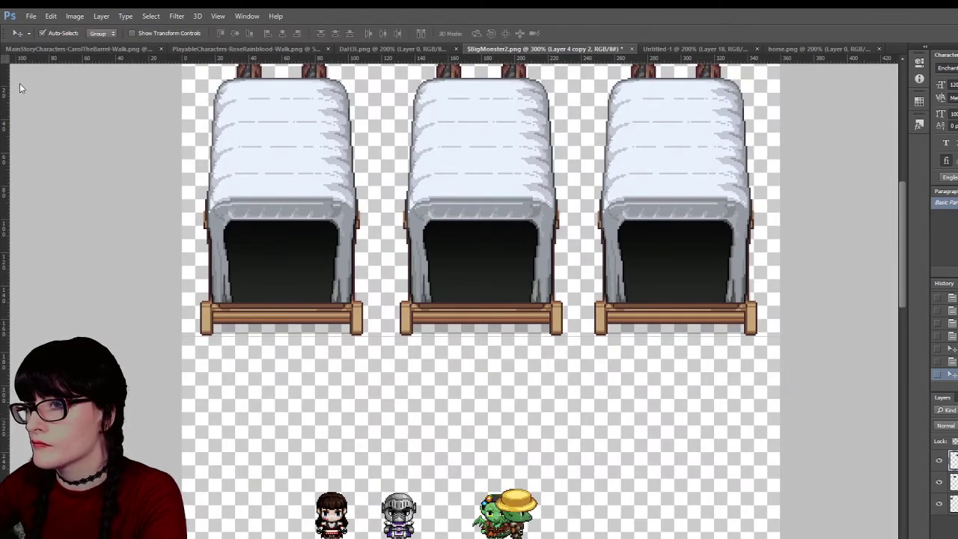
pyautogui.press('Right')
pyautogui.press('Right')
# Test the middle wagon's horizontal spacing by nudging it sideways and back
pyautogui.press('Right')
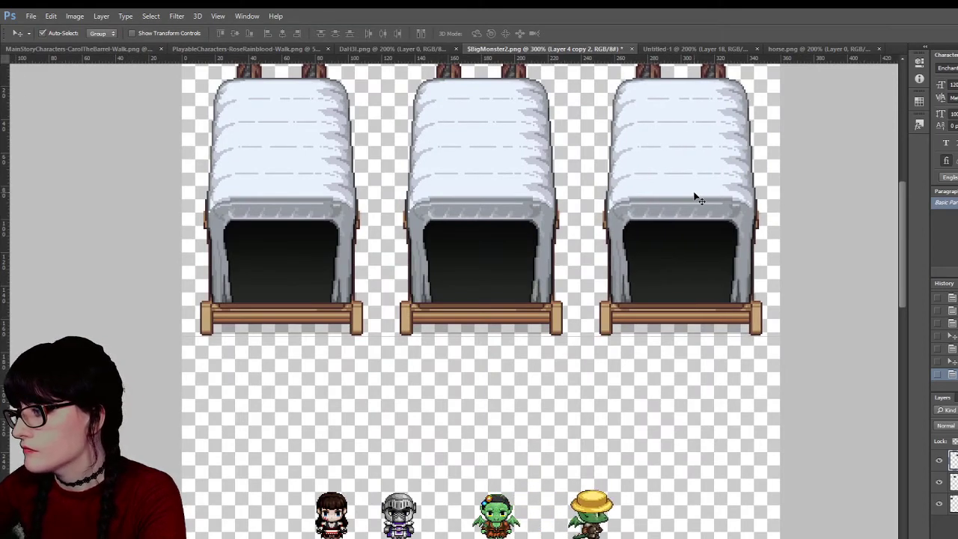
pyautogui.click(423, 280)
pyautogui.press('Left')
pyautogui.press('Left')
pyautogui.press('Right')
pyautogui.press('Right')
pyautogui.press('Right')
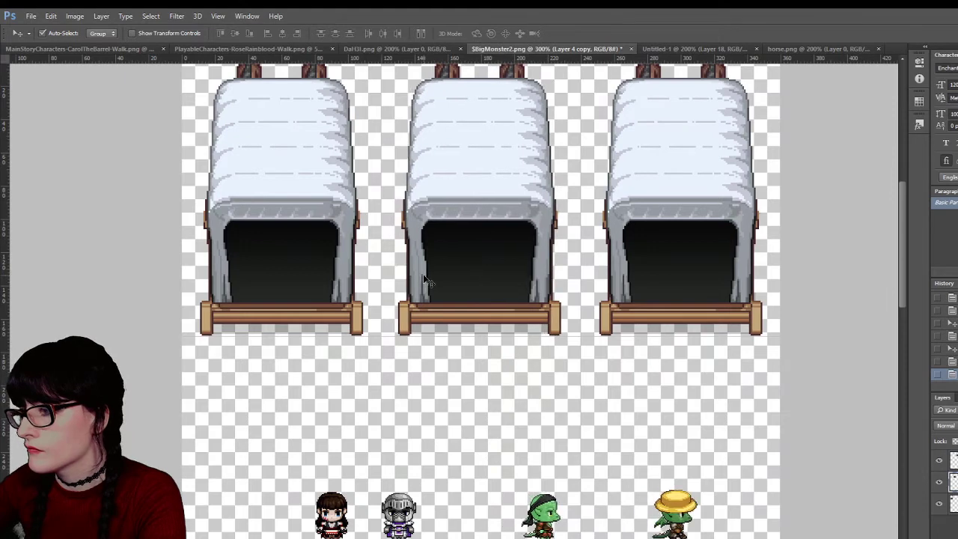
# Merge the three wagons into one layer, duplicate it and place the copy in the second row of cells
pyautogui.click(285, 273)
pyautogui.scroll(2, 778, 349)
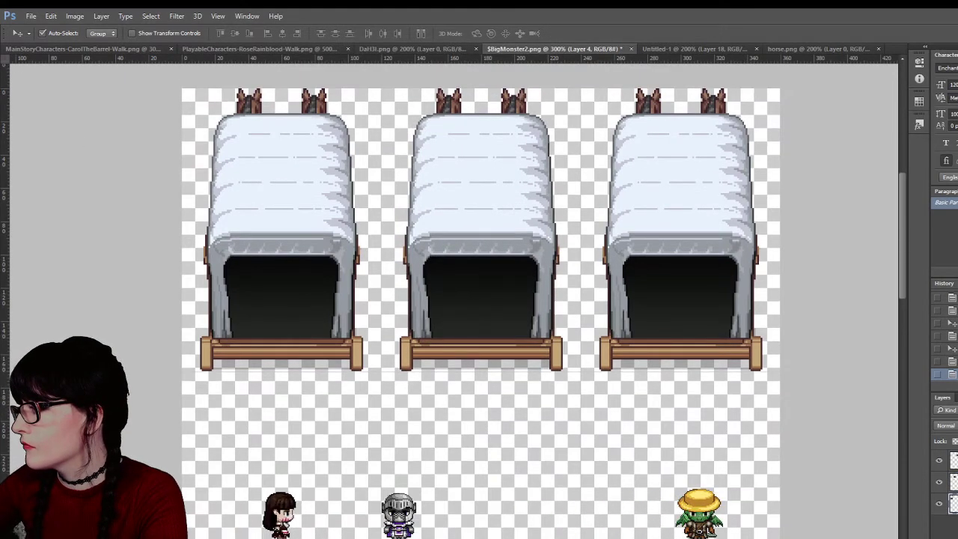
pyautogui.hotkey('ctrl', 'shift', 'e')
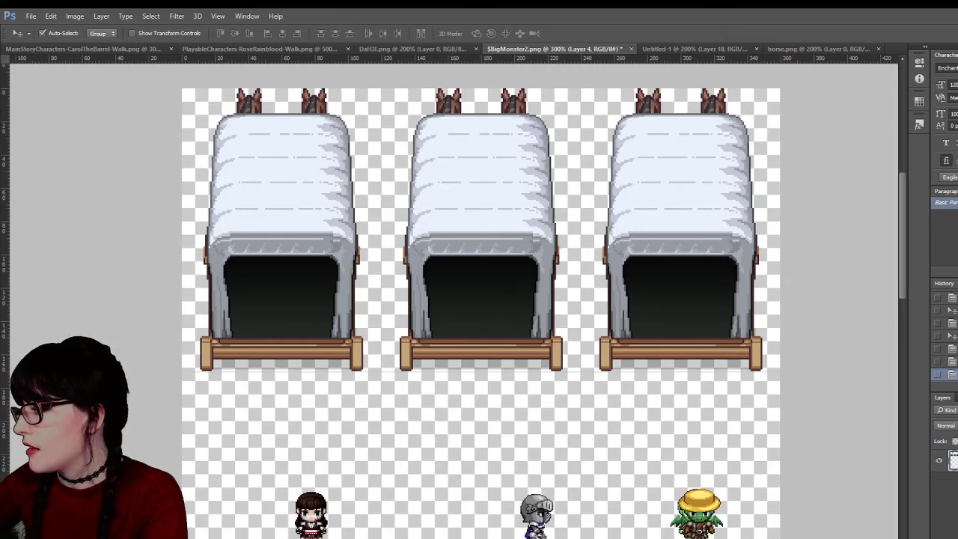
pyautogui.hotkey('ctrl', 'j')
pyautogui.moveTo(669, 201); pyautogui.dragTo(483, 343)
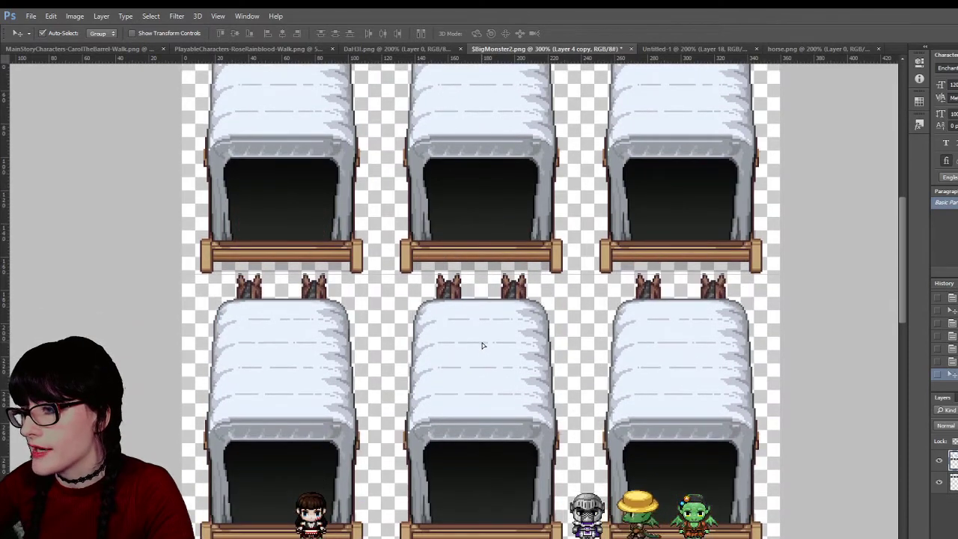
pyautogui.scroll(-1, 482, 343)
pyautogui.press('Down')
pyautogui.press('Down')
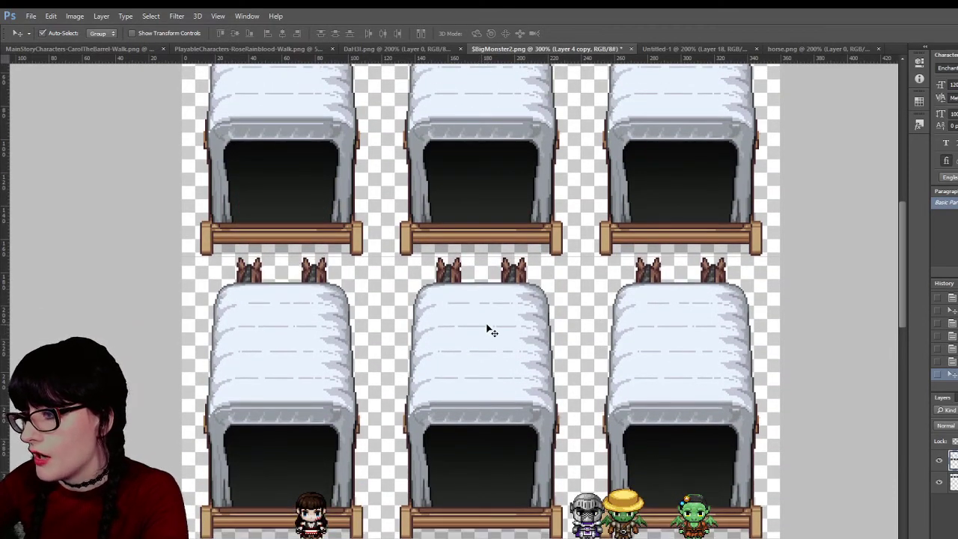
pyautogui.press('Up')
pyautogui.scroll(-4, 486, 329)
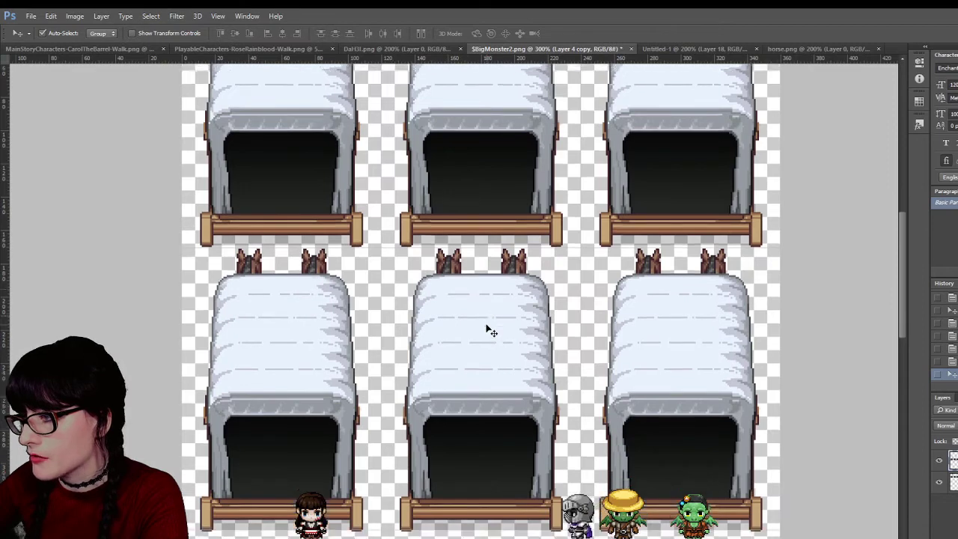
# Duplicate the wagon row and place the copy in the third row of cells
pyautogui.scroll(-3, 487, 329)
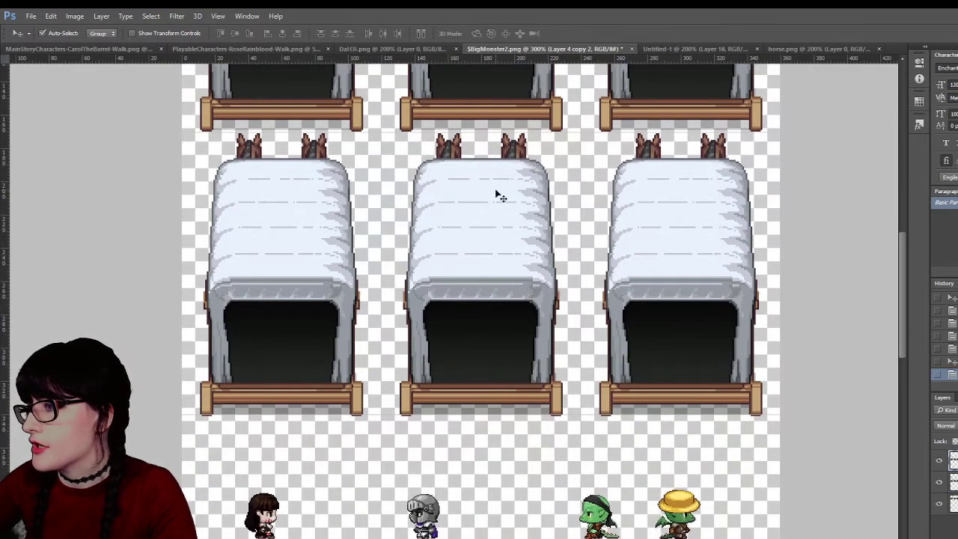
pyautogui.keyDown('alt'); pyautogui.moveTo(496, 194); pyautogui.dragTo(493, 432); pyautogui.keyUp('alt')
pyautogui.scroll(-3, 498, 404)
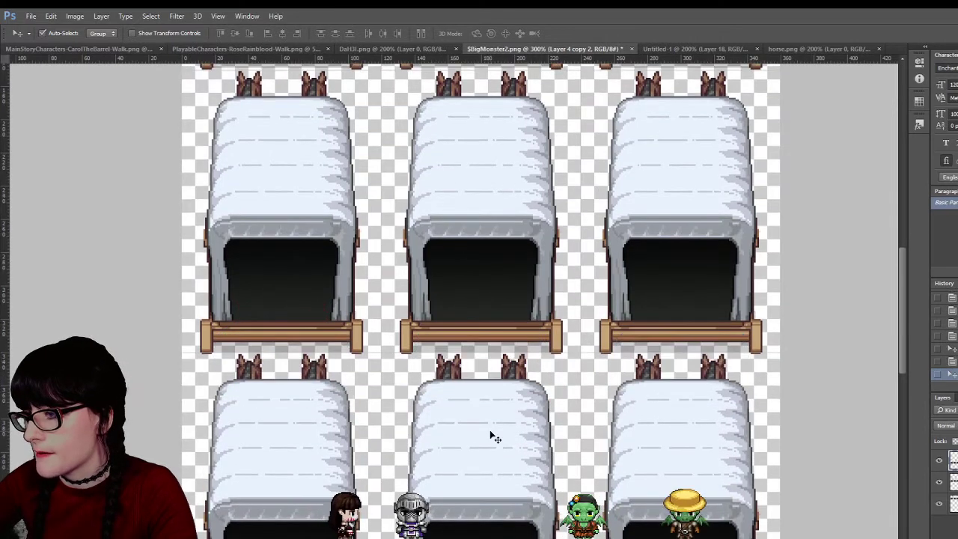
pyautogui.scroll(-5, 494, 437)
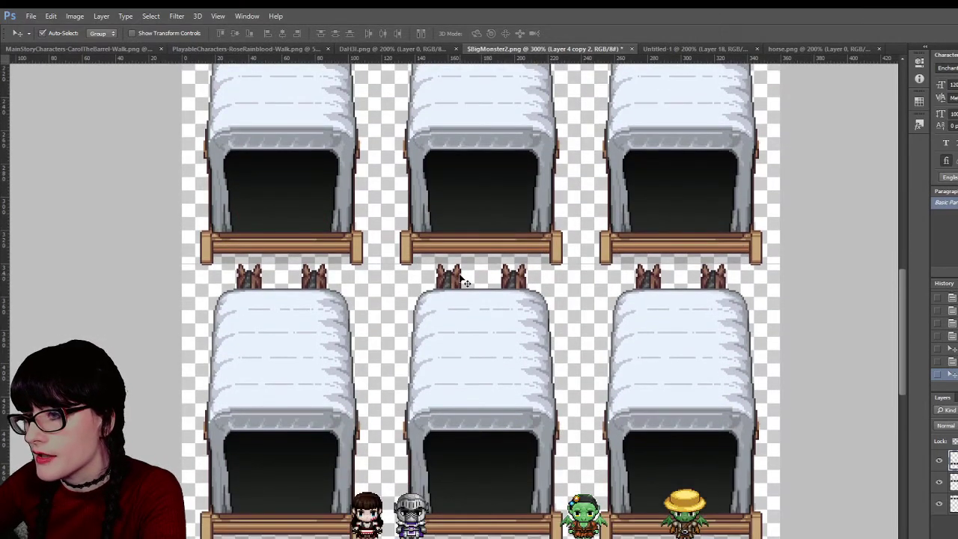
pyautogui.scroll(-5, 449, 283)
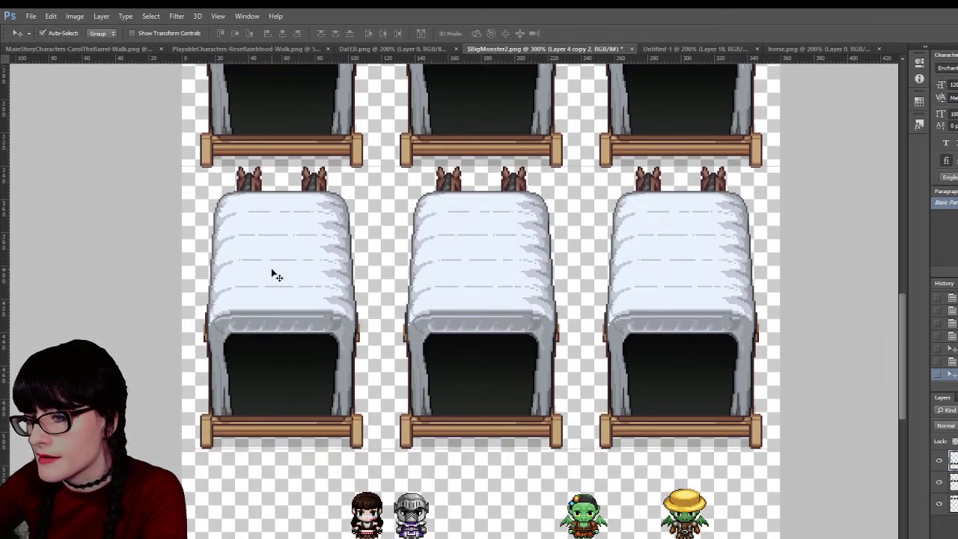
# Nudge the second wagon row up slightly to fit its cells, checking its spacing against the first and third rows
pyautogui.scroll(-10, 277, 274)
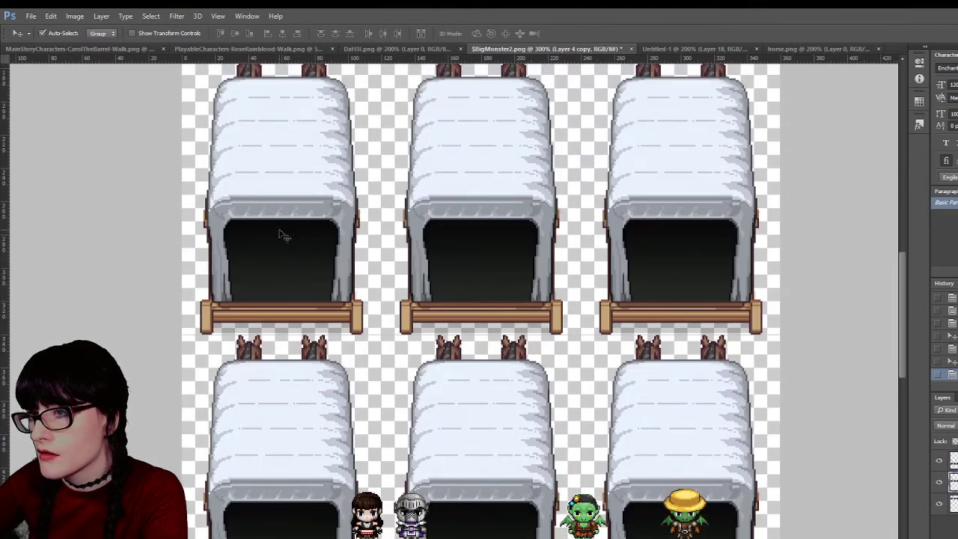
pyautogui.scroll(-10, 281, 238)
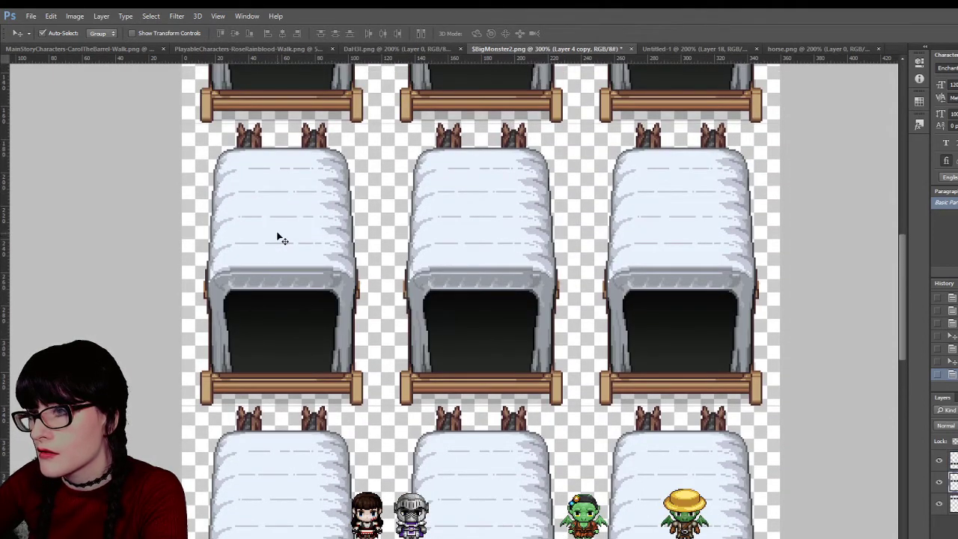
pyautogui.scroll(-10, 279, 240)
pyautogui.scroll(-5, 247, 300)
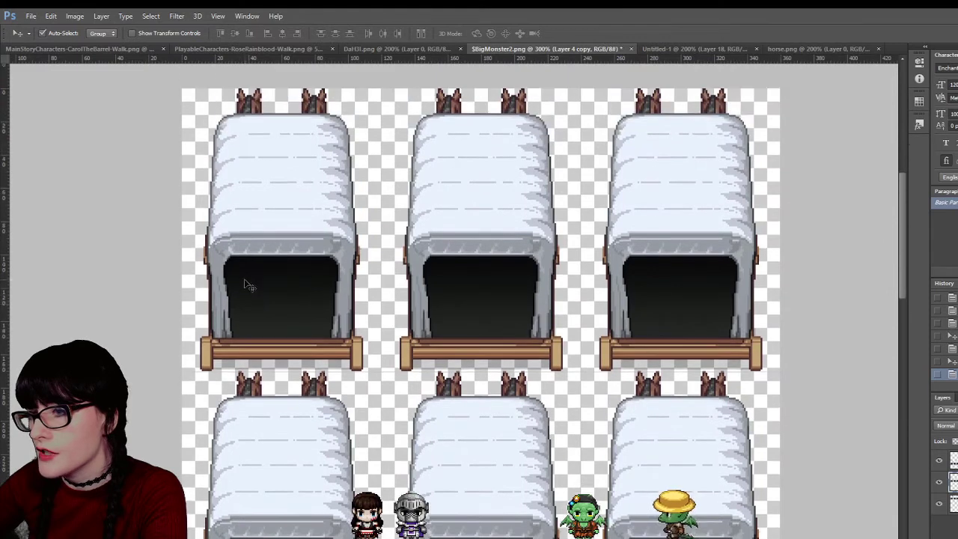
pyautogui.scroll(-5, 284, 284)
pyautogui.scroll(-5, 340, 333)
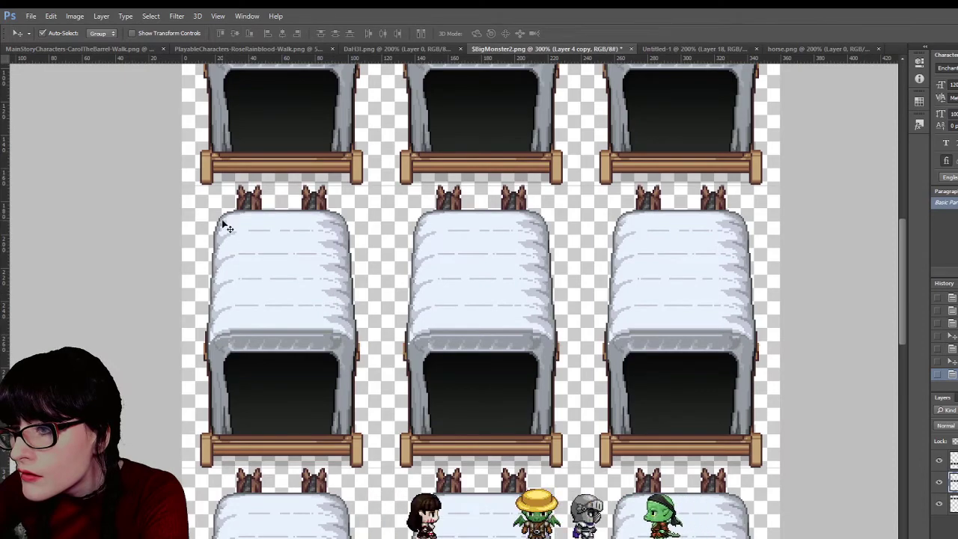
pyautogui.scroll(-5, 225, 229)
pyautogui.scroll(-8, 289, 360)
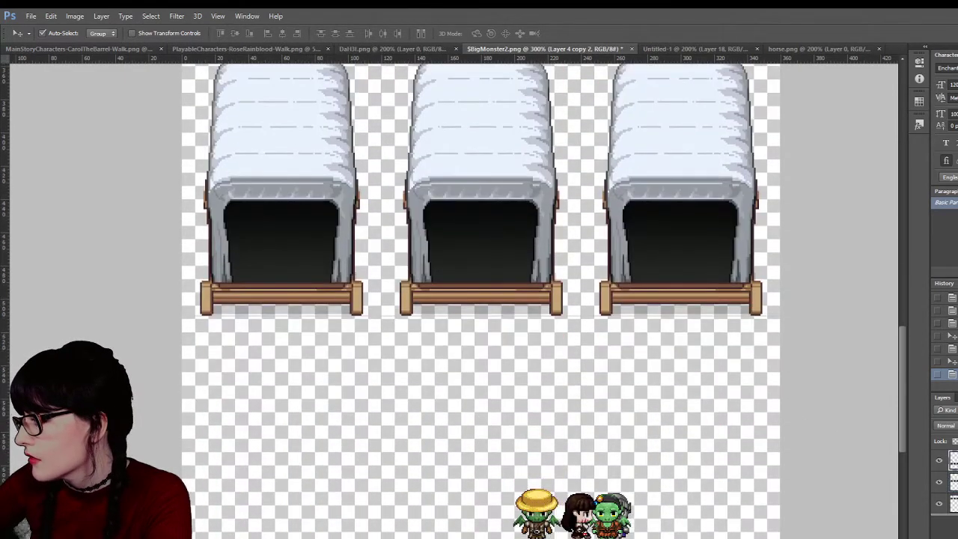
# Duplicate the wagon row once more, place the copy in the fourth row of cells and check the filled sheet
pyautogui.moveTo(466, 174); pyautogui.dragTo(469, 456)
pyautogui.scroll(-3, 471, 452)
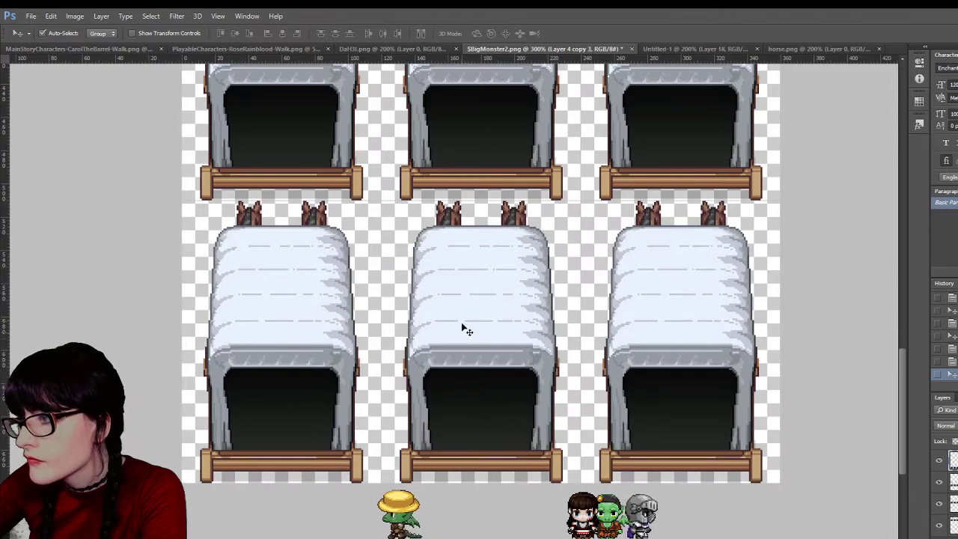
pyautogui.scroll(2, 337, 329)
pyautogui.click(3, 357)
pyautogui.keyDown('alt'); pyautogui.click(626, 168); pyautogui.keyUp('alt')
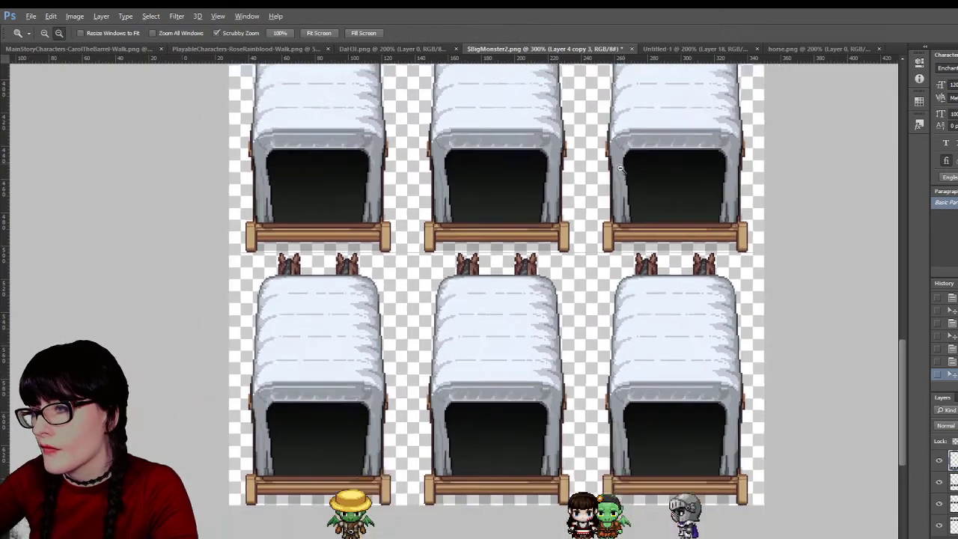
pyautogui.keyDown('alt'); pyautogui.click(599, 180); pyautogui.keyUp('alt')
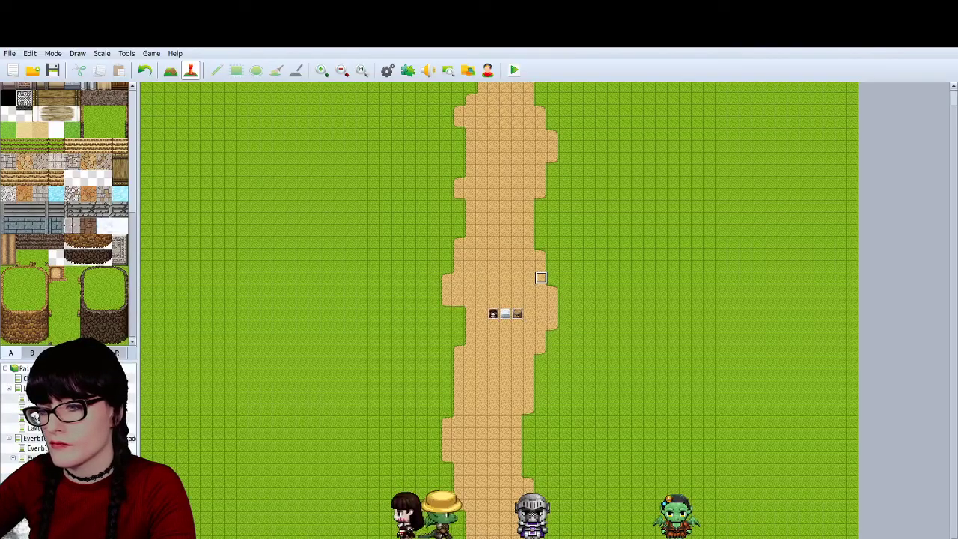
# Switch to RPG Maker and enlarge the map around the three events on the dirt path
pyautogui.click(322, 71)
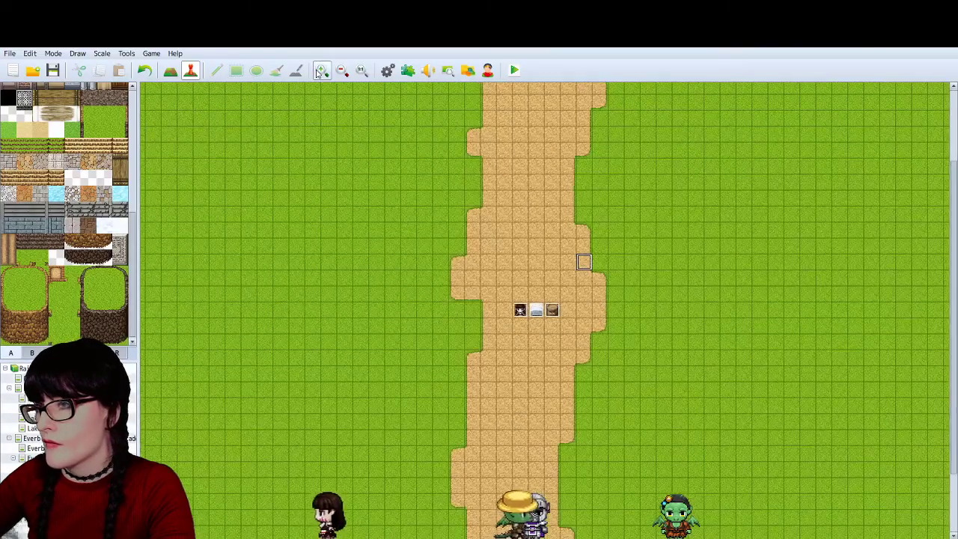
pyautogui.click(321, 70)
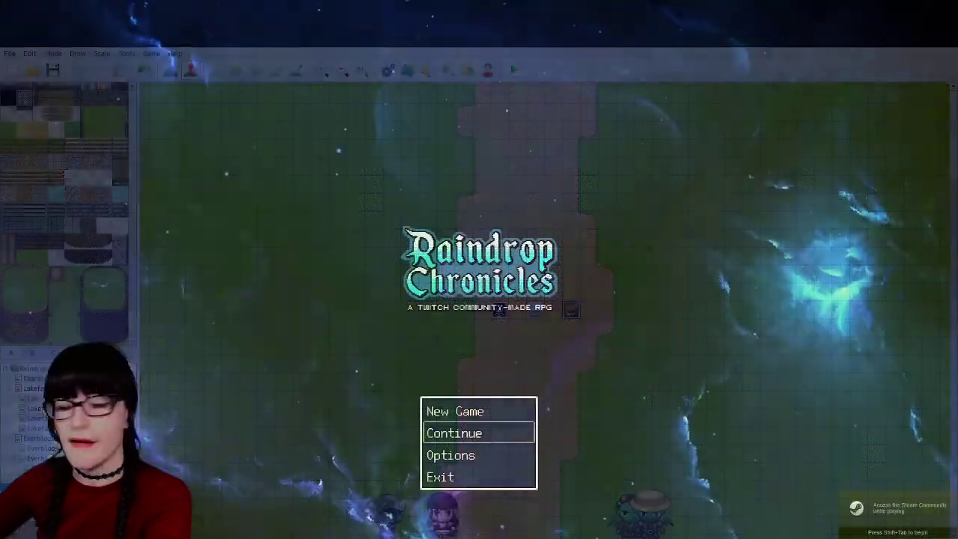
# Start a new game in the playtest to check the wagon on the map
pyautogui.press('Return')
pyautogui.press('Return')
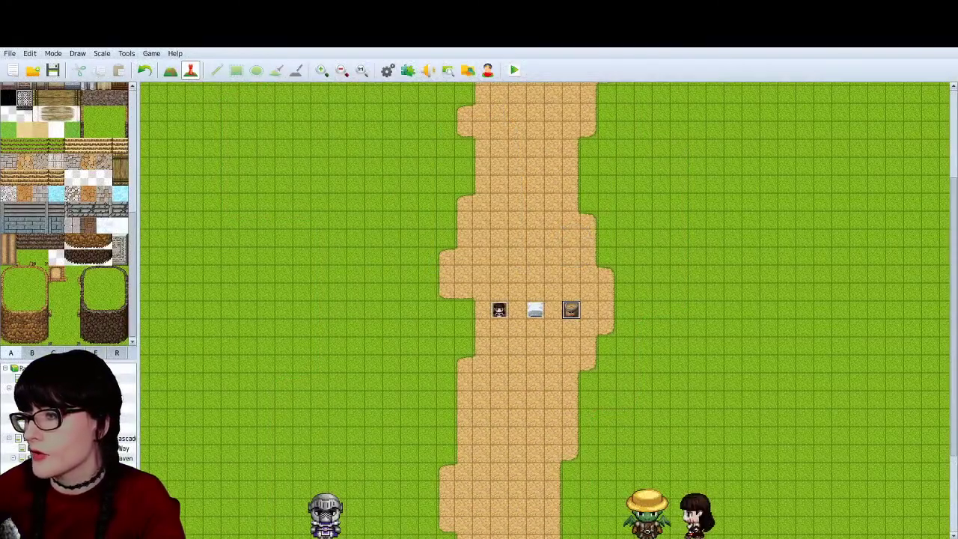
# Delete the two outer events on the dirt path, keeping only the white middle one
pyautogui.click(535, 310)
pyautogui.click(499, 312)
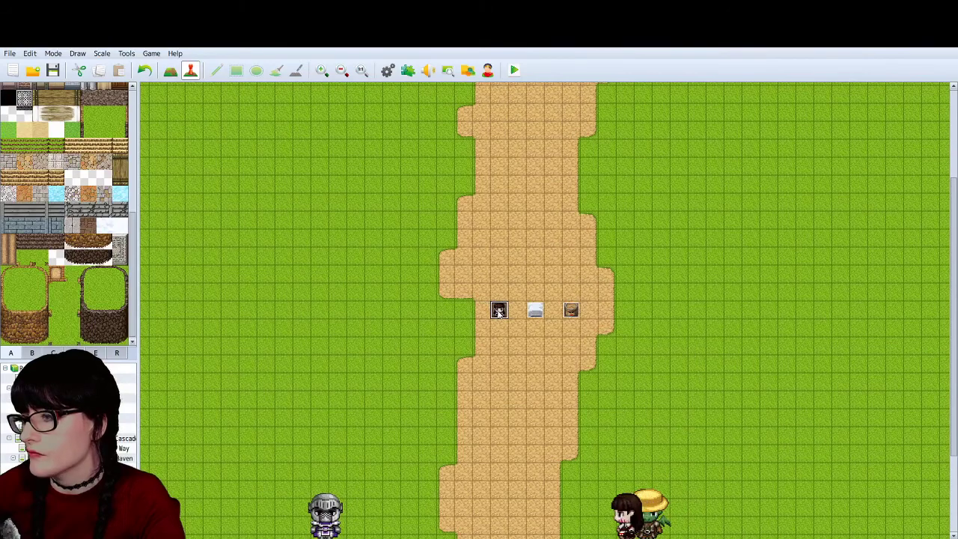
pyautogui.press('Delete')
pyautogui.click(575, 314)
pyautogui.press('Delete')
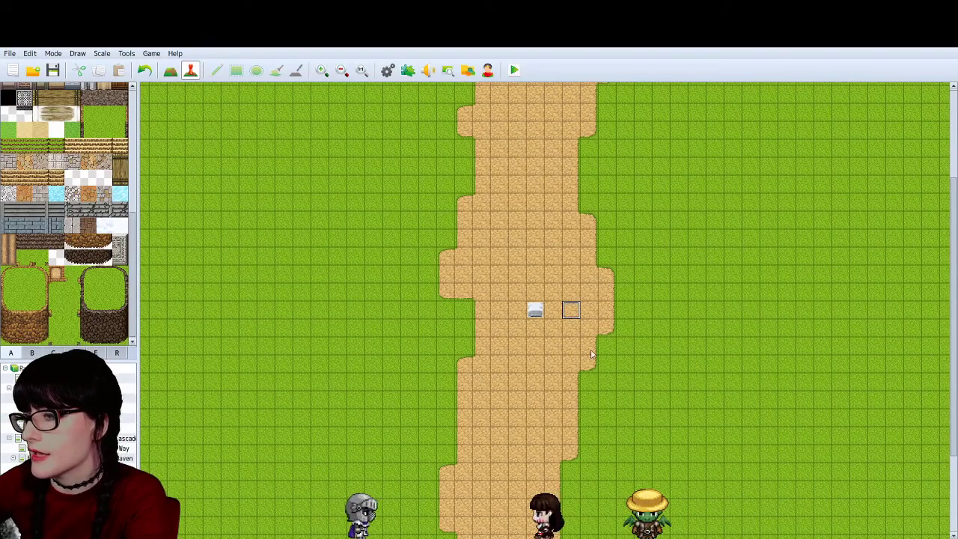
pyautogui.scroll(-2, 516, 359)
pyautogui.scroll(5, 441, 374)
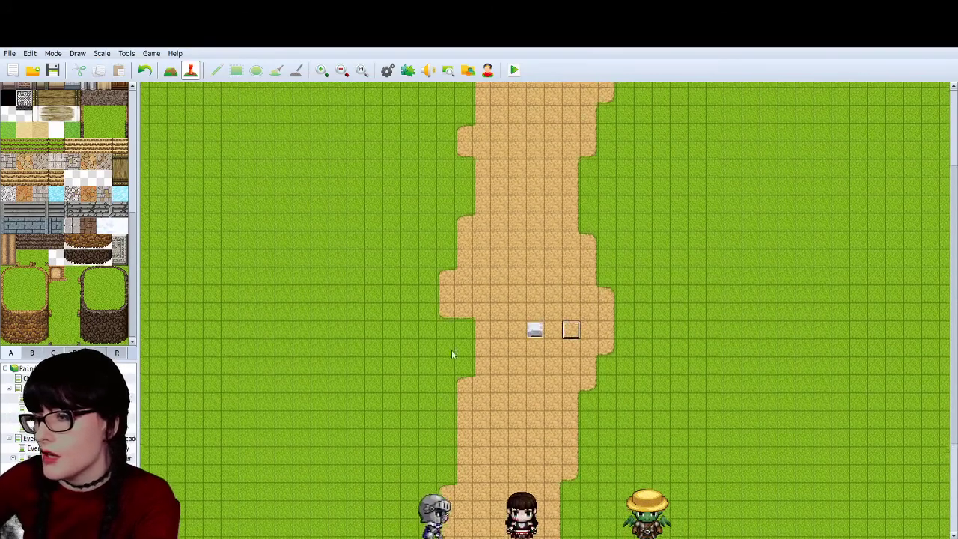
# Switch to map editing and paint a small patch of the darkest grass to the left of the dirt path
pyautogui.click(341, 69)
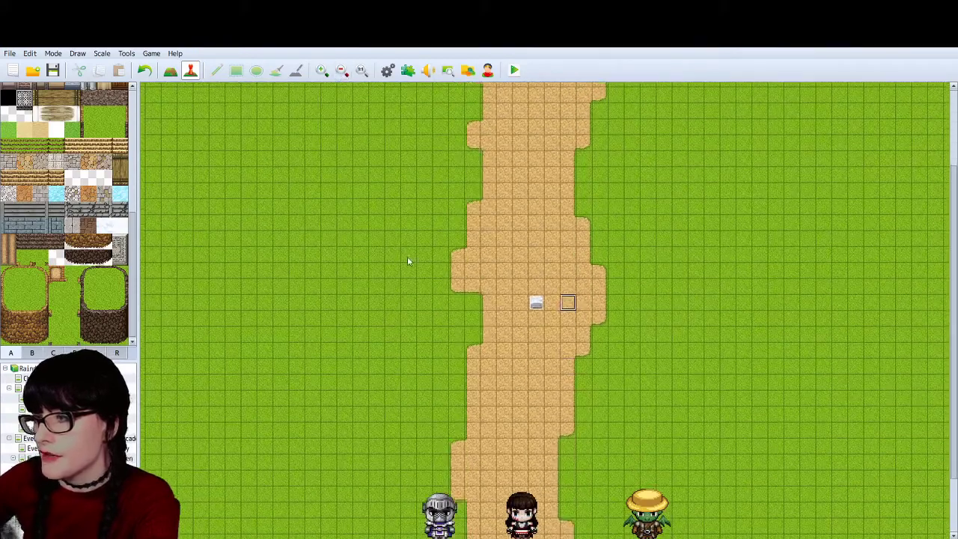
pyautogui.scroll(-10, 63, 150)
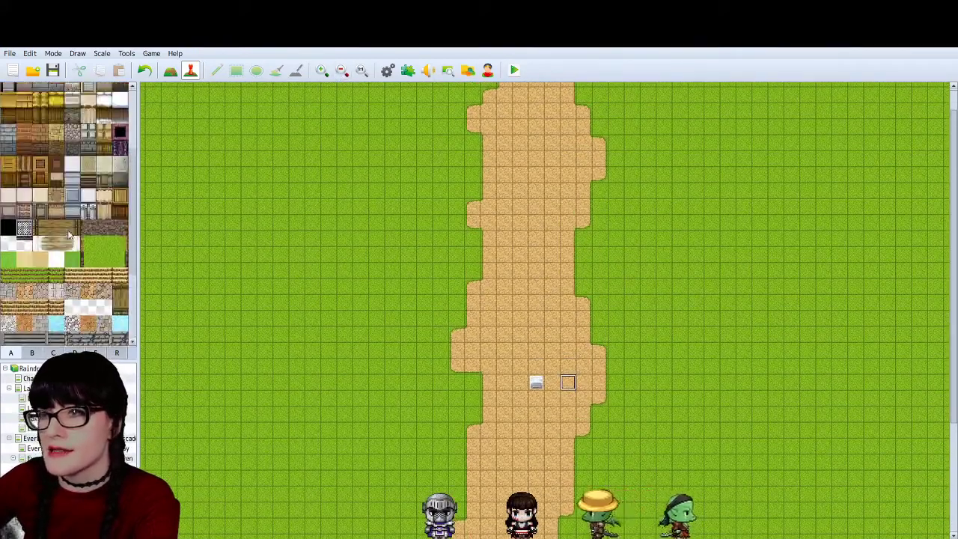
pyautogui.click(56, 138)
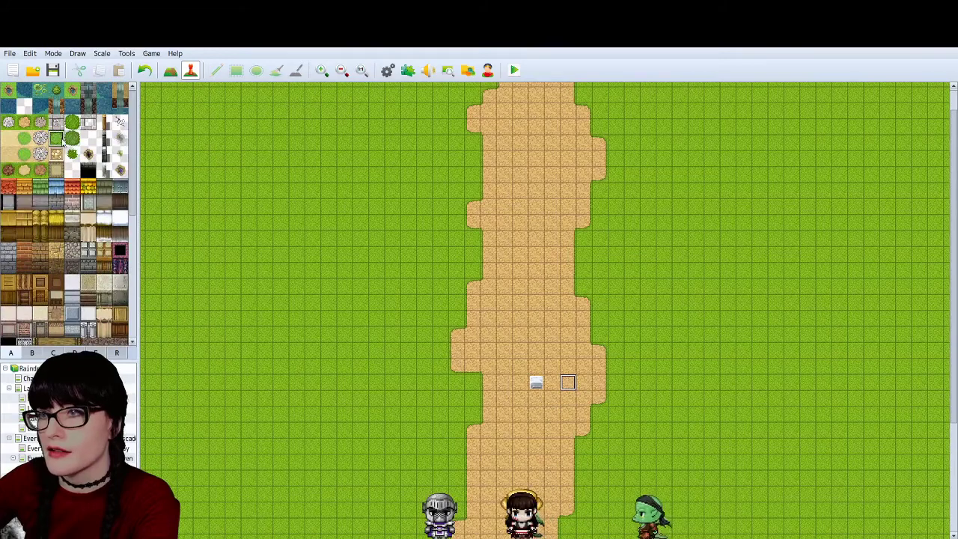
pyautogui.click(170, 71)
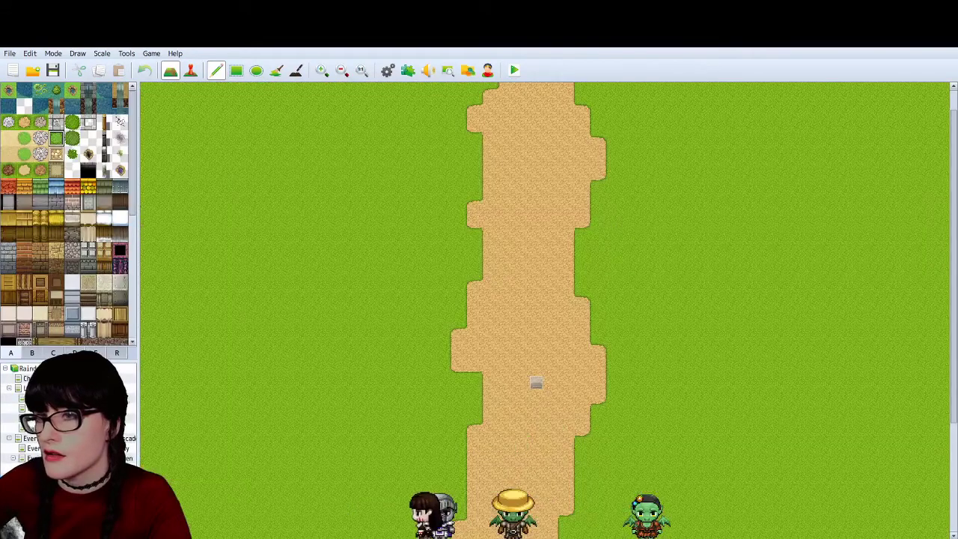
pyautogui.click(71, 137)
pyautogui.moveTo(377, 334)
pyautogui.mouseDown()
pyautogui.moveTo(330, 391)
pyautogui.moveTo(336, 398)
pyautogui.moveTo(365, 376)
pyautogui.moveTo(377, 431)
pyautogui.mouseUp()
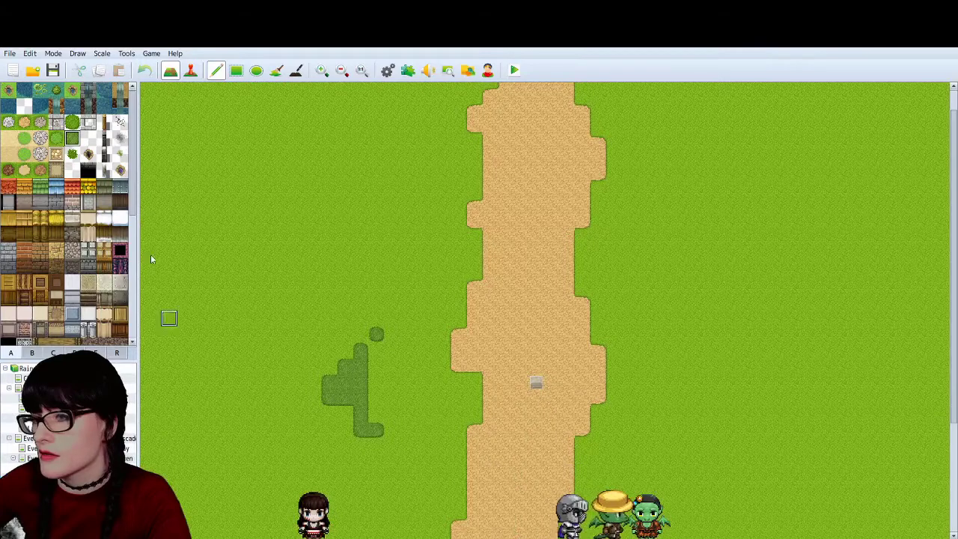
# Change to the medium-dark grass tile and paint small freehand patches over the existing one and on both sides of the path
pyautogui.click(72, 122)
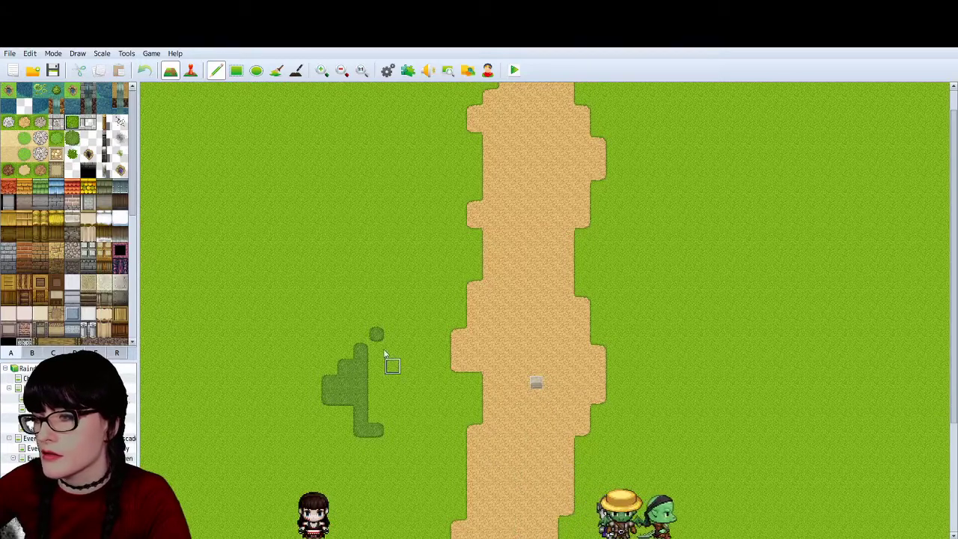
pyautogui.moveTo(376, 350)
pyautogui.mouseDown()
pyautogui.moveTo(357, 376)
pyautogui.moveTo(342, 375)
pyautogui.moveTo(335, 399)
pyautogui.moveTo(329, 388)
pyautogui.moveTo(361, 400)
pyautogui.mouseUp()
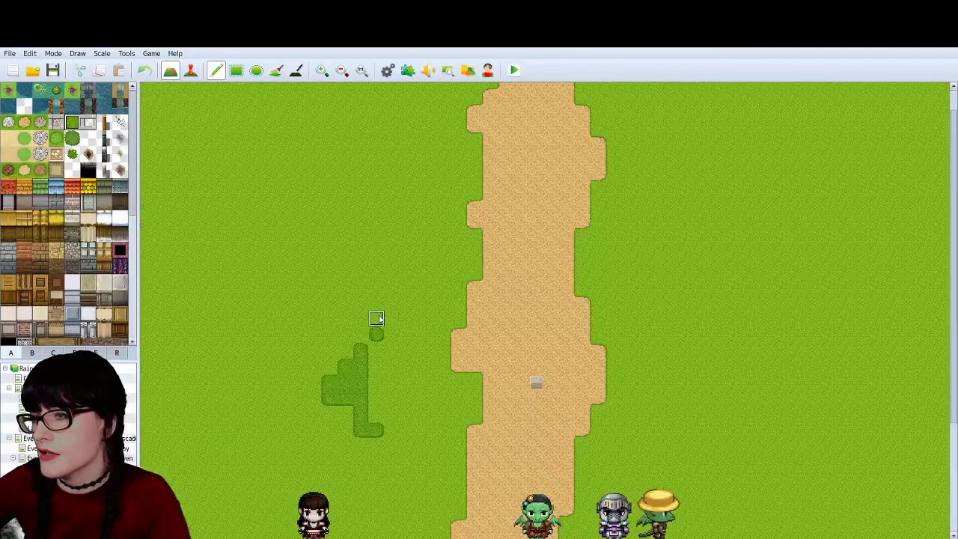
pyautogui.moveTo(377, 318); pyautogui.dragTo(391, 320)
pyautogui.moveTo(648, 191)
pyautogui.mouseDown()
pyautogui.moveTo(654, 278)
pyautogui.moveTo(648, 237)
pyautogui.mouseUp()
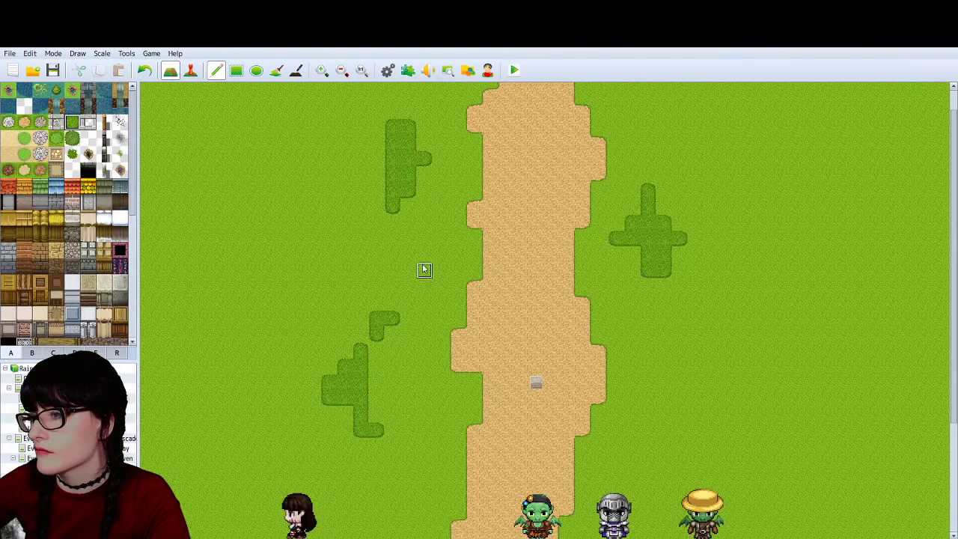
pyautogui.moveTo(424, 269)
pyautogui.mouseDown()
pyautogui.moveTo(443, 254)
pyautogui.moveTo(413, 296)
pyautogui.mouseUp()
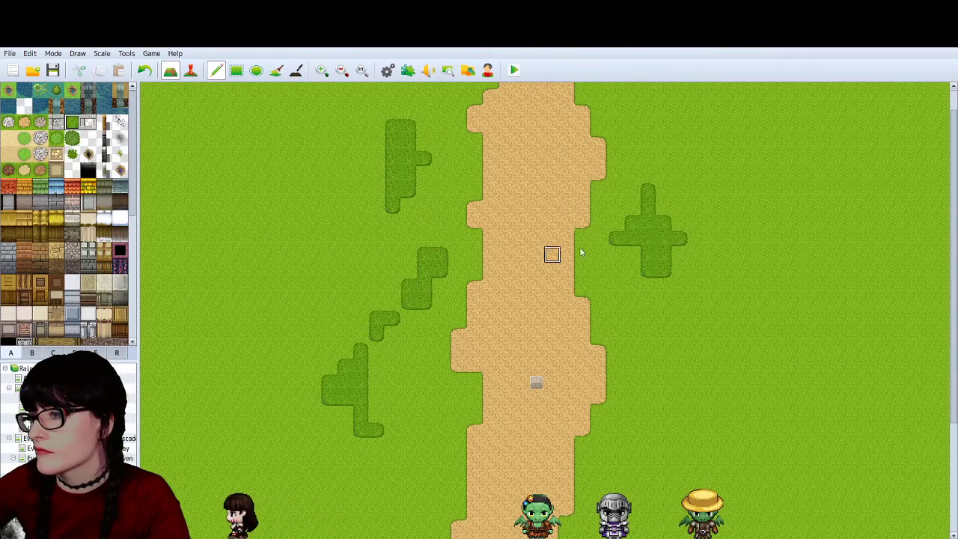
# Fill larger elliptical areas of medium-dark grass on both sides of the dirt path
pyautogui.click(632, 289)
pyautogui.click(256, 69)
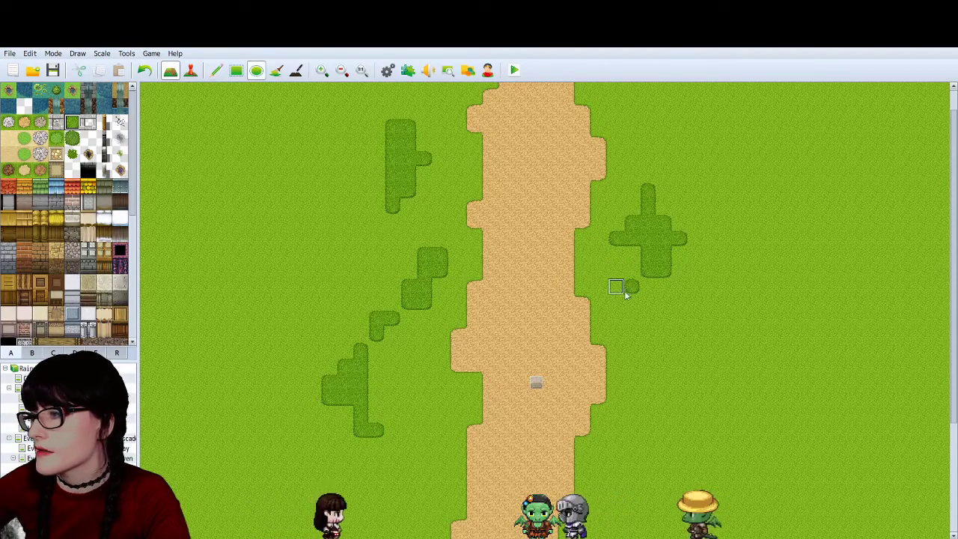
pyautogui.moveTo(626, 294); pyautogui.dragTo(667, 381)
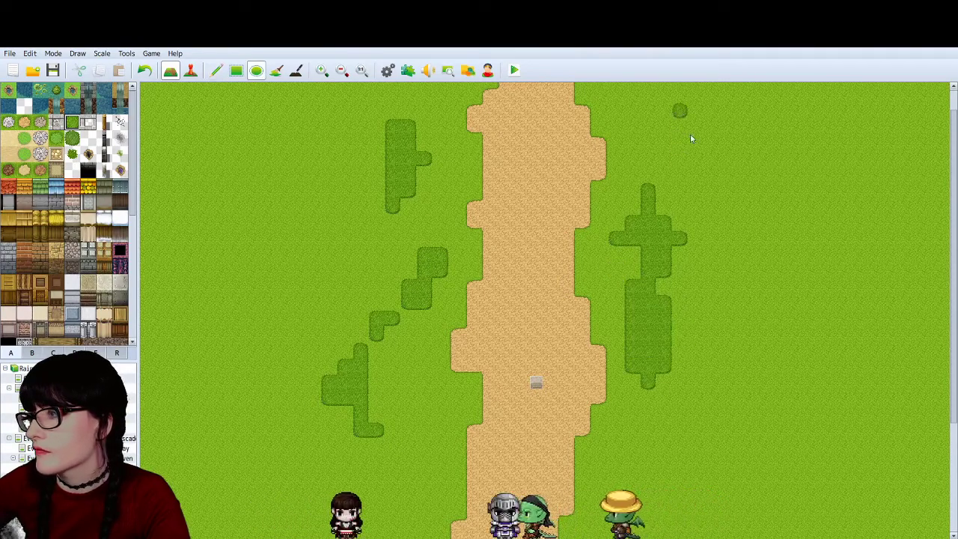
pyautogui.moveTo(690, 138); pyautogui.dragTo(712, 193)
pyautogui.moveTo(327, 140)
pyautogui.mouseDown()
pyautogui.moveTo(411, 310)
pyautogui.moveTo(387, 317)
pyautogui.mouseUp()
pyautogui.moveTo(423, 353); pyautogui.dragTo(340, 491)
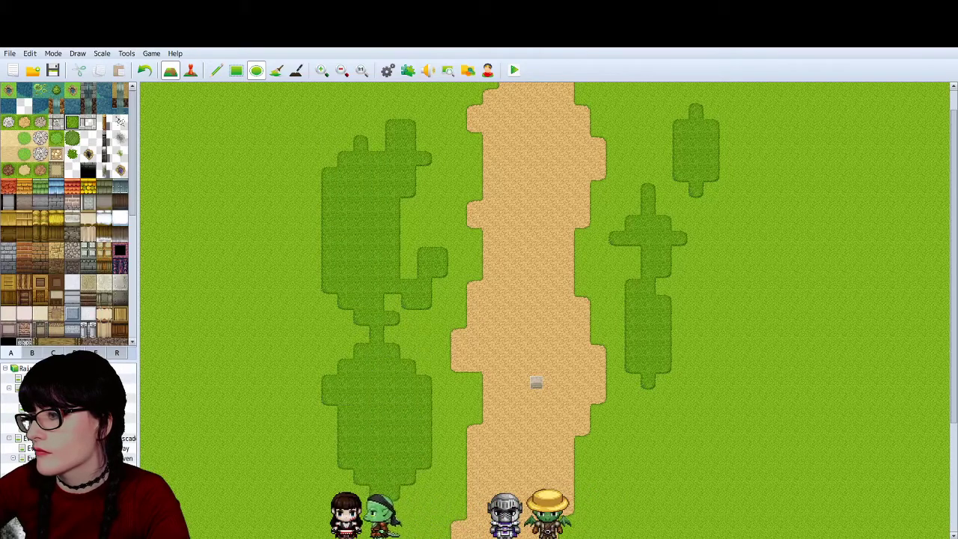
pyautogui.moveTo(643, 421); pyautogui.dragTo(701, 536)
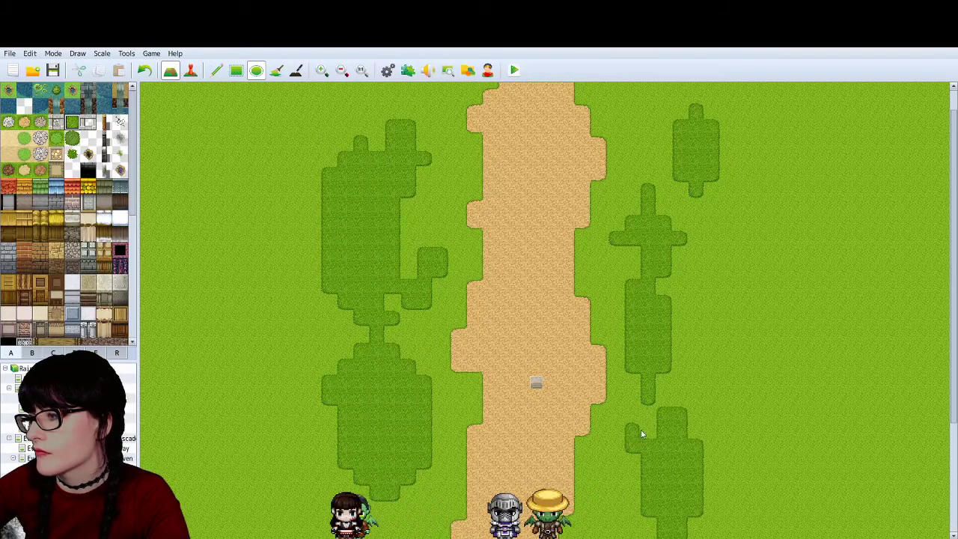
# Break up the outlines of the grass patches right of the path with small additions and a tiny separate patch above
pyautogui.moveTo(607, 529); pyautogui.dragTo(605, 514)
pyautogui.moveTo(680, 288); pyautogui.dragTo(679, 347)
pyautogui.moveTo(618, 255); pyautogui.dragTo(623, 260)
pyautogui.click(645, 130)
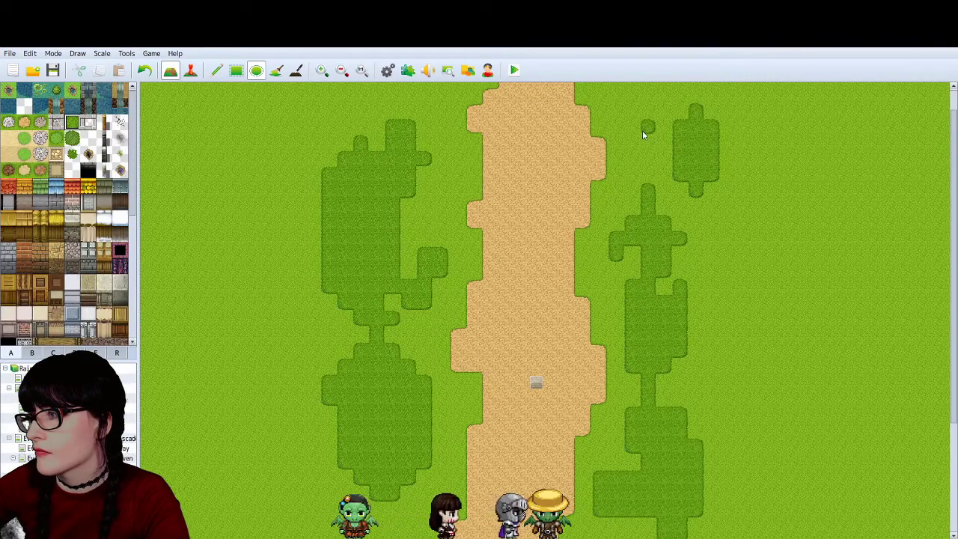
pyautogui.click(632, 116)
pyautogui.click(634, 128)
# Add single dark grass tiles between the upper-left patch and the dirt path
pyautogui.click(445, 146)
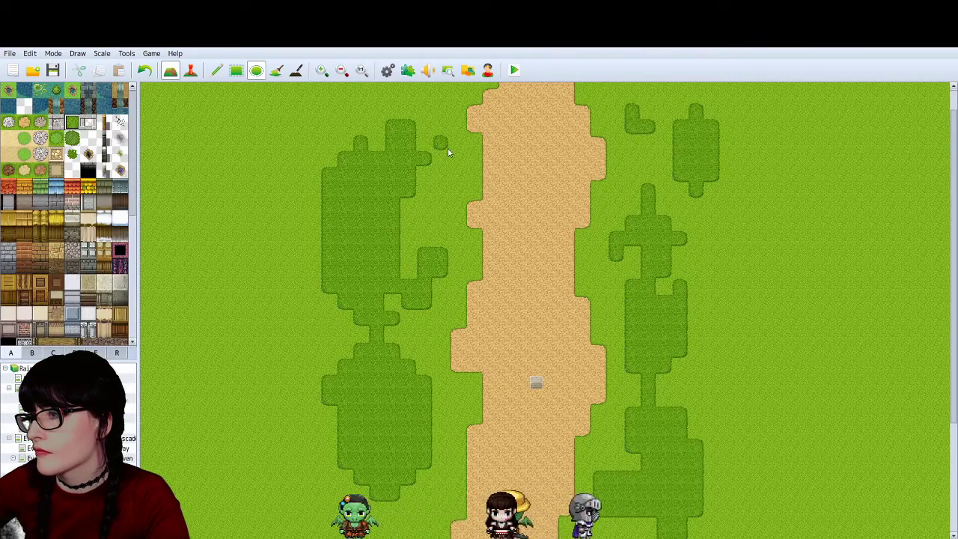
pyautogui.click(443, 130)
pyautogui.click(446, 159)
pyautogui.click(456, 173)
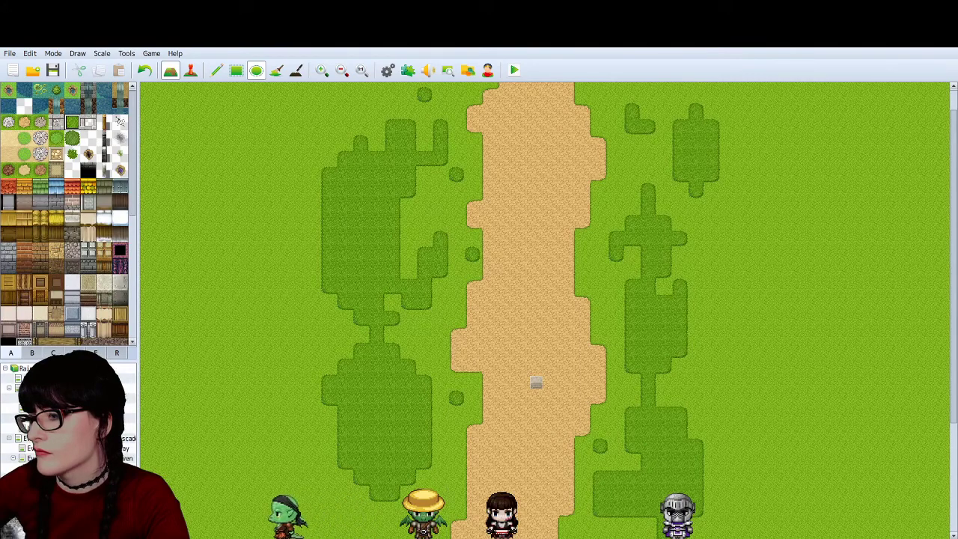
# Add single dark grass tiles around the cross-shaped patch right of the path to make its outline irregular
pyautogui.click(600, 269)
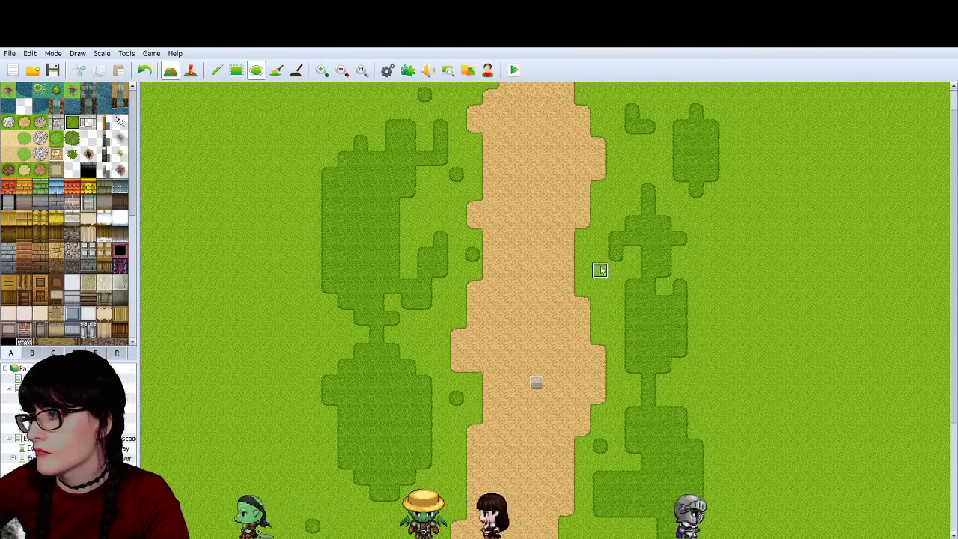
pyautogui.click(617, 210)
pyautogui.click(631, 211)
pyautogui.click(648, 177)
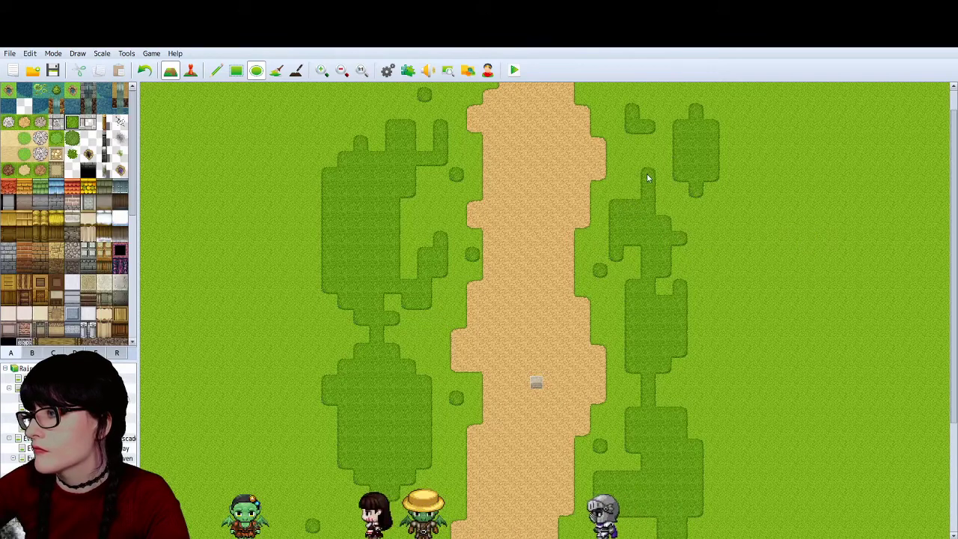
pyautogui.click(633, 177)
pyautogui.click(694, 240)
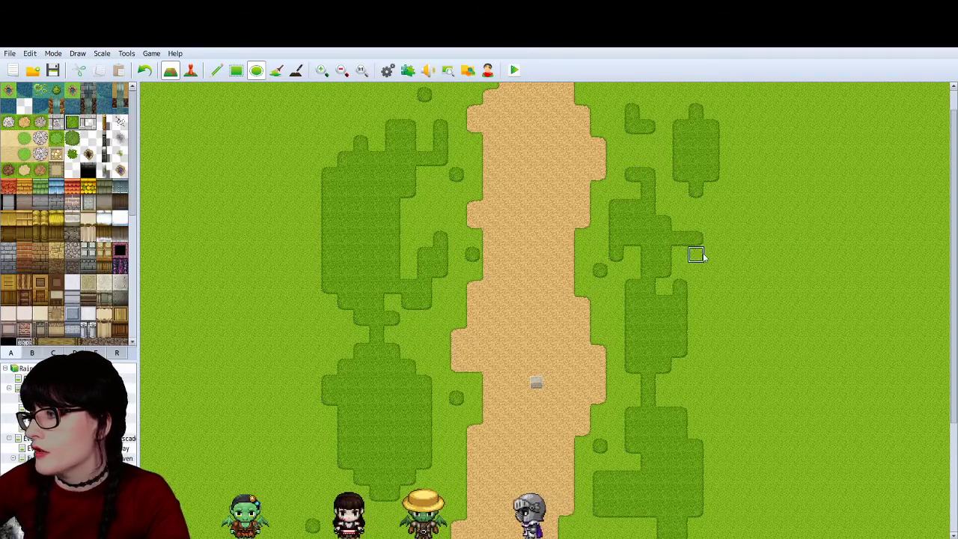
# Return from the forest cliff reference map to the dirt path map and bring up the tree and bush tiles
pyautogui.scroll(1, 455, 316)
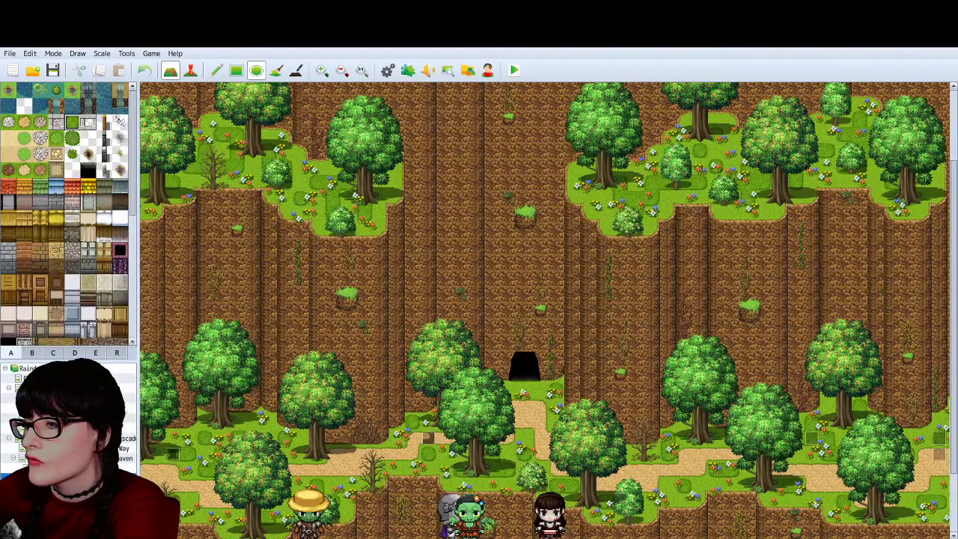
pyautogui.click(60, 488)
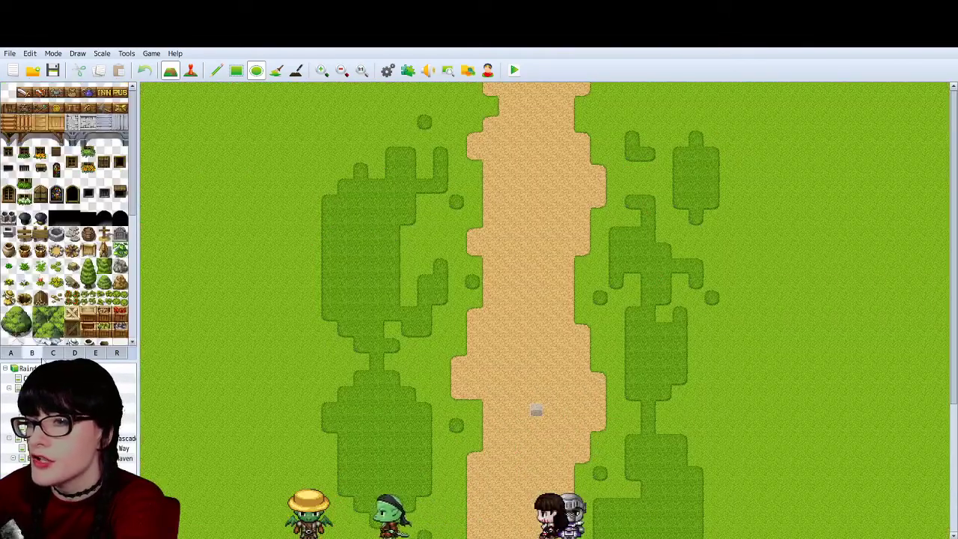
pyautogui.click(75, 352)
pyautogui.scroll(-3, 64, 273)
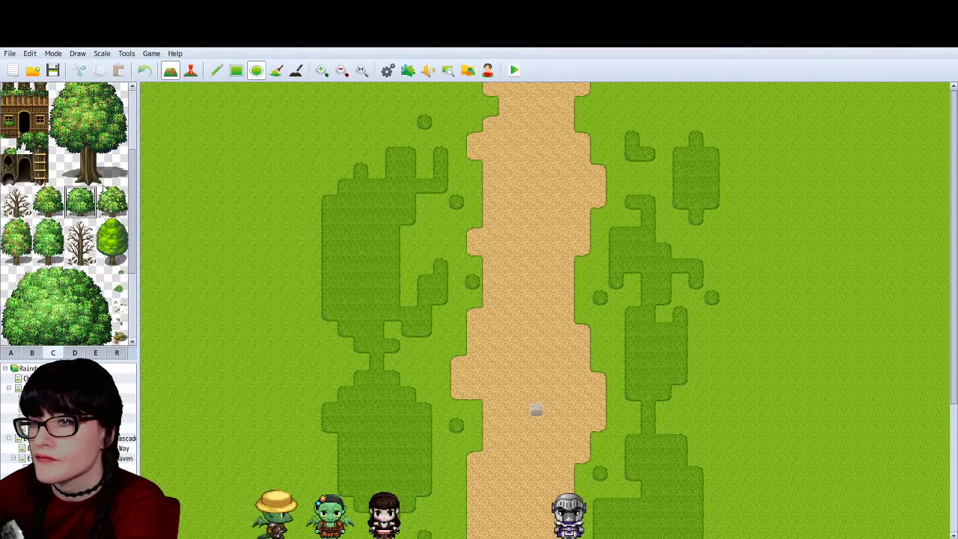
# Try placing small green bushes on the grass beside the path, undoing the last one on the left
pyautogui.click(112, 200)
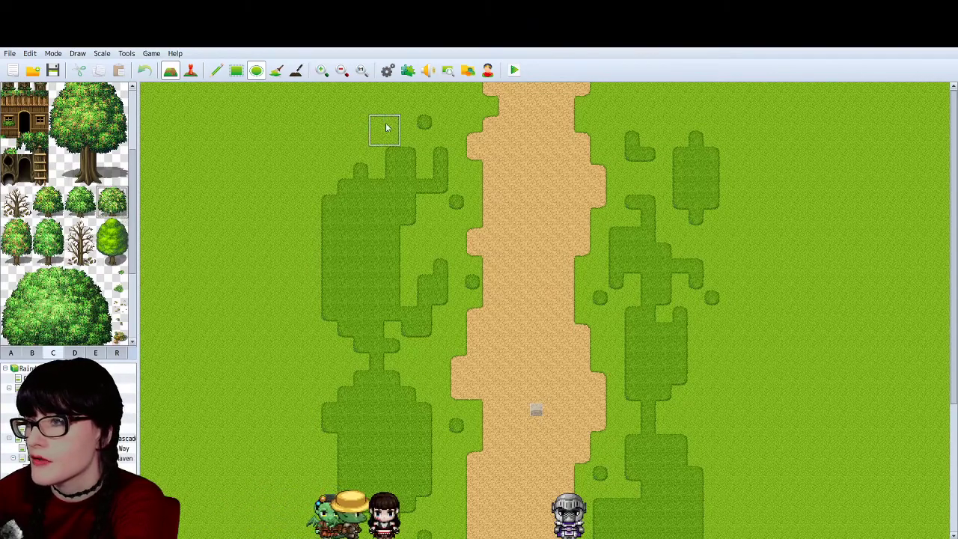
pyautogui.click(607, 282)
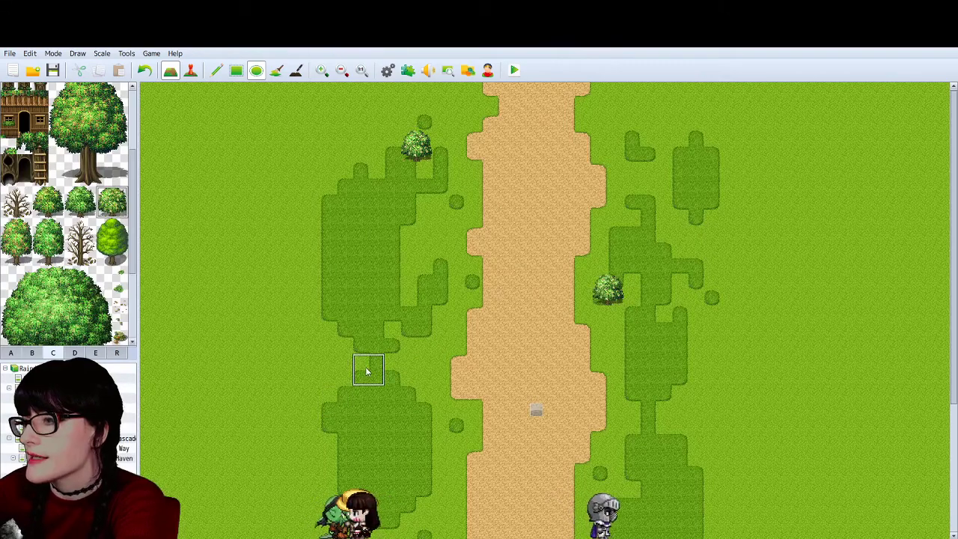
pyautogui.click(416, 321)
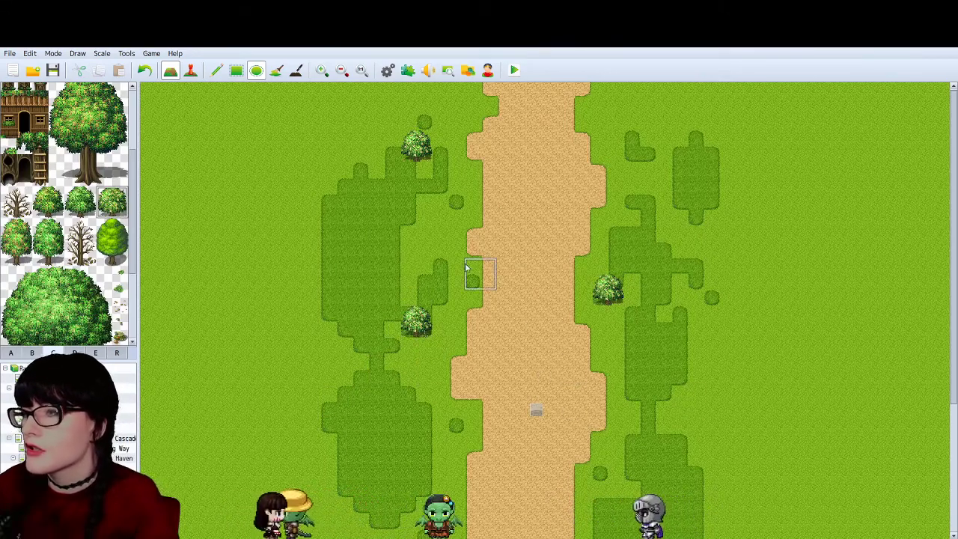
pyautogui.hotkey('ctrl', 'z')
# Place three small bare trees on the dark grass patches, two left of the path and one right of it
pyautogui.click(15, 238)
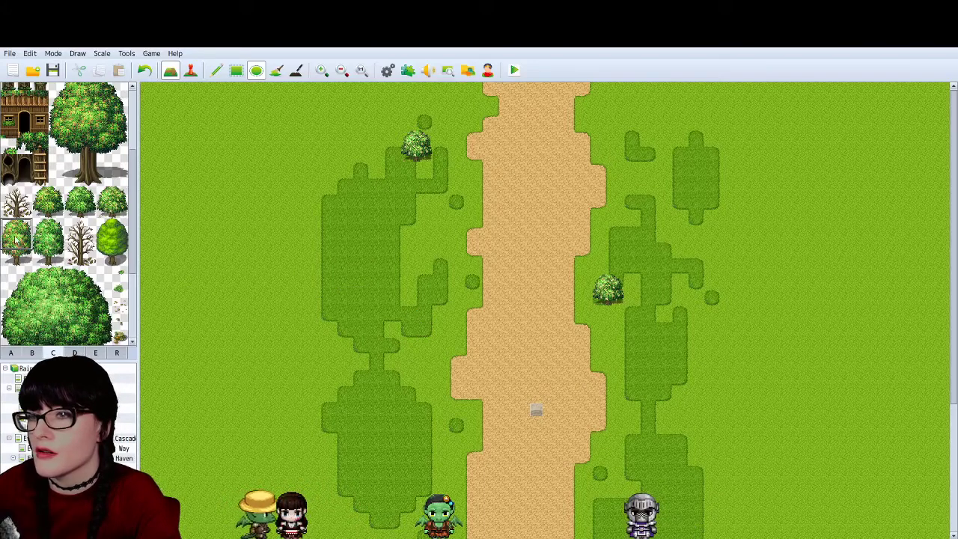
pyautogui.scroll(2, 78, 215)
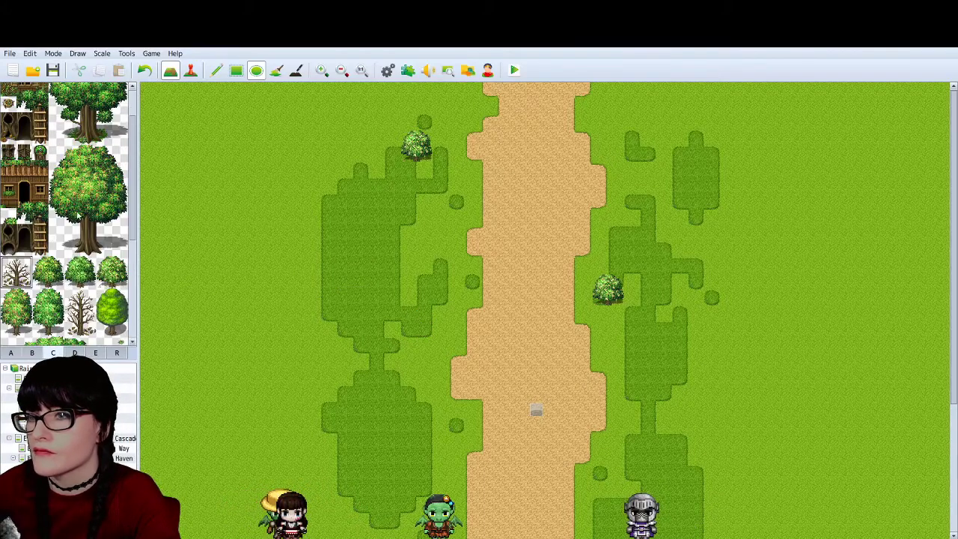
pyautogui.click(420, 158)
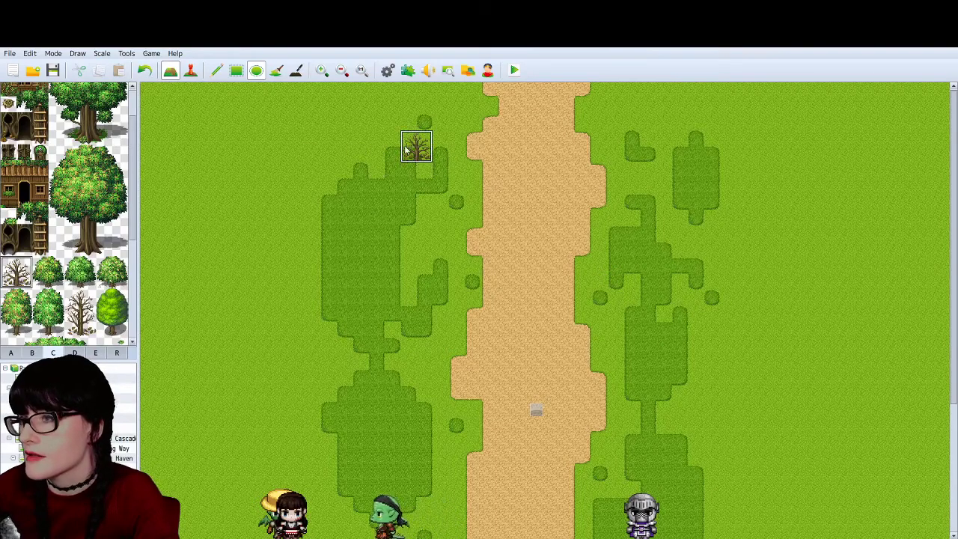
pyautogui.click(615, 284)
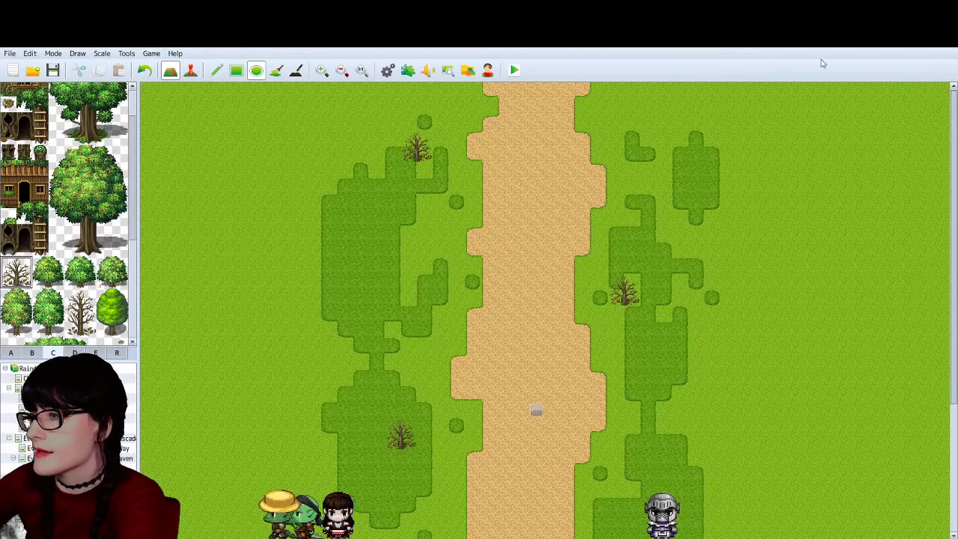
pyautogui.scroll(-5, 572, 211)
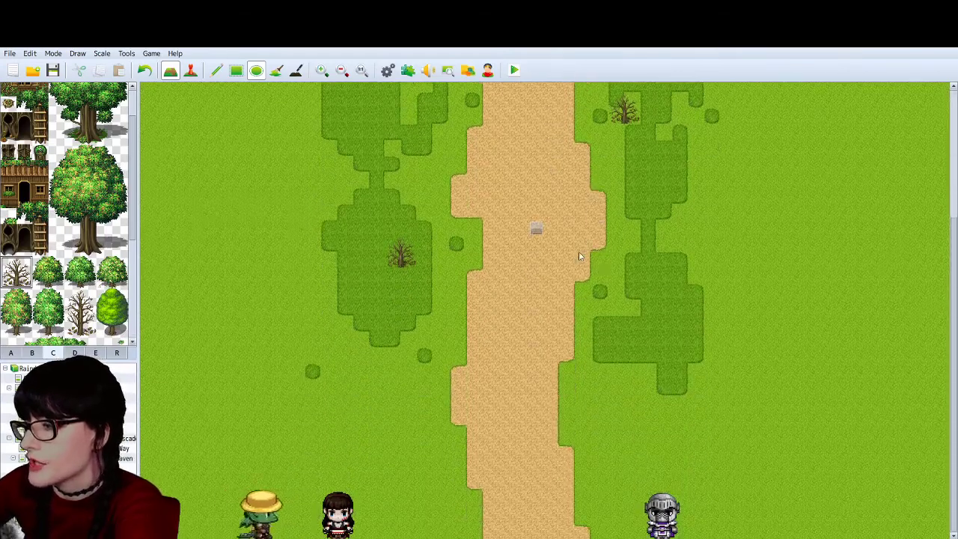
pyautogui.scroll(5, 395, 320)
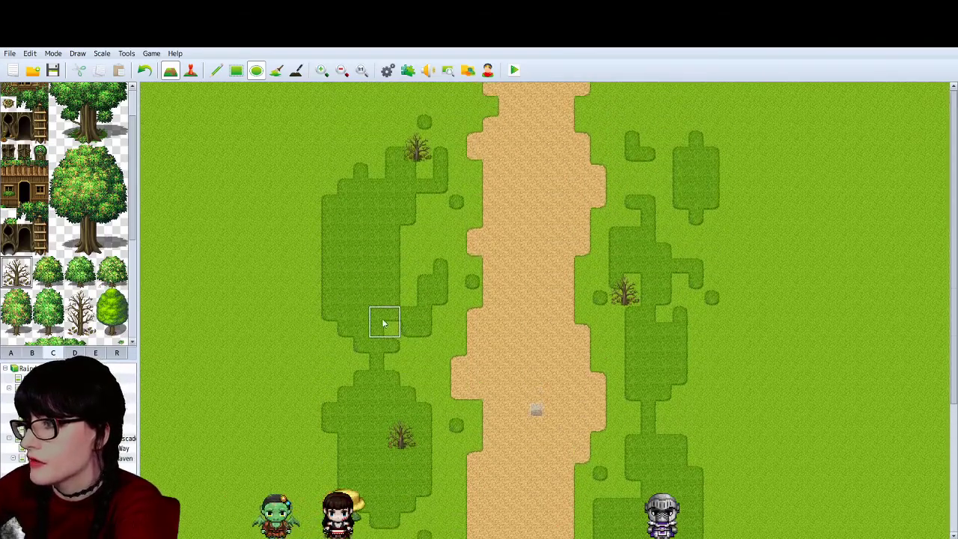
# Extend the dark grass left of the path around and below the lower bare tree with irregular patches and single tiles
pyautogui.scroll(-2, 380, 313)
pyautogui.scroll(-2, 380, 313)
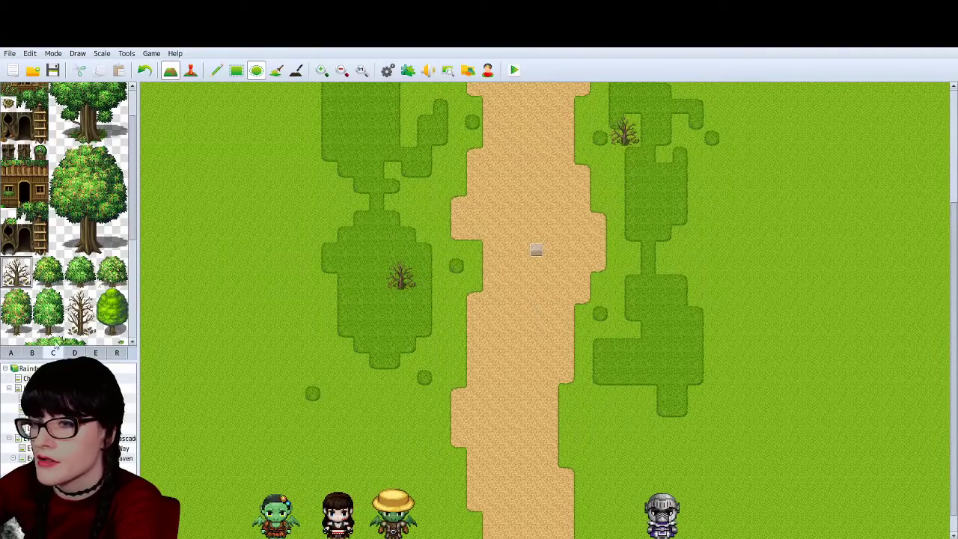
pyautogui.click(31, 353)
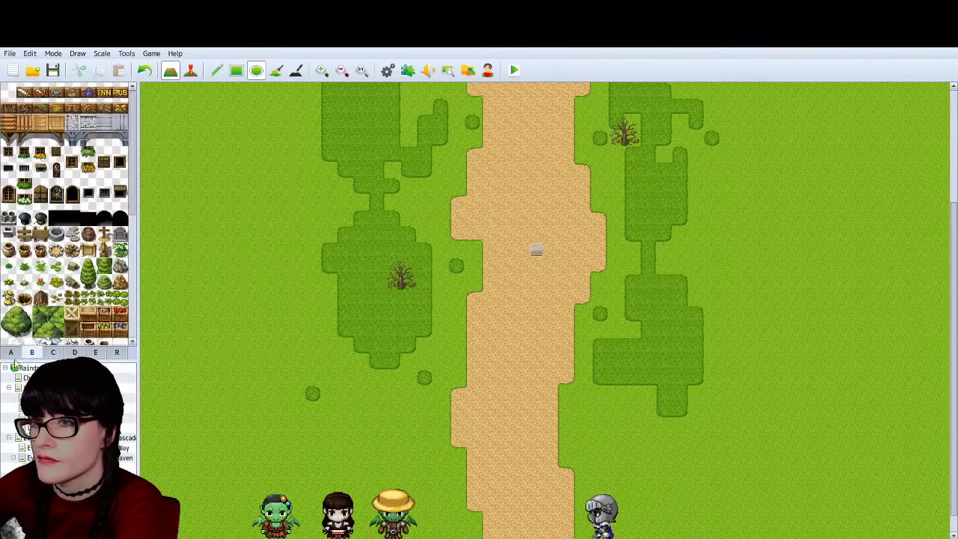
pyautogui.click(12, 354)
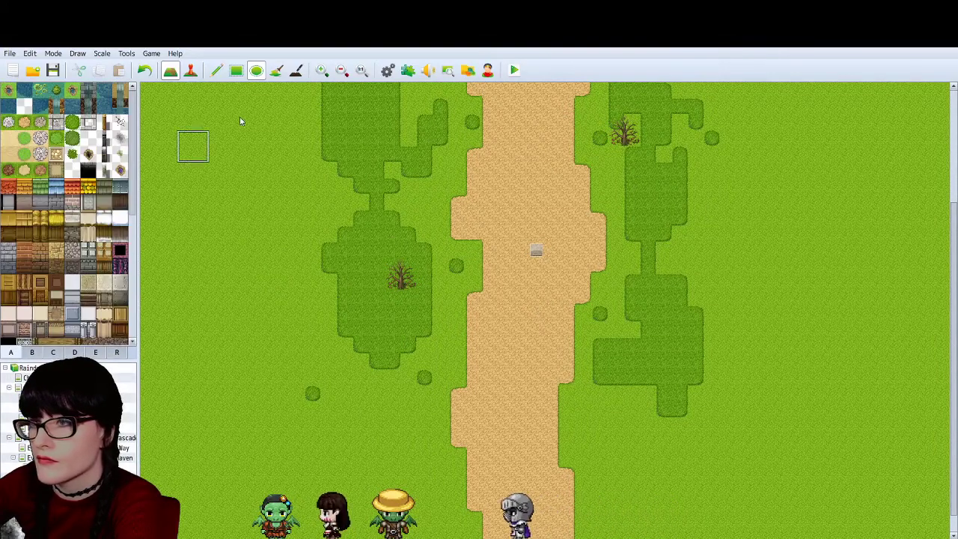
pyautogui.click(377, 426)
pyautogui.moveTo(376, 425); pyautogui.dragTo(376, 505)
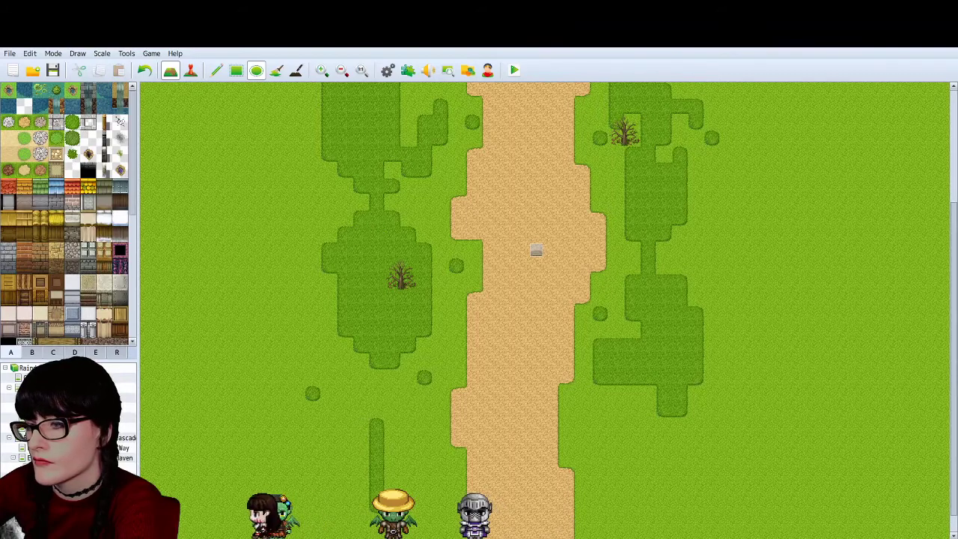
pyautogui.moveTo(345, 330); pyautogui.dragTo(362, 425)
pyautogui.moveTo(309, 358); pyautogui.dragTo(288, 336)
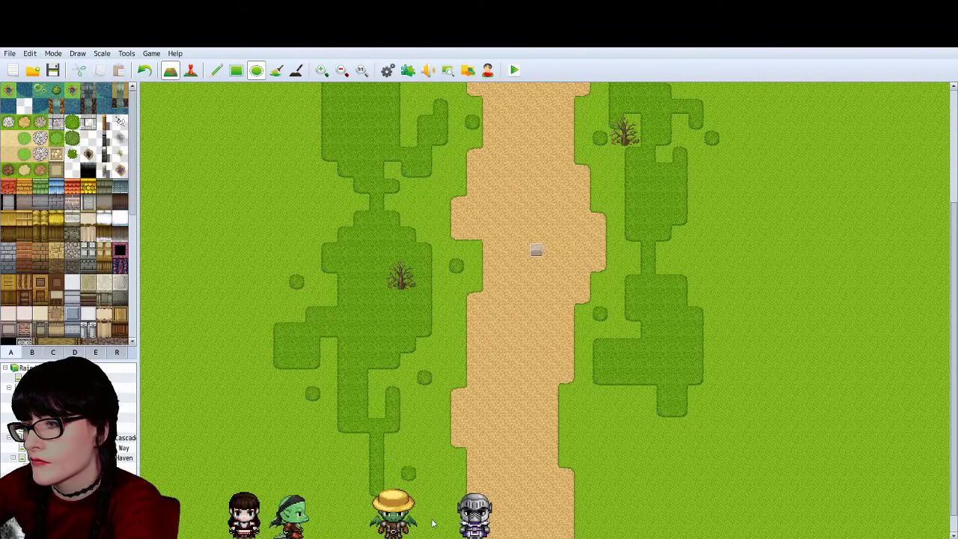
# Add a larger dark grass patch and a small cross-shaped one left of the path near the map's lower edge
pyautogui.moveTo(410, 474)
pyautogui.mouseDown()
pyautogui.moveTo(442, 522)
pyautogui.moveTo(361, 535)
pyautogui.mouseUp()
pyautogui.scroll(-1, 360, 494)
pyautogui.moveTo(346, 405)
pyautogui.mouseDown()
pyautogui.moveTo(383, 459)
pyautogui.moveTo(404, 451)
pyautogui.moveTo(352, 500)
pyautogui.moveTo(283, 531)
pyautogui.mouseUp()
pyautogui.click(395, 453)
pyautogui.click(390, 500)
# Paint irregular dark grass patches right of the path down to the map's lower edge, plus a narrow vertical strip beside them
pyautogui.moveTo(633, 388); pyautogui.dragTo(696, 468)
pyautogui.moveTo(696, 515); pyautogui.dragTo(635, 462)
pyautogui.moveTo(743, 405); pyautogui.dragTo(728, 503)
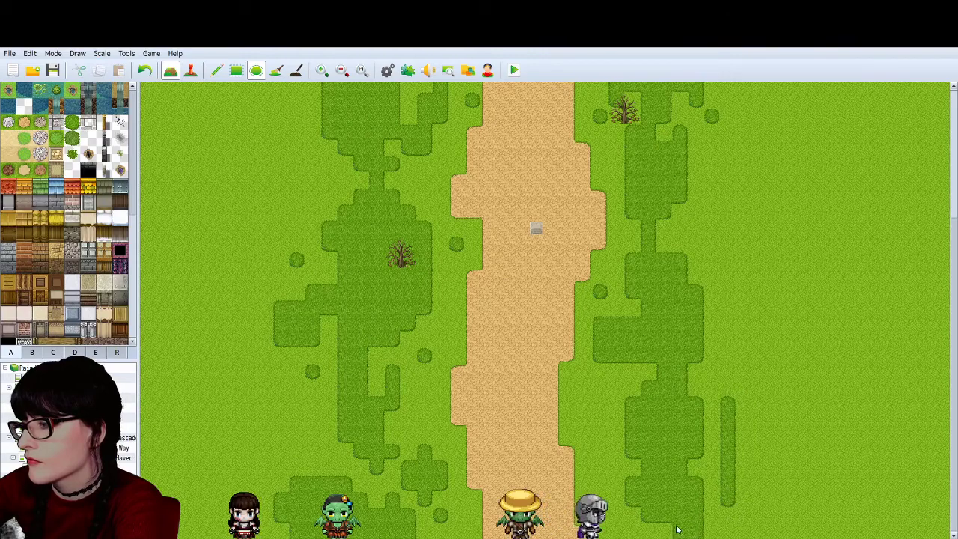
pyautogui.moveTo(600, 405)
pyautogui.mouseDown()
pyautogui.moveTo(624, 420)
pyautogui.moveTo(648, 484)
pyautogui.mouseUp()
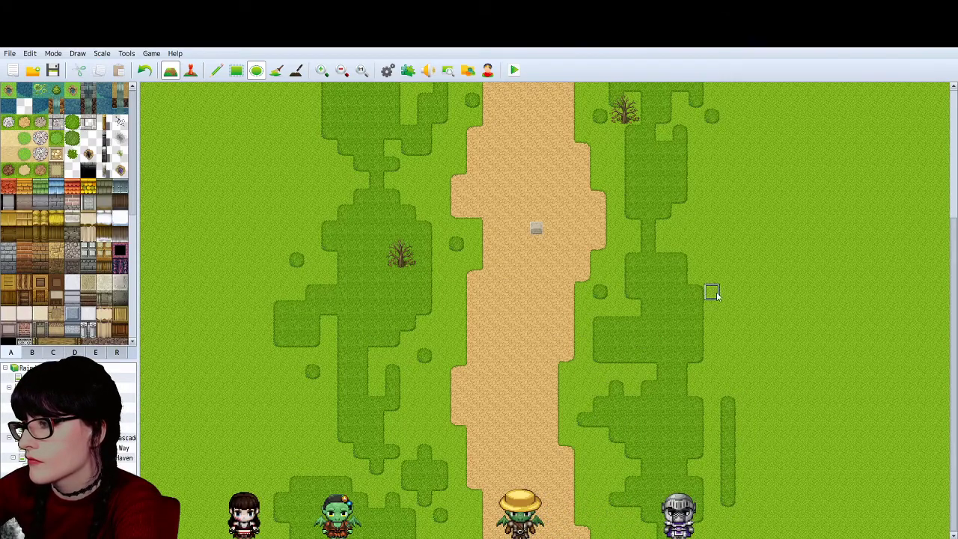
pyautogui.scroll(5, 712, 292)
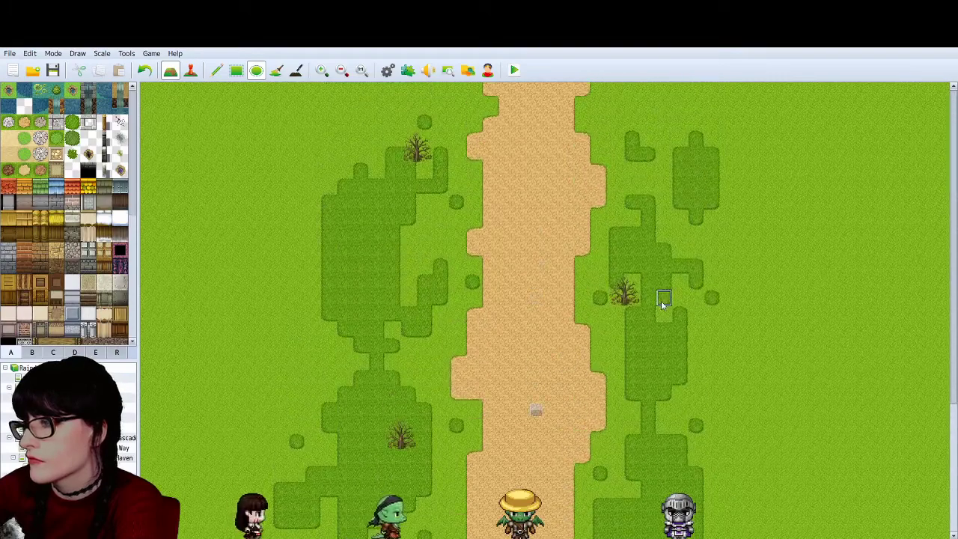
pyautogui.scroll(-5, 588, 352)
pyautogui.scroll(4, 575, 367)
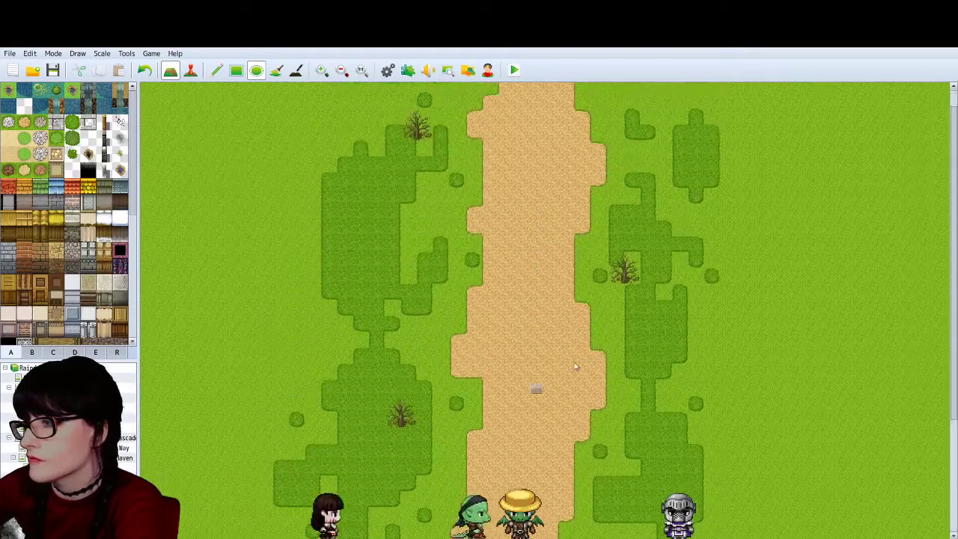
# Switch to event editing and look up the OrangeMapshot plugin in the project's plugin list
pyautogui.scroll(1, 575, 367)
pyautogui.click(190, 71)
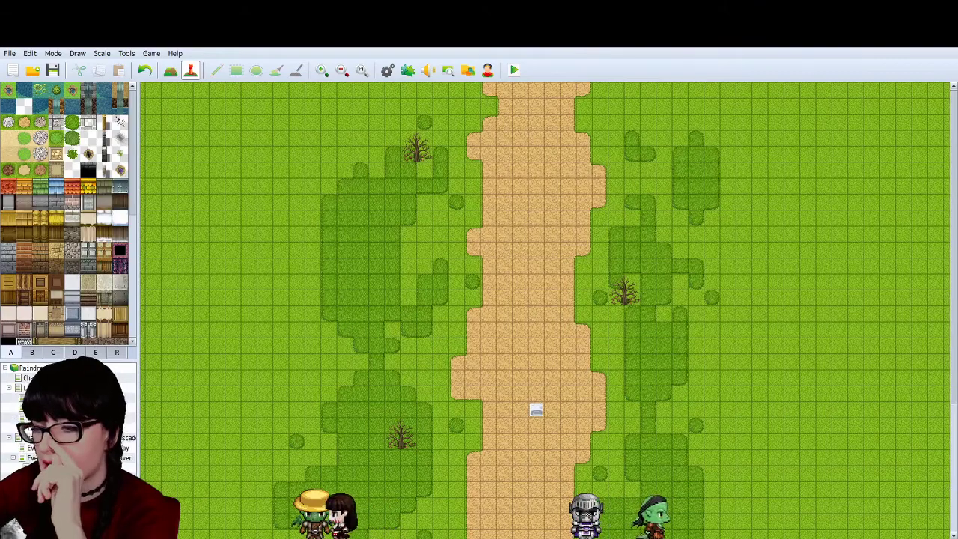
pyautogui.scroll(-5, 492, 340)
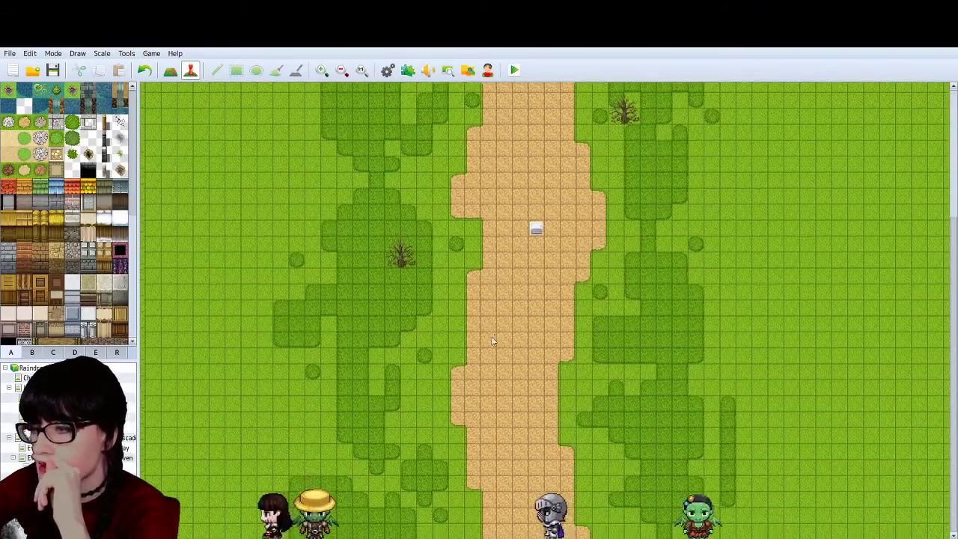
pyautogui.scroll(5, 494, 341)
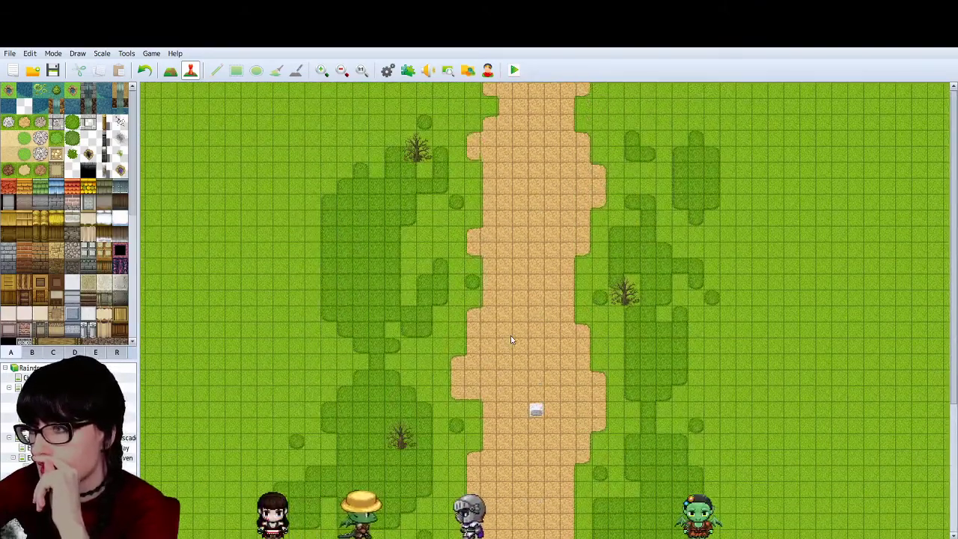
pyautogui.click(408, 70)
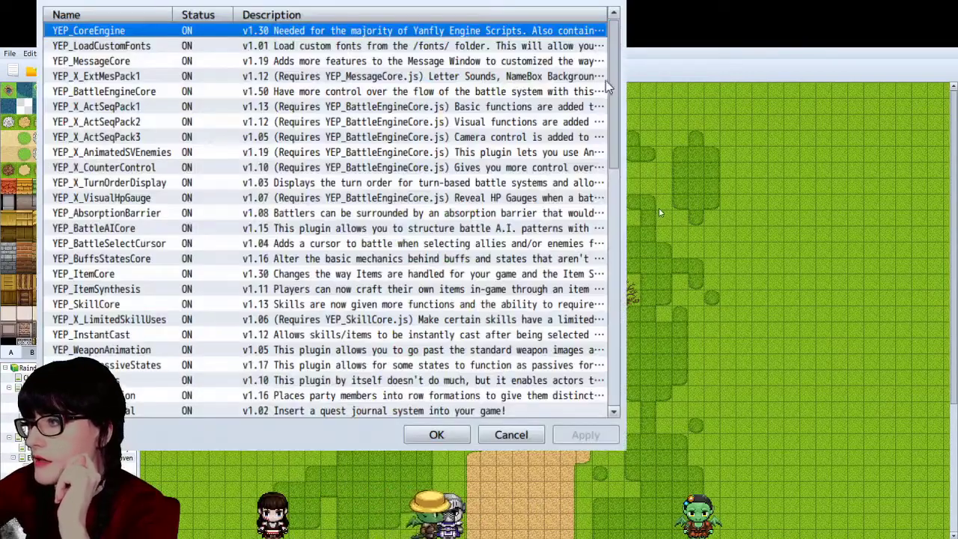
pyautogui.moveTo(608, 86); pyautogui.dragTo(664, 385)
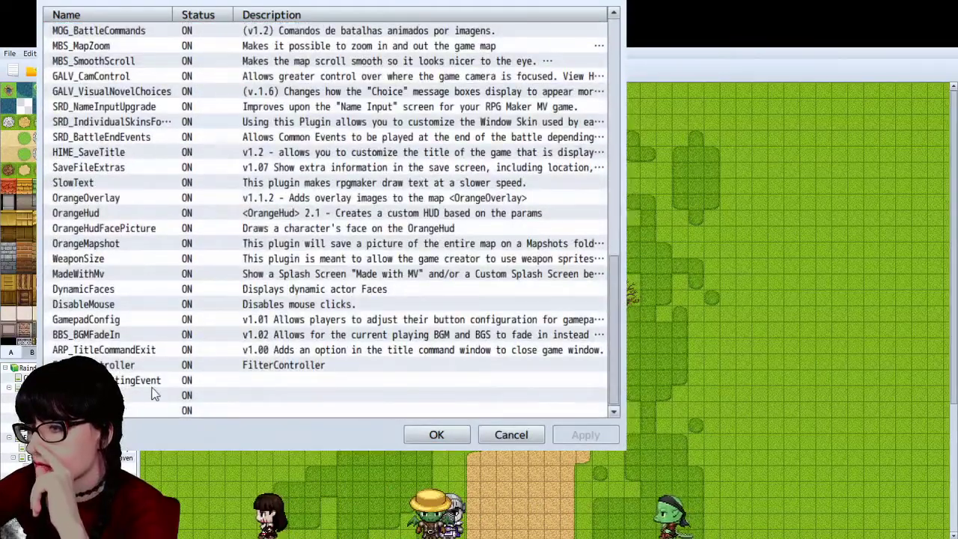
pyautogui.click(116, 244)
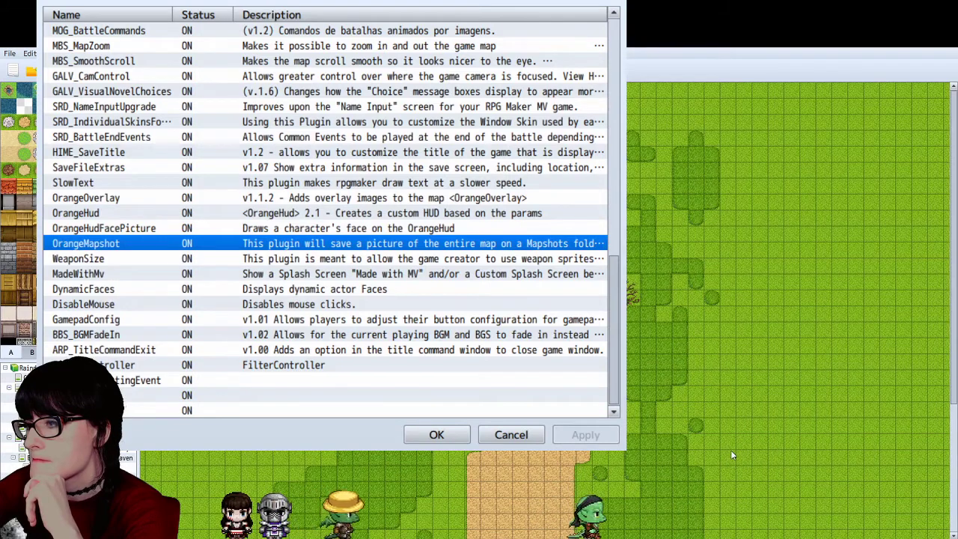
pyautogui.click(515, 435)
# Remove the wagon graphic from the event on the dirt path
pyautogui.scroll(-3, 539, 359)
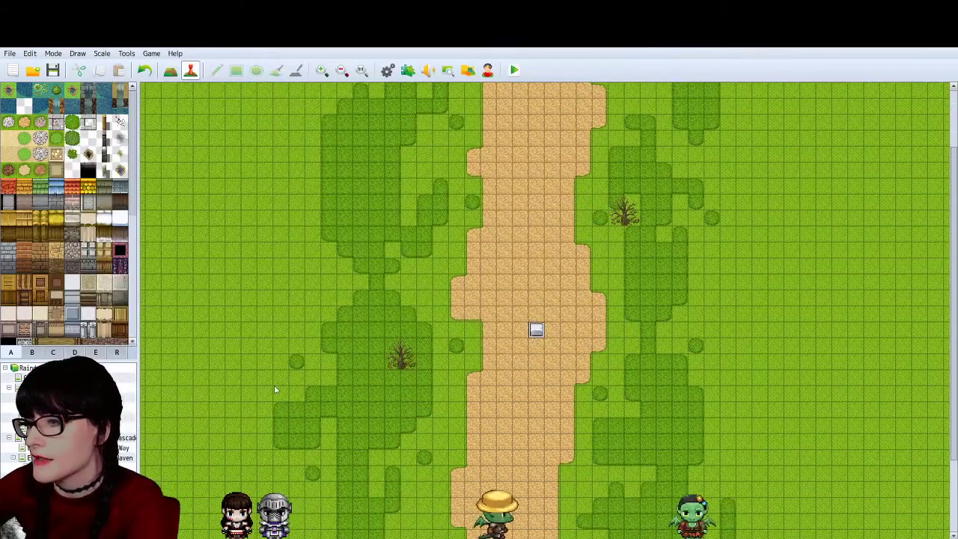
pyautogui.press('Return')
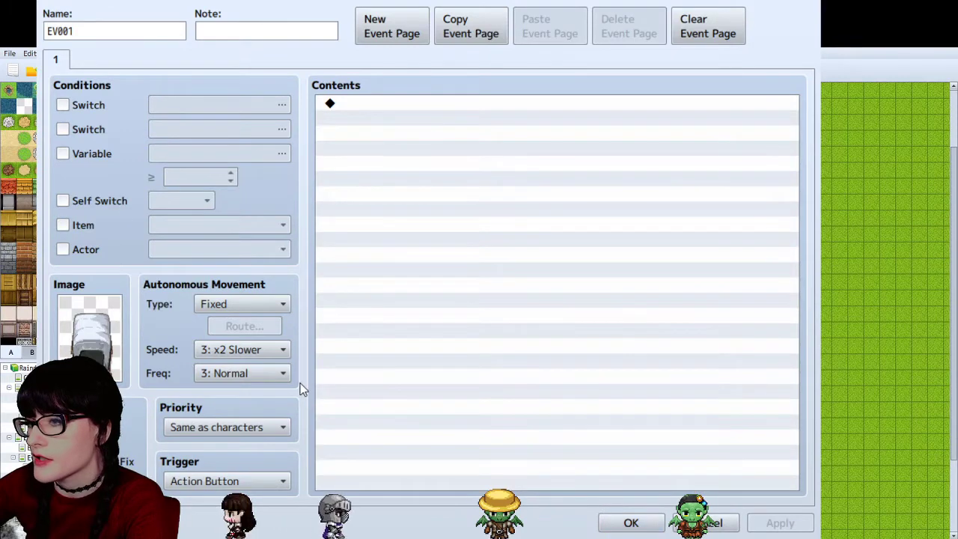
pyautogui.click(633, 522)
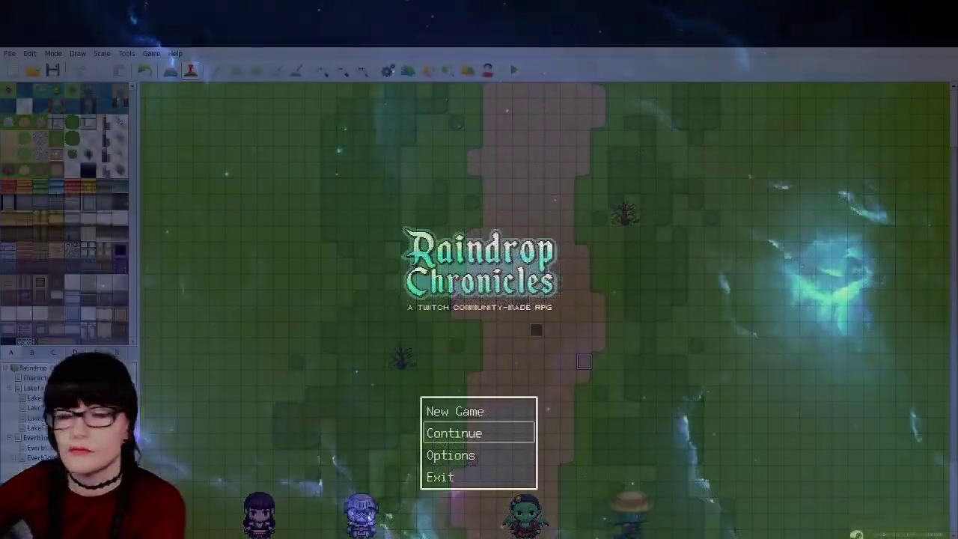
# Playtest the game from a saved file and capture an image of the entire dirt path map
pyautogui.press('Return')
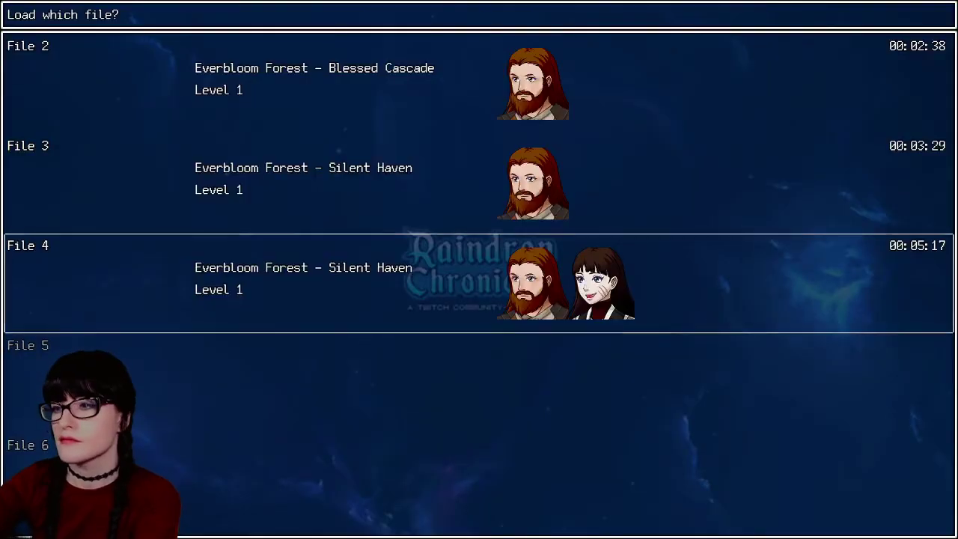
pyautogui.press('Return')
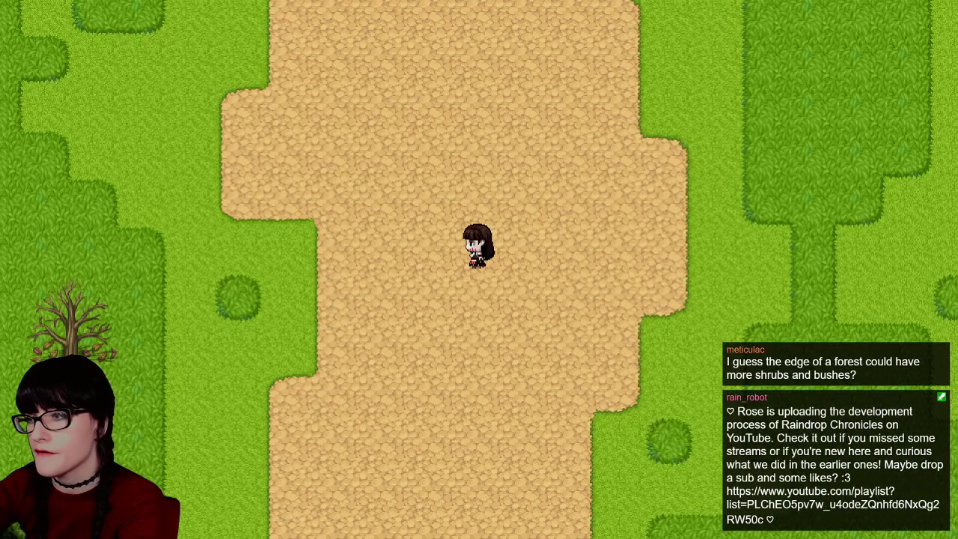
pyautogui.press('F12')
pyautogui.press('F12')
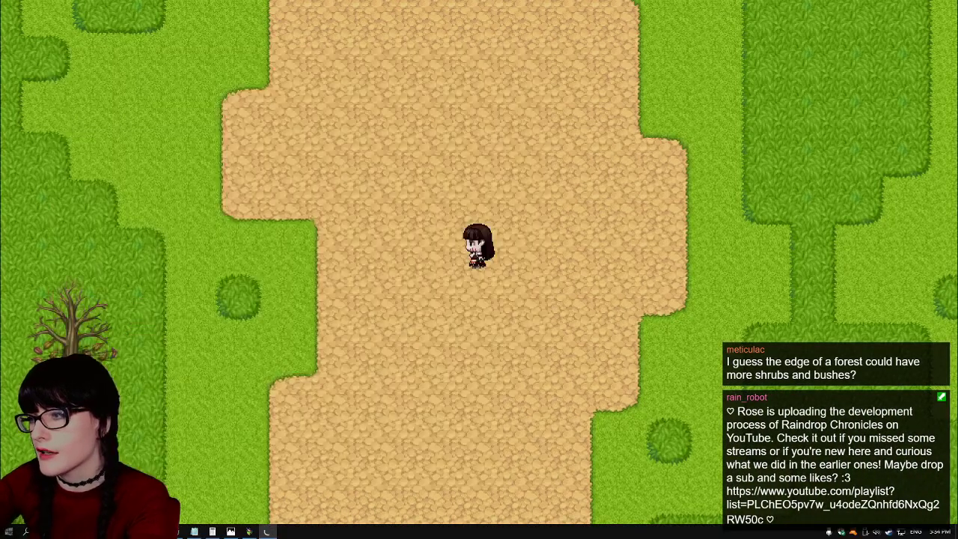
pyautogui.press('F12')
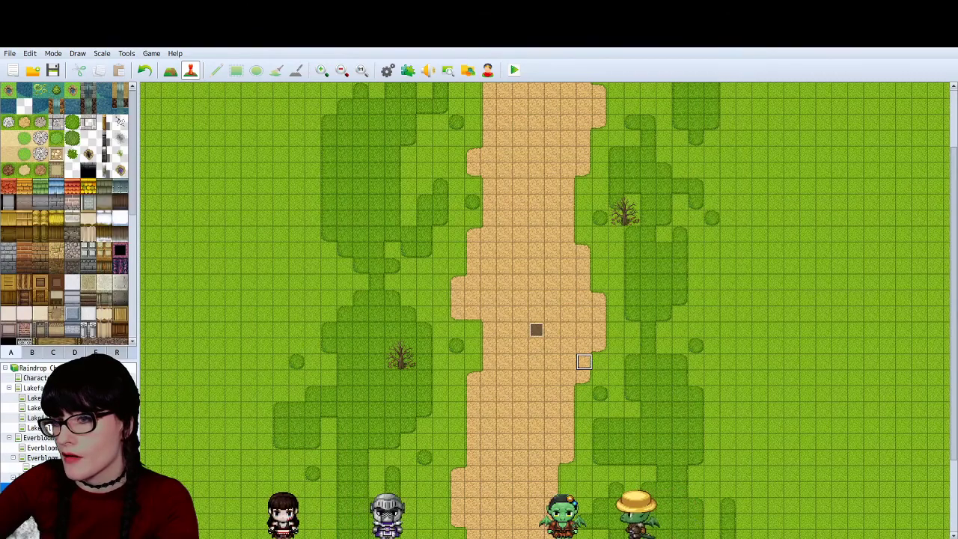
# Switch to Photoshop and examine the whole Everbloom Forest - Flashback #1.png map image at 50% zoom
pyautogui.hotkey('alt', 'Tab')
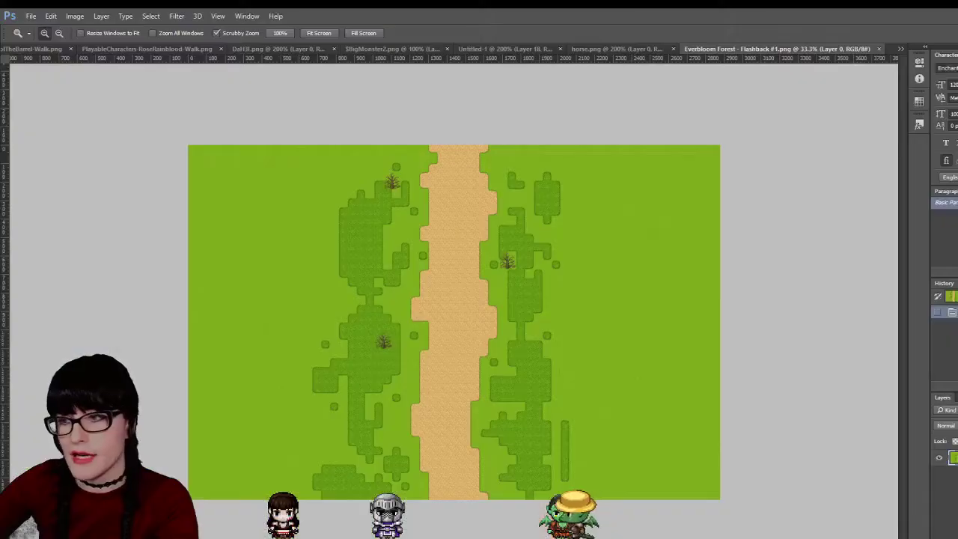
pyautogui.click(433, 292)
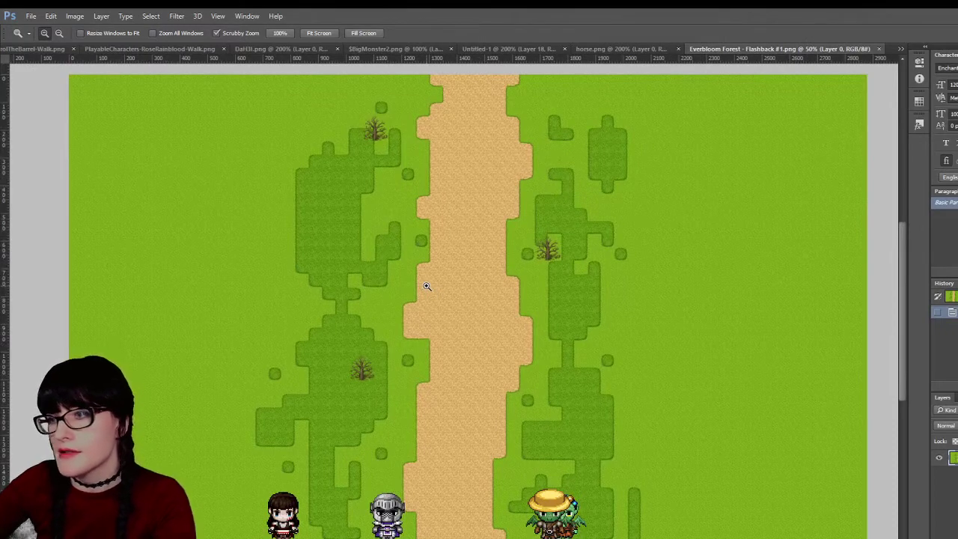
pyautogui.scroll(-3, 453, 288)
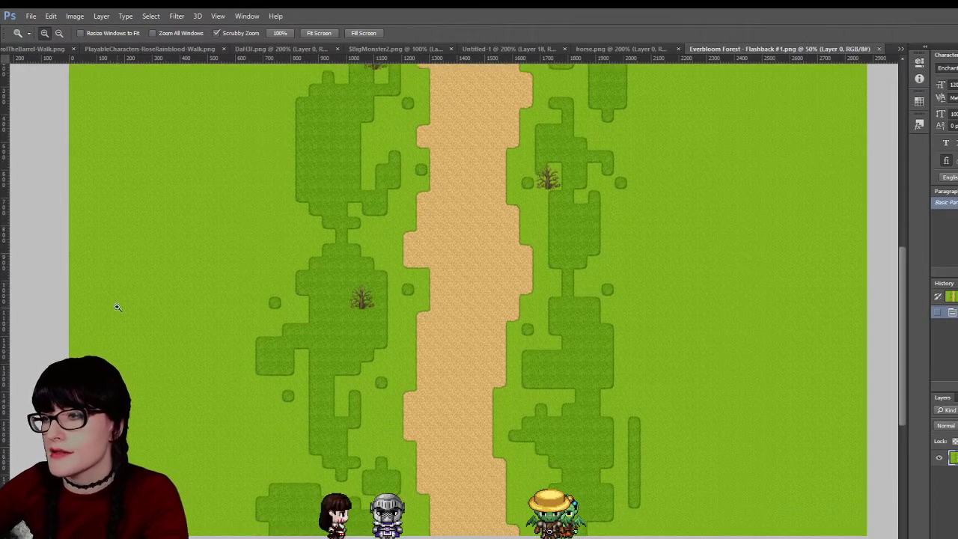
pyautogui.scroll(4, 423, 193)
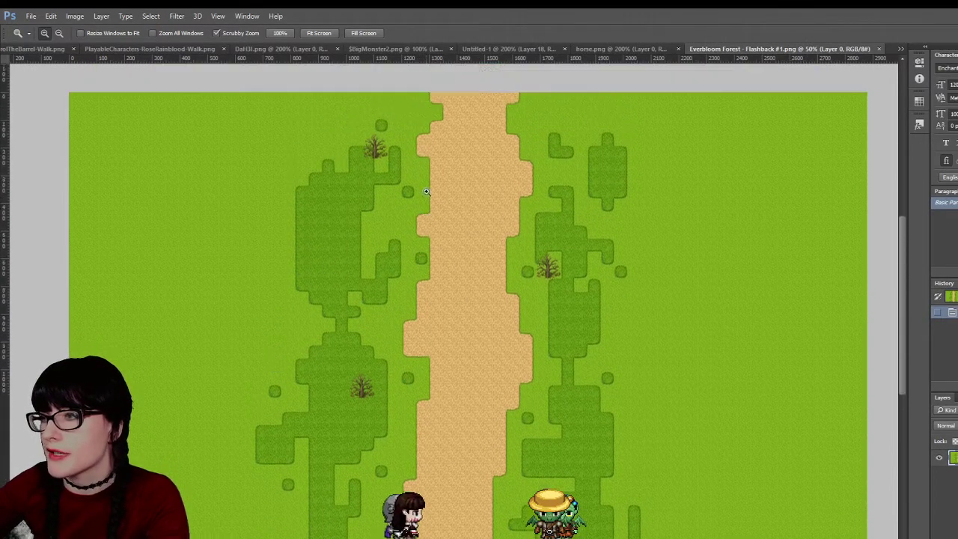
pyautogui.scroll(-3, 437, 375)
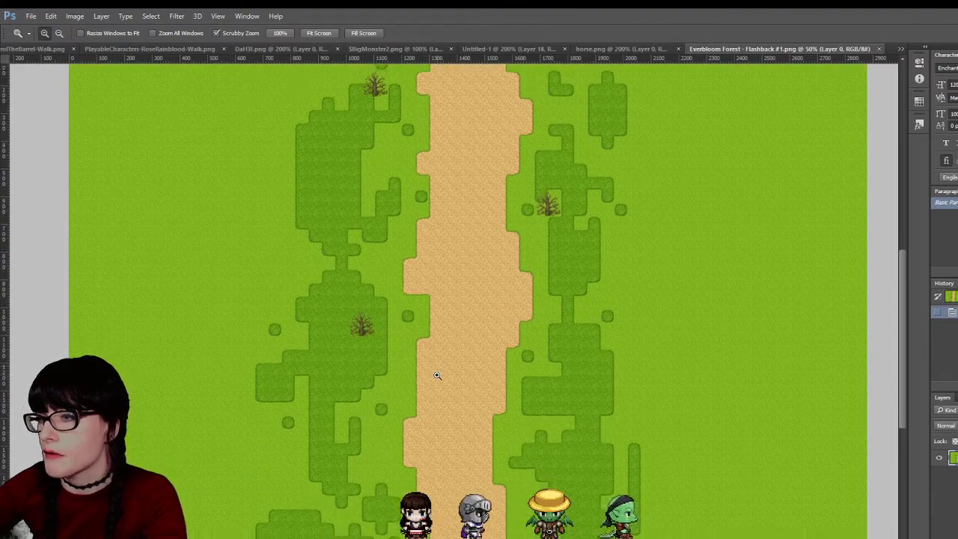
pyautogui.scroll(-4, 474, 355)
pyautogui.scroll(8, 497, 317)
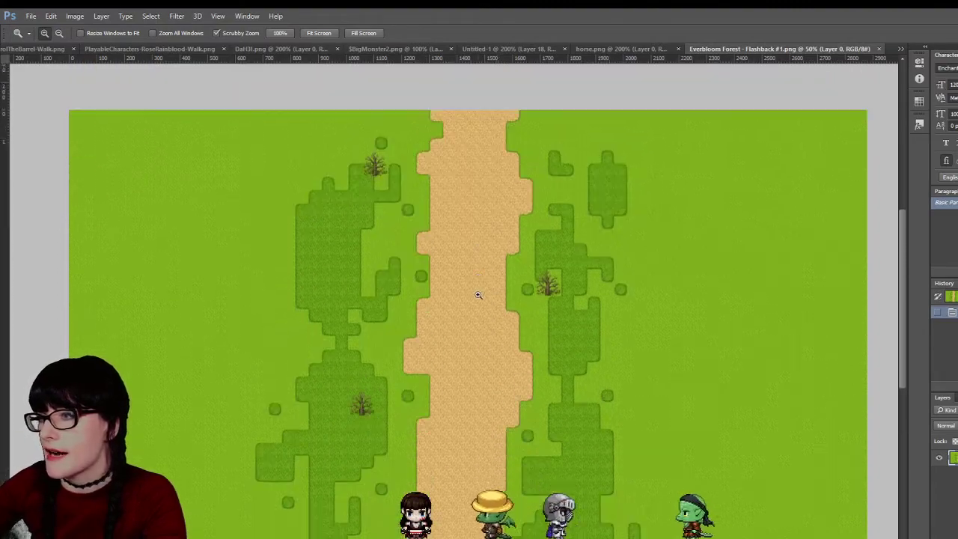
pyautogui.scroll(2, 478, 295)
pyautogui.moveTo(902, 263); pyautogui.dragTo(901, 349)
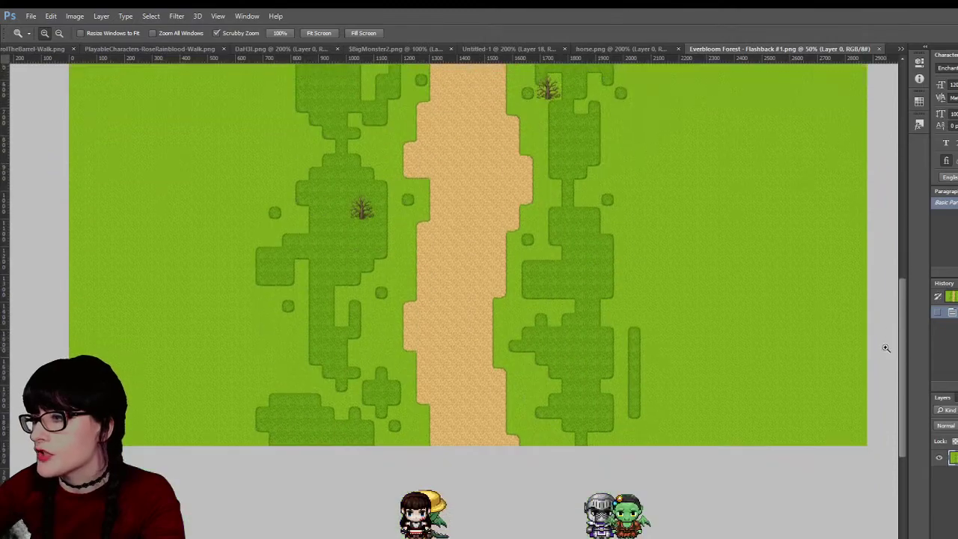
pyautogui.scroll(4, 876, 300)
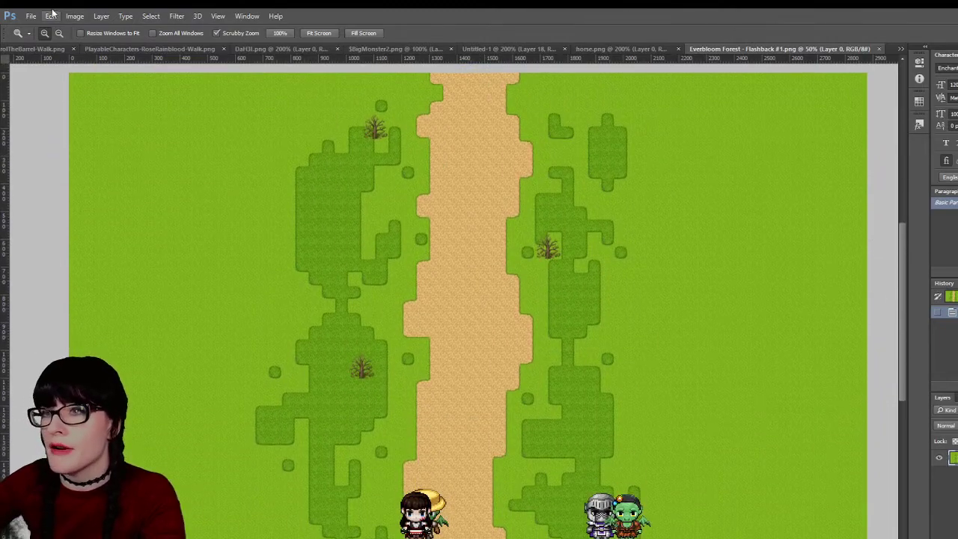
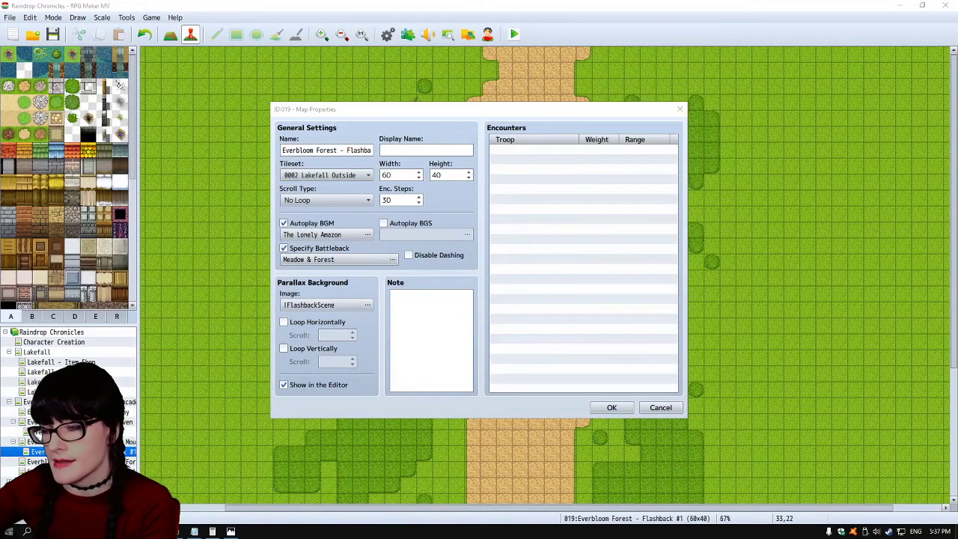
# Make the Flashback #1 map's parallax background loop vertically with a scroll of 1 and playtest it from the saved game
pyautogui.click(283, 349)
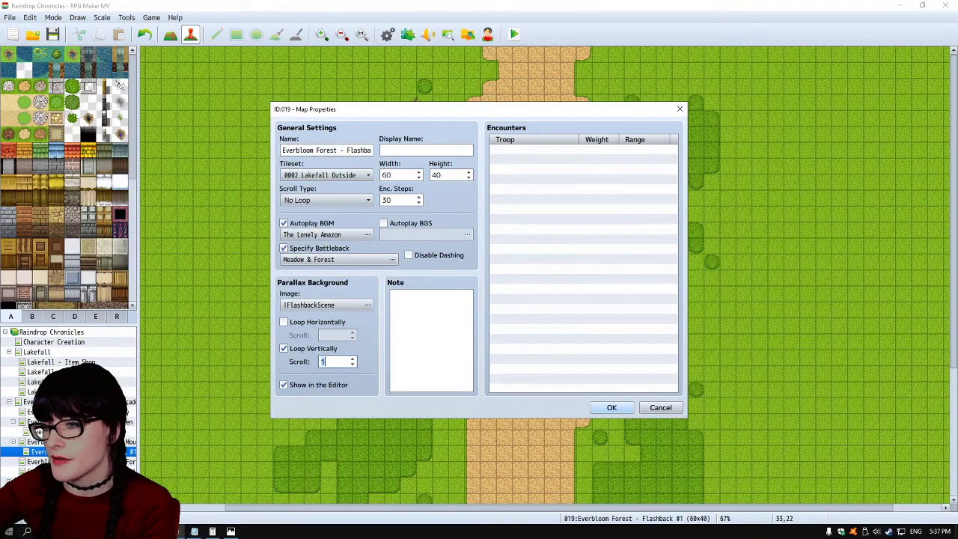
pyautogui.click(599, 407)
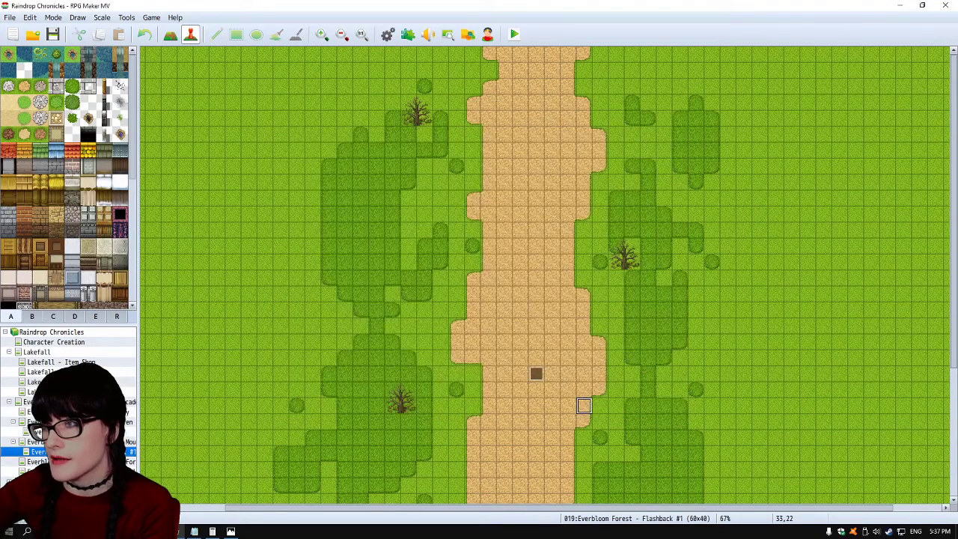
pyautogui.click(514, 34)
pyautogui.click(436, 283)
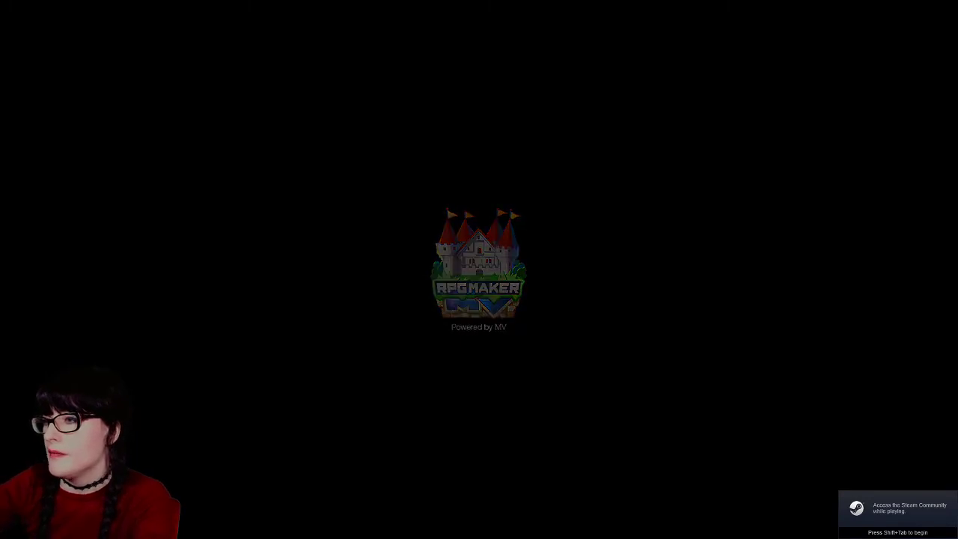
pyautogui.press('Return')
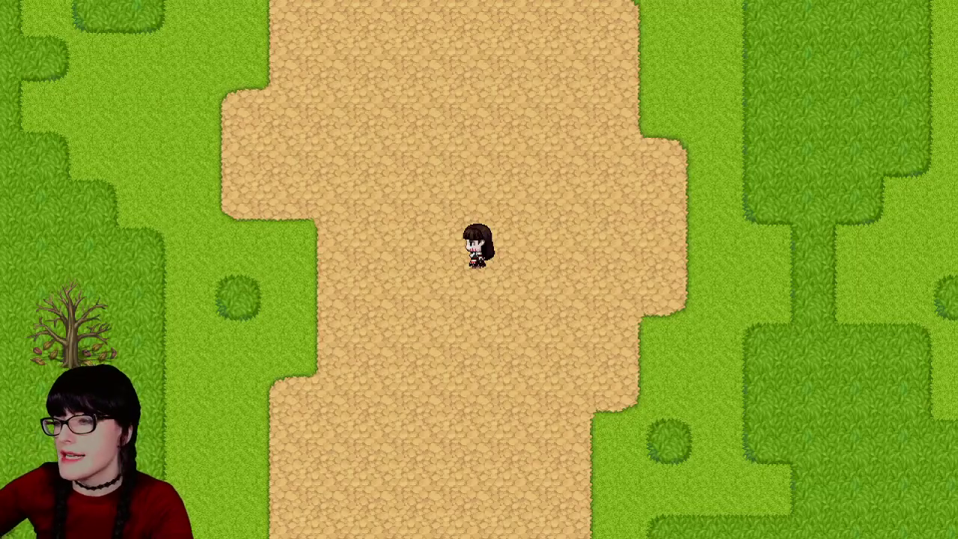
pyautogui.hotkey('alt', 'F4')
pyautogui.rightClick(247, 531)
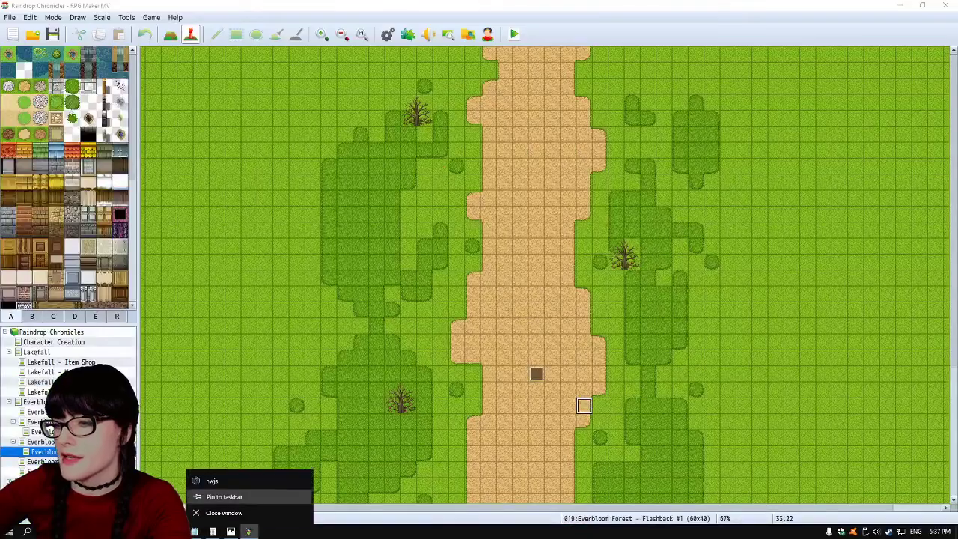
pyautogui.click(224, 512)
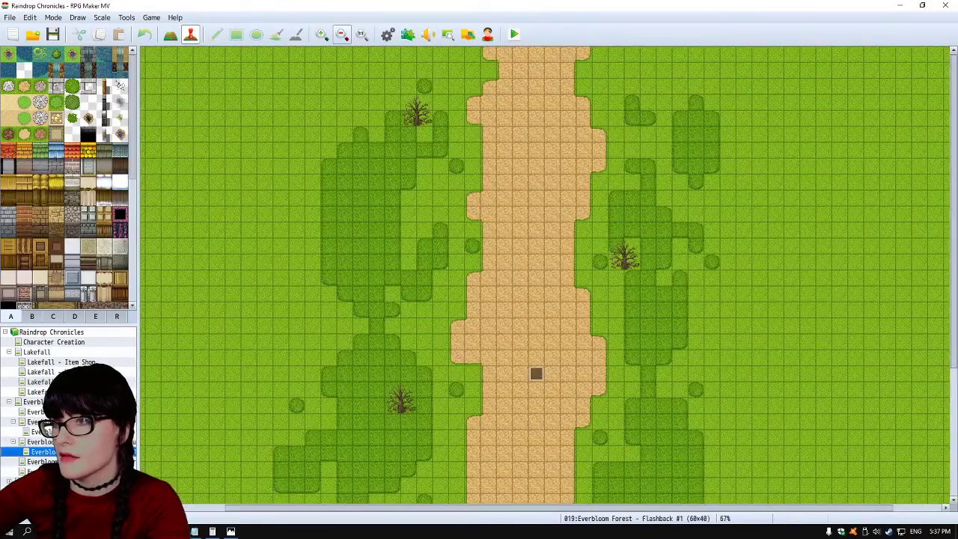
# Switch to map editing and examine the dirt path map at 50% zoom
pyautogui.click(342, 34)
pyautogui.click(342, 34)
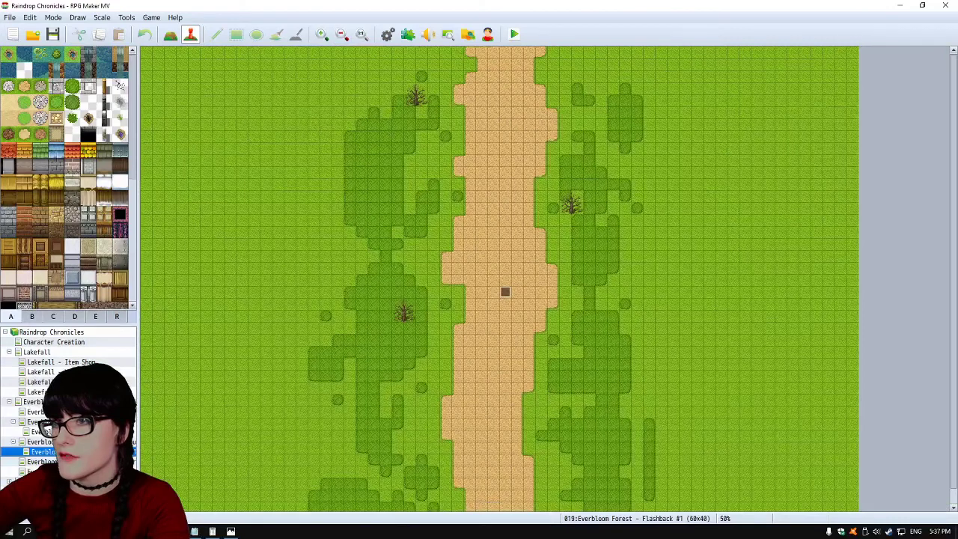
pyautogui.press('F5')
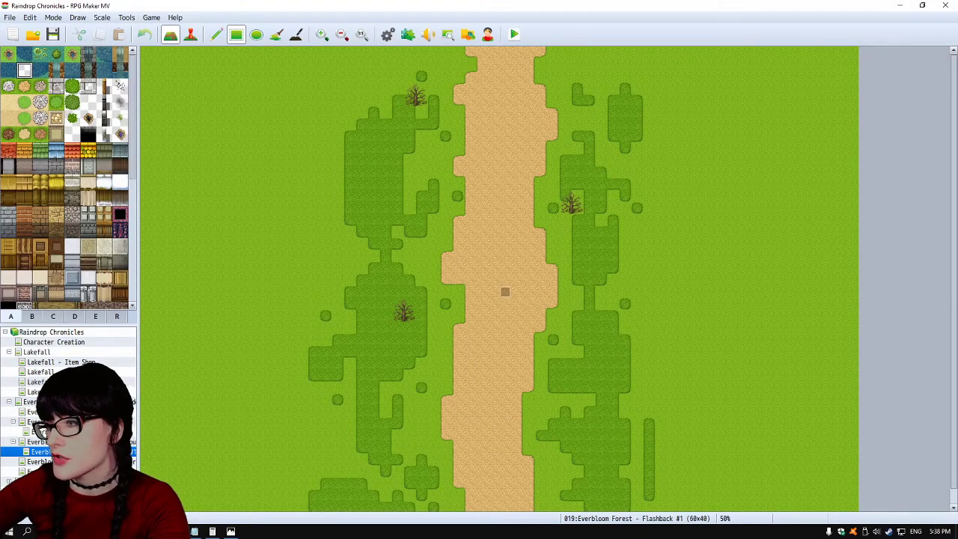
pyautogui.scroll(-1, 241, 325)
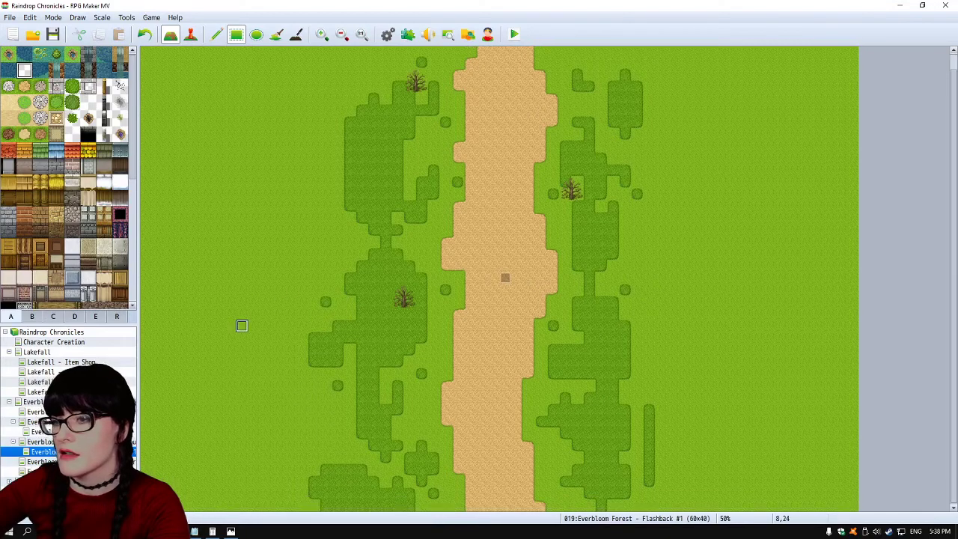
pyautogui.scroll(1, 218, 207)
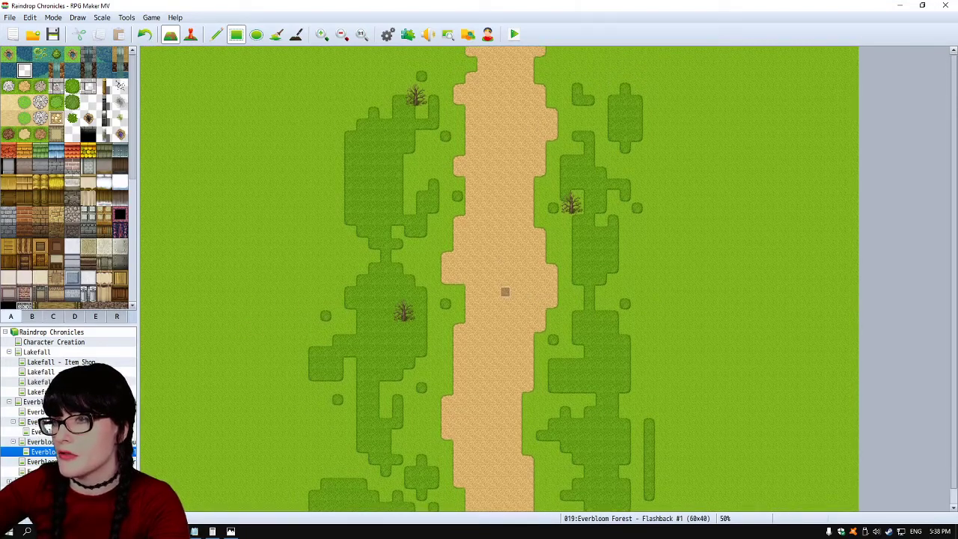
pyautogui.scroll(-1, 500, 279)
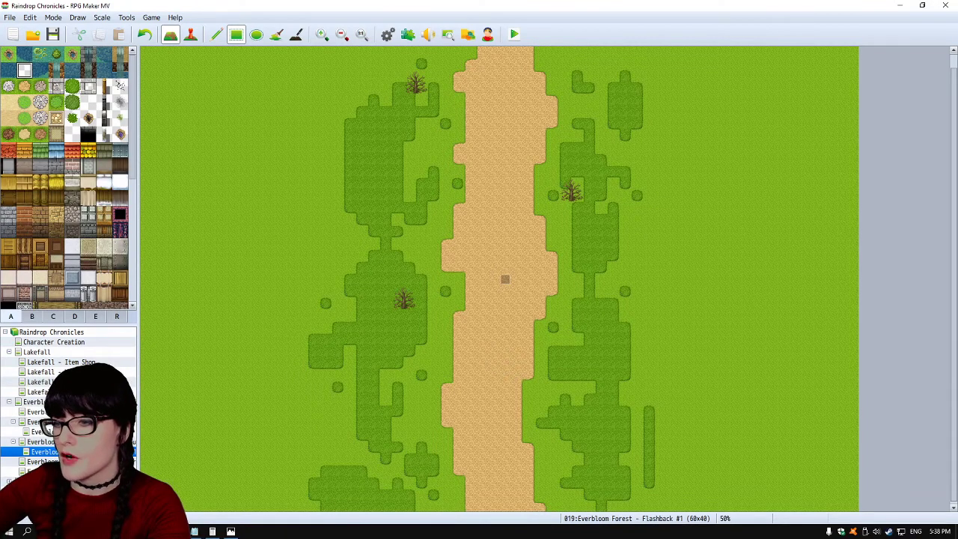
# Save the project and playtest it from File 4 to watch the dirt path background scroll, closing the game when done
pyautogui.click(514, 34)
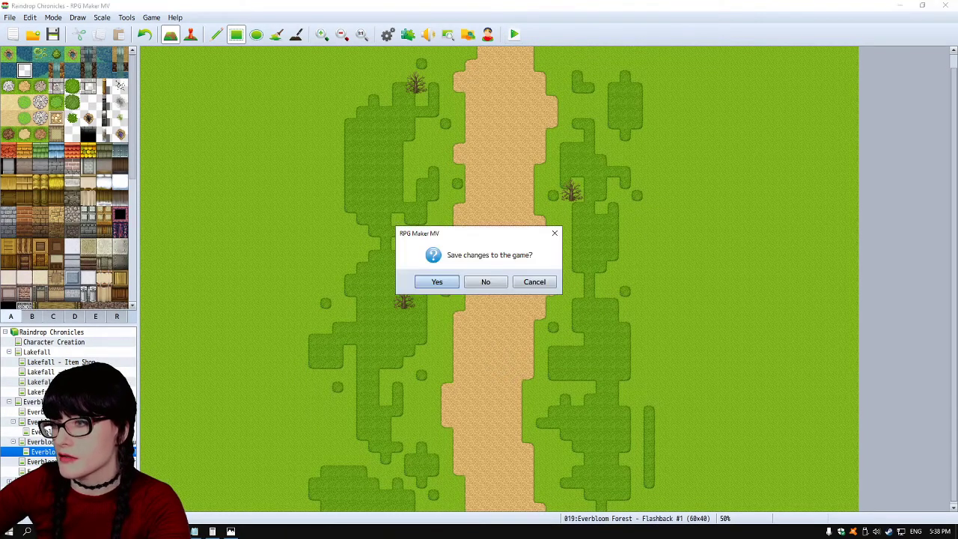
pyautogui.click(436, 281)
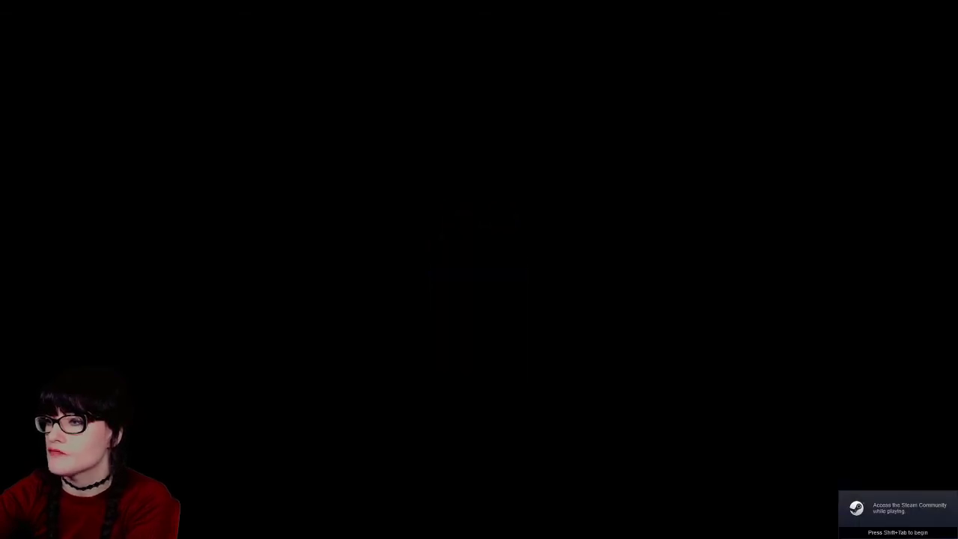
pyautogui.press('Return')
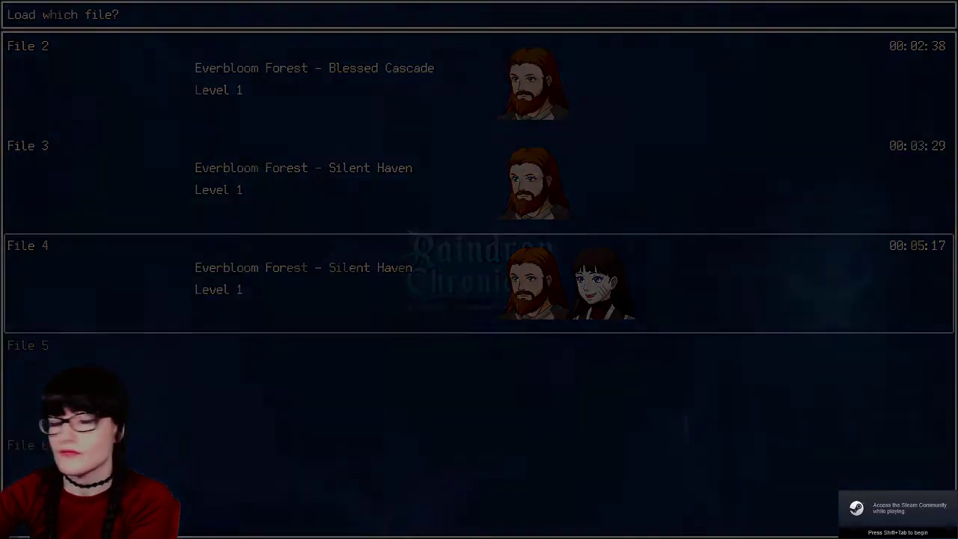
pyautogui.press('Return')
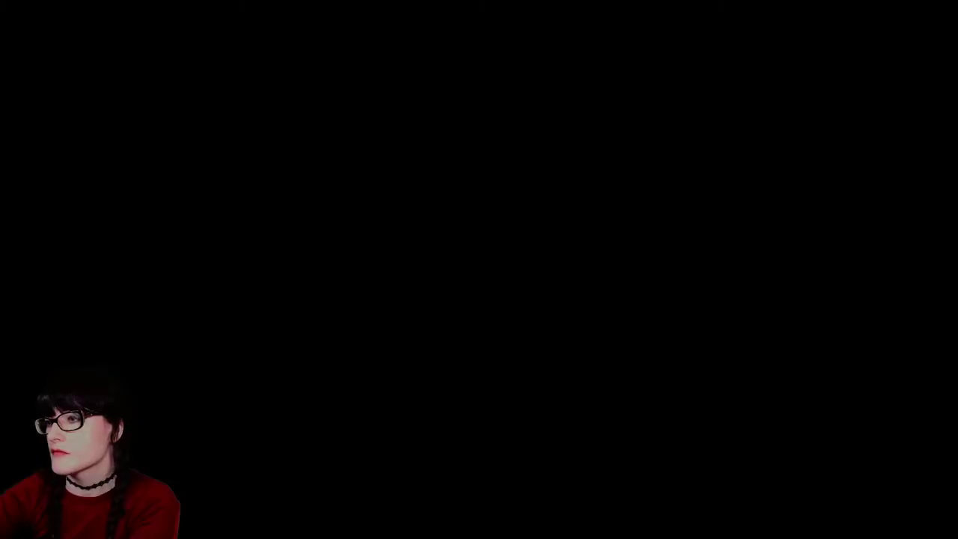
pyautogui.press('Down')
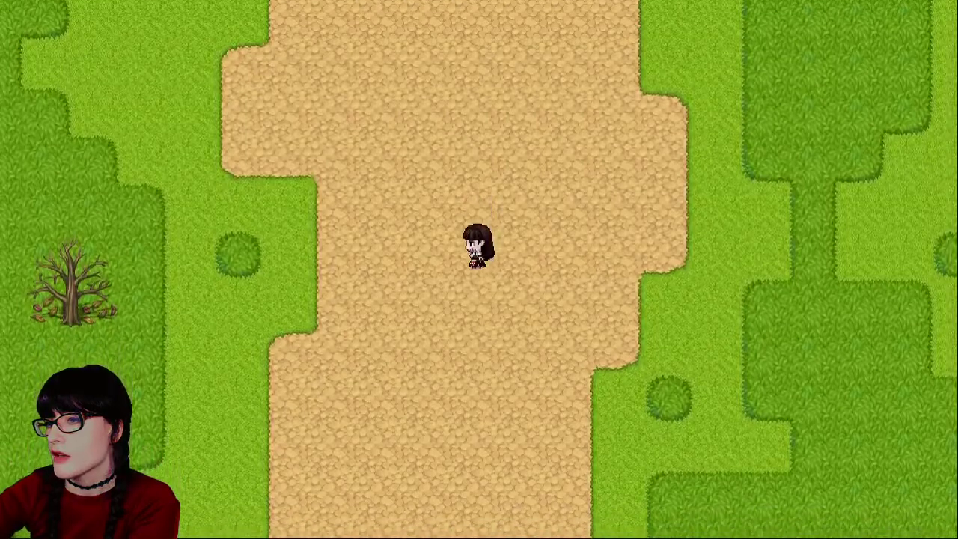
pyautogui.press('Down')
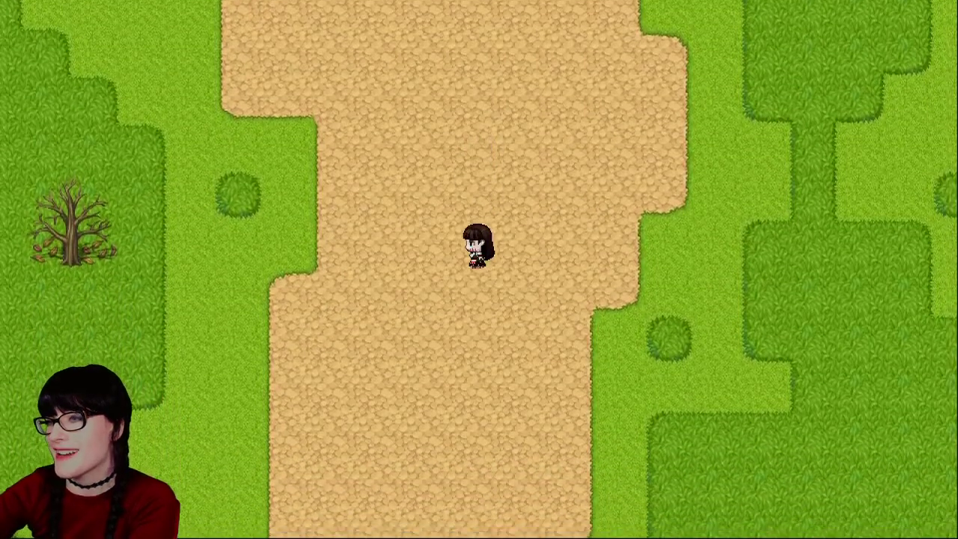
pyautogui.press('Down')
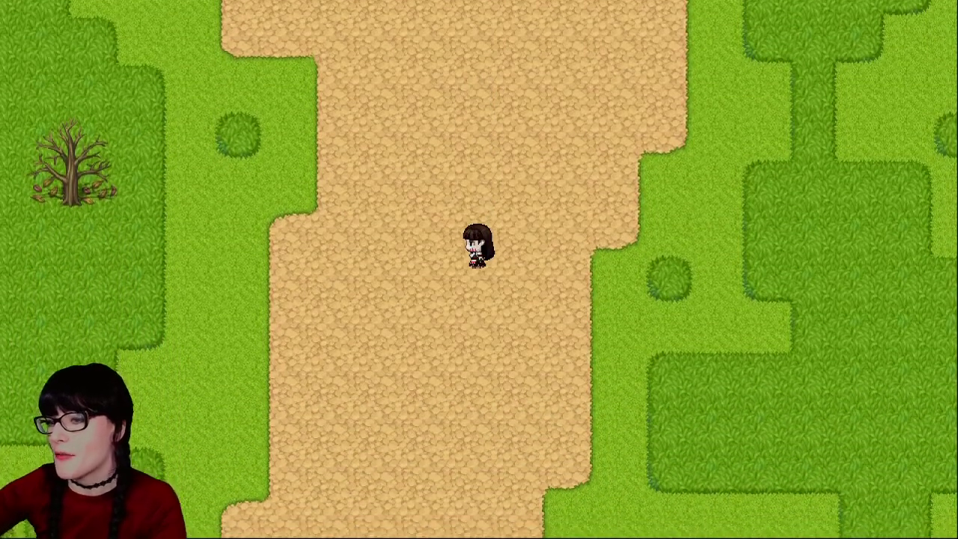
pyautogui.press('Down')
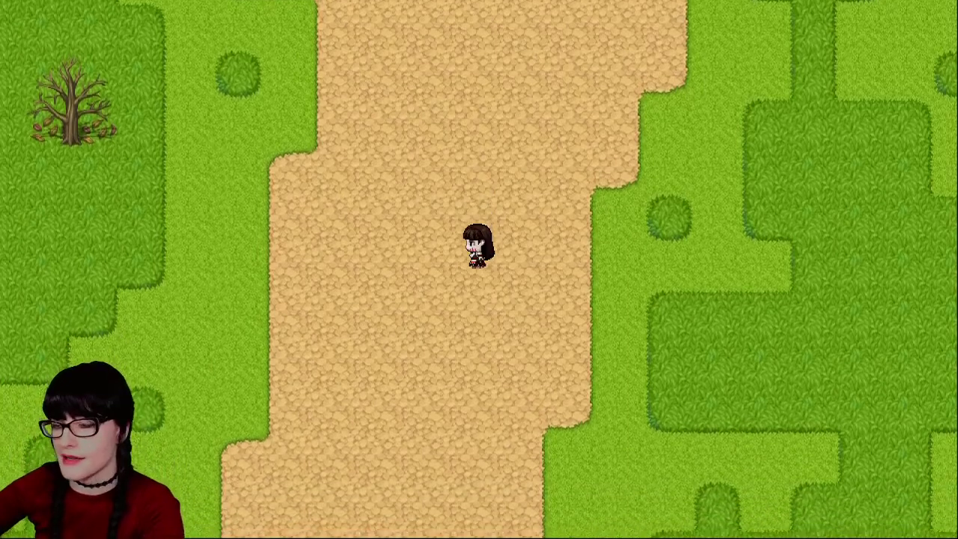
pyautogui.press('Down')
pyautogui.hotkey('alt', 'F4')
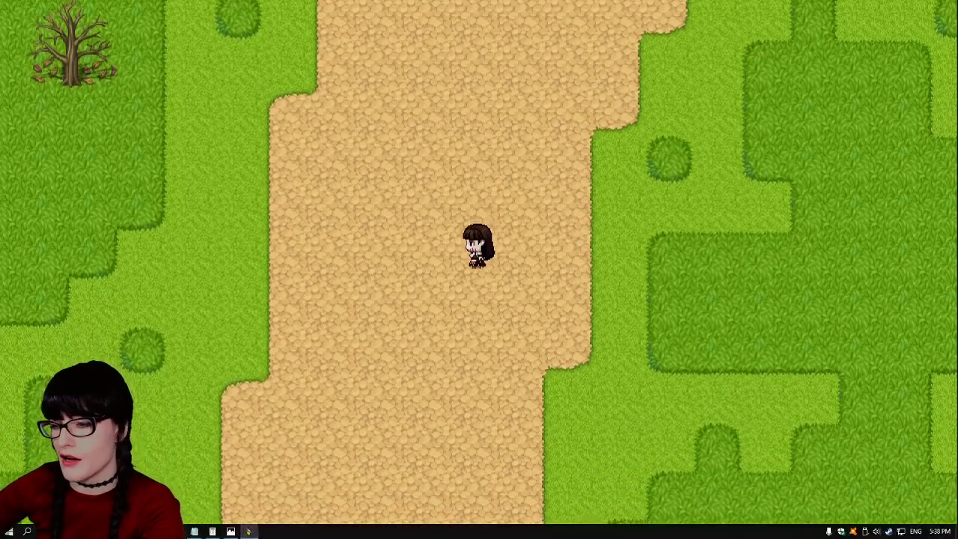
pyautogui.rightClick(249, 531)
pyautogui.click(224, 514)
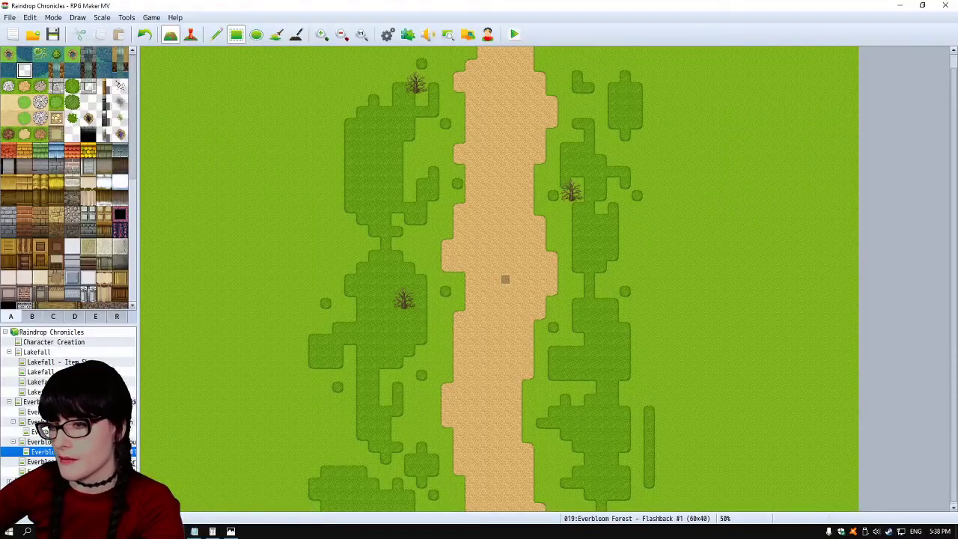
# Switch to event editing and review the commands of event EV002 at tile 0,39 on the Flashback #1 map
pyautogui.press('F6')
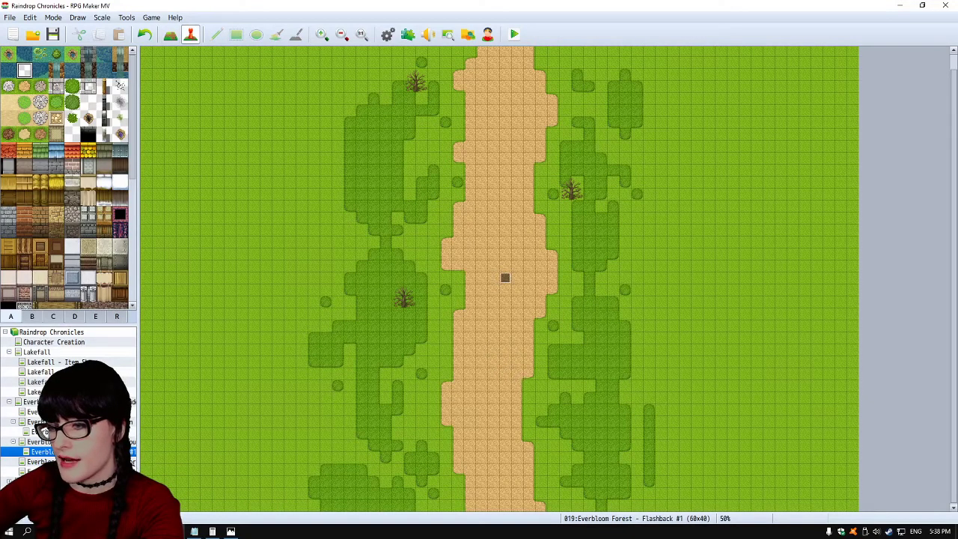
pyautogui.press('Return')
pyautogui.click(494, 179)
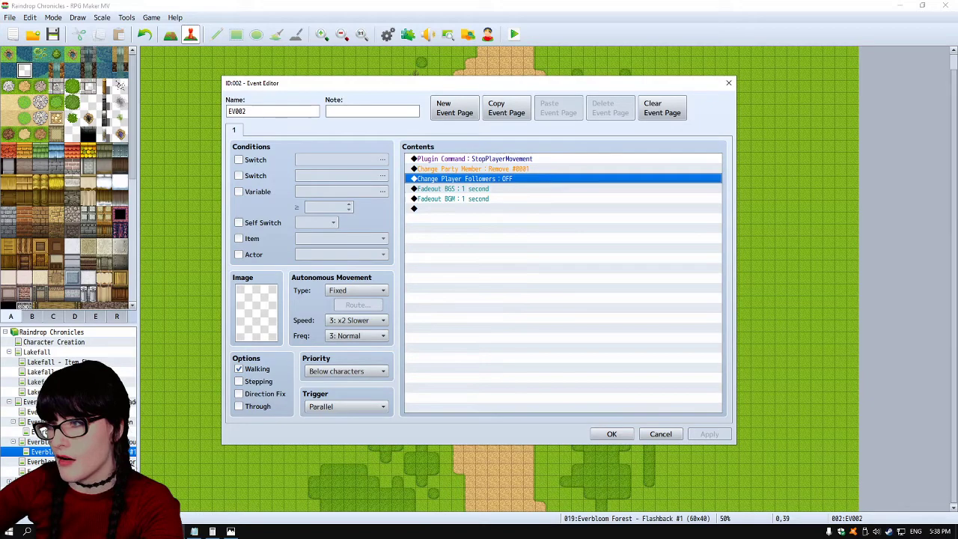
pyautogui.press('Up')
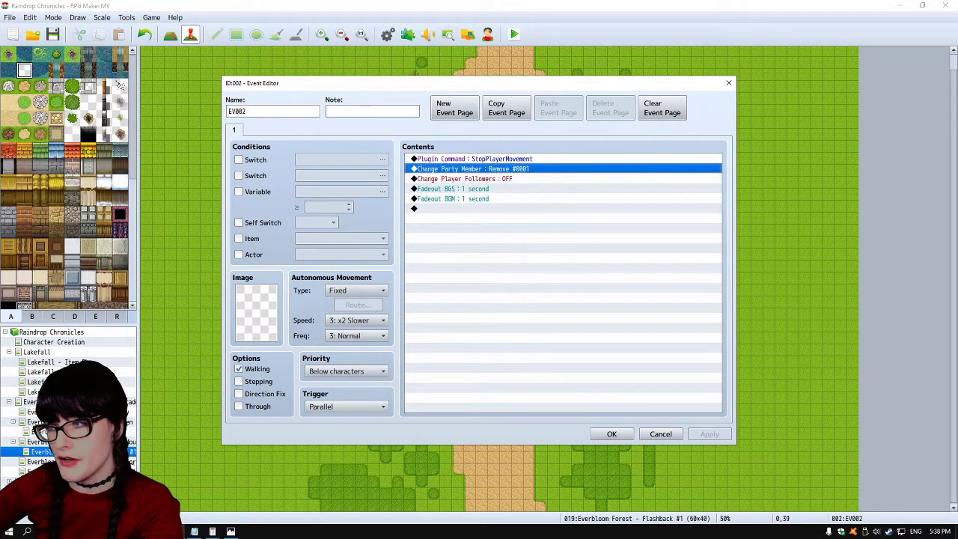
pyautogui.press('Escape')
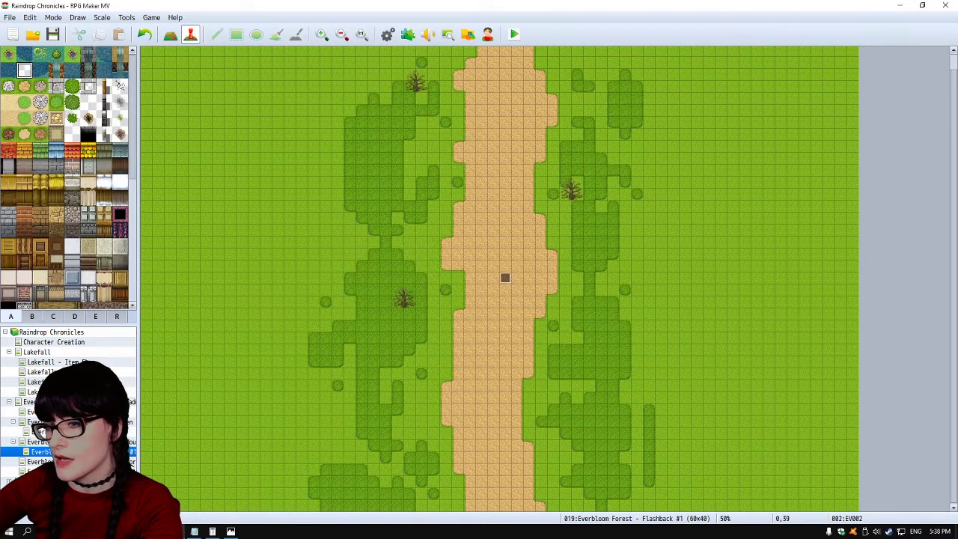
pyautogui.rightClick(93, 451)
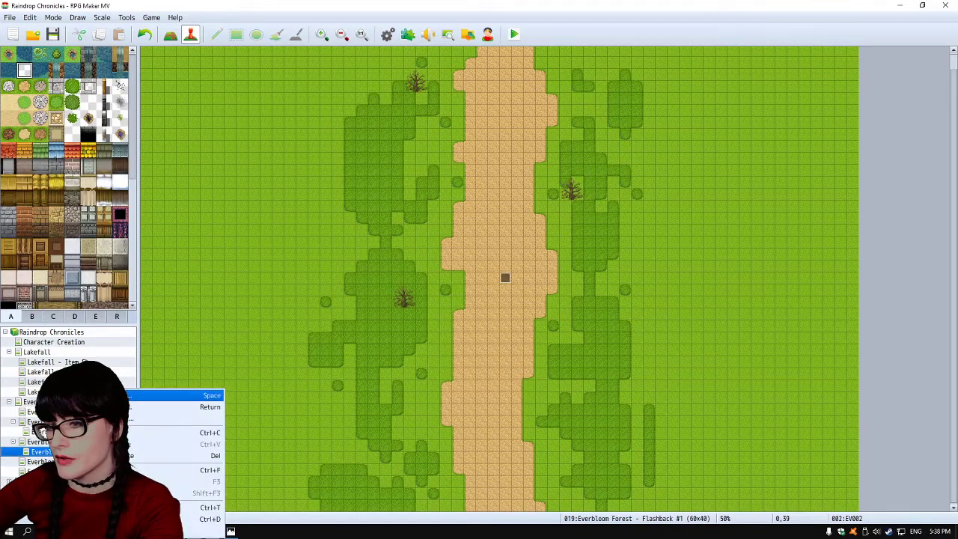
pyautogui.click(123, 395)
pyautogui.press('Escape')
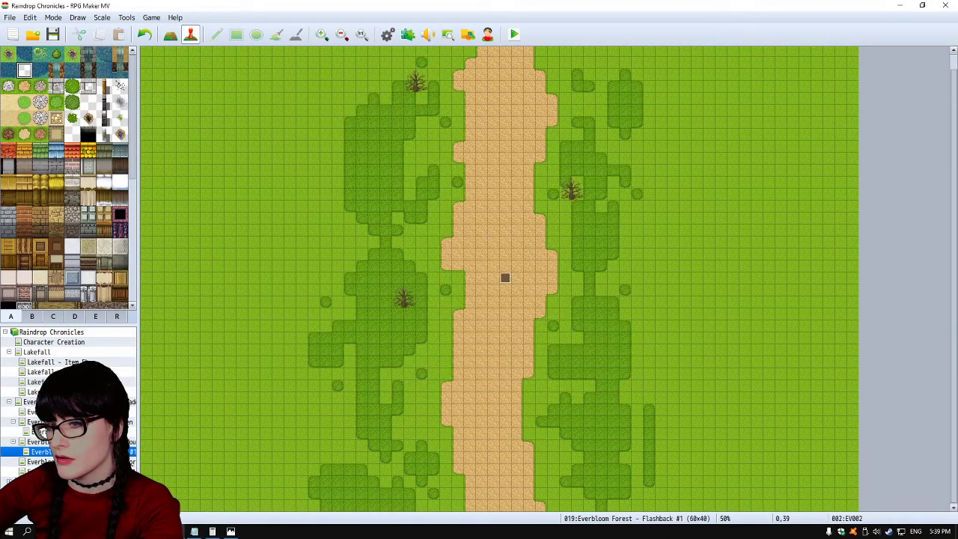
# Review the opening commands of event EV018 at tile 0,39 on the Tallstone Mountain map
pyautogui.click(94, 442)
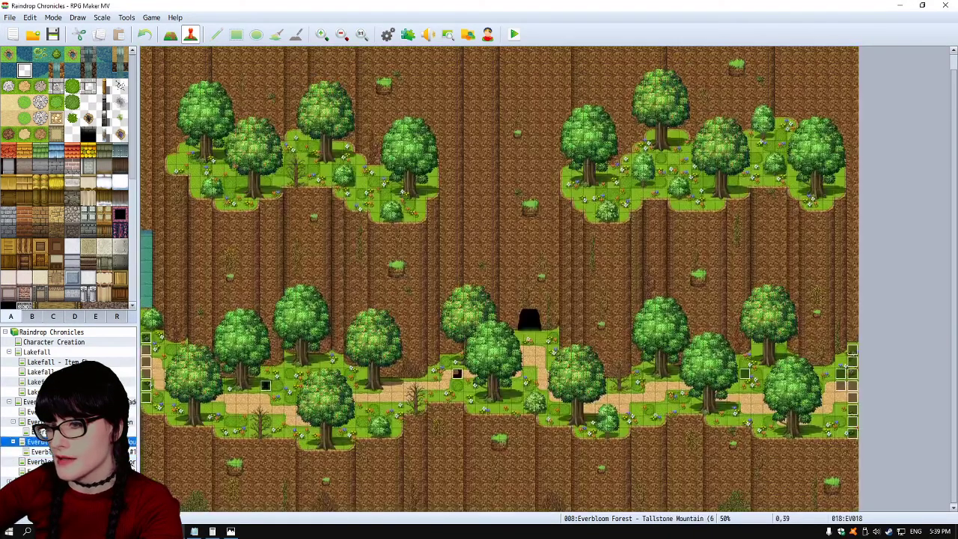
pyautogui.doubleClick(146, 506)
pyautogui.click(524, 178)
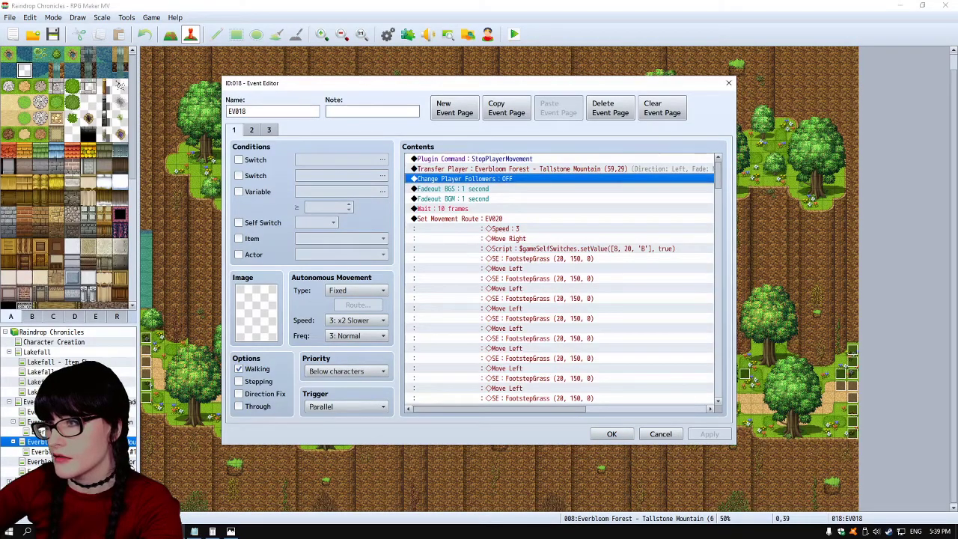
pyautogui.press('Up')
pyautogui.press('Up')
pyautogui.press('Down')
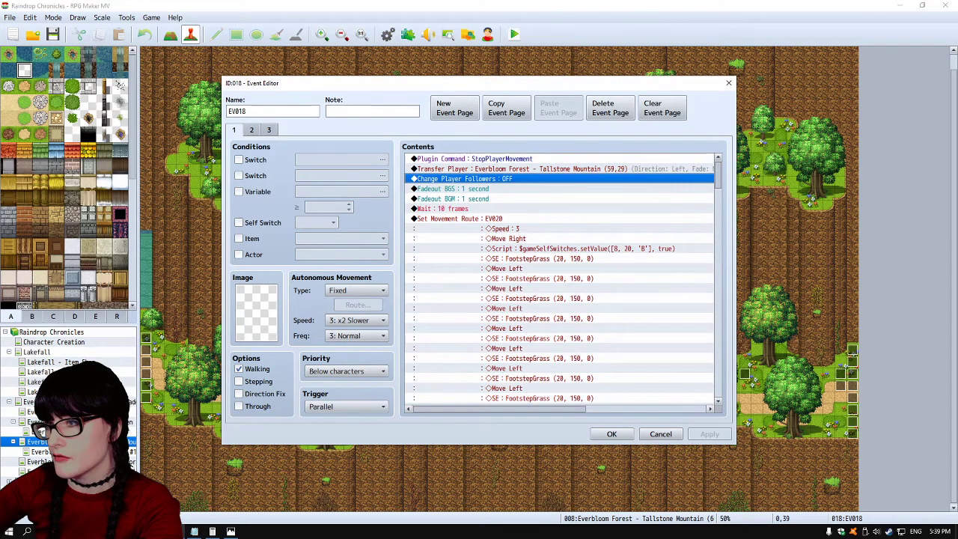
pyautogui.press('Escape')
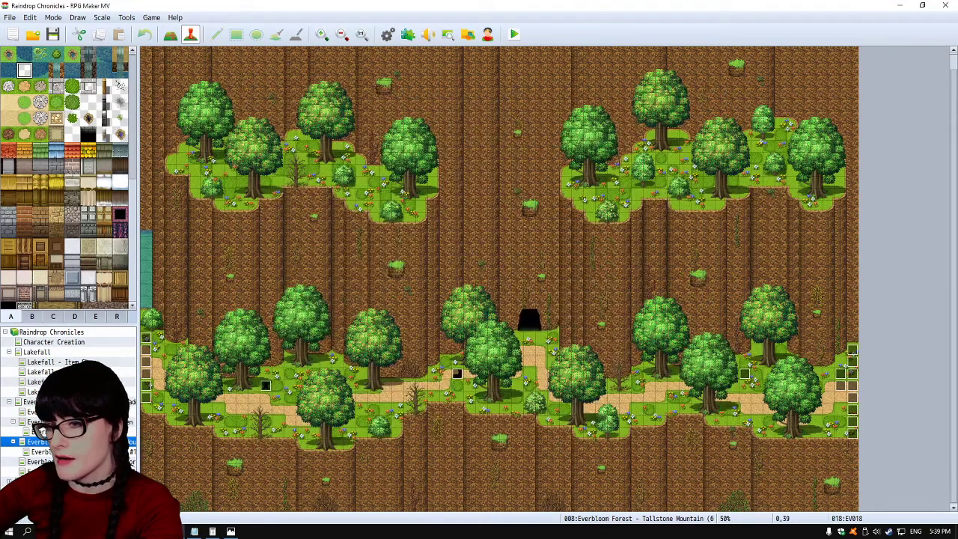
# On the Flashback #1 map, assign the !$Cart image to event EV001 and place the event at tile 30,19
pyautogui.press('Down')
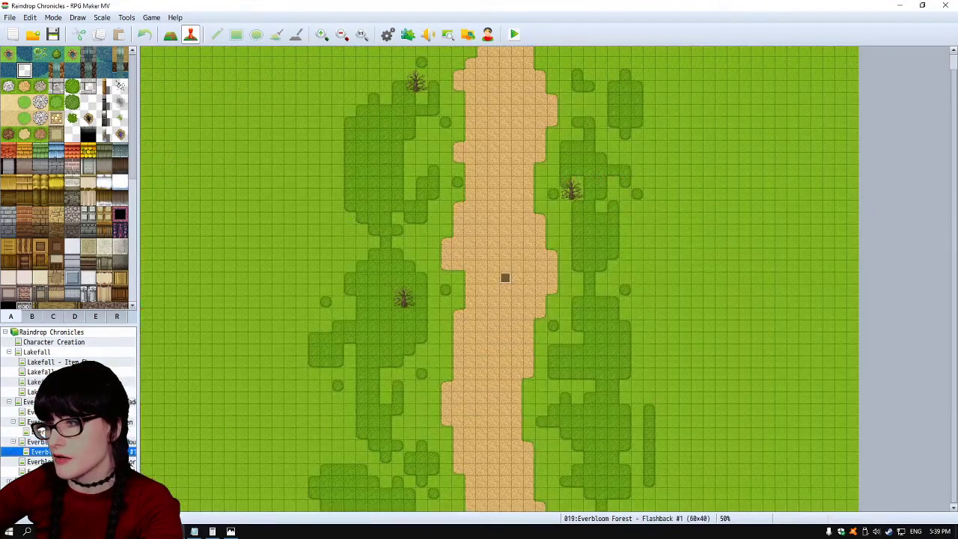
pyautogui.moveTo(505, 277)
pyautogui.mouseDown()
pyautogui.moveTo(529, 277)
pyautogui.moveTo(518, 277)
pyautogui.mouseUp()
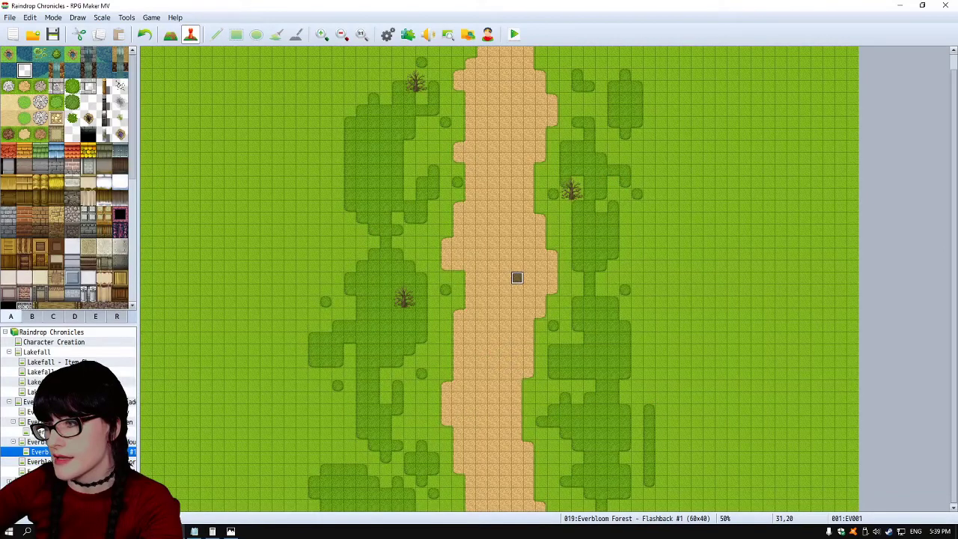
pyautogui.doubleClick(517, 278)
pyautogui.doubleClick(257, 313)
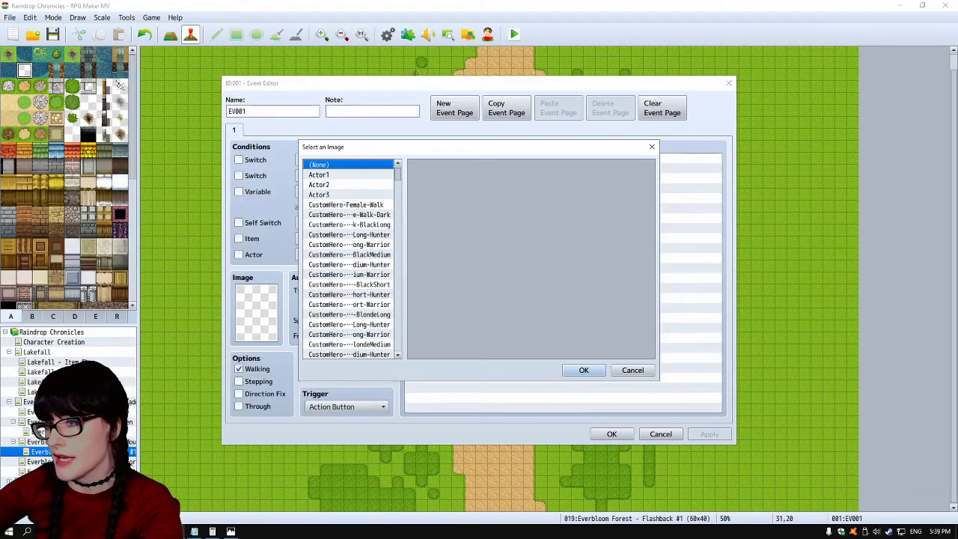
pyautogui.moveTo(399, 173); pyautogui.dragTo(398, 345)
pyautogui.scroll(2, 348, 265)
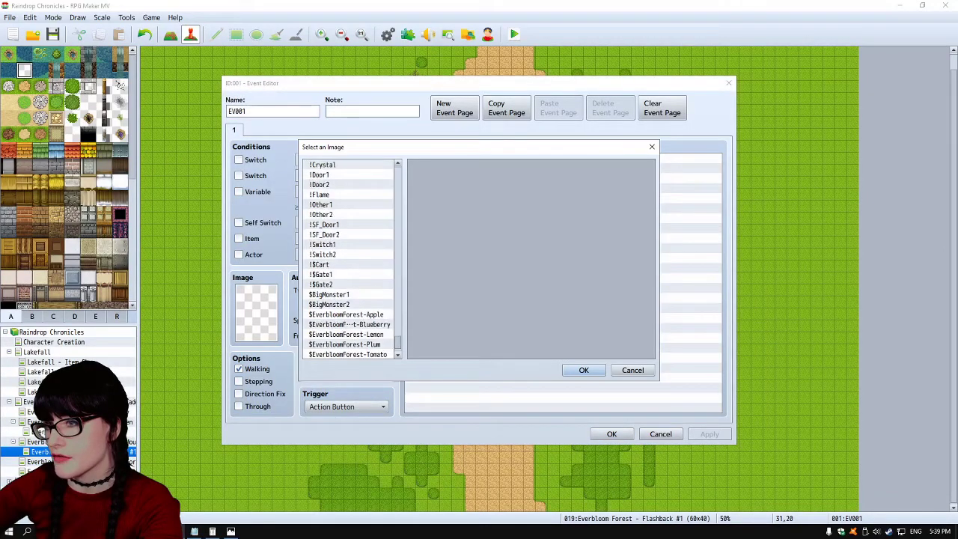
pyautogui.doubleClick(326, 265)
pyautogui.click(611, 434)
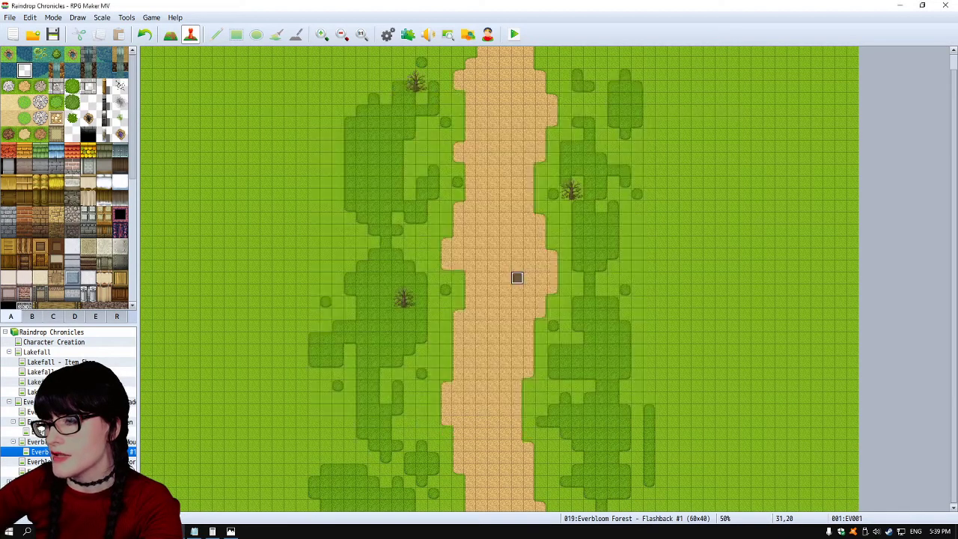
pyautogui.moveTo(518, 278); pyautogui.dragTo(505, 265)
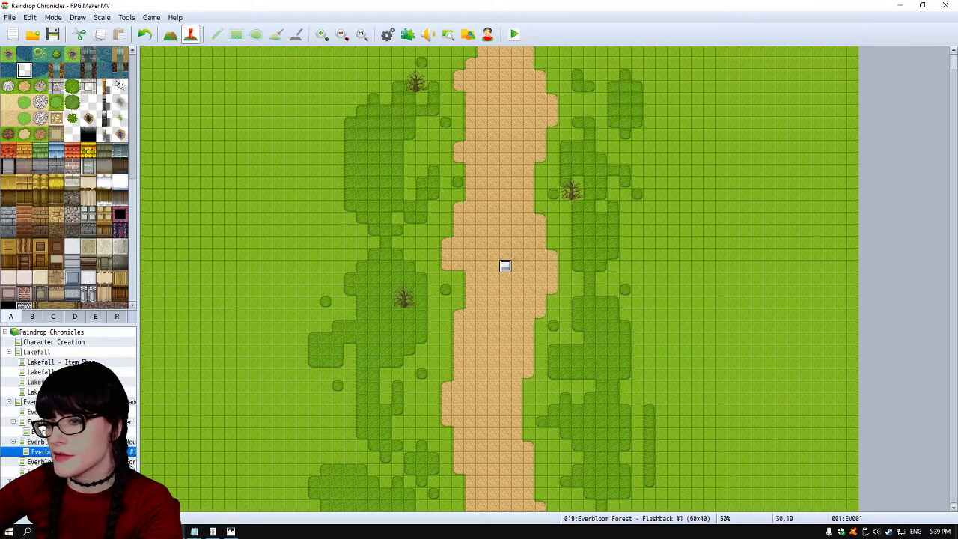
# Set the vertical parallax scroll speed of the Flashback #1 map to -2
pyautogui.rightClick(133, 451)
pyautogui.click(174, 394)
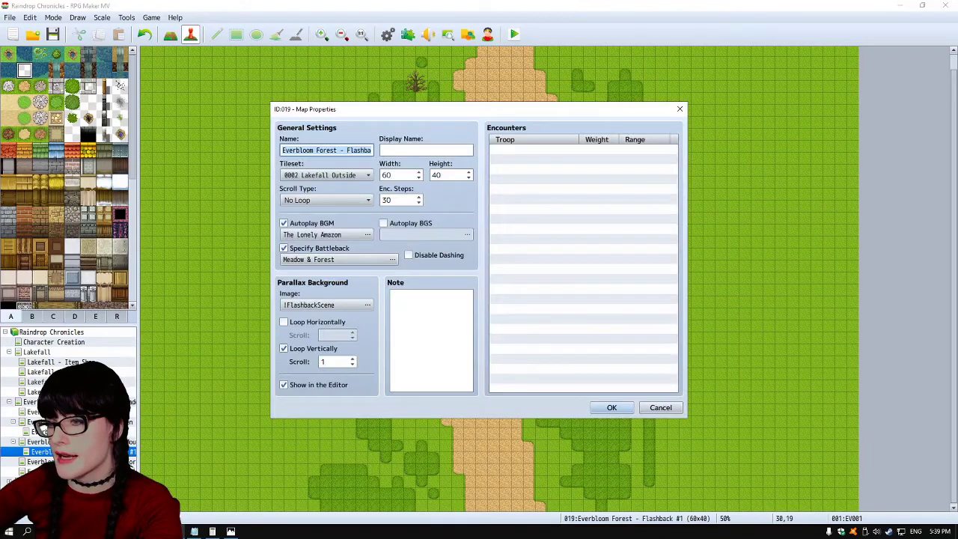
pyautogui.doubleClick(323, 362)
pyautogui.write('-2')
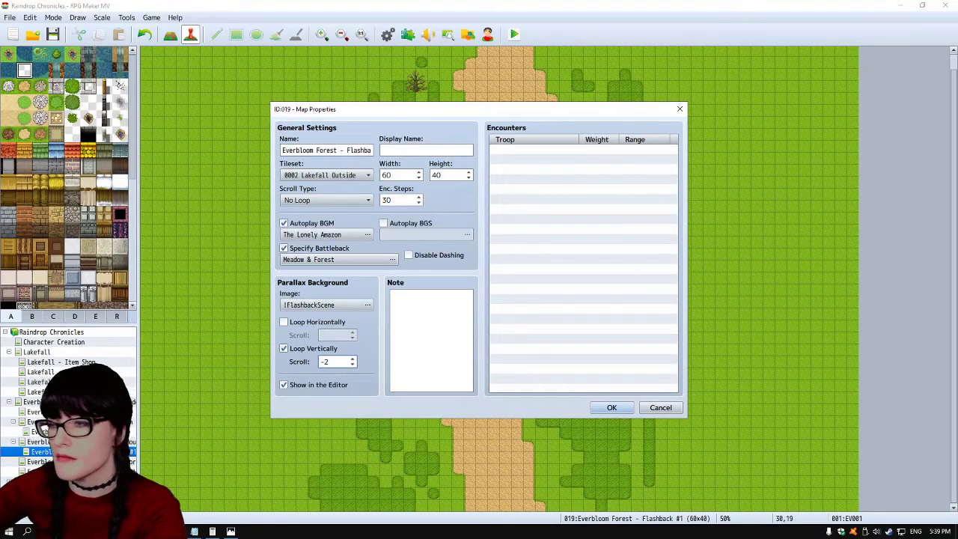
pyautogui.click(612, 407)
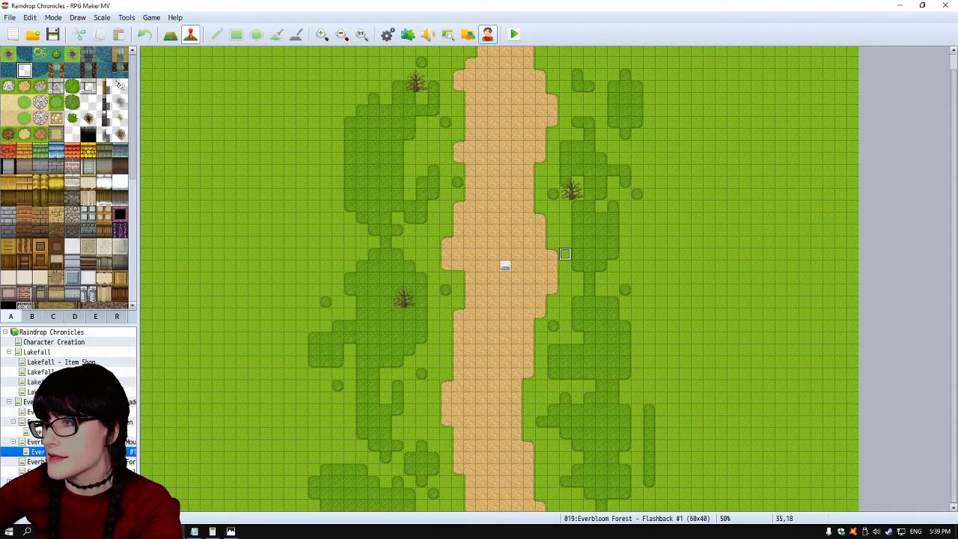
# Save the project and playtest from File 4 to check the wagon over the scrolling path, closing the game when done
pyautogui.click(514, 35)
pyautogui.click(435, 281)
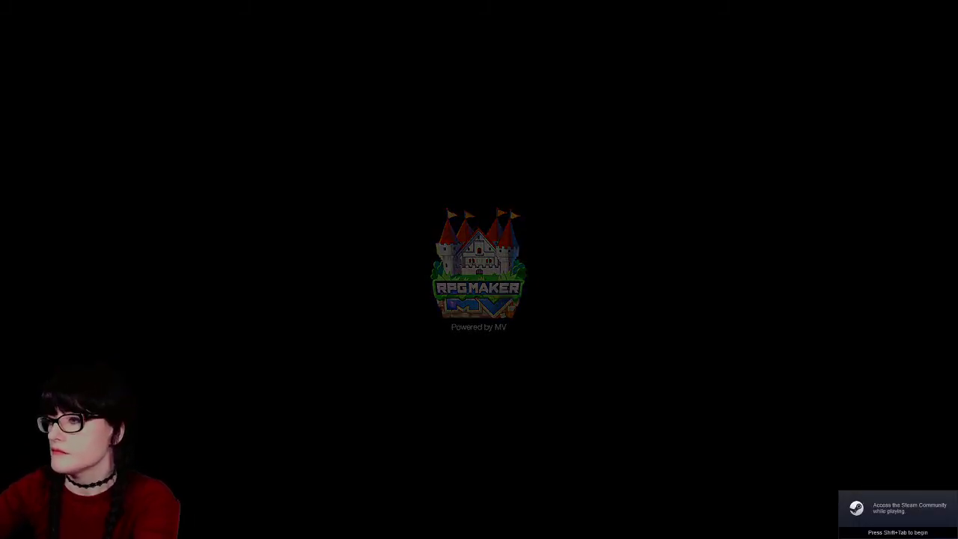
pyautogui.press('Return')
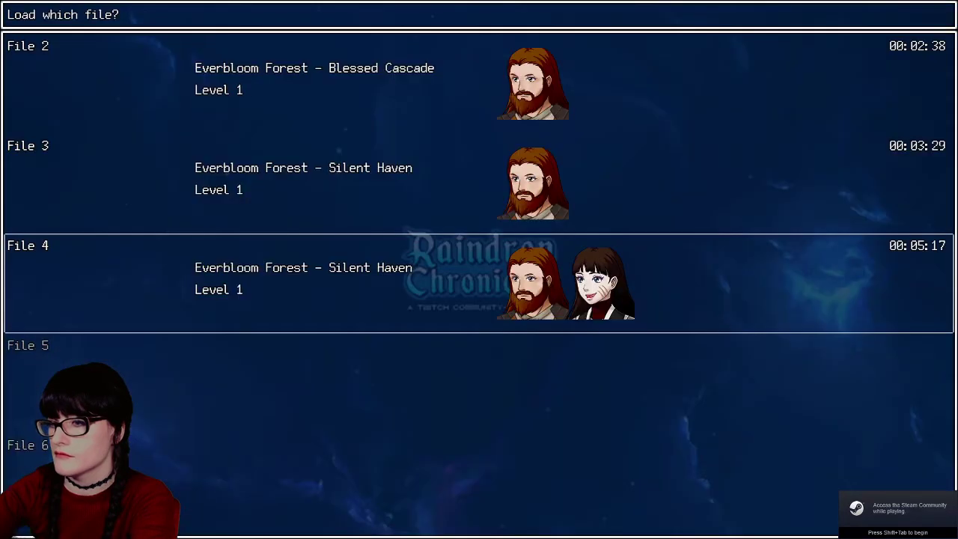
pyautogui.press('Return')
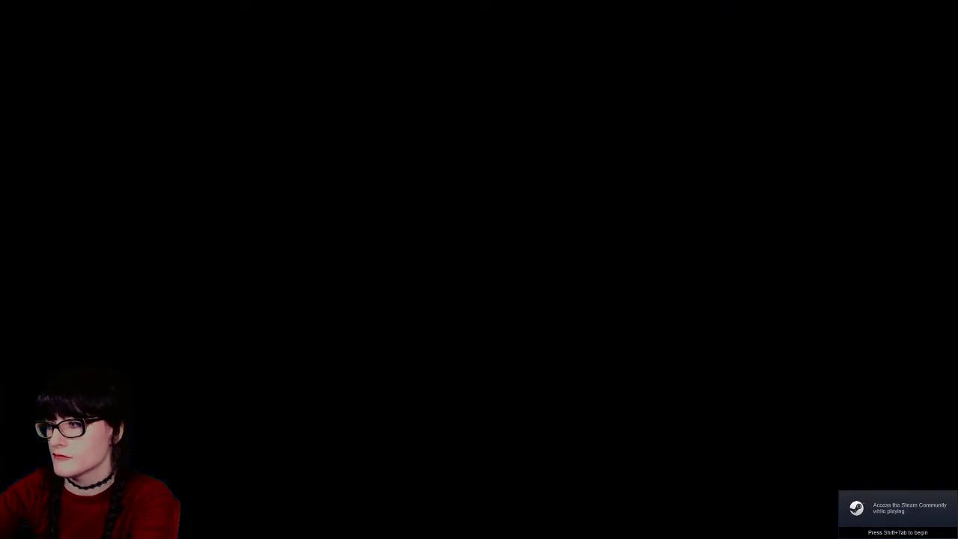
pyautogui.press('Left')
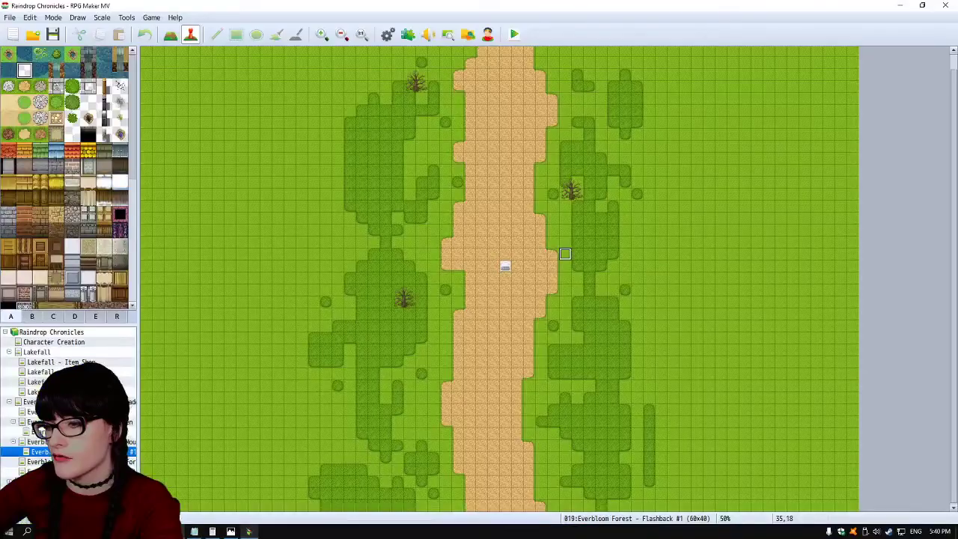
pyautogui.rightClick(249, 531)
pyautogui.click(224, 512)
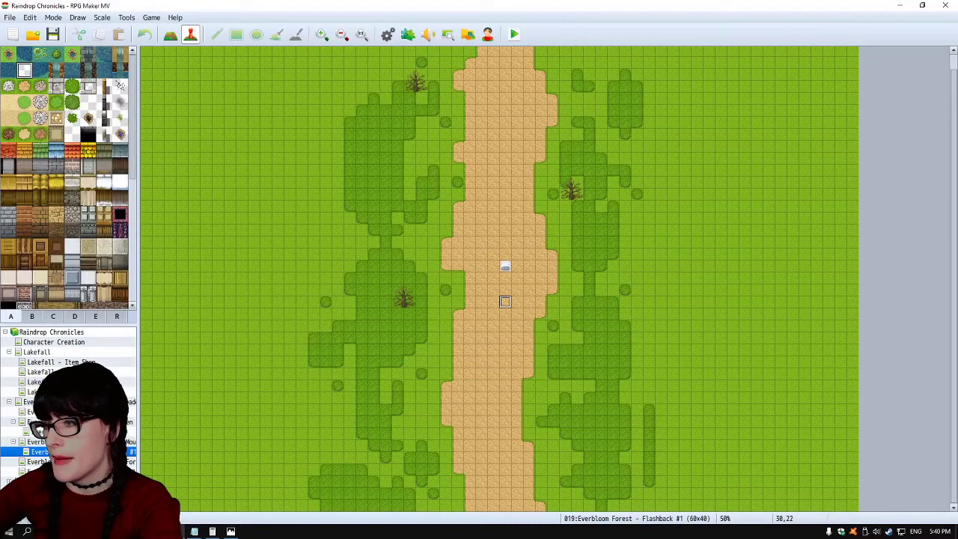
# Check the Change Player Followers command in event EV002 at tile 0,39 on the Flashback #1 map, leaving the event unedited
pyautogui.doubleClick(146, 506)
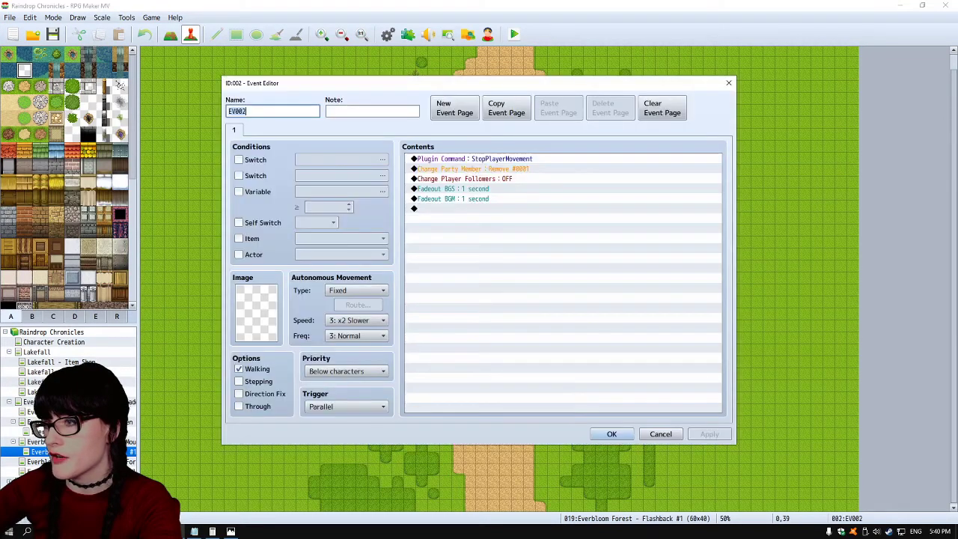
pyautogui.click(479, 179)
pyautogui.rightClick(464, 179)
pyautogui.click(494, 200)
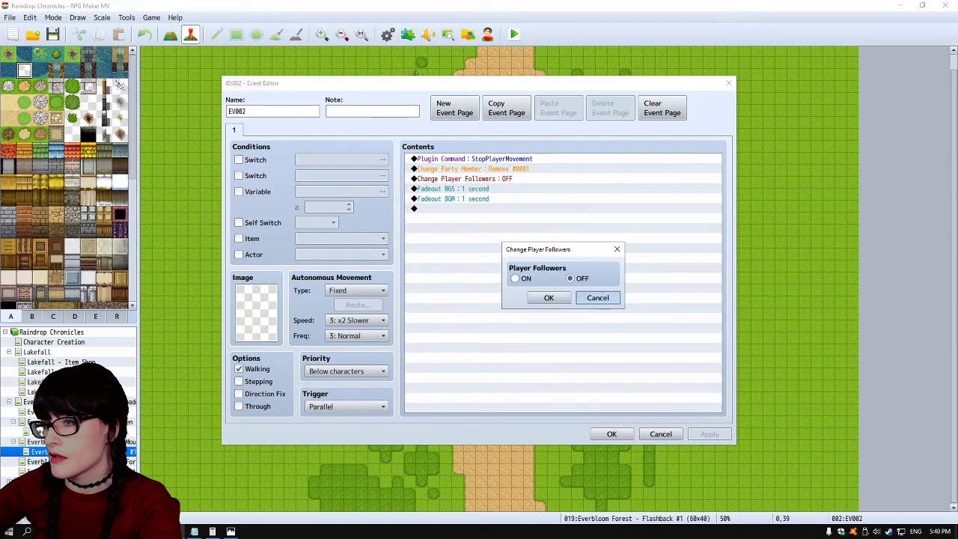
pyautogui.click(598, 298)
pyautogui.click(661, 434)
# Look at event EV012 at tile 59,30 on the Tallstone Mountain map and close it without changes
pyautogui.click(78, 442)
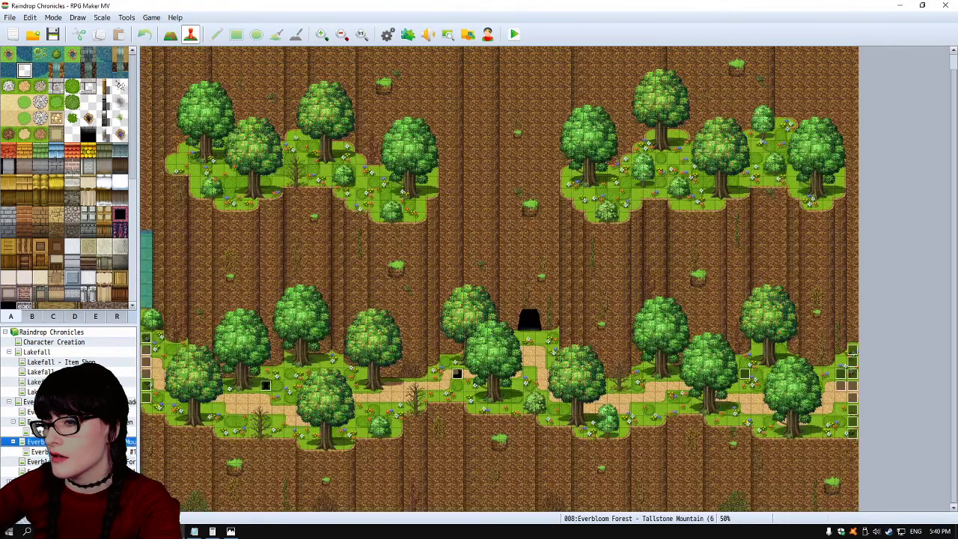
pyautogui.doubleClick(853, 397)
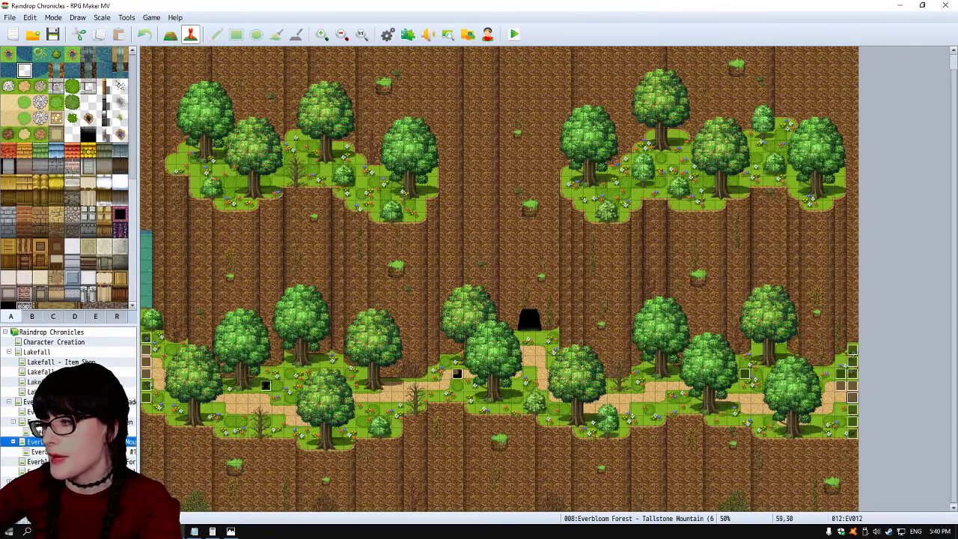
pyautogui.click(661, 434)
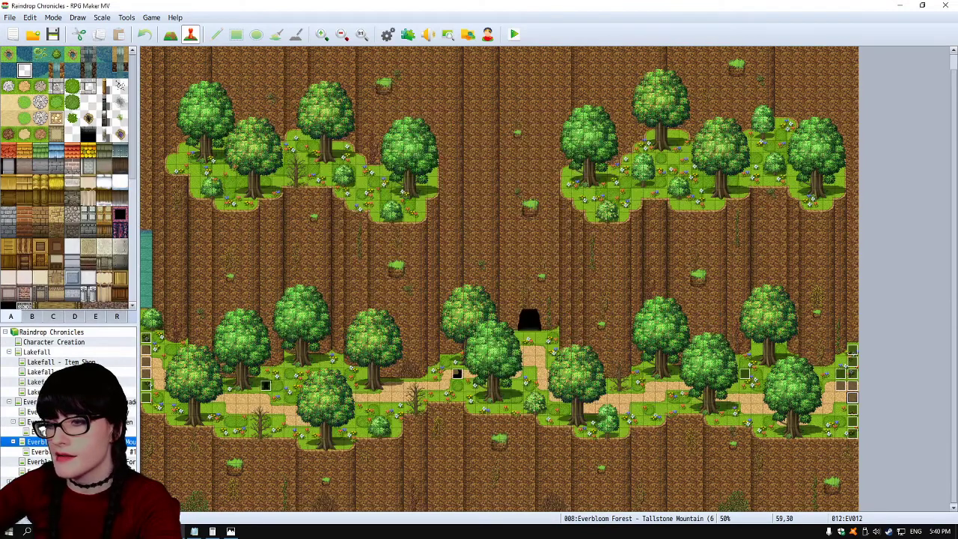
# Copy the 10-frame Wait command from transfer event EV029 at tile 0,30 on the Silent Haven map
pyautogui.click(44, 432)
pyautogui.click(45, 421)
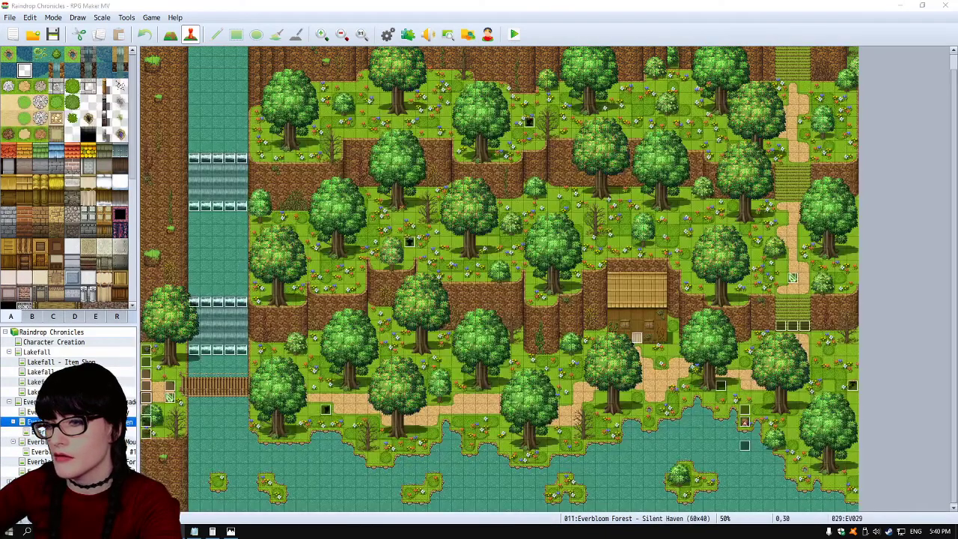
pyautogui.doubleClick(147, 398)
pyautogui.click(521, 169)
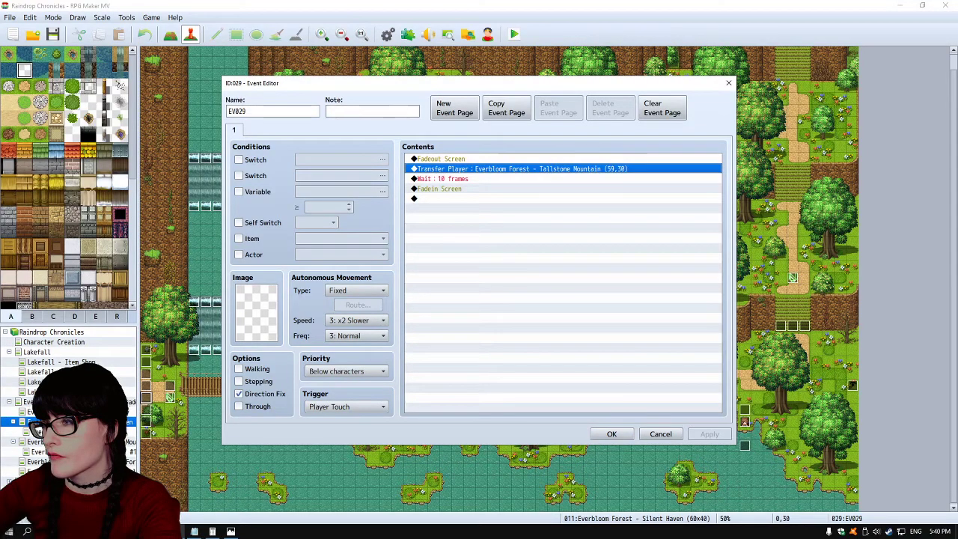
pyautogui.click(522, 179)
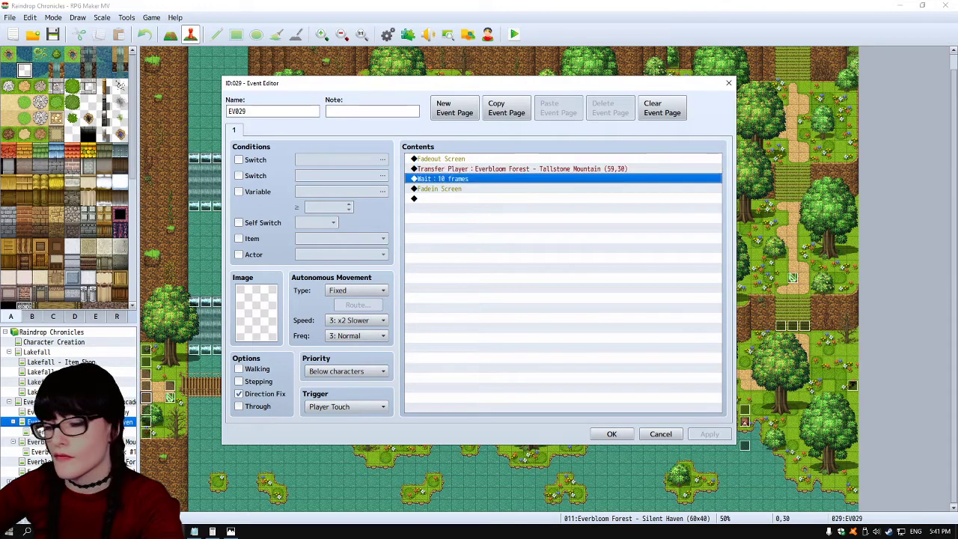
pyautogui.click(661, 434)
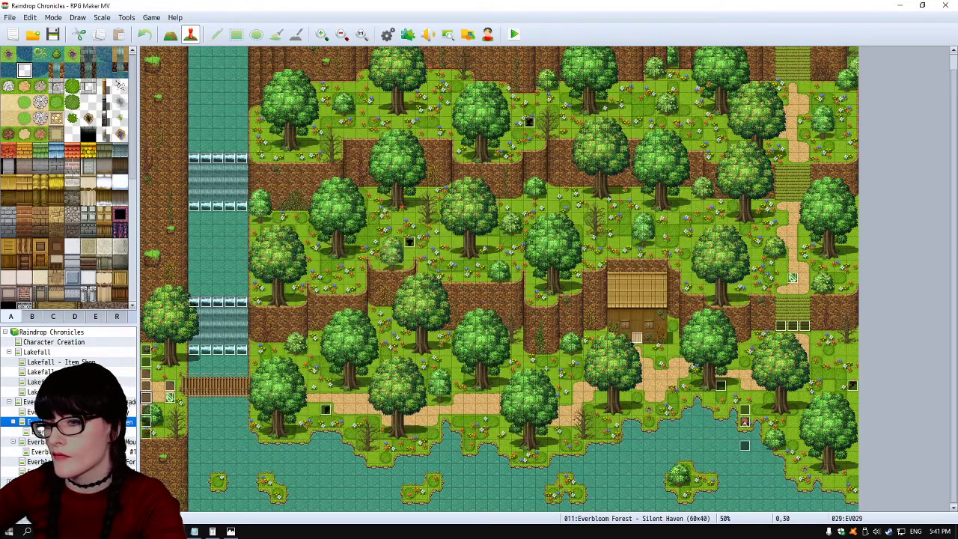
# Check where the Wait command sits in event EV018 at tile 0,39 on the Tallstone Mountain map
pyautogui.click(82, 442)
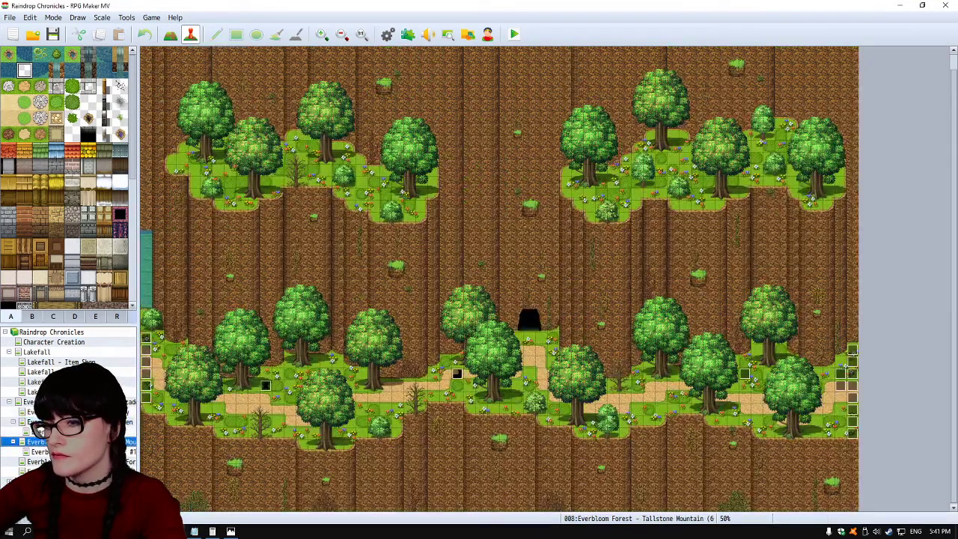
pyautogui.doubleClick(146, 505)
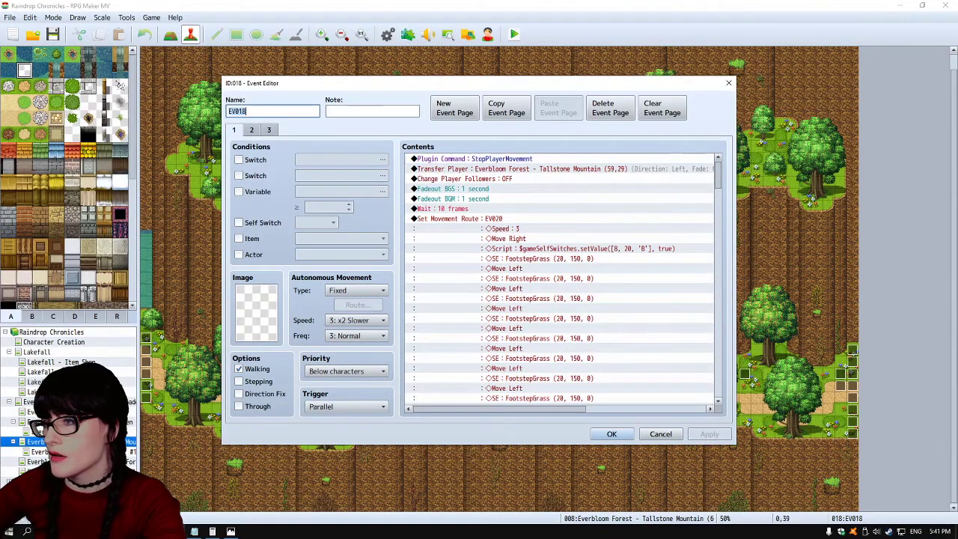
pyautogui.click(661, 434)
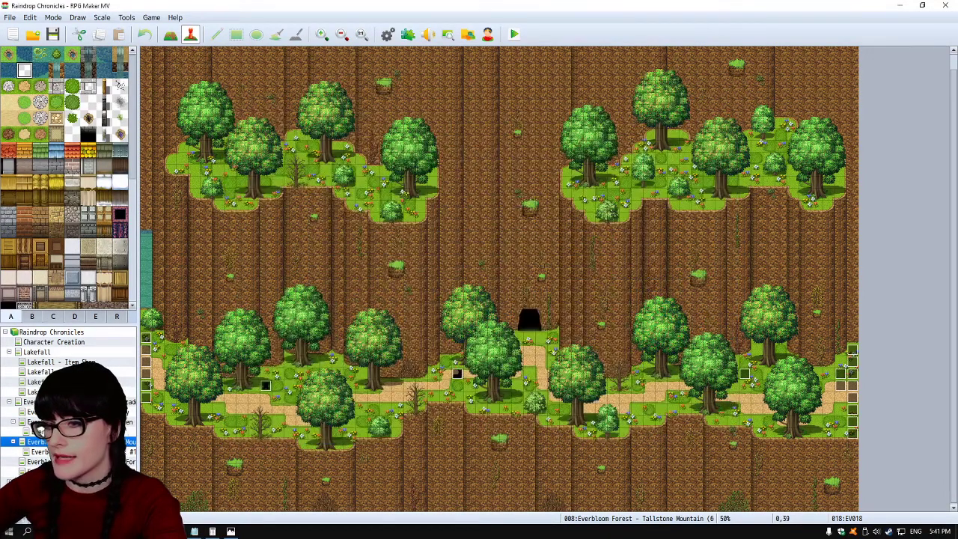
# Paste the 10-frame Wait command at both the start and end of event EV002 on the Flashback #1 map
pyautogui.click(75, 462)
pyautogui.click(75, 452)
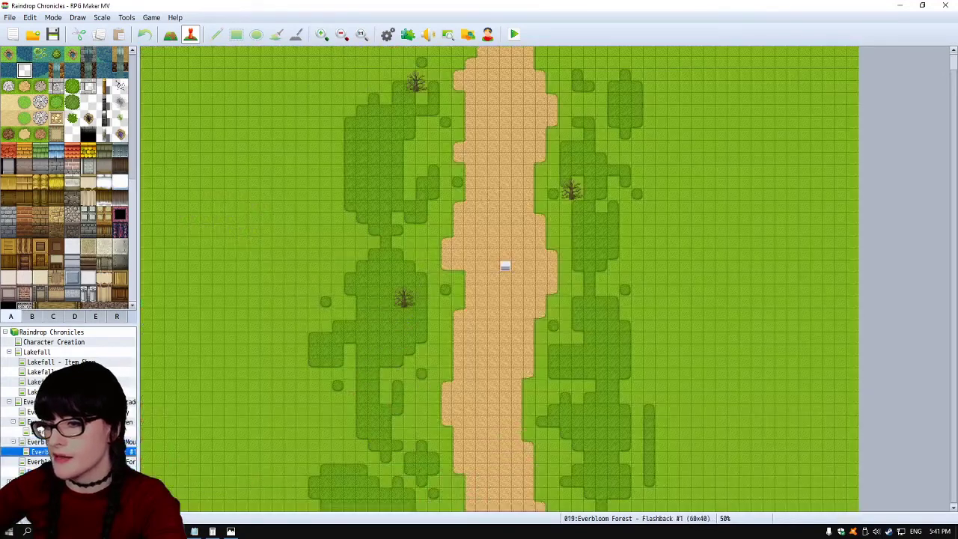
pyautogui.doubleClick(146, 505)
pyautogui.click(479, 209)
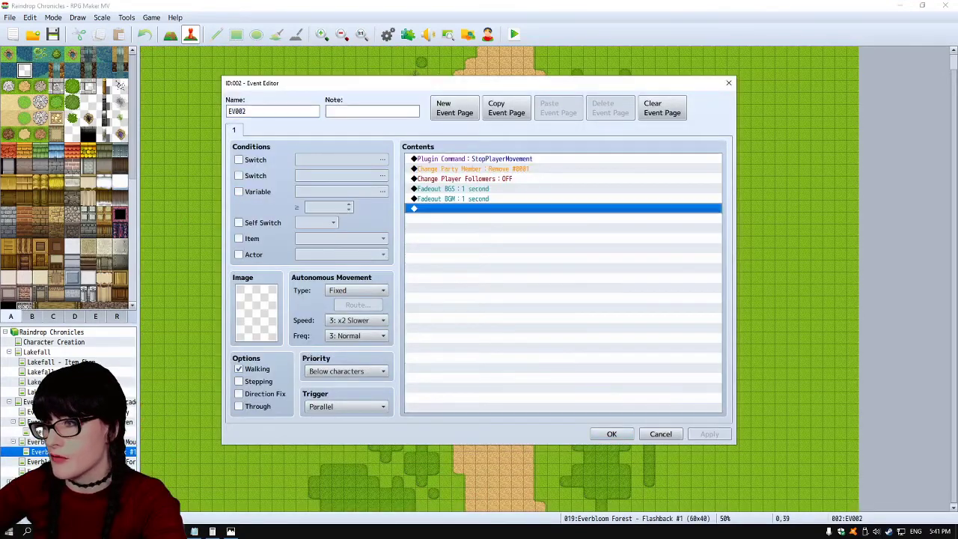
pyautogui.hotkey('ctrl', 'v')
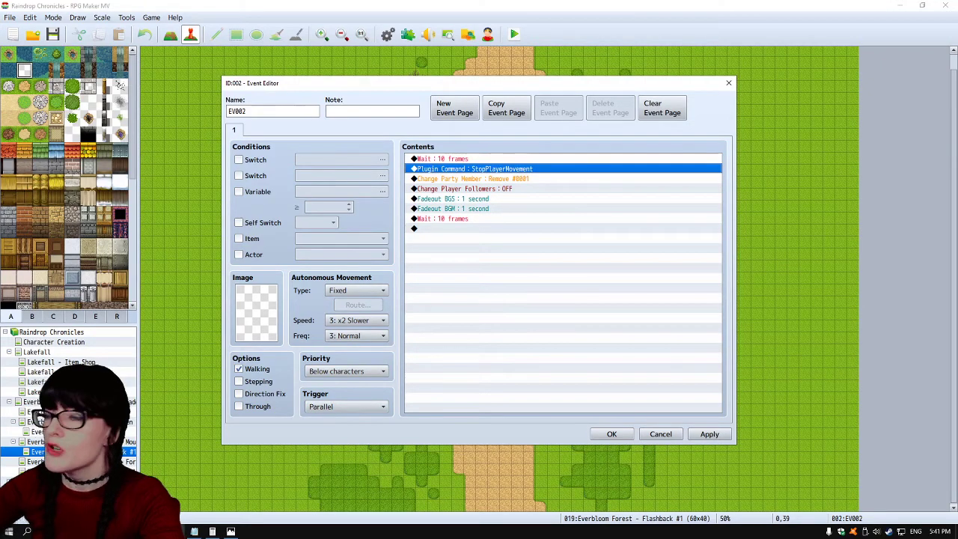
pyautogui.click(611, 434)
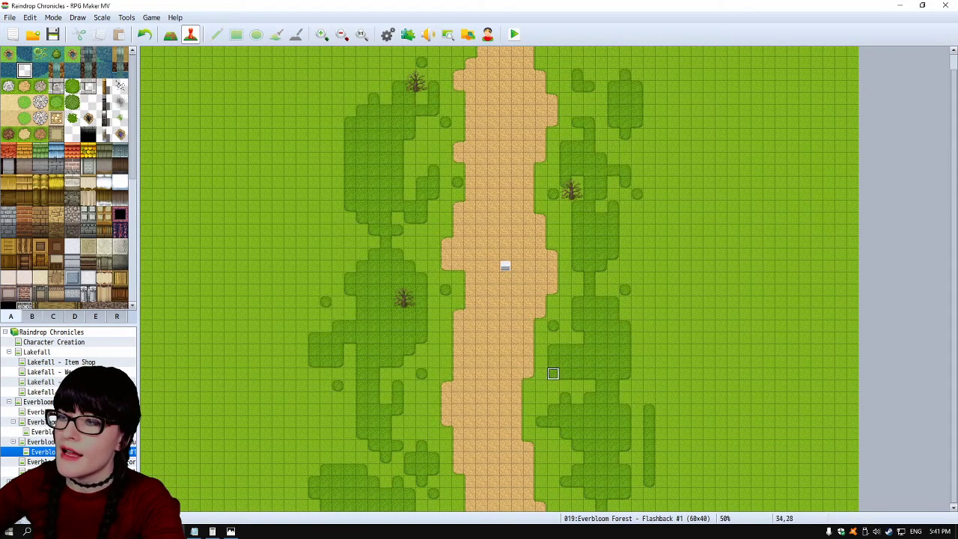
# Move the cart event EV001 to tile 29,24 and check its settings without changing them
pyautogui.click(505, 266)
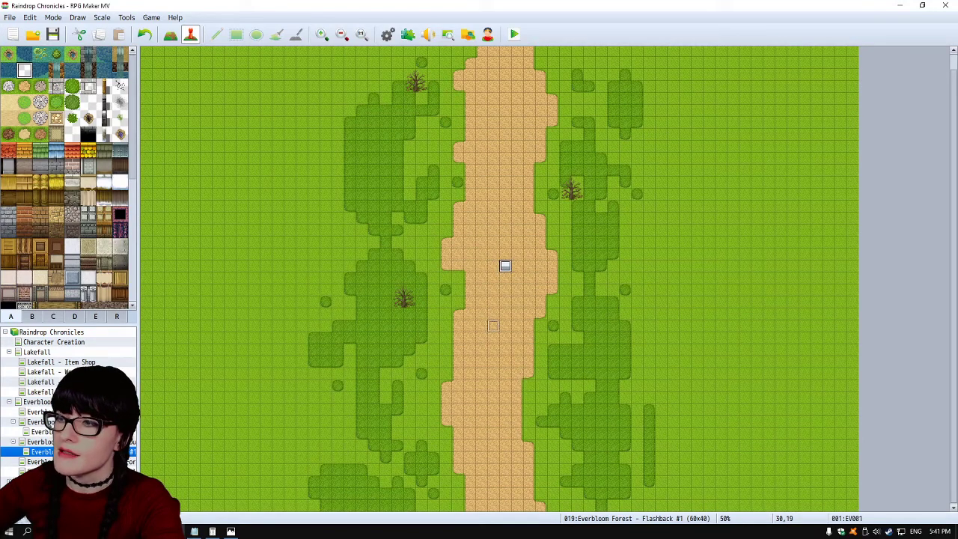
pyautogui.moveTo(505, 266); pyautogui.dragTo(493, 326)
pyautogui.click(553, 302)
pyautogui.doubleClick(493, 325)
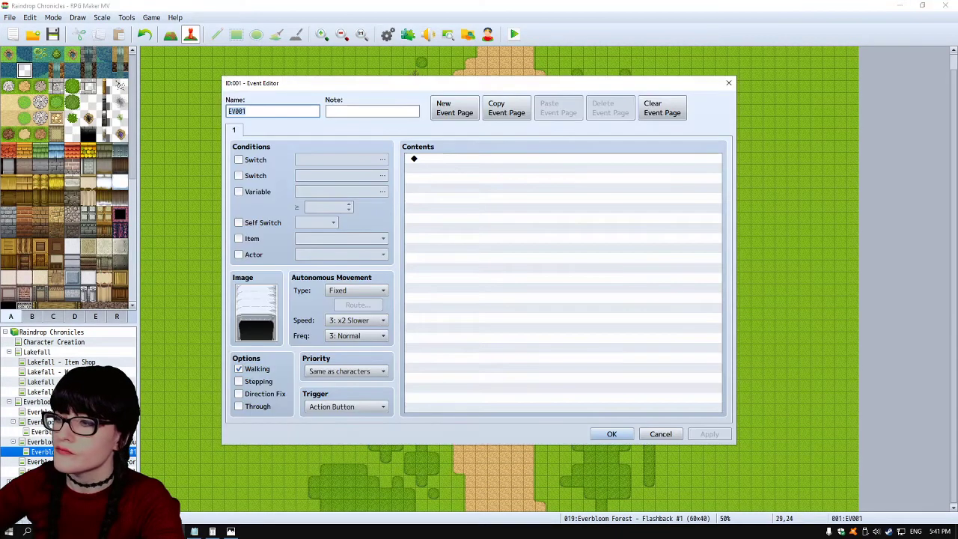
pyautogui.click(660, 434)
# Playtest the Flashback #1 scene with the repositioned wagon and close the game window
pyautogui.scroll(1, 499, 278)
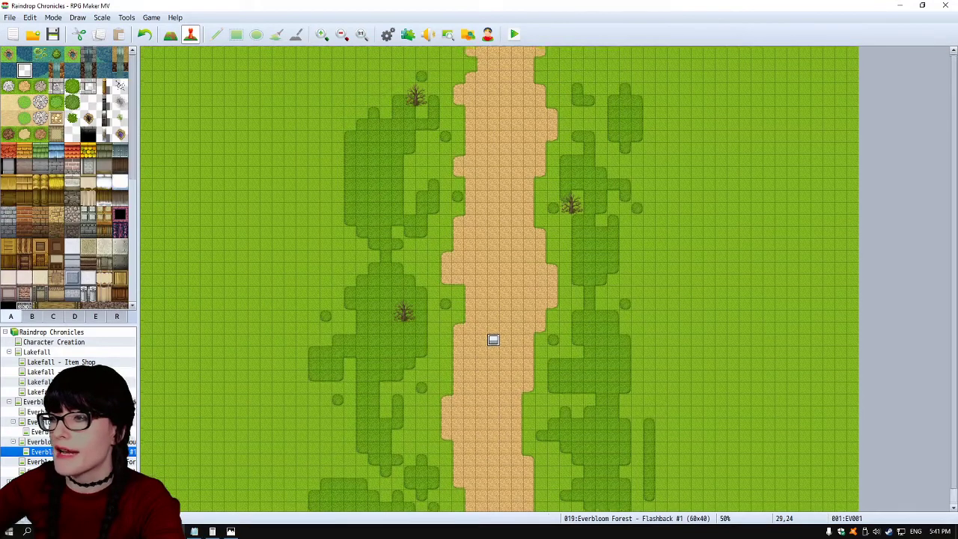
pyautogui.scroll(-1, 499, 279)
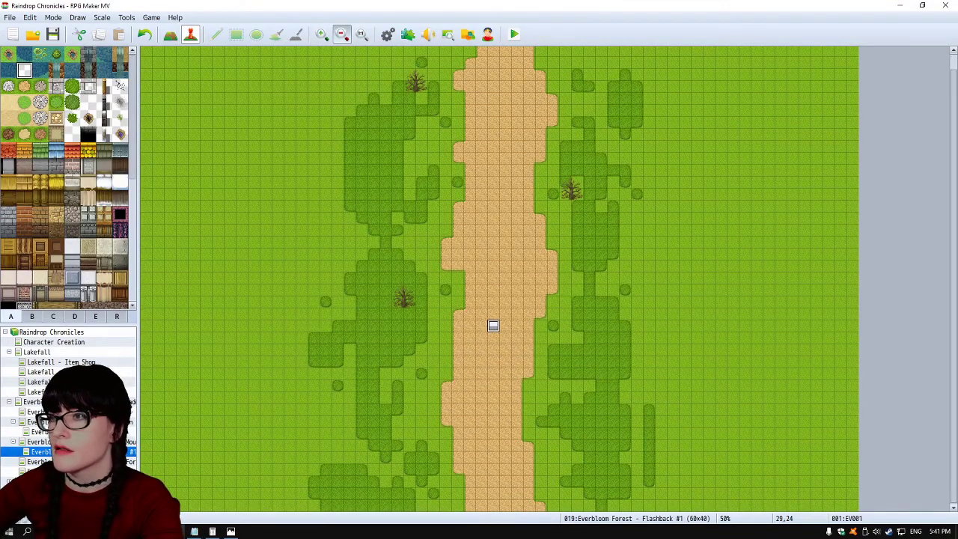
pyautogui.click(341, 34)
pyautogui.click(514, 33)
pyautogui.click(435, 284)
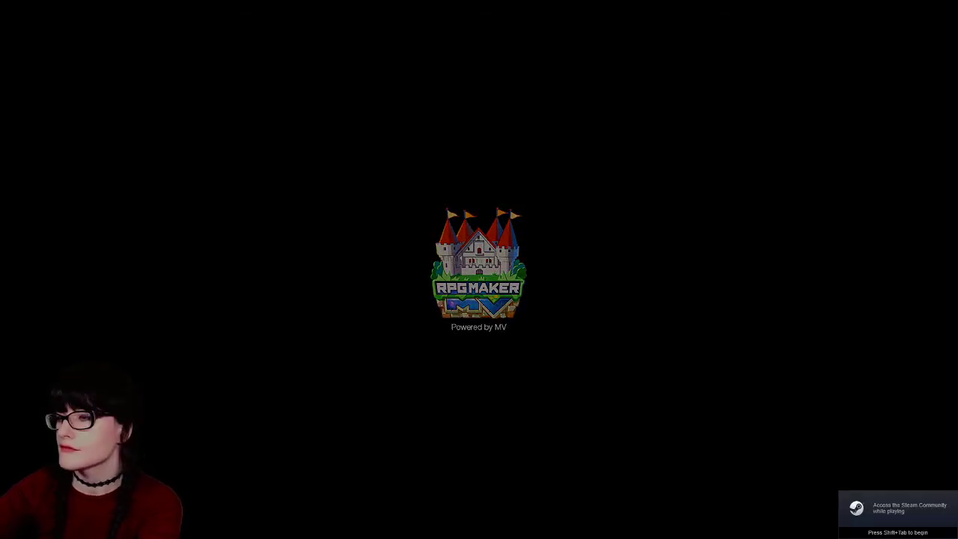
pyautogui.press('Return')
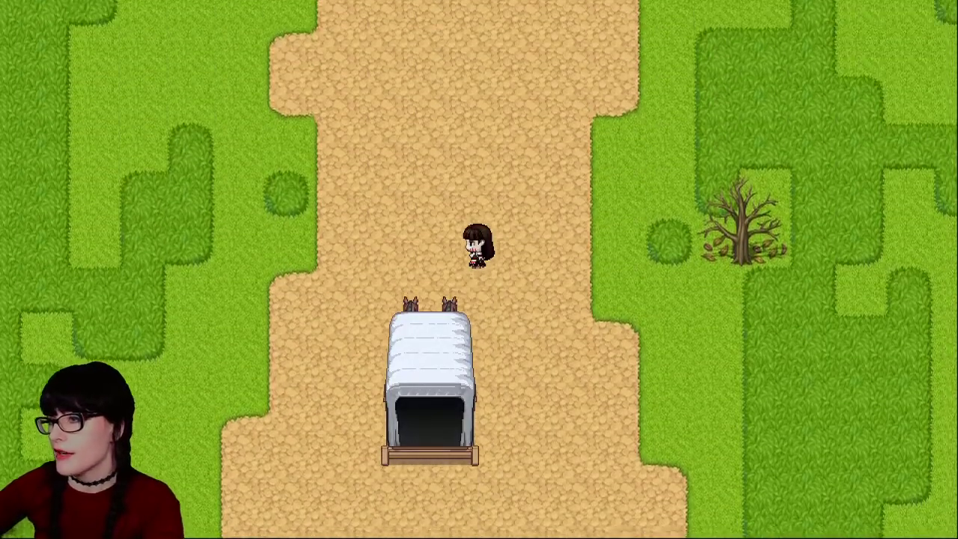
pyautogui.hotkey('alt', 'F4')
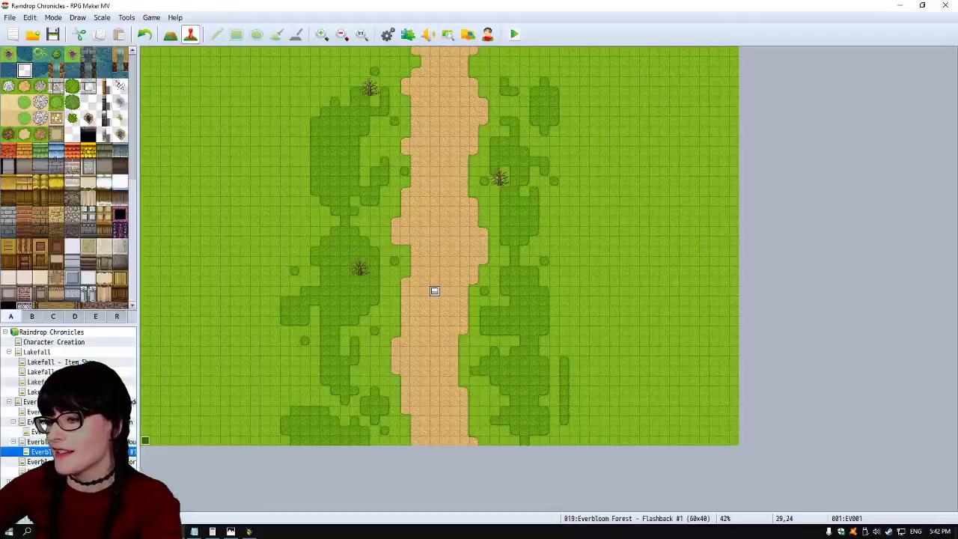
pyautogui.rightClick(248, 531)
pyautogui.click(255, 512)
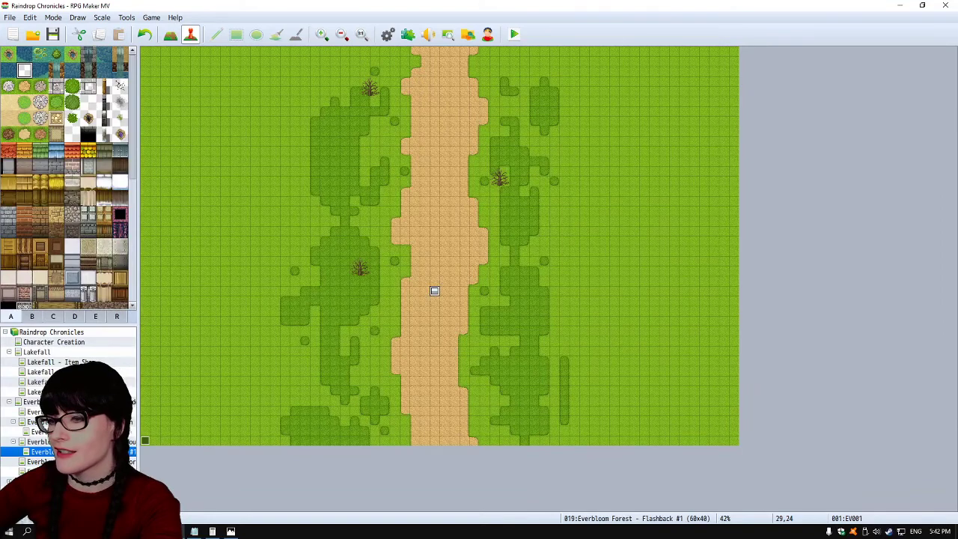
# Move the Change Party Member: Remove #0001 command below Change Player Followers: OFF in event EV002 at tile 0,39
pyautogui.doubleClick(145, 441)
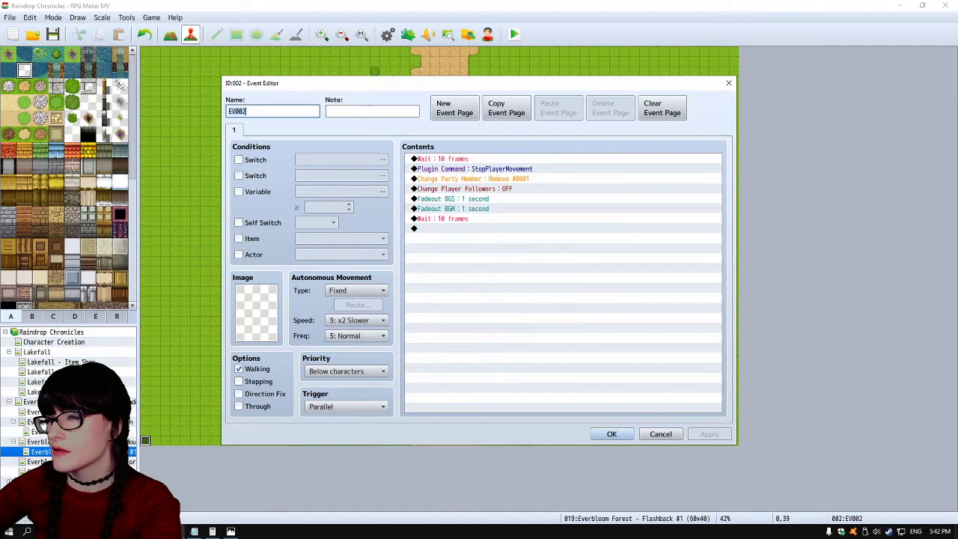
pyautogui.click(563, 179)
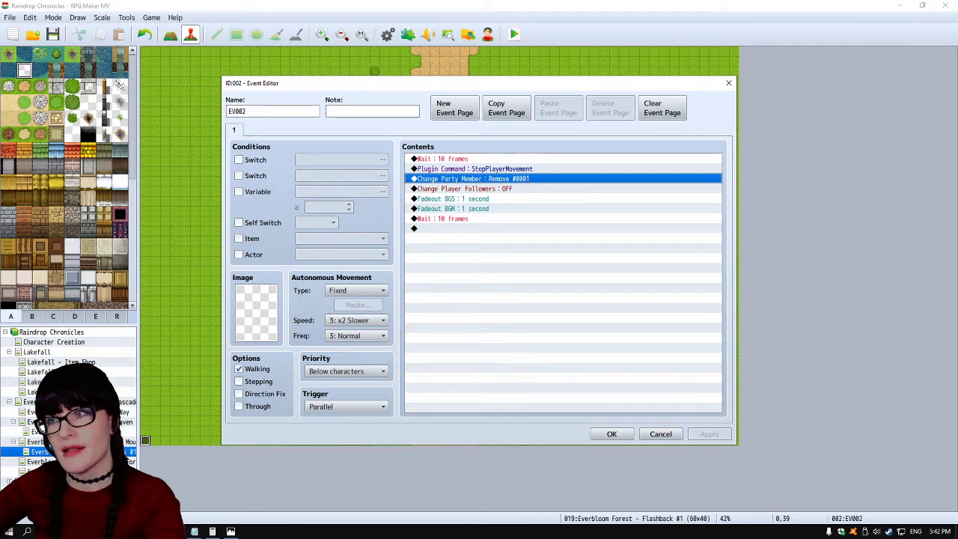
pyautogui.click(479, 188)
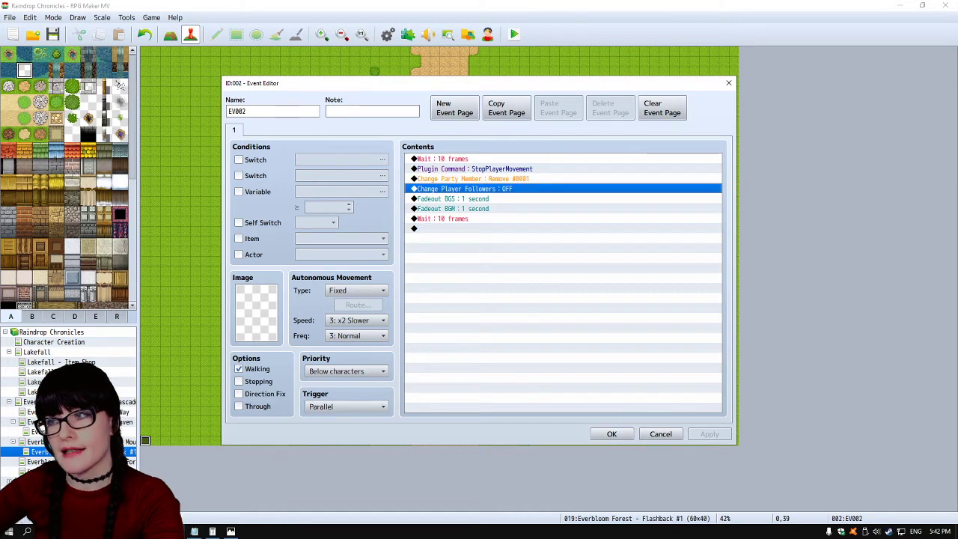
pyautogui.click(479, 179)
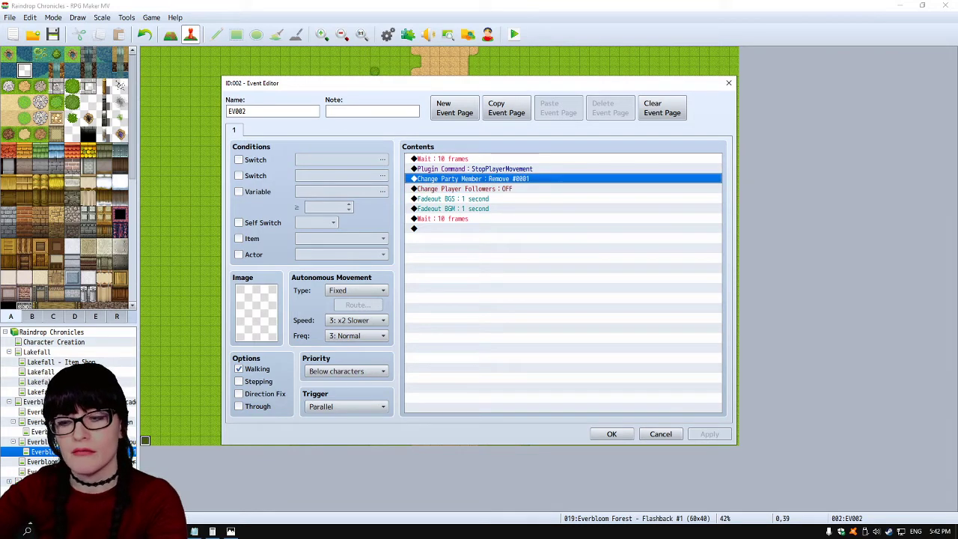
pyautogui.hotkey('ctrl', 'x')
pyautogui.press('Down')
pyautogui.hotkey('ctrl', 'v')
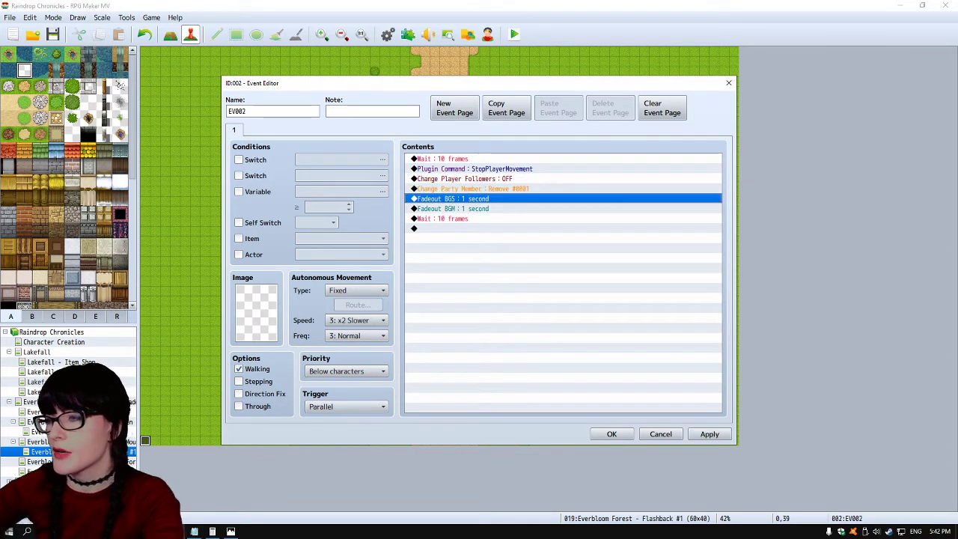
pyautogui.press('Up')
pyautogui.press('Up')
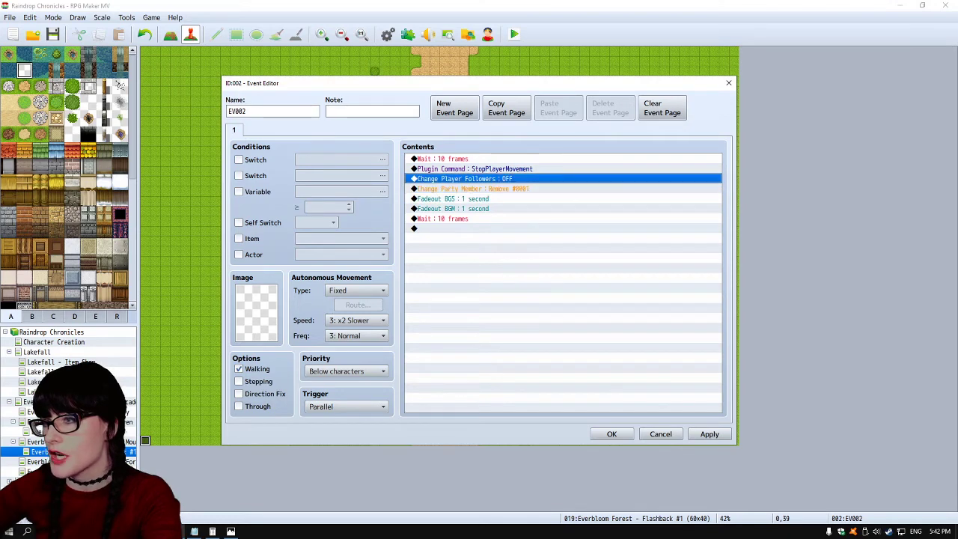
pyautogui.press('Down')
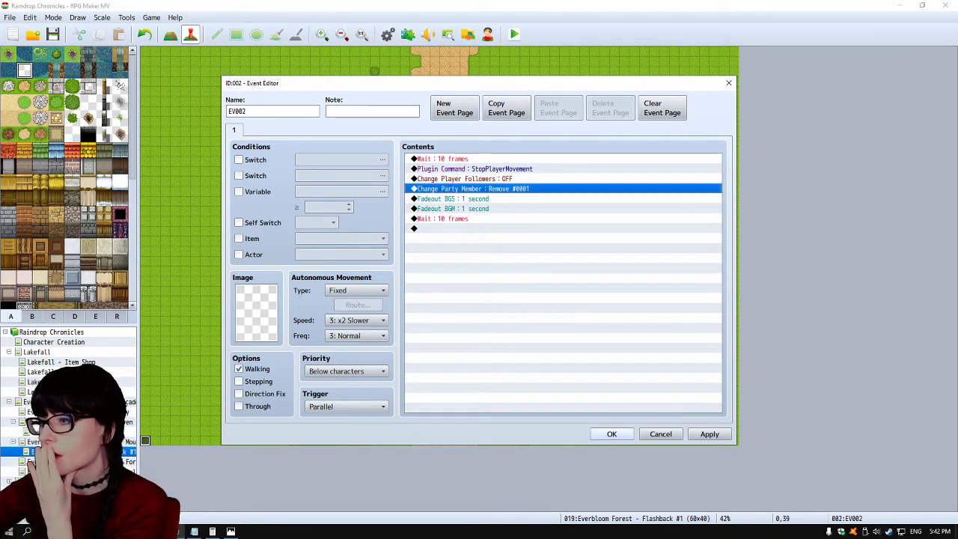
pyautogui.click(612, 434)
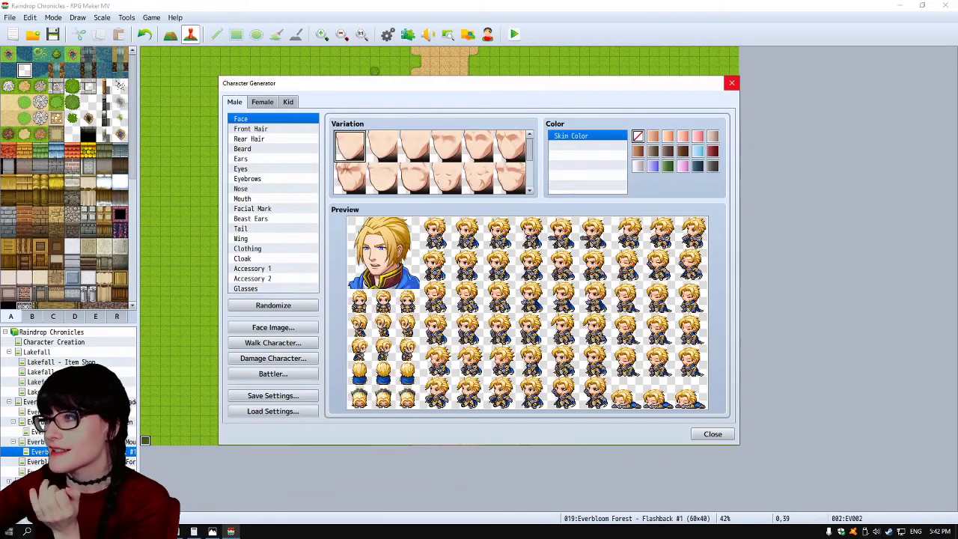
# Close the Character Generator, playtest the flashback scene with the reordered commands, and close the game window
pyautogui.click(732, 83)
pyautogui.click(514, 34)
pyautogui.click(437, 282)
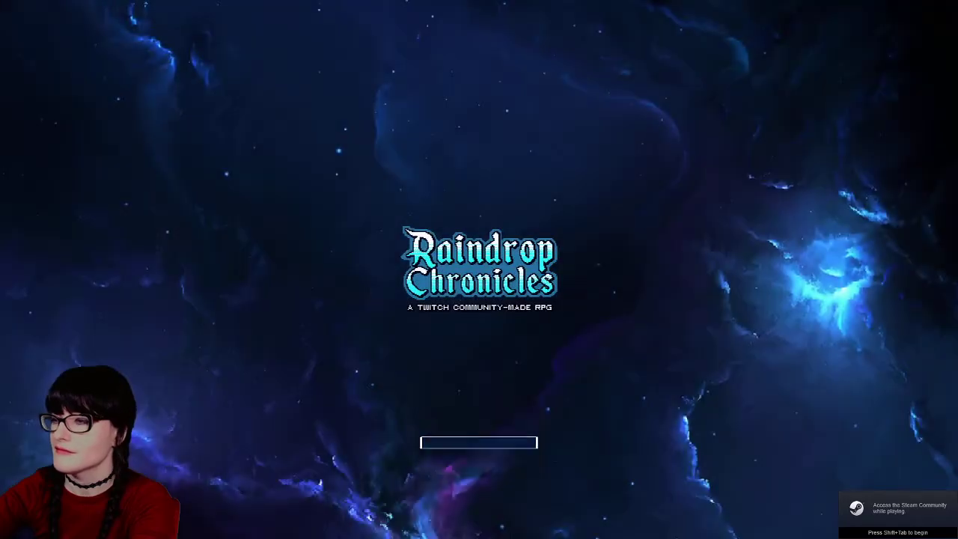
pyautogui.press('Return')
pyautogui.press('Return')
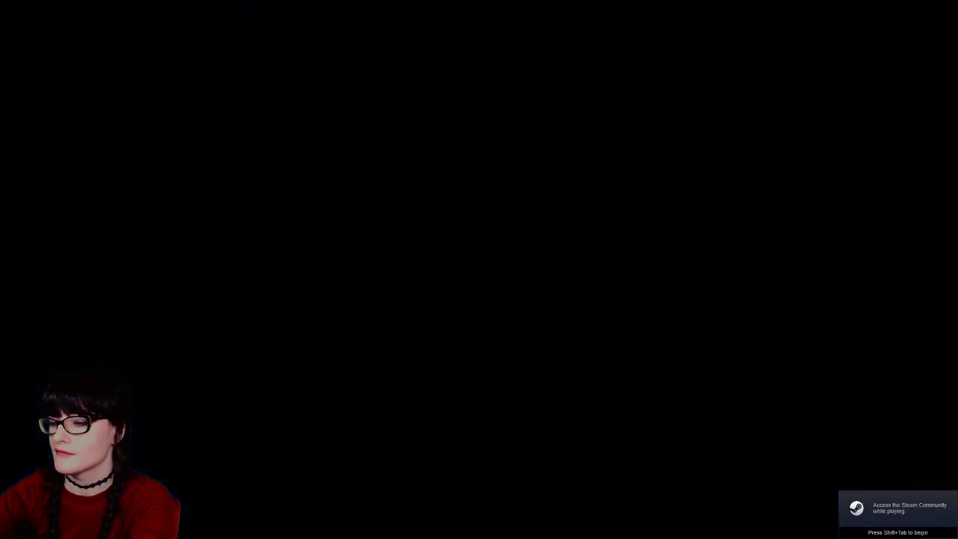
pyautogui.press('Left')
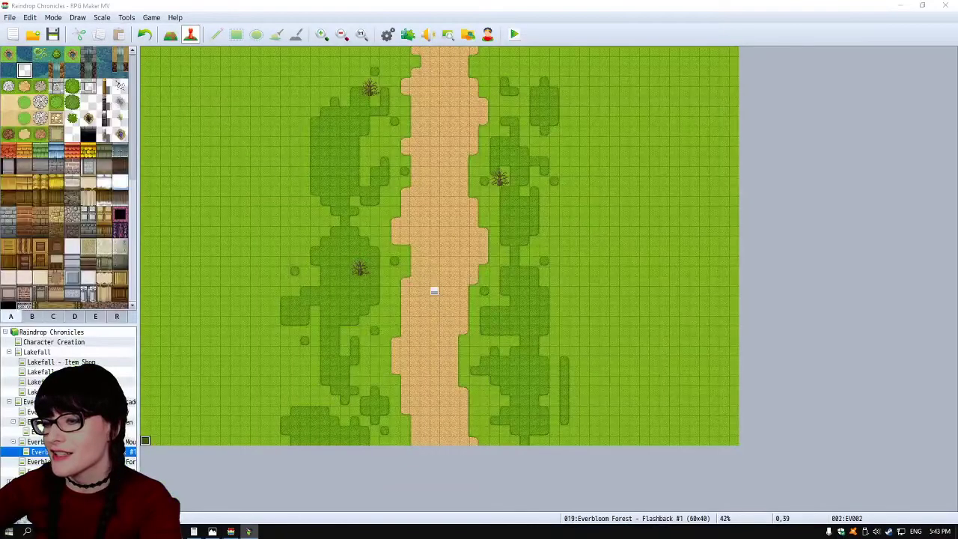
pyautogui.rightClick(249, 532)
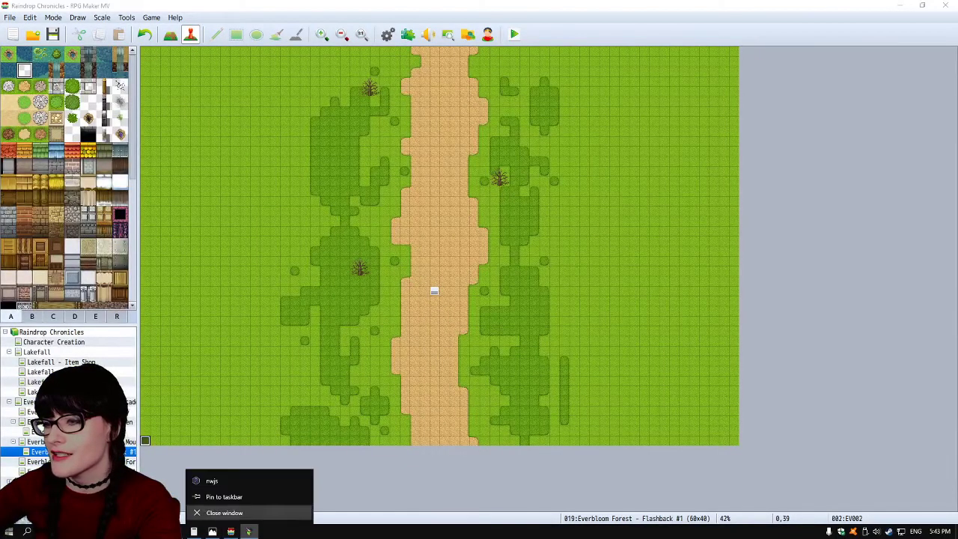
pyautogui.click(224, 511)
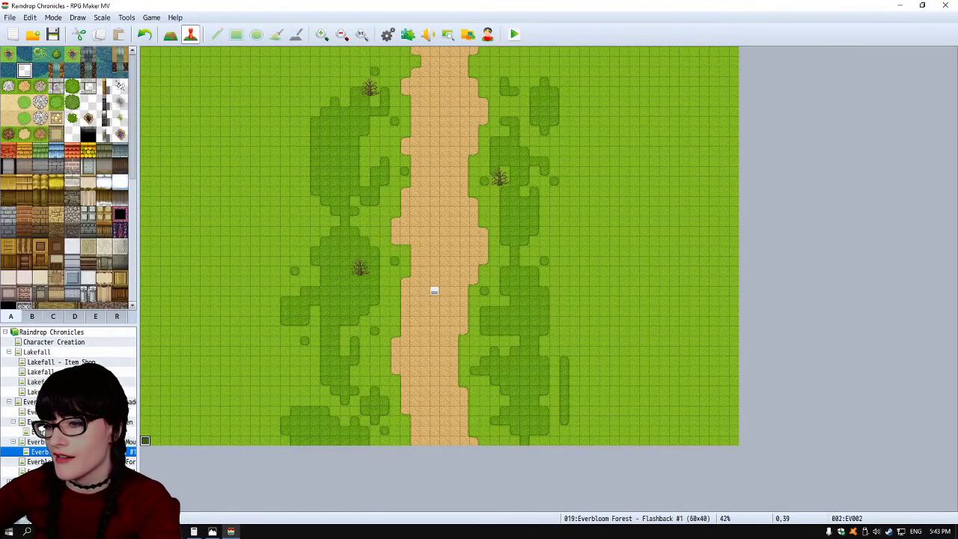
# Add a second Change Party Member command to event EV002, below the first removal, that removes actor 0004 Rose
pyautogui.doubleClick(145, 441)
pyautogui.click(487, 179)
pyautogui.click(487, 189)
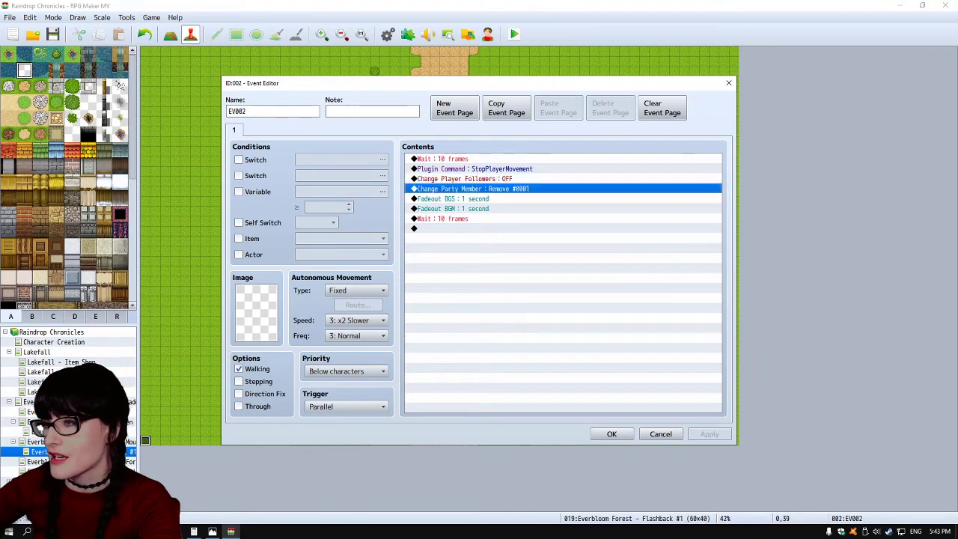
pyautogui.hotkey('ctrl', 'v')
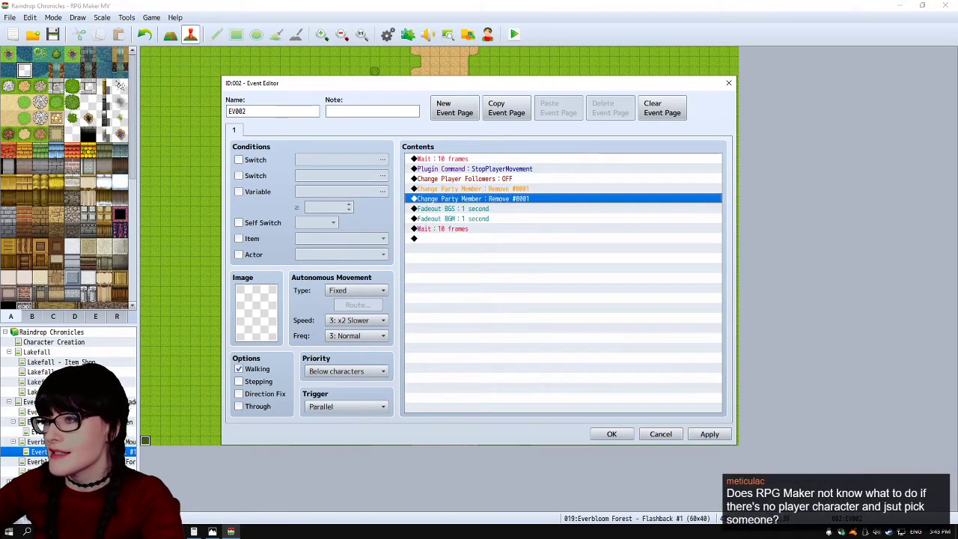
pyautogui.rightClick(506, 198)
pyautogui.click(524, 217)
pyautogui.click(552, 256)
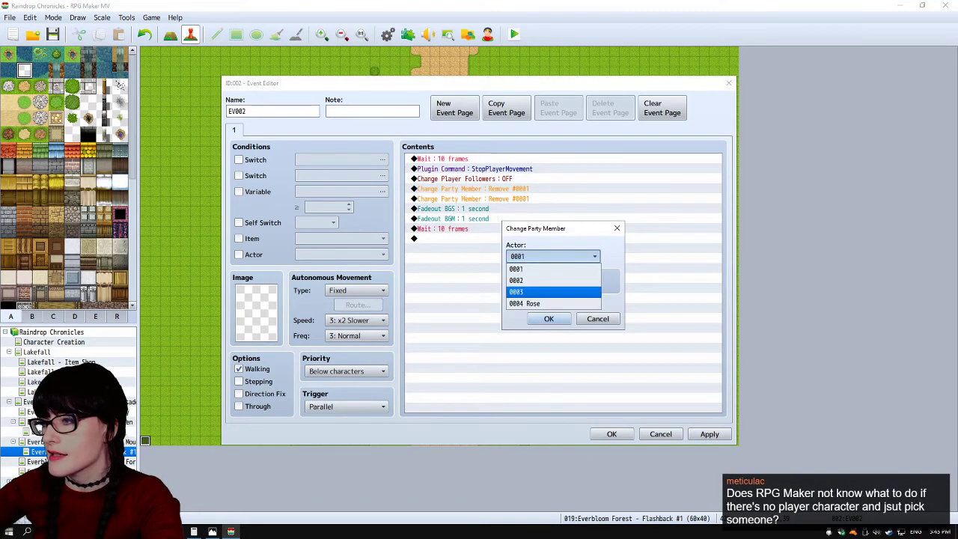
pyautogui.click(539, 304)
pyautogui.click(549, 319)
# Check the Change Player Followers command in EV002 without changing it, and save the event's edits
pyautogui.click(494, 209)
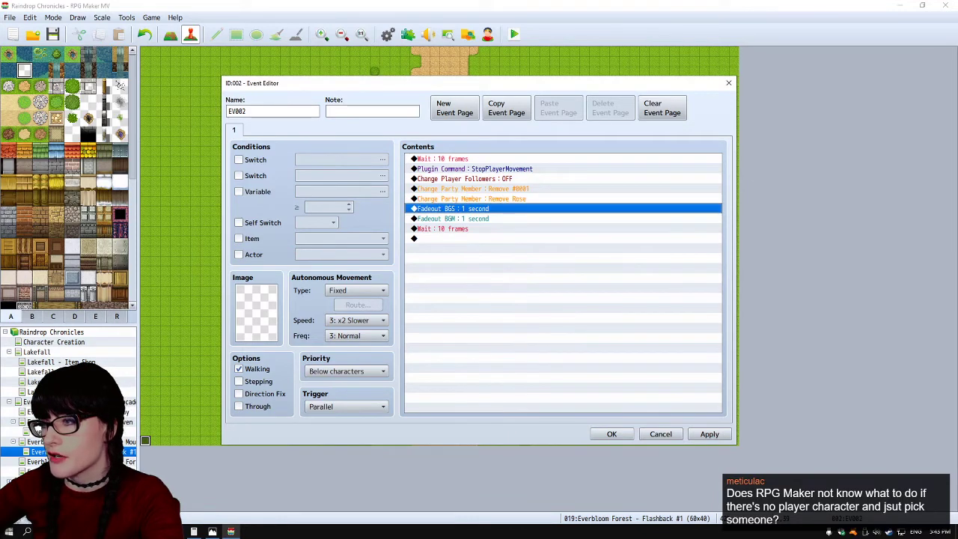
pyautogui.click(494, 179)
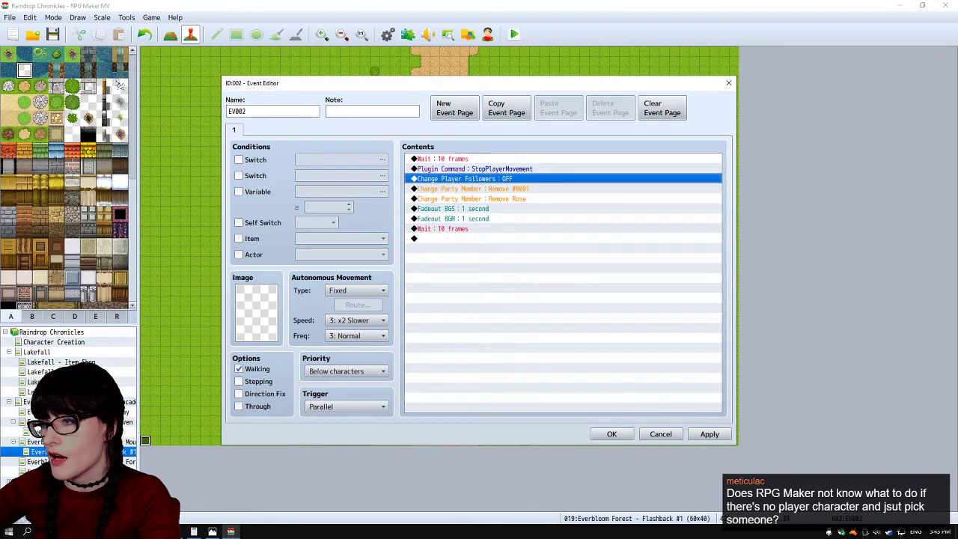
pyautogui.click(494, 199)
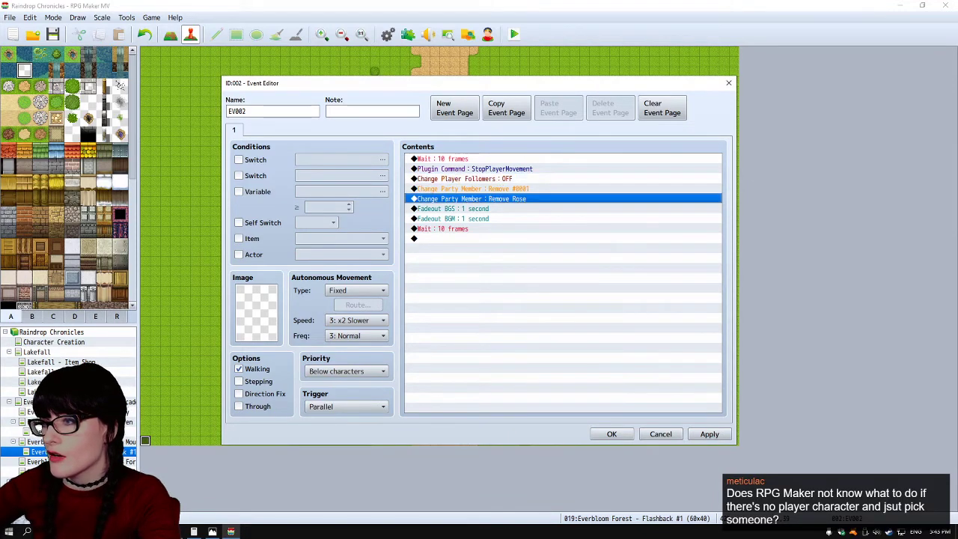
pyautogui.click(494, 188)
pyautogui.click(494, 179)
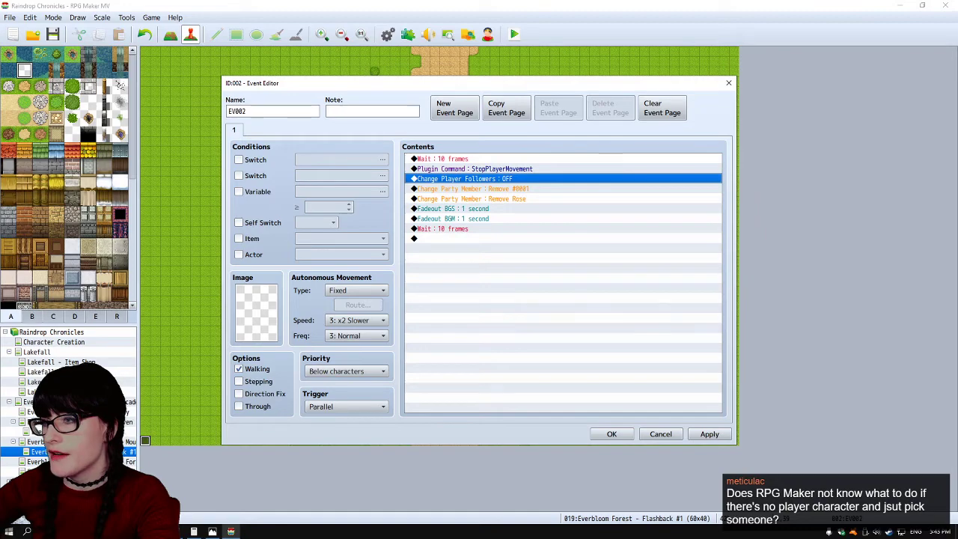
pyautogui.rightClick(487, 179)
pyautogui.click(524, 195)
pyautogui.click(596, 298)
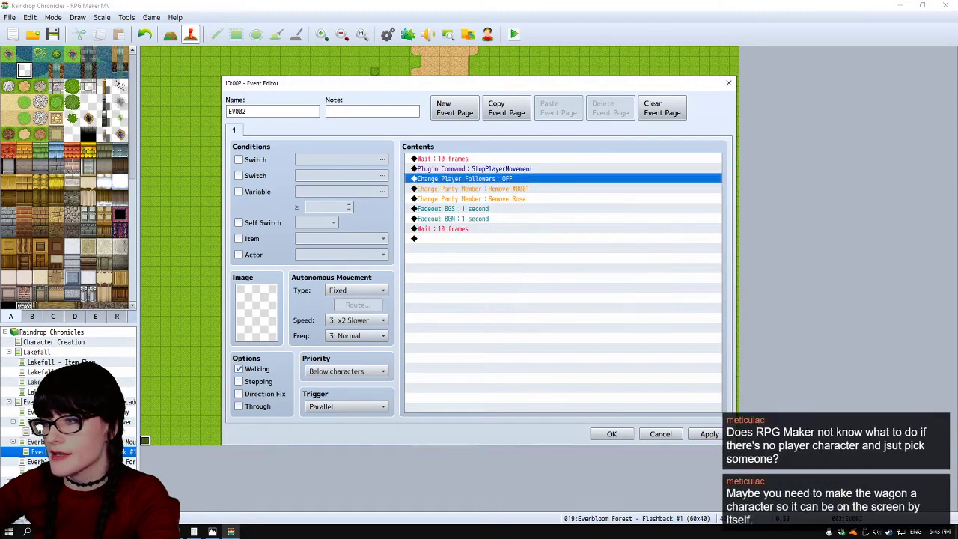
pyautogui.click(611, 434)
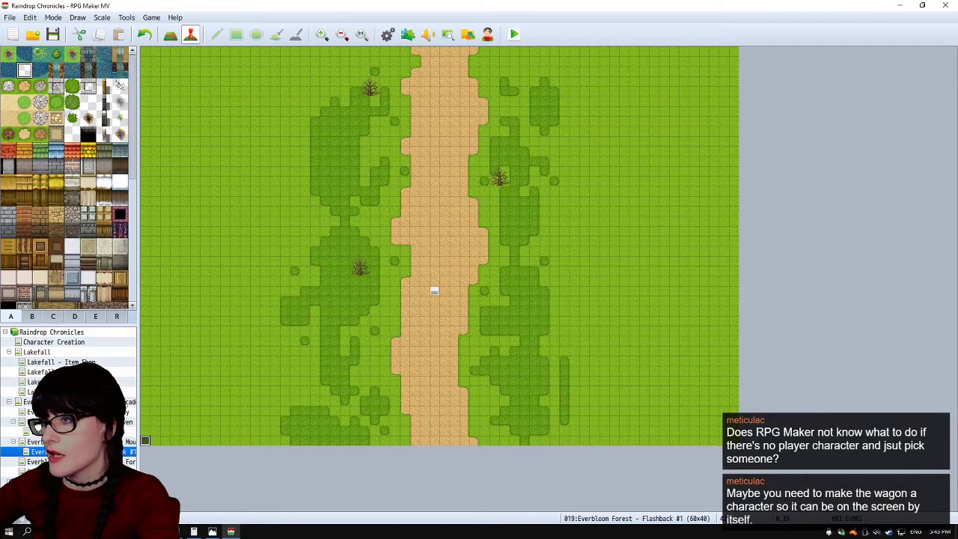
# Start another playtest of the flashback scene with Rose's removal in place
pyautogui.click(515, 35)
pyautogui.click(436, 281)
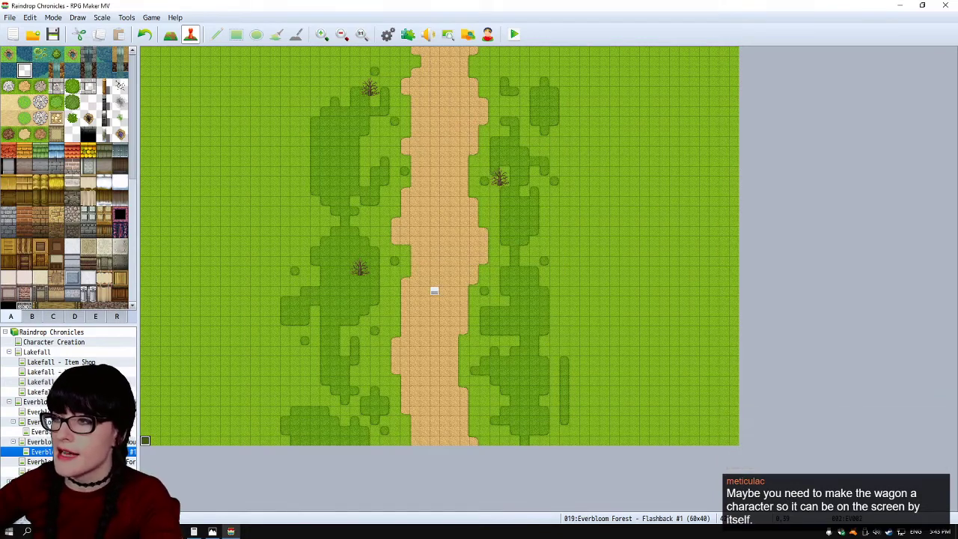